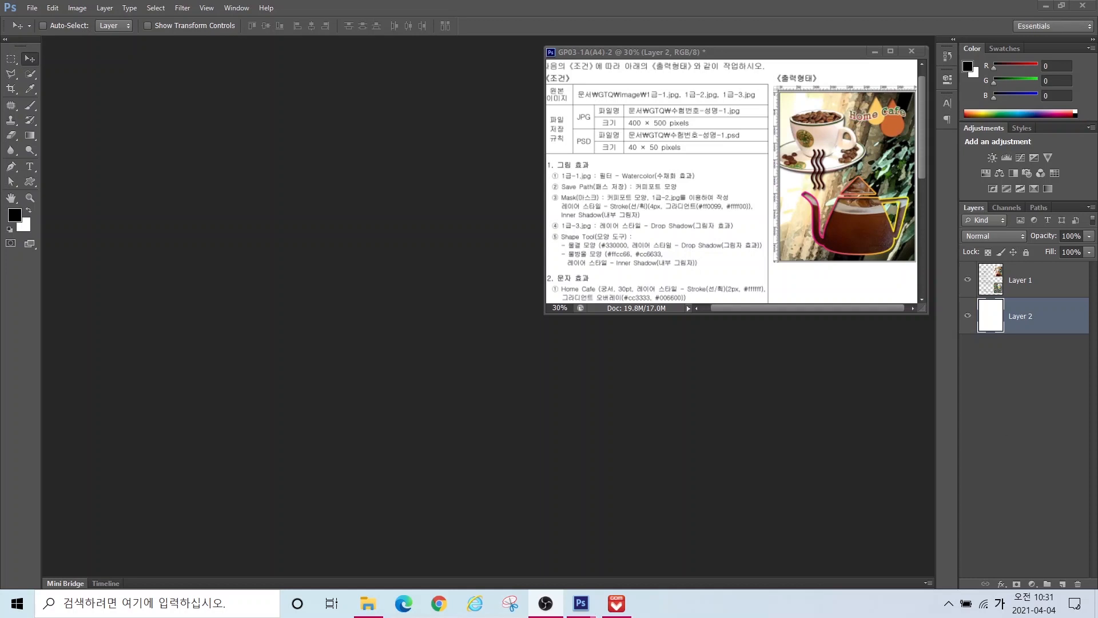
Step: Bring Photoshop forward and reset the Essentials workspace to its default panels and tools panel
{"action": "left_click", "coordinate": [849, 345]}
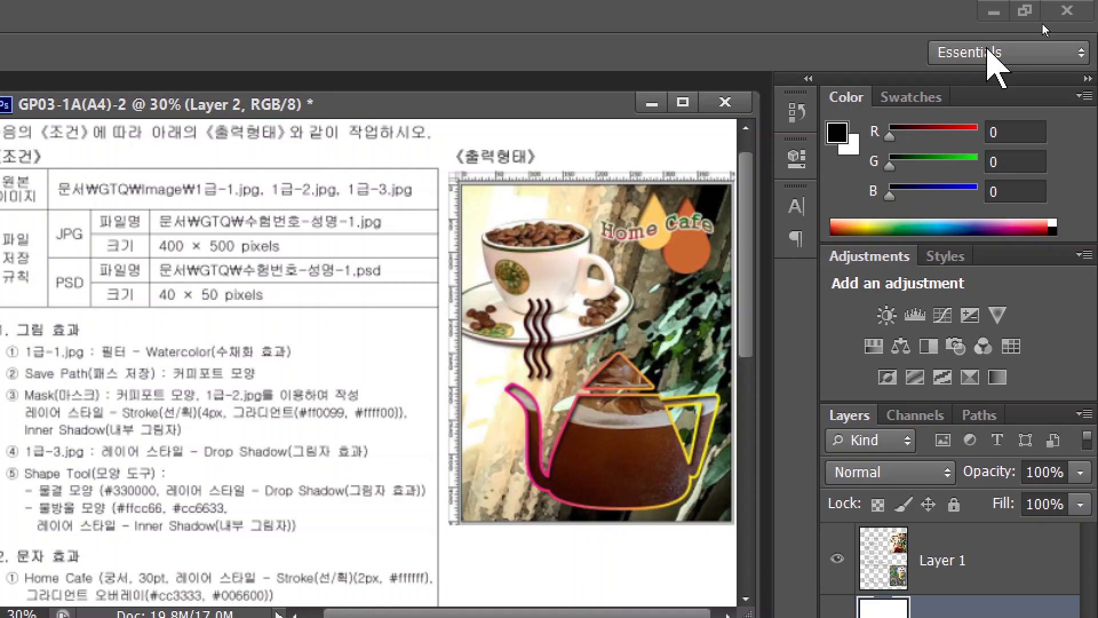
{"action": "left_click", "coordinate": [1007, 51]}
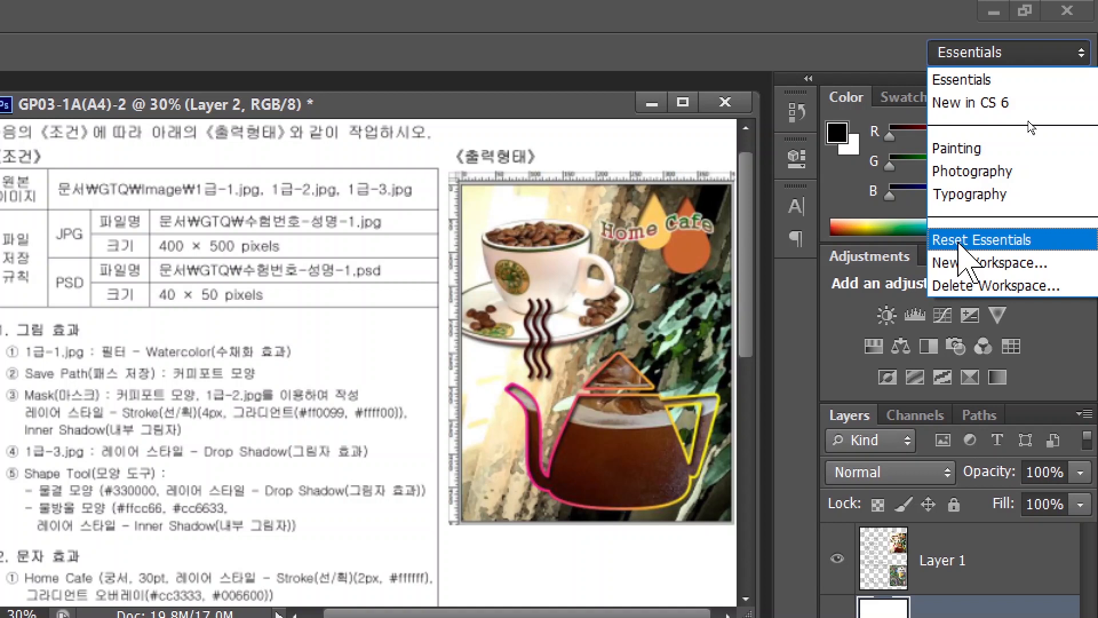
{"action": "left_click", "coordinate": [960, 240]}
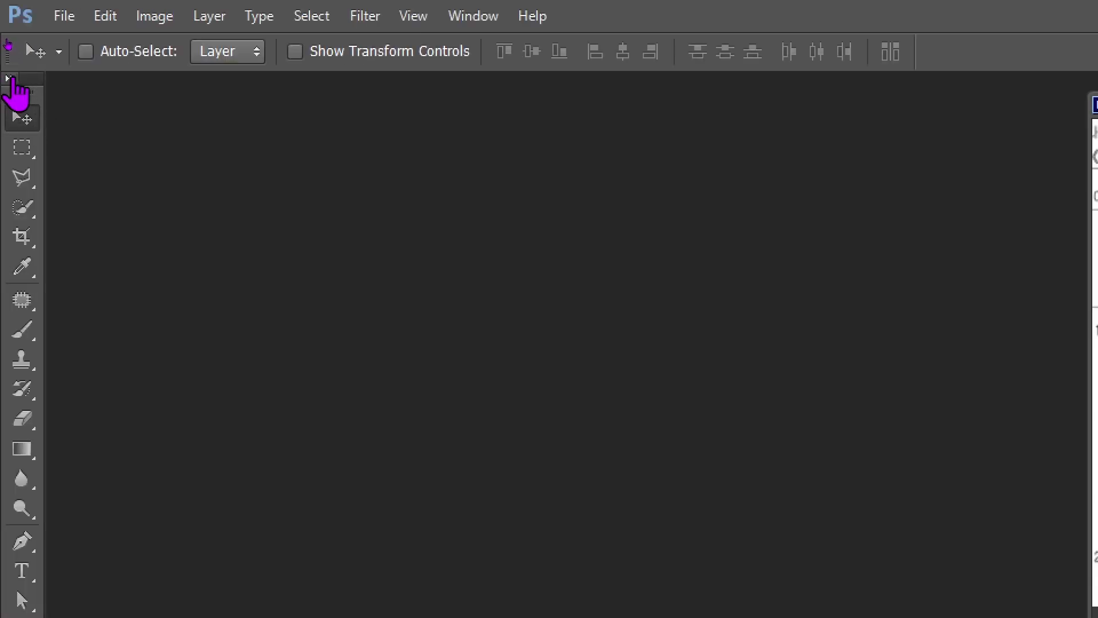
Step: Lay the Tools panel out in two columns
{"action": "left_click", "coordinate": [10, 78]}
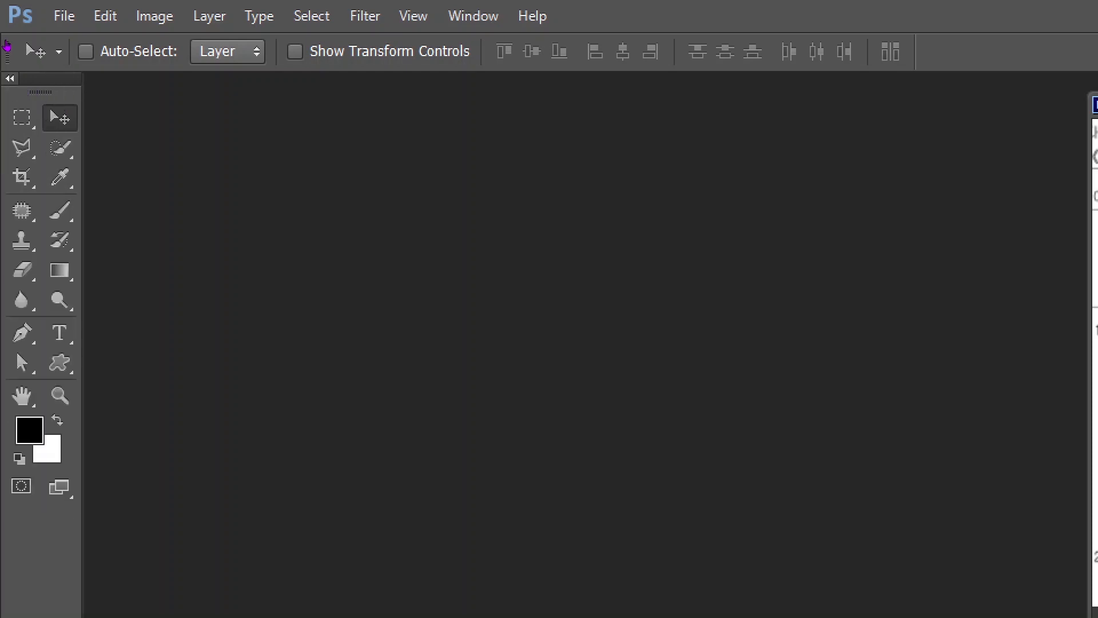
{"action": "left_click", "coordinate": [10, 78]}
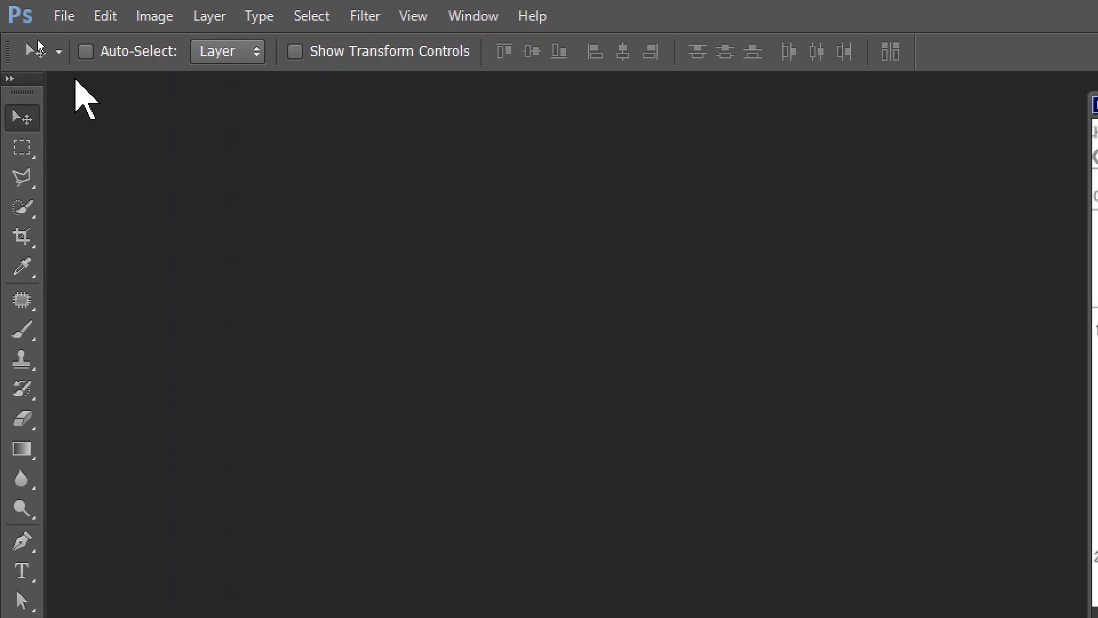
{"action": "left_click", "coordinate": [10, 79]}
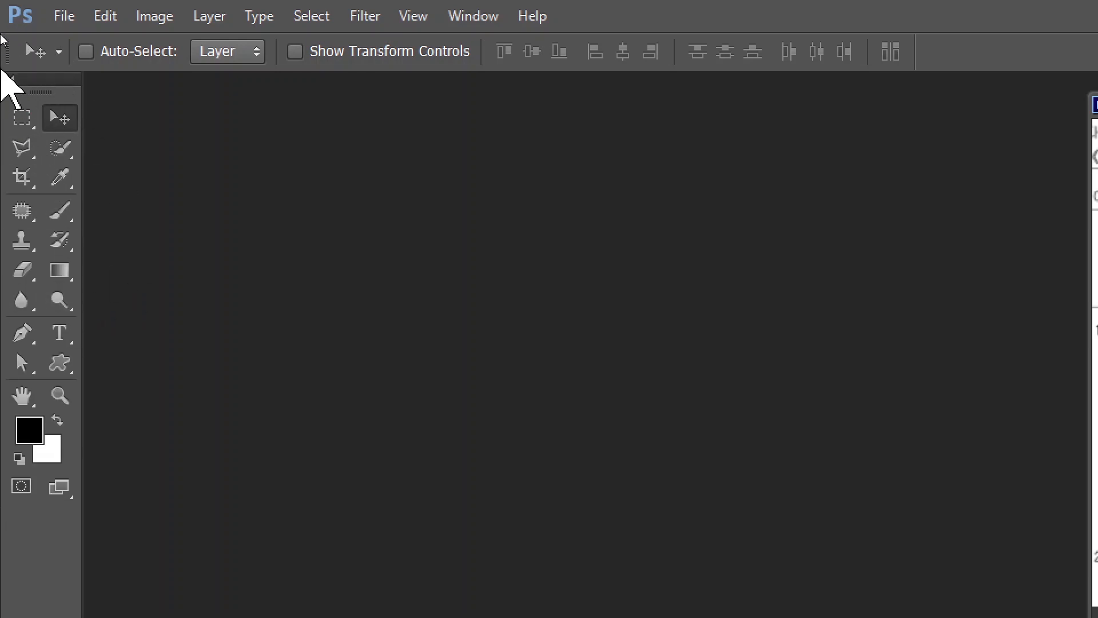
Step: Open the Performance preferences from the Edit menu
{"action": "left_click", "coordinate": [110, 14]}
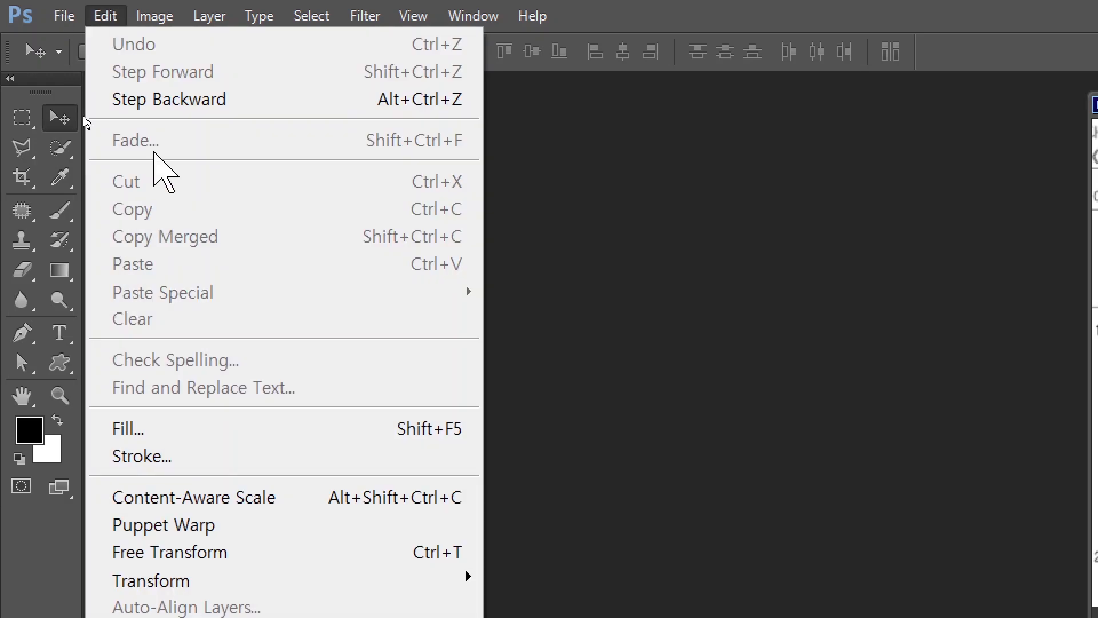
{"action": "mouse_move", "coordinate": [163, 506]}
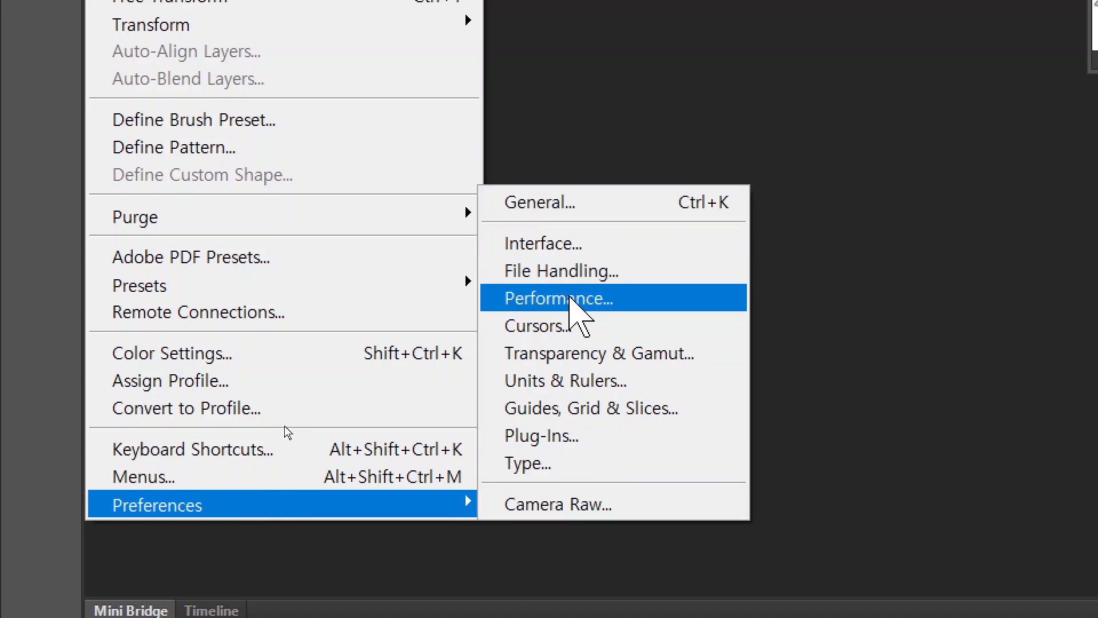
{"action": "left_click", "coordinate": [571, 300]}
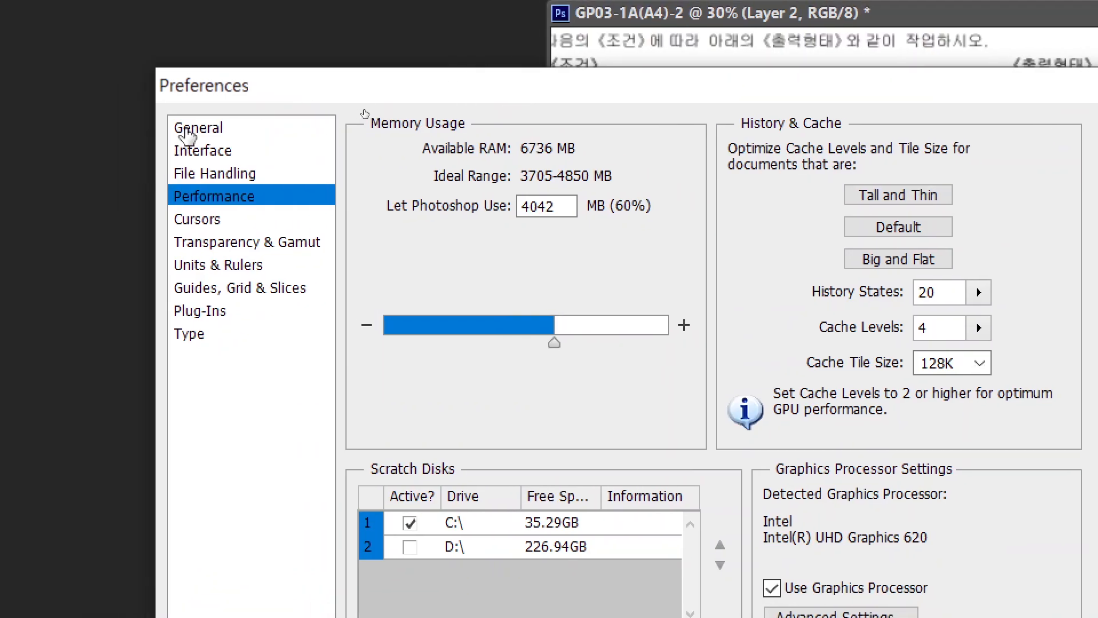
Step: Look over the General and Type preference pages, ending on Interface
{"action": "left_click", "coordinate": [187, 133]}
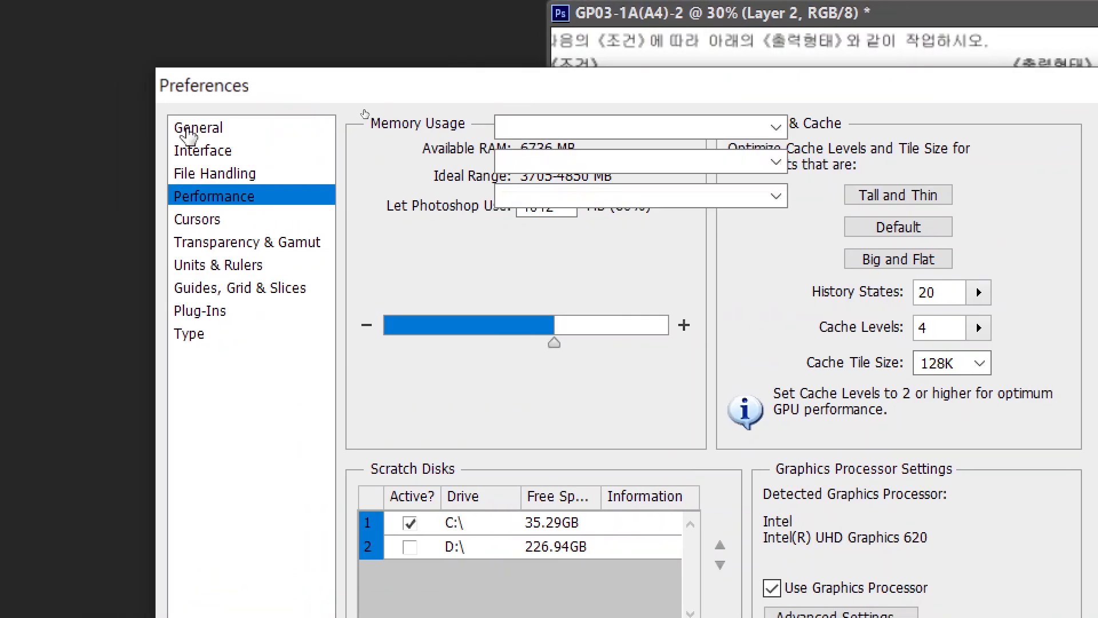
{"action": "left_click", "coordinate": [201, 337]}
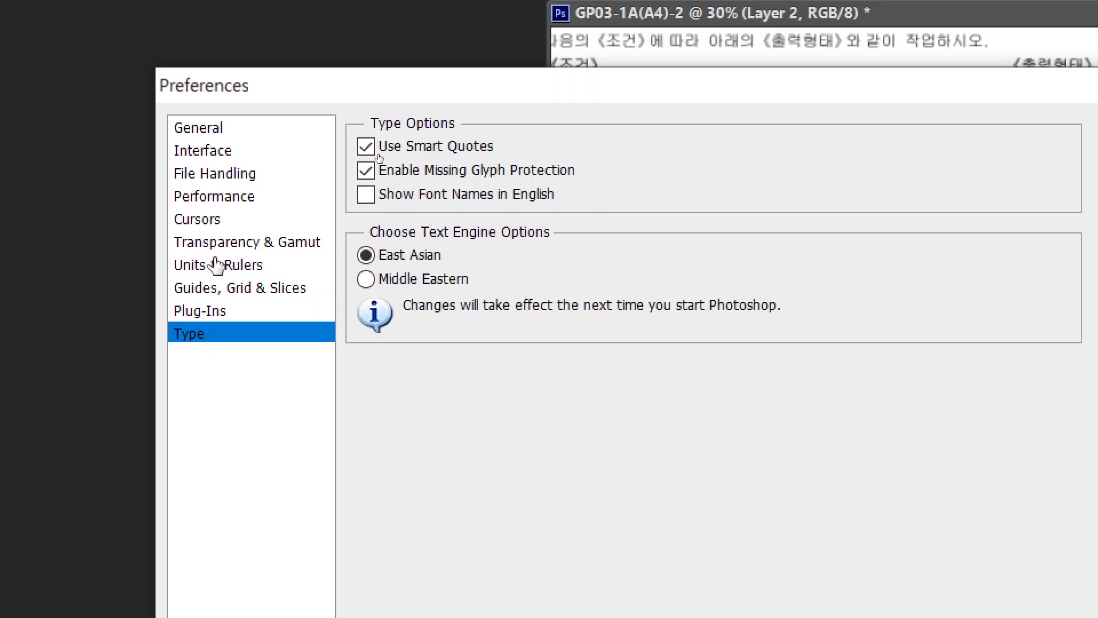
{"action": "left_click", "coordinate": [214, 155]}
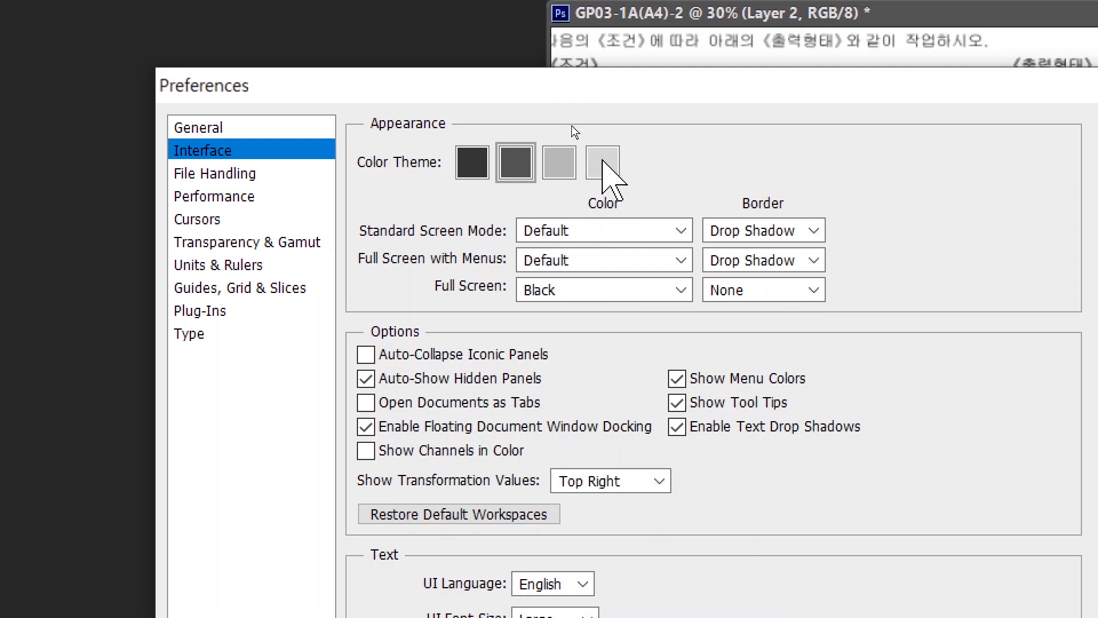
Step: Try the lightest and darkest colour themes, keeping the medium-dark theme
{"action": "left_click", "coordinate": [603, 163]}
{"action": "left_click", "coordinate": [473, 163]}
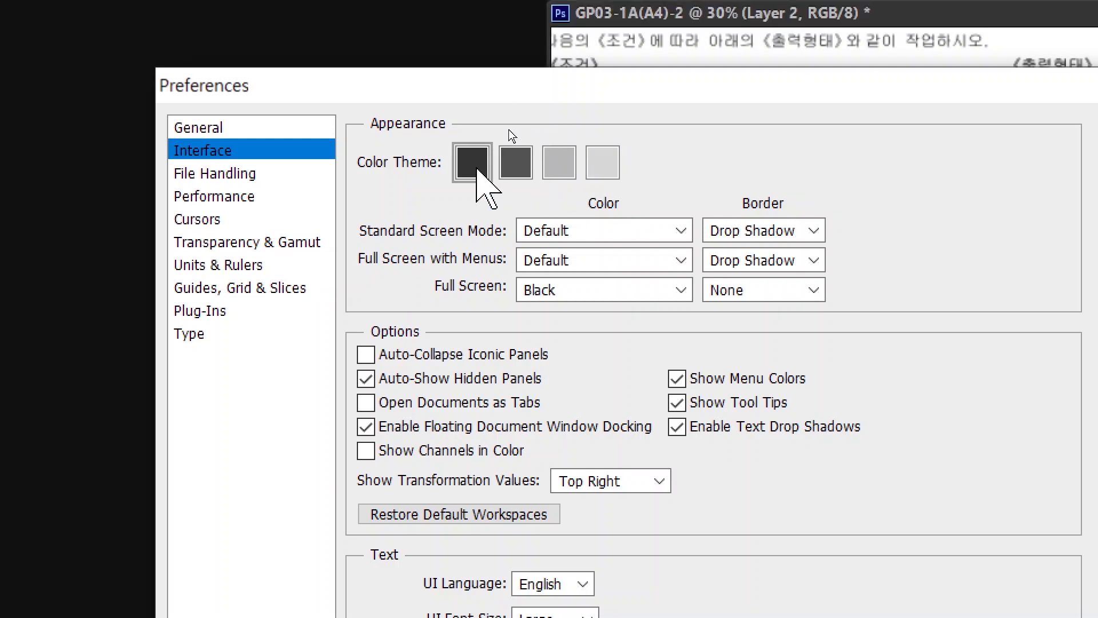
{"action": "left_click", "coordinate": [512, 164]}
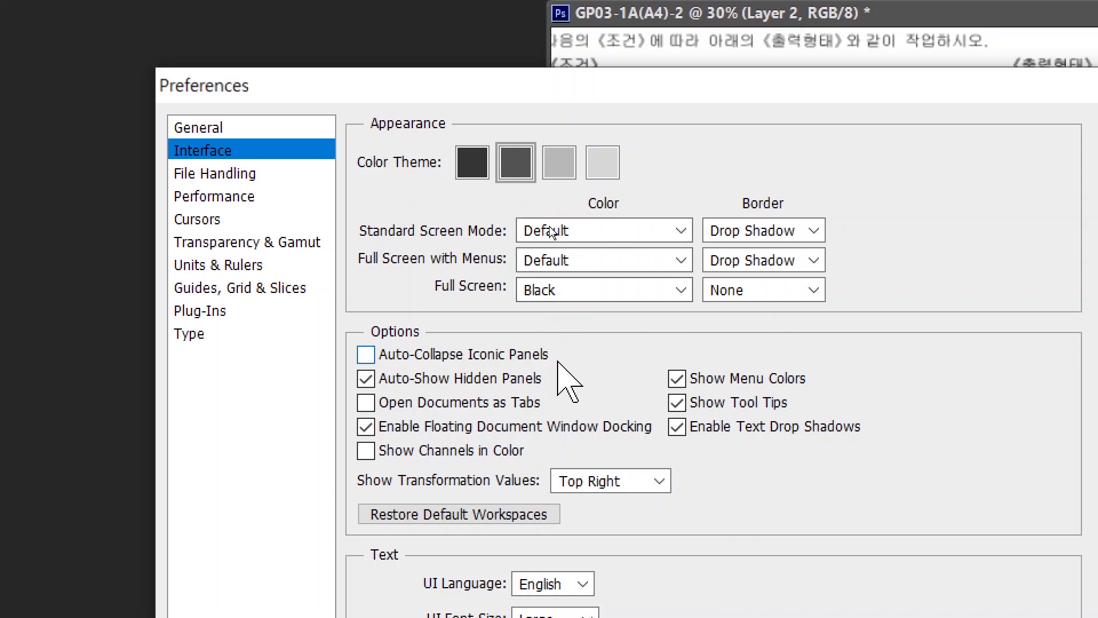
{"action": "key", "text": "ctrl+2"}
{"action": "left_click_drag", "start_coordinate": [336, 386], "coordinate": [609, 421]}
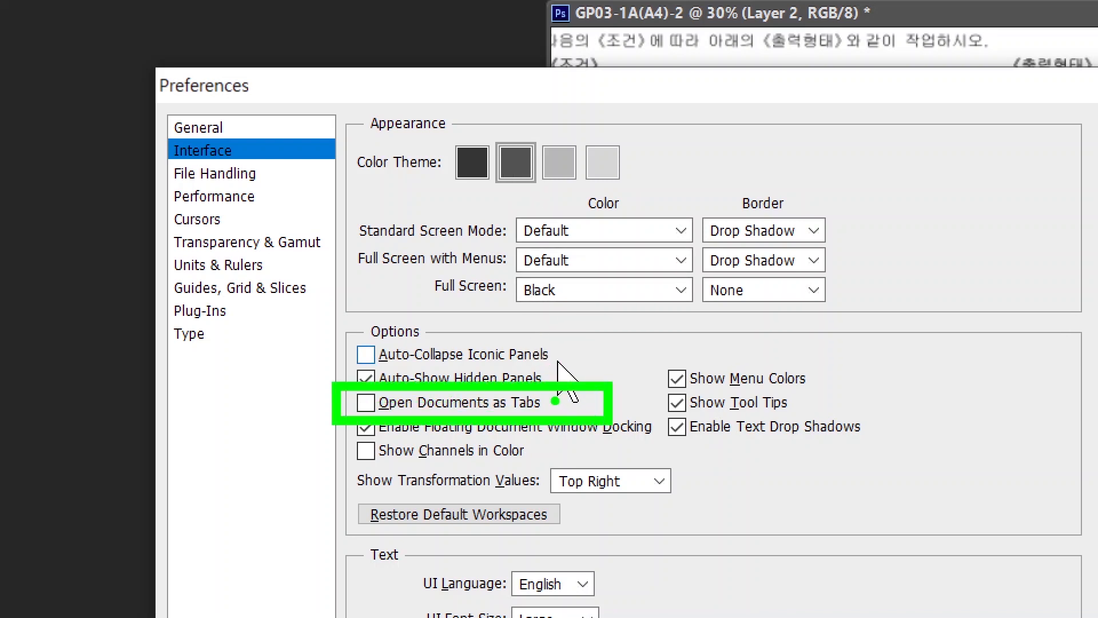
{"action": "left_click_drag", "start_coordinate": [558, 381], "coordinate": [652, 311]}
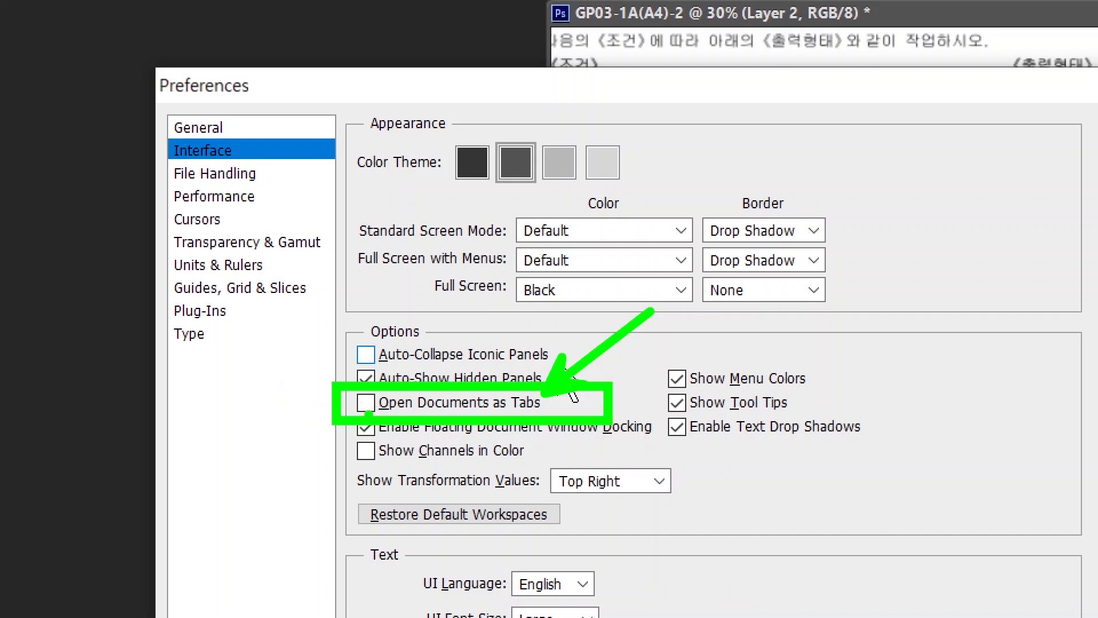
{"action": "key", "text": "Escape"}
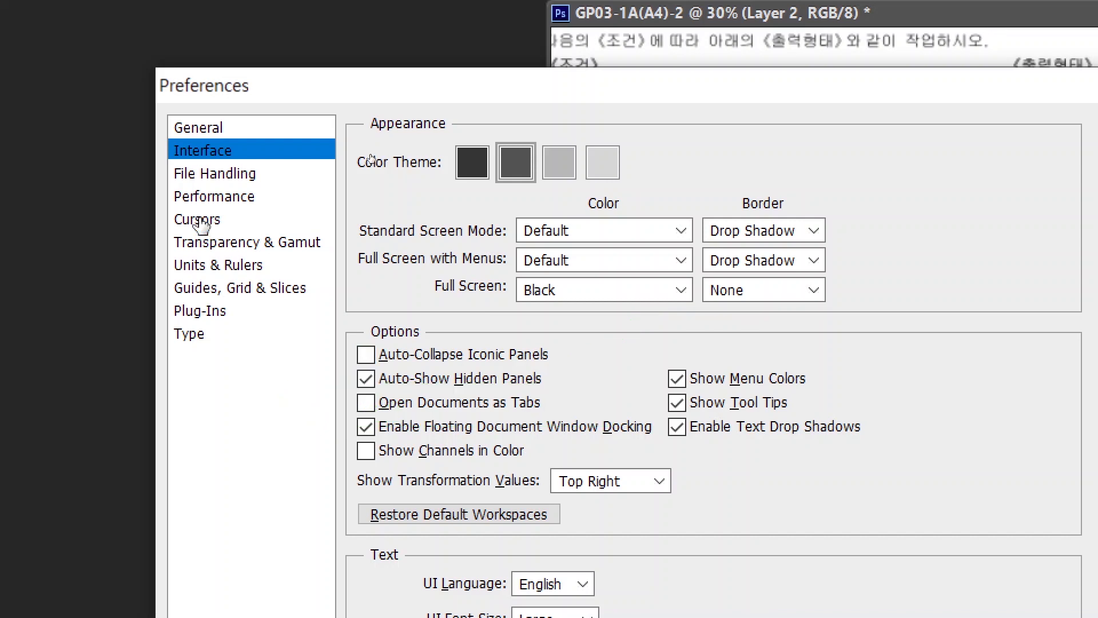
Step: Show the Cursors preferences page
{"action": "left_click", "coordinate": [197, 220]}
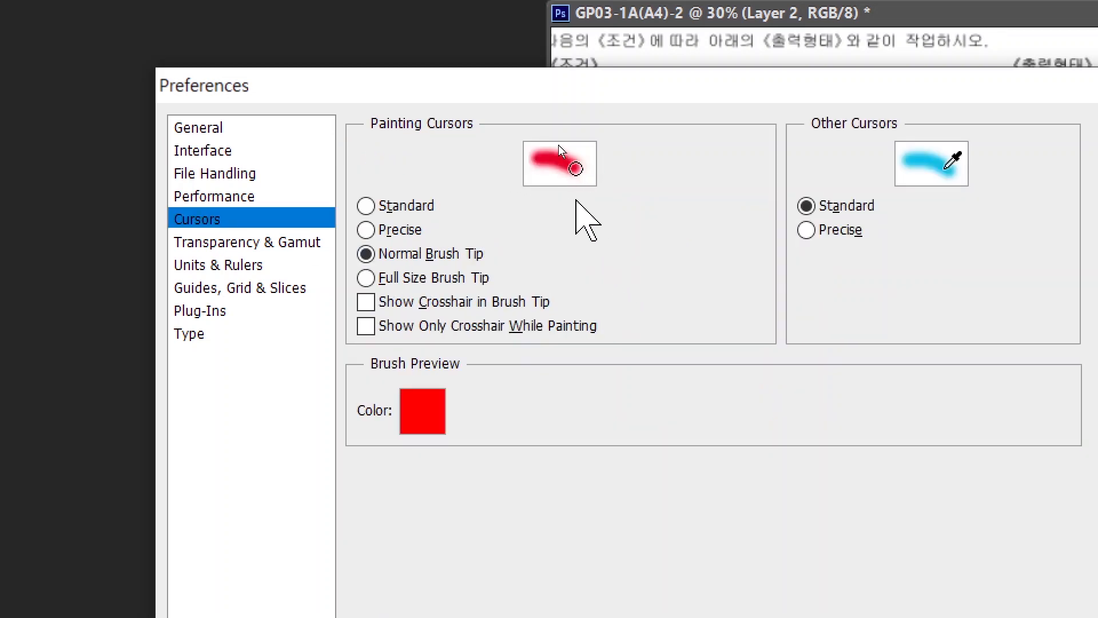
{"action": "key", "text": "ctrl+2"}
{"action": "mouse_move", "coordinate": [598, 193]}
{"action": "left_mouse_down"}
{"action": "mouse_move", "coordinate": [555, 186]}
{"action": "mouse_move", "coordinate": [565, 145]}
{"action": "mouse_move", "coordinate": [625, 163]}
{"action": "mouse_move", "coordinate": [583, 200]}
{"action": "left_mouse_up"}
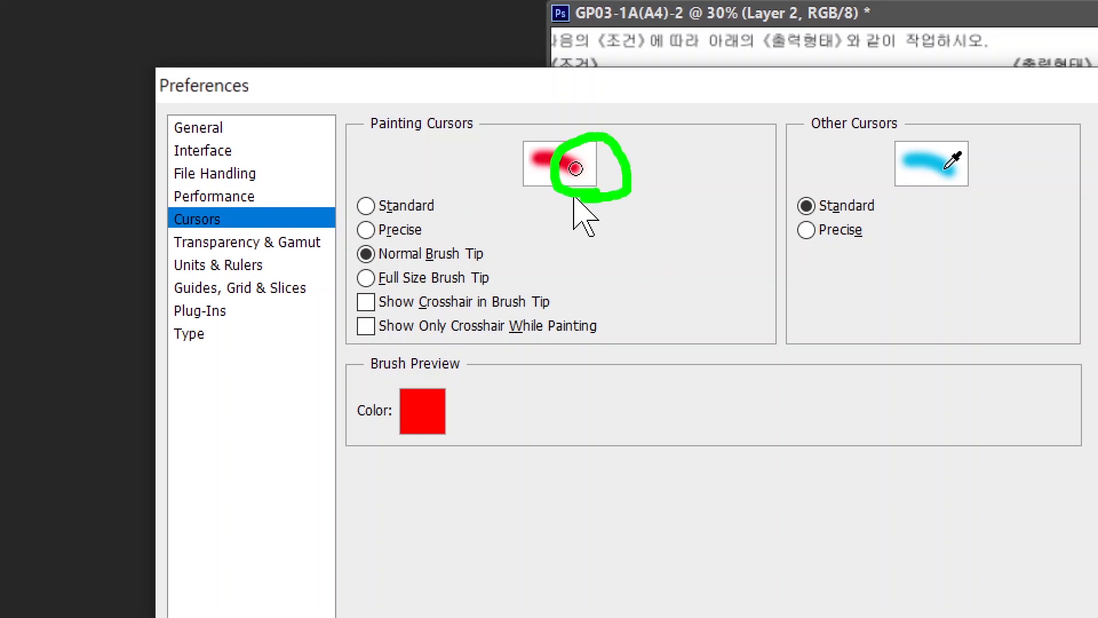
{"action": "left_click_drag", "start_coordinate": [417, 245], "coordinate": [481, 171]}
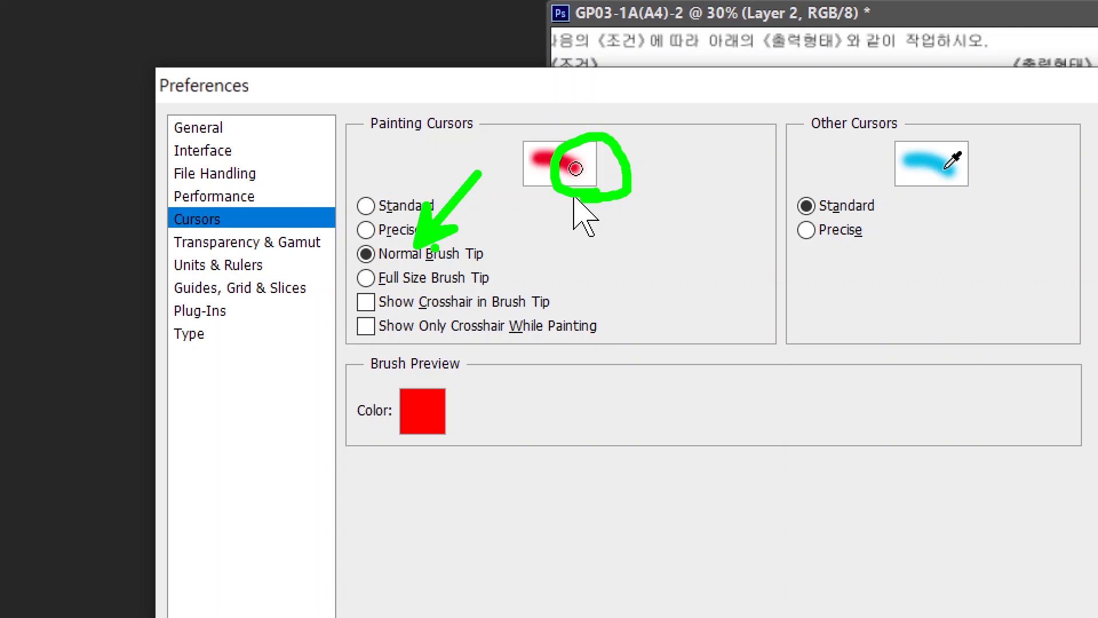
{"action": "key", "text": "e"}
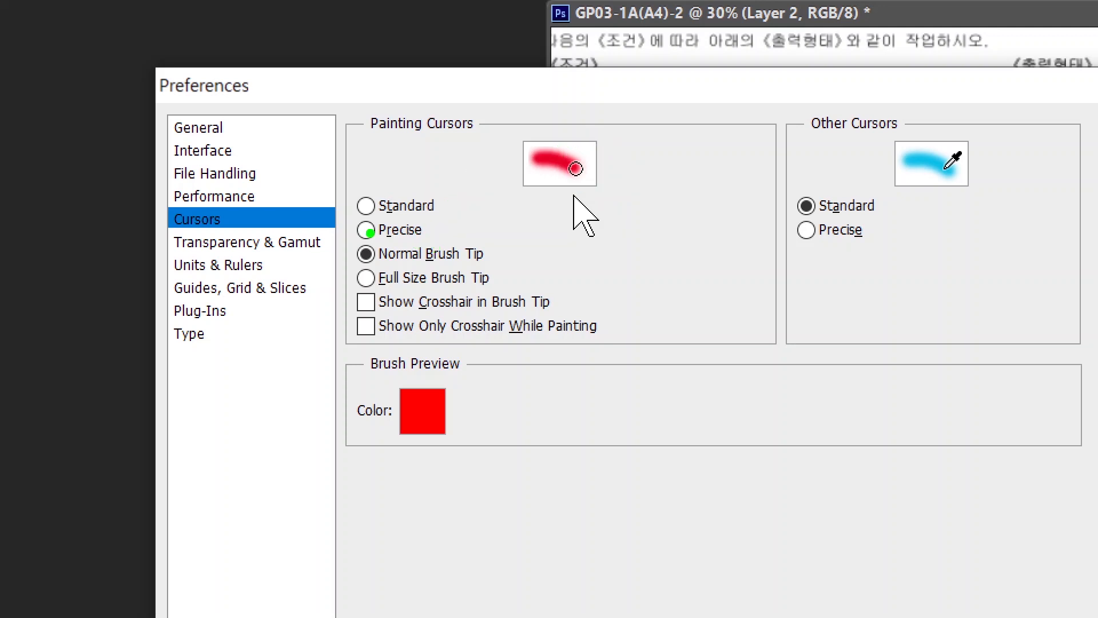
{"action": "key", "text": "Escape"}
Step: Compare Precise, Standard and Normal Brush Tip painting cursors, leaving Normal Brush Tip, then view Units & Rulers
{"action": "left_click", "coordinate": [389, 230]}
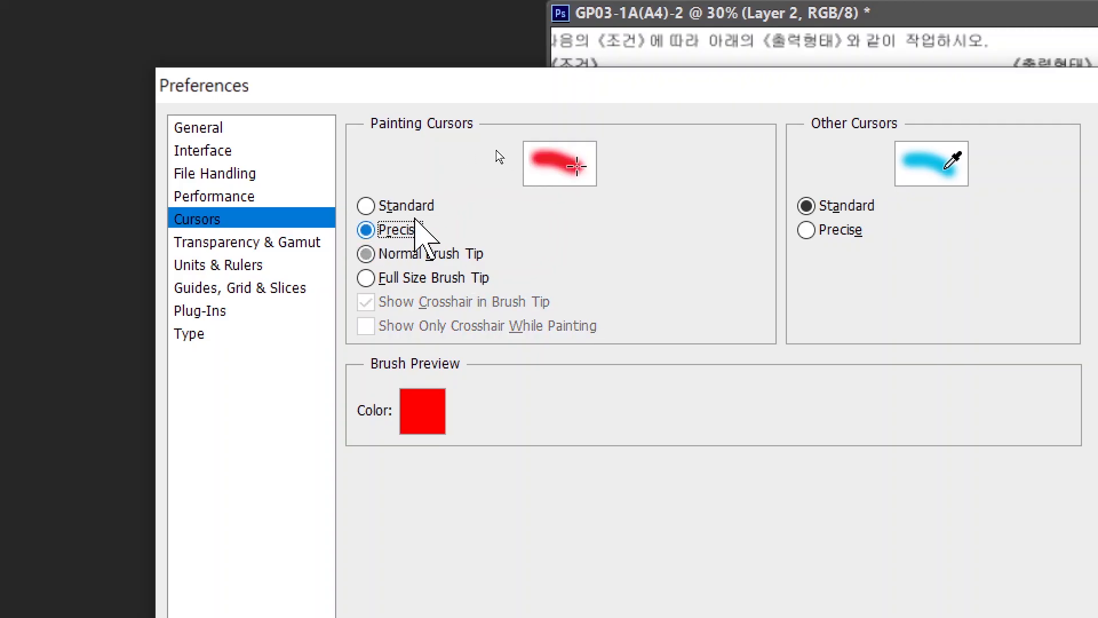
{"action": "left_click", "coordinate": [366, 206]}
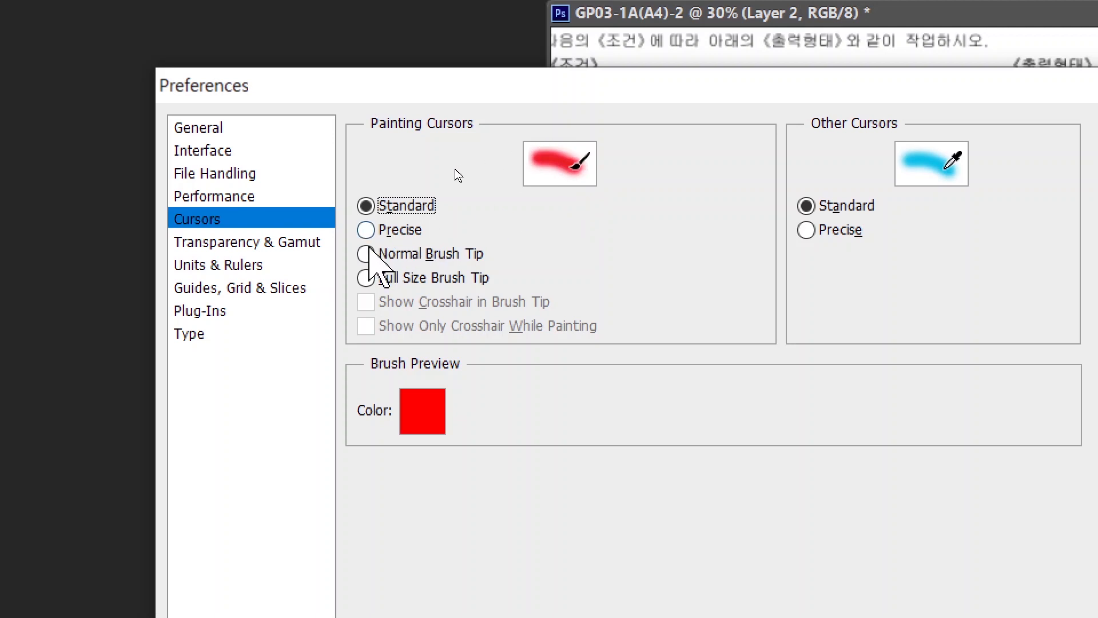
{"action": "left_click", "coordinate": [366, 254]}
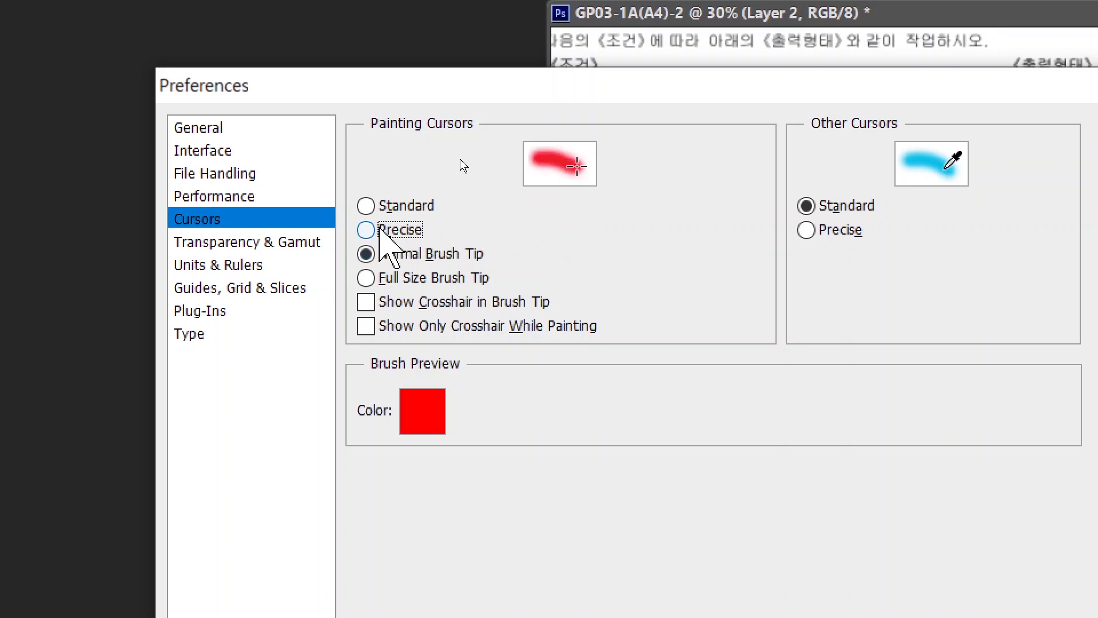
{"action": "left_click", "coordinate": [401, 230]}
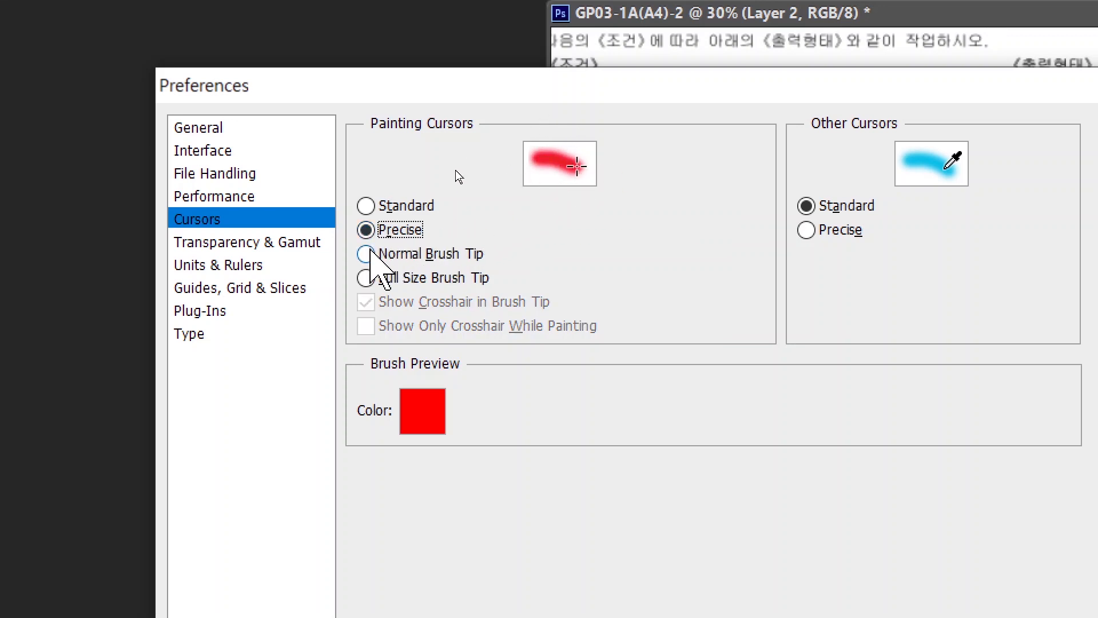
{"action": "left_click", "coordinate": [414, 254]}
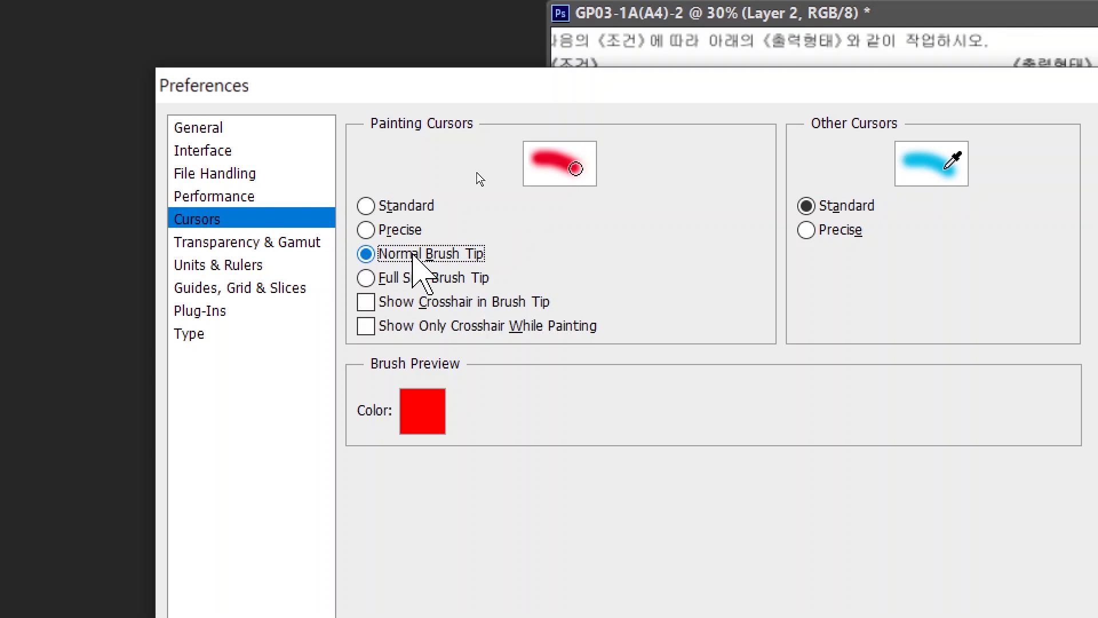
{"action": "left_click", "coordinate": [215, 267]}
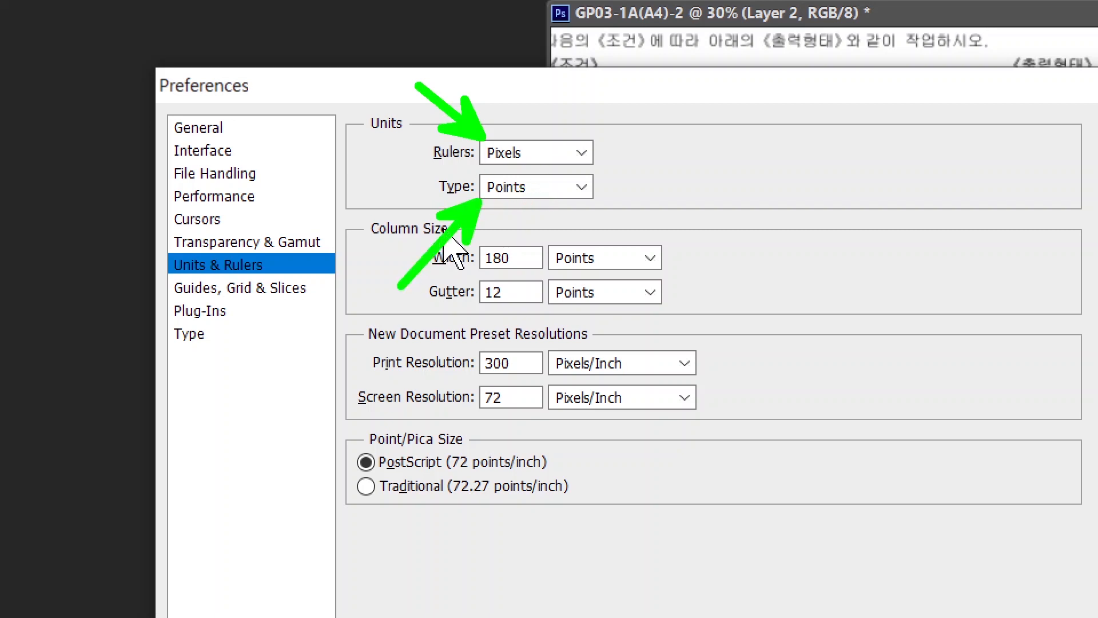
Step: Keep Yellow as the guide colour in Guides, Grid & Slices preferences
{"action": "left_click", "coordinate": [258, 290]}
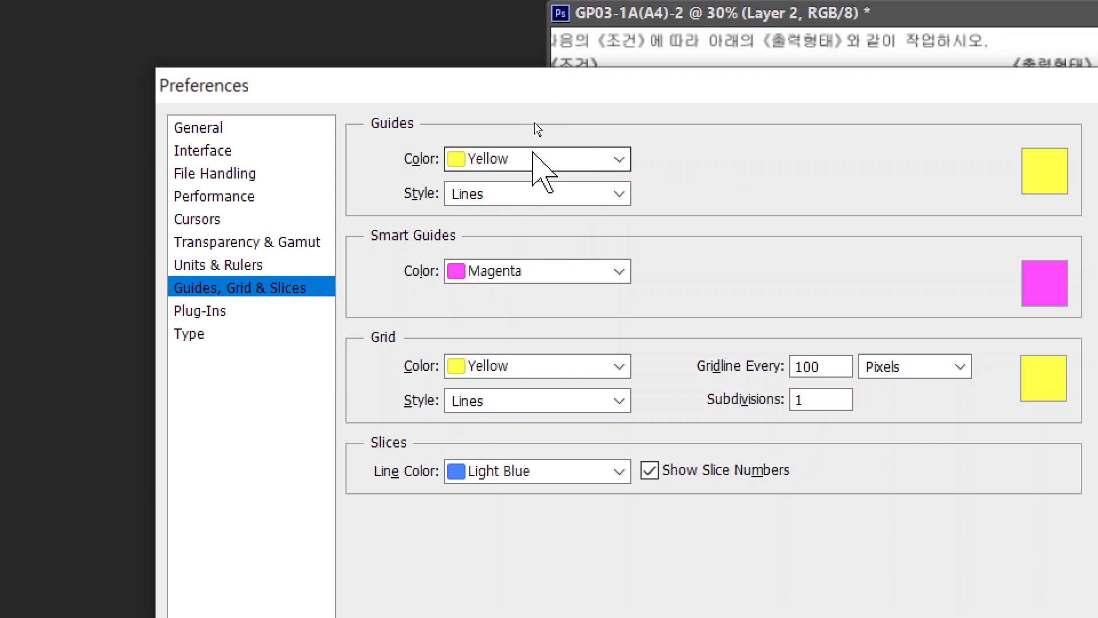
{"action": "left_click", "coordinate": [513, 162]}
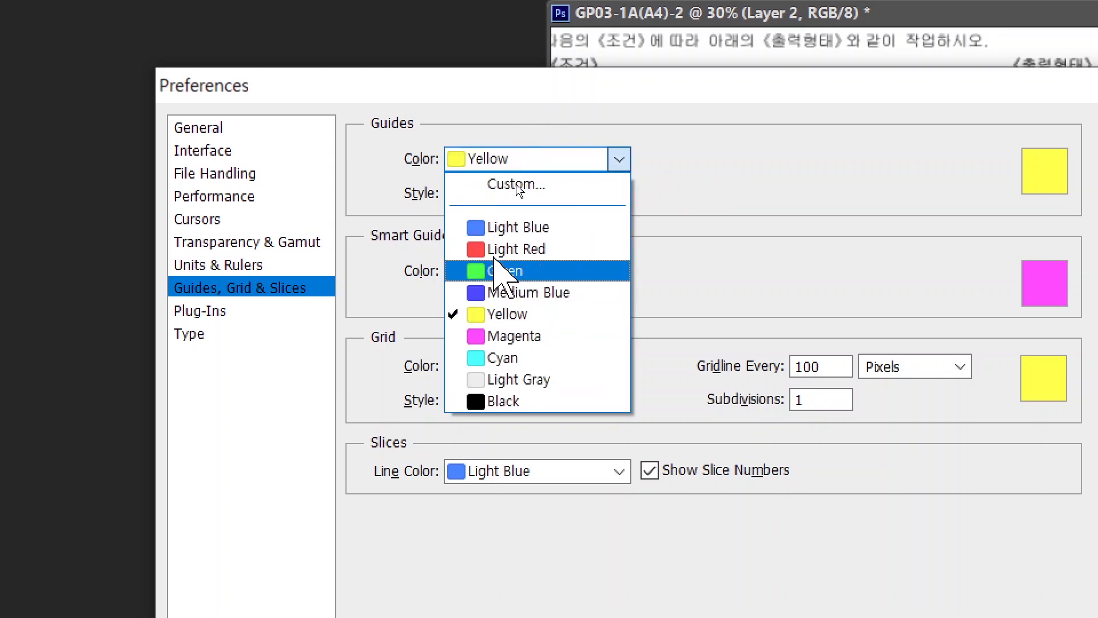
{"action": "left_click", "coordinate": [483, 314]}
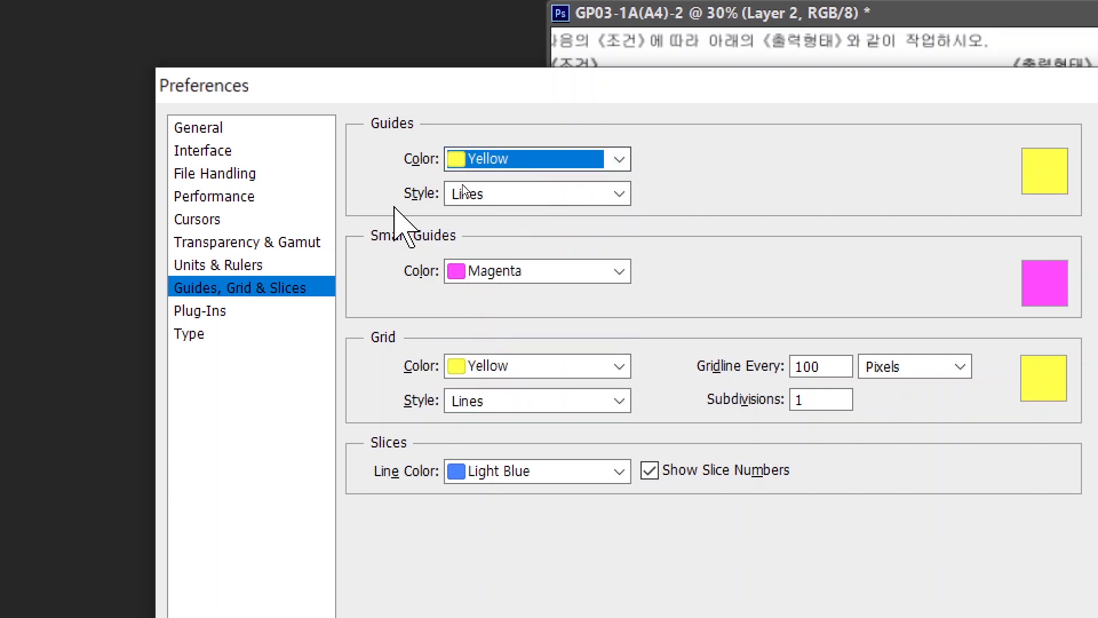
Step: Confirm the Type preferences with the East Asian text engine and close Preferences
{"action": "left_click", "coordinate": [216, 338]}
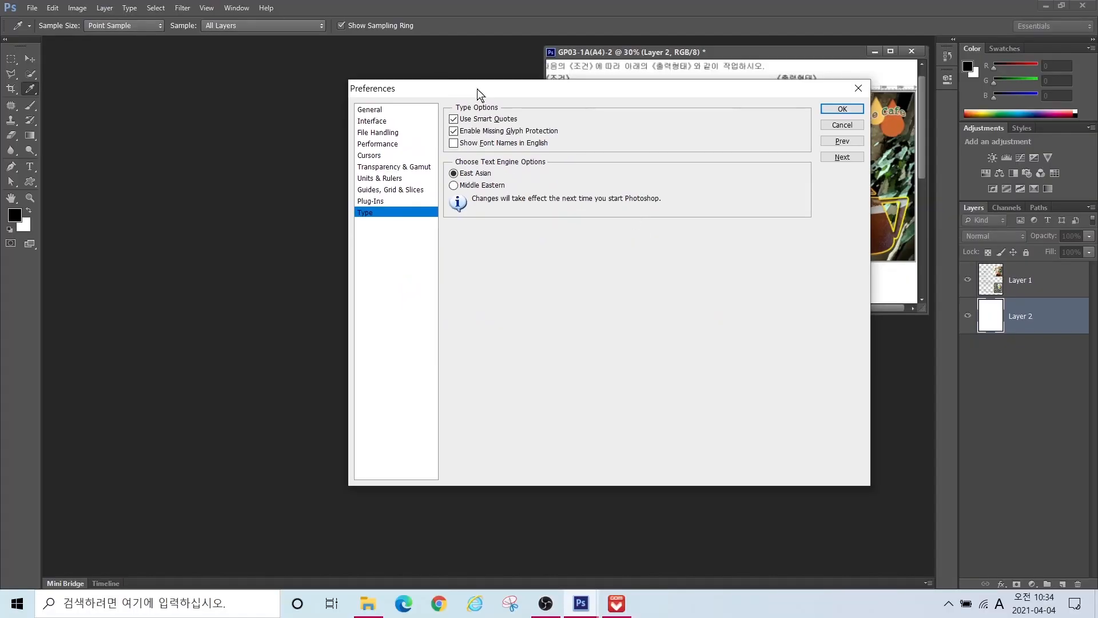
{"action": "left_click_drag", "start_coordinate": [477, 88], "coordinate": [254, 58]}
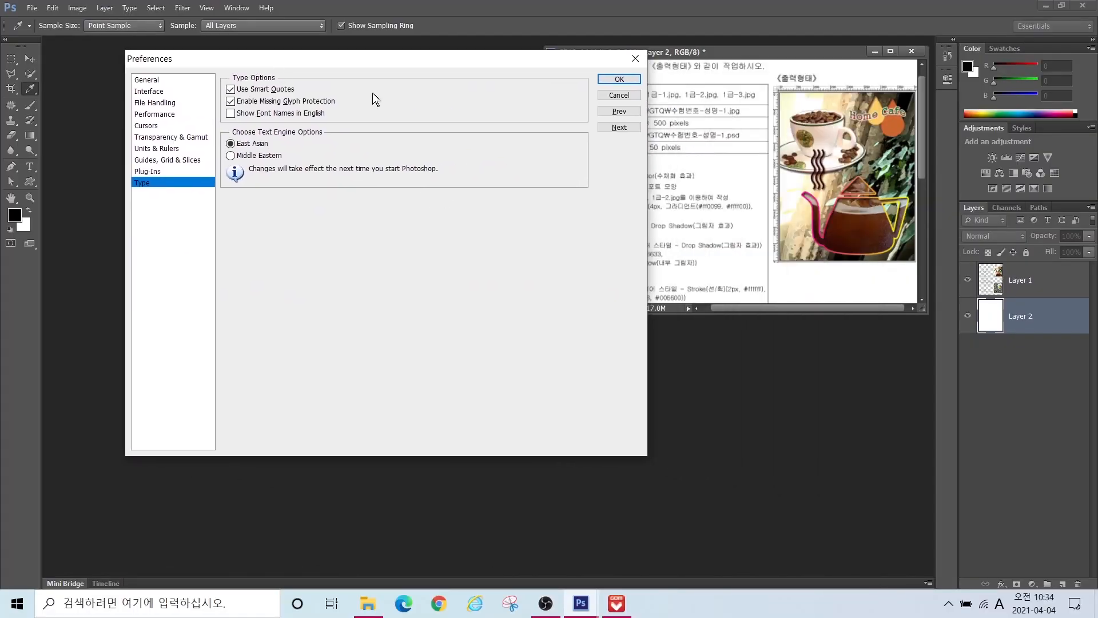
{"action": "left_click", "coordinate": [616, 81]}
{"action": "key", "text": "v"}
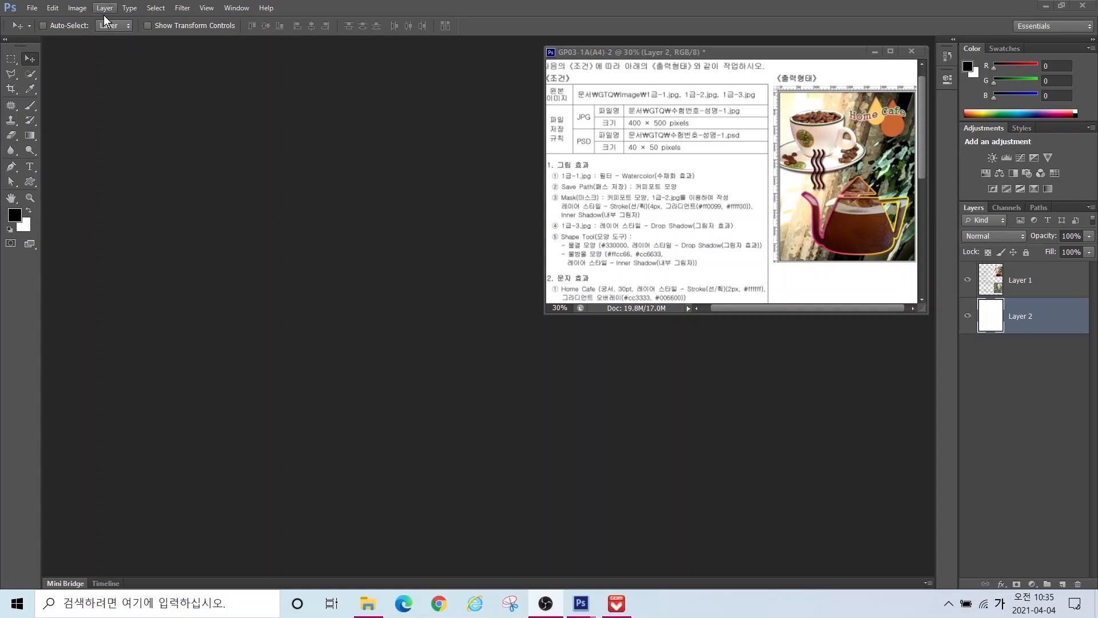
Step: Start a new document named with the exam number and the candidate's name
{"action": "left_click", "coordinate": [32, 8]}
{"action": "mouse_move", "coordinate": [52, 22]}
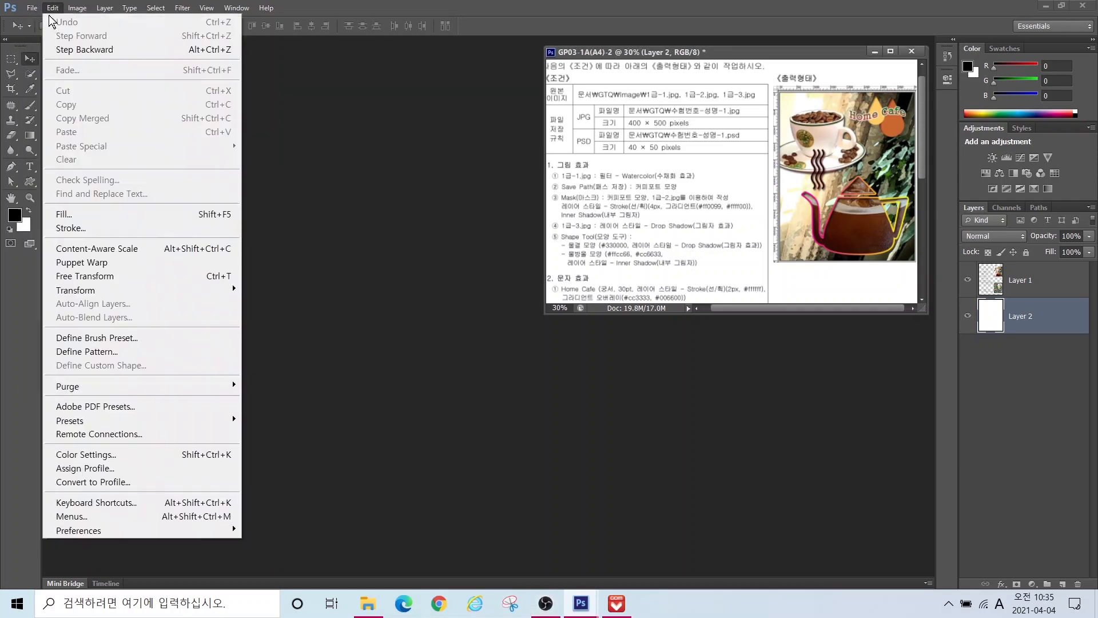
{"action": "left_click", "coordinate": [38, 21]}
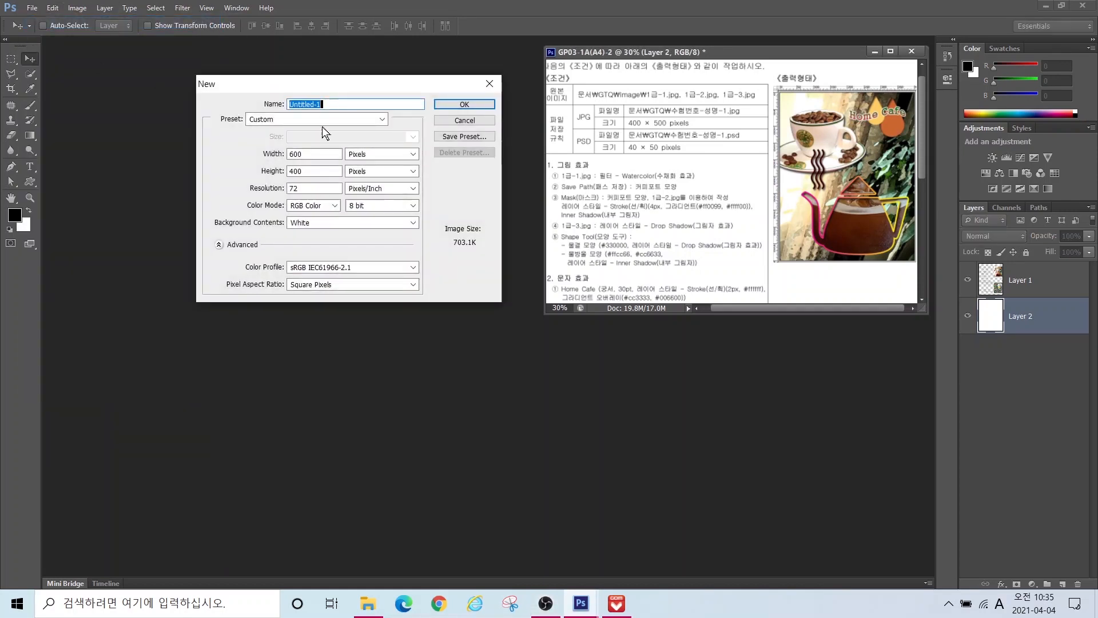
{"action": "key", "text": "alt"}
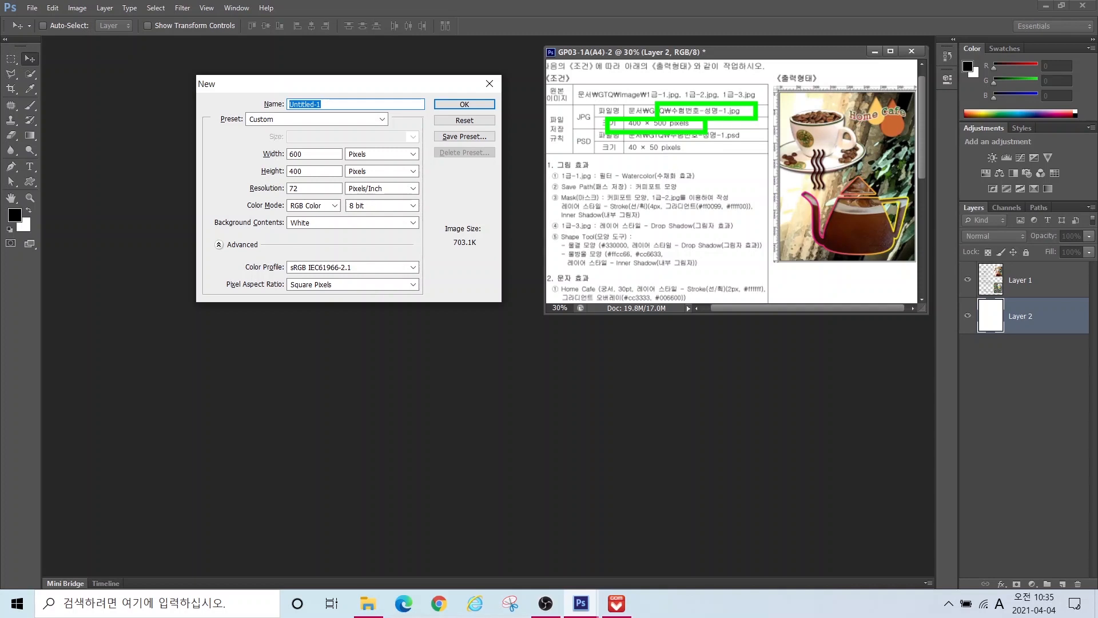
{"action": "left_click", "coordinate": [324, 103]}
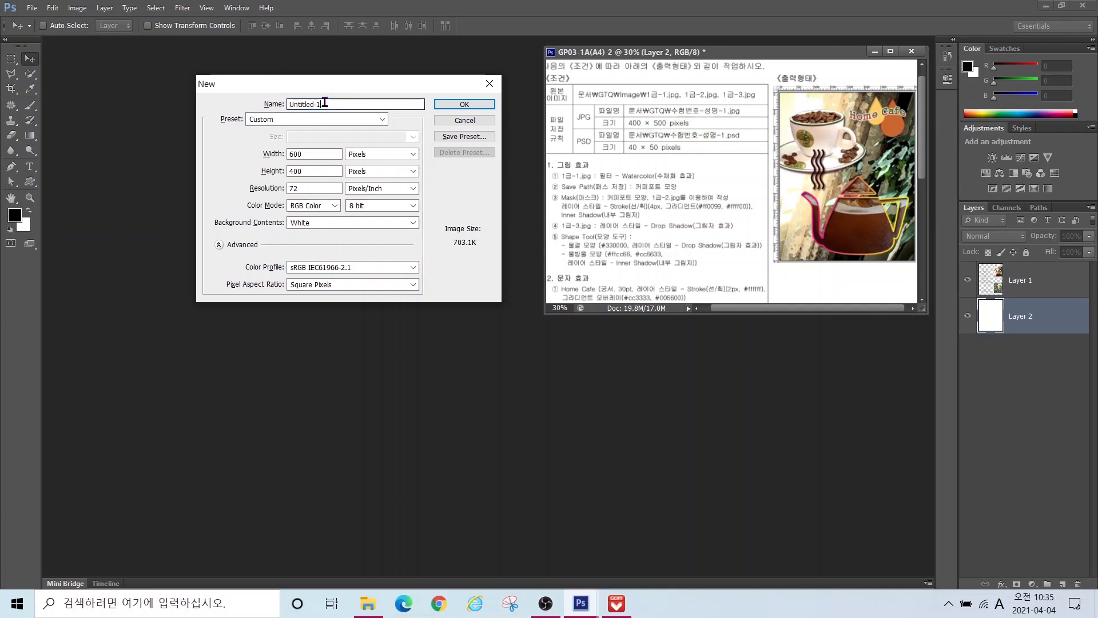
{"action": "double_click", "coordinate": [324, 103]}
{"action": "type", "text": "12345678-"}
{"action": "key", "text": "Hangul"}
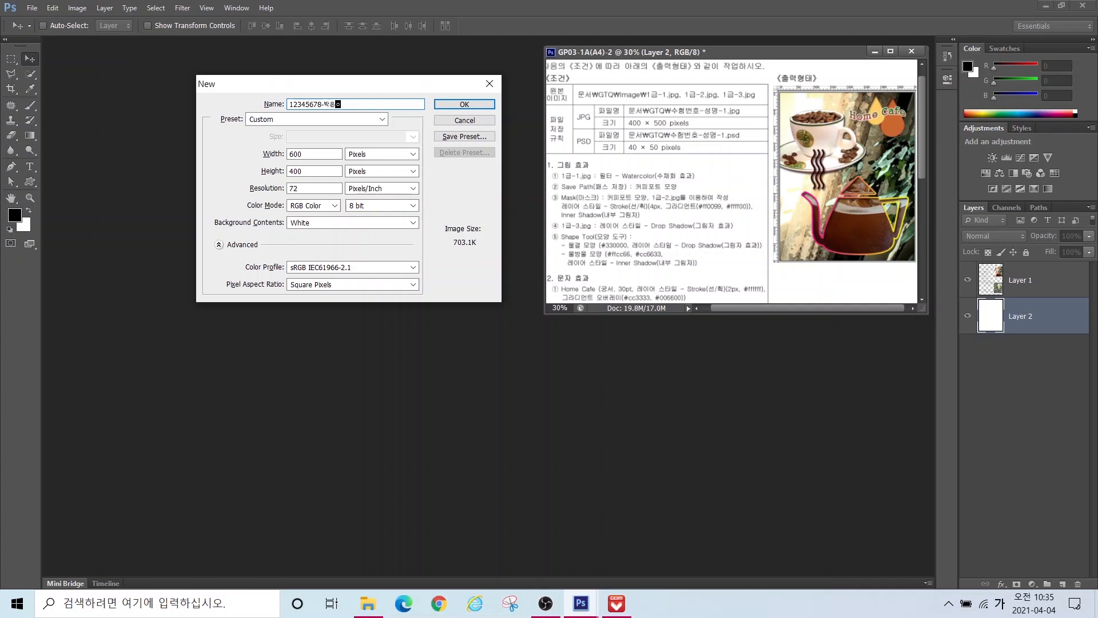
Step: Set the size to 400 × 500 pixels at 72 ppi RGB and create it
{"action": "key", "text": "Tab"}
{"action": "type", "text": "400"}
{"action": "key", "text": "Tab"}
{"action": "type", "text": "500"}
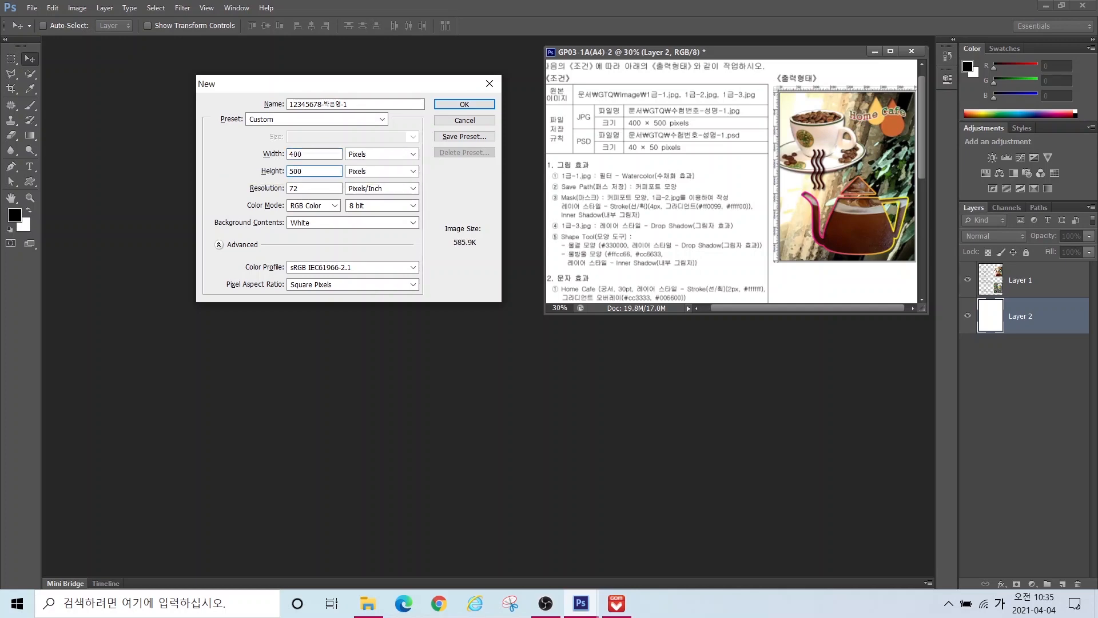
{"action": "key", "text": "alt"}
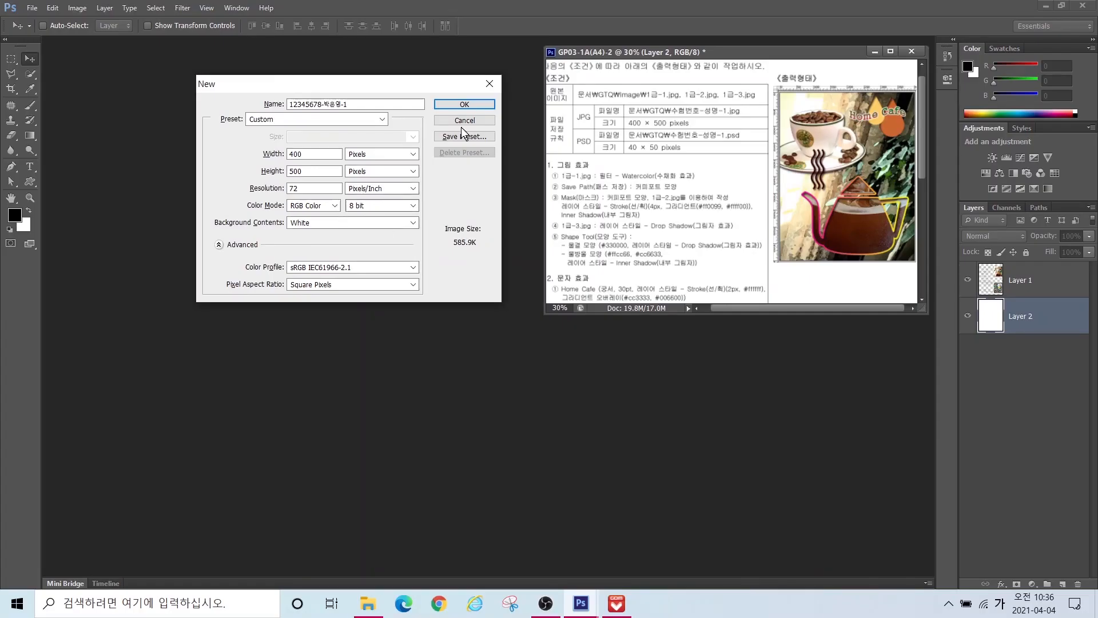
{"action": "left_click", "coordinate": [707, 47]}
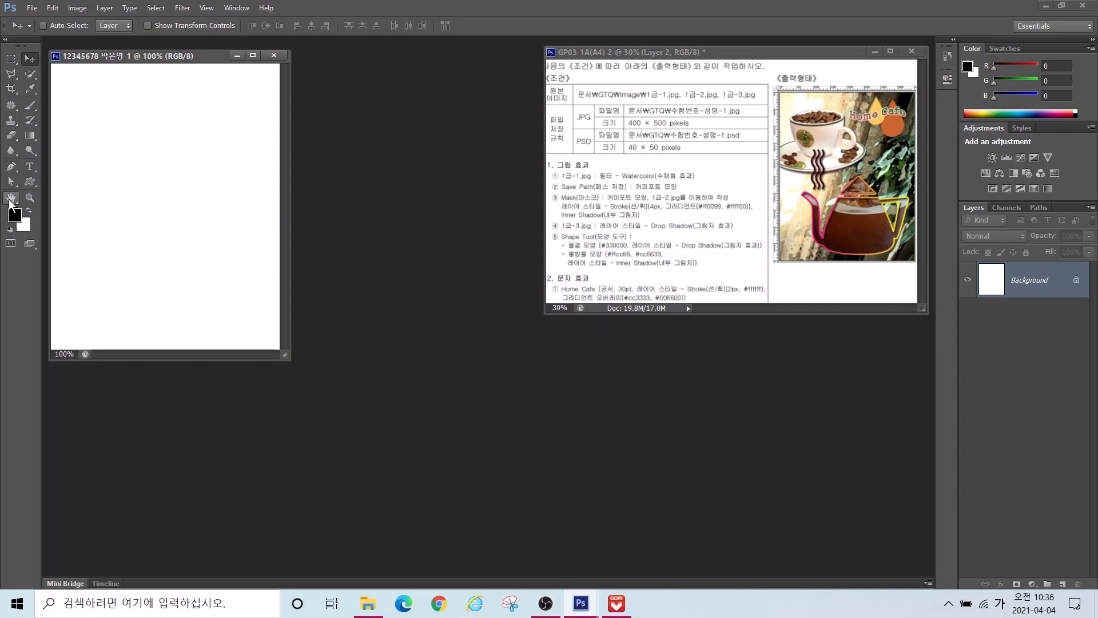
Step: Open 1급-1.jpg from the GTQ > image folder and move its window toward the middle
{"action": "double_click", "coordinate": [11, 201]}
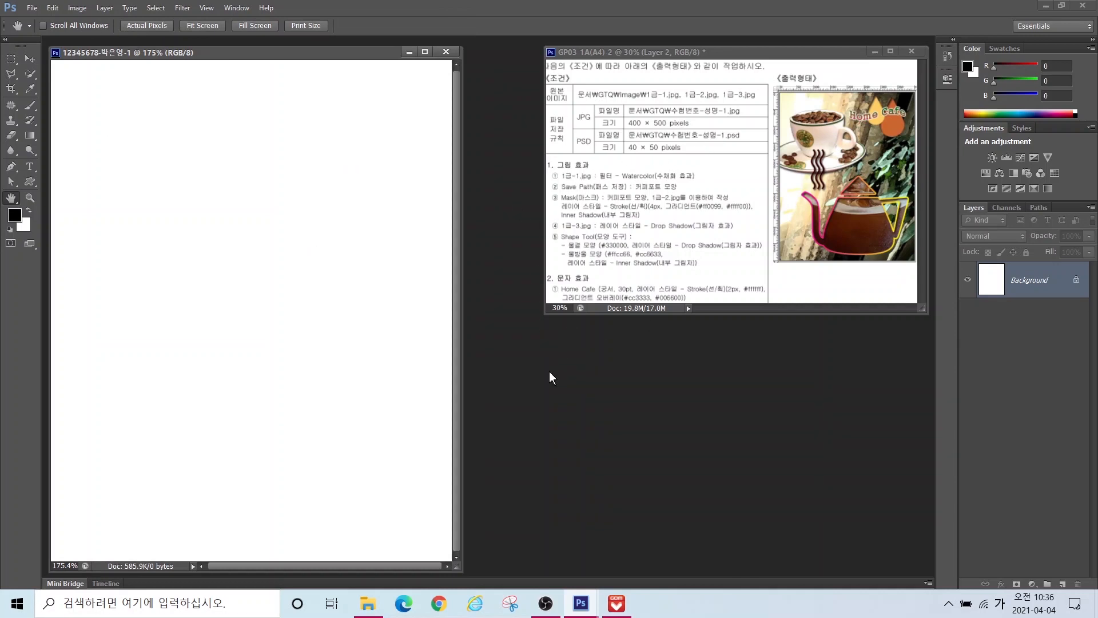
{"action": "double_click", "coordinate": [514, 379]}
{"action": "left_click", "coordinate": [127, 230]}
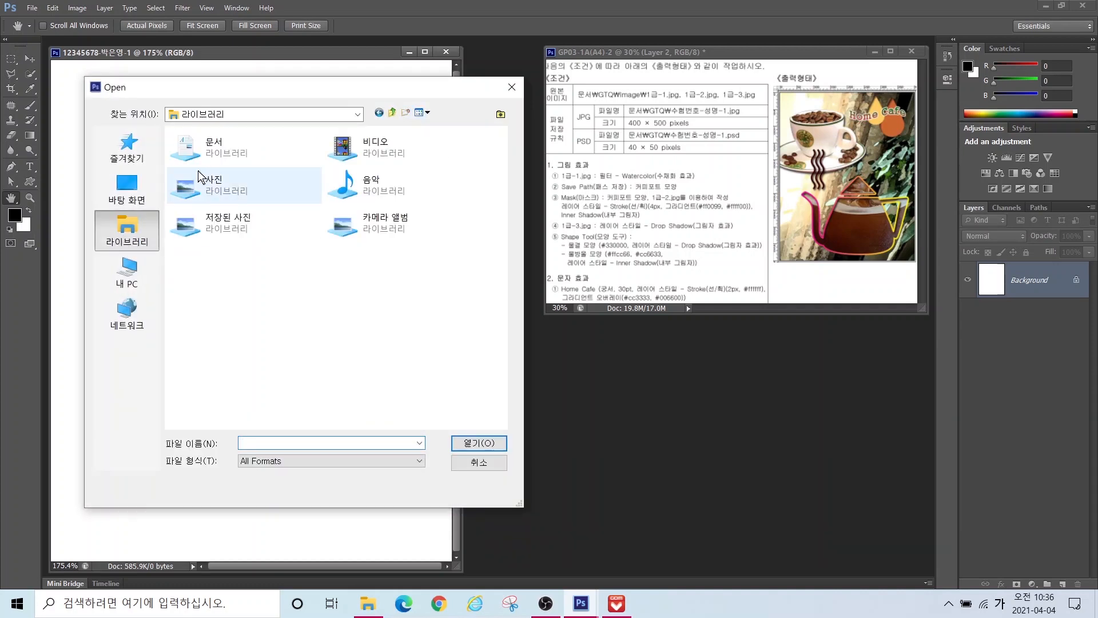
{"action": "double_click", "coordinate": [240, 140]}
{"action": "double_click", "coordinate": [197, 171]}
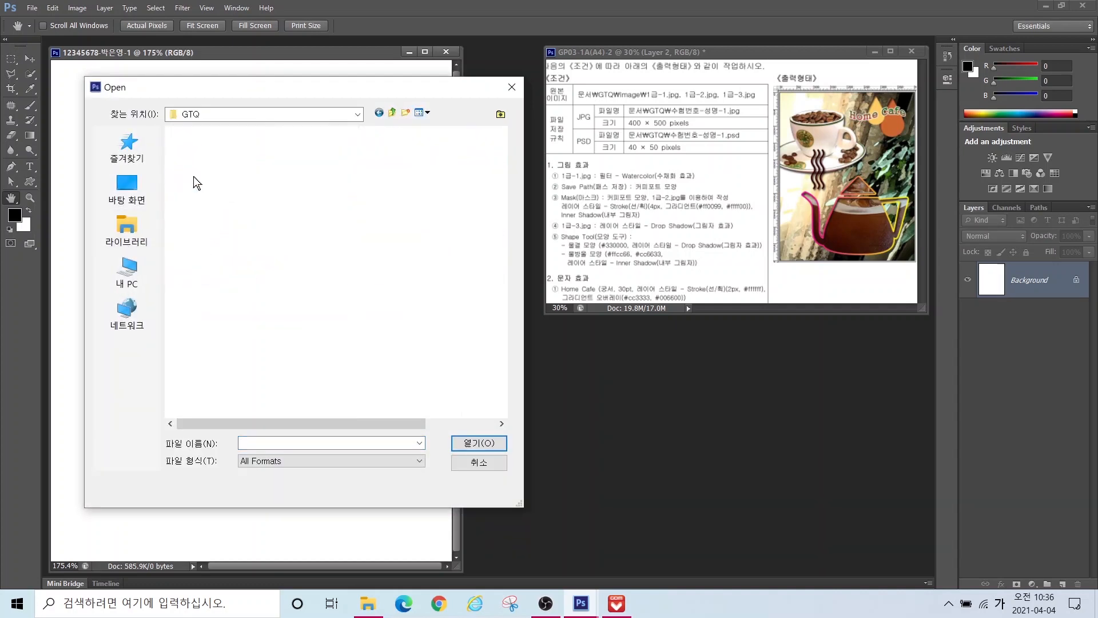
{"action": "double_click", "coordinate": [190, 152]}
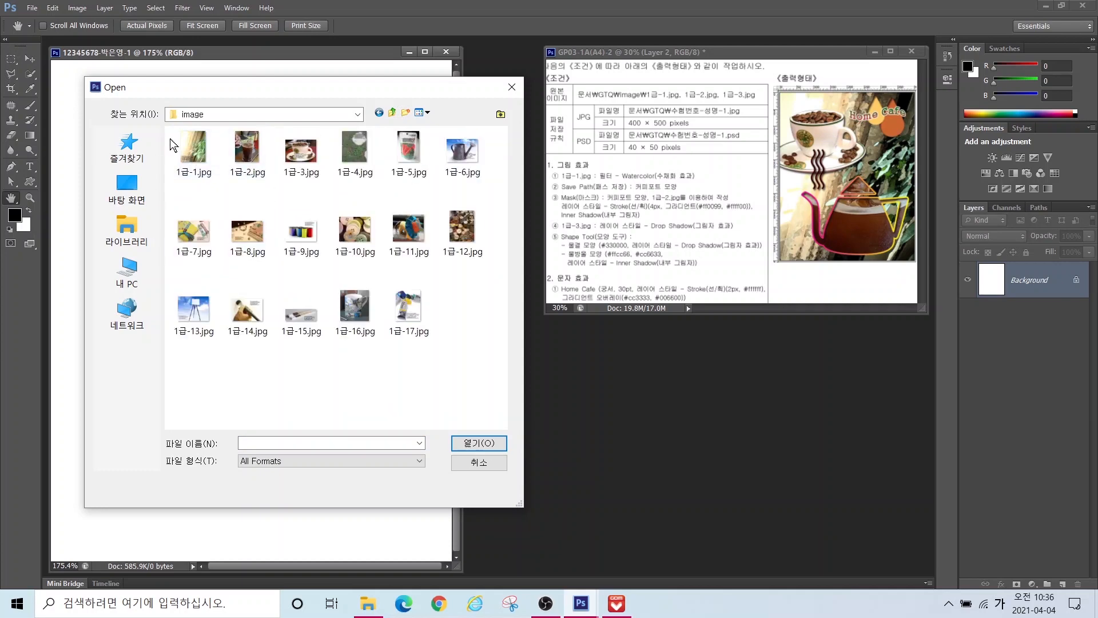
{"action": "left_click", "coordinate": [194, 156]}
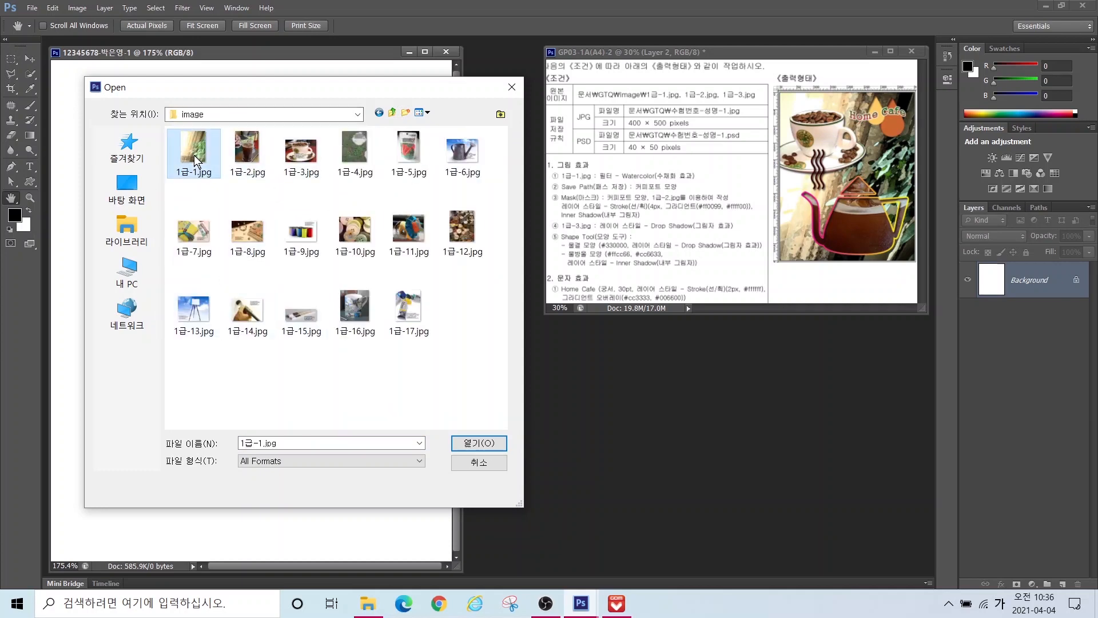
{"action": "double_click", "coordinate": [194, 155]}
{"action": "left_click_drag", "start_coordinate": [190, 68], "coordinate": [418, 126]}
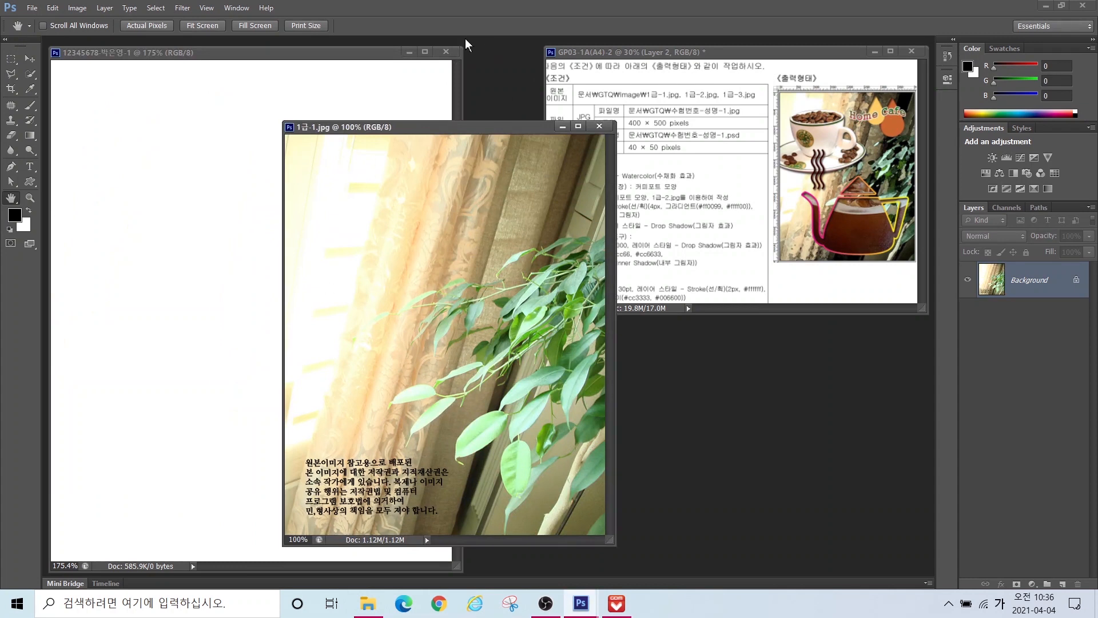
Step: Resize the 1급-1.jpg photo to 400 × 500 pixels with Image Size
{"action": "left_click", "coordinate": [78, 9]}
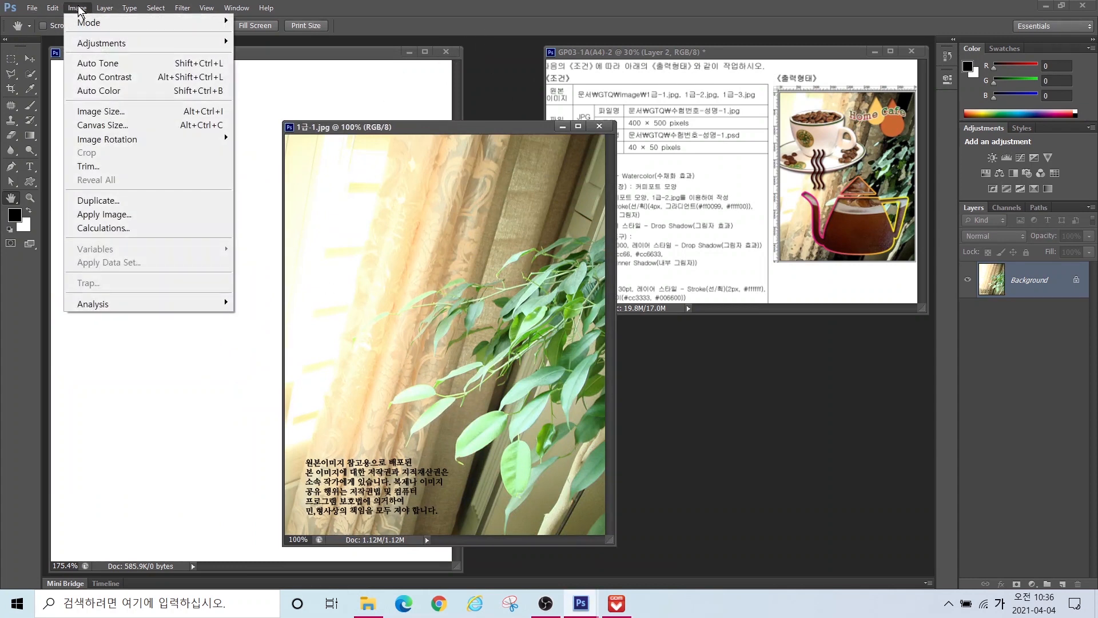
{"action": "left_click", "coordinate": [103, 113]}
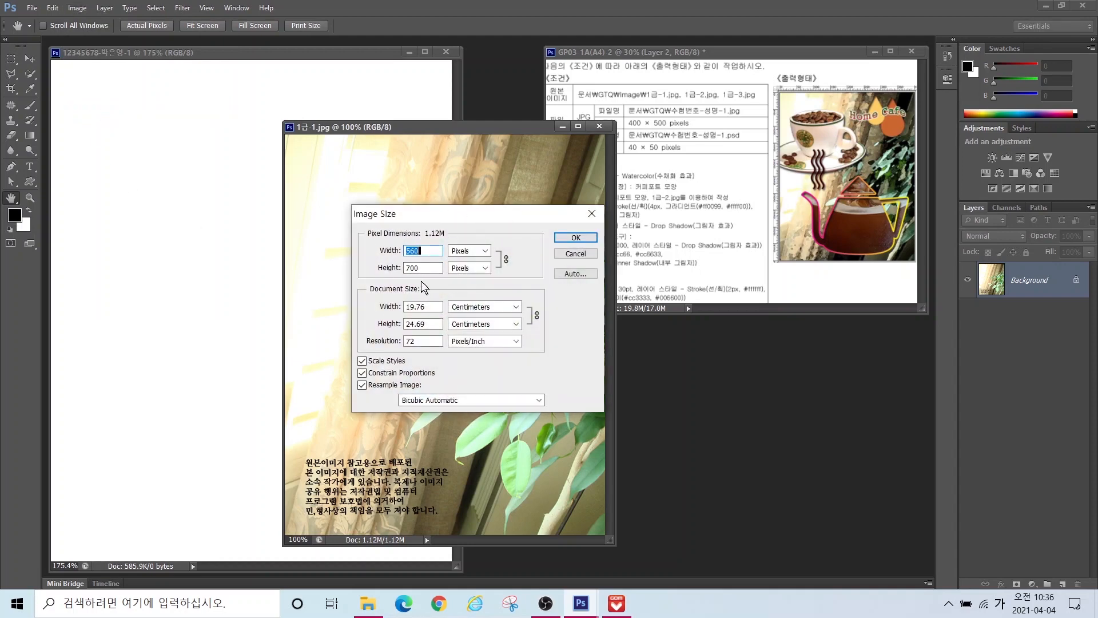
{"action": "type", "text": "400"}
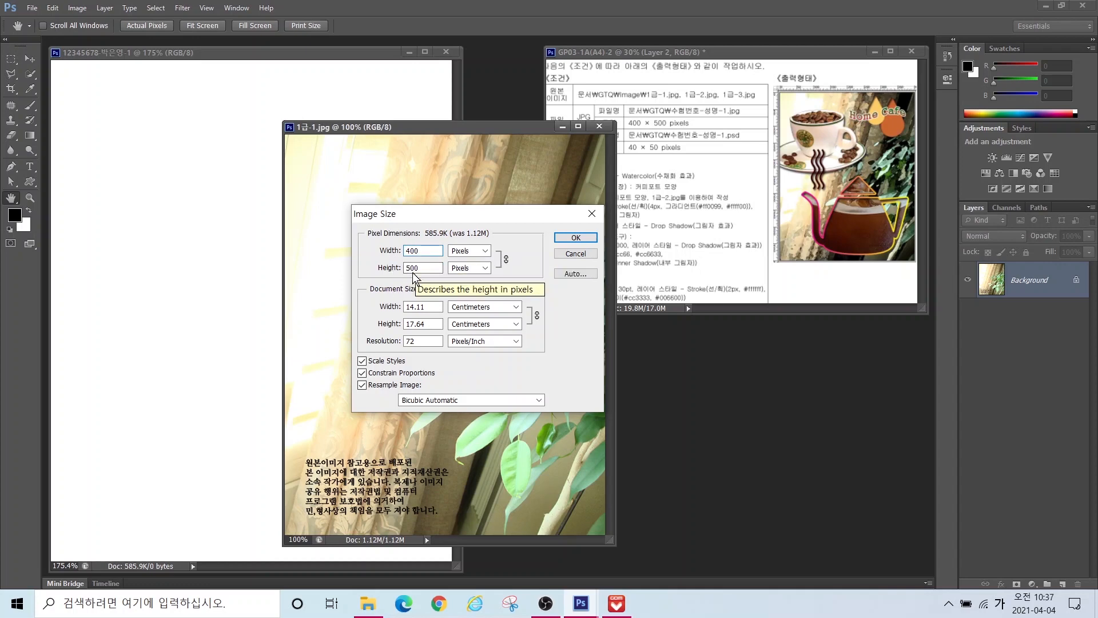
{"action": "left_click", "coordinate": [575, 238]}
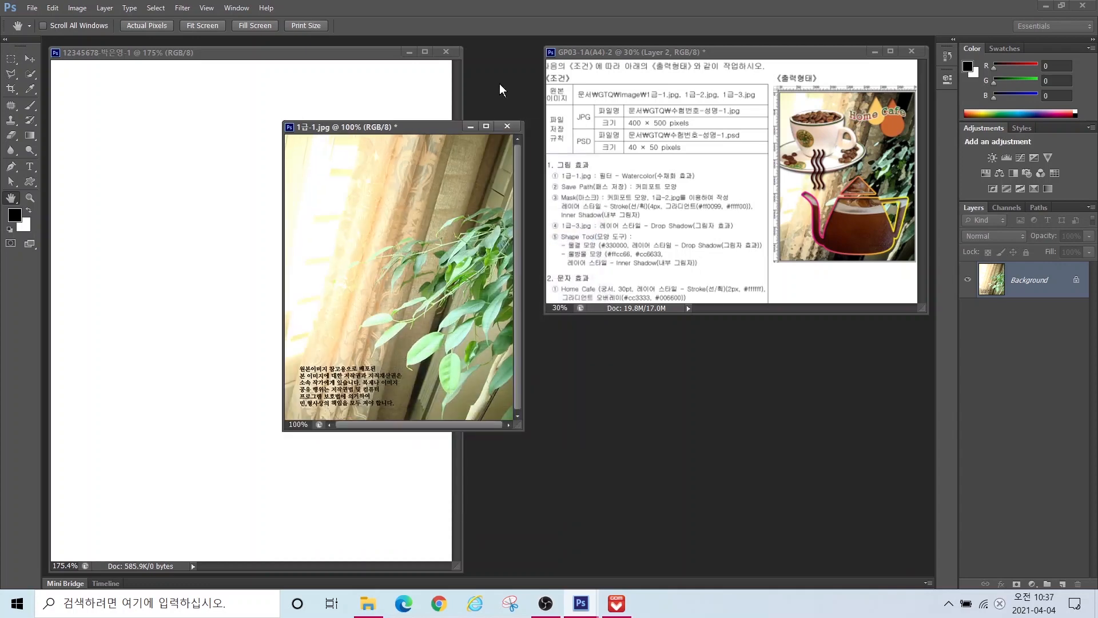
Step: Drag the photo into the new document, then close the original without saving
{"action": "left_click", "coordinate": [30, 58]}
{"action": "left_click_drag", "start_coordinate": [364, 272], "coordinate": [308, 293]}
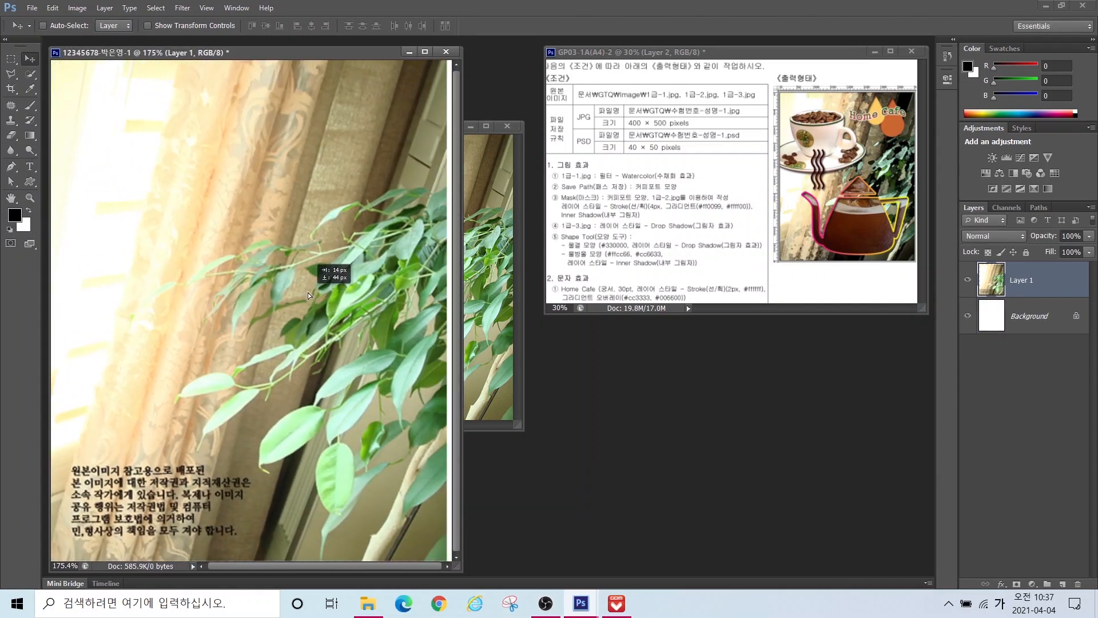
{"action": "left_click", "coordinate": [508, 126]}
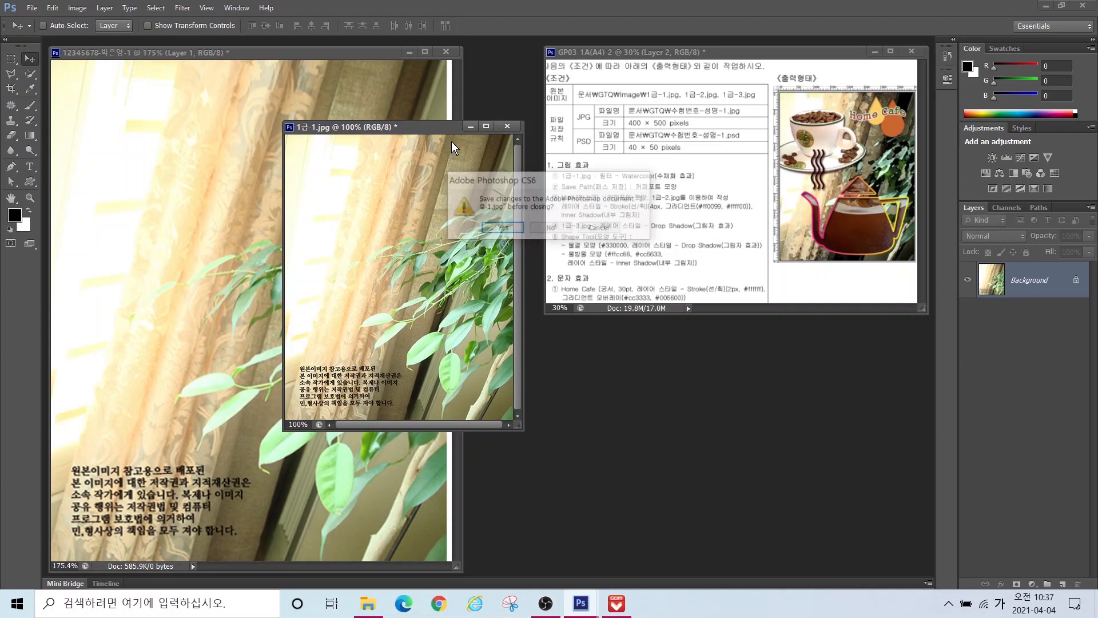
{"action": "left_click", "coordinate": [549, 228]}
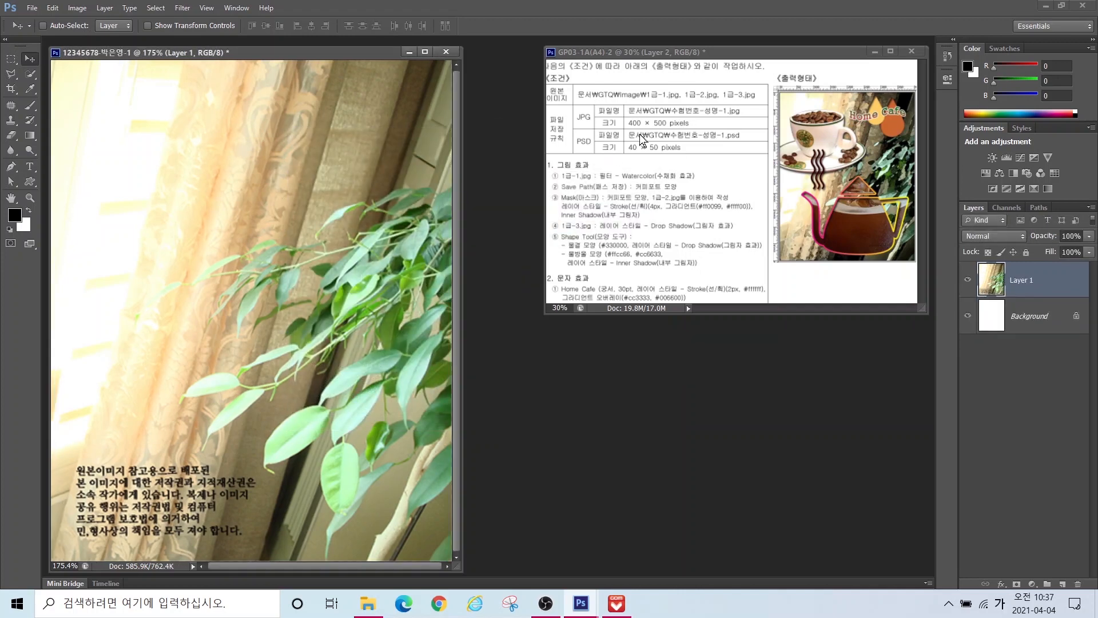
Step: Rename the new photo layer to 1-1
{"action": "left_click", "coordinate": [1019, 283]}
{"action": "double_click", "coordinate": [1022, 281]}
{"action": "type", "text": "1-1"}
{"action": "key", "text": "Return"}
Step: Apply the Artistic > Watercolor filter (Brush Detail 9, Shadow Intensity 1, Texture 1) from the Filter Gallery
{"action": "left_click", "coordinate": [182, 8]}
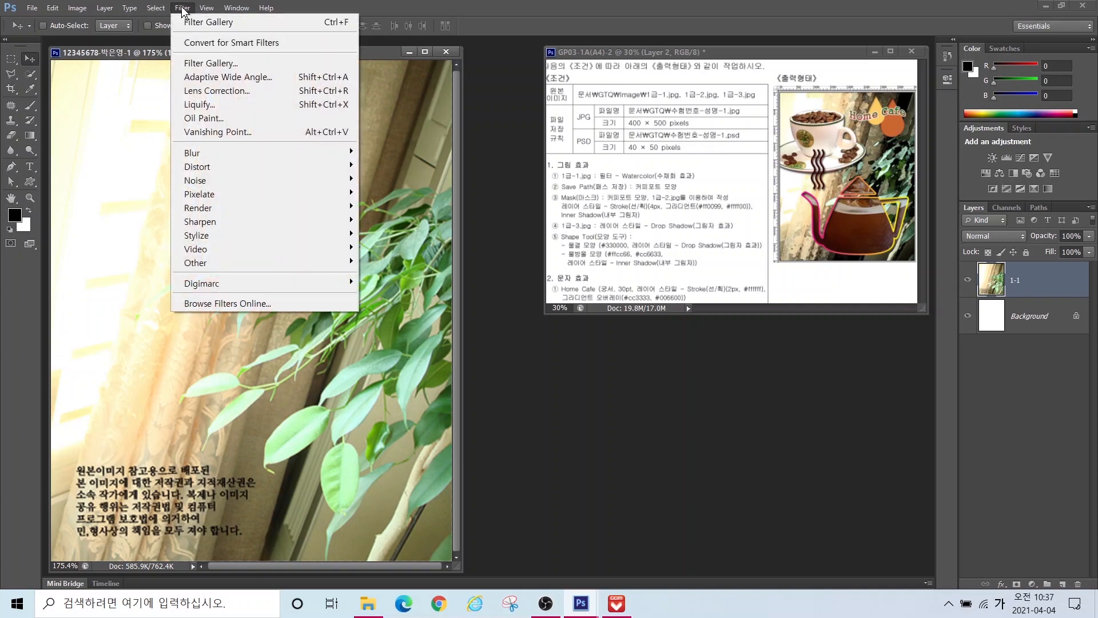
{"action": "left_click", "coordinate": [200, 64]}
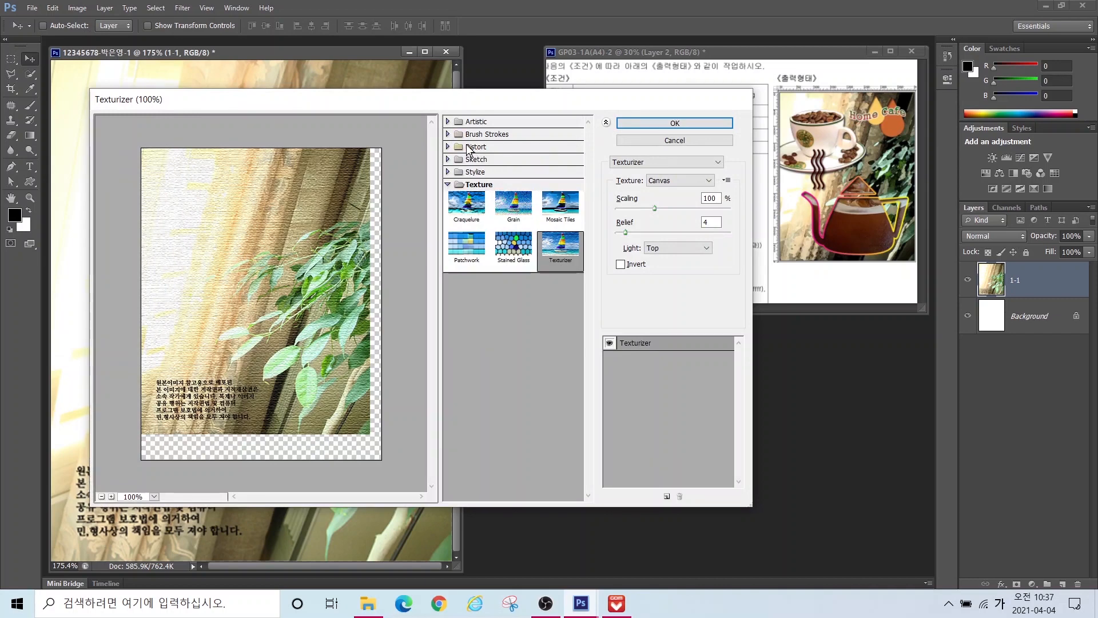
{"action": "left_click", "coordinate": [448, 122]}
{"action": "left_click", "coordinate": [561, 299]}
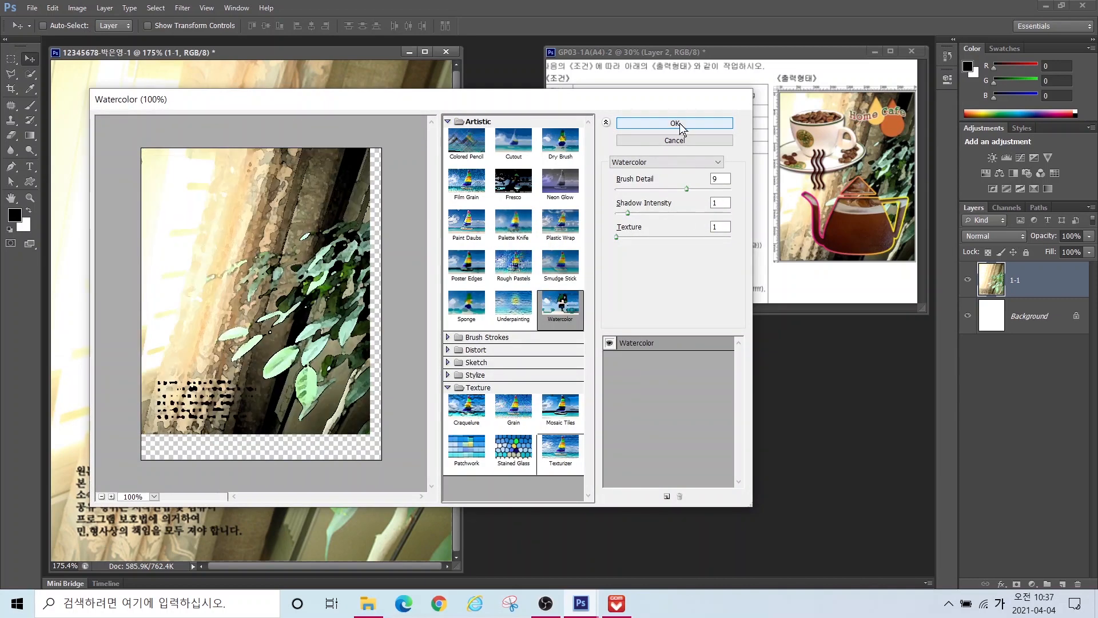
{"action": "left_click", "coordinate": [675, 123]}
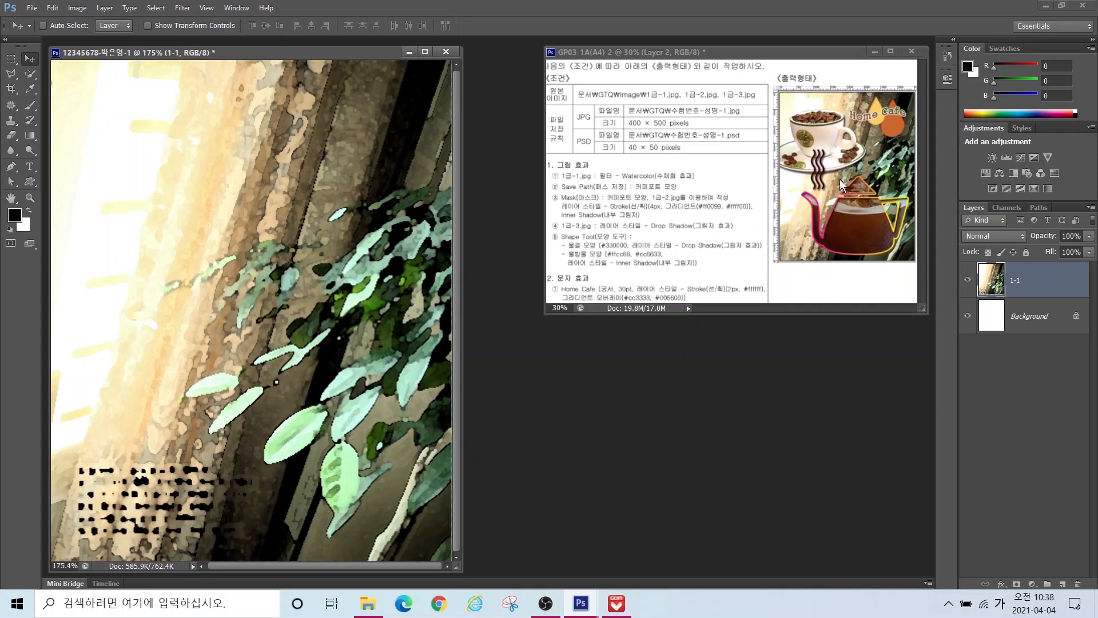
{"action": "left_click", "coordinate": [800, 56]}
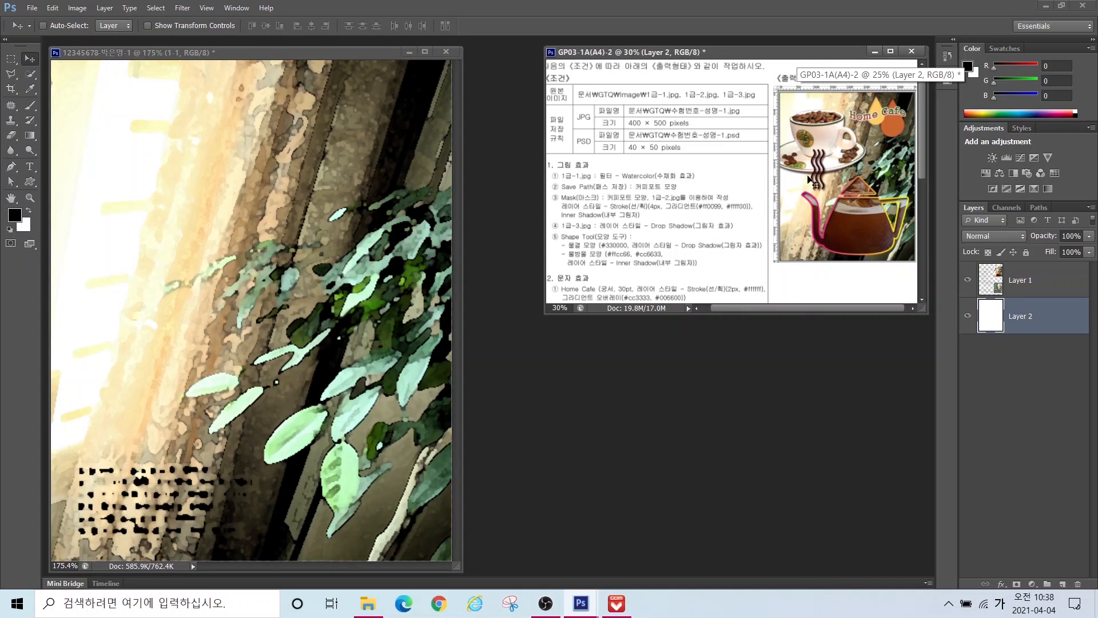
{"action": "key", "text": "alt"}
{"action": "key", "text": "ctrl+2"}
{"action": "left_click_drag", "start_coordinate": [764, 172], "coordinate": [940, 174]}
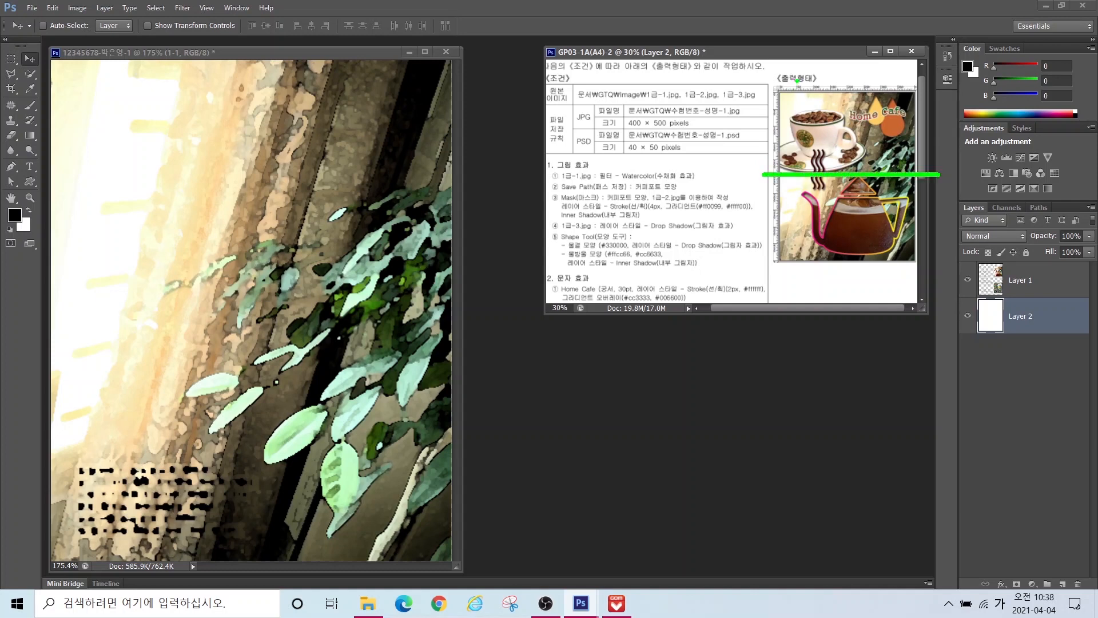
{"action": "left_click_drag", "start_coordinate": [803, 71], "coordinate": [803, 298]}
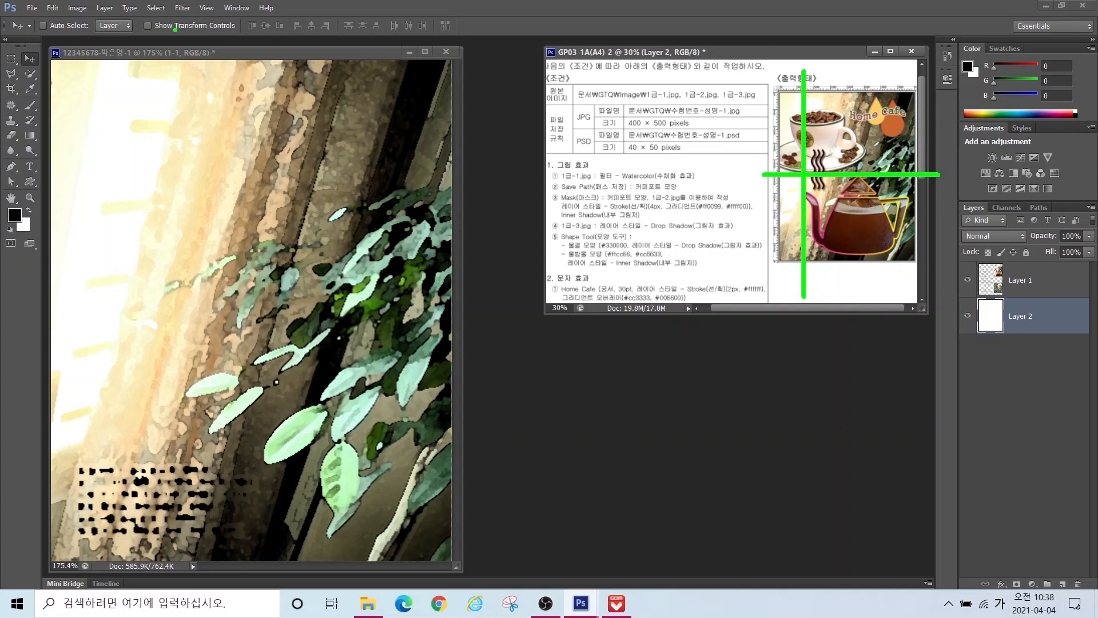
{"action": "key", "text": "Escape"}
{"action": "left_click", "coordinate": [216, 52]}
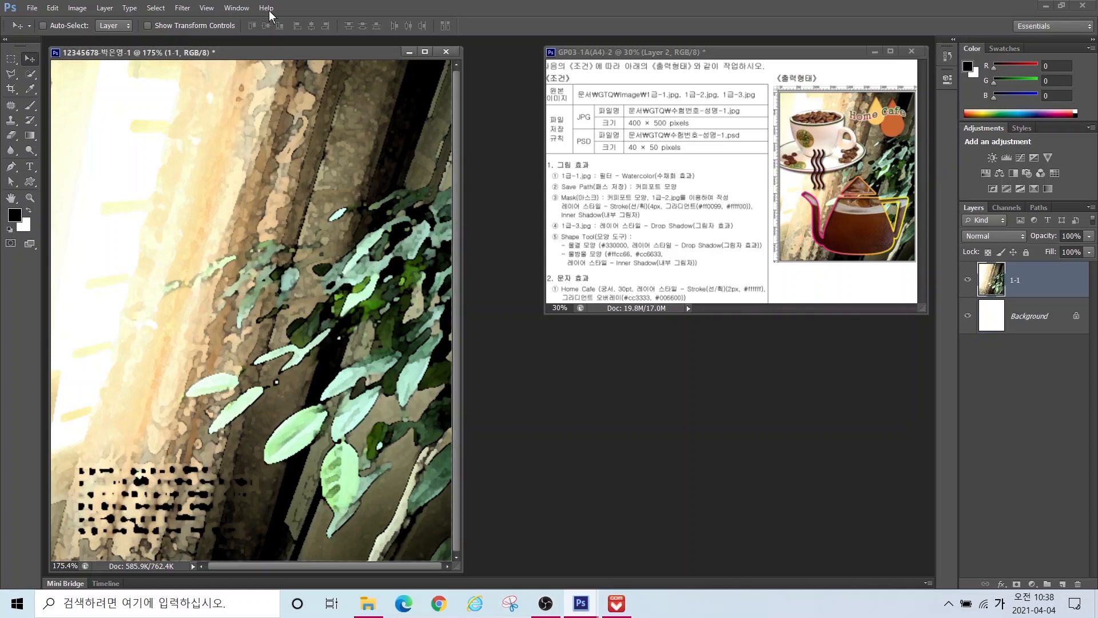
Step: Show rulers, fit the image, and add a vertical guide near the left and a horizontal guide at 250 px
{"action": "left_click", "coordinate": [204, 8]}
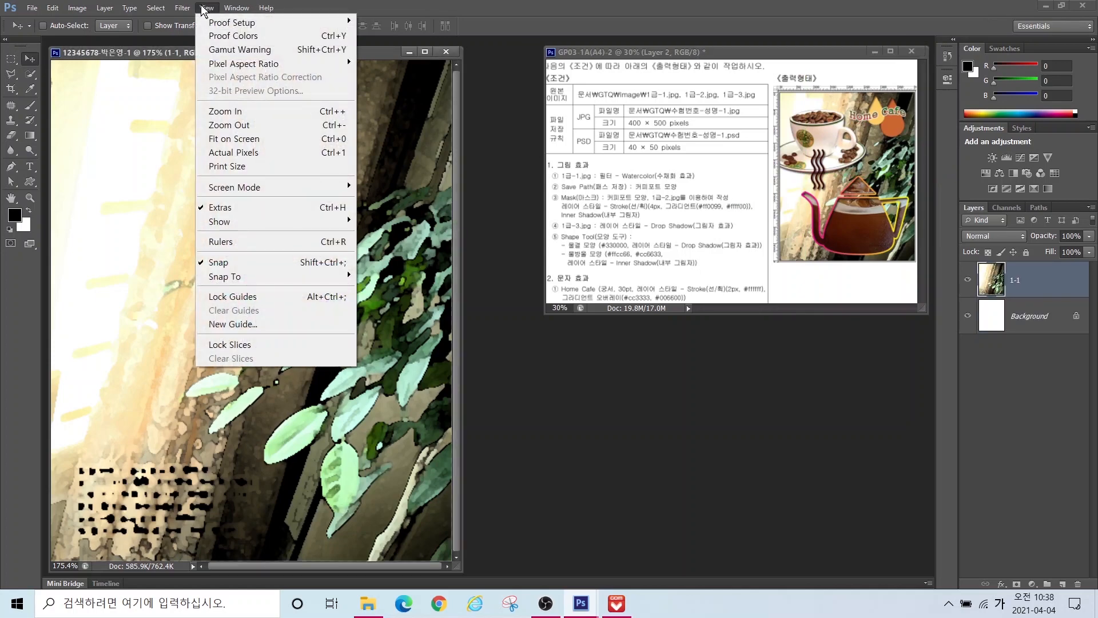
{"action": "left_click", "coordinate": [235, 243]}
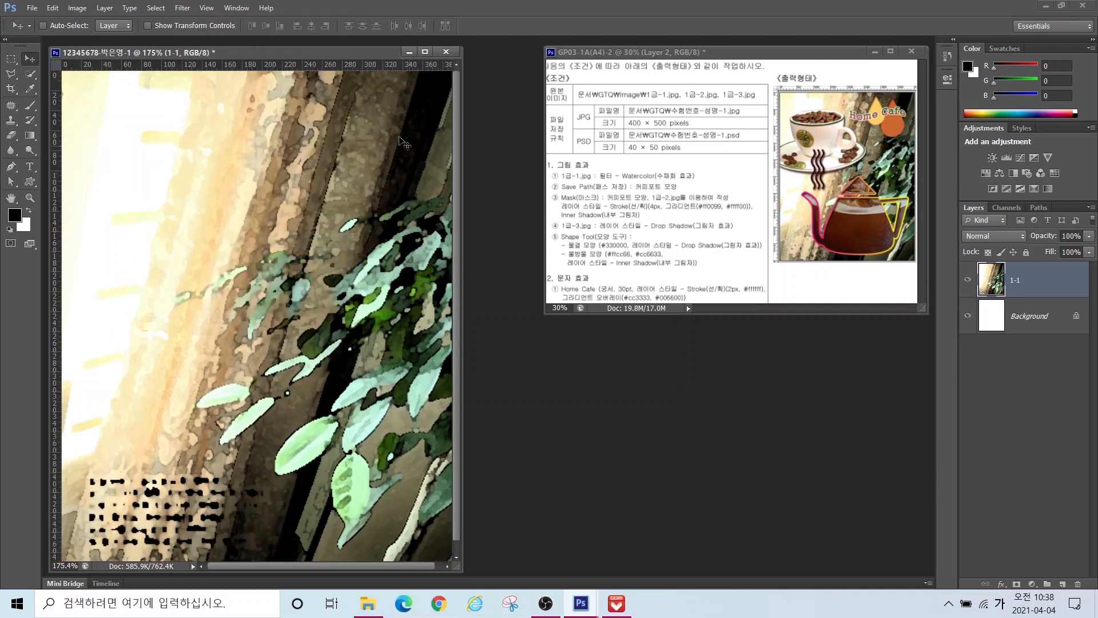
{"action": "double_click", "coordinate": [11, 199]}
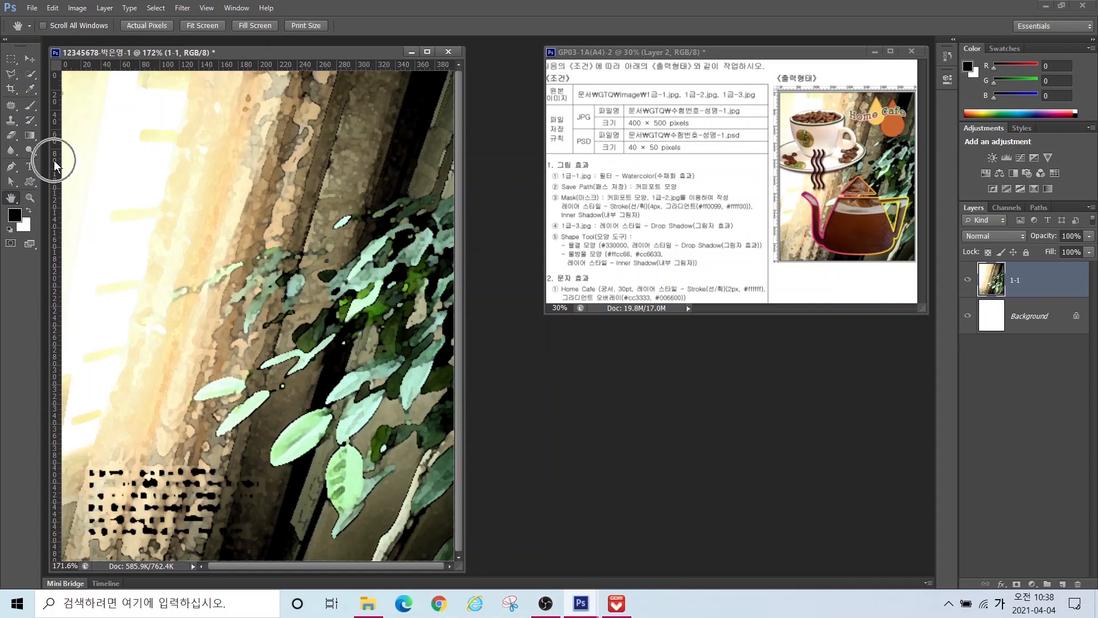
{"action": "left_click_drag", "start_coordinate": [54, 160], "coordinate": [119, 170]}
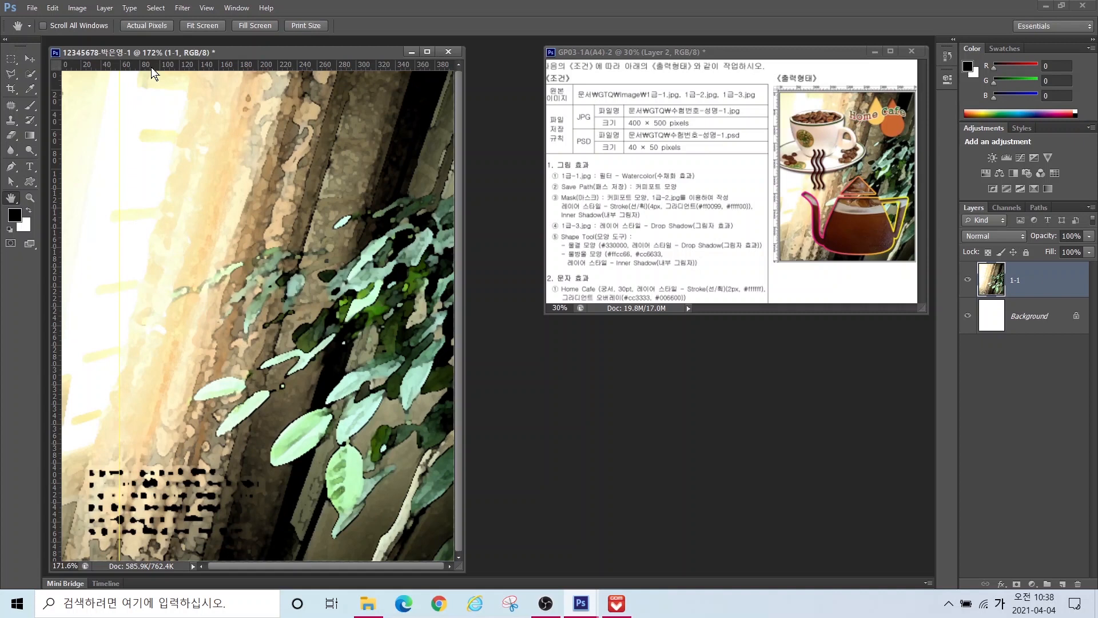
{"action": "left_click_drag", "start_coordinate": [153, 65], "coordinate": [155, 320]}
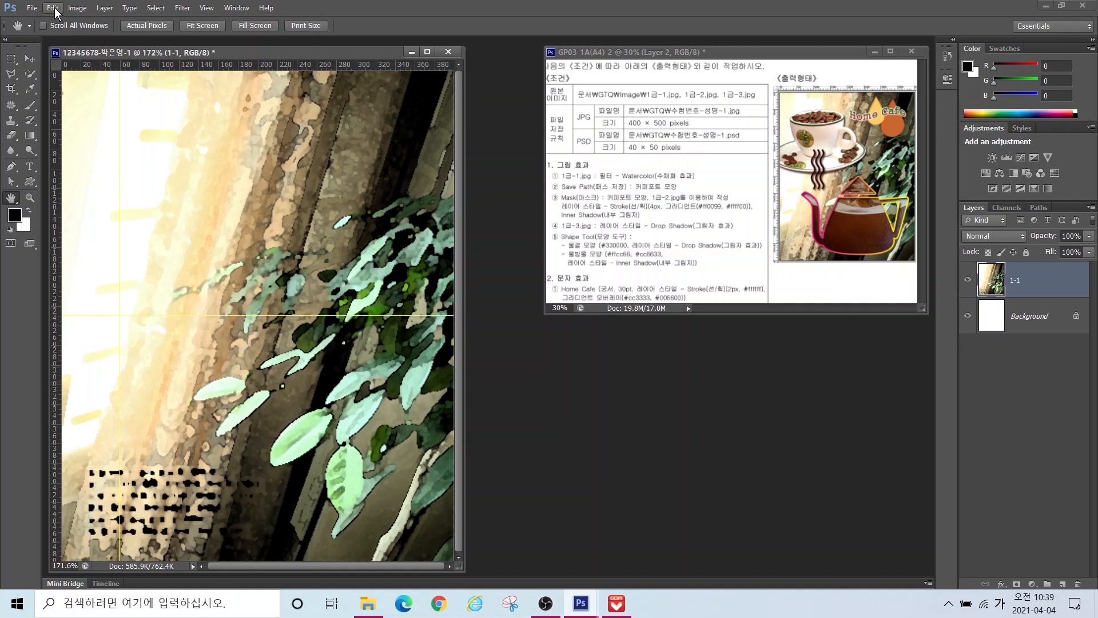
Step: Set the Guides colour to Light Red in the Guides, Grid & Slices preferences
{"action": "left_click", "coordinate": [54, 9]}
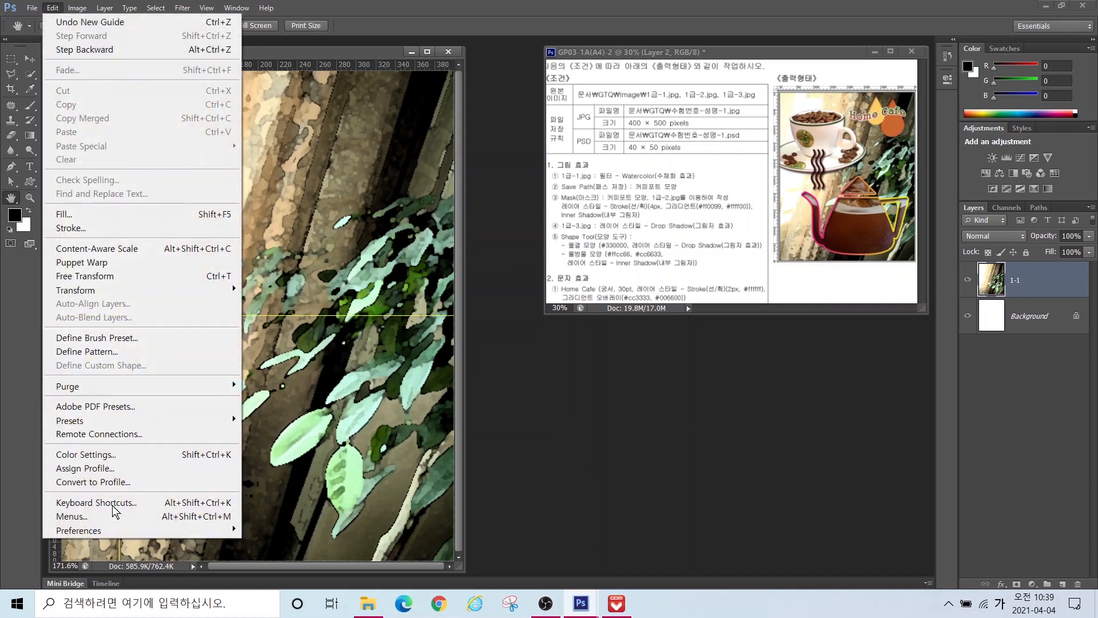
{"action": "mouse_move", "coordinate": [93, 537]}
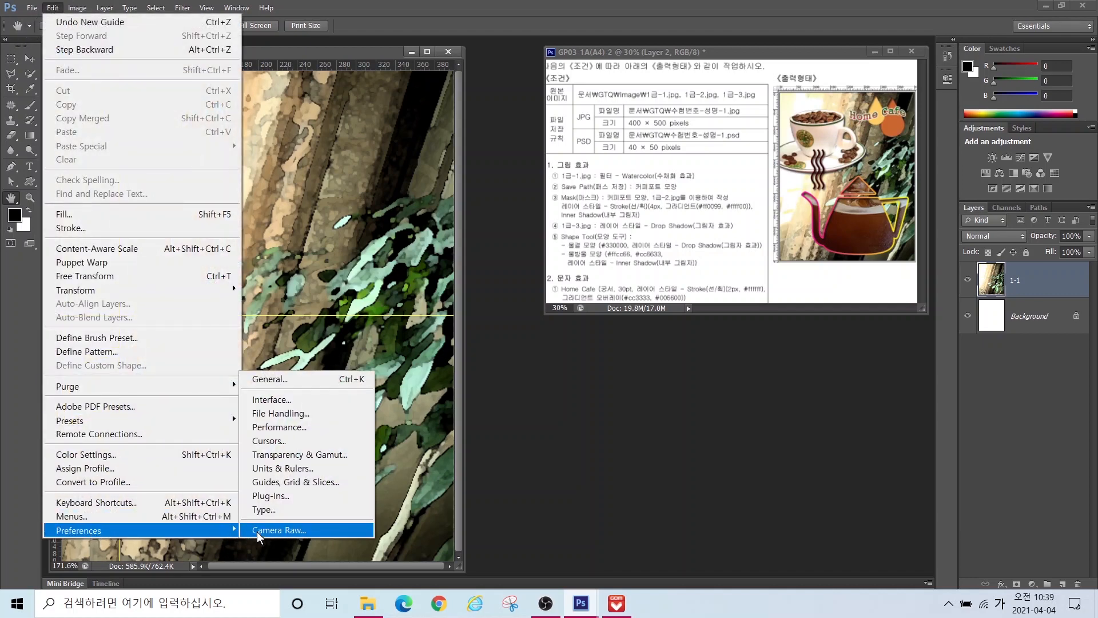
{"action": "left_click", "coordinate": [275, 483]}
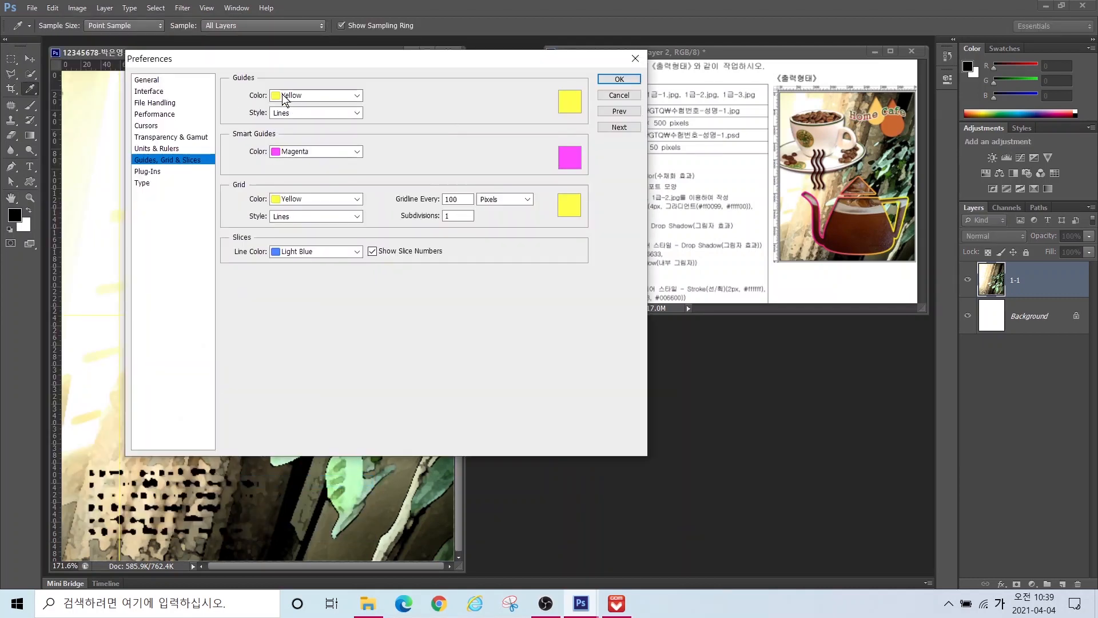
{"action": "left_click", "coordinate": [284, 96]}
{"action": "left_click", "coordinate": [298, 141]}
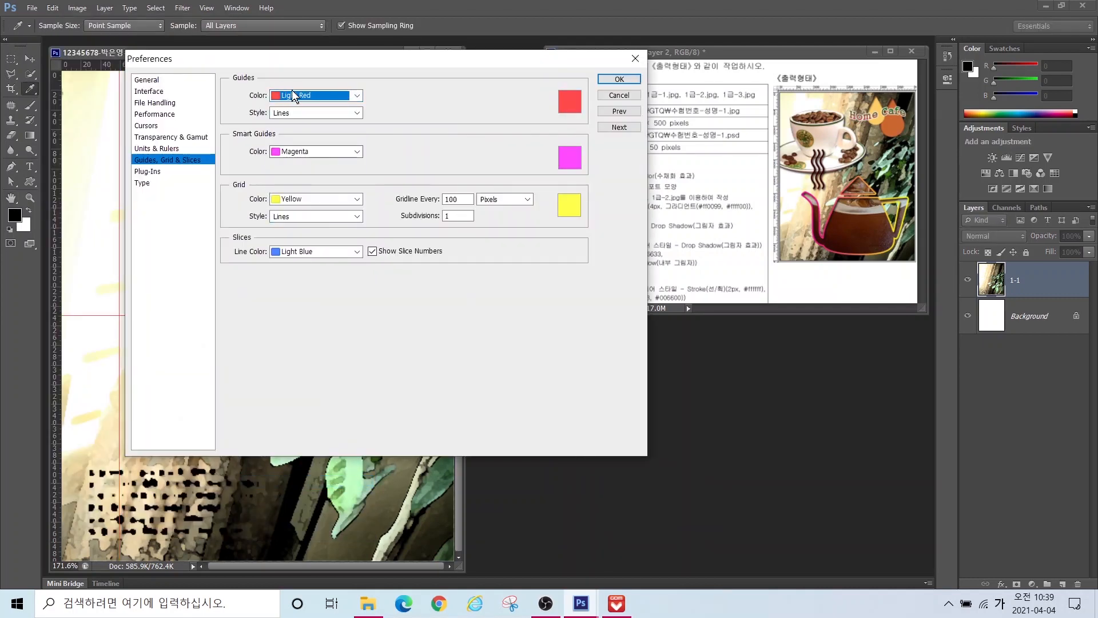
{"action": "left_click", "coordinate": [619, 79]}
{"action": "key", "text": "h"}
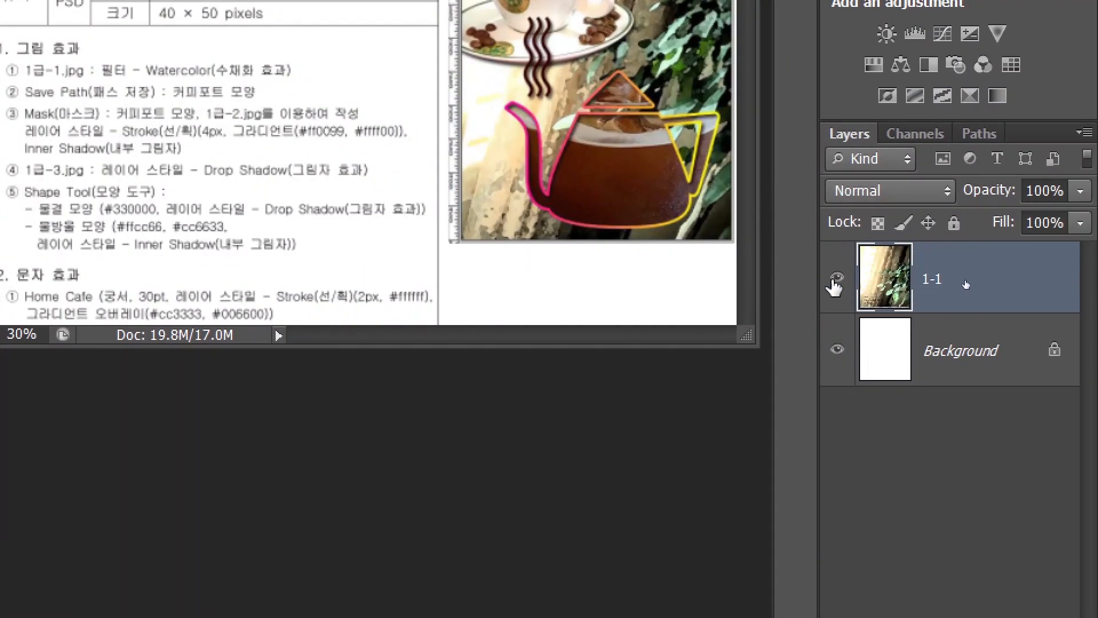
Step: Hide the 1-1 photo layer and pick the Pen Tool for drawing shapes
{"action": "left_click", "coordinate": [835, 282]}
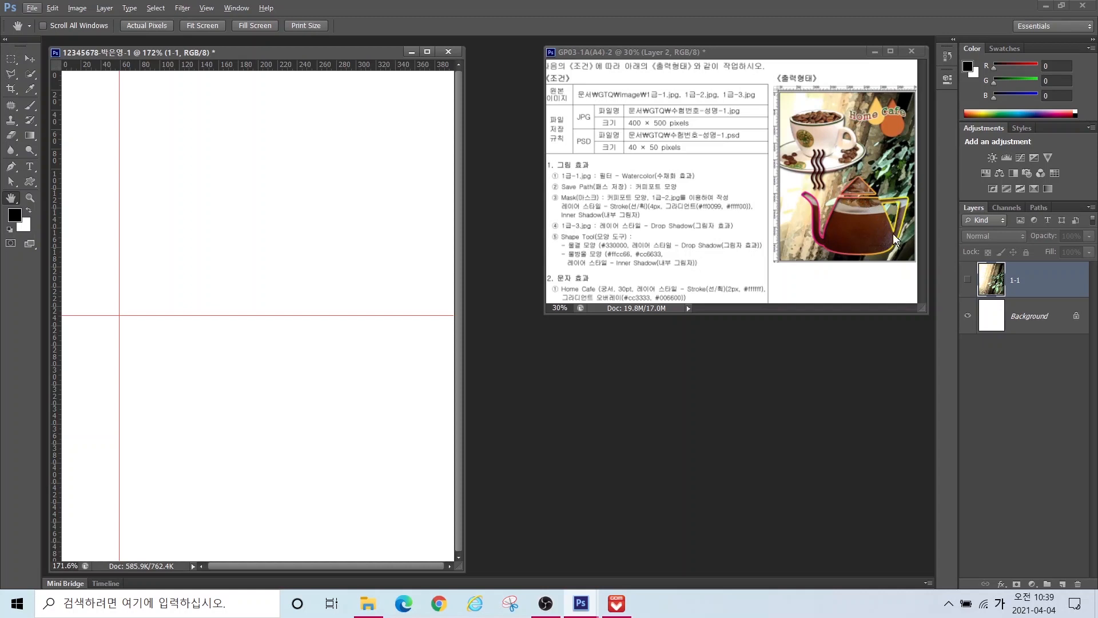
{"action": "left_click", "coordinate": [12, 169]}
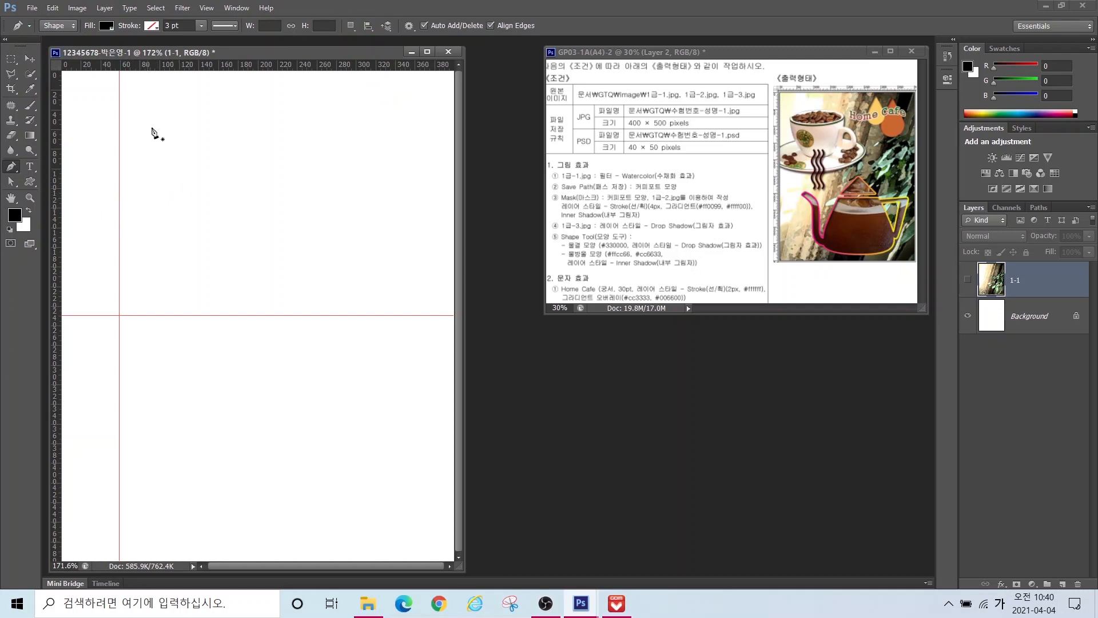
{"action": "left_click", "coordinate": [146, 209]}
{"action": "left_click", "coordinate": [191, 172]}
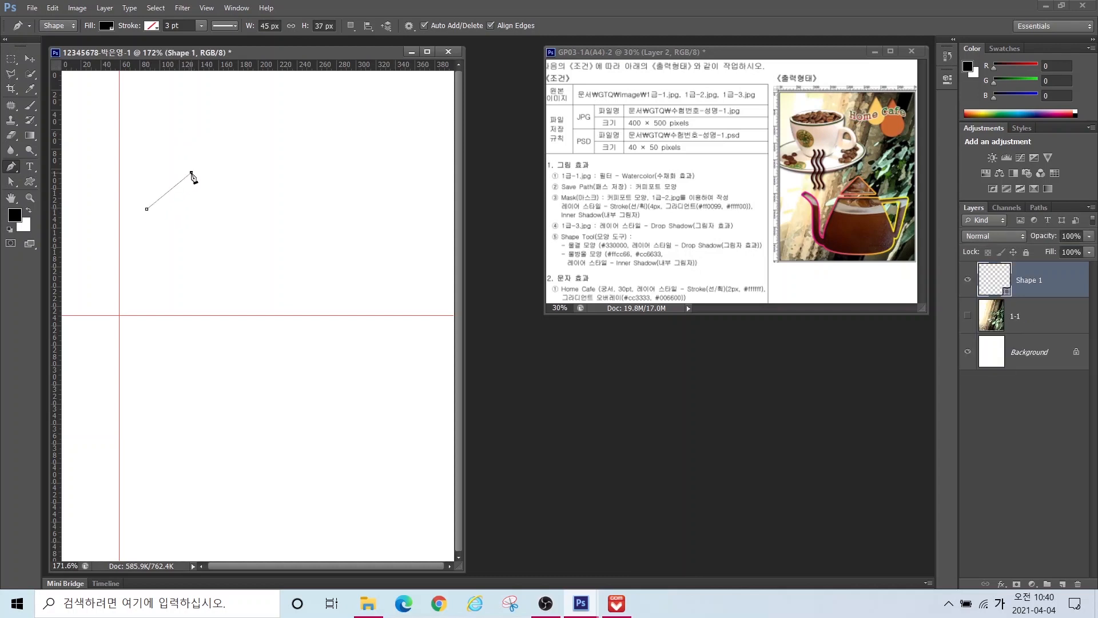
{"action": "left_click", "coordinate": [231, 222]}
{"action": "left_click", "coordinate": [305, 187]}
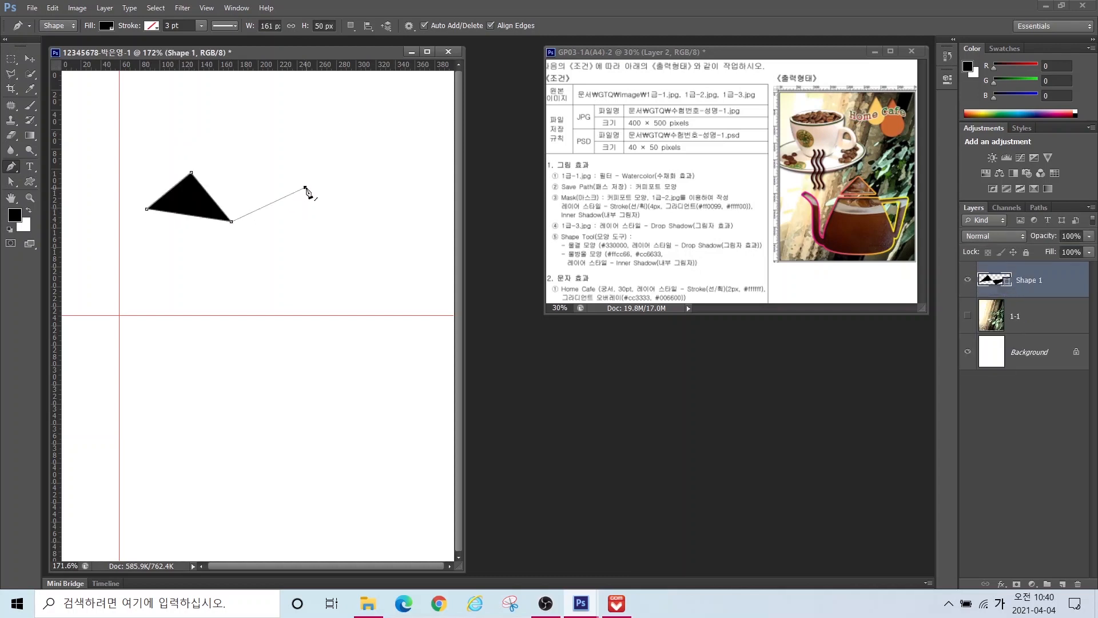
{"action": "left_click", "coordinate": [336, 249]}
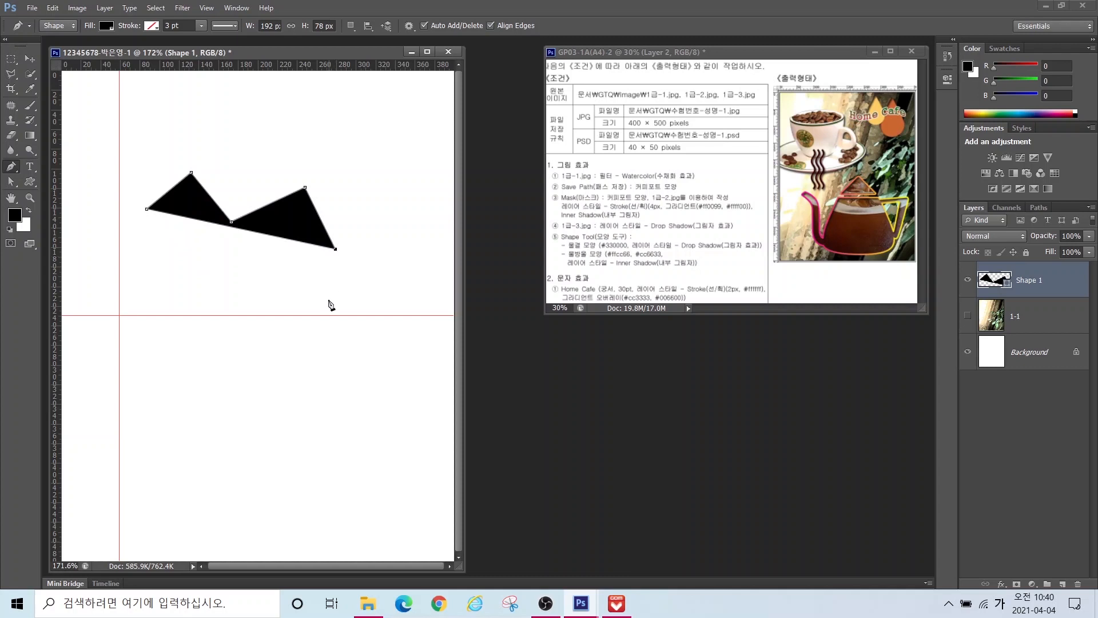
{"action": "left_click_drag", "start_coordinate": [303, 348], "coordinate": [222, 393]}
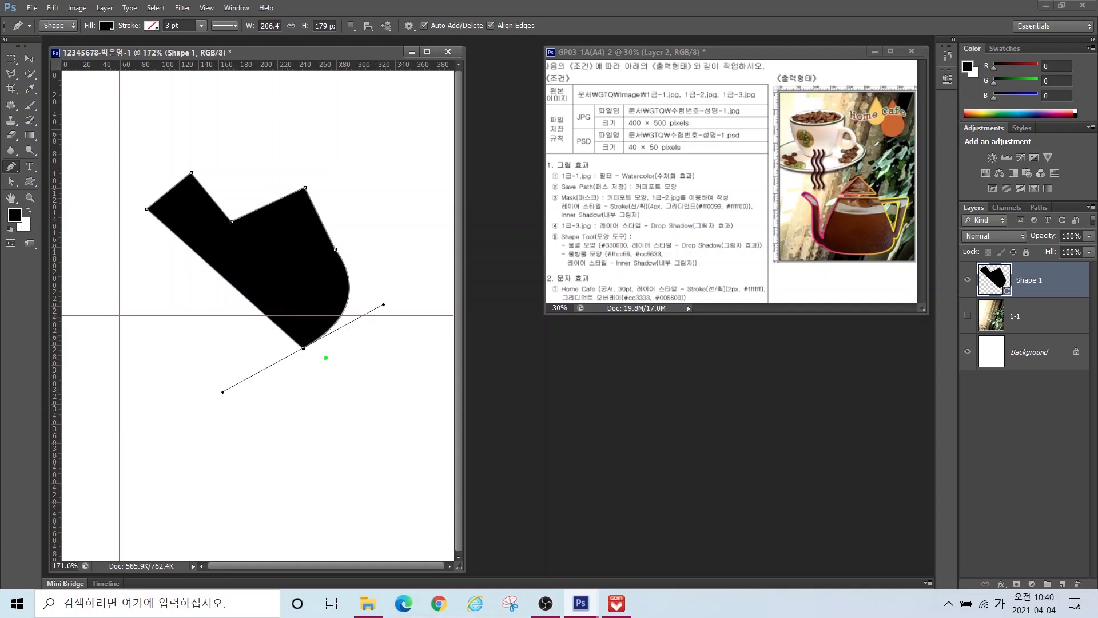
{"action": "left_click_drag", "start_coordinate": [326, 358], "coordinate": [392, 318]}
{"action": "mouse_move", "coordinate": [295, 372]}
{"action": "left_mouse_down"}
{"action": "mouse_move", "coordinate": [243, 406]}
{"action": "mouse_move", "coordinate": [268, 416]}
{"action": "left_mouse_up"}
{"action": "left_click_drag", "start_coordinate": [296, 434], "coordinate": [324, 458]}
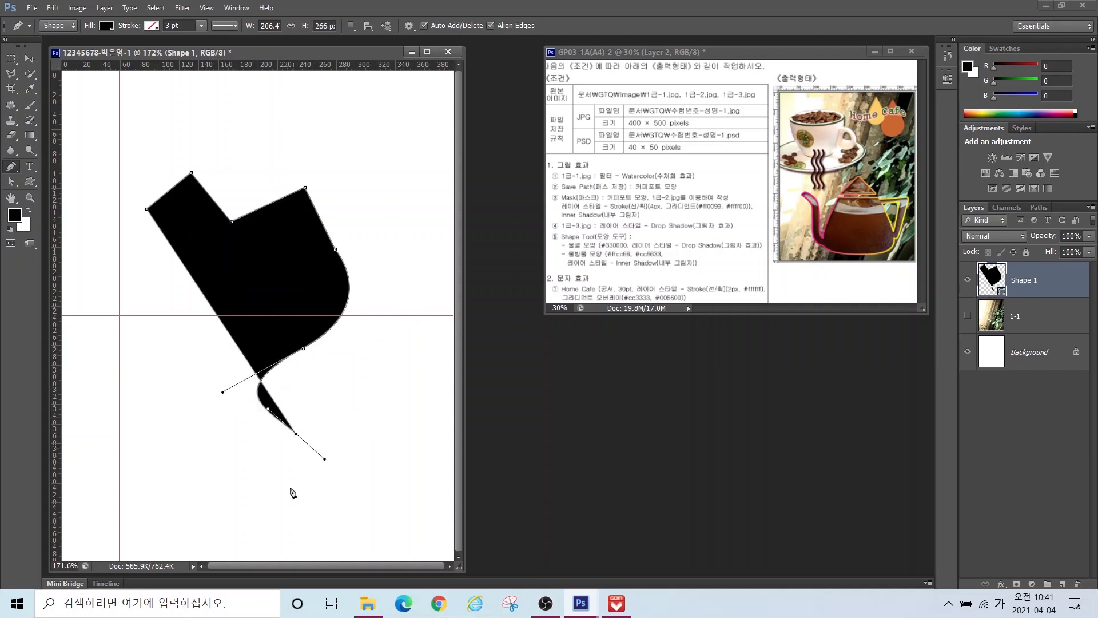
{"action": "left_click_drag", "start_coordinate": [253, 499], "coordinate": [298, 506]}
{"action": "left_click_drag", "start_coordinate": [196, 416], "coordinate": [169, 379]}
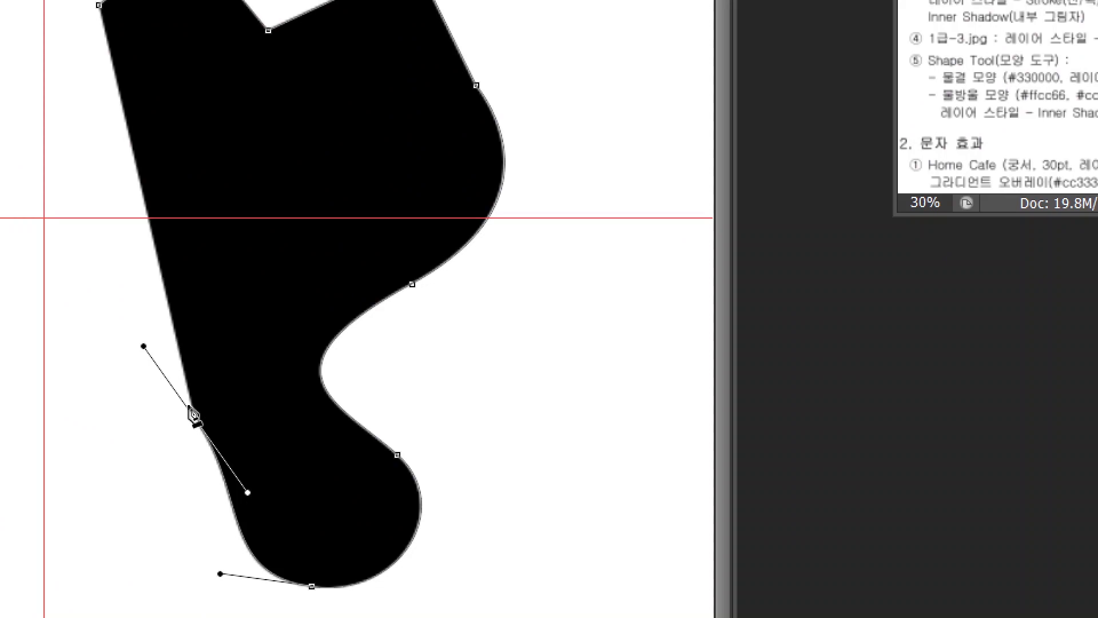
{"action": "left_click", "coordinate": [196, 414]}
{"action": "mouse_move", "coordinate": [200, 422]}
{"action": "left_mouse_down"}
{"action": "mouse_move", "coordinate": [204, 395]}
{"action": "mouse_move", "coordinate": [196, 408]}
{"action": "left_mouse_up"}
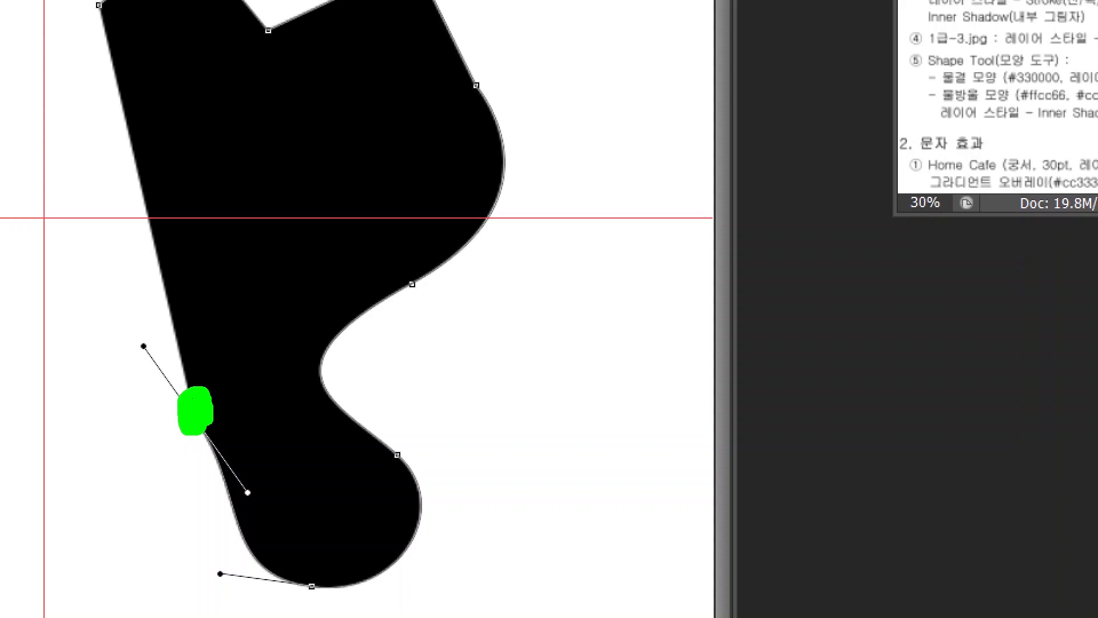
{"action": "key", "text": "Escape"}
{"action": "left_click", "coordinate": [197, 420], "text": "alt"}
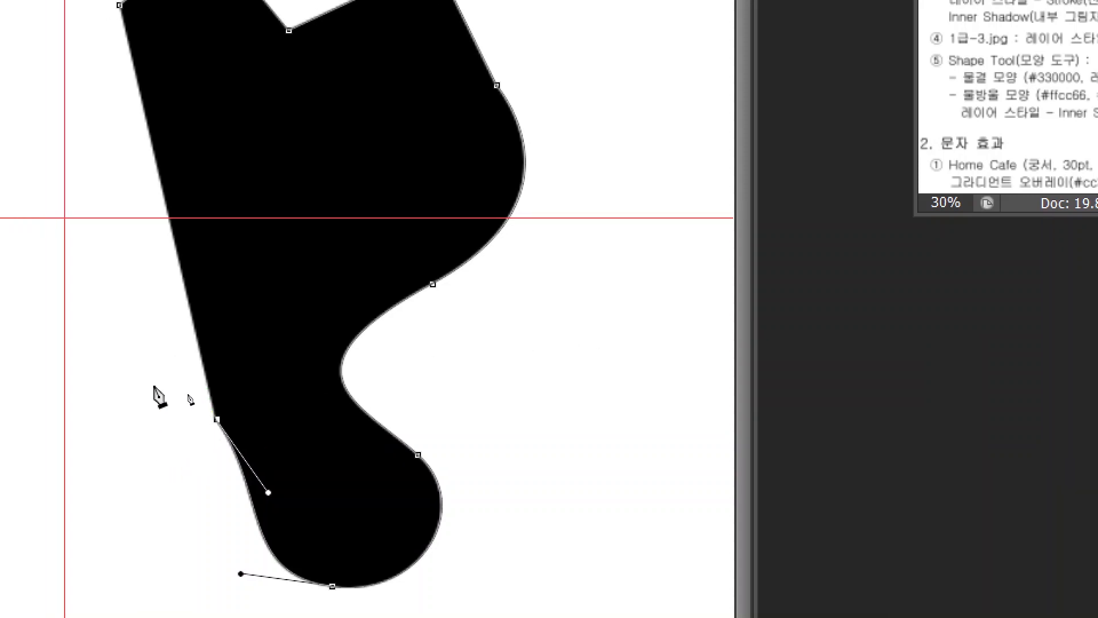
{"action": "left_click", "coordinate": [171, 533]}
{"action": "left_click_drag", "start_coordinate": [127, 433], "coordinate": [164, 333]}
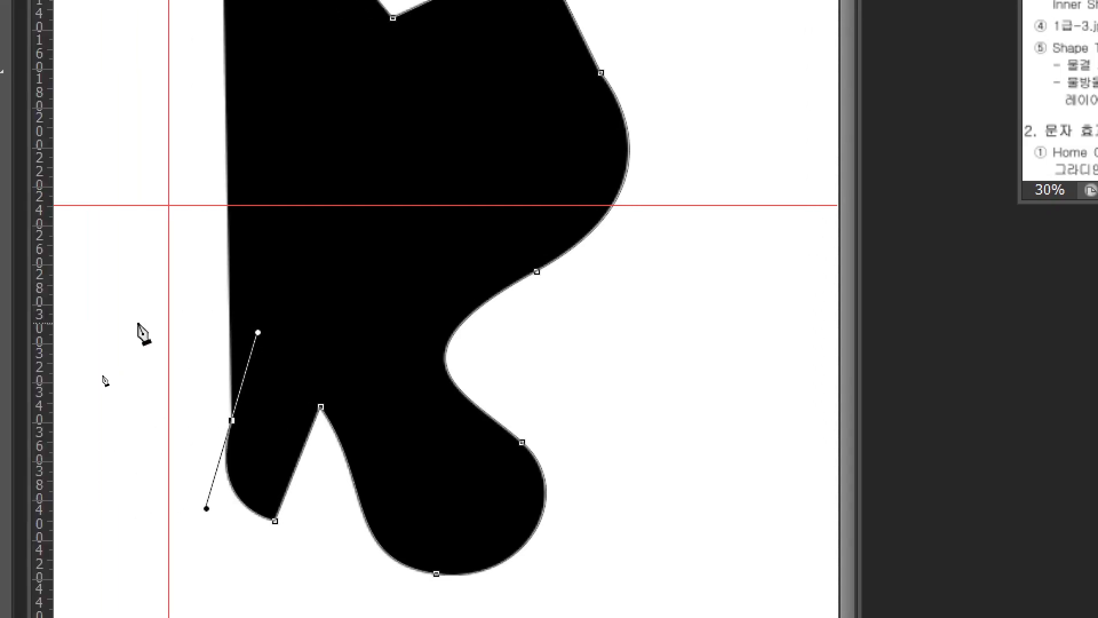
{"action": "left_click_drag", "start_coordinate": [41, 332], "coordinate": [17, 337]}
{"action": "left_click_drag", "start_coordinate": [206, 177], "coordinate": [302, 206]}
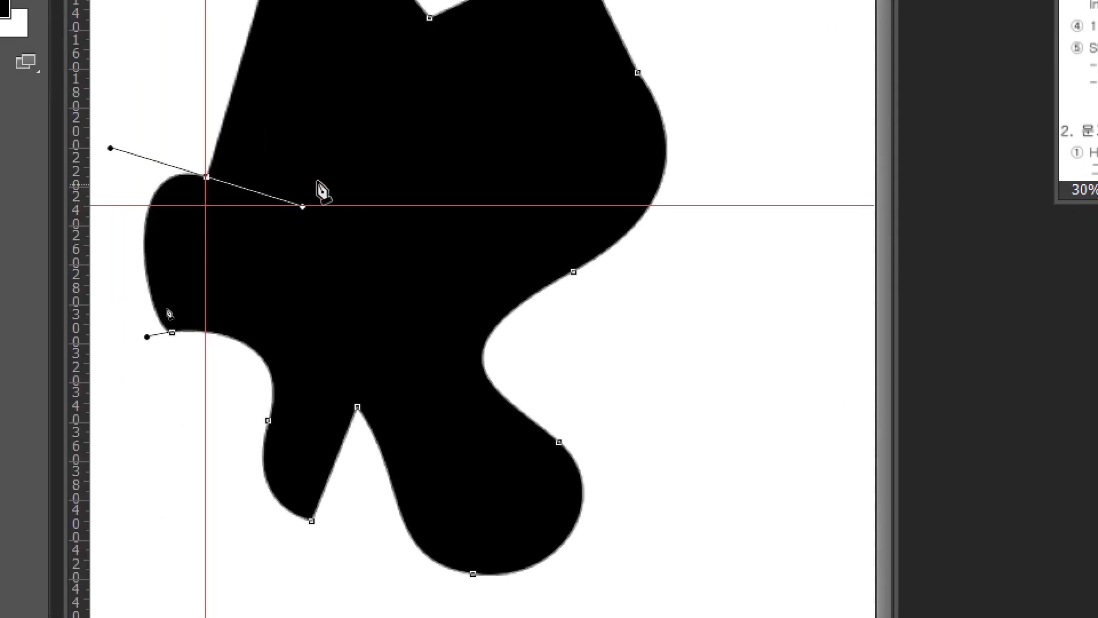
{"action": "left_click", "coordinate": [208, 177]}
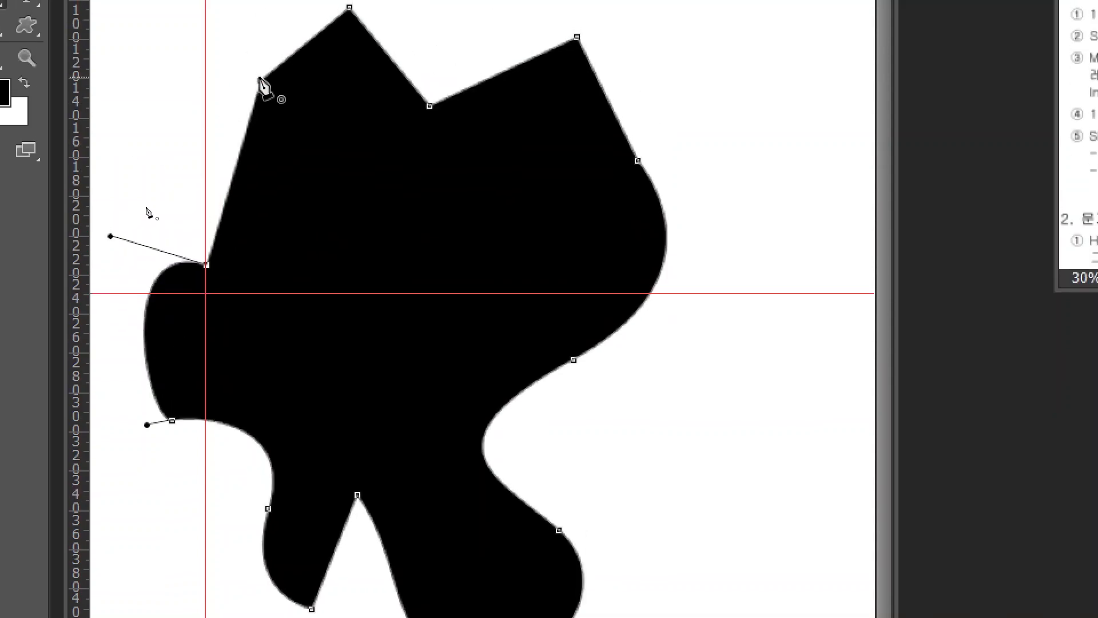
{"action": "left_click_drag", "start_coordinate": [260, 80], "coordinate": [422, 81]}
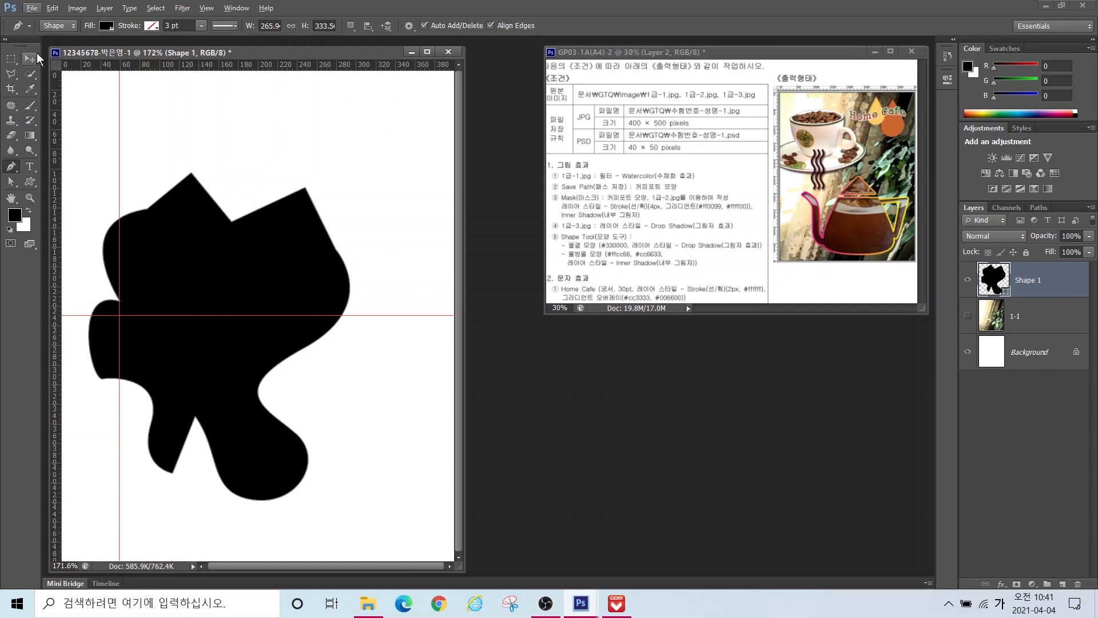
{"action": "key", "text": "Delete"}
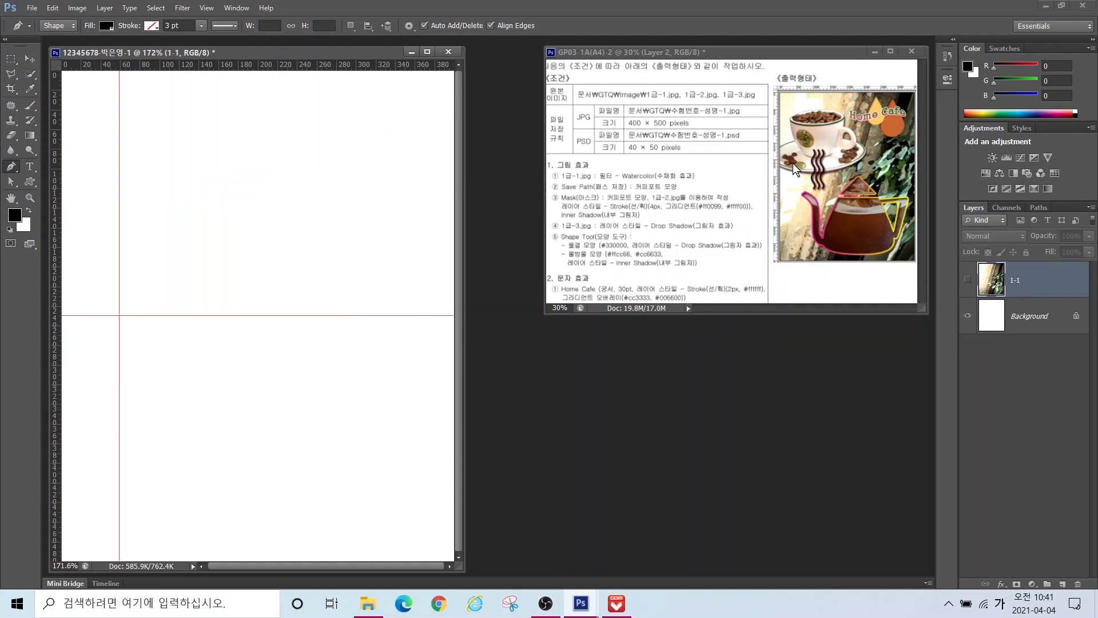
Step: Draw a closed three-point triangle with the Pen Tool
{"action": "left_click", "coordinate": [300, 316]}
{"action": "left_click", "coordinate": [229, 358]}
{"action": "left_click", "coordinate": [361, 366]}
{"action": "left_click", "coordinate": [300, 316]}
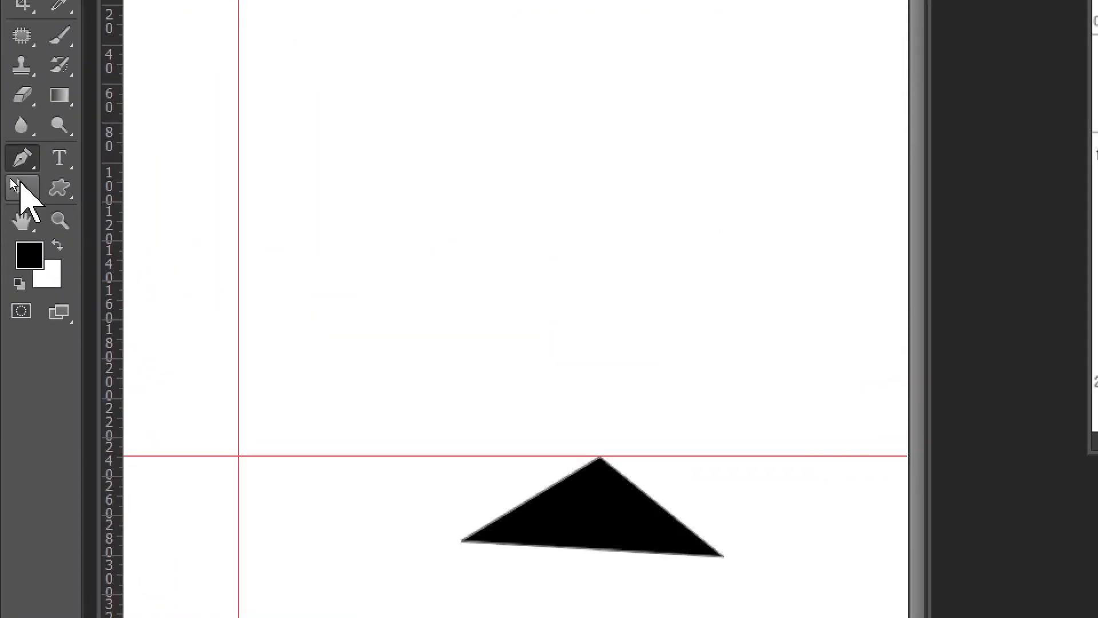
Step: Move the whole triangle down with the Path Selection Tool
{"action": "left_click", "coordinate": [22, 182]}
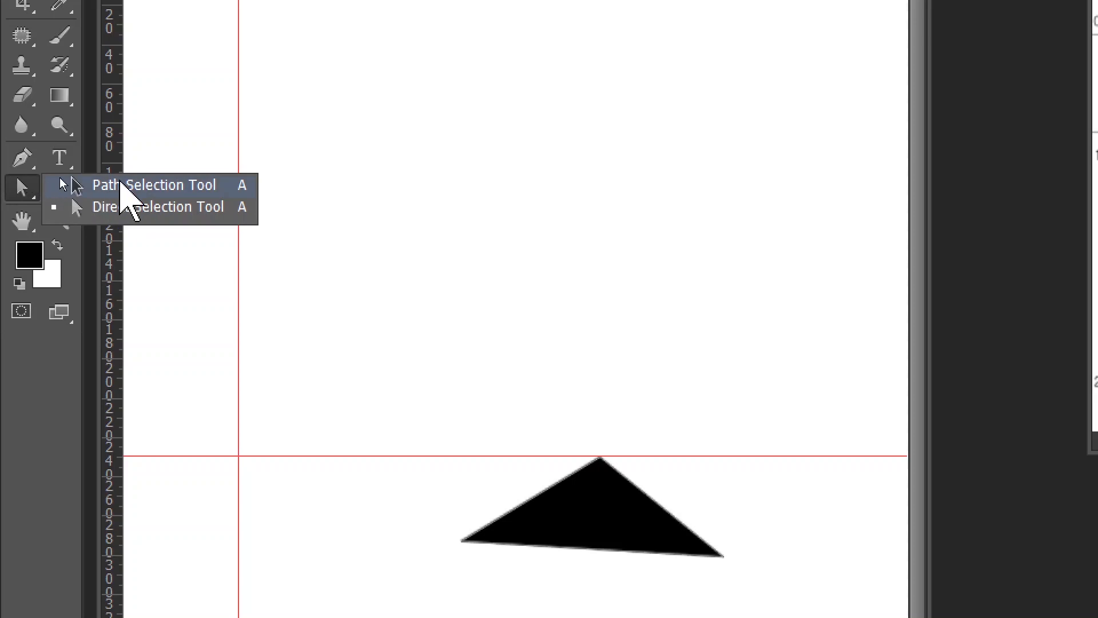
{"action": "left_click", "coordinate": [122, 210]}
{"action": "left_click", "coordinate": [122, 188]}
{"action": "left_click_drag", "start_coordinate": [619, 410], "coordinate": [621, 448]}
Step: Drag the bottom corner anchors to level the base and make the triangle symmetric
{"action": "left_click", "coordinate": [20, 135]}
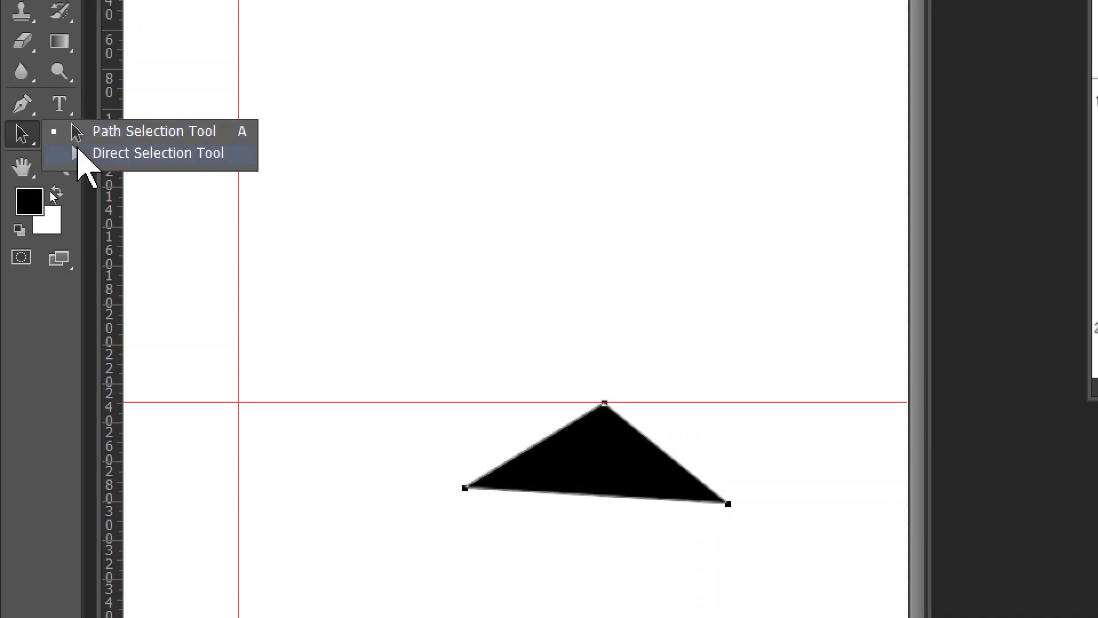
{"action": "left_click", "coordinate": [143, 153]}
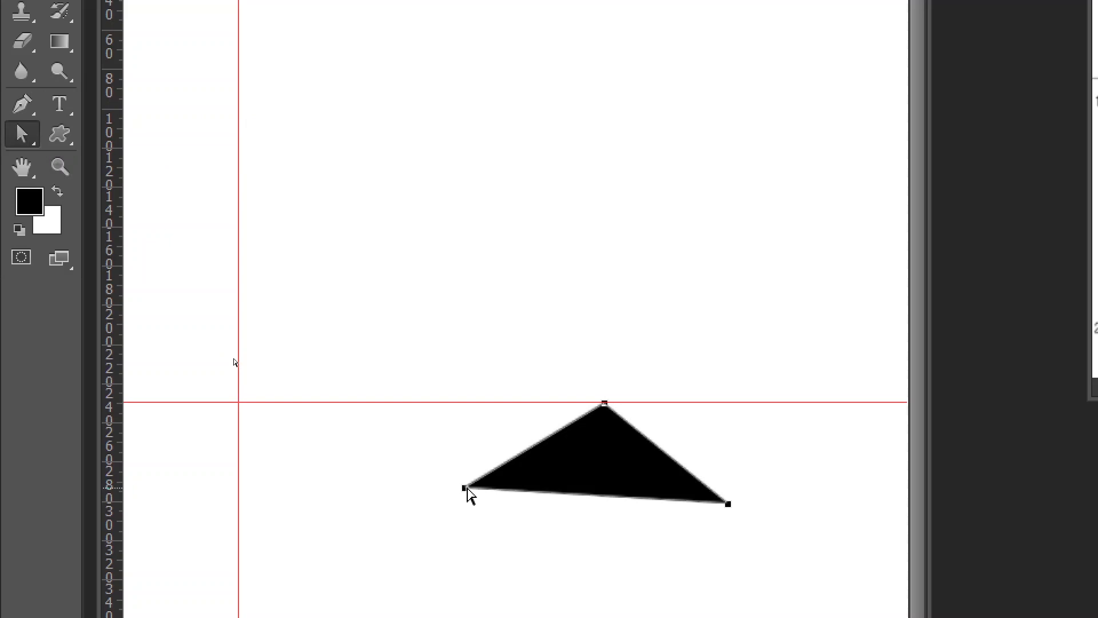
{"action": "left_click", "coordinate": [466, 493]}
{"action": "left_click", "coordinate": [465, 488]}
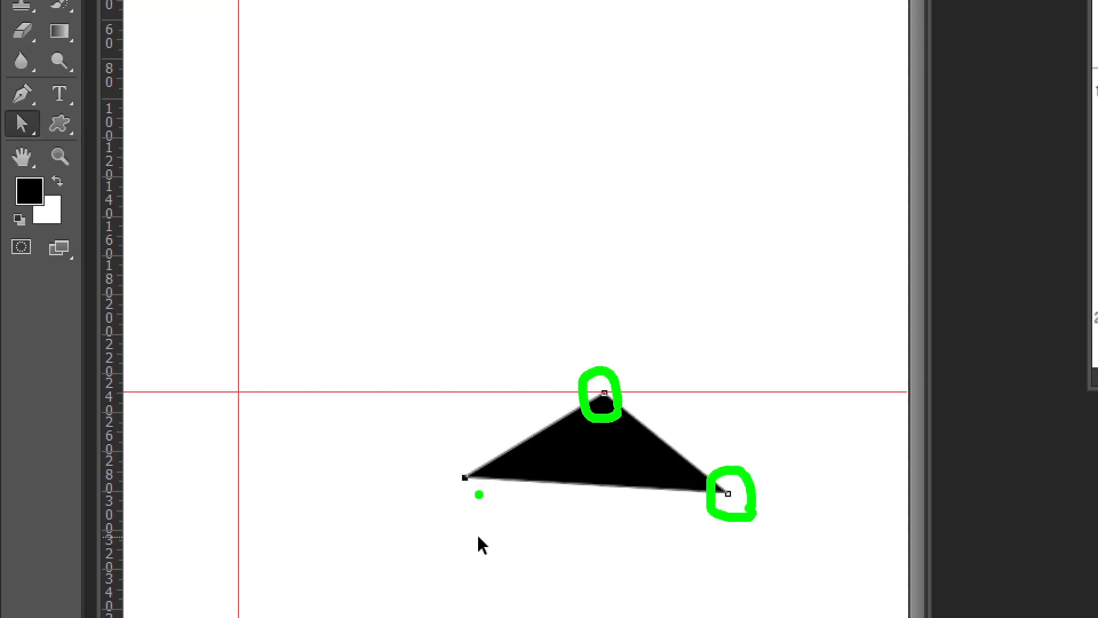
{"action": "mouse_move", "coordinate": [478, 493]}
{"action": "left_mouse_down"}
{"action": "mouse_move", "coordinate": [449, 502]}
{"action": "mouse_move", "coordinate": [441, 471]}
{"action": "mouse_move", "coordinate": [465, 462]}
{"action": "mouse_move", "coordinate": [493, 480]}
{"action": "mouse_move", "coordinate": [464, 493]}
{"action": "left_mouse_up"}
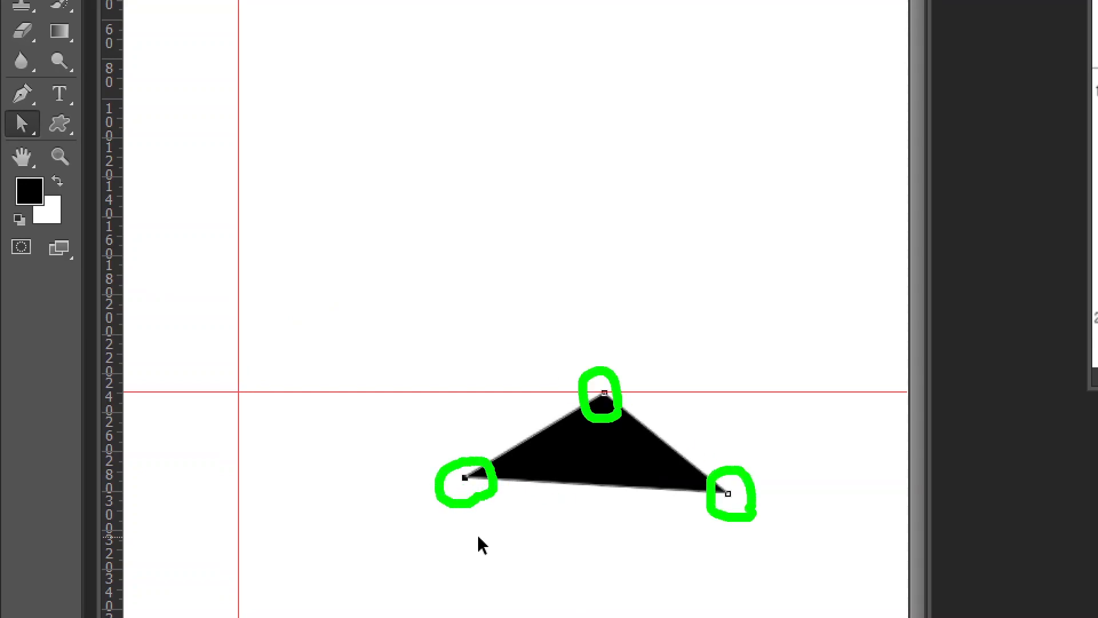
{"action": "key", "text": "Escape"}
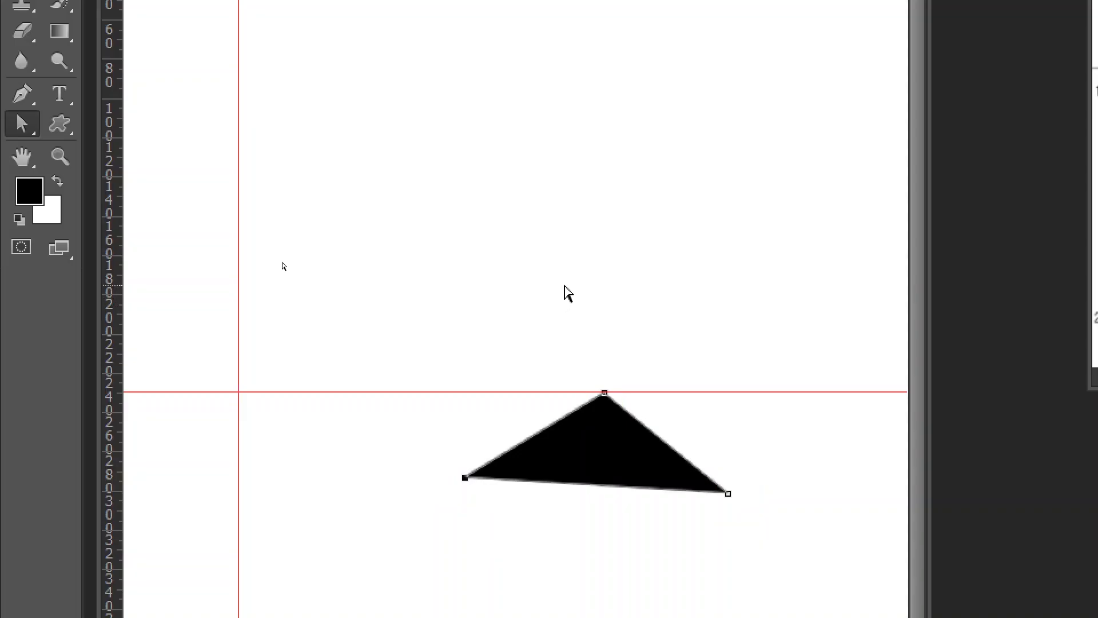
{"action": "mouse_move", "coordinate": [461, 480]}
{"action": "left_mouse_down"}
{"action": "mouse_move", "coordinate": [536, 508]}
{"action": "mouse_move", "coordinate": [499, 488]}
{"action": "left_mouse_up"}
{"action": "left_click_drag", "start_coordinate": [725, 495], "coordinate": [698, 487]}
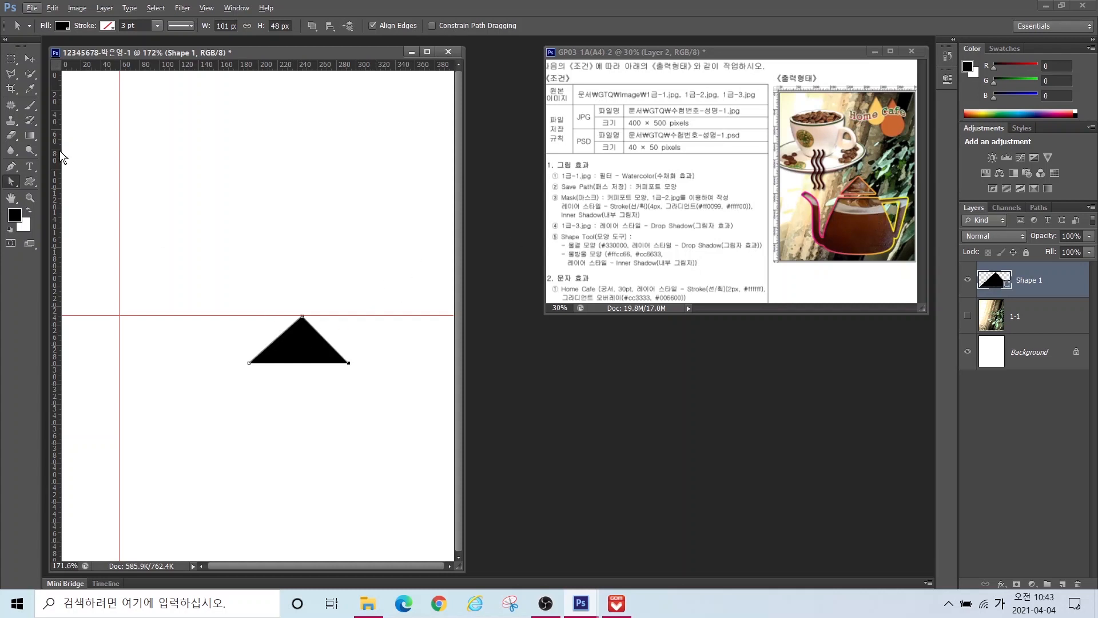
Step: Draw the closed pot body below the lid, with curved points forming a rounded bottom
{"action": "left_click", "coordinate": [12, 167]}
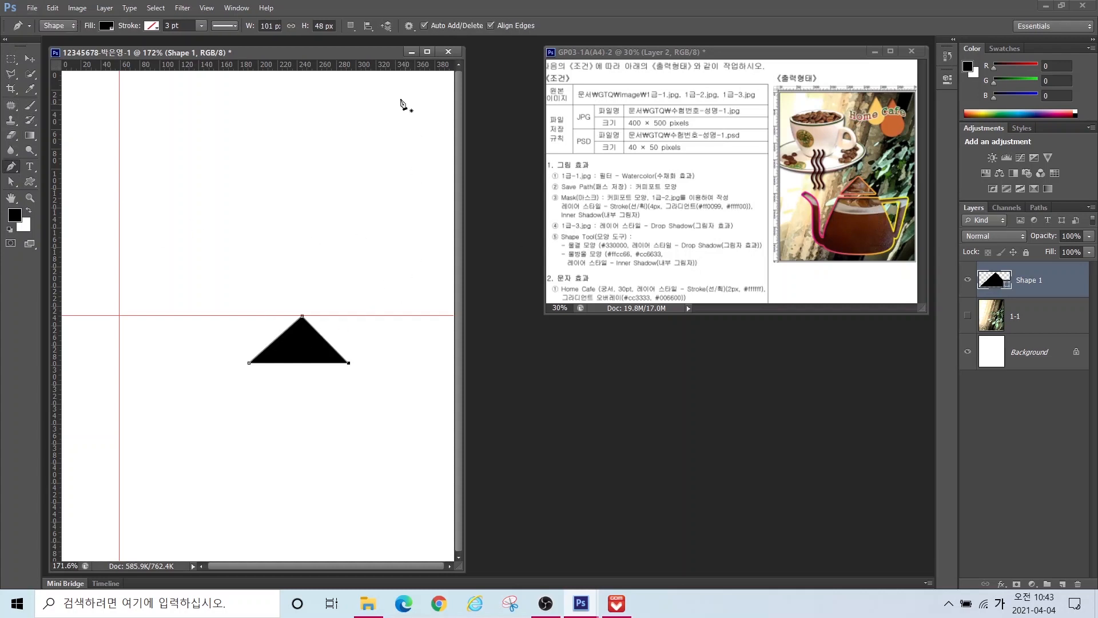
{"action": "left_click", "coordinate": [241, 373]}
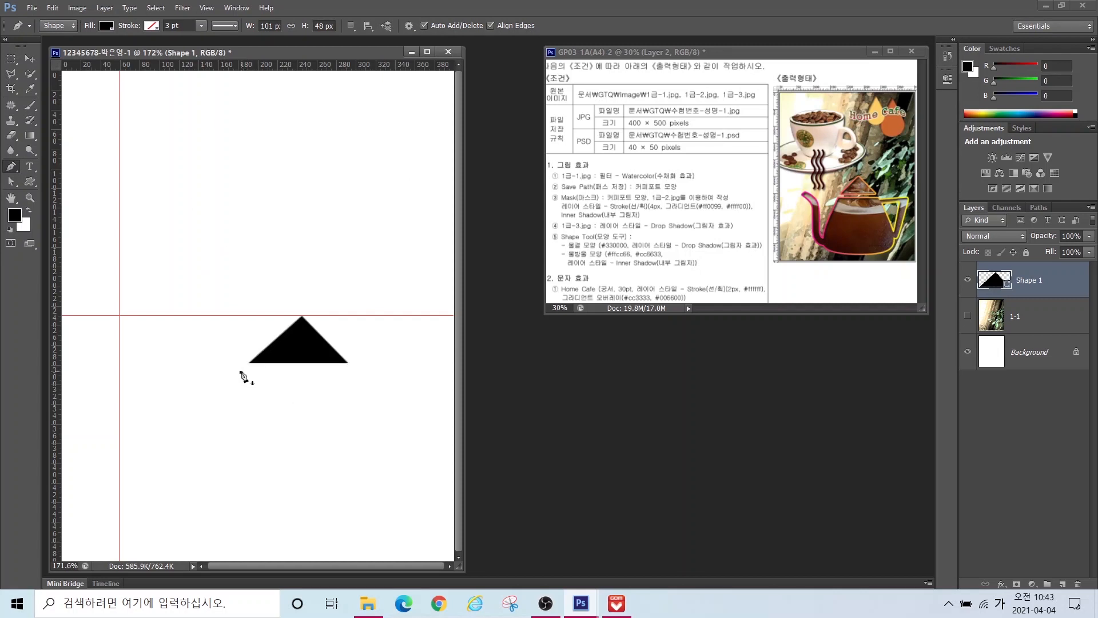
{"action": "left_click", "coordinate": [355, 367]}
{"action": "left_click", "coordinate": [408, 495]}
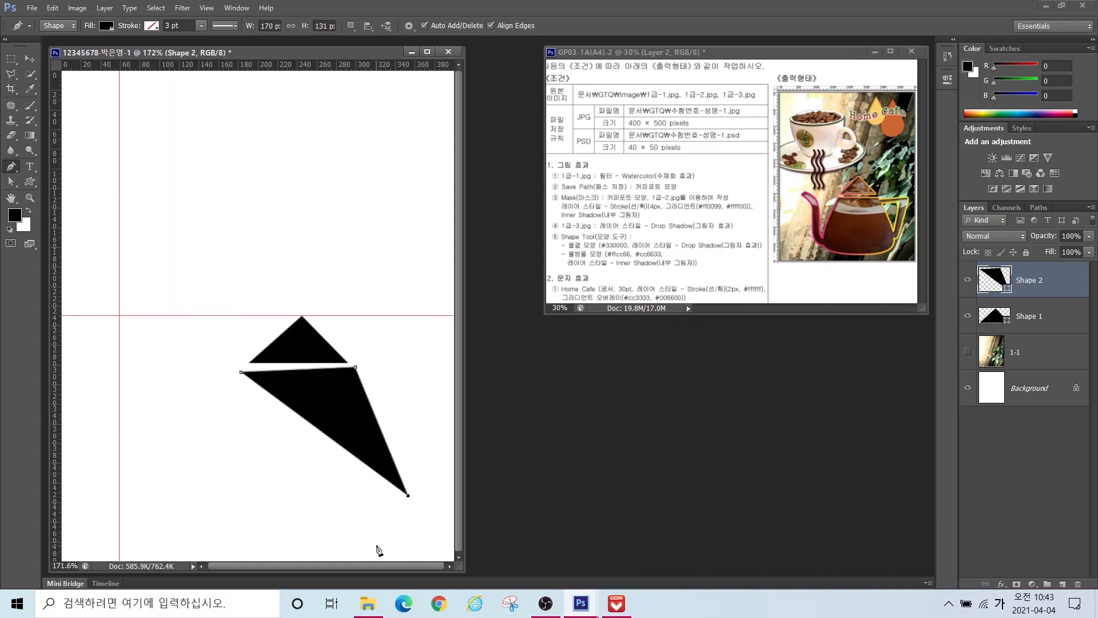
{"action": "left_click_drag", "start_coordinate": [399, 534], "coordinate": [374, 549]}
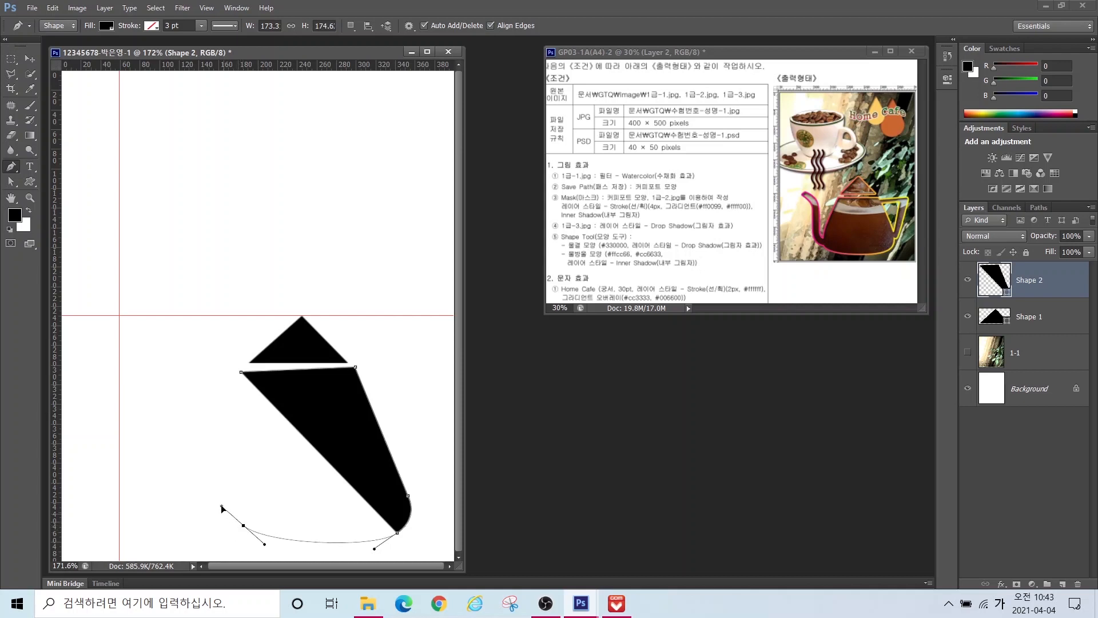
{"action": "left_click_drag", "start_coordinate": [216, 535], "coordinate": [251, 550]}
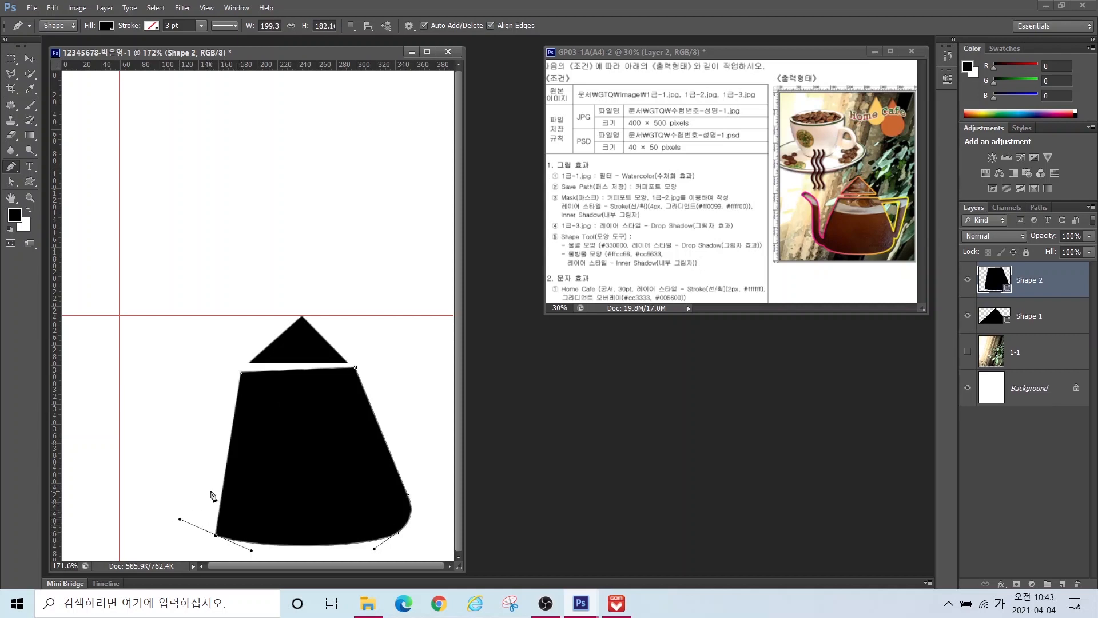
{"action": "left_click", "coordinate": [241, 373]}
{"action": "key", "text": "ctrl+z"}
{"action": "left_click_drag", "start_coordinate": [197, 495], "coordinate": [202, 479]}
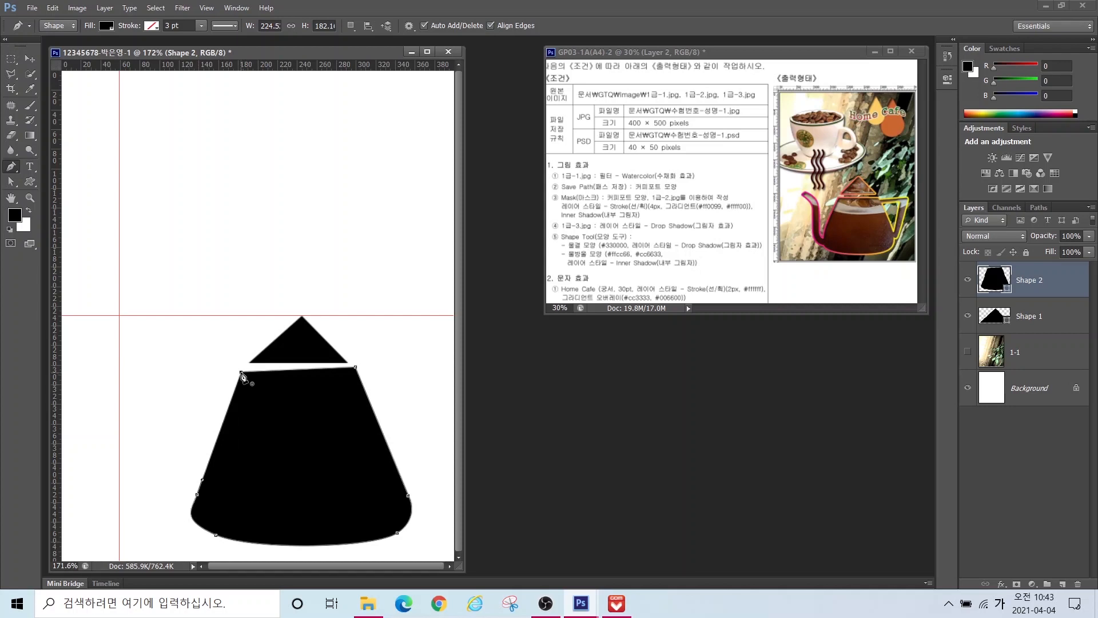
{"action": "left_click", "coordinate": [241, 372]}
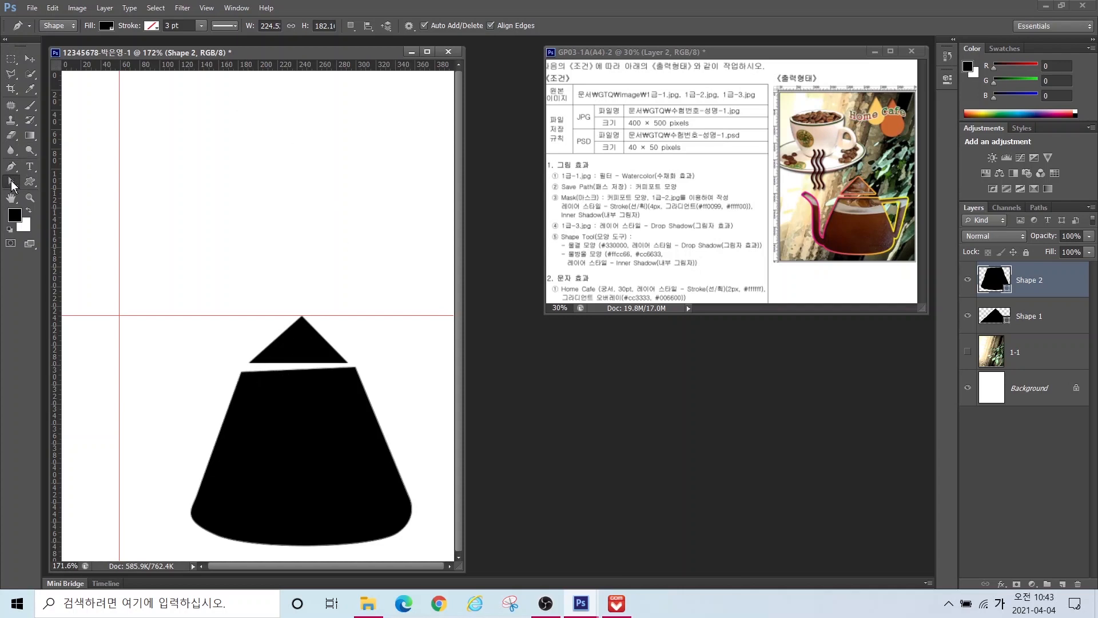
Step: Adjust the body's top corners and lower-left curve with the Direct Selection Tool
{"action": "left_click", "coordinate": [11, 182]}
{"action": "left_click", "coordinate": [60, 192]}
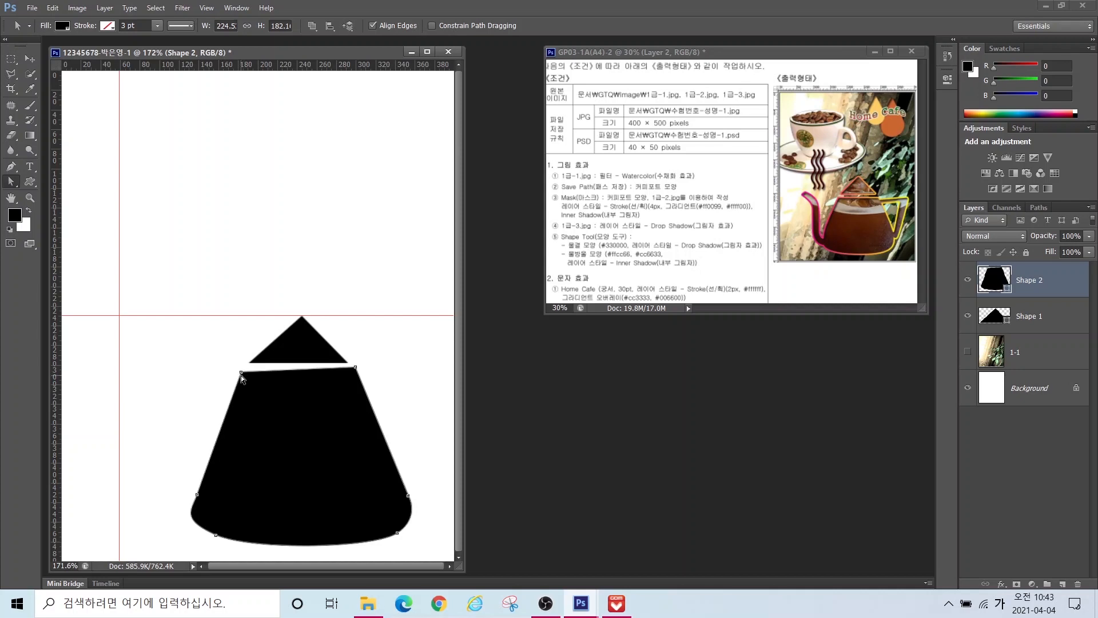
{"action": "left_click_drag", "start_coordinate": [241, 372], "coordinate": [247, 368]}
{"action": "left_click_drag", "start_coordinate": [197, 495], "coordinate": [185, 524]}
{"action": "left_click_drag", "start_coordinate": [355, 367], "coordinate": [352, 369]}
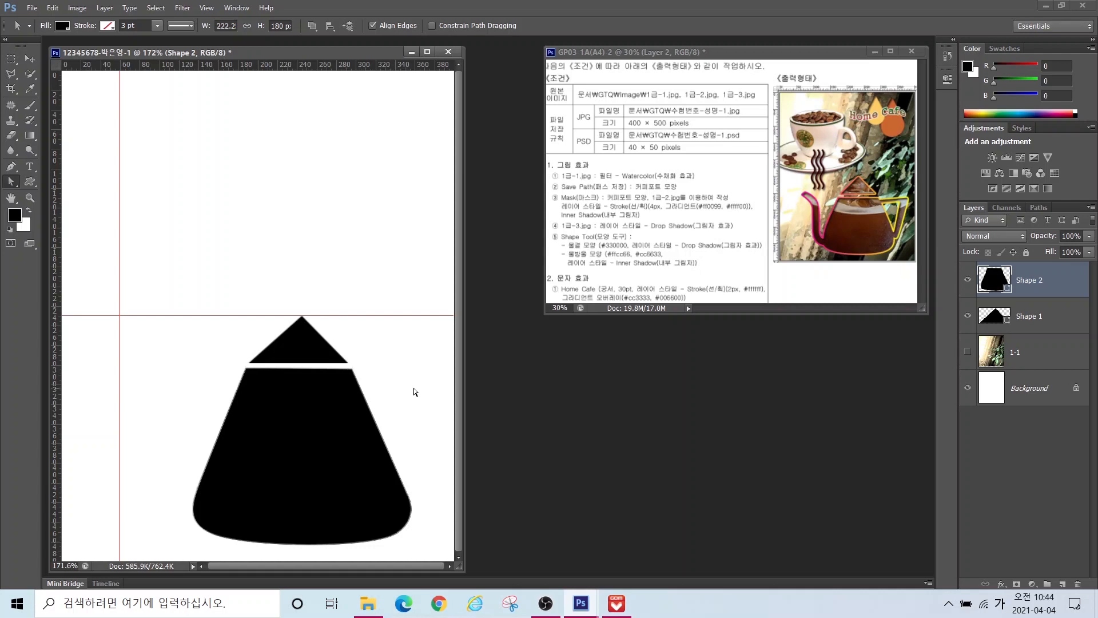
{"action": "left_click", "coordinate": [11, 167]}
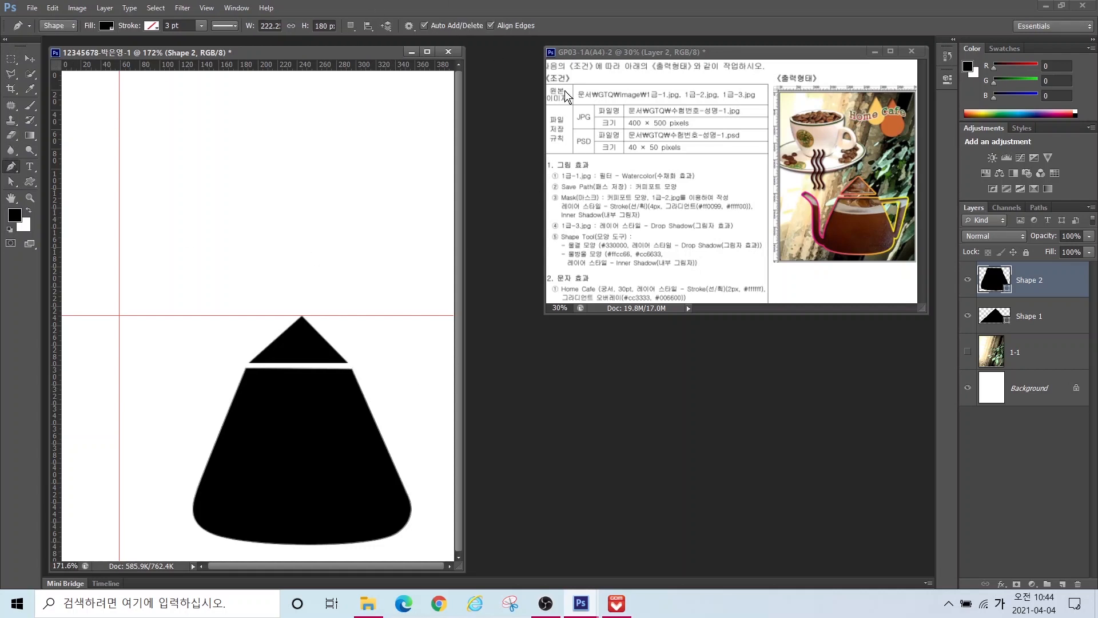
Step: Draw a four-point handle shape on the body's right with a curved inner edge
{"action": "left_click", "coordinate": [342, 383]}
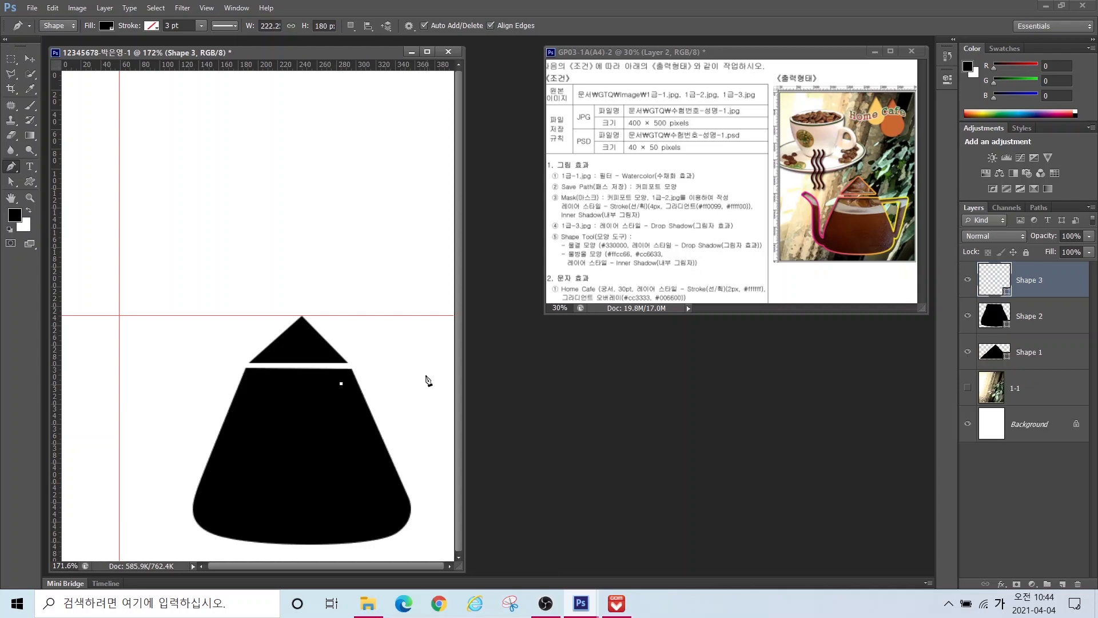
{"action": "left_click", "coordinate": [435, 374]}
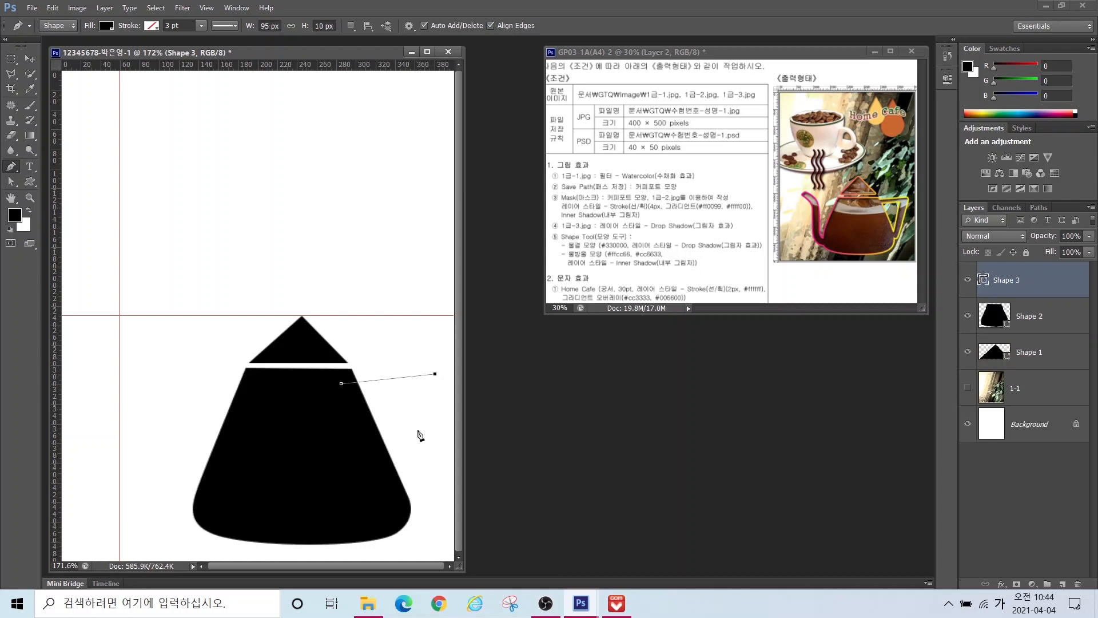
{"action": "left_click", "coordinate": [420, 494]}
{"action": "left_click_drag", "start_coordinate": [397, 490], "coordinate": [381, 473]}
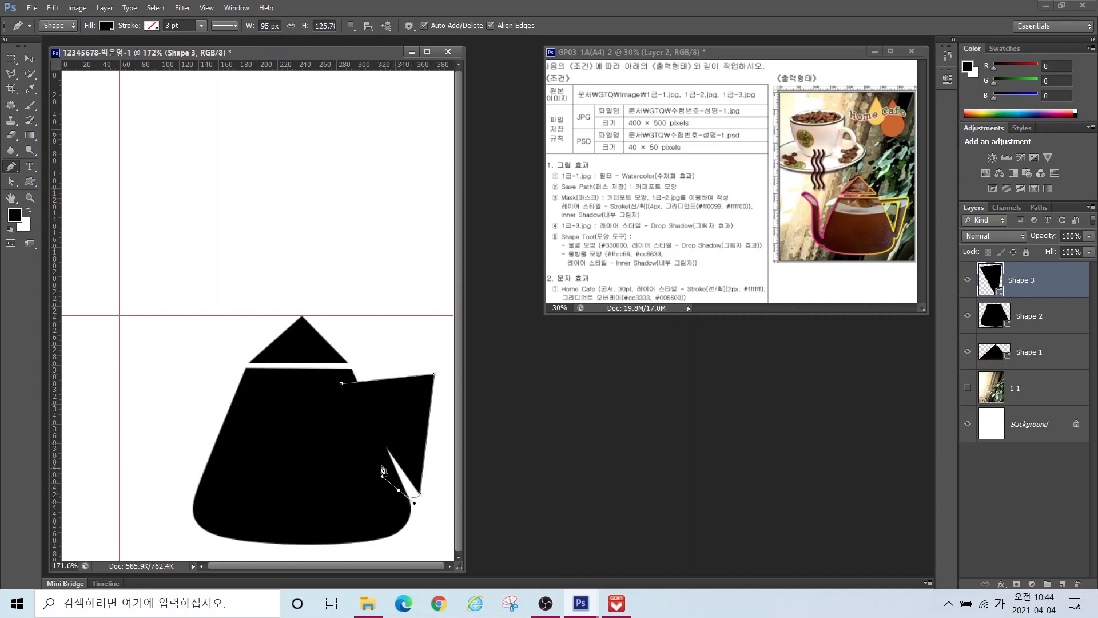
{"action": "left_click", "coordinate": [341, 384]}
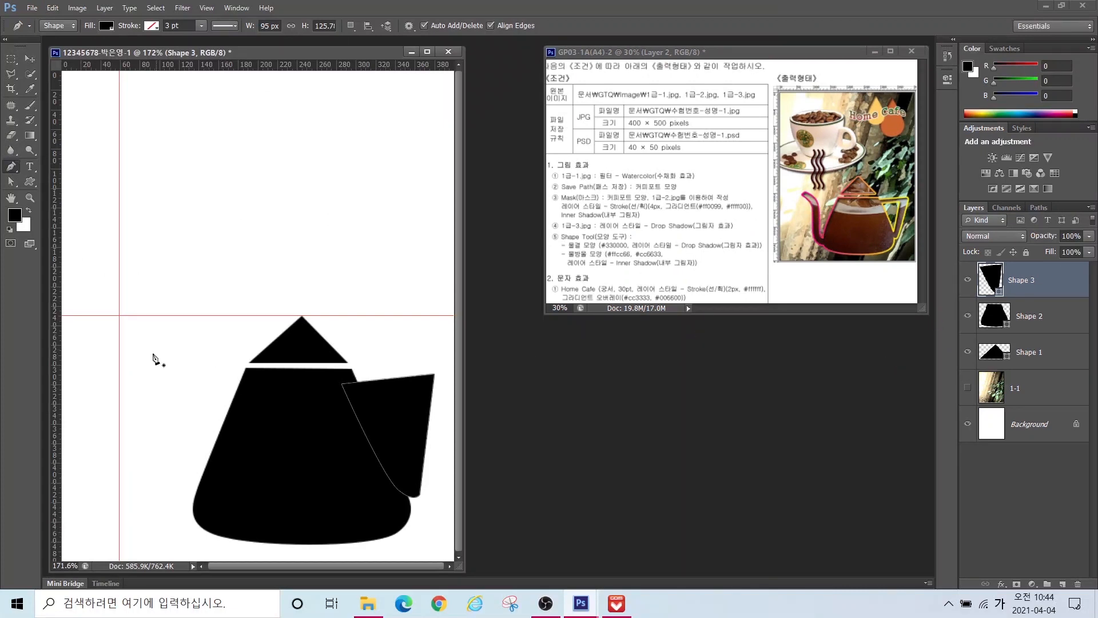
Step: Draw a closed curved spout shape on the pot body's left side
{"action": "left_click", "coordinate": [131, 381]}
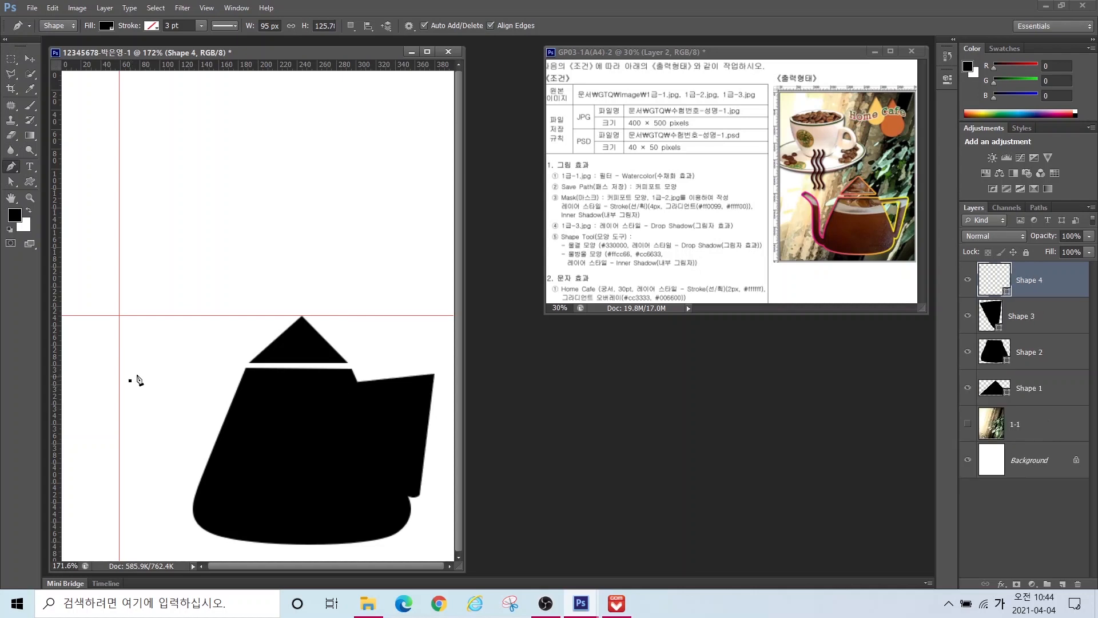
{"action": "left_click", "coordinate": [143, 365]}
{"action": "left_click_drag", "start_coordinate": [180, 406], "coordinate": [181, 441]}
{"action": "left_click", "coordinate": [181, 441]}
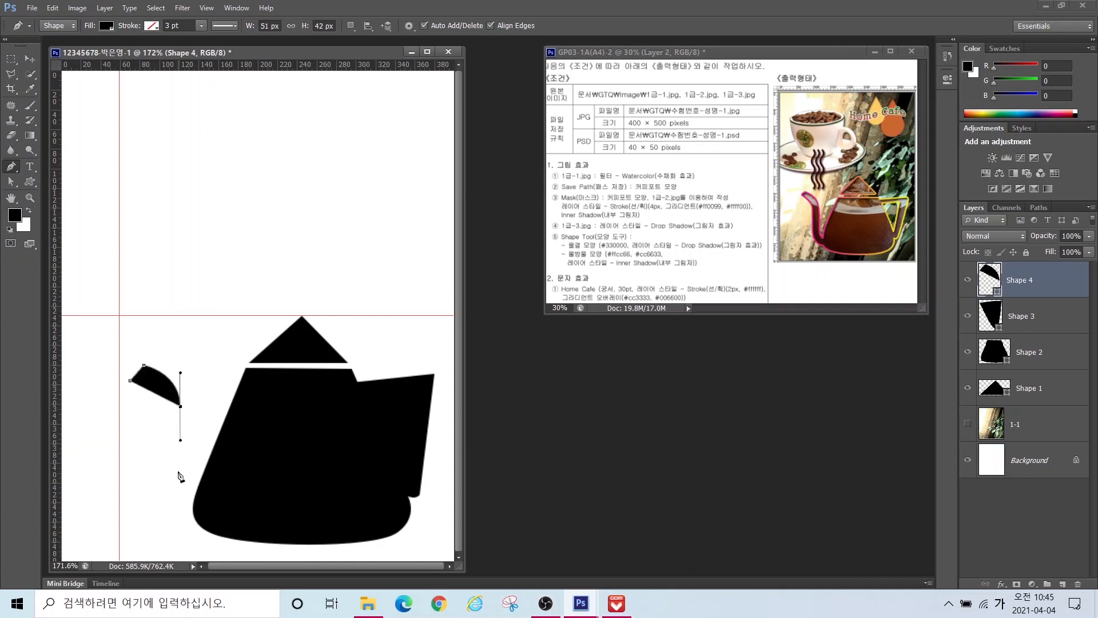
{"action": "left_click_drag", "start_coordinate": [198, 503], "coordinate": [222, 513]}
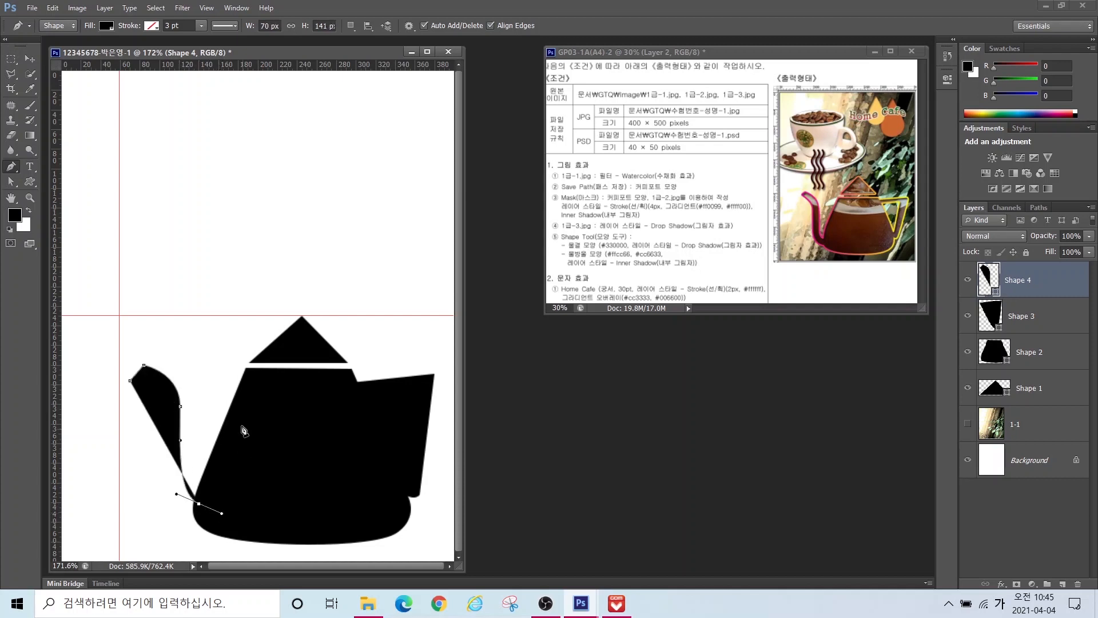
{"action": "left_click", "coordinate": [199, 505]}
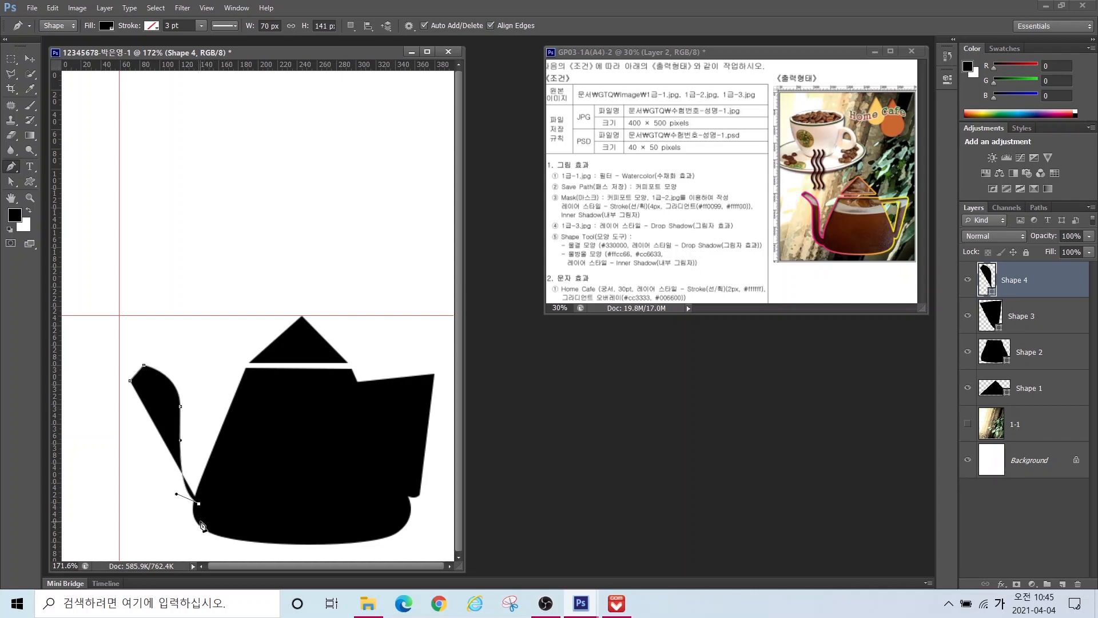
{"action": "left_click", "coordinate": [200, 521]}
{"action": "left_click_drag", "start_coordinate": [164, 441], "coordinate": [163, 359]}
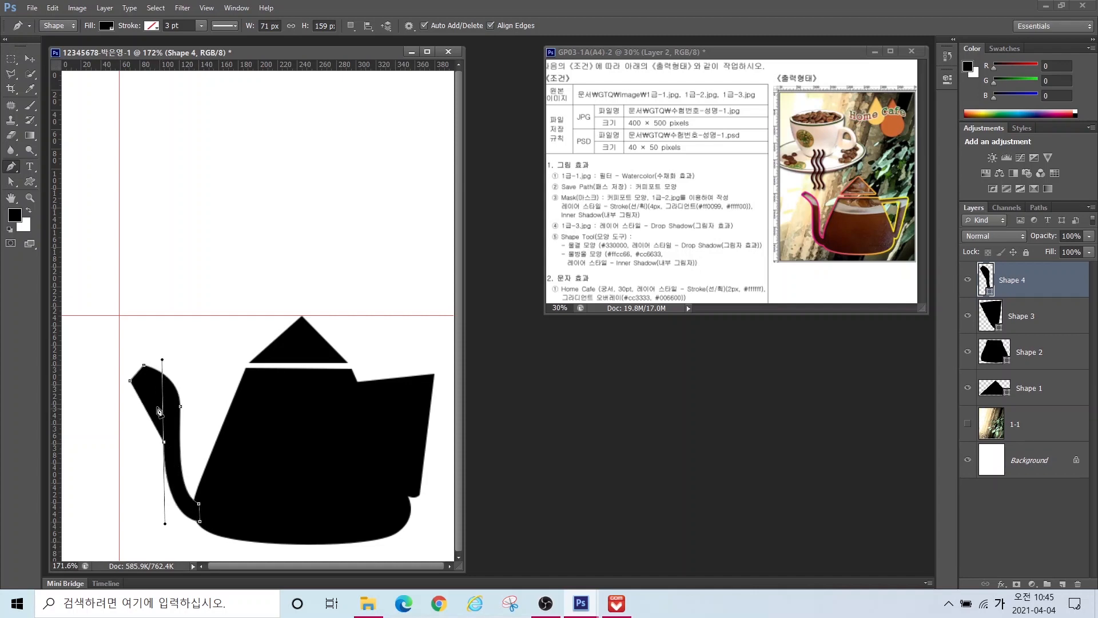
{"action": "left_click", "coordinate": [120, 365]}
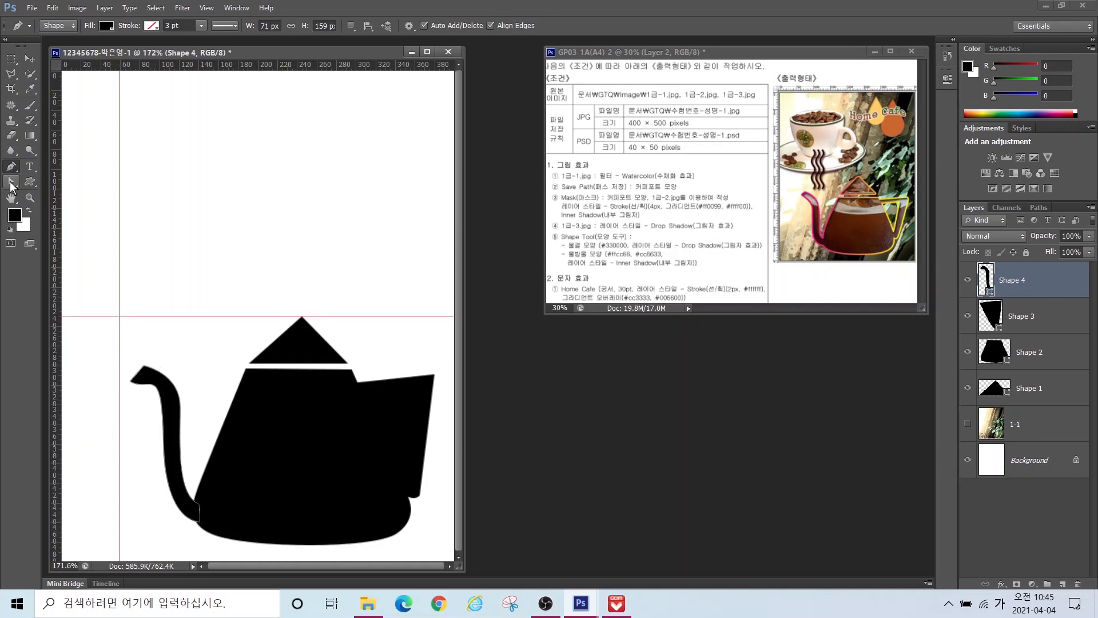
Step: Smooth the spout's anchors and curves with Direct Selection, then activate the Shape 2 layer
{"action": "left_click", "coordinate": [11, 183]}
{"action": "left_click", "coordinate": [57, 192]}
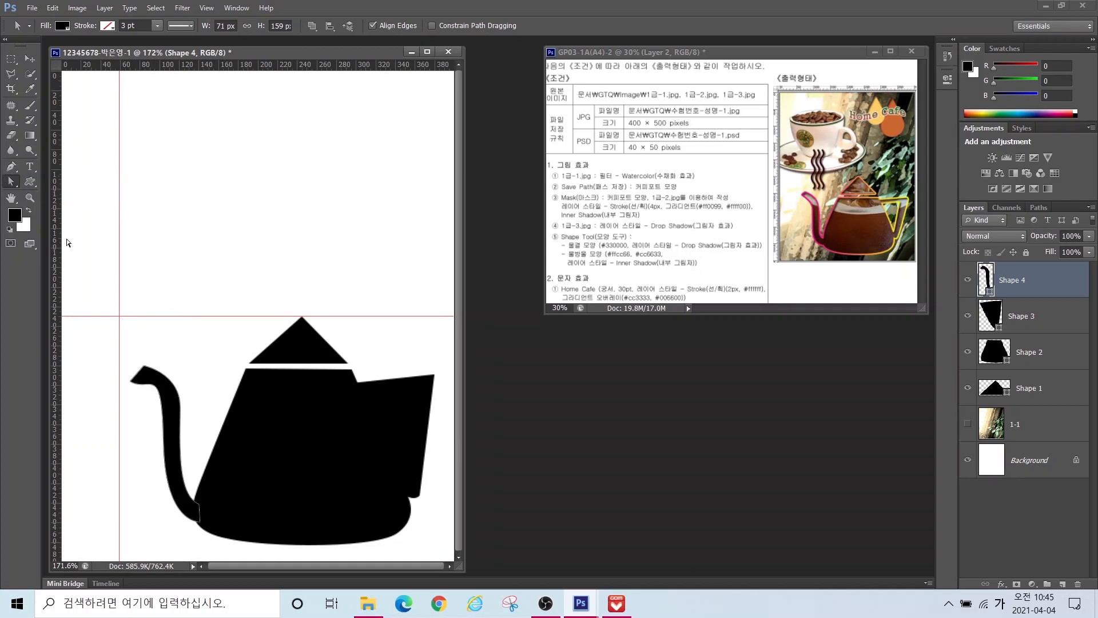
{"action": "left_click", "coordinate": [131, 383]}
{"action": "left_click_drag", "start_coordinate": [163, 361], "coordinate": [159, 390]}
{"action": "left_click", "coordinate": [164, 443]}
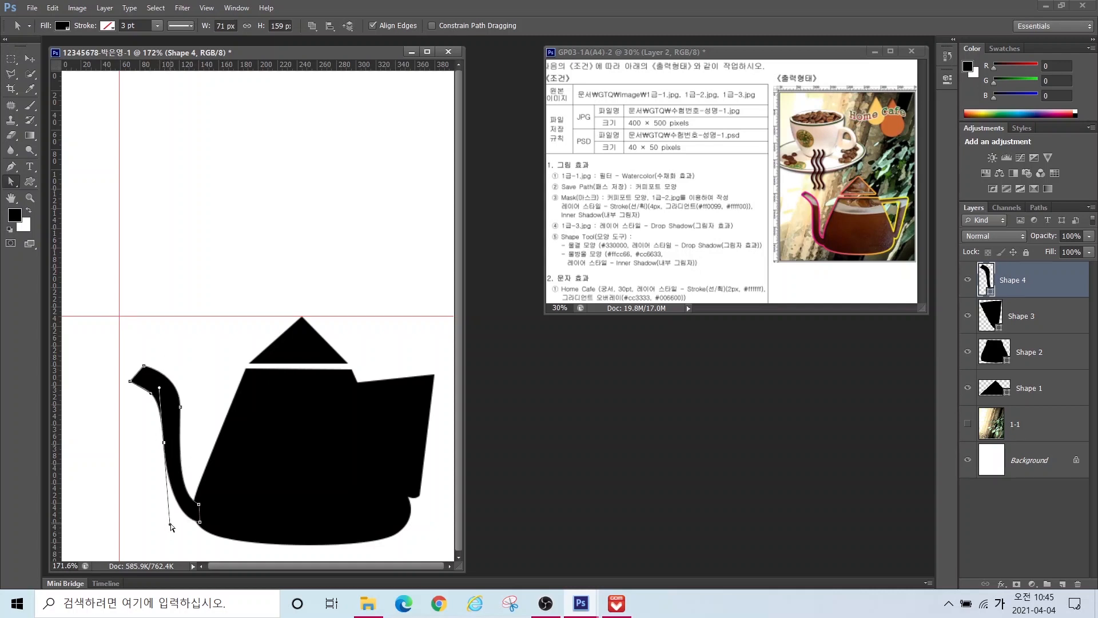
{"action": "left_click_drag", "start_coordinate": [170, 524], "coordinate": [164, 541]}
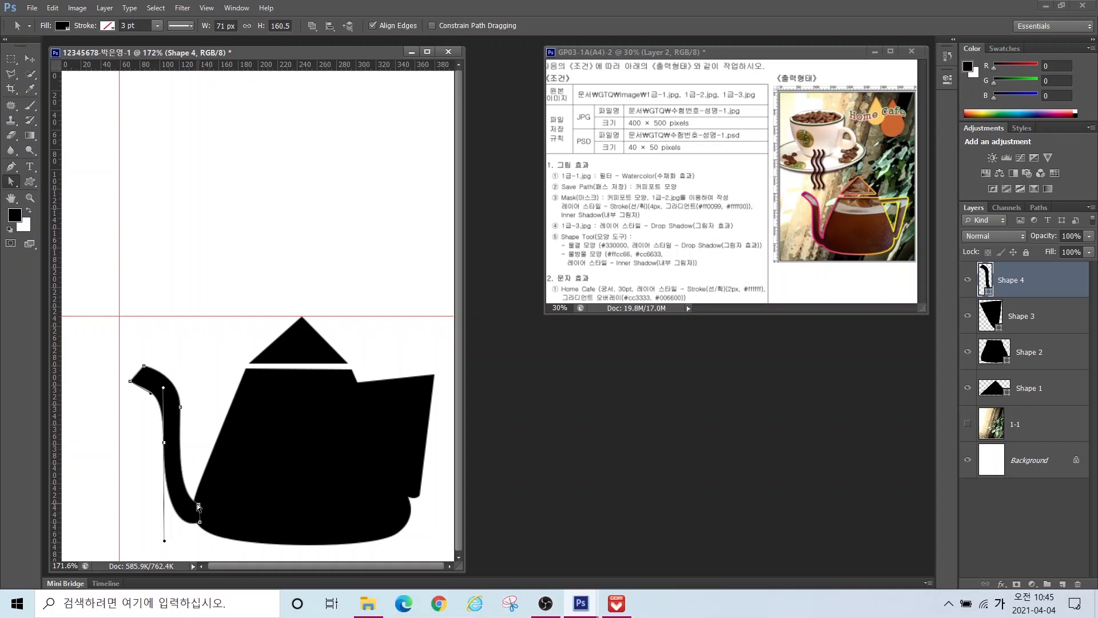
{"action": "left_click_drag", "start_coordinate": [199, 504], "coordinate": [203, 501]}
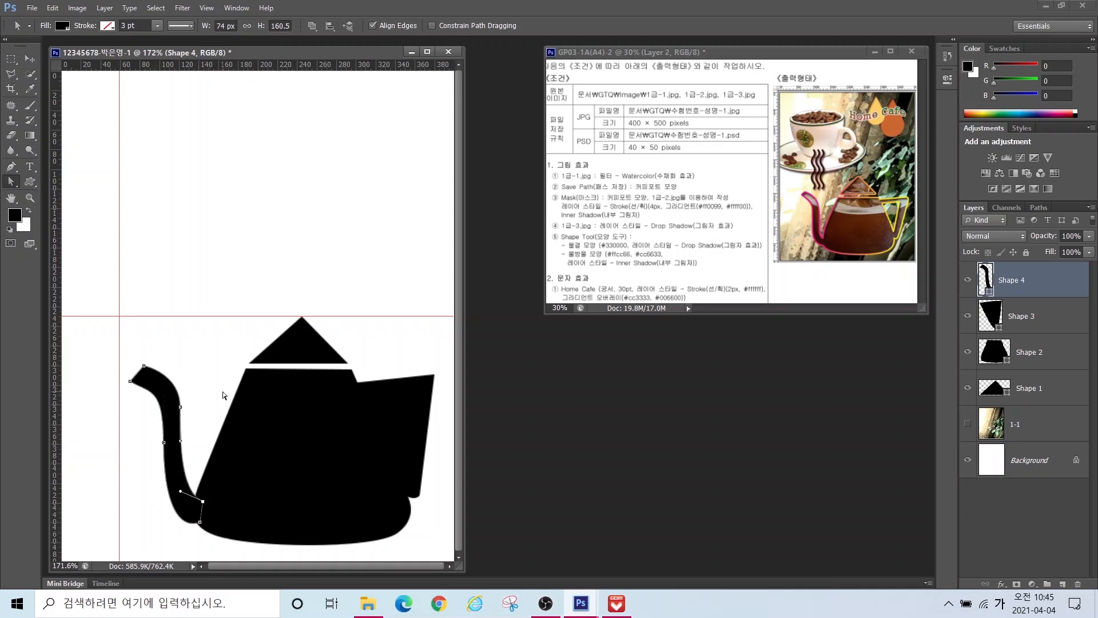
{"action": "left_click_drag", "start_coordinate": [145, 365], "coordinate": [141, 368]}
{"action": "left_click", "coordinate": [1029, 321]}
{"action": "left_click", "coordinate": [1030, 363]}
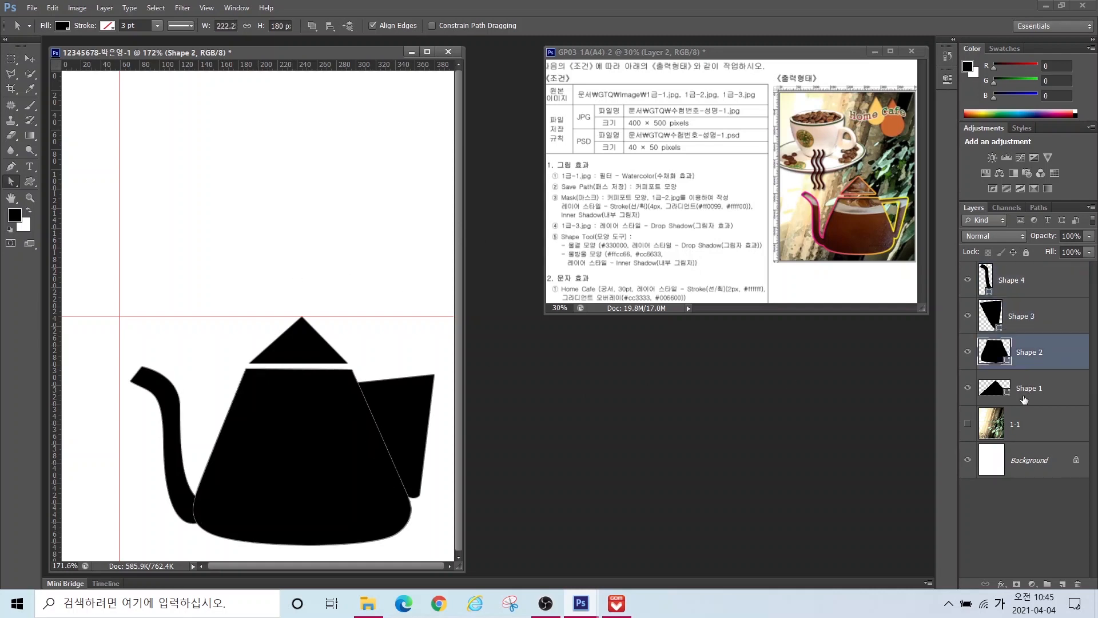
Step: Select layers Shape 1 through Shape 4 and apply Merge Shapes
{"action": "left_click", "coordinate": [1032, 310]}
{"action": "left_click", "coordinate": [1025, 279]}
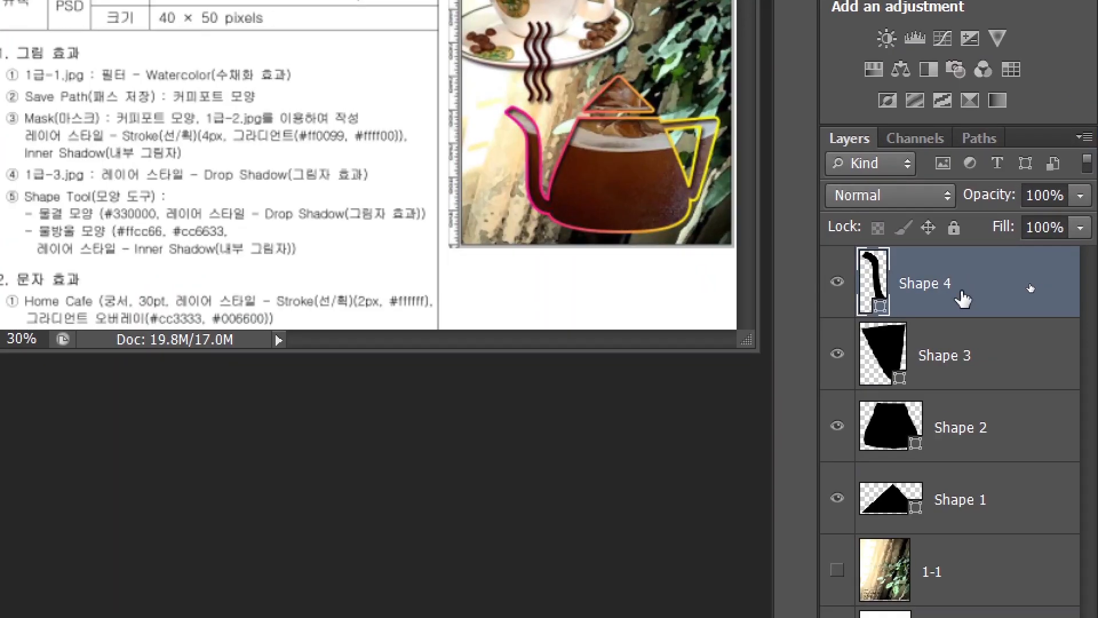
{"action": "left_click", "coordinate": [973, 488], "text": "shift"}
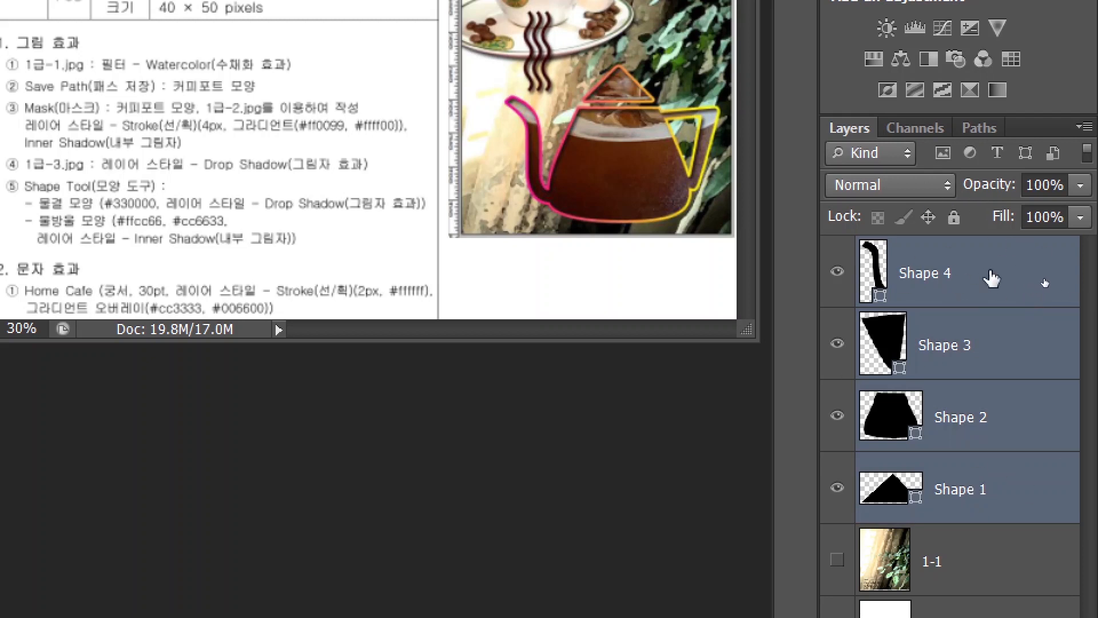
{"action": "right_click", "coordinate": [991, 279]}
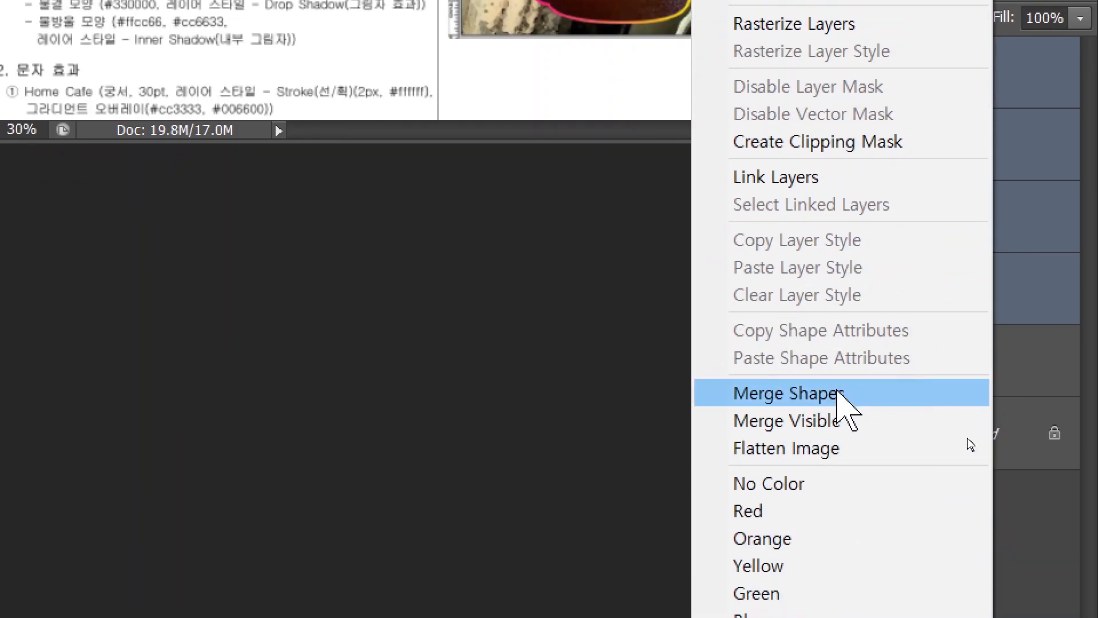
{"action": "left_click", "coordinate": [838, 394]}
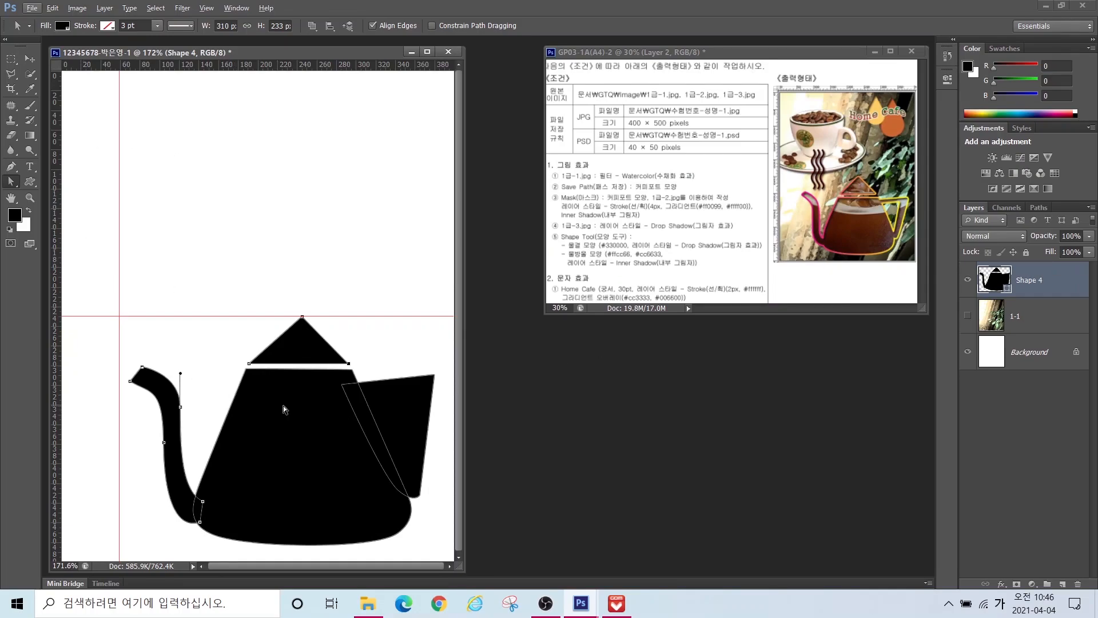
Step: Apply Merge Shape Components so lid, body, handle and spout become one shape
{"action": "left_click", "coordinate": [1022, 284]}
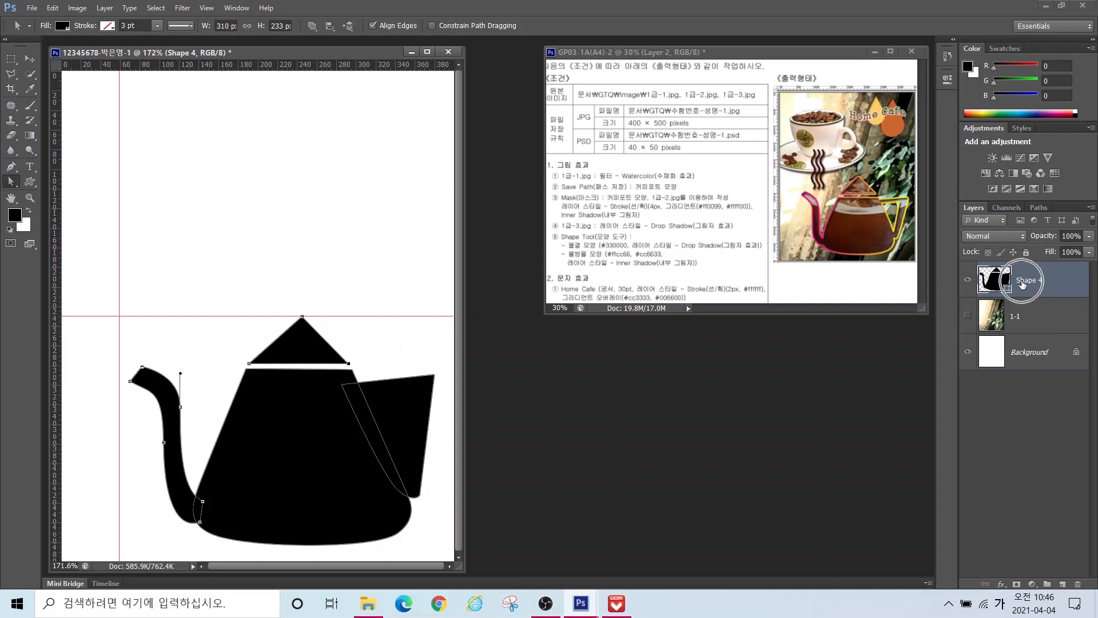
{"action": "left_click", "coordinate": [12, 170]}
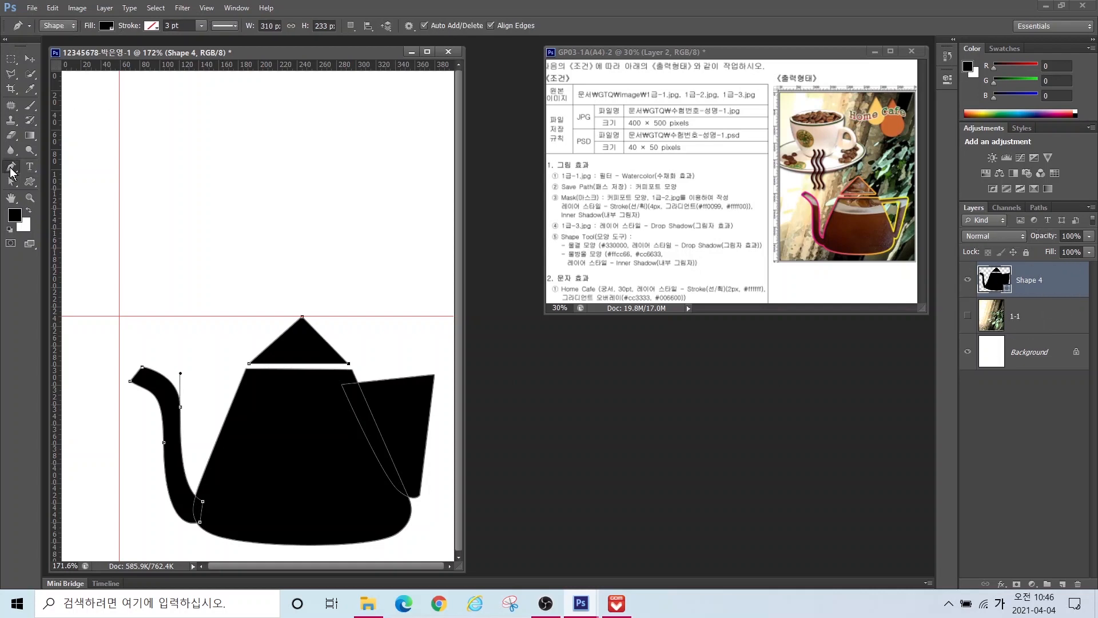
{"action": "key", "text": "2"}
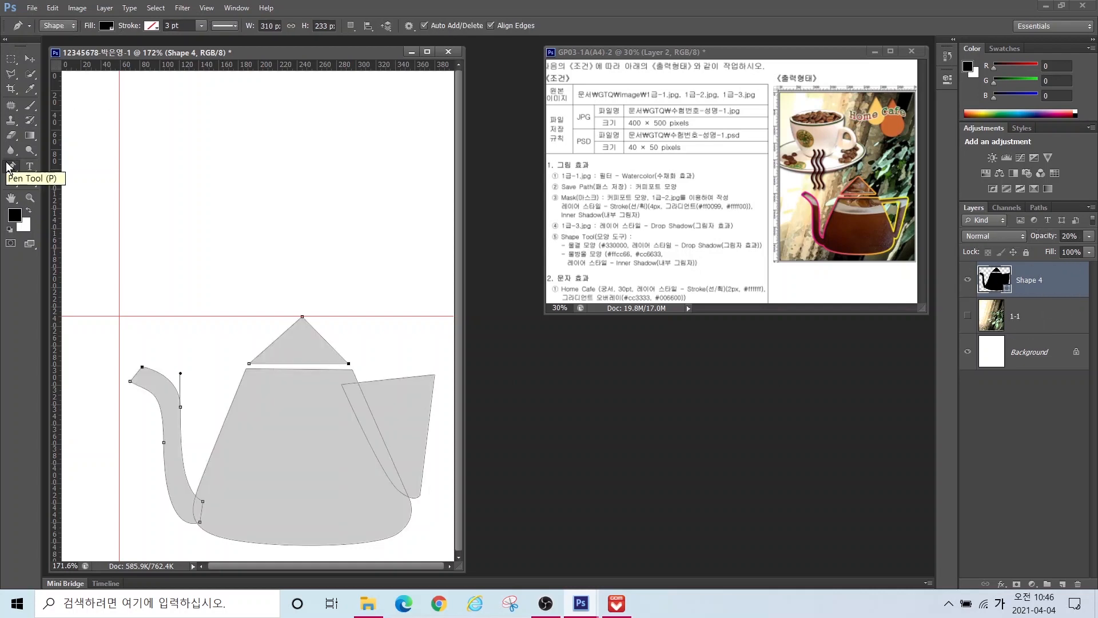
{"action": "key", "text": "0"}
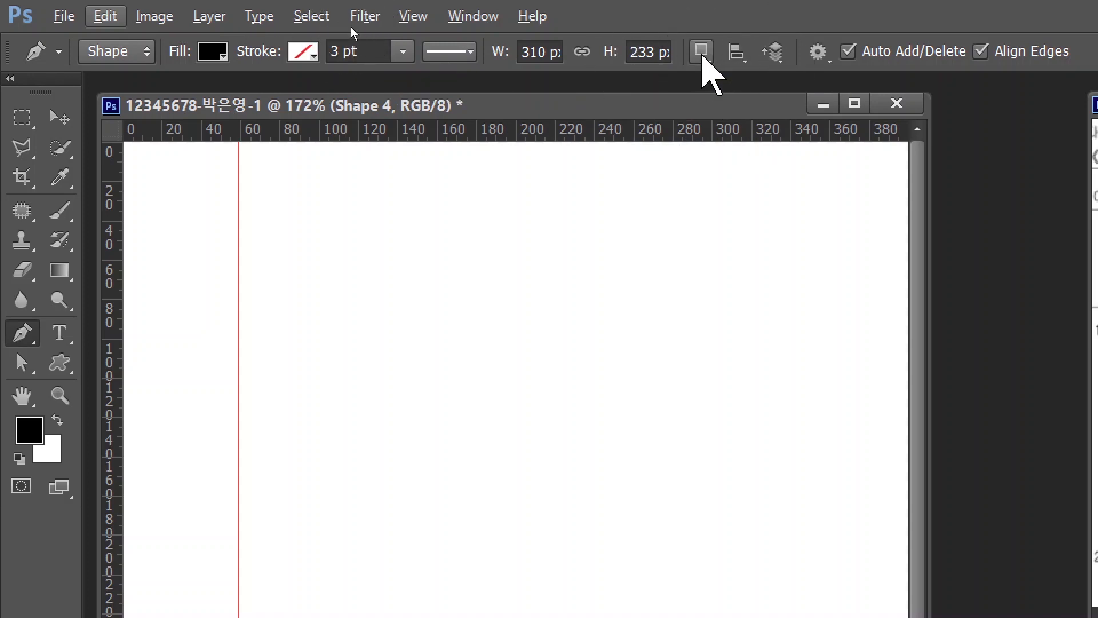
{"action": "left_click", "coordinate": [702, 52]}
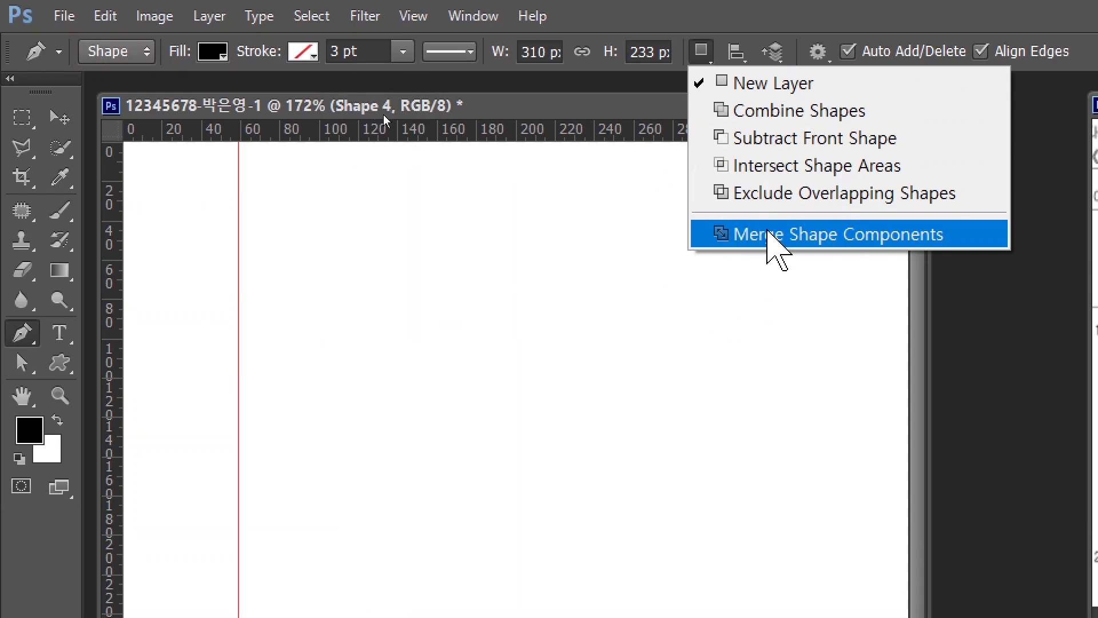
{"action": "left_click", "coordinate": [767, 237]}
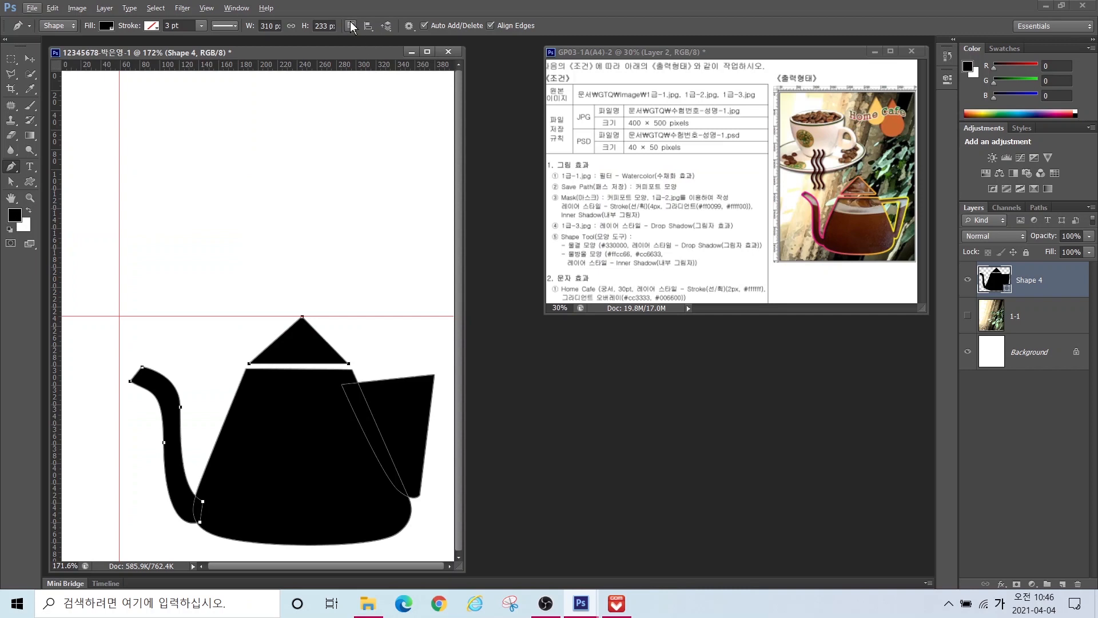
{"action": "left_click", "coordinate": [351, 26]}
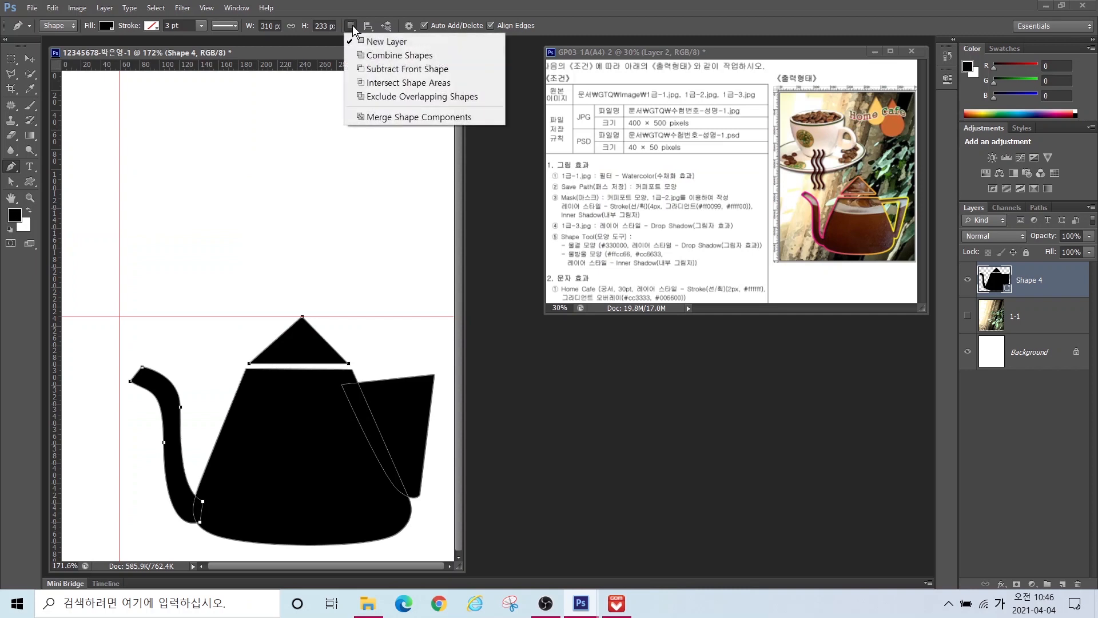
{"action": "left_click", "coordinate": [385, 117]}
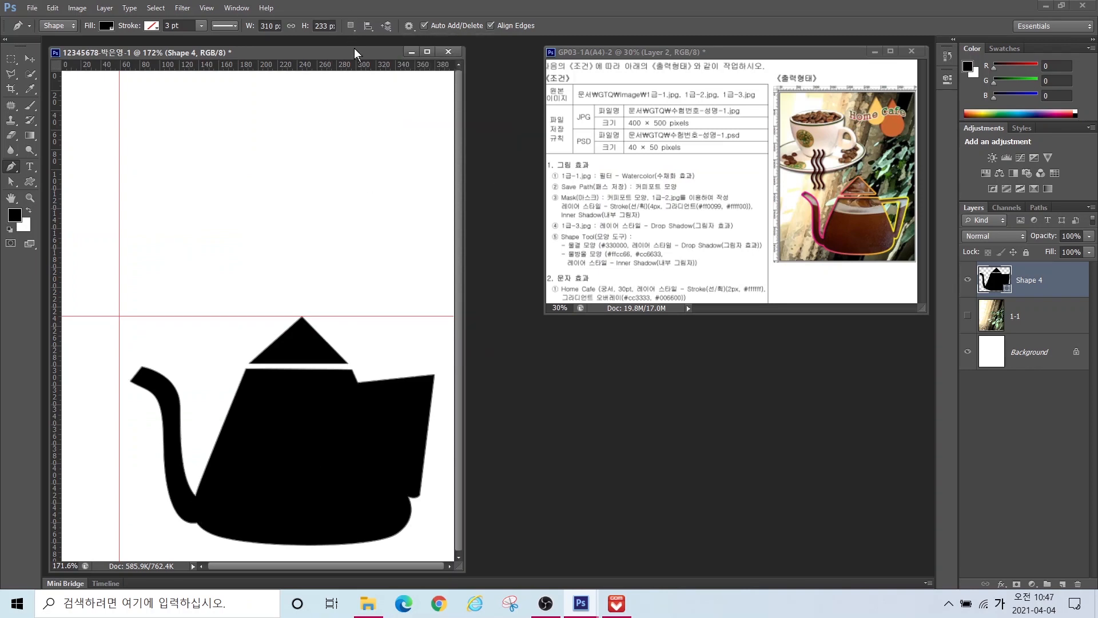
Step: Switch to Subtract Front Shape and draw a closed four-point outline cutting the handle opening
{"action": "left_click", "coordinate": [1020, 316]}
{"action": "left_click", "coordinate": [1031, 285]}
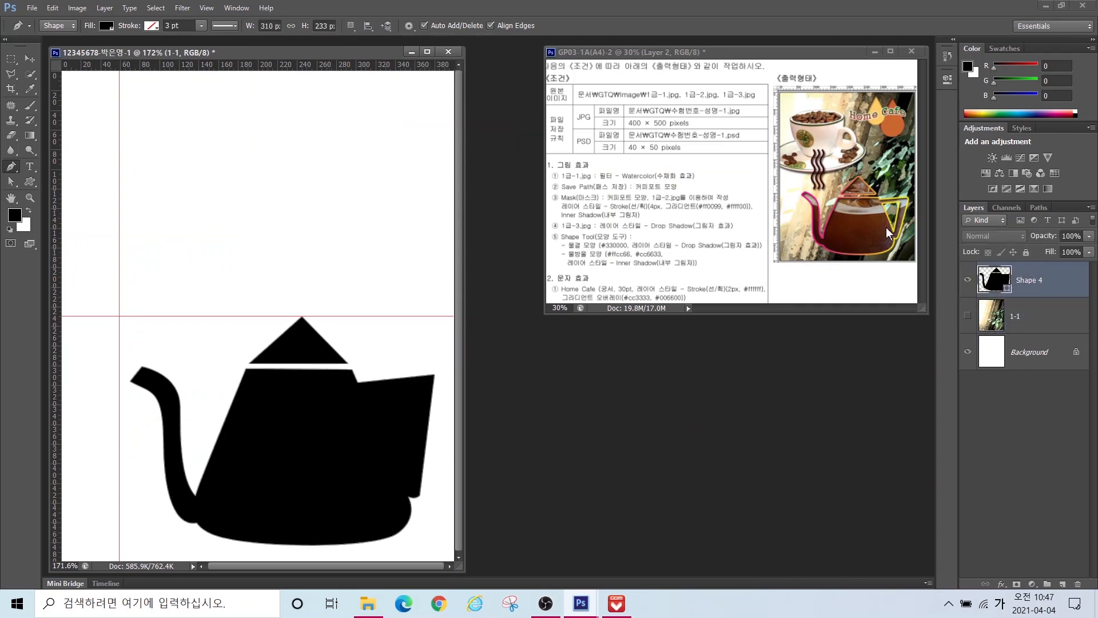
{"action": "key", "text": "ctrl"}
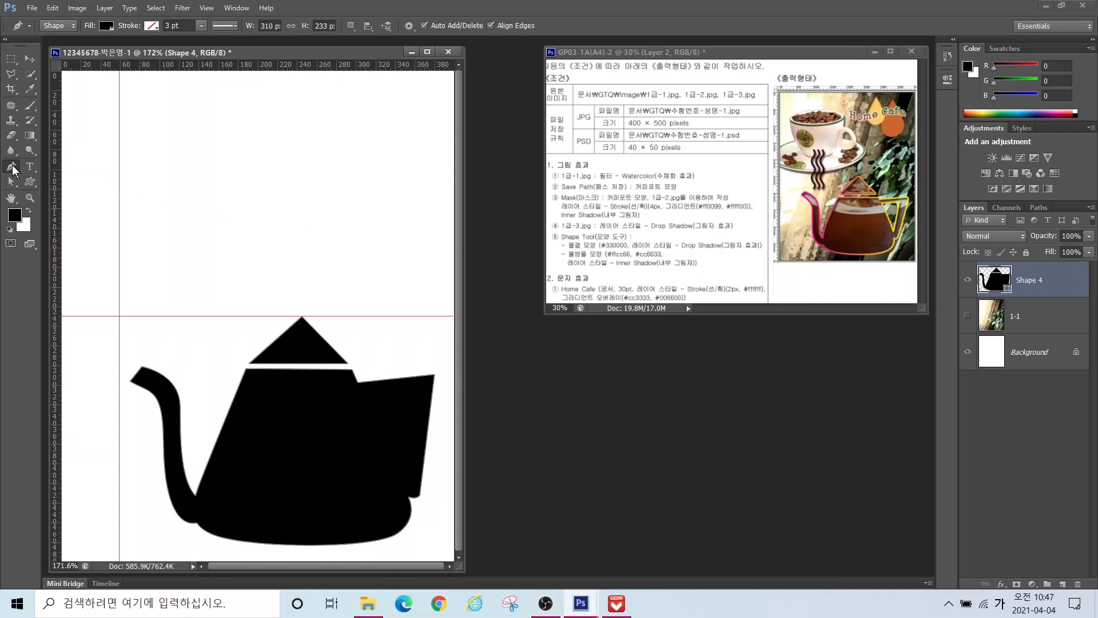
{"action": "left_click", "coordinate": [350, 25]}
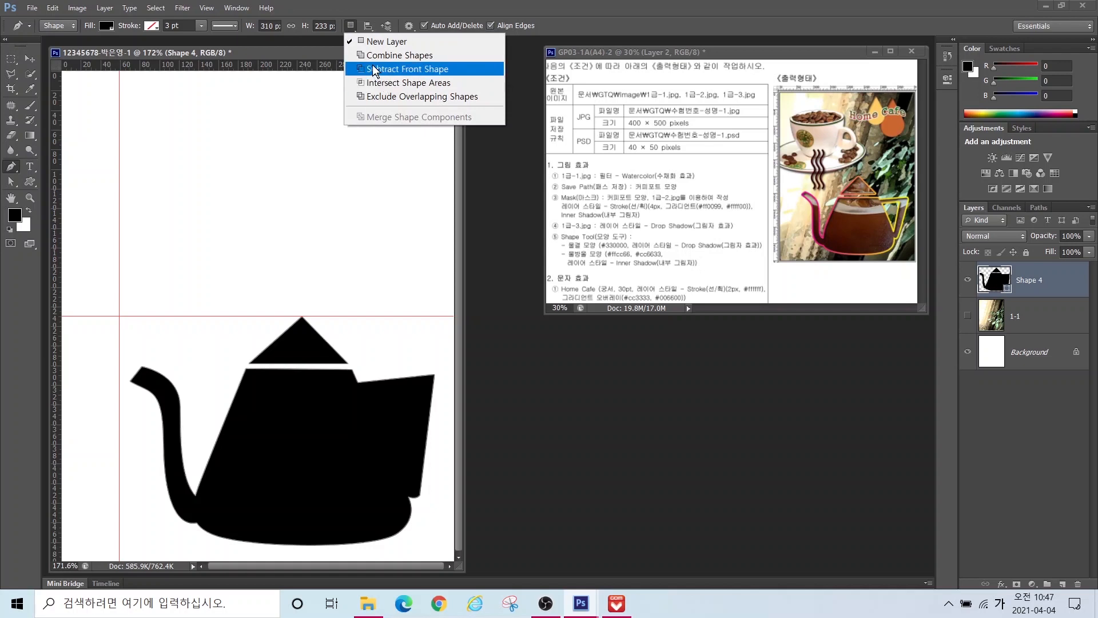
{"action": "key", "text": "ctrl"}
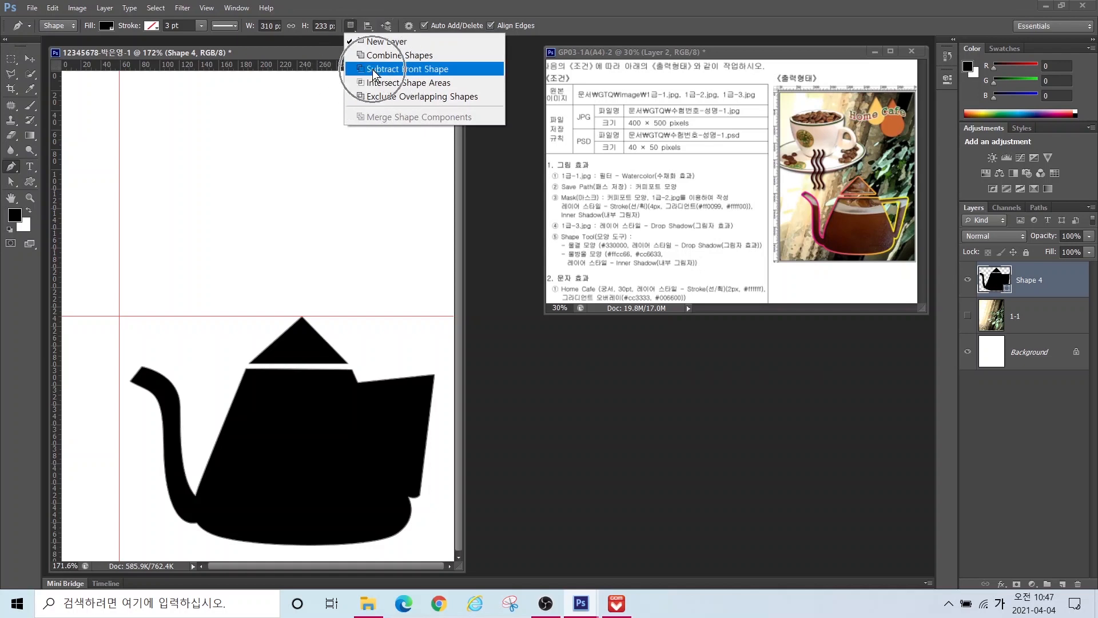
{"action": "left_click", "coordinate": [373, 70]}
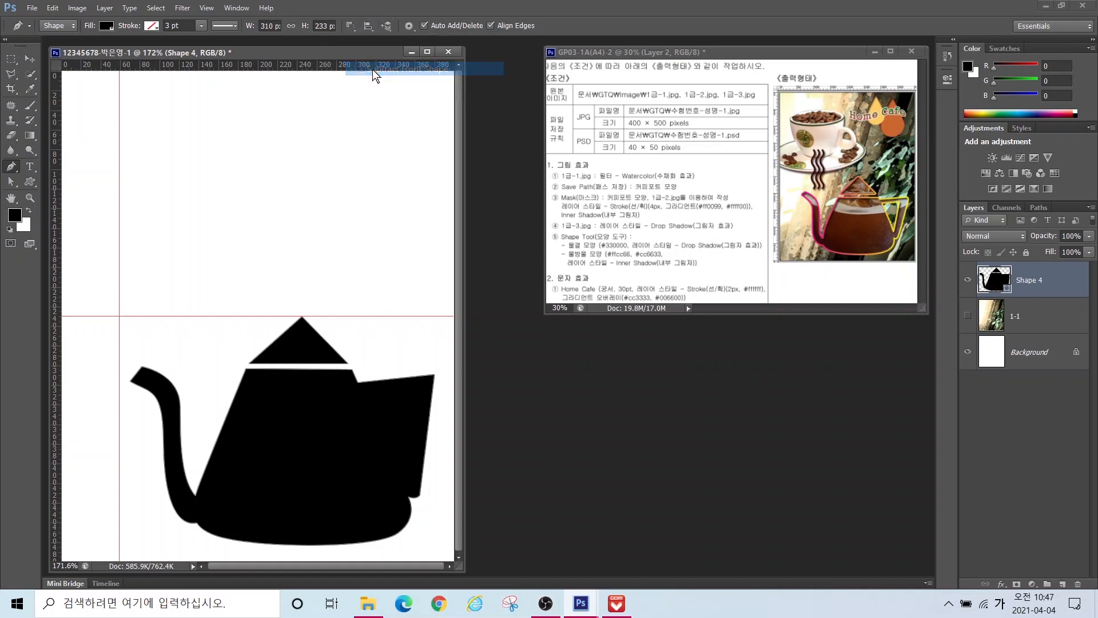
{"action": "left_click", "coordinate": [365, 401]}
{"action": "left_click", "coordinate": [413, 397]}
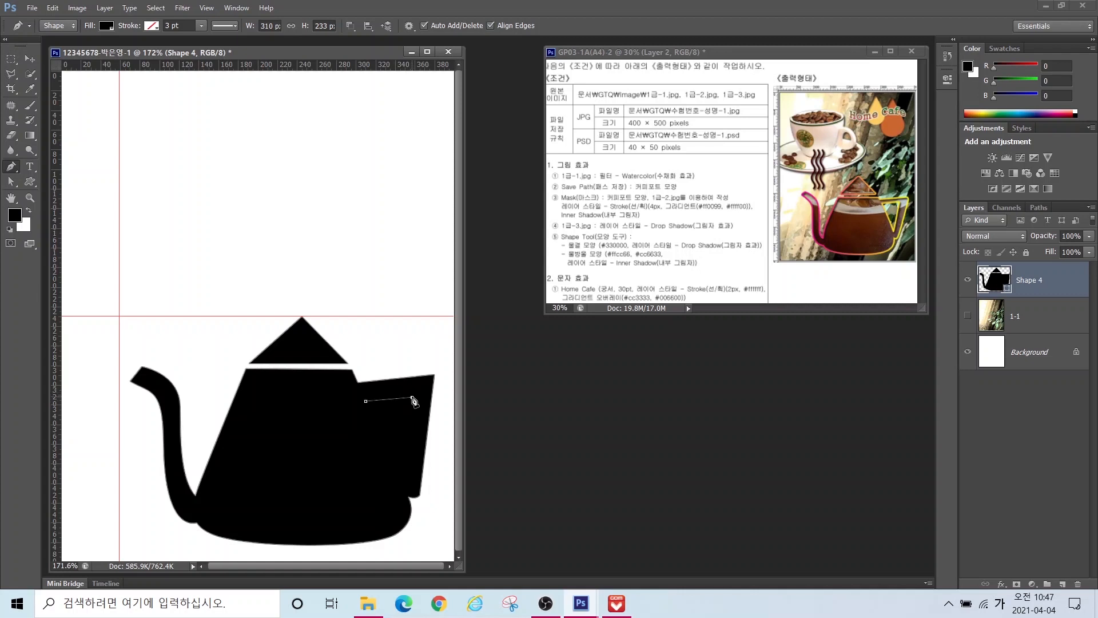
{"action": "left_click", "coordinate": [406, 475]}
{"action": "left_click_drag", "start_coordinate": [399, 478], "coordinate": [397, 470]}
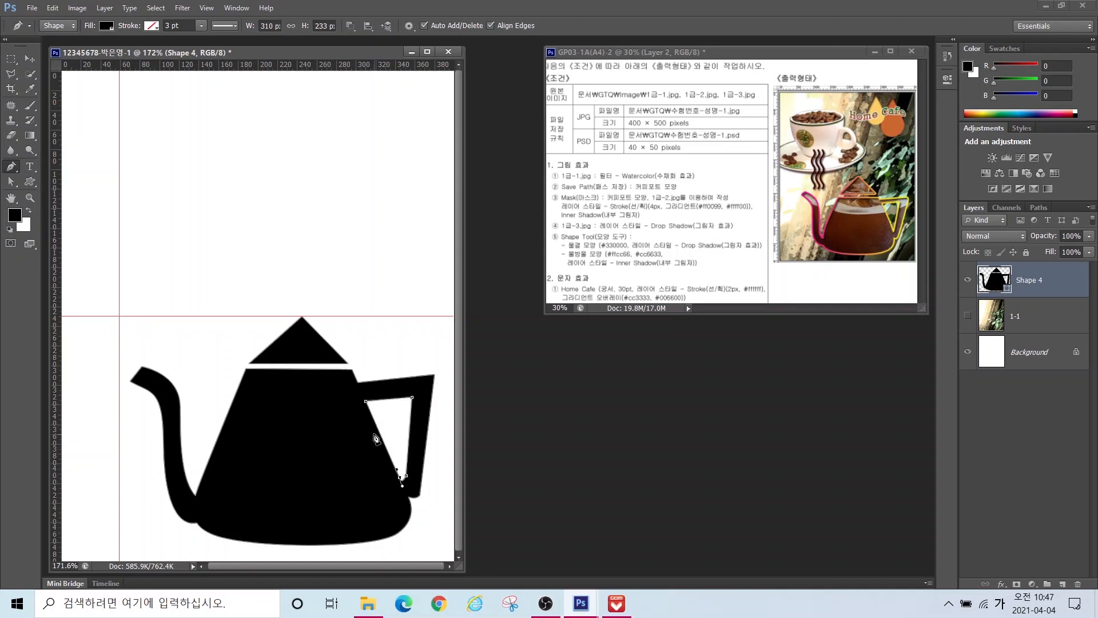
{"action": "left_click", "coordinate": [366, 402]}
Step: Drag the handle opening's corner anchors outward and upward with the Direct Selection Tool
{"action": "left_click", "coordinate": [11, 183]}
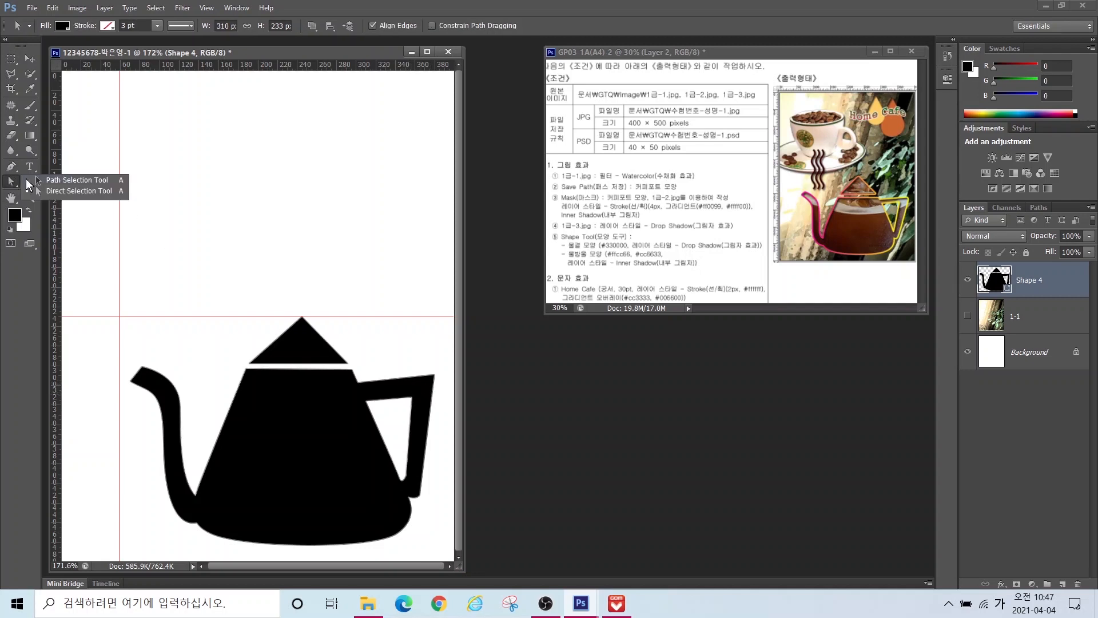
{"action": "left_click", "coordinate": [55, 193]}
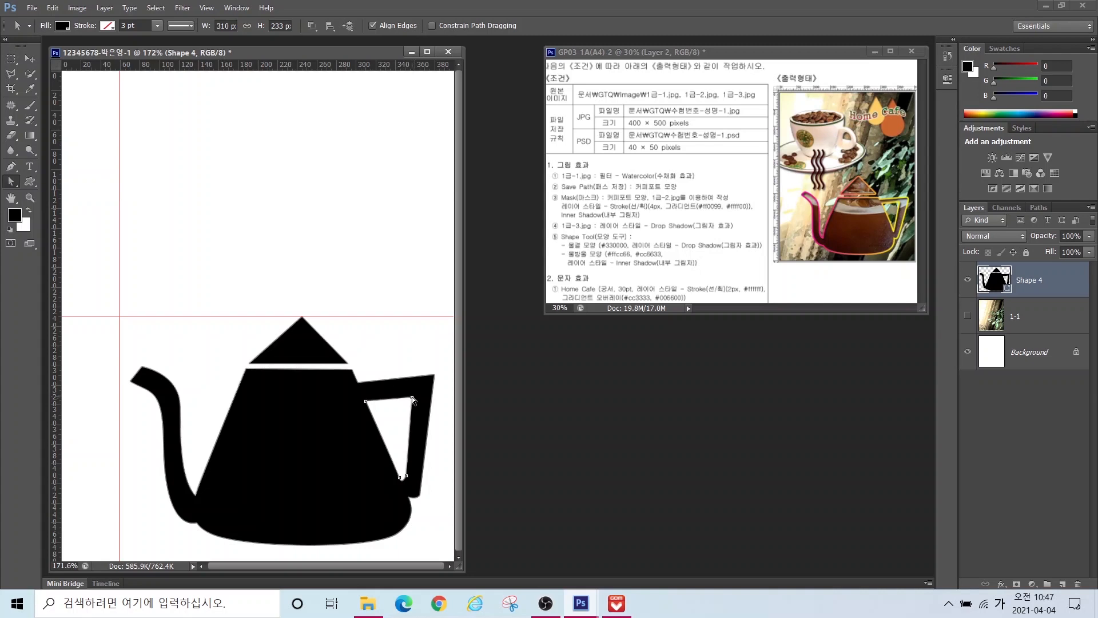
{"action": "left_click_drag", "start_coordinate": [412, 396], "coordinate": [418, 395]}
{"action": "left_click_drag", "start_coordinate": [365, 403], "coordinate": [421, 388]}
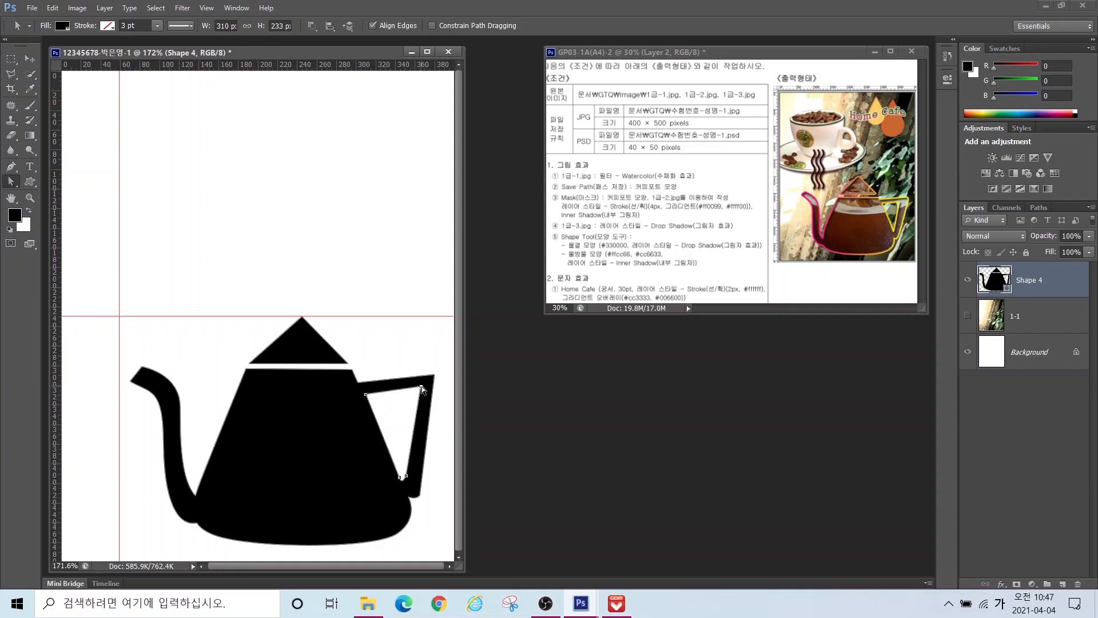
{"action": "left_click_drag", "start_coordinate": [421, 386], "coordinate": [419, 387]}
{"action": "left_click", "coordinate": [595, 187]}
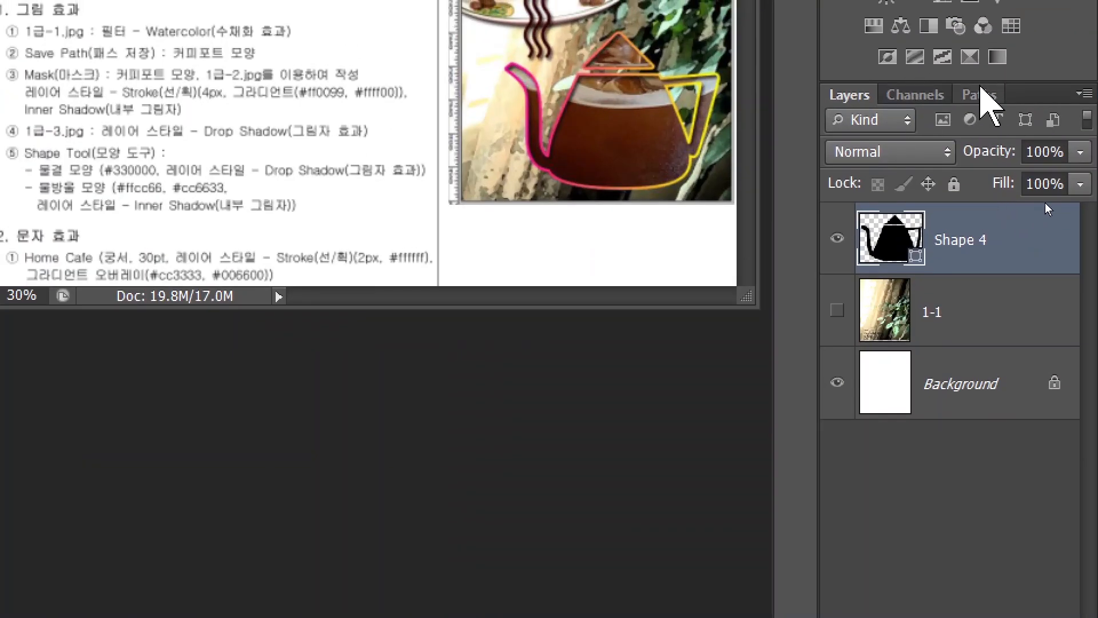
Step: Save the Shape 4 Shape Path as a permanent path named '커피포트 모양', then go back to the Layers panel
{"action": "left_click", "coordinate": [978, 94]}
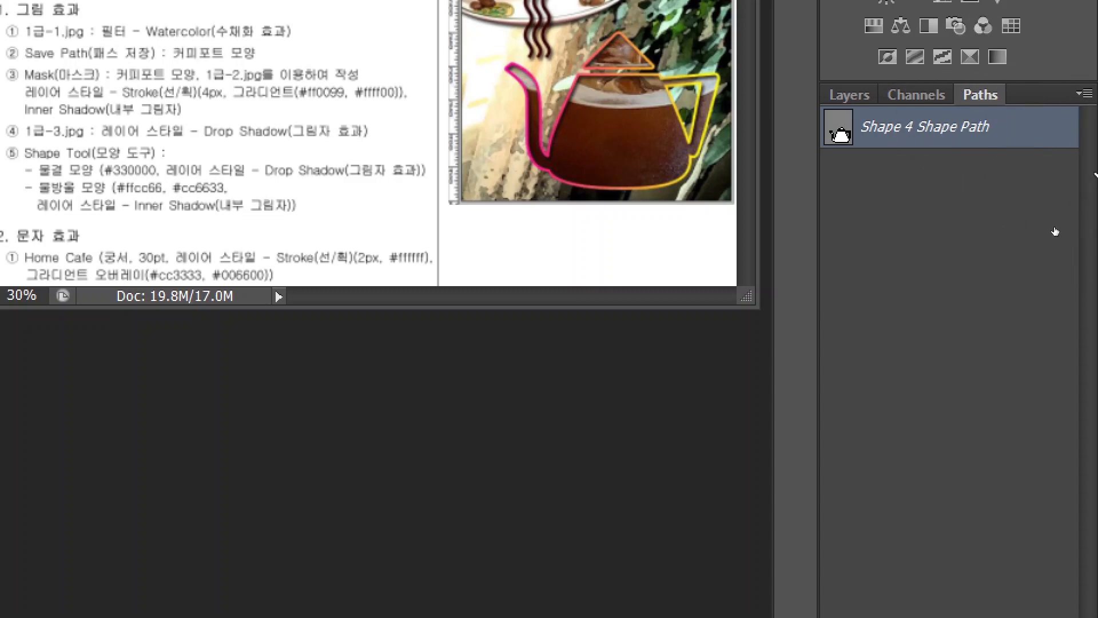
{"action": "double_click", "coordinate": [1031, 135]}
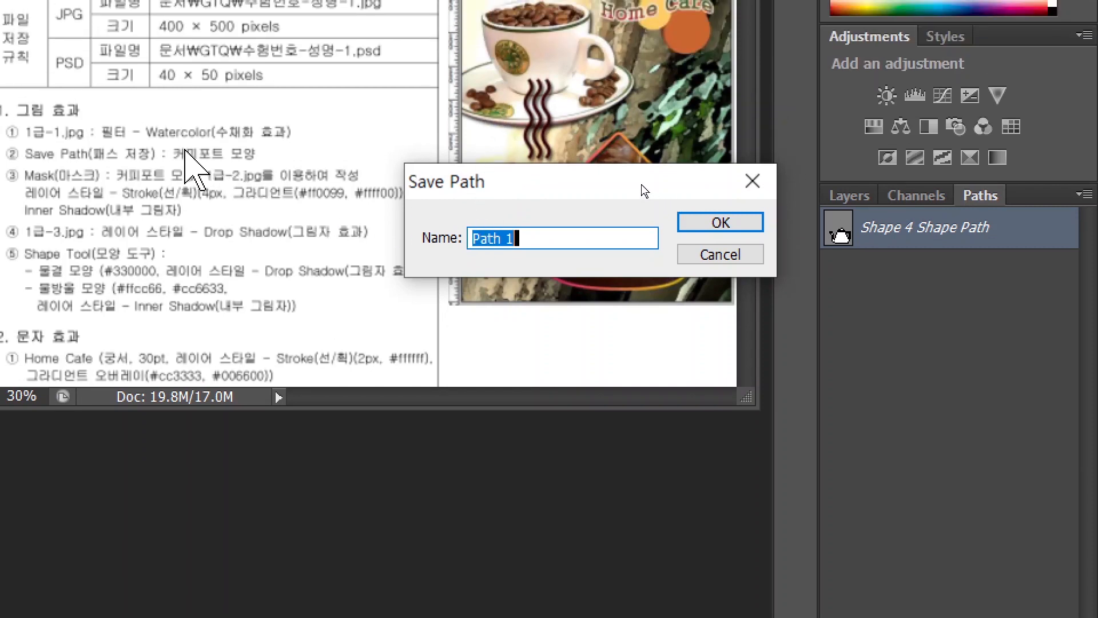
{"action": "key", "text": "BackSpace"}
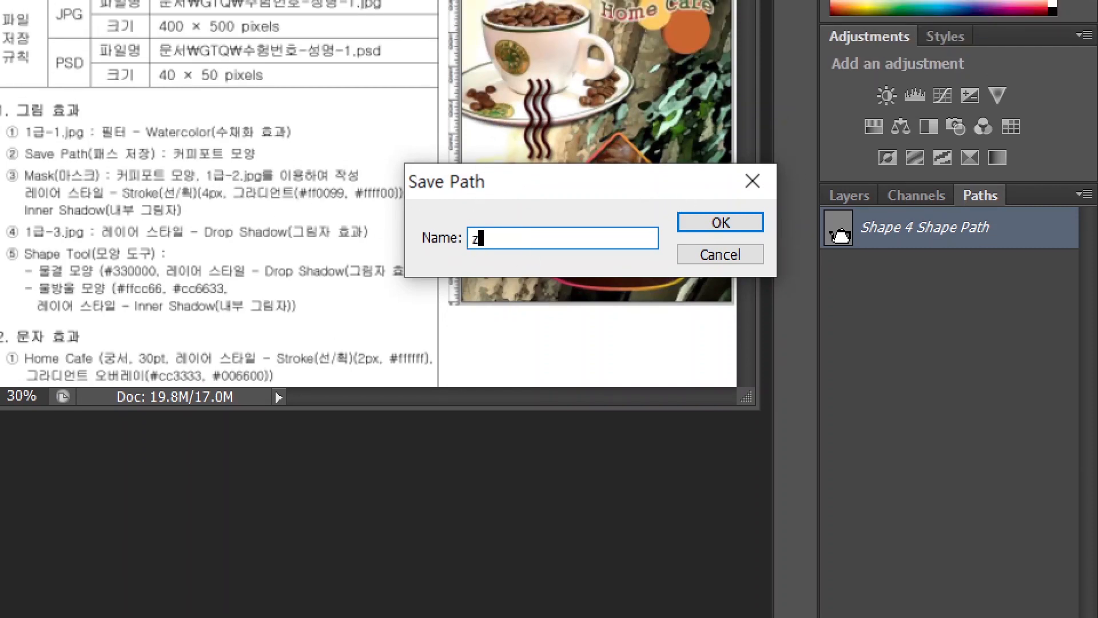
{"action": "type", "text": "커피포트 모양"}
{"action": "key", "text": "Return"}
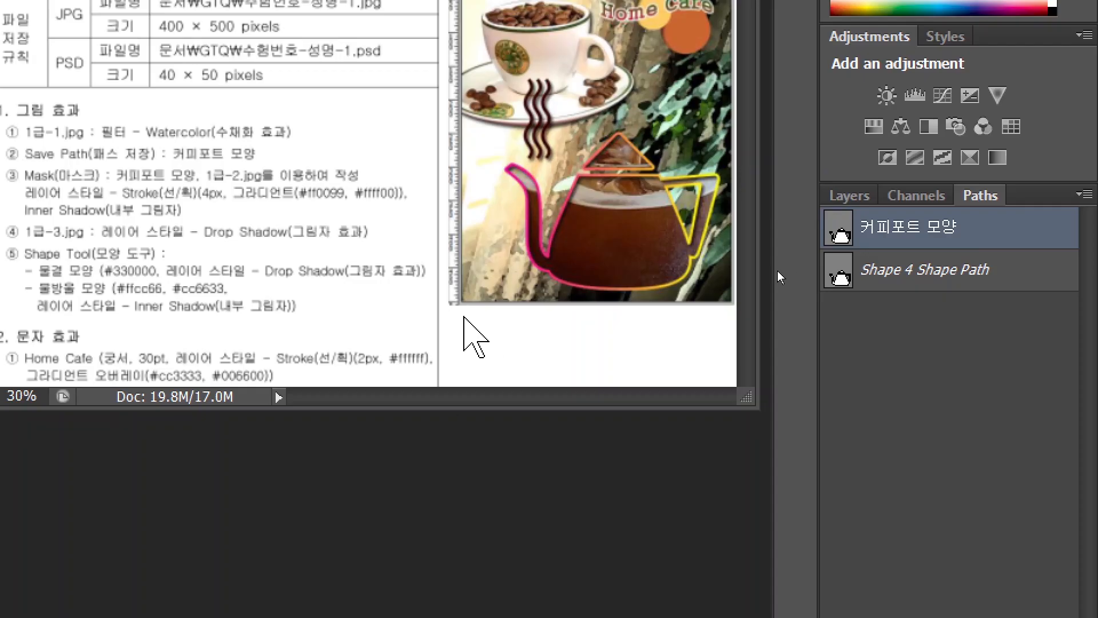
{"action": "left_click", "coordinate": [1036, 330]}
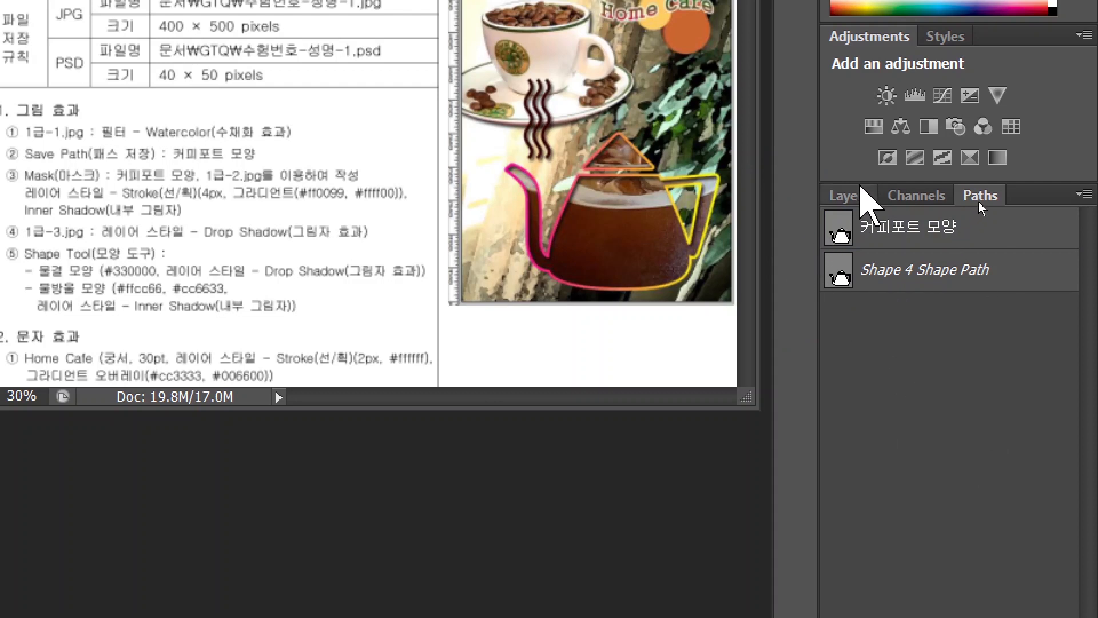
{"action": "left_click", "coordinate": [861, 193]}
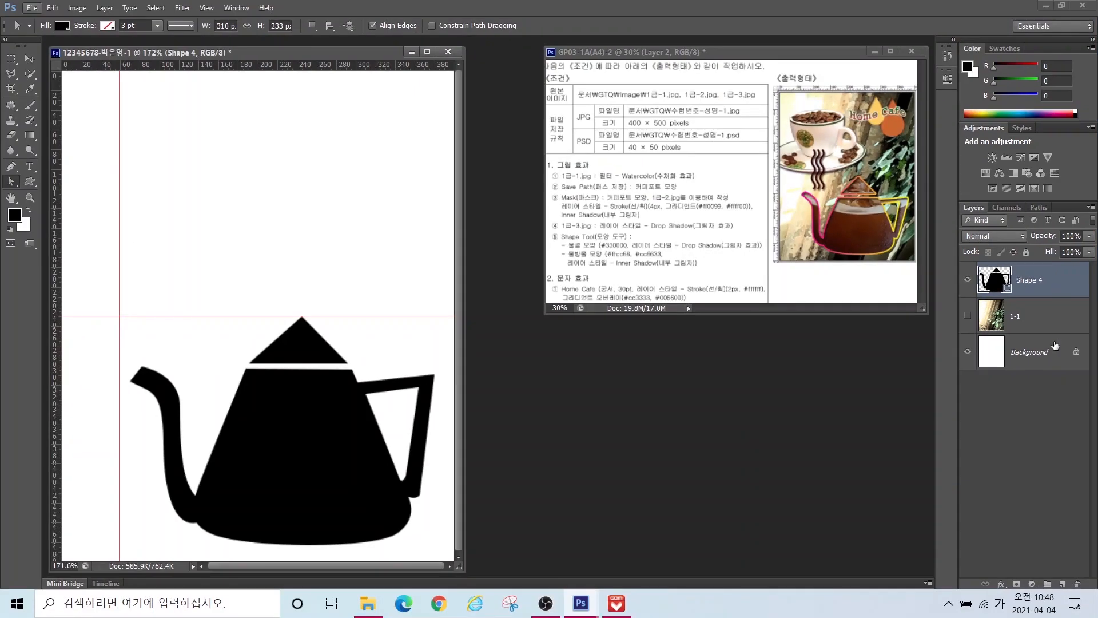
Step: Show layer 1-1 and drag the 1급-2.jpg iced coffee photo into the composite
{"action": "left_click", "coordinate": [968, 317]}
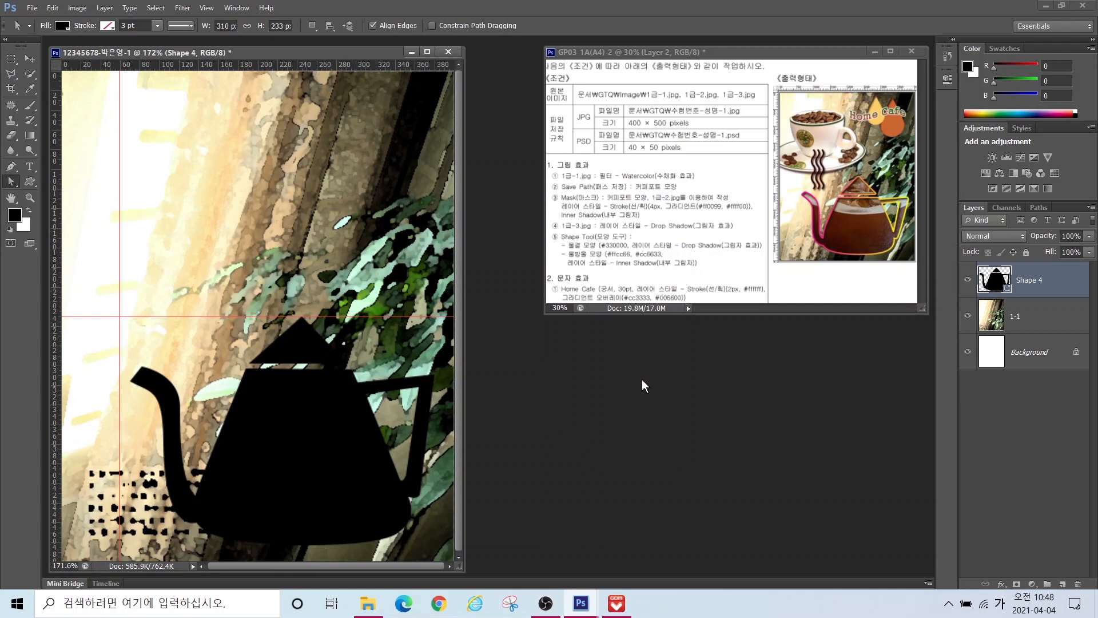
{"action": "key", "text": "ctrl+o"}
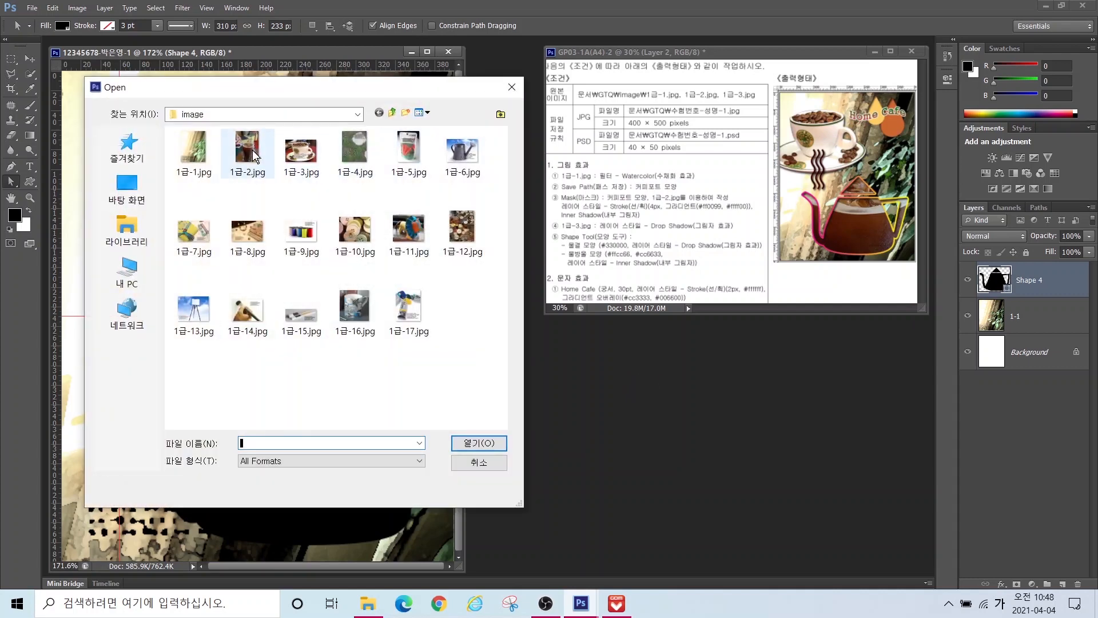
{"action": "key", "text": "Escape"}
{"action": "left_click_drag", "start_coordinate": [195, 73], "coordinate": [595, 136]}
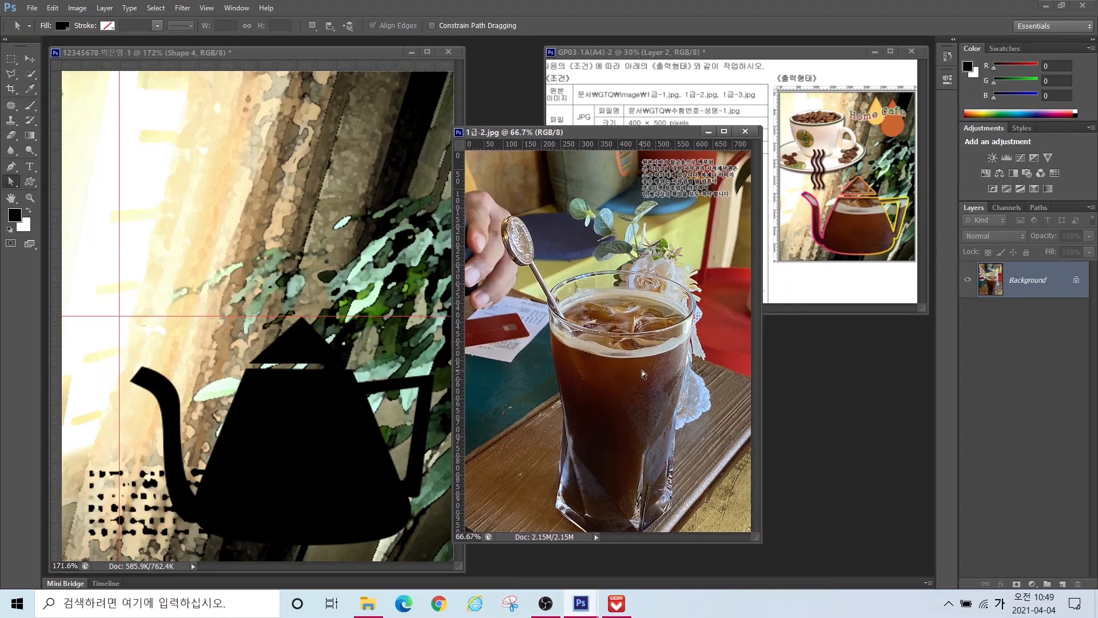
{"action": "left_click", "coordinate": [30, 58]}
{"action": "left_click_drag", "start_coordinate": [631, 382], "coordinate": [364, 402]}
{"action": "left_click_drag", "start_coordinate": [328, 315], "coordinate": [372, 381]}
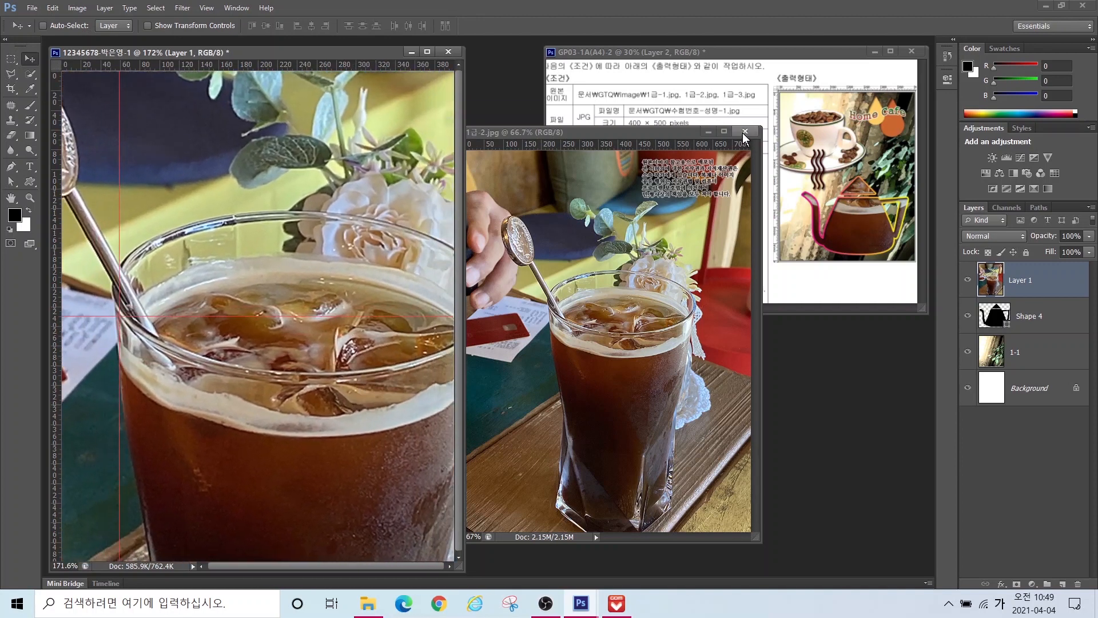
Step: Close 1급-2.jpg and rename the new photo layer to 1-2
{"action": "left_click", "coordinate": [746, 131]}
{"action": "double_click", "coordinate": [1020, 280]}
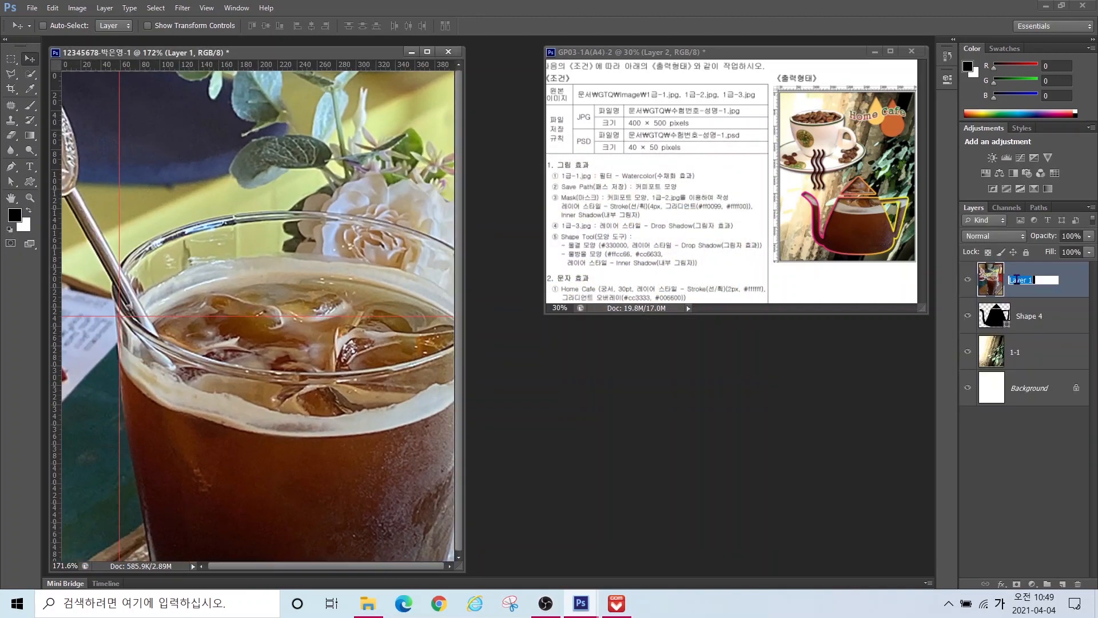
{"action": "type", "text": "1-2"}
{"action": "key", "text": "Return"}
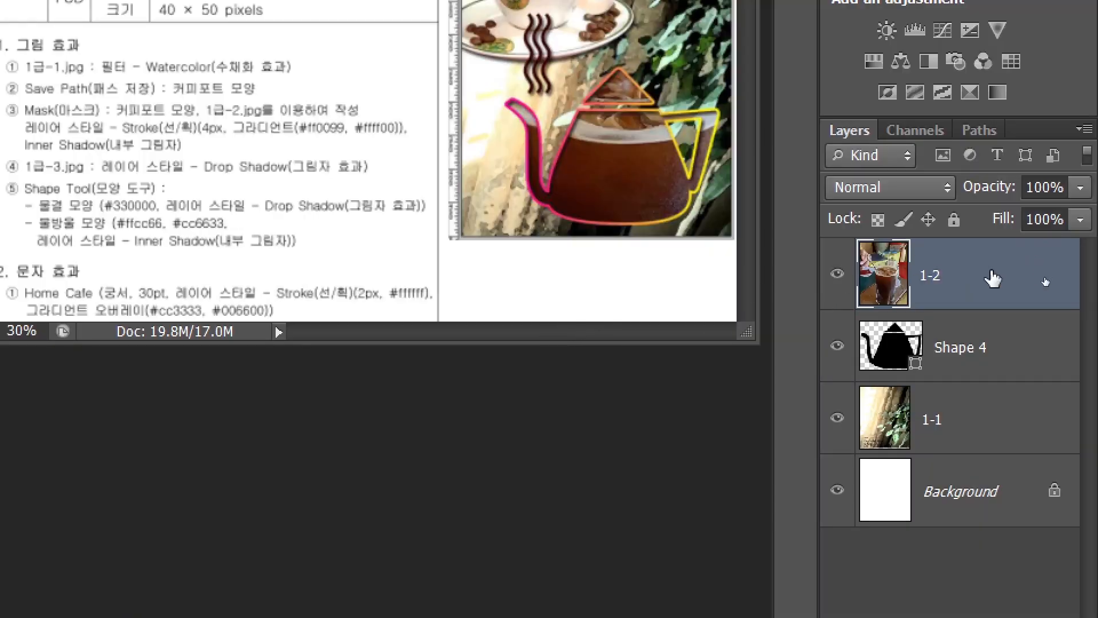
Step: Create a clipping mask clipping layer 1-2 to Shape 4, then select the Shape 4 layer
{"action": "right_click", "coordinate": [993, 279]}
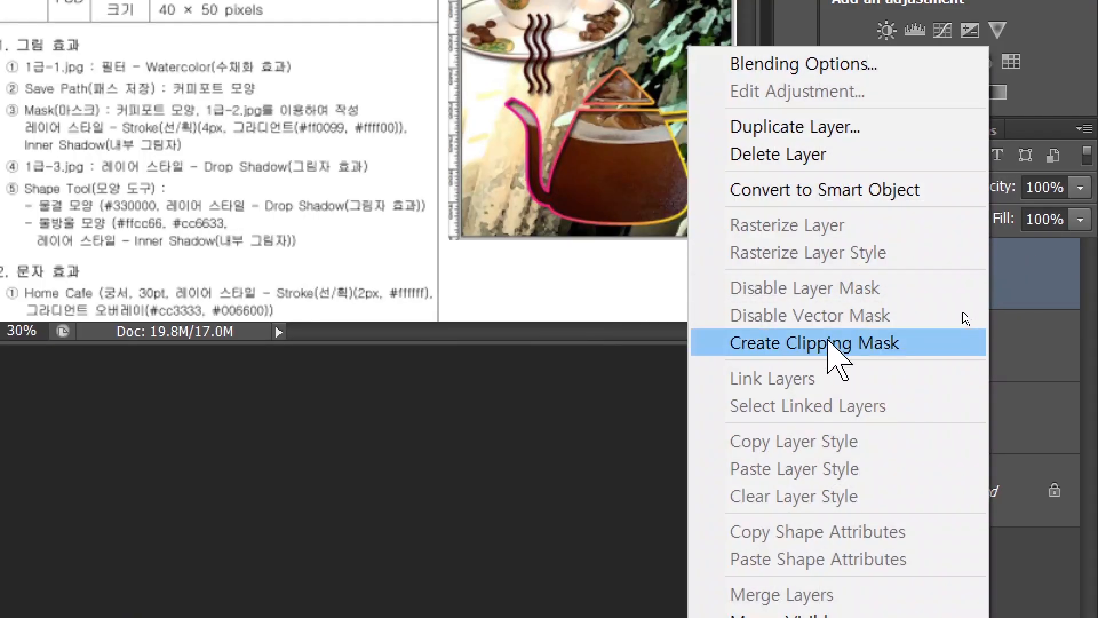
{"action": "left_click", "coordinate": [829, 343]}
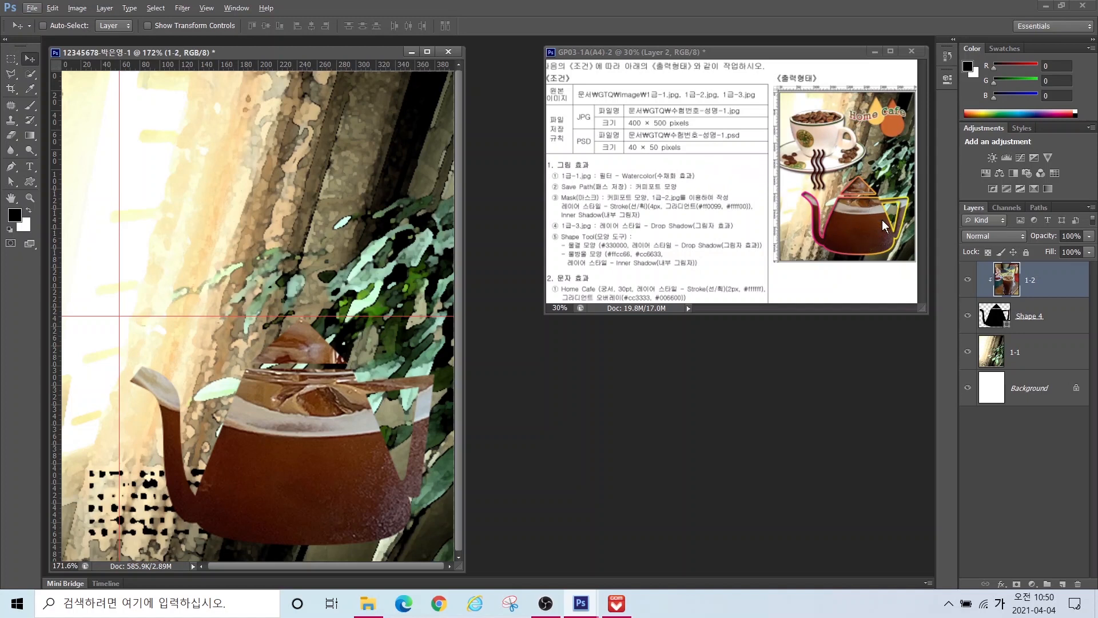
{"action": "left_click", "coordinate": [1023, 284]}
{"action": "left_click", "coordinate": [1021, 317]}
{"action": "left_click", "coordinate": [1023, 317]}
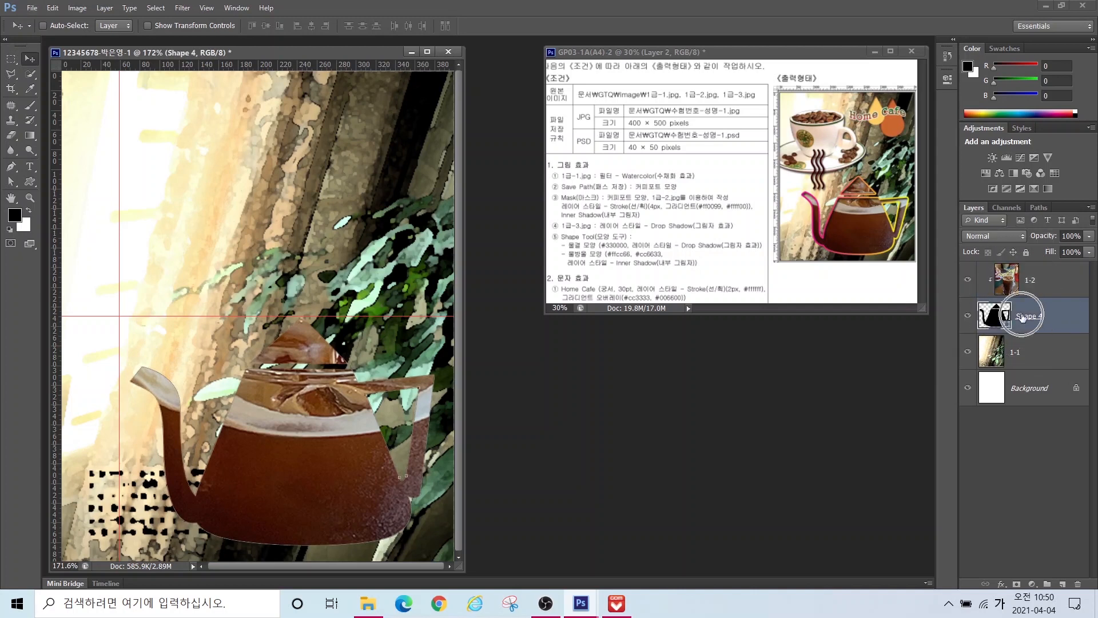
{"action": "left_click", "coordinate": [1023, 318]}
{"action": "key", "text": "ctrl"}
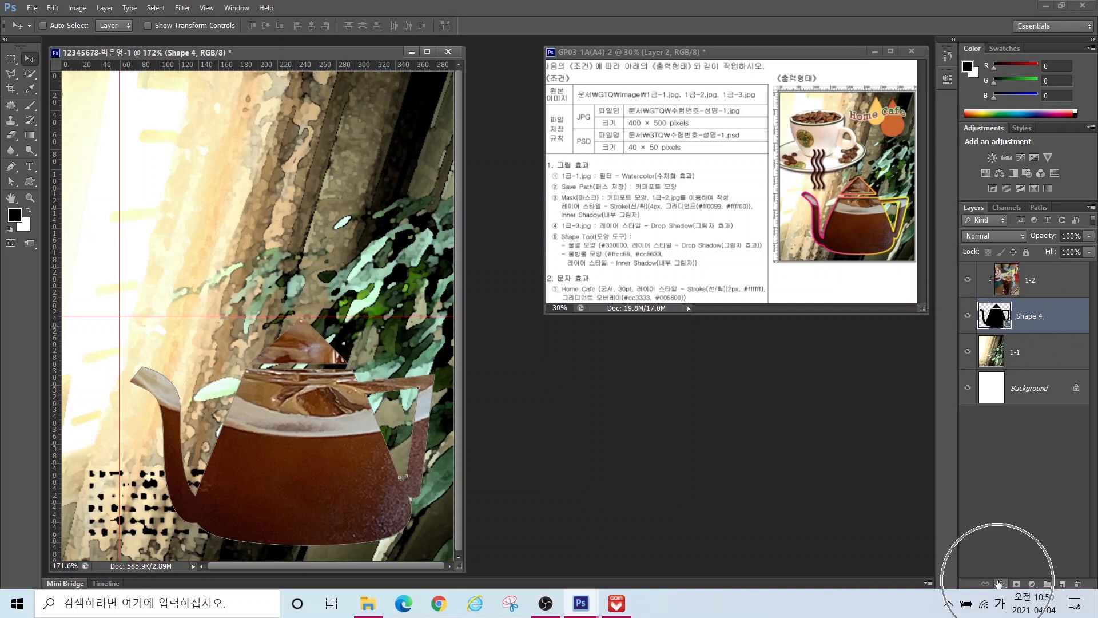
{"action": "left_click", "coordinate": [999, 583]}
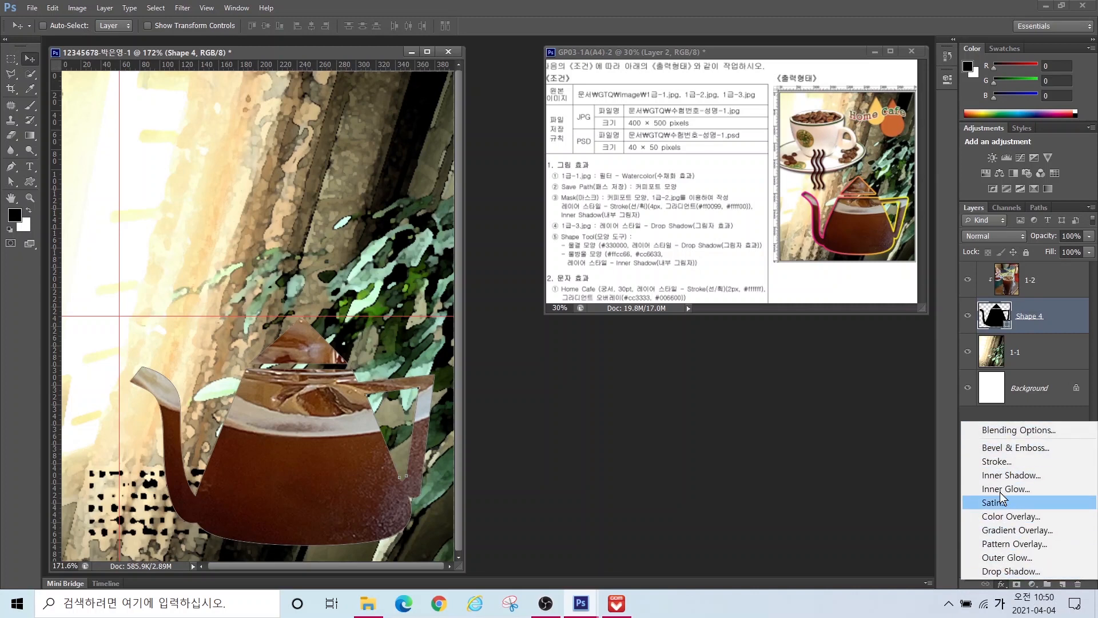
Step: Add a 4 px Stroke effect to Shape 4 with the Gradient fill type
{"action": "left_click", "coordinate": [990, 462]}
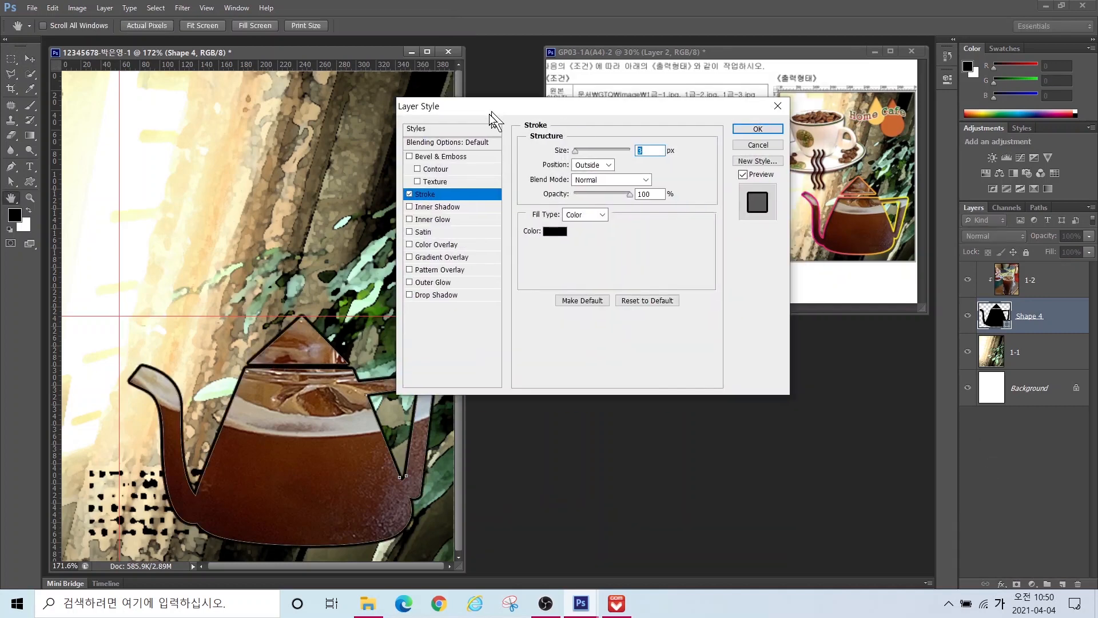
{"action": "type", "text": "4"}
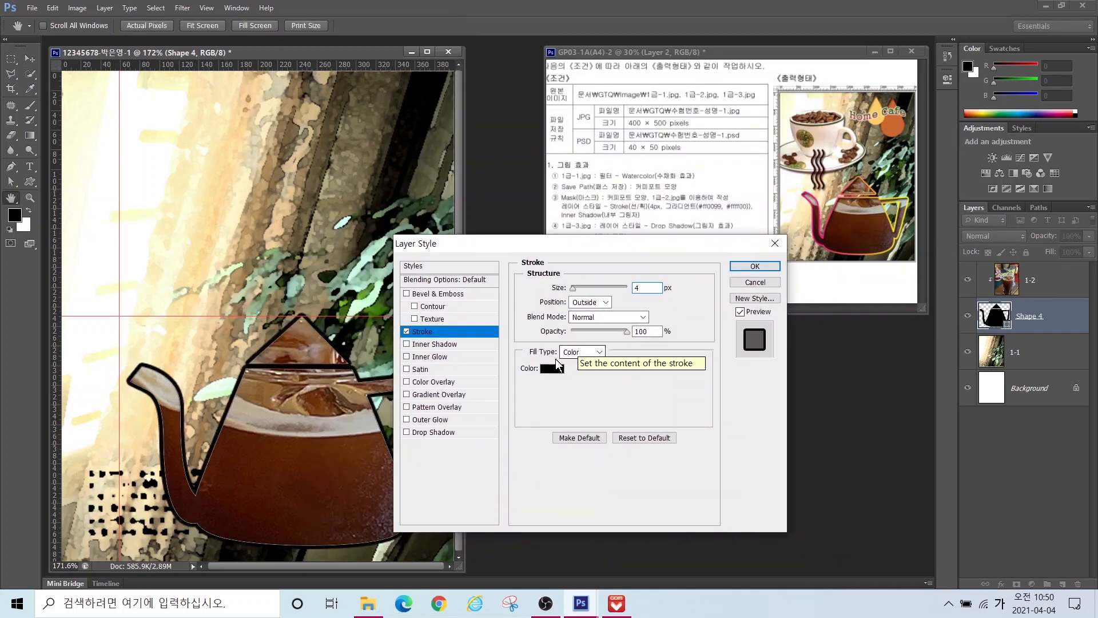
{"action": "key", "text": "ctrl"}
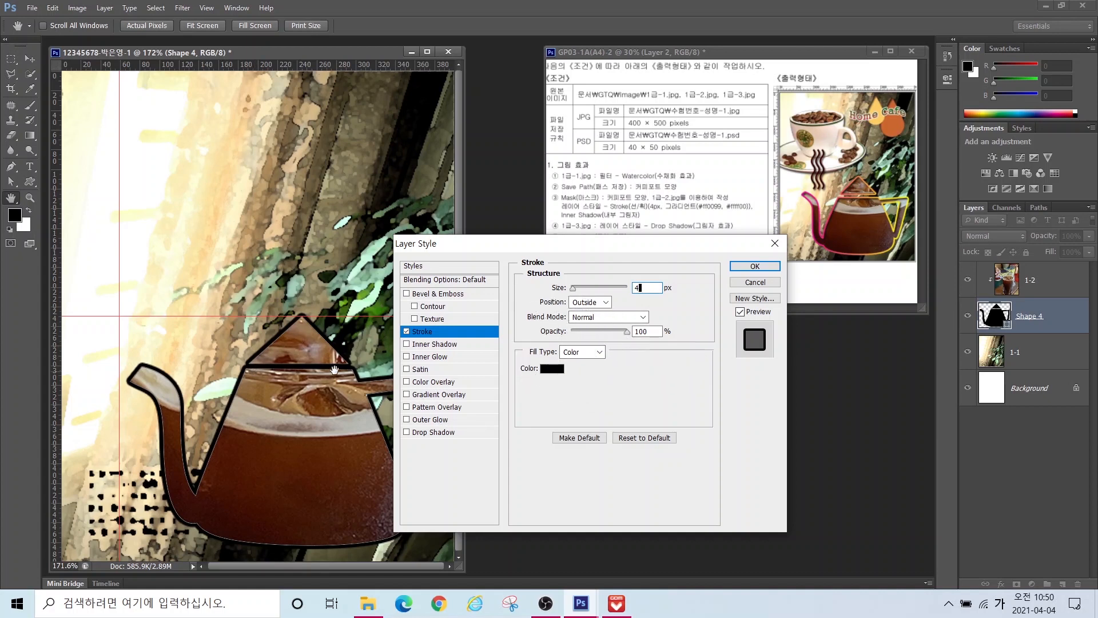
{"action": "left_click", "coordinate": [576, 353]}
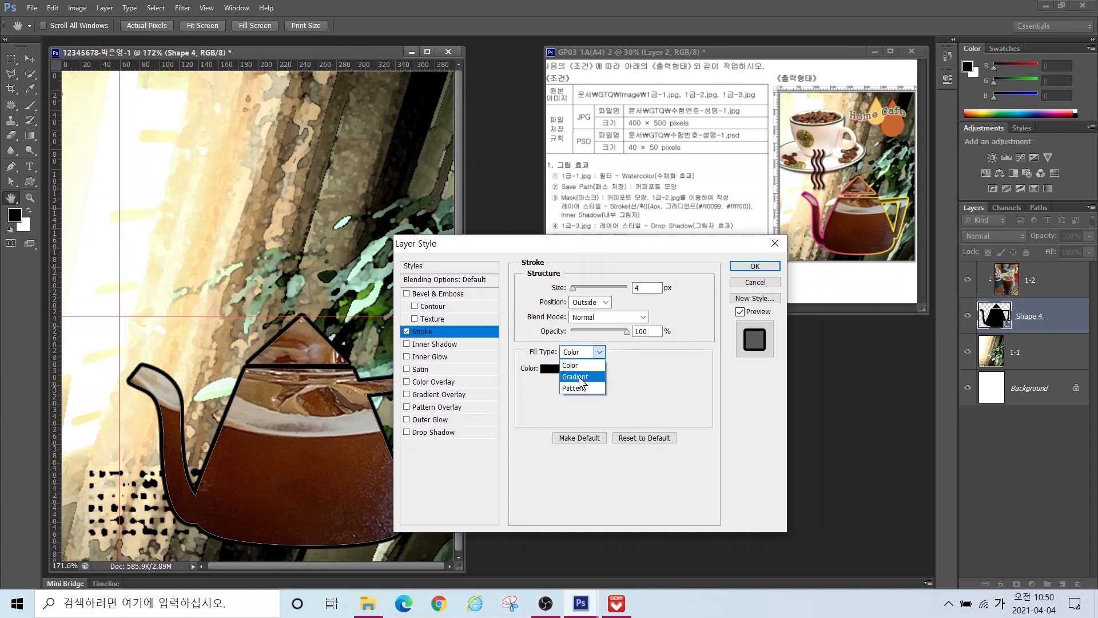
{"action": "left_click", "coordinate": [576, 377]}
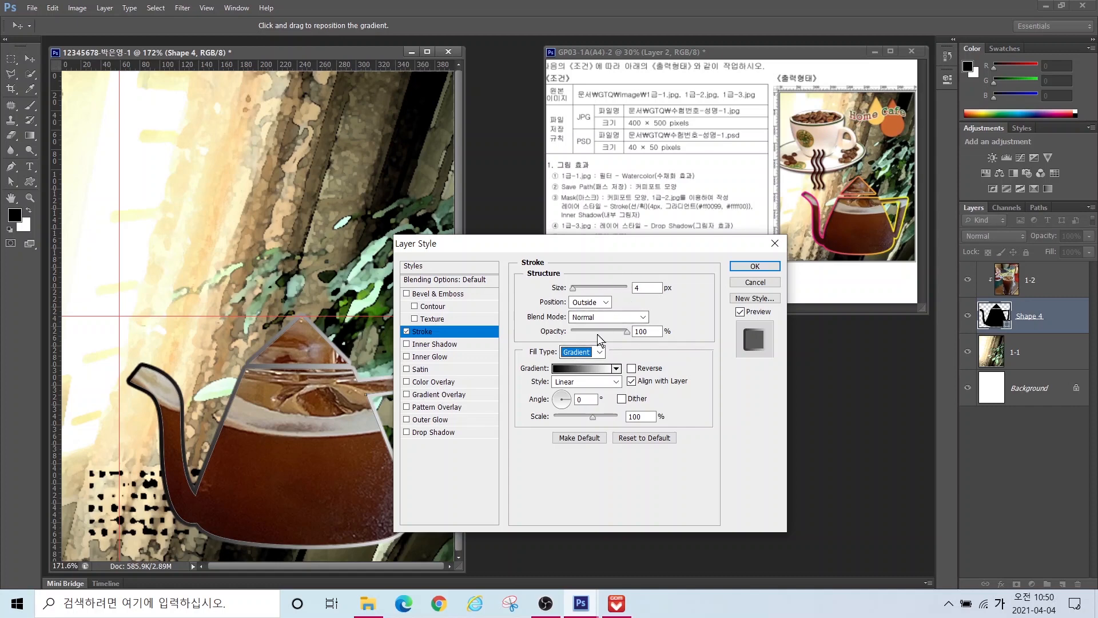
Step: Open the stroke gradient in the Gradient Editor and select its left colour stop
{"action": "left_click", "coordinate": [582, 369]}
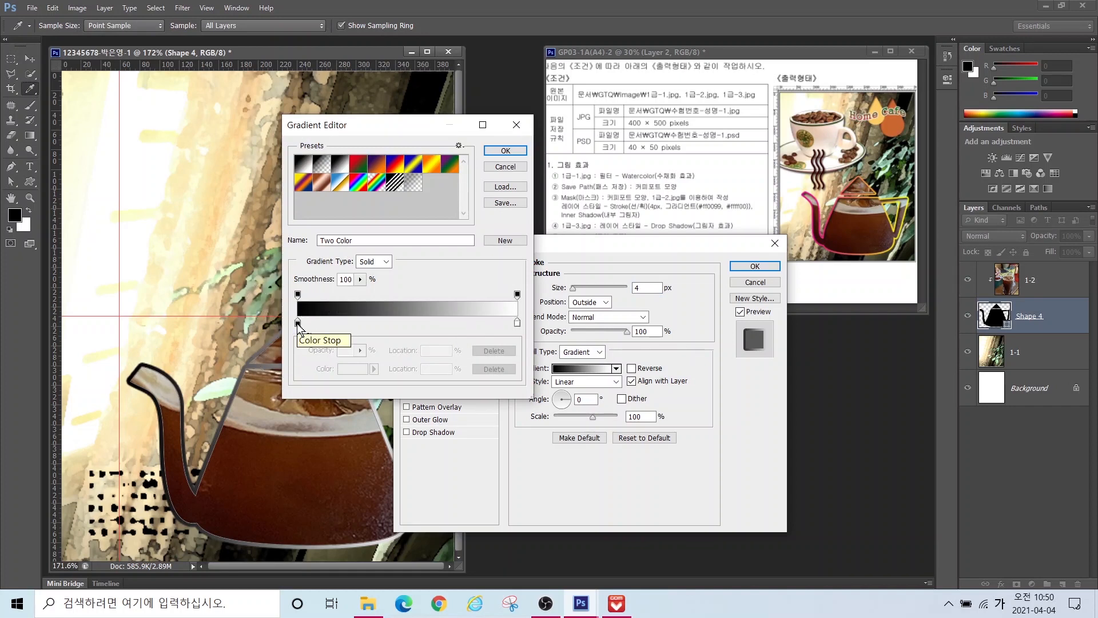
{"action": "left_click", "coordinate": [298, 324]}
{"action": "key", "text": "alt"}
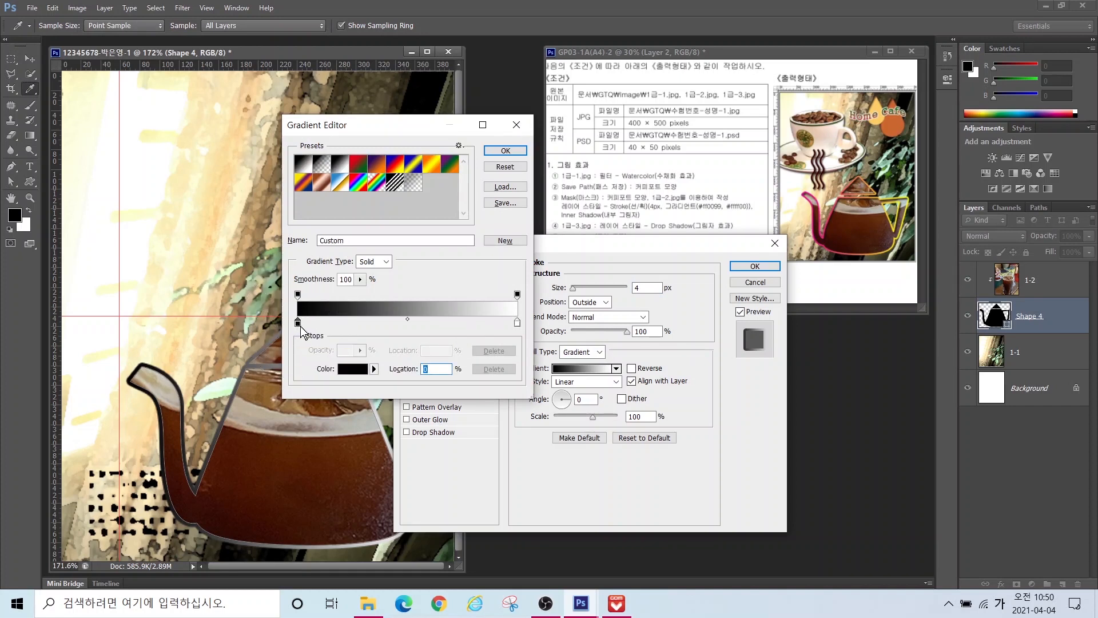
{"action": "mouse_move", "coordinate": [320, 346]}
{"action": "left_mouse_down"}
{"action": "mouse_move", "coordinate": [289, 309]}
{"action": "mouse_move", "coordinate": [322, 338]}
{"action": "left_mouse_up"}
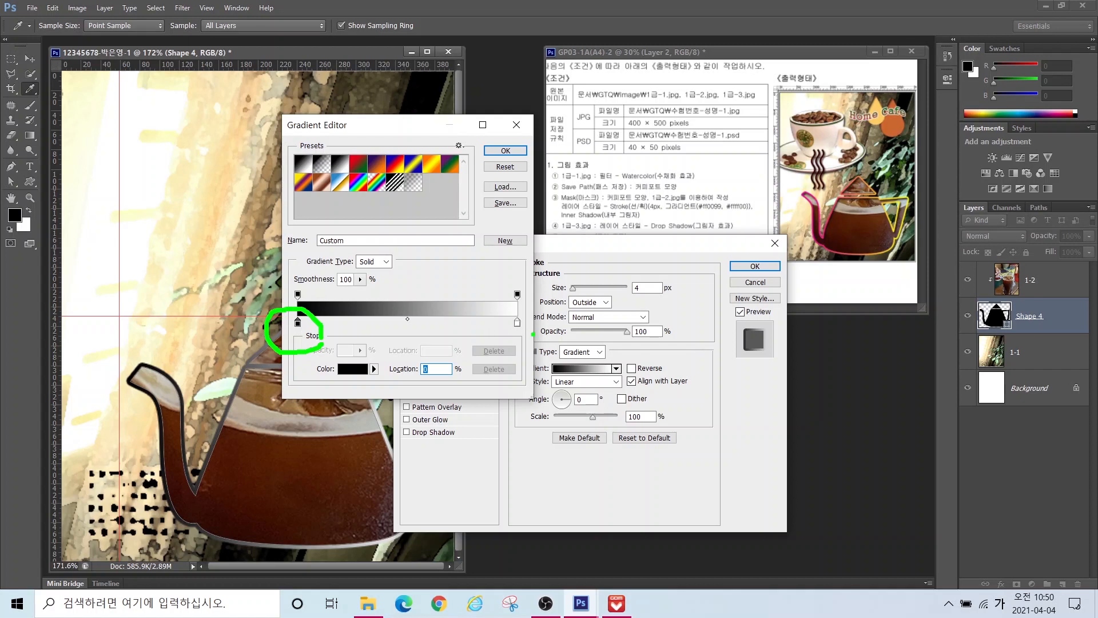
{"action": "mouse_move", "coordinate": [533, 334]}
{"action": "left_mouse_down"}
{"action": "mouse_move", "coordinate": [528, 312]}
{"action": "mouse_move", "coordinate": [534, 345]}
{"action": "left_mouse_up"}
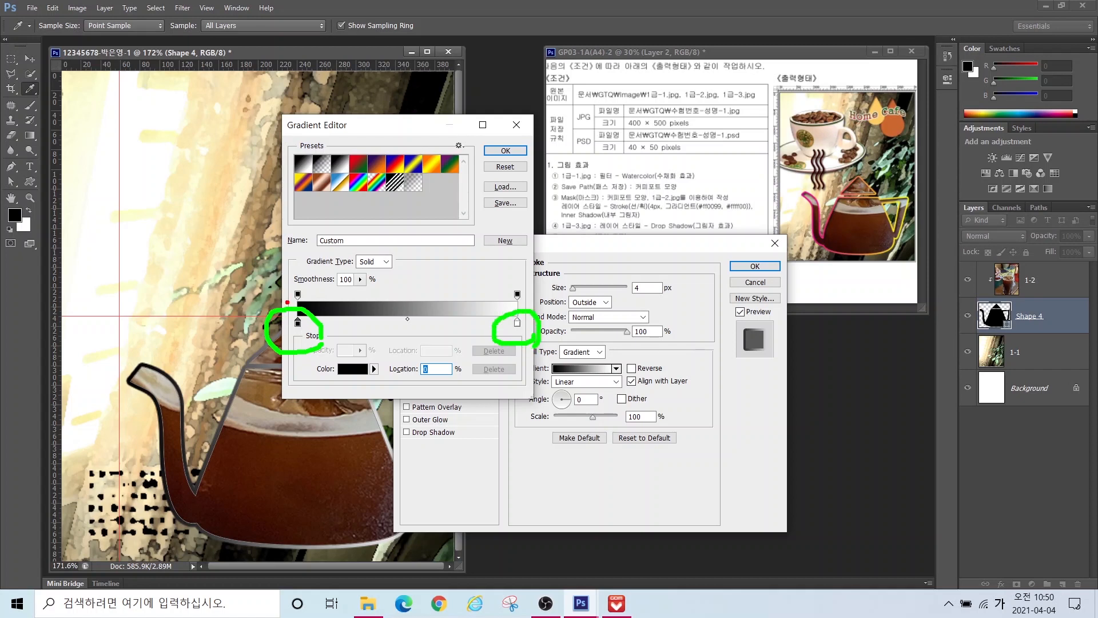
{"action": "mouse_move", "coordinate": [287, 302]}
{"action": "left_mouse_down"}
{"action": "mouse_move", "coordinate": [316, 306]}
{"action": "mouse_move", "coordinate": [275, 292]}
{"action": "mouse_move", "coordinate": [312, 269]}
{"action": "mouse_move", "coordinate": [318, 306]}
{"action": "left_mouse_up"}
{"action": "mouse_move", "coordinate": [539, 308]}
{"action": "left_mouse_down"}
{"action": "mouse_move", "coordinate": [512, 310]}
{"action": "mouse_move", "coordinate": [522, 275]}
{"action": "mouse_move", "coordinate": [529, 290]}
{"action": "mouse_move", "coordinate": [536, 269]}
{"action": "mouse_move", "coordinate": [506, 306]}
{"action": "left_mouse_up"}
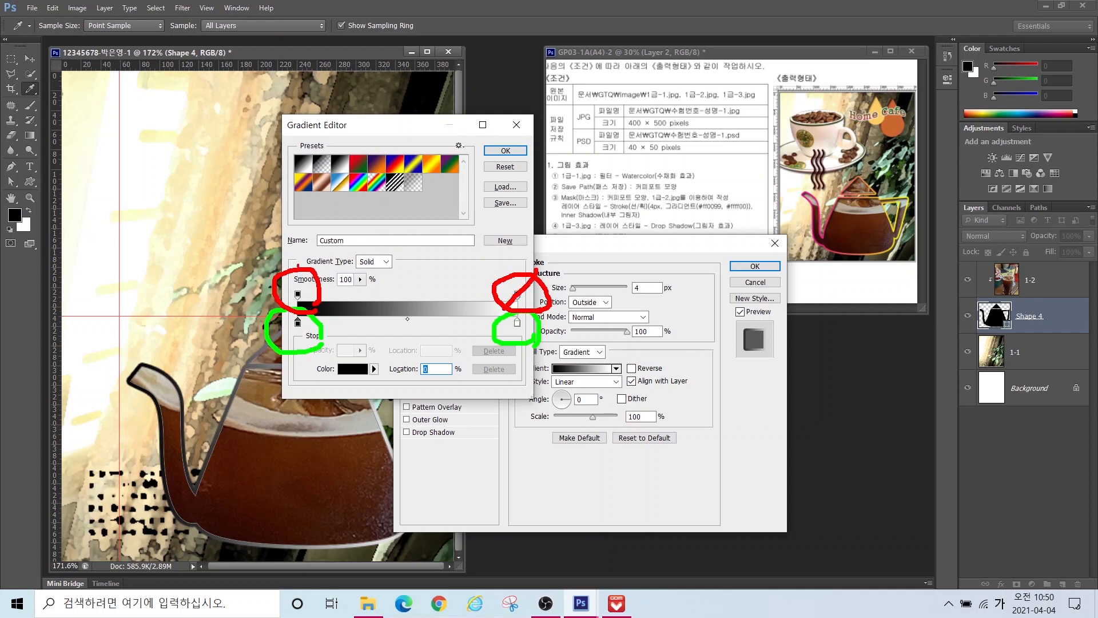
{"action": "left_click_drag", "start_coordinate": [314, 278], "coordinate": [288, 303]}
{"action": "key", "text": "Escape"}
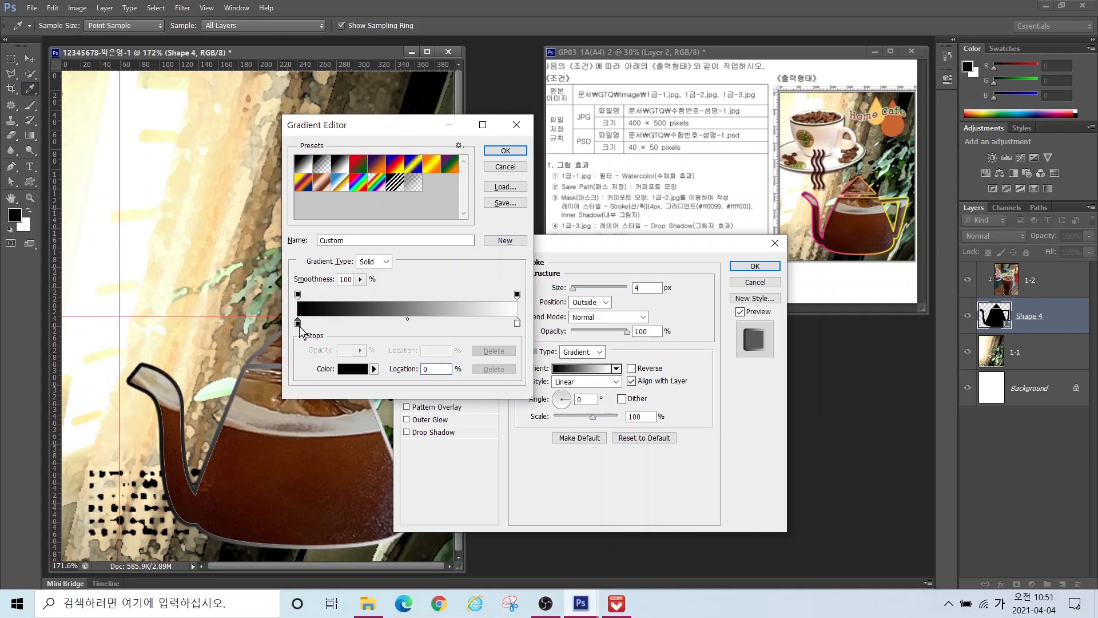
Step: Set the gradient stops to magenta ff0099 and yellow ffff00, and accept the gradient
{"action": "double_click", "coordinate": [297, 323]}
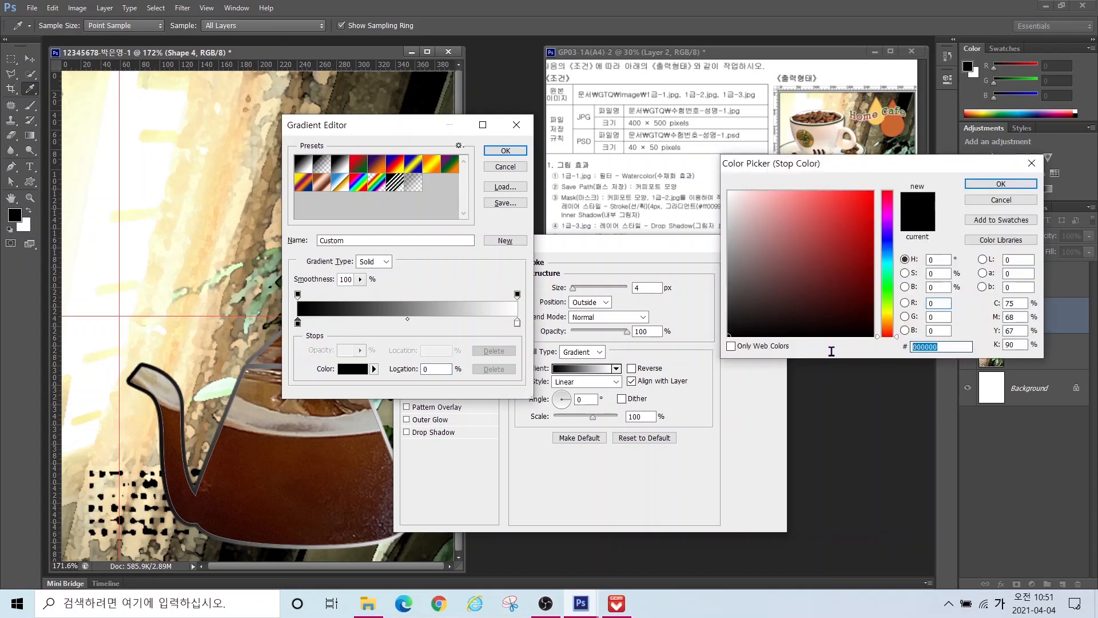
{"action": "type", "text": "ff0099"}
{"action": "key", "text": "Return"}
{"action": "double_click", "coordinate": [517, 324]}
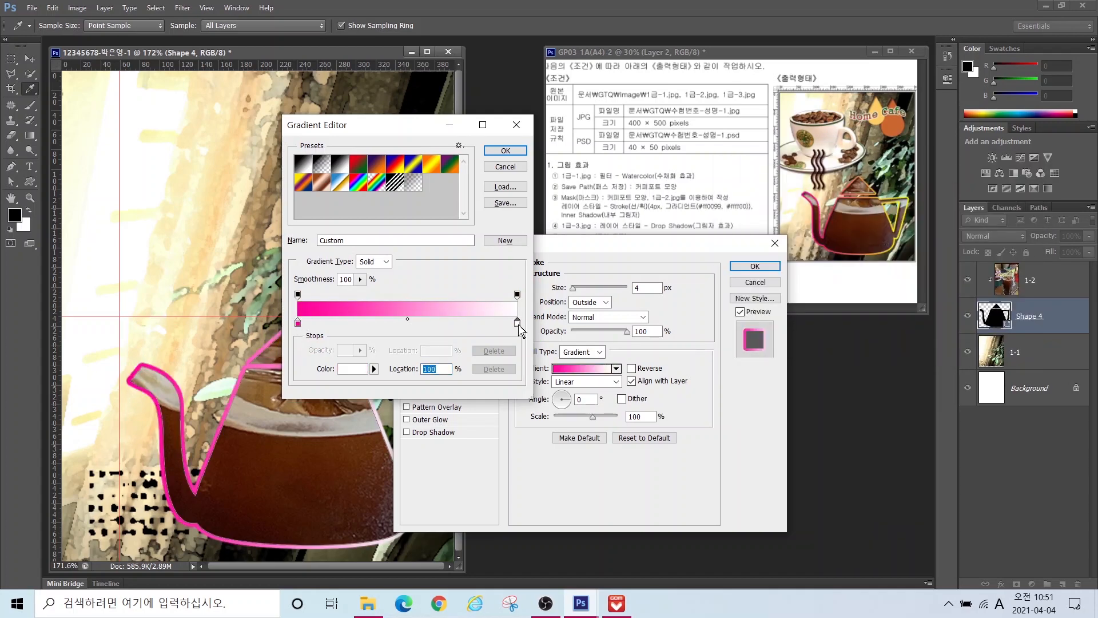
{"action": "type", "text": "ffff00"}
{"action": "key", "text": "Return"}
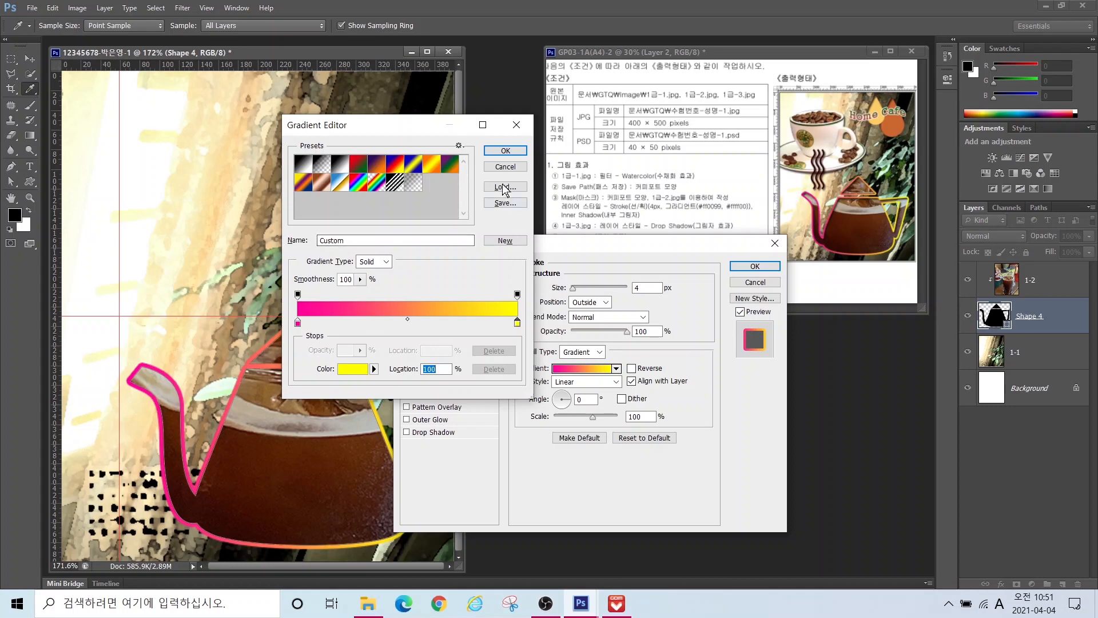
{"action": "left_click", "coordinate": [505, 150]}
Step: Review the 4 px outside magenta-to-yellow gradient stroke settings in the Layer Style dialog
{"action": "key", "text": "alt"}
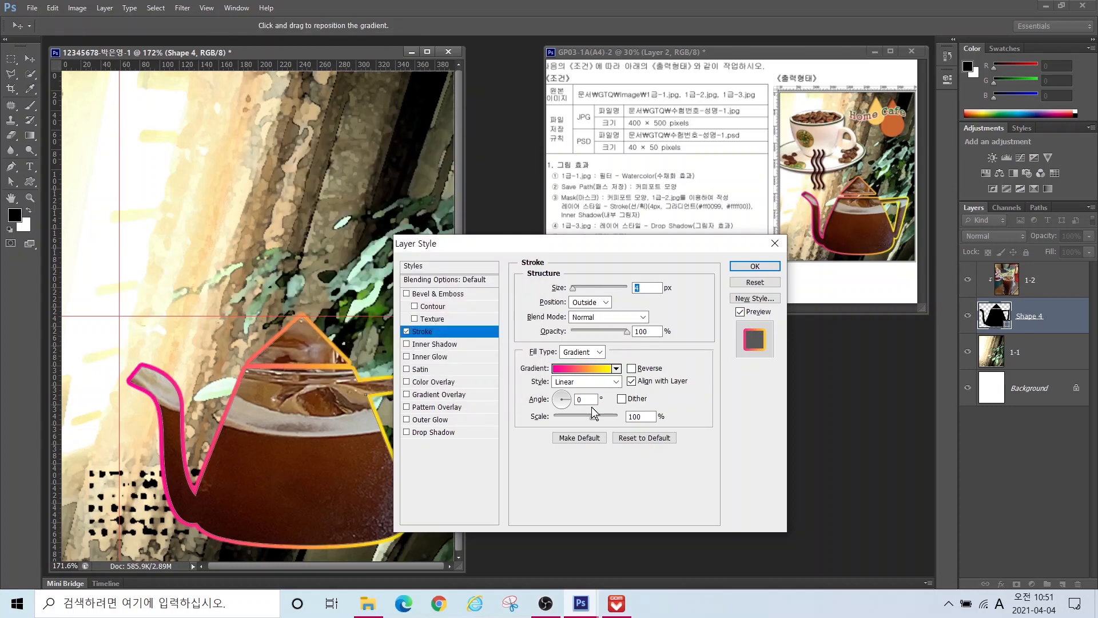
{"action": "mouse_move", "coordinate": [234, 465]}
{"action": "left_mouse_down"}
{"action": "mouse_move", "coordinate": [86, 397]}
{"action": "mouse_move", "coordinate": [223, 394]}
{"action": "mouse_move", "coordinate": [198, 461]}
{"action": "left_mouse_up"}
{"action": "mouse_move", "coordinate": [399, 426]}
{"action": "left_mouse_down"}
{"action": "mouse_move", "coordinate": [335, 346]}
{"action": "mouse_move", "coordinate": [409, 402]}
{"action": "mouse_move", "coordinate": [391, 446]}
{"action": "left_mouse_up"}
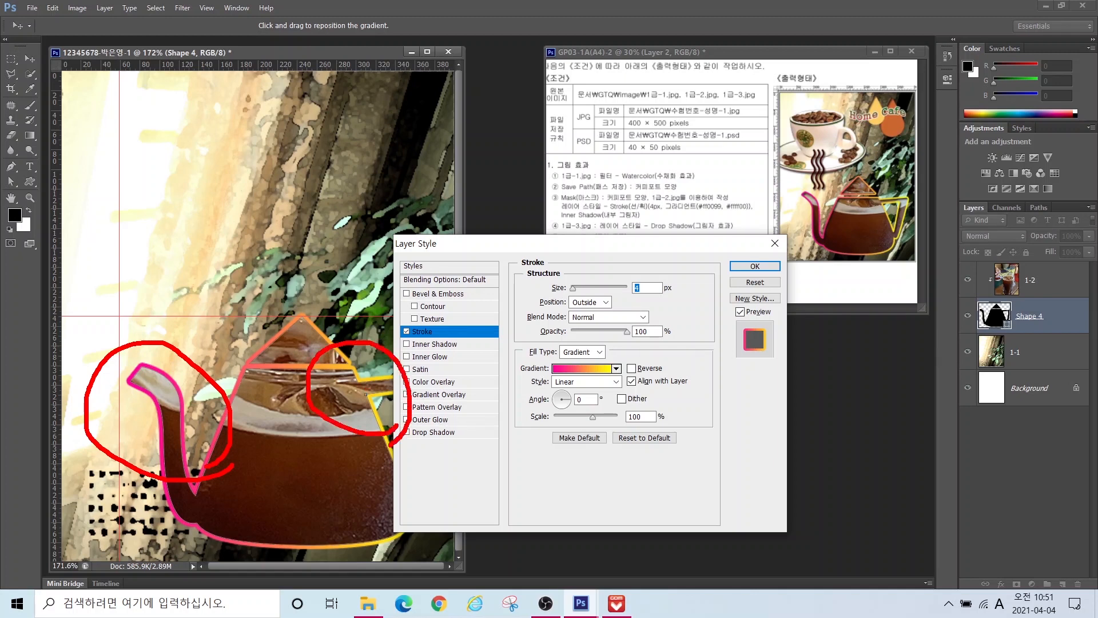
{"action": "mouse_move", "coordinate": [852, 248]}
{"action": "left_mouse_down"}
{"action": "mouse_move", "coordinate": [782, 226]}
{"action": "mouse_move", "coordinate": [832, 245]}
{"action": "left_mouse_up"}
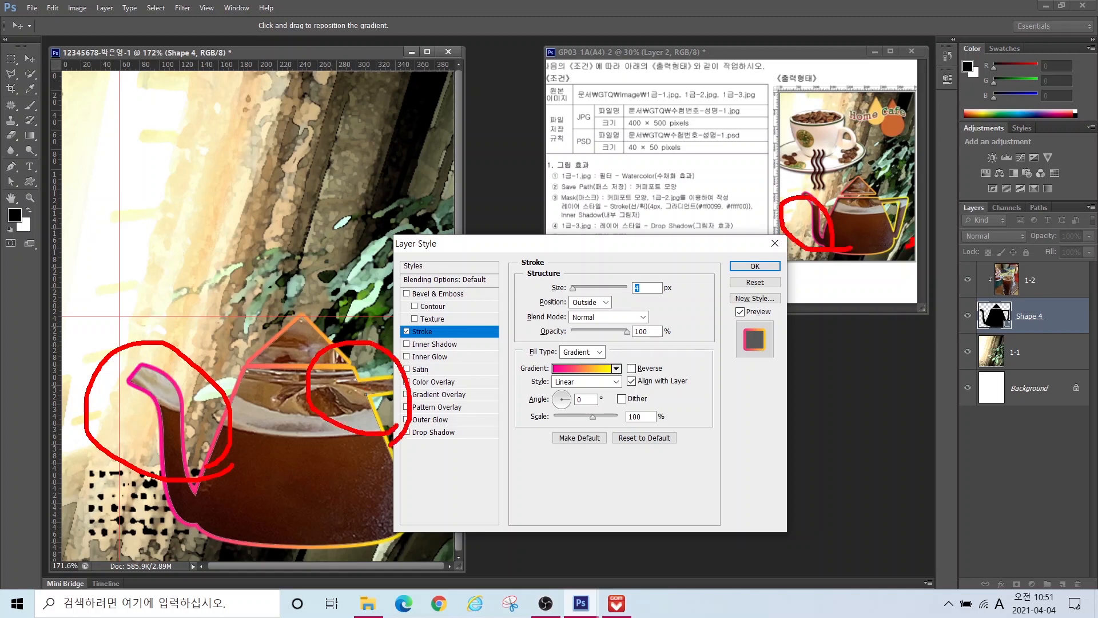
{"action": "mouse_move", "coordinate": [908, 245]}
{"action": "left_mouse_down"}
{"action": "mouse_move", "coordinate": [876, 200]}
{"action": "mouse_move", "coordinate": [933, 225]}
{"action": "left_mouse_up"}
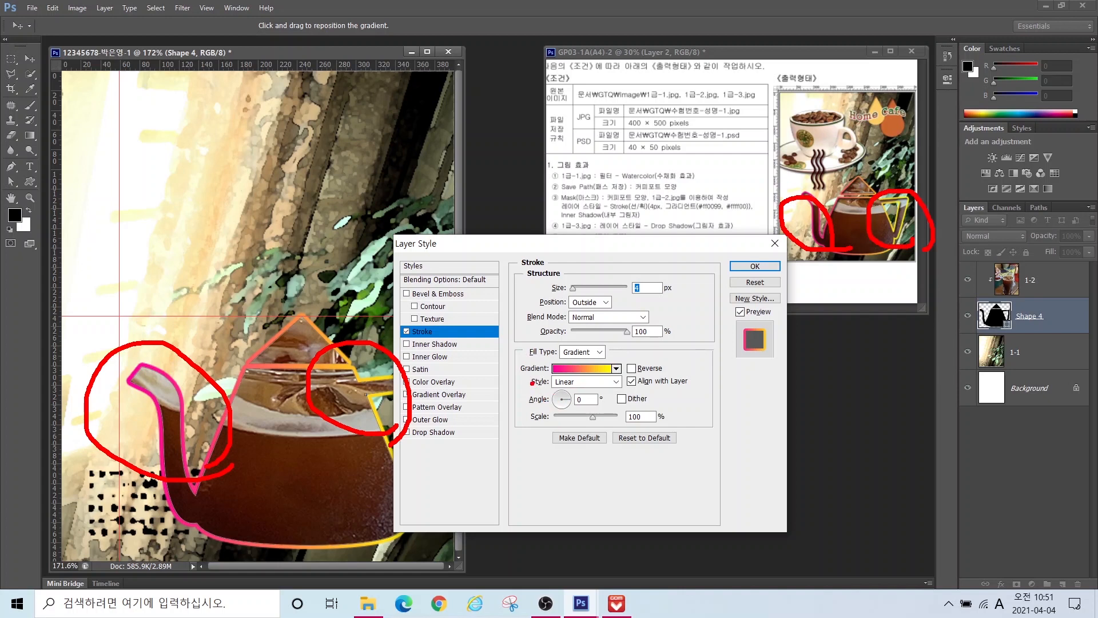
{"action": "left_click_drag", "start_coordinate": [532, 383], "coordinate": [625, 419]}
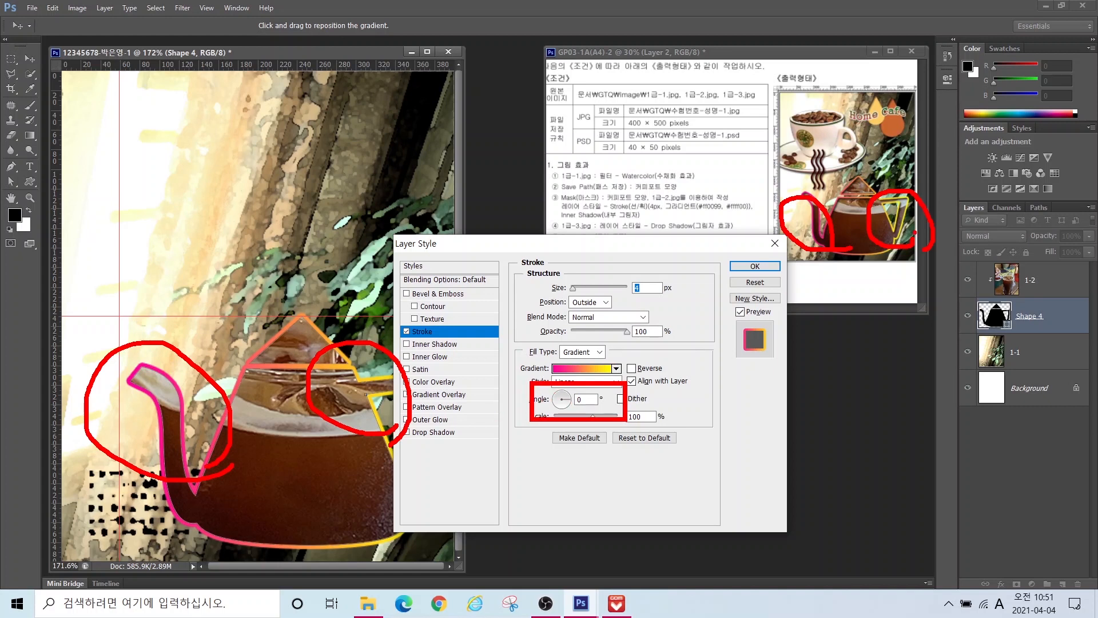
{"action": "key", "text": "Escape"}
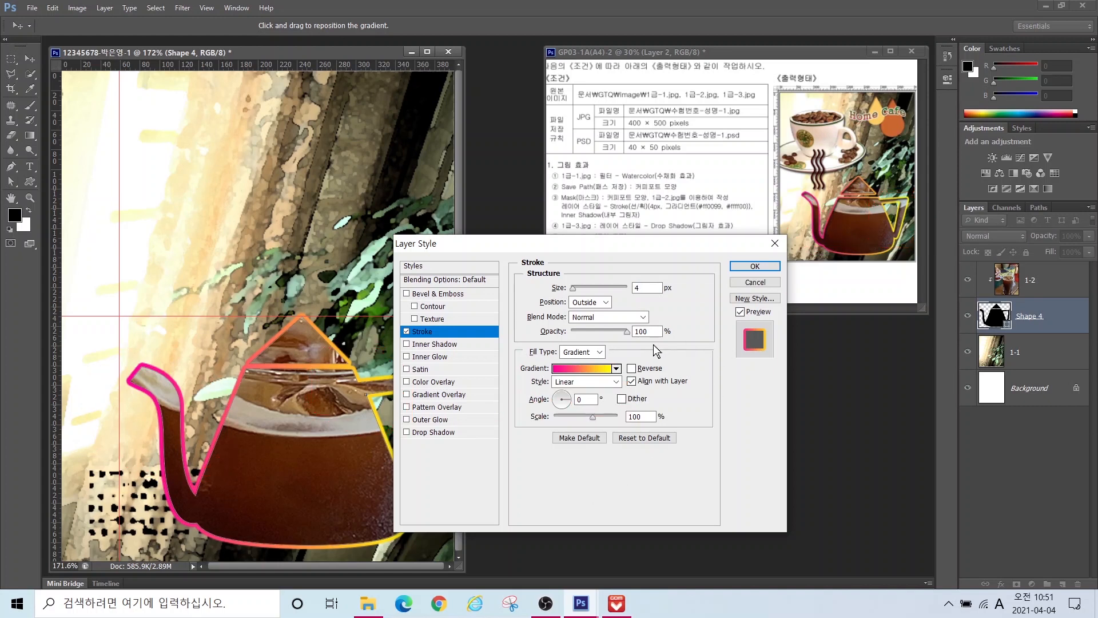
Step: Enable Inner Shadow (Multiply, 75%, 120°, 5 px) on Shape 4 and apply both effects
{"action": "left_click", "coordinate": [428, 345]}
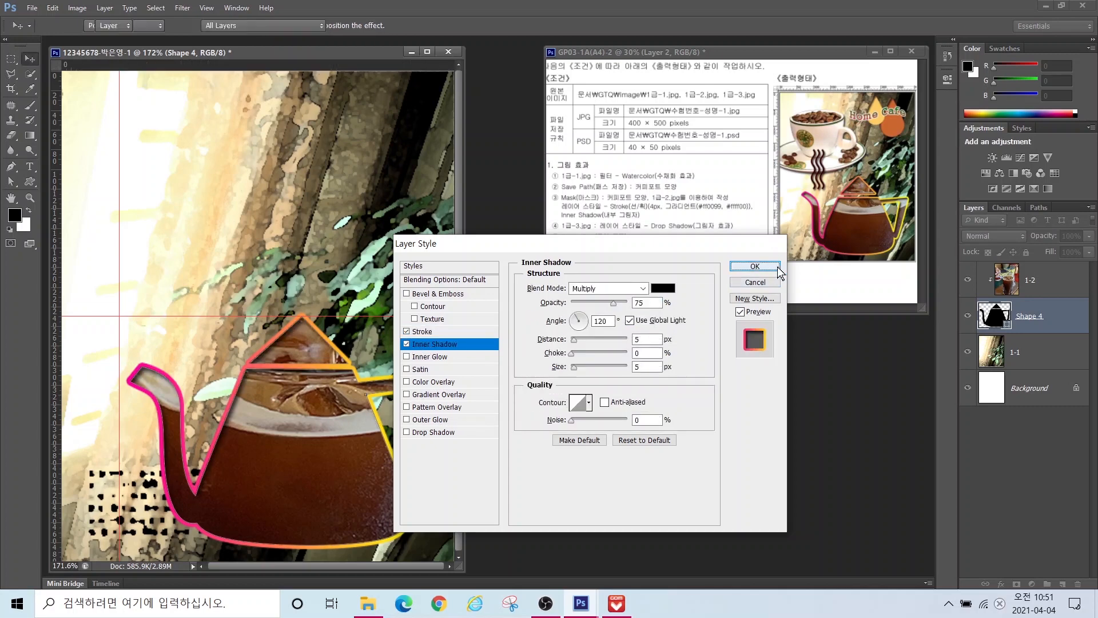
{"action": "key", "text": "Return"}
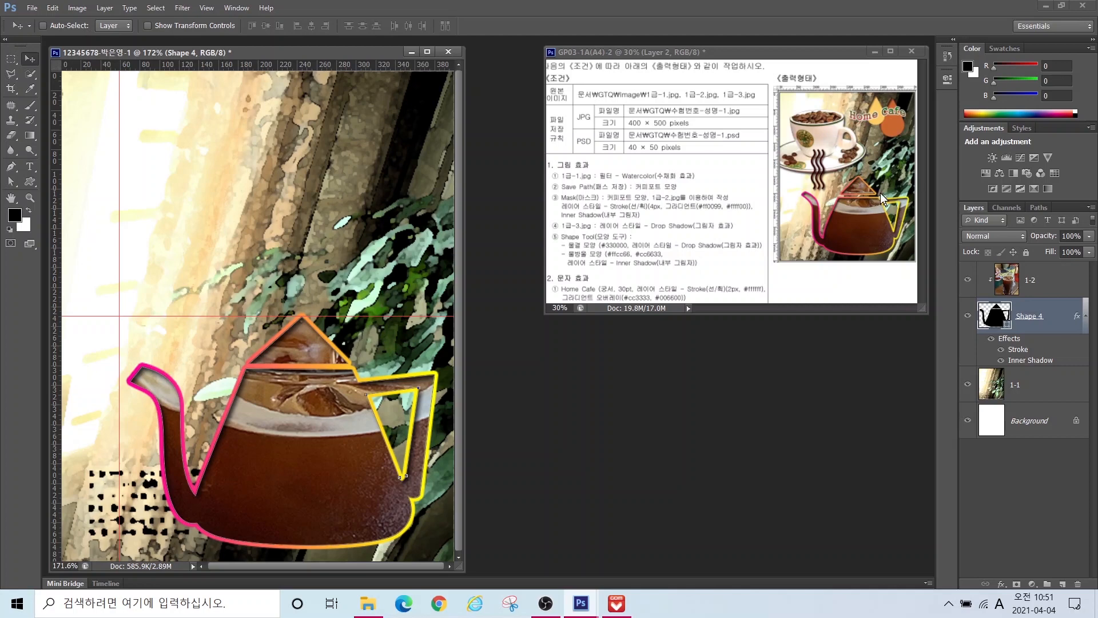
Step: Open 1급-3.jpg and place its window beside the composite document
{"action": "key", "text": "ctrl+o"}
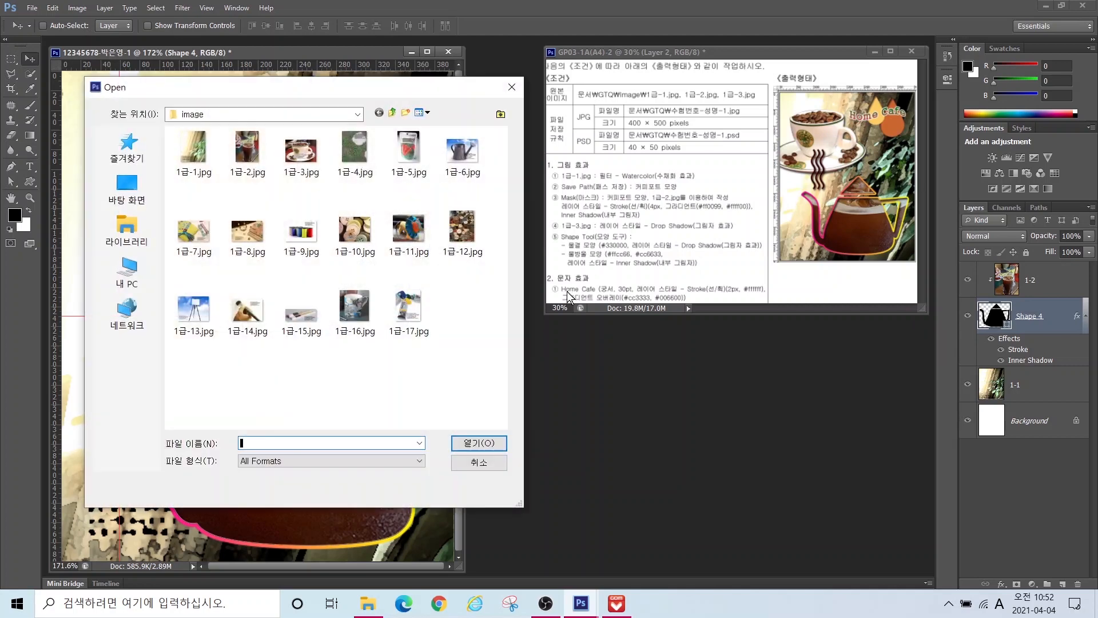
{"action": "left_click", "coordinate": [301, 150]}
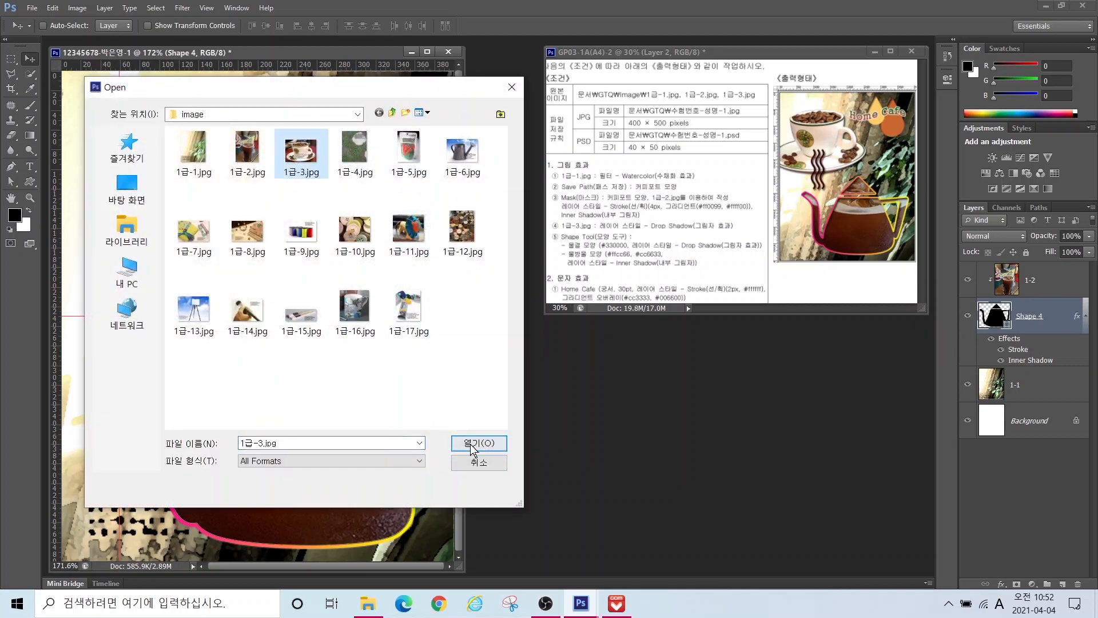
{"action": "left_click", "coordinate": [478, 443]}
{"action": "left_click_drag", "start_coordinate": [221, 67], "coordinate": [564, 272]}
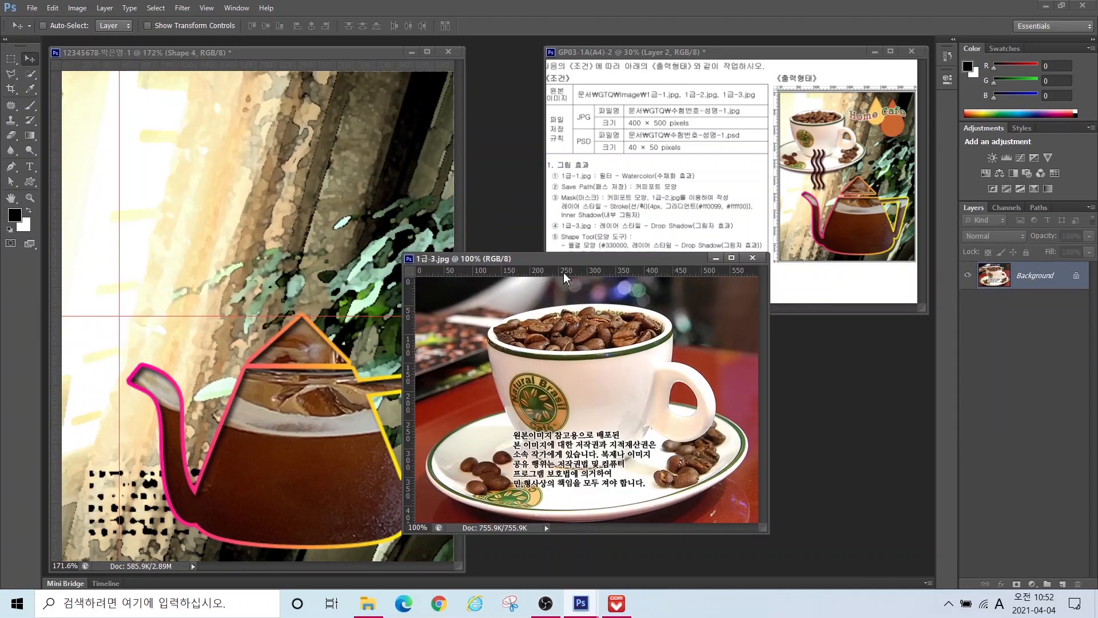
Step: Select the coffee cup and saucer with the Quick Selection Tool at brush size 100
{"action": "left_click", "coordinate": [30, 74]}
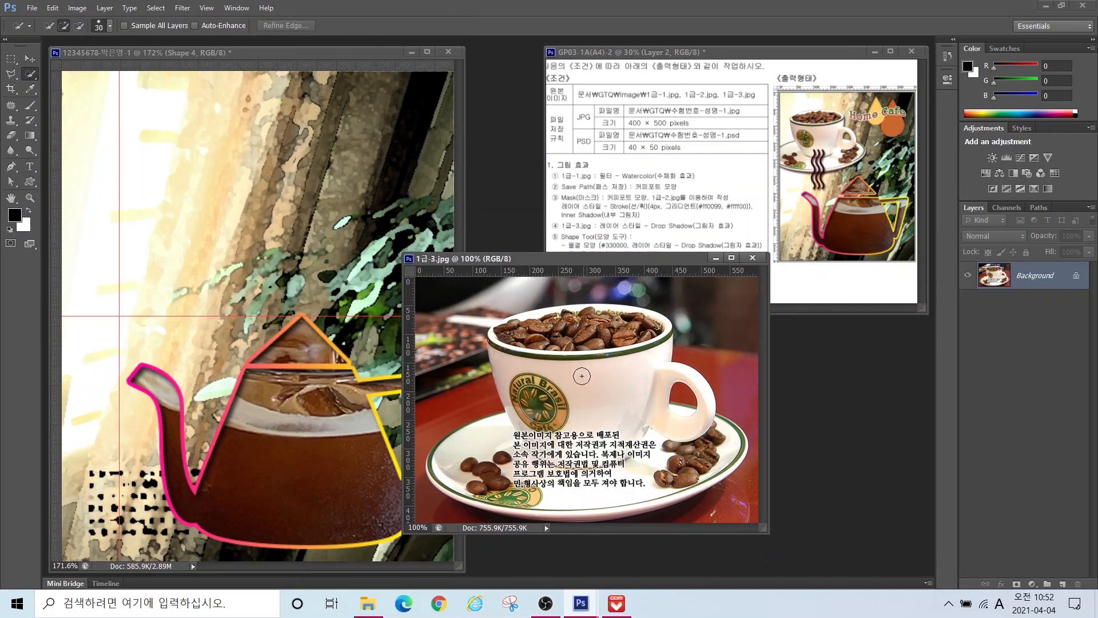
{"action": "mouse_move", "coordinate": [582, 376]}
{"action": "left_mouse_down"}
{"action": "mouse_move", "coordinate": [551, 352]}
{"action": "mouse_move", "coordinate": [589, 369]}
{"action": "mouse_move", "coordinate": [626, 346]}
{"action": "mouse_move", "coordinate": [602, 348]}
{"action": "mouse_move", "coordinate": [616, 401]}
{"action": "mouse_move", "coordinate": [600, 428]}
{"action": "mouse_move", "coordinate": [610, 416]}
{"action": "mouse_move", "coordinate": [594, 396]}
{"action": "mouse_move", "coordinate": [558, 413]}
{"action": "mouse_move", "coordinate": [542, 372]}
{"action": "mouse_move", "coordinate": [527, 431]}
{"action": "mouse_move", "coordinate": [531, 412]}
{"action": "mouse_move", "coordinate": [526, 433]}
{"action": "mouse_move", "coordinate": [495, 443]}
{"action": "mouse_move", "coordinate": [501, 462]}
{"action": "mouse_move", "coordinate": [662, 464]}
{"action": "mouse_move", "coordinate": [664, 452]}
{"action": "mouse_move", "coordinate": [711, 452]}
{"action": "mouse_move", "coordinate": [671, 458]}
{"action": "mouse_move", "coordinate": [631, 420]}
{"action": "left_mouse_up"}
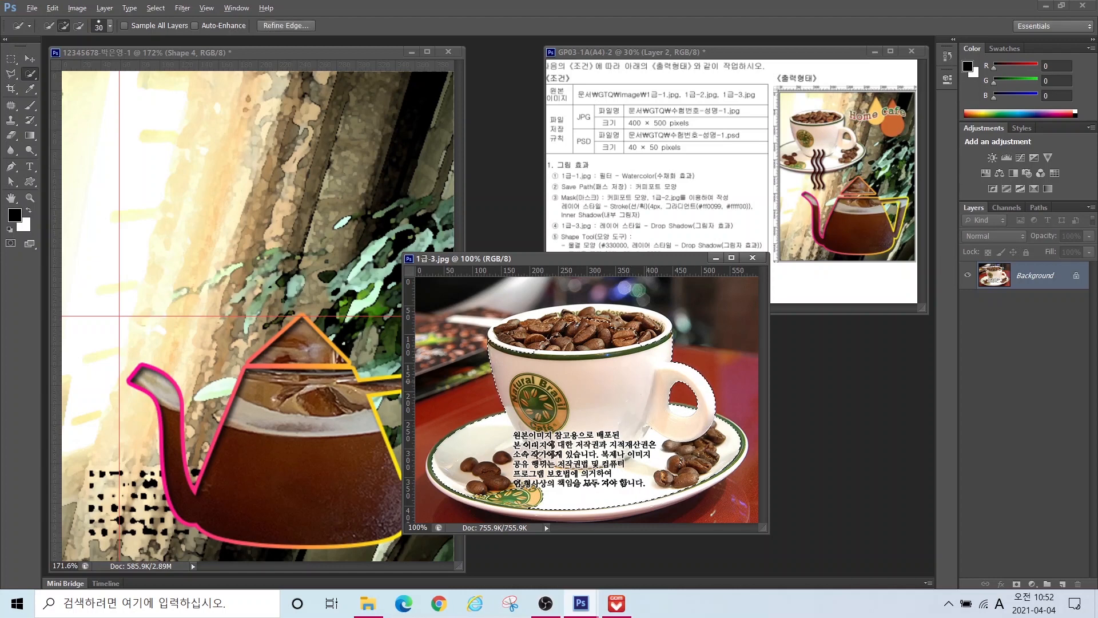
{"action": "mouse_move", "coordinate": [174, 149]}
{"action": "left_mouse_down"}
{"action": "mouse_move", "coordinate": [146, 189]}
{"action": "mouse_move", "coordinate": [170, 213]}
{"action": "left_mouse_up"}
{"action": "mouse_move", "coordinate": [236, 142]}
{"action": "left_mouse_down"}
{"action": "mouse_move", "coordinate": [274, 142]}
{"action": "mouse_move", "coordinate": [274, 213]}
{"action": "mouse_move", "coordinate": [231, 212]}
{"action": "left_mouse_up"}
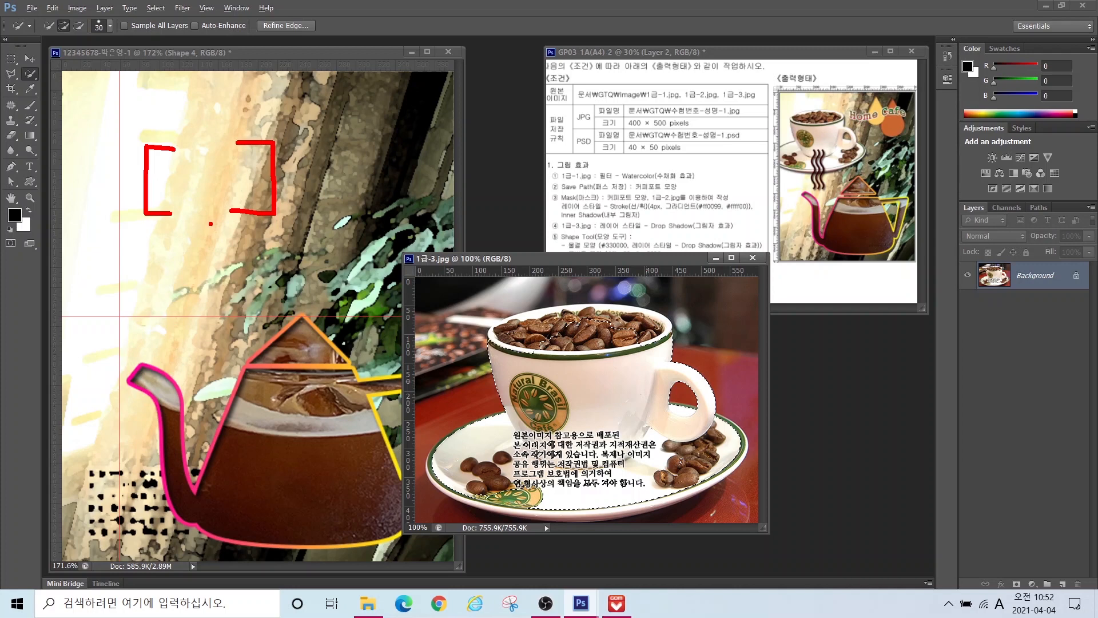
{"action": "key", "text": "Escape"}
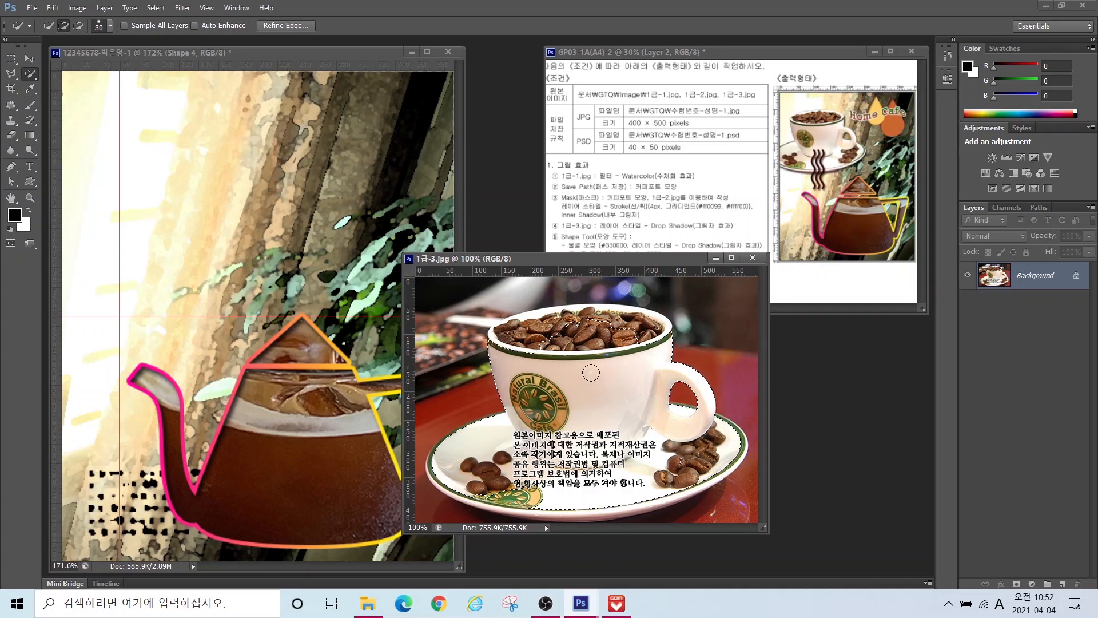
{"action": "key", "text": "bracketright"}
{"action": "key", "text": "bracketright"}
{"action": "key", "text": "bracketright"}
{"action": "key", "text": "bracketright"}
{"action": "key", "text": "bracketright"}
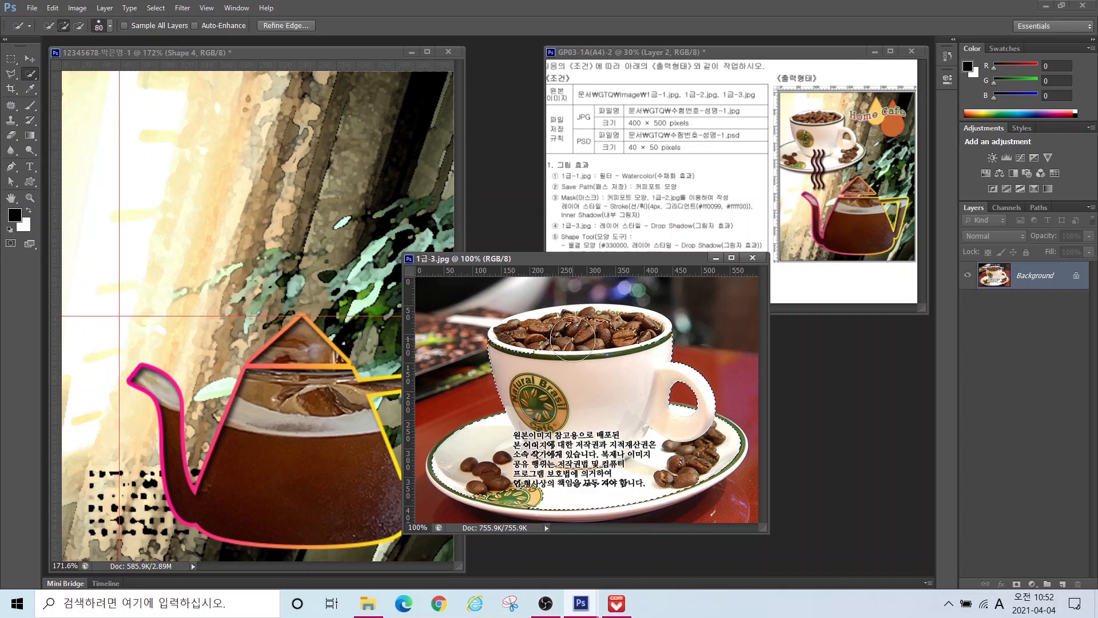
{"action": "key", "text": "bracketright"}
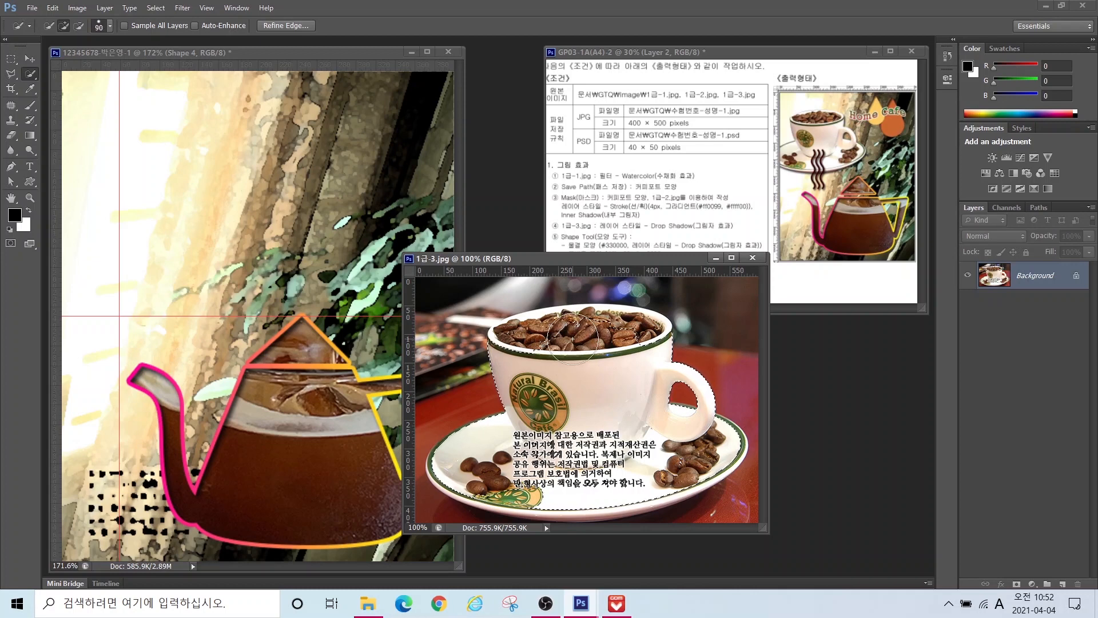
{"action": "key", "text": "bracketright"}
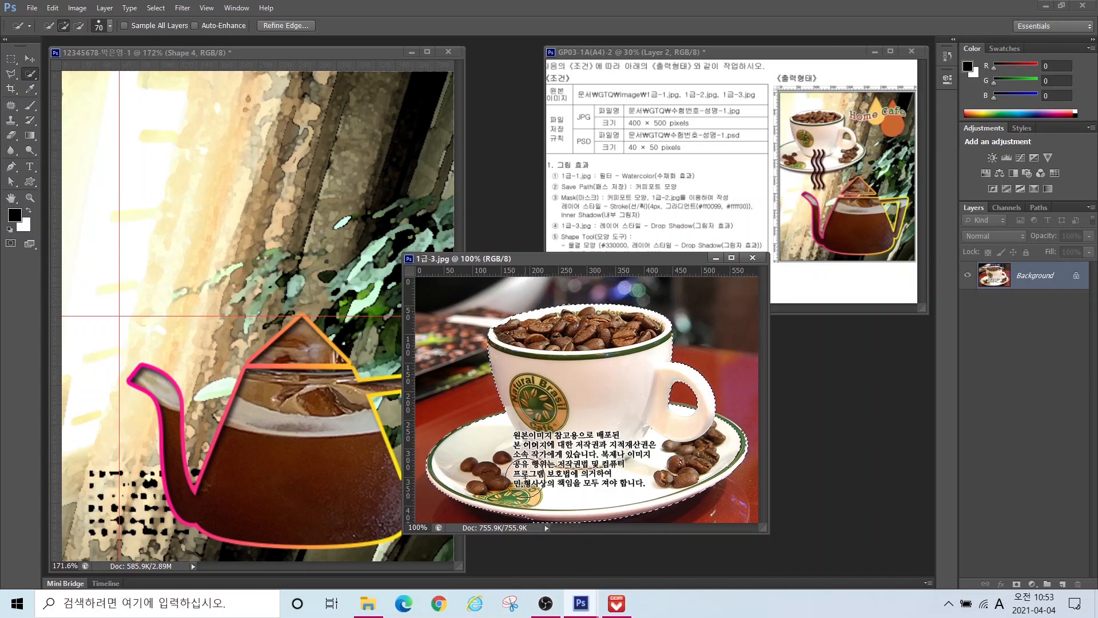
Step: Drag the selected coffee cup into the composite and close 1급-3.jpg
{"action": "key", "text": "v"}
{"action": "left_click_drag", "start_coordinate": [525, 480], "coordinate": [178, 300]}
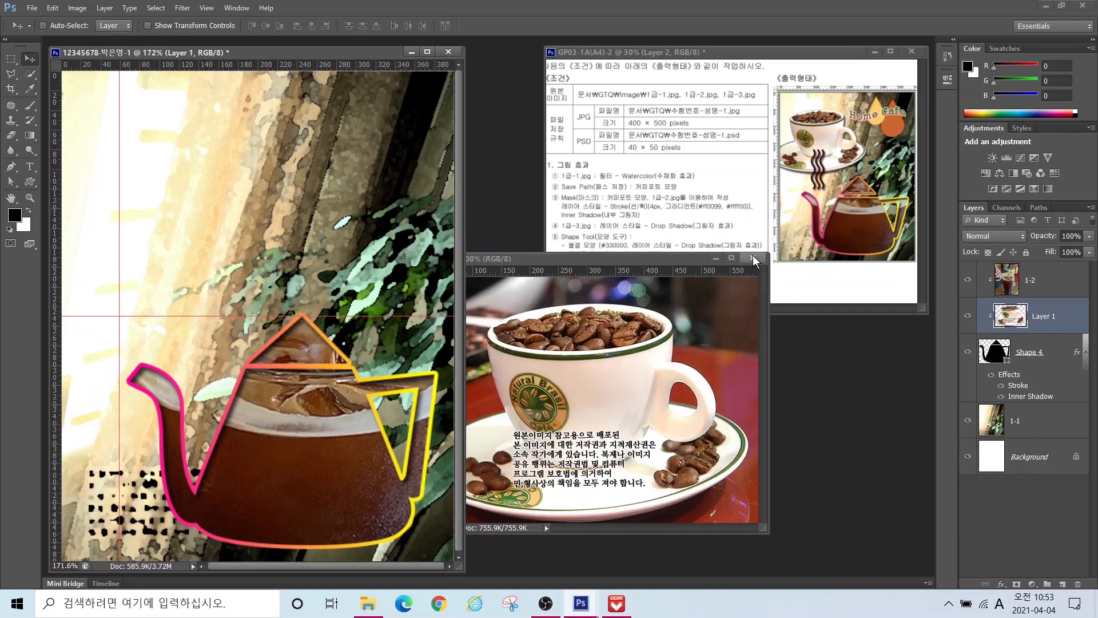
{"action": "left_click", "coordinate": [753, 259]}
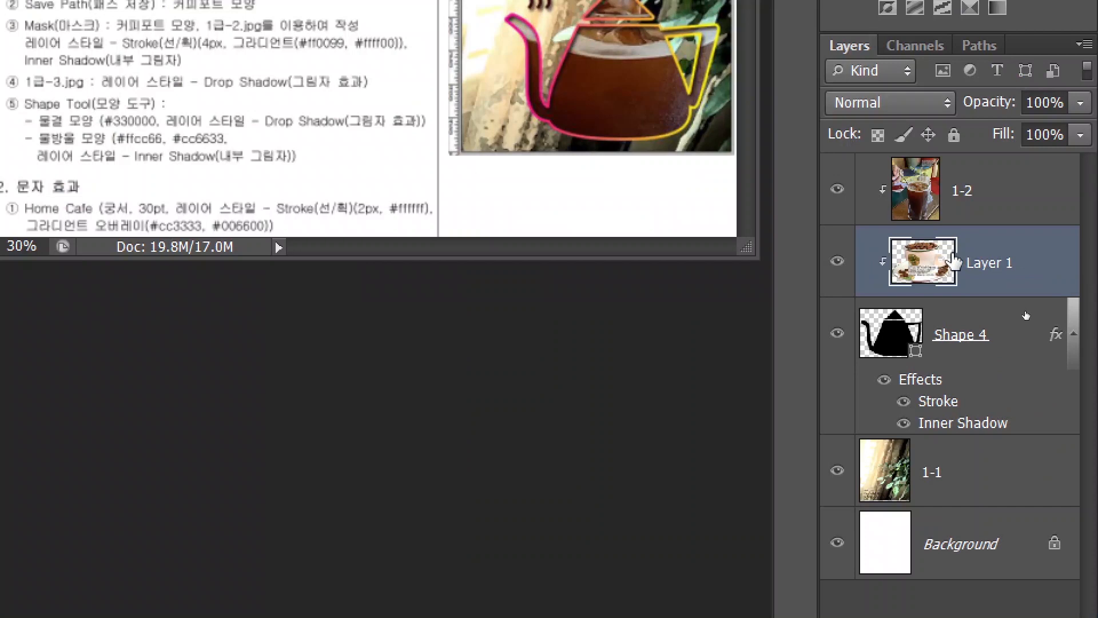
Step: Move Layer 1 above 1-2, release its clipping mask, and nudge the cup on the canvas
{"action": "left_click", "coordinate": [1040, 314]}
{"action": "left_click_drag", "start_coordinate": [984, 263], "coordinate": [980, 160]}
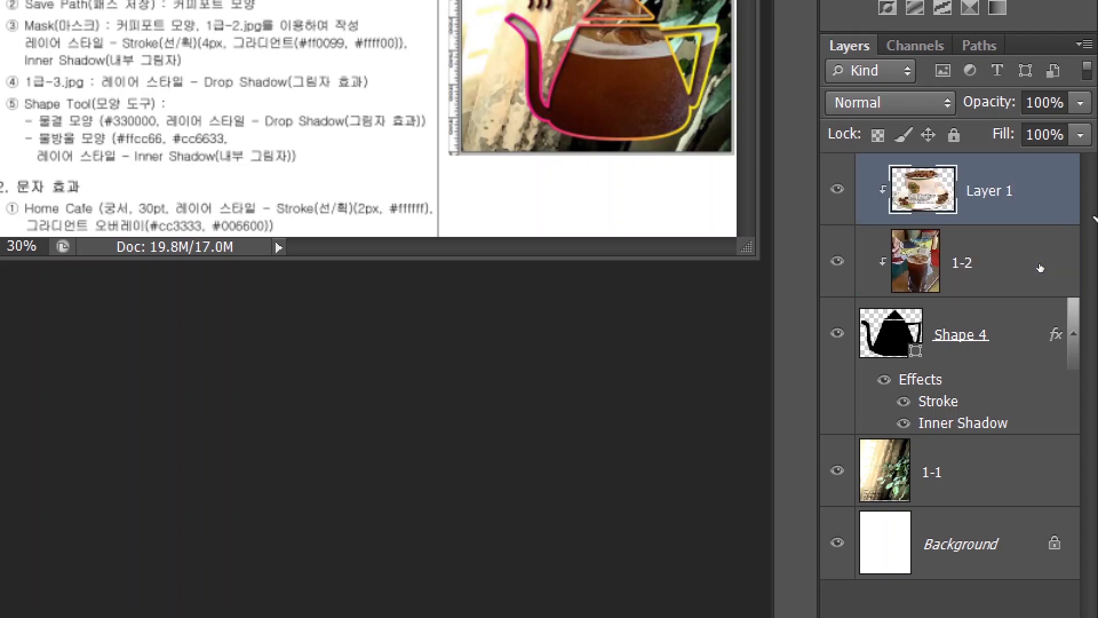
{"action": "right_click", "coordinate": [1031, 194]}
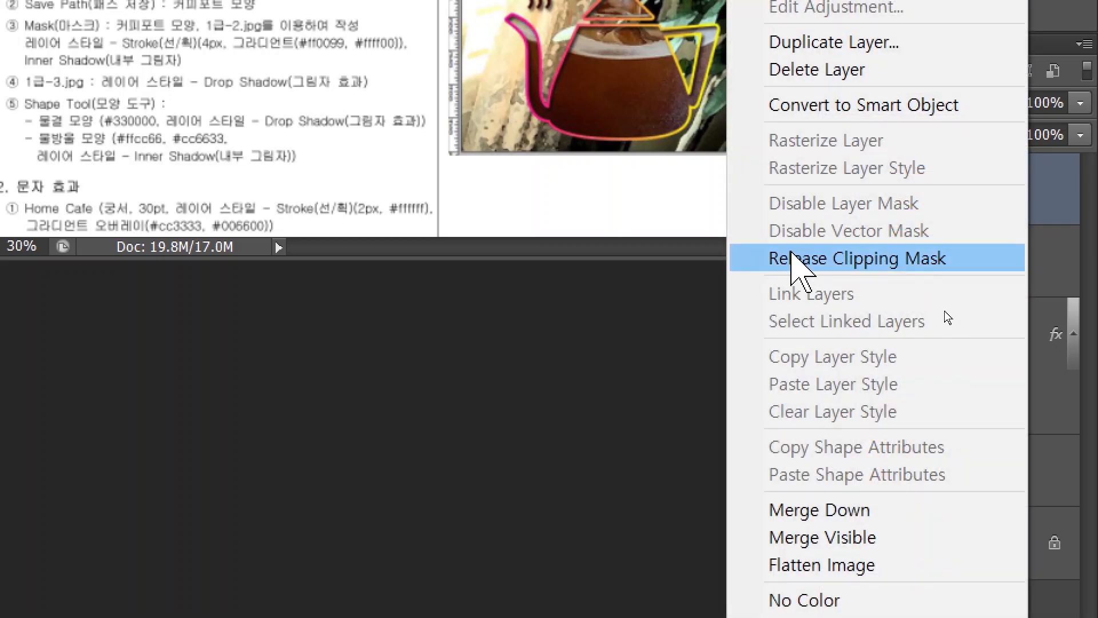
{"action": "left_click", "coordinate": [797, 260]}
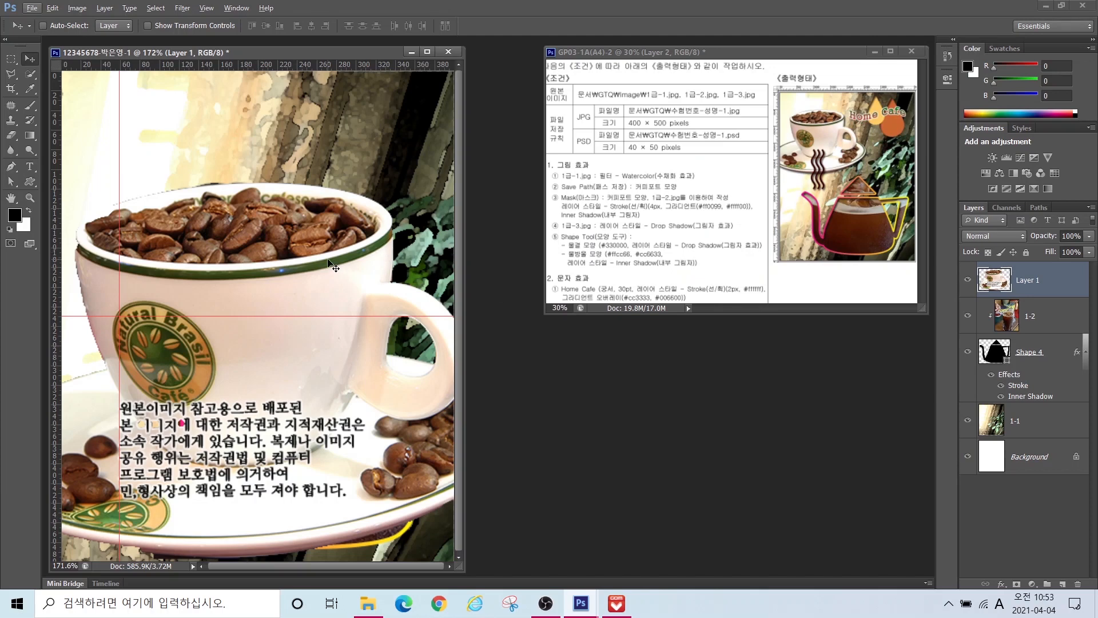
{"action": "left_click_drag", "start_coordinate": [318, 262], "coordinate": [328, 246]}
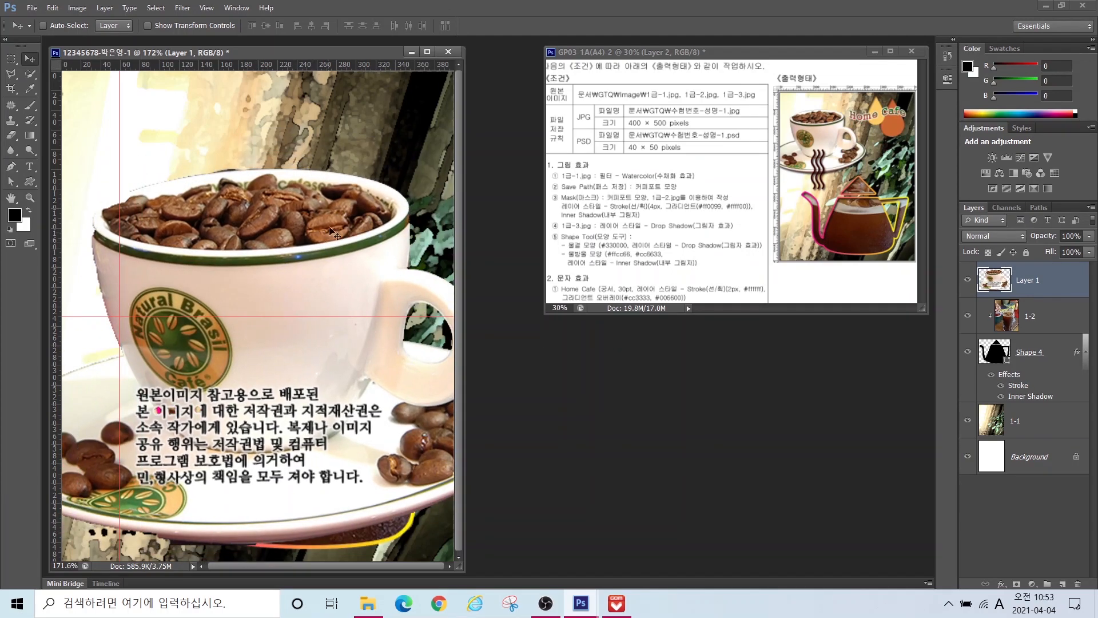
{"action": "left_click", "coordinate": [51, 8]}
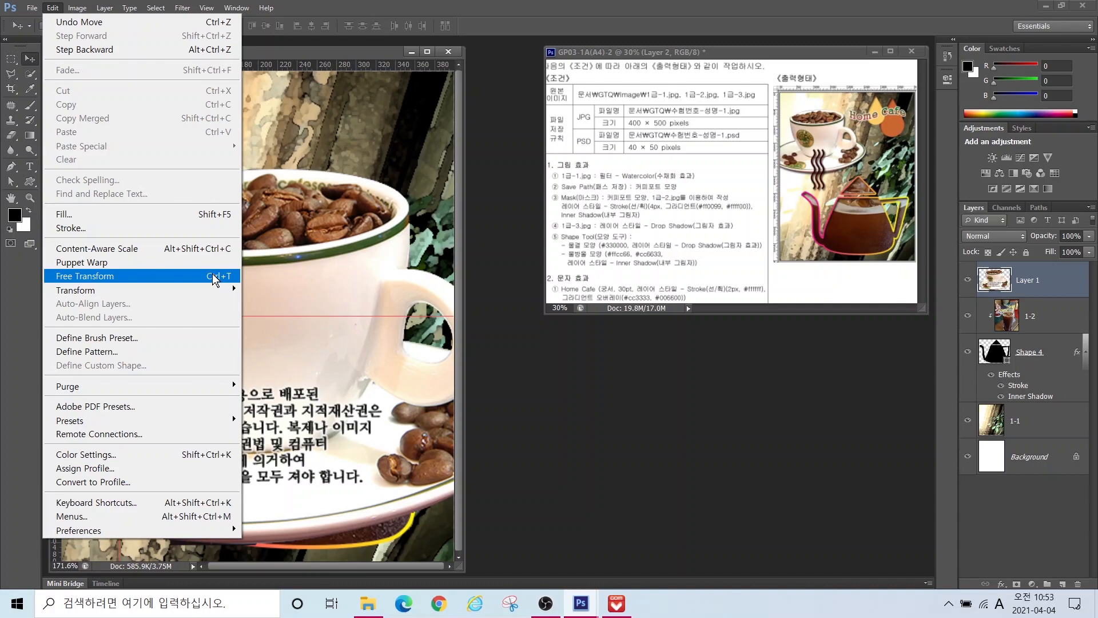
Step: Free Transform the coffee cup to about 48% and place it in the upper-left corner
{"action": "left_click", "coordinate": [214, 279]}
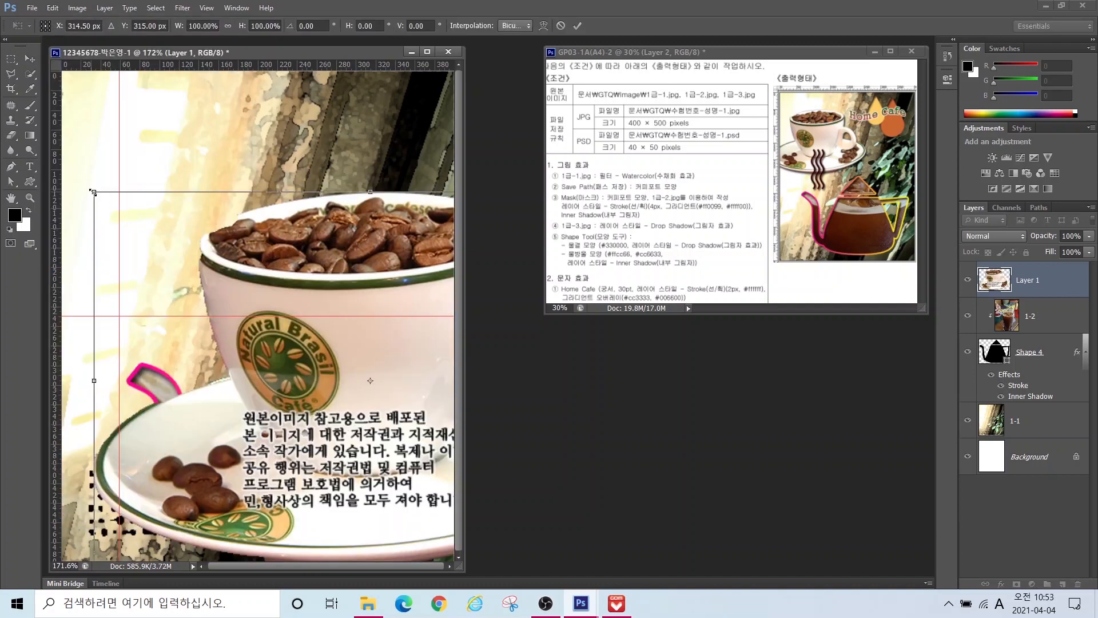
{"action": "left_click_drag", "start_coordinate": [94, 193], "coordinate": [380, 388]}
{"action": "left_click_drag", "start_coordinate": [416, 440], "coordinate": [110, 158]}
{"action": "key", "text": "Return"}
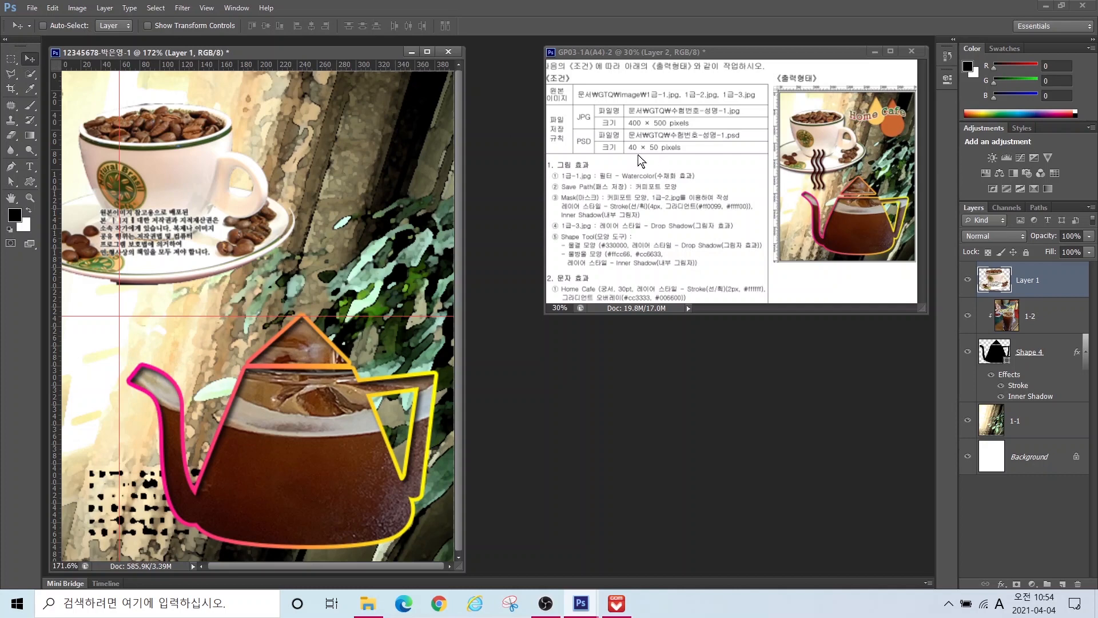
Step: Apply a Drop Shadow effect with default settings to the coffee cup layer (Layer 1)
{"action": "left_click", "coordinate": [1001, 584]}
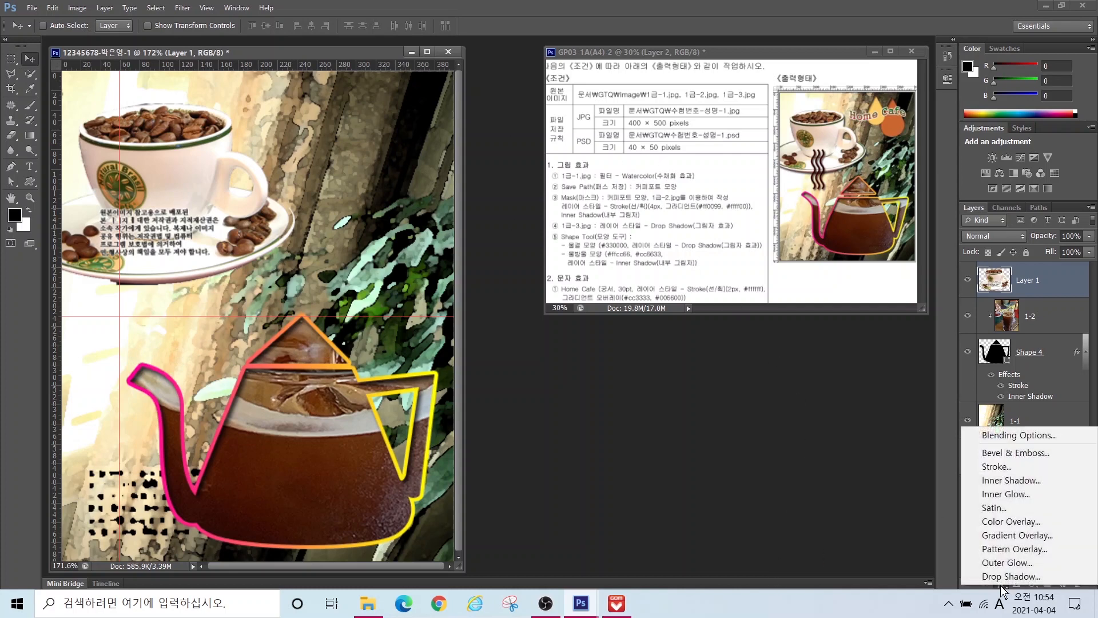
{"action": "left_click", "coordinate": [1010, 576]}
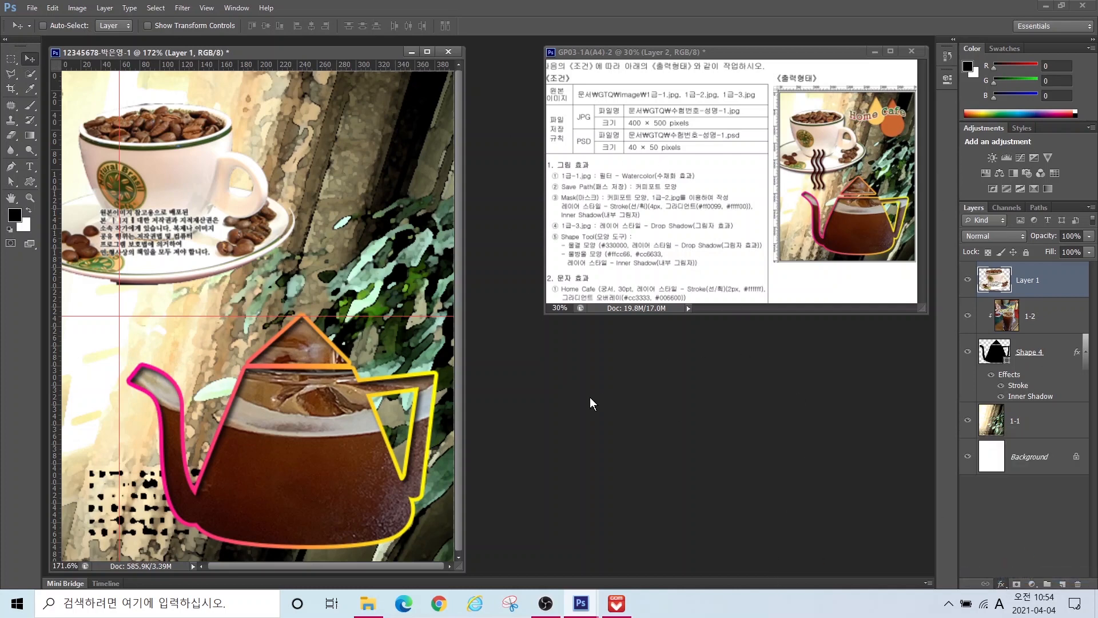
{"action": "key", "text": "Return"}
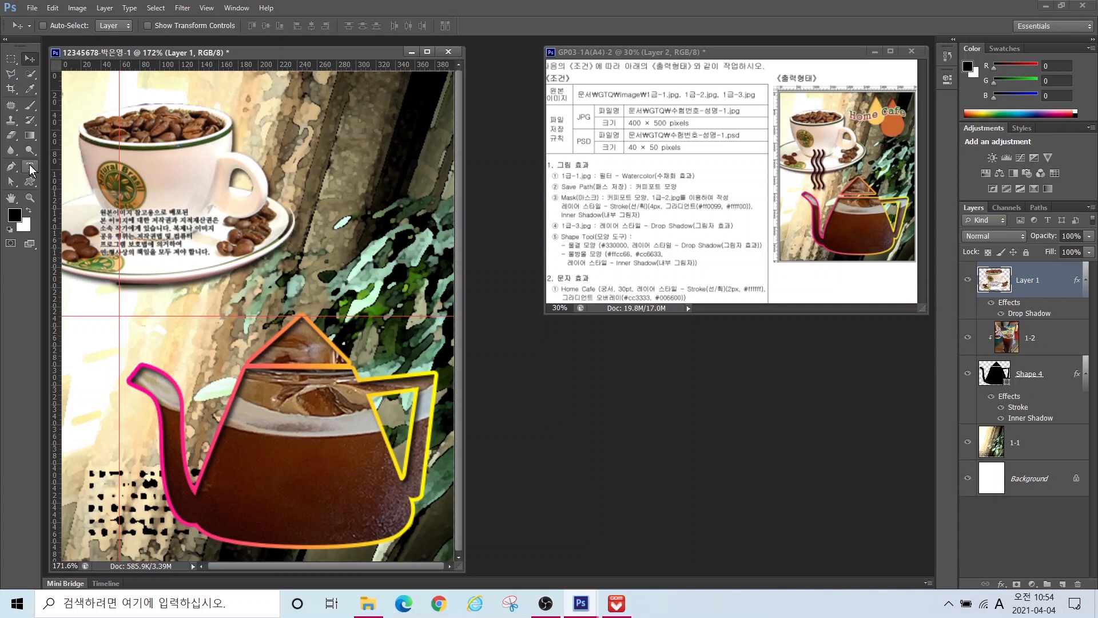
Step: Select the Custom Shape Tool and point out its options bar settings
{"action": "left_click", "coordinate": [33, 183]}
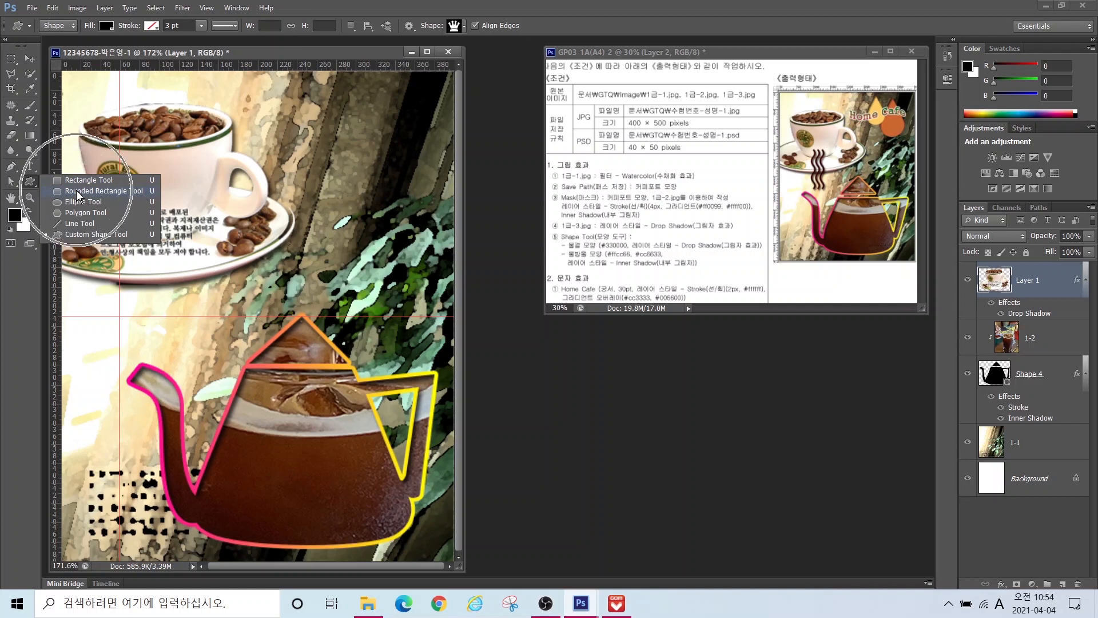
{"action": "left_click", "coordinate": [79, 235]}
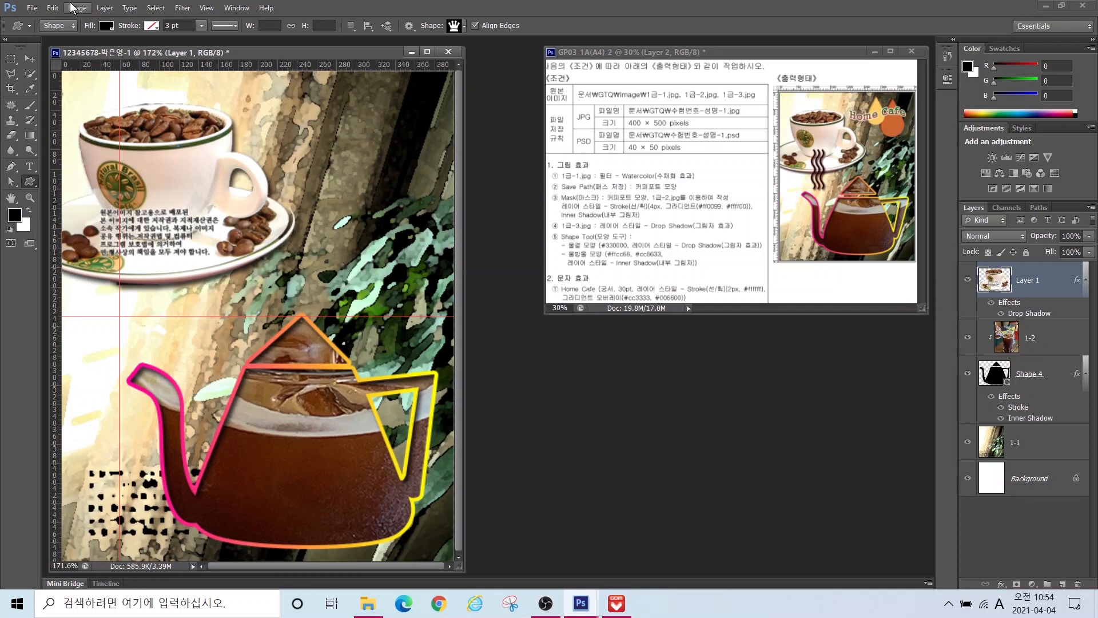
{"action": "mouse_move", "coordinate": [71, 45]}
{"action": "left_mouse_down"}
{"action": "mouse_move", "coordinate": [20, 33]}
{"action": "mouse_move", "coordinate": [44, 8]}
{"action": "mouse_move", "coordinate": [67, 10]}
{"action": "mouse_move", "coordinate": [80, 49]}
{"action": "mouse_move", "coordinate": [26, 93]}
{"action": "mouse_move", "coordinate": [13, 132]}
{"action": "left_mouse_up"}
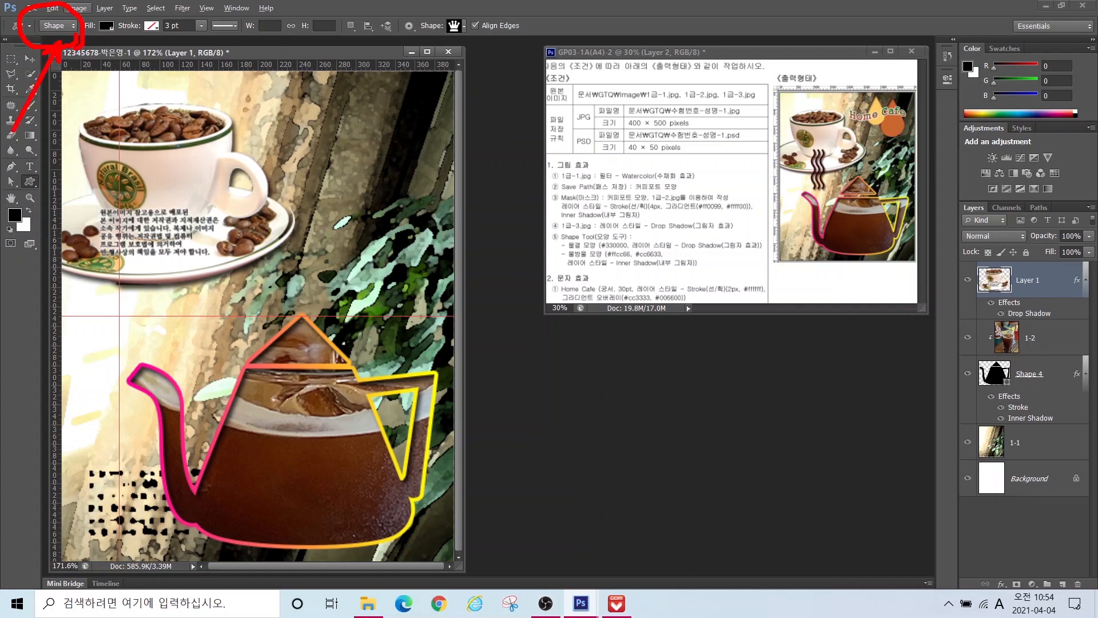
{"action": "mouse_move", "coordinate": [128, 44]}
{"action": "left_mouse_down"}
{"action": "mouse_move", "coordinate": [102, 46]}
{"action": "mouse_move", "coordinate": [86, 3]}
{"action": "mouse_move", "coordinate": [138, 4]}
{"action": "mouse_move", "coordinate": [65, 138]}
{"action": "left_mouse_up"}
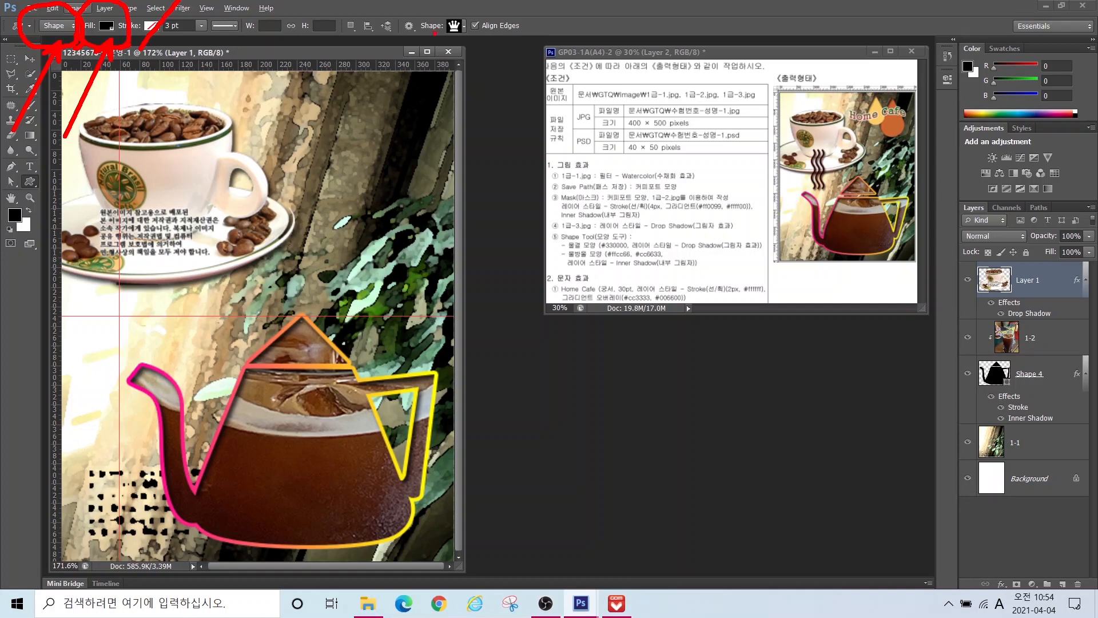
{"action": "mouse_move", "coordinate": [466, 50]}
{"action": "left_mouse_down"}
{"action": "mouse_move", "coordinate": [467, 5]}
{"action": "mouse_move", "coordinate": [484, 37]}
{"action": "mouse_move", "coordinate": [463, 55]}
{"action": "mouse_move", "coordinate": [535, 160]}
{"action": "left_mouse_up"}
Step: Pick the Raindrop shape in the Shape picker, cancelling the prompt to load All shapes
{"action": "left_click", "coordinate": [463, 25]}
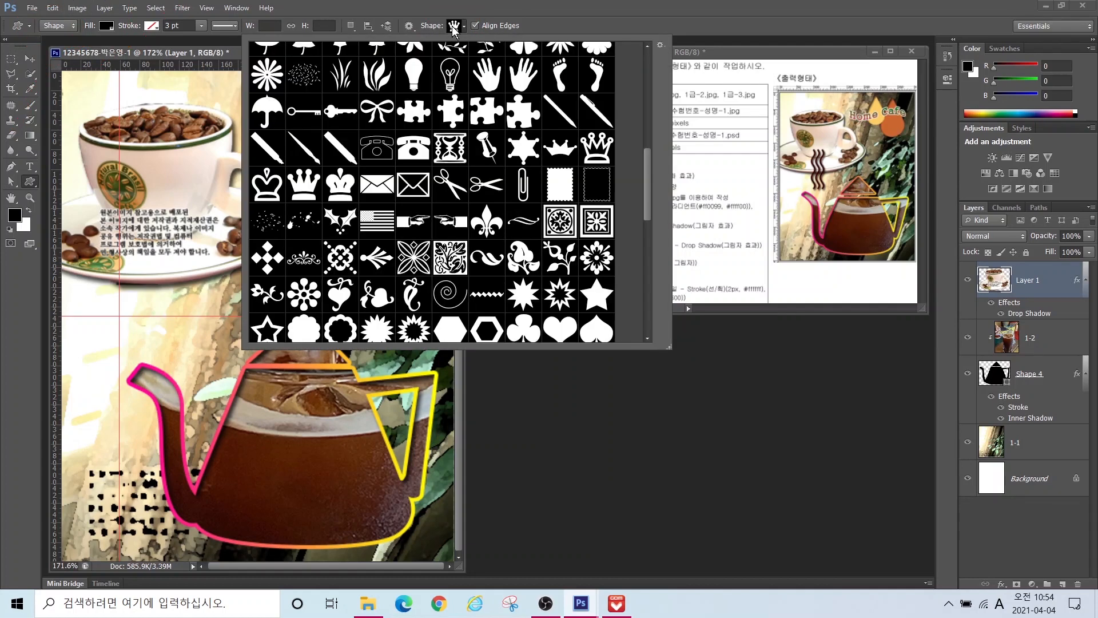
{"action": "scroll", "coordinate": [647, 169], "scroll_direction": "up", "scroll_amount": 3}
{"action": "left_click", "coordinate": [565, 222]}
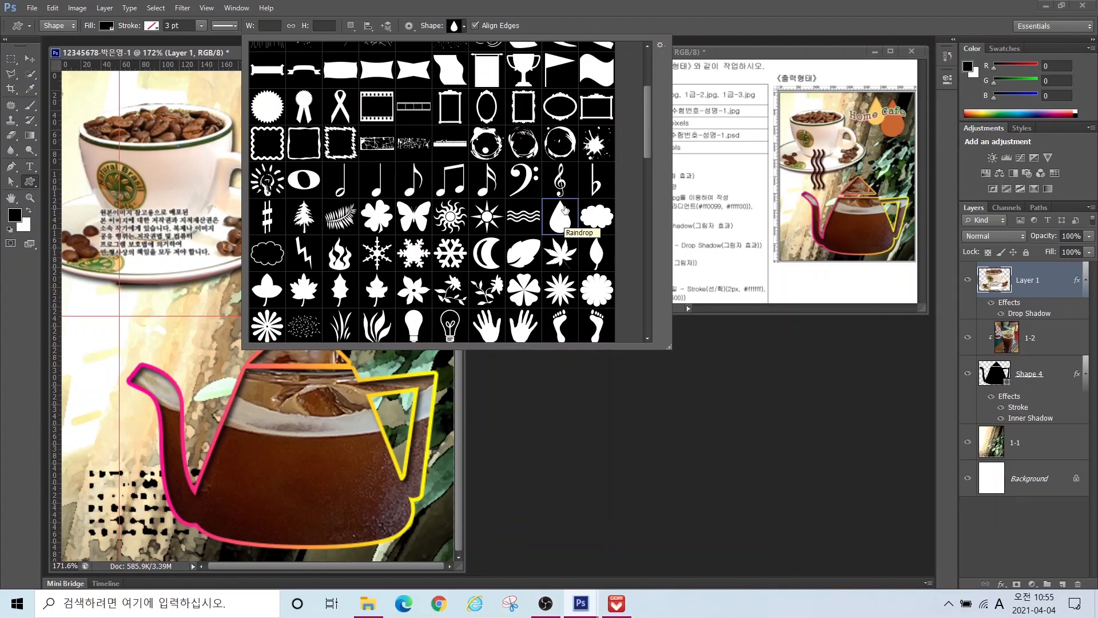
{"action": "scroll", "coordinate": [649, 103], "scroll_direction": "up", "scroll_amount": 1}
{"action": "left_click_drag", "start_coordinate": [648, 99], "coordinate": [647, 50]}
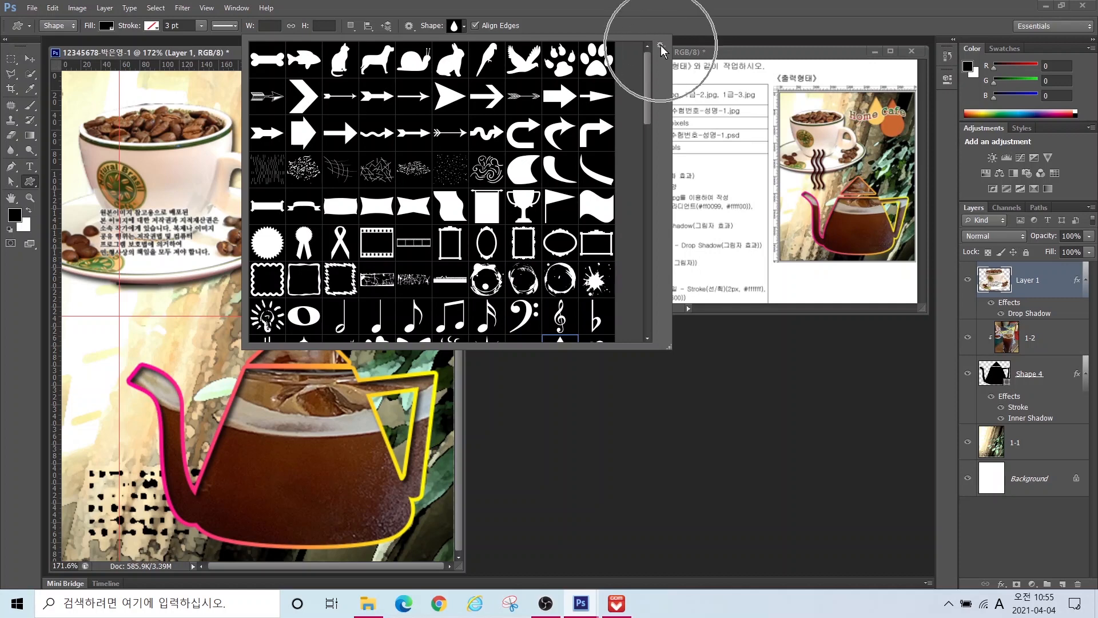
{"action": "left_click", "coordinate": [661, 46]}
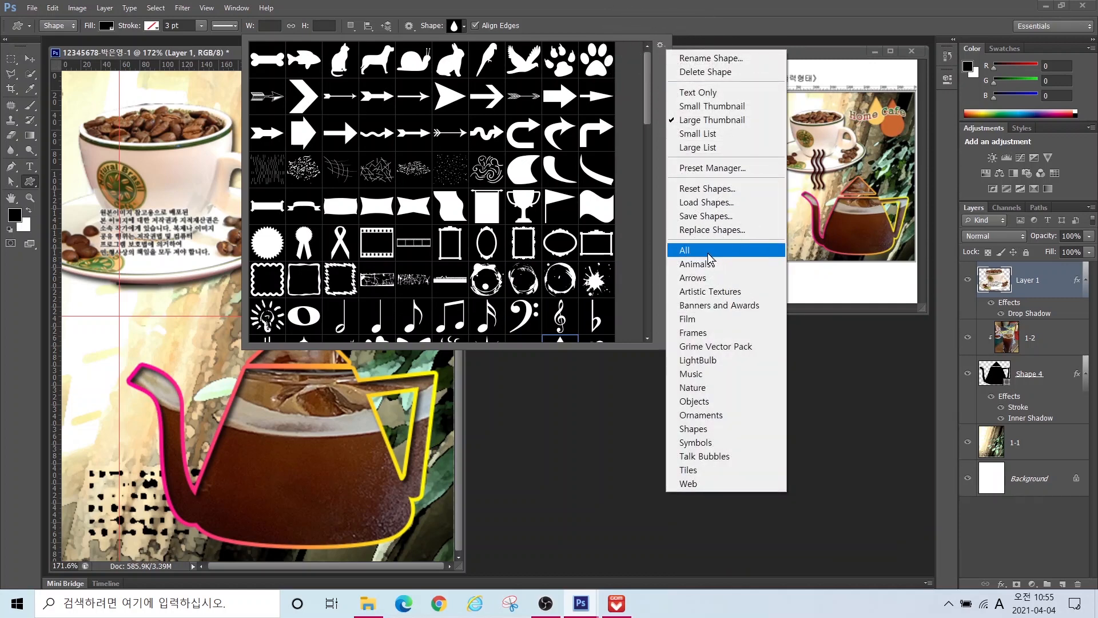
{"action": "left_click", "coordinate": [708, 253]}
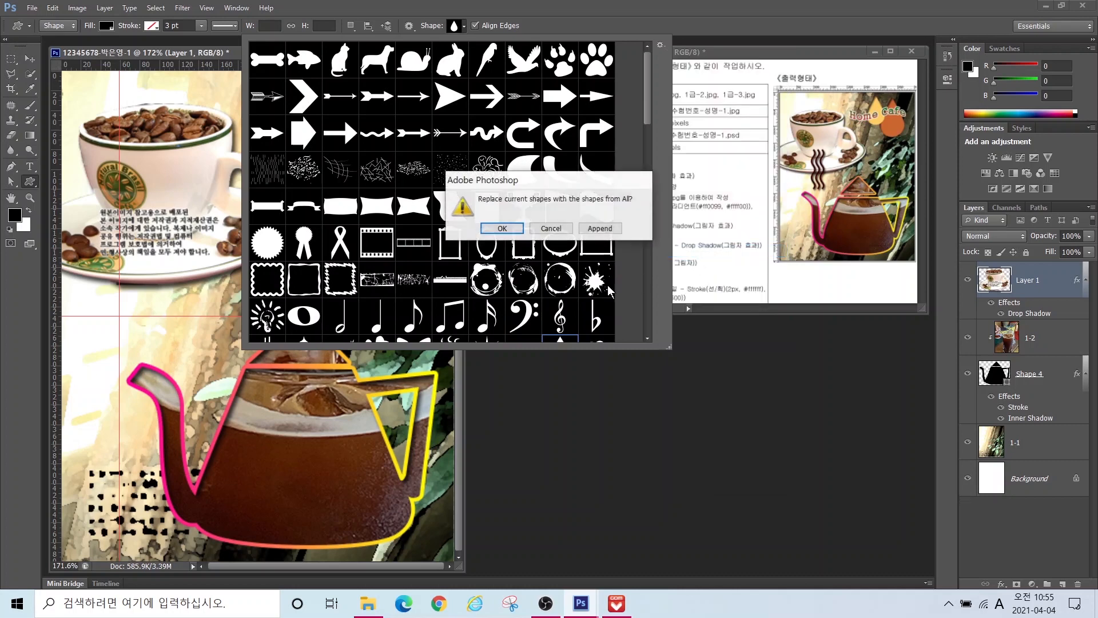
{"action": "left_click", "coordinate": [551, 231]}
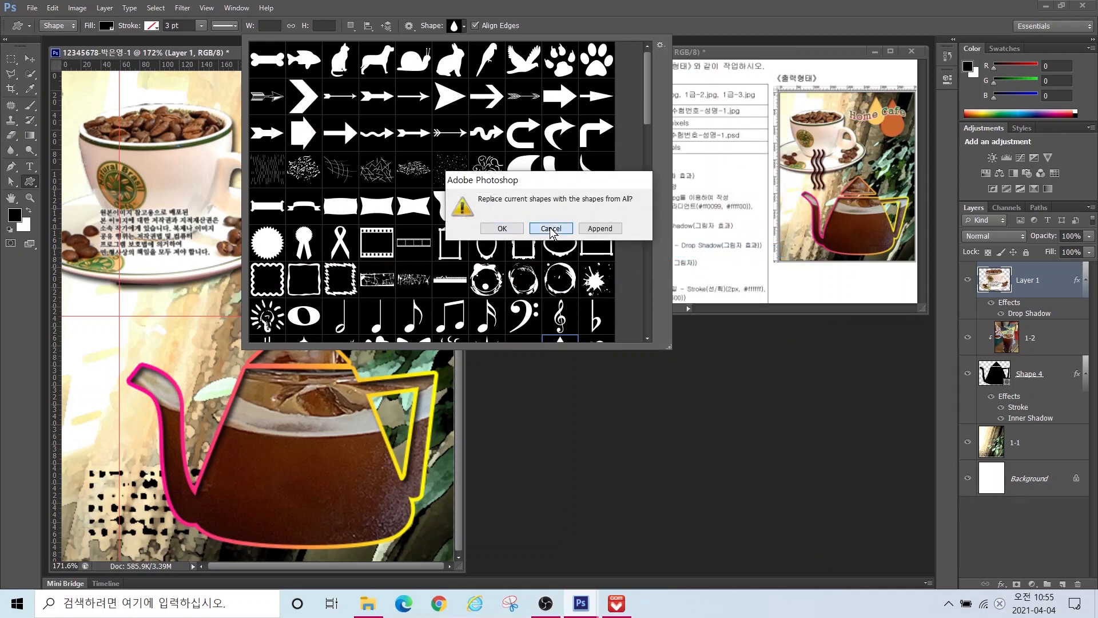
{"action": "scroll", "coordinate": [648, 115], "scroll_direction": "down", "scroll_amount": 1}
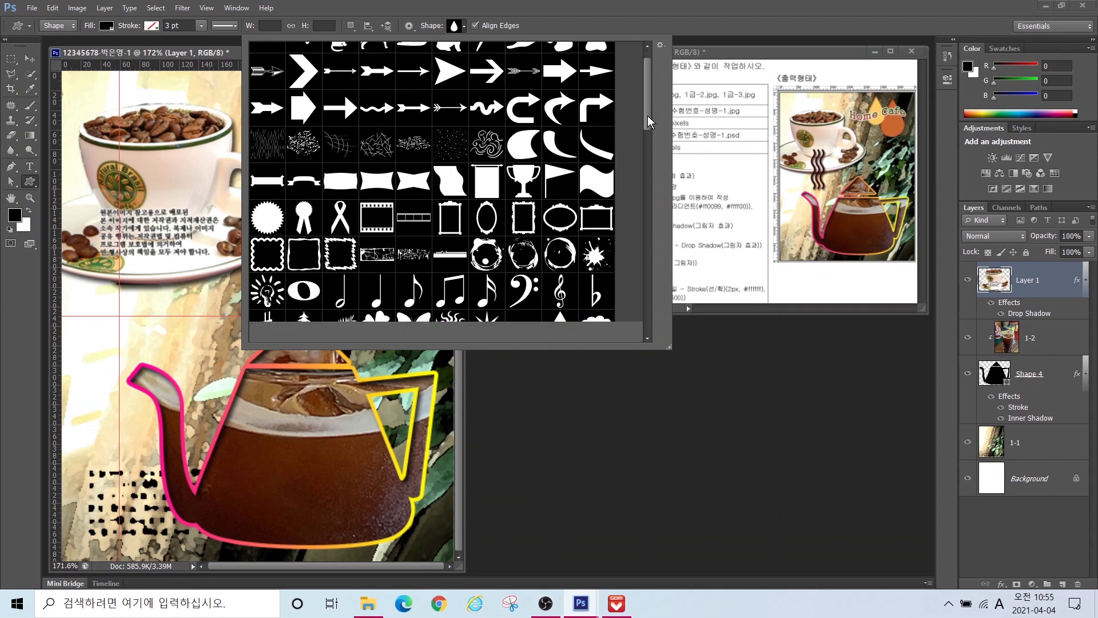
{"action": "scroll", "coordinate": [648, 115], "scroll_direction": "down", "scroll_amount": 6}
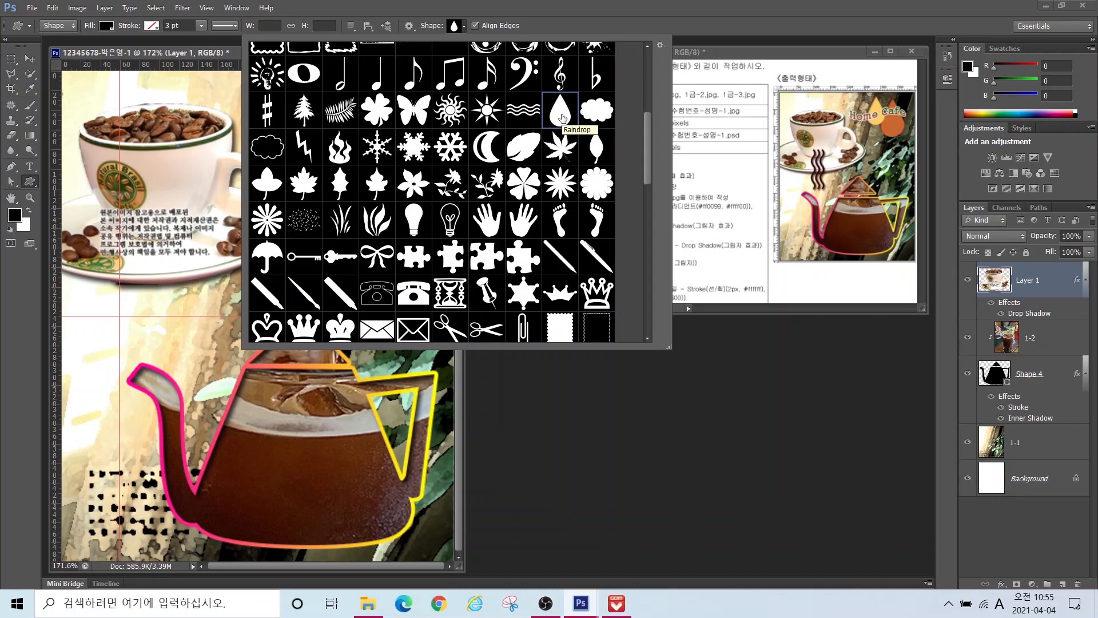
{"action": "double_click", "coordinate": [557, 116]}
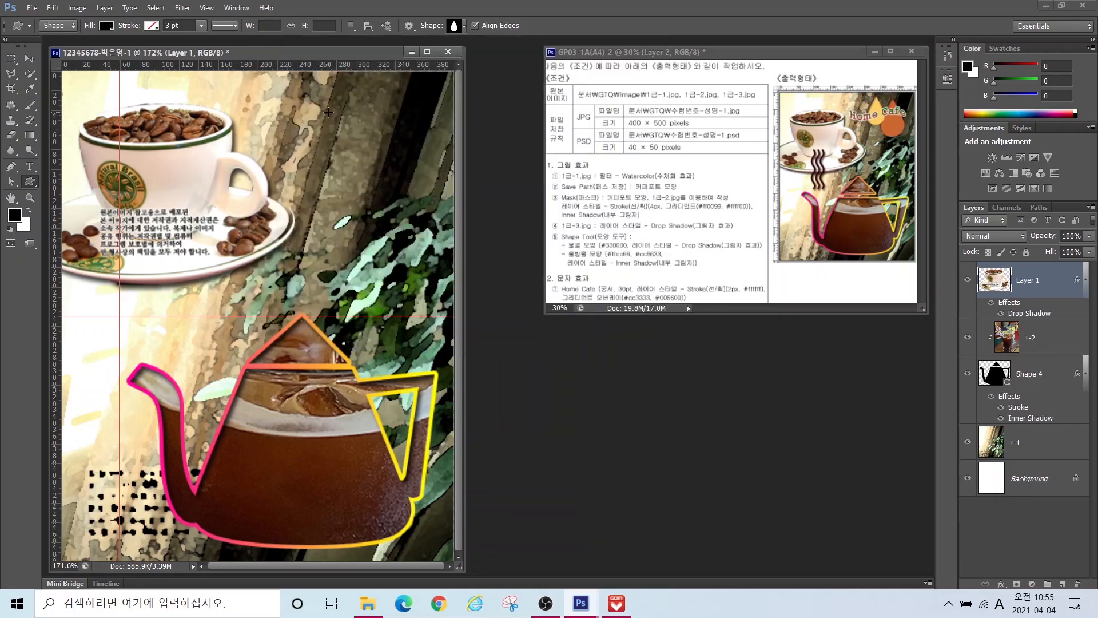
Step: Draw a black Raindrop shape, about 63 × 101 px, above the pot and rename its layer 물방울
{"action": "left_click_drag", "start_coordinate": [328, 112], "coordinate": [391, 210]}
{"action": "double_click", "coordinate": [1024, 280]}
{"action": "type", "text": "a"}
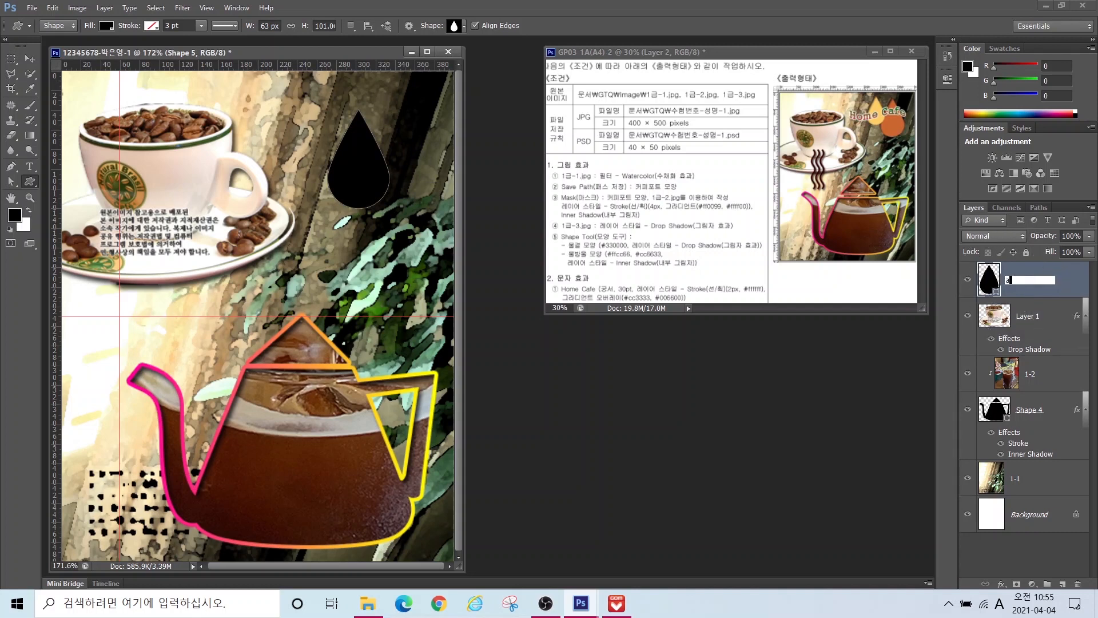
{"action": "key", "text": "BackSpace"}
{"action": "key", "text": "Hangul"}
{"action": "type", "text": "물방울"}
{"action": "key", "text": "Return"}
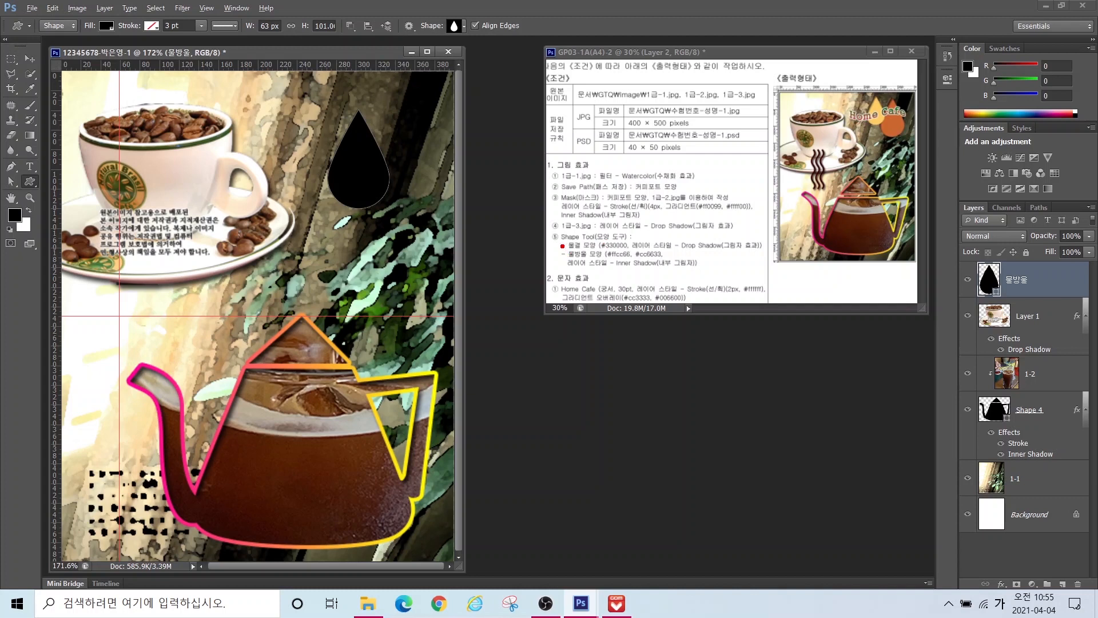
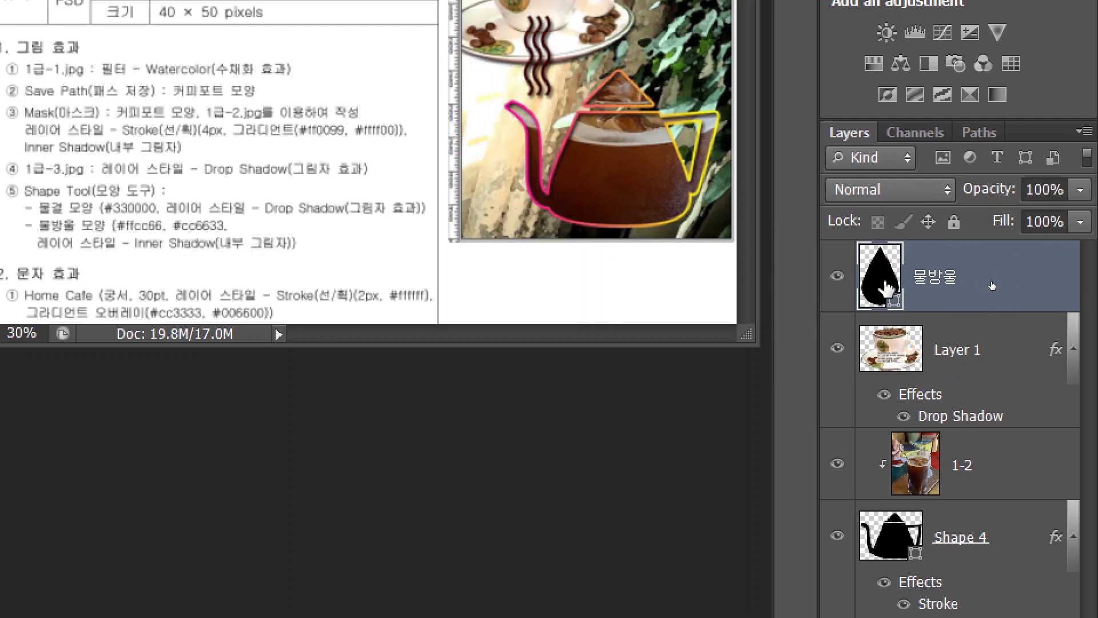
Step: Fill the drop shape with #ffcc66 and move it up toward the top of the photo
{"action": "double_click", "coordinate": [881, 276]}
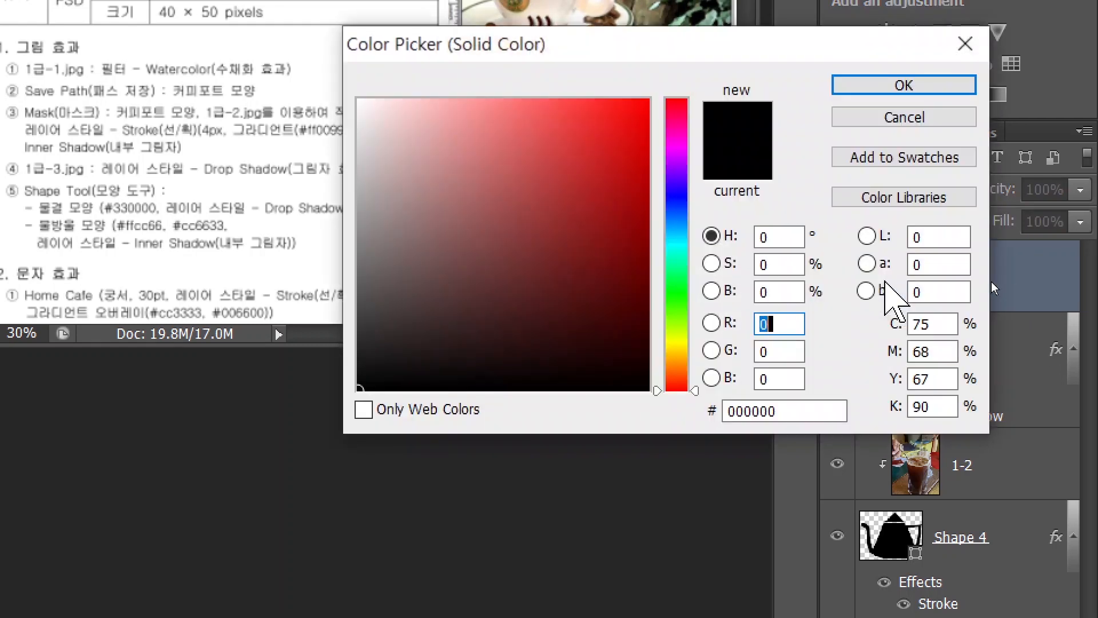
{"action": "double_click", "coordinate": [761, 411]}
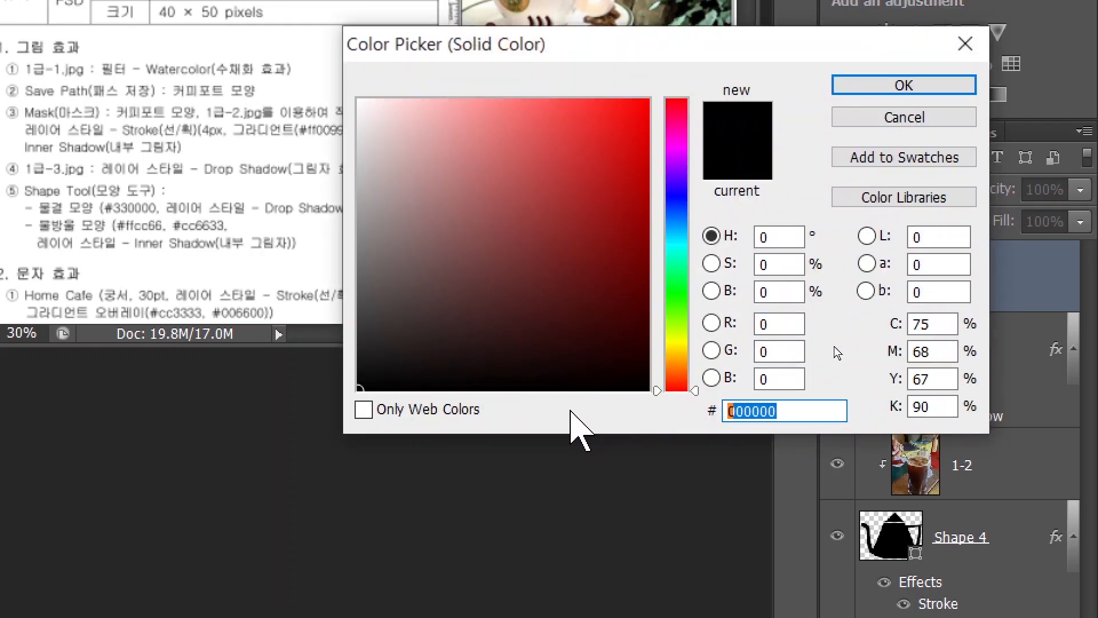
{"action": "type", "text": "ffcc66"}
{"action": "key", "text": "Return"}
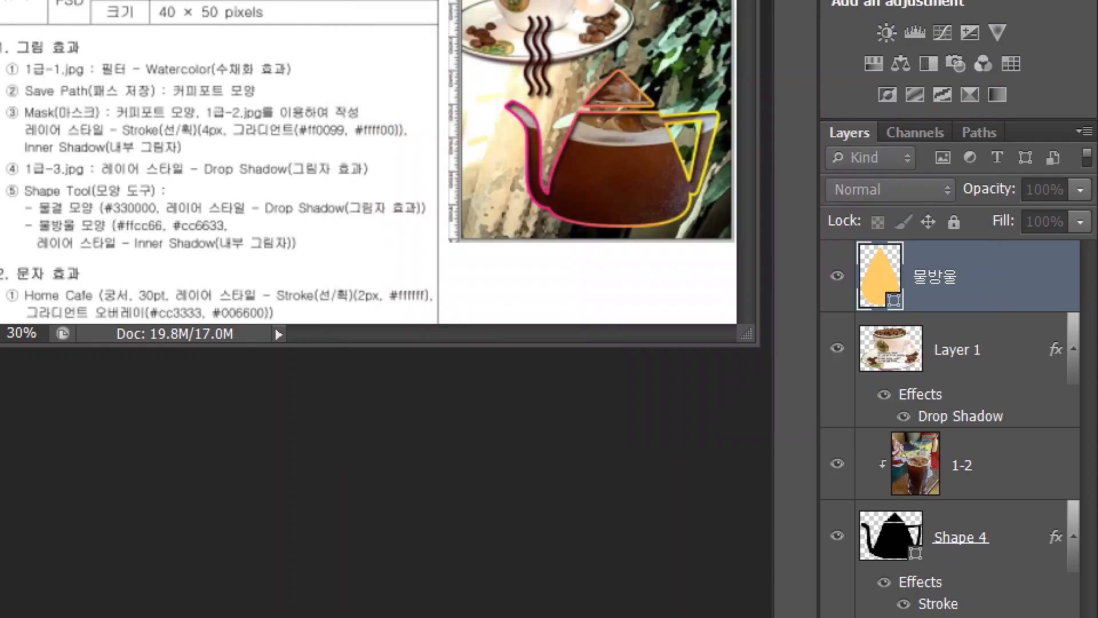
{"action": "left_click", "coordinate": [30, 58]}
{"action": "left_click_drag", "start_coordinate": [362, 166], "coordinate": [345, 139]}
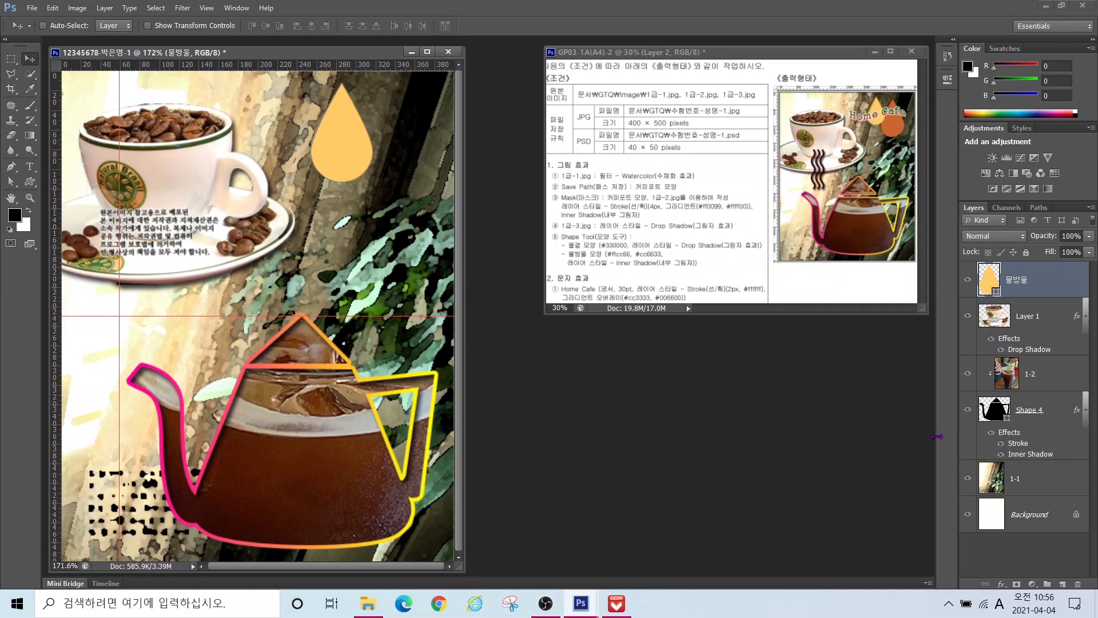
Step: Add an Inner Shadow to the drop and scale it down to about 80%
{"action": "left_click", "coordinate": [1001, 584]}
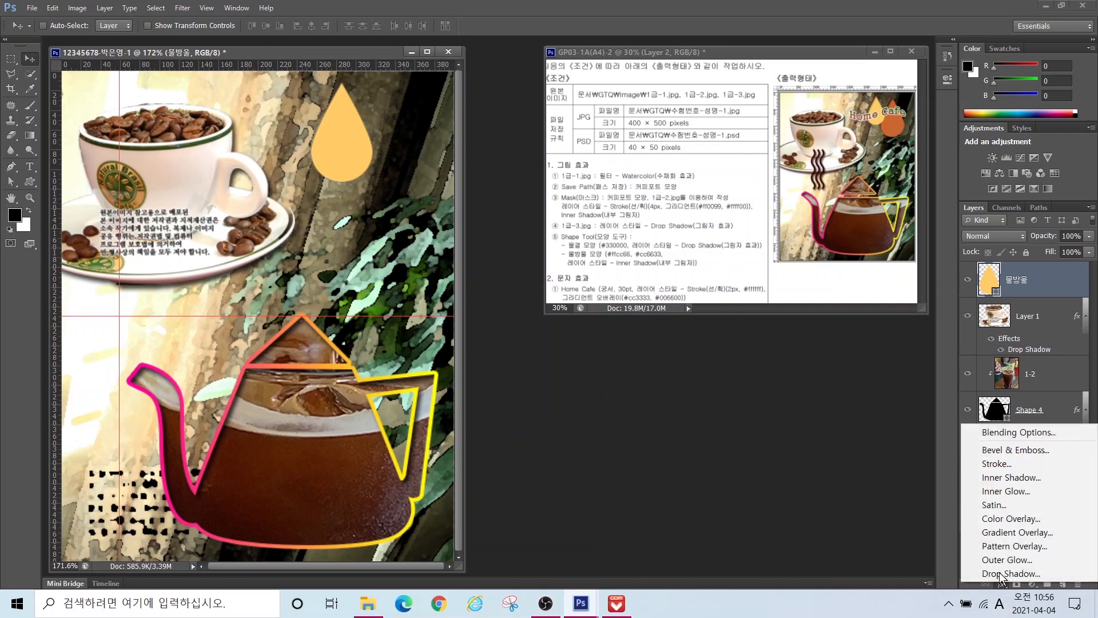
{"action": "left_click", "coordinate": [1000, 477]}
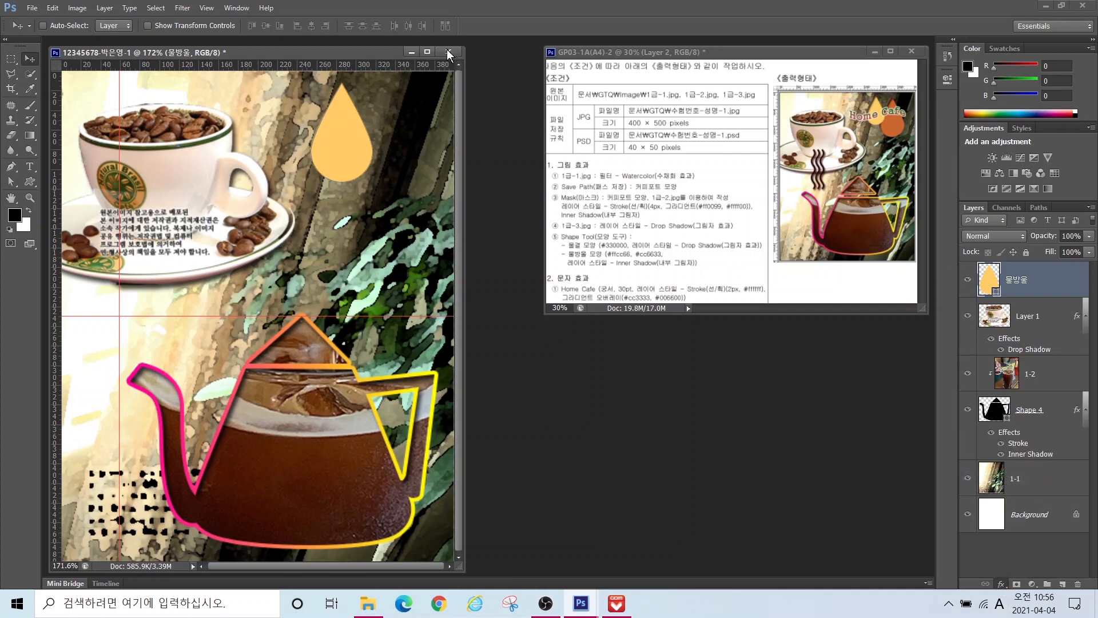
{"action": "left_click", "coordinate": [754, 265]}
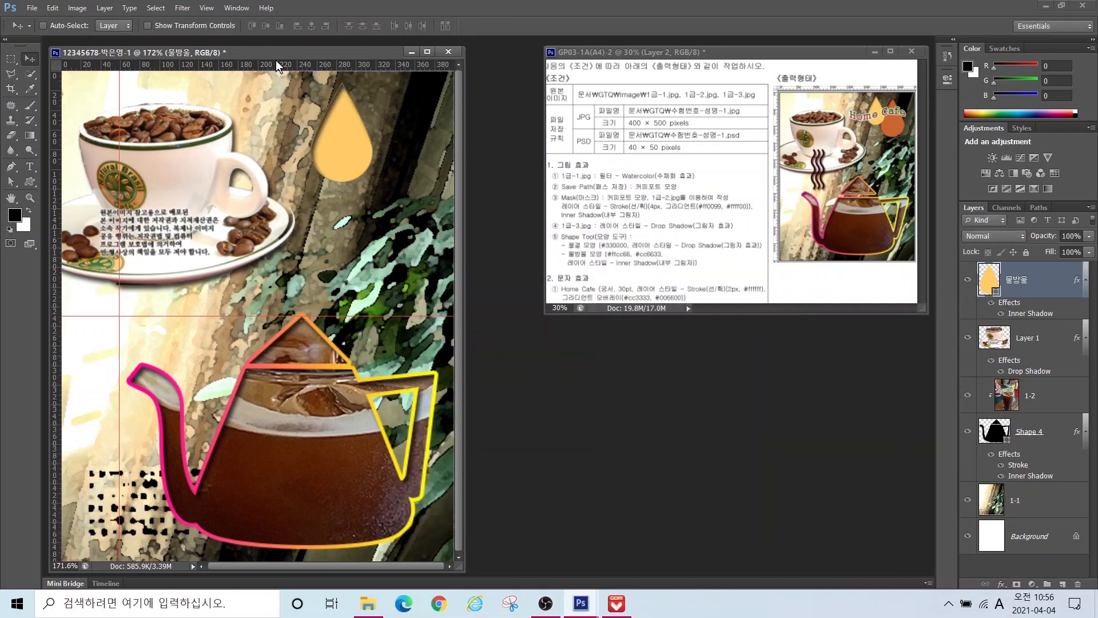
{"action": "key", "text": "ctrl+t"}
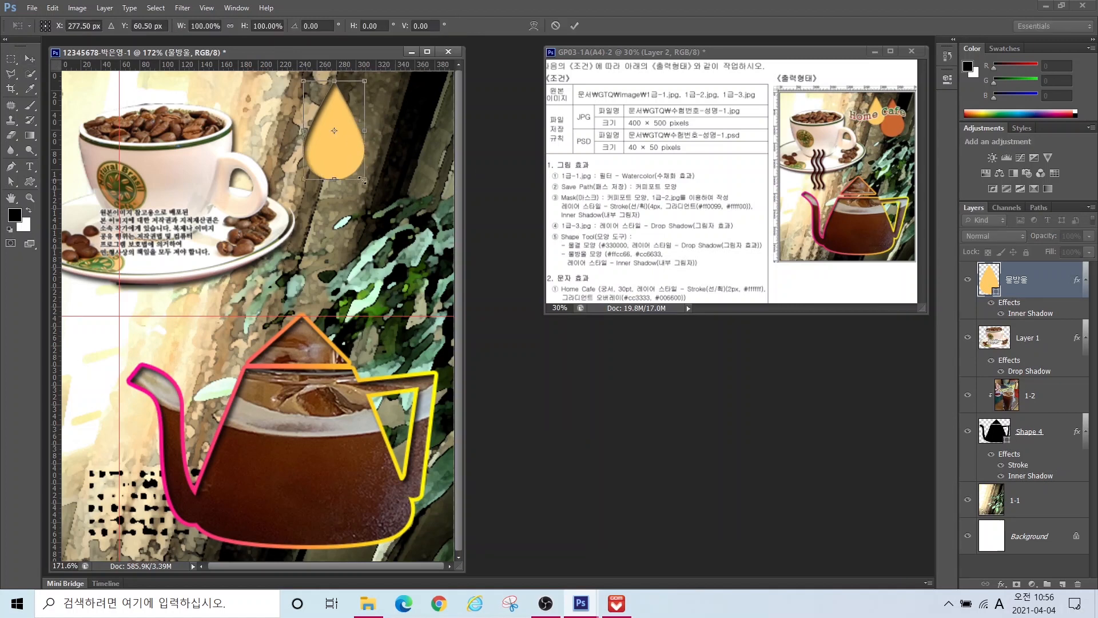
{"action": "left_click_drag", "start_coordinate": [364, 180], "coordinate": [342, 153]}
{"action": "key", "text": "Return"}
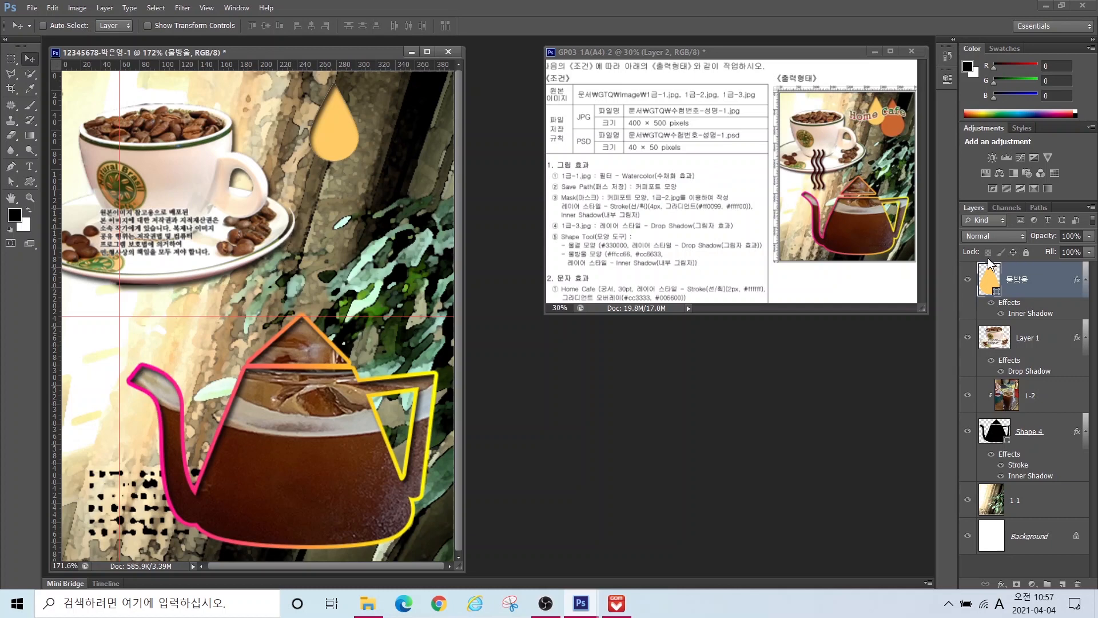
Step: Duplicate the drop, fill the copy with #cc6633, and move it right
{"action": "key", "text": "ctrl+j"}
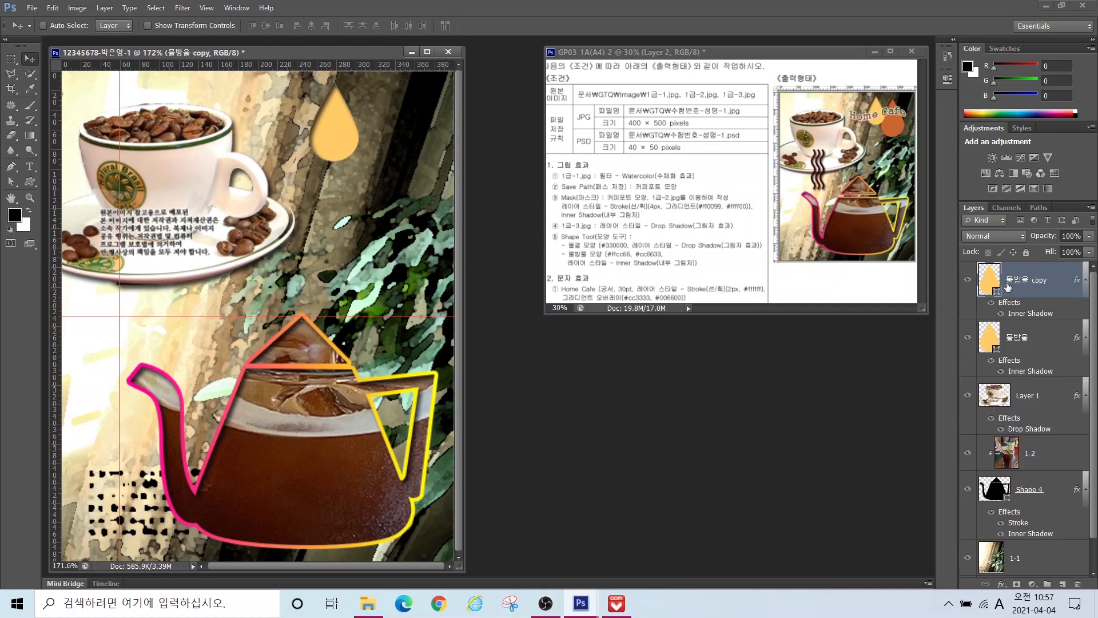
{"action": "key", "text": "ctrl"}
{"action": "key", "text": "ctrl"}
{"action": "key", "text": "ctrl"}
{"action": "key", "text": "ctrl"}
{"action": "key", "text": "ctrl"}
{"action": "double_click", "coordinate": [994, 285]}
{"action": "double_click", "coordinate": [941, 347]}
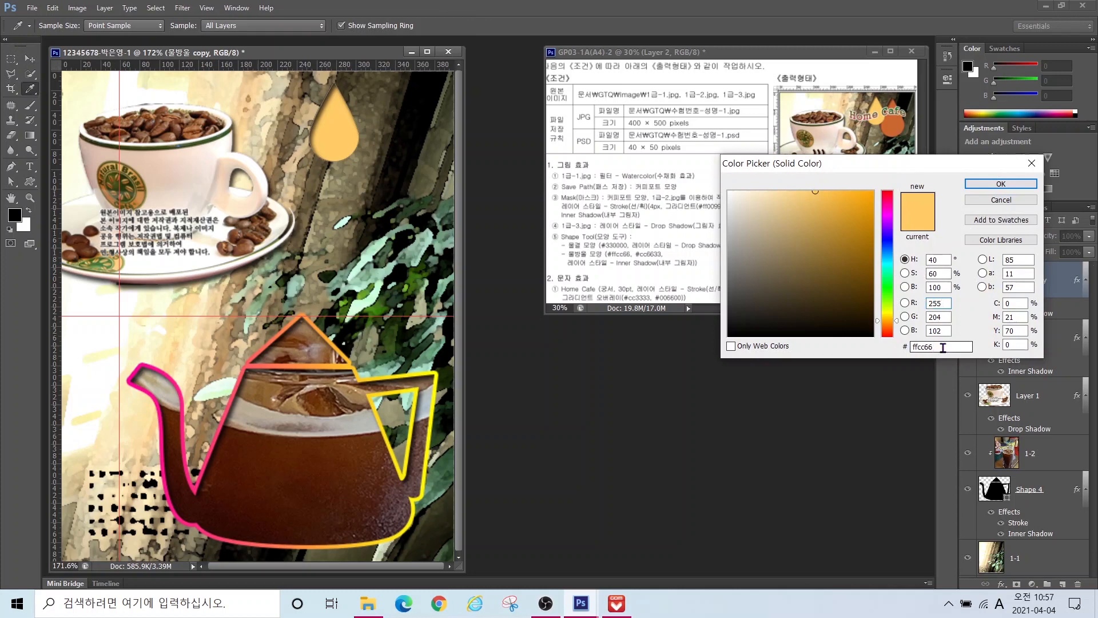
{"action": "type", "text": "cc6633"}
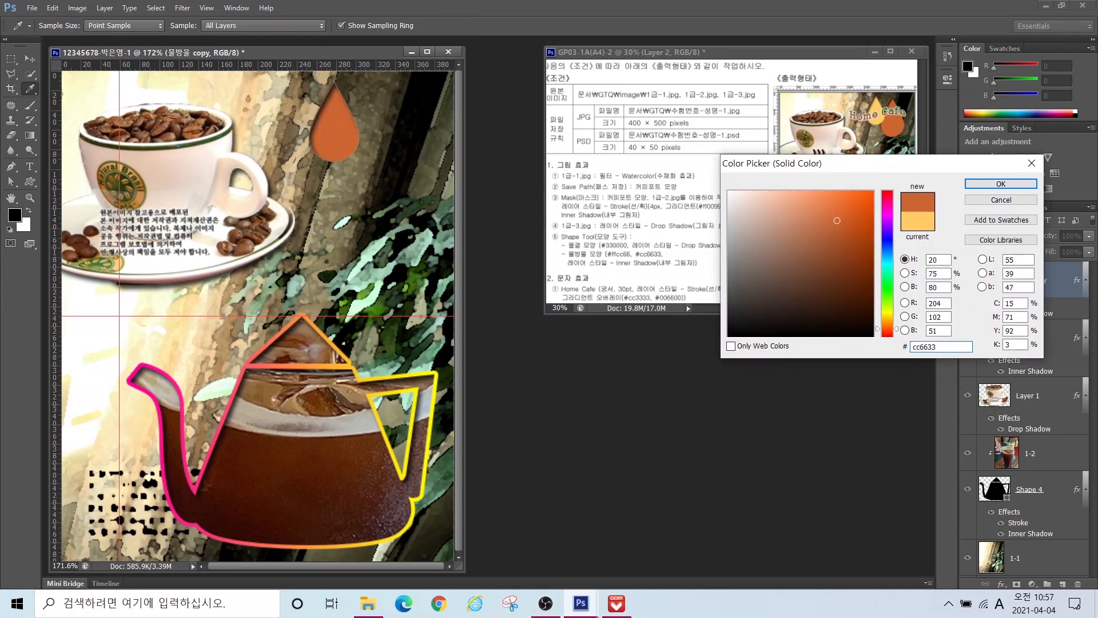
{"action": "key", "text": "Return"}
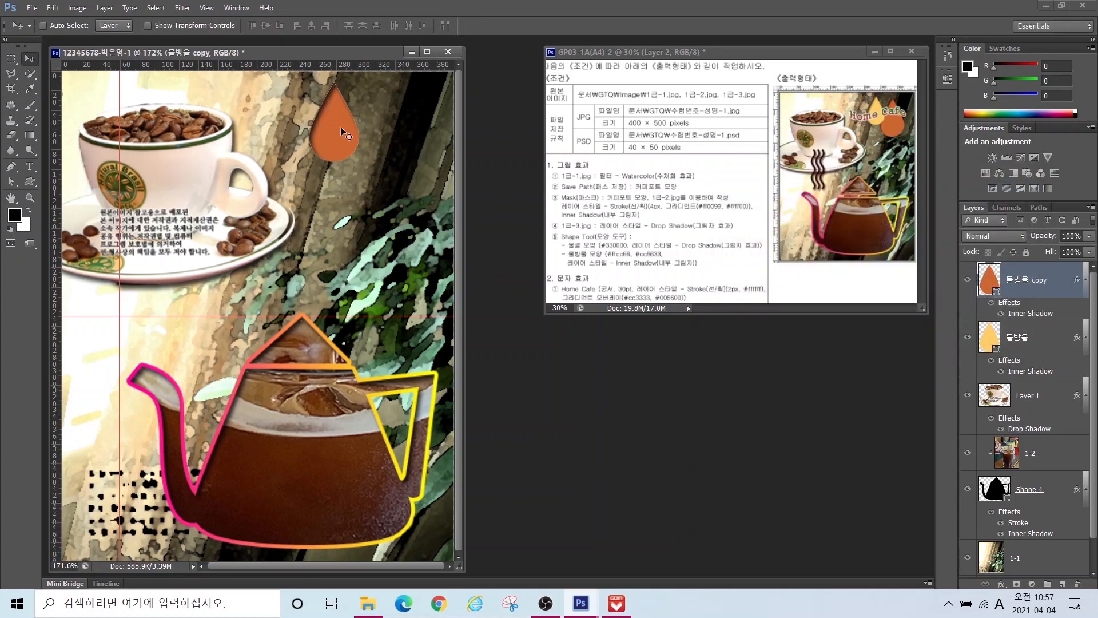
{"action": "left_click_drag", "start_coordinate": [352, 132], "coordinate": [401, 133]}
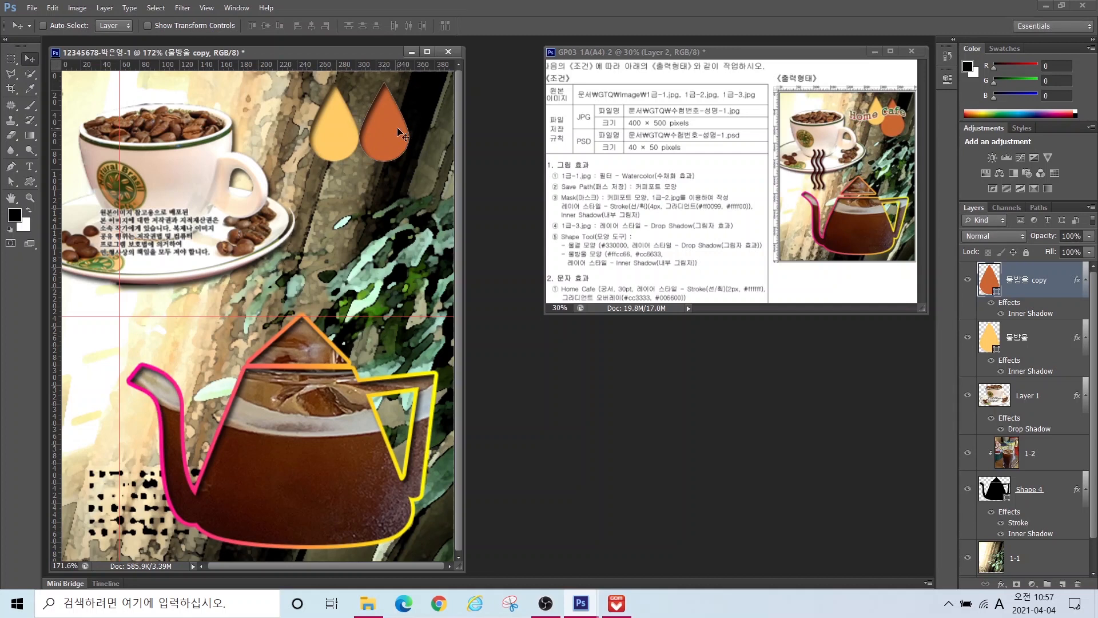
Step: Place the yellow drop beside the orange copy and stack its layer above the copy
{"action": "key", "text": "ctrl+t"}
{"action": "left_click_drag", "start_coordinate": [360, 162], "coordinate": [352, 201]}
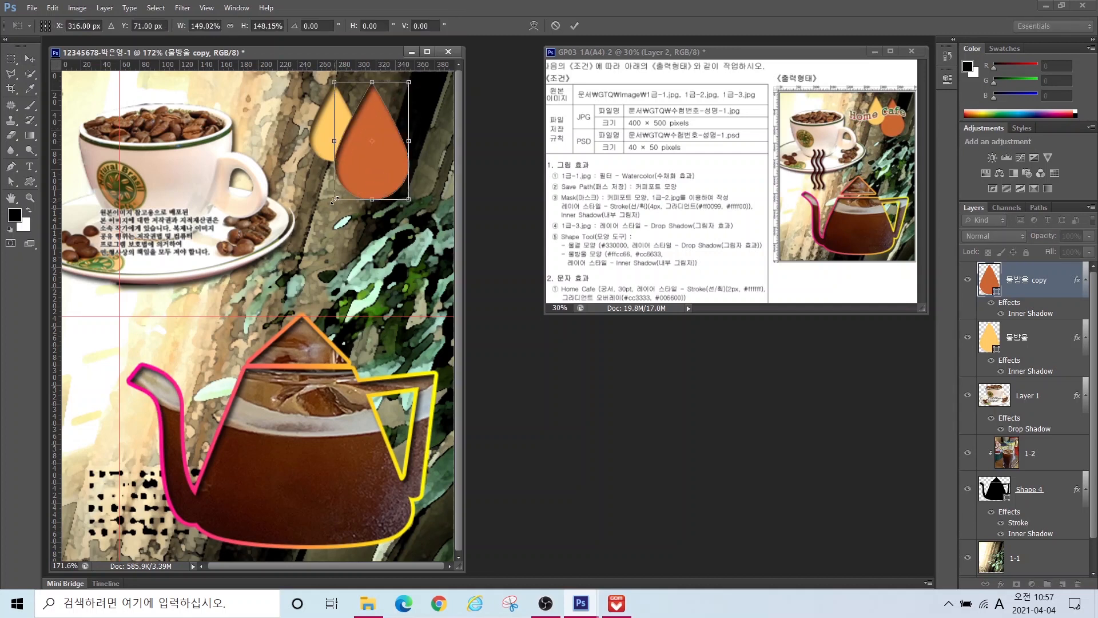
{"action": "key", "text": "Escape"}
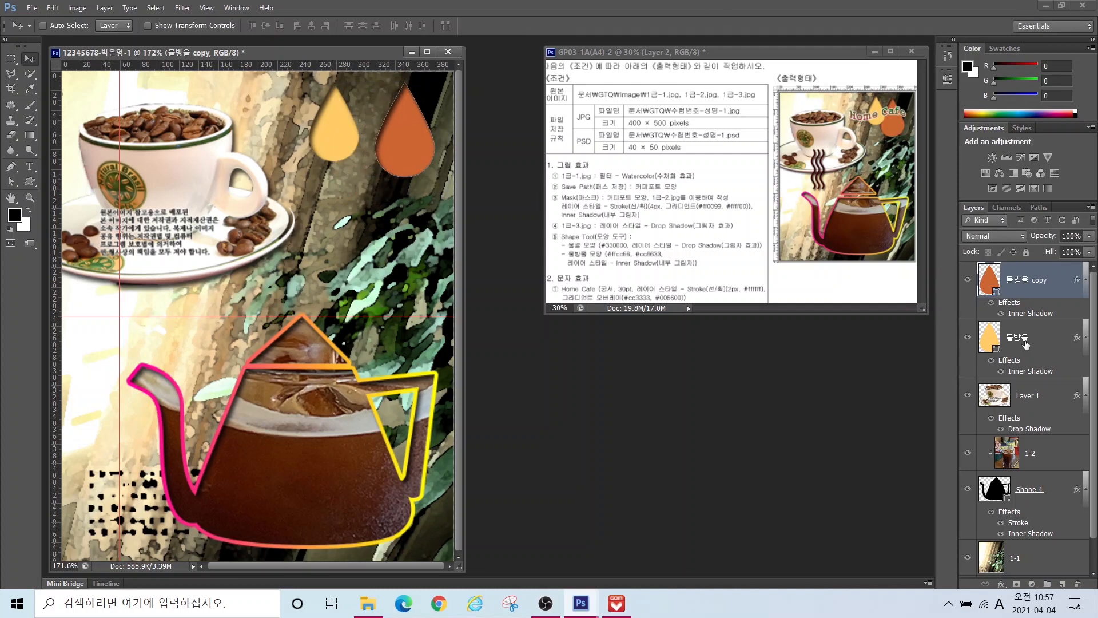
{"action": "left_click", "coordinate": [1026, 345]}
{"action": "left_click_drag", "start_coordinate": [340, 136], "coordinate": [363, 136]}
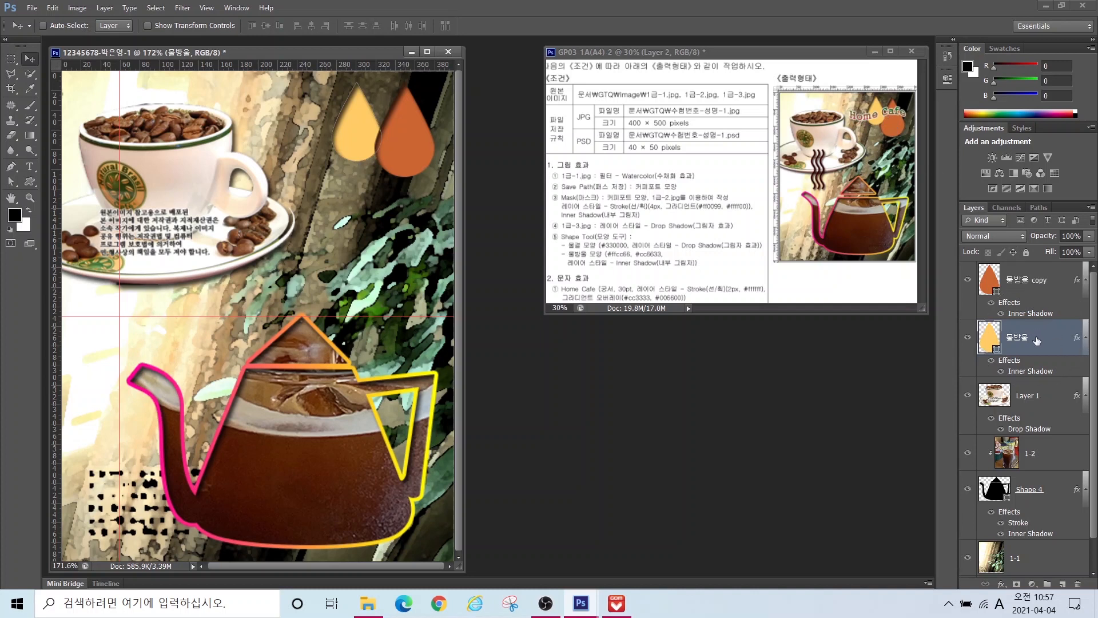
{"action": "left_click", "coordinate": [1027, 279], "text": "shift"}
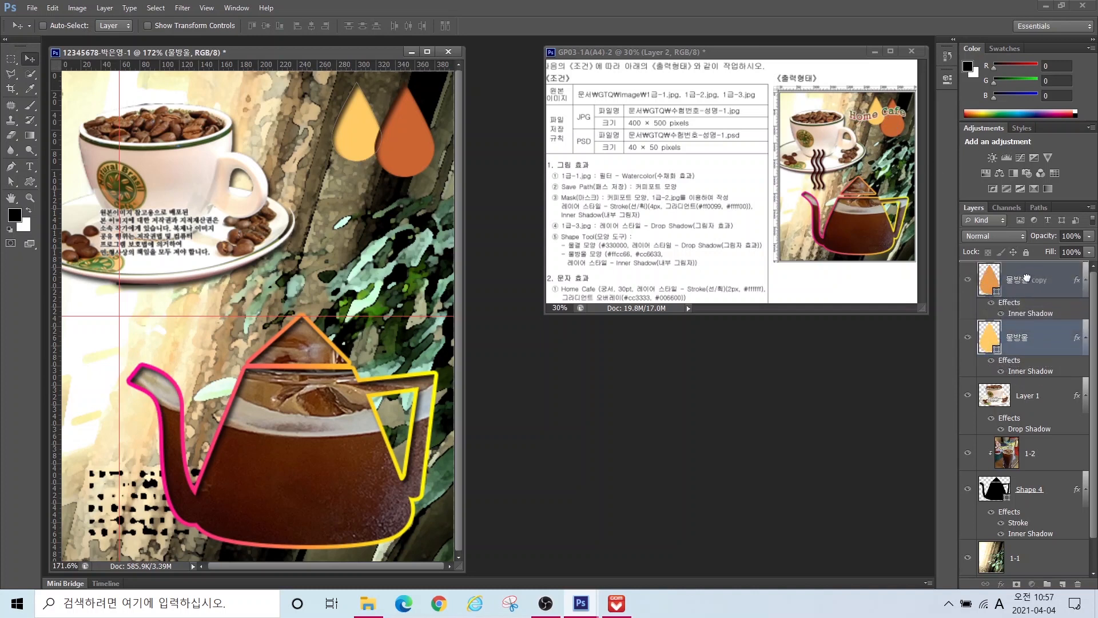
{"action": "left_click_drag", "start_coordinate": [1026, 272], "coordinate": [1026, 273]}
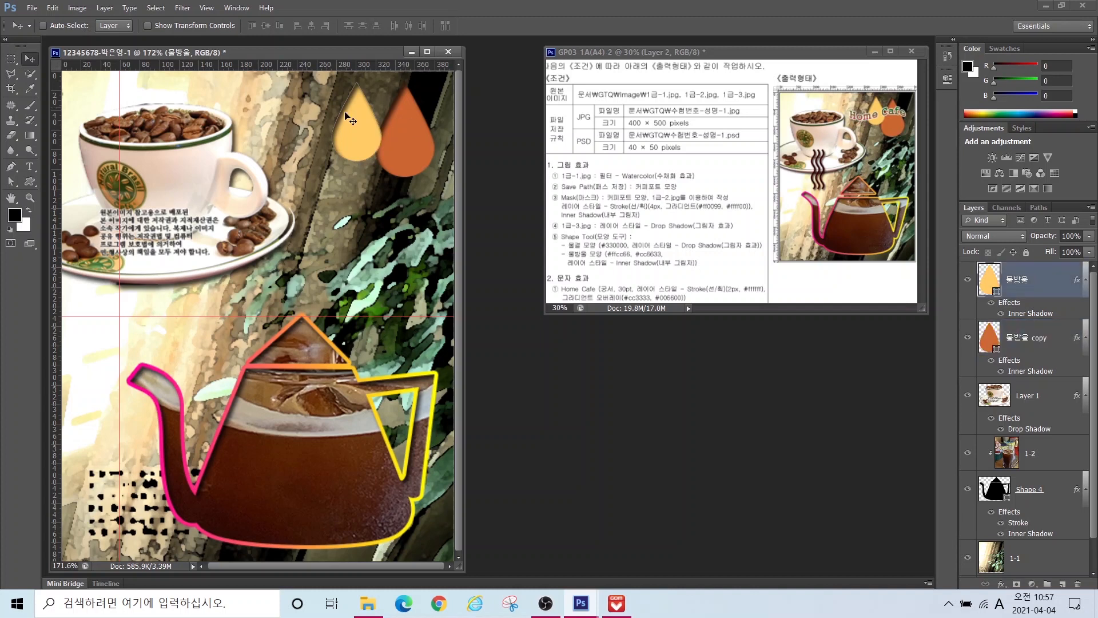
{"action": "left_click_drag", "start_coordinate": [365, 125], "coordinate": [371, 125]}
{"action": "left_click", "coordinate": [30, 182]}
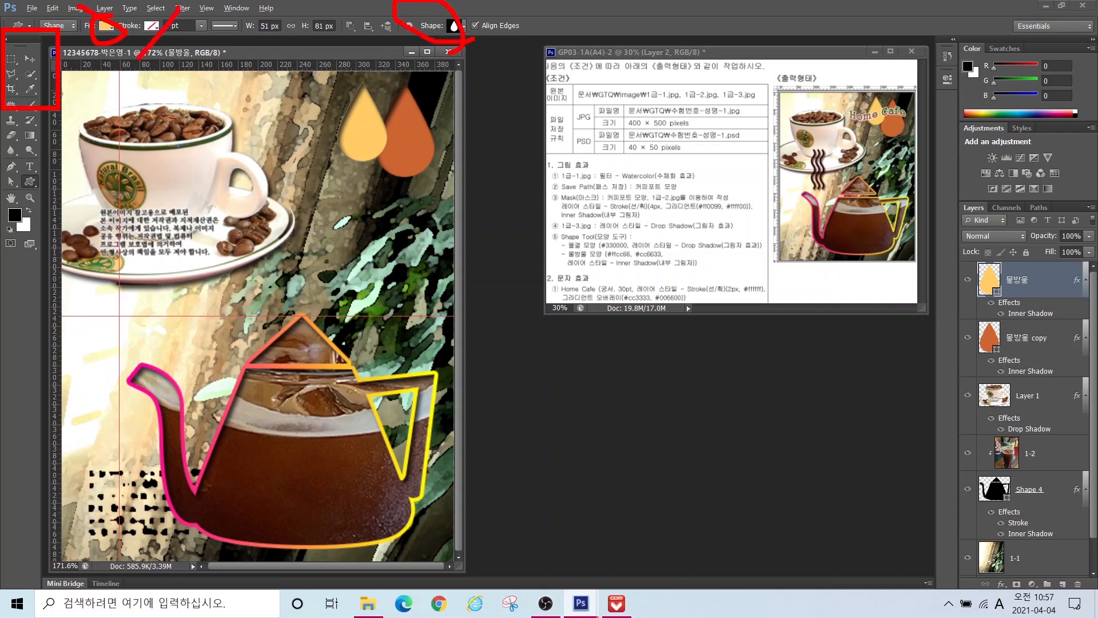
Step: Draw a Waves custom shape beside the coffee cup and name its layer 물결
{"action": "left_click", "coordinate": [454, 25]}
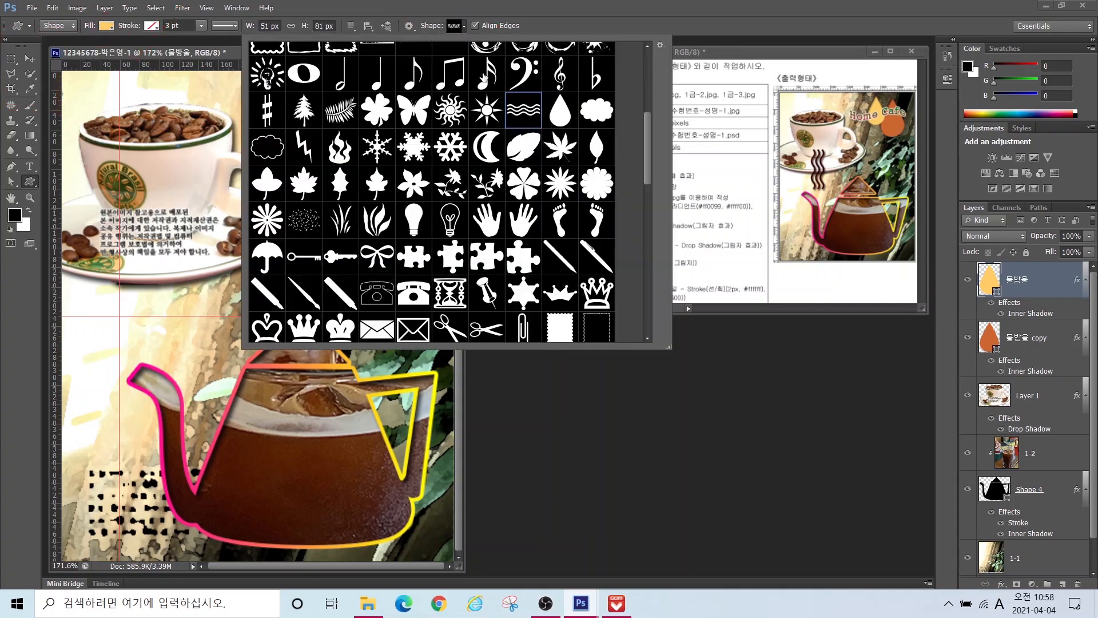
{"action": "left_click", "coordinate": [523, 110]}
{"action": "double_click", "coordinate": [520, 113]}
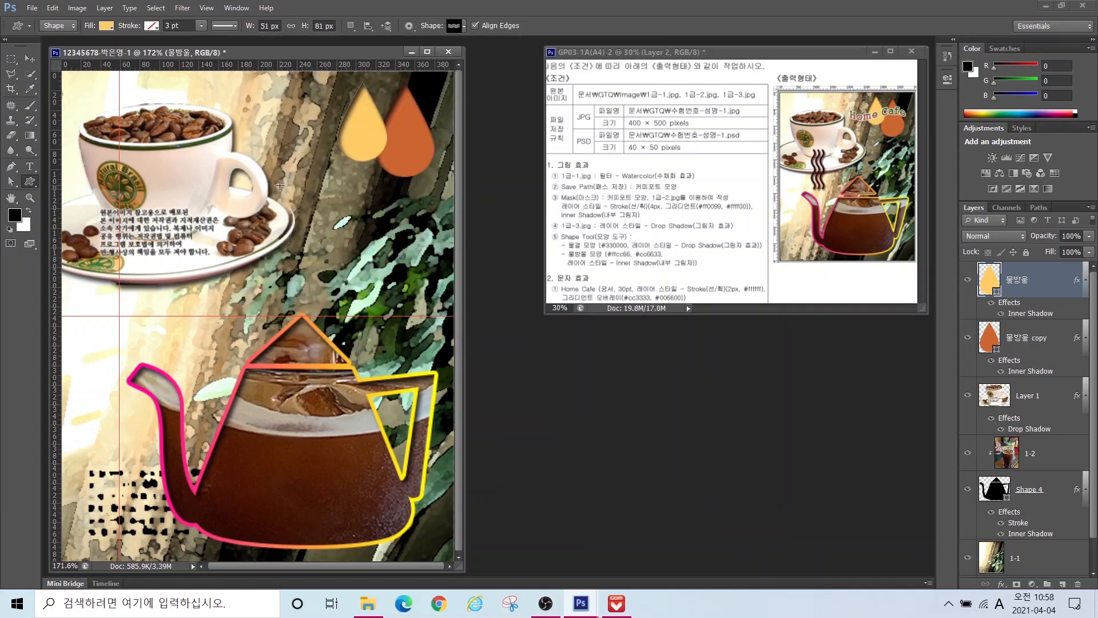
{"action": "left_click_drag", "start_coordinate": [280, 185], "coordinate": [443, 235]}
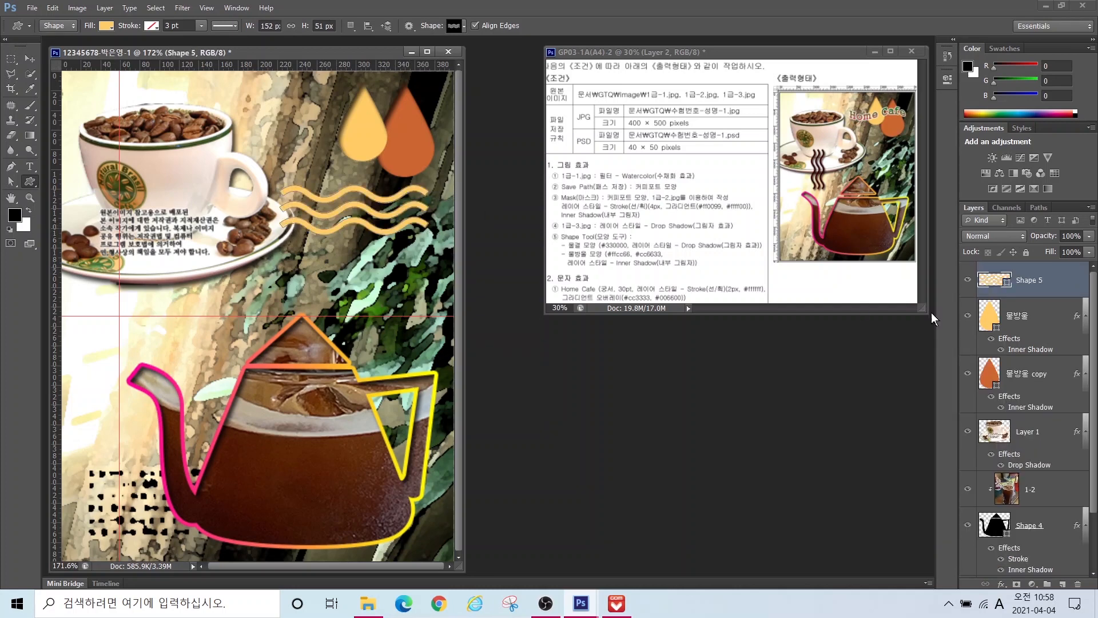
{"action": "double_click", "coordinate": [1037, 281]}
{"action": "type", "text": "ㅜㄹ"}
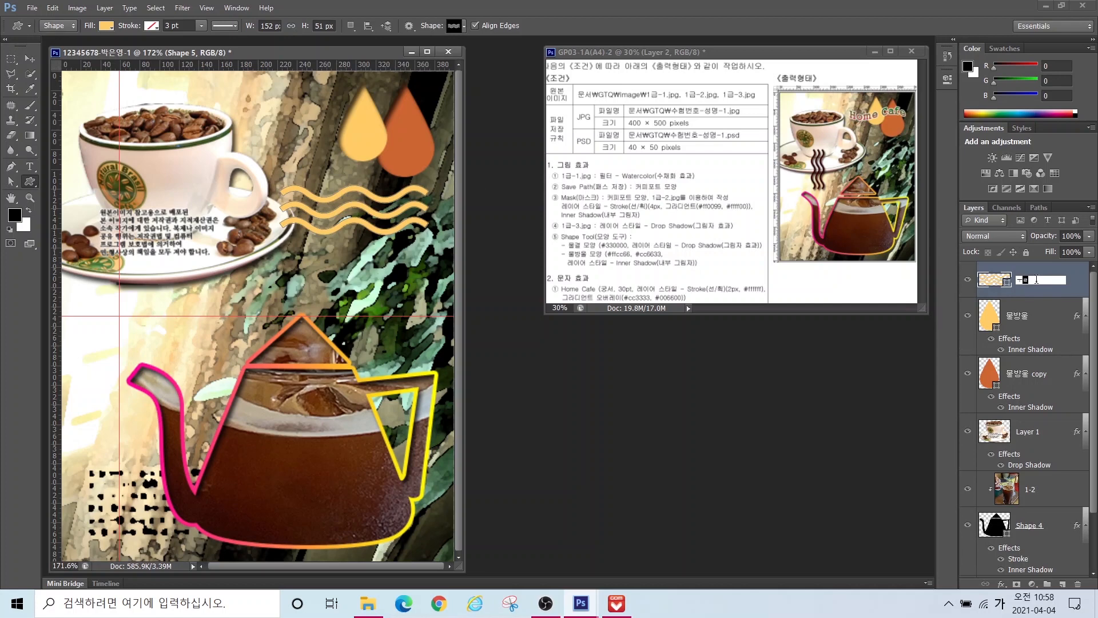
{"action": "type", "text": "결"}
{"action": "key", "text": "Return"}
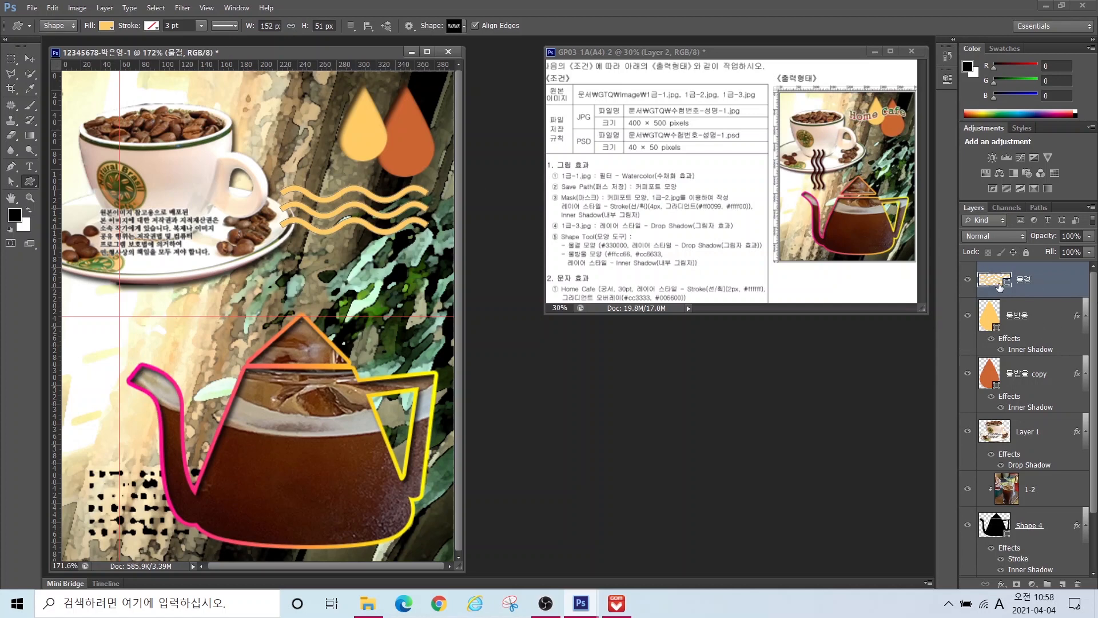
Step: Change the wave shape's fill colour to dark brown #330000
{"action": "key", "text": "ctrl"}
{"action": "key", "text": "ctrl"}
{"action": "double_click", "coordinate": [993, 280]}
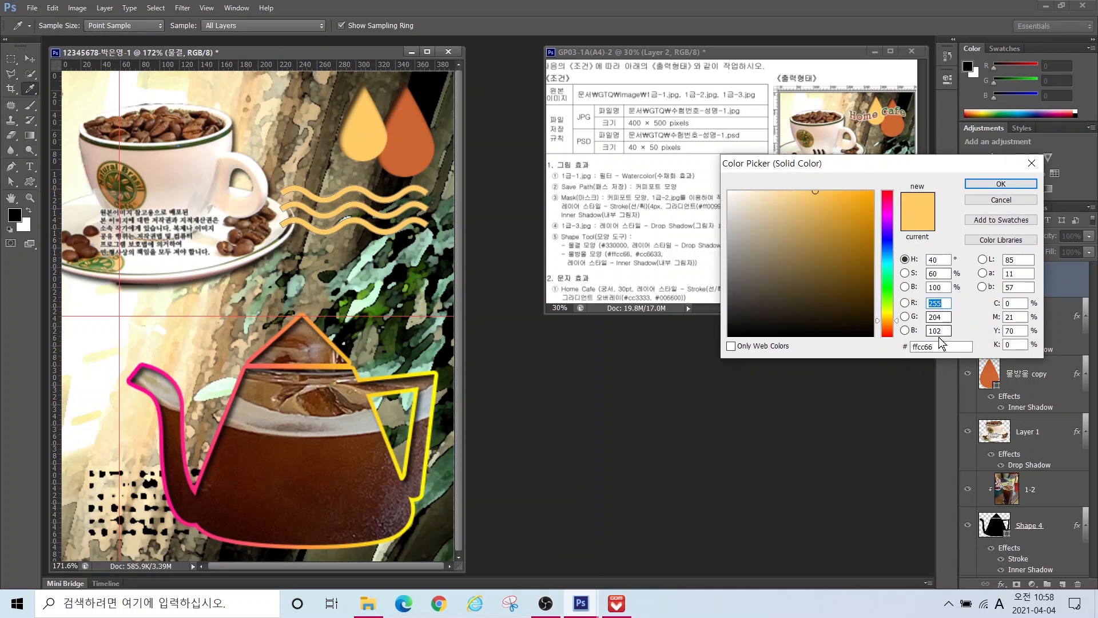
{"action": "left_click", "coordinate": [941, 346]}
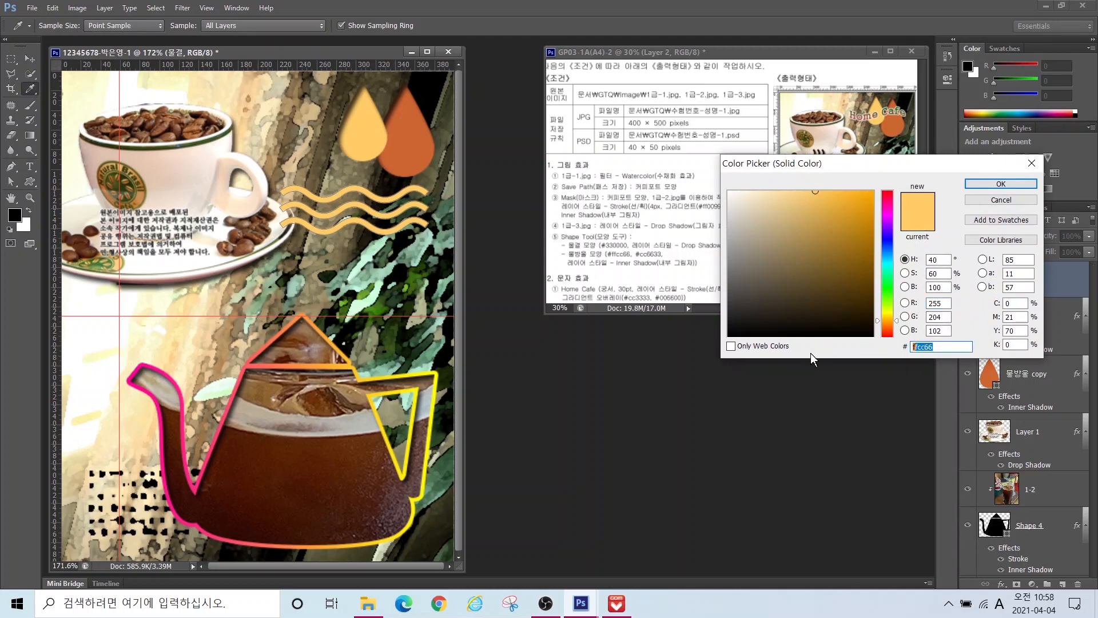
{"action": "type", "text": "330000"}
{"action": "key", "text": "Return"}
Step: Rotate the waves 90°, shrink them, and place them above the teapot as steam
{"action": "key", "text": "v"}
{"action": "left_click_drag", "start_coordinate": [331, 227], "coordinate": [168, 274]}
{"action": "key", "text": "ctrl+t"}
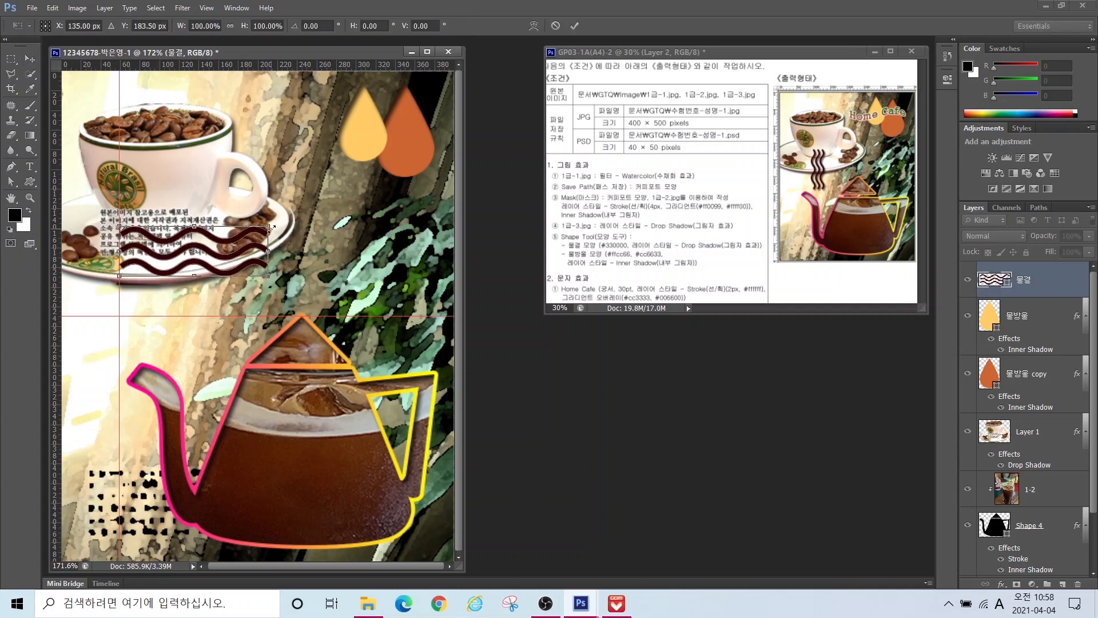
{"action": "left_click_drag", "start_coordinate": [279, 221], "coordinate": [224, 337]}
{"action": "left_click_drag", "start_coordinate": [199, 271], "coordinate": [179, 305]}
{"action": "left_click_drag", "start_coordinate": [200, 214], "coordinate": [192, 235]}
{"action": "key", "text": "Return"}
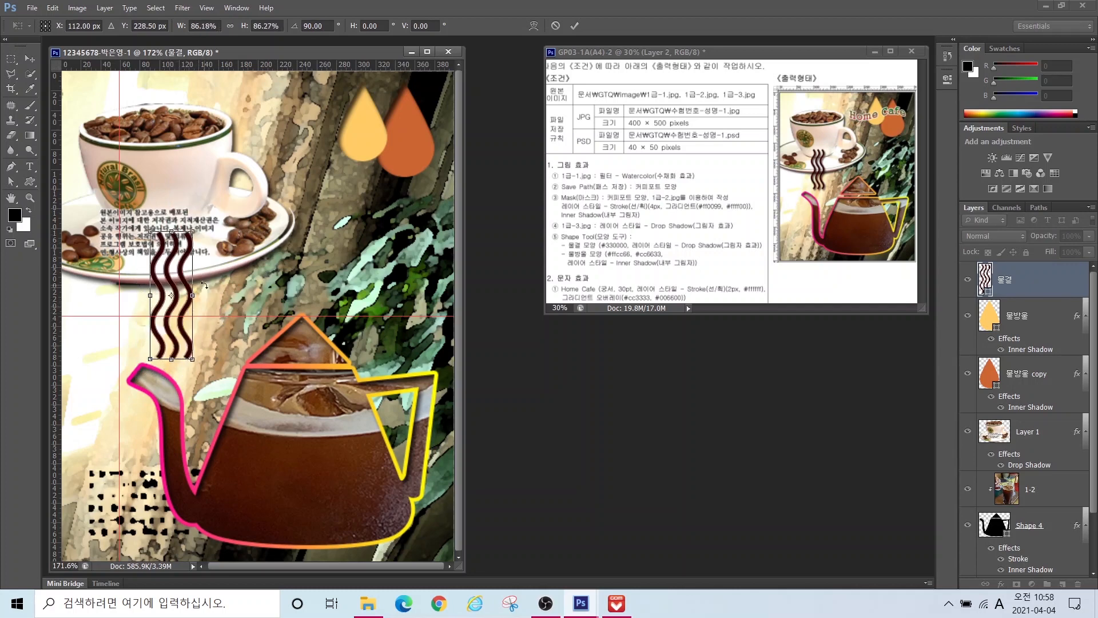
{"action": "left_click", "coordinate": [30, 166]}
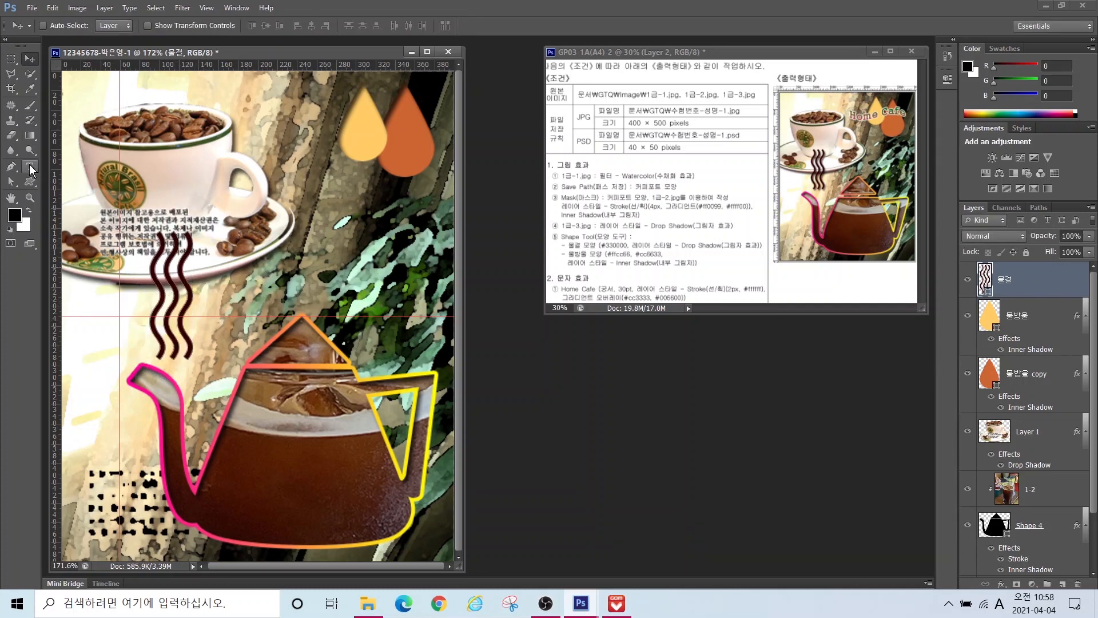
Step: Type 'Home Cafe' at 30 pt above the coffee cup in the upper left
{"action": "left_click", "coordinate": [155, 177]}
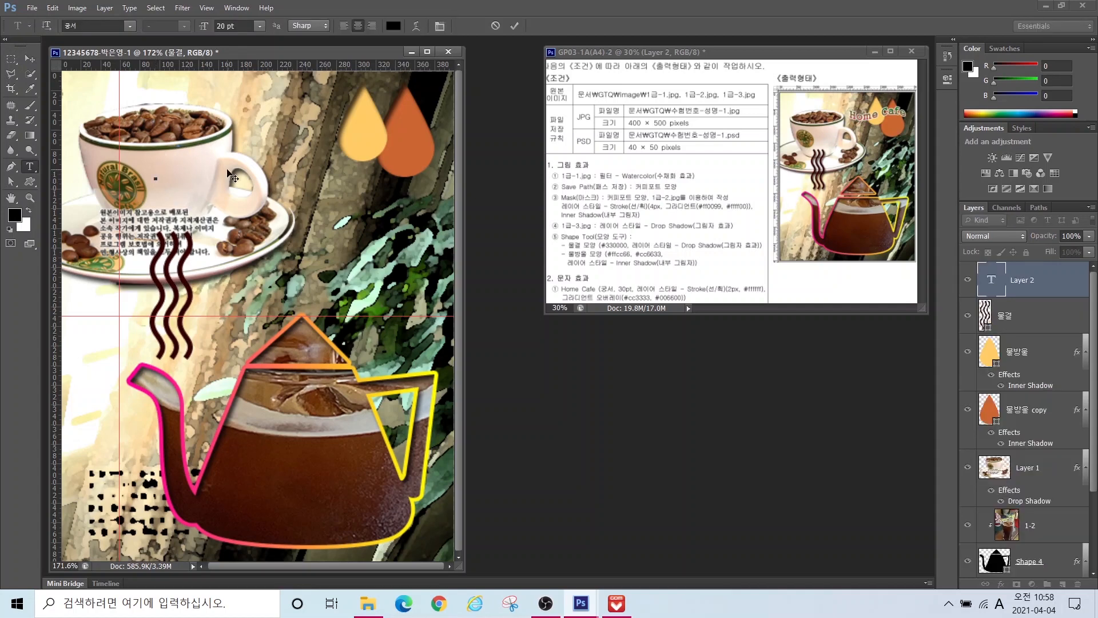
{"action": "type", "text": "Home Cafe"}
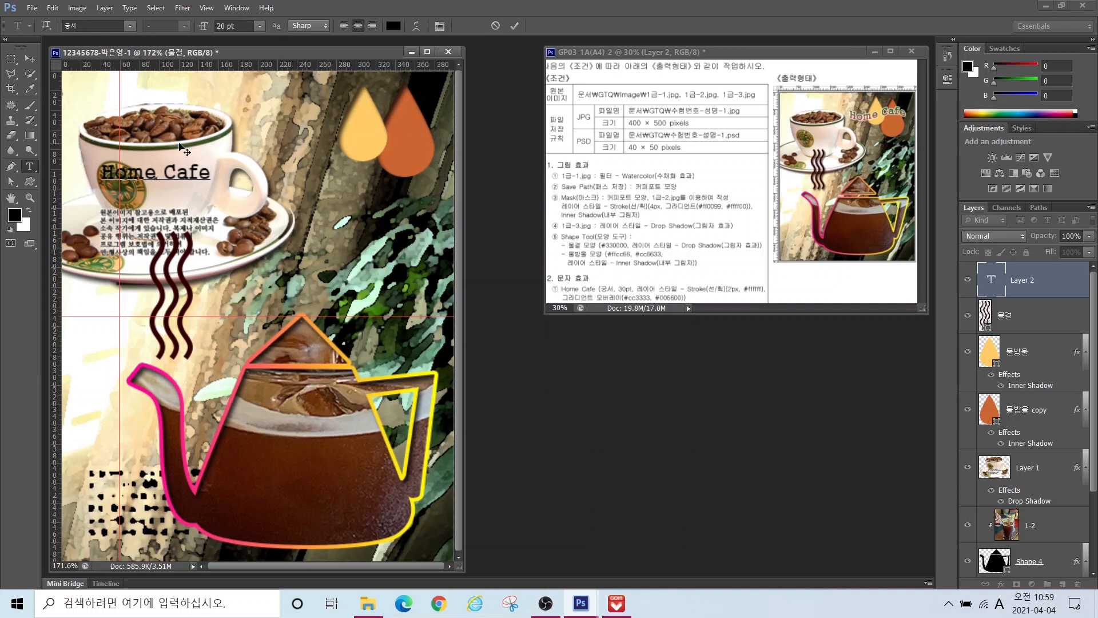
{"action": "left_click", "coordinate": [216, 25]}
{"action": "type", "text": "30"}
{"action": "key", "text": "Return"}
{"action": "left_click", "coordinate": [516, 26]}
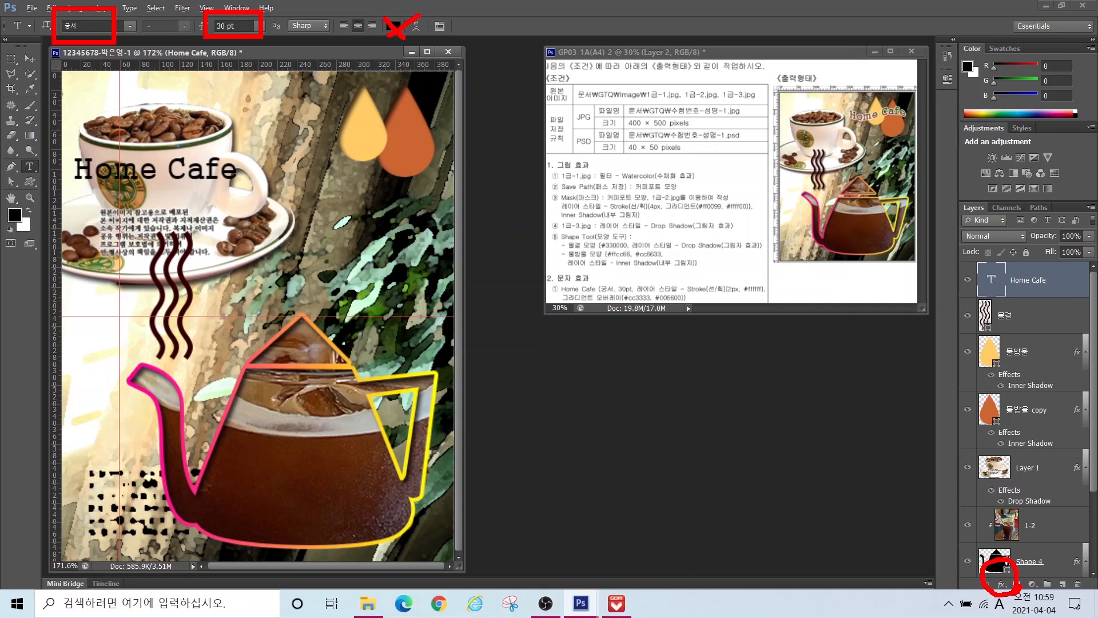
{"action": "left_click", "coordinate": [1002, 584]}
{"action": "left_click", "coordinate": [1002, 467]}
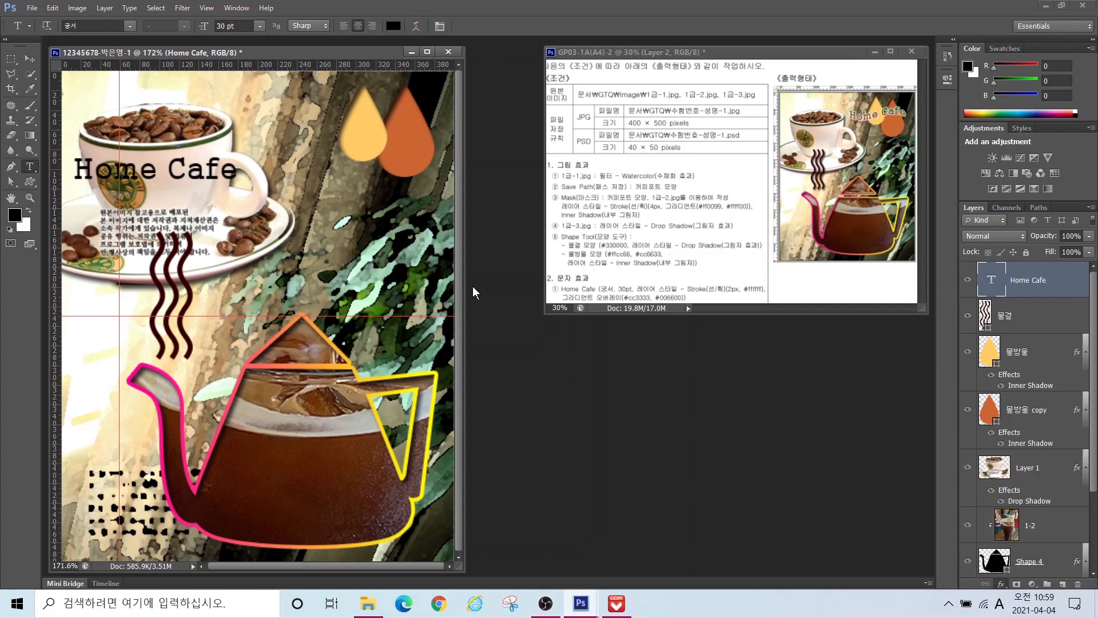
Step: Give Home Cafe a 2 px white (#ffffff) Stroke
{"action": "double_click", "coordinate": [646, 288]}
{"action": "type", "text": "2"}
{"action": "left_click", "coordinate": [552, 370]}
{"action": "type", "text": "ffffff"}
{"action": "left_click", "coordinate": [999, 185]}
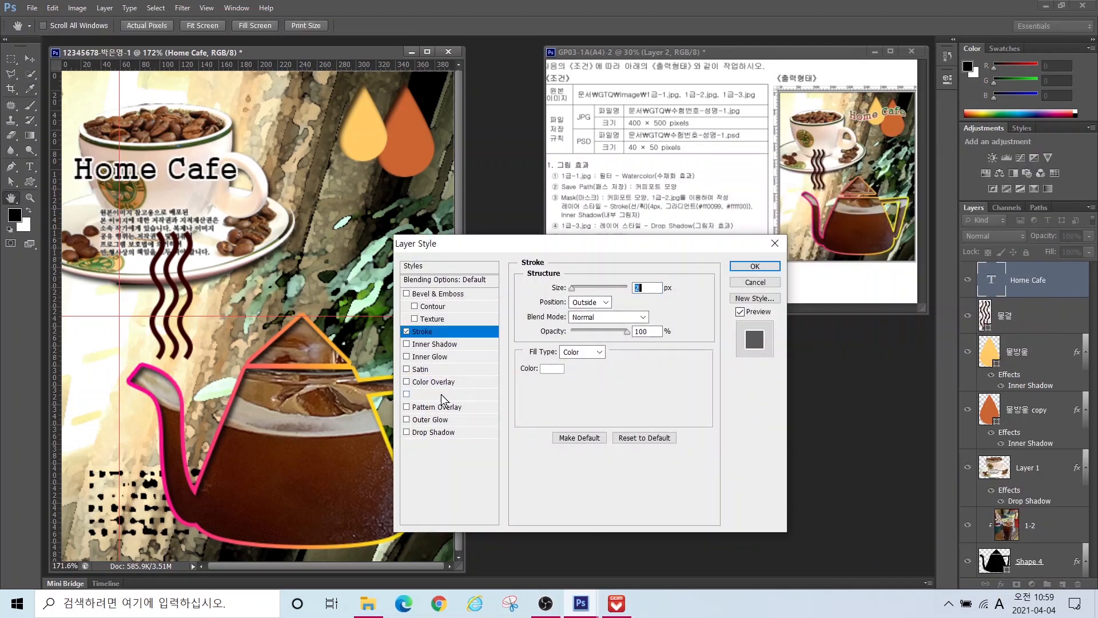
Step: Add a Gradient Overlay running from #cc3333 red to #006600 green
{"action": "left_click", "coordinate": [441, 394]}
{"action": "left_click", "coordinate": [601, 315]}
{"action": "left_click", "coordinate": [298, 323]}
{"action": "double_click", "coordinate": [297, 323]}
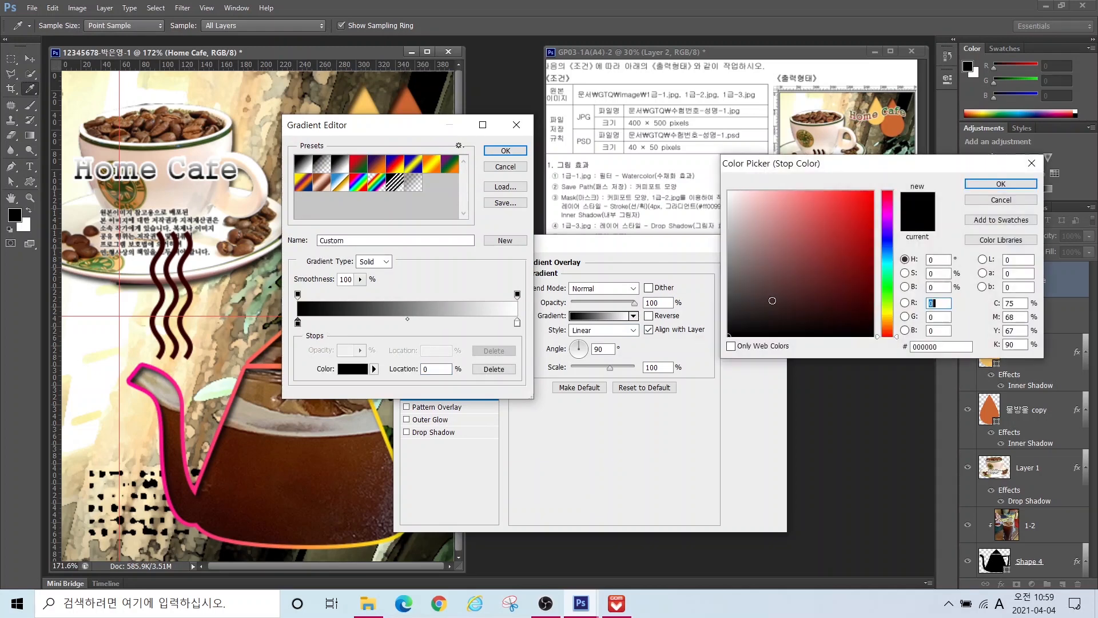
{"action": "double_click", "coordinate": [955, 348]}
{"action": "type", "text": "cc3333"}
{"action": "left_click", "coordinate": [1000, 185]}
{"action": "double_click", "coordinate": [517, 323]}
{"action": "double_click", "coordinate": [953, 347]}
{"action": "type", "text": "006"}
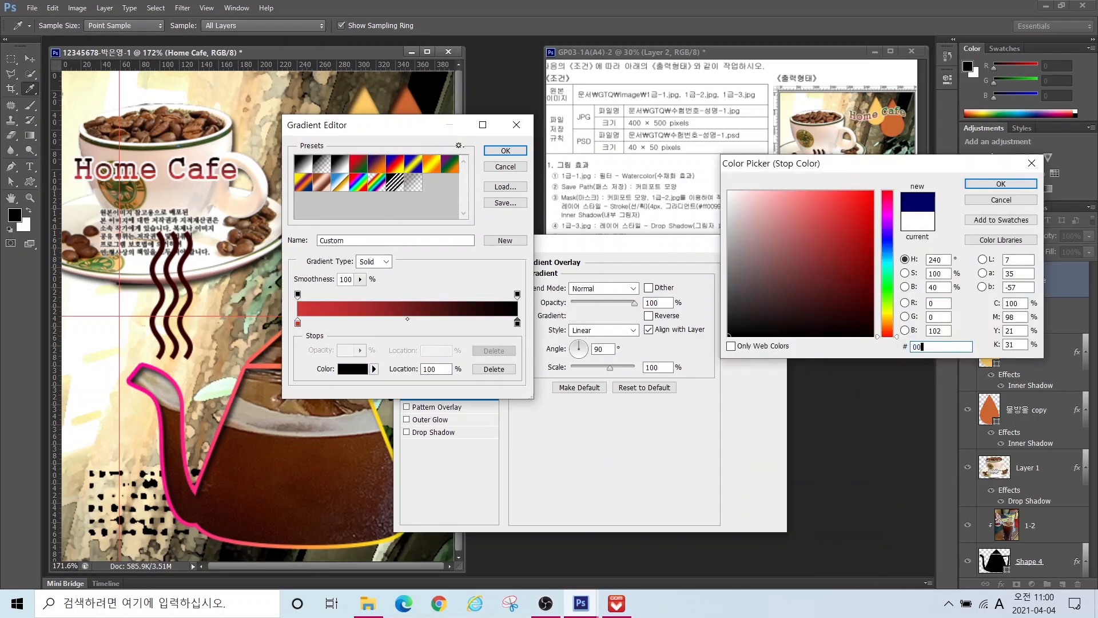
{"action": "type", "text": "600"}
{"action": "key", "text": "Return"}
{"action": "key", "text": "Return"}
{"action": "key", "text": "Return"}
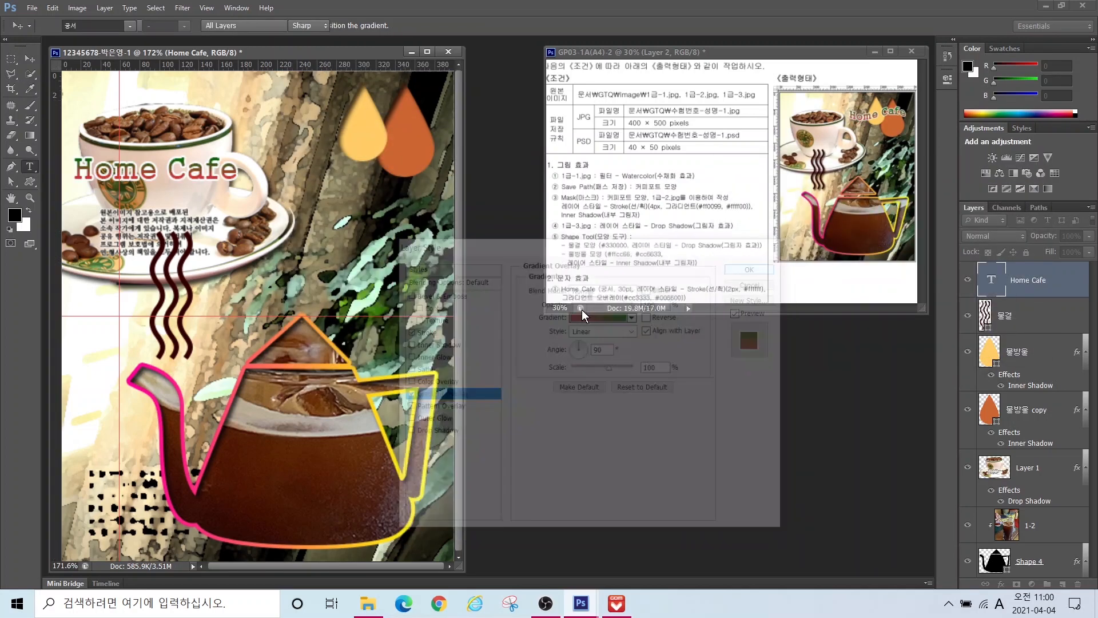
Step: Move Home Cafe up over the two orange drops
{"action": "left_click", "coordinate": [30, 58]}
{"action": "mouse_move", "coordinate": [208, 169]}
{"action": "left_mouse_down"}
{"action": "mouse_move", "coordinate": [321, 162]}
{"action": "mouse_move", "coordinate": [397, 127]}
{"action": "left_mouse_up"}
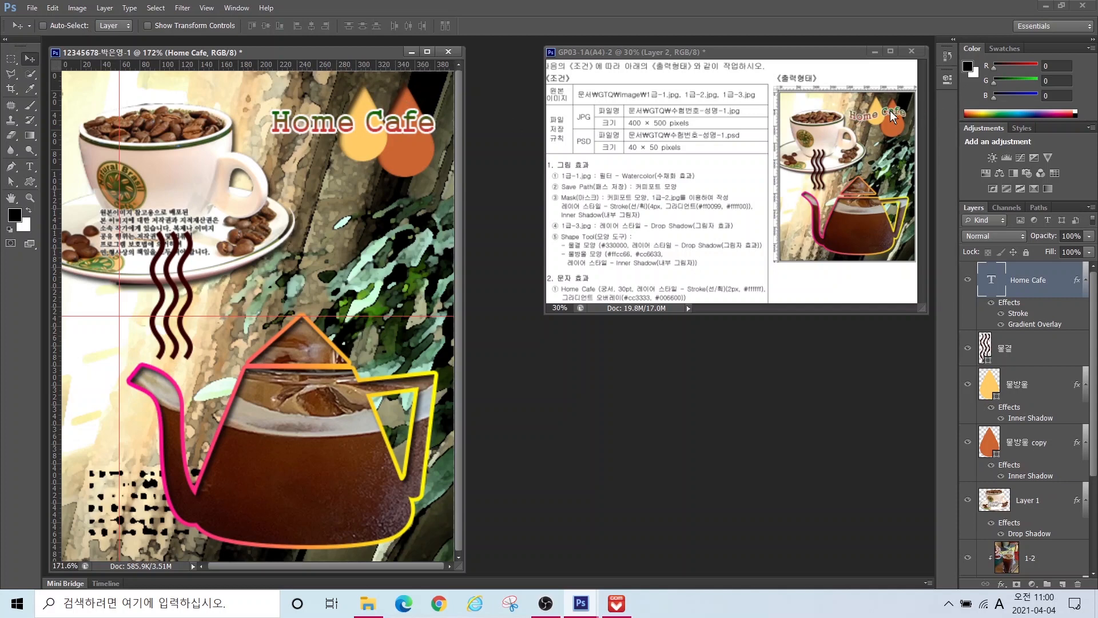
{"action": "left_click", "coordinate": [29, 169]}
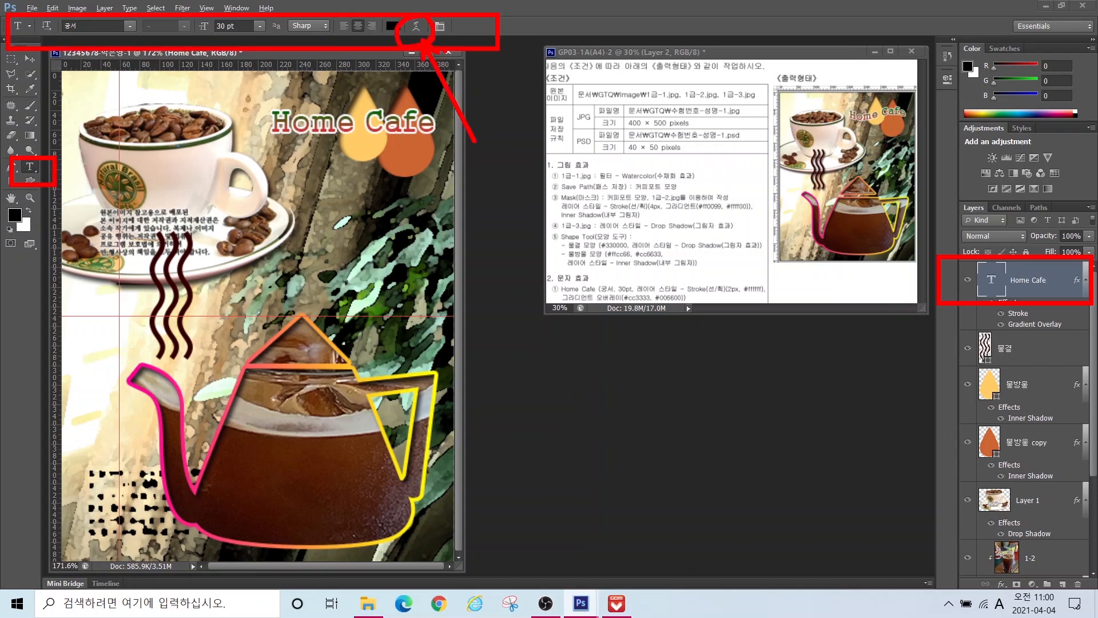
Step: Warp the Home Cafe text with the Flag style at a +39 bend
{"action": "left_click", "coordinate": [413, 27]}
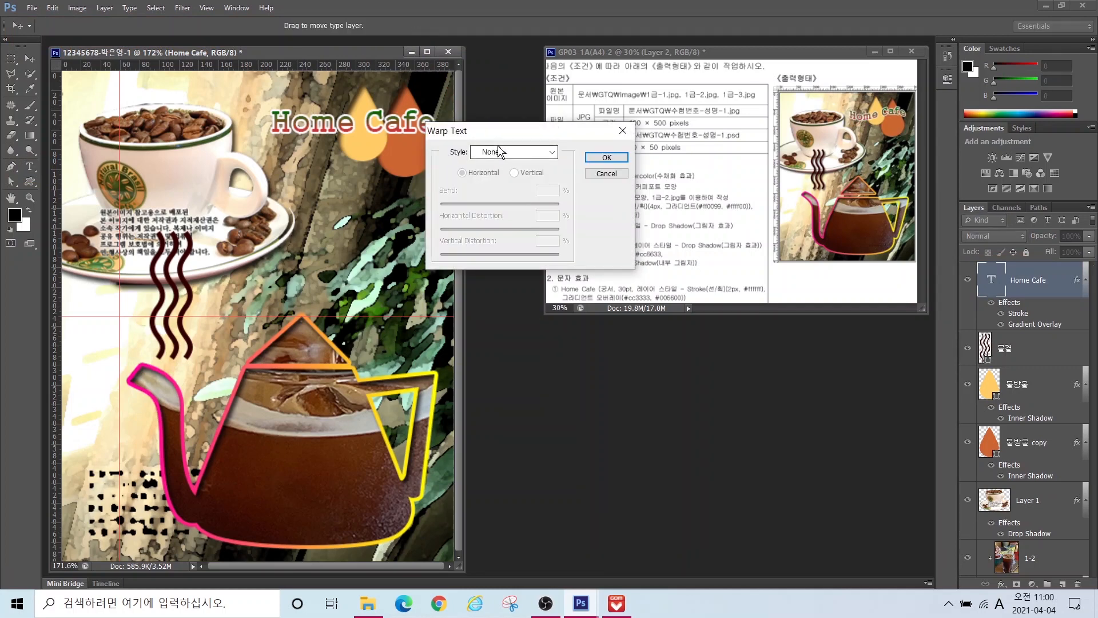
{"action": "left_click", "coordinate": [504, 152]}
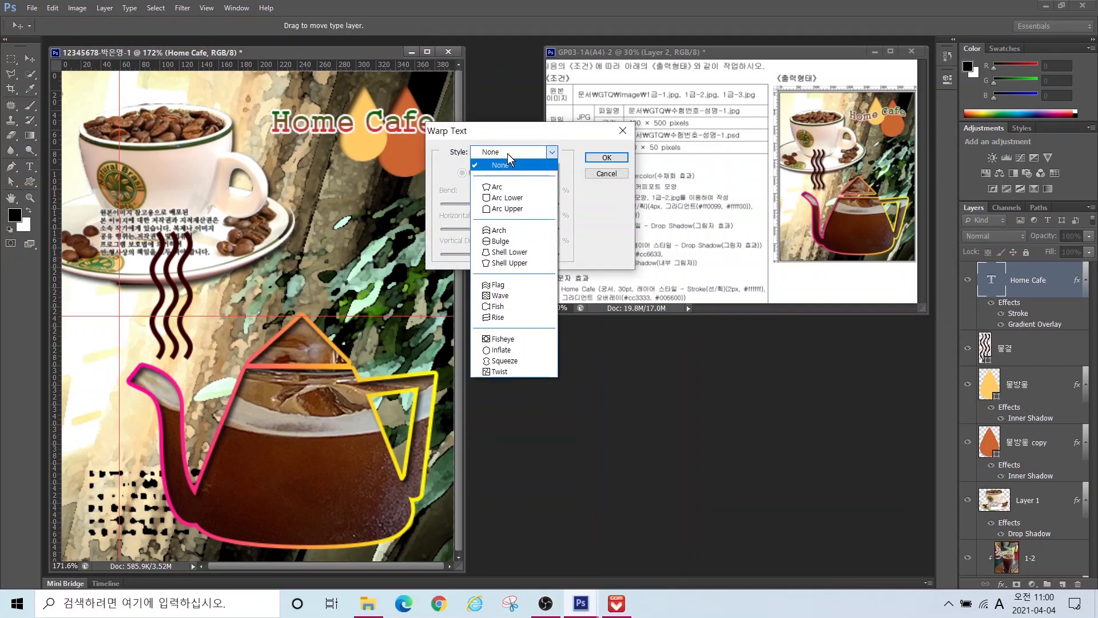
{"action": "left_click", "coordinate": [497, 285]}
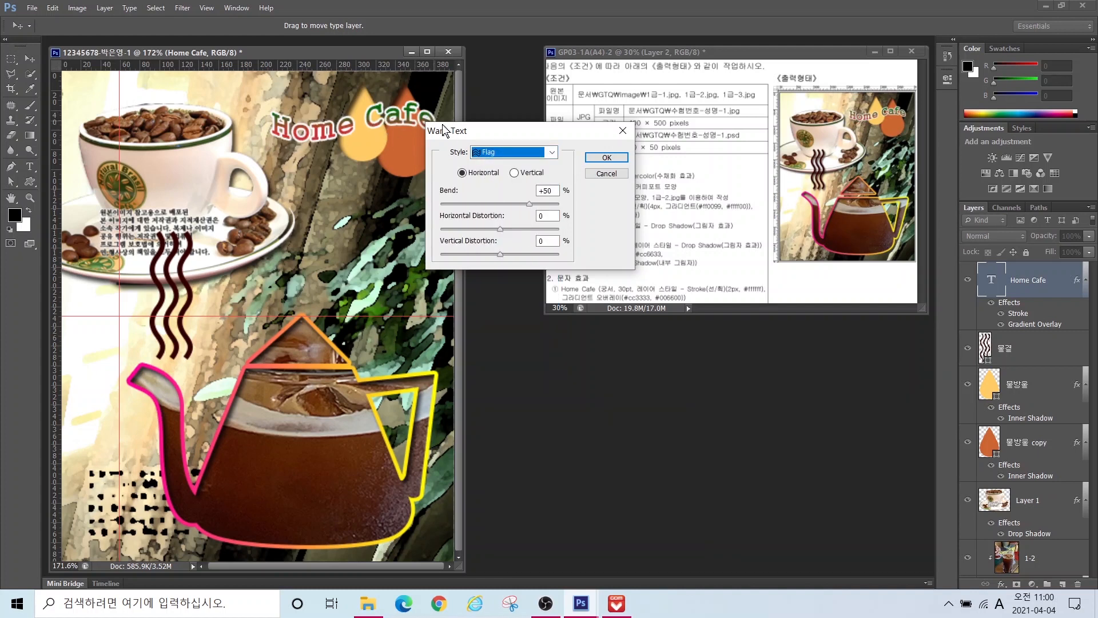
{"action": "mouse_move", "coordinate": [530, 205]}
{"action": "left_mouse_down"}
{"action": "mouse_move", "coordinate": [467, 204]}
{"action": "mouse_move", "coordinate": [532, 201]}
{"action": "mouse_move", "coordinate": [525, 209]}
{"action": "left_mouse_up"}
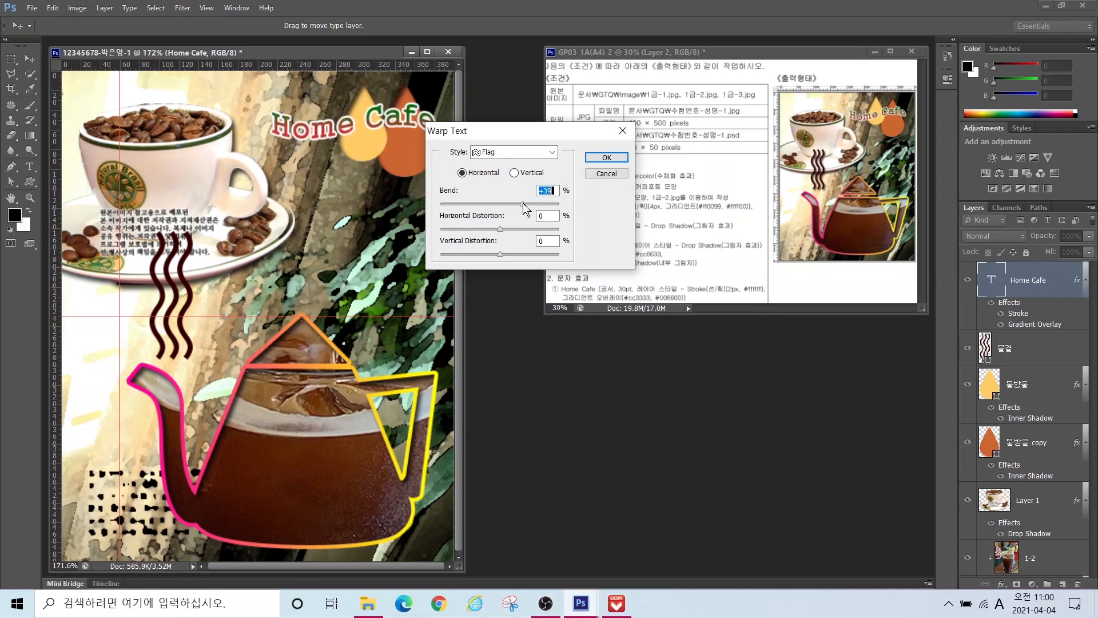
{"action": "left_click", "coordinate": [606, 159]}
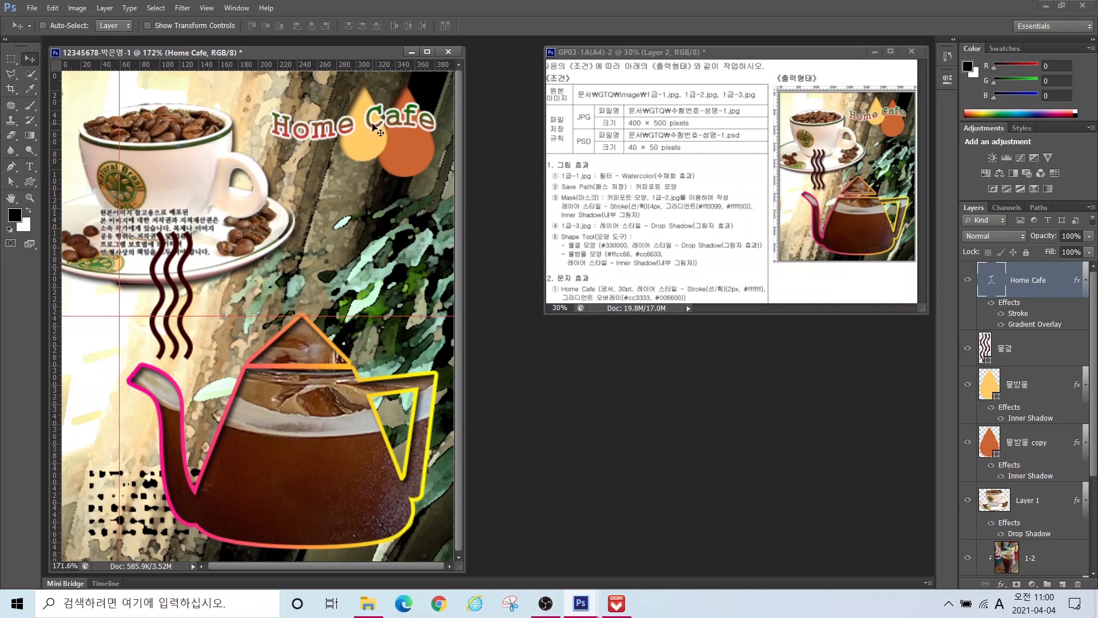
Step: Nudge Home Cafe slightly to the right
{"action": "left_click_drag", "start_coordinate": [373, 127], "coordinate": [379, 127]}
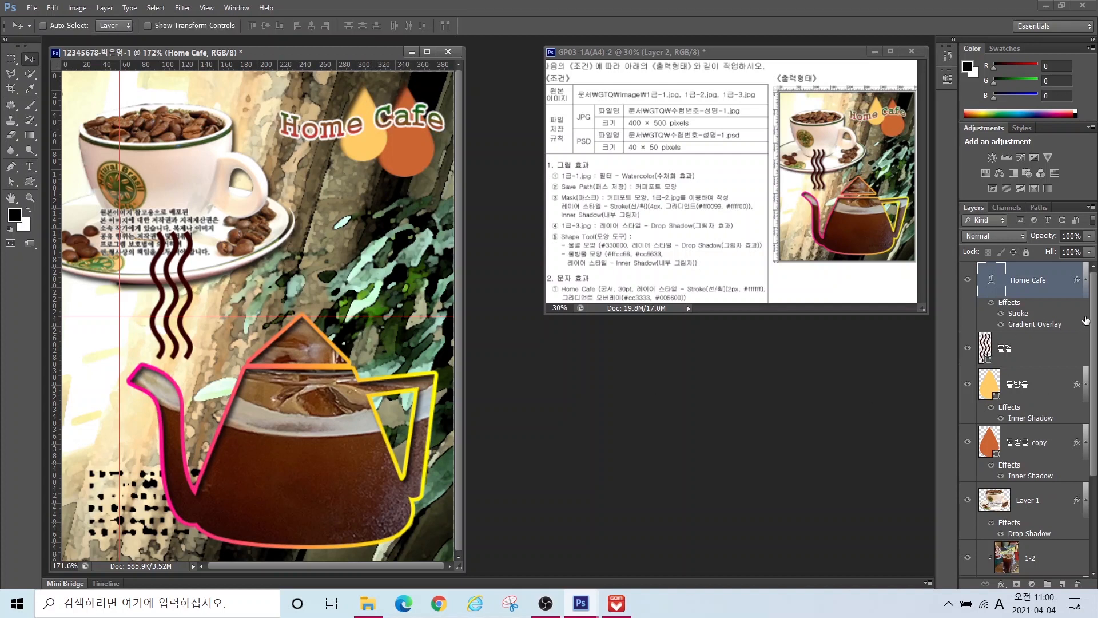
{"action": "scroll", "coordinate": [1087, 320], "scroll_direction": "down", "scroll_amount": 5}
{"action": "scroll", "coordinate": [1086, 312], "scroll_direction": "up", "scroll_amount": 5}
Step: Hide the rulers and clear all guides from the canvas
{"action": "left_click", "coordinate": [207, 8]}
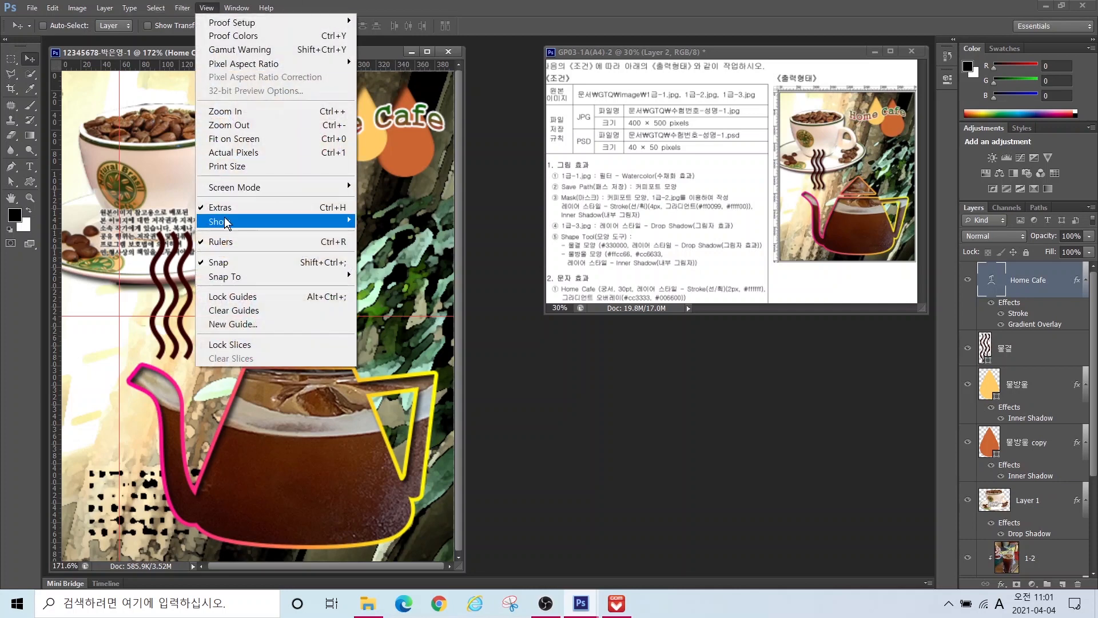
{"action": "left_click", "coordinate": [222, 242]}
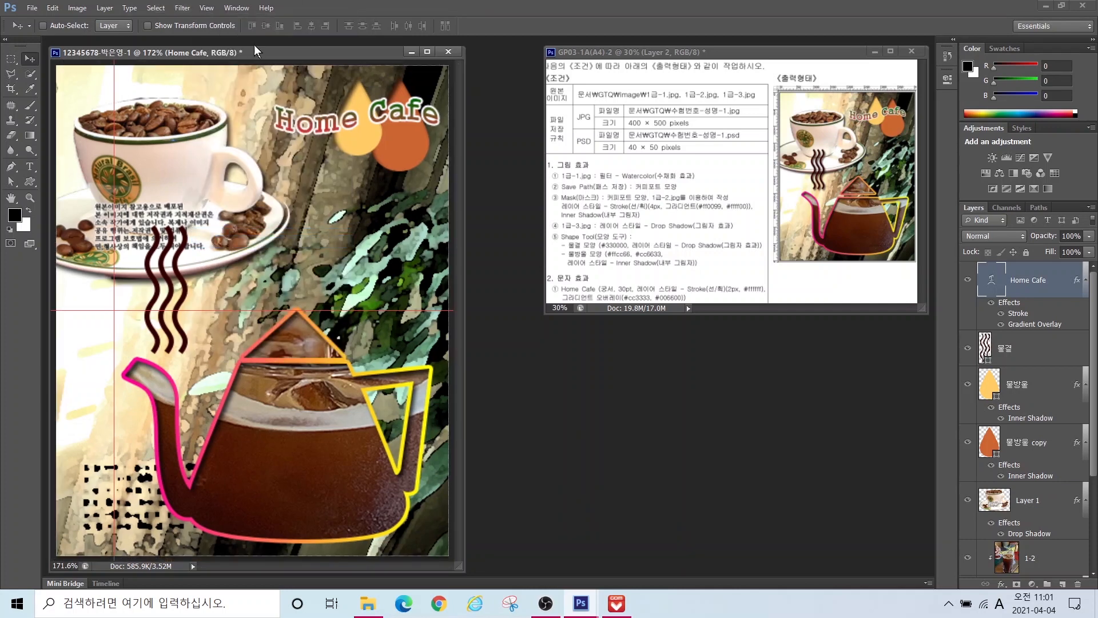
{"action": "left_click", "coordinate": [207, 11]}
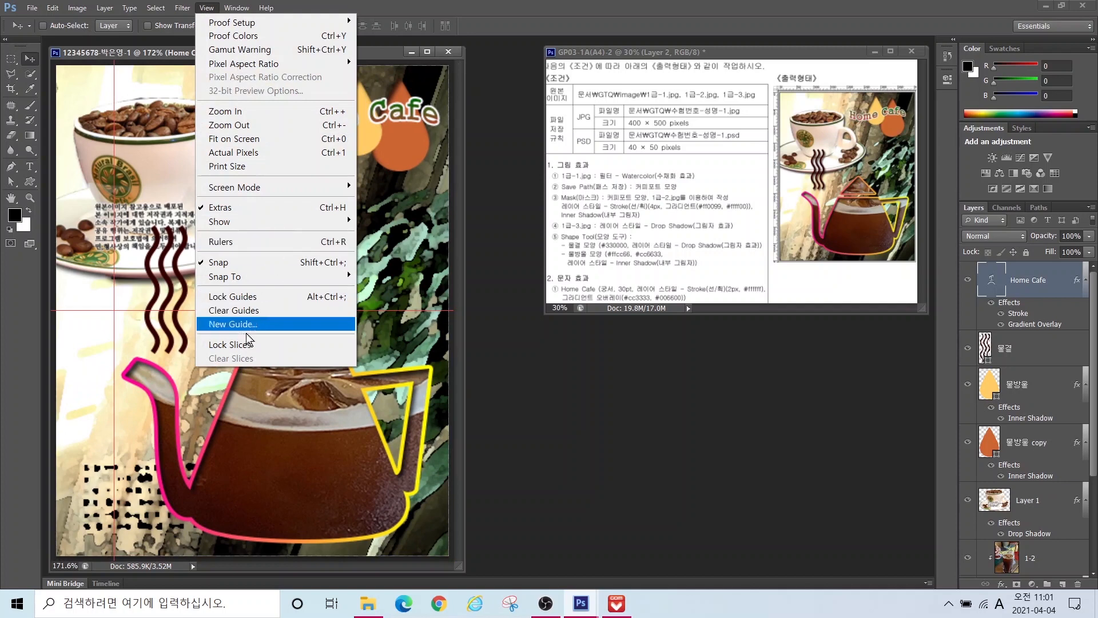
{"action": "left_click", "coordinate": [232, 312]}
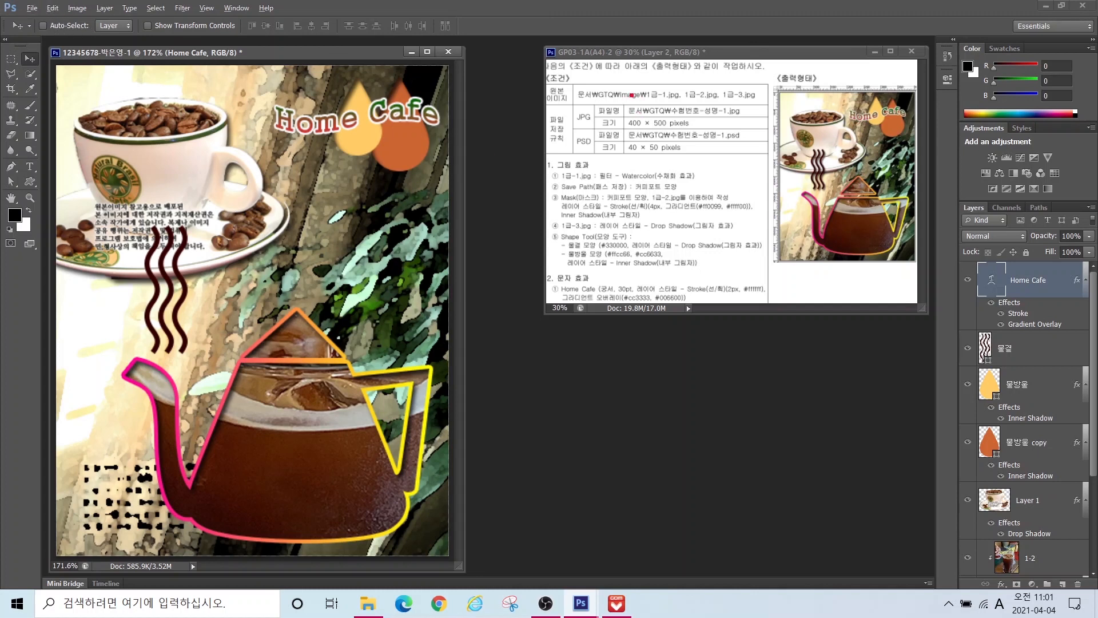
{"action": "mouse_move", "coordinate": [562, 99]}
{"action": "left_mouse_down"}
{"action": "mouse_move", "coordinate": [686, 146]}
{"action": "mouse_move", "coordinate": [748, 129]}
{"action": "left_mouse_up"}
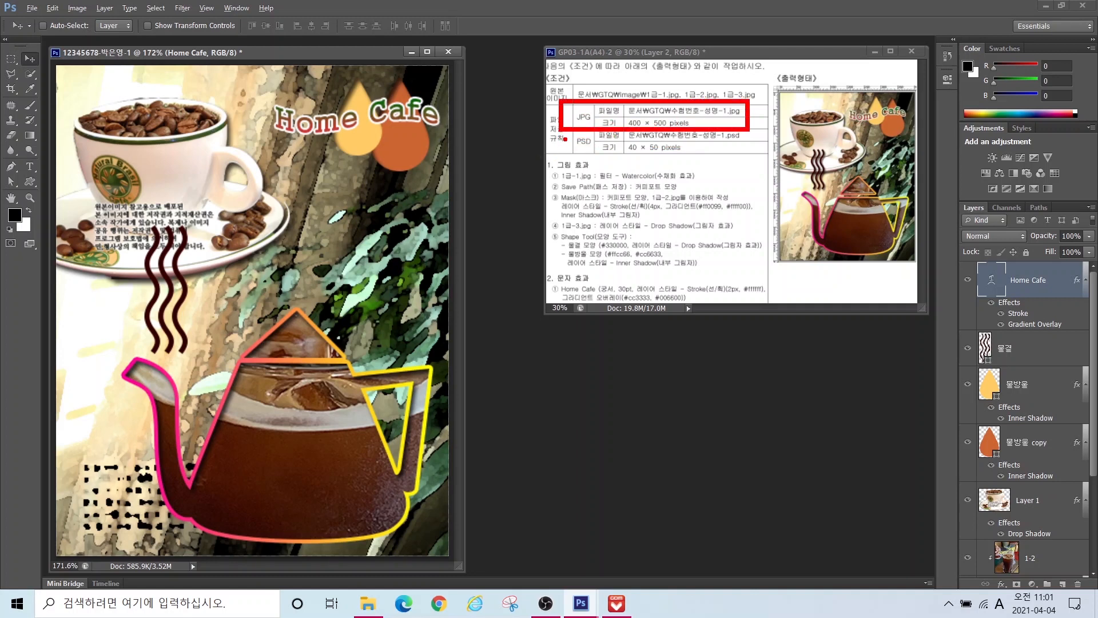
{"action": "mouse_move", "coordinate": [567, 134]}
{"action": "left_mouse_down"}
{"action": "mouse_move", "coordinate": [717, 165]}
{"action": "mouse_move", "coordinate": [718, 227]}
{"action": "left_mouse_up"}
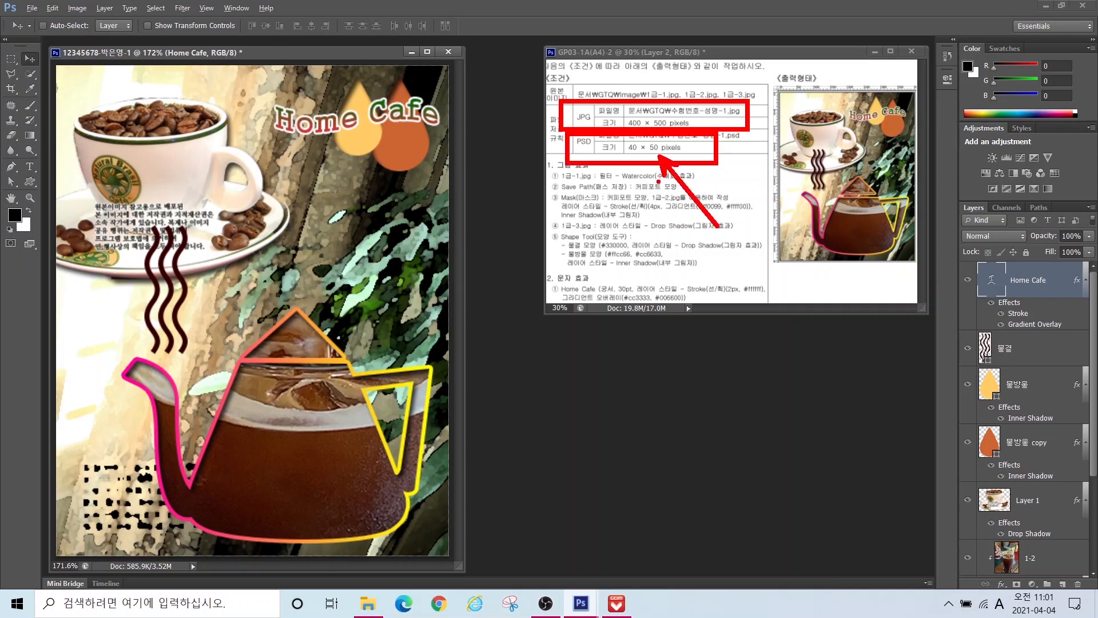
{"action": "key", "text": "Escape"}
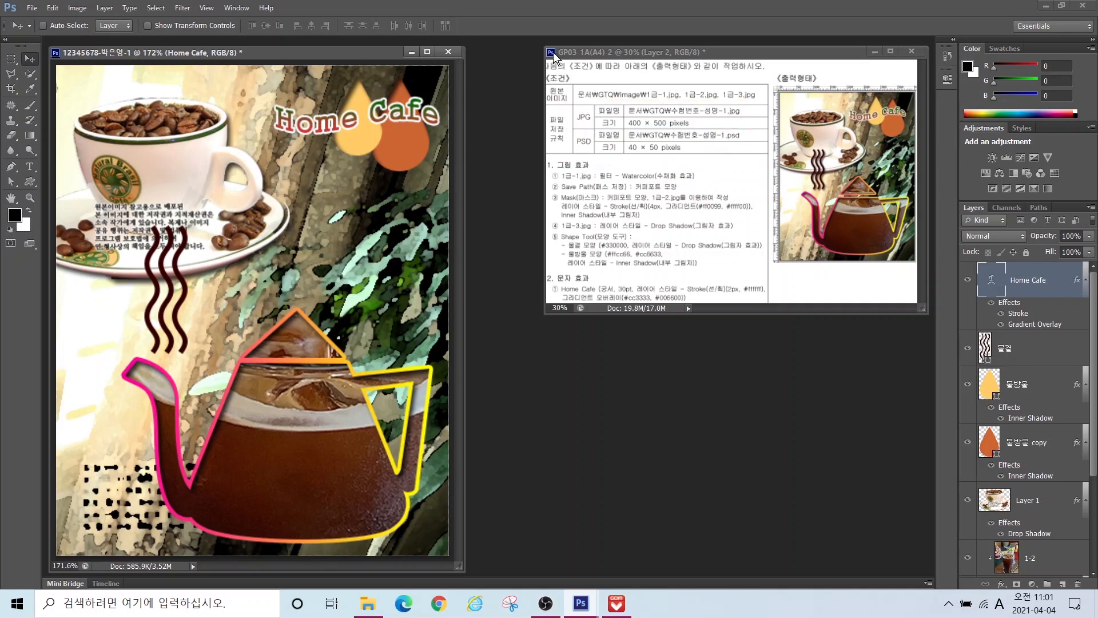
Step: Save a JPEG copy of the composite into Libraries > 문서 > GTQ, accepting the JPEG options
{"action": "left_click", "coordinate": [31, 8]}
{"action": "left_click", "coordinate": [38, 174]}
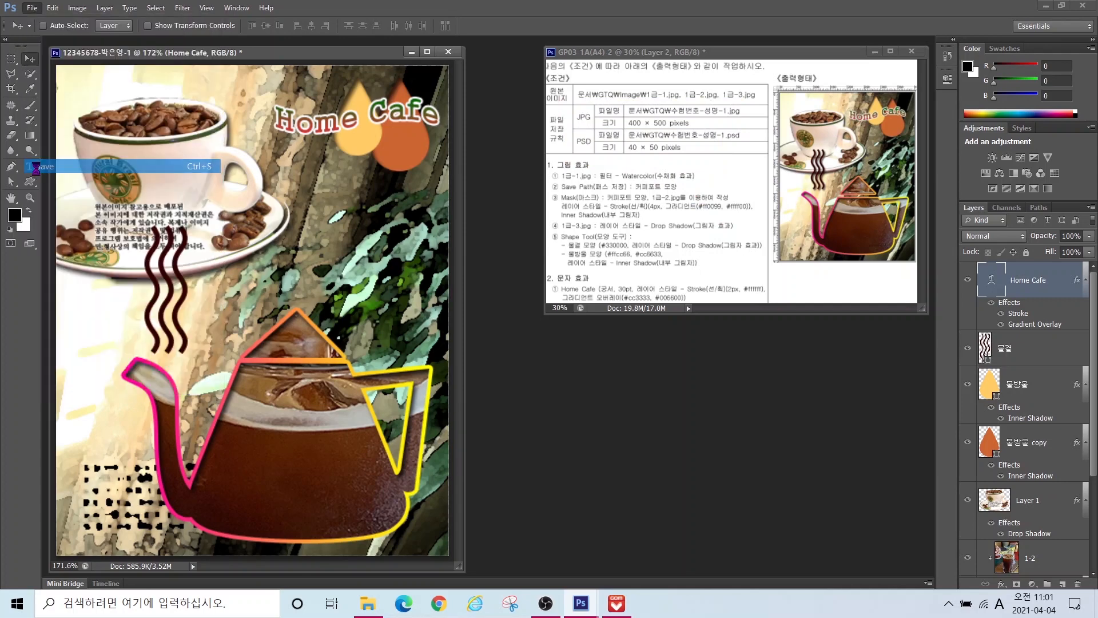
{"action": "left_click", "coordinate": [122, 222]}
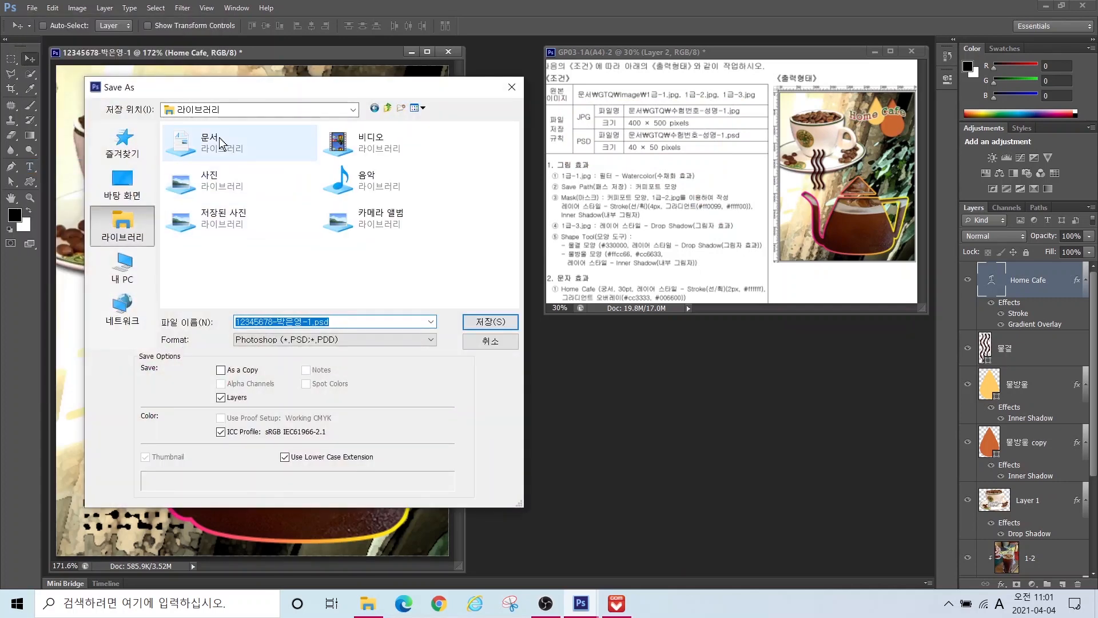
{"action": "double_click", "coordinate": [245, 147]}
{"action": "double_click", "coordinate": [194, 171]}
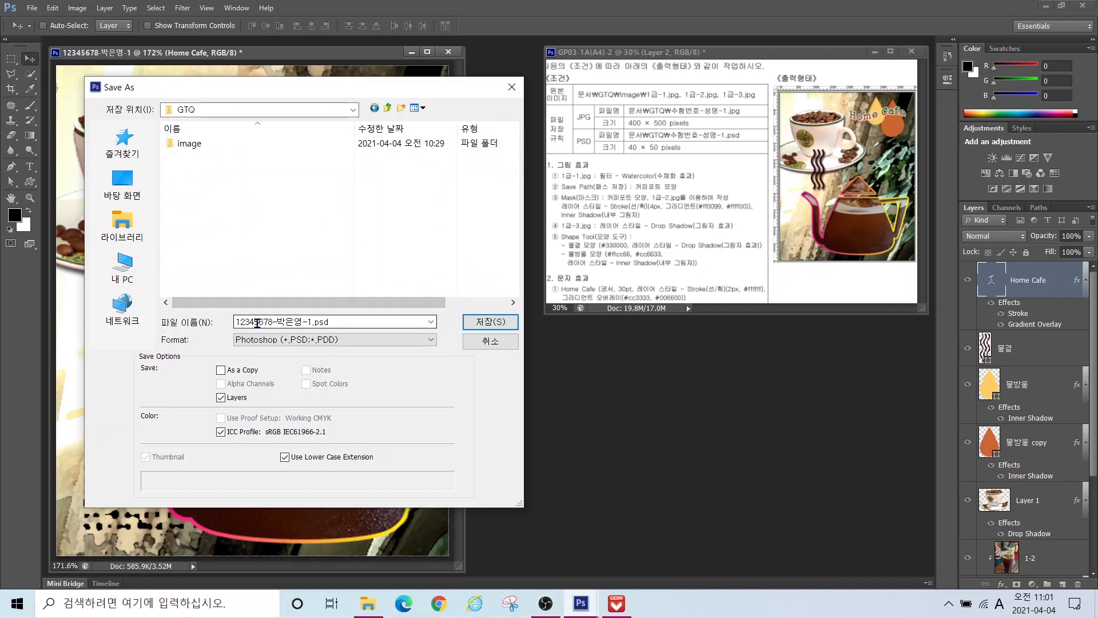
{"action": "left_click", "coordinate": [257, 323]}
{"action": "left_click", "coordinate": [259, 344]}
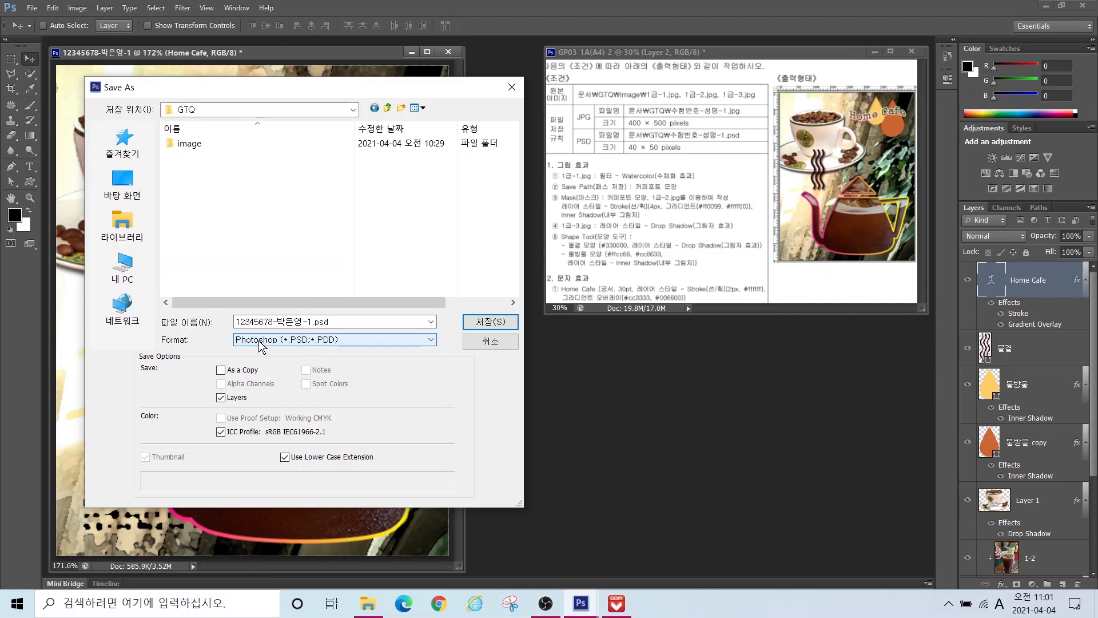
{"action": "left_click", "coordinate": [259, 343]}
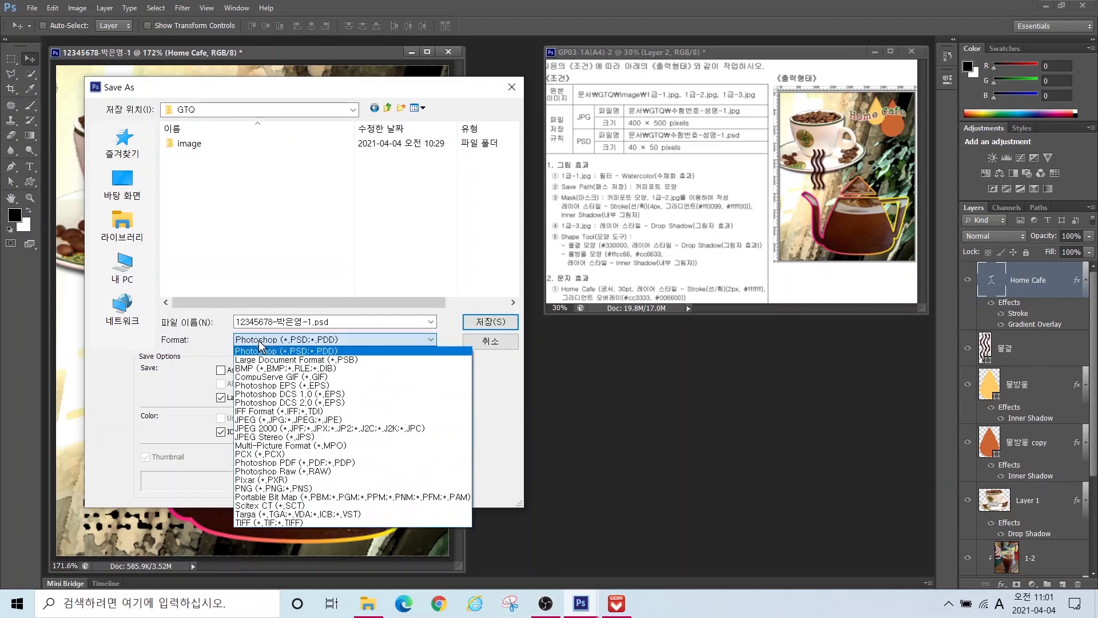
{"action": "left_click", "coordinate": [252, 420]}
{"action": "left_click", "coordinate": [491, 321]}
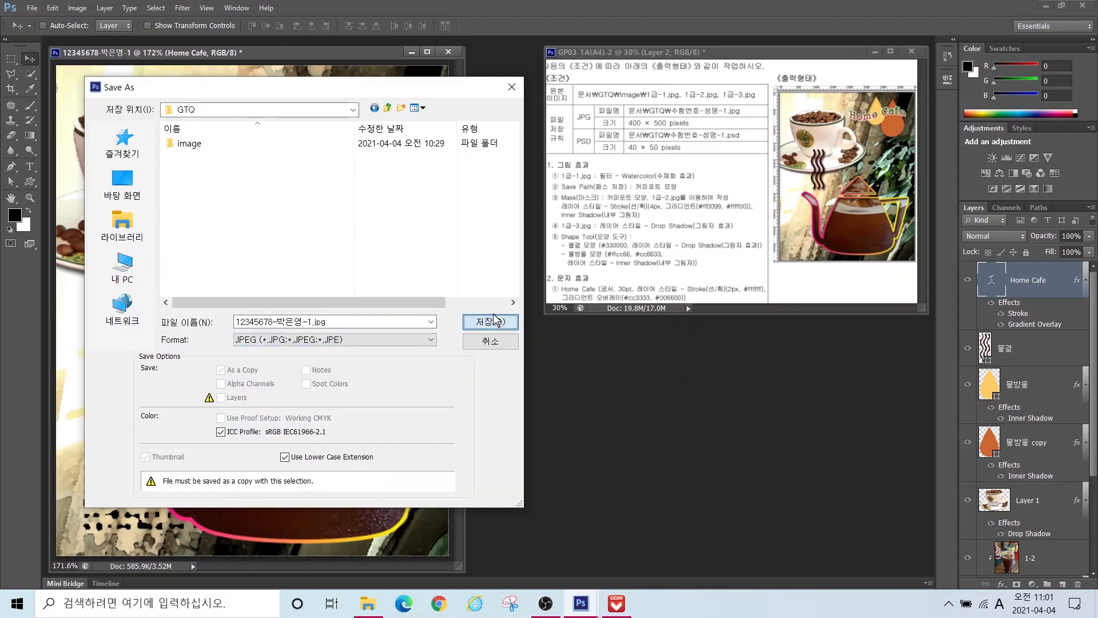
{"action": "left_click", "coordinate": [563, 204]}
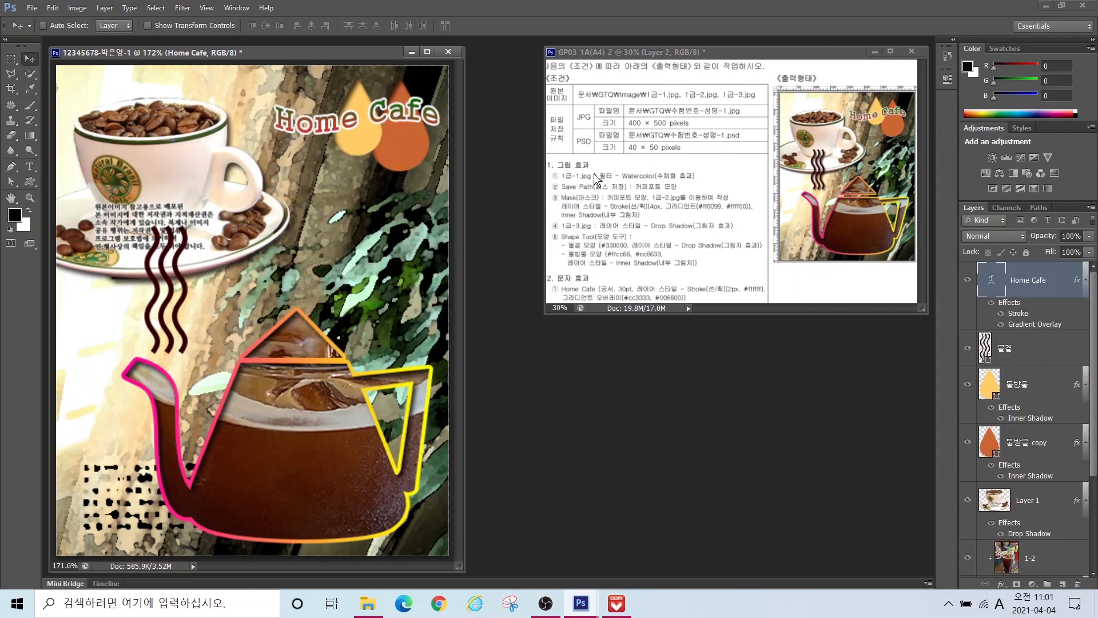
Step: Resize the image to 40 px wide by 50 px high with proportions constrained
{"action": "left_click", "coordinate": [76, 8]}
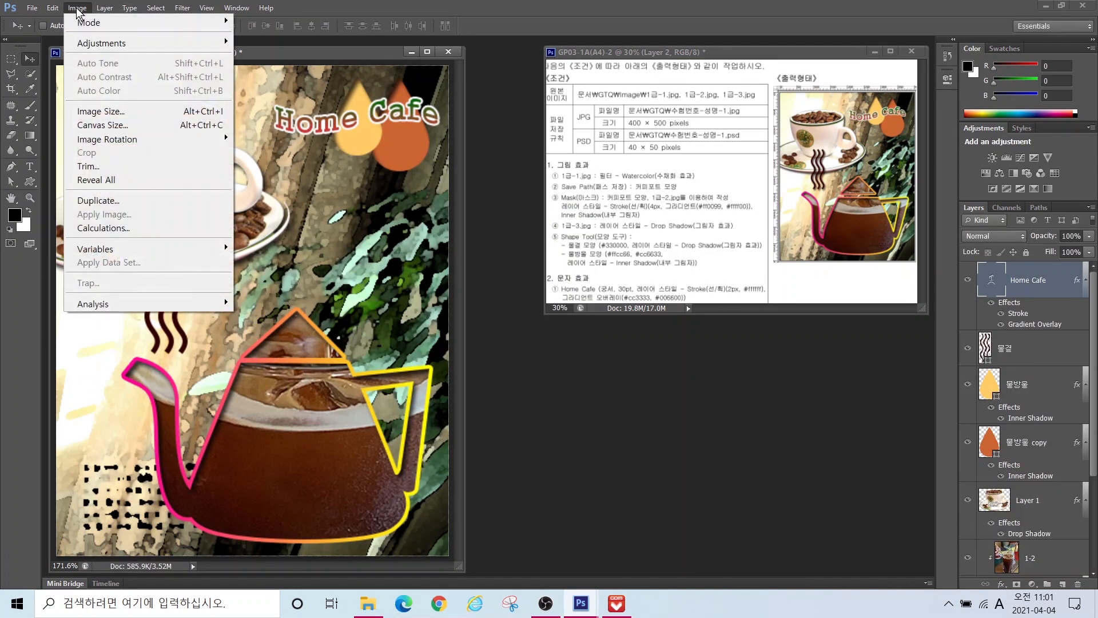
{"action": "left_click", "coordinate": [100, 111]}
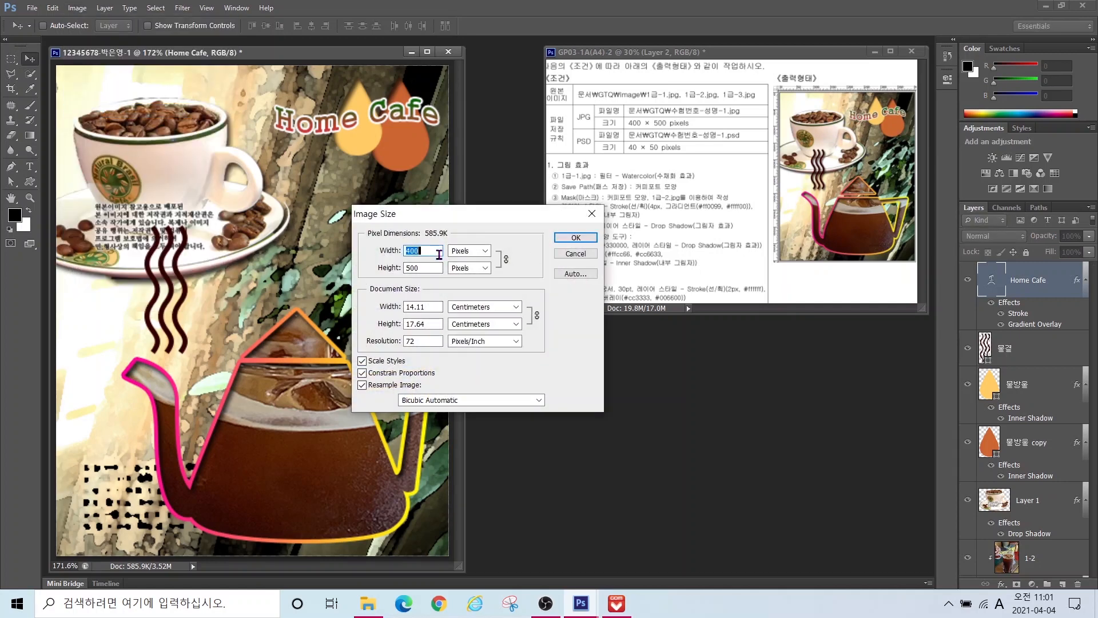
{"action": "type", "text": "40"}
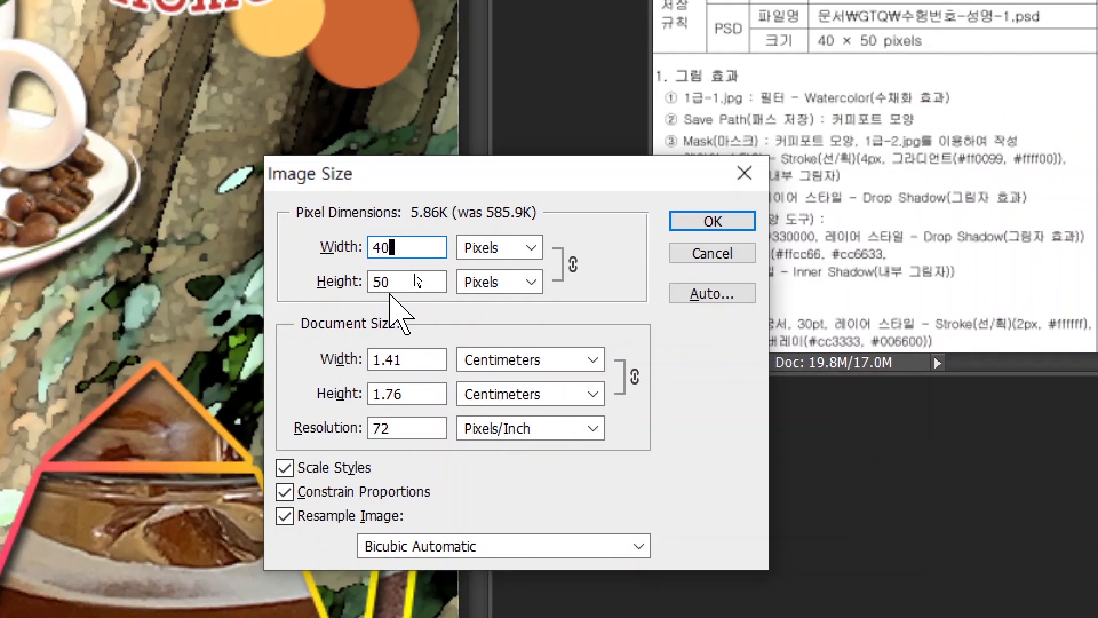
{"action": "key", "text": "alt"}
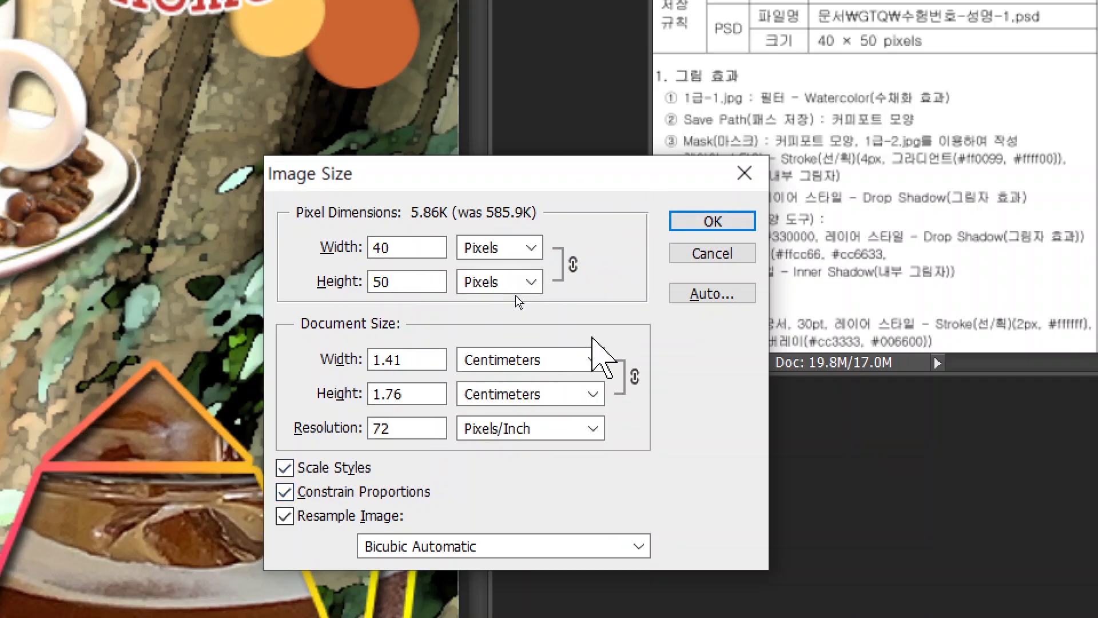
{"action": "left_click", "coordinate": [699, 224]}
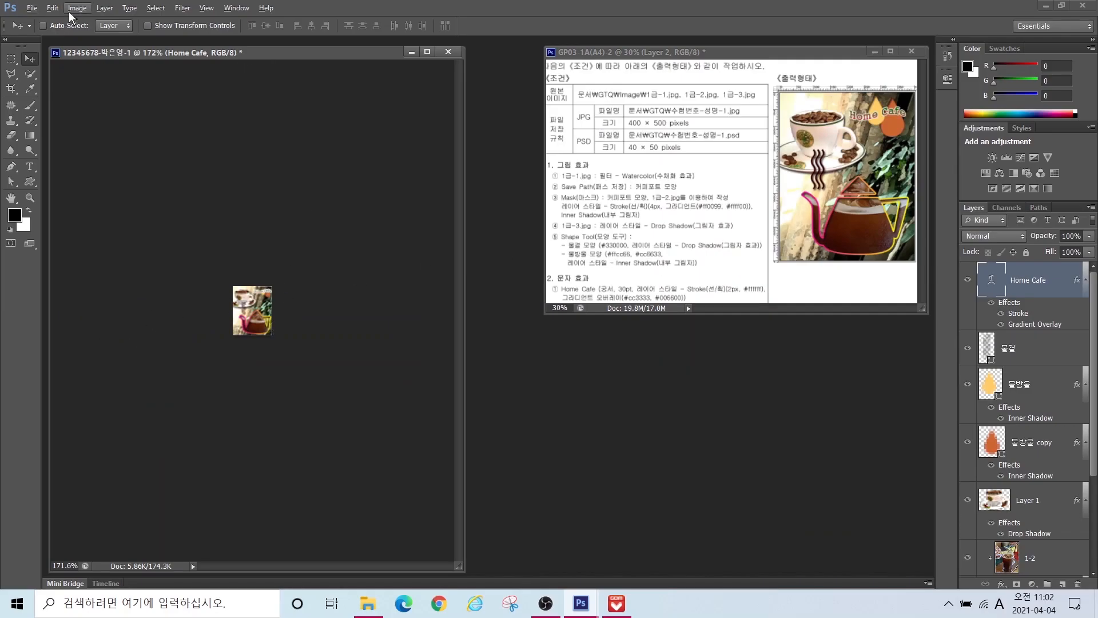
Step: Save the 40 × 50 image as a Photoshop PSD in 문서 > GTQ
{"action": "left_click", "coordinate": [33, 8]}
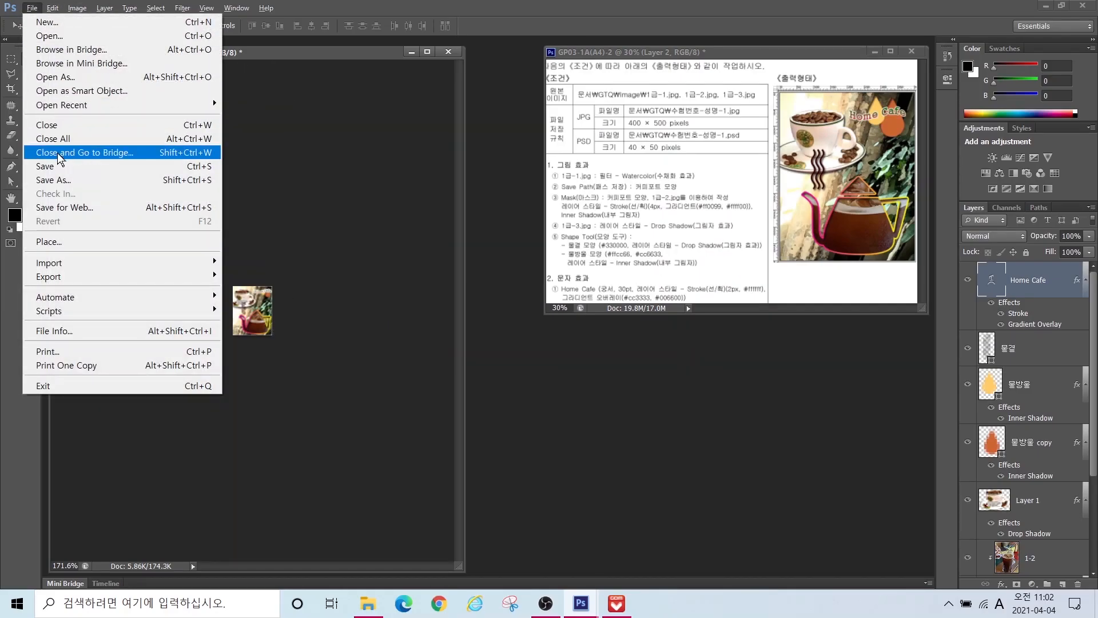
{"action": "left_click", "coordinate": [54, 181]}
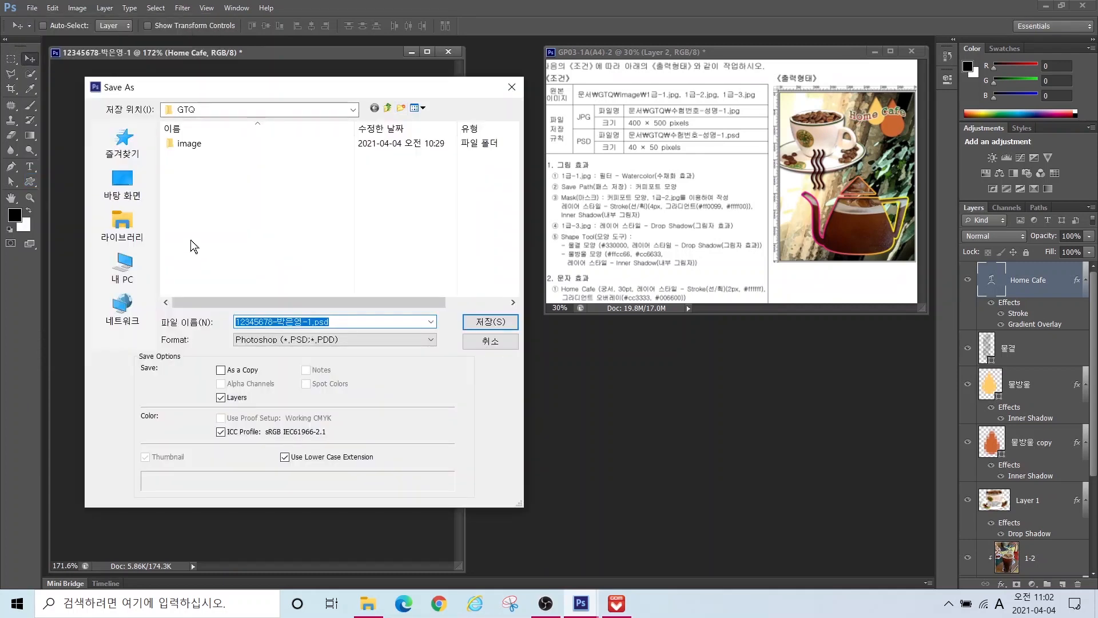
{"action": "left_click", "coordinate": [145, 226]}
{"action": "double_click", "coordinate": [189, 143]}
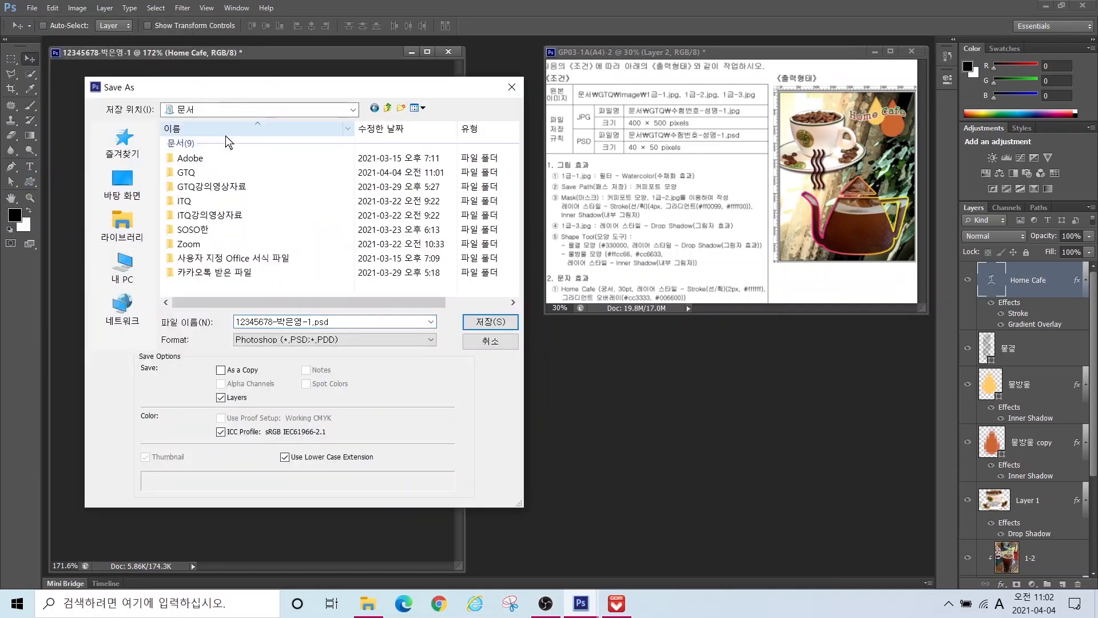
{"action": "left_click", "coordinate": [185, 172]}
{"action": "double_click", "coordinate": [185, 173]}
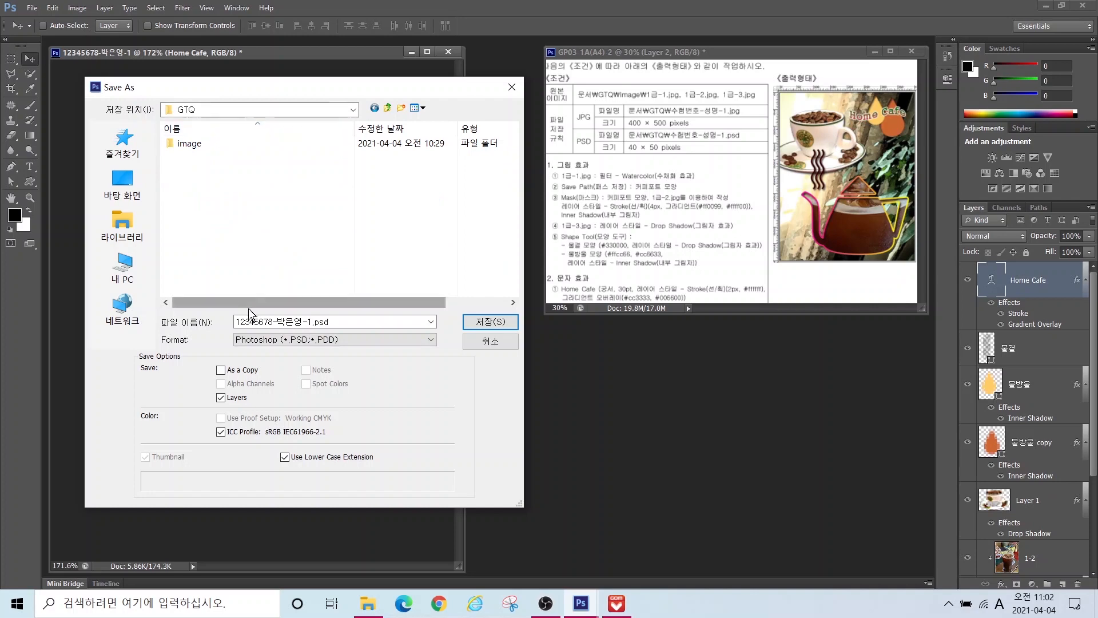
{"action": "left_click", "coordinate": [256, 322]}
{"action": "left_click", "coordinate": [256, 340]}
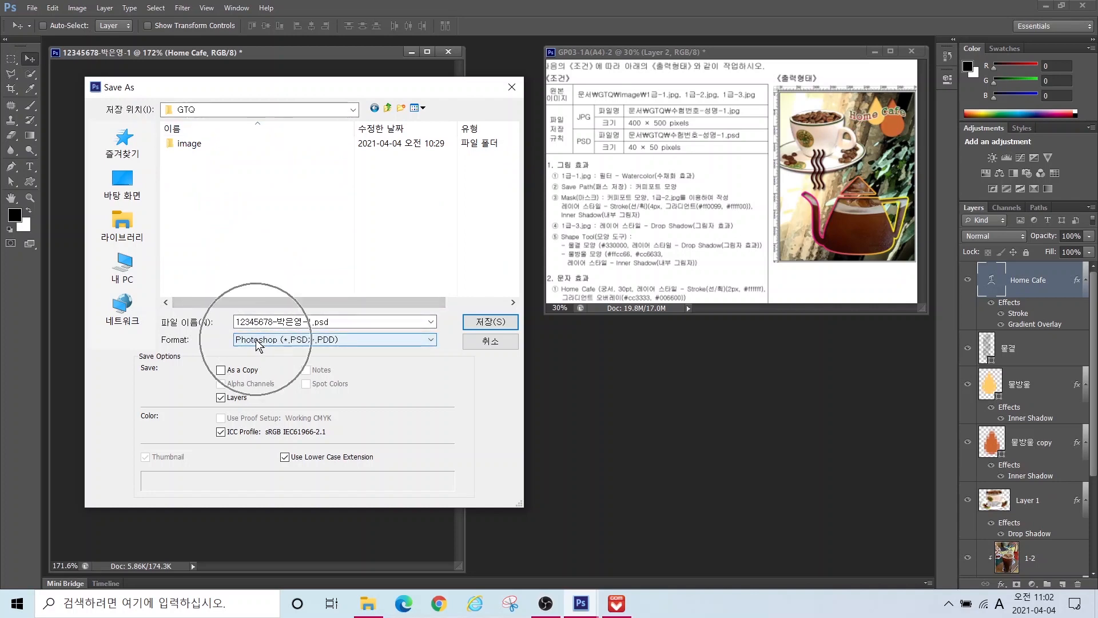
{"action": "left_click", "coordinate": [479, 322]}
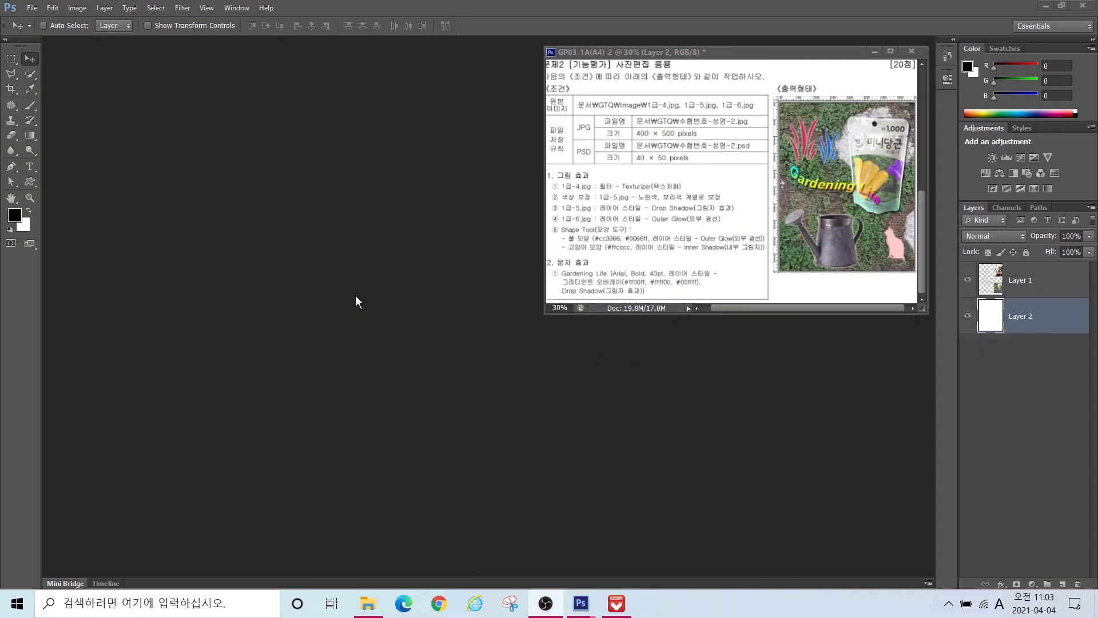
Step: Create a new 400 × 500 pixel, 72 ppi document with a white background
{"action": "left_click", "coordinate": [32, 8]}
{"action": "left_click", "coordinate": [41, 21]}
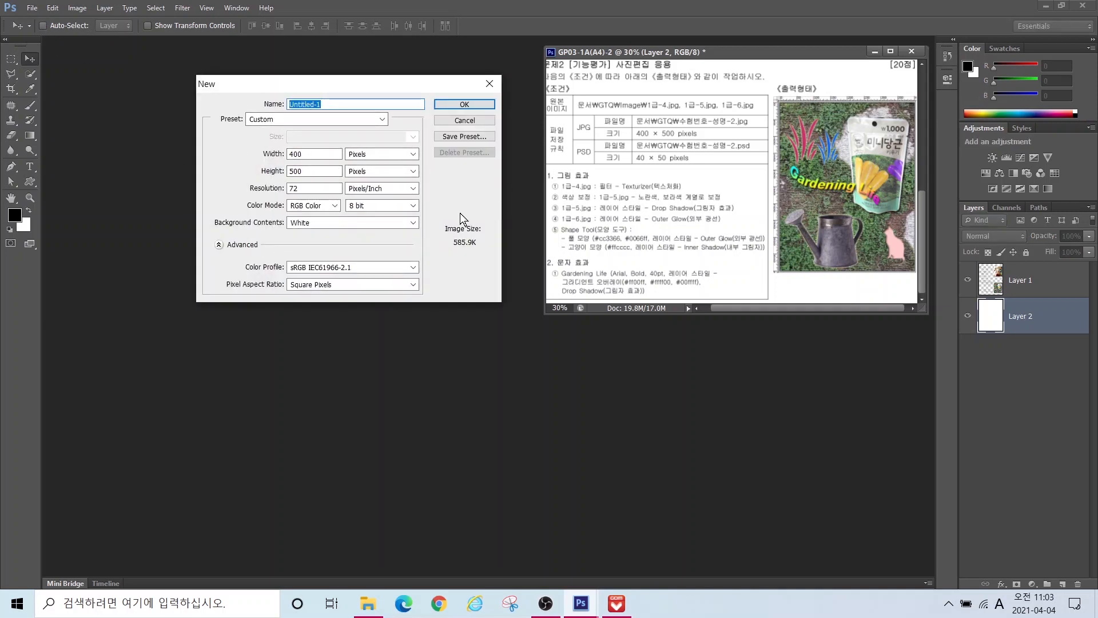
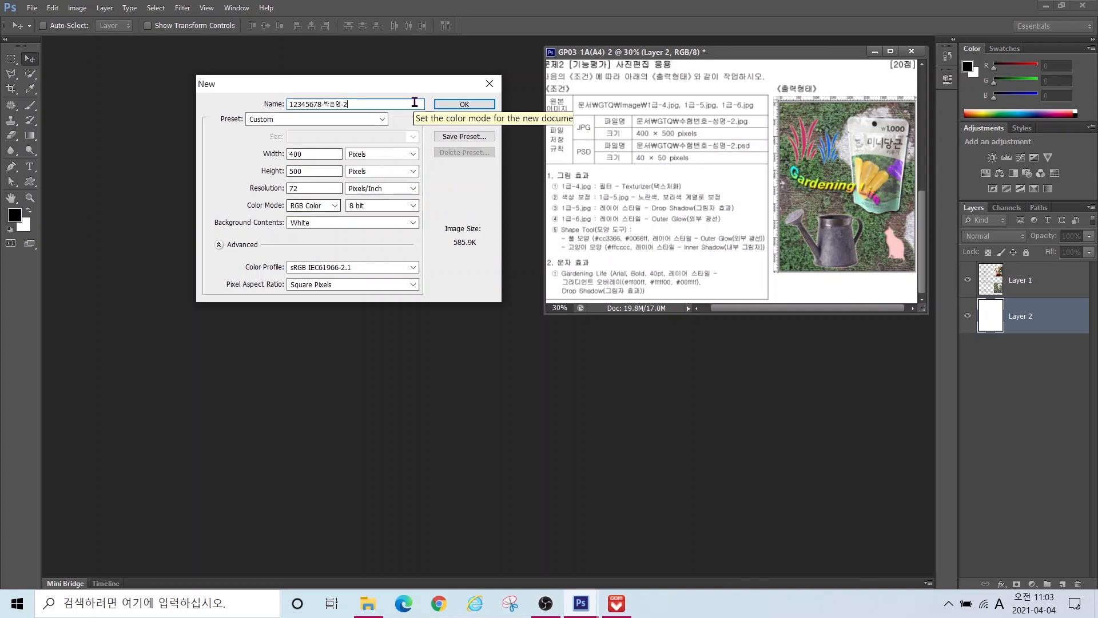
{"action": "left_click", "coordinate": [454, 107]}
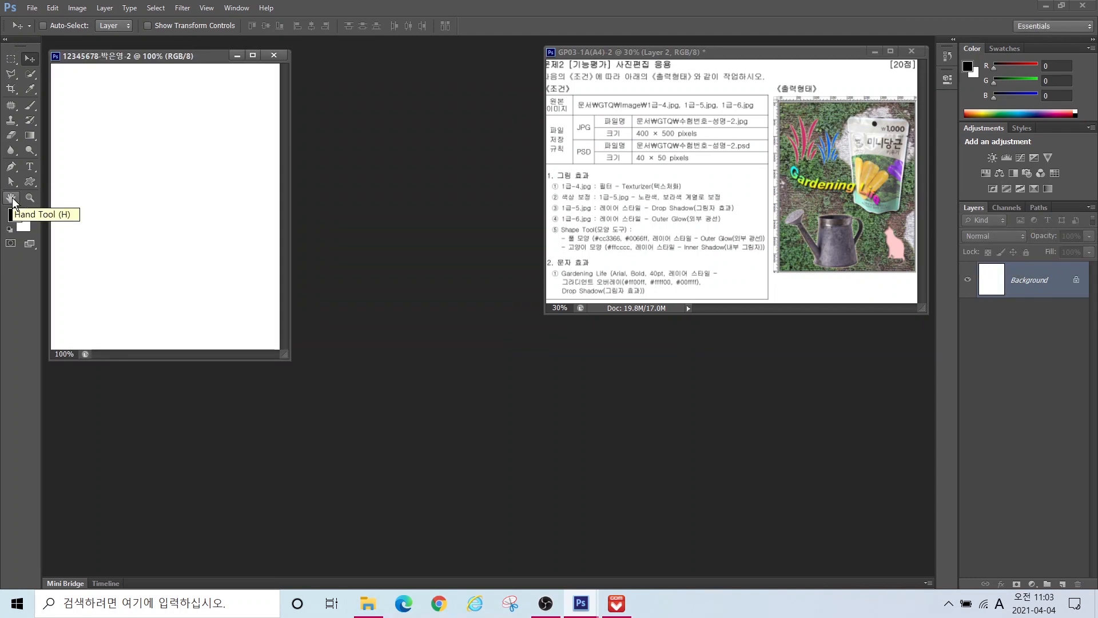
Step: Fit the new document to the screen and open the 1급-4.jpg grass photo
{"action": "double_click", "coordinate": [12, 200]}
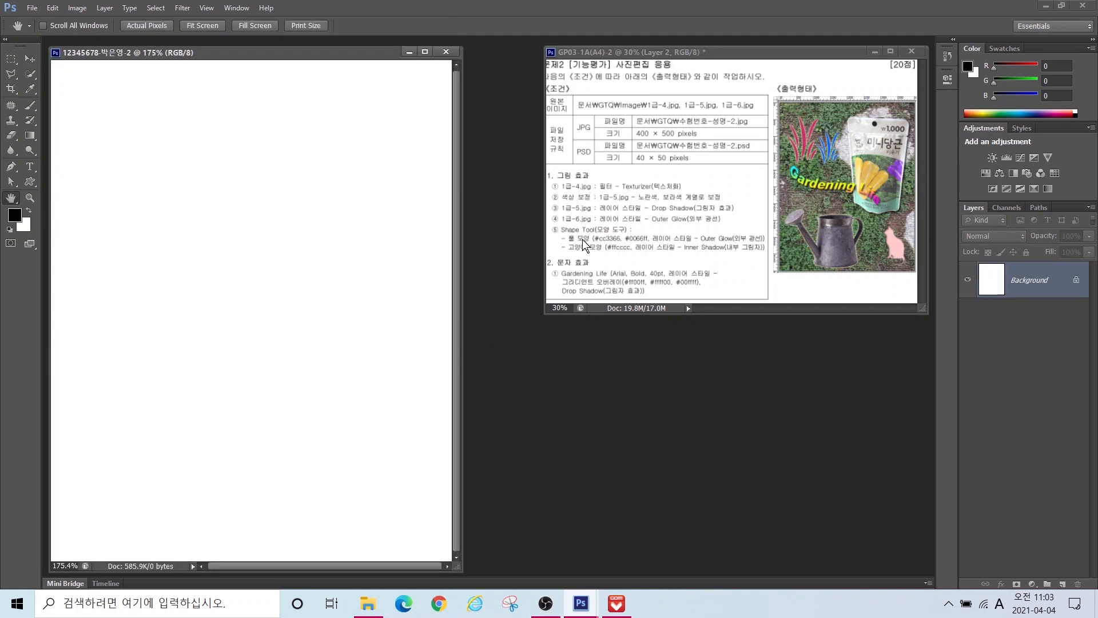
{"action": "double_click", "coordinate": [556, 376]}
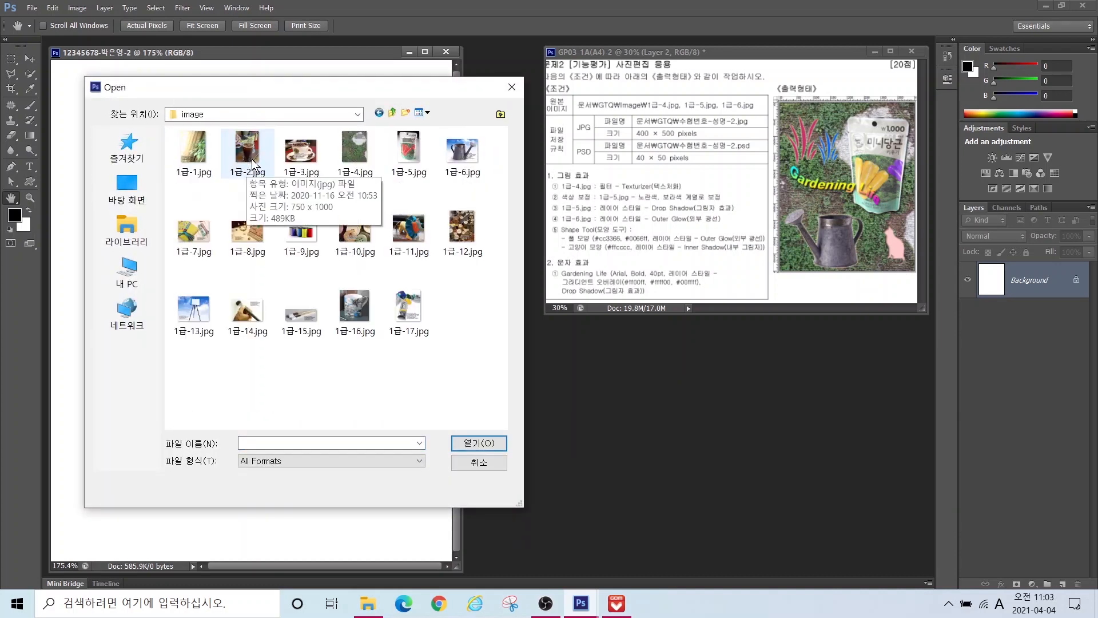
{"action": "left_click", "coordinate": [365, 154]}
{"action": "left_click", "coordinate": [484, 442]}
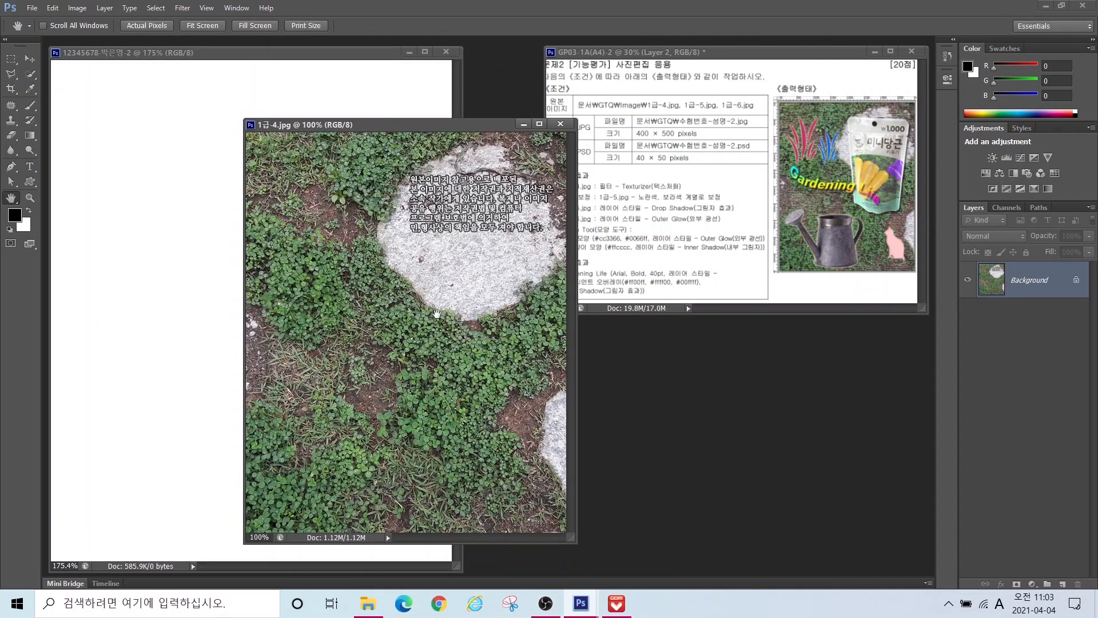
Step: Resize the grass photo to 400 × 500 pixels in Image Size
{"action": "left_click", "coordinate": [78, 8]}
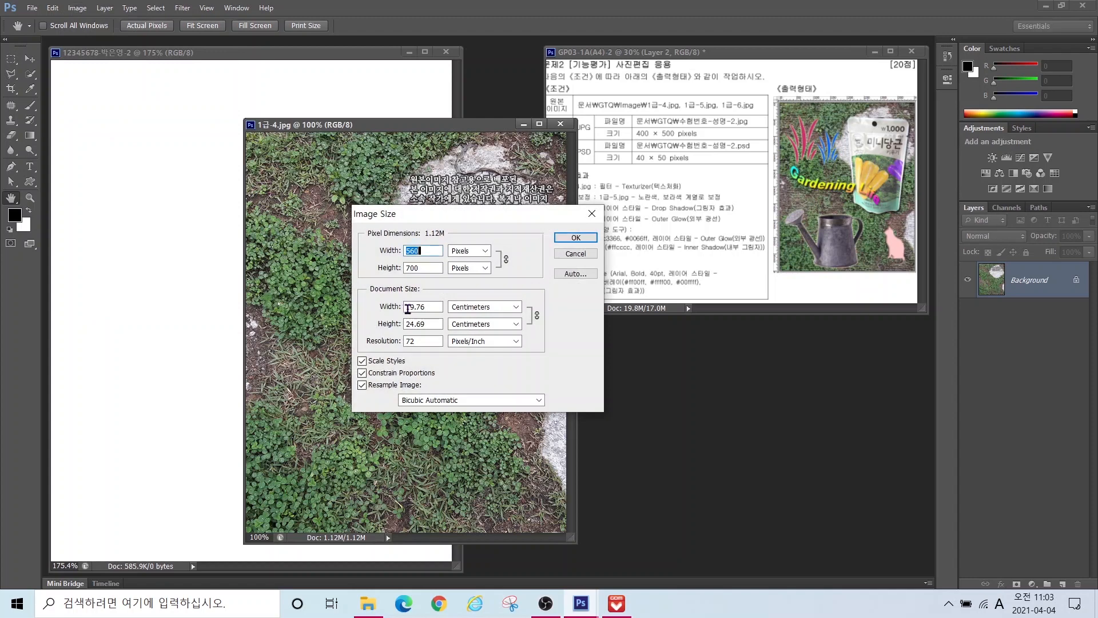
{"action": "type", "text": "400"}
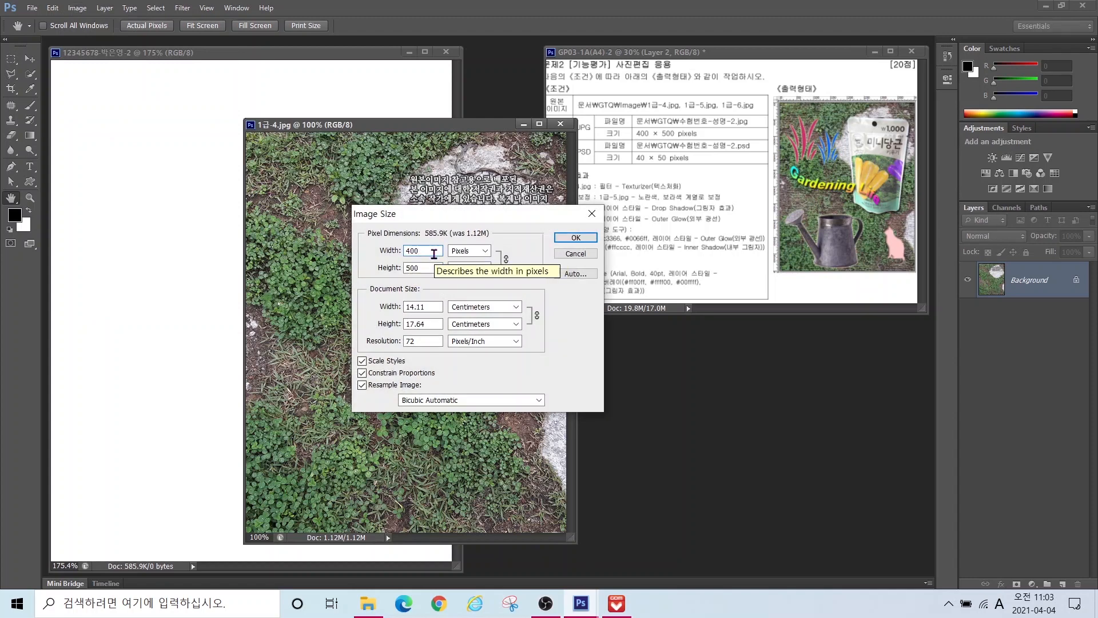
{"action": "left_click", "coordinate": [571, 241]}
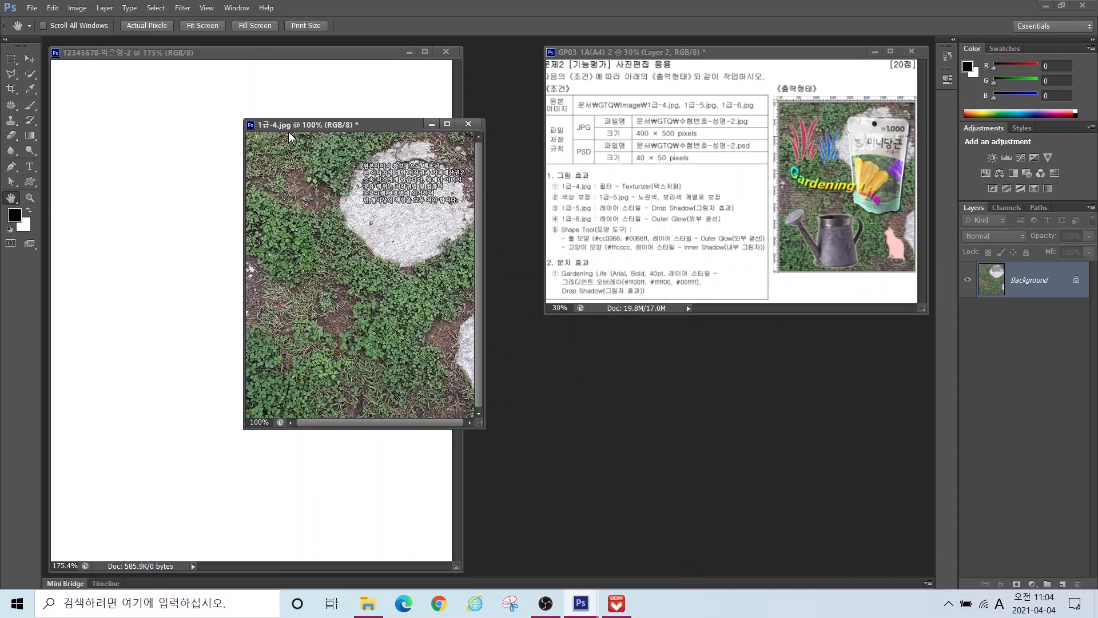
Step: Drag the grass photo into the new document and close the original without saving
{"action": "left_click", "coordinate": [30, 59]}
{"action": "left_click_drag", "start_coordinate": [330, 245], "coordinate": [286, 293]}
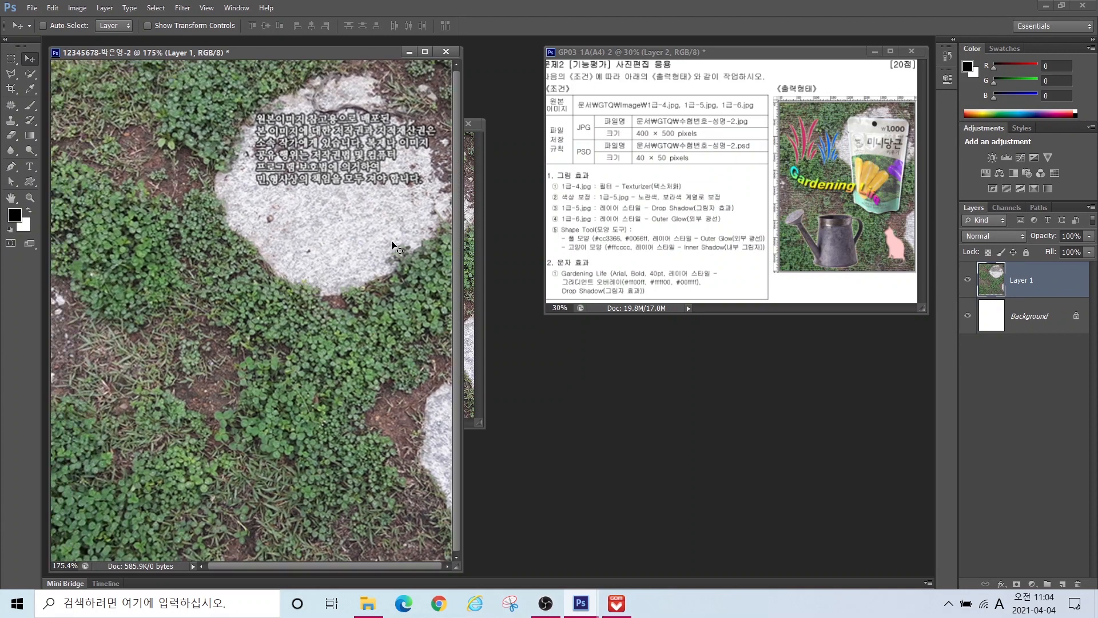
{"action": "left_click", "coordinate": [468, 137]}
{"action": "left_click", "coordinate": [476, 123]}
{"action": "left_click", "coordinate": [551, 230]}
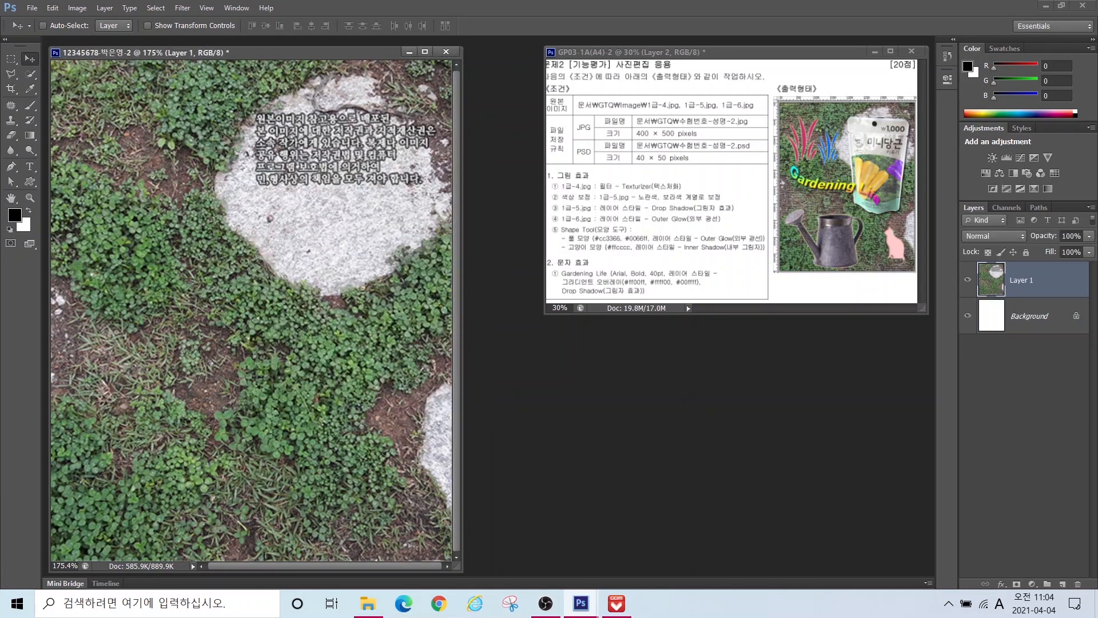
Step: Rename the grass layer to 1-4
{"action": "double_click", "coordinate": [1022, 281]}
{"action": "type", "text": "1-4"}
{"action": "key", "text": "Return"}
{"action": "left_click", "coordinate": [612, 192]}
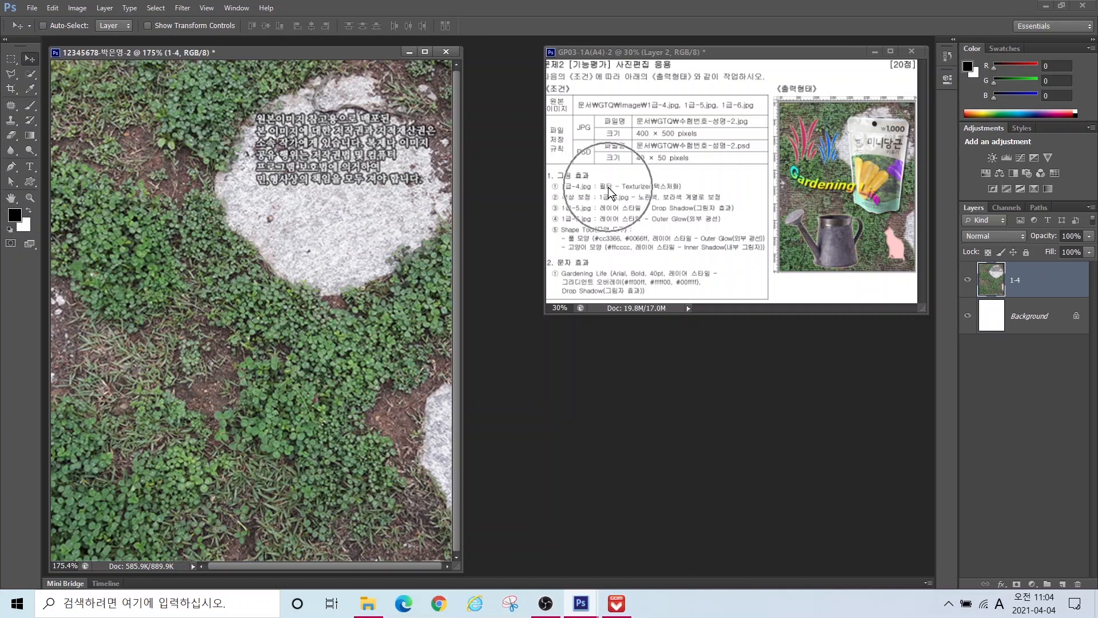
Step: Apply the Texture > Texturizer canvas filter to the grass layer via Filter Gallery
{"action": "left_click", "coordinate": [183, 8]}
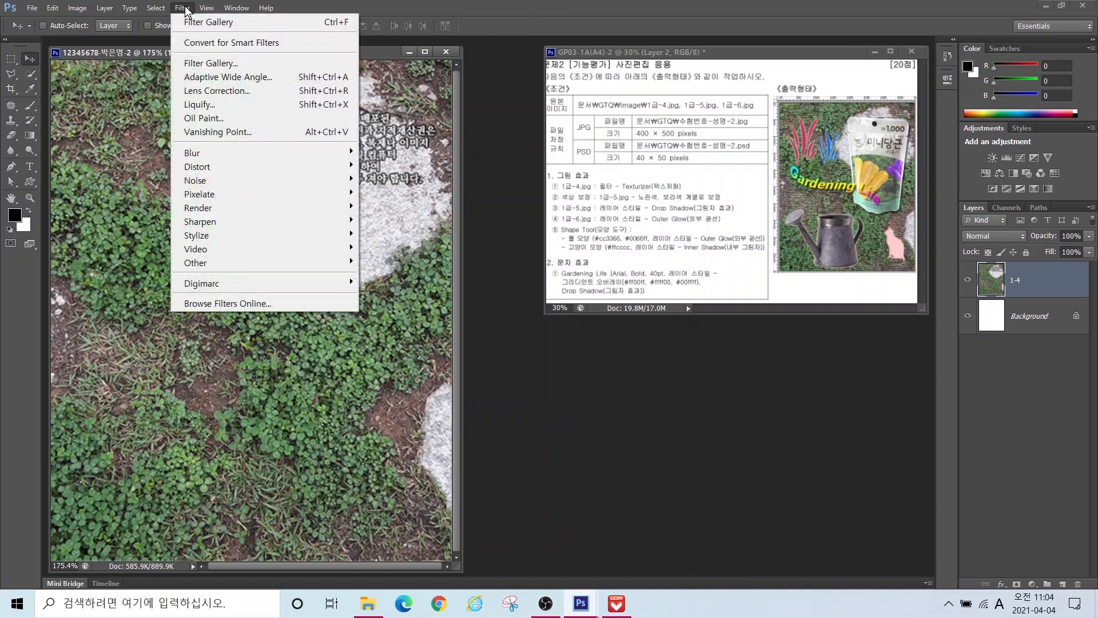
{"action": "left_click", "coordinate": [196, 64]}
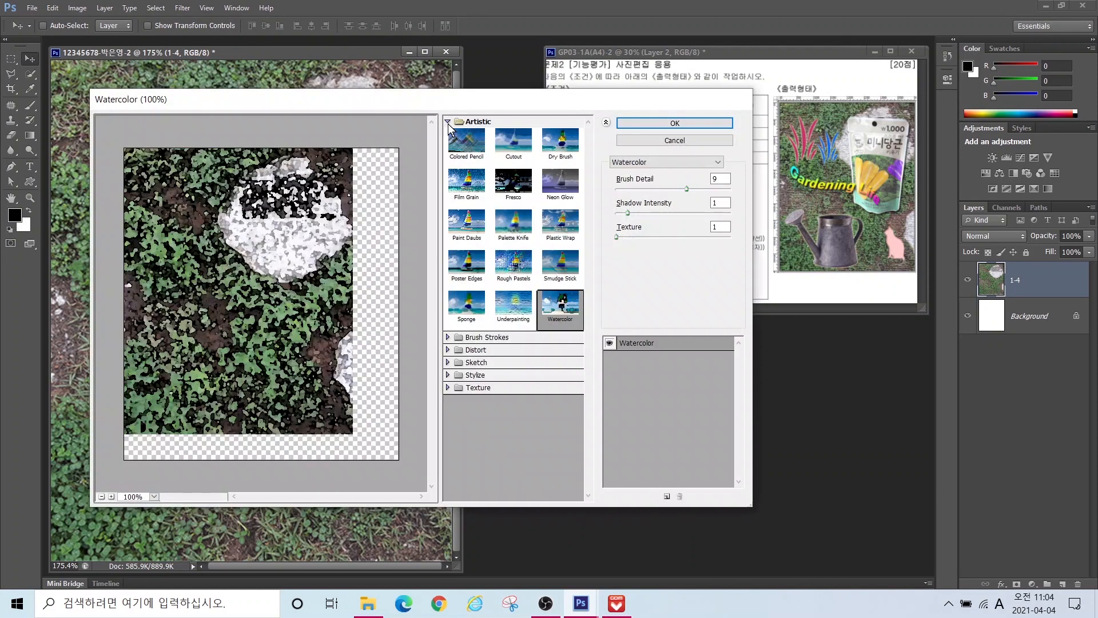
{"action": "left_click", "coordinate": [448, 122]}
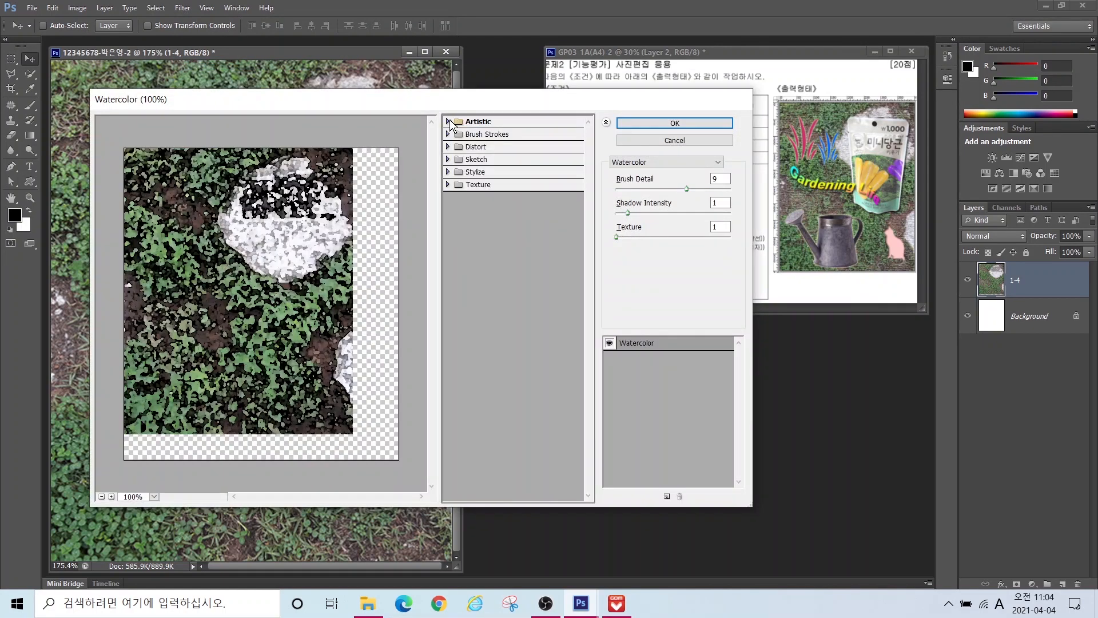
{"action": "left_click", "coordinate": [448, 184]}
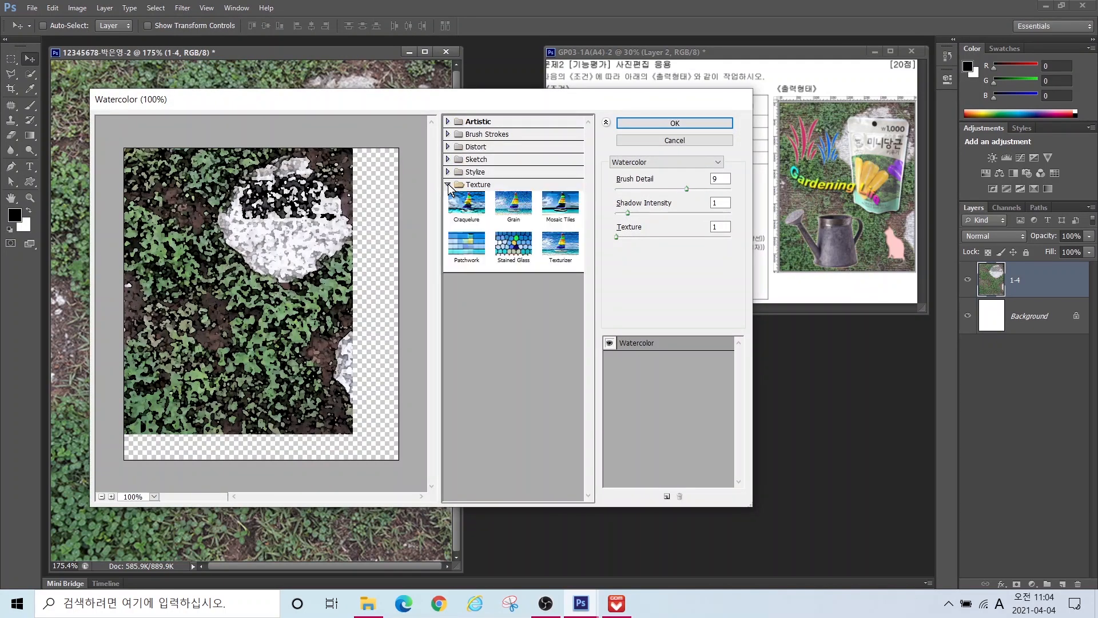
{"action": "left_click", "coordinate": [558, 258]}
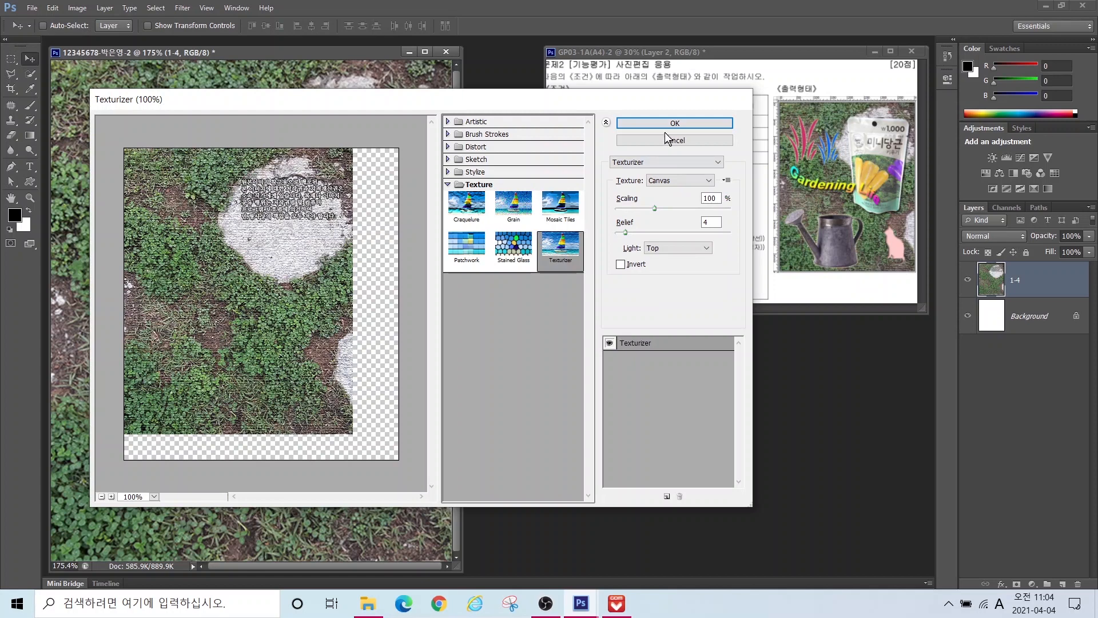
{"action": "left_click", "coordinate": [663, 125]}
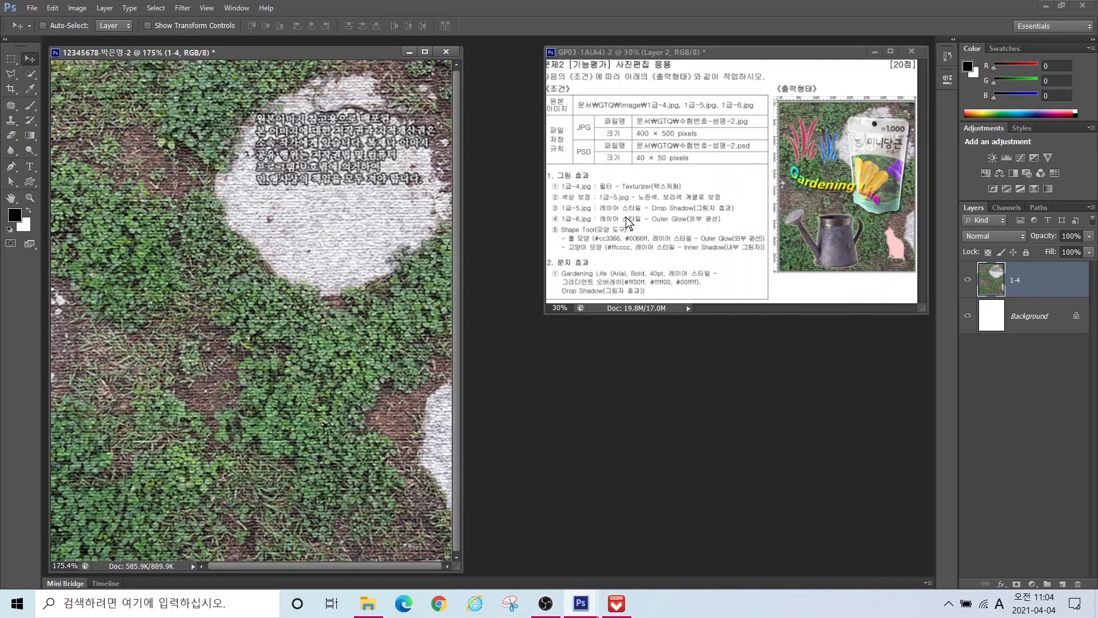
{"action": "double_click", "coordinate": [534, 384]}
Step: Open 1급-5.jpg, select the carrot pouch and drag it into the grass composite
{"action": "left_click", "coordinate": [409, 152]}
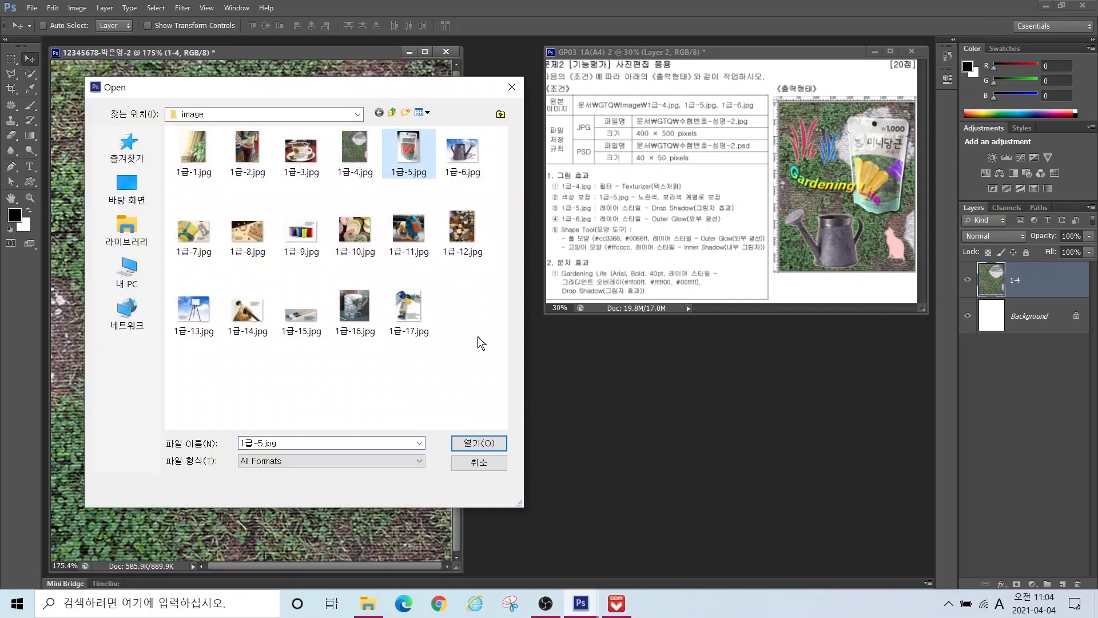
{"action": "left_click", "coordinate": [479, 443]}
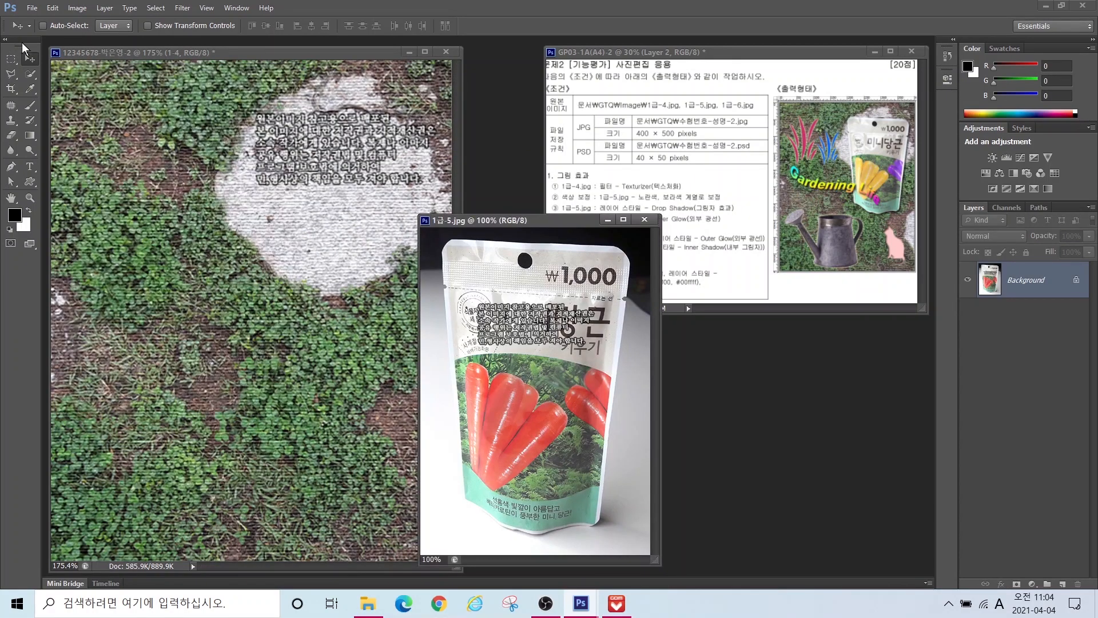
{"action": "left_click", "coordinate": [30, 73]}
{"action": "mouse_move", "coordinate": [518, 335]}
{"action": "left_mouse_down"}
{"action": "mouse_move", "coordinate": [536, 274]}
{"action": "mouse_move", "coordinate": [543, 281]}
{"action": "mouse_move", "coordinate": [478, 274]}
{"action": "mouse_move", "coordinate": [552, 459]}
{"action": "mouse_move", "coordinate": [548, 497]}
{"action": "mouse_move", "coordinate": [498, 479]}
{"action": "mouse_move", "coordinate": [512, 512]}
{"action": "left_mouse_up"}
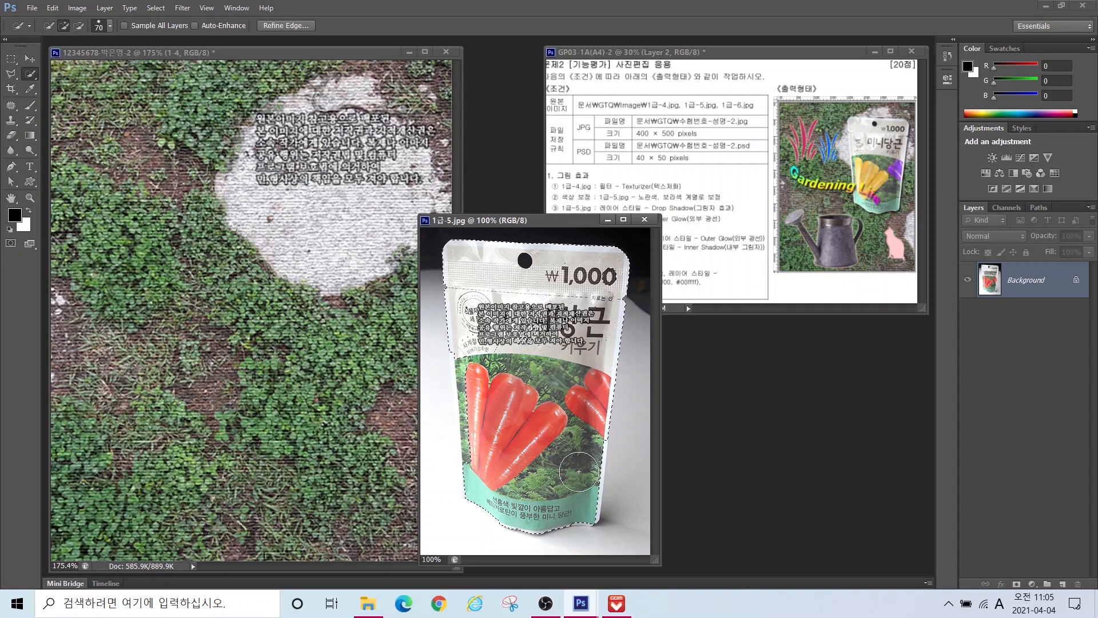
{"action": "key", "text": "l"}
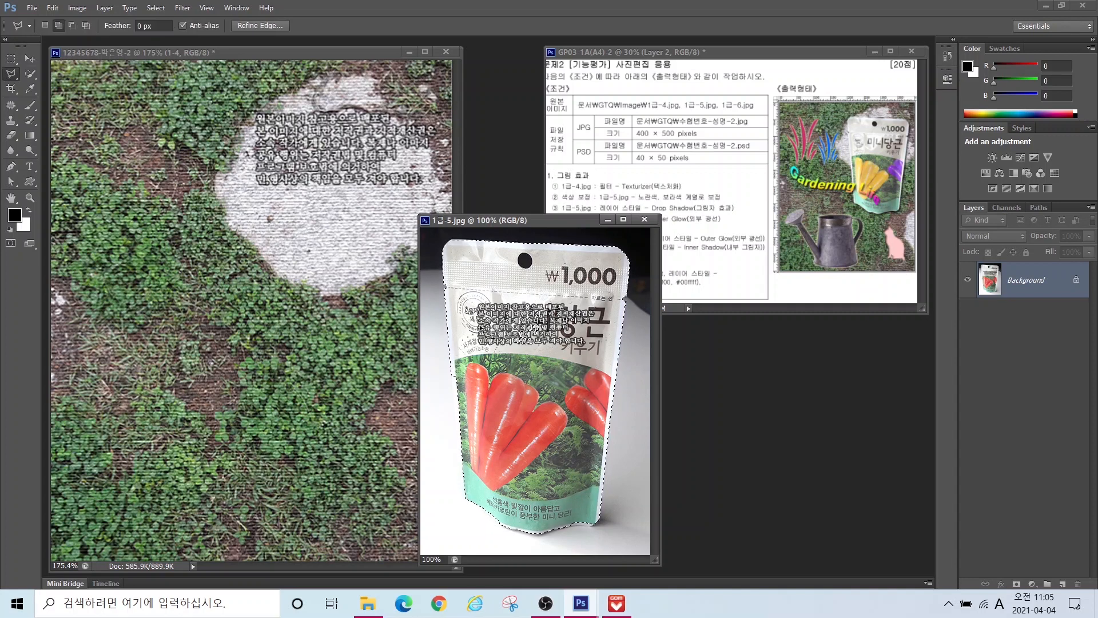
{"action": "key", "text": "w"}
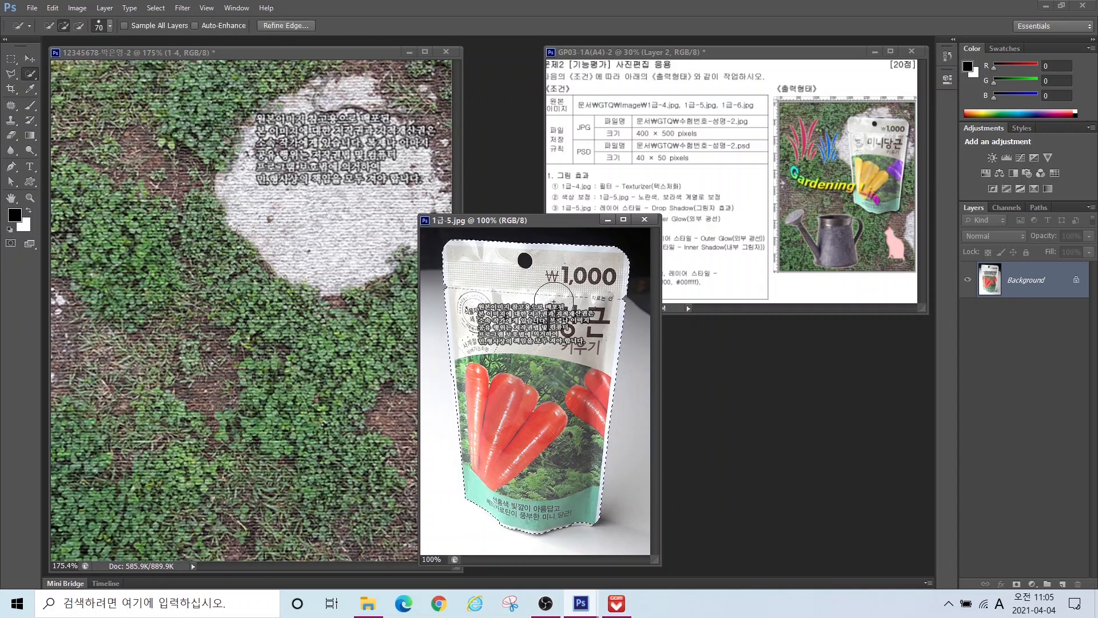
{"action": "key", "text": "v"}
{"action": "left_click_drag", "start_coordinate": [554, 301], "coordinate": [250, 182]}
Step: Scale the pouch to about 60% and place it in the upper right
{"action": "key", "text": "ctrl+t"}
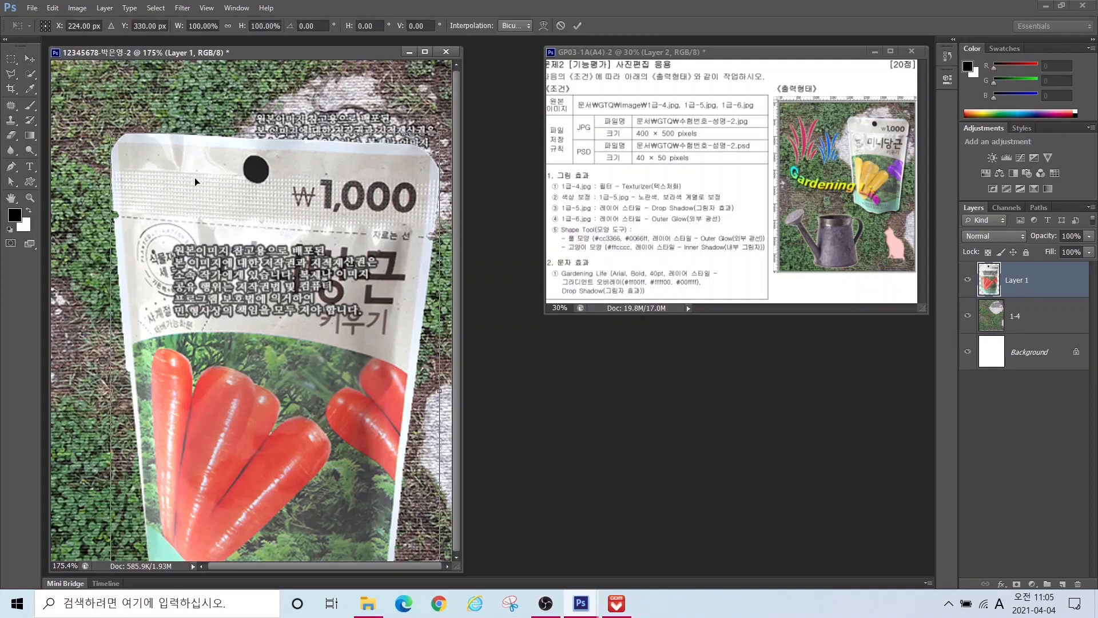
{"action": "left_click_drag", "start_coordinate": [112, 133], "coordinate": [204, 329]}
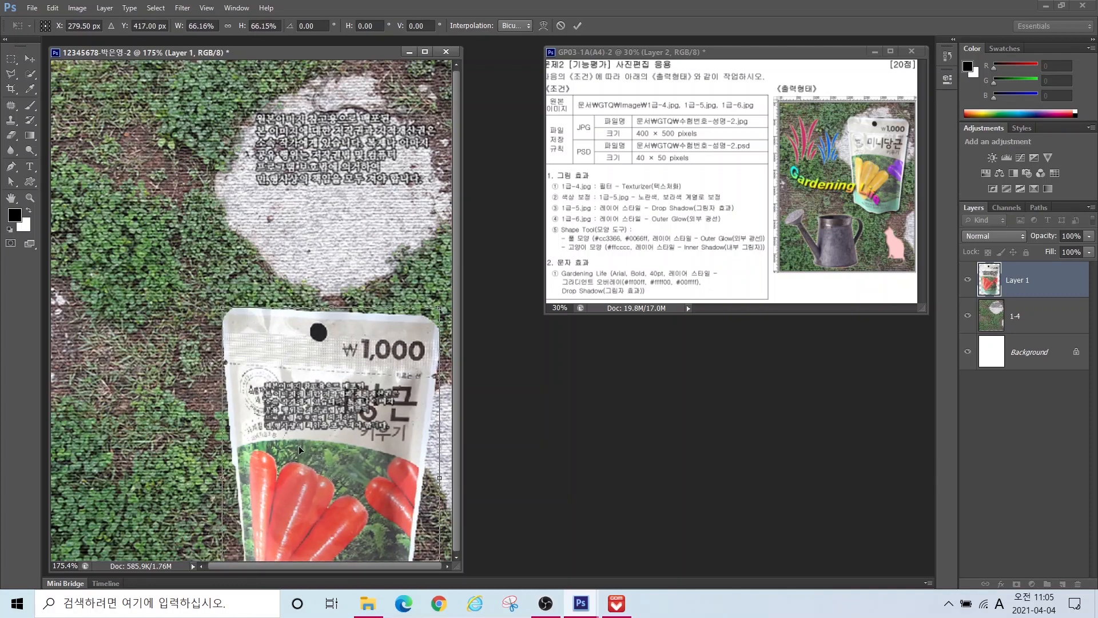
{"action": "left_click_drag", "start_coordinate": [302, 450], "coordinate": [312, 232]}
{"action": "left_click_drag", "start_coordinate": [220, 87], "coordinate": [238, 115]}
{"action": "mouse_move", "coordinate": [362, 295]}
{"action": "left_mouse_down"}
{"action": "mouse_move", "coordinate": [368, 252]}
{"action": "mouse_move", "coordinate": [357, 279]}
{"action": "left_mouse_up"}
{"action": "key", "text": "Return"}
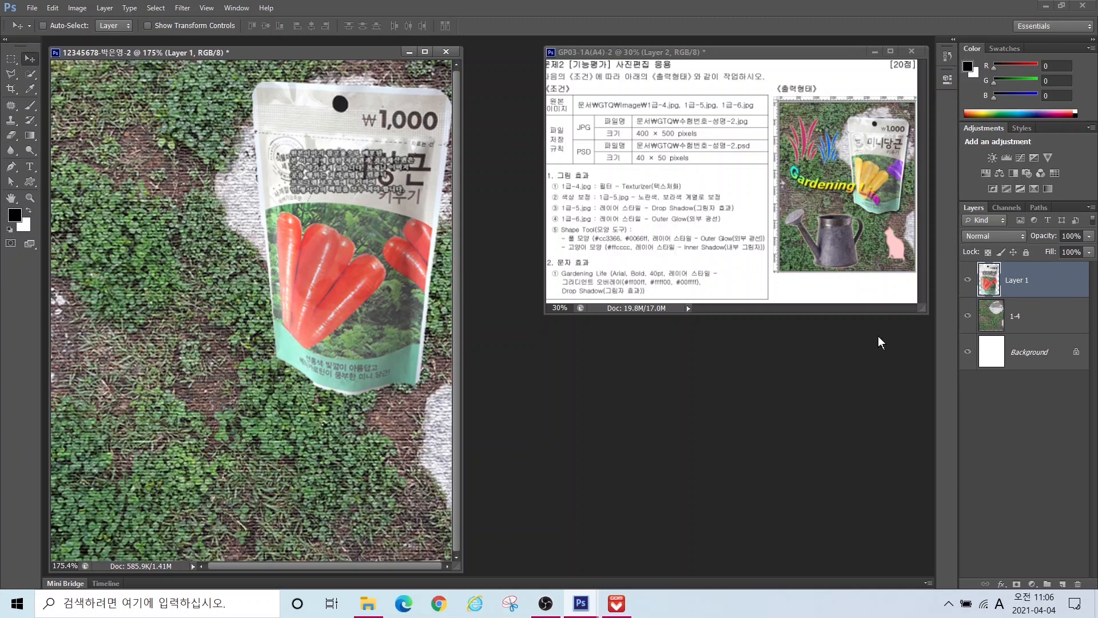
Step: Rename the pouch layer to 1-5 and add a default Drop Shadow
{"action": "double_click", "coordinate": [1021, 280]}
{"action": "type", "text": "1-5"}
{"action": "key", "text": "Return"}
{"action": "left_click", "coordinate": [1002, 584]}
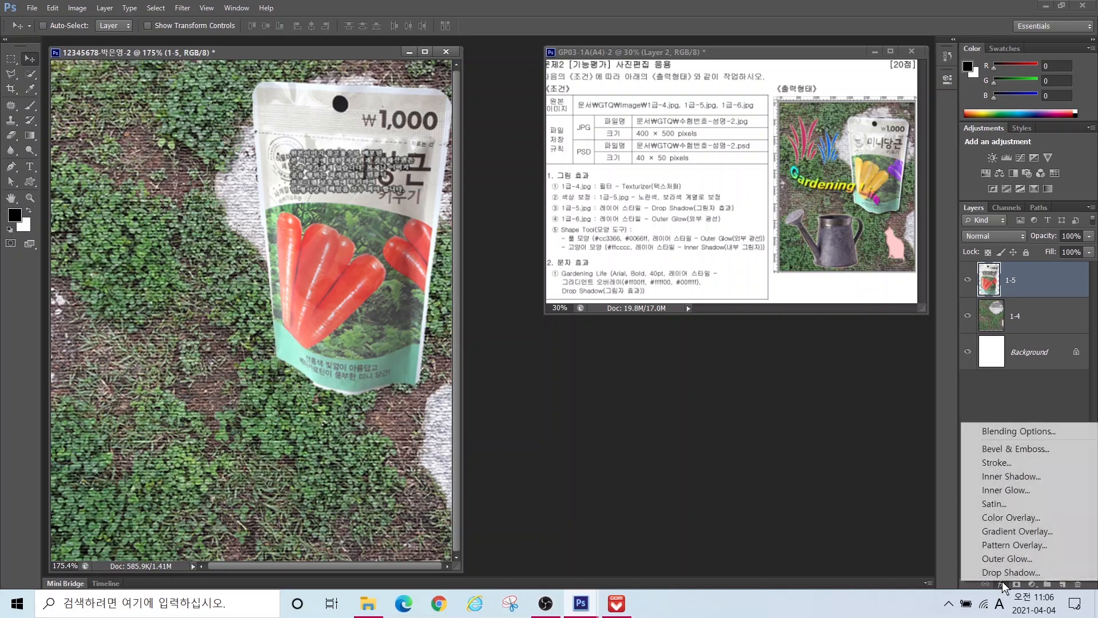
{"action": "left_click", "coordinate": [994, 572]}
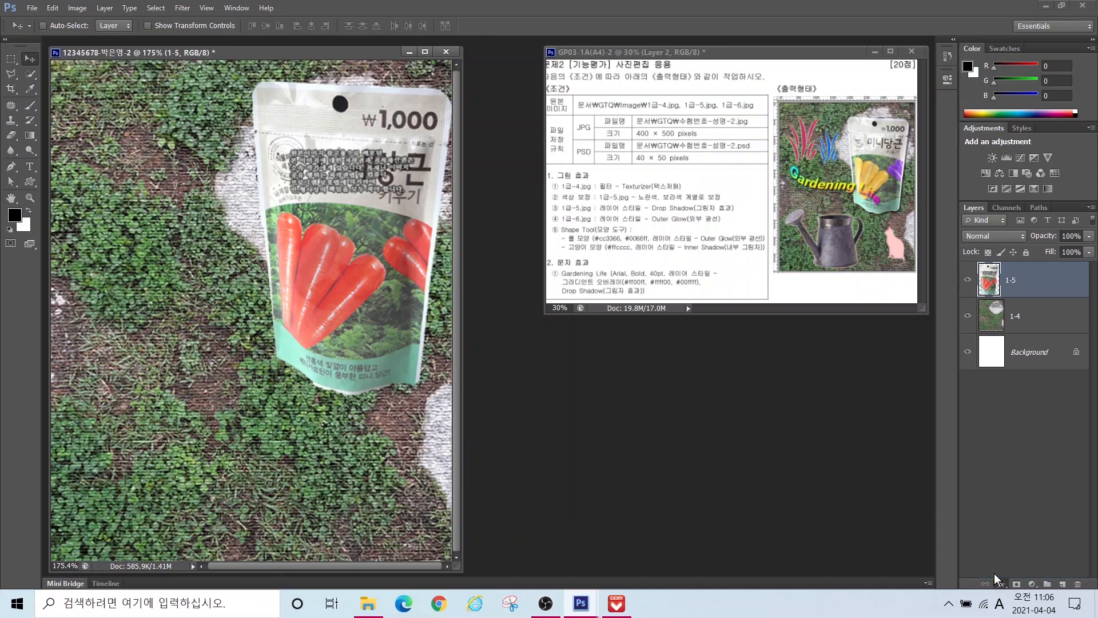
{"action": "key", "text": "Return"}
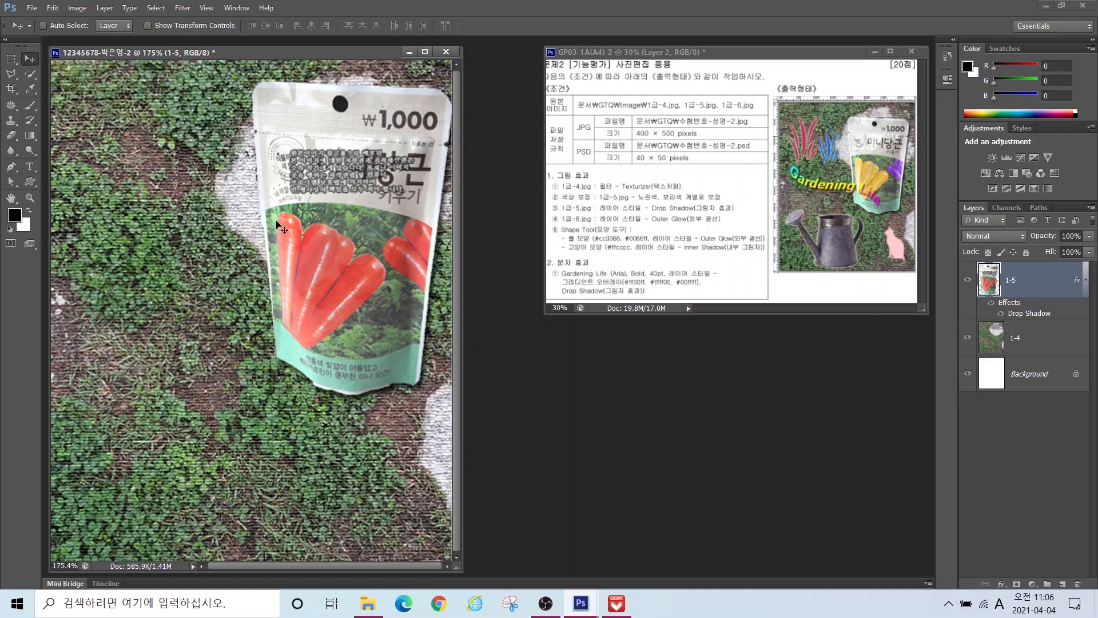
Step: Select the middle carrots on the pouch with a smaller Quick Selection brush
{"action": "left_click", "coordinate": [29, 73]}
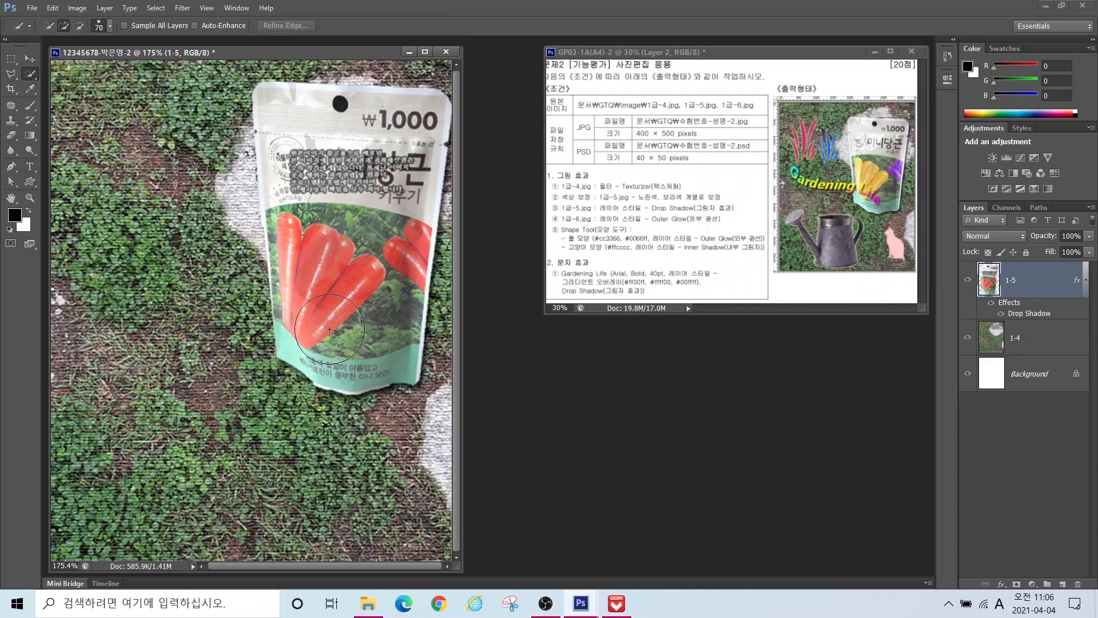
{"action": "key", "text": "["}
{"action": "key", "text": "["}
{"action": "key", "text": "["}
{"action": "key", "text": "["}
{"action": "mouse_move", "coordinate": [320, 276]}
{"action": "left_mouse_down"}
{"action": "mouse_move", "coordinate": [306, 304]}
{"action": "mouse_move", "coordinate": [328, 326]}
{"action": "left_mouse_up"}
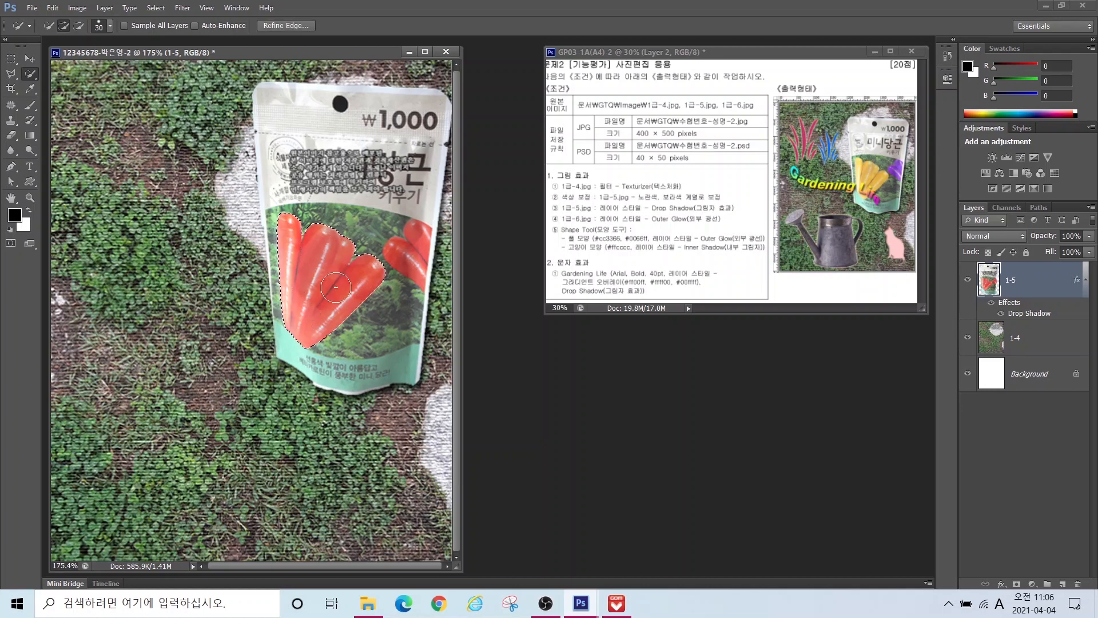
Step: Try a direct Image > Hue/Saturation change on the carrots, then cancel it
{"action": "left_click", "coordinate": [78, 9]}
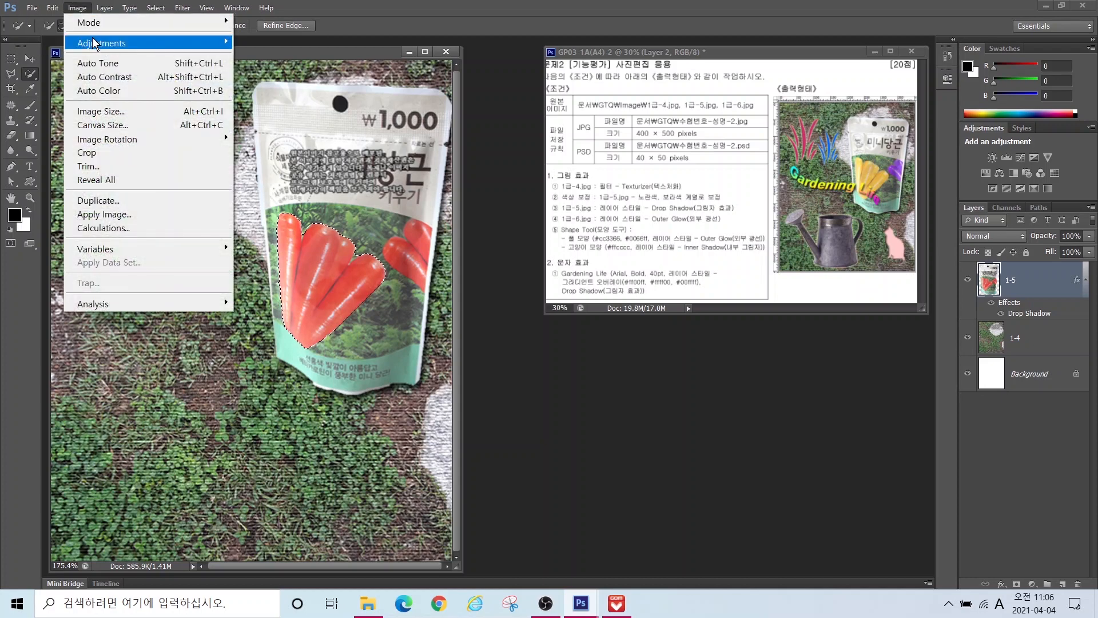
{"action": "mouse_move", "coordinate": [95, 44]}
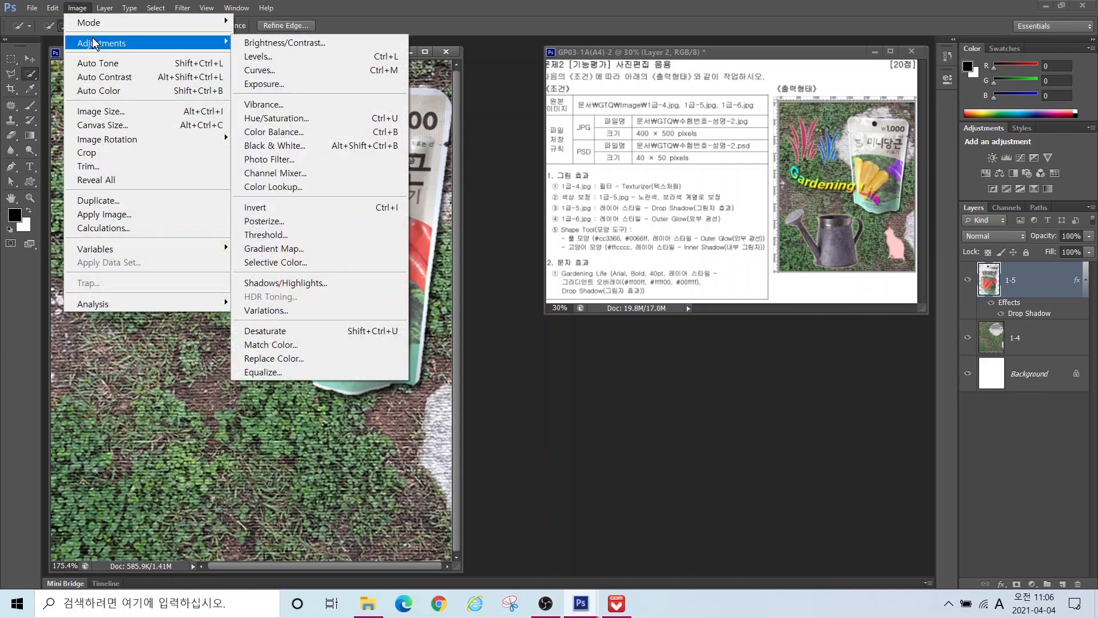
{"action": "left_click", "coordinate": [273, 119]}
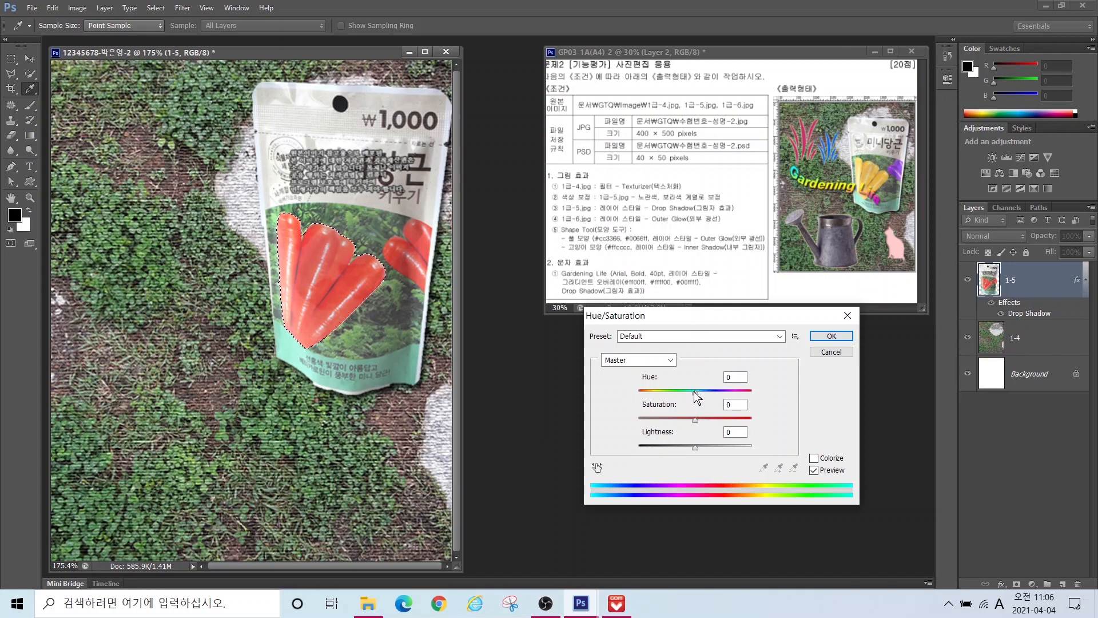
{"action": "left_click_drag", "start_coordinate": [696, 396], "coordinate": [723, 389]}
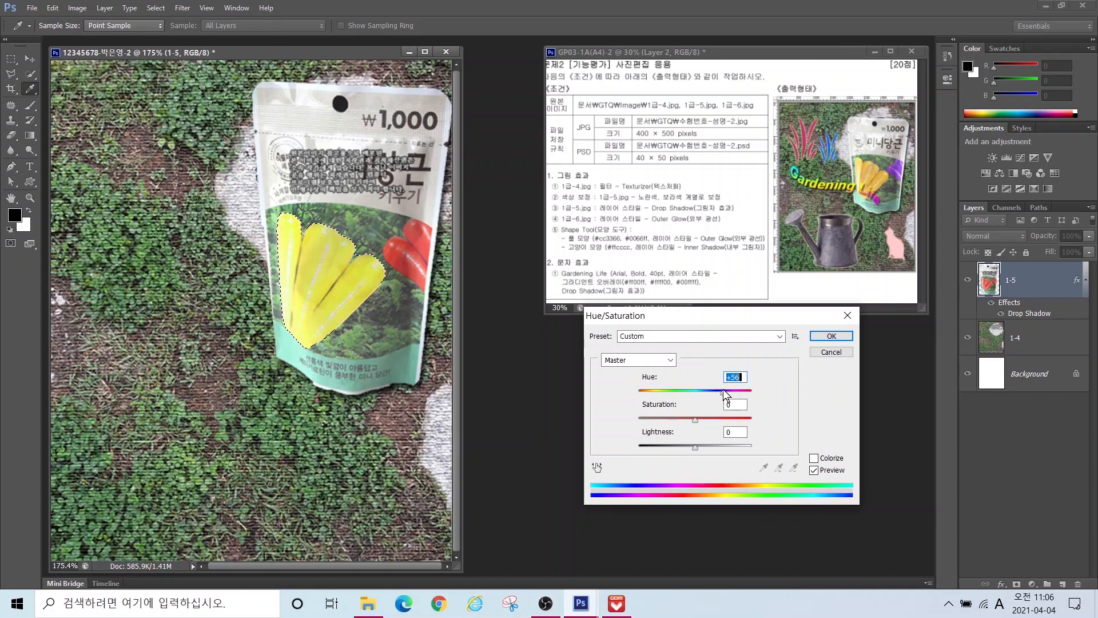
{"action": "left_click", "coordinate": [831, 352]}
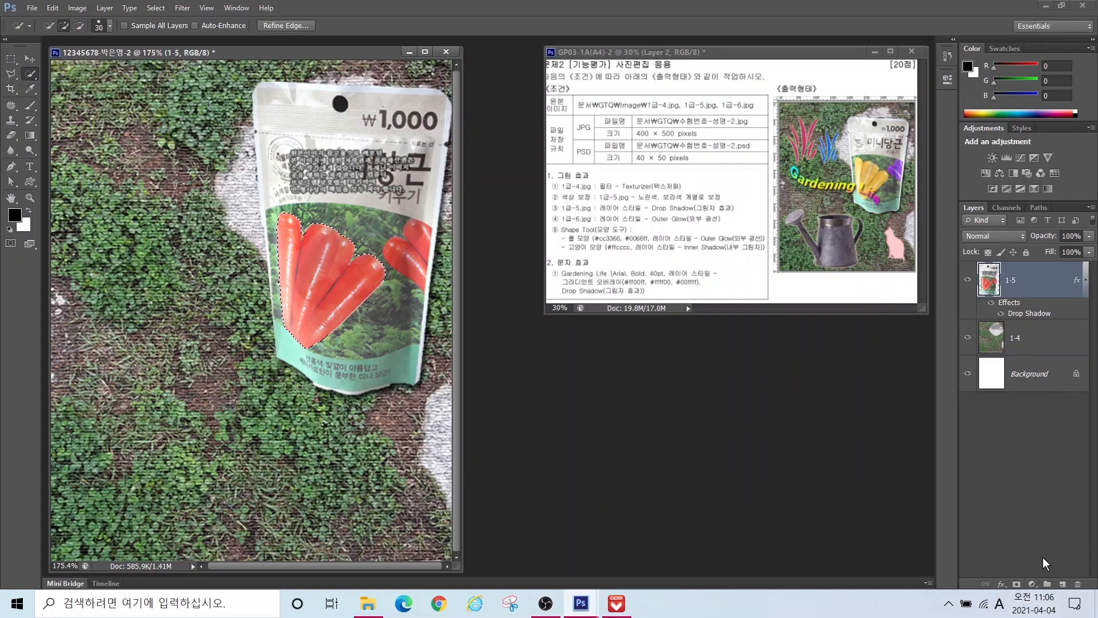
Step: Add a Hue/Saturation adjustment layer at Hue +36 to turn the middle carrots yellow
{"action": "left_click", "coordinate": [1033, 585]}
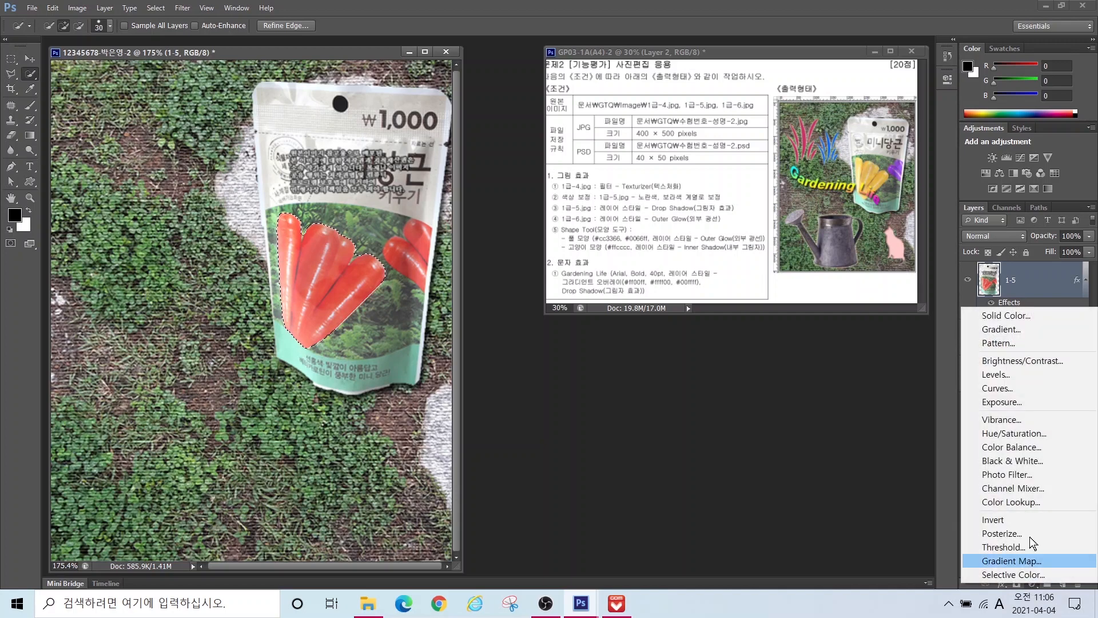
{"action": "left_click", "coordinate": [1019, 433]}
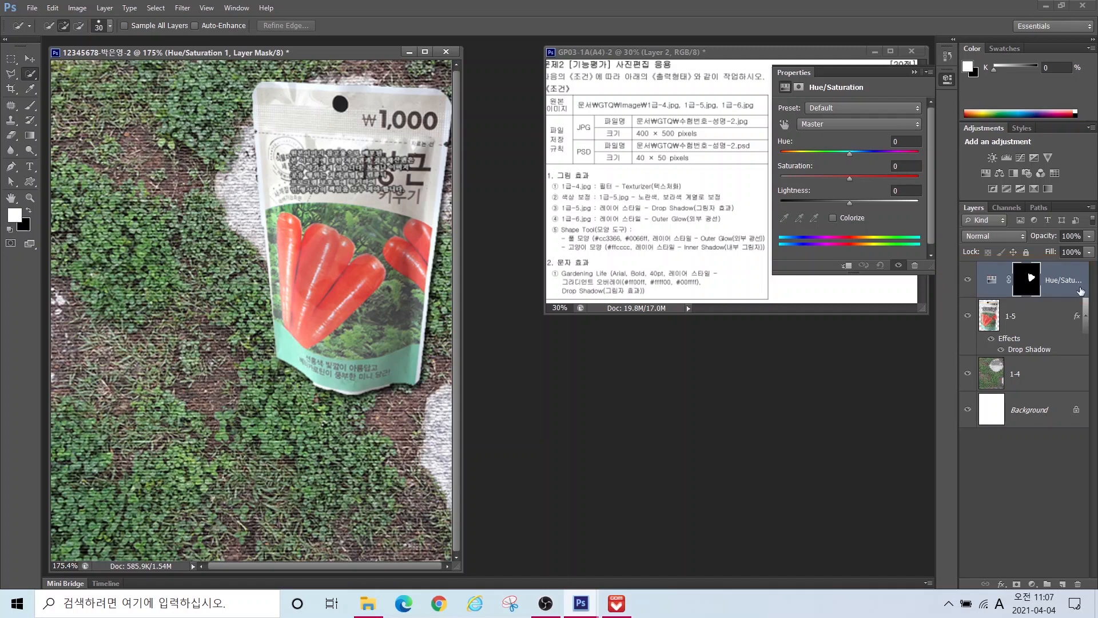
{"action": "left_click_drag", "start_coordinate": [849, 156], "coordinate": [874, 153]}
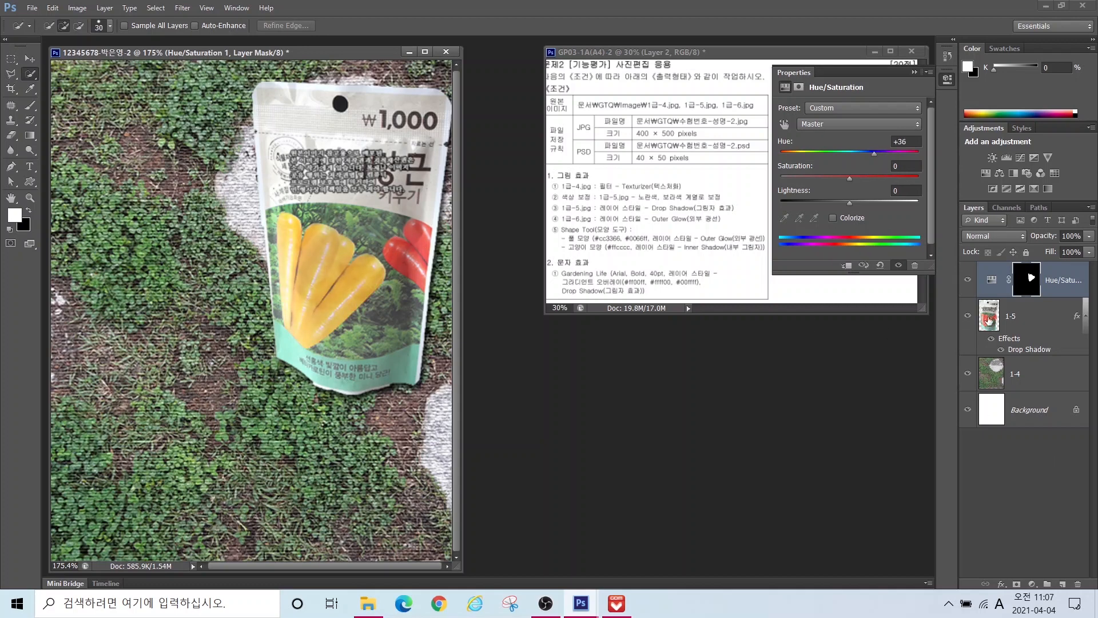
{"action": "left_click", "coordinate": [1020, 323]}
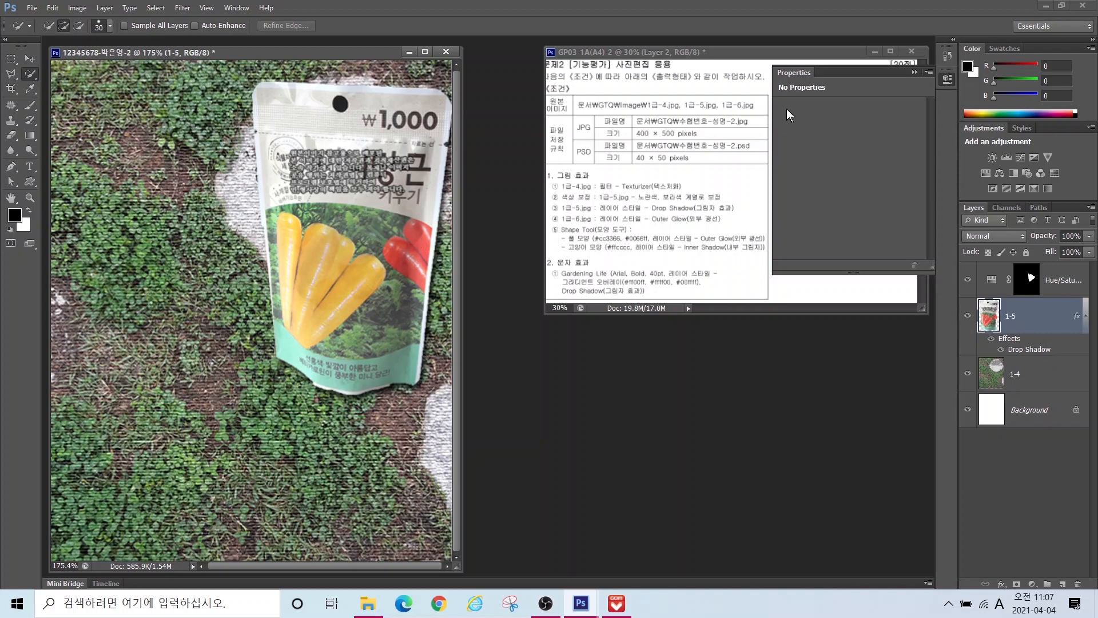
Step: Select the right-hand carrots and add a Hue/Saturation adjustment layer with Hue -95
{"action": "left_click", "coordinate": [912, 73]}
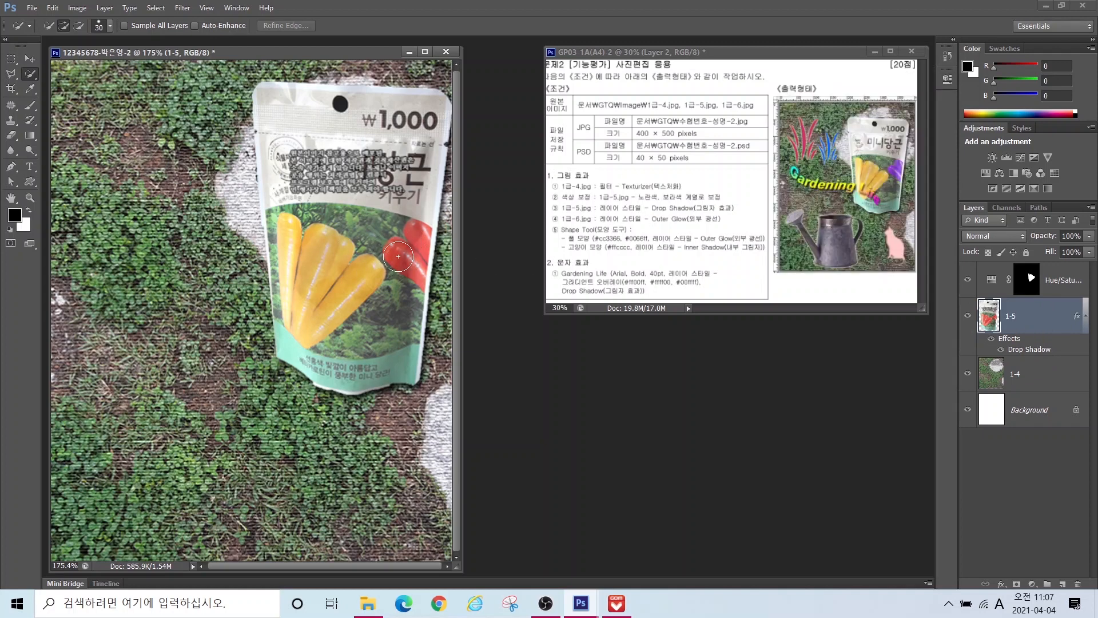
{"action": "left_click_drag", "start_coordinate": [412, 253], "coordinate": [416, 252]}
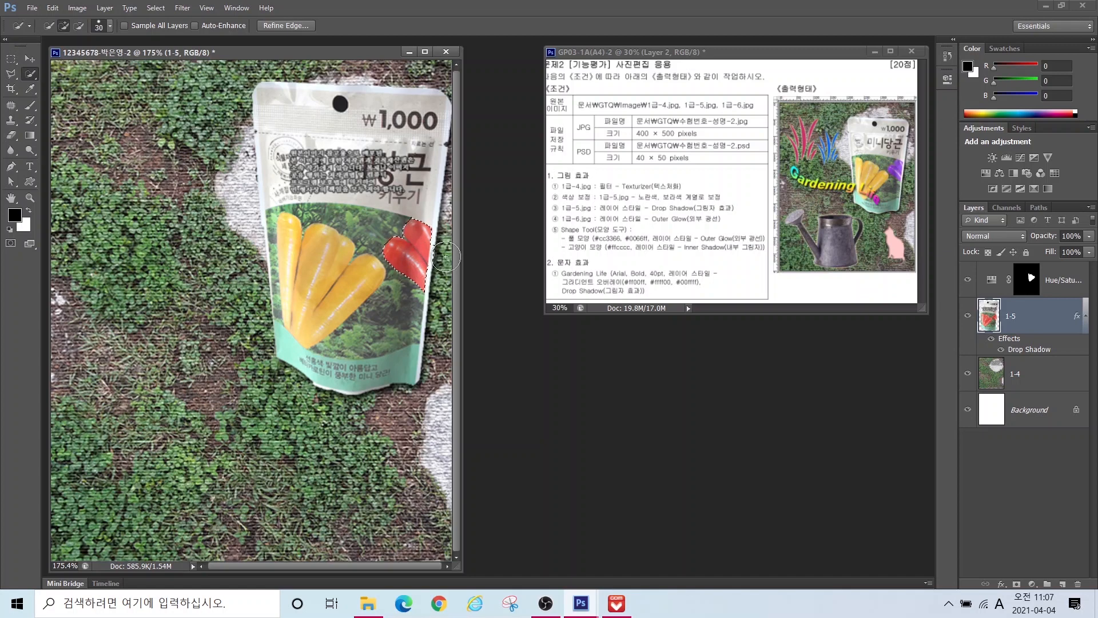
{"action": "key", "text": "alt"}
{"action": "left_click", "coordinate": [1032, 584]}
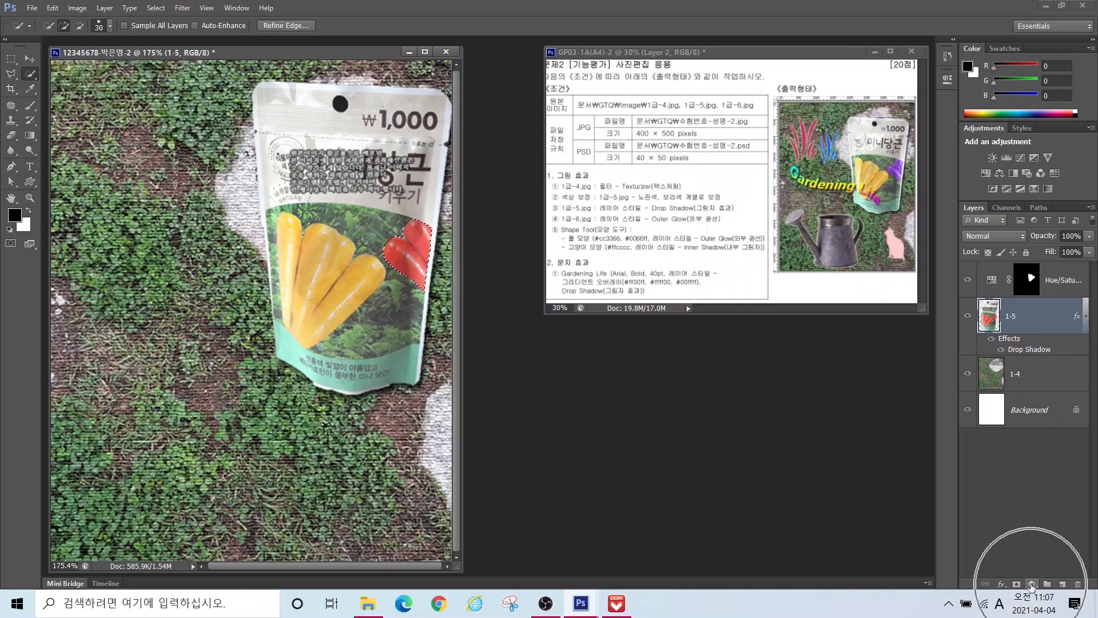
{"action": "left_click", "coordinate": [1032, 585]}
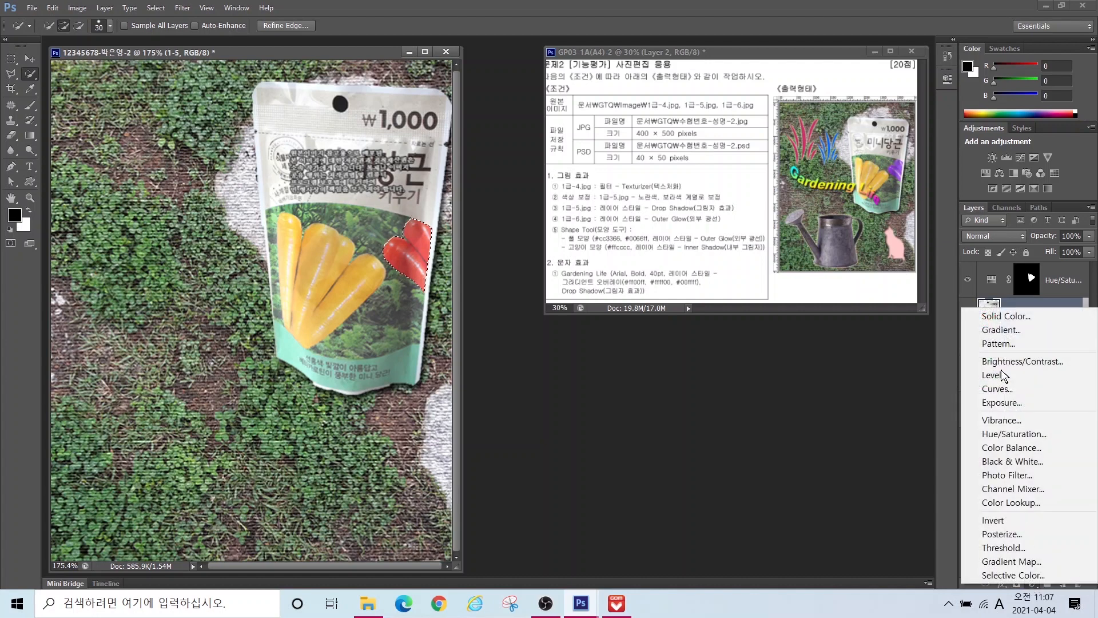
{"action": "left_click", "coordinate": [1027, 434]}
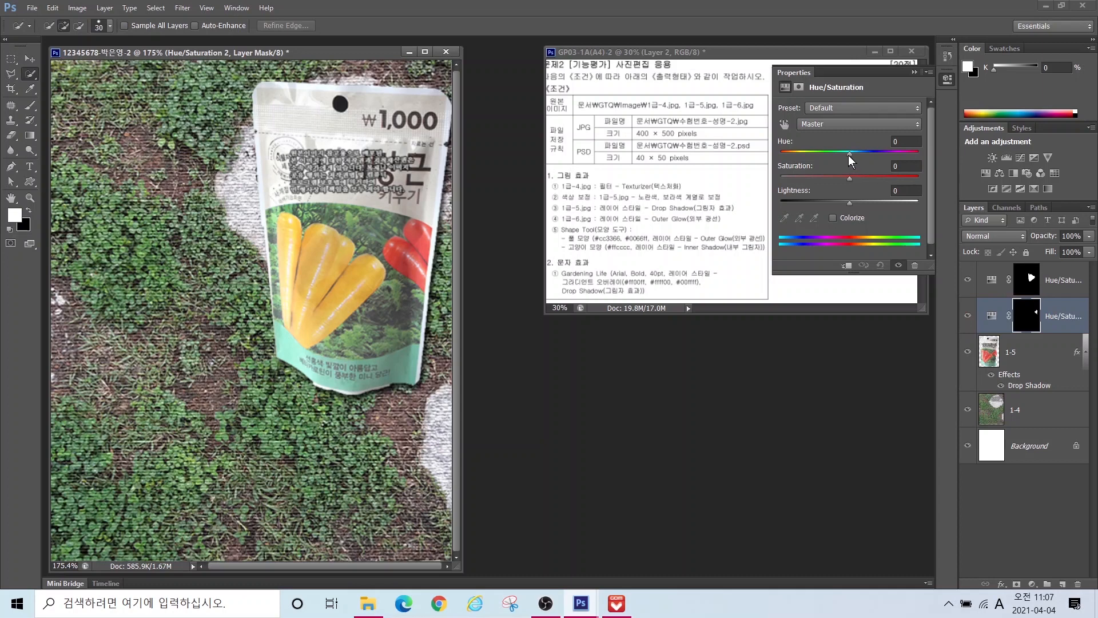
{"action": "left_click_drag", "start_coordinate": [849, 155], "coordinate": [805, 158]}
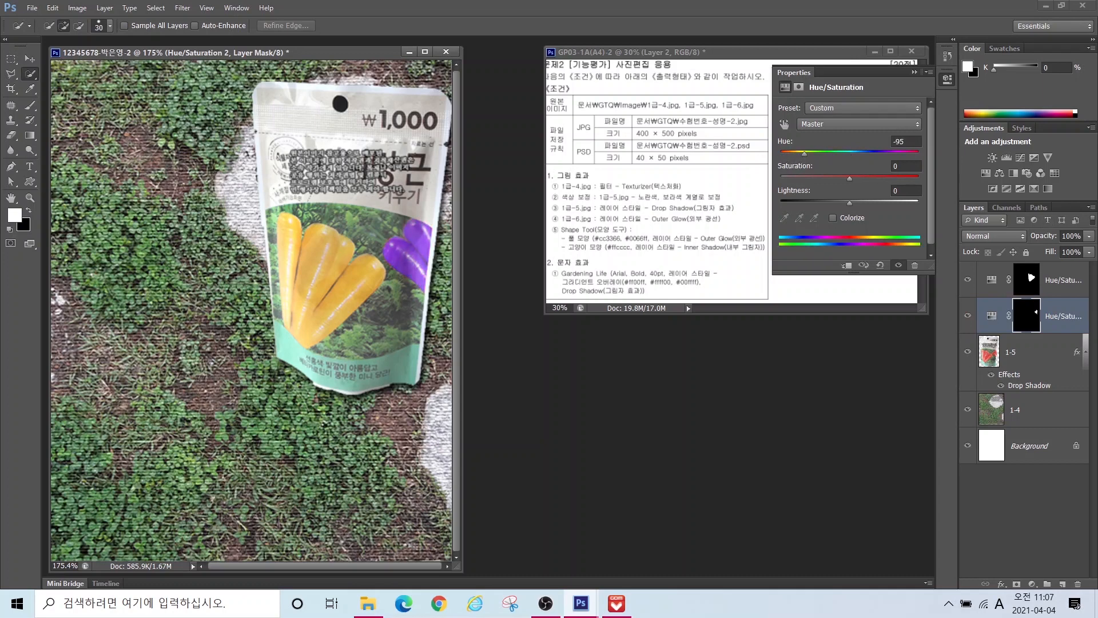
{"action": "left_click", "coordinate": [1047, 359]}
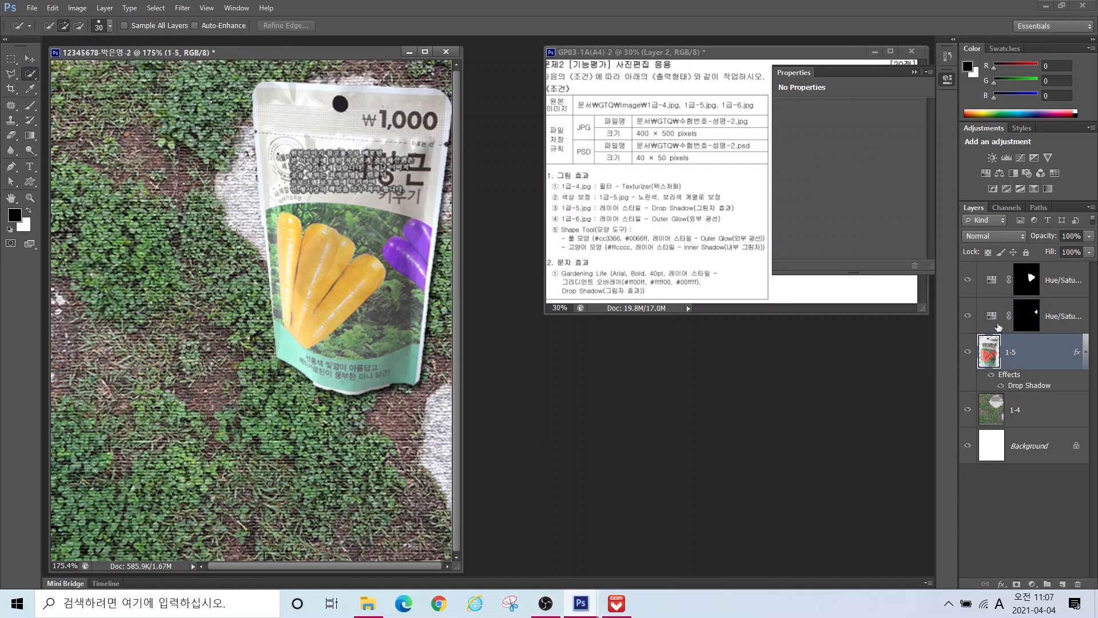
Step: Toggle both Hue/Saturation layers off and back on to compare the recolours
{"action": "left_click", "coordinate": [967, 316]}
{"action": "left_click", "coordinate": [966, 281]}
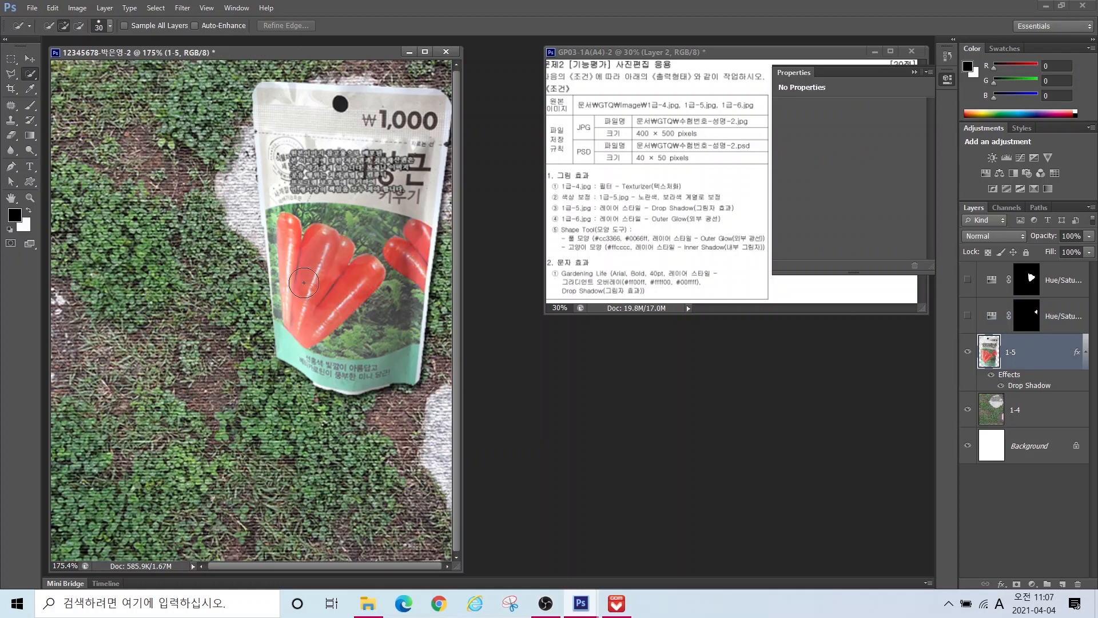
{"action": "left_click", "coordinate": [967, 317]}
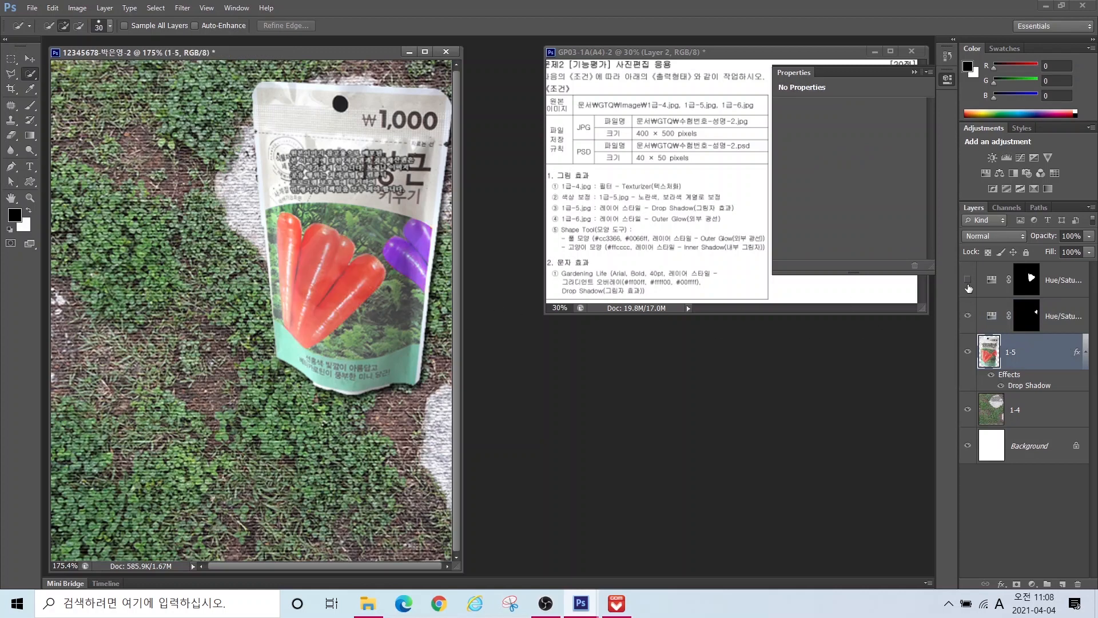
{"action": "left_click", "coordinate": [968, 281]}
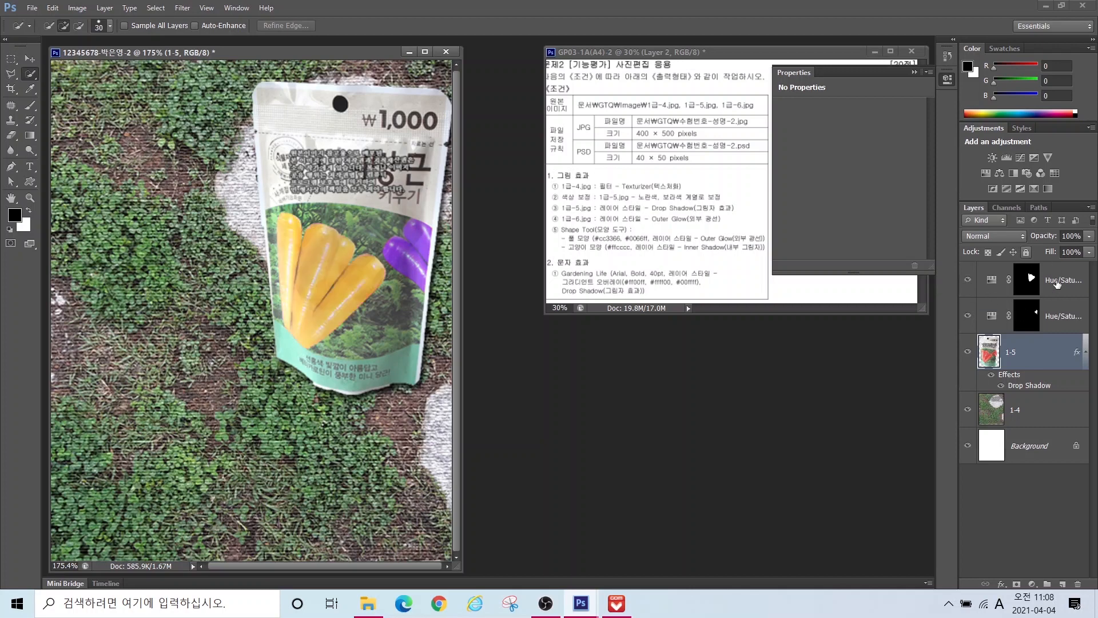
Step: Close the Properties panel and bring up the Open dialog with Ctrl+O
{"action": "left_click", "coordinate": [77, 8]}
{"action": "mouse_move", "coordinate": [101, 52]}
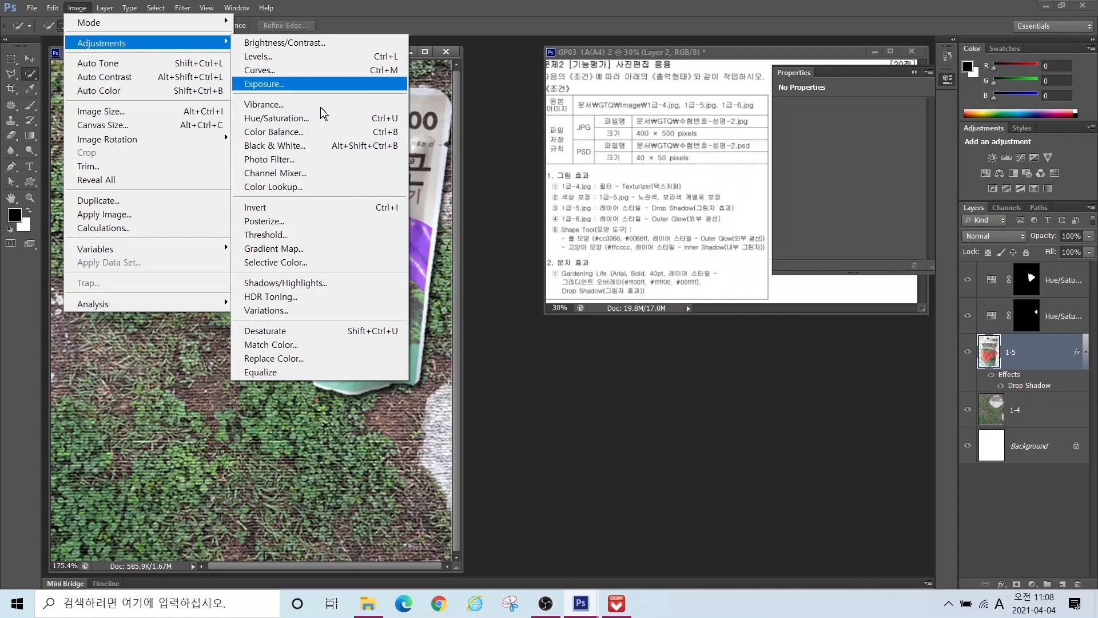
{"action": "left_click", "coordinate": [447, 45]}
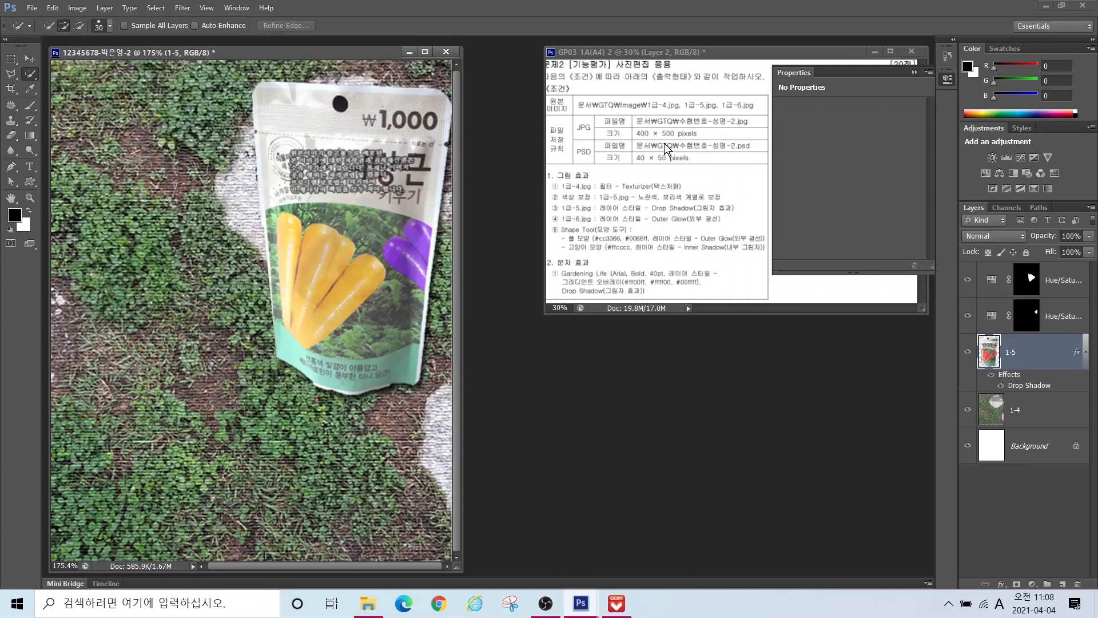
{"action": "left_click", "coordinate": [914, 74]}
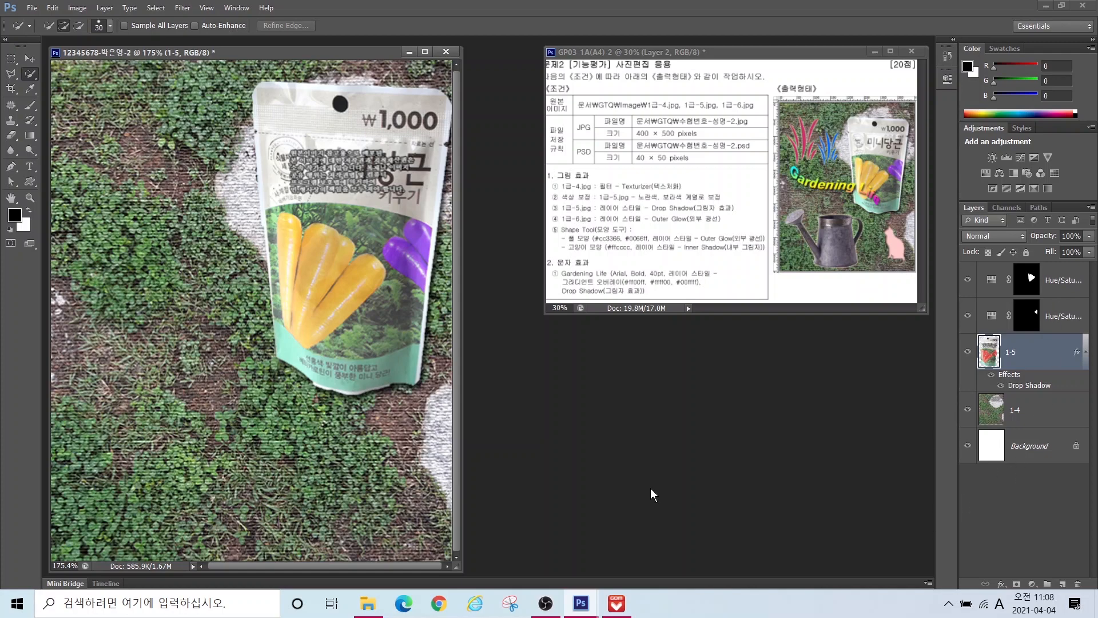
{"action": "key", "text": "ctrl+o"}
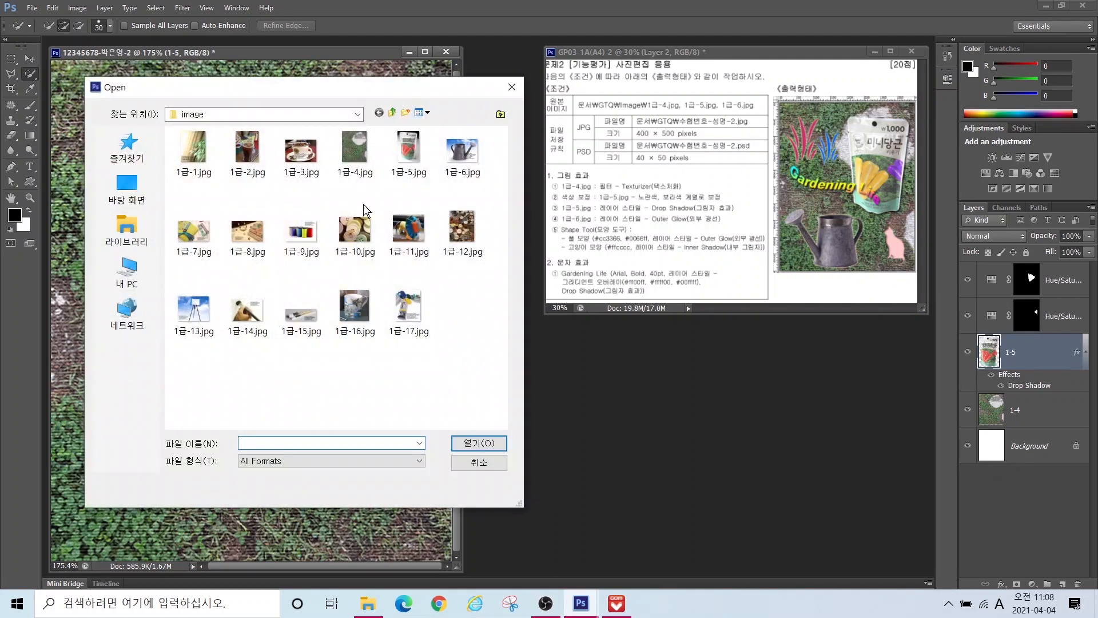
Step: Open 1급-6.jpg and Quick Select the whole watering can, including spout and handle
{"action": "left_click", "coordinate": [463, 150]}
{"action": "left_click", "coordinate": [478, 444]}
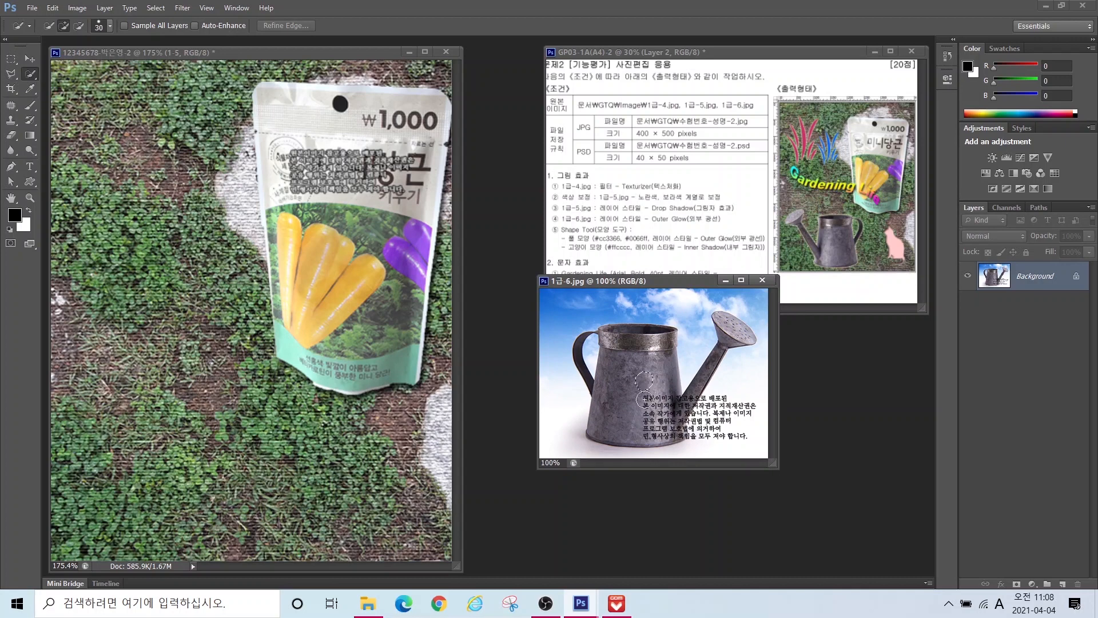
{"action": "mouse_move", "coordinate": [644, 366]}
{"action": "left_mouse_down"}
{"action": "mouse_move", "coordinate": [658, 355]}
{"action": "mouse_move", "coordinate": [661, 412]}
{"action": "left_mouse_up"}
{"action": "left_click_drag", "start_coordinate": [735, 332], "coordinate": [678, 417]}
{"action": "left_click_drag", "start_coordinate": [580, 344], "coordinate": [587, 378]}
{"action": "key", "text": "bracketleft"}
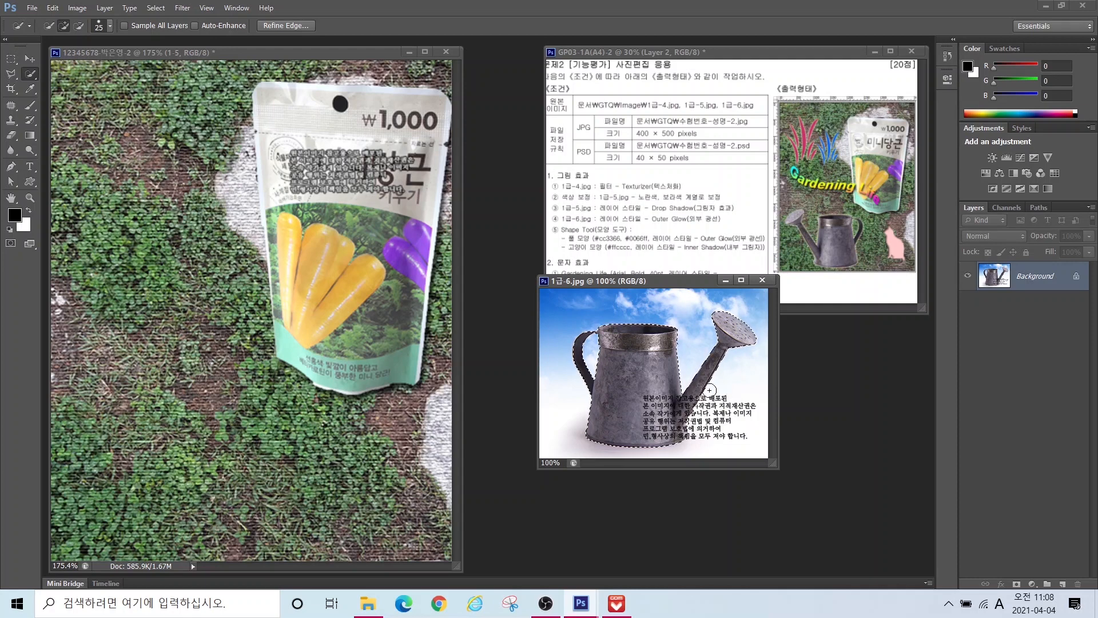
Step: Drag the watering can into the composite and shrink it to about 72%
{"action": "left_click", "coordinate": [29, 58]}
{"action": "left_click_drag", "start_coordinate": [153, 322], "coordinate": [248, 399]}
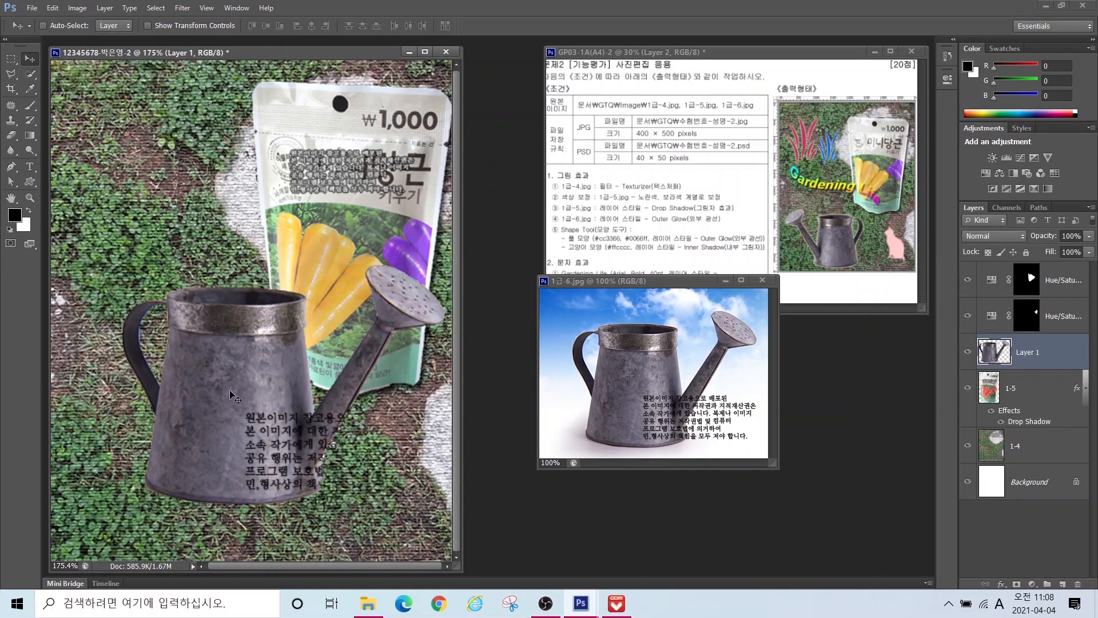
{"action": "key", "text": "ctrl+t"}
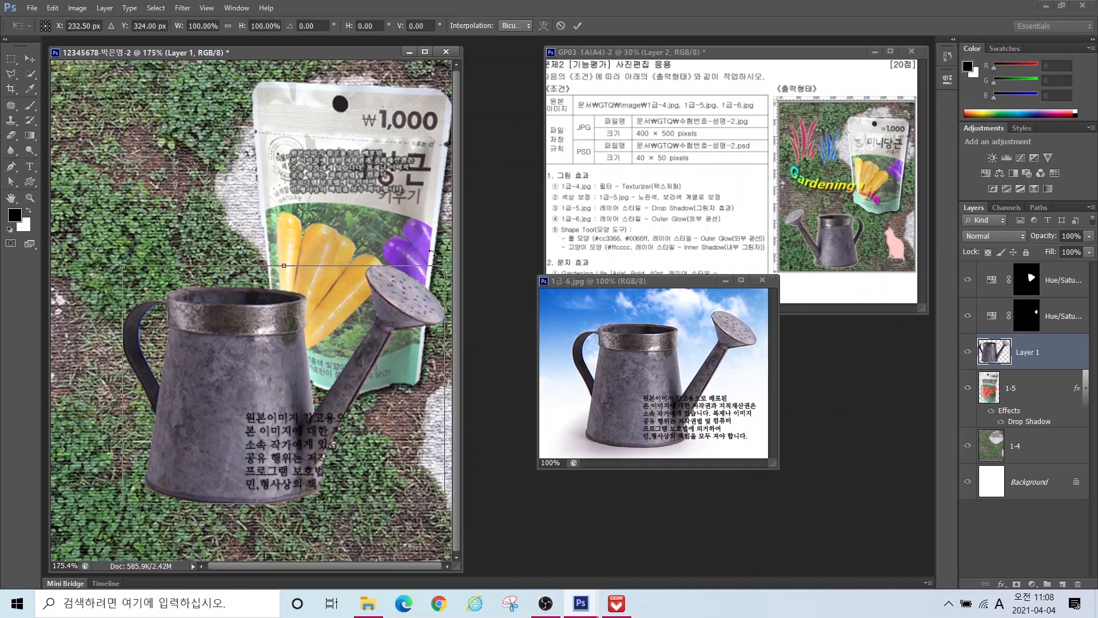
{"action": "left_click_drag", "start_coordinate": [444, 268], "coordinate": [353, 333]}
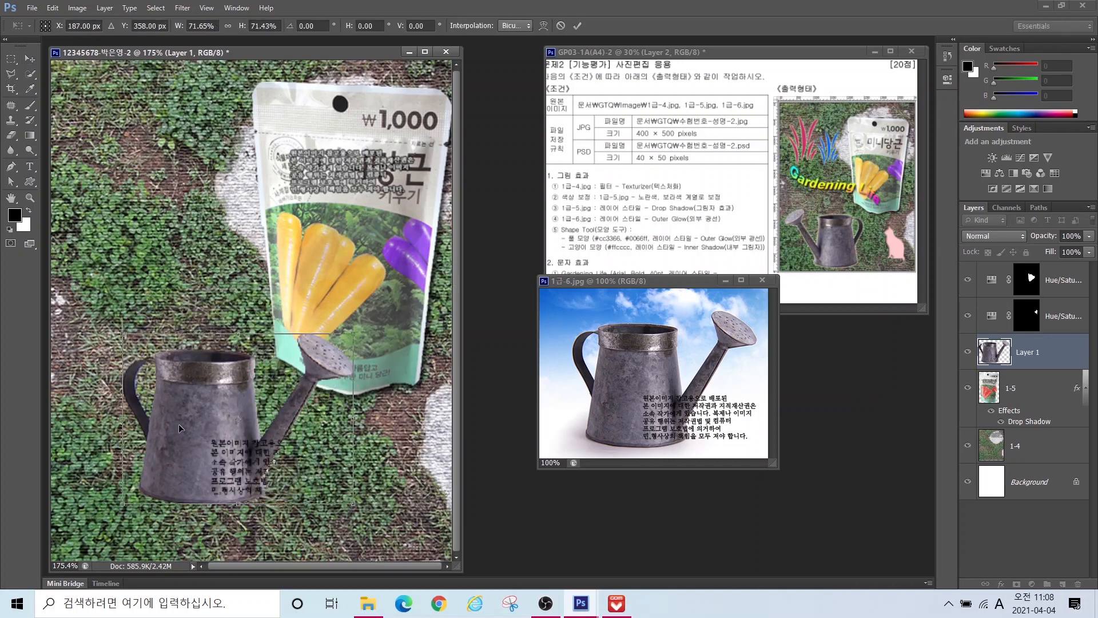
Step: Flip the watering can horizontally and move it to the lower left
{"action": "right_click", "coordinate": [205, 395]}
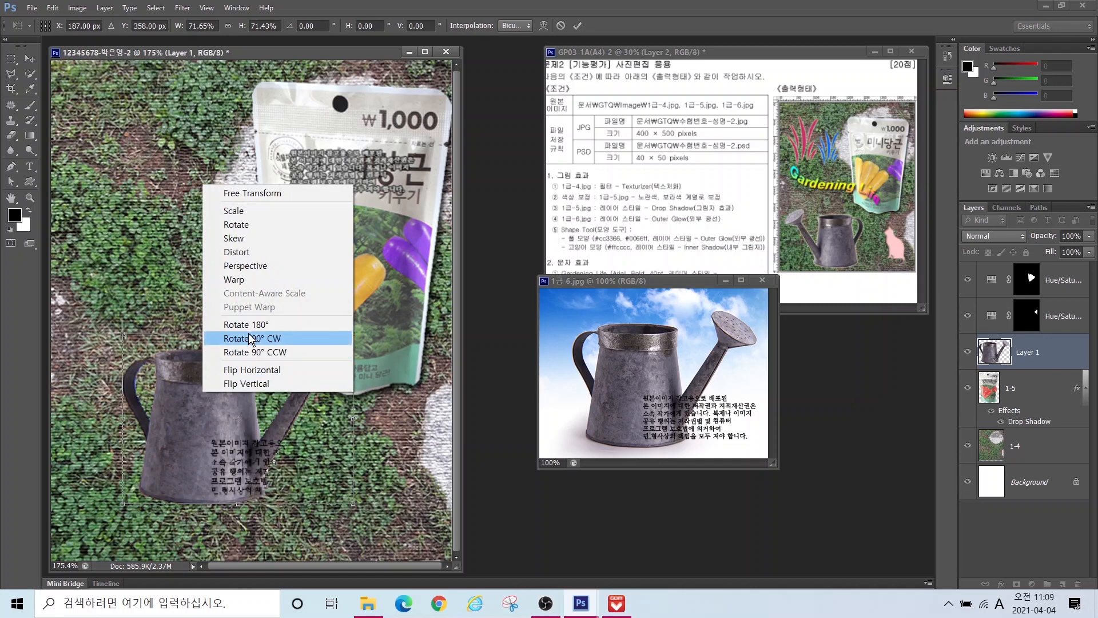
{"action": "left_click", "coordinate": [233, 370]}
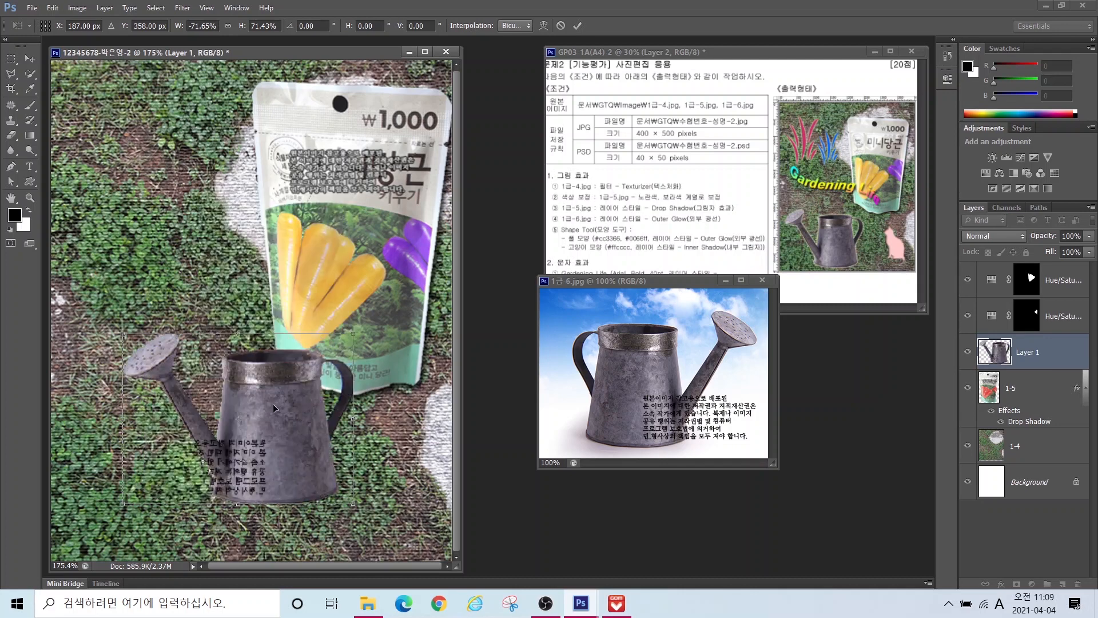
{"action": "left_click_drag", "start_coordinate": [274, 408], "coordinate": [211, 455]}
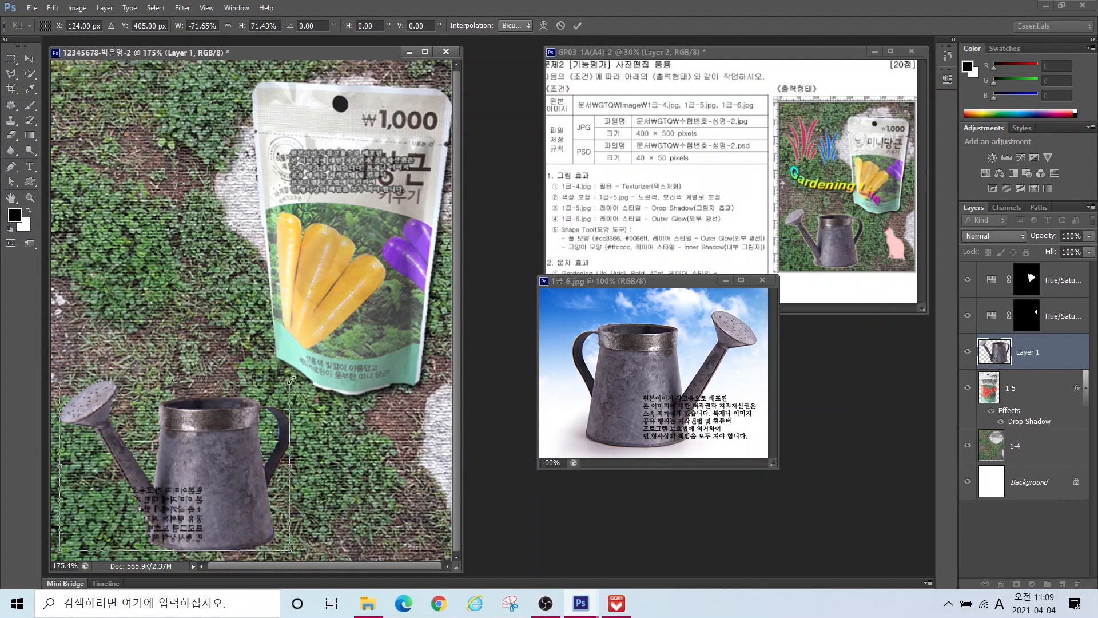
{"action": "key", "text": "Return"}
Step: Close the 1급-6.jpg source image and rename the watering can layer 1-6
{"action": "left_click", "coordinate": [762, 280]}
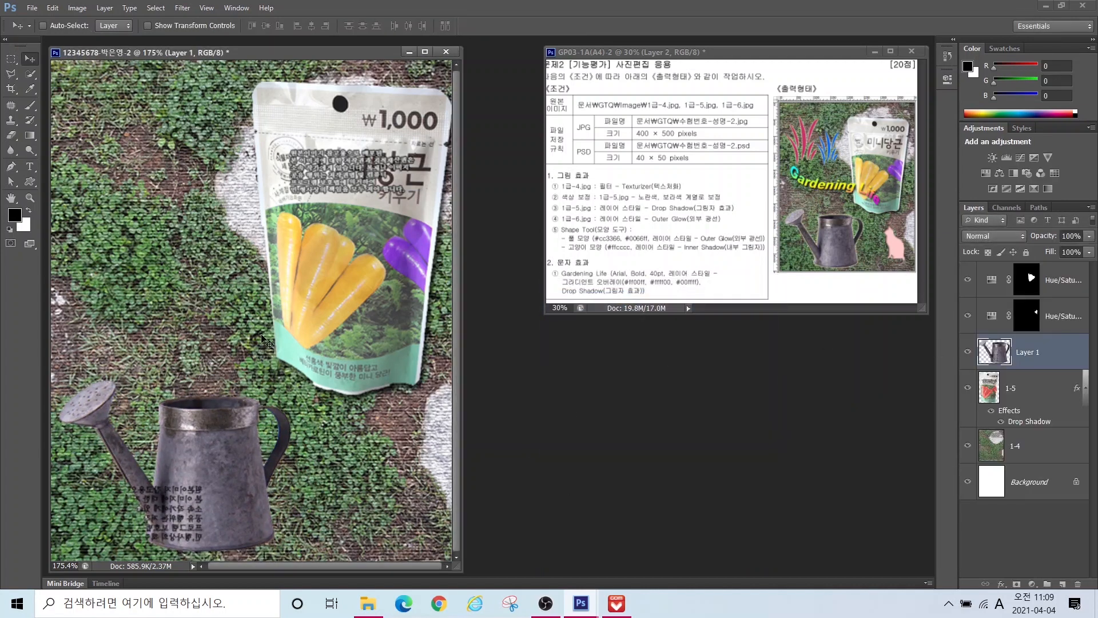
{"action": "double_click", "coordinate": [1033, 353]}
{"action": "type", "text": "1-6"}
{"action": "key", "text": "Return"}
{"action": "mouse_move", "coordinate": [195, 481]}
{"action": "left_mouse_down"}
{"action": "mouse_move", "coordinate": [220, 426]}
{"action": "mouse_move", "coordinate": [286, 361]}
{"action": "mouse_move", "coordinate": [309, 302]}
{"action": "mouse_move", "coordinate": [346, 286]}
{"action": "mouse_move", "coordinate": [352, 309]}
{"action": "mouse_move", "coordinate": [322, 330]}
{"action": "mouse_move", "coordinate": [372, 251]}
{"action": "mouse_move", "coordinate": [336, 285]}
{"action": "mouse_move", "coordinate": [373, 266]}
{"action": "mouse_move", "coordinate": [378, 280]}
{"action": "mouse_move", "coordinate": [204, 504]}
{"action": "mouse_move", "coordinate": [207, 490]}
{"action": "left_mouse_up"}
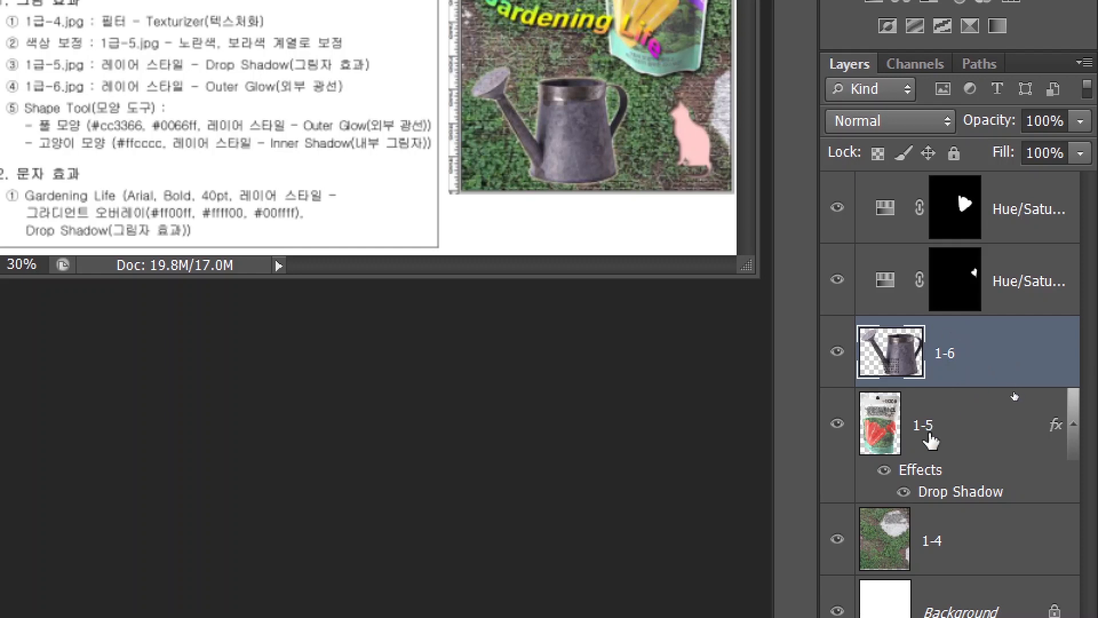
Step: Move layer 1-6 to the top of the layer stack
{"action": "left_click", "coordinate": [892, 429]}
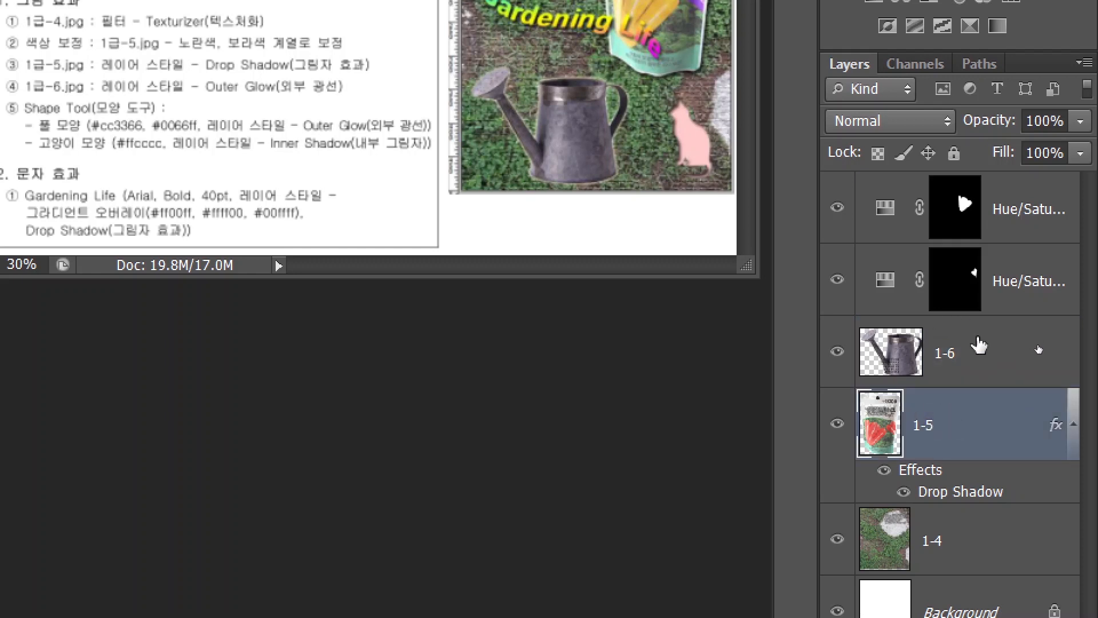
{"action": "left_click", "coordinate": [976, 355]}
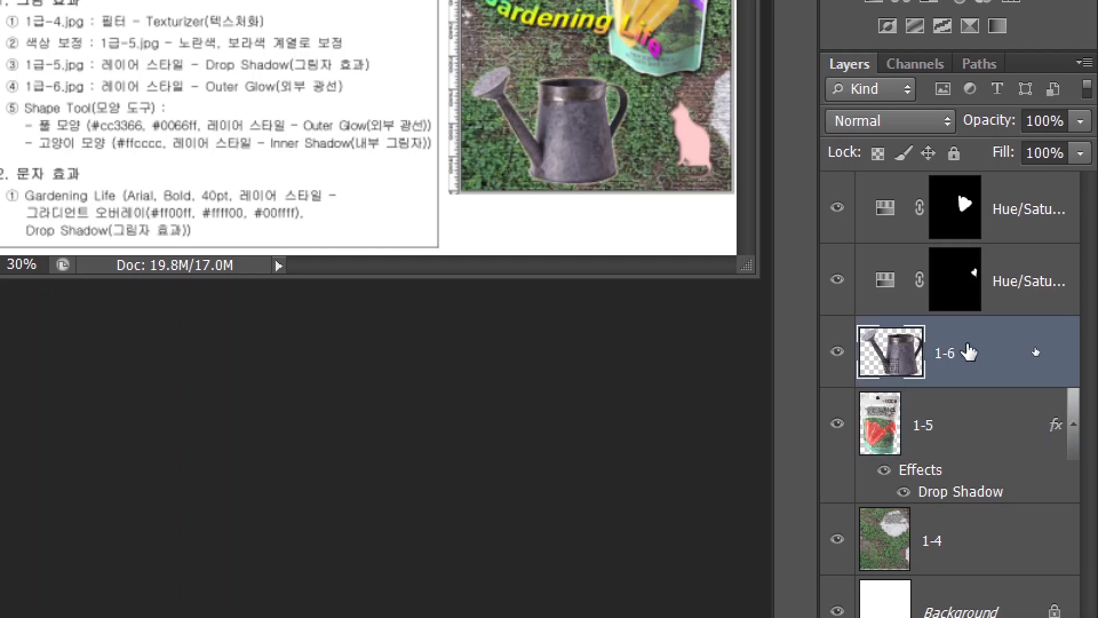
{"action": "left_click_drag", "start_coordinate": [967, 355], "coordinate": [946, 176]}
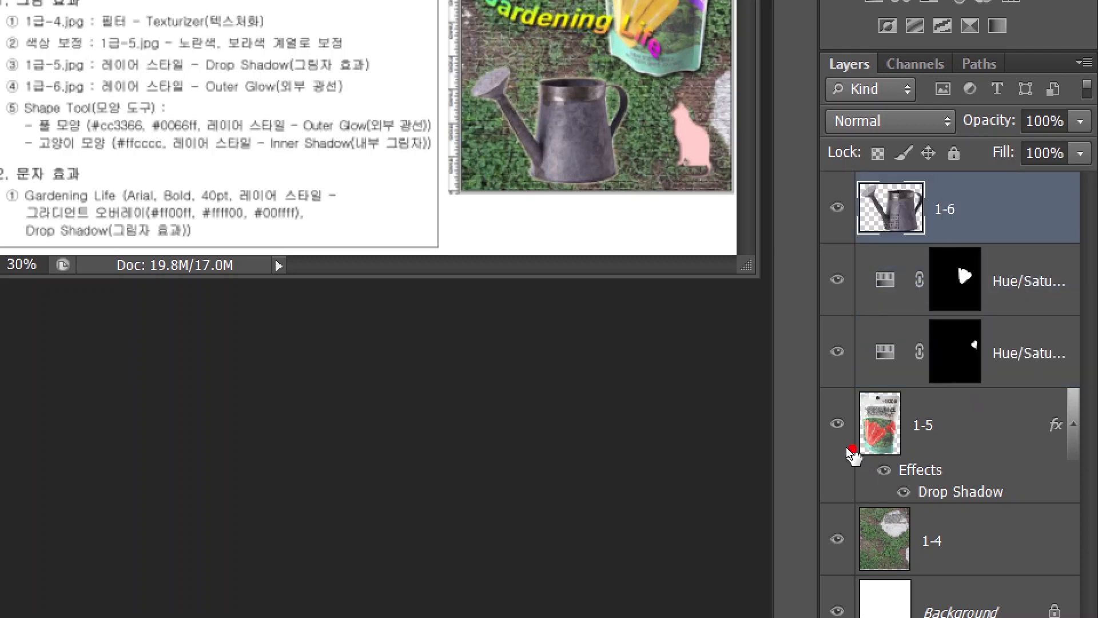
{"action": "left_click_drag", "start_coordinate": [808, 252], "coordinate": [1070, 496]}
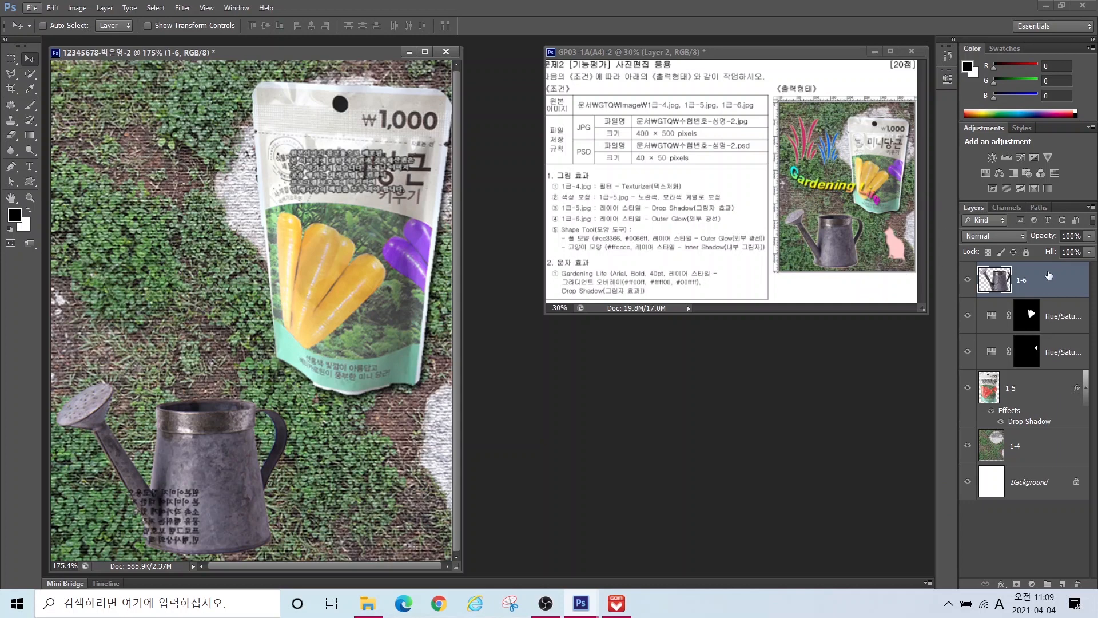
Step: Add a default Outer Glow effect to the watering can layer
{"action": "left_click", "coordinate": [1000, 585]}
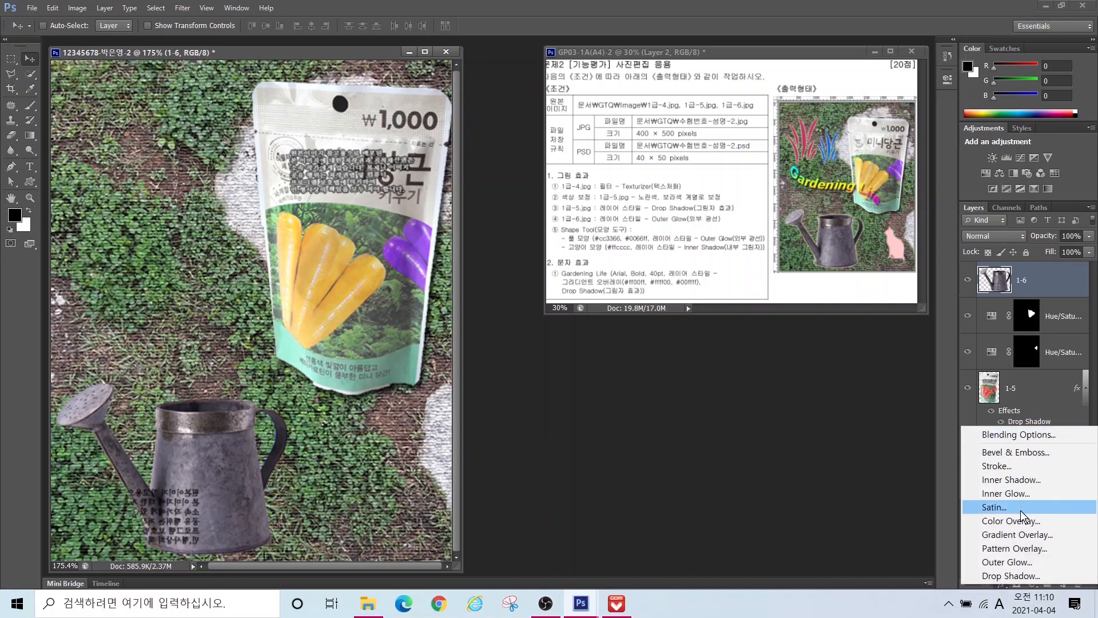
{"action": "left_click", "coordinate": [998, 561]}
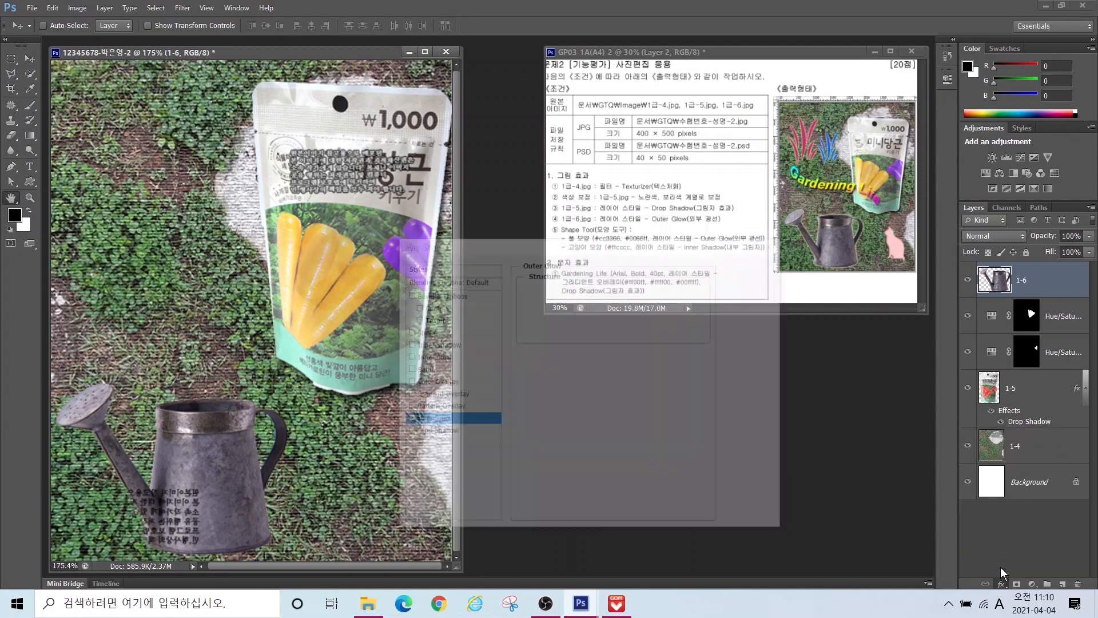
{"action": "key", "text": "Return"}
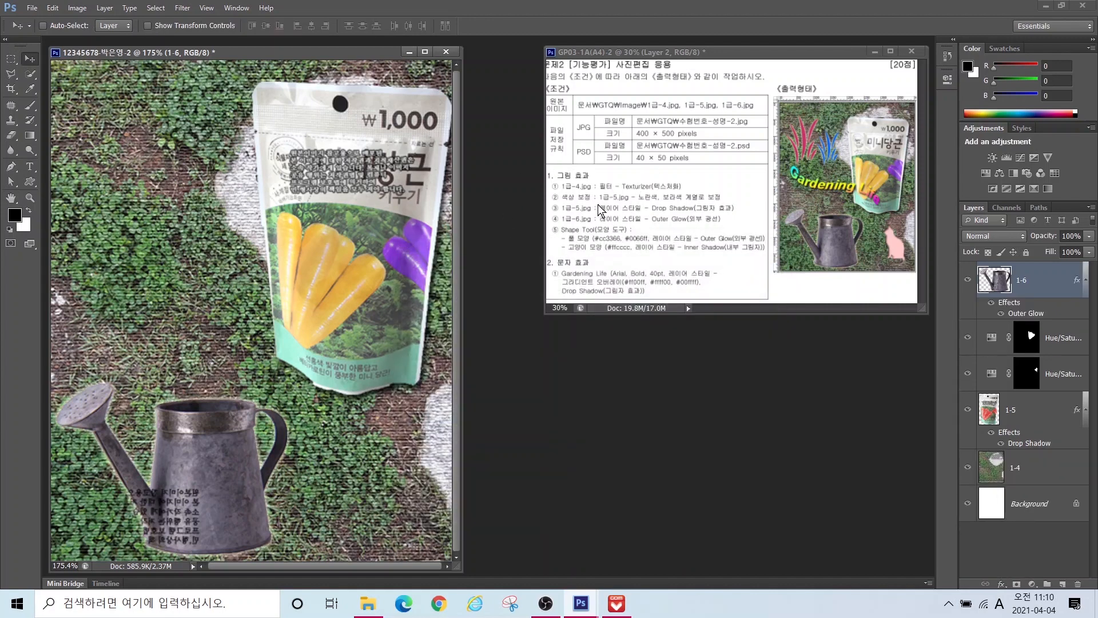
{"action": "left_click", "coordinate": [30, 182]}
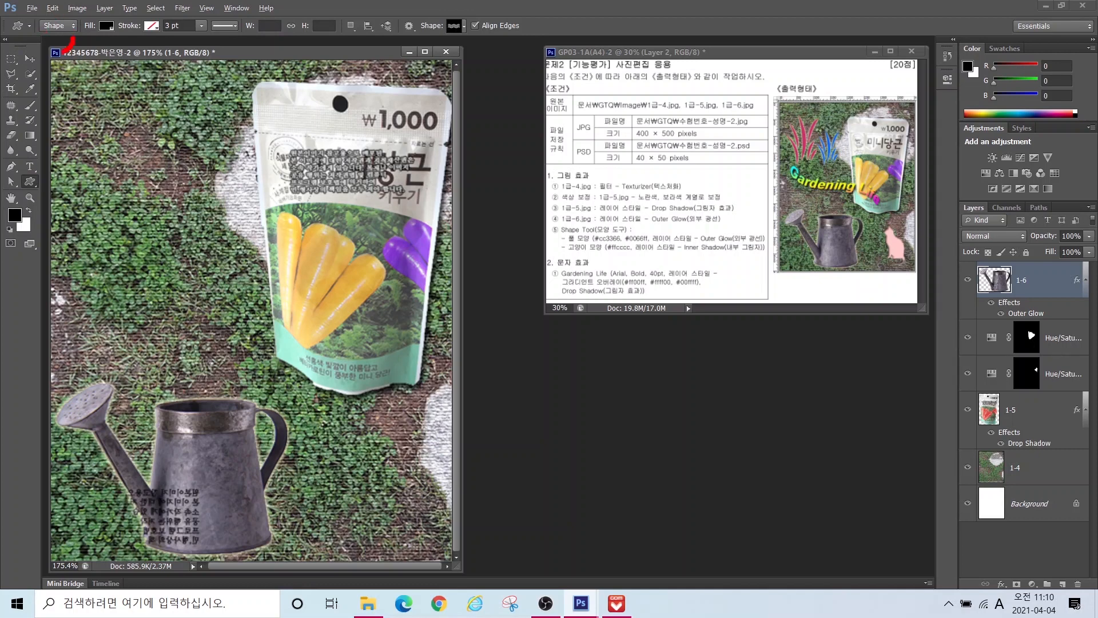
Step: Draw the cat preset custom shape beside the watering can
{"action": "mouse_move", "coordinate": [63, 52]}
{"action": "left_mouse_down"}
{"action": "mouse_move", "coordinate": [89, 39]}
{"action": "mouse_move", "coordinate": [114, 7]}
{"action": "mouse_move", "coordinate": [122, 34]}
{"action": "mouse_move", "coordinate": [102, 57]}
{"action": "mouse_move", "coordinate": [167, 7]}
{"action": "left_mouse_up"}
{"action": "mouse_move", "coordinate": [482, 41]}
{"action": "left_mouse_down"}
{"action": "mouse_move", "coordinate": [412, 8]}
{"action": "mouse_move", "coordinate": [498, 26]}
{"action": "mouse_move", "coordinate": [475, 53]}
{"action": "mouse_move", "coordinate": [472, 39]}
{"action": "mouse_move", "coordinate": [536, 127]}
{"action": "left_mouse_up"}
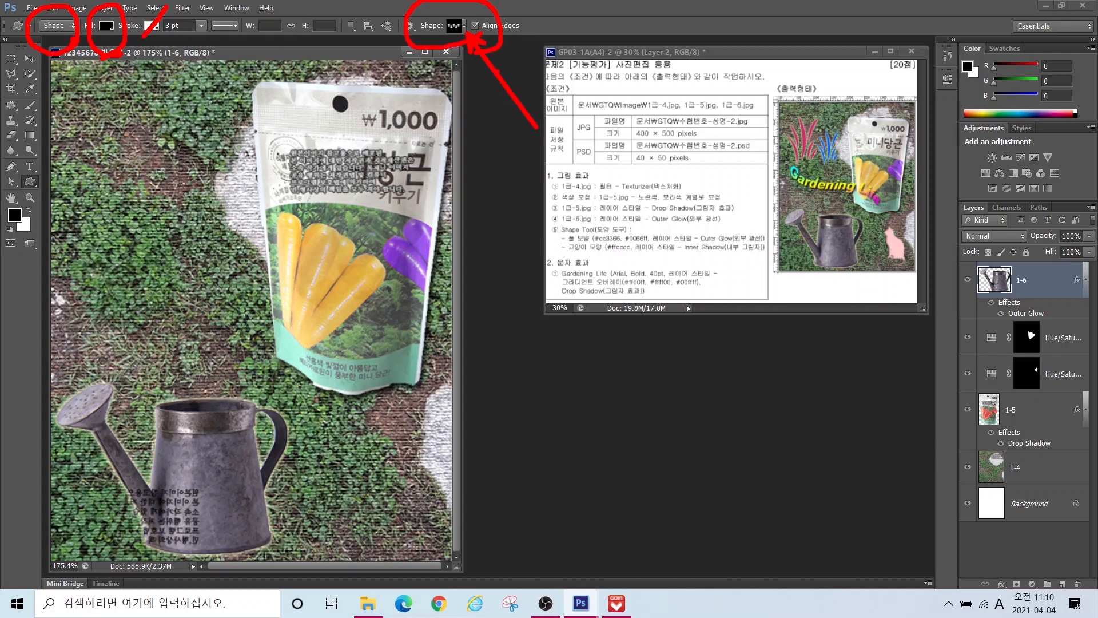
{"action": "key", "text": "Escape"}
{"action": "left_click", "coordinate": [464, 27]}
{"action": "left_click_drag", "start_coordinate": [647, 134], "coordinate": [646, 64]}
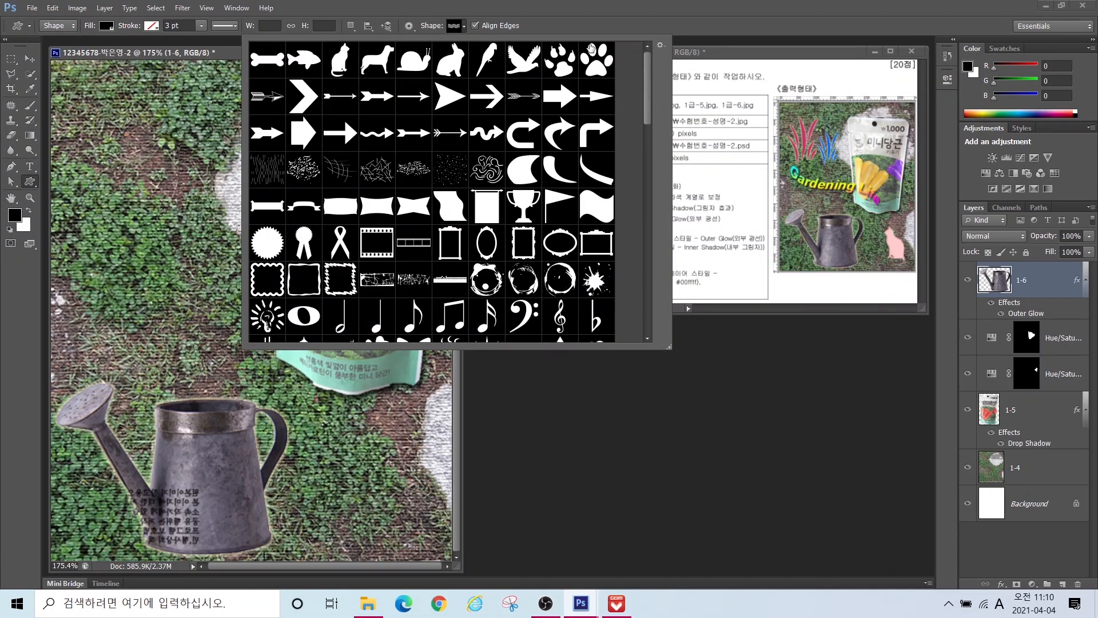
{"action": "left_click", "coordinate": [340, 58]}
{"action": "key", "text": "Return"}
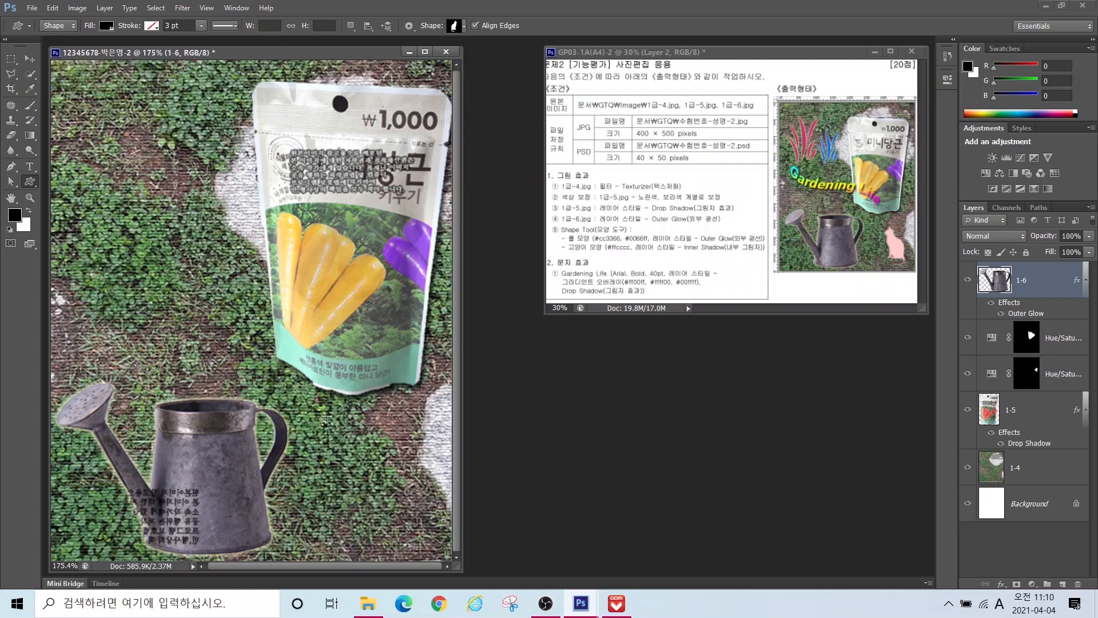
{"action": "left_click_drag", "start_coordinate": [326, 417], "coordinate": [407, 529]}
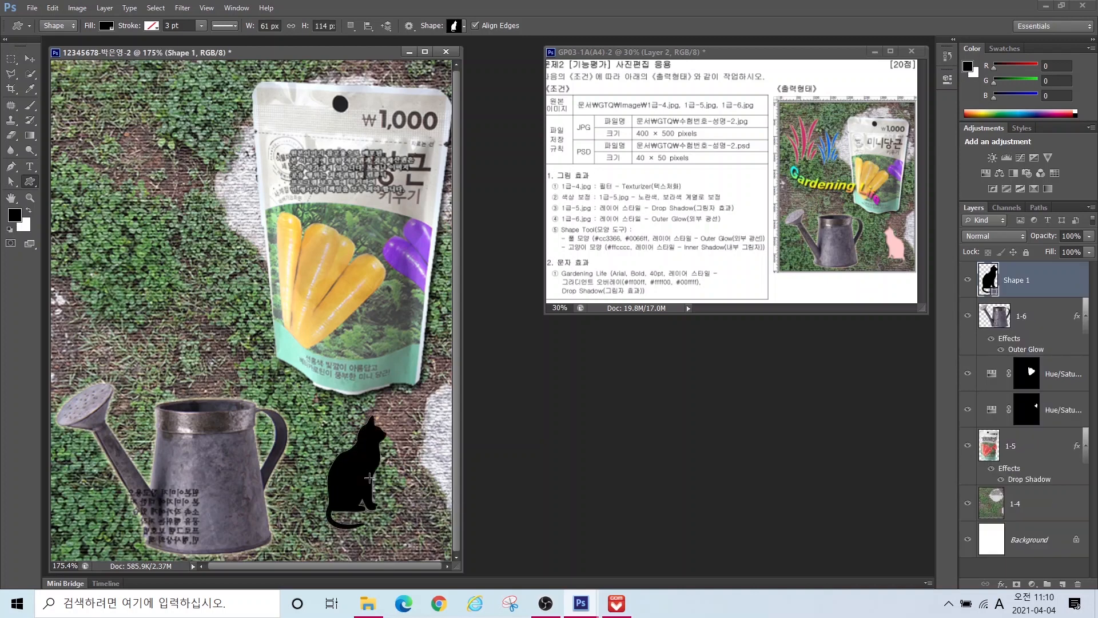
Step: Rename the cat layer to 고양이 and fill it pink #ffcccc
{"action": "double_click", "coordinate": [1017, 280]}
{"action": "key", "text": "BackSpace"}
{"action": "key", "text": "Hangul"}
{"action": "type", "text": "고양이"}
{"action": "key", "text": "Return"}
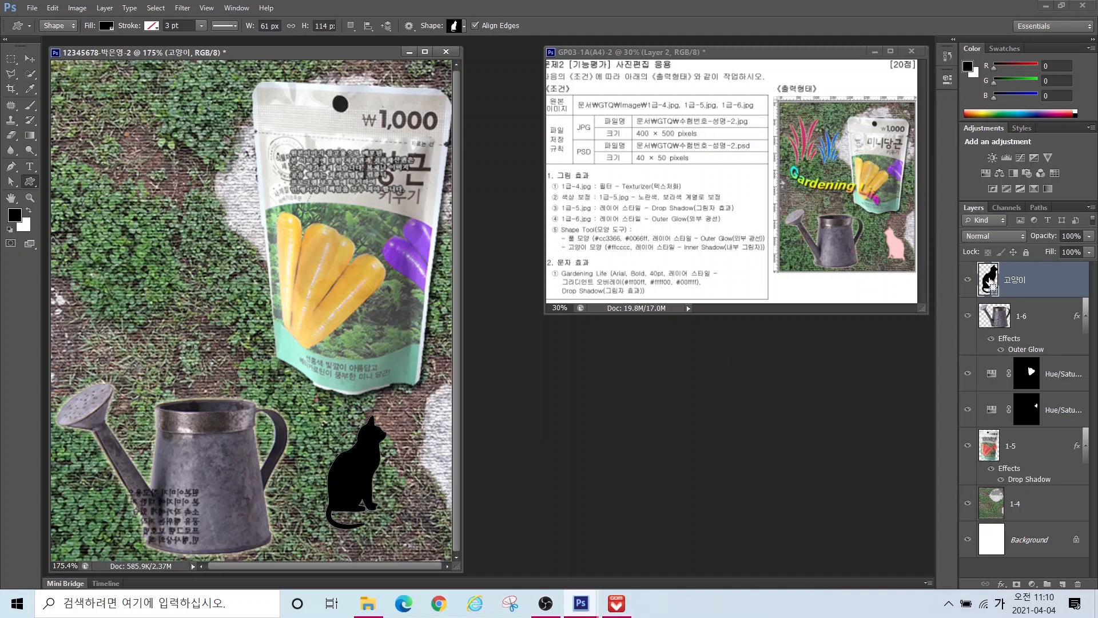
{"action": "double_click", "coordinate": [990, 280]}
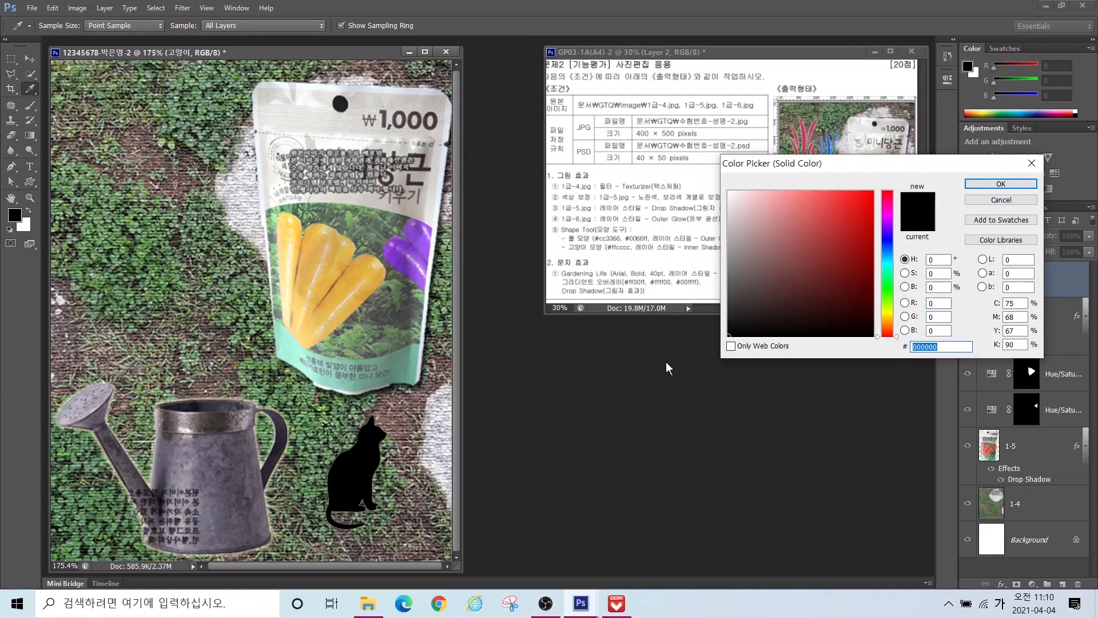
{"action": "type", "text": "ffcccc"}
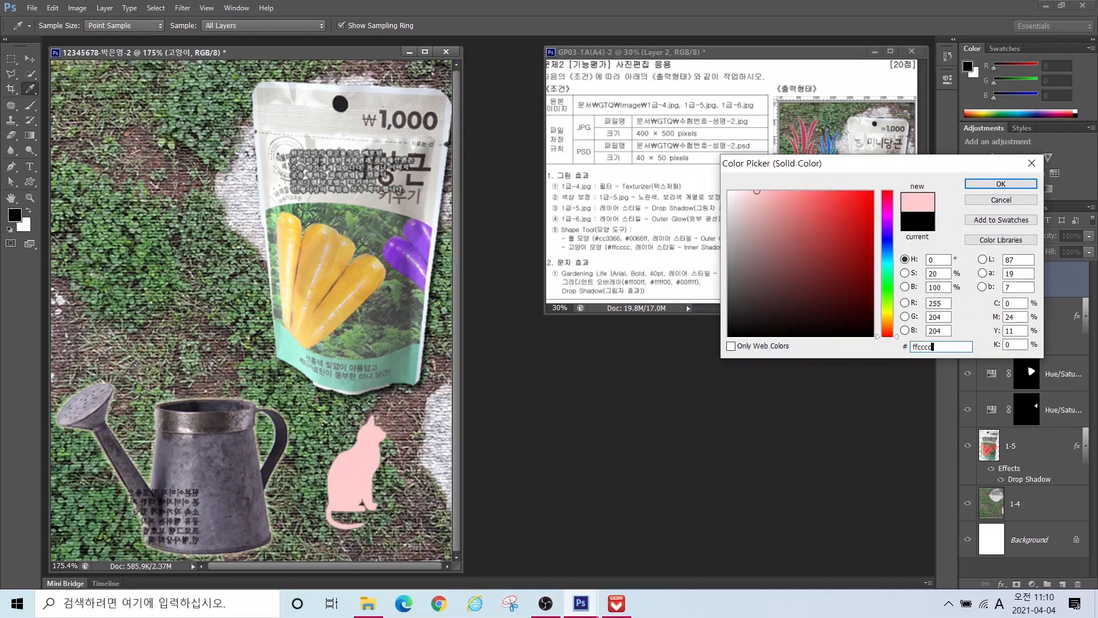
{"action": "key", "text": "Return"}
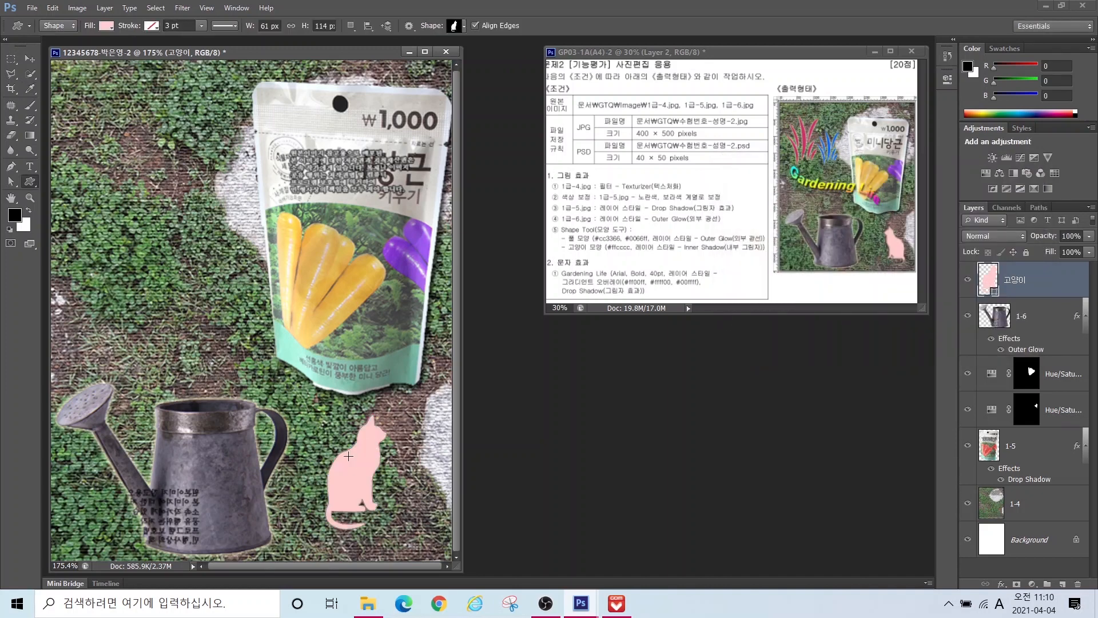
Step: Flip the cat horizontally and move it right and slightly down
{"action": "key", "text": "ctrl+t"}
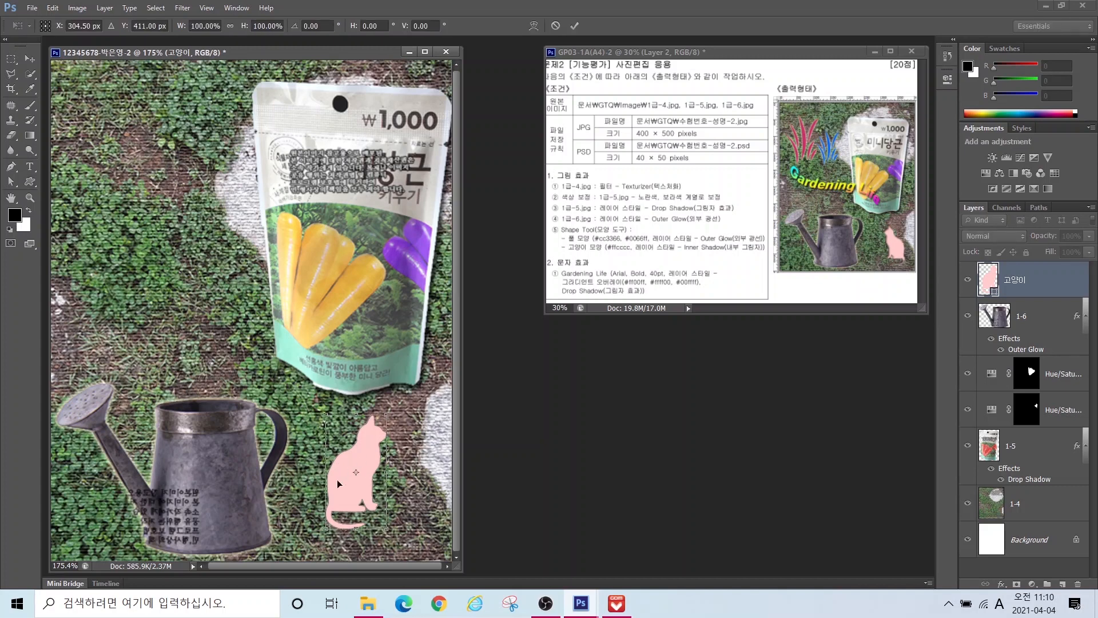
{"action": "right_click", "coordinate": [368, 457]}
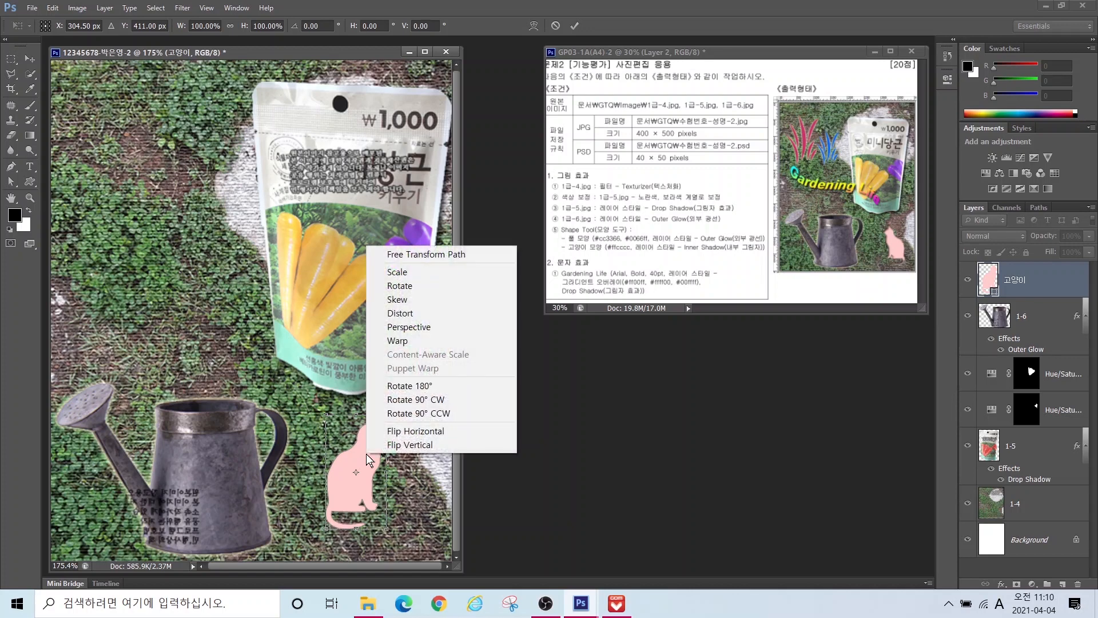
{"action": "left_click", "coordinate": [405, 433]}
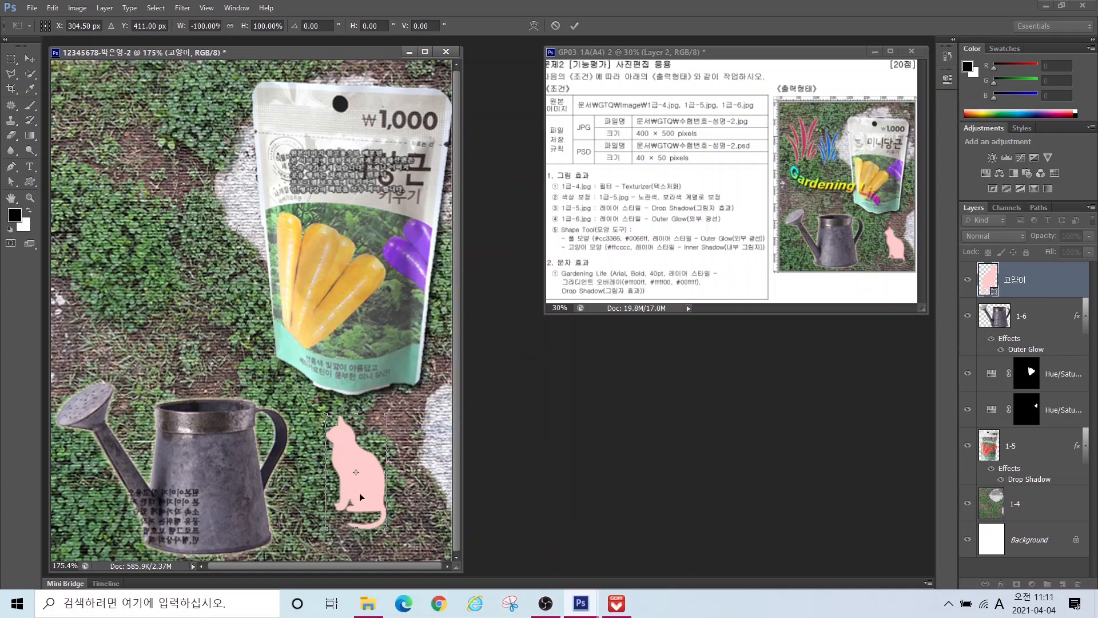
{"action": "left_click_drag", "start_coordinate": [362, 497], "coordinate": [407, 505]}
{"action": "key", "text": "Return"}
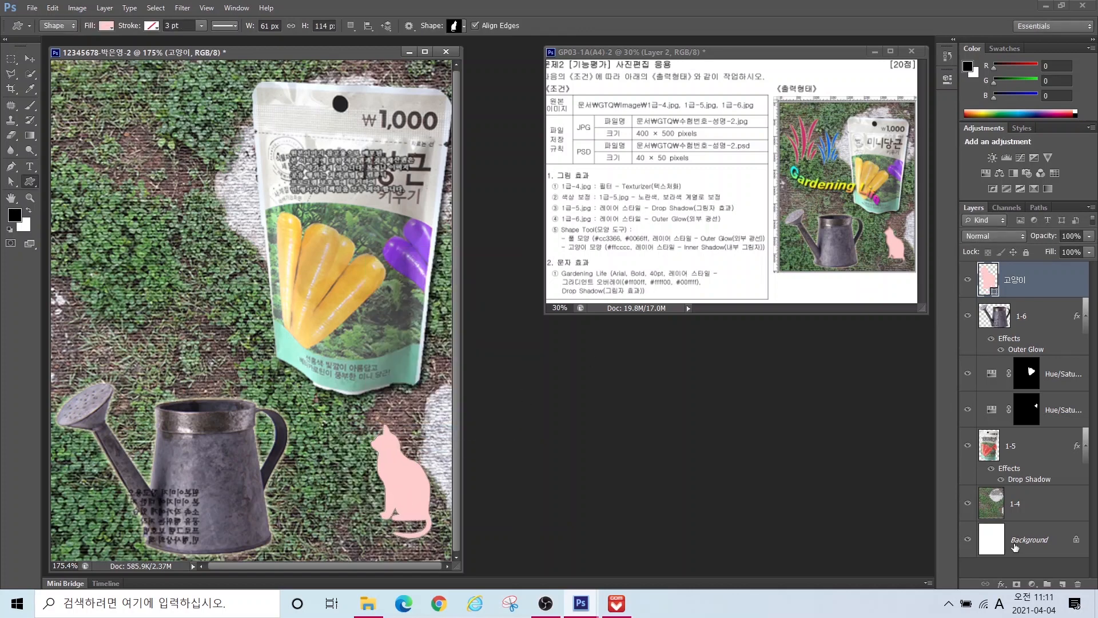
Step: Add an Inner Shadow layer style to the cat
{"action": "left_click", "coordinate": [1001, 584]}
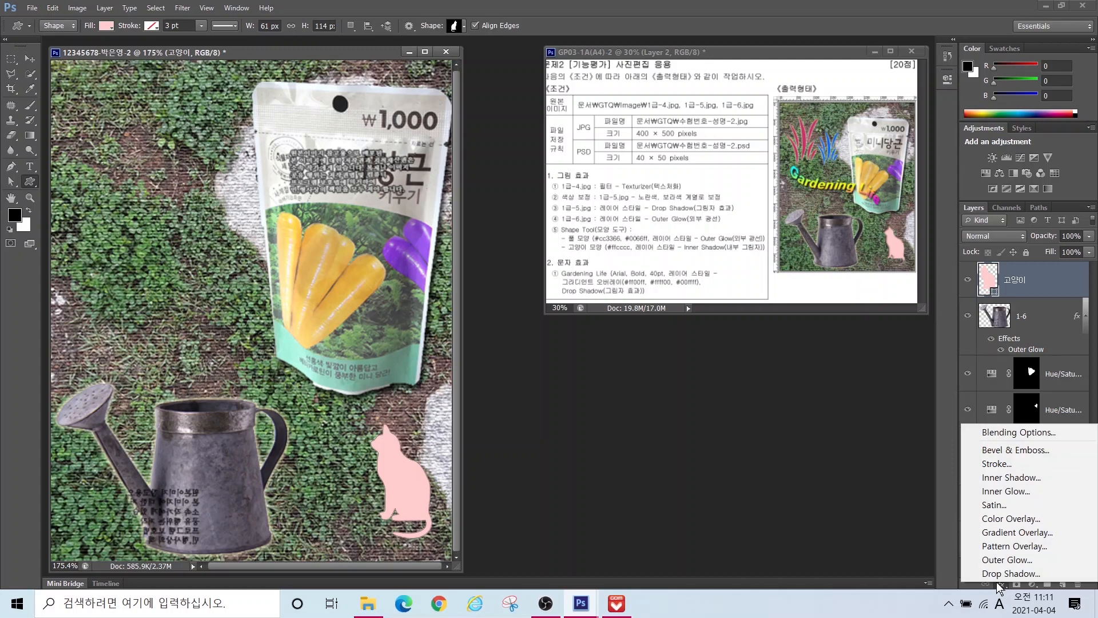
{"action": "left_click", "coordinate": [997, 478]}
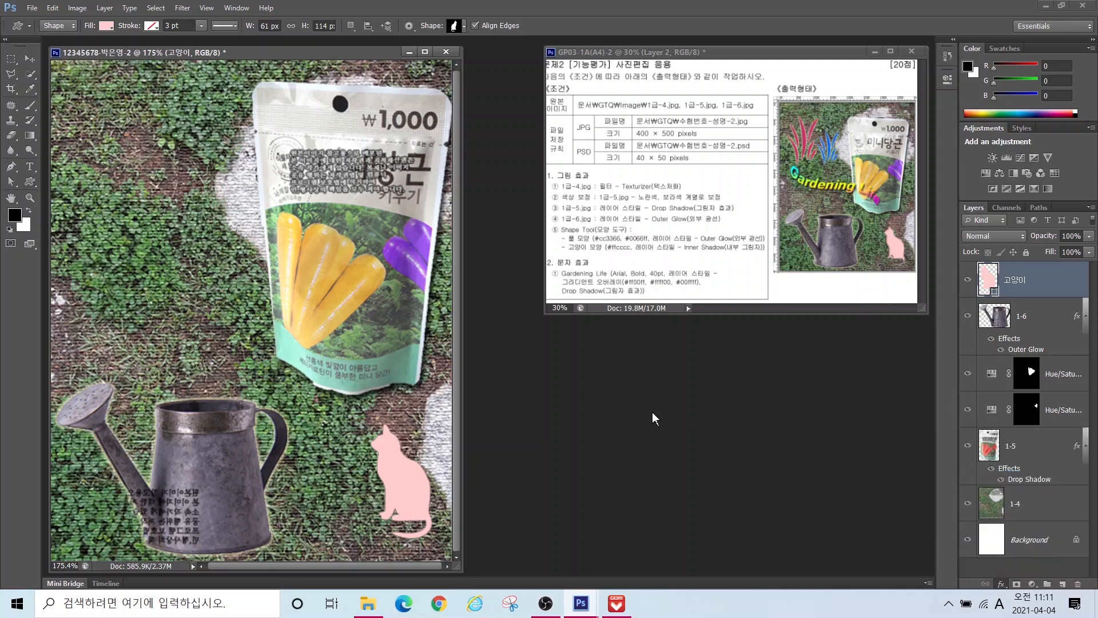
{"action": "left_click", "coordinate": [738, 268]}
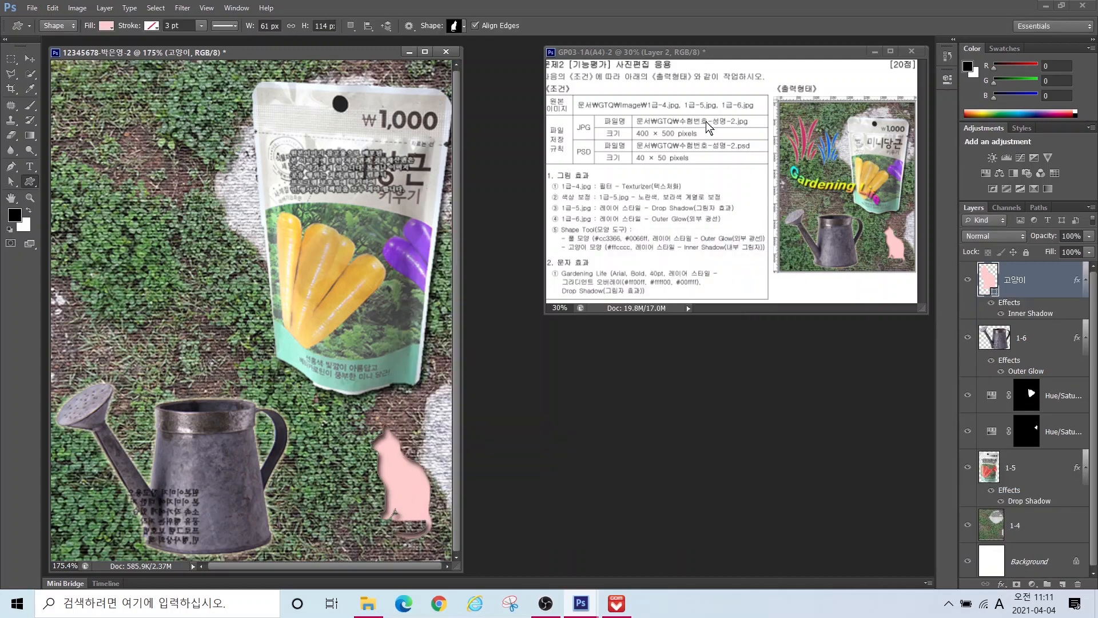
Step: Choose the grass preset shape and draw it at the canvas's upper left
{"action": "left_click", "coordinate": [457, 27]}
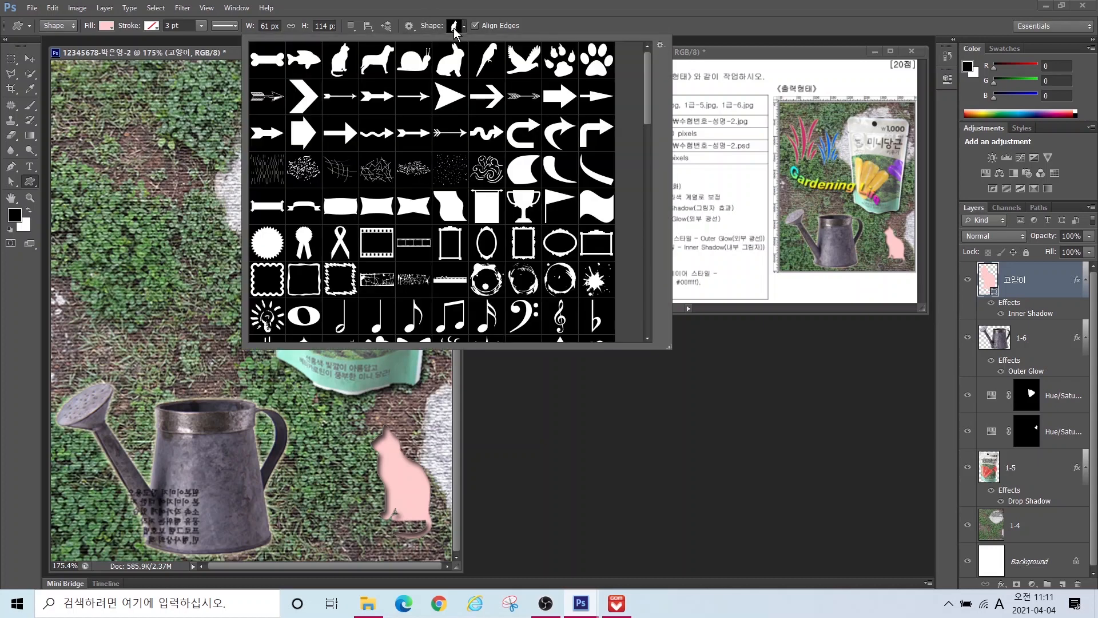
{"action": "left_click_drag", "start_coordinate": [643, 83], "coordinate": [643, 159]}
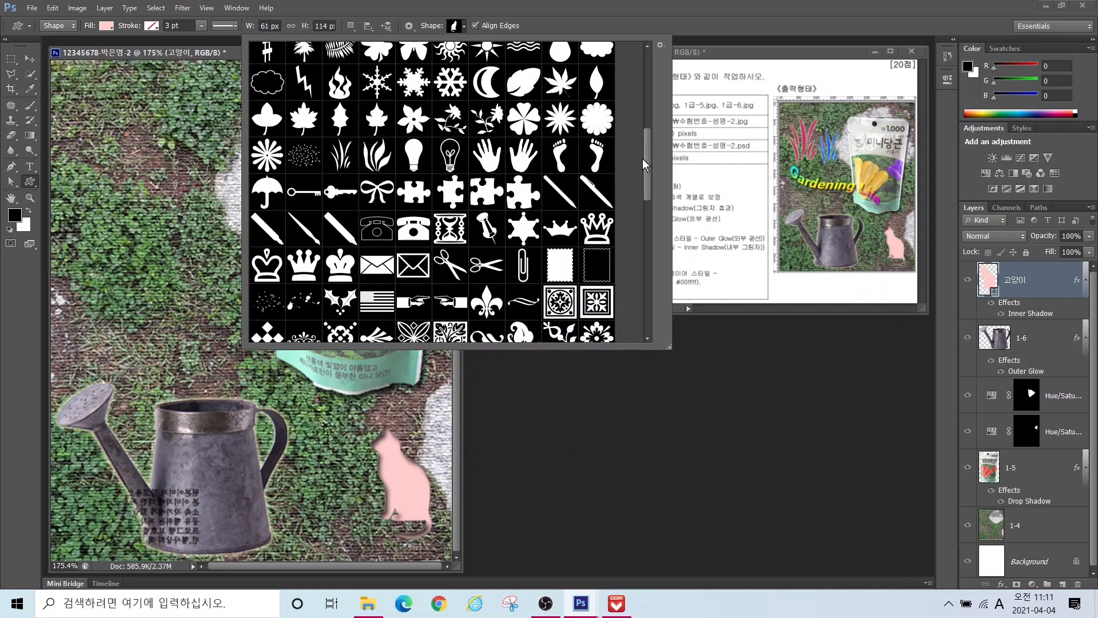
{"action": "double_click", "coordinate": [339, 155]}
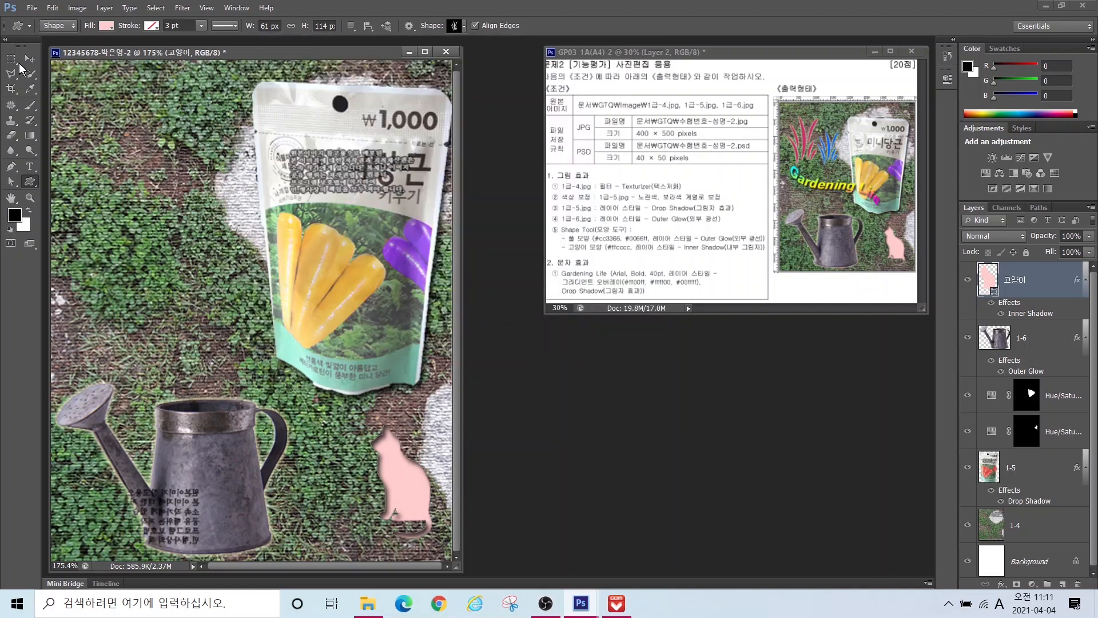
{"action": "left_click_drag", "start_coordinate": [68, 93], "coordinate": [189, 274]}
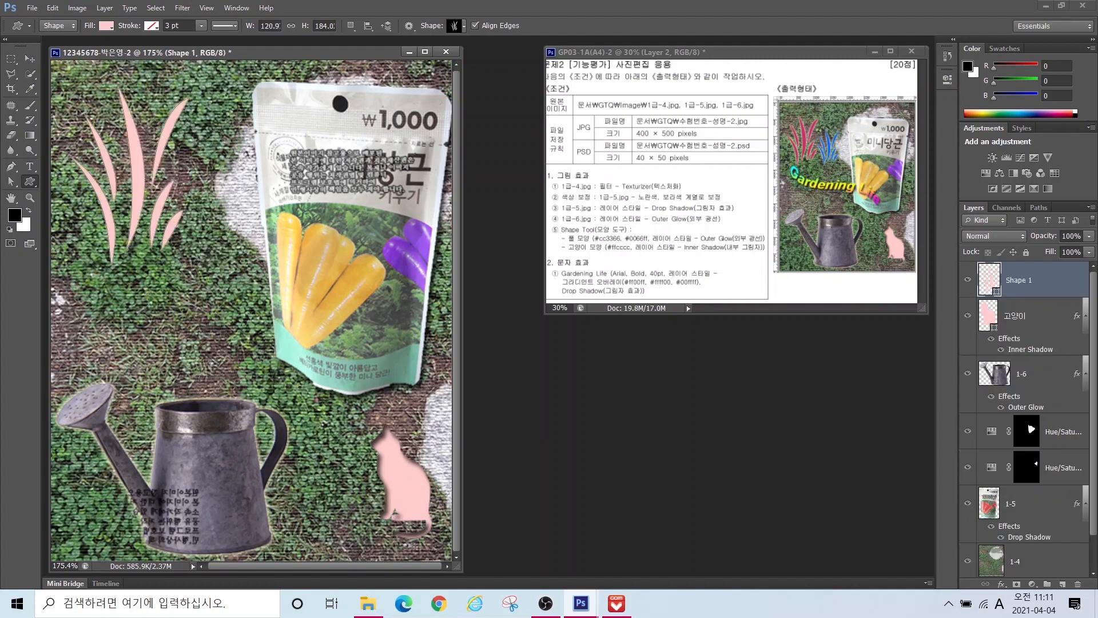
Step: Rename the new grass shape layer to 풀
{"action": "double_click", "coordinate": [1019, 280]}
{"action": "type", "text": "풀"}
{"action": "key", "text": "Return"}
{"action": "left_click_drag", "start_coordinate": [596, 235], "coordinate": [567, 188]}
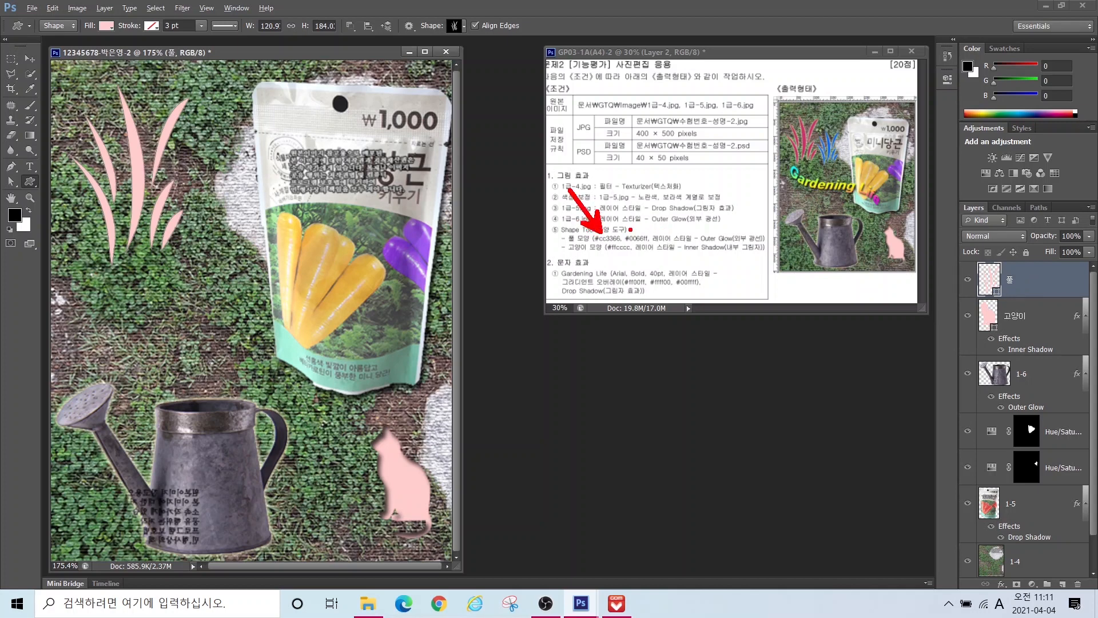
{"action": "left_click_drag", "start_coordinate": [632, 233], "coordinate": [681, 181]}
{"action": "mouse_move", "coordinate": [807, 169]}
{"action": "left_mouse_down"}
{"action": "mouse_move", "coordinate": [800, 120]}
{"action": "mouse_move", "coordinate": [812, 167]}
{"action": "mouse_move", "coordinate": [873, 163]}
{"action": "mouse_move", "coordinate": [841, 171]}
{"action": "left_mouse_up"}
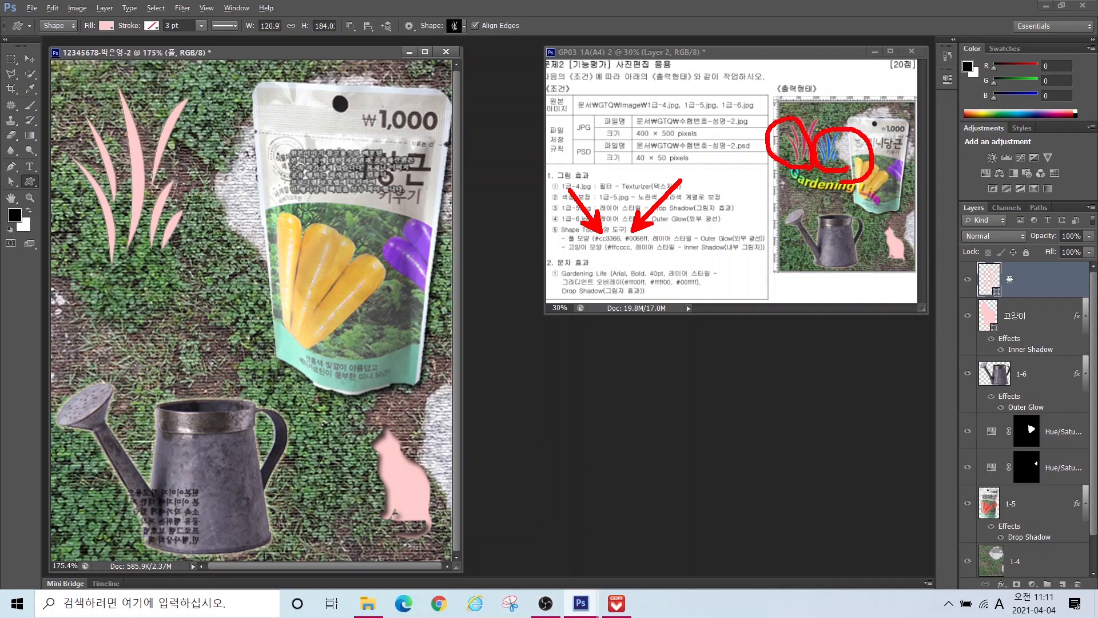
{"action": "key", "text": "Escape"}
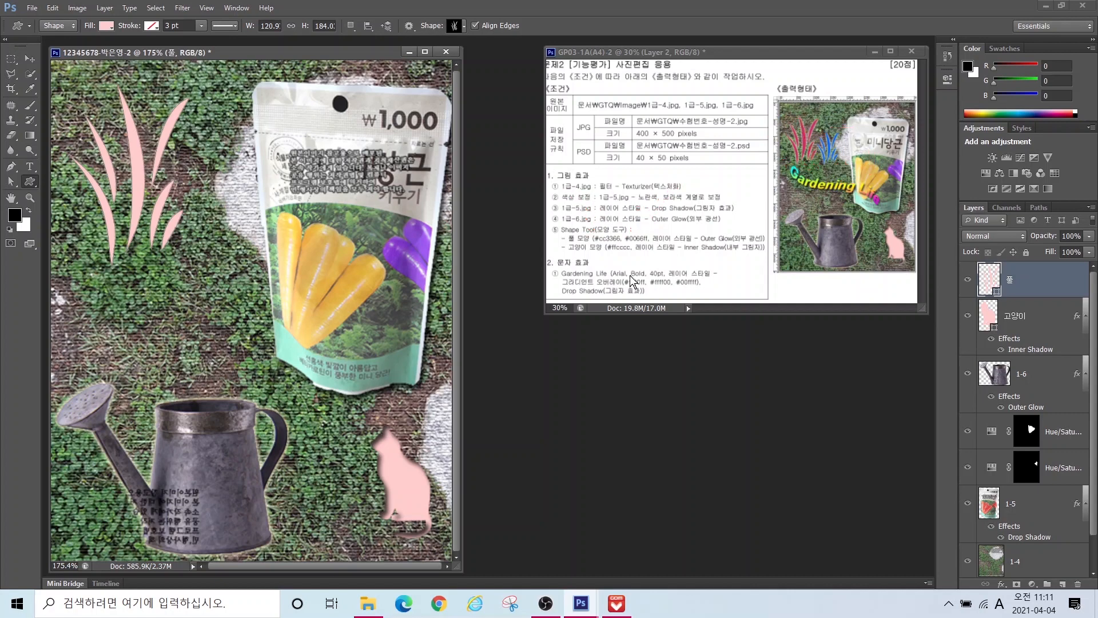
Step: Fill the grass crimson #cc3366 and add an Outer Glow effect
{"action": "double_click", "coordinate": [987, 281]}
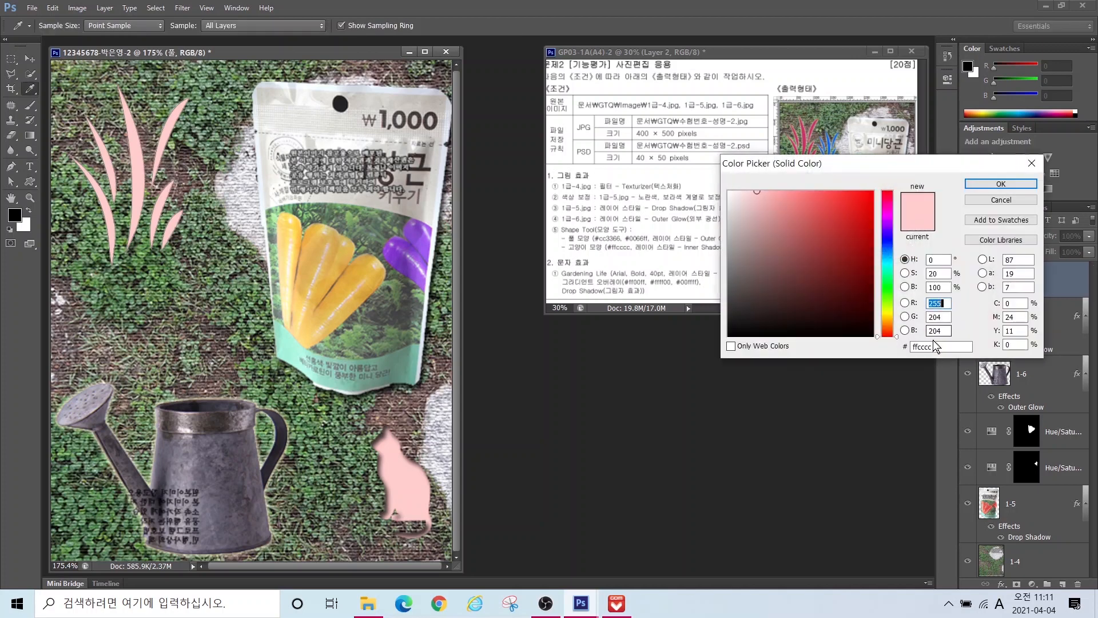
{"action": "double_click", "coordinate": [936, 346]}
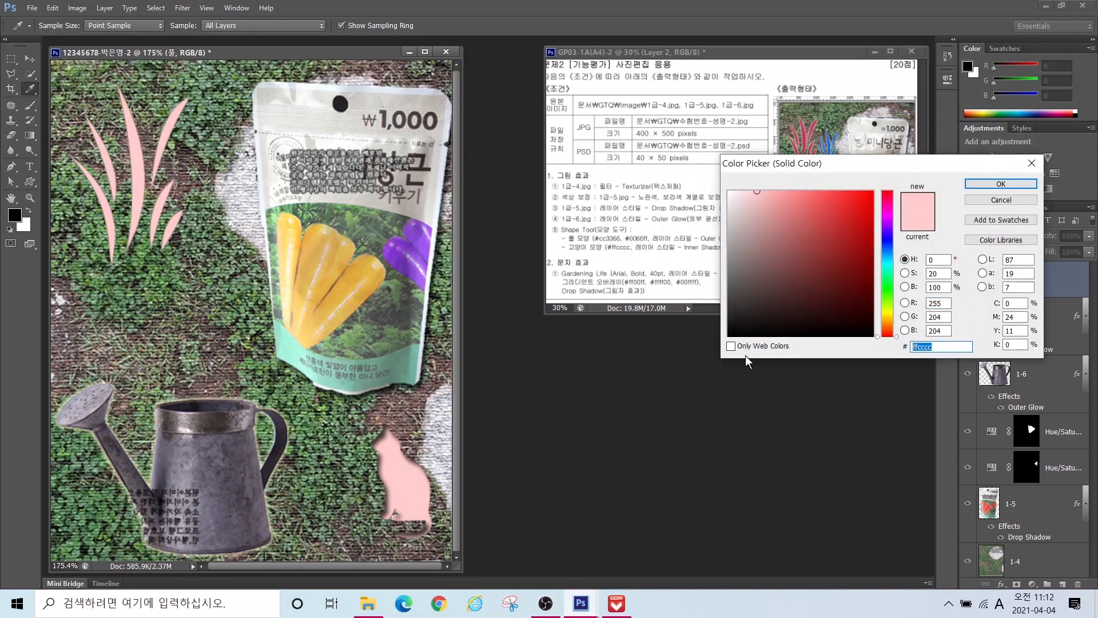
{"action": "type", "text": "cc3366"}
{"action": "key", "text": "Return"}
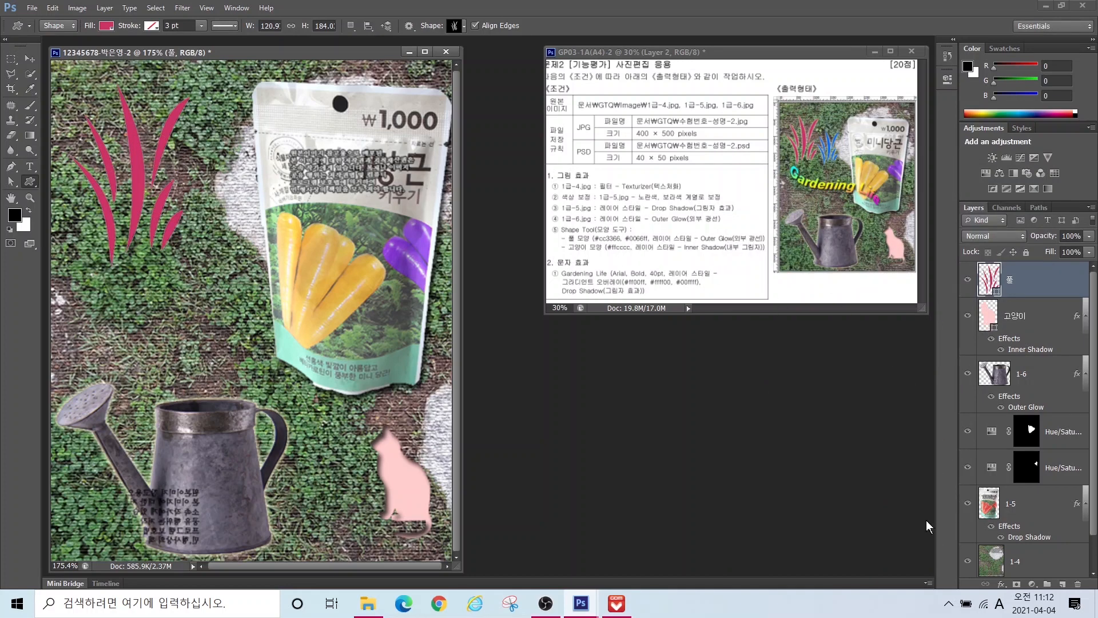
{"action": "left_click", "coordinate": [1001, 584]}
{"action": "left_click", "coordinate": [995, 563]}
{"action": "key", "text": "Return"}
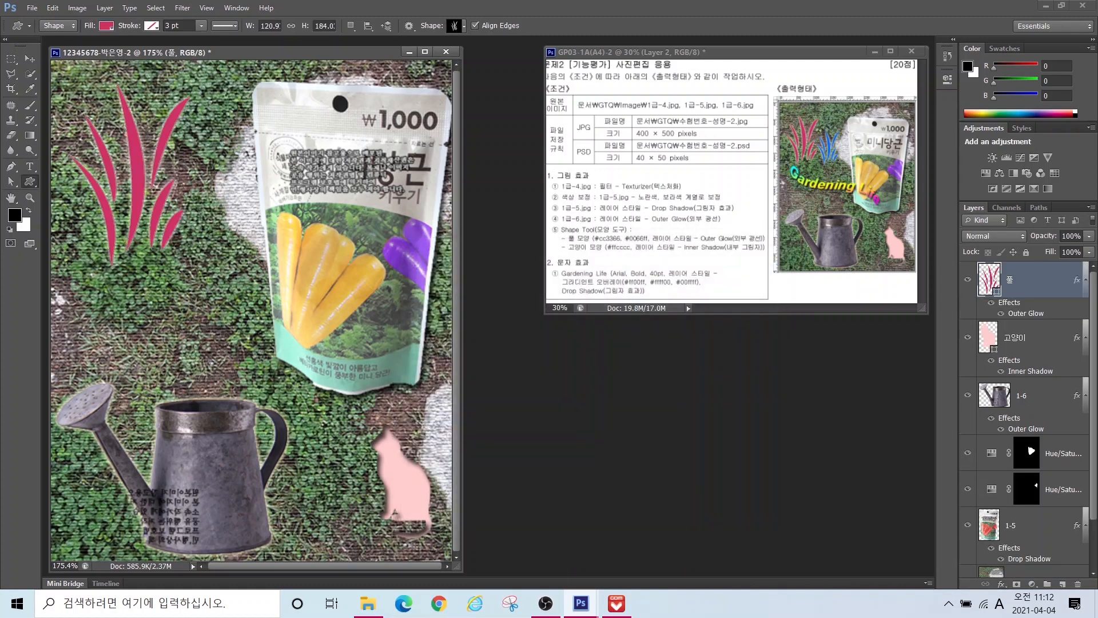
Step: Shrink the grass to about 88 by 134 px and shift it slightly left and down
{"action": "key", "text": "ctrl+t"}
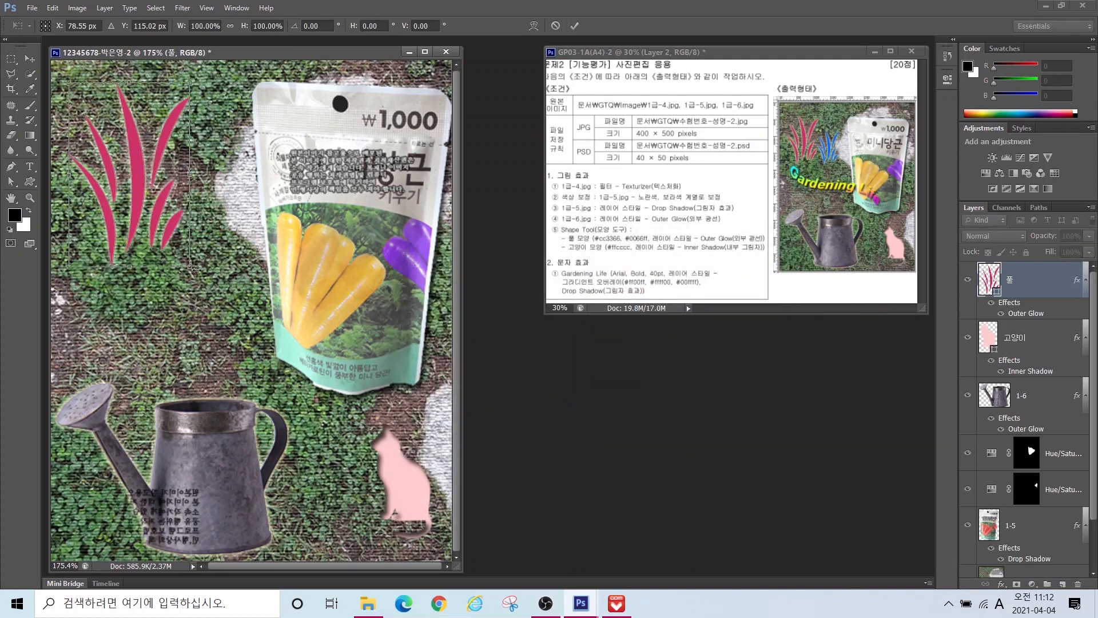
{"action": "left_click_drag", "start_coordinate": [186, 267], "coordinate": [146, 231]}
{"action": "left_click_drag", "start_coordinate": [100, 189], "coordinate": [94, 203]}
{"action": "key", "text": "Return"}
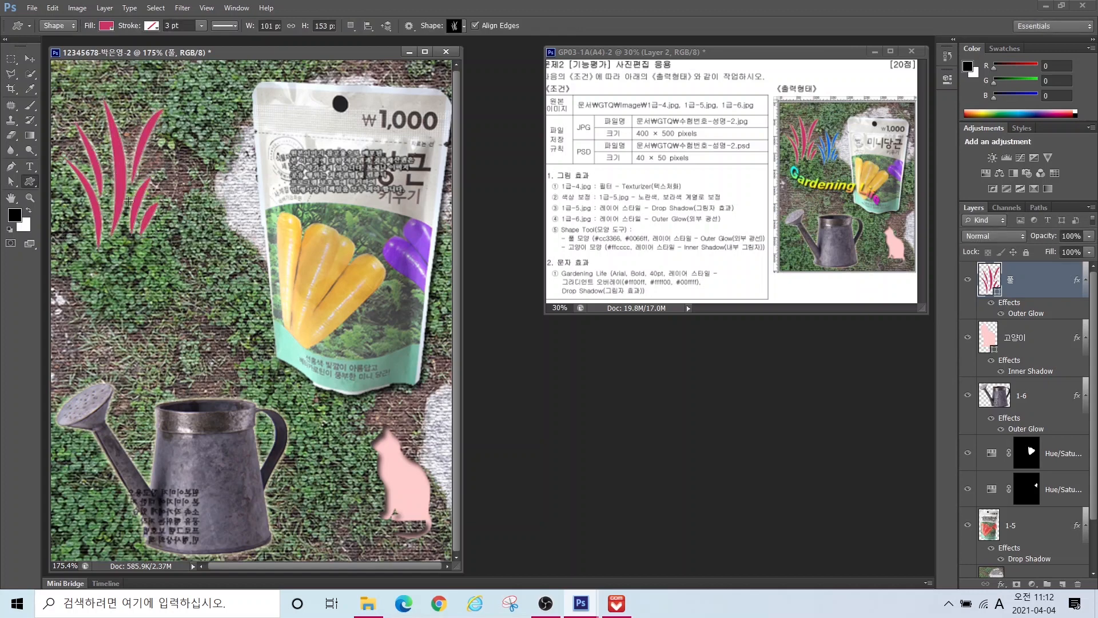
Step: Duplicate the grass, move the copy right, and scale it to about three quarters
{"action": "key", "text": "ctrl+j"}
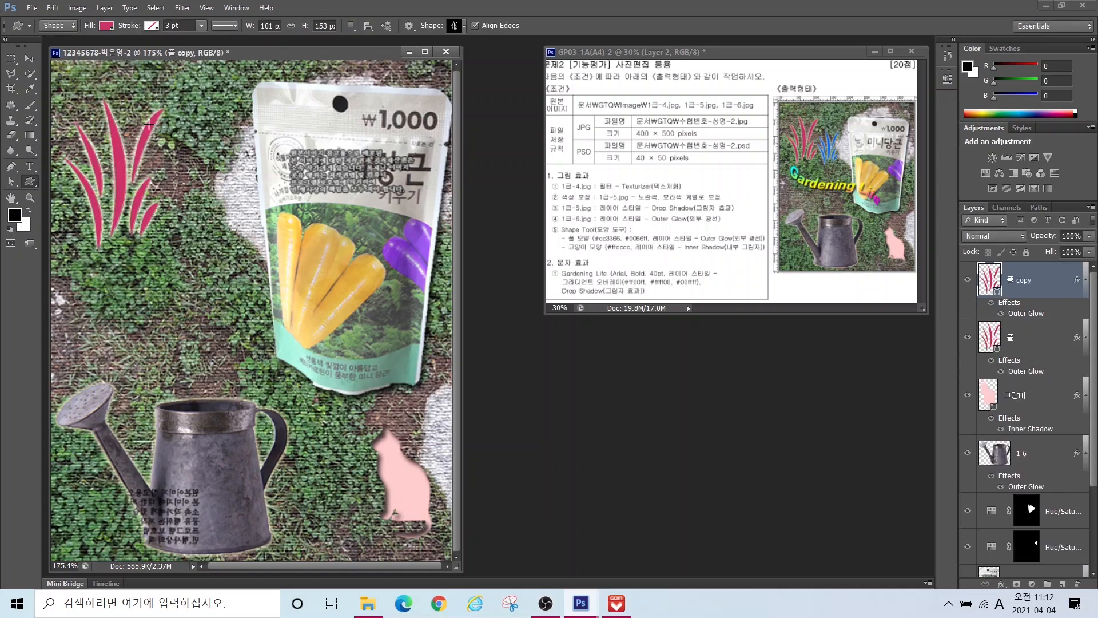
{"action": "left_click", "coordinate": [30, 58]}
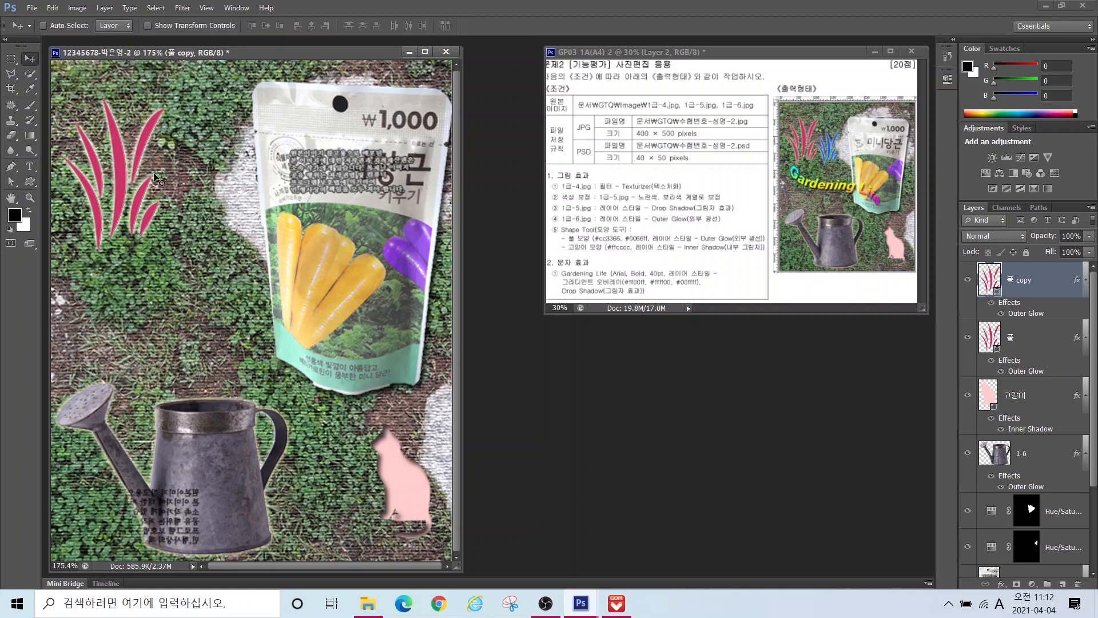
{"action": "left_click_drag", "start_coordinate": [127, 188], "coordinate": [211, 186]}
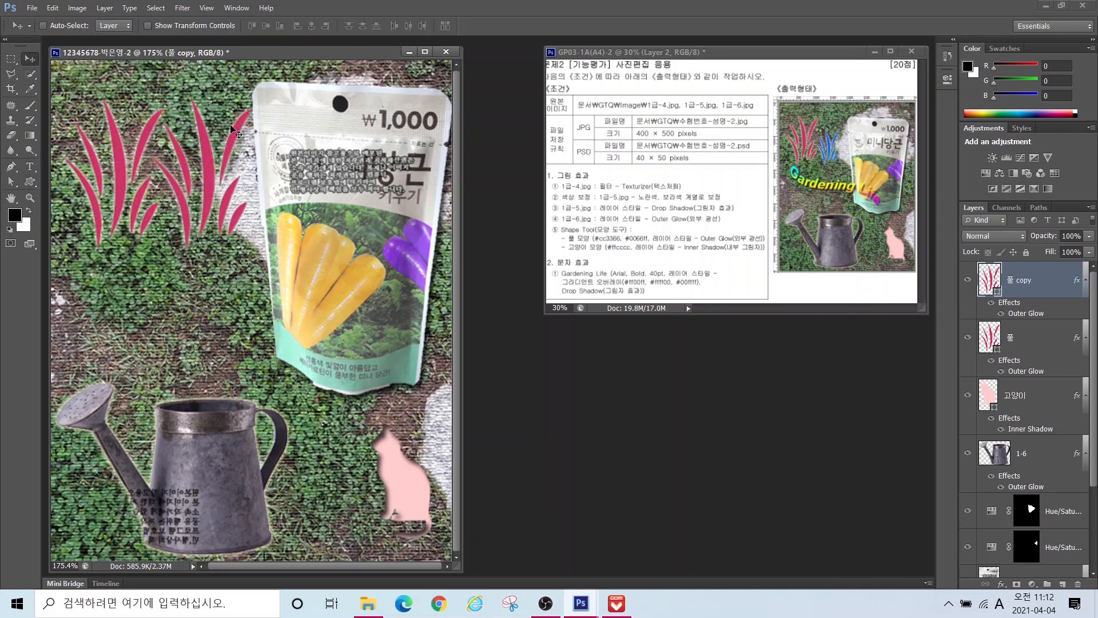
{"action": "key", "text": "ctrl+t"}
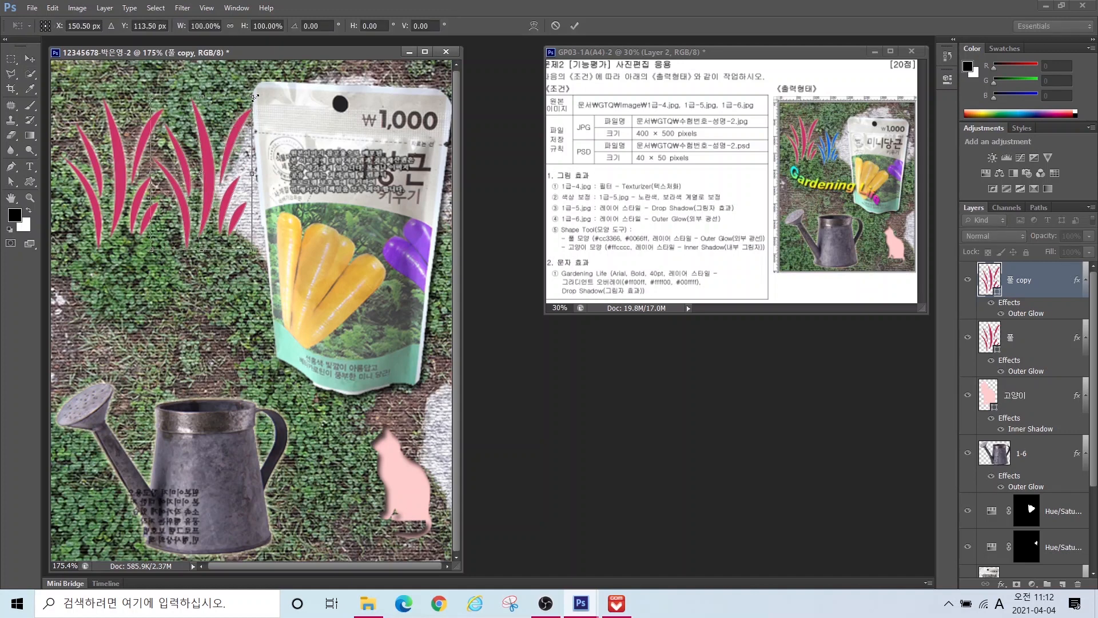
{"action": "left_click_drag", "start_coordinate": [250, 100], "coordinate": [228, 136]}
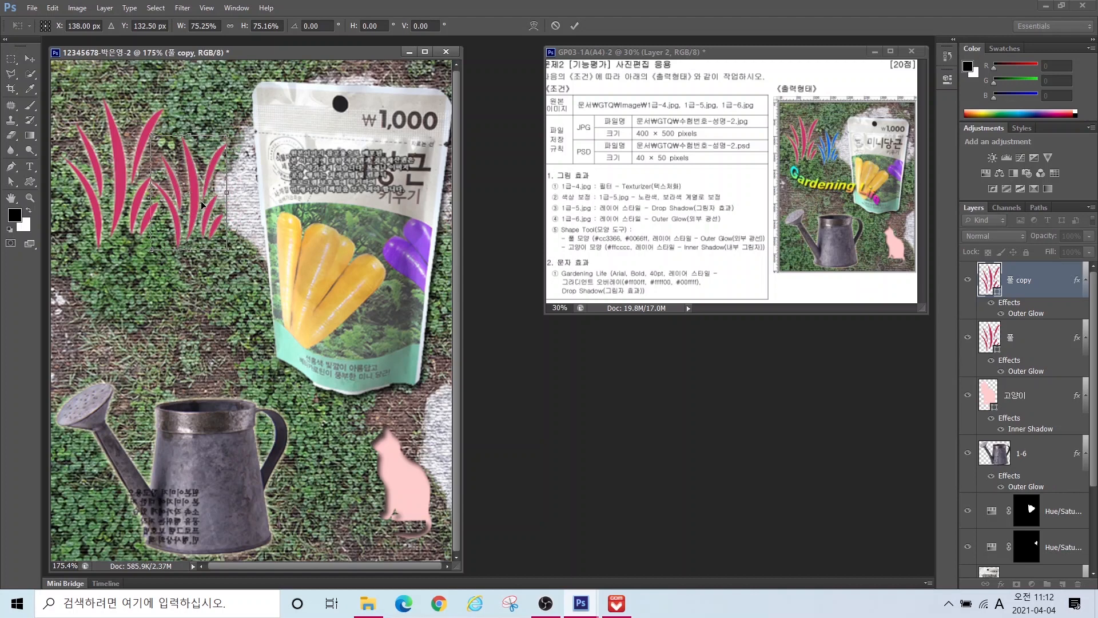
{"action": "left_click_drag", "start_coordinate": [201, 201], "coordinate": [208, 201]}
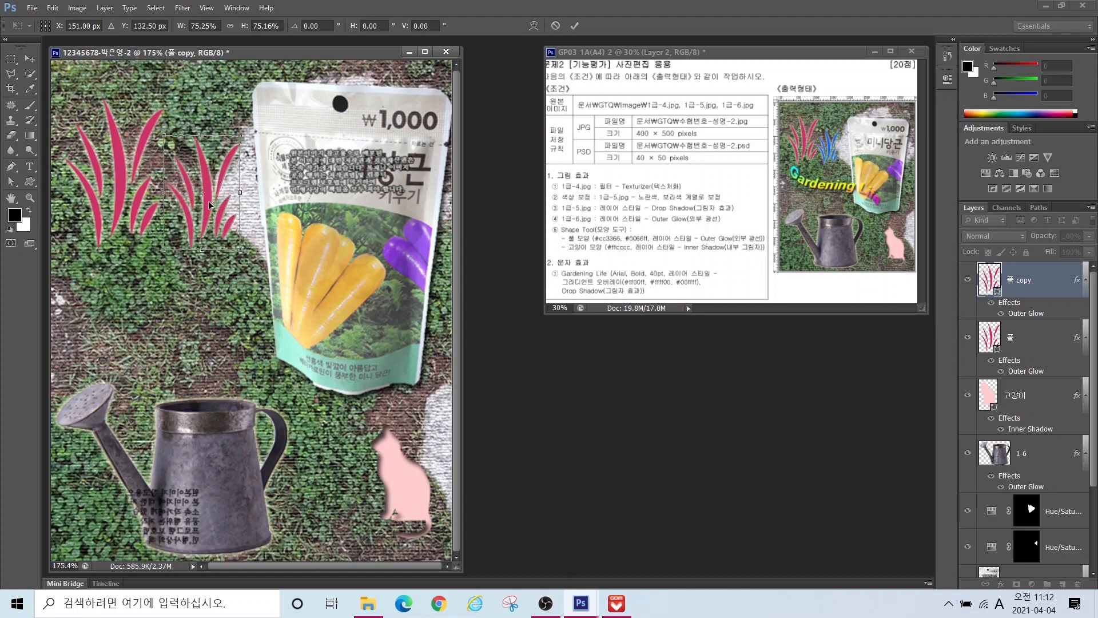
{"action": "key", "text": "Return"}
Step: Fill the grass copy blue #0066ff
{"action": "left_click", "coordinate": [995, 280]}
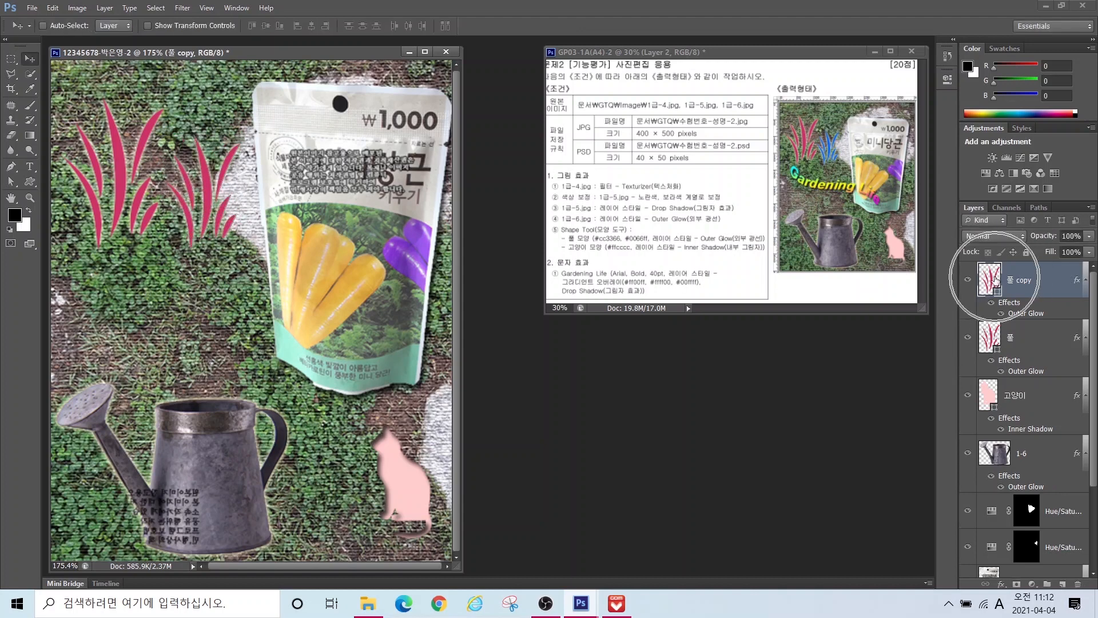
{"action": "double_click", "coordinate": [995, 280]}
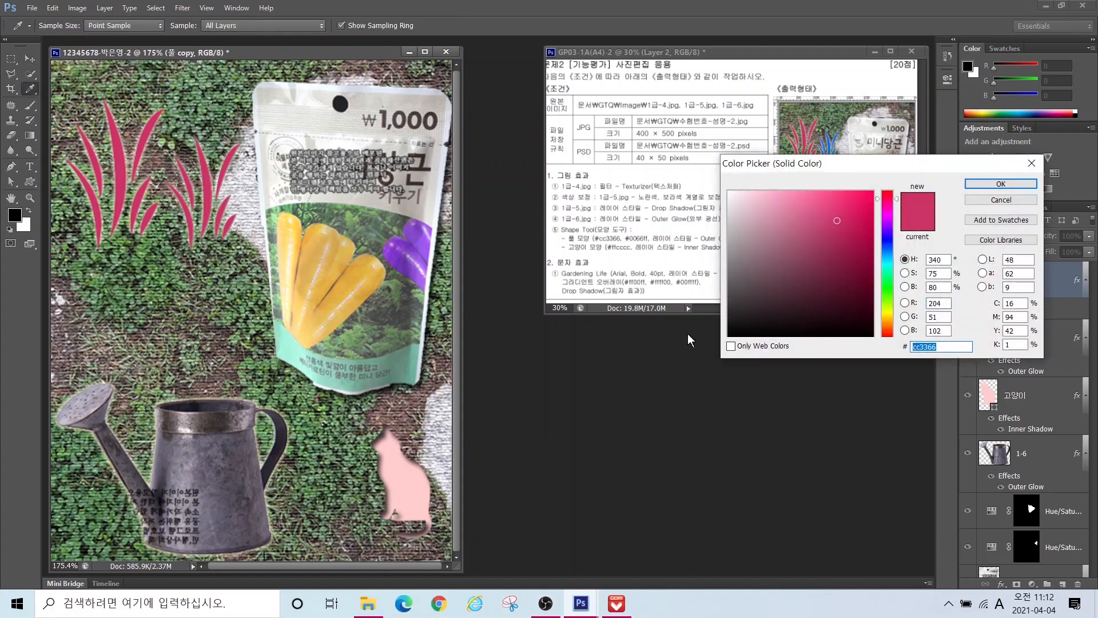
{"action": "type", "text": "0066ff"}
{"action": "key", "text": "Return"}
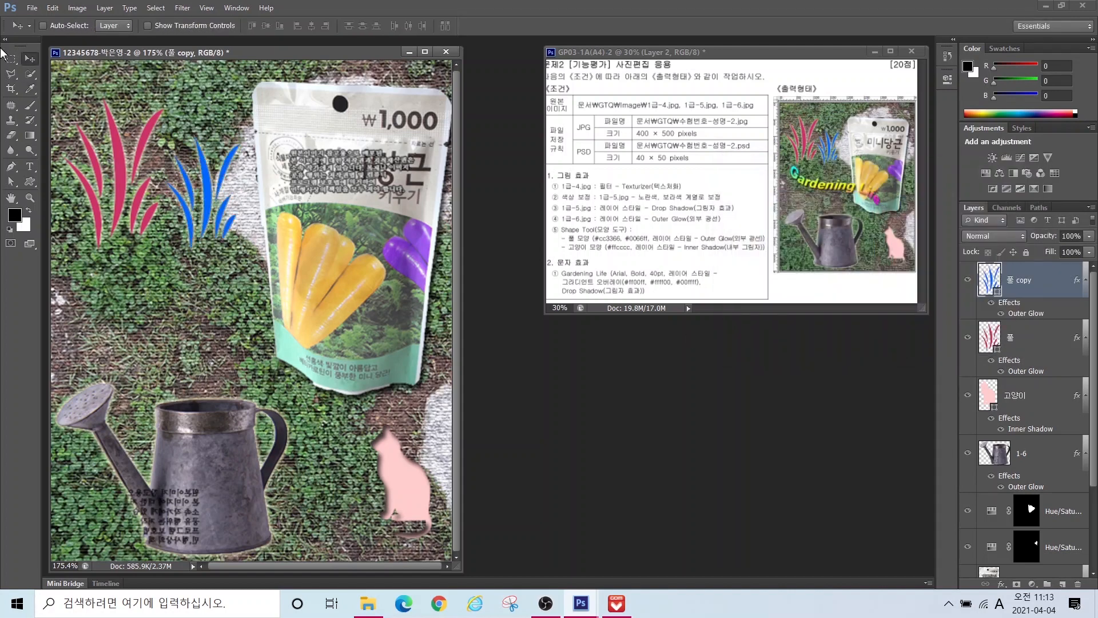
{"action": "left_click", "coordinate": [29, 167]}
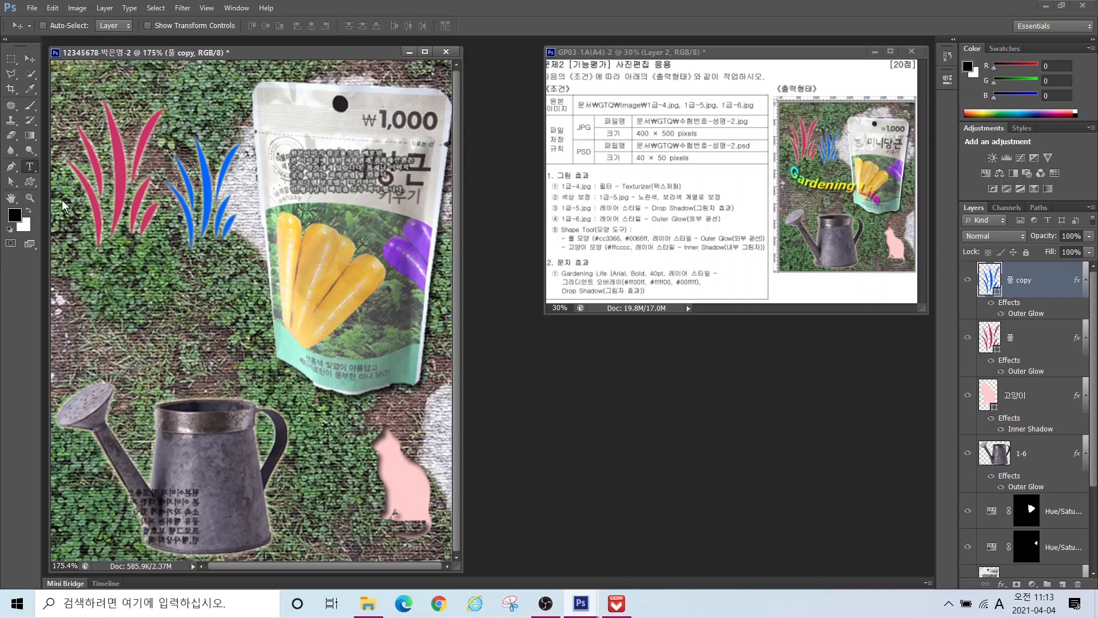
Step: Start a text layer set to Arial Bold at 40 pt
{"action": "left_click", "coordinate": [98, 311]}
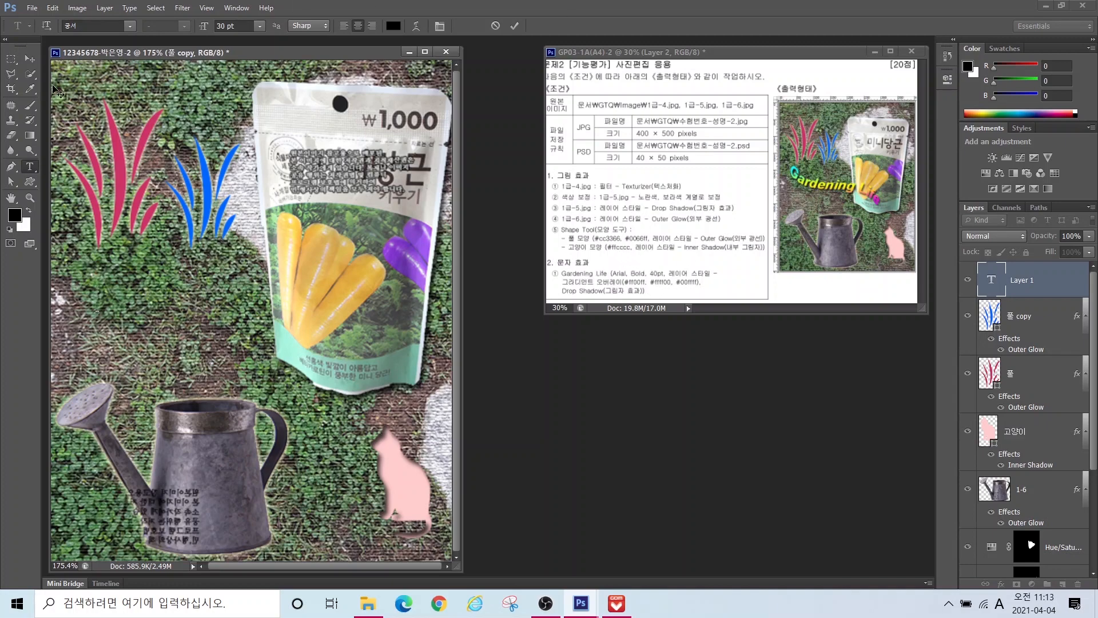
{"action": "left_click", "coordinate": [130, 26]}
{"action": "scroll", "coordinate": [149, 199], "scroll_direction": "down", "scroll_amount": 10}
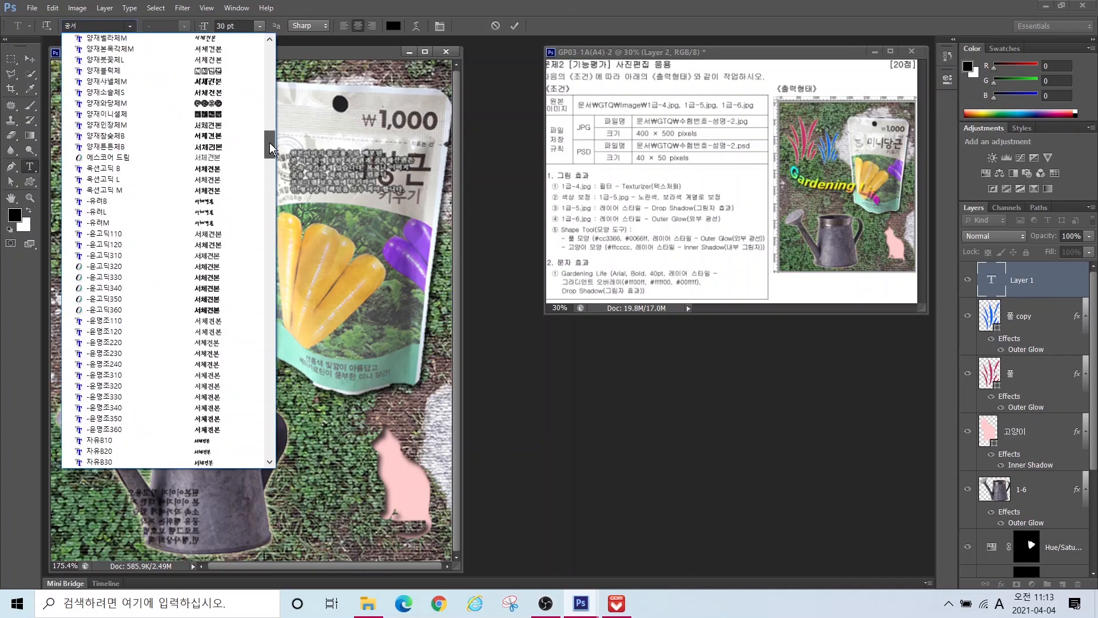
{"action": "scroll", "coordinate": [149, 199], "scroll_direction": "up", "scroll_amount": 2}
{"action": "left_click", "coordinate": [149, 199]}
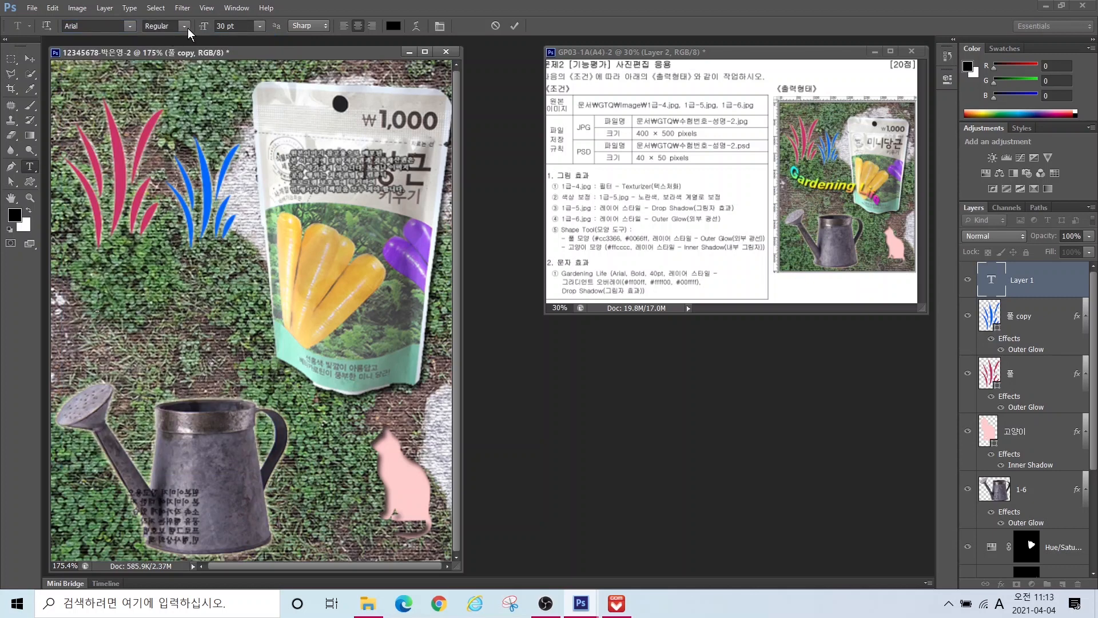
{"action": "left_click", "coordinate": [188, 28]}
{"action": "left_click", "coordinate": [167, 104]}
{"action": "left_click", "coordinate": [235, 26]}
{"action": "type", "text": "40"}
{"action": "key", "text": "Return"}
Step: Type the title 'Gardening Life' and move it right so it fully shows
{"action": "left_click_drag", "start_coordinate": [552, 274], "coordinate": [705, 299]}
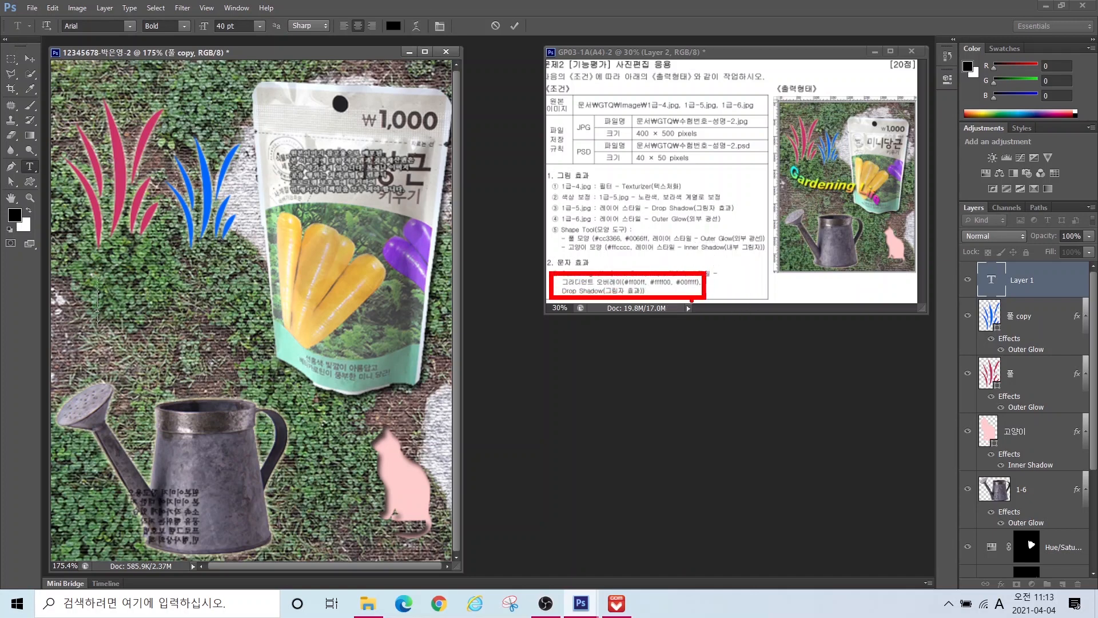
{"action": "key", "text": "Escape"}
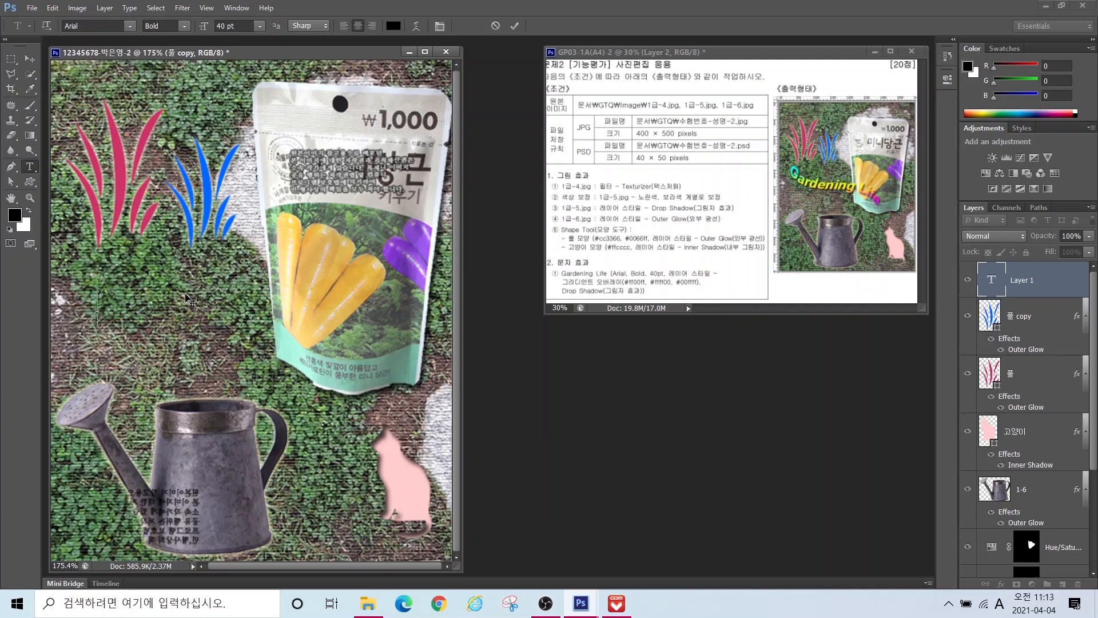
{"action": "type", "text": "Gr"}
{"action": "key", "text": "BackSpace"}
{"action": "type", "text": "ardening L"}
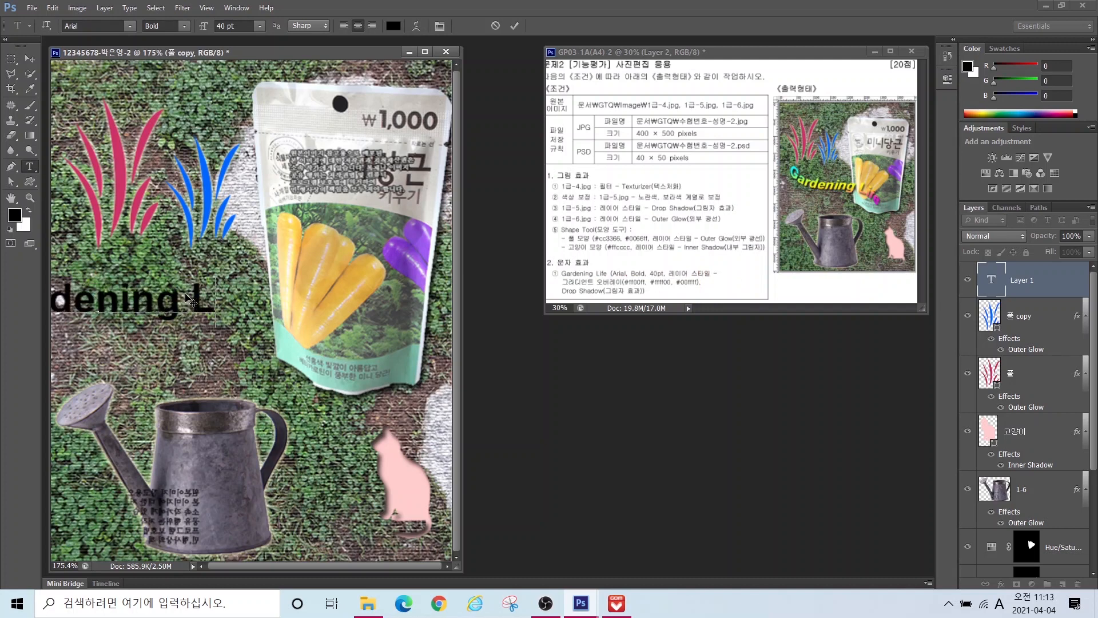
{"action": "type", "text": "ife"}
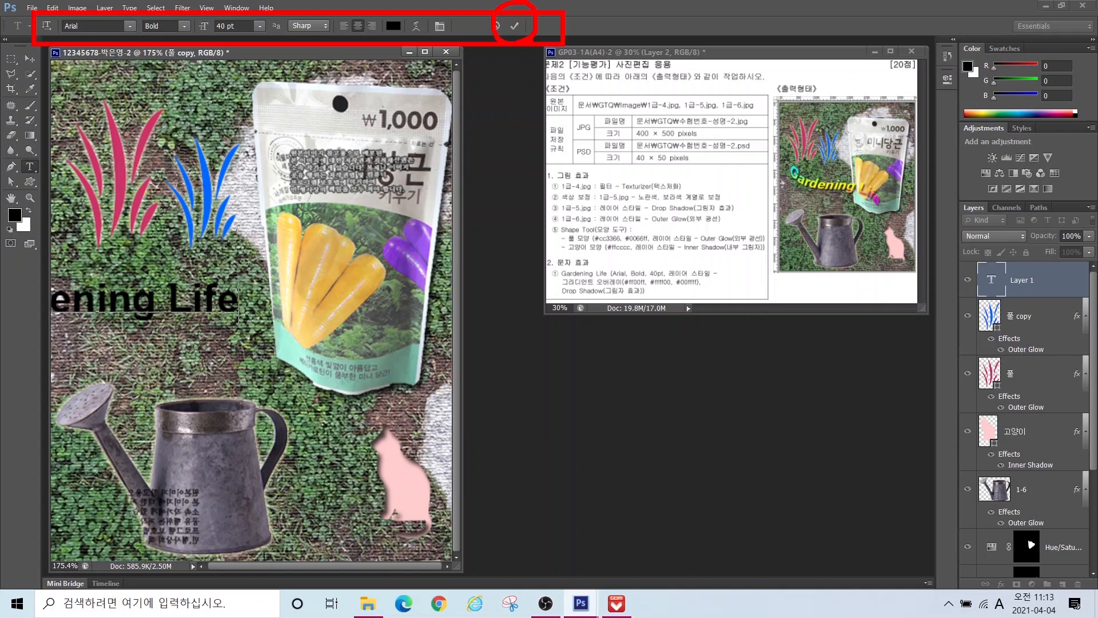
{"action": "key", "text": "ctrl+Return"}
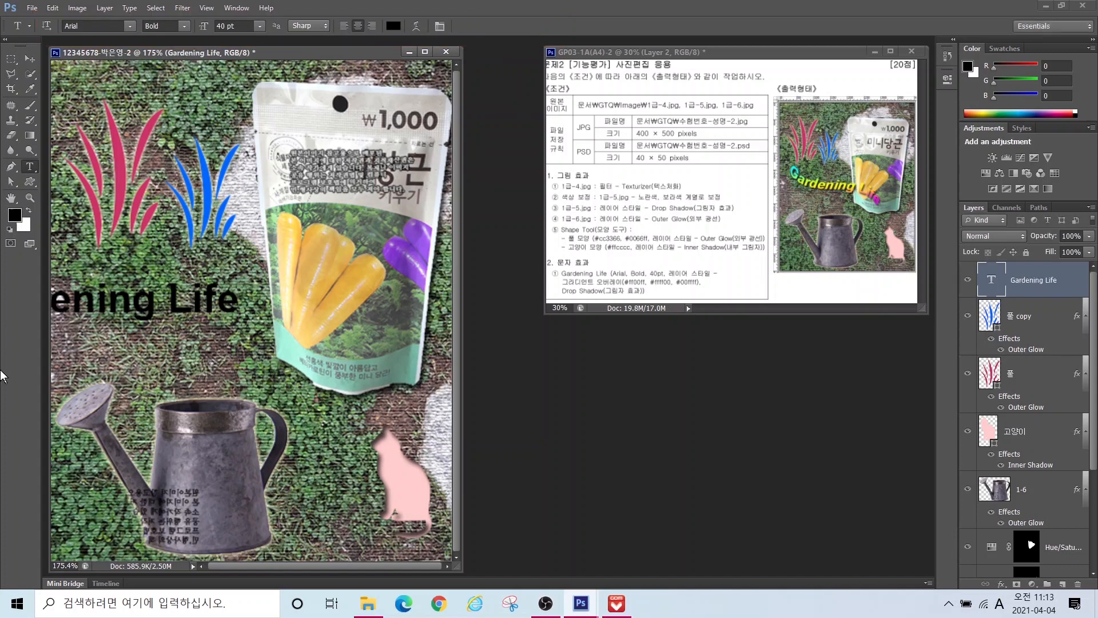
{"action": "left_click", "coordinate": [29, 58]}
{"action": "left_click_drag", "start_coordinate": [245, 302], "coordinate": [350, 292]}
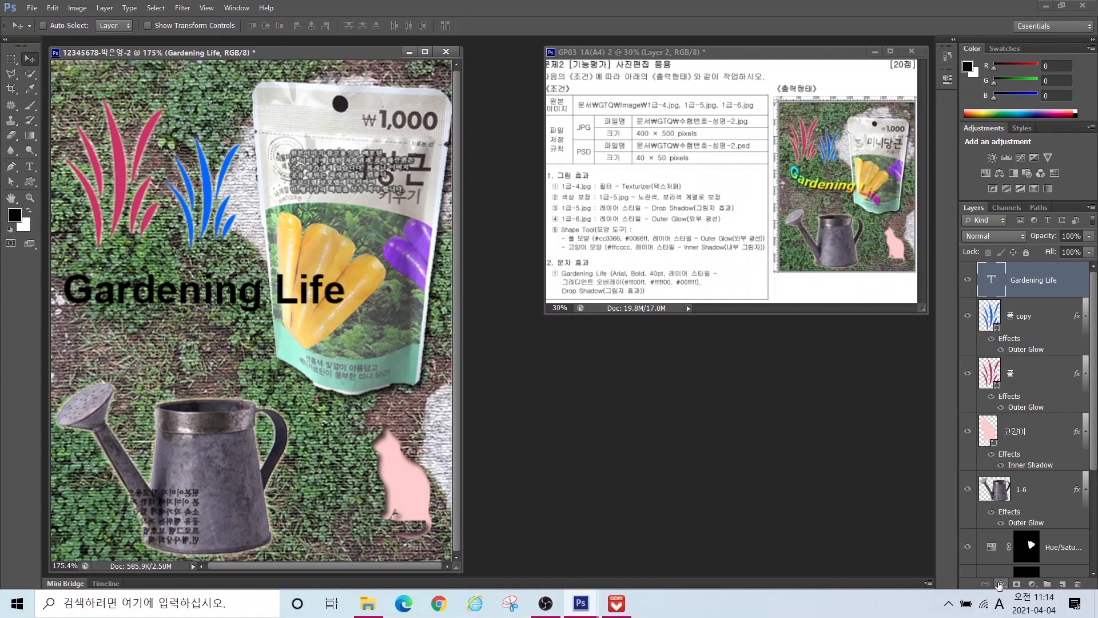
Step: Add a Gradient Overlay to the text and make its left stop magenta #ff00ff
{"action": "left_click", "coordinate": [1001, 584]}
{"action": "left_click", "coordinate": [1008, 537]}
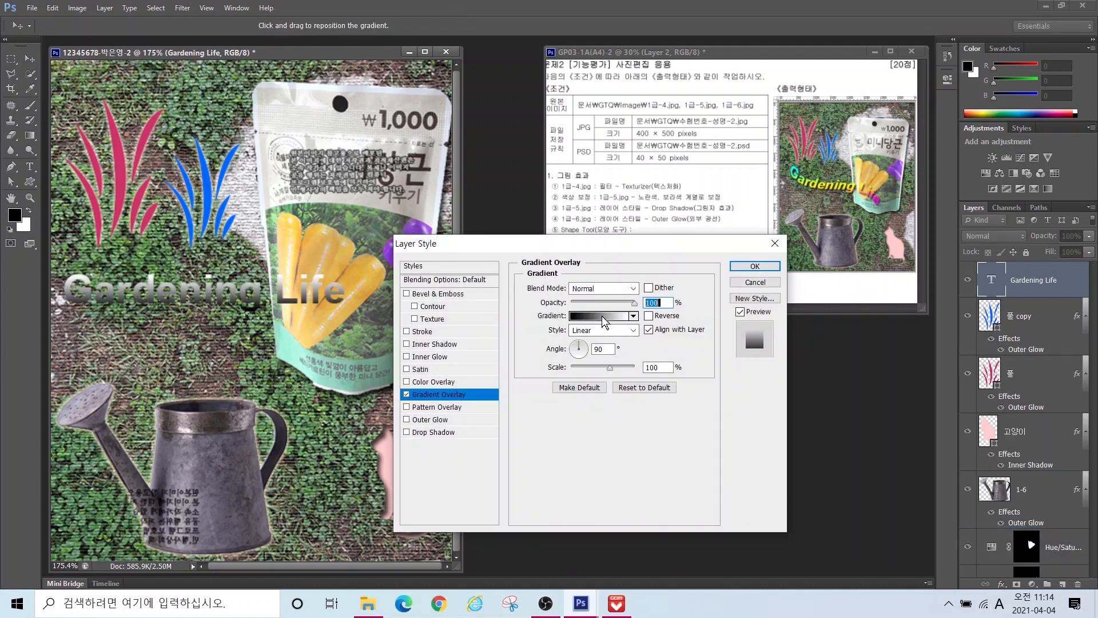
{"action": "left_click", "coordinate": [602, 317]}
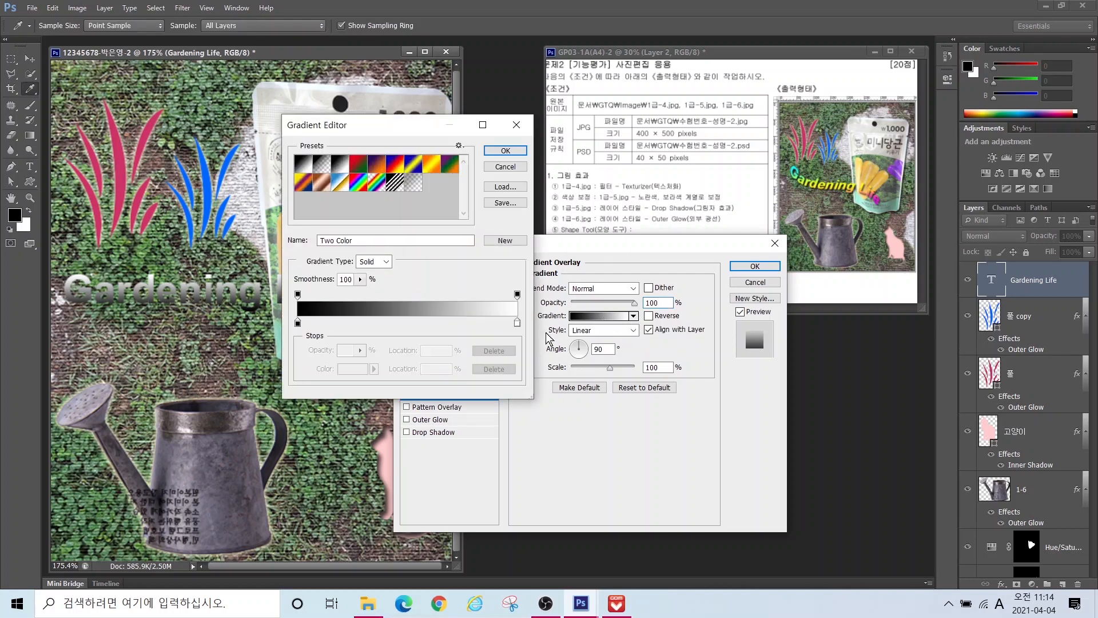
{"action": "left_click", "coordinate": [298, 324]}
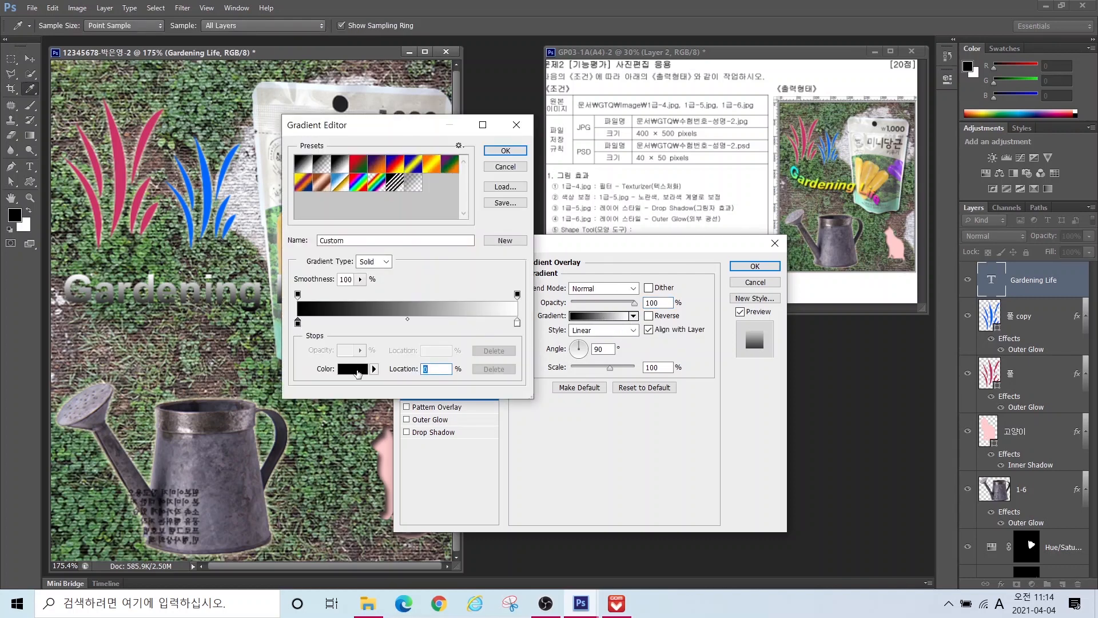
{"action": "double_click", "coordinate": [298, 324]}
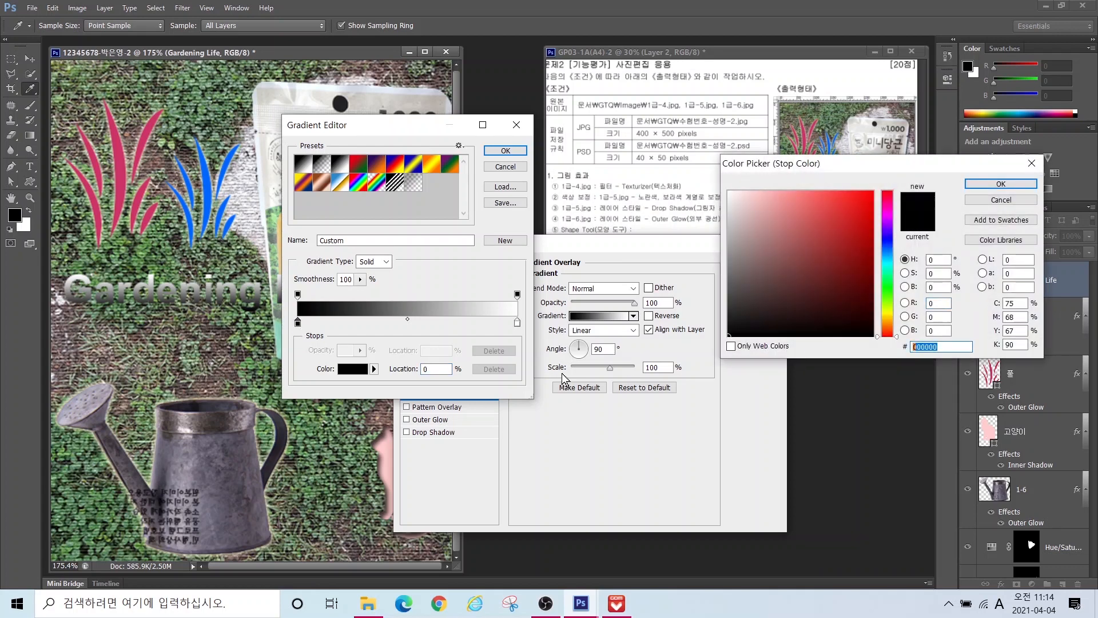
{"action": "type", "text": "ff00ff"}
{"action": "key", "text": "Return"}
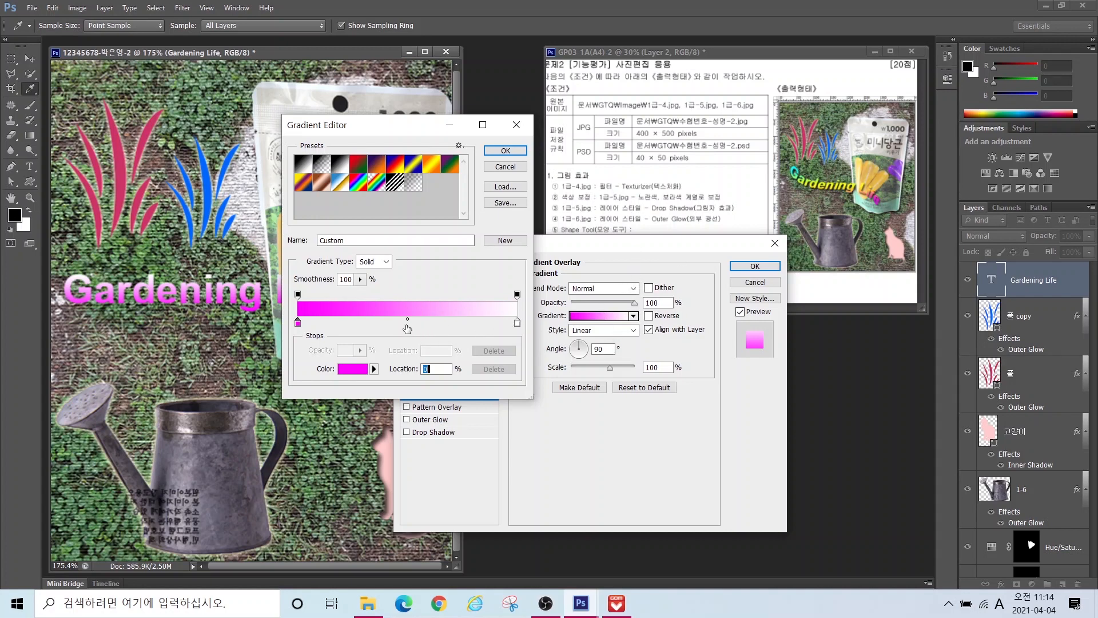
Step: Make the gradient's middle stop yellow #ffff00 and its right stop cyan
{"action": "key", "text": "ctrl"}
{"action": "key", "text": "ctrl"}
{"action": "key", "text": "ctrl"}
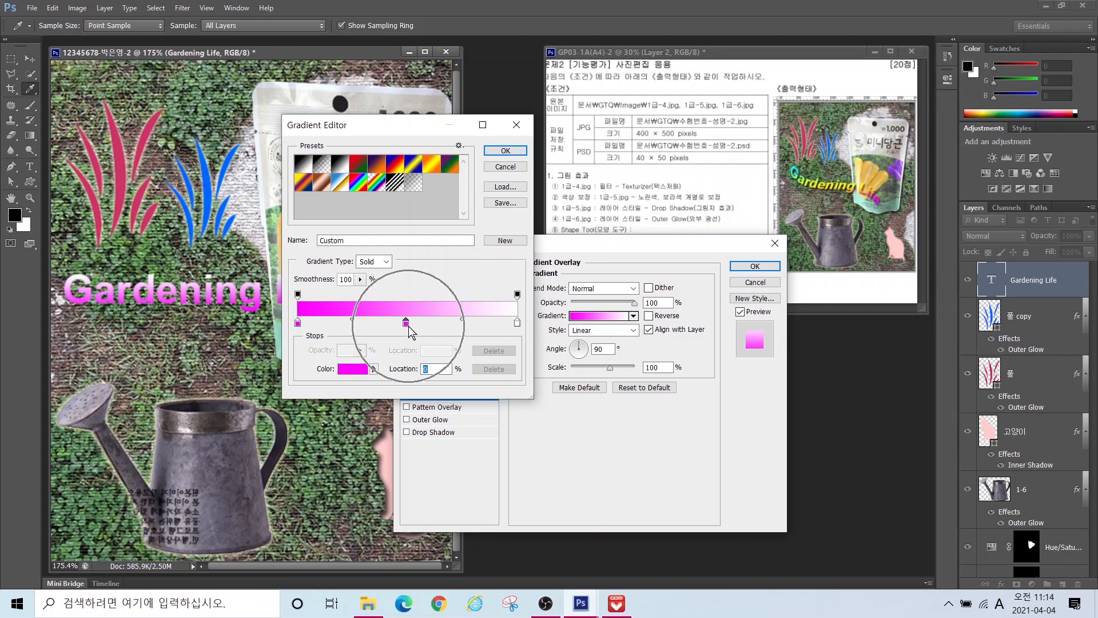
{"action": "double_click", "coordinate": [406, 324]}
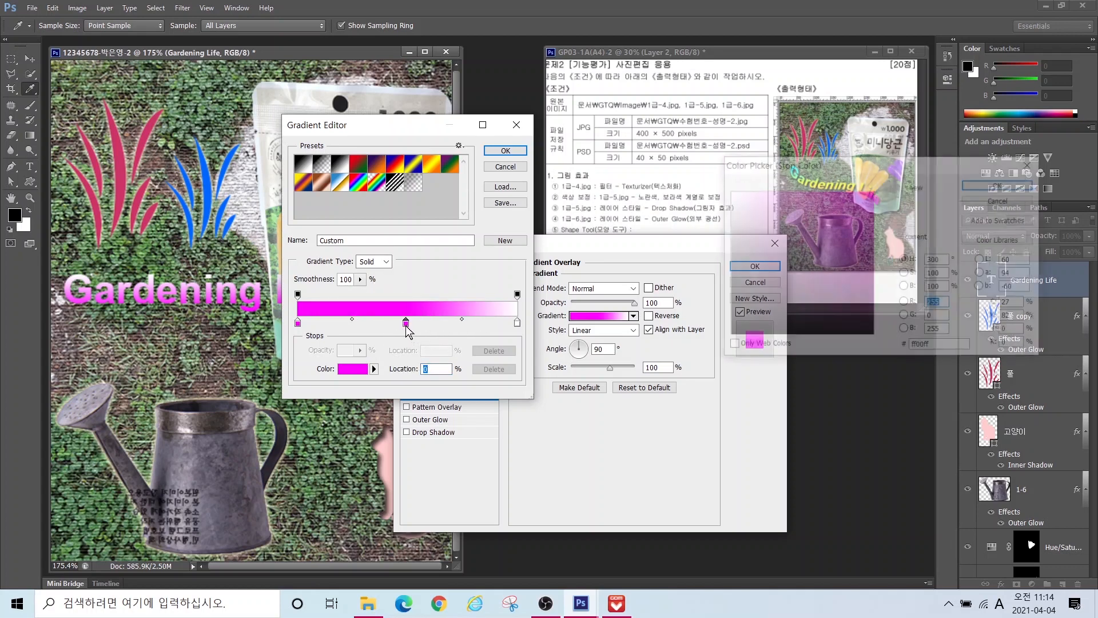
{"action": "left_click_drag", "start_coordinate": [961, 347], "coordinate": [826, 353]}
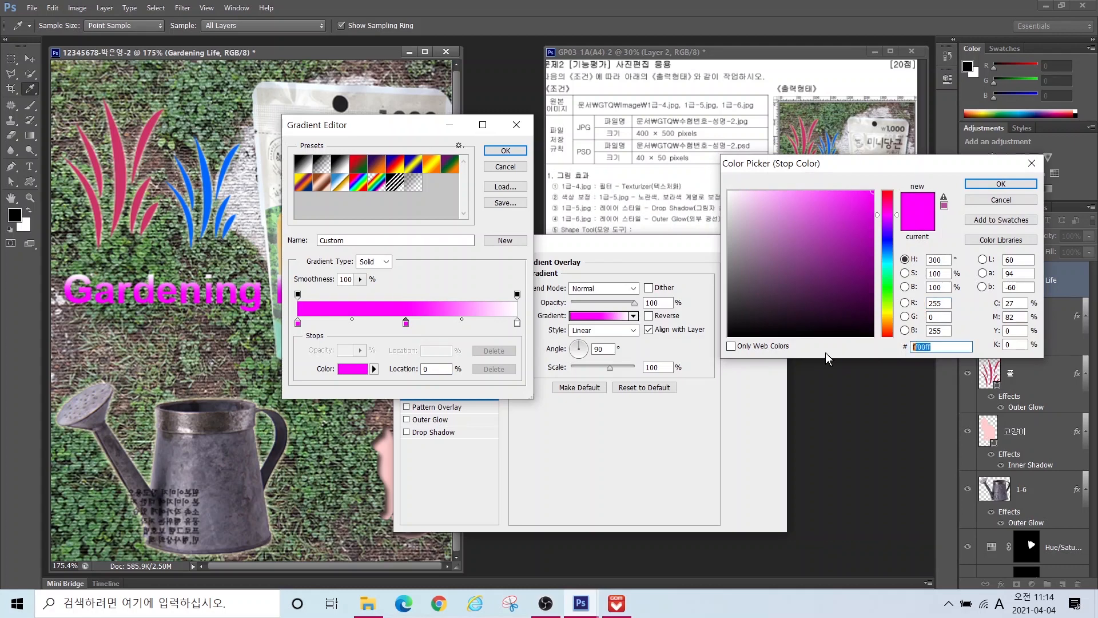
{"action": "type", "text": "ffff00"}
{"action": "key", "text": "Return"}
{"action": "double_click", "coordinate": [518, 324]}
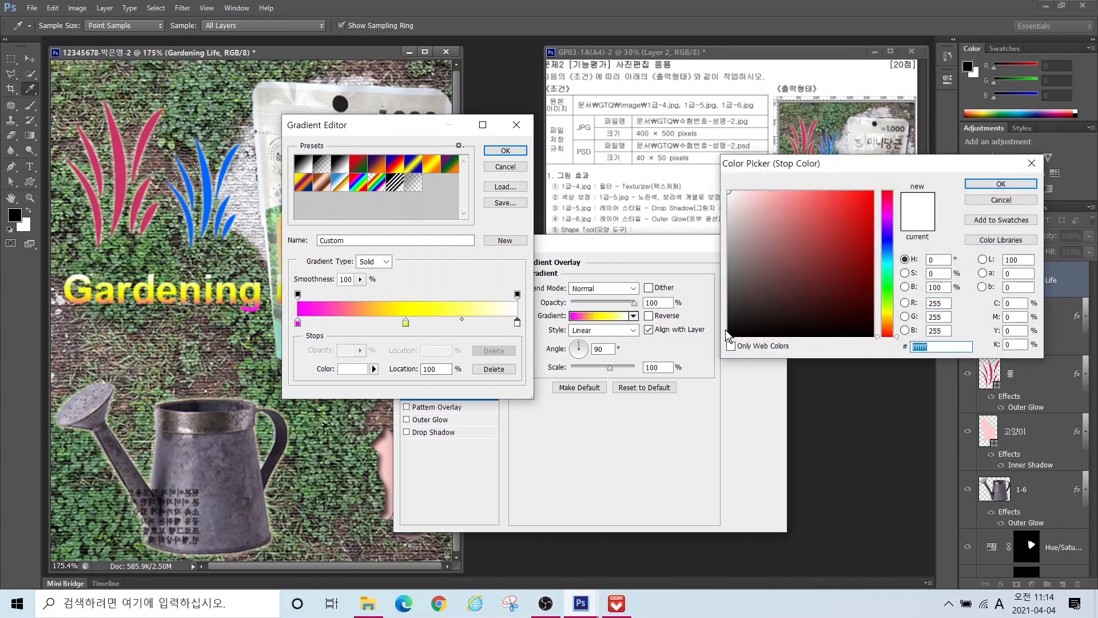
{"action": "type", "text": "0"}
{"action": "key", "text": "Return"}
{"action": "left_click", "coordinate": [506, 151]}
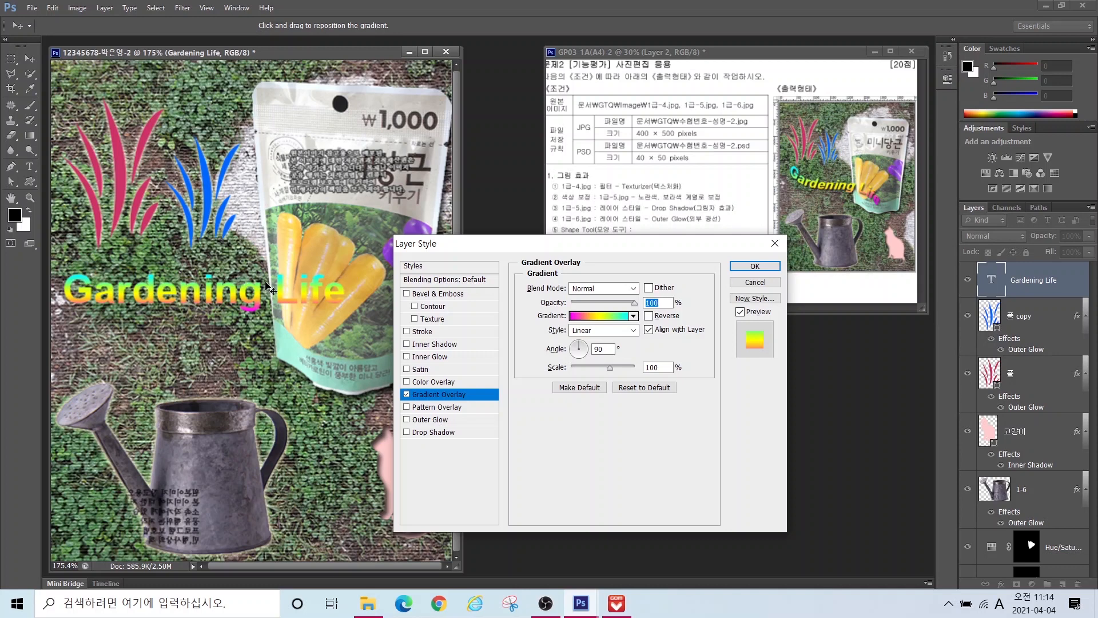
Step: Set the gradient angle to 170°, add a Drop Shadow, and nudge the text up-right
{"action": "mouse_move", "coordinate": [105, 276]}
{"action": "left_mouse_down"}
{"action": "mouse_move", "coordinate": [57, 280]}
{"action": "mouse_move", "coordinate": [93, 269]}
{"action": "left_mouse_up"}
{"action": "mouse_move", "coordinate": [170, 316]}
{"action": "left_mouse_down"}
{"action": "mouse_move", "coordinate": [122, 308]}
{"action": "mouse_move", "coordinate": [171, 301]}
{"action": "mouse_move", "coordinate": [178, 323]}
{"action": "left_mouse_up"}
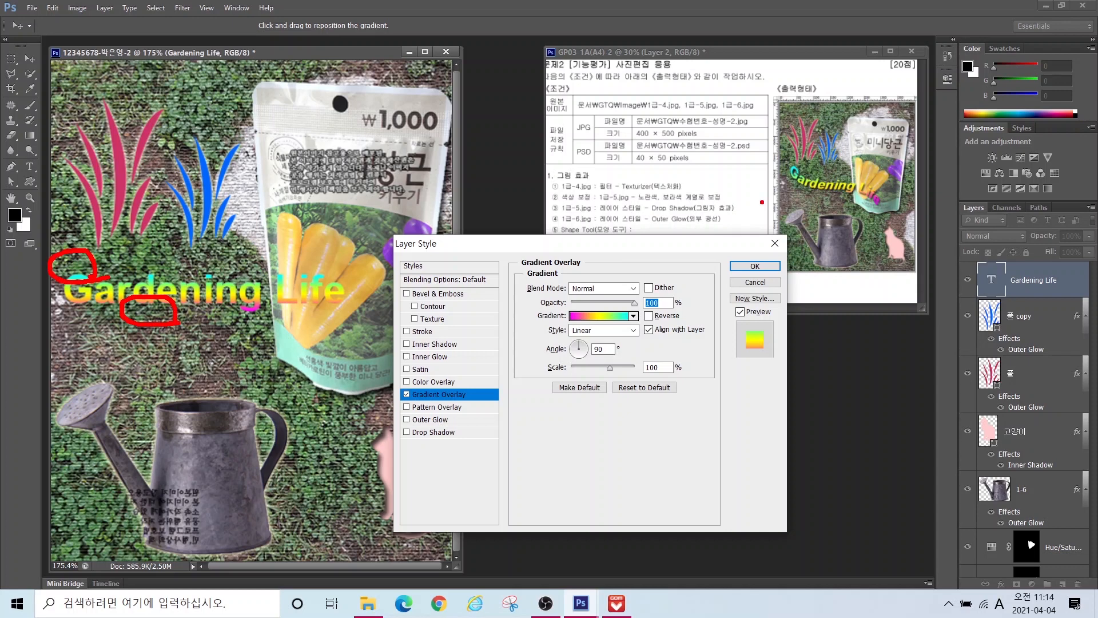
{"action": "mouse_move", "coordinate": [806, 183]}
{"action": "left_mouse_down"}
{"action": "mouse_move", "coordinate": [774, 170]}
{"action": "mouse_move", "coordinate": [799, 156]}
{"action": "mouse_move", "coordinate": [809, 182]}
{"action": "left_mouse_up"}
{"action": "left_click_drag", "start_coordinate": [913, 217], "coordinate": [910, 197]}
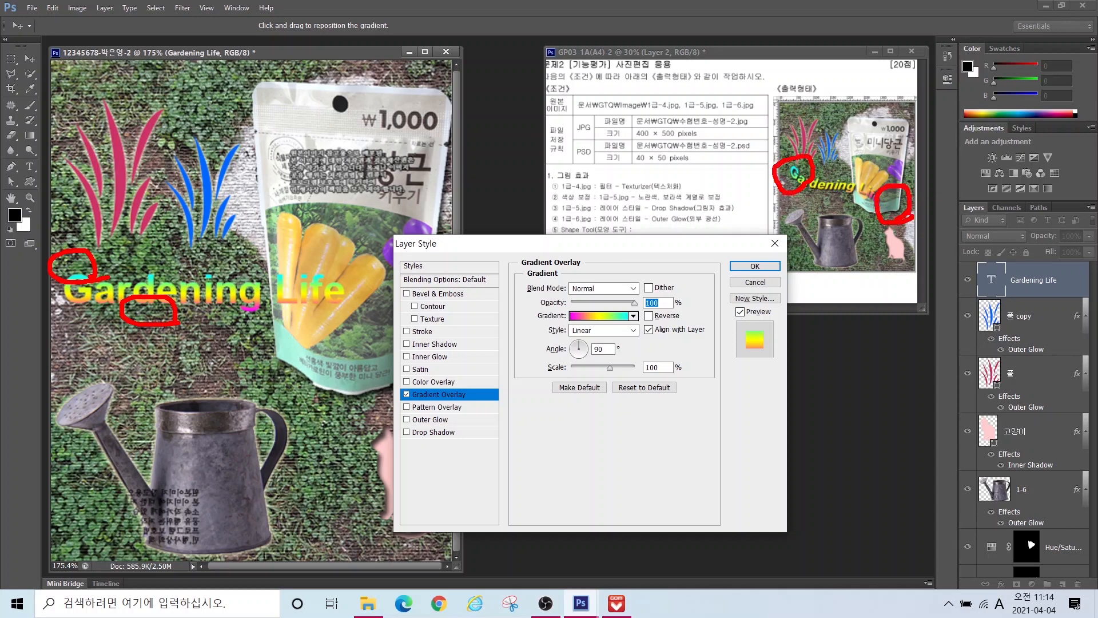
{"action": "key", "text": "Escape"}
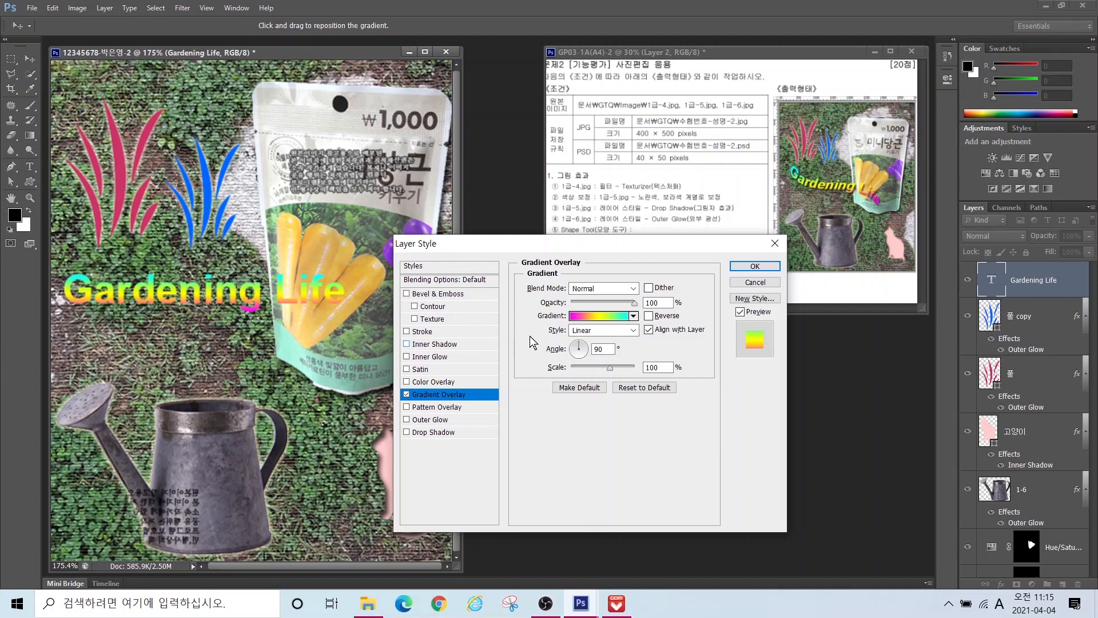
{"action": "left_click", "coordinate": [574, 348]}
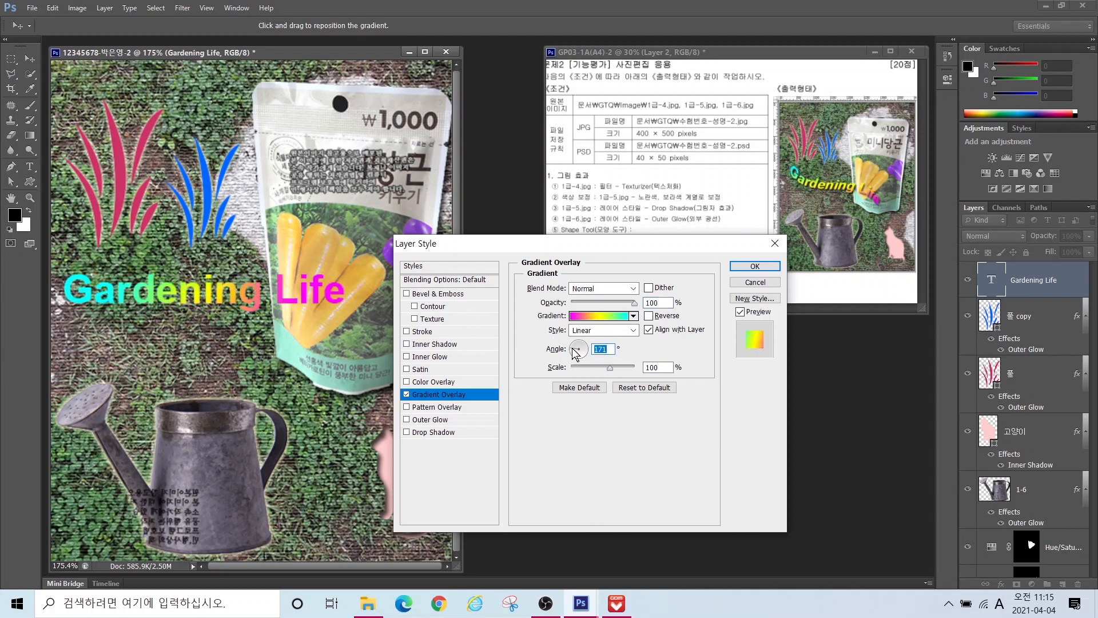
{"action": "left_click", "coordinate": [574, 350]}
{"action": "left_click", "coordinate": [426, 432]}
{"action": "left_click", "coordinate": [756, 266]}
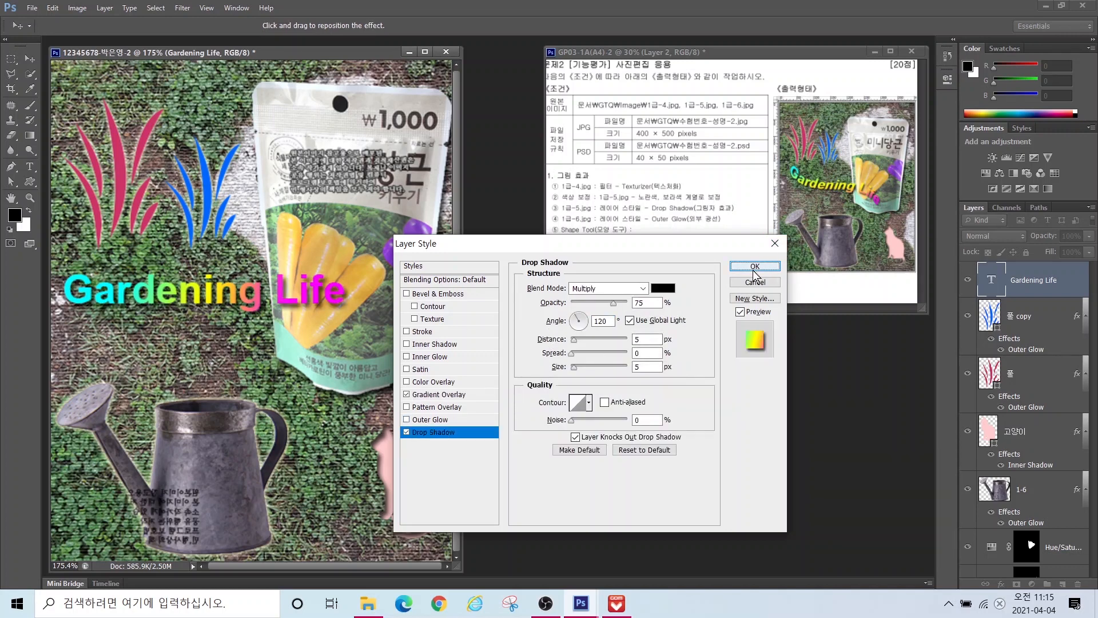
{"action": "mouse_move", "coordinate": [205, 299]}
{"action": "left_mouse_down"}
{"action": "mouse_move", "coordinate": [219, 281]}
{"action": "mouse_move", "coordinate": [213, 287]}
{"action": "left_mouse_up"}
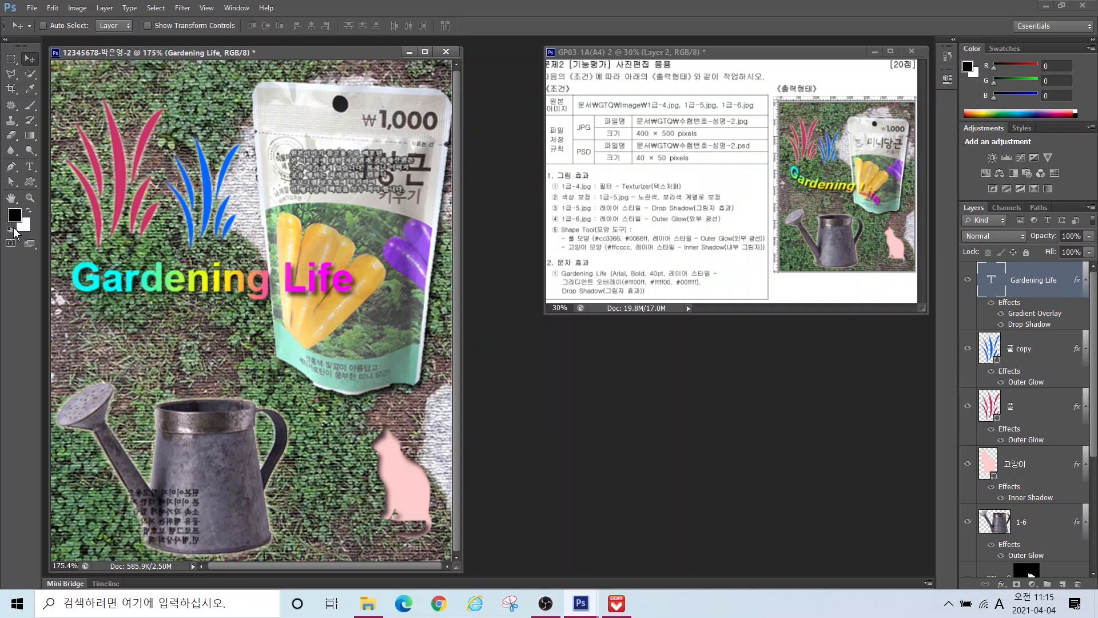
Step: Warp the Gardening Life text with the Flag style
{"action": "left_click", "coordinate": [30, 167]}
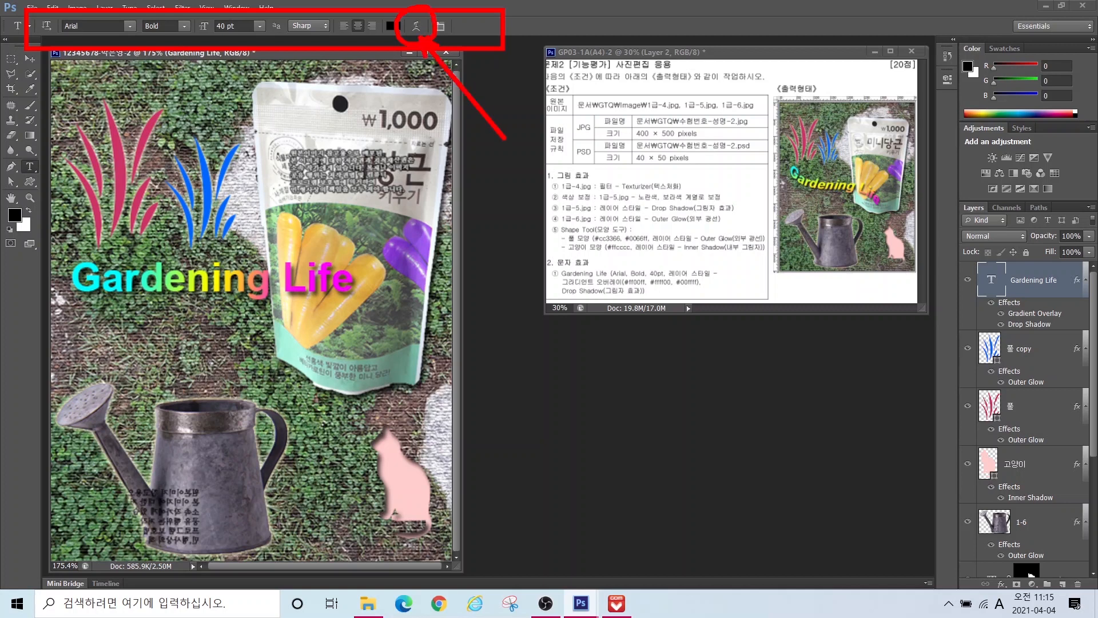
{"action": "left_click", "coordinate": [416, 26]}
{"action": "left_click", "coordinate": [515, 151]}
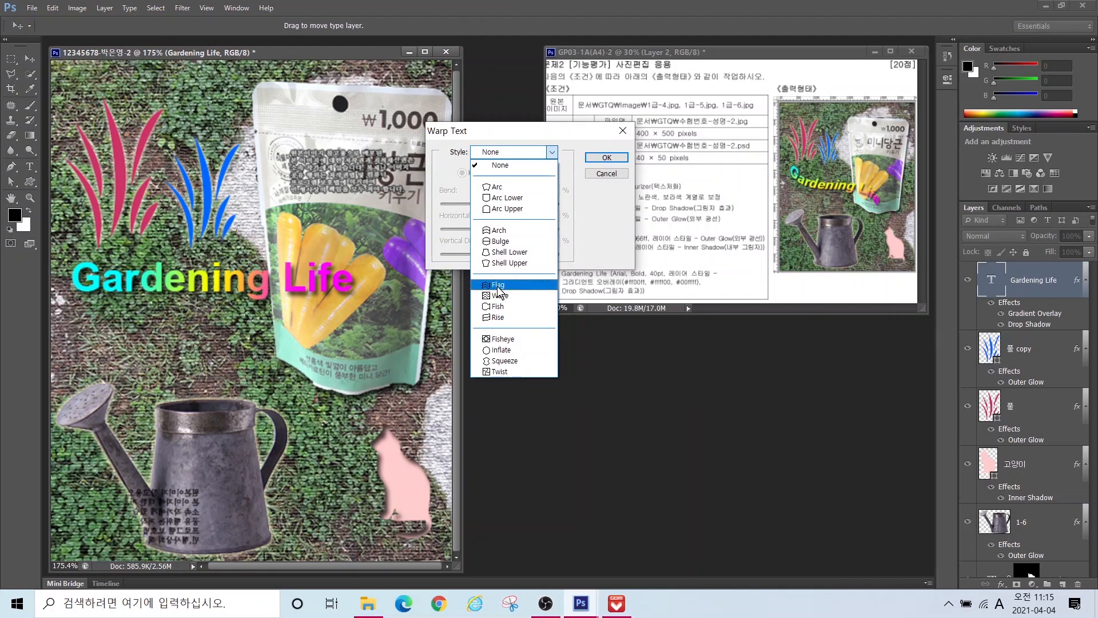
{"action": "left_click", "coordinate": [503, 287]}
{"action": "left_click", "coordinate": [606, 158]}
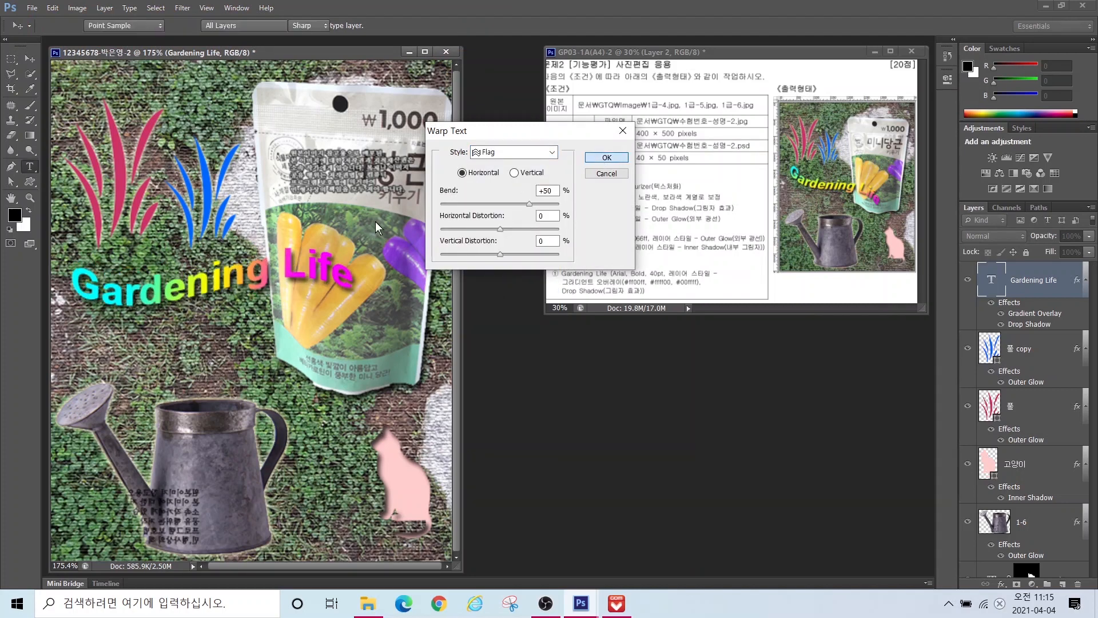
Step: Rotate the text about 20° clockwise and move it down-right
{"action": "key", "text": "ctrl+t"}
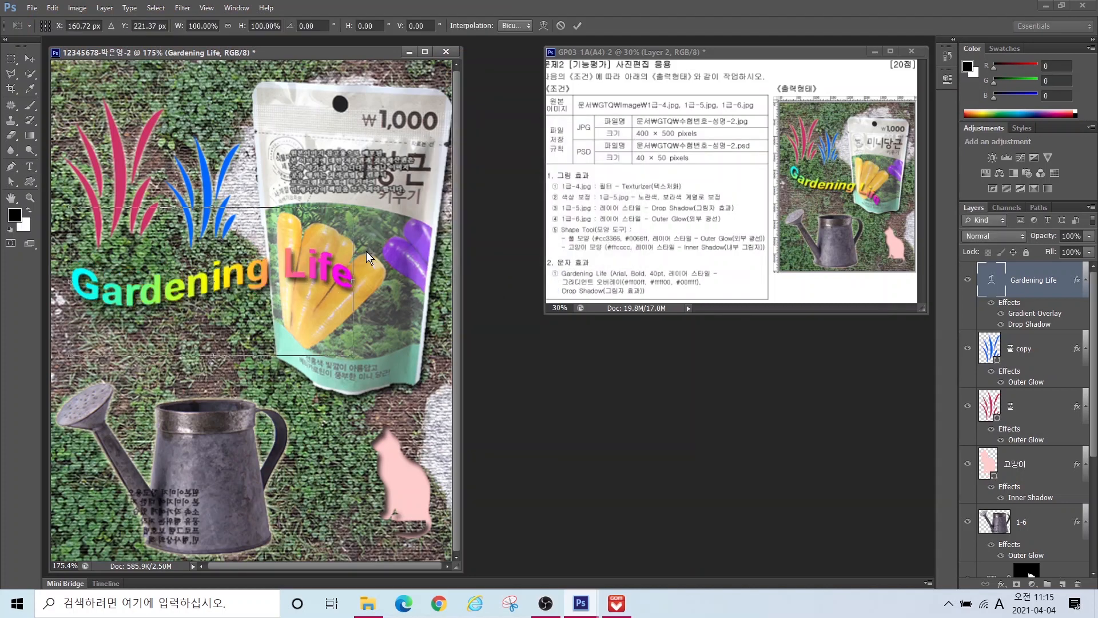
{"action": "left_click_drag", "start_coordinate": [364, 206], "coordinate": [381, 269]}
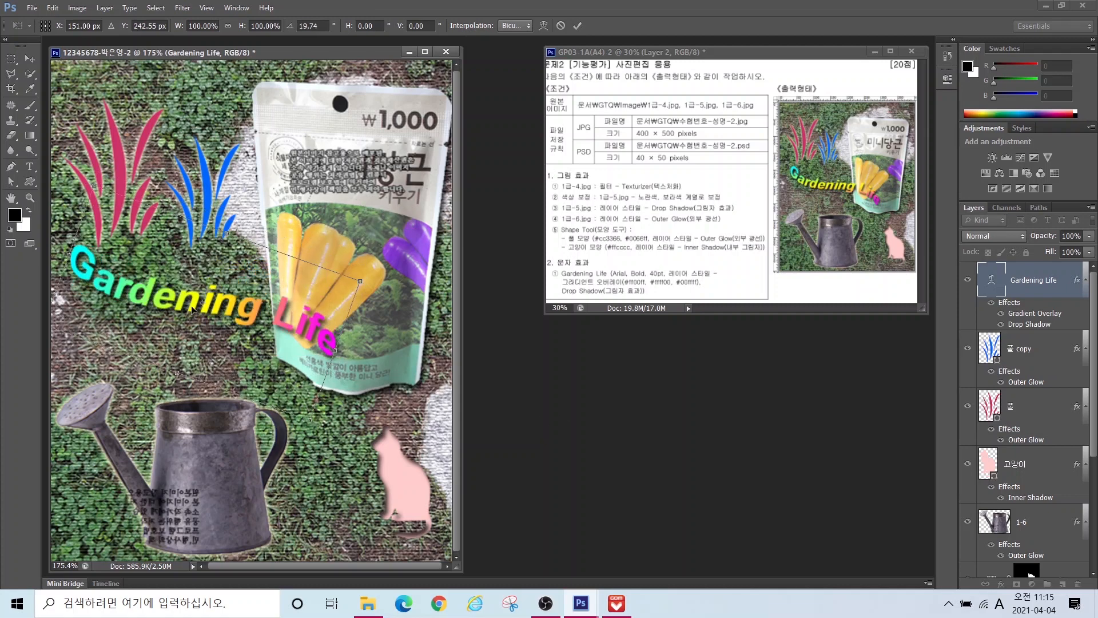
{"action": "left_click_drag", "start_coordinate": [229, 309], "coordinate": [242, 328]}
{"action": "key", "text": "Return"}
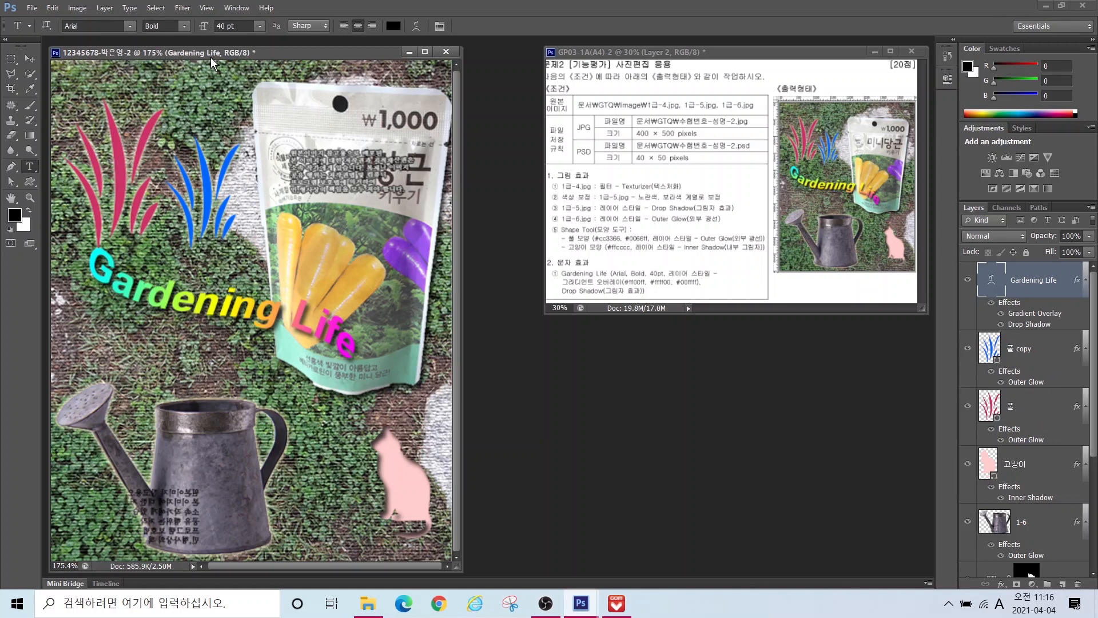
Step: Start a Save As copy of the poster in the Documents > GTQ folder
{"action": "left_click", "coordinate": [210, 8]}
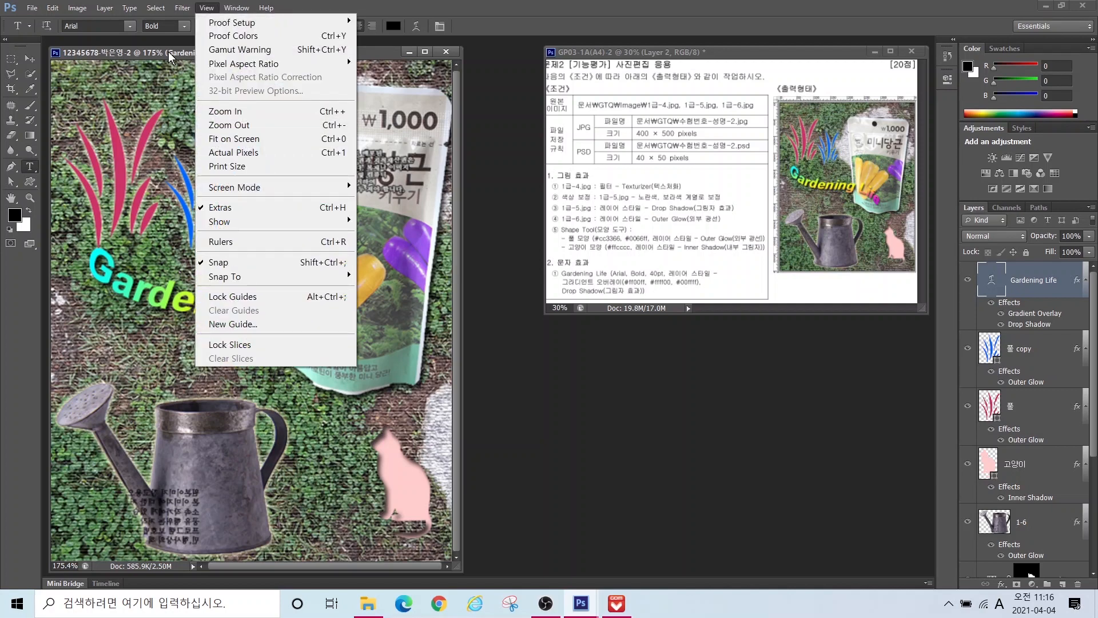
{"action": "left_click", "coordinate": [163, 38]}
{"action": "left_click", "coordinate": [33, 8]}
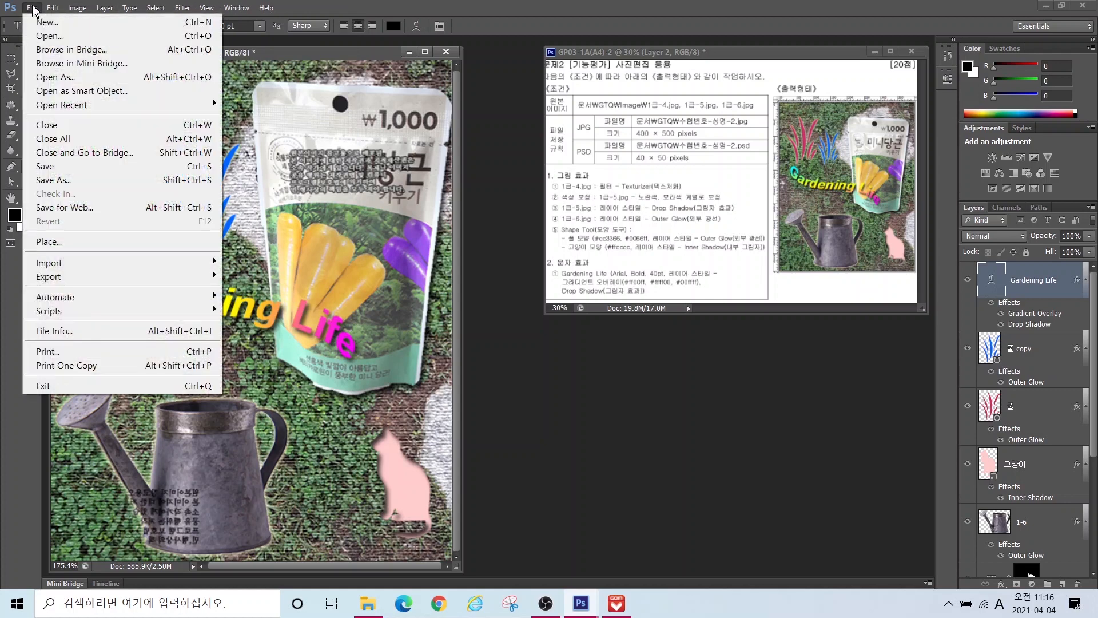
{"action": "left_click", "coordinate": [47, 179]}
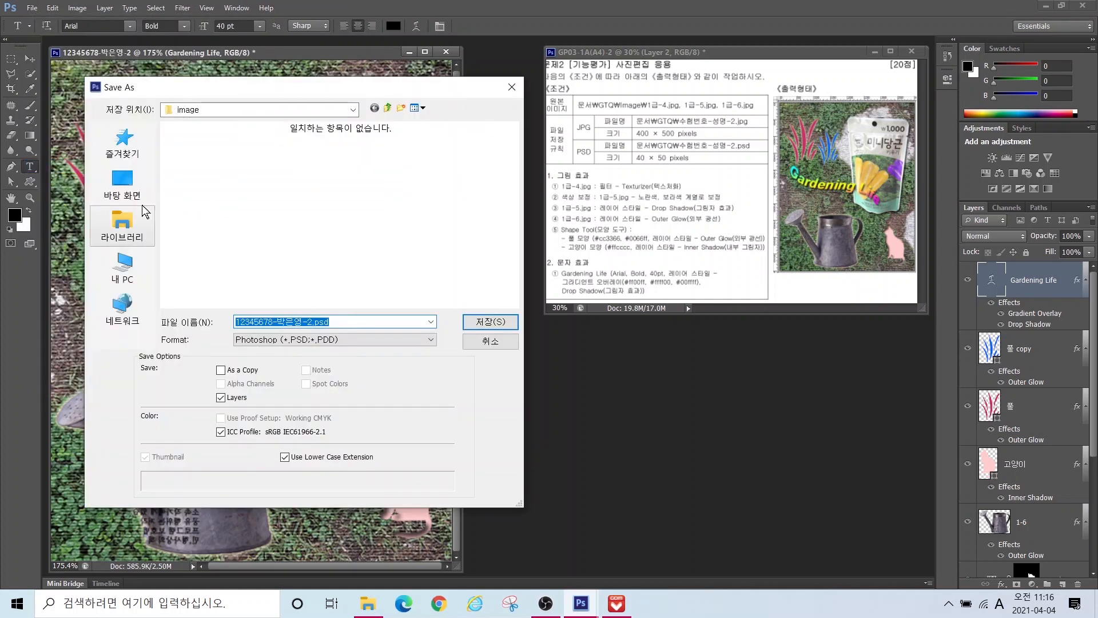
{"action": "left_click", "coordinate": [122, 224]}
{"action": "double_click", "coordinate": [212, 143]}
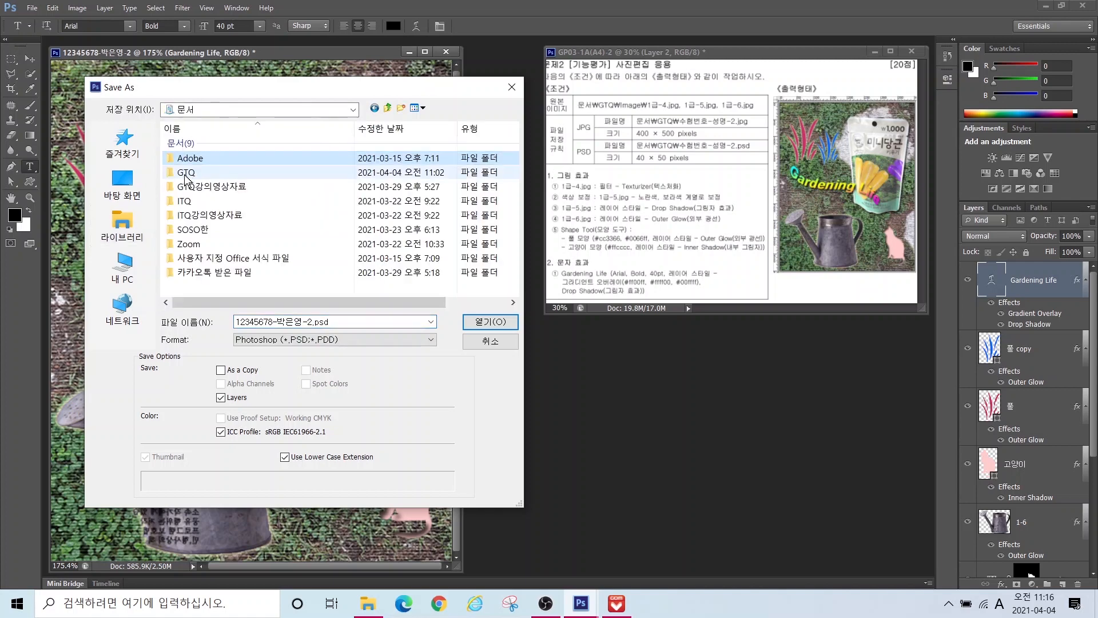
{"action": "left_click", "coordinate": [186, 173]}
{"action": "double_click", "coordinate": [186, 173]}
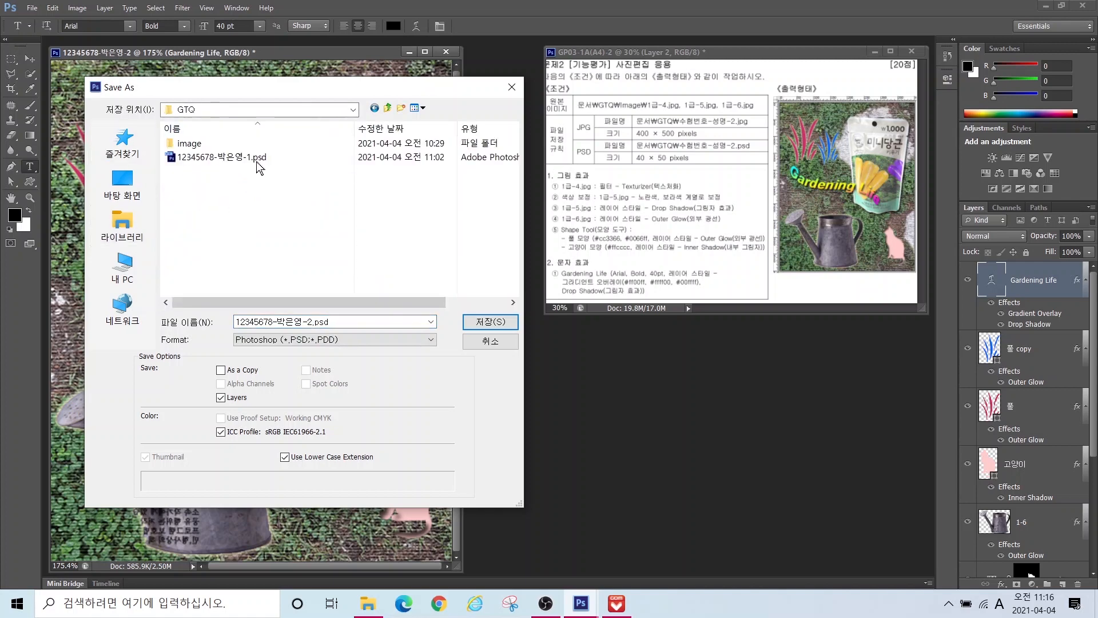
Step: Save the poster in JPEG format, accepting the default JPEG Options
{"action": "left_click", "coordinate": [294, 323]}
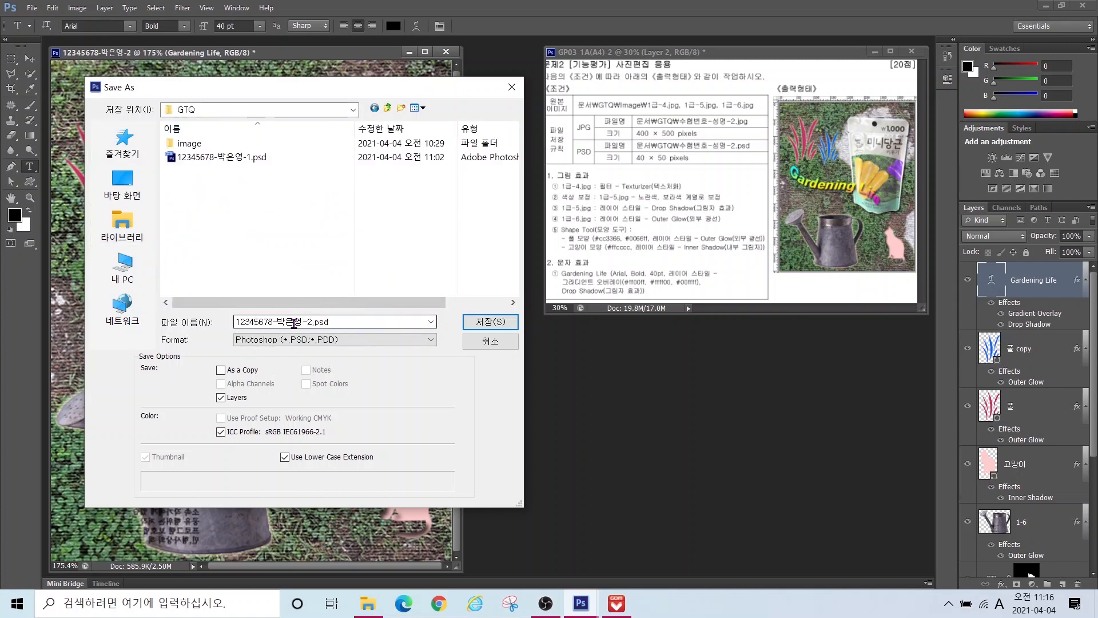
{"action": "left_click", "coordinate": [268, 341]}
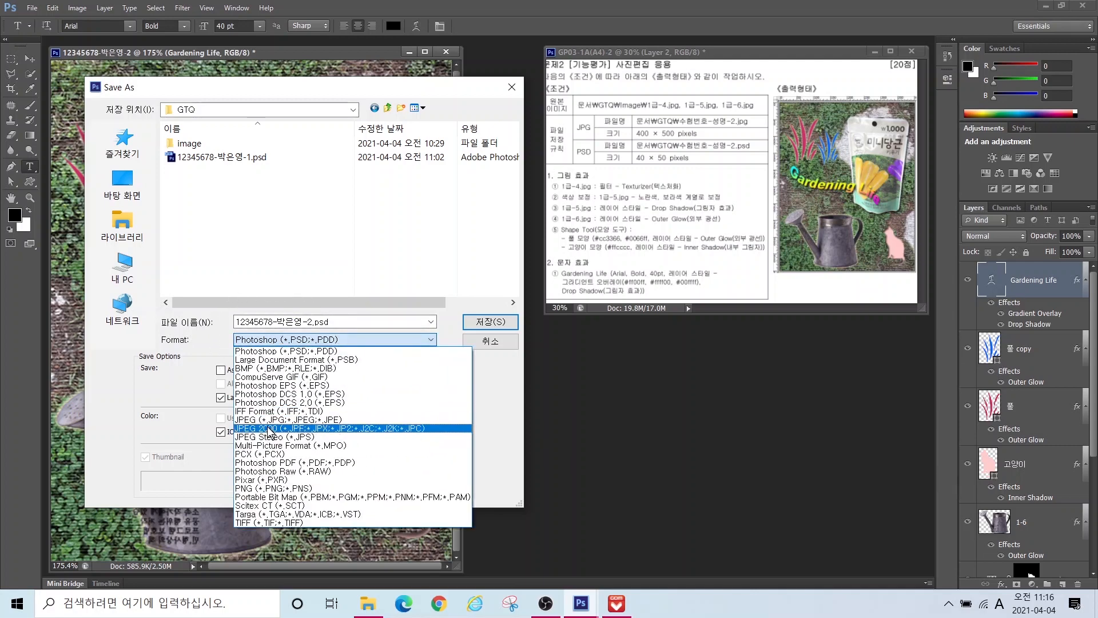
{"action": "left_click", "coordinate": [256, 421]}
{"action": "left_click", "coordinate": [487, 322]}
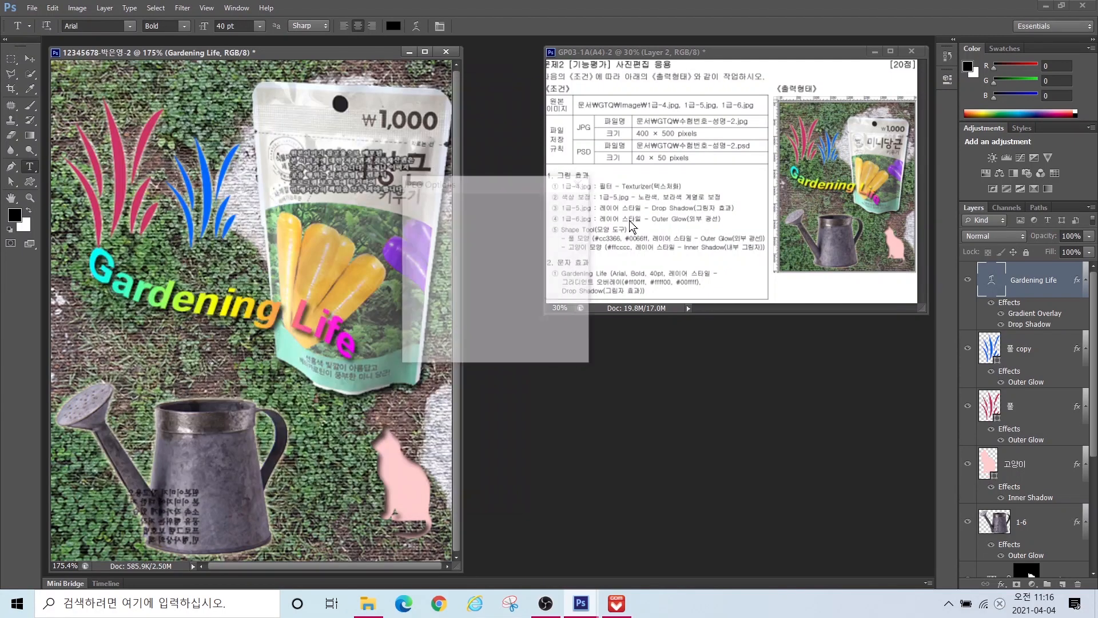
{"action": "left_click", "coordinate": [561, 204]}
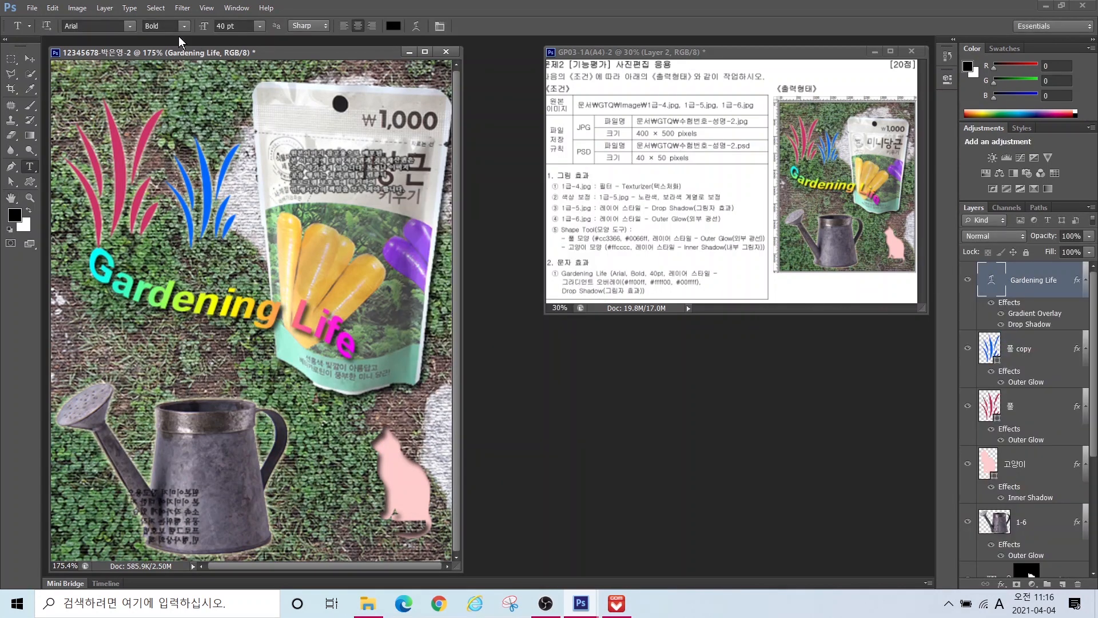
Step: Resize the image to a width of 40 pixels
{"action": "left_click", "coordinate": [77, 8]}
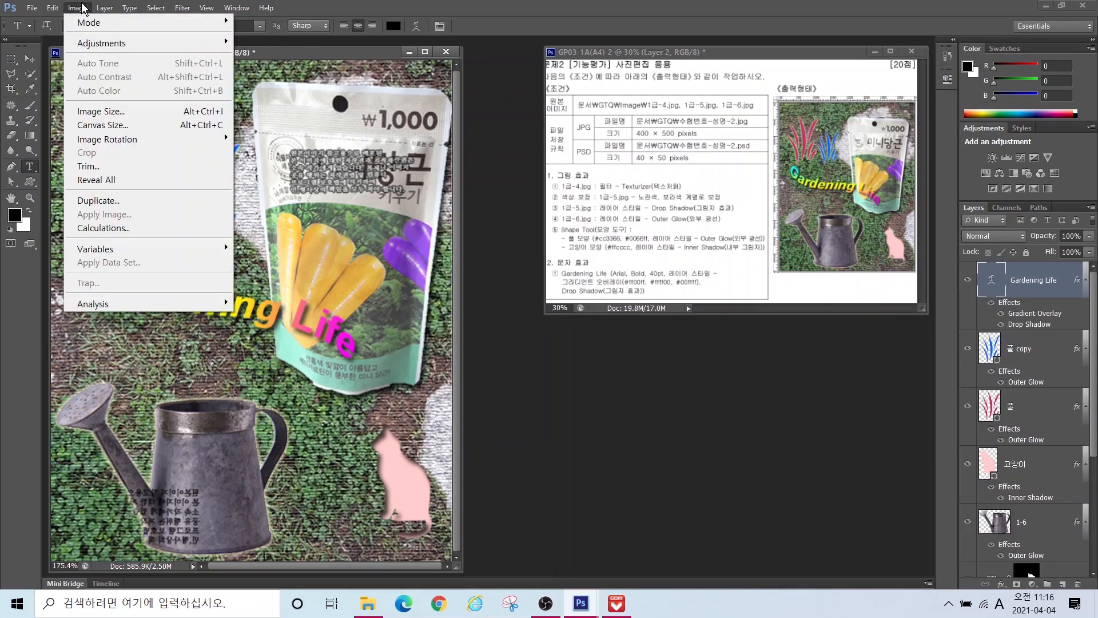
{"action": "left_click", "coordinate": [102, 111]}
{"action": "type", "text": "40"}
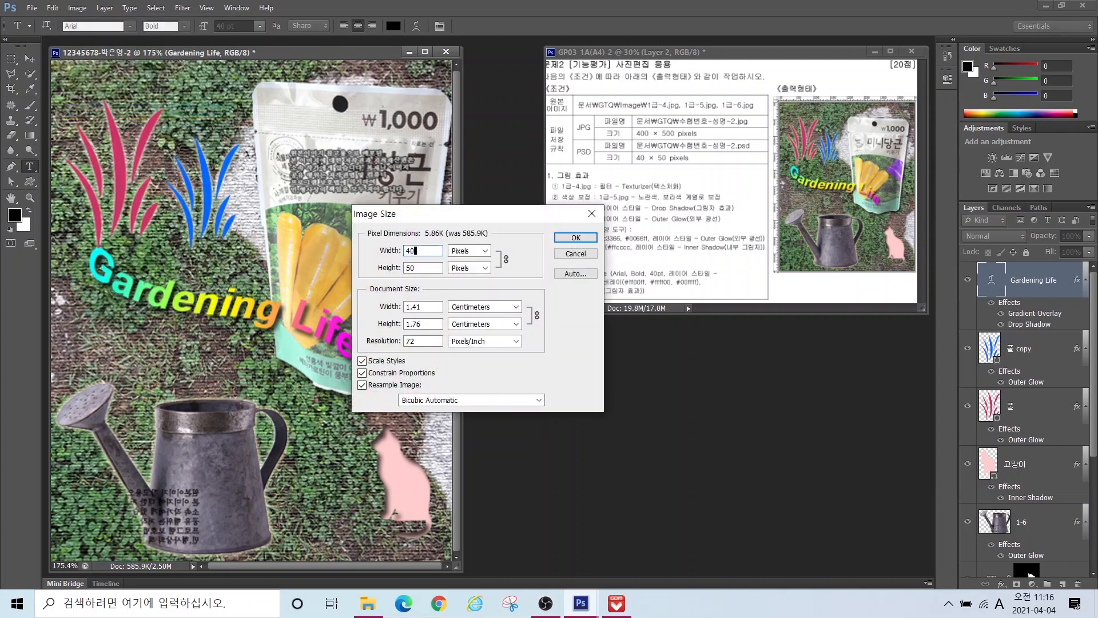
{"action": "key", "text": "Return"}
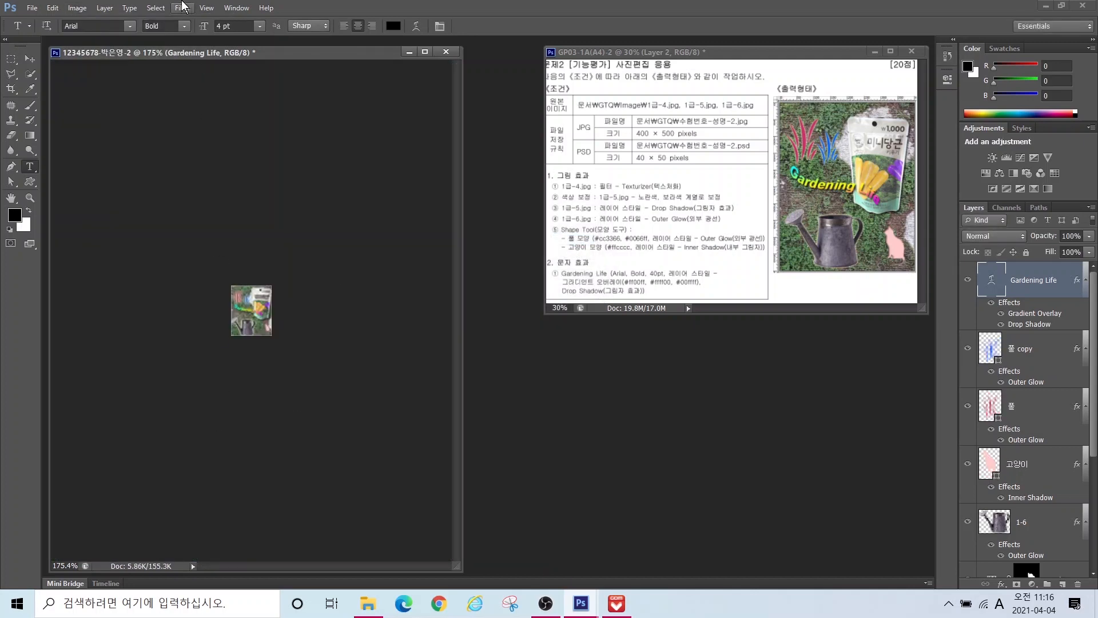
Step: Save the shrunken image as a Photoshop PSD in the Documents > GTQ folder
{"action": "left_click", "coordinate": [32, 7]}
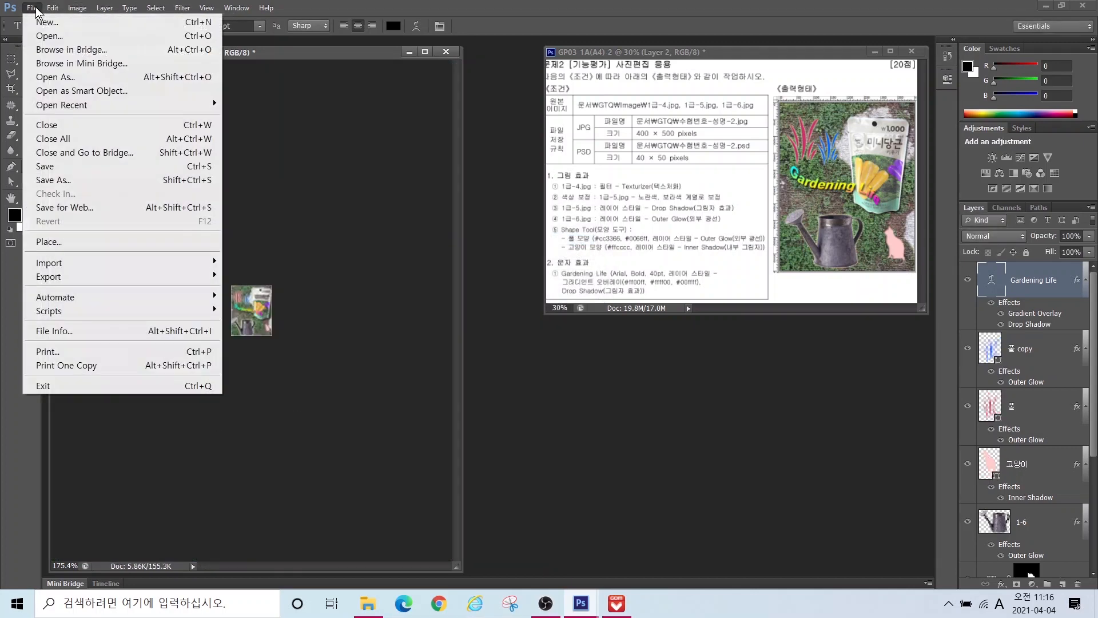
{"action": "left_click", "coordinate": [51, 180]}
{"action": "left_click", "coordinate": [121, 226]}
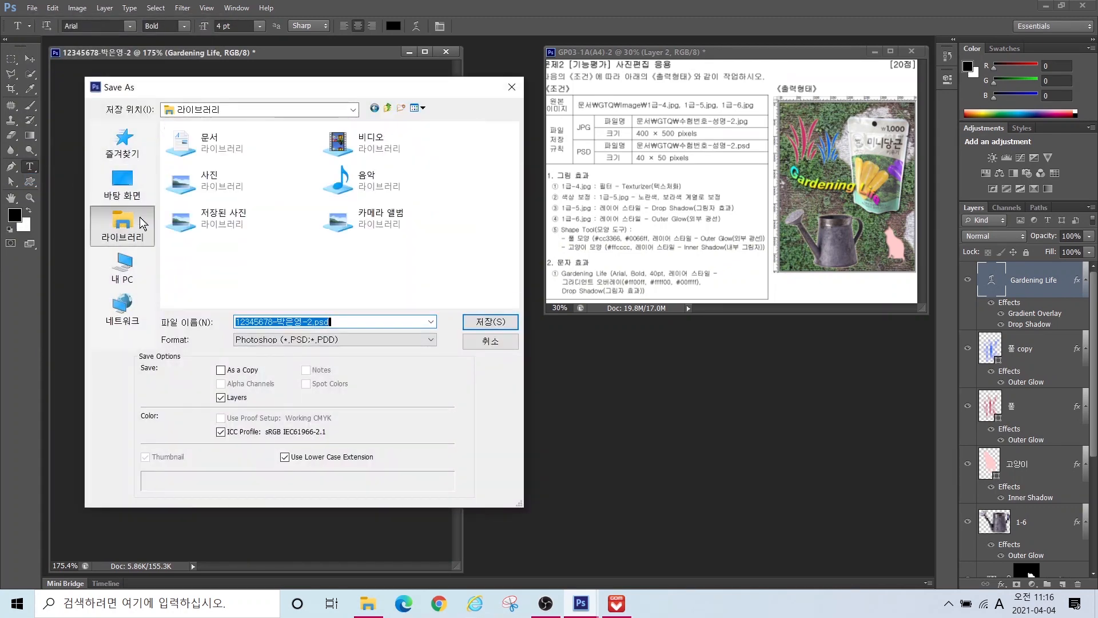
{"action": "double_click", "coordinate": [286, 141]}
{"action": "left_click", "coordinate": [196, 173]}
{"action": "double_click", "coordinate": [196, 174]}
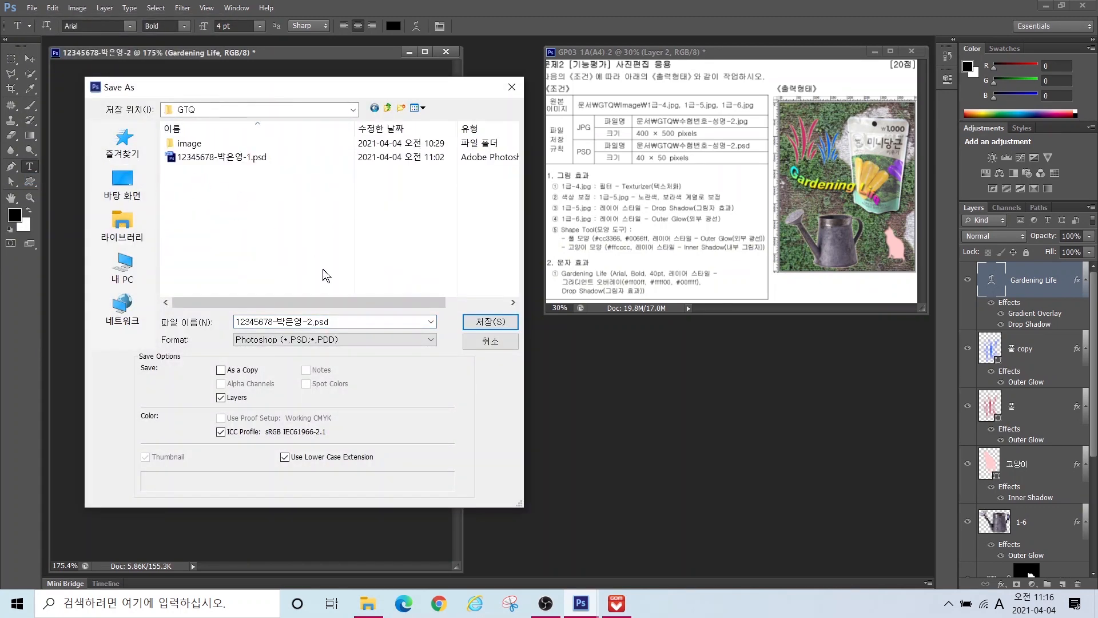
{"action": "left_click", "coordinate": [259, 345]}
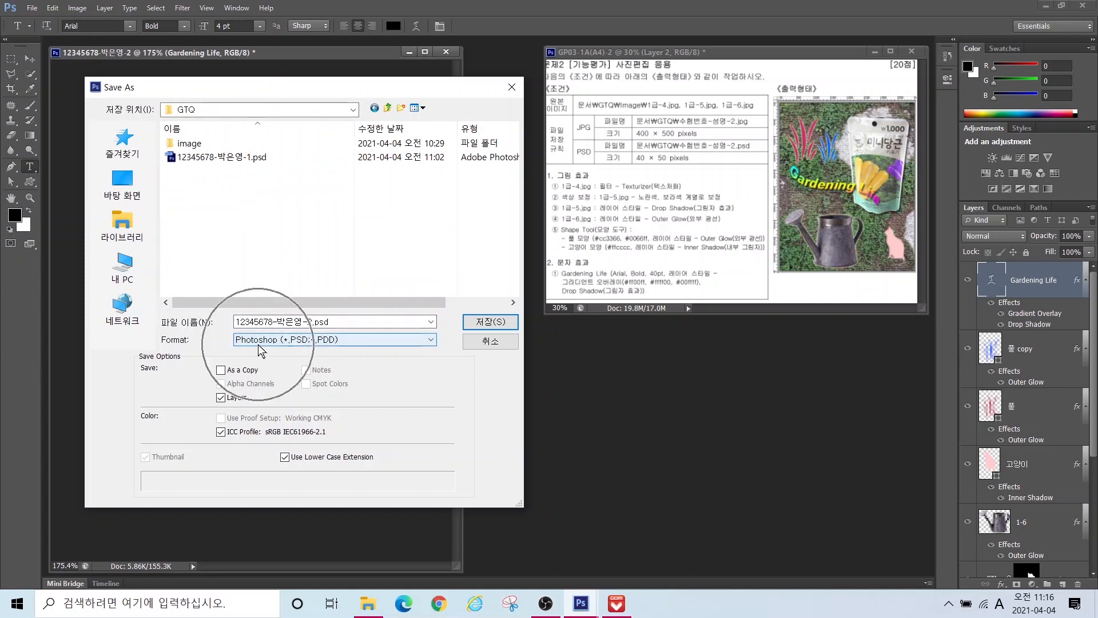
{"action": "left_click", "coordinate": [484, 323]}
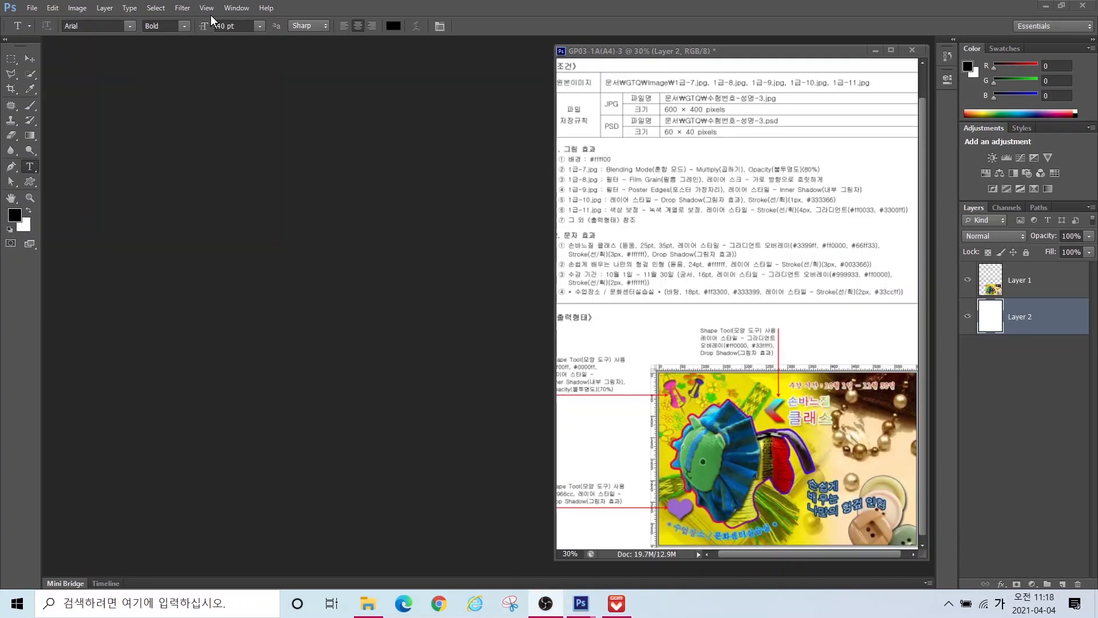
Step: Start a new document named with the candidate's number and name, ending in -3
{"action": "left_click", "coordinate": [31, 12]}
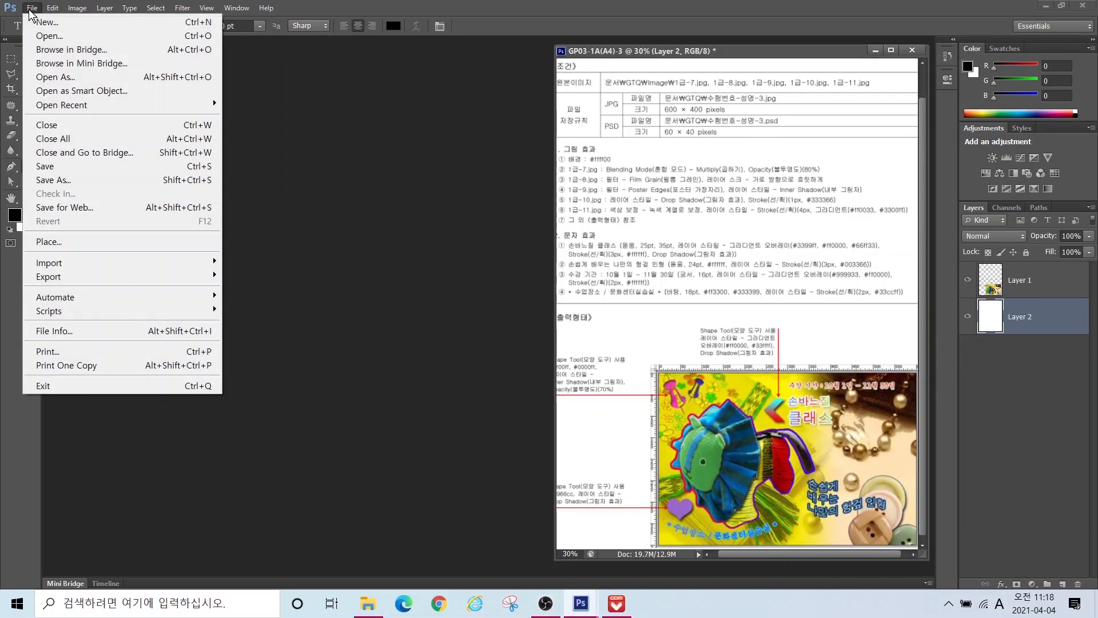
{"action": "left_click", "coordinate": [46, 21]}
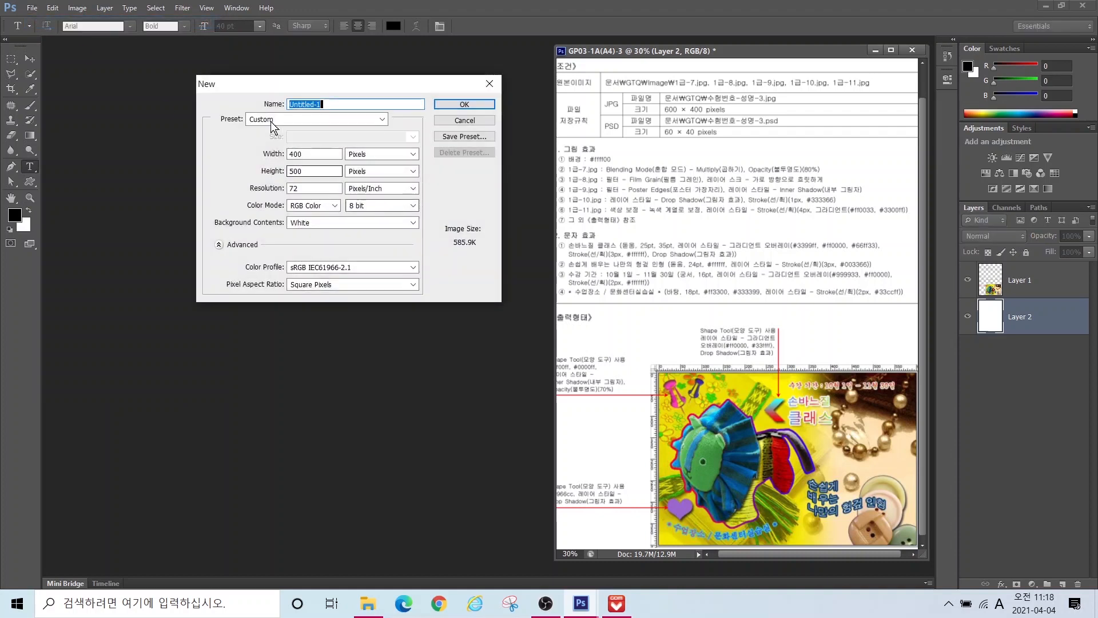
{"action": "type", "text": "12345678-"}
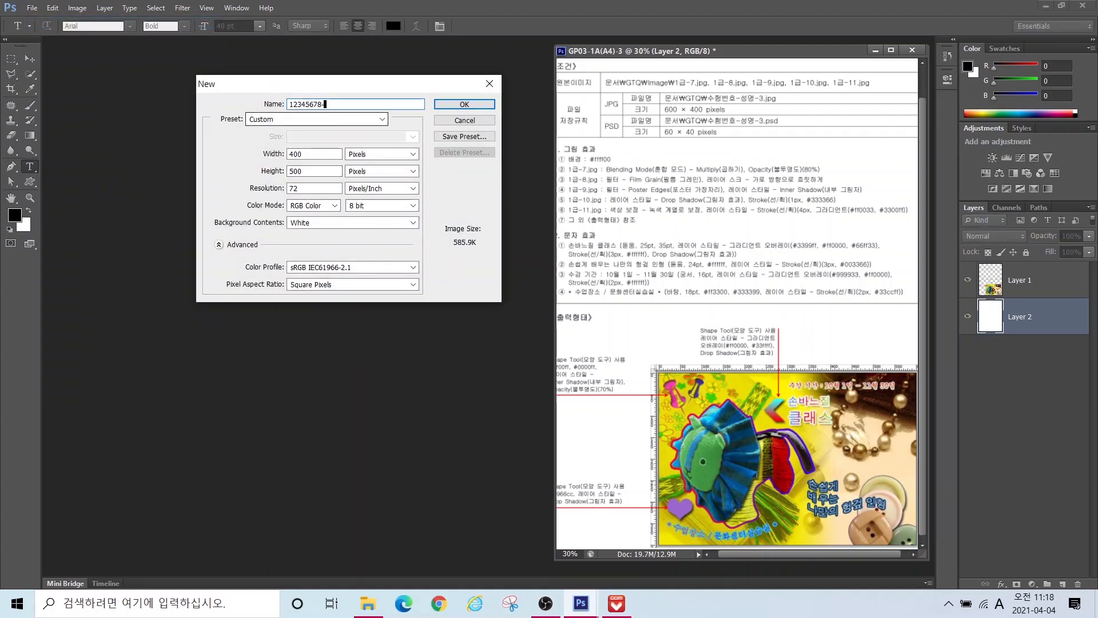
{"action": "key", "text": "Hangul"}
{"action": "key", "text": "alt"}
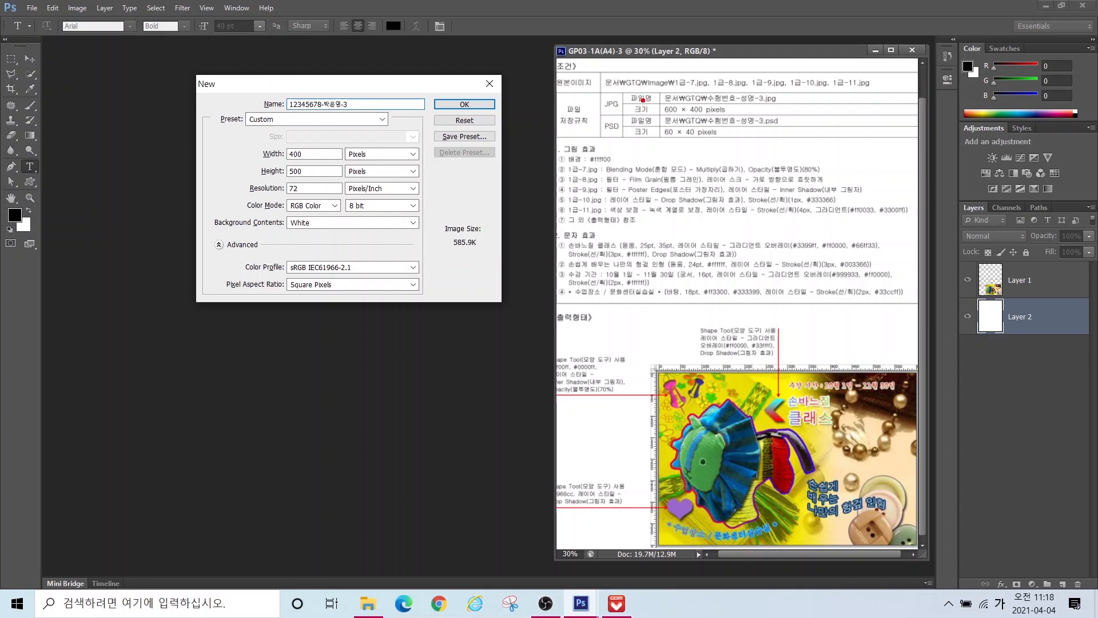
{"action": "left_click_drag", "start_coordinate": [643, 100], "coordinate": [754, 120]}
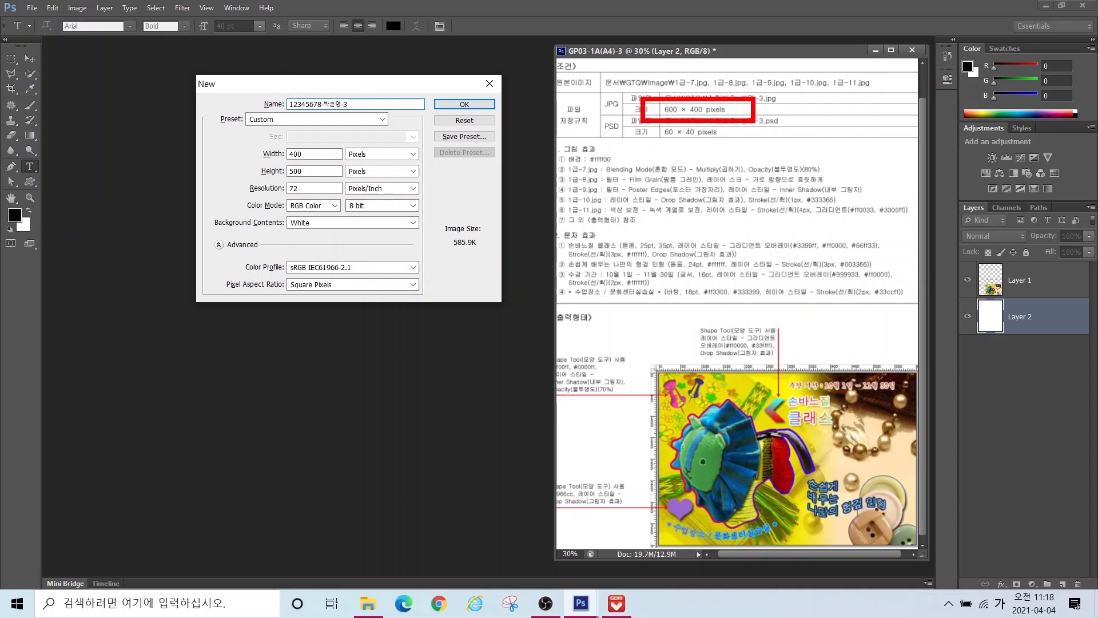
{"action": "key", "text": "Escape"}
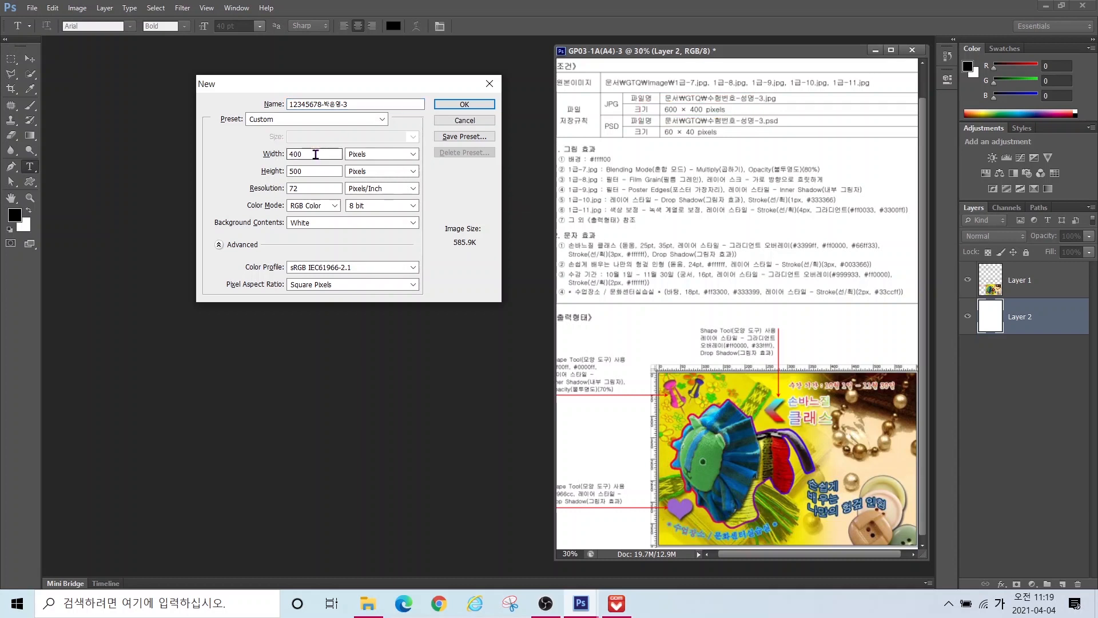
Step: Make the new document 600 × 400 pixels and create it
{"action": "double_click", "coordinate": [315, 154]}
{"action": "type", "text": "600"}
{"action": "key", "text": "Tab"}
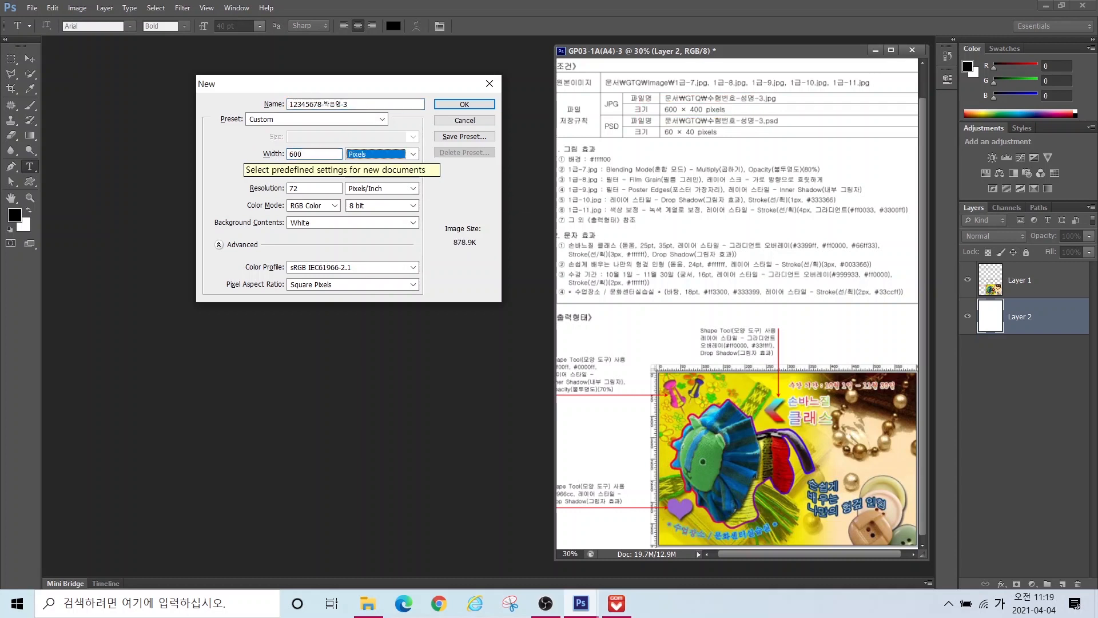
{"action": "key", "text": "Tab"}
{"action": "type", "text": "400"}
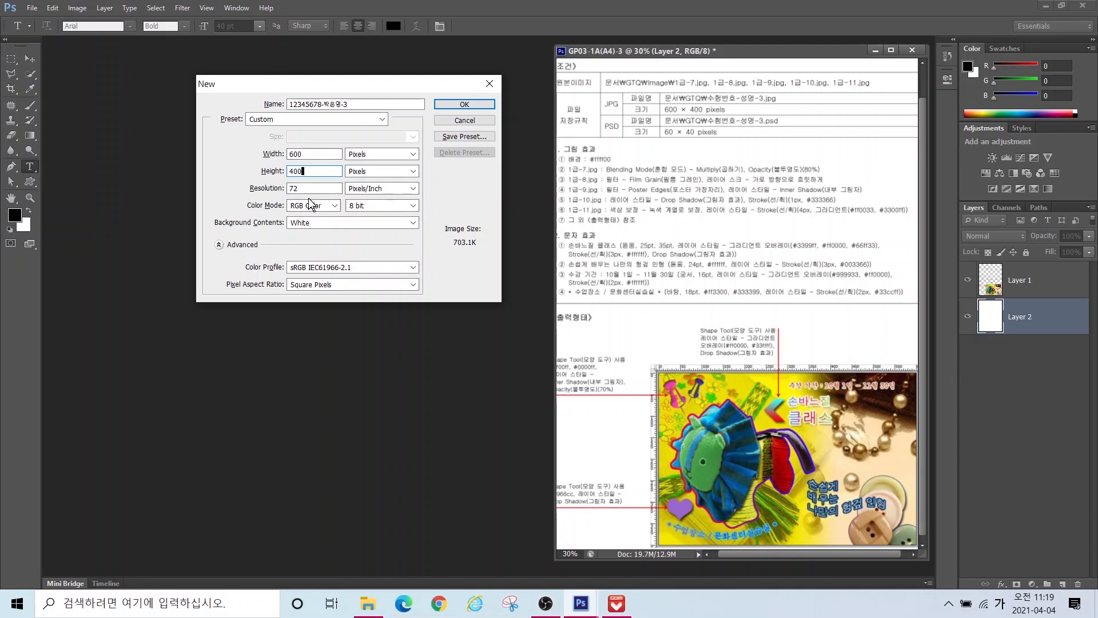
{"action": "left_click", "coordinate": [454, 105]}
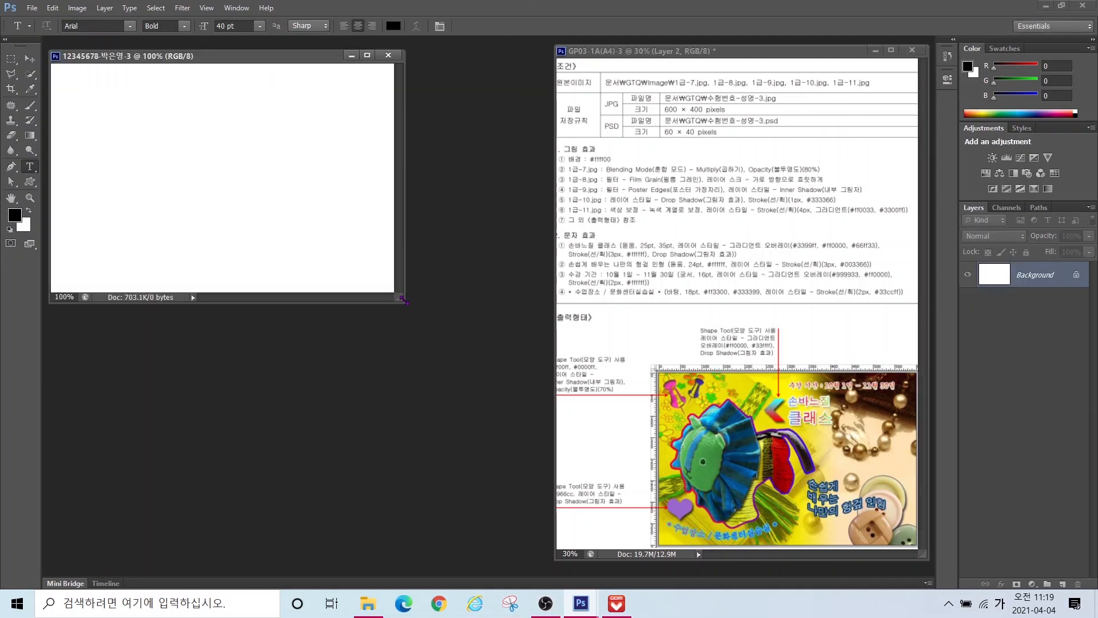
Step: Set the foreground colour to yellow ffff00
{"action": "left_click_drag", "start_coordinate": [404, 300], "coordinate": [543, 382]}
{"action": "scroll", "coordinate": [619, 132], "scroll_direction": "up", "scroll_amount": 2}
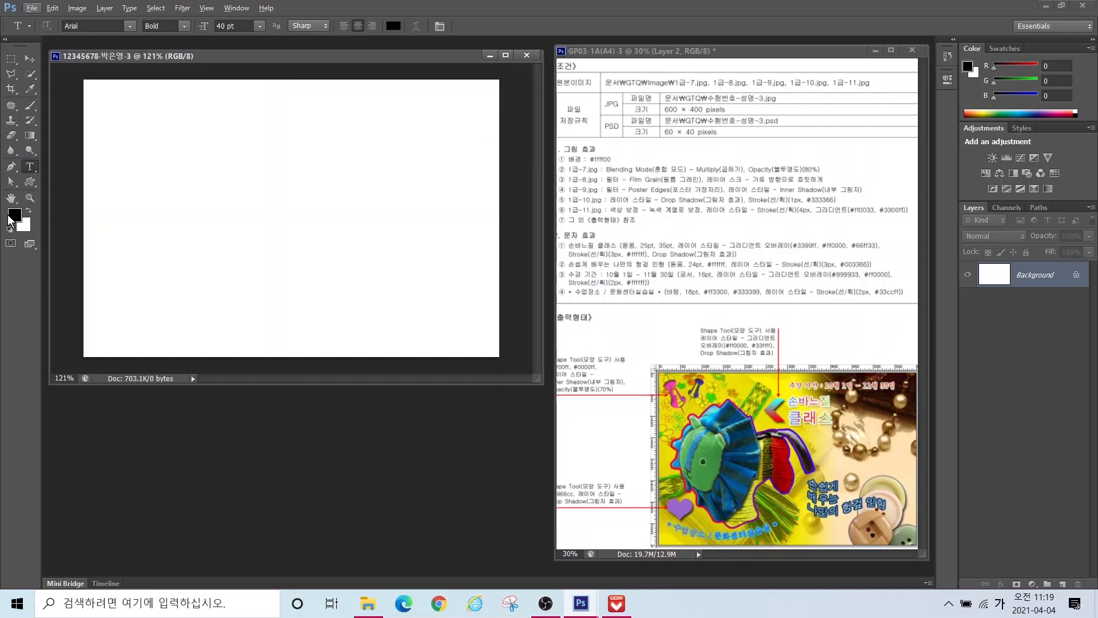
{"action": "key", "text": "ctrl"}
{"action": "key", "text": "ctrl"}
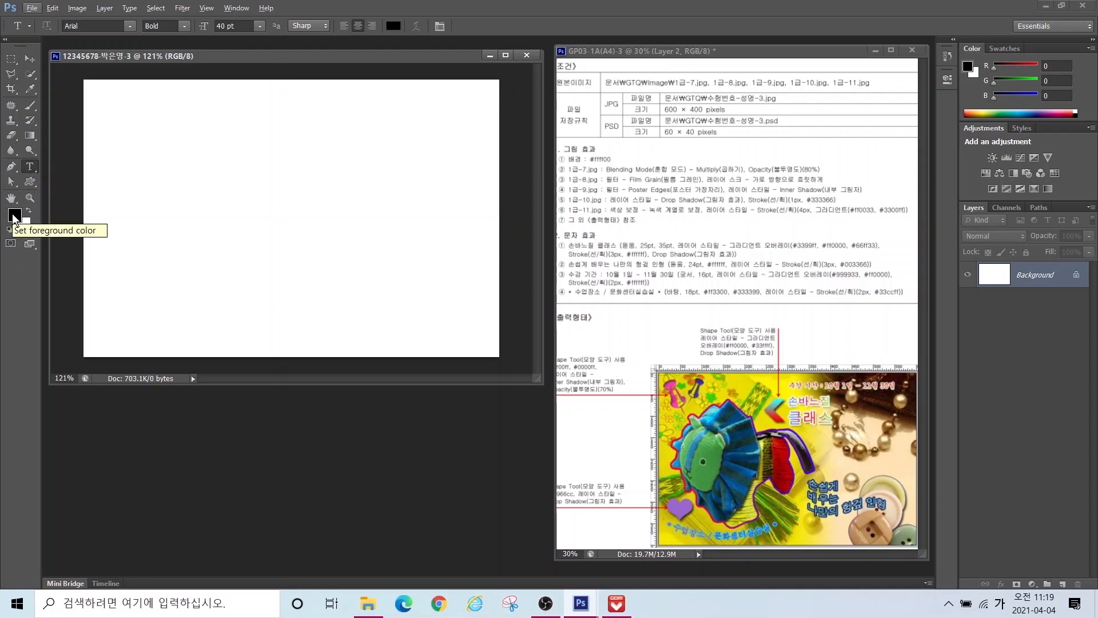
{"action": "left_click", "coordinate": [15, 216]}
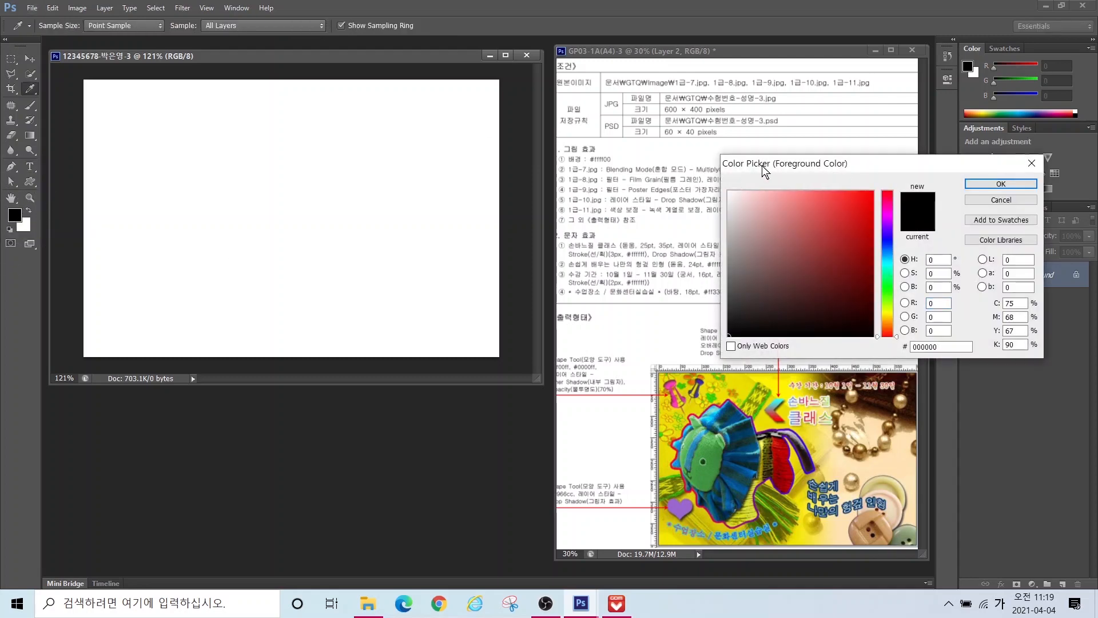
{"action": "left_click_drag", "start_coordinate": [758, 161], "coordinate": [495, 143]}
{"action": "left_click", "coordinate": [694, 325]}
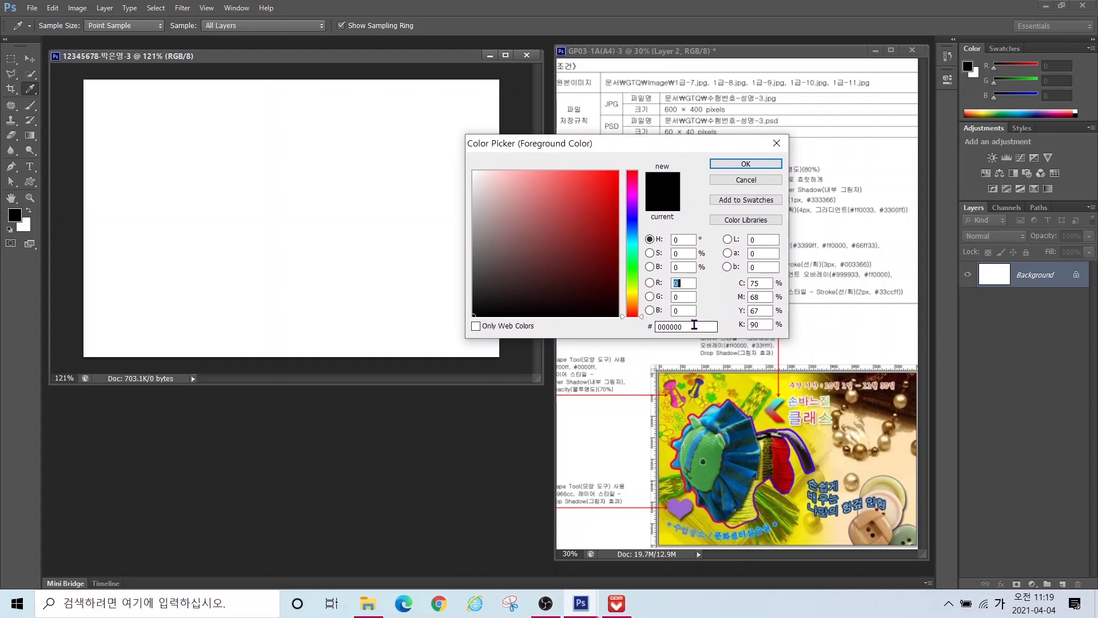
{"action": "type", "text": "ffff00"}
{"action": "key", "text": "Return"}
{"action": "key", "text": "t"}
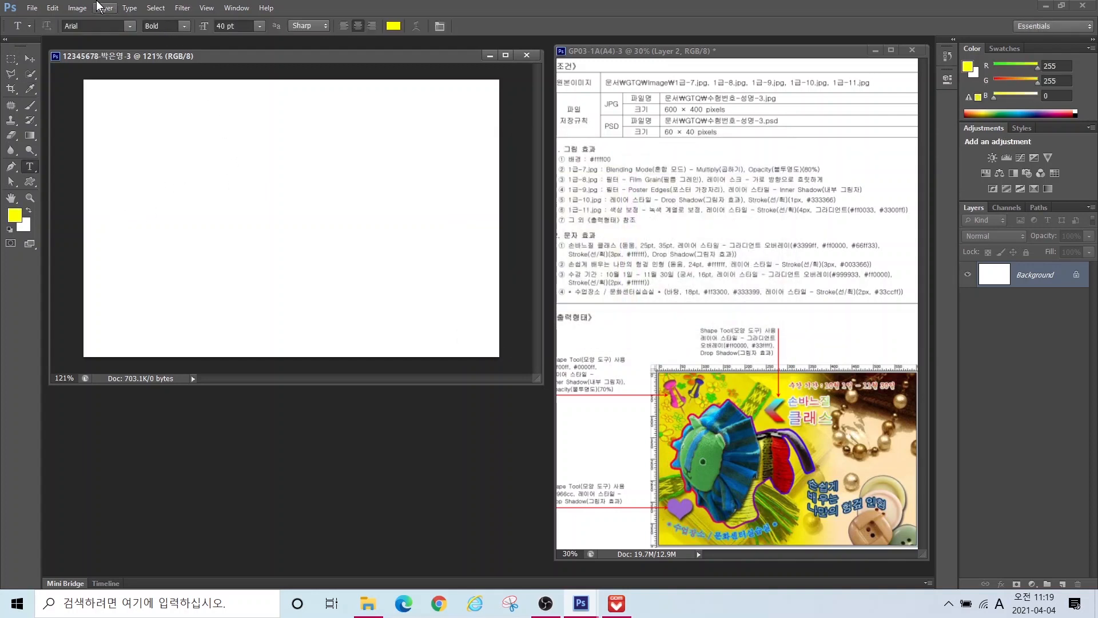
Step: Fill the Background with the yellow foreground colour
{"action": "left_click", "coordinate": [52, 9]}
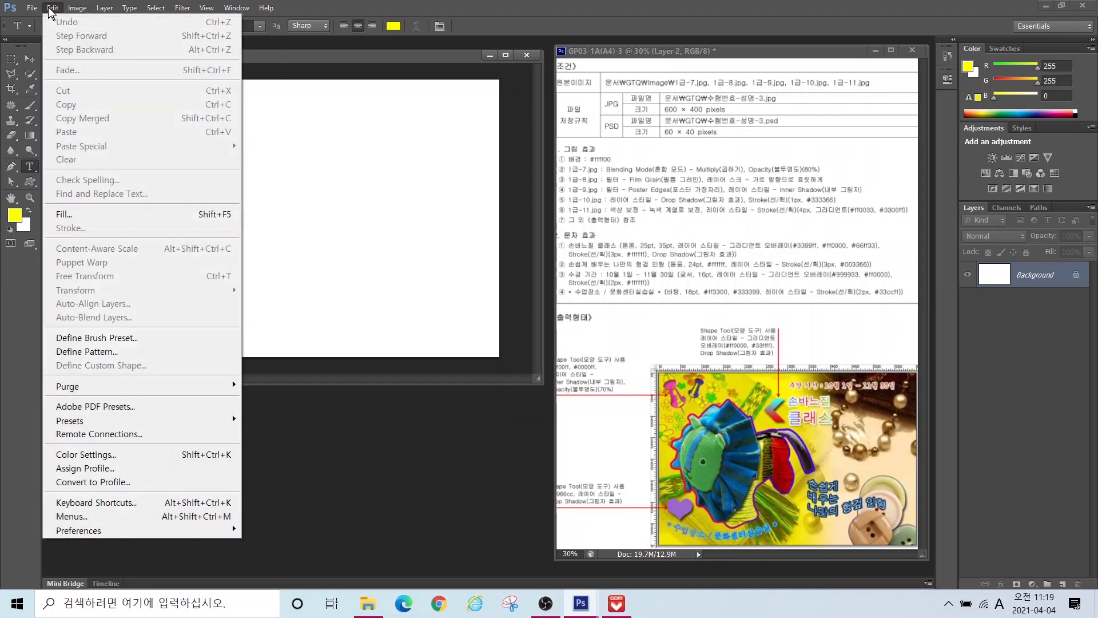
{"action": "left_click", "coordinate": [62, 215]}
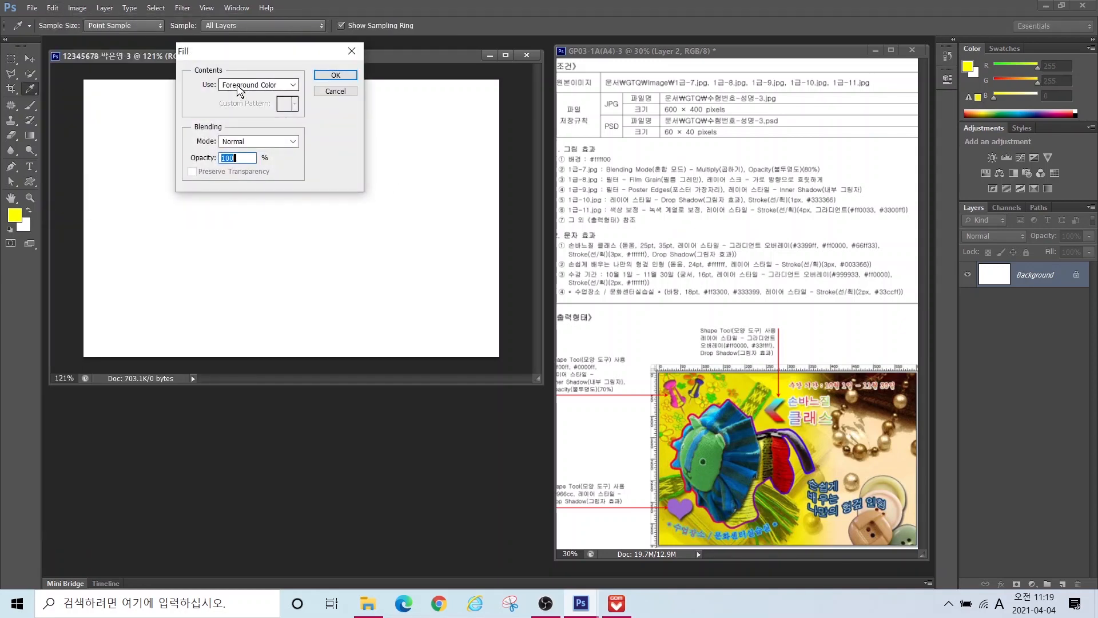
{"action": "left_click", "coordinate": [335, 76]}
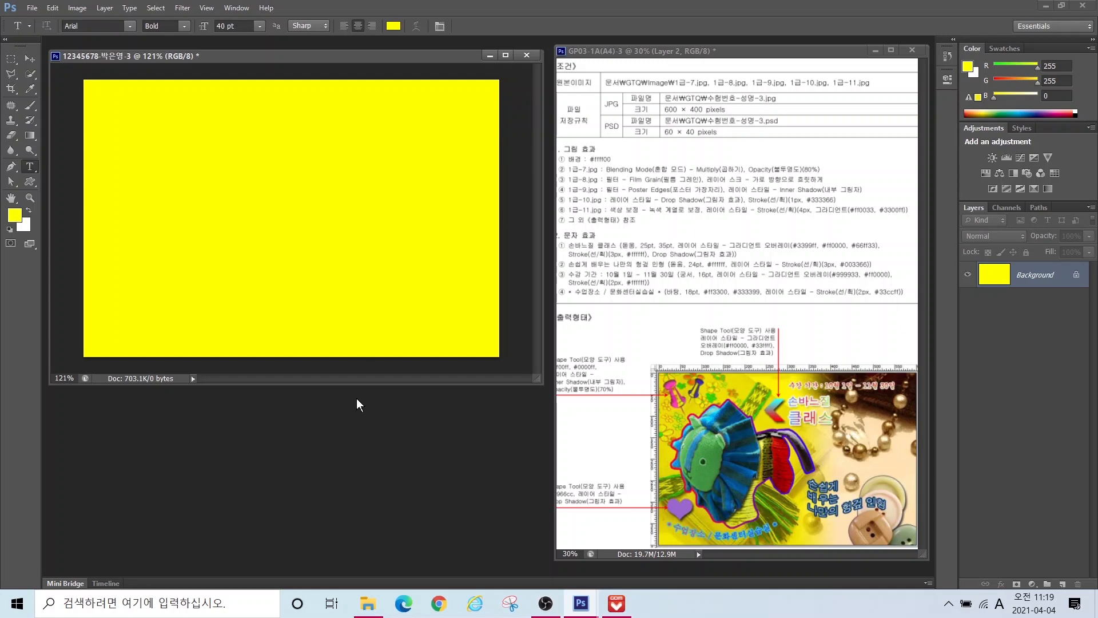
Step: Open 1급-7.jpg from the Documents > GTQ > image folder
{"action": "key", "text": "ctrl+o"}
{"action": "left_click", "coordinate": [118, 228]}
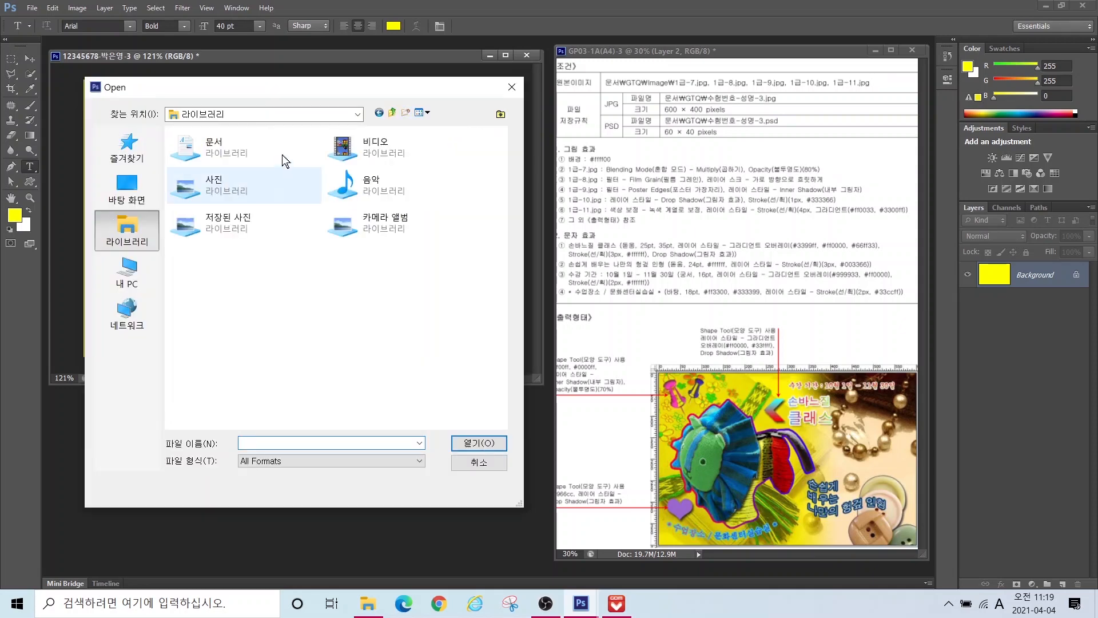
{"action": "double_click", "coordinate": [287, 144]}
{"action": "double_click", "coordinate": [191, 177]}
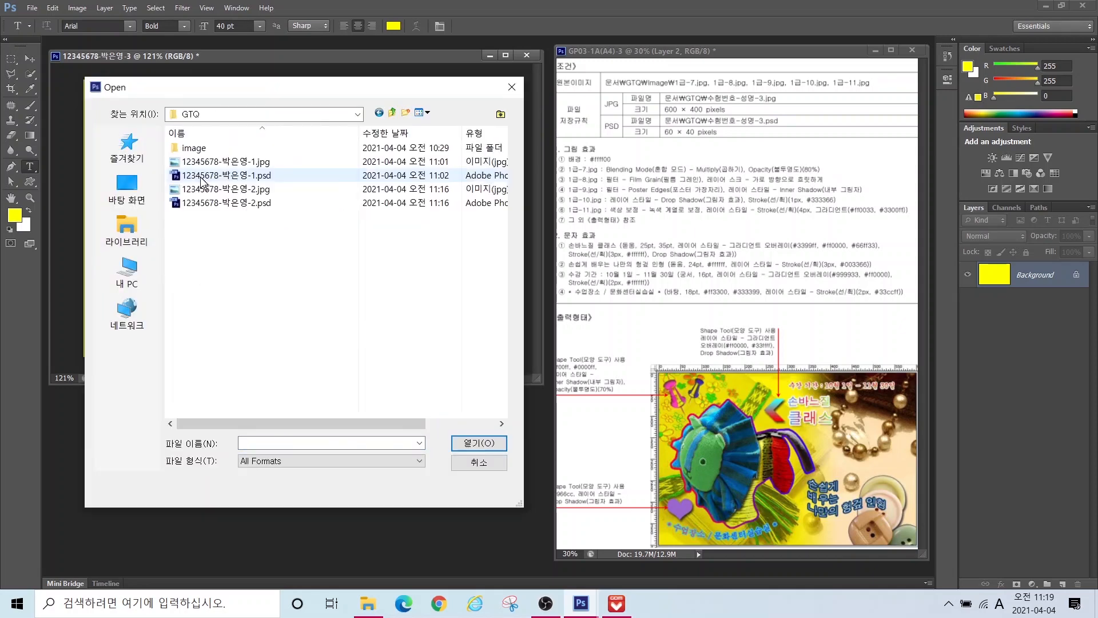
{"action": "double_click", "coordinate": [192, 147]}
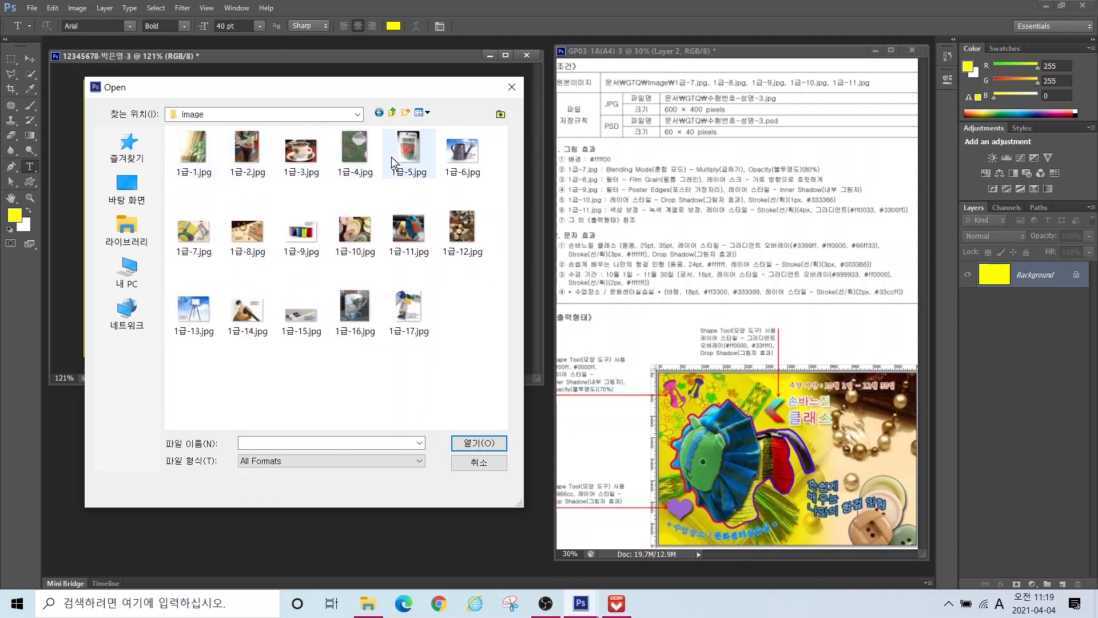
{"action": "left_click", "coordinate": [191, 234]}
{"action": "left_click", "coordinate": [473, 443]}
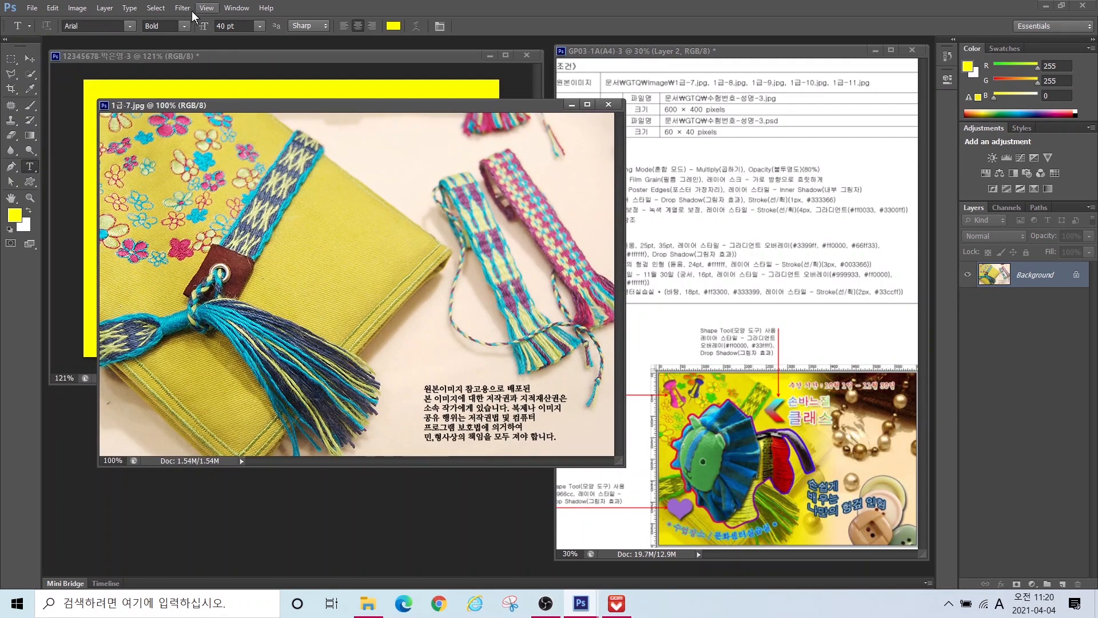
Step: Resize the photo to 600 × 400 pixels
{"action": "left_click", "coordinate": [76, 8]}
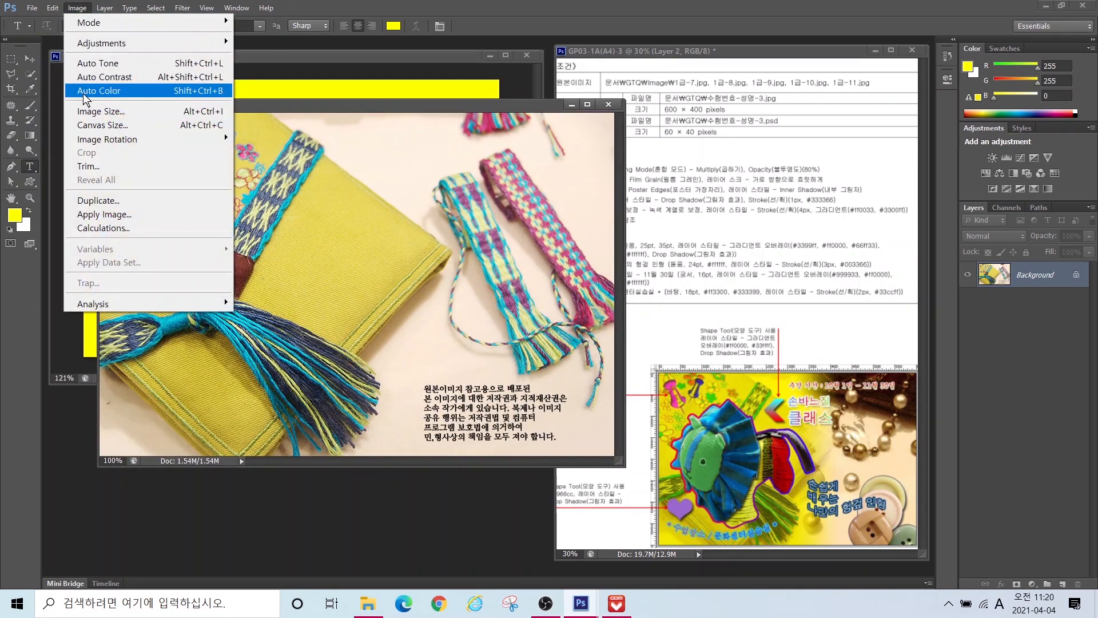
{"action": "left_click", "coordinate": [102, 111]}
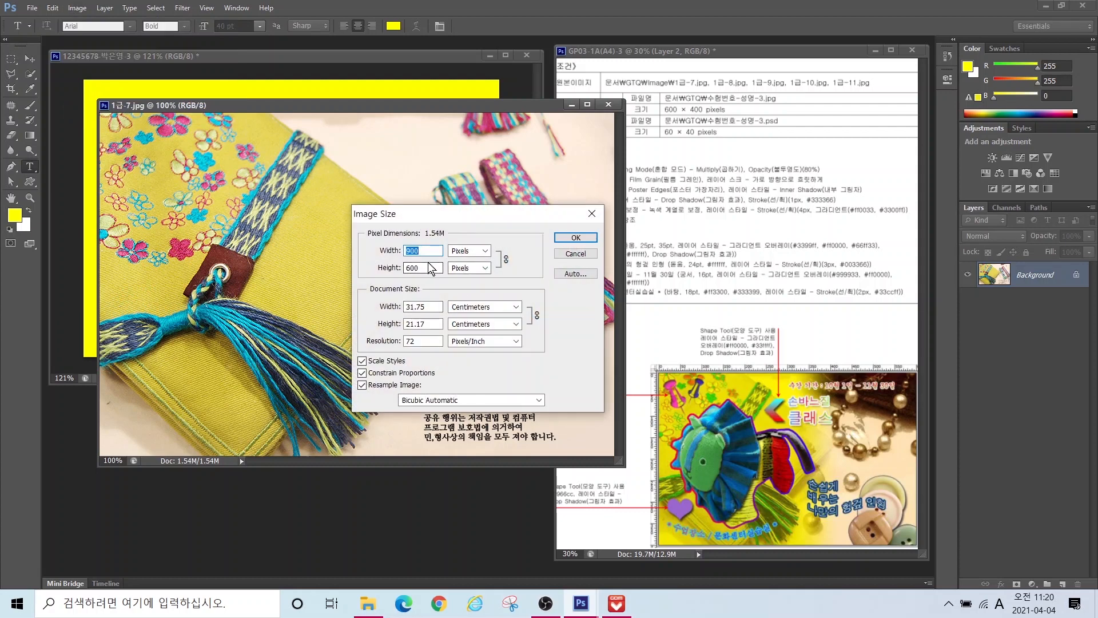
{"action": "type", "text": "600"}
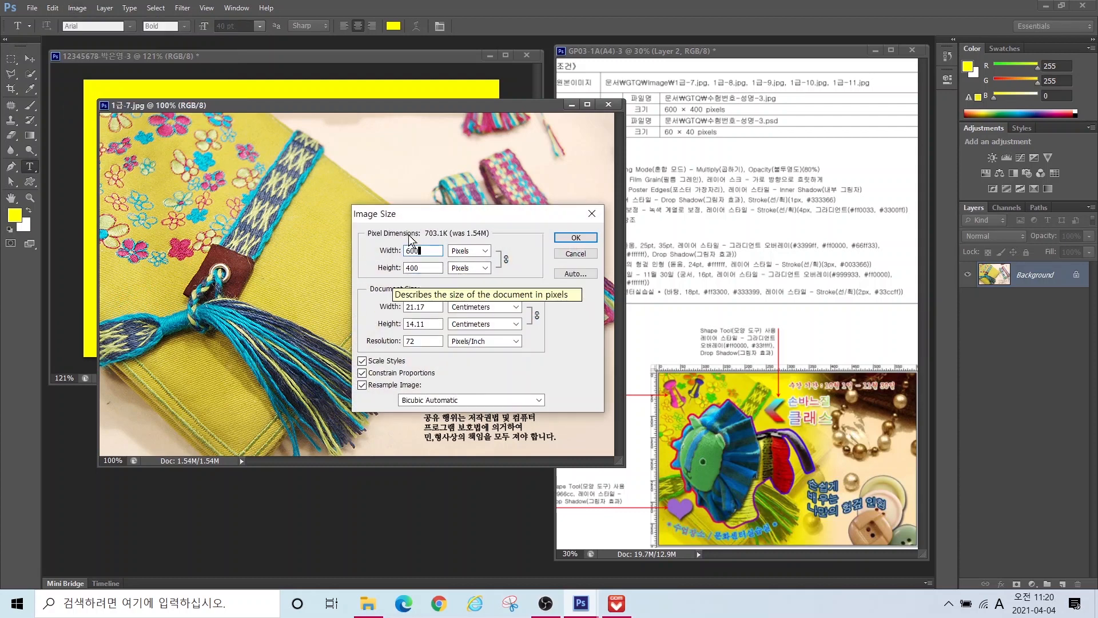
{"action": "left_click", "coordinate": [576, 238]}
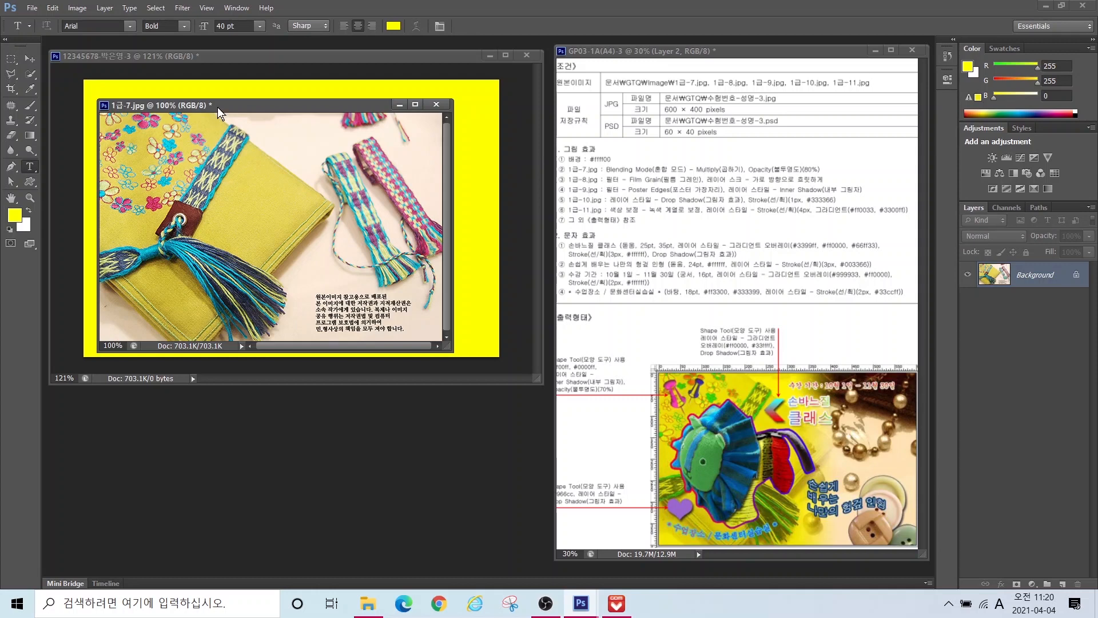
Step: Copy the 1급-7 photo into the poster with the Move tool and close the original without saving
{"action": "left_click_drag", "start_coordinate": [218, 108], "coordinate": [349, 177]}
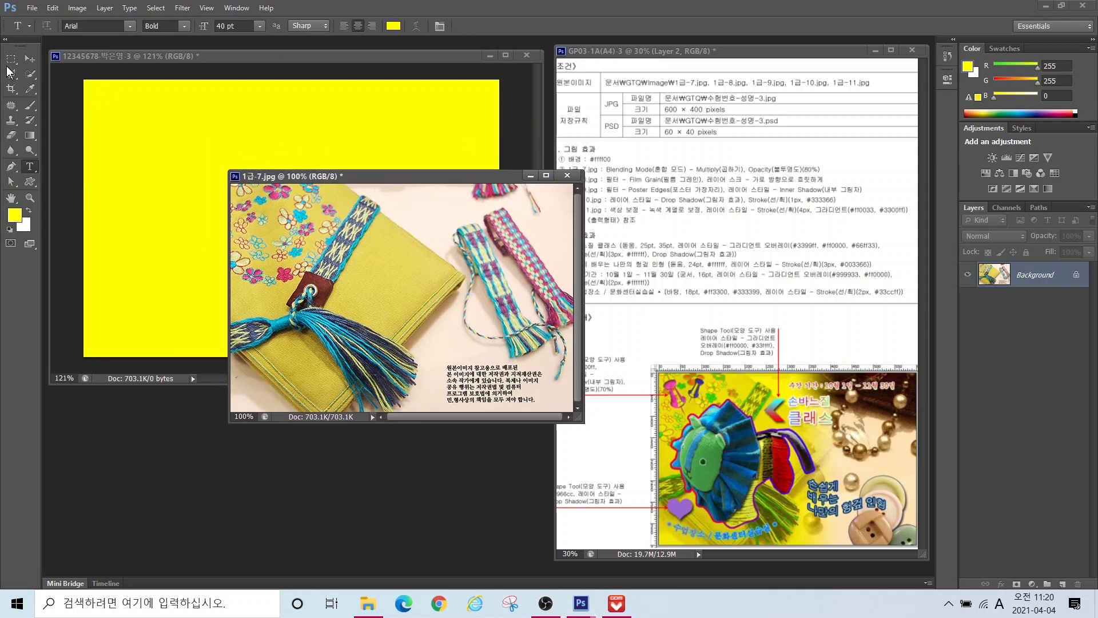
{"action": "left_click", "coordinate": [30, 58]}
{"action": "left_click_drag", "start_coordinate": [343, 270], "coordinate": [260, 207]}
{"action": "left_click", "coordinate": [567, 175]}
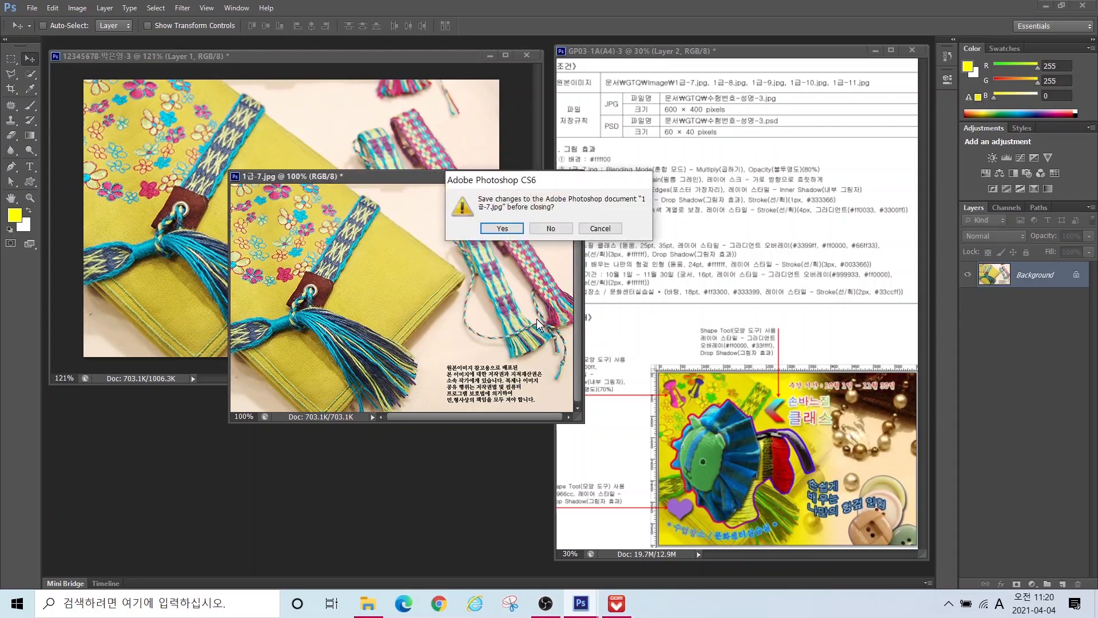
{"action": "left_click", "coordinate": [542, 227]}
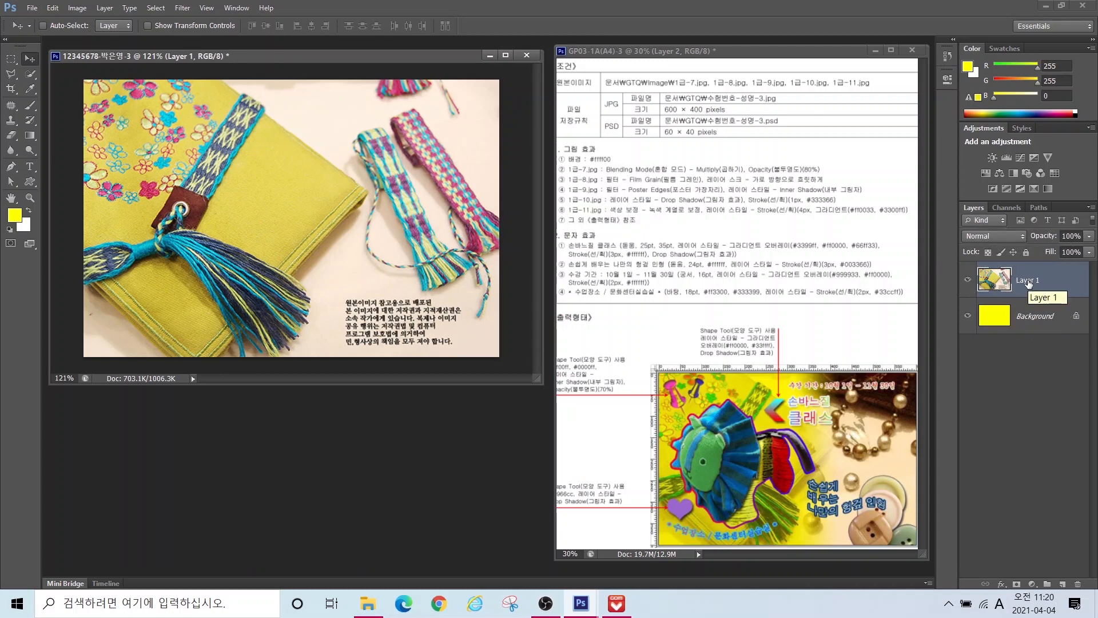
Step: Rename the new photo layer to 1-7
{"action": "double_click", "coordinate": [1028, 281]}
{"action": "type", "text": "1-7"}
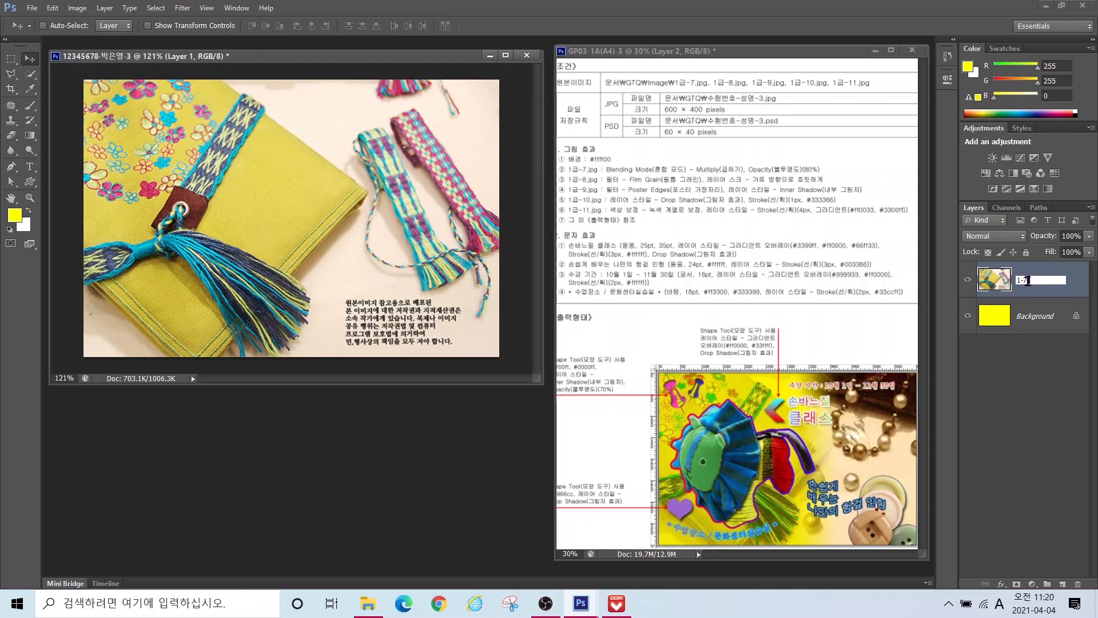
{"action": "key", "text": "Return"}
{"action": "left_click_drag", "start_coordinate": [604, 158], "coordinate": [838, 175]}
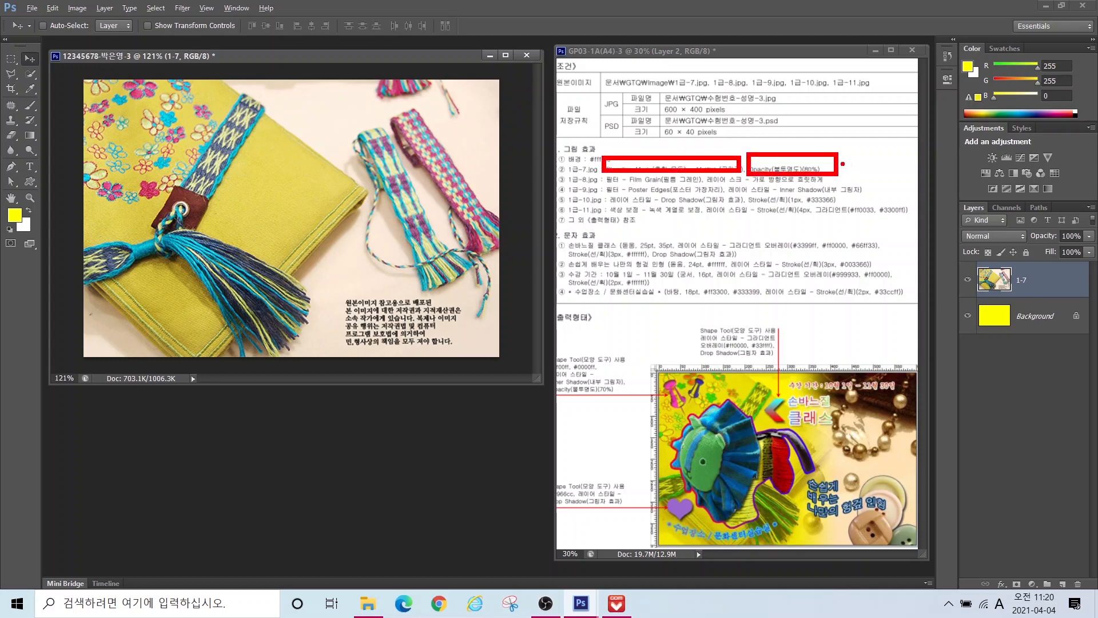
{"action": "key", "text": "Escape"}
{"action": "key", "text": "ctrl+4"}
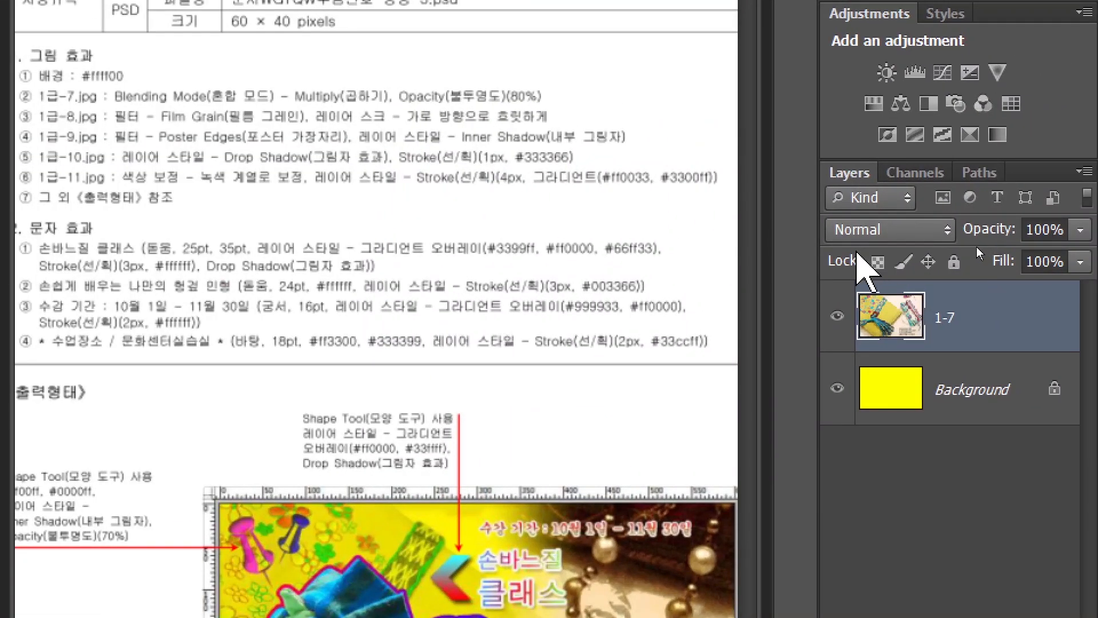
Step: Set layer 1-7 to Multiply blend mode at 80% opacity
{"action": "left_click_drag", "start_coordinate": [813, 214], "coordinate": [953, 252]}
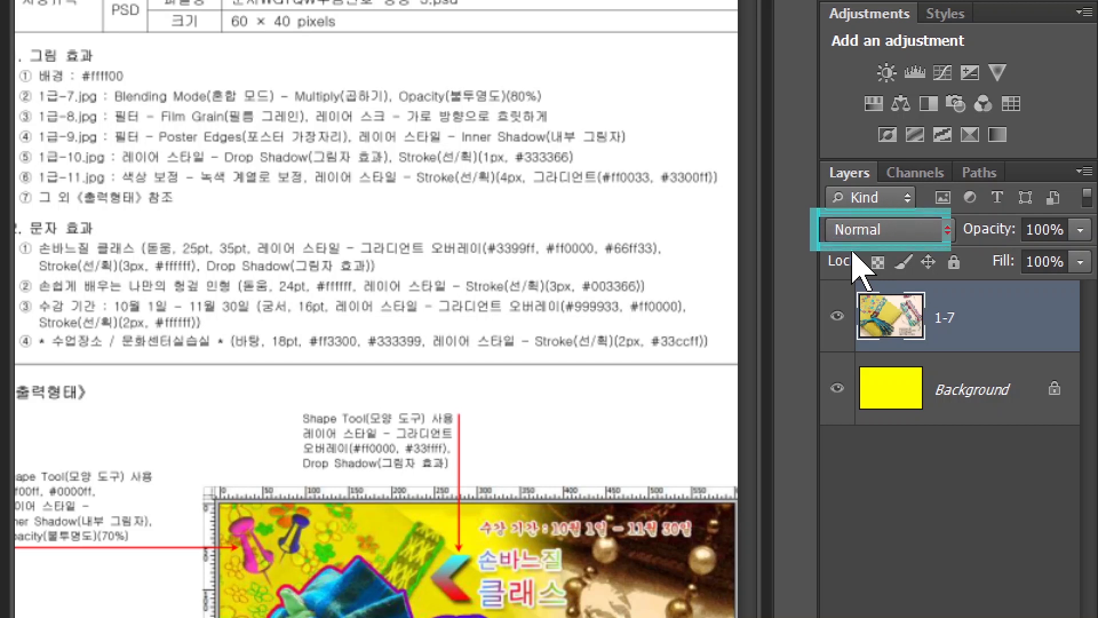
{"action": "key", "text": "Escape"}
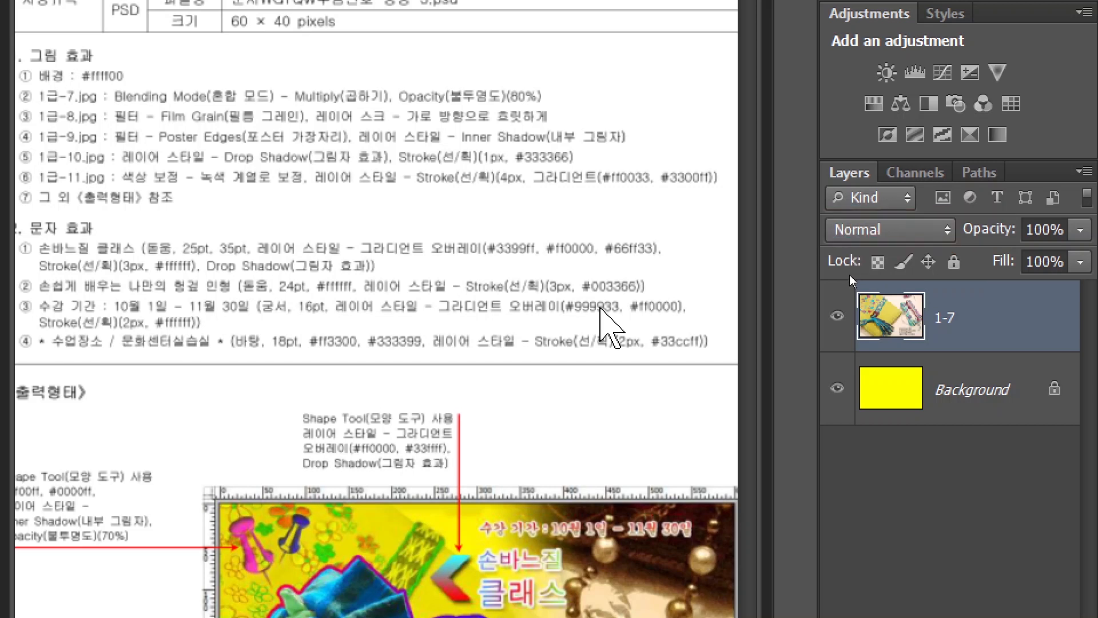
{"action": "left_click", "coordinate": [886, 231]}
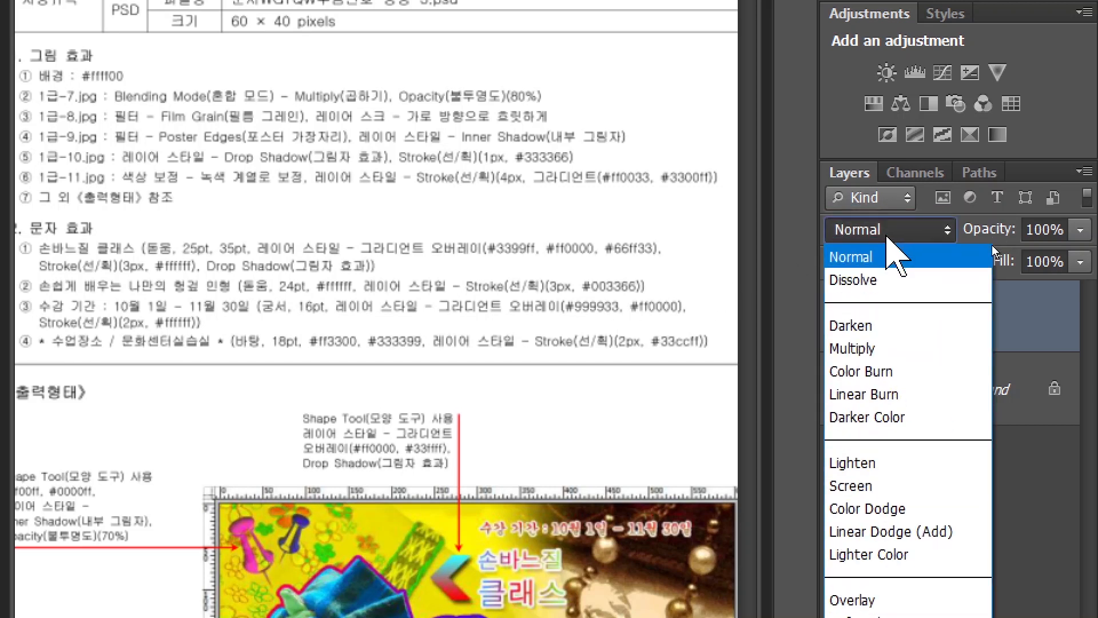
{"action": "left_click", "coordinate": [872, 350]}
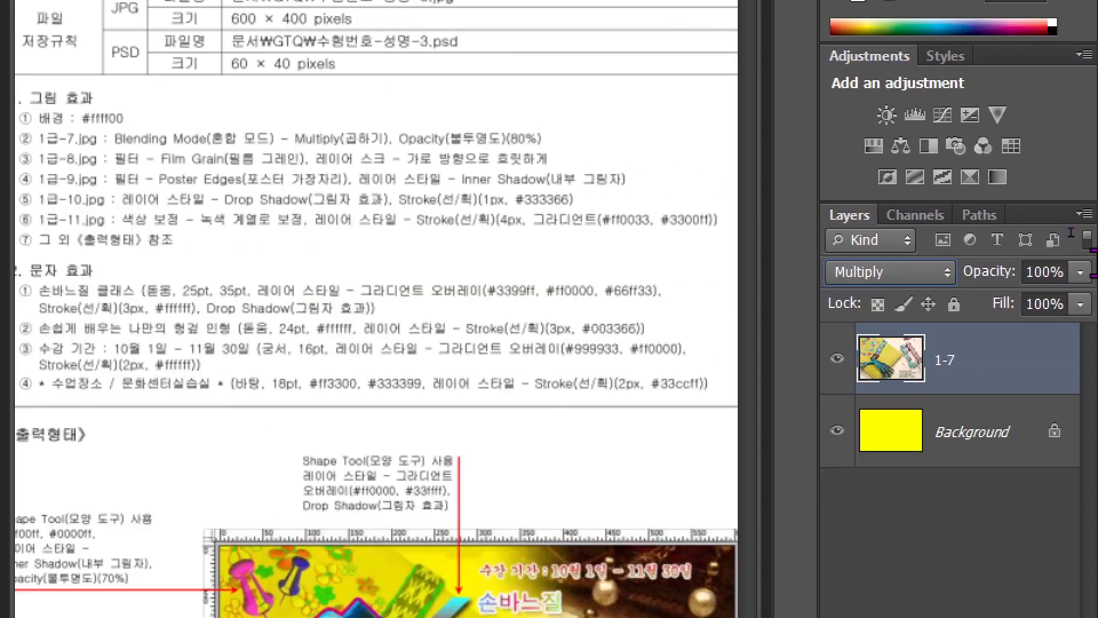
{"action": "left_click", "coordinate": [1083, 272]}
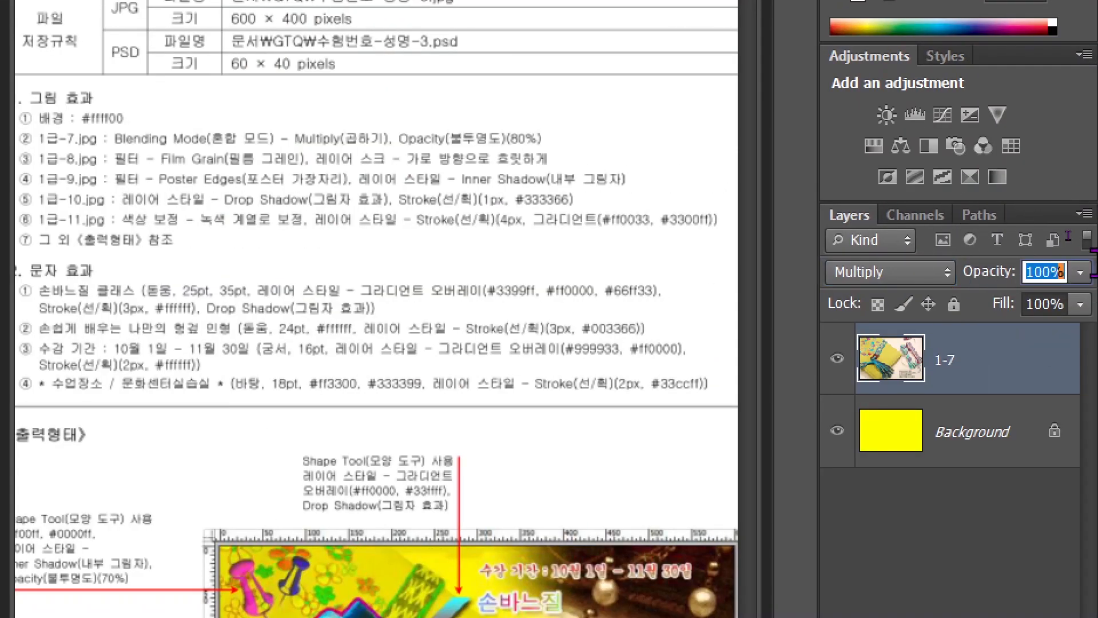
{"action": "type", "text": "80"}
{"action": "key", "text": "Return"}
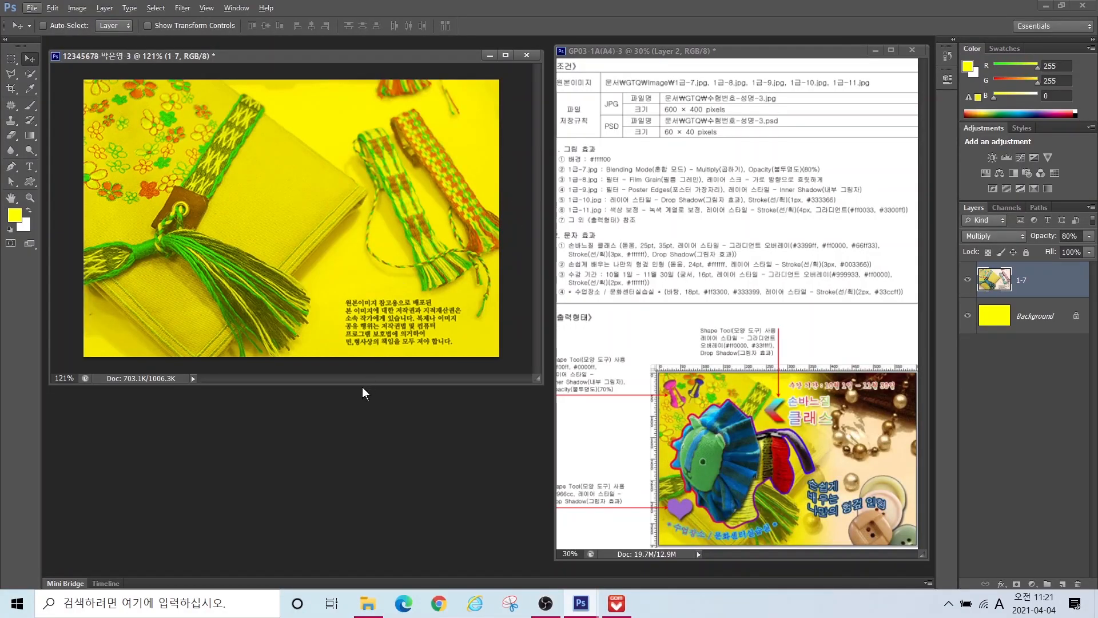
Step: Open 1급-8.jpg and resize it to 600 × 400 pixels
{"action": "double_click", "coordinate": [286, 436]}
{"action": "left_click", "coordinate": [250, 242]}
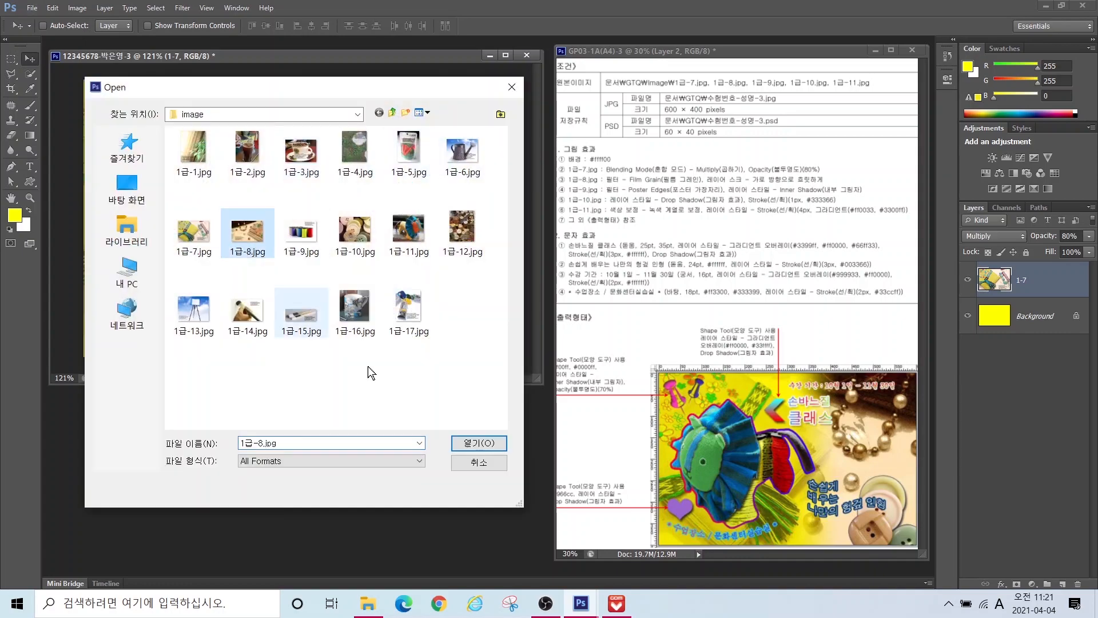
{"action": "left_click", "coordinate": [468, 443]}
{"action": "left_click_drag", "start_coordinate": [218, 60], "coordinate": [338, 163]}
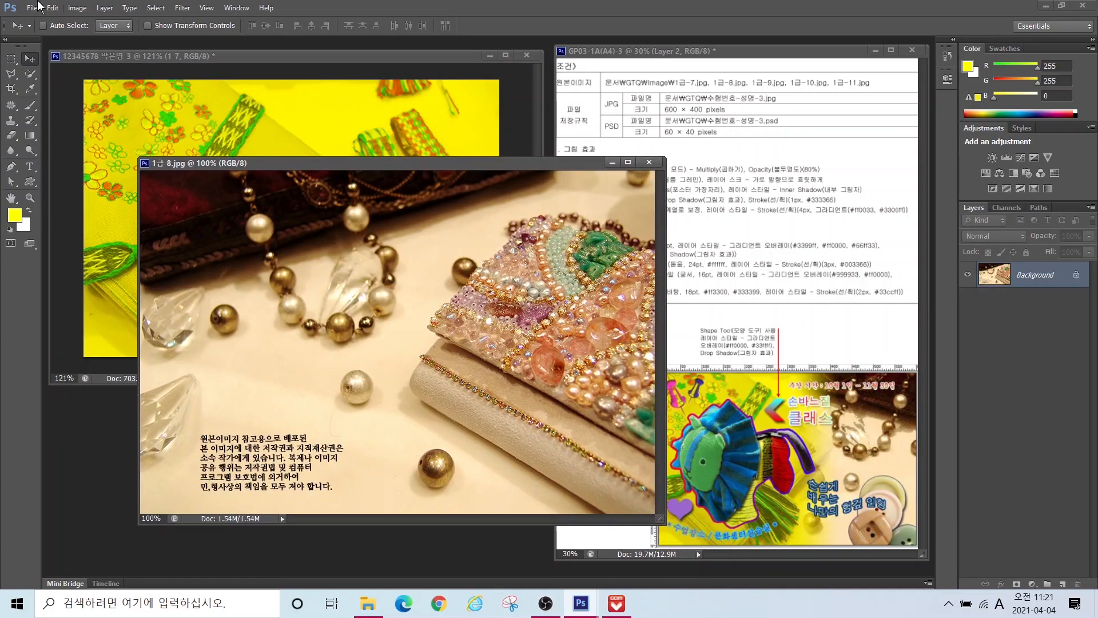
{"action": "left_click", "coordinate": [72, 8]}
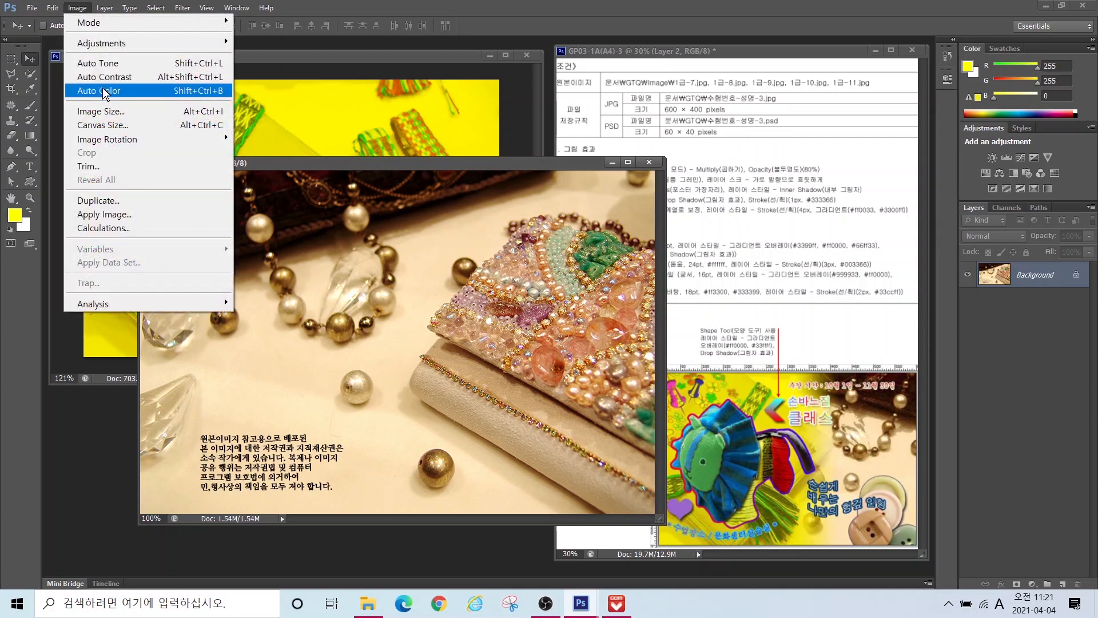
{"action": "left_click", "coordinate": [102, 110]}
{"action": "type", "text": "600"}
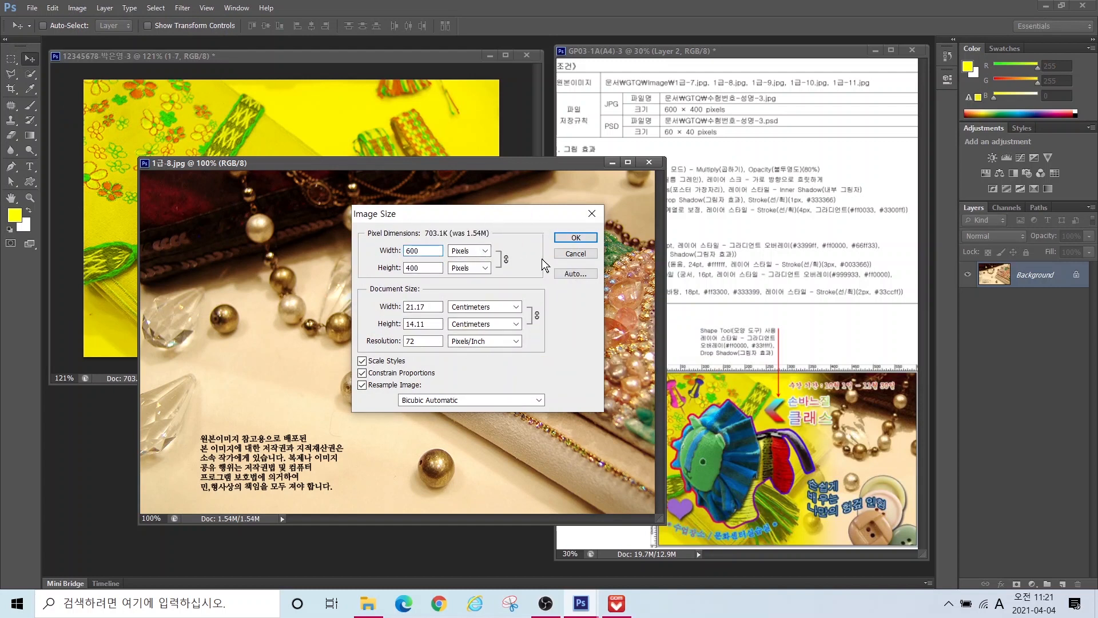
{"action": "left_click", "coordinate": [573, 238]}
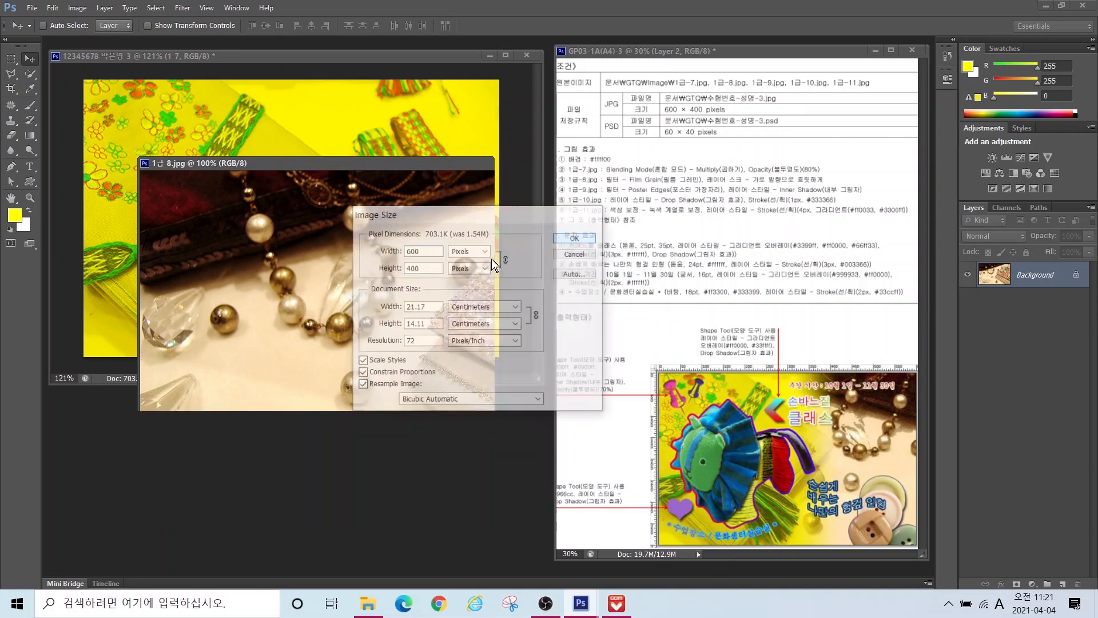
Step: Copy the purse photo into the poster, close its source unsaved, and name the layer 1-8
{"action": "left_click_drag", "start_coordinate": [202, 162], "coordinate": [195, 250]}
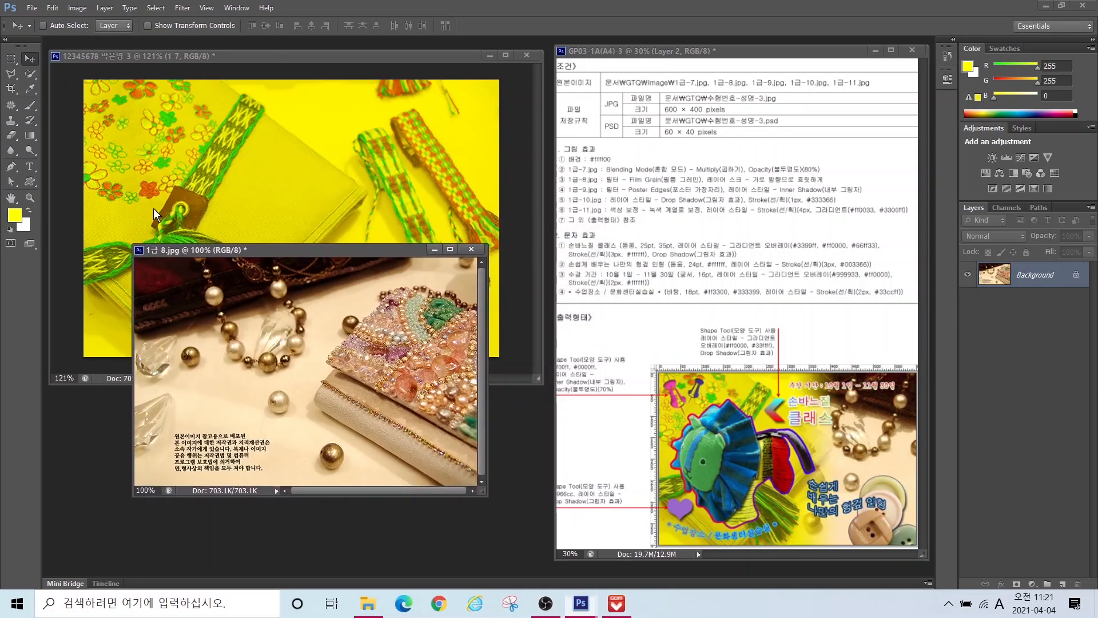
{"action": "left_click_drag", "start_coordinate": [271, 298], "coordinate": [269, 150]}
{"action": "left_click", "coordinate": [380, 427]}
{"action": "left_click", "coordinate": [472, 249]}
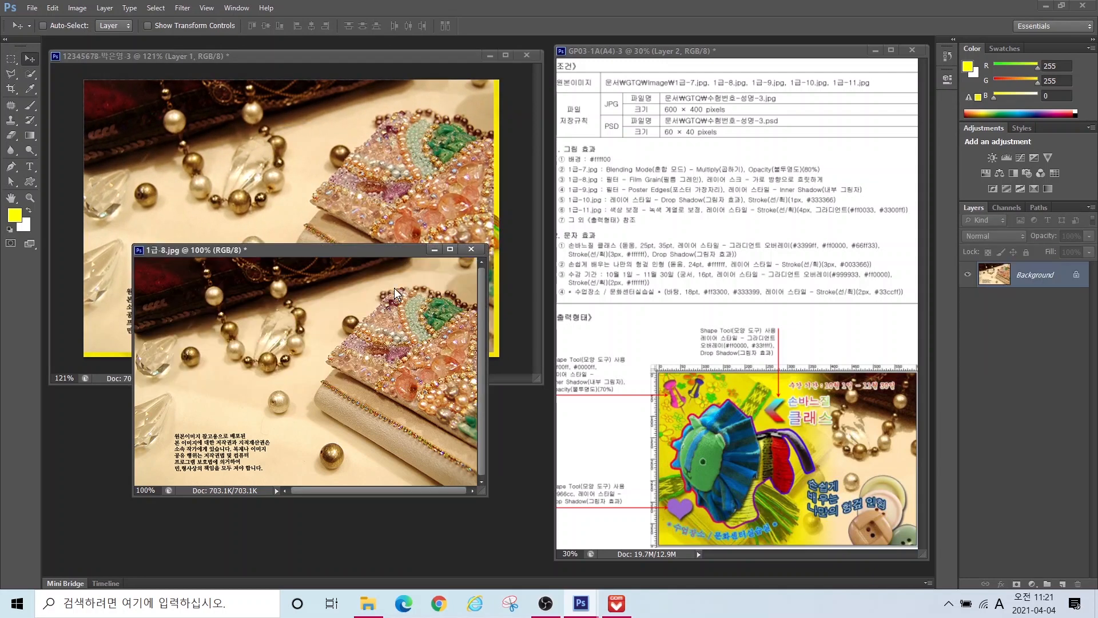
{"action": "left_click", "coordinate": [553, 228]}
{"action": "double_click", "coordinate": [1025, 279]}
{"action": "type", "text": "1-8"}
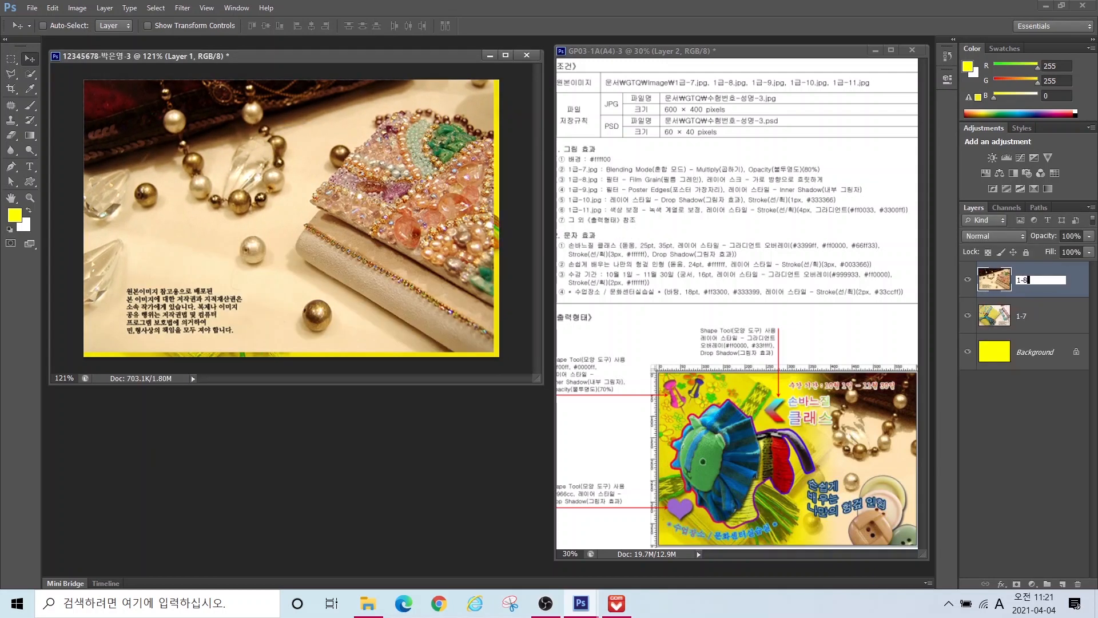
{"action": "key", "text": "Return"}
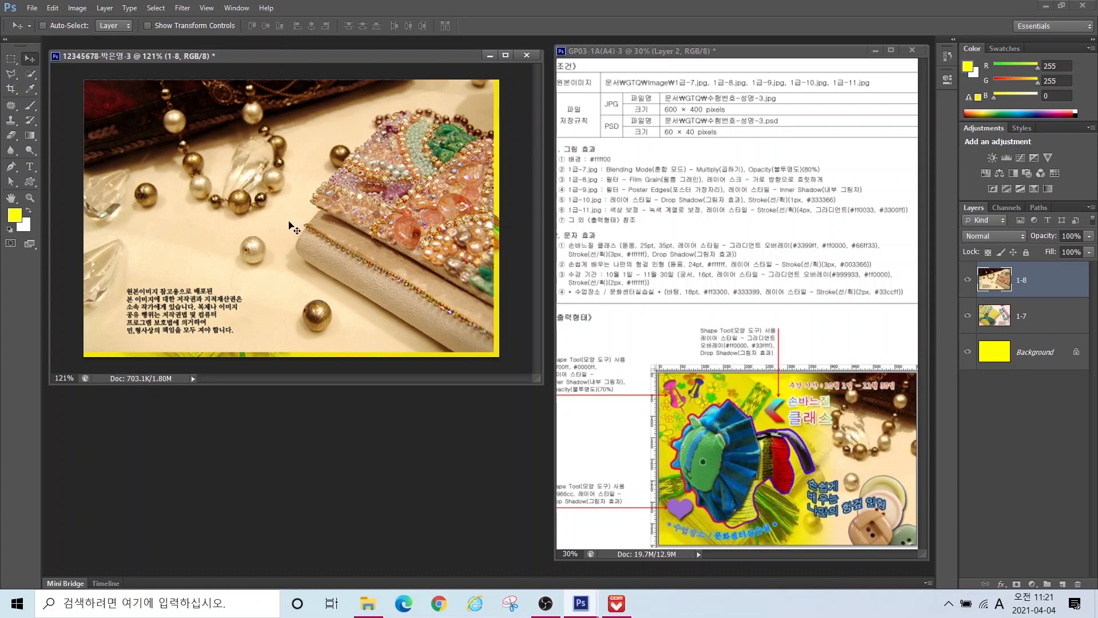
Step: Flip layer 1-8 horizontally and shift it about 96 px right
{"action": "mouse_move", "coordinate": [363, 210]}
{"action": "left_mouse_down"}
{"action": "mouse_move", "coordinate": [373, 214]}
{"action": "mouse_move", "coordinate": [364, 210]}
{"action": "left_mouse_up"}
{"action": "key", "text": "ctrl+t"}
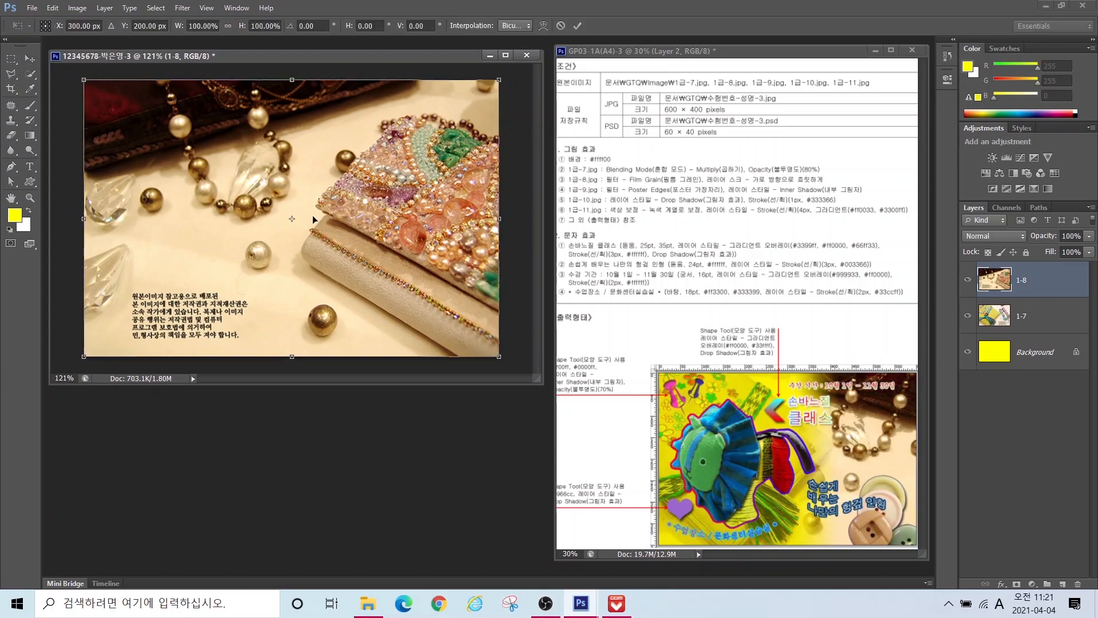
{"action": "right_click", "coordinate": [325, 178]}
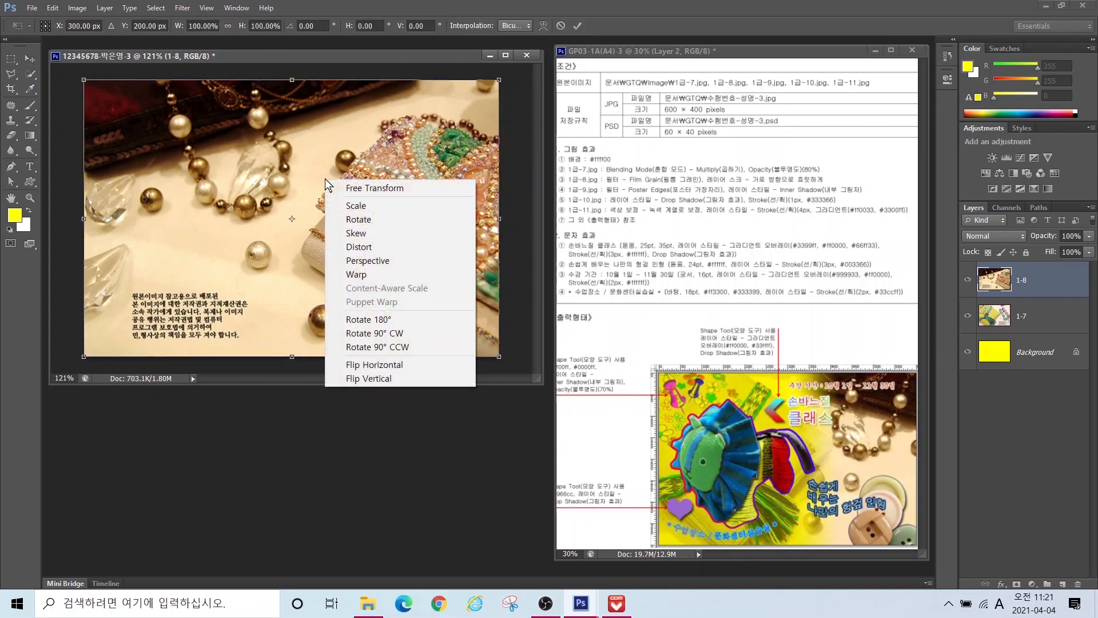
{"action": "left_click", "coordinate": [367, 366]}
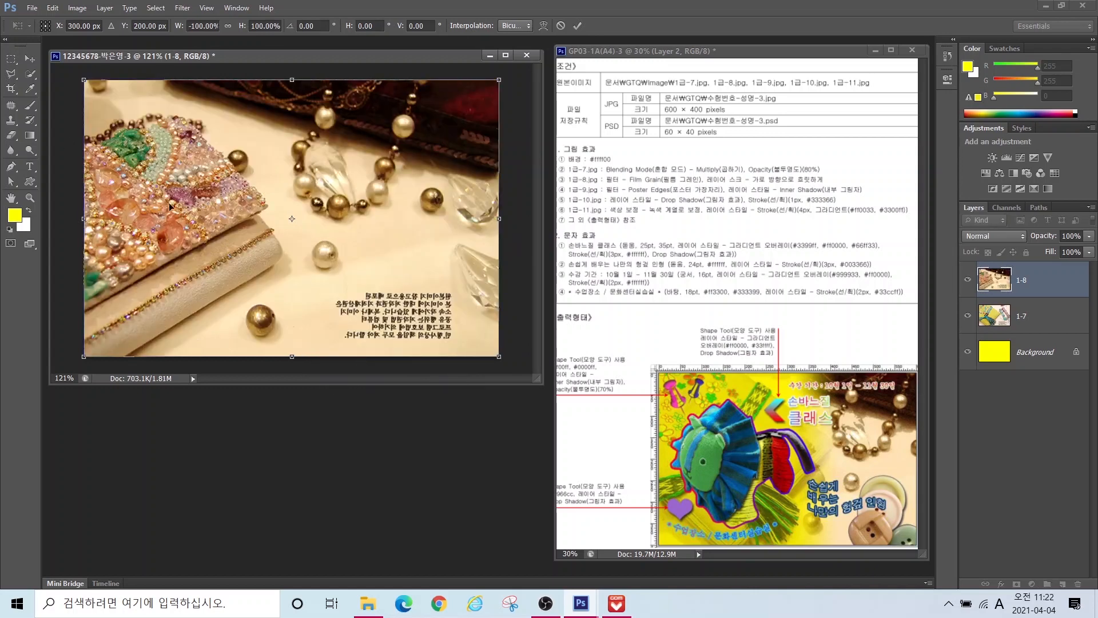
{"action": "left_click_drag", "start_coordinate": [297, 163], "coordinate": [369, 162]}
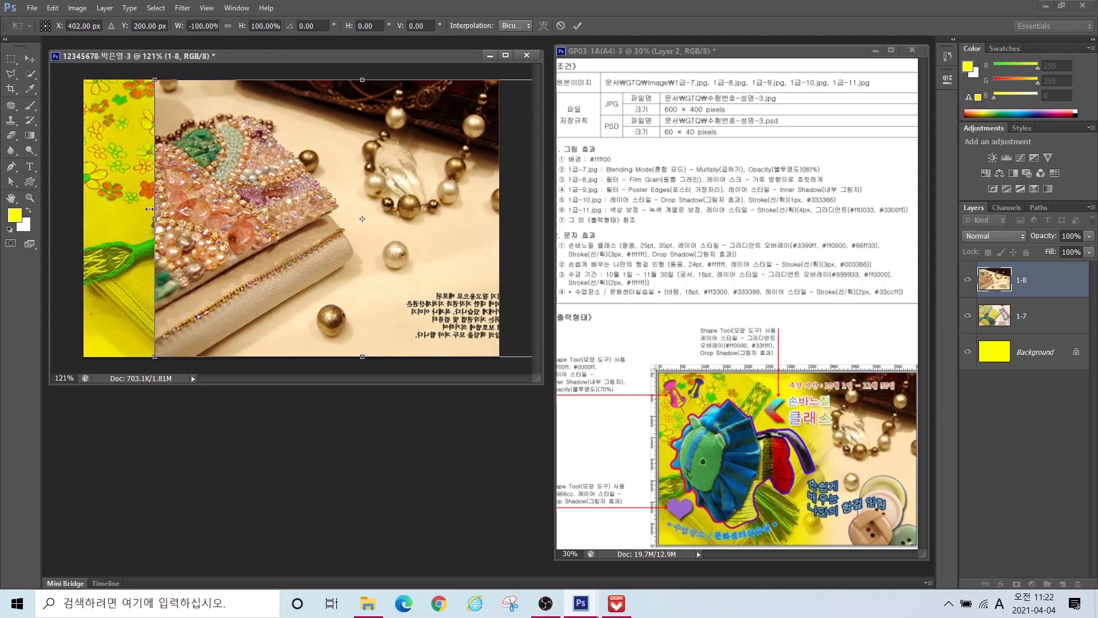
{"action": "key", "text": "Return"}
{"action": "mouse_move", "coordinate": [173, 113]}
{"action": "left_mouse_down"}
{"action": "mouse_move", "coordinate": [142, 186]}
{"action": "mouse_move", "coordinate": [149, 331]}
{"action": "left_mouse_up"}
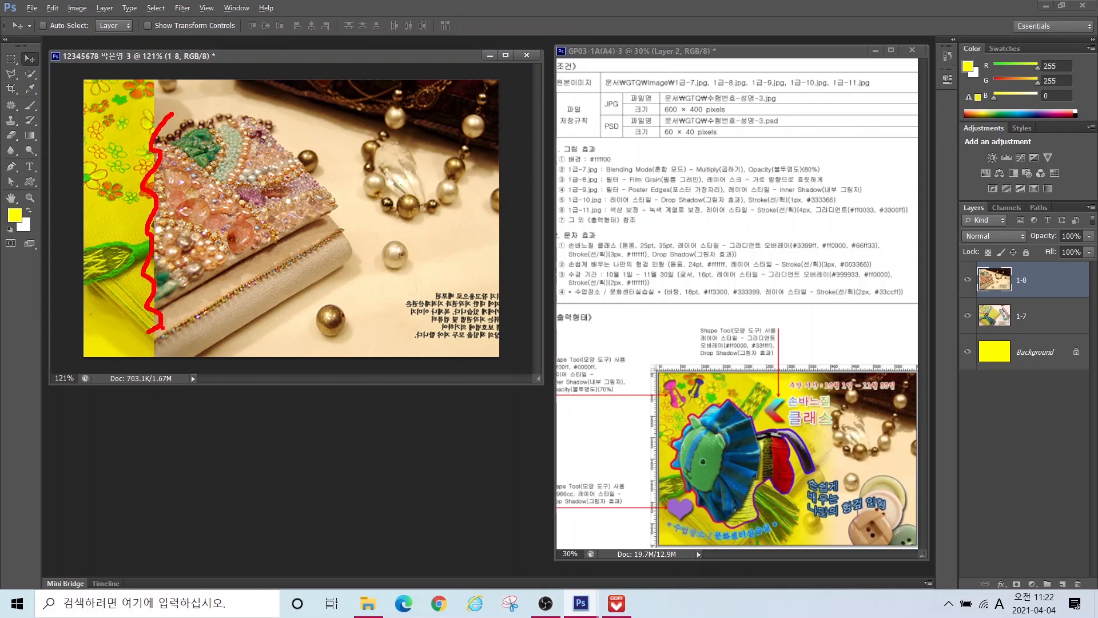
{"action": "key", "text": "Escape"}
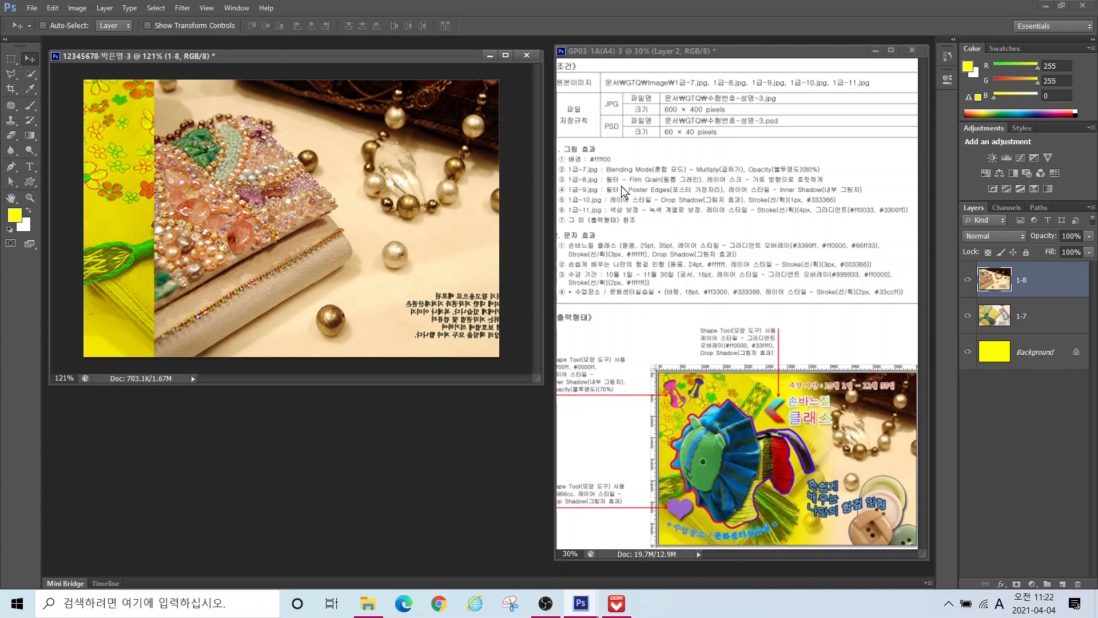
Step: Apply the Artistic > Film Grain effect from the Filter Gallery to layer 1-8
{"action": "left_click", "coordinate": [180, 8]}
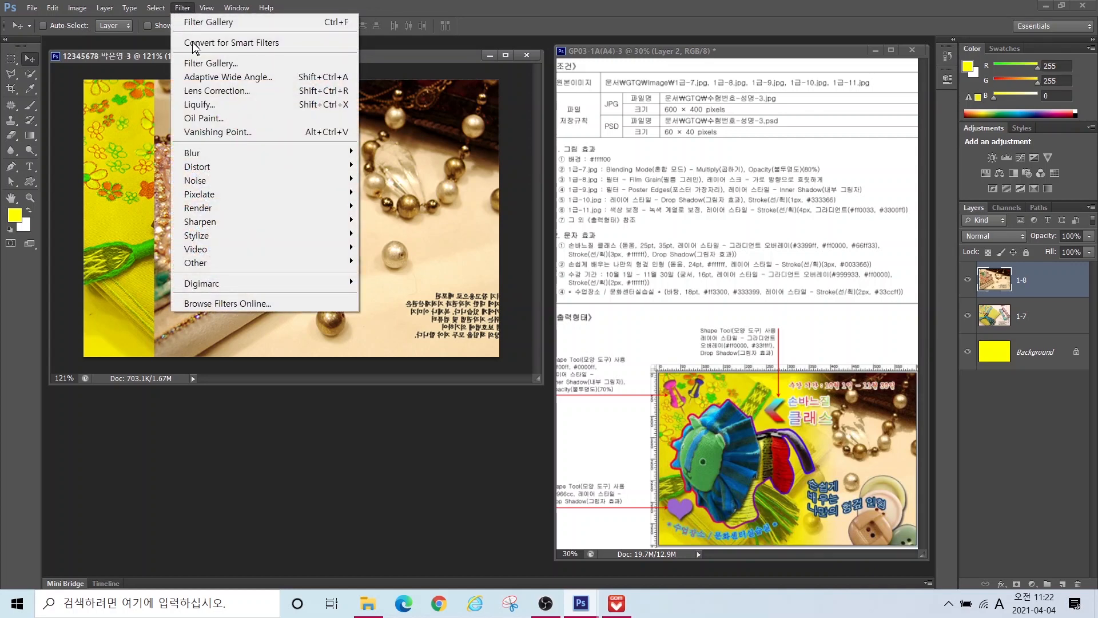
{"action": "left_click", "coordinate": [201, 66]}
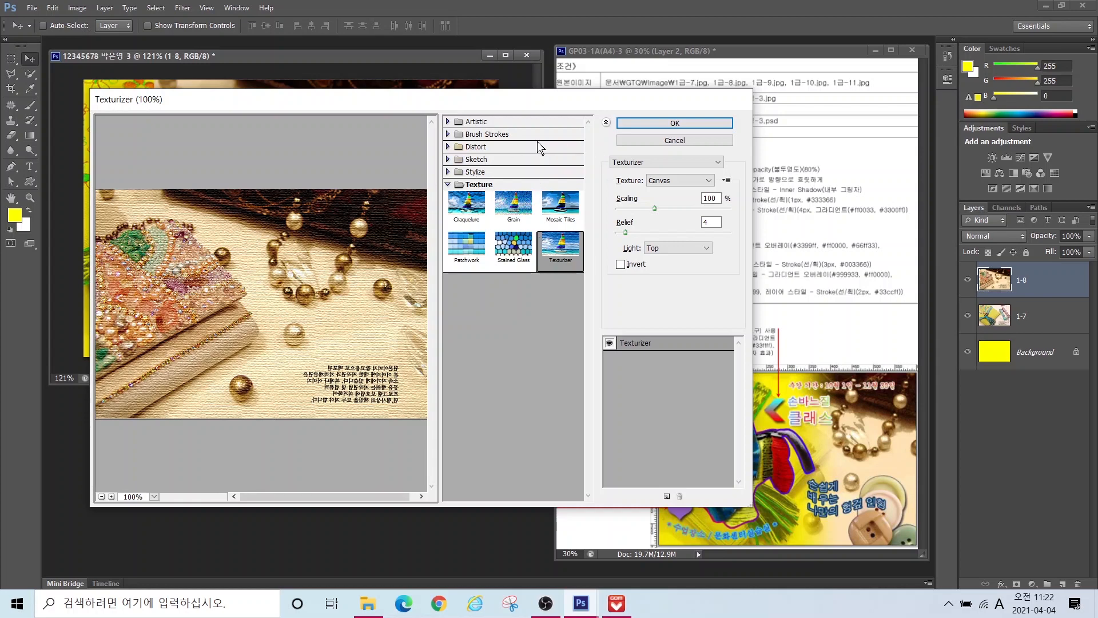
{"action": "left_click", "coordinate": [448, 121]}
{"action": "left_click", "coordinate": [466, 181]}
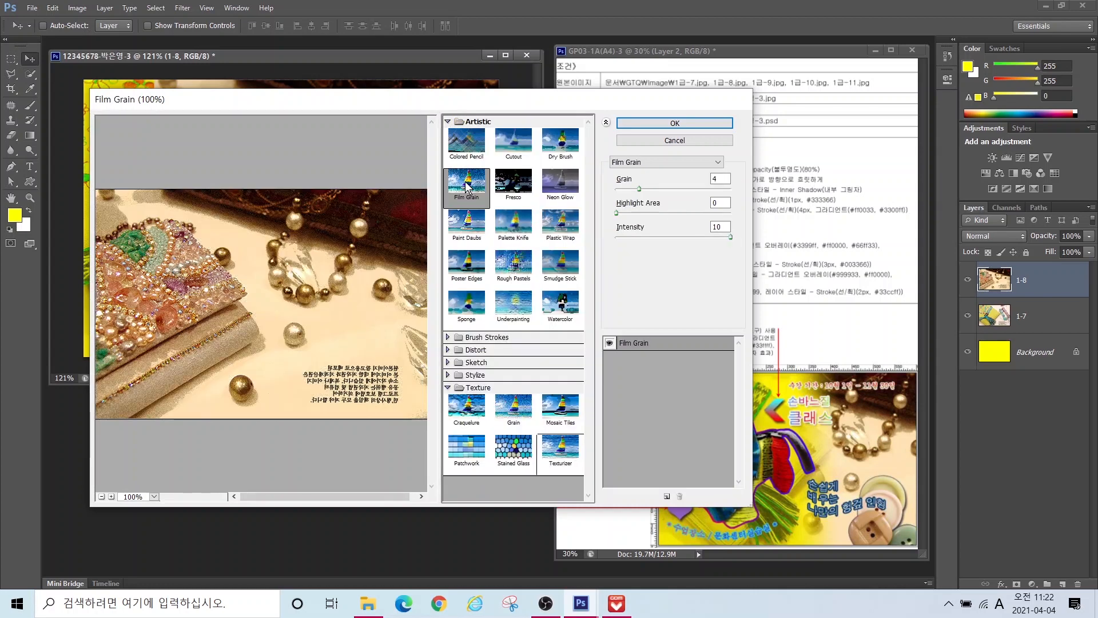
{"action": "key", "text": "Return"}
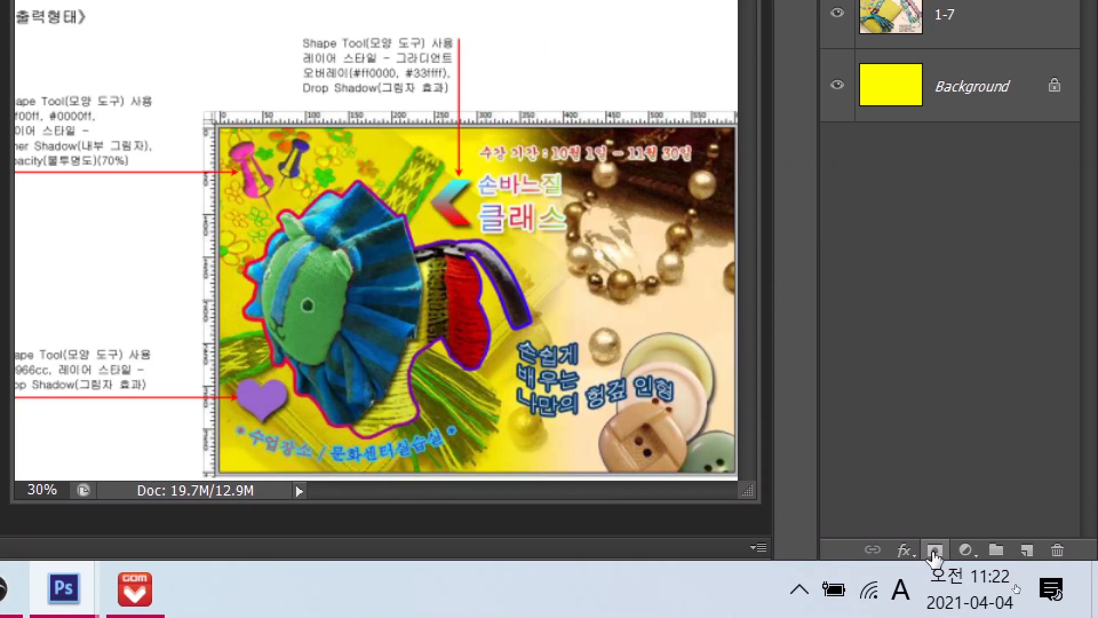
Step: Add a layer mask to 1-8 and pick the Foreground to Background gradient preset
{"action": "left_click", "coordinate": [935, 554]}
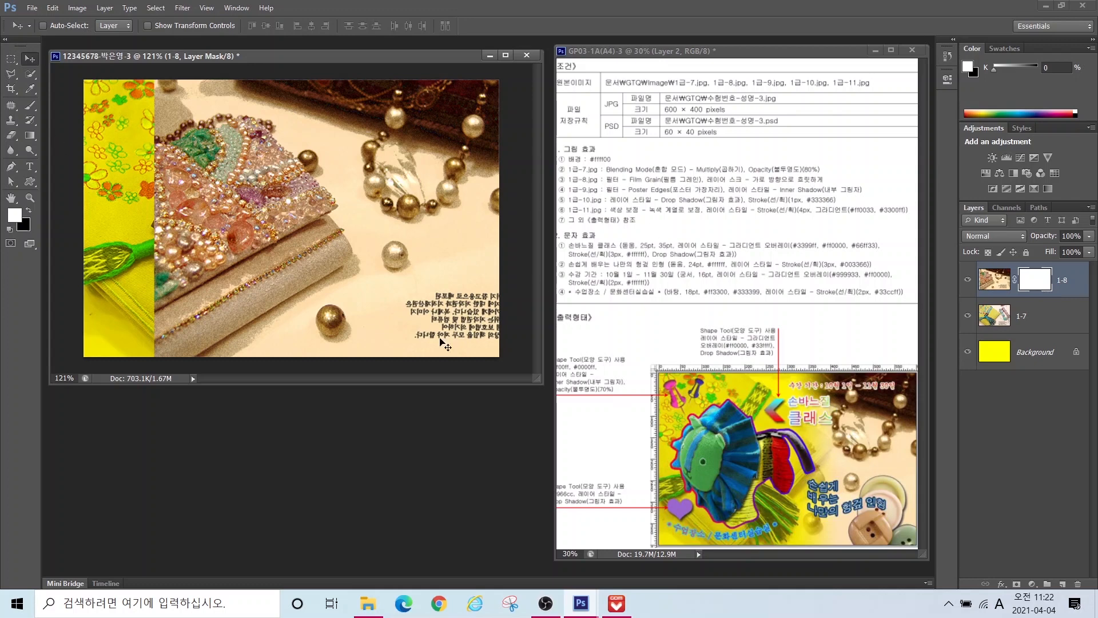
{"action": "left_click", "coordinate": [29, 136]}
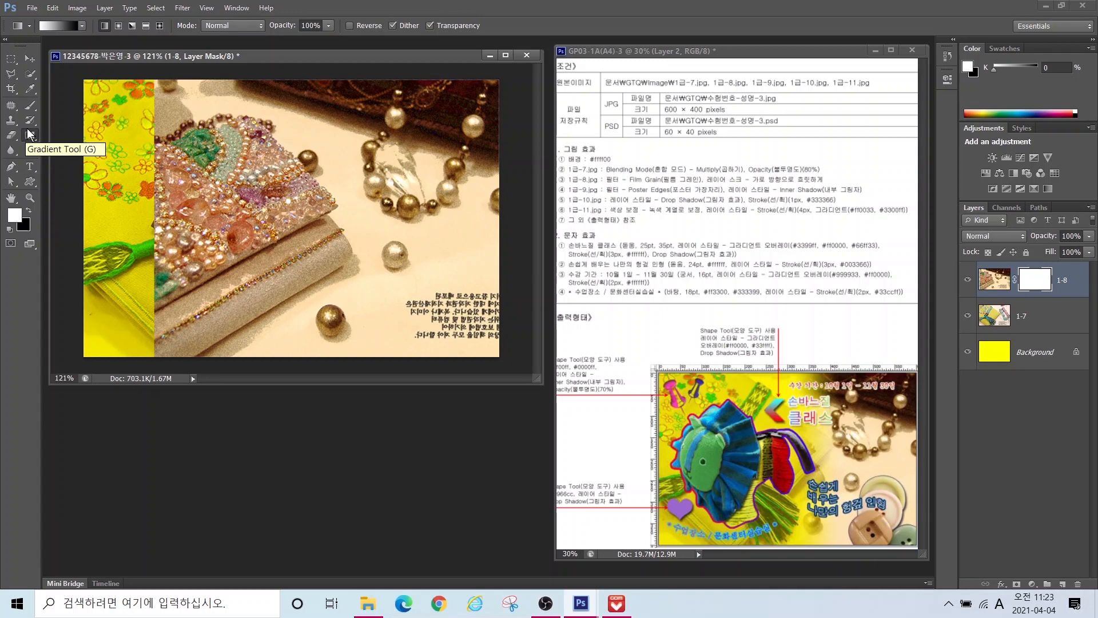
{"action": "left_click", "coordinate": [59, 24]}
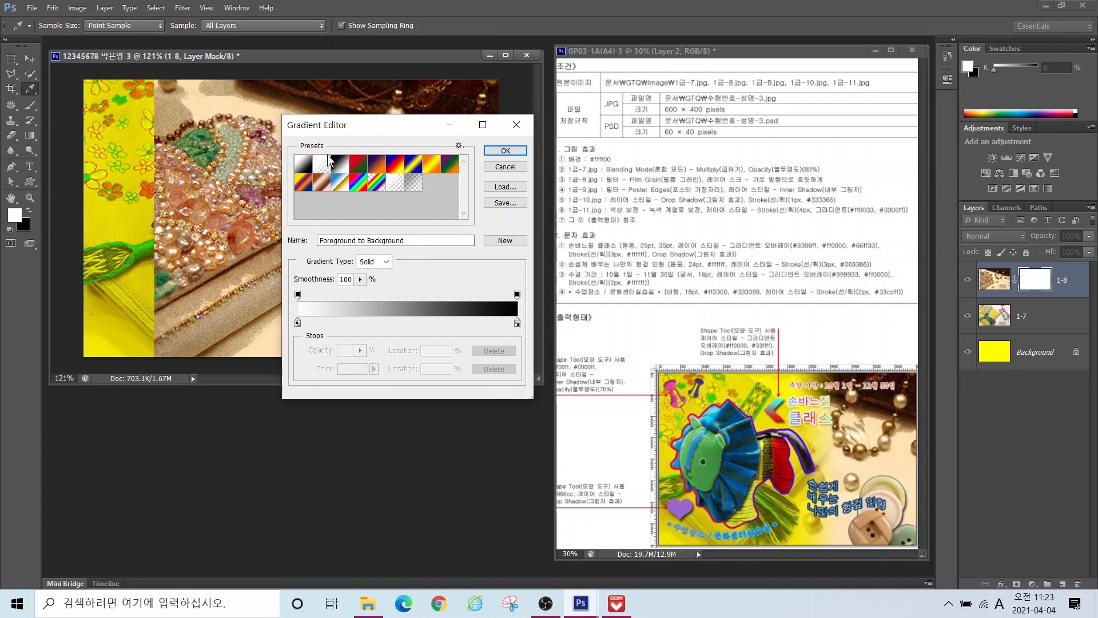
{"action": "left_click", "coordinate": [502, 151]}
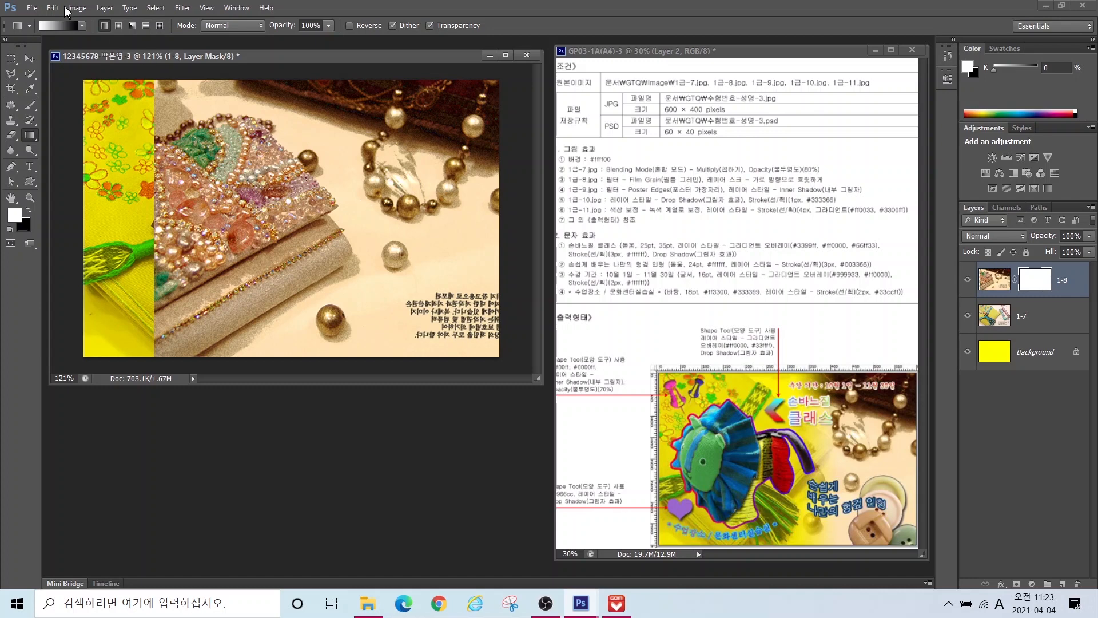
Step: Drag a linear gradient leftward across the mask so 1-8 fades into 1-7
{"action": "key", "text": "alt+2"}
{"action": "left_click_drag", "start_coordinate": [29, 22], "coordinate": [54, 31]}
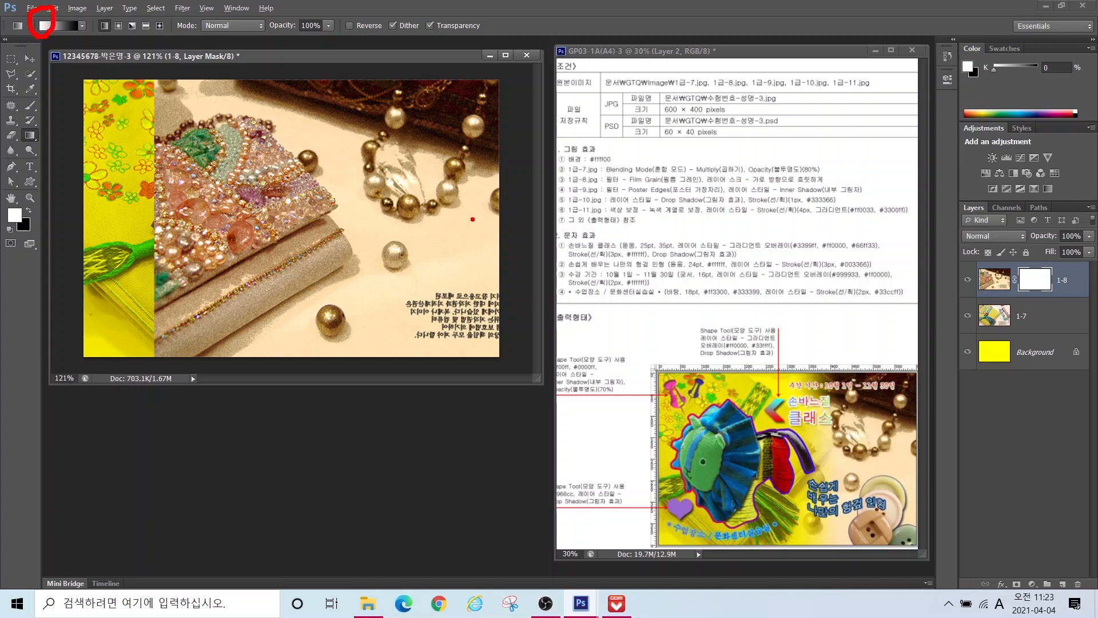
{"action": "mouse_move", "coordinate": [473, 219]}
{"action": "left_mouse_down"}
{"action": "mouse_move", "coordinate": [413, 164]}
{"action": "mouse_move", "coordinate": [479, 231]}
{"action": "left_mouse_up"}
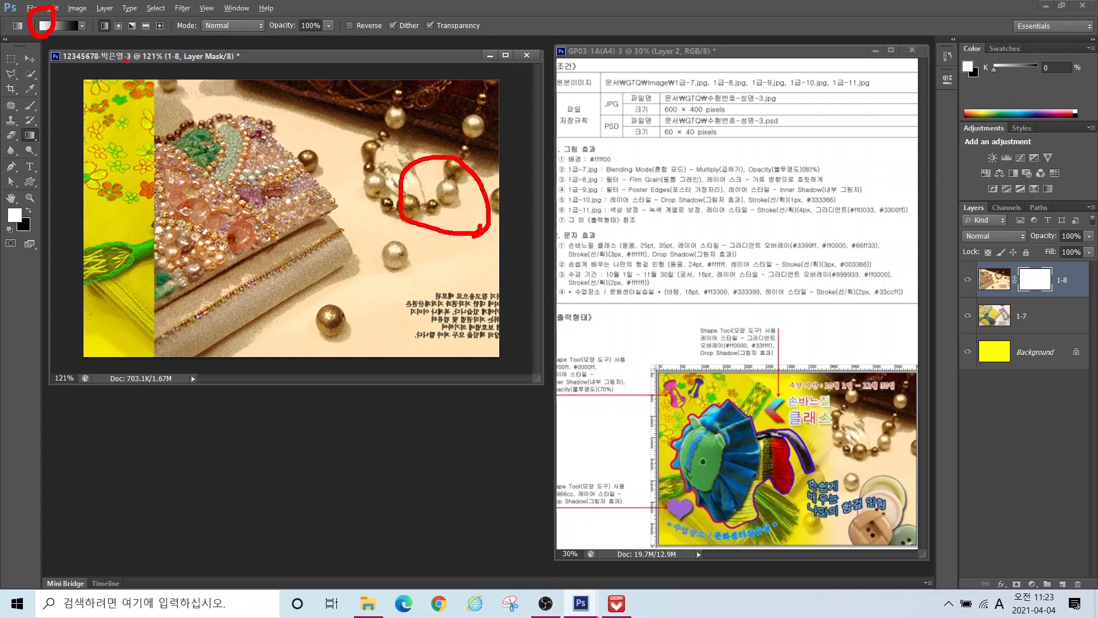
{"action": "left_click_drag", "start_coordinate": [73, 9], "coordinate": [75, 32]}
{"action": "mouse_move", "coordinate": [302, 125]}
{"action": "left_mouse_down"}
{"action": "mouse_move", "coordinate": [268, 183]}
{"action": "mouse_move", "coordinate": [238, 304]}
{"action": "left_mouse_up"}
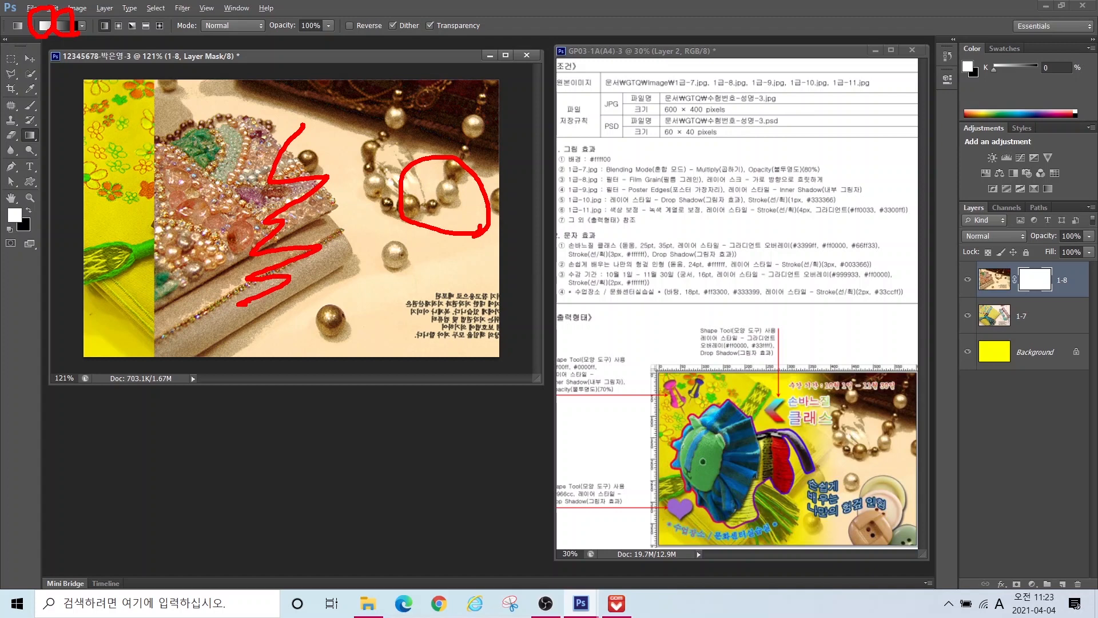
{"action": "key", "text": "Escape"}
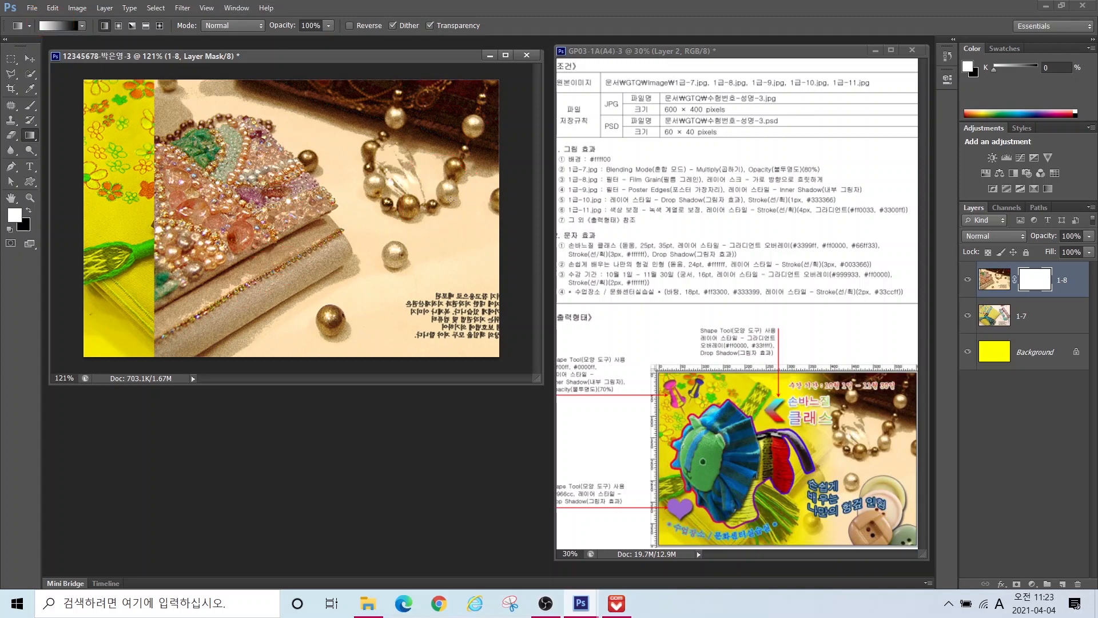
{"action": "key", "text": "ctrl"}
{"action": "left_click_drag", "start_coordinate": [395, 204], "coordinate": [351, 203]}
{"action": "left_click_drag", "start_coordinate": [281, 200], "coordinate": [280, 200]}
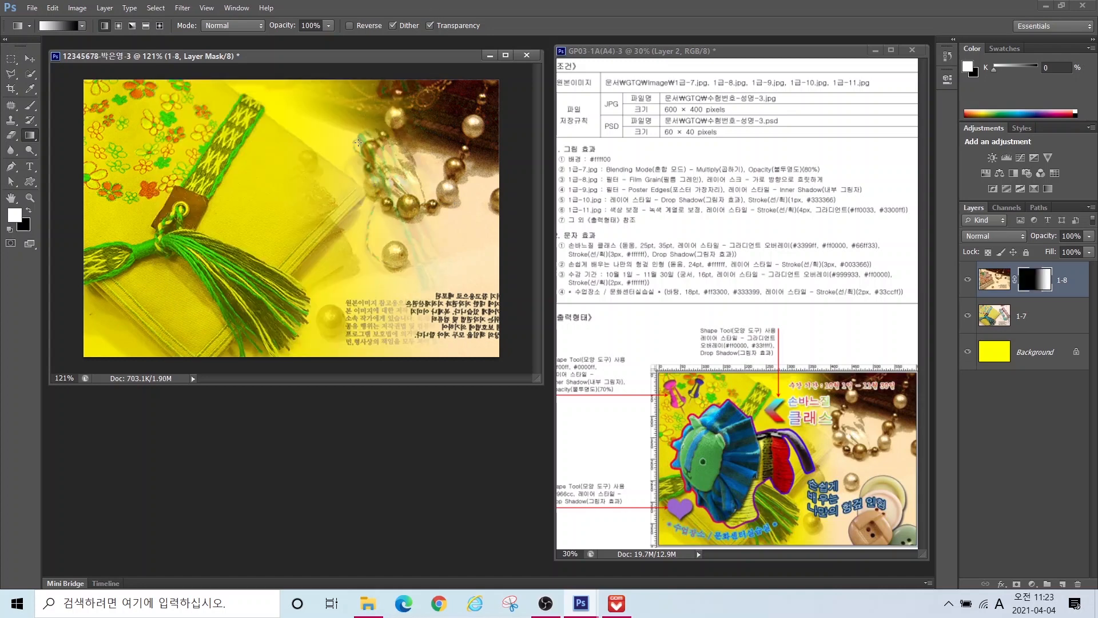
{"action": "left_click_drag", "start_coordinate": [428, 206], "coordinate": [300, 217]}
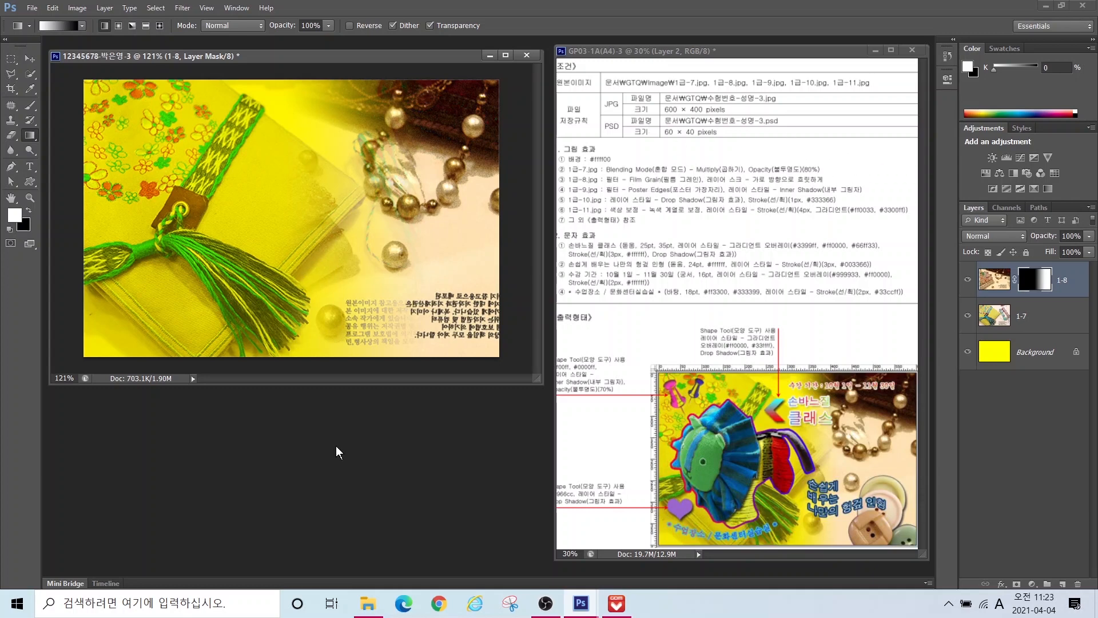
Step: Open 1급-9.jpg and drag the thread-spools photo into the poster, nudging it left
{"action": "key", "text": "ctrl+o"}
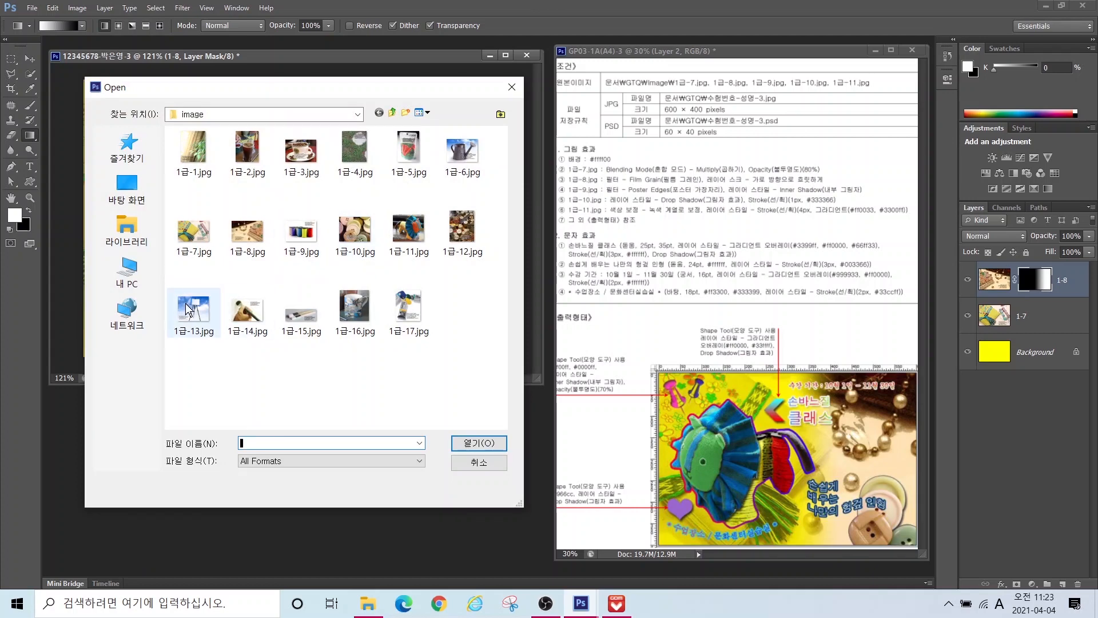
{"action": "double_click", "coordinate": [301, 233]}
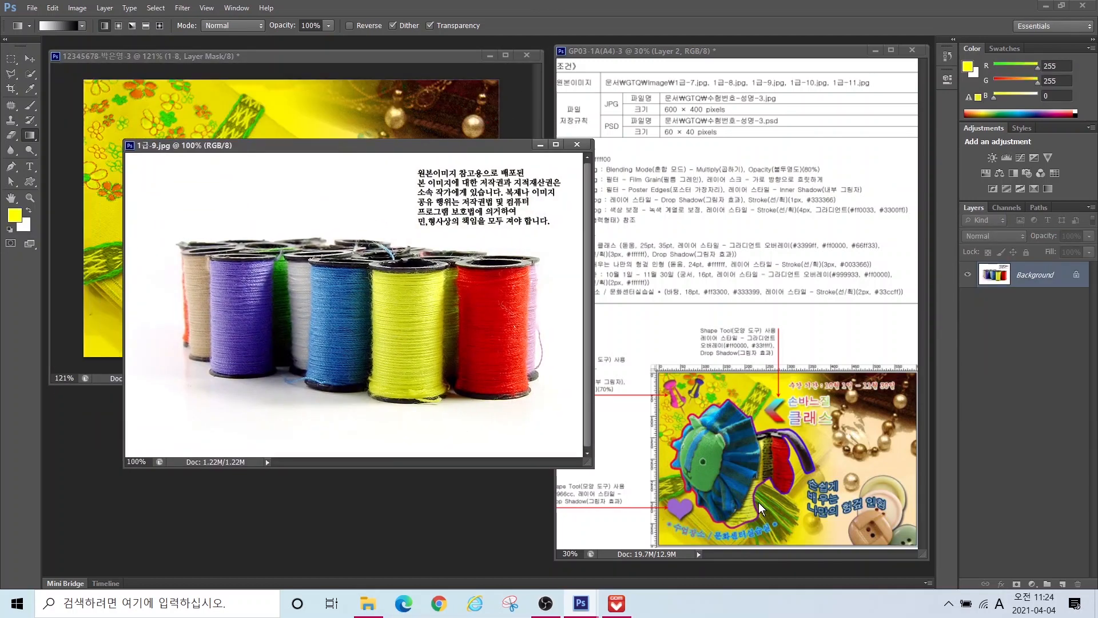
{"action": "mouse_move", "coordinate": [803, 511]}
{"action": "left_mouse_down"}
{"action": "mouse_move", "coordinate": [735, 523]}
{"action": "mouse_move", "coordinate": [698, 482]}
{"action": "mouse_move", "coordinate": [751, 422]}
{"action": "mouse_move", "coordinate": [797, 410]}
{"action": "mouse_move", "coordinate": [813, 476]}
{"action": "mouse_move", "coordinate": [809, 513]}
{"action": "mouse_move", "coordinate": [787, 525]}
{"action": "left_mouse_up"}
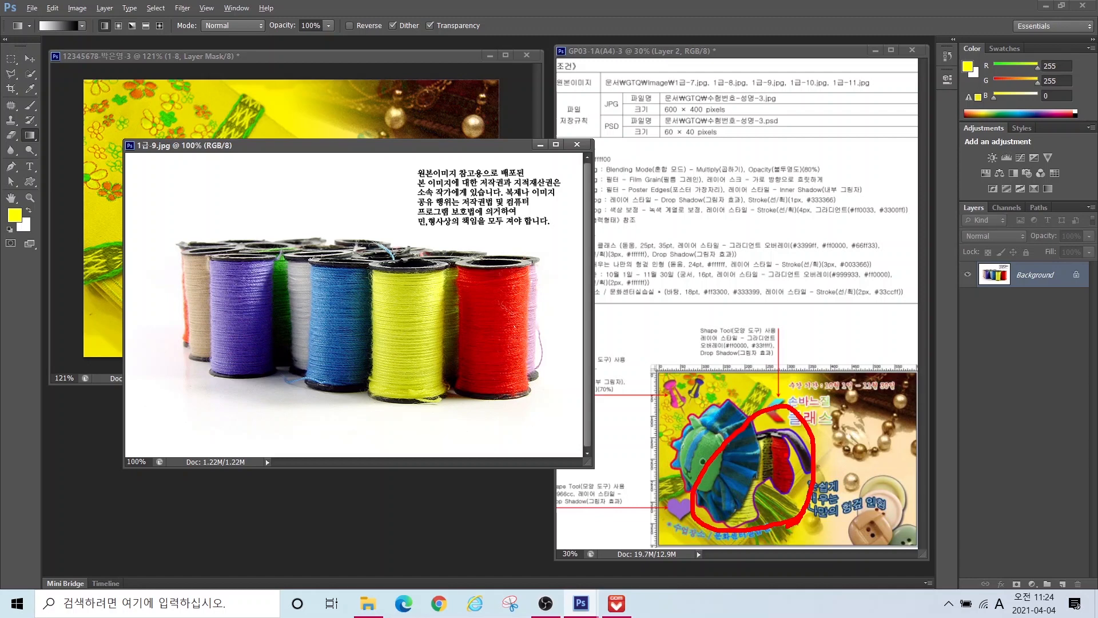
{"action": "key", "text": "Escape"}
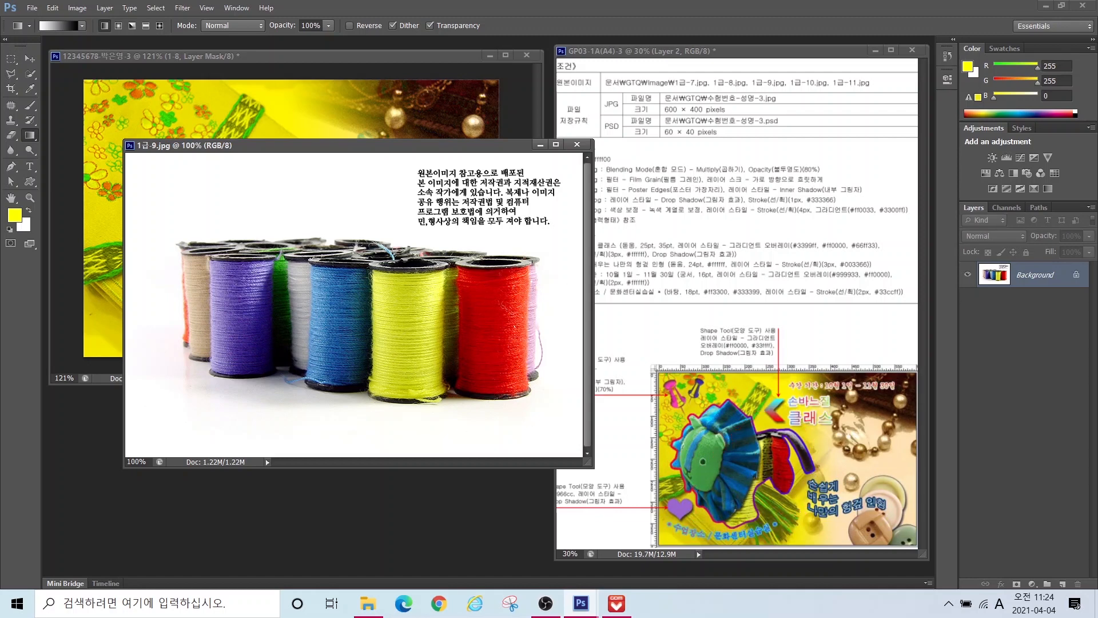
{"action": "left_click", "coordinate": [30, 59]}
{"action": "left_click_drag", "start_coordinate": [265, 133], "coordinate": [223, 242]}
{"action": "left_click_drag", "start_coordinate": [309, 226], "coordinate": [299, 227]}
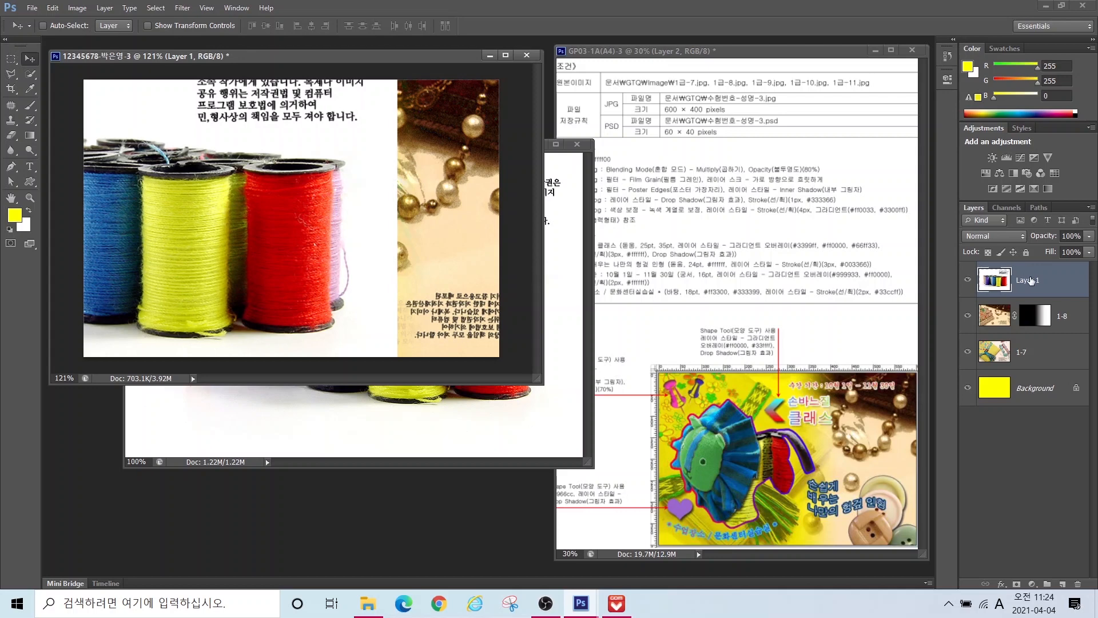
Step: Rename the new layer 1-9 and close the 1급-9 source window
{"action": "double_click", "coordinate": [1030, 280]}
{"action": "type", "text": "1-9"}
{"action": "key", "text": "Return"}
{"action": "left_click", "coordinate": [576, 142]}
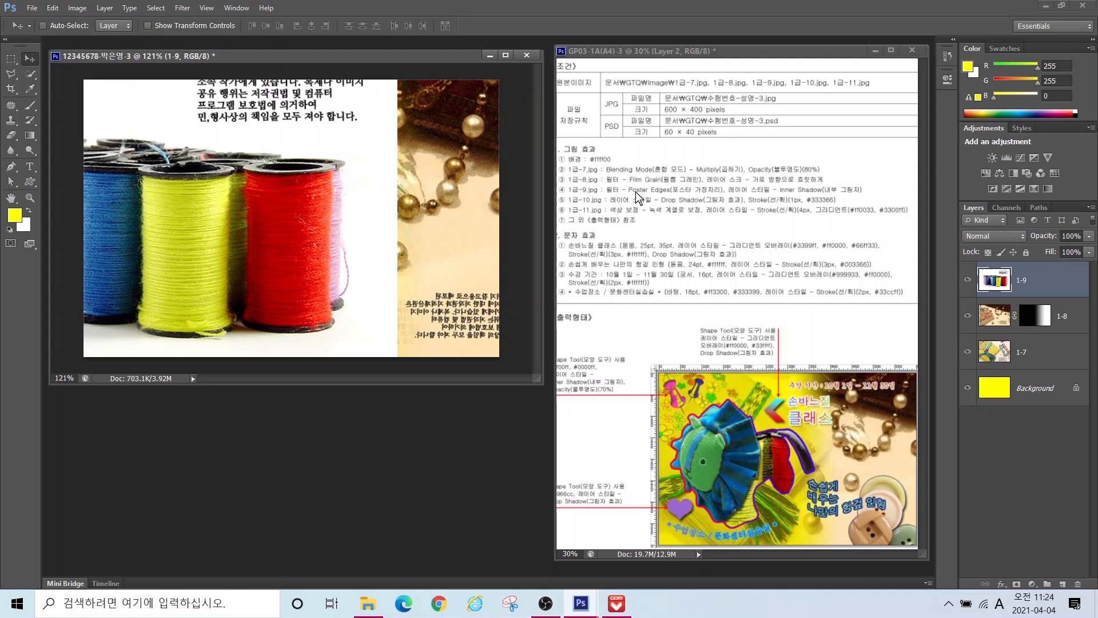
Step: Apply the Filter Gallery's Artistic > Poster Edges filter to 1-9, then bring up the Open dialog
{"action": "left_click", "coordinate": [182, 8]}
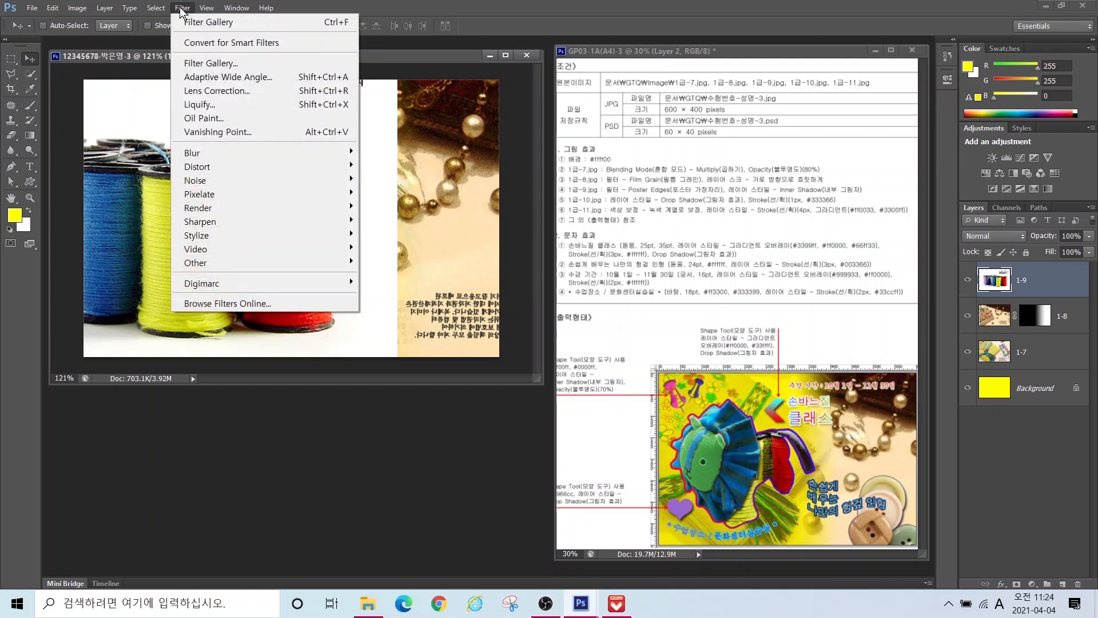
{"action": "left_click", "coordinate": [246, 66]}
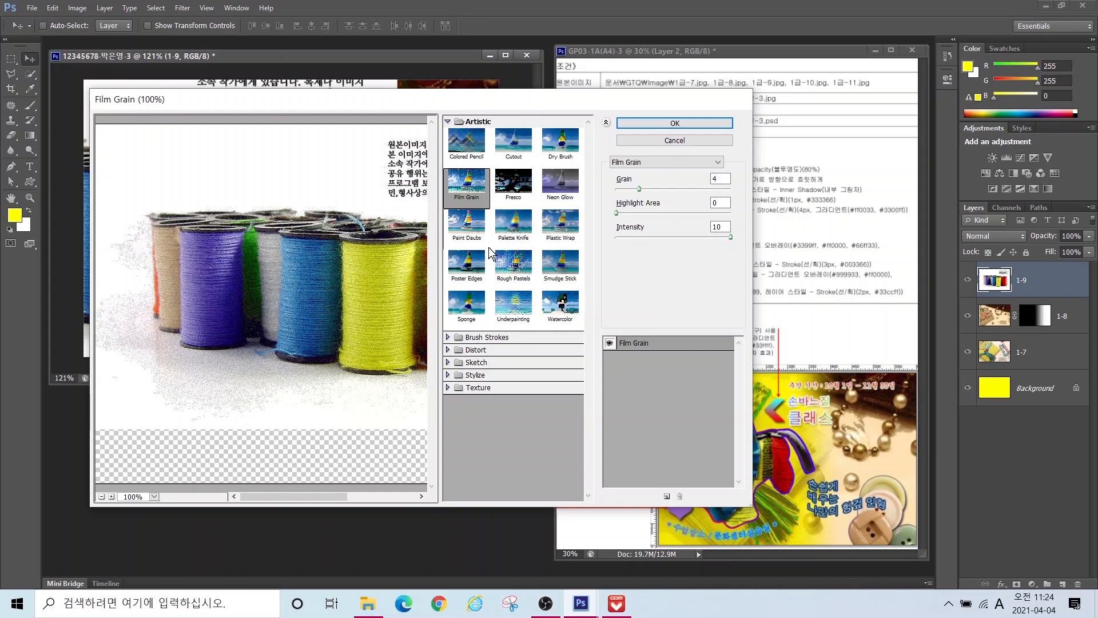
{"action": "left_click", "coordinate": [466, 269]}
{"action": "left_click", "coordinate": [676, 123]}
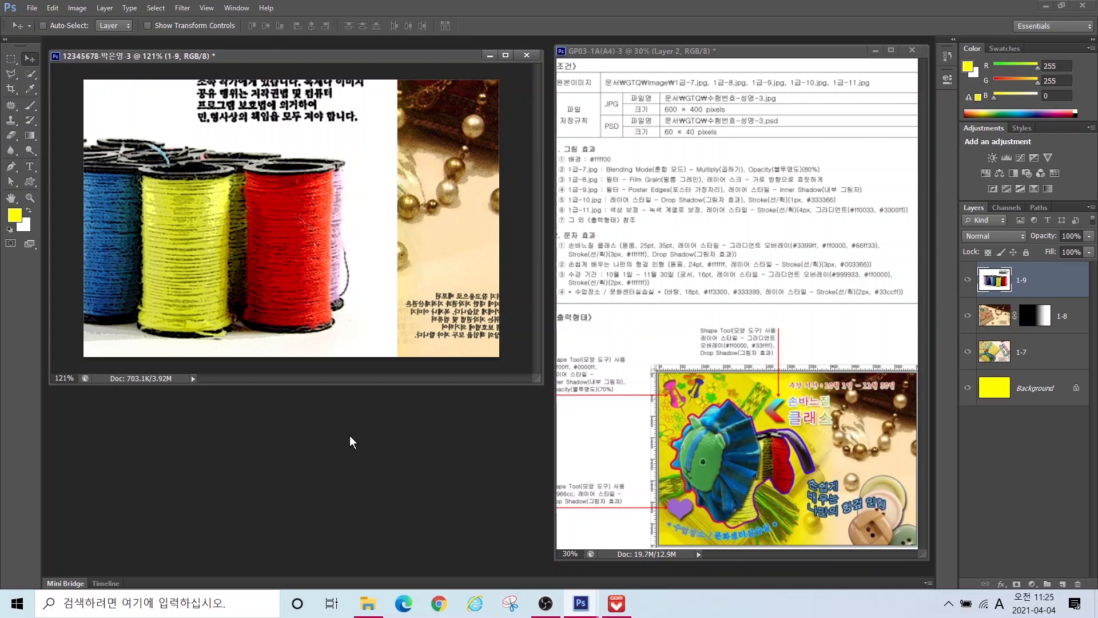
{"action": "key", "text": "ctrl+o"}
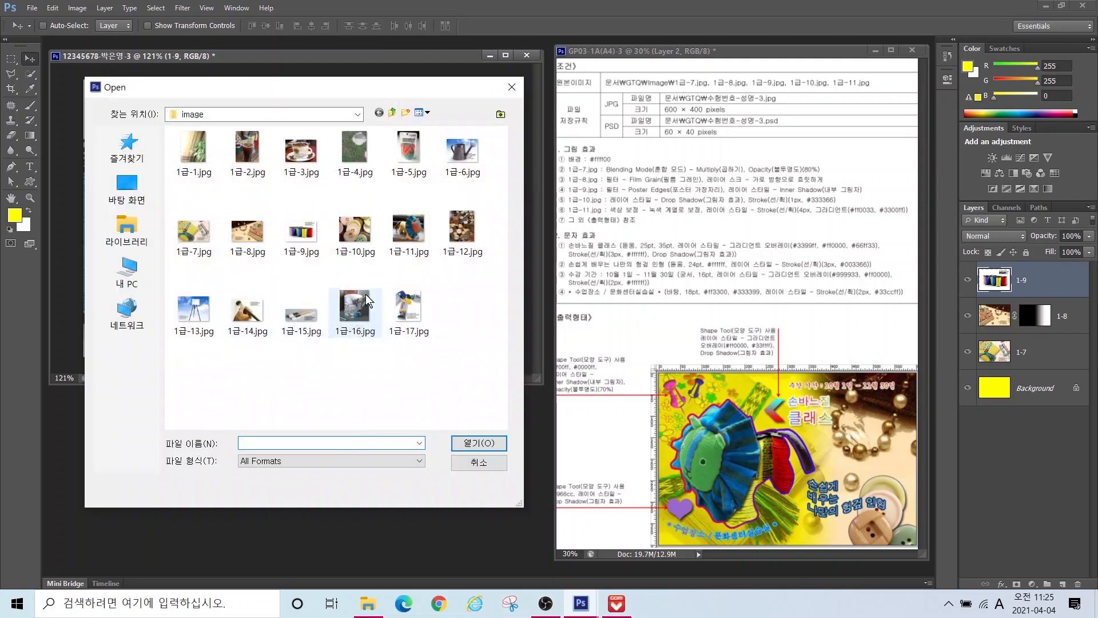
Step: Open 1급-11.jpg and move its window over the poster, dismissing the locked-layer warning
{"action": "left_click", "coordinate": [407, 229]}
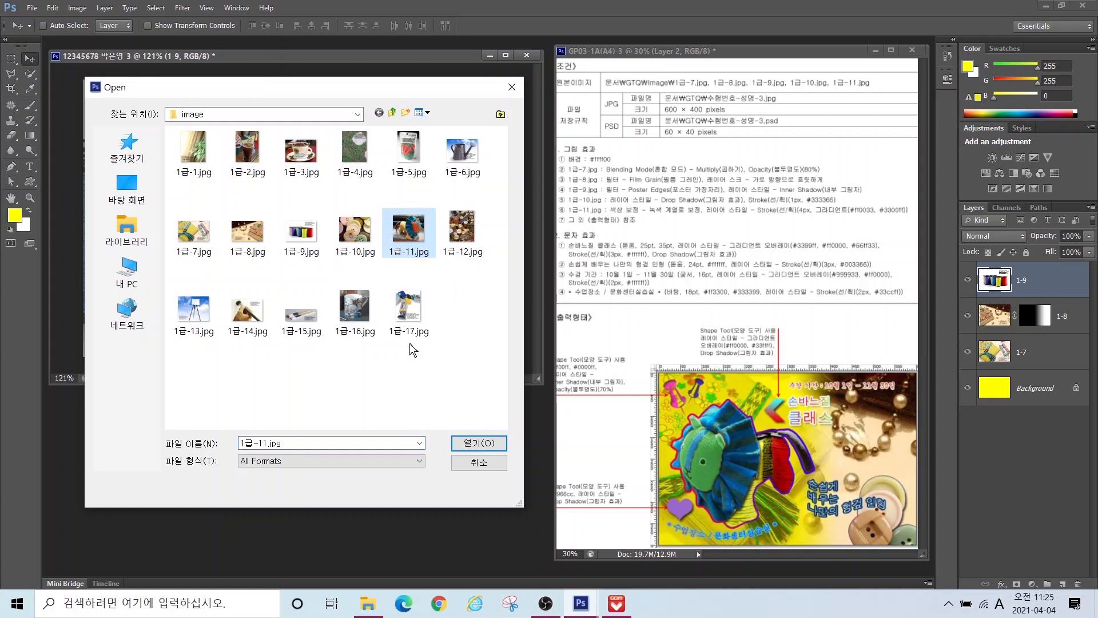
{"action": "left_click", "coordinate": [472, 447]}
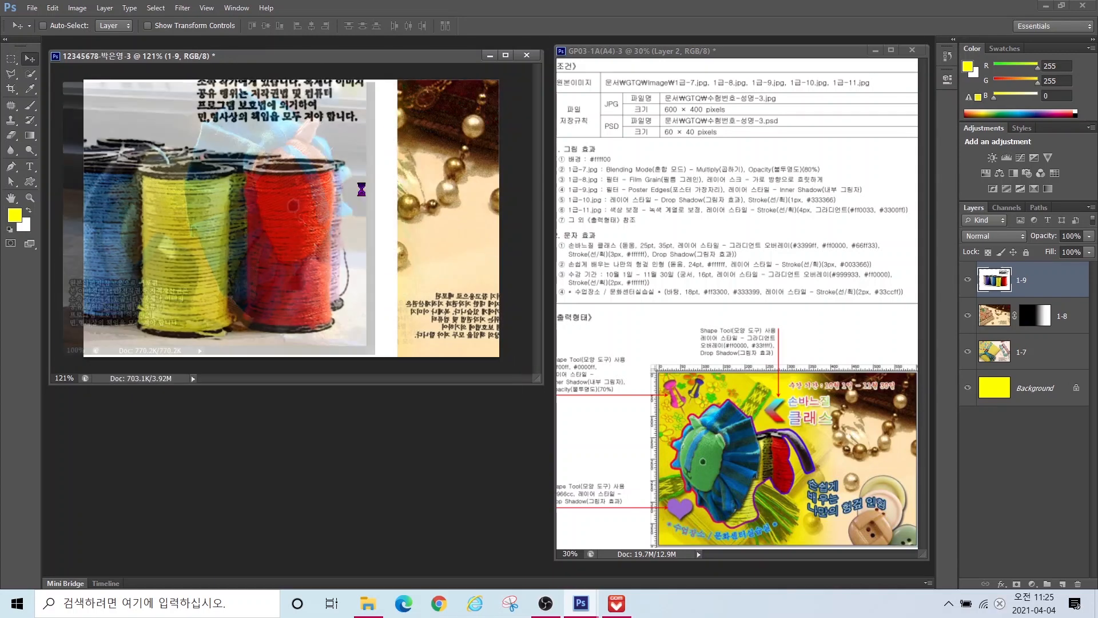
{"action": "left_click_drag", "start_coordinate": [274, 209], "coordinate": [230, 150]}
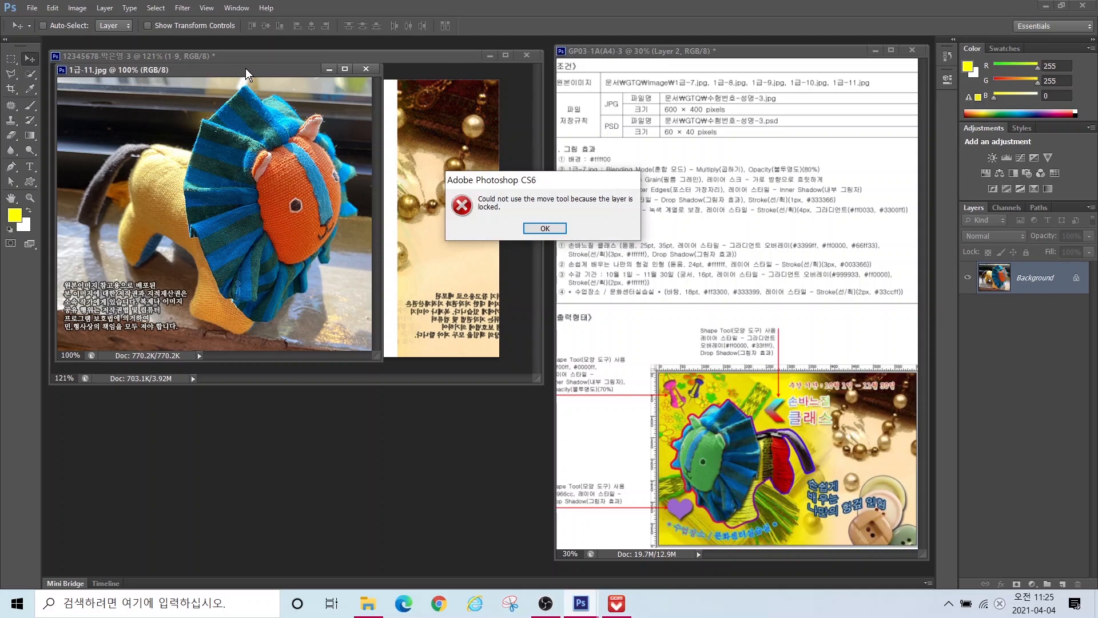
{"action": "left_click", "coordinate": [544, 228]}
{"action": "left_click_drag", "start_coordinate": [280, 67], "coordinate": [385, 218]}
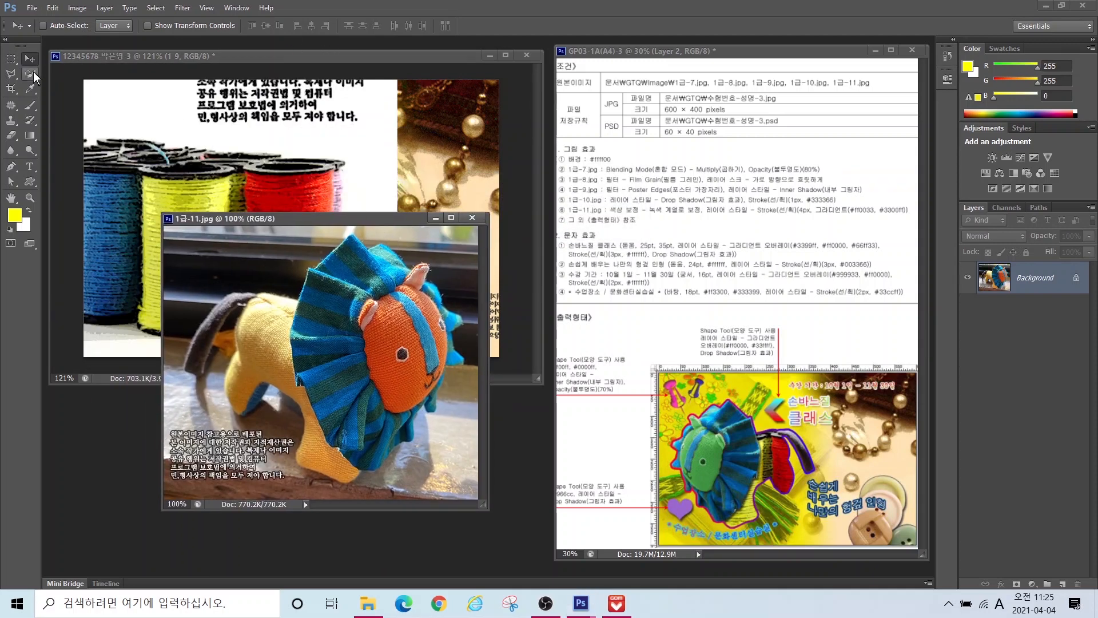
Step: Select the toy lion with the Quick Selection tool, trimming stray background
{"action": "left_click", "coordinate": [29, 74]}
{"action": "mouse_move", "coordinate": [373, 349]}
{"action": "left_mouse_down"}
{"action": "mouse_move", "coordinate": [369, 323]}
{"action": "mouse_move", "coordinate": [417, 356]}
{"action": "mouse_move", "coordinate": [345, 437]}
{"action": "mouse_move", "coordinate": [340, 472]}
{"action": "mouse_move", "coordinate": [248, 399]}
{"action": "mouse_move", "coordinate": [350, 295]}
{"action": "mouse_move", "coordinate": [418, 273]}
{"action": "mouse_move", "coordinate": [395, 433]}
{"action": "left_mouse_up"}
{"action": "left_click", "coordinate": [79, 25]}
{"action": "left_click_drag", "start_coordinate": [212, 385], "coordinate": [237, 318]}
{"action": "key", "text": "bracketleft"}
{"action": "key", "text": "bracketleft"}
{"action": "key", "text": "bracketleft"}
{"action": "key", "text": "bracketleft"}
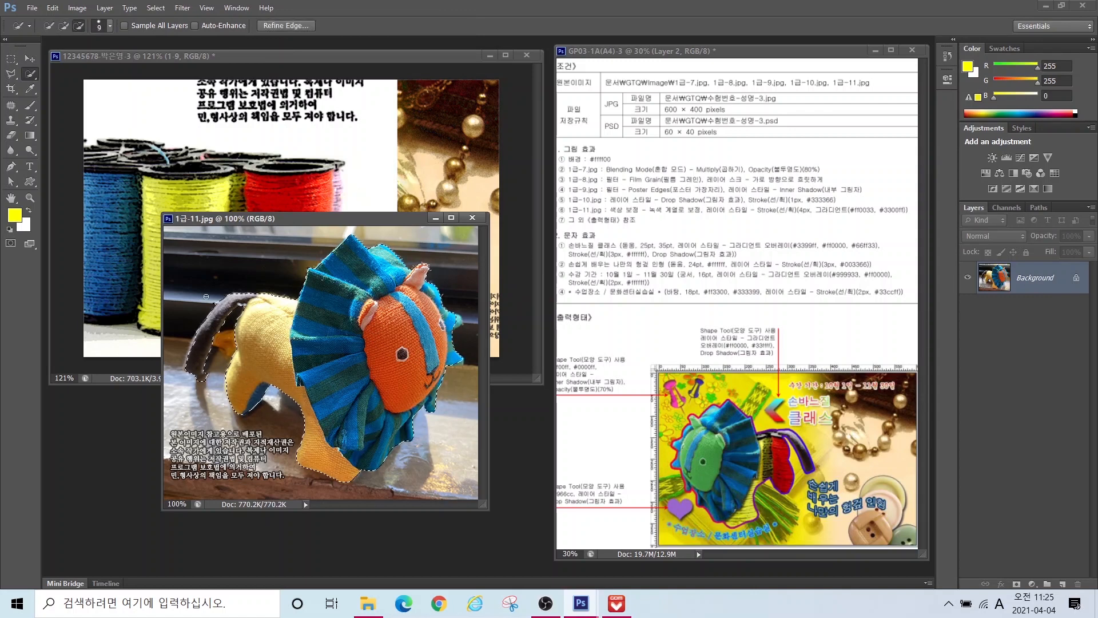
{"action": "left_click", "coordinate": [63, 26]}
{"action": "left_click", "coordinate": [78, 25]}
{"action": "left_click_drag", "start_coordinate": [420, 256], "coordinate": [403, 253]}
Step: Drag the cut-out lion into the poster and close the lion photo
{"action": "left_click", "coordinate": [202, 381]}
{"action": "left_click", "coordinate": [27, 59]}
{"action": "left_click_drag", "start_coordinate": [325, 360], "coordinate": [280, 194]}
{"action": "left_click", "coordinate": [366, 441]}
{"action": "left_click", "coordinate": [473, 218]}
Step: Rename the new lion layer to 1-11
{"action": "double_click", "coordinate": [1029, 278]}
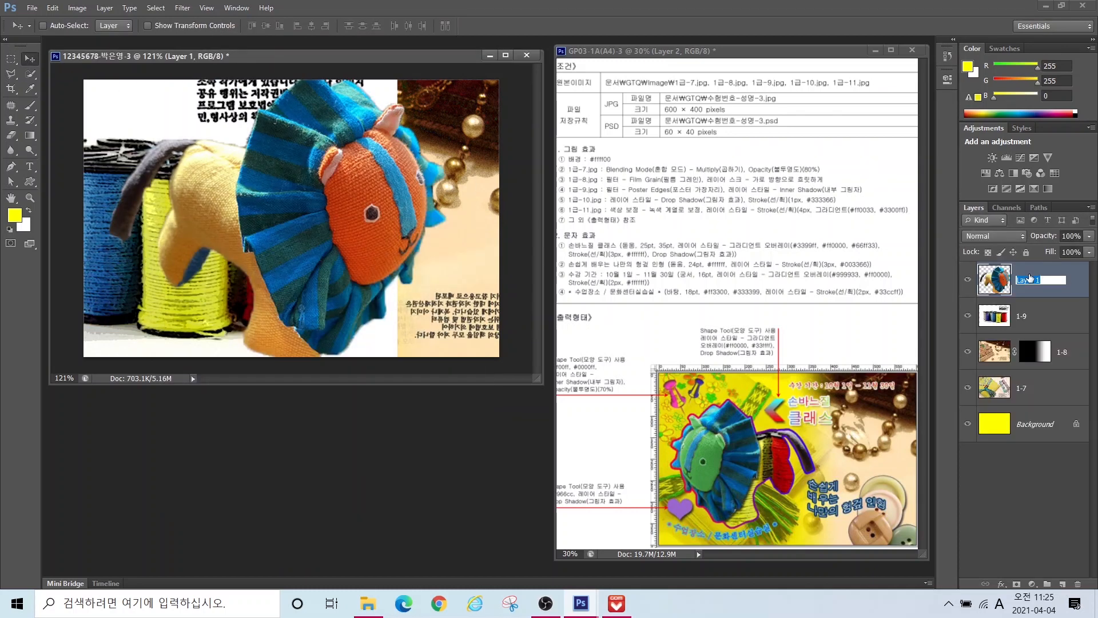
{"action": "type", "text": "111"}
{"action": "key", "text": "Return"}
{"action": "double_click", "coordinate": [1024, 279]}
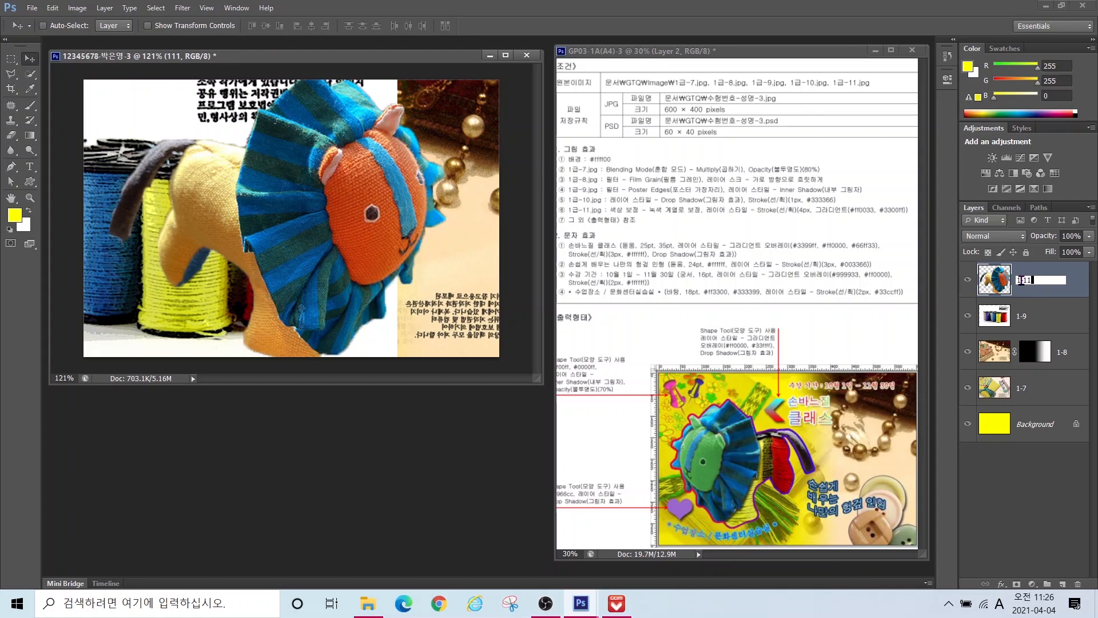
{"action": "key", "text": "Return"}
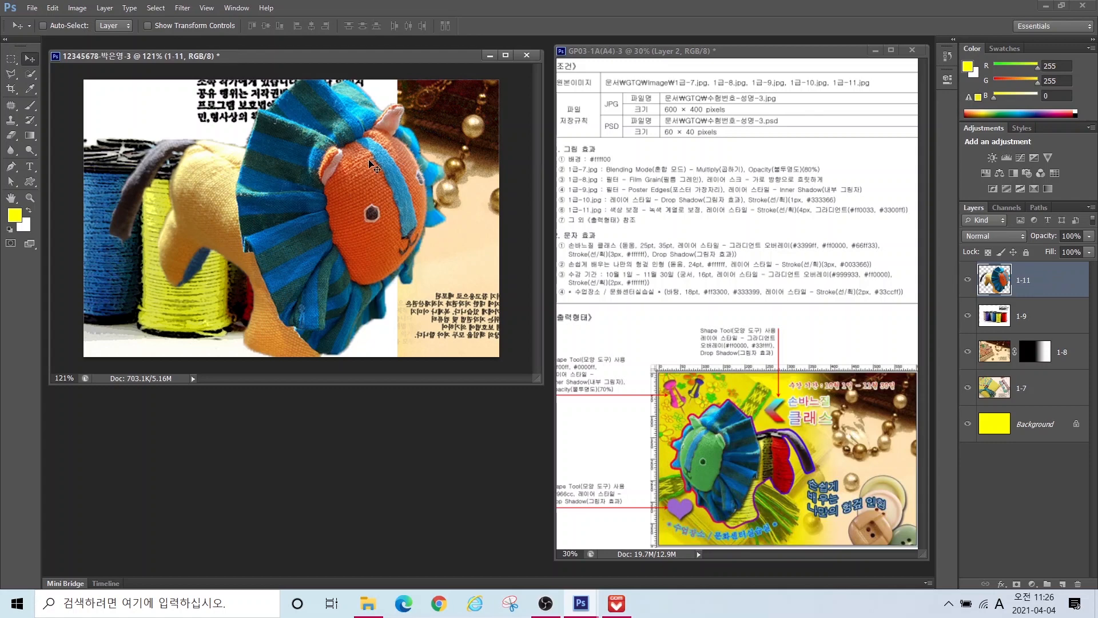
Step: Scale the lion to about 69%, flip it horizontally, and move it left over the spools
{"action": "key", "text": "ctrl+t"}
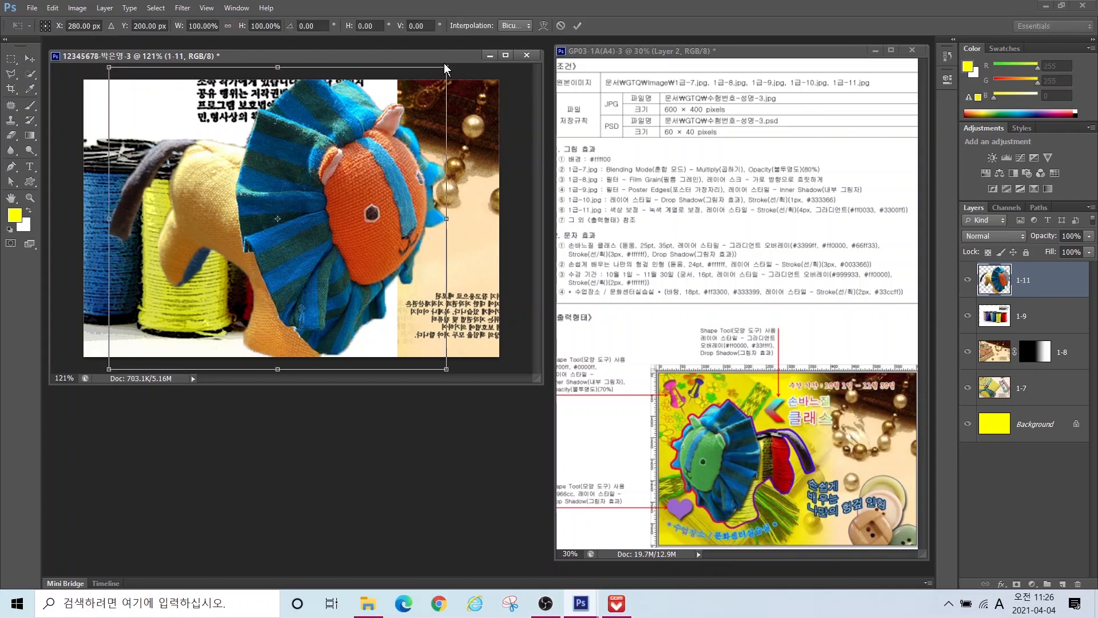
{"action": "left_click_drag", "start_coordinate": [447, 66], "coordinate": [357, 147]}
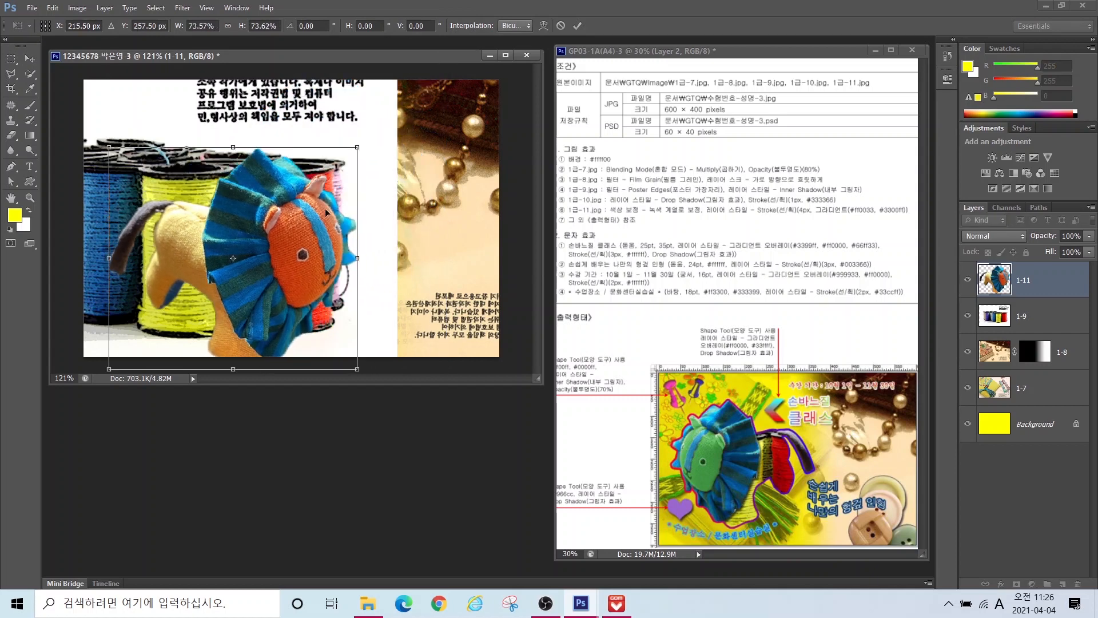
{"action": "left_click_drag", "start_coordinate": [298, 223], "coordinate": [330, 168]}
{"action": "right_click", "coordinate": [313, 174]}
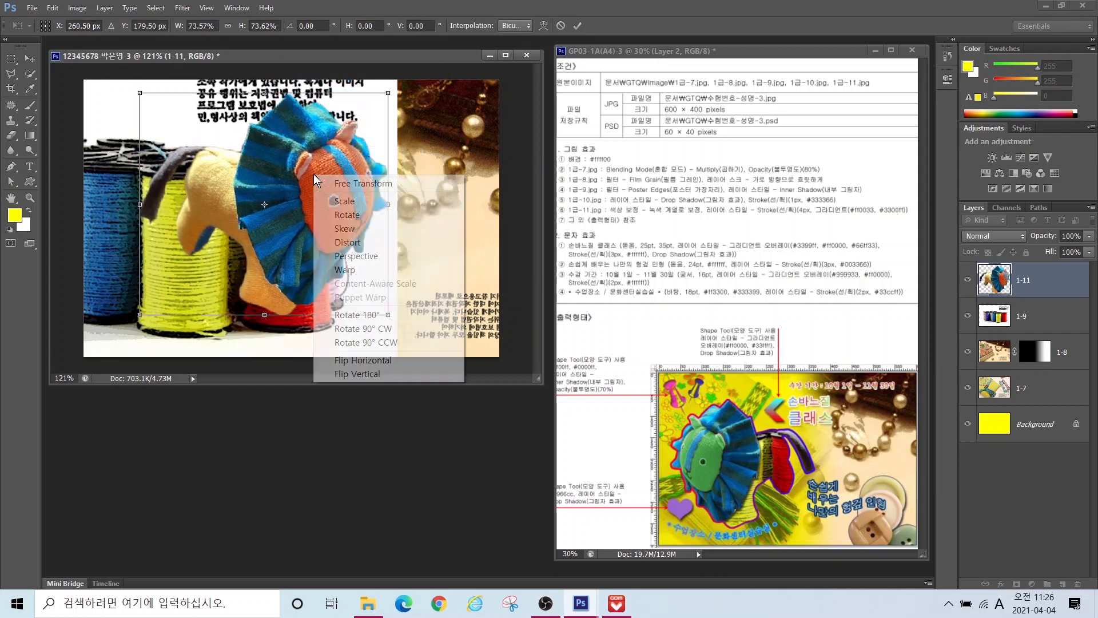
{"action": "left_click", "coordinate": [343, 360]}
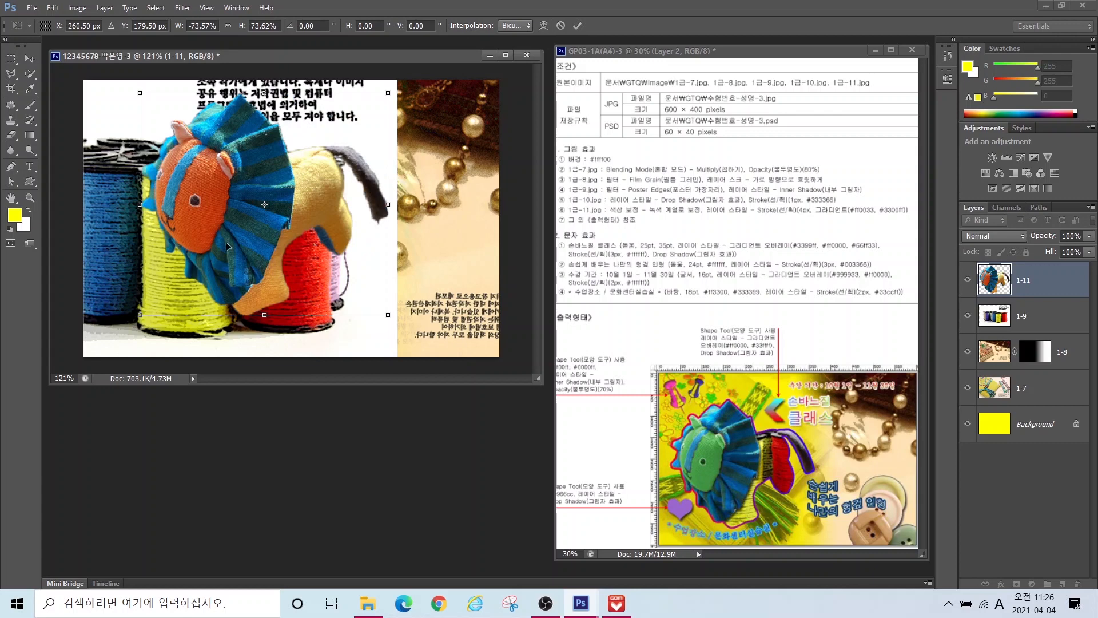
{"action": "left_click_drag", "start_coordinate": [226, 244], "coordinate": [180, 255]}
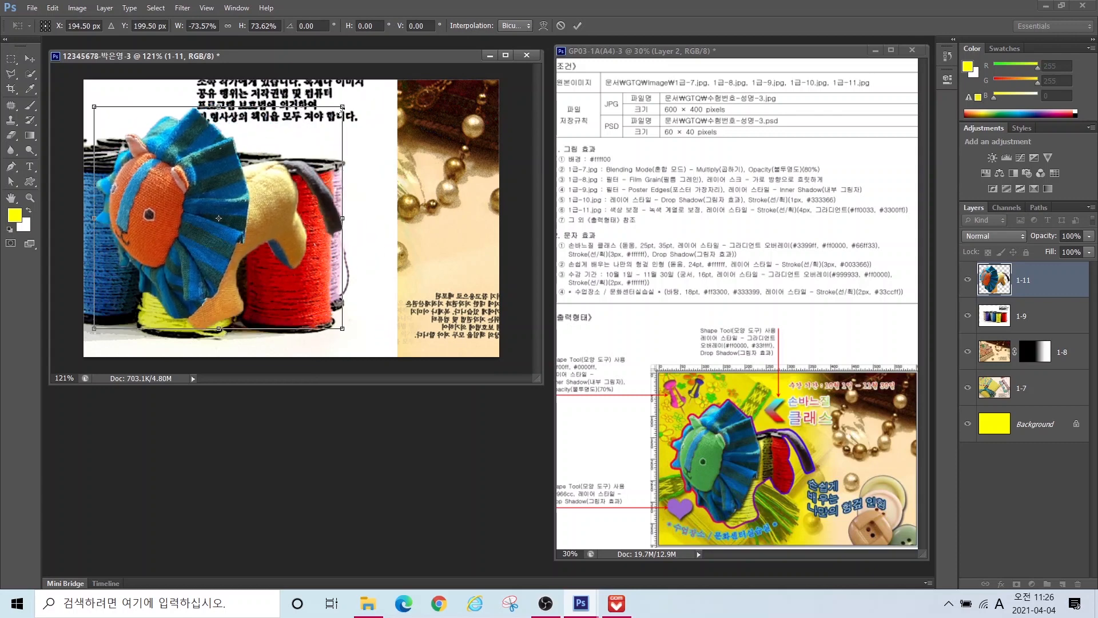
{"action": "left_click_drag", "start_coordinate": [342, 107], "coordinate": [329, 124]}
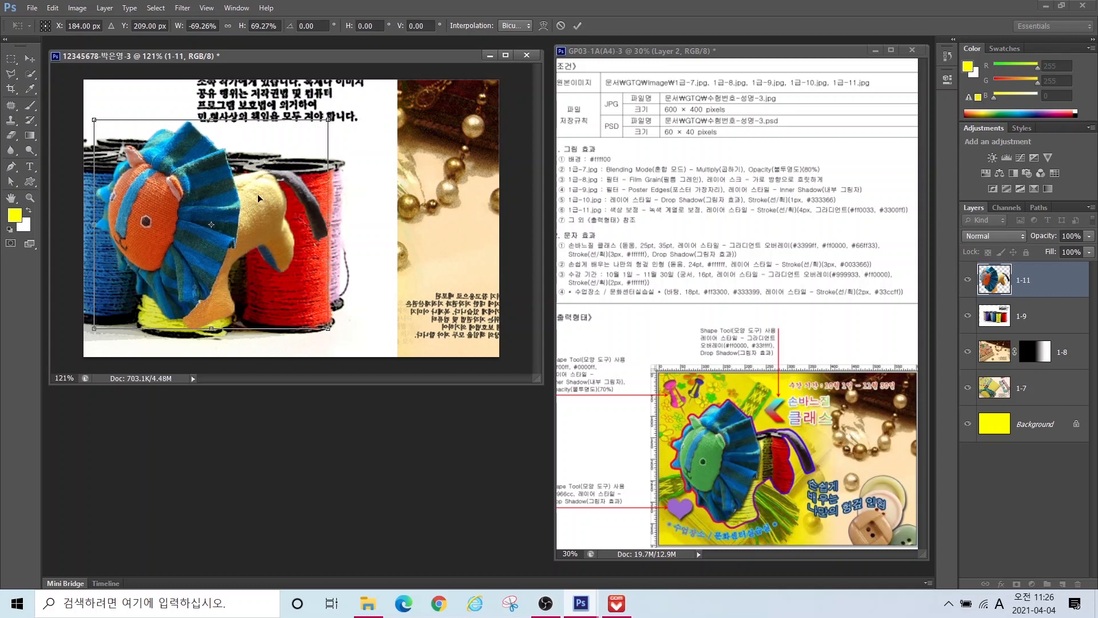
{"action": "key", "text": "Return"}
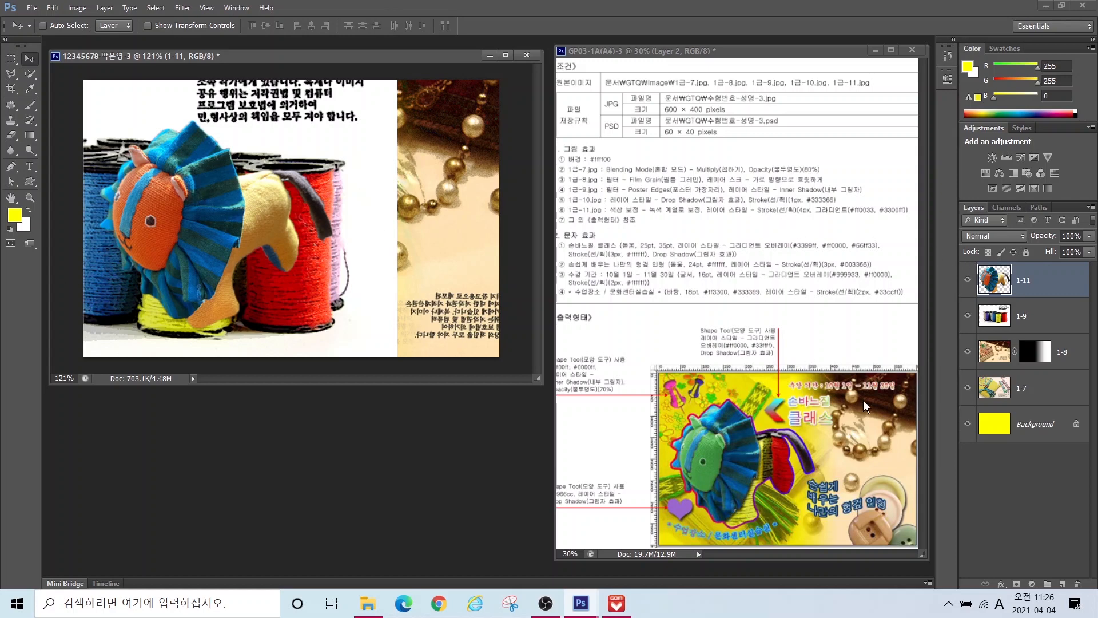
Step: Add a 4 px Stroke effect to the lion with Fill Type set to Gradient
{"action": "left_click", "coordinate": [1002, 584]}
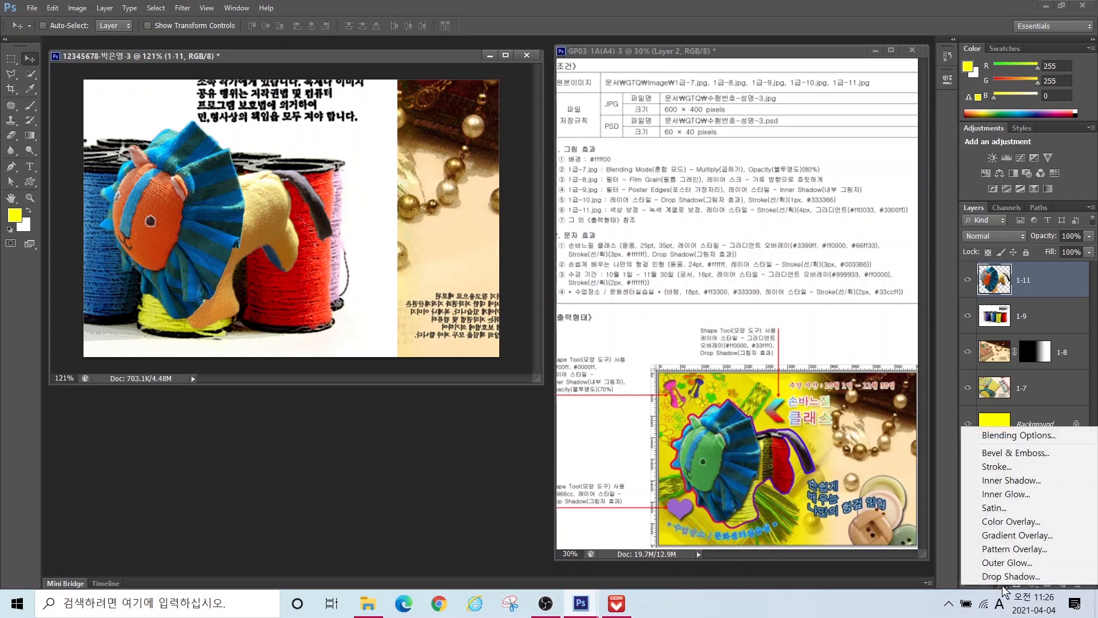
{"action": "left_click", "coordinate": [997, 466]}
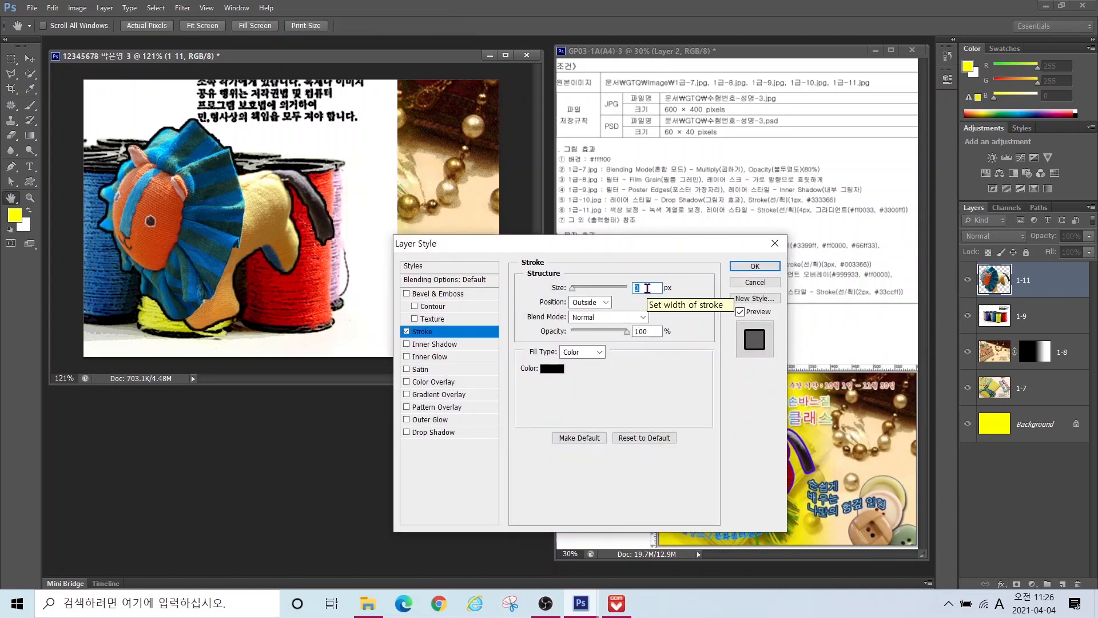
{"action": "type", "text": "4"}
{"action": "left_click", "coordinate": [578, 352]}
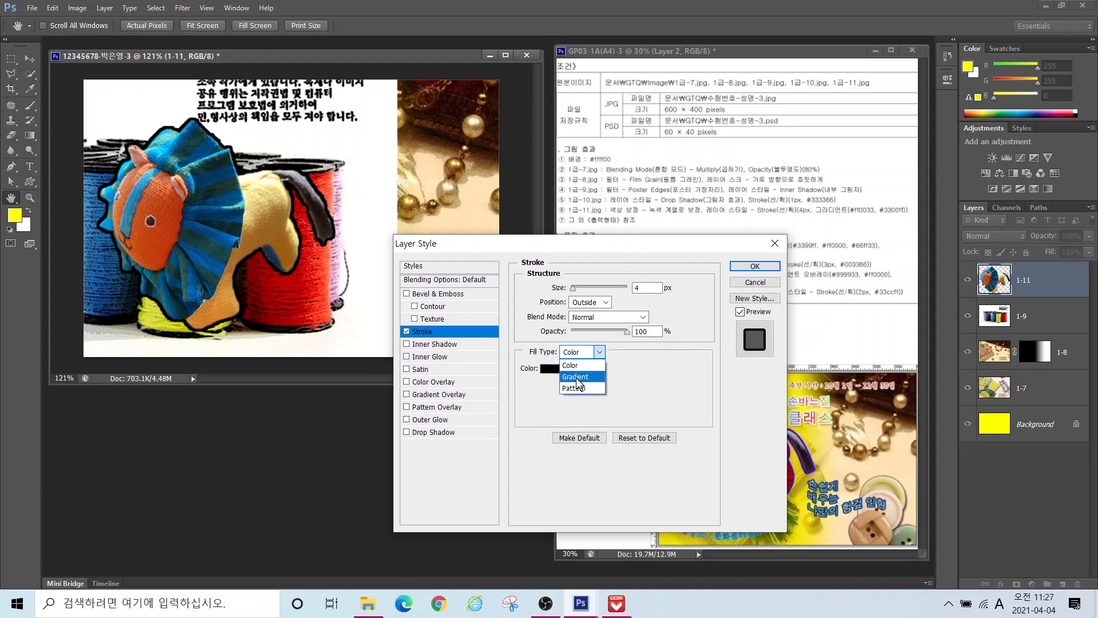
{"action": "left_click", "coordinate": [578, 377]}
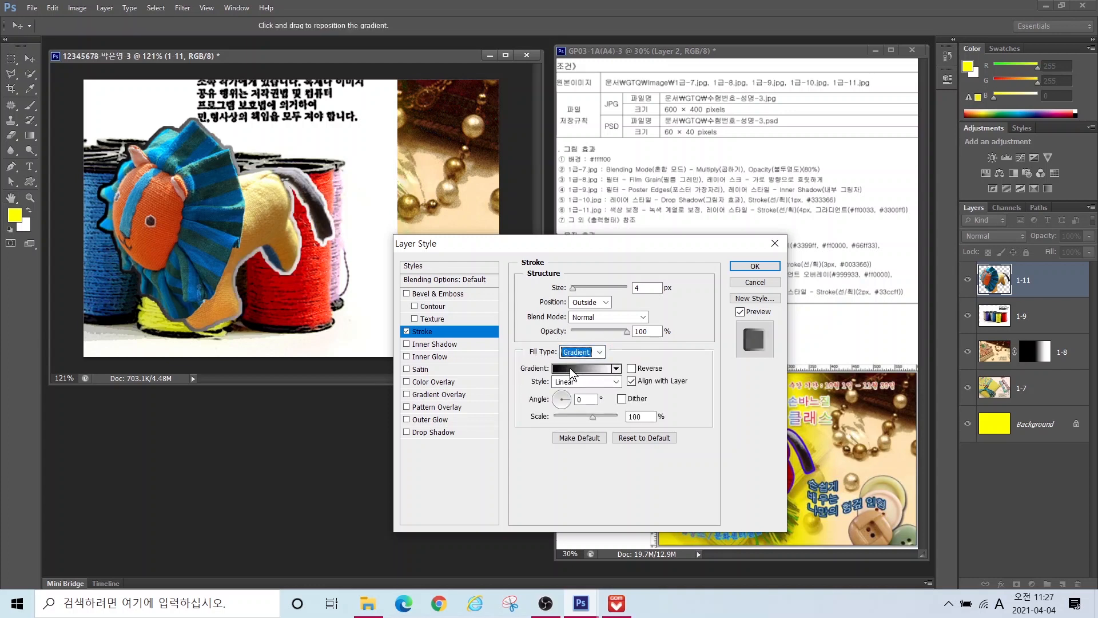
{"action": "key", "text": "ctrl"}
{"action": "key", "text": "ctrl"}
Step: Set the stroke gradient stops to ff0033 and 3300ff and apply the style
{"action": "left_click", "coordinate": [572, 369]}
{"action": "left_click_drag", "start_coordinate": [387, 119], "coordinate": [432, 199]}
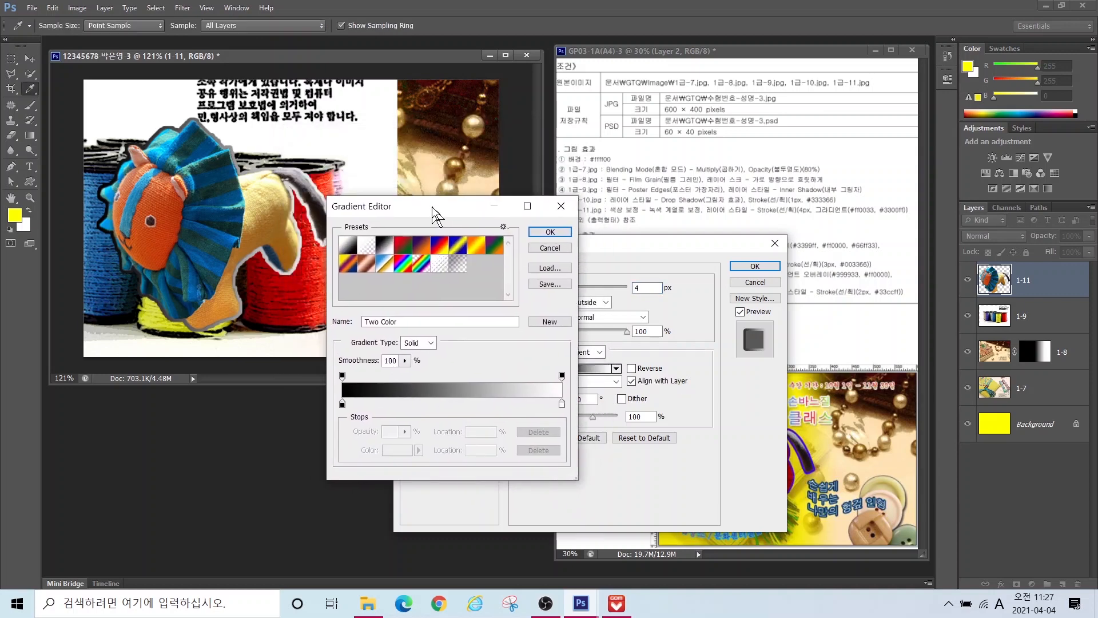
{"action": "double_click", "coordinate": [343, 405]}
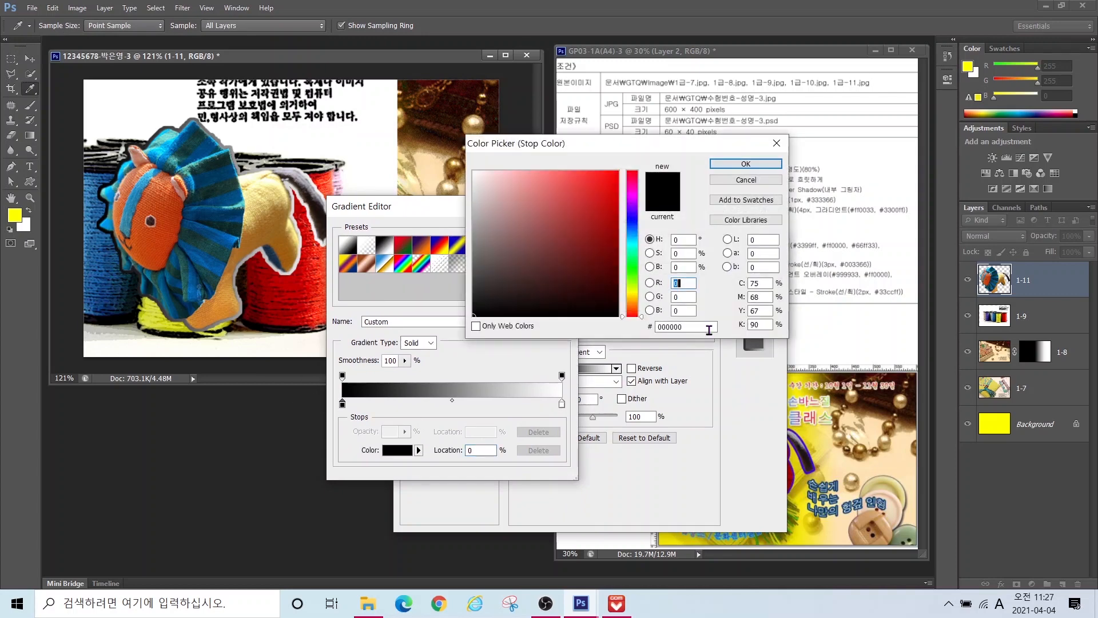
{"action": "left_click", "coordinate": [695, 327]}
{"action": "type", "text": "ff0033"}
{"action": "key", "text": "Return"}
{"action": "double_click", "coordinate": [562, 404]}
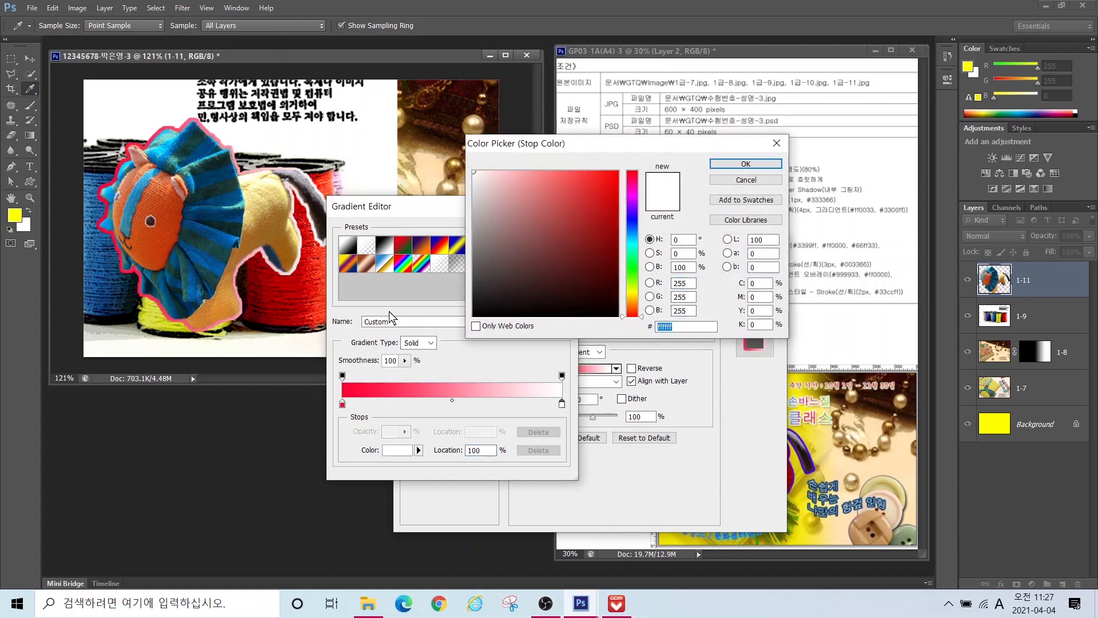
{"action": "type", "text": "3300ff"}
{"action": "key", "text": "Return"}
{"action": "key", "text": "Return"}
{"action": "left_click_drag", "start_coordinate": [604, 241], "coordinate": [390, 283]}
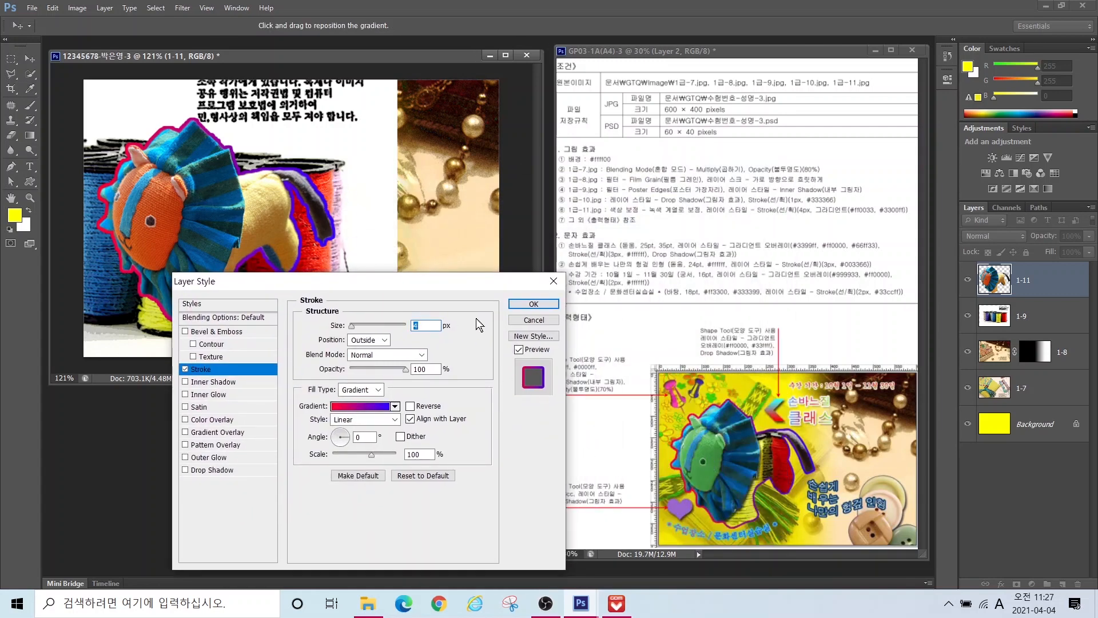
{"action": "left_click", "coordinate": [533, 304]}
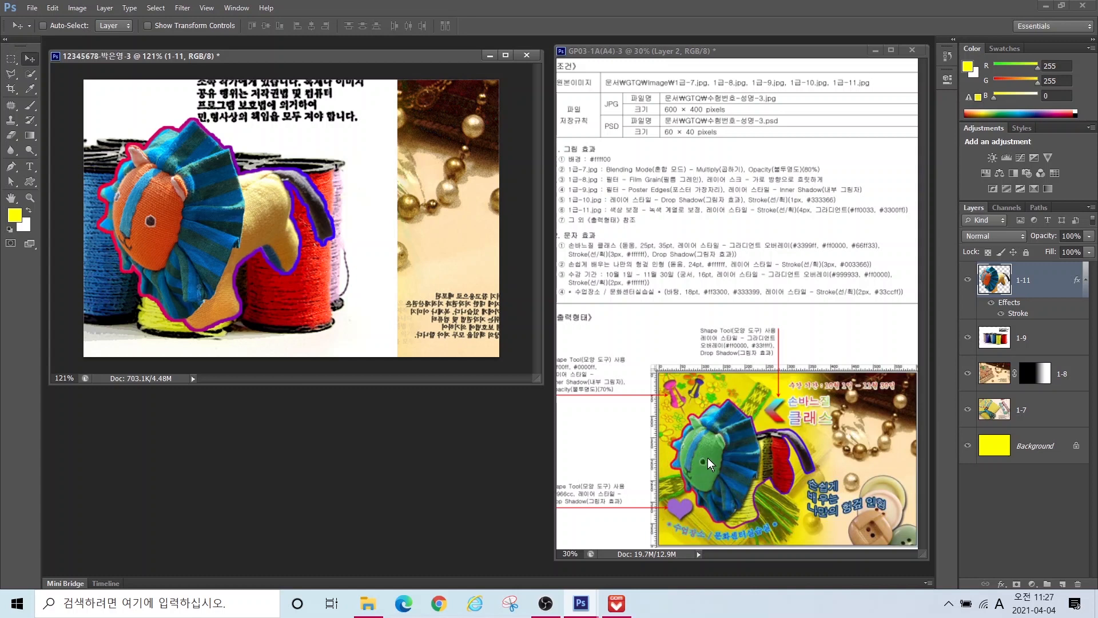
Step: Quick-select the lion's whole face
{"action": "left_click", "coordinate": [32, 74]}
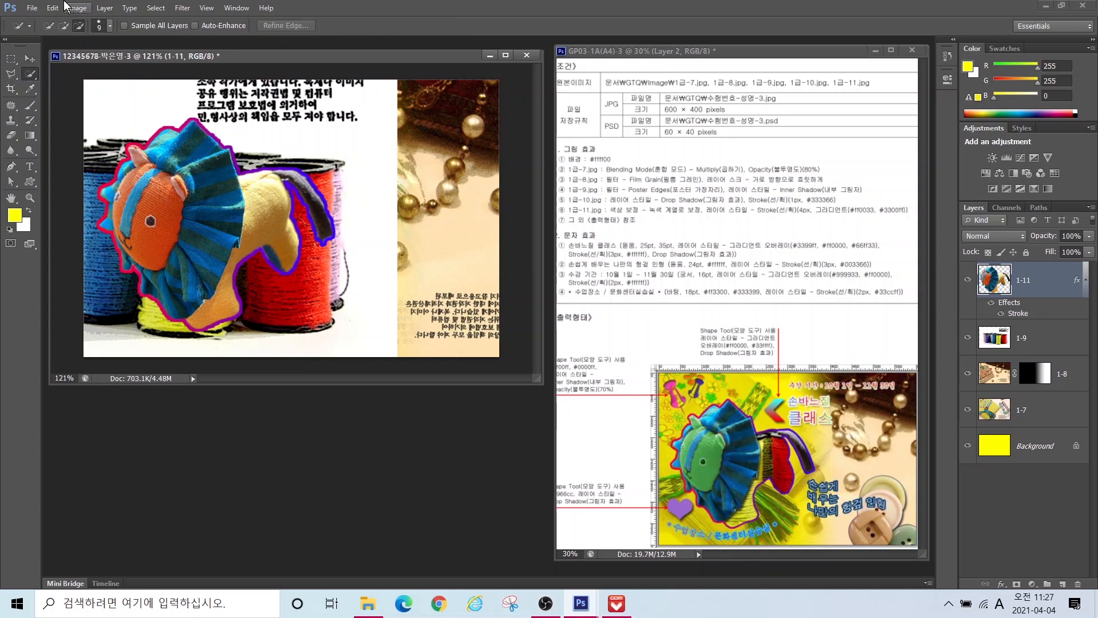
{"action": "left_click", "coordinate": [63, 26]}
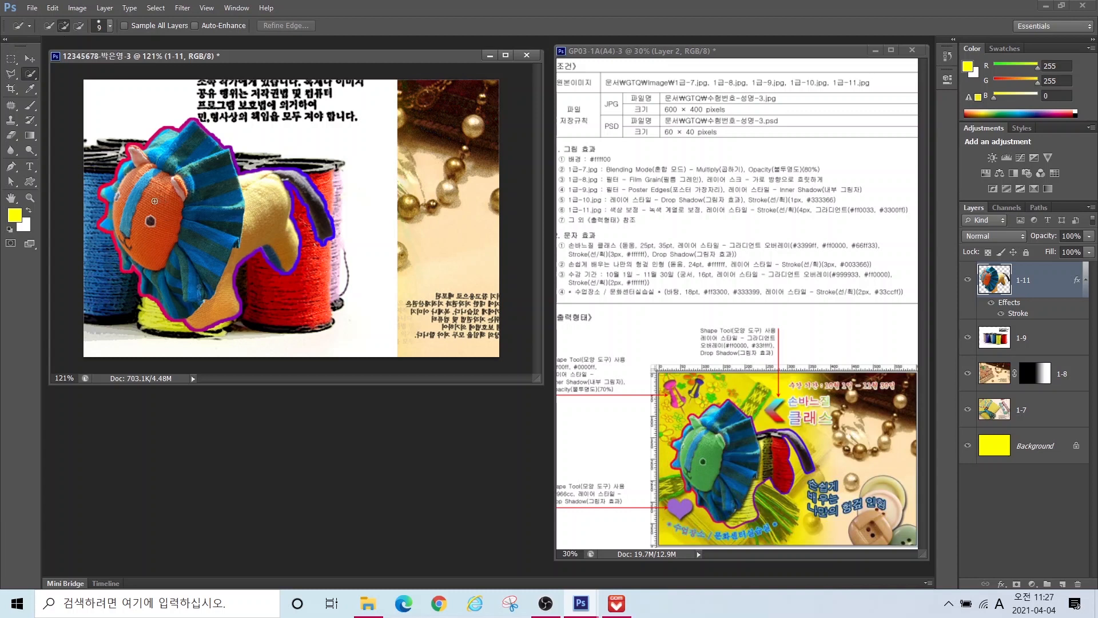
{"action": "mouse_move", "coordinate": [163, 216]}
{"action": "left_mouse_down"}
{"action": "mouse_move", "coordinate": [155, 245]}
{"action": "mouse_move", "coordinate": [117, 207]}
{"action": "mouse_move", "coordinate": [131, 175]}
{"action": "mouse_move", "coordinate": [160, 181]}
{"action": "mouse_move", "coordinate": [138, 160]}
{"action": "left_mouse_up"}
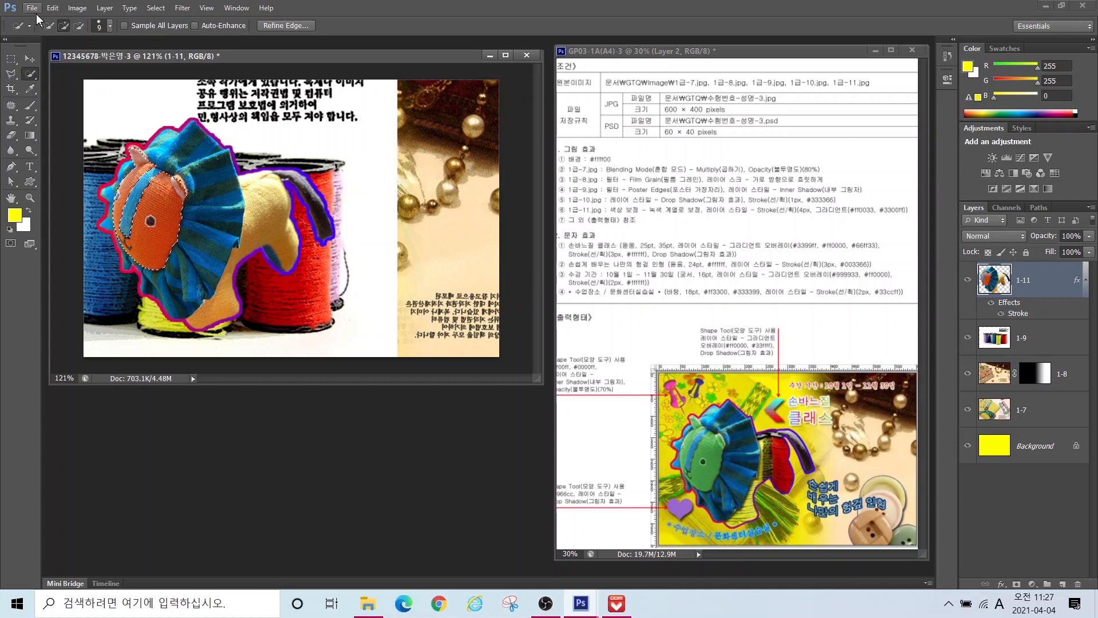
{"action": "left_click", "coordinate": [76, 8]}
{"action": "mouse_move", "coordinate": [109, 45]}
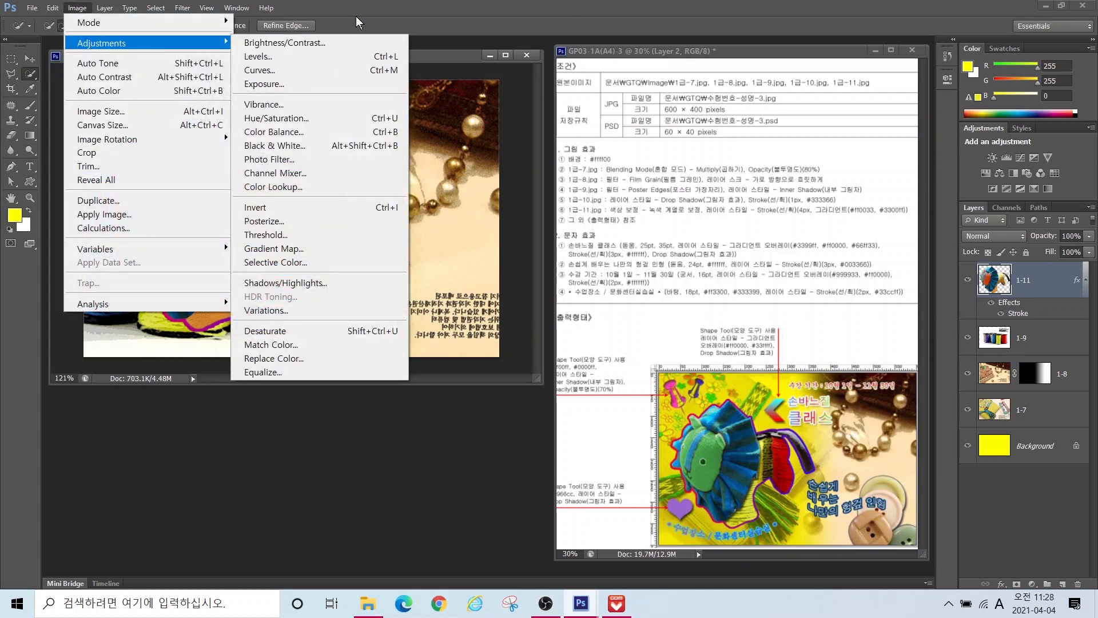
{"action": "left_click", "coordinate": [378, 24]}
{"action": "key", "text": "ctrl"}
{"action": "key", "text": "ctrl"}
{"action": "key", "text": "ctrl"}
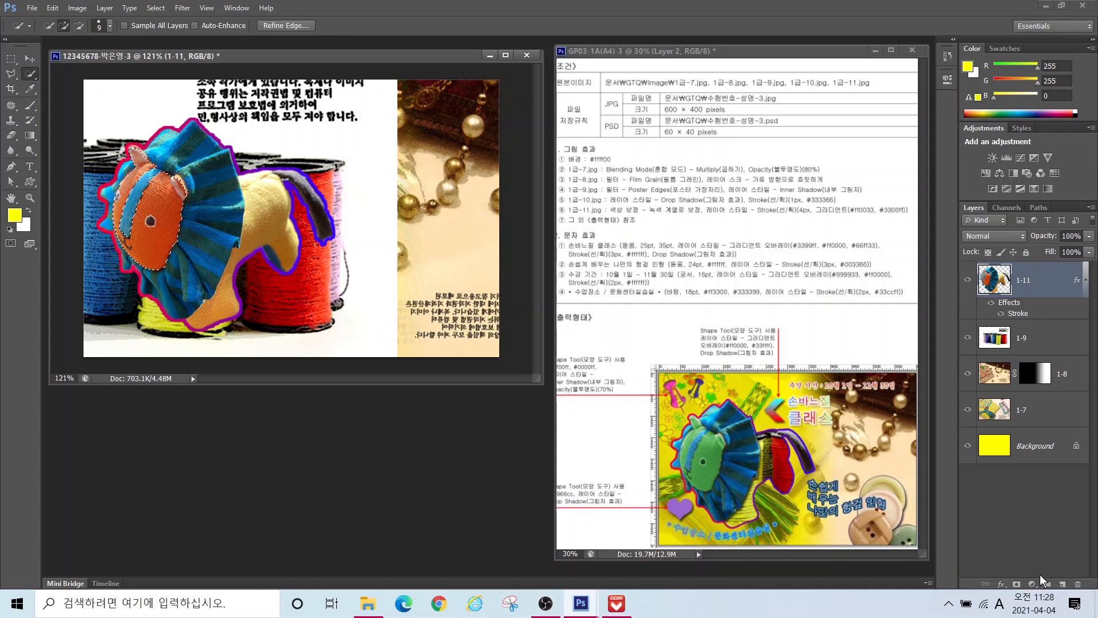
Step: Add a Hue/Saturation adjustment layer at Hue +79 to turn the face green
{"action": "left_click", "coordinate": [1032, 584]}
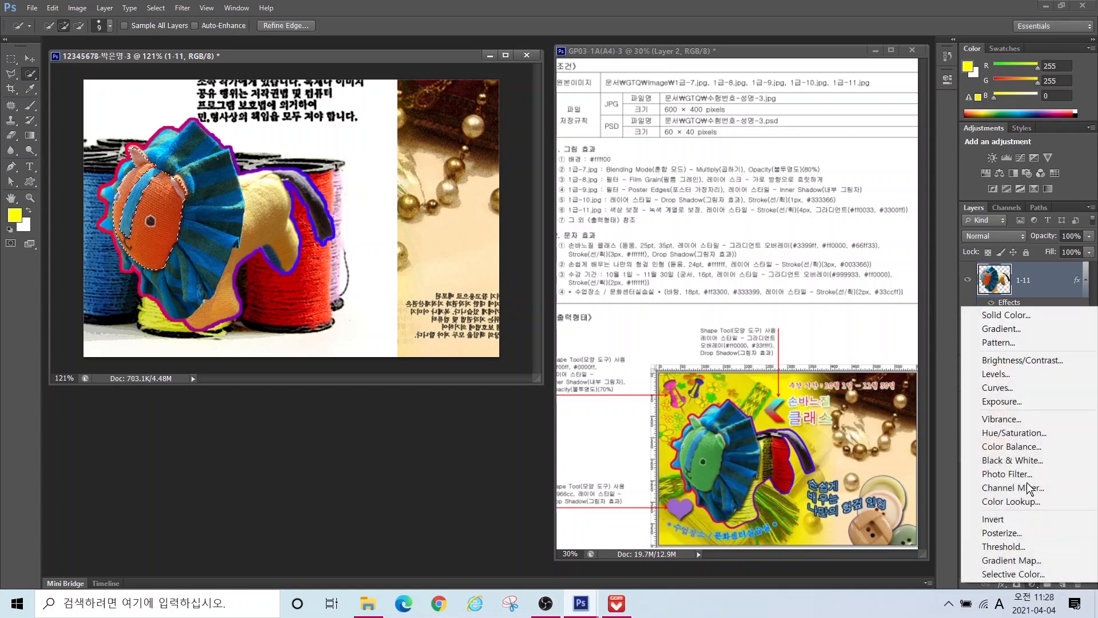
{"action": "left_click", "coordinate": [1007, 432]}
{"action": "left_click_drag", "start_coordinate": [849, 154], "coordinate": [890, 162]}
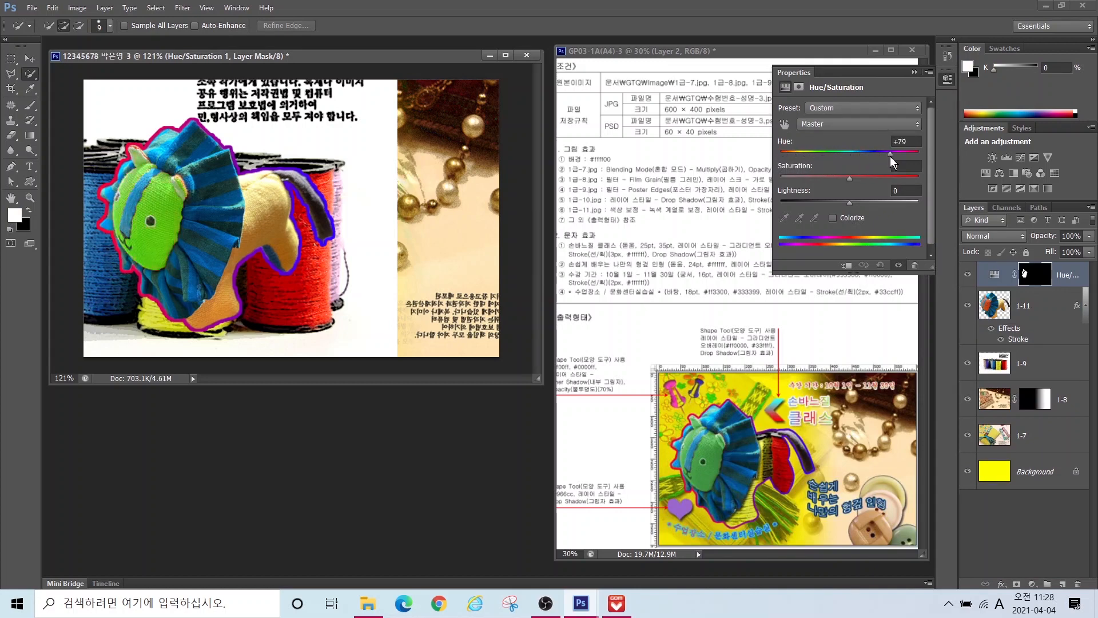
{"action": "left_click", "coordinate": [914, 72]}
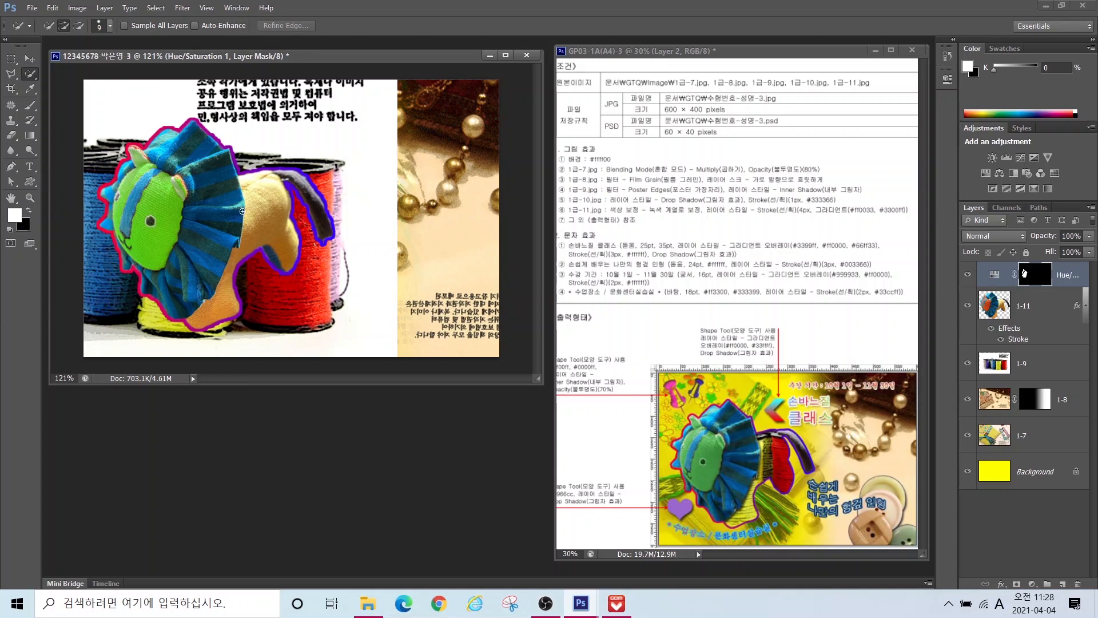
Step: Select the lion's tan body on 1-11 and copy it to a new layer with Ctrl+J
{"action": "left_click", "coordinate": [996, 307]}
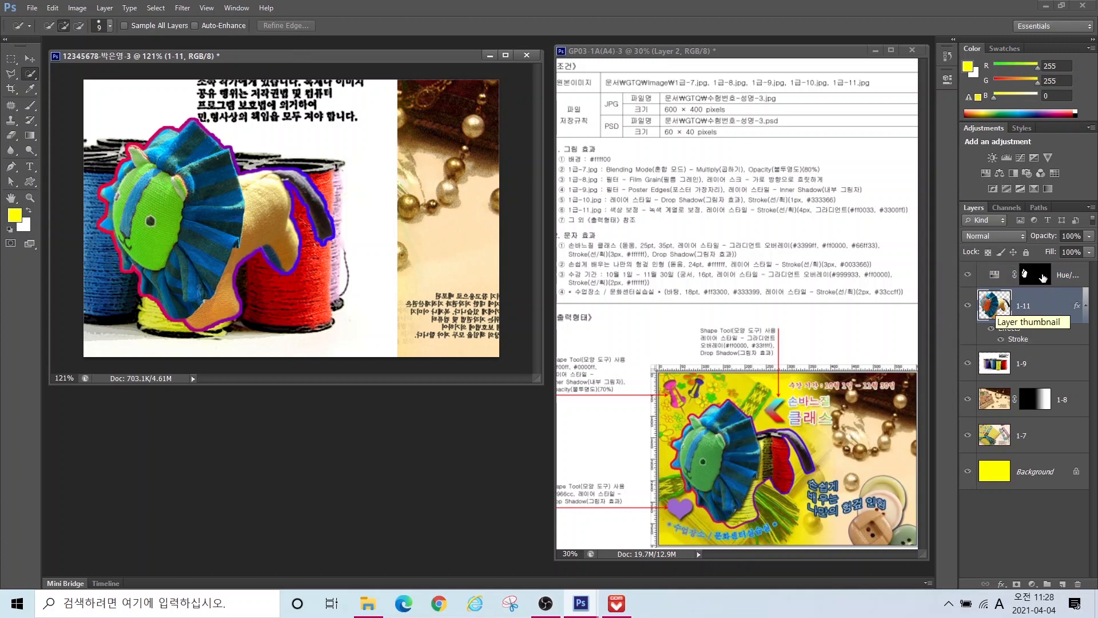
{"action": "mouse_move", "coordinate": [269, 206]}
{"action": "left_mouse_down"}
{"action": "mouse_move", "coordinate": [307, 243]}
{"action": "mouse_move", "coordinate": [247, 249]}
{"action": "mouse_move", "coordinate": [227, 268]}
{"action": "mouse_move", "coordinate": [227, 313]}
{"action": "mouse_move", "coordinate": [227, 297]}
{"action": "mouse_move", "coordinate": [218, 314]}
{"action": "mouse_move", "coordinate": [238, 302]}
{"action": "left_mouse_up"}
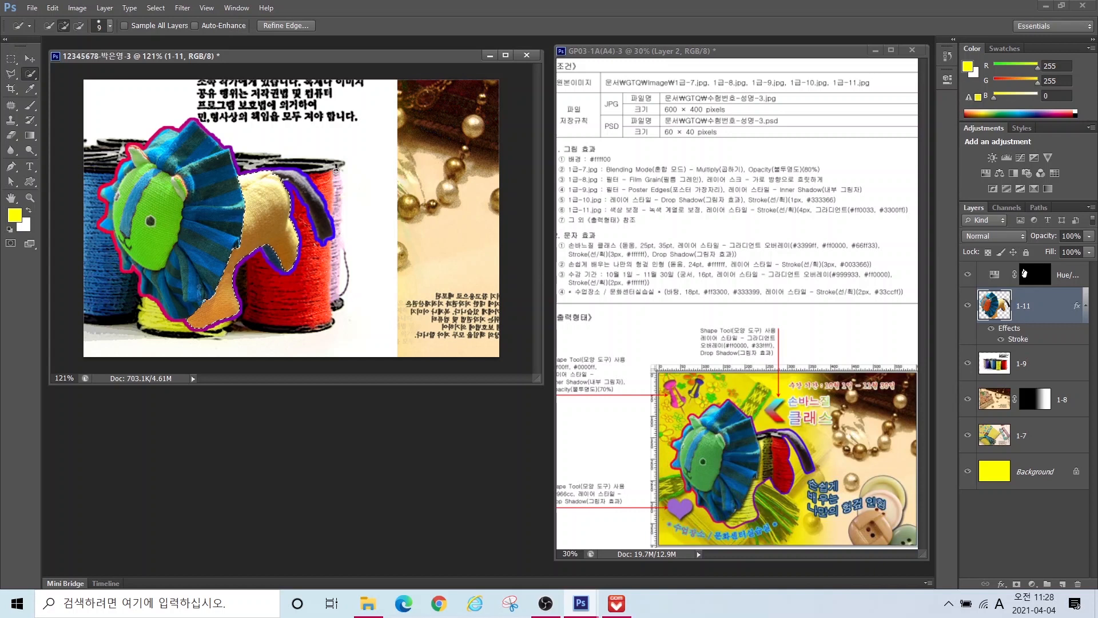
{"action": "key", "text": "ctrl+j"}
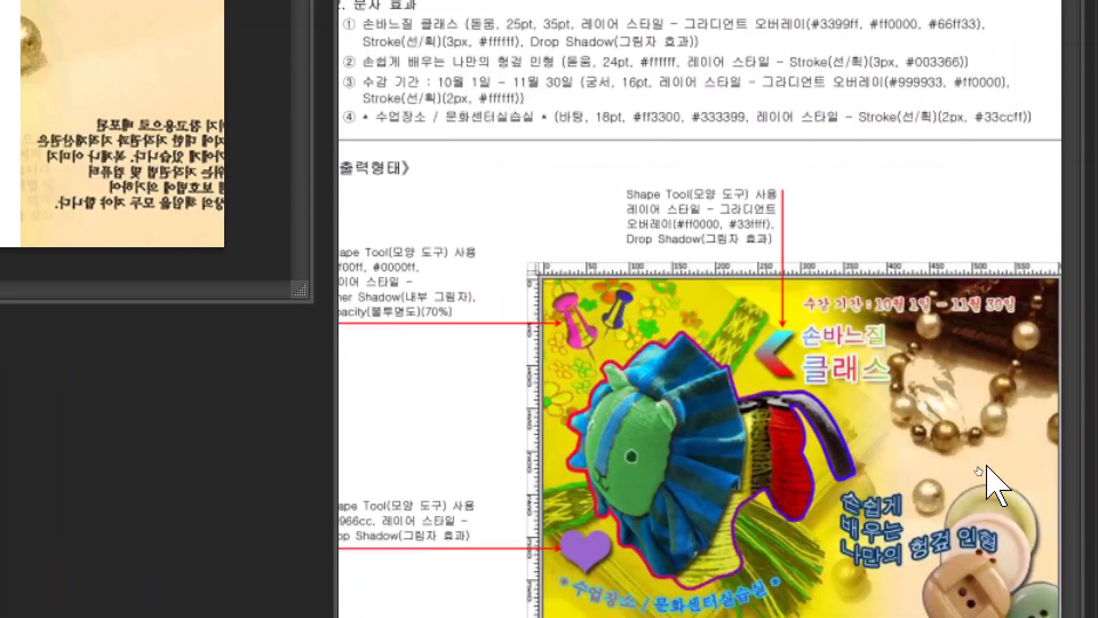
{"action": "key", "text": "ctrl"}
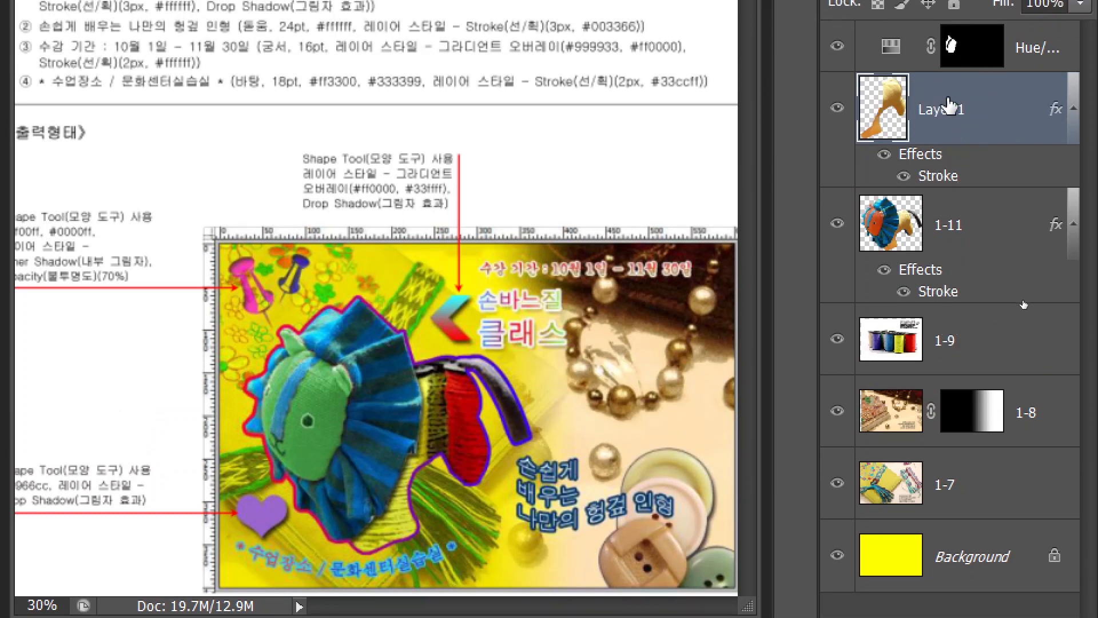
{"action": "left_click_drag", "start_coordinate": [950, 112], "coordinate": [950, 303]}
{"action": "key", "text": "ctrl"}
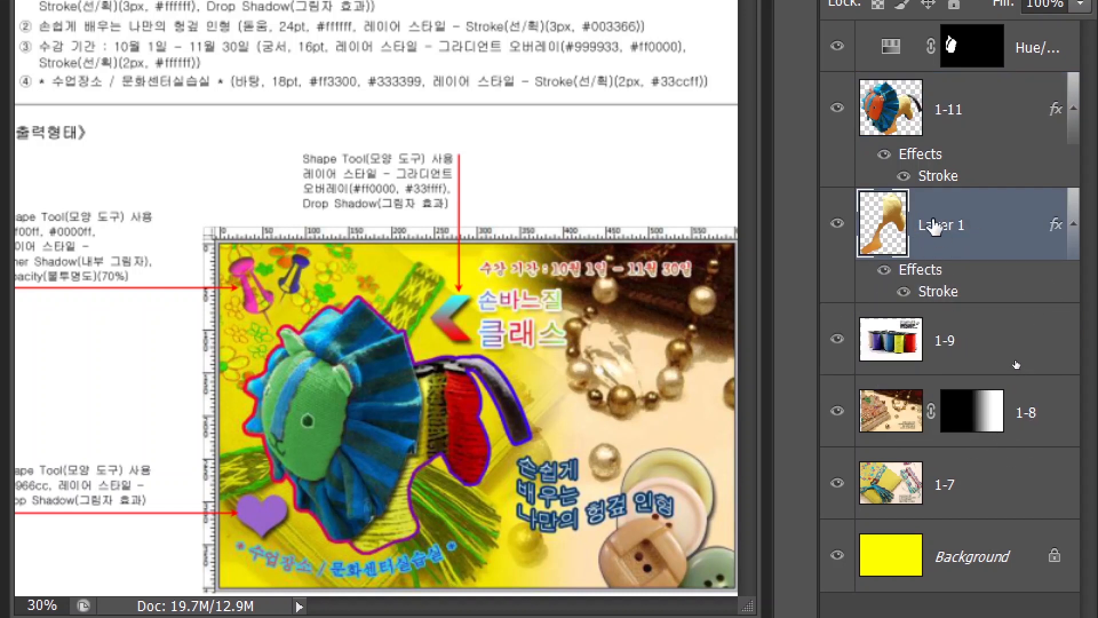
Step: Name the body layer 사자몸통 and move it below the 1-9 layer
{"action": "double_click", "coordinate": [930, 234]}
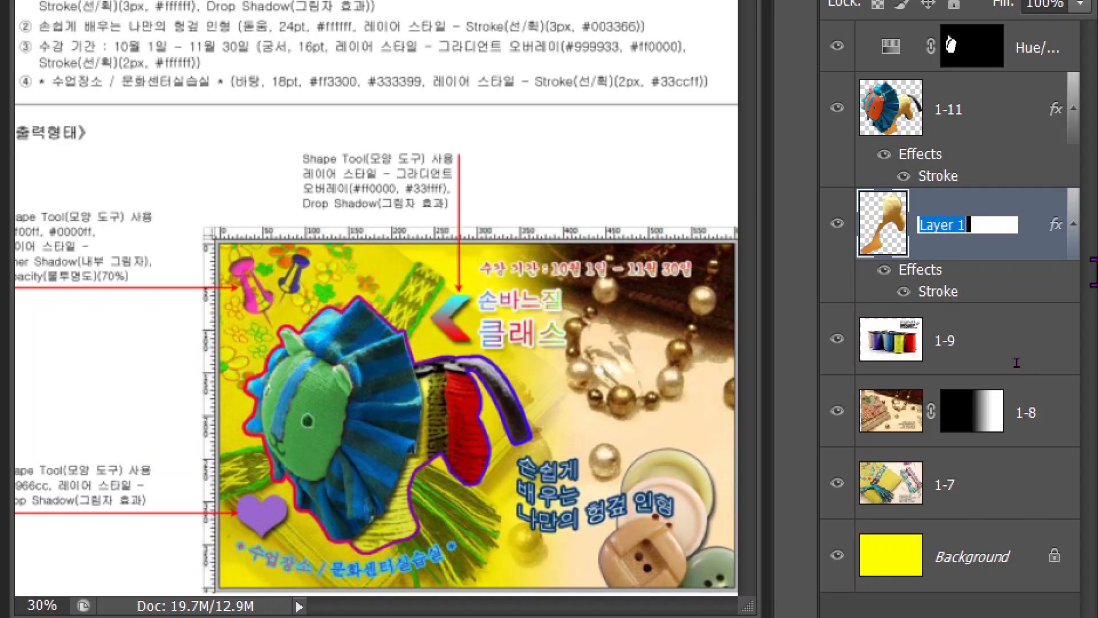
{"action": "type", "text": "살"}
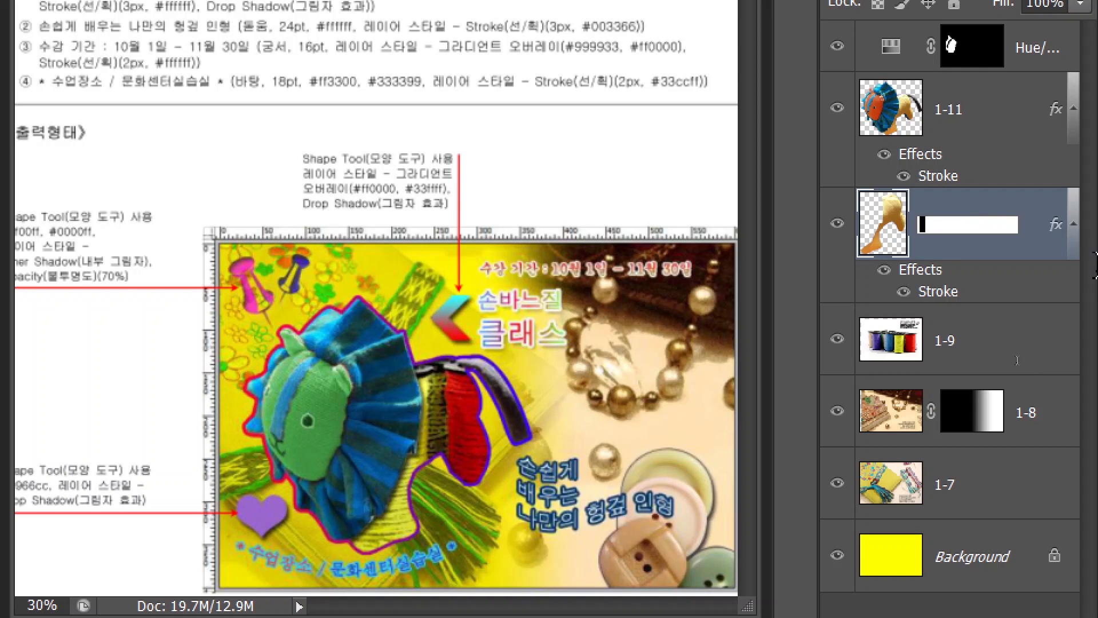
{"action": "type", "text": "자몸통"}
{"action": "key", "text": "Return"}
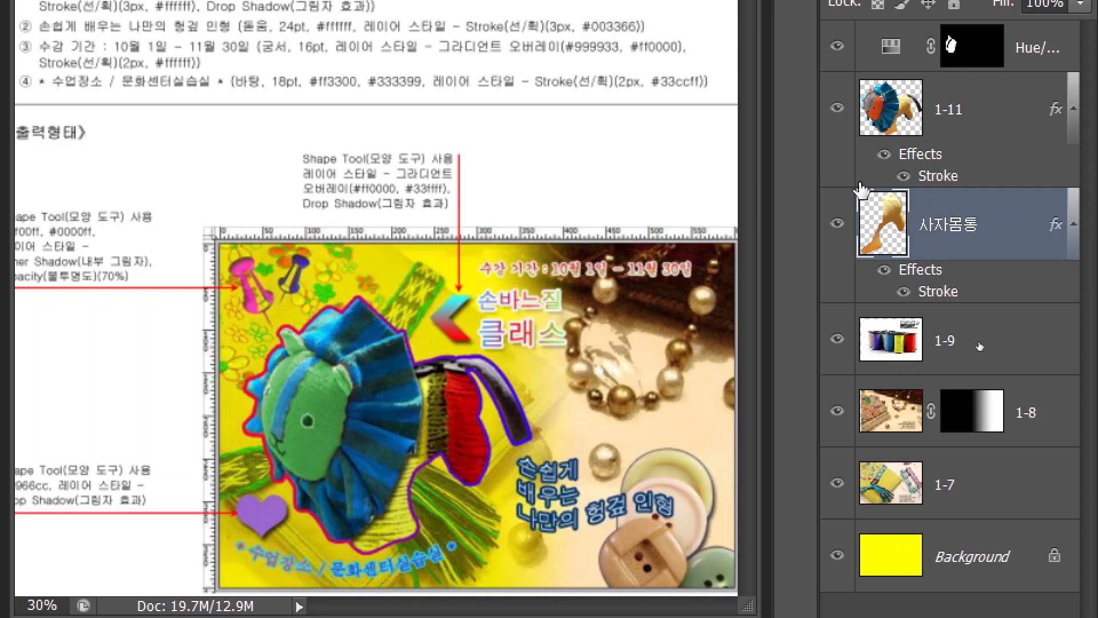
{"action": "left_click", "coordinate": [967, 242]}
{"action": "key", "text": "ctrl"}
{"action": "key", "text": "ctrl"}
{"action": "left_click_drag", "start_coordinate": [968, 229], "coordinate": [965, 364]}
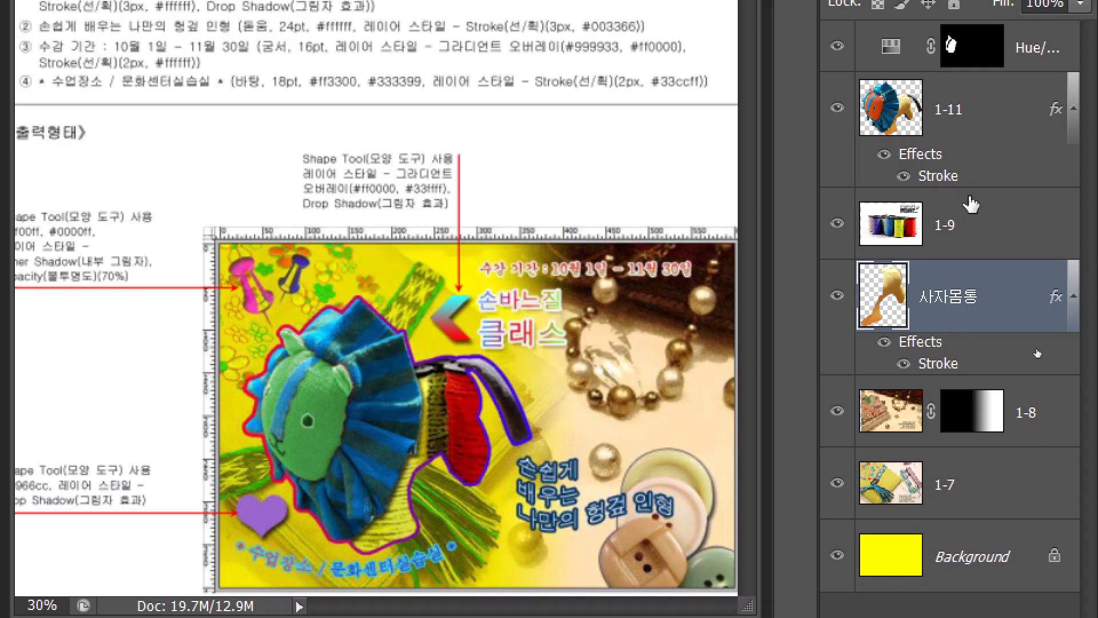
{"action": "left_click", "coordinate": [976, 240]}
{"action": "key", "text": "ctrl"}
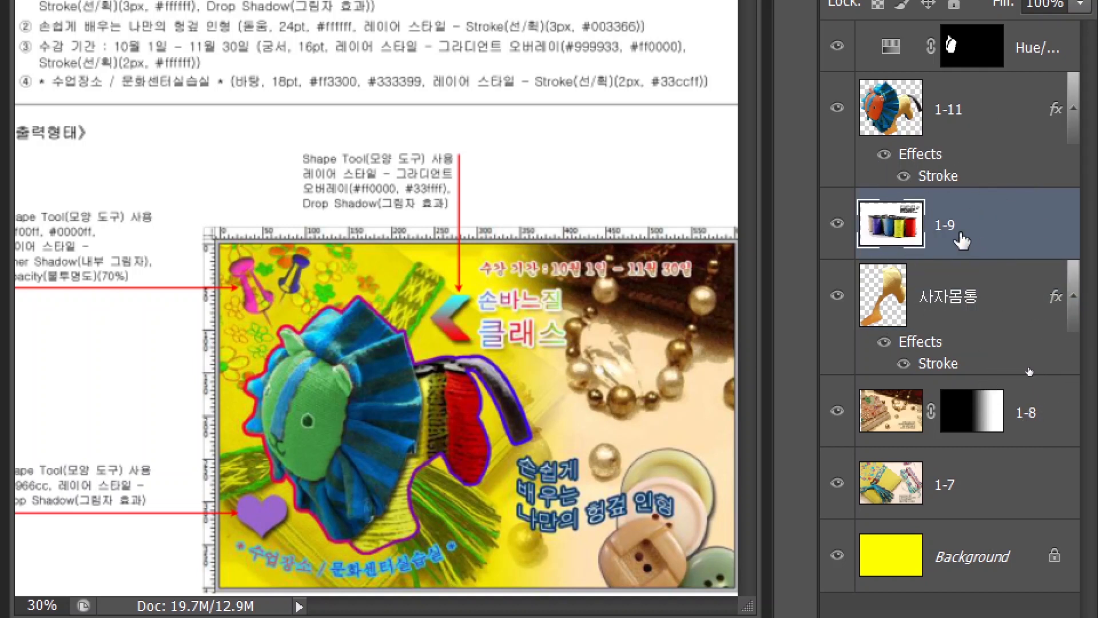
Step: Clip 1-9 to 사자몸통 and move both layers to the top of the stack
{"action": "right_click", "coordinate": [976, 240]}
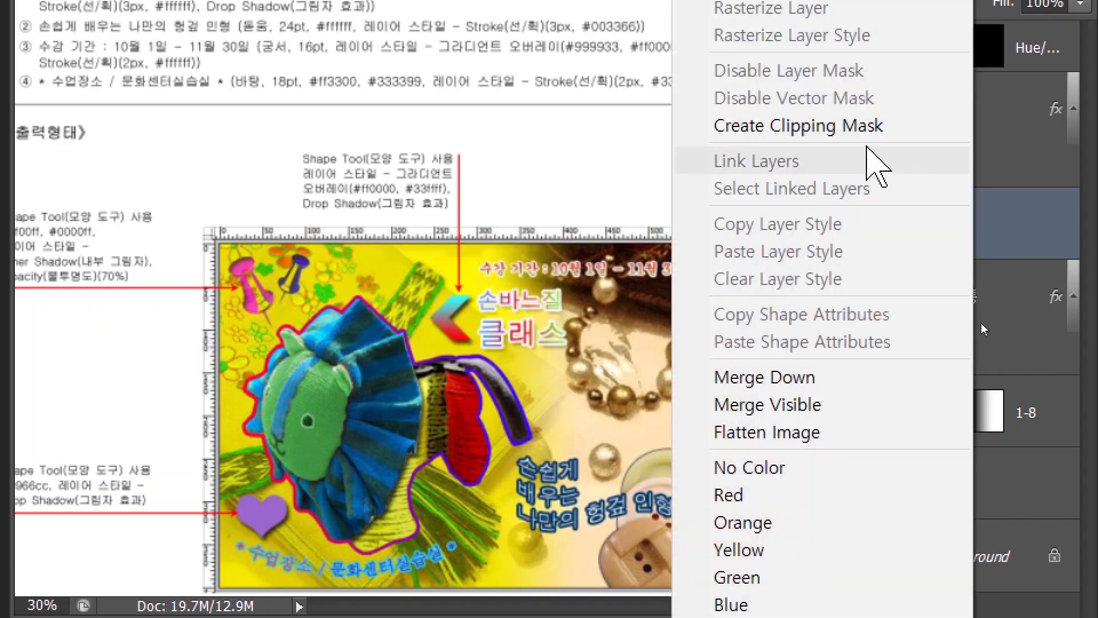
{"action": "left_click", "coordinate": [849, 130]}
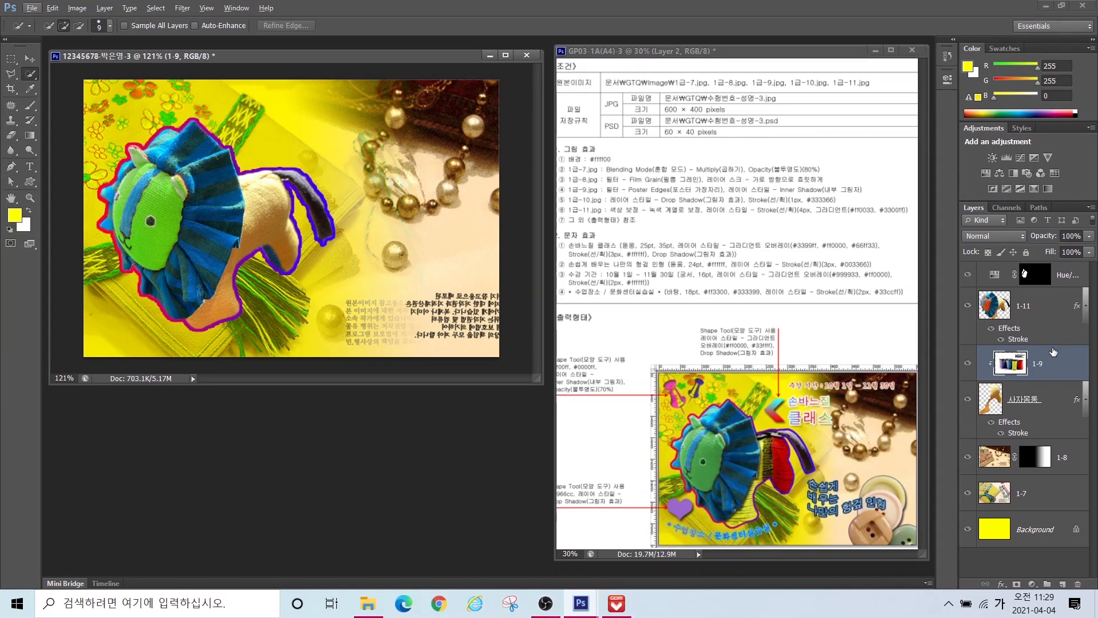
{"action": "left_click", "coordinate": [1045, 395], "text": "shift"}
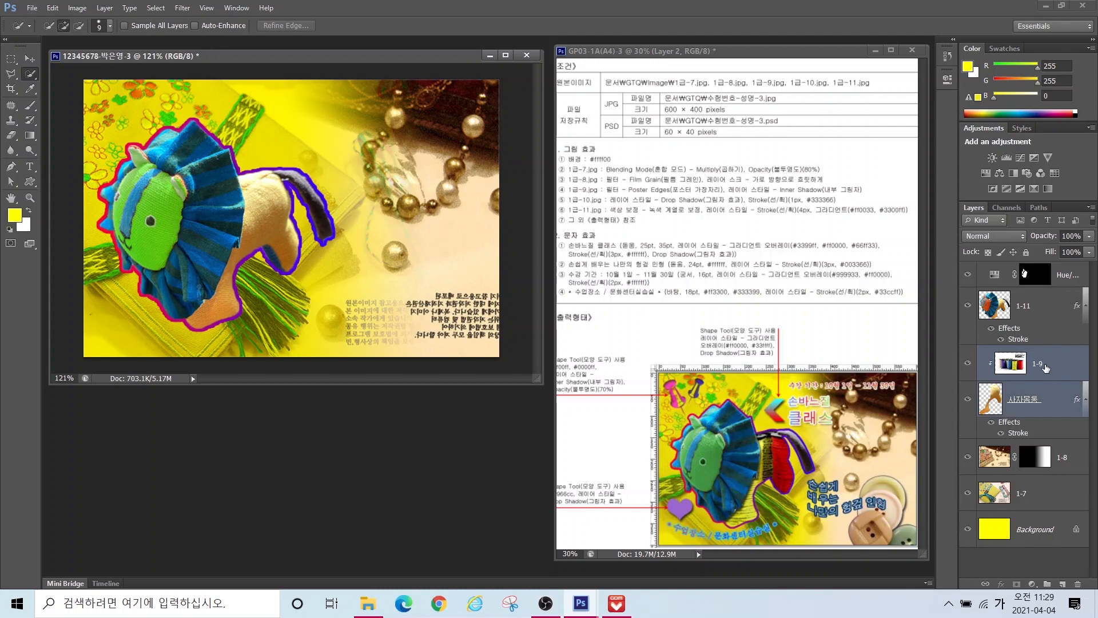
{"action": "left_click_drag", "start_coordinate": [1045, 369], "coordinate": [1039, 270]}
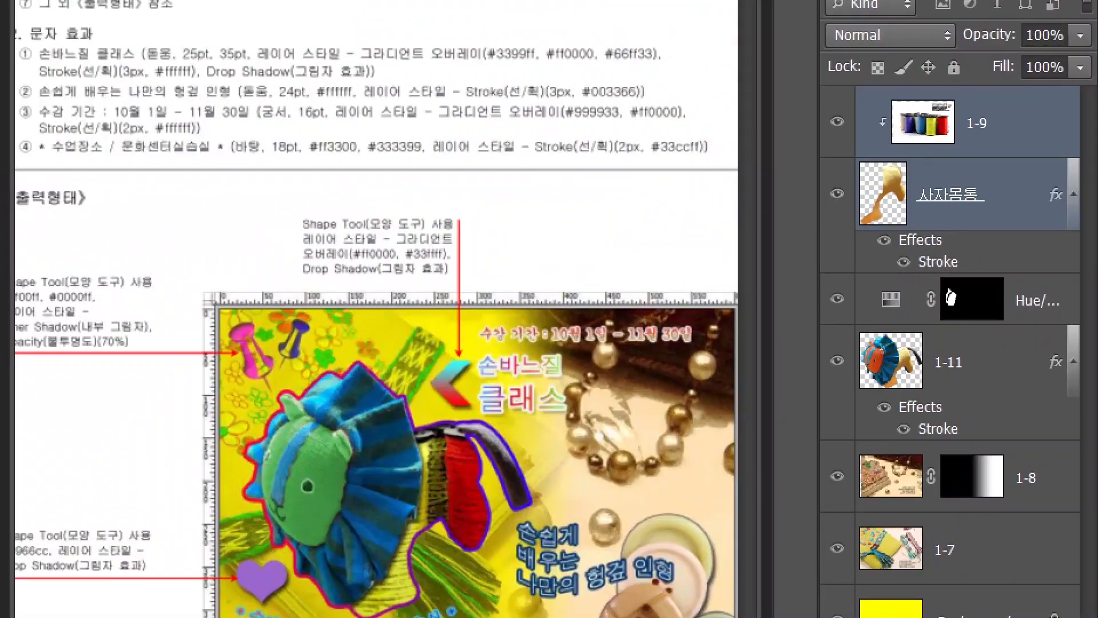
{"action": "left_click", "coordinate": [939, 374]}
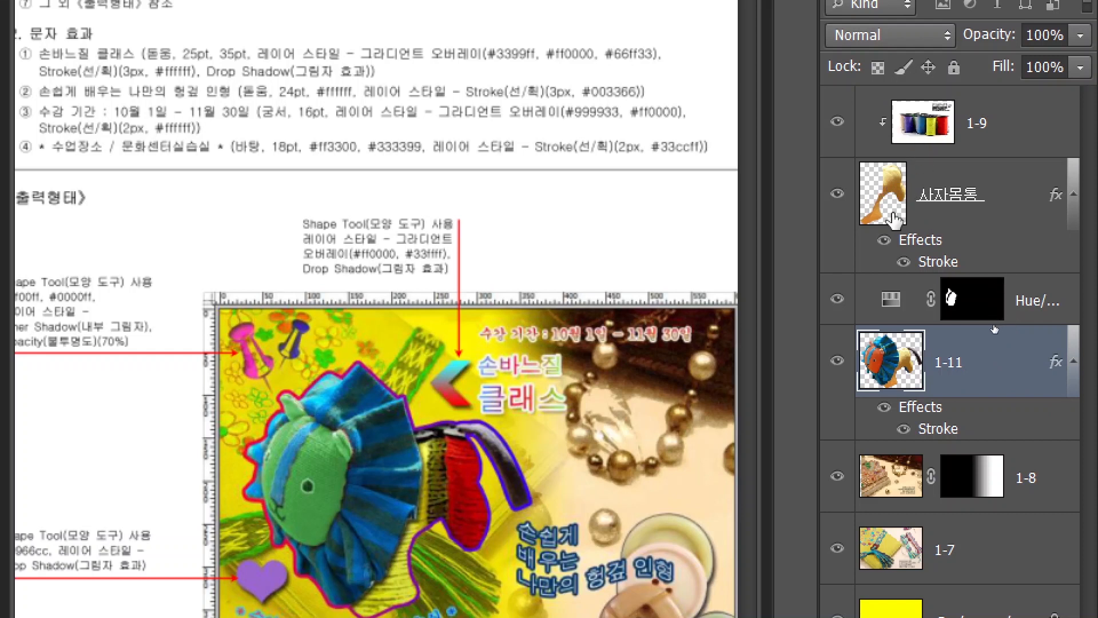
{"action": "left_click", "coordinate": [886, 191]}
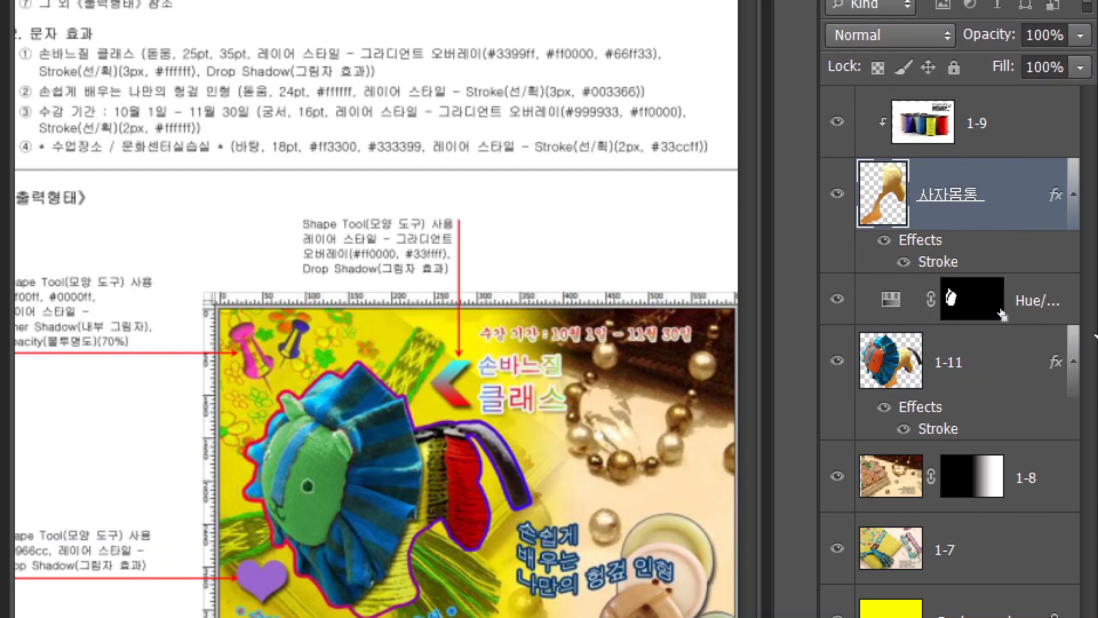
{"action": "left_click", "coordinate": [895, 191]}
Step: Delete the Stroke effect from 사자몸통, then bring up the Open dialog
{"action": "right_click", "coordinate": [1016, 116]}
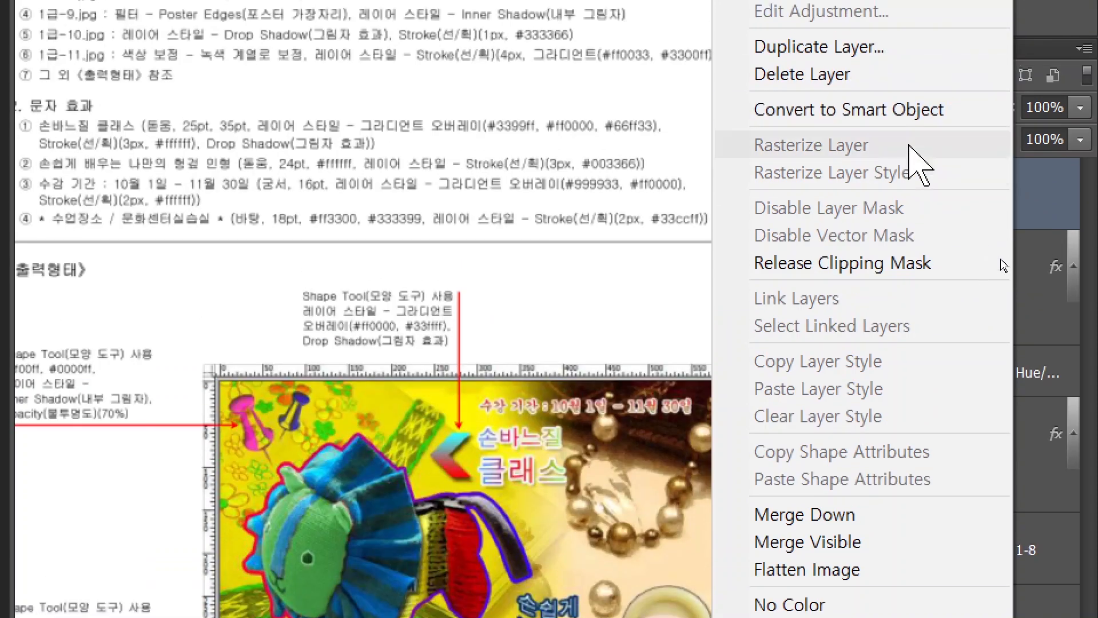
{"action": "left_click", "coordinate": [1039, 126]}
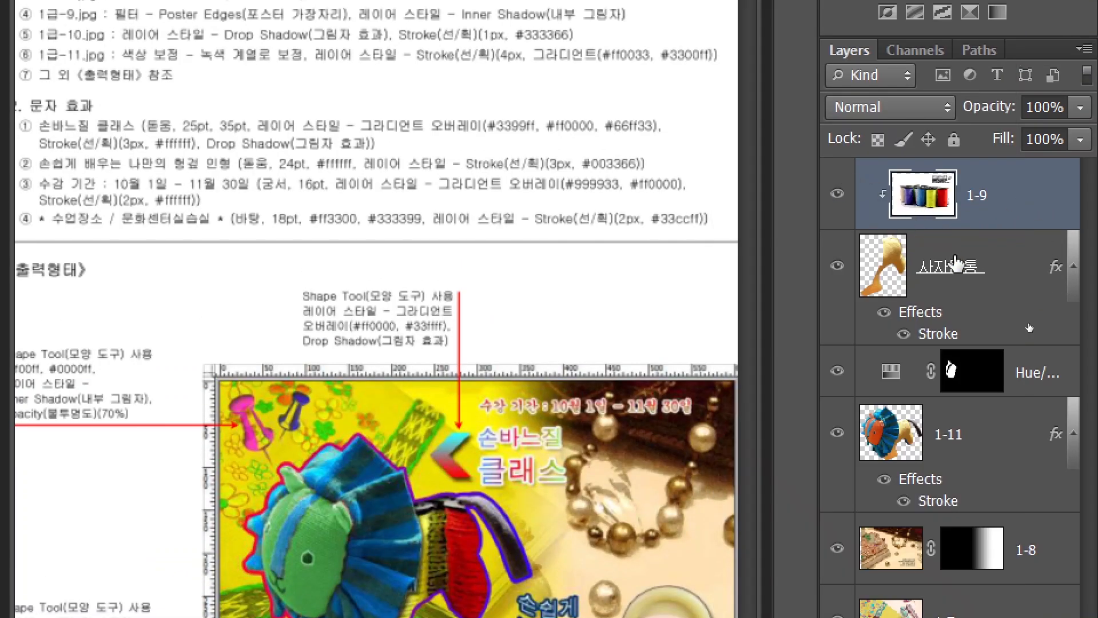
{"action": "left_click", "coordinate": [925, 321]}
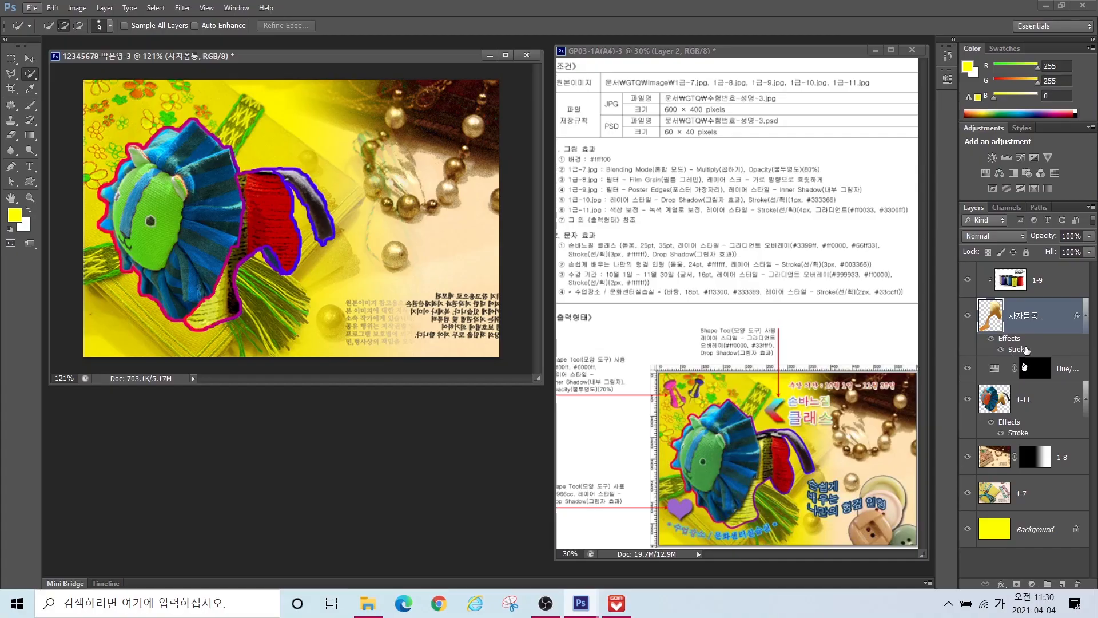
{"action": "mouse_move", "coordinate": [1016, 346]}
{"action": "left_mouse_down"}
{"action": "mouse_move", "coordinate": [1049, 520]}
{"action": "mouse_move", "coordinate": [1078, 583]}
{"action": "left_mouse_up"}
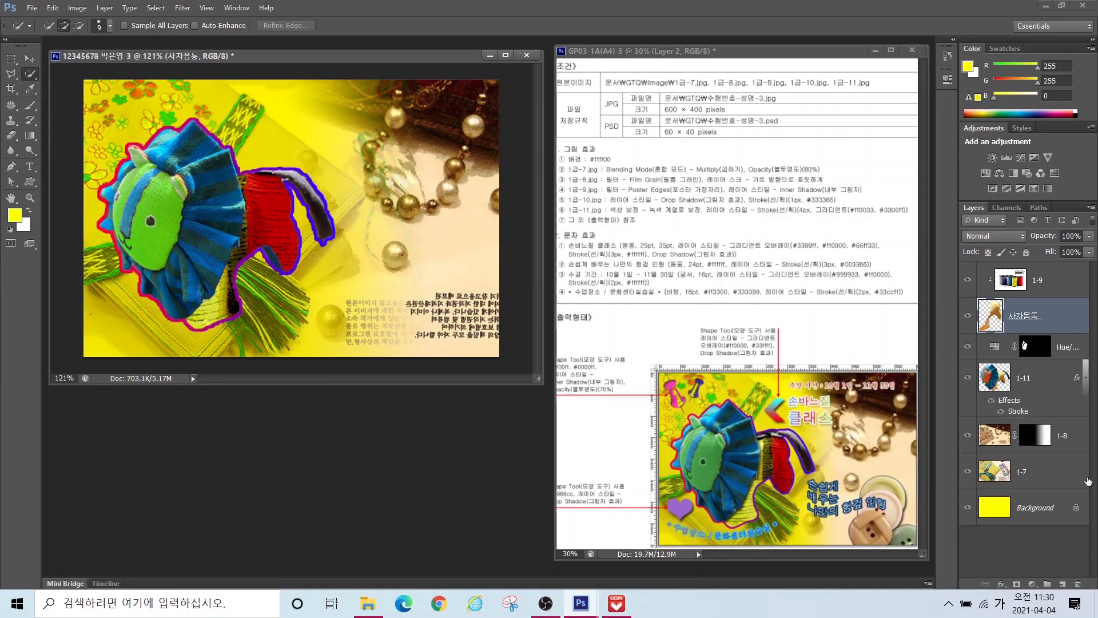
{"action": "left_click", "coordinate": [1024, 288]}
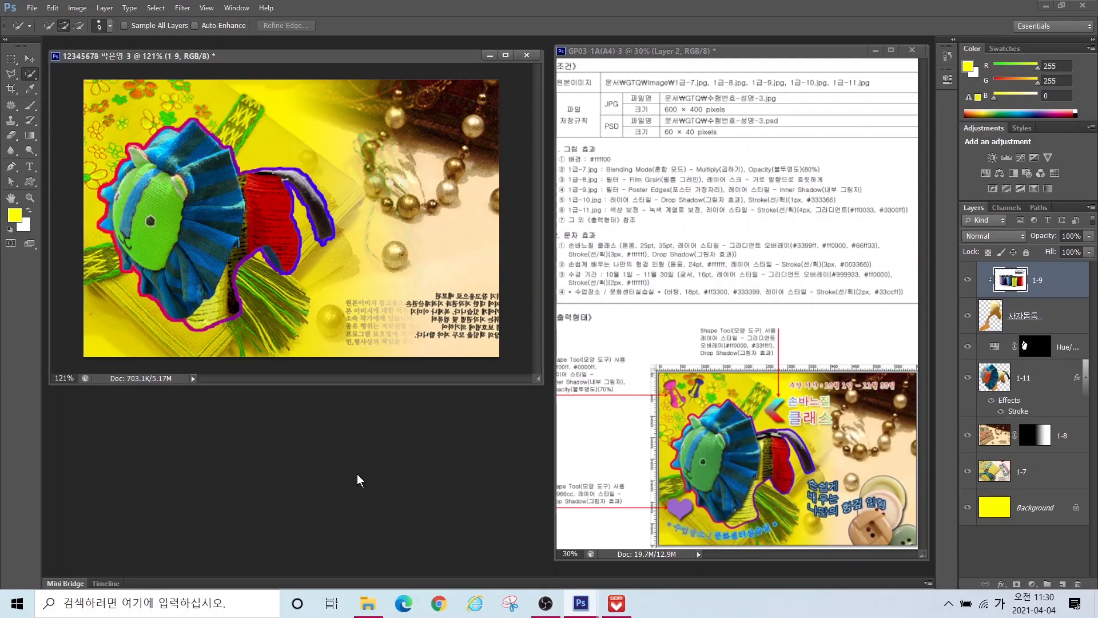
{"action": "key", "text": "ctrl+o"}
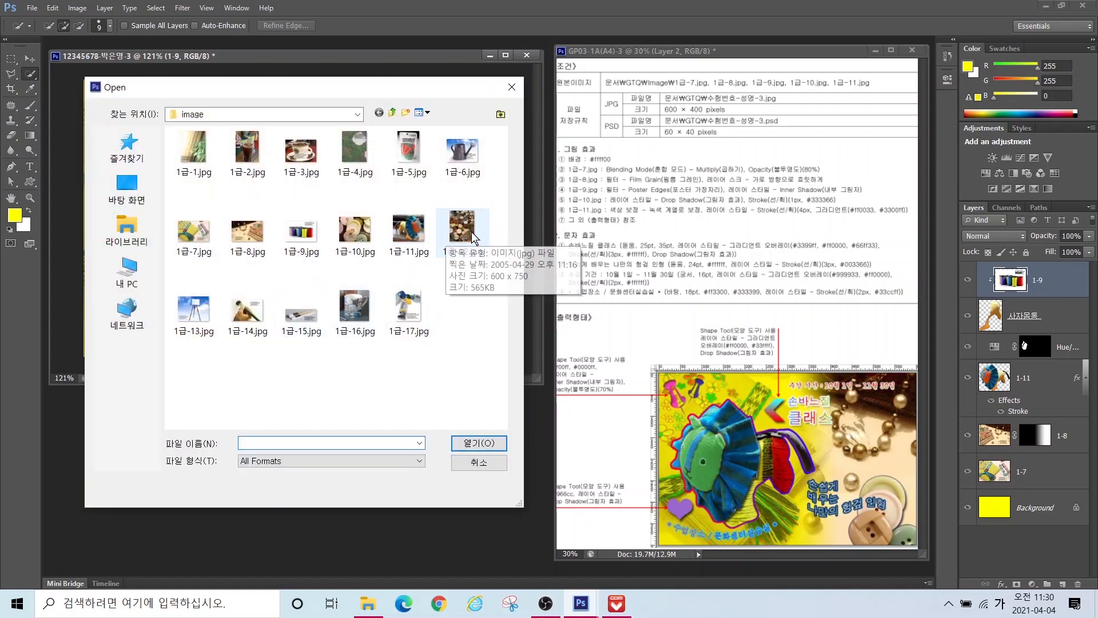
Step: Open 1급-10.jpg and drag the selected large buttons into the poster
{"action": "left_click", "coordinate": [347, 234]}
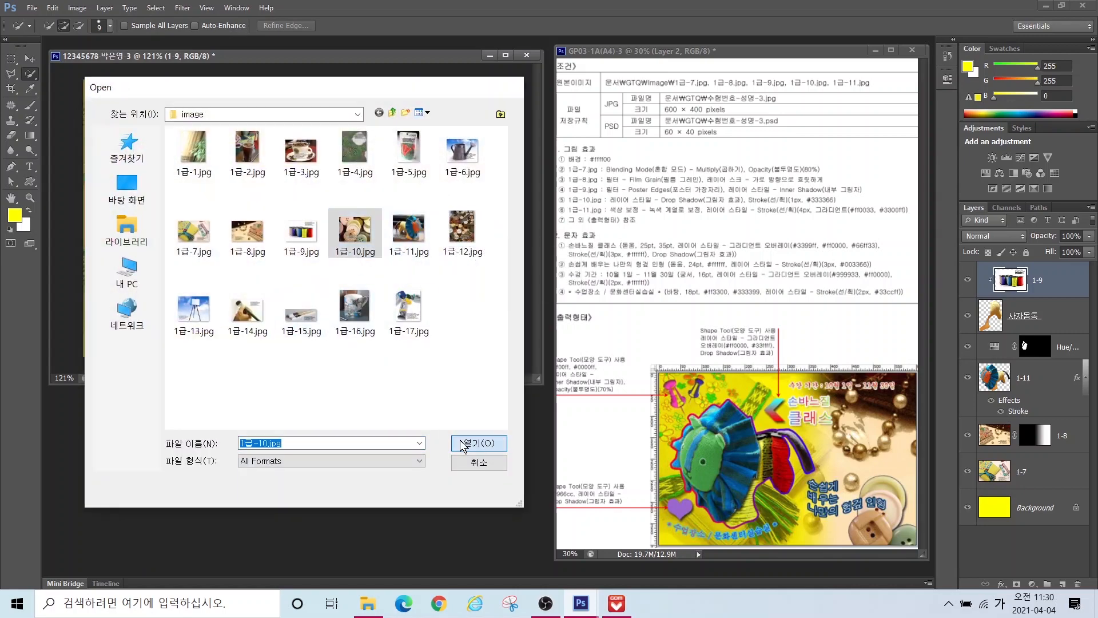
{"action": "left_click", "coordinate": [463, 443]}
{"action": "left_click_drag", "start_coordinate": [200, 71], "coordinate": [316, 235]}
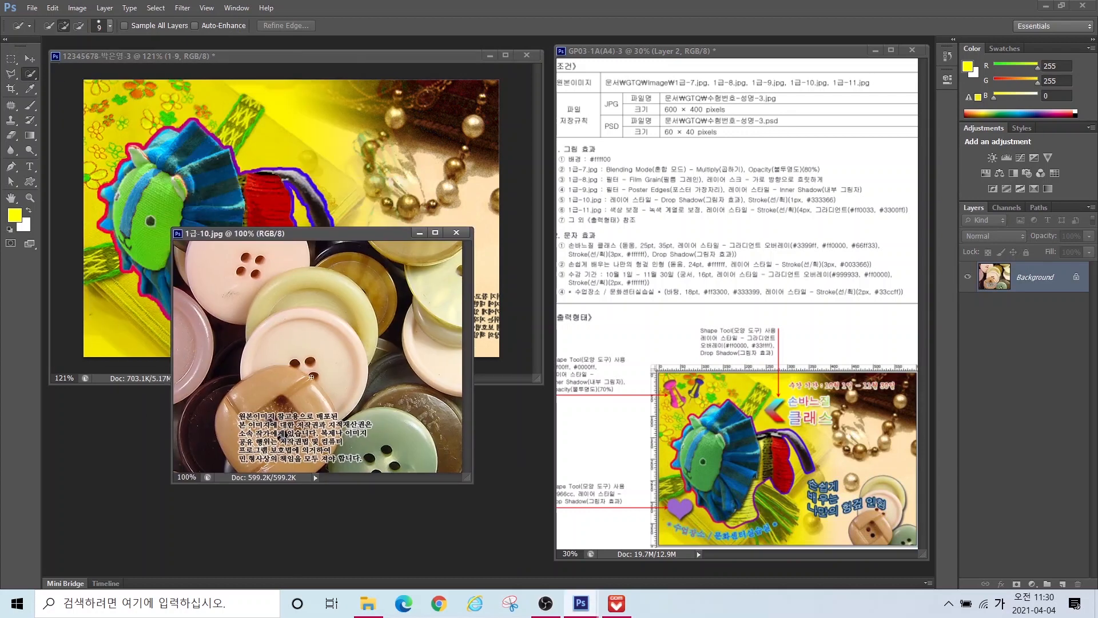
{"action": "key", "text": "bracketright"}
{"action": "key", "text": "bracketright"}
{"action": "key", "text": "bracketright"}
{"action": "mouse_move", "coordinate": [302, 372]}
{"action": "left_mouse_down"}
{"action": "mouse_move", "coordinate": [342, 308]}
{"action": "mouse_move", "coordinate": [279, 314]}
{"action": "mouse_move", "coordinate": [350, 446]}
{"action": "mouse_move", "coordinate": [393, 463]}
{"action": "mouse_move", "coordinate": [244, 426]}
{"action": "mouse_move", "coordinate": [321, 446]}
{"action": "left_mouse_up"}
{"action": "left_click", "coordinate": [30, 58]}
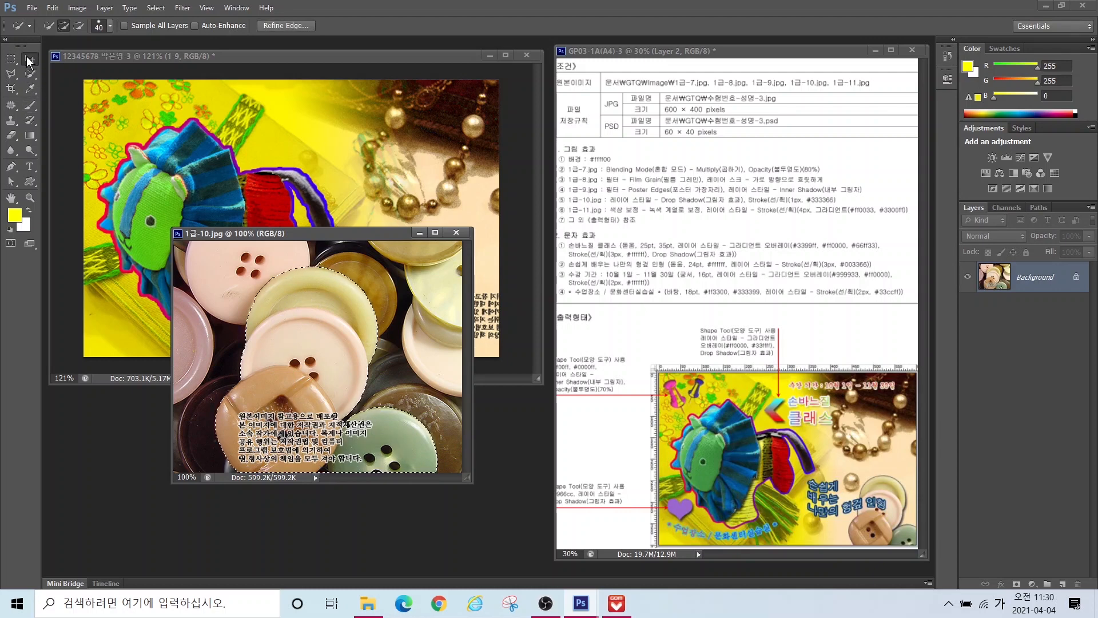
{"action": "left_click_drag", "start_coordinate": [337, 353], "coordinate": [383, 189]}
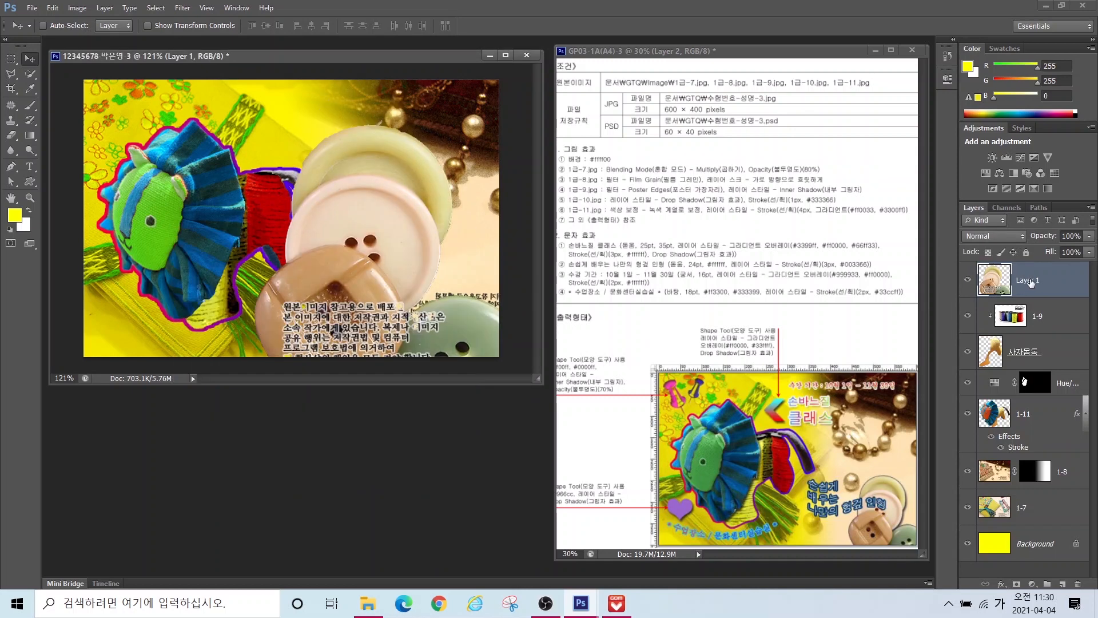
Step: Rename the new photo layer to 1-10
{"action": "double_click", "coordinate": [1029, 281]}
{"action": "type", "text": "1-10"}
{"action": "key", "text": "Return"}
Step: Scale the buttons photo down to about 43% and move it to the lower right
{"action": "key", "text": "ctrl+t"}
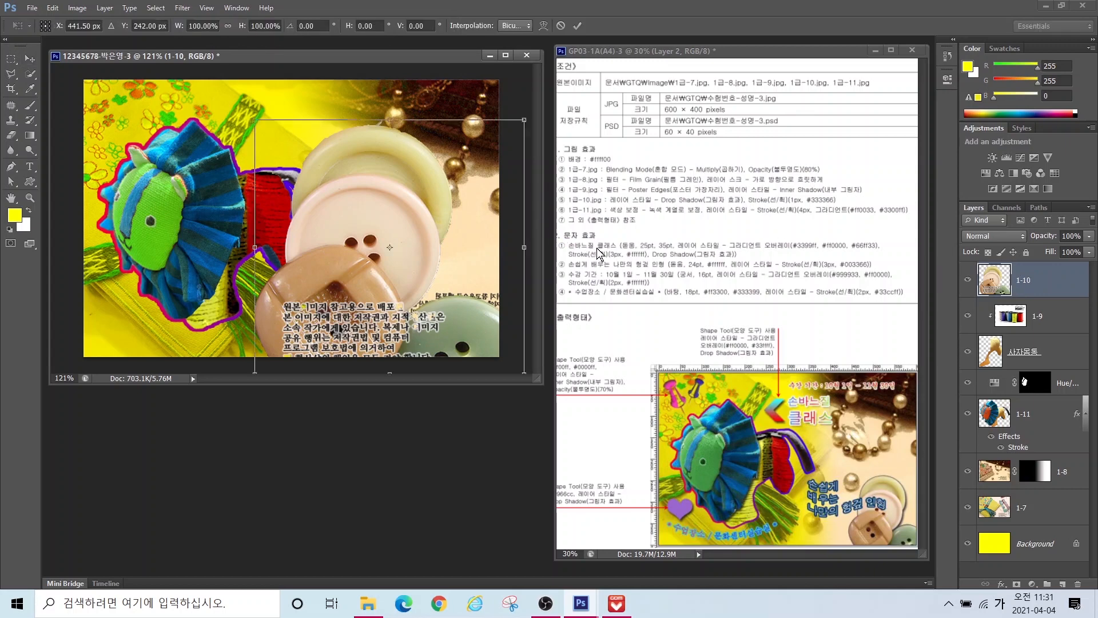
{"action": "left_click_drag", "start_coordinate": [531, 120], "coordinate": [417, 225]}
{"action": "left_click_drag", "start_coordinate": [380, 261], "coordinate": [480, 246]}
{"action": "left_click_drag", "start_coordinate": [355, 207], "coordinate": [400, 251]}
{"action": "key", "text": "Return"}
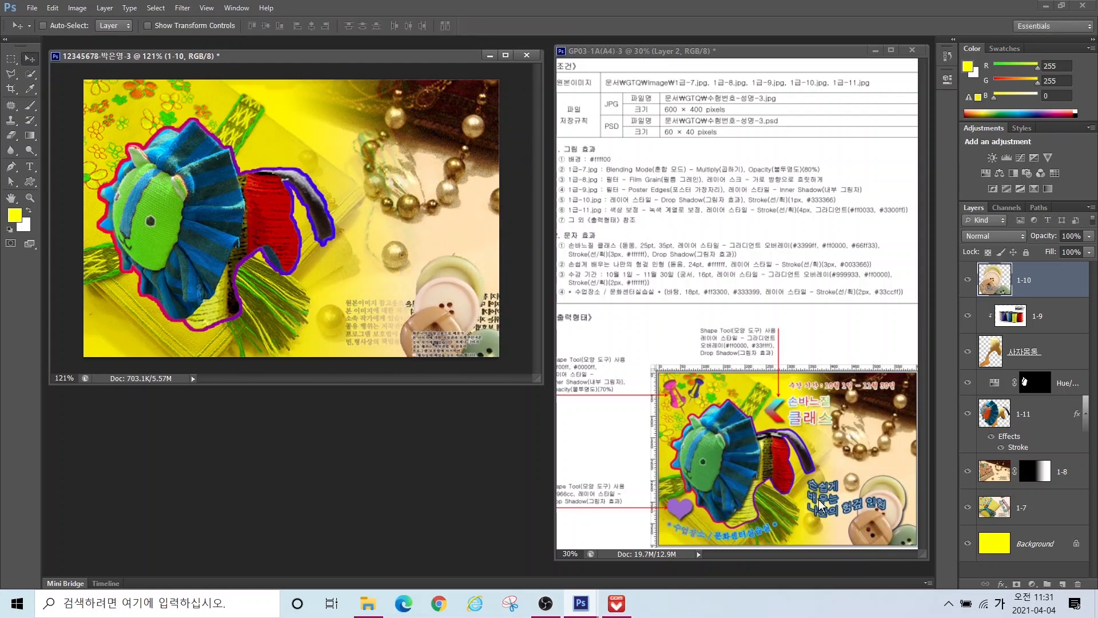
Step: Give the 1-10 layer a drop shadow and a 1 px #333366 stroke
{"action": "left_click", "coordinate": [1002, 585]}
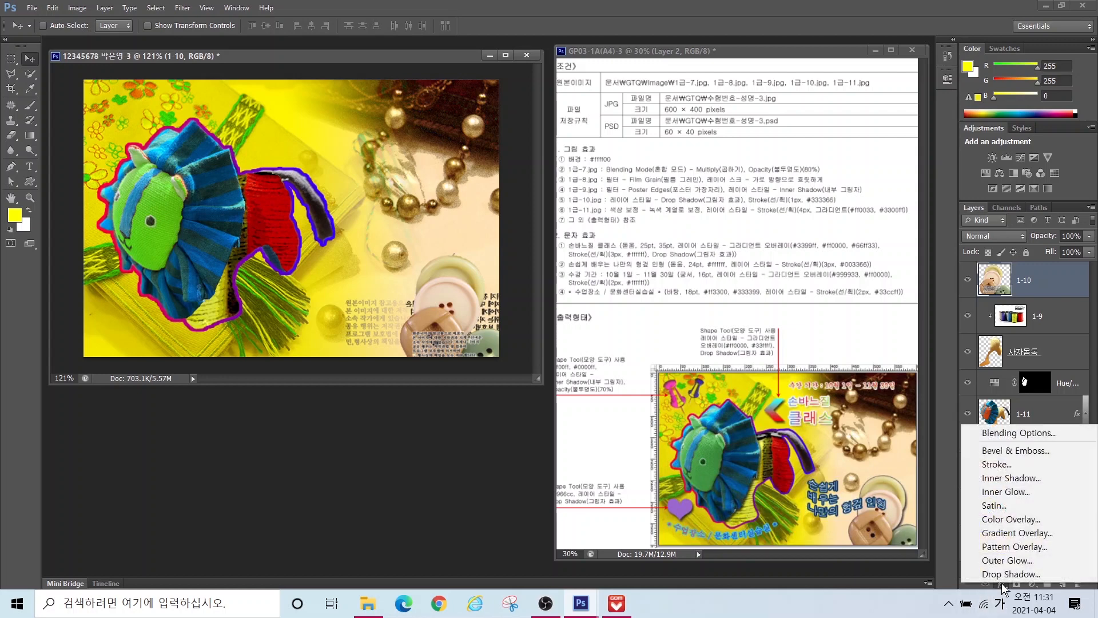
{"action": "left_click", "coordinate": [936, 591]}
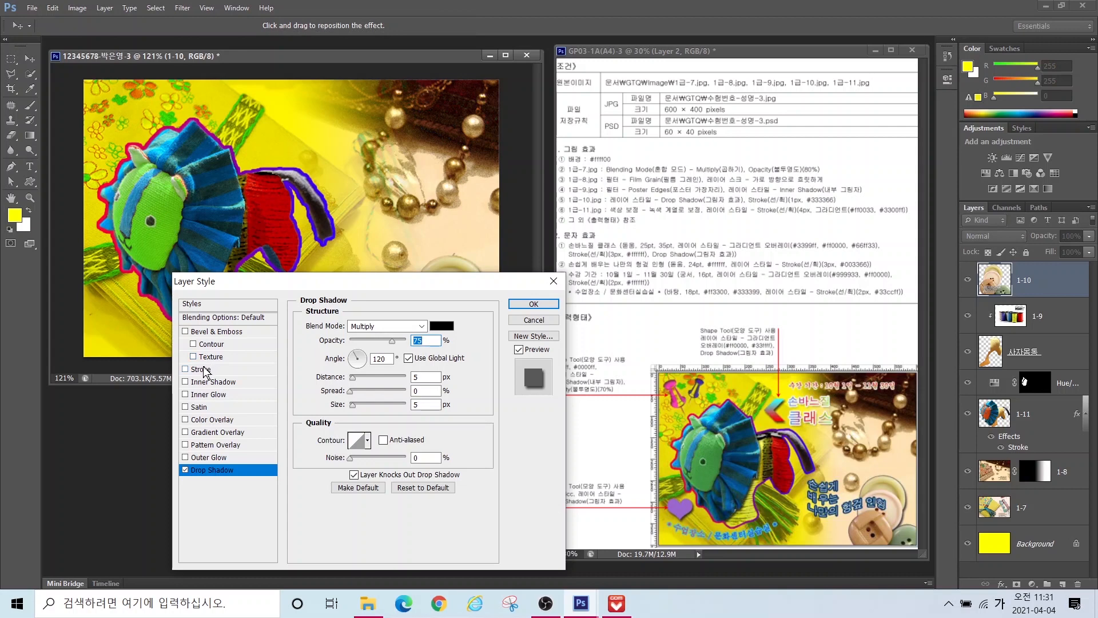
{"action": "left_click", "coordinate": [203, 370]}
{"action": "left_click_drag", "start_coordinate": [351, 325], "coordinate": [324, 327]}
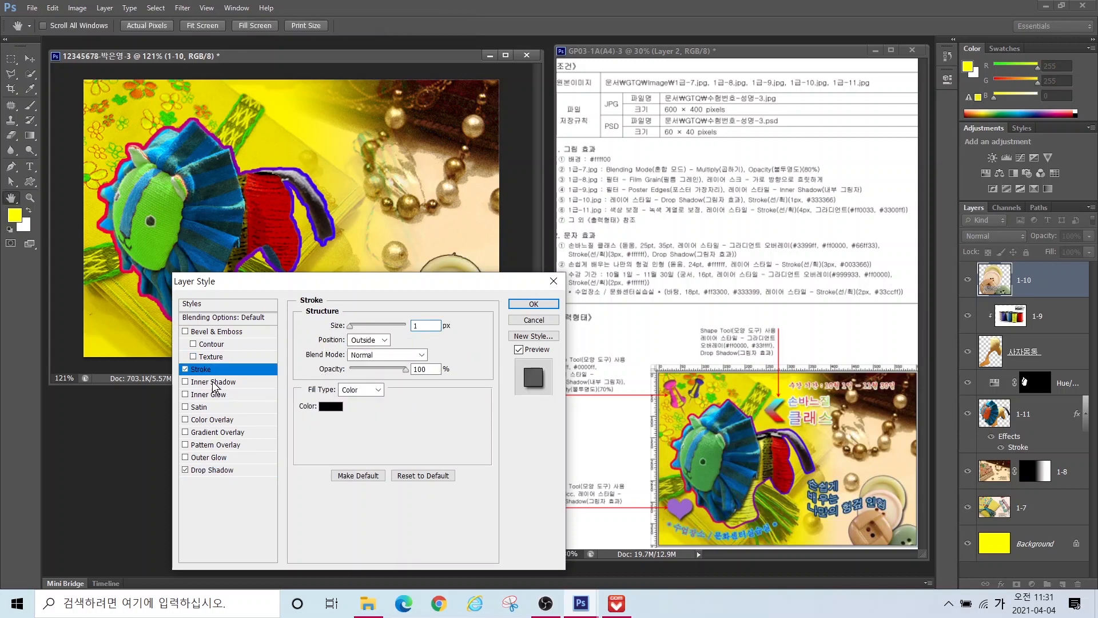
{"action": "left_click", "coordinate": [331, 406]}
{"action": "type", "text": "333366"}
{"action": "key", "text": "Return"}
{"action": "key", "text": "Return"}
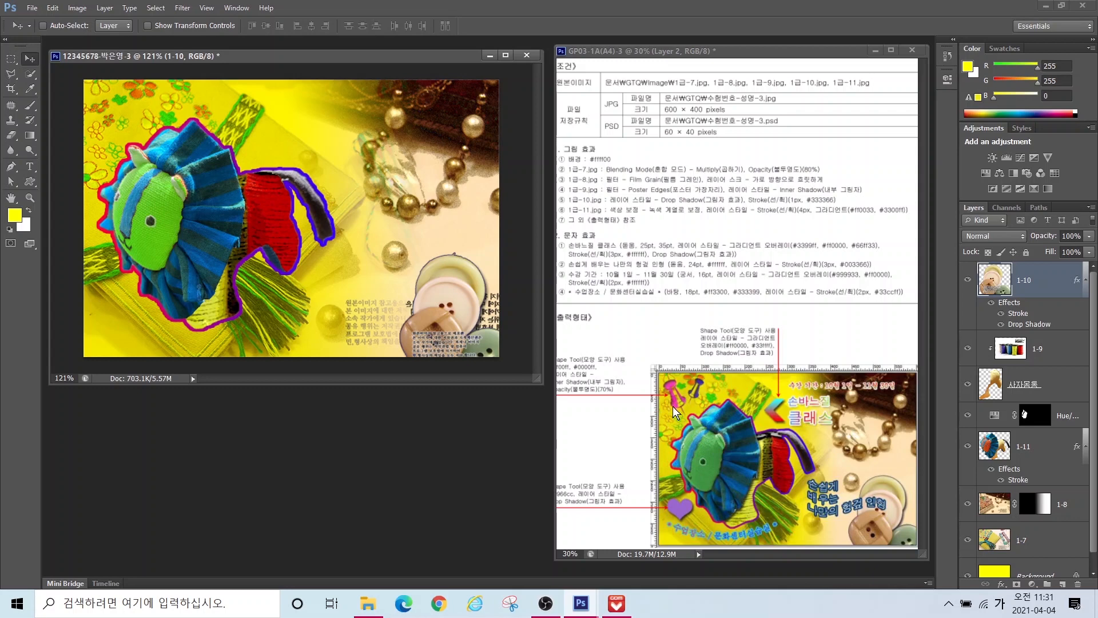
Step: Draw a pushpin custom shape near the image's top-left
{"action": "left_click", "coordinate": [30, 183]}
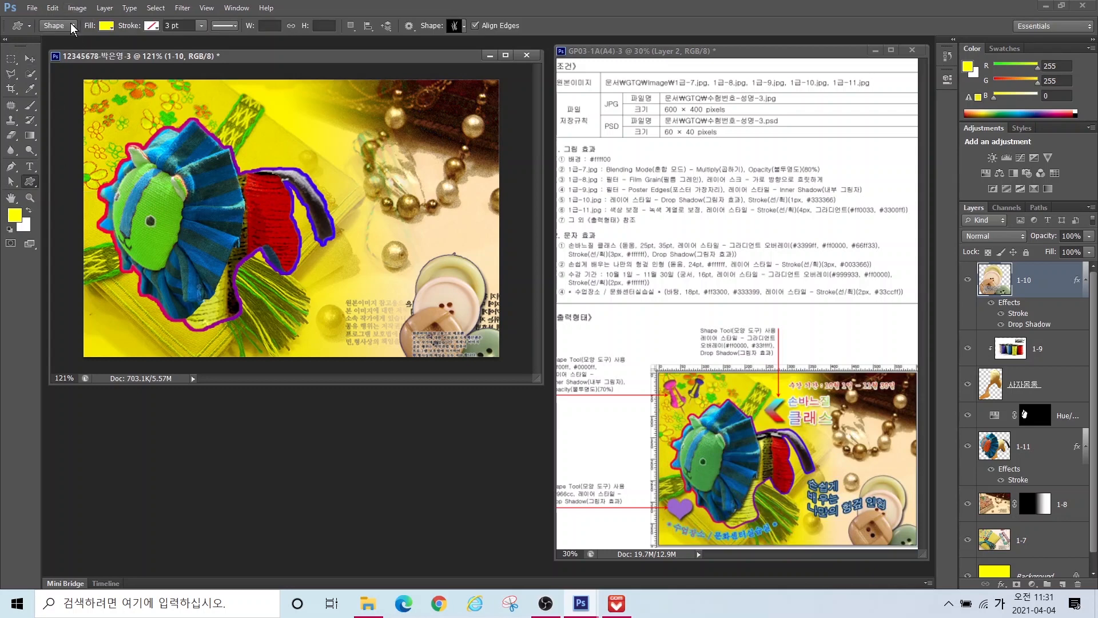
{"action": "mouse_move", "coordinate": [70, 38]}
{"action": "left_mouse_down"}
{"action": "mouse_move", "coordinate": [37, 24]}
{"action": "mouse_move", "coordinate": [66, 6]}
{"action": "mouse_move", "coordinate": [86, 54]}
{"action": "mouse_move", "coordinate": [86, 10]}
{"action": "left_mouse_up"}
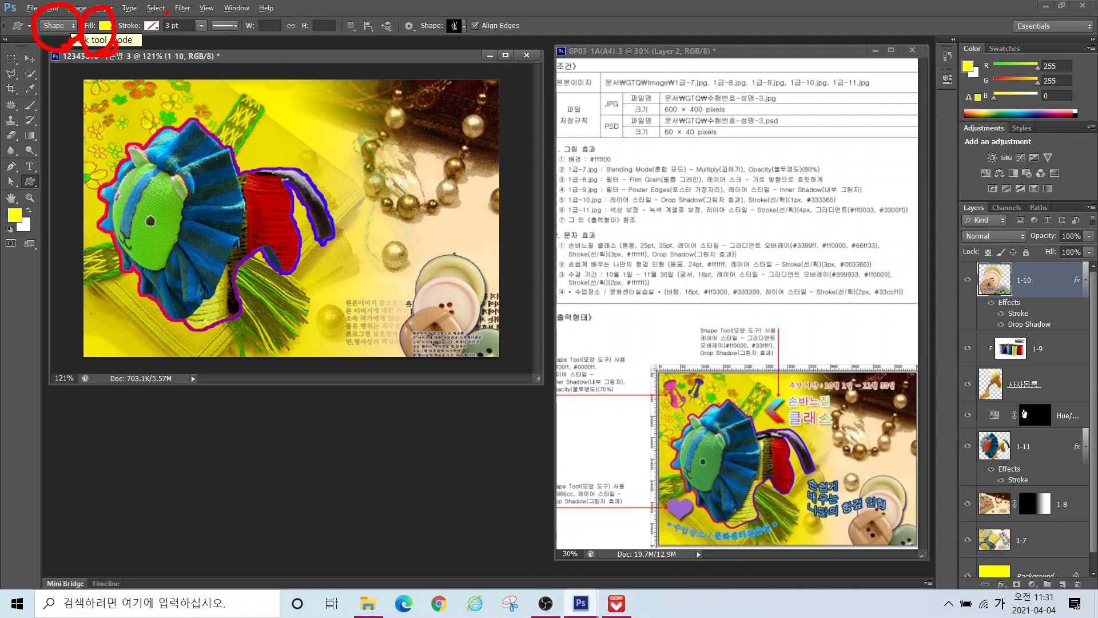
{"action": "left_click_drag", "start_coordinate": [119, 55], "coordinate": [167, 14]}
{"action": "mouse_move", "coordinate": [469, 39]}
{"action": "left_mouse_down"}
{"action": "mouse_move", "coordinate": [461, 10]}
{"action": "mouse_move", "coordinate": [464, 54]}
{"action": "mouse_move", "coordinate": [515, 127]}
{"action": "left_mouse_up"}
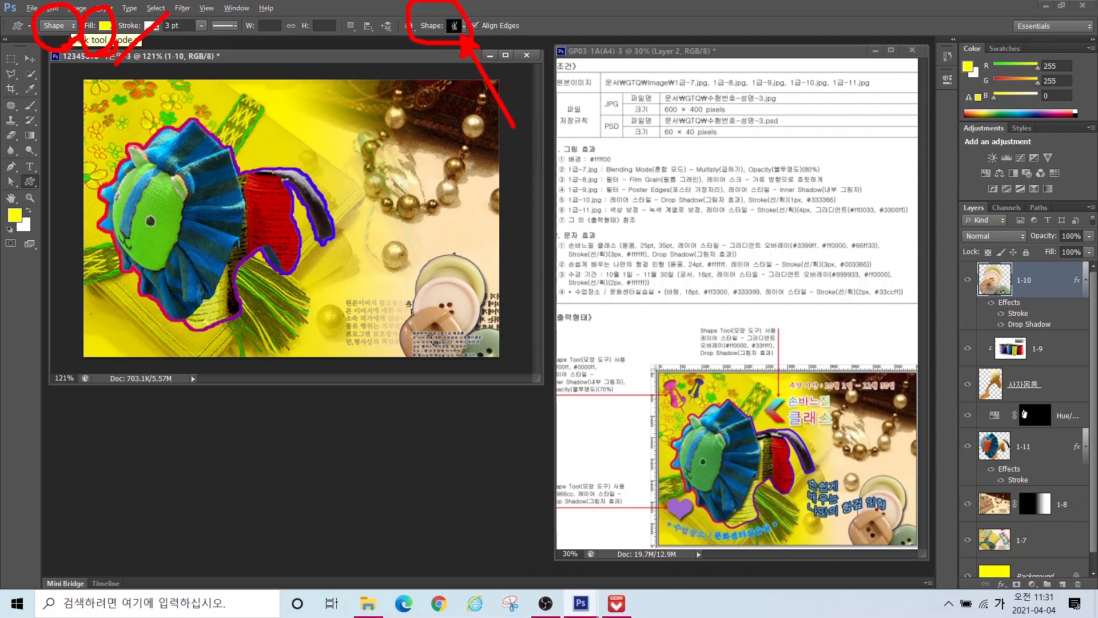
{"action": "key", "text": "Escape"}
{"action": "left_click", "coordinate": [456, 29]}
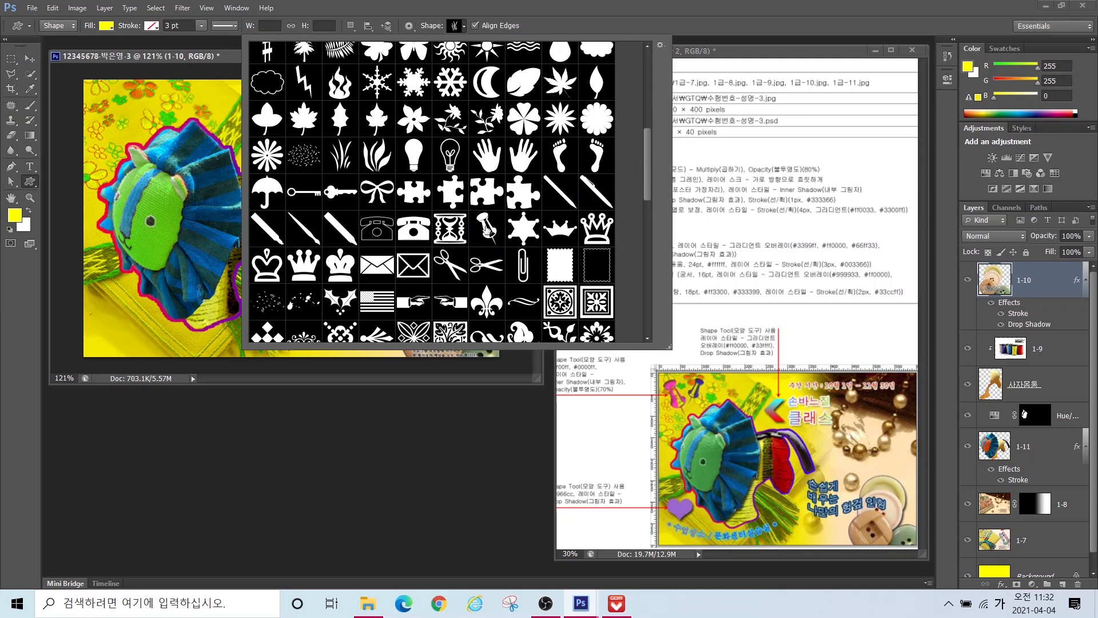
{"action": "double_click", "coordinate": [487, 227]}
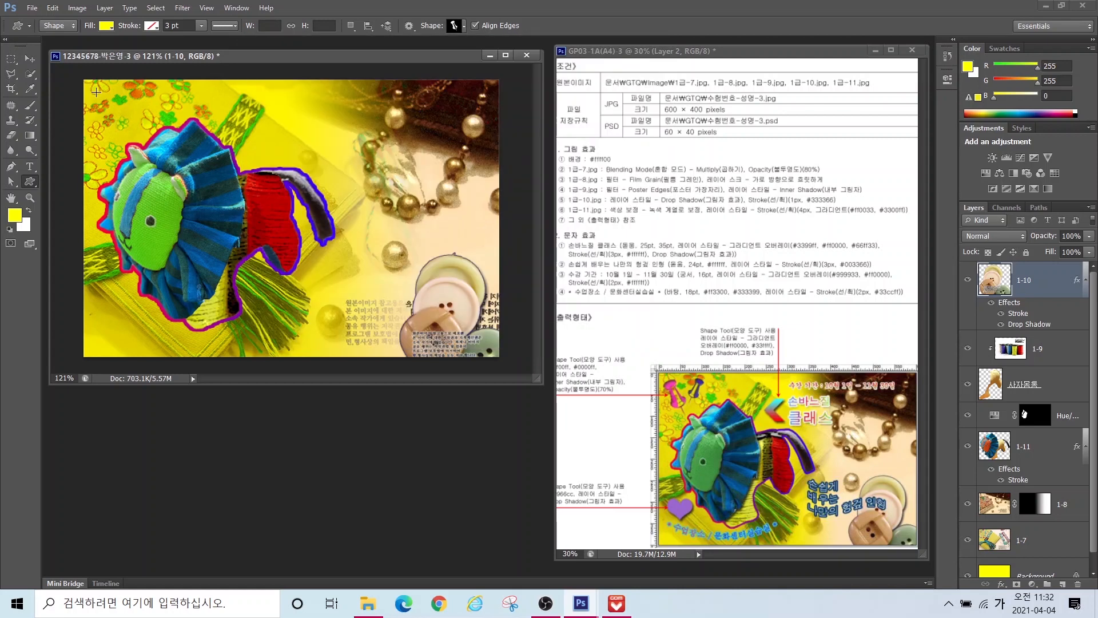
{"action": "left_click_drag", "start_coordinate": [96, 92], "coordinate": [154, 136]}
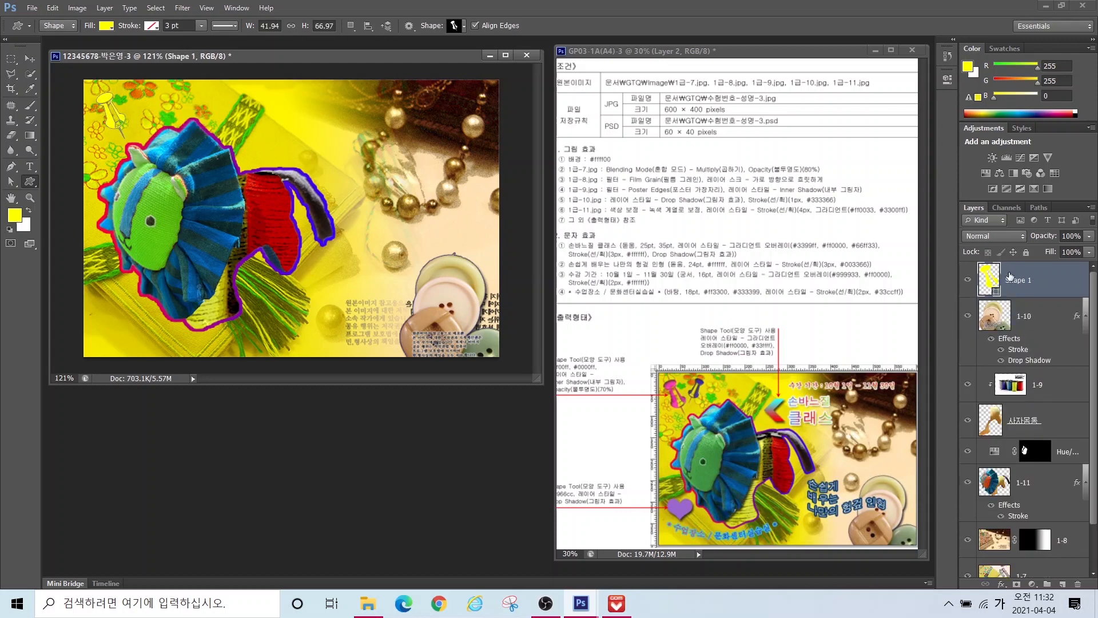
Step: Rename the pushpin shape layer to 핀
{"action": "double_click", "coordinate": [1010, 280]}
{"action": "type", "text": "핀"}
{"action": "key", "text": "Return"}
Step: Fill the pin with magenta ff00ff and nudge it slightly upward
{"action": "double_click", "coordinate": [985, 278]}
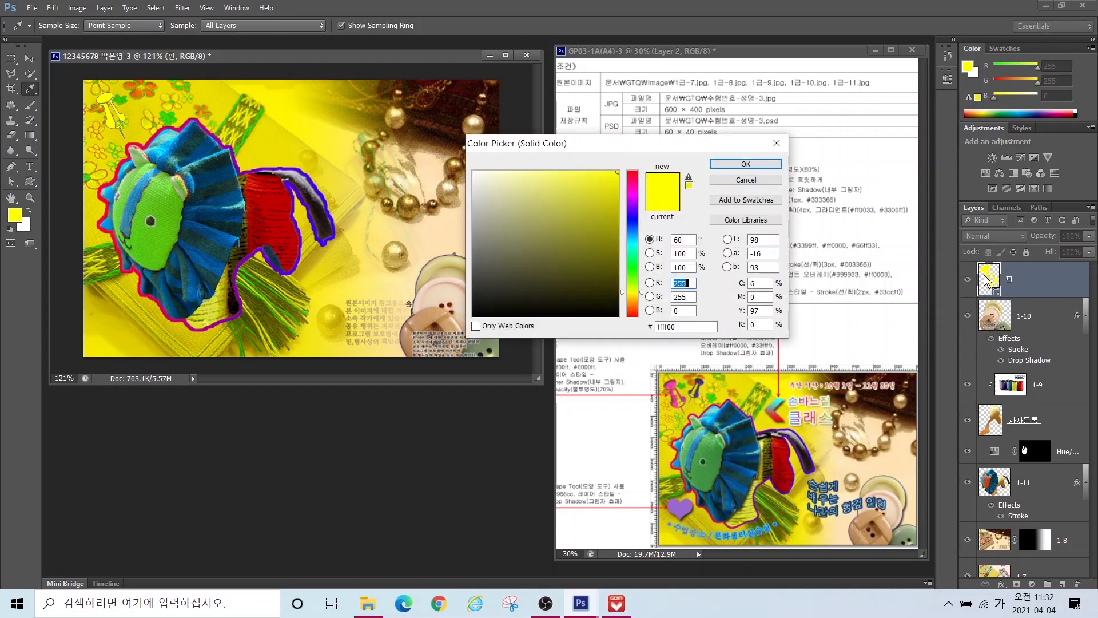
{"action": "left_click", "coordinate": [685, 327]}
{"action": "type", "text": "ff00ff"}
{"action": "key", "text": "Return"}
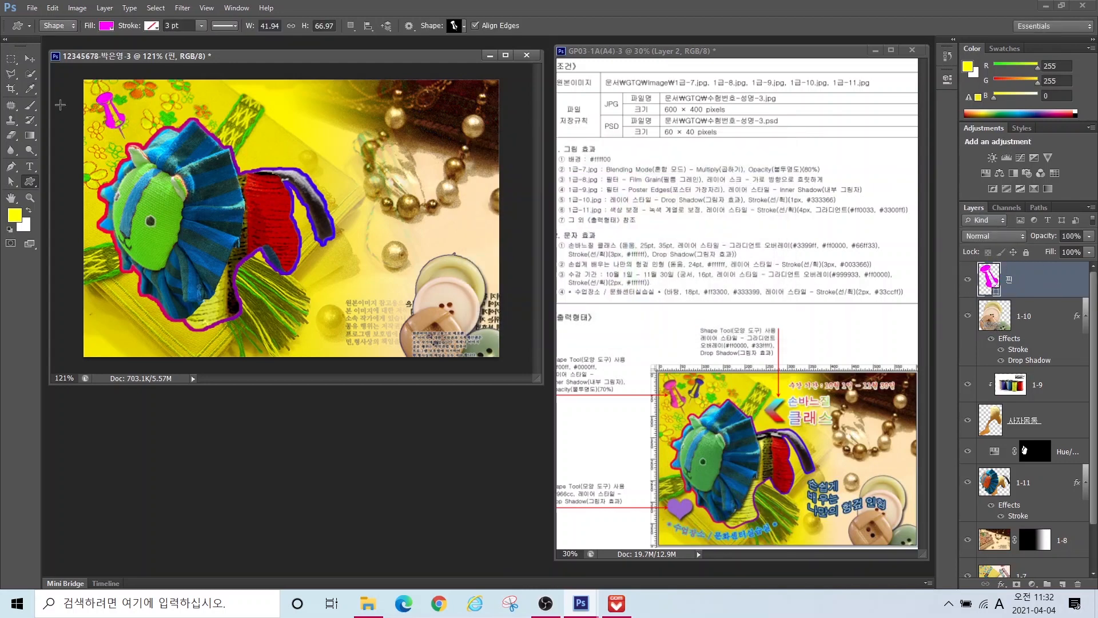
{"action": "key", "text": "v"}
{"action": "left_click_drag", "start_coordinate": [101, 101], "coordinate": [102, 100]}
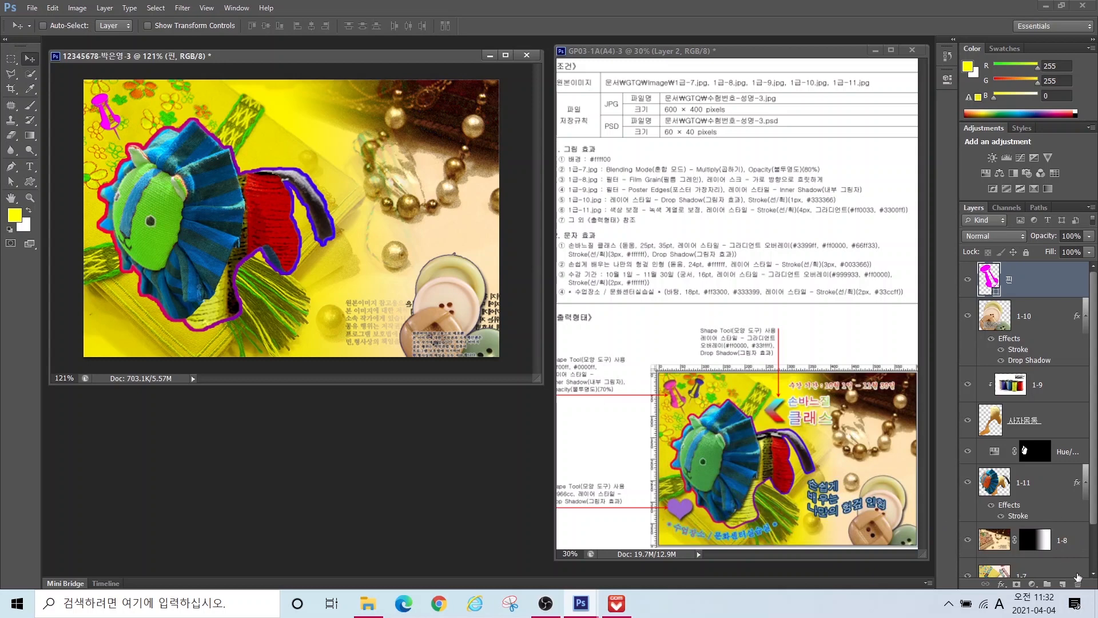
Step: Add an inner shadow to the pin and set its layer opacity to 70%
{"action": "left_click", "coordinate": [1001, 584]}
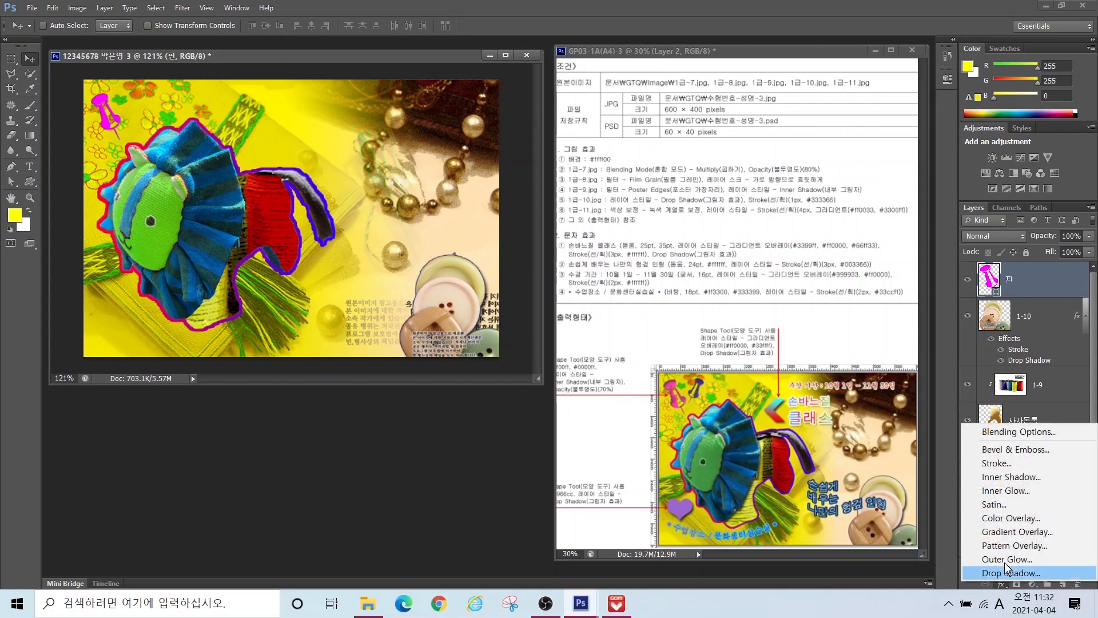
{"action": "key", "text": "Escape"}
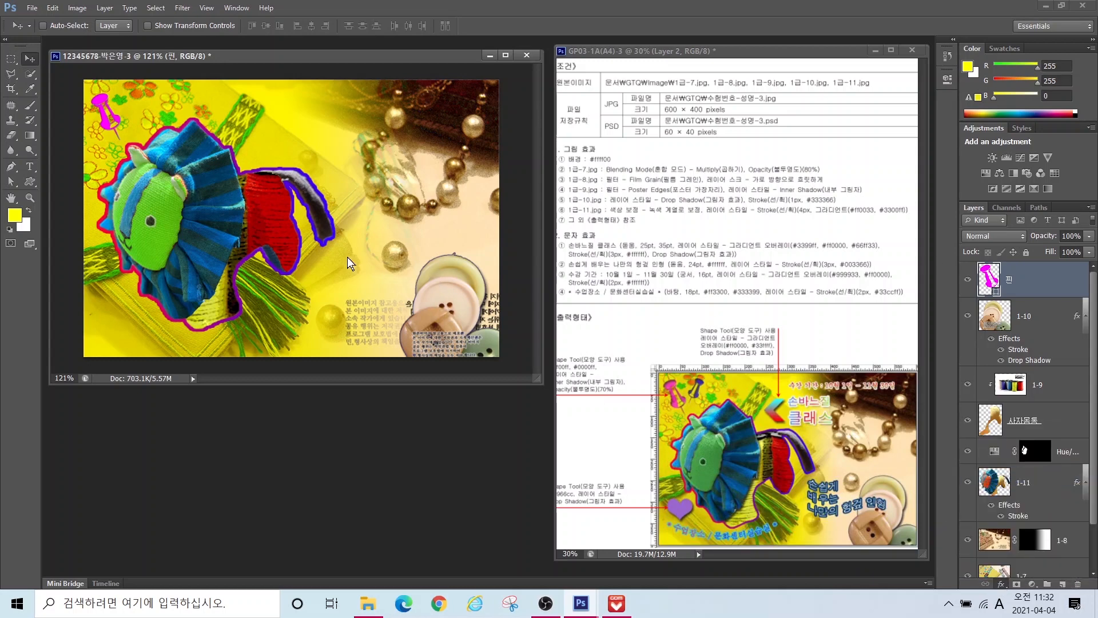
{"action": "left_click", "coordinate": [535, 310]}
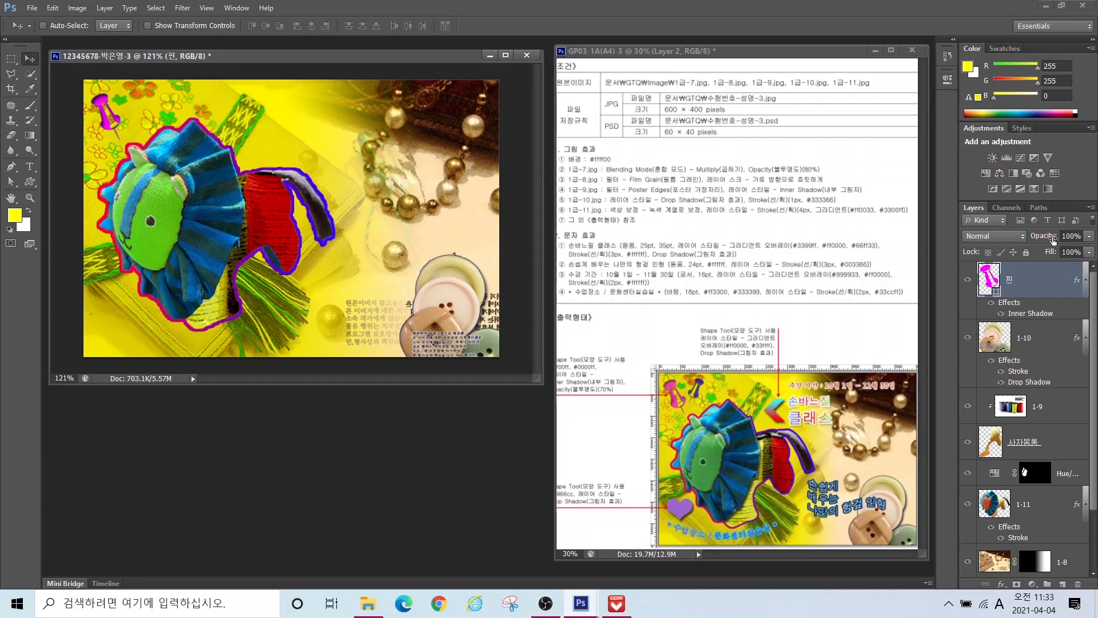
{"action": "type", "text": "70"}
{"action": "key", "text": "Return"}
Step: Duplicate the pin, move it right, flip it horizontally and scale it to about 81%
{"action": "key", "text": "ctrl+j"}
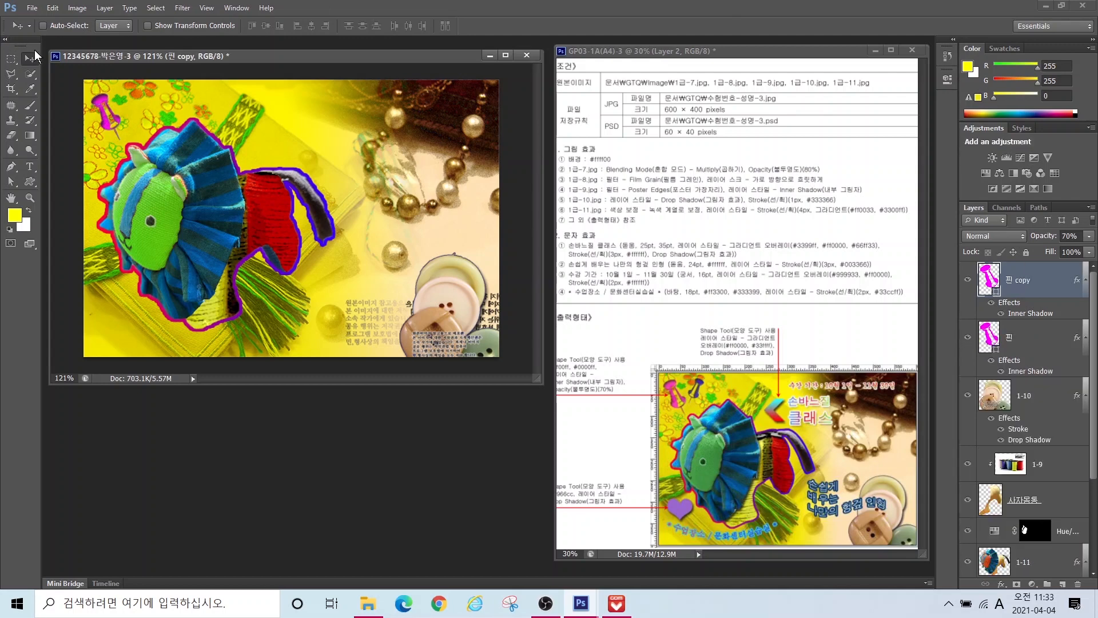
{"action": "left_click_drag", "start_coordinate": [109, 114], "coordinate": [140, 111]}
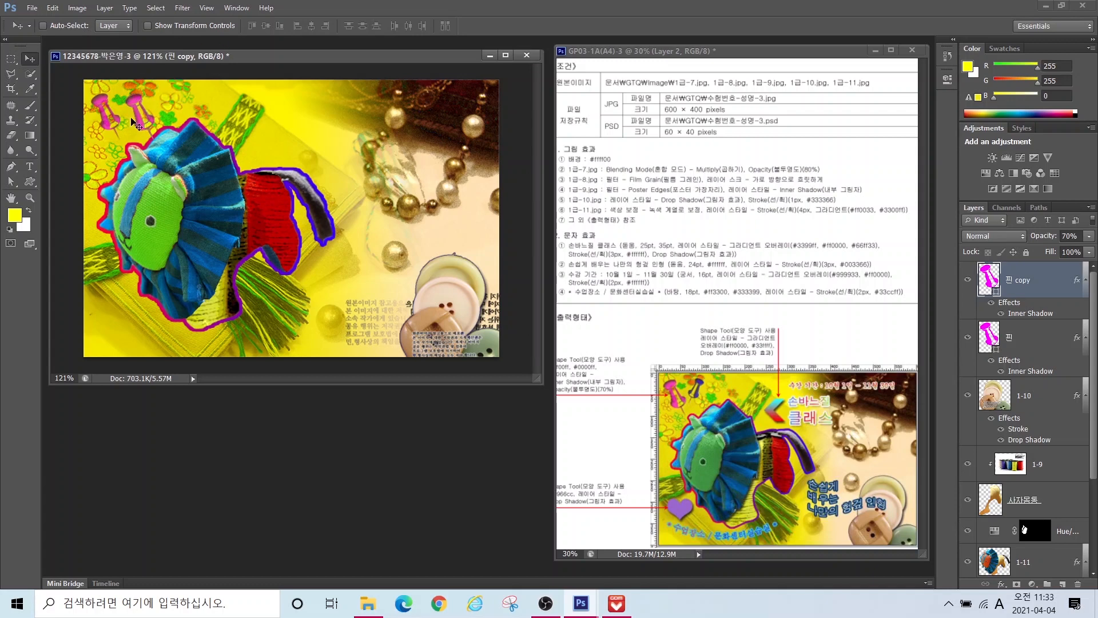
{"action": "key", "text": "ctrl+t"}
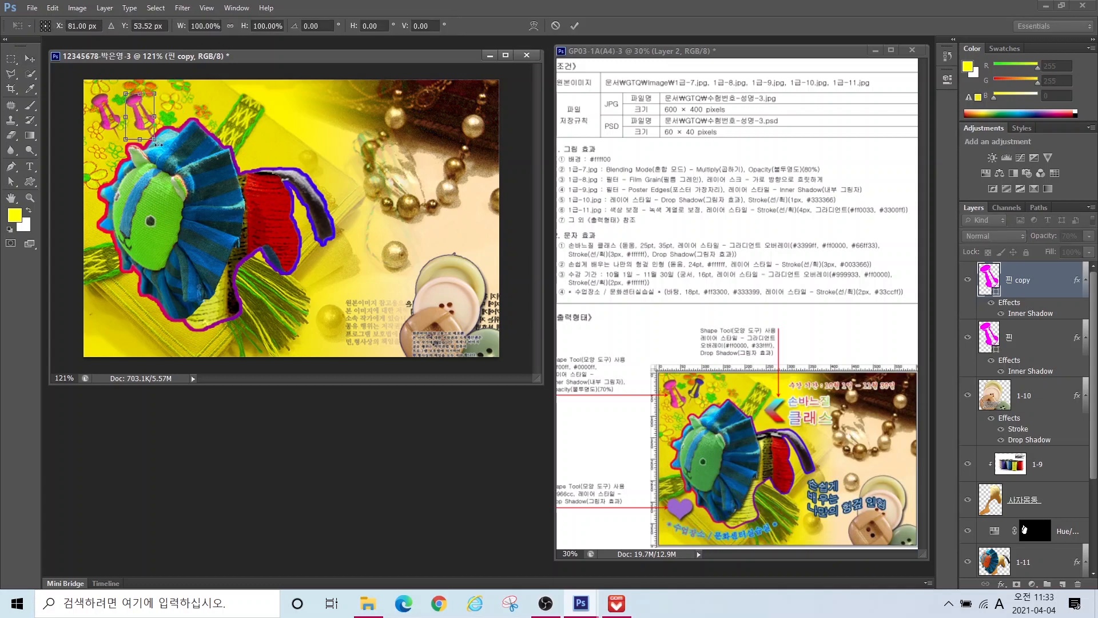
{"action": "right_click", "coordinate": [140, 105]}
{"action": "left_click", "coordinate": [166, 289]}
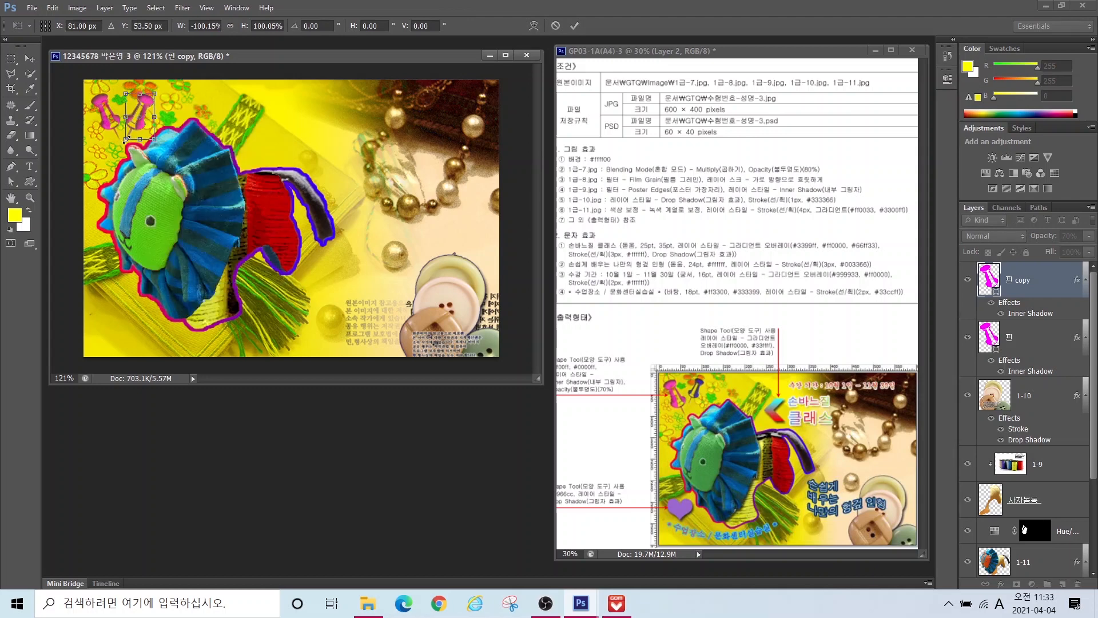
{"action": "left_click_drag", "start_coordinate": [128, 137], "coordinate": [131, 131]}
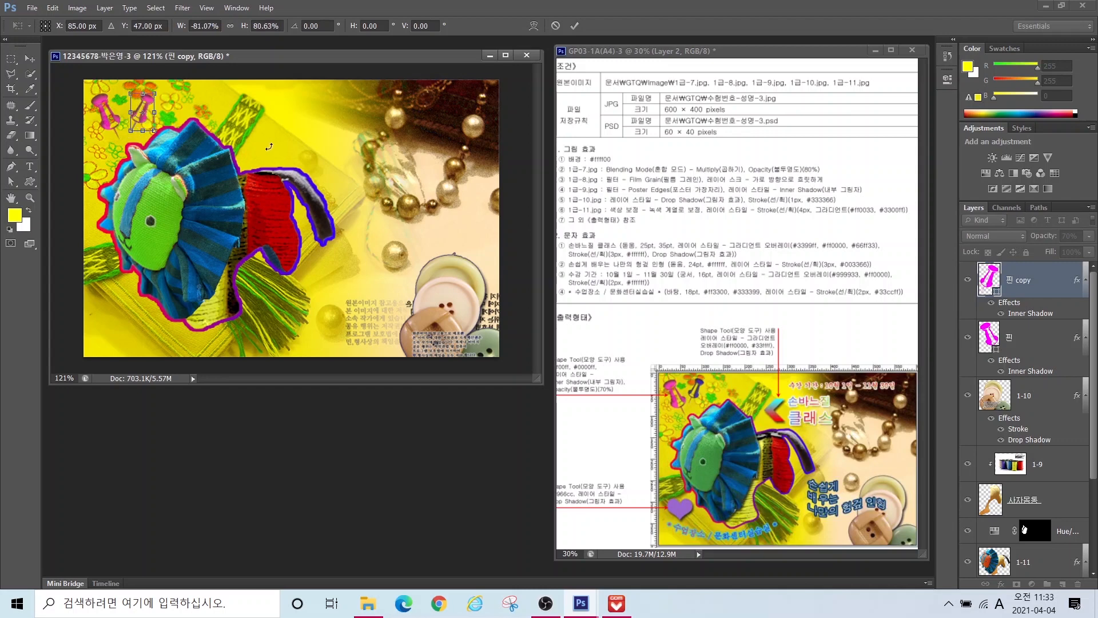
{"action": "key", "text": "Left"}
{"action": "key", "text": "Left"}
{"action": "key", "text": "Left"}
{"action": "key", "text": "Left"}
{"action": "key", "text": "Left"}
{"action": "key", "text": "Left"}
{"action": "key", "text": "Left"}
{"action": "key", "text": "Up"}
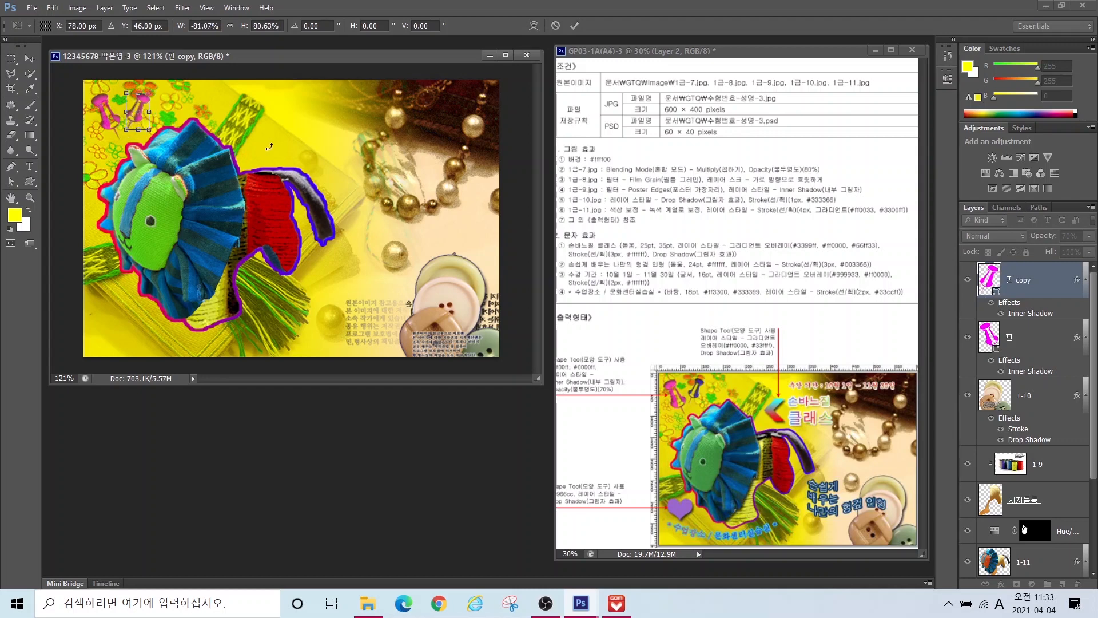
{"action": "key", "text": "Return"}
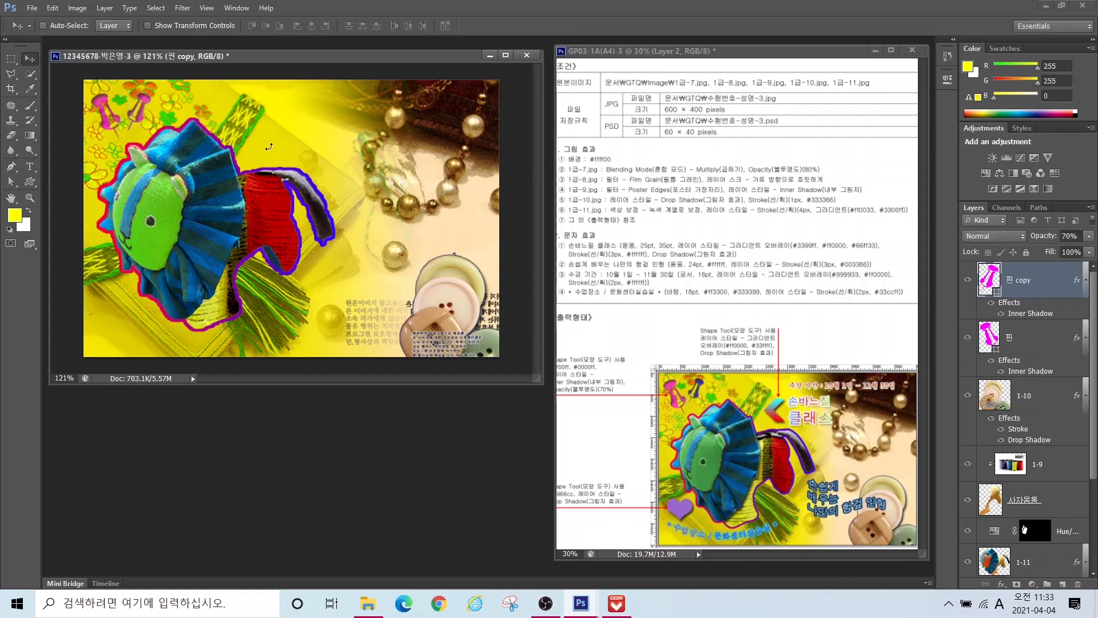
Step: Recolour the copied pin blue with 0000ff
{"action": "double_click", "coordinate": [995, 280]}
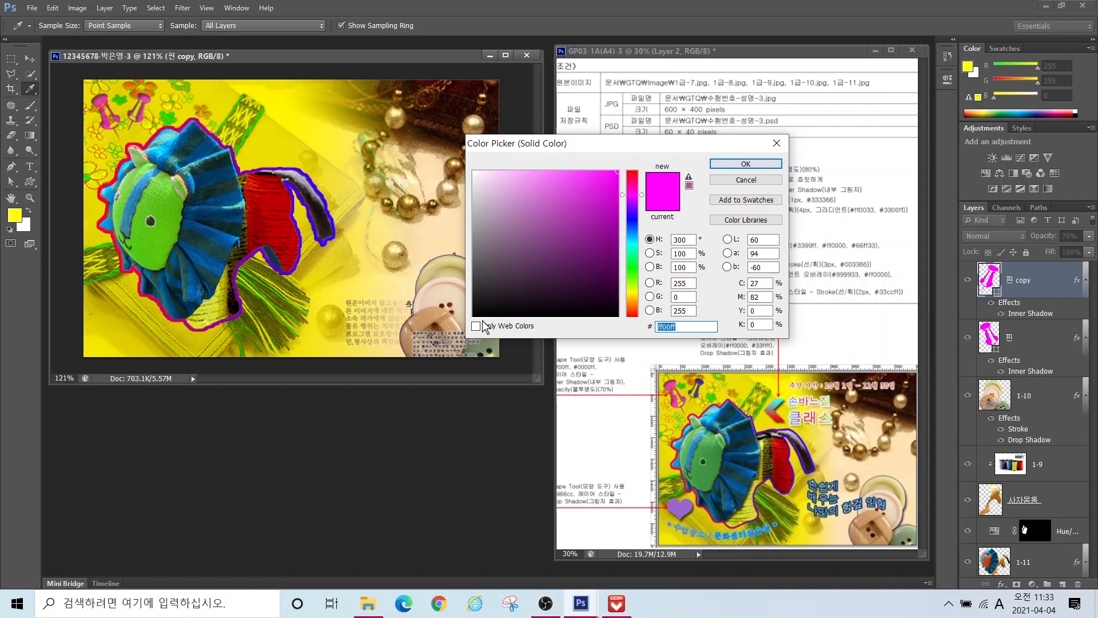
{"action": "type", "text": "0000ff"}
{"action": "key", "text": "Return"}
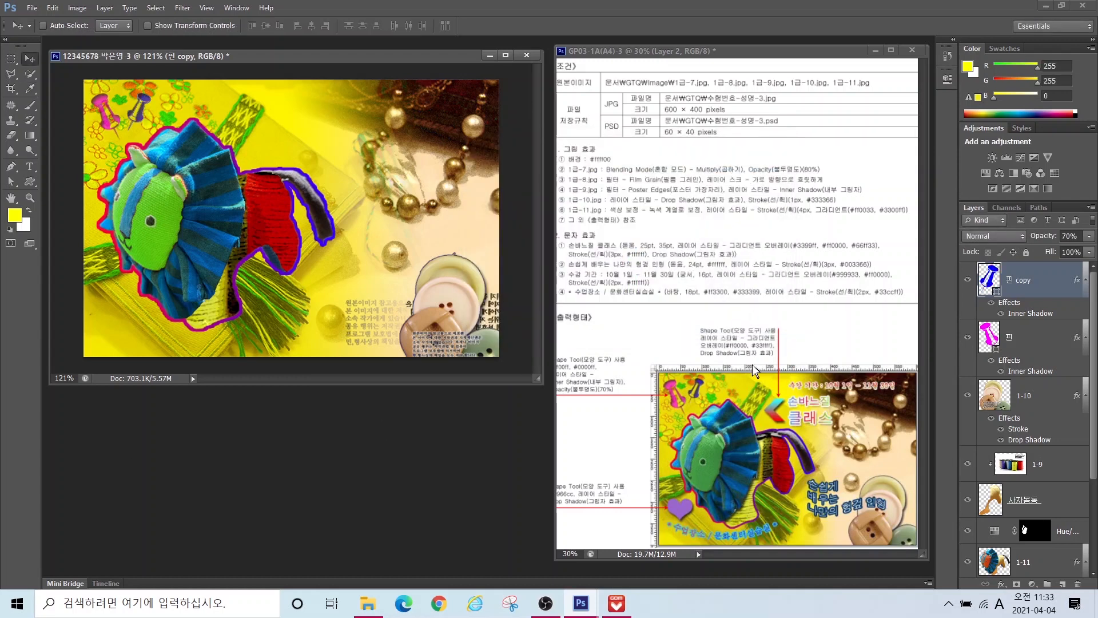
{"action": "left_click", "coordinate": [32, 179]}
Step: Draw a chevron arrow custom shape and flip it horizontally
{"action": "left_click", "coordinate": [463, 27]}
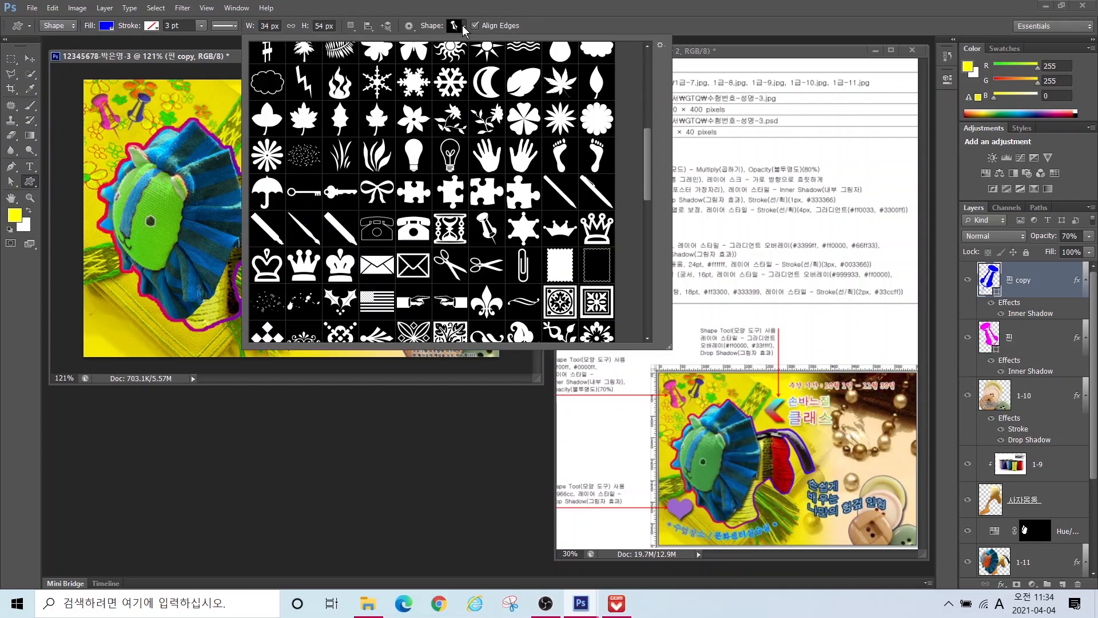
{"action": "left_click_drag", "start_coordinate": [644, 152], "coordinate": [640, 56]}
{"action": "double_click", "coordinate": [303, 96]}
{"action": "left_click_drag", "start_coordinate": [269, 118], "coordinate": [306, 160]}
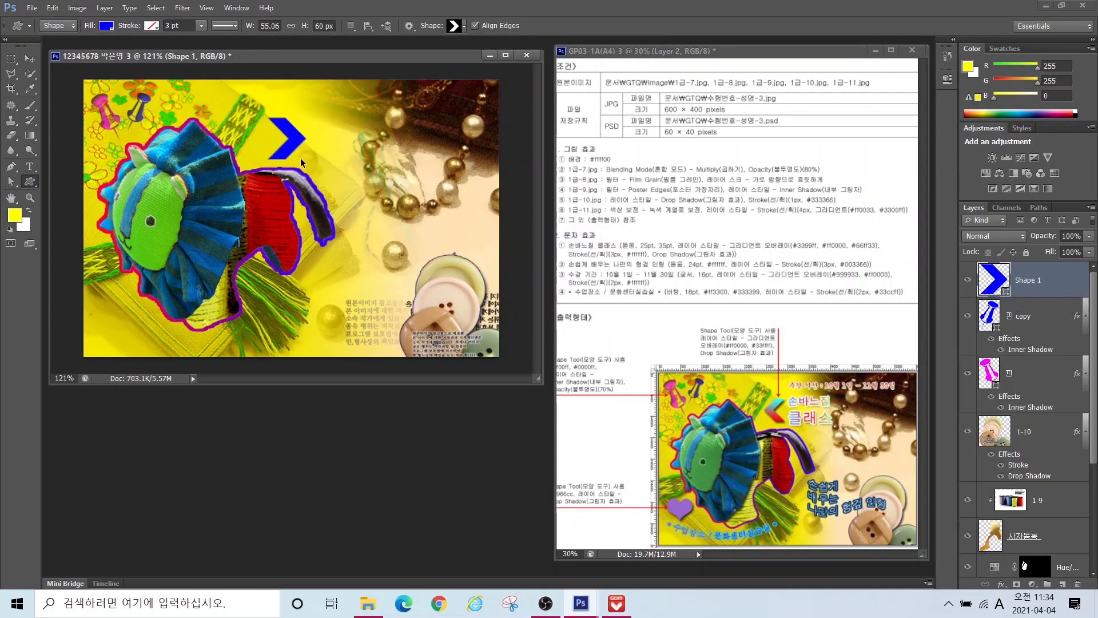
{"action": "key", "text": "ctrl+t"}
{"action": "right_click", "coordinate": [291, 145]}
{"action": "left_click", "coordinate": [336, 331]}
{"action": "key", "text": "Return"}
Step: Rename the arrow layer to 화살
{"action": "double_click", "coordinate": [1024, 280]}
{"action": "key", "text": "Hangul"}
{"action": "type", "text": "화"}
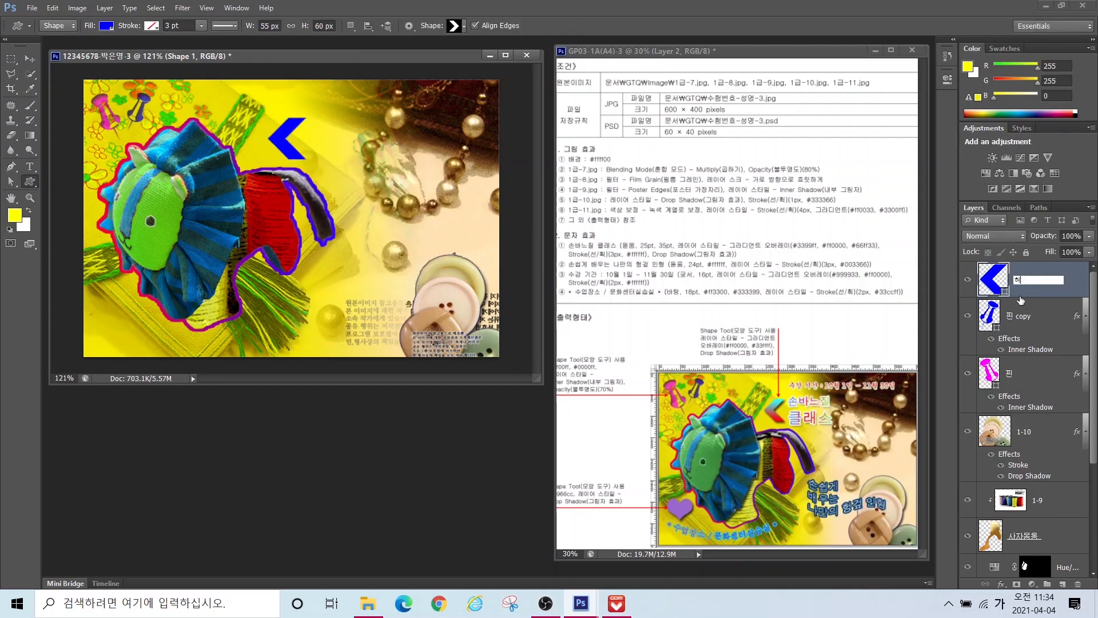
{"action": "type", "text": "살"}
{"action": "key", "text": "Return"}
Step: Give the arrow a gradient overlay from red ff0000 to cyan 33ffff
{"action": "left_click", "coordinate": [1002, 584]}
{"action": "left_click", "coordinate": [1006, 534]}
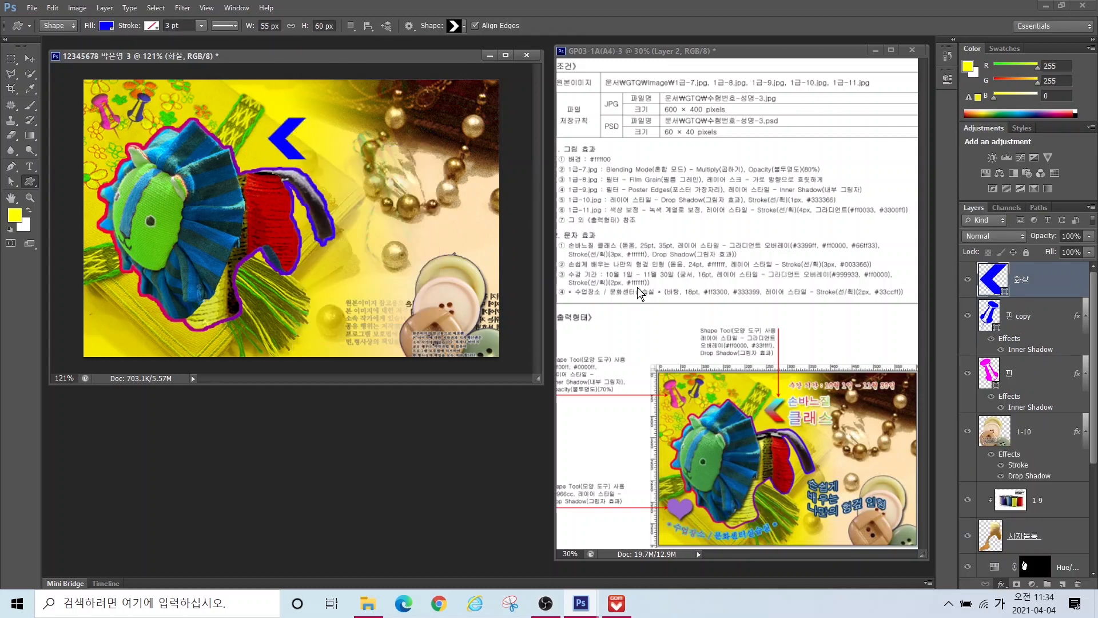
{"action": "left_click", "coordinate": [369, 354]}
{"action": "double_click", "coordinate": [342, 404]}
{"action": "left_click_drag", "start_coordinate": [696, 327], "coordinate": [422, 295]}
{"action": "key", "text": "Hangul"}
{"action": "type", "text": "ff0000"}
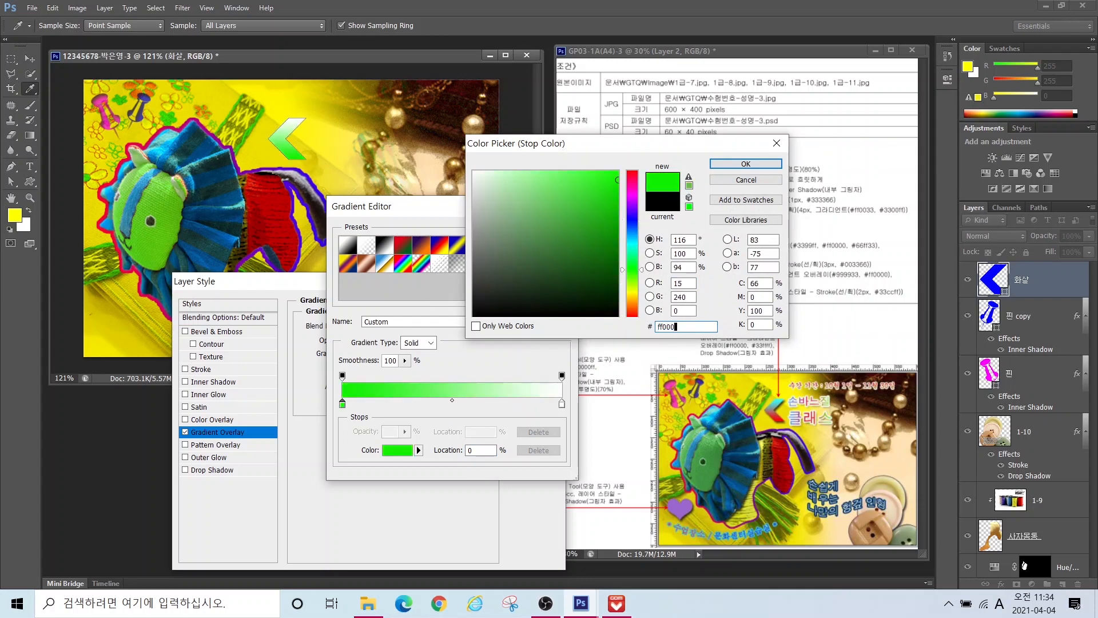
{"action": "key", "text": "Return"}
{"action": "left_click", "coordinate": [563, 405]}
{"action": "double_click", "coordinate": [562, 404]}
{"action": "type", "text": "33ffff"}
{"action": "key", "text": "Return"}
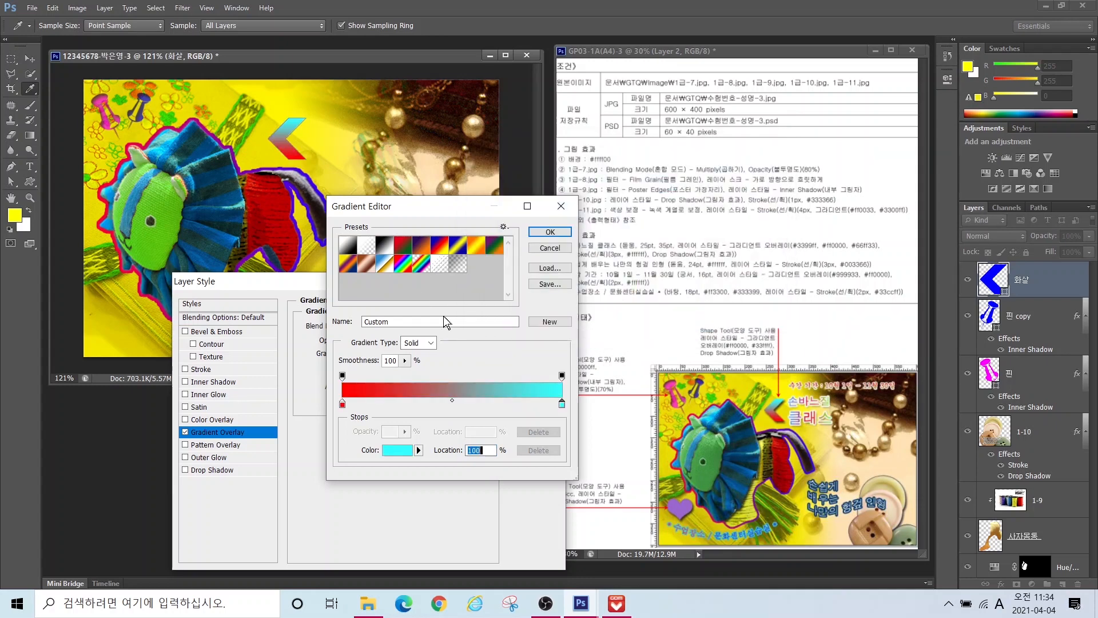
{"action": "left_click", "coordinate": [550, 232]}
Step: Add a drop shadow to the arrow and shift it about 22 px left
{"action": "left_click", "coordinate": [194, 470]}
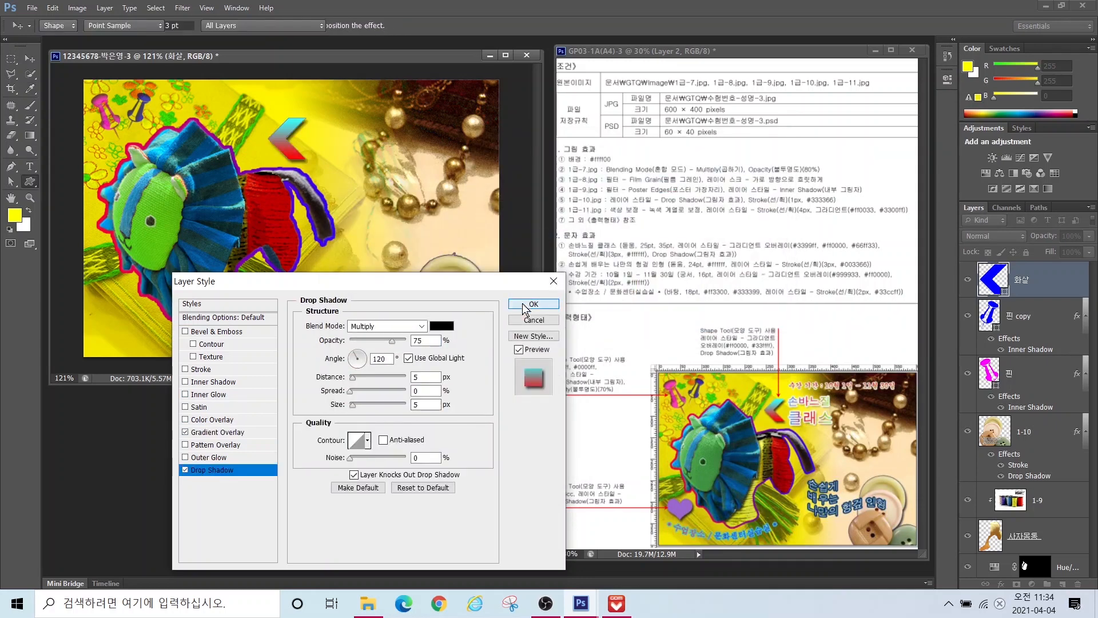
{"action": "left_click", "coordinate": [534, 304]}
{"action": "left_click_drag", "start_coordinate": [292, 139], "coordinate": [280, 137]}
Step: Draw a heart custom shape at the poster's lower left
{"action": "left_click", "coordinate": [30, 181]}
{"action": "left_click", "coordinate": [458, 25]}
{"action": "scroll", "coordinate": [645, 136], "scroll_direction": "down", "scroll_amount": 8}
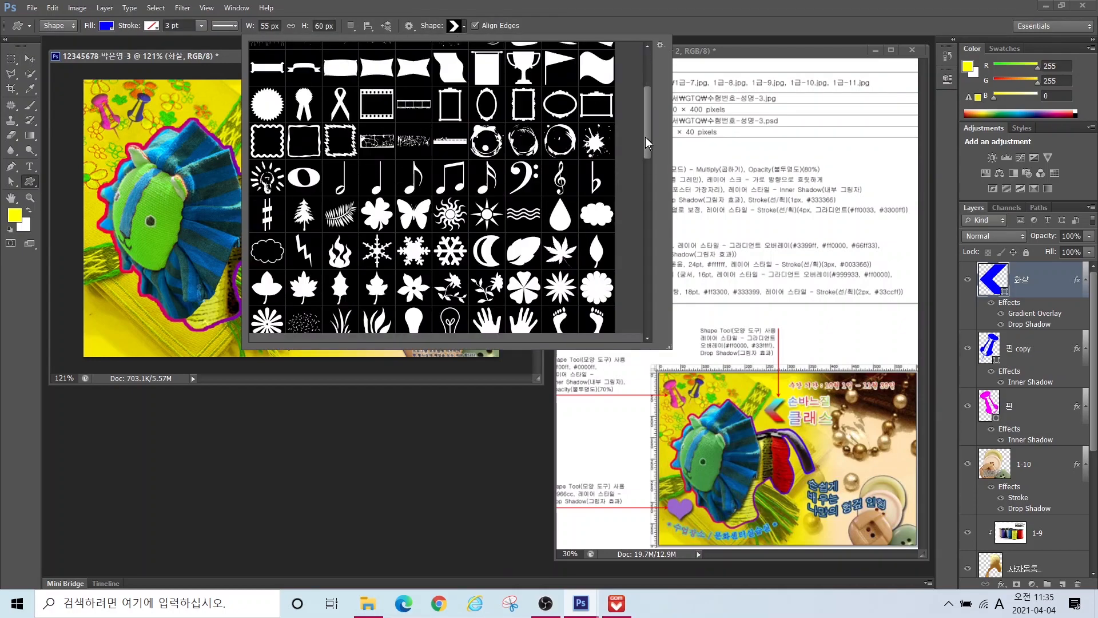
{"action": "left_click", "coordinate": [560, 206]}
{"action": "left_click_drag", "start_coordinate": [96, 293], "coordinate": [139, 330]}
Step: Rename the heart layer to 하트 and fill it with purple 9966cc
{"action": "double_click", "coordinate": [1024, 279]}
{"action": "type", "text": "하트"}
{"action": "key", "text": "Return"}
{"action": "double_click", "coordinate": [995, 279]}
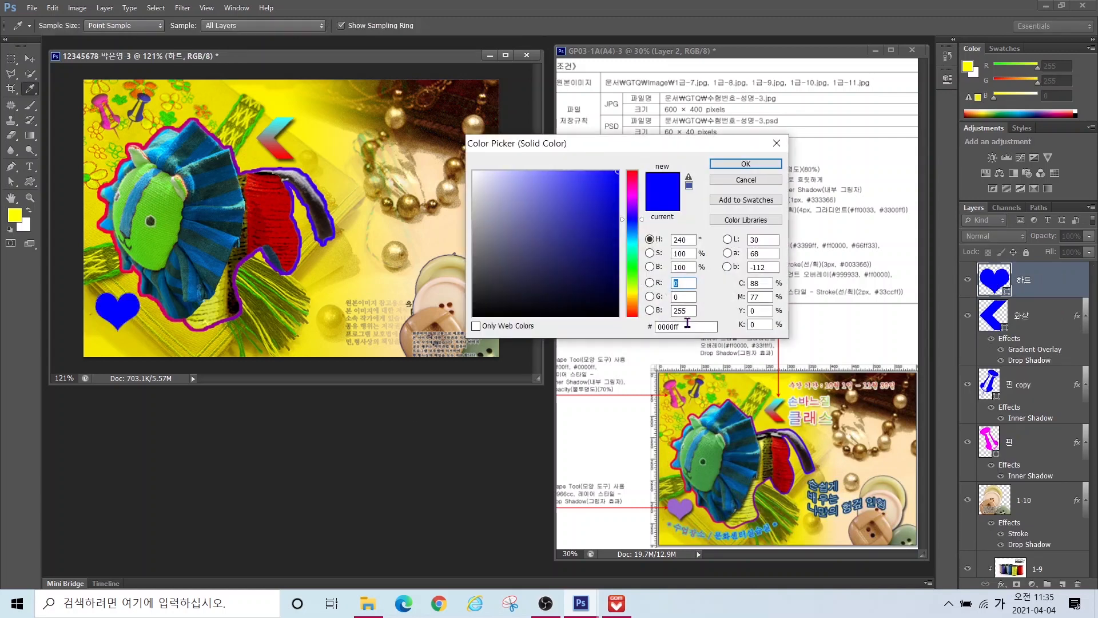
{"action": "type", "text": "9966cc"}
{"action": "key", "text": "Return"}
{"action": "left_click", "coordinate": [1001, 584]}
Step: Add a drop shadow to the heart and nudge it into place
{"action": "left_click", "coordinate": [981, 595]}
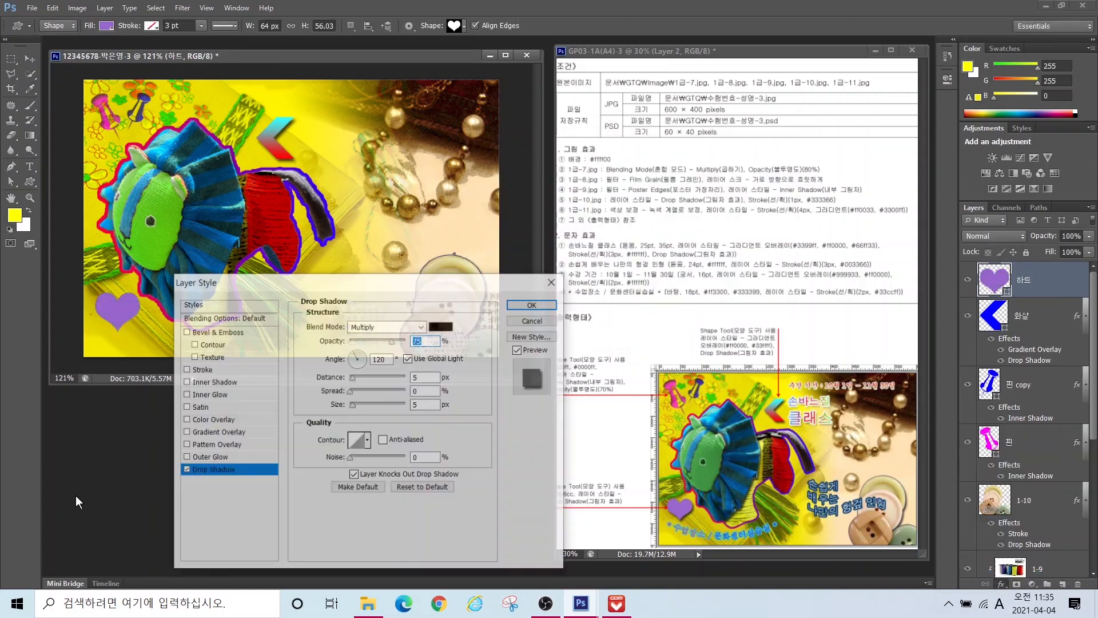
{"action": "key", "text": "Return"}
{"action": "left_click", "coordinate": [28, 60]}
{"action": "left_click_drag", "start_coordinate": [109, 311], "coordinate": [111, 306]}
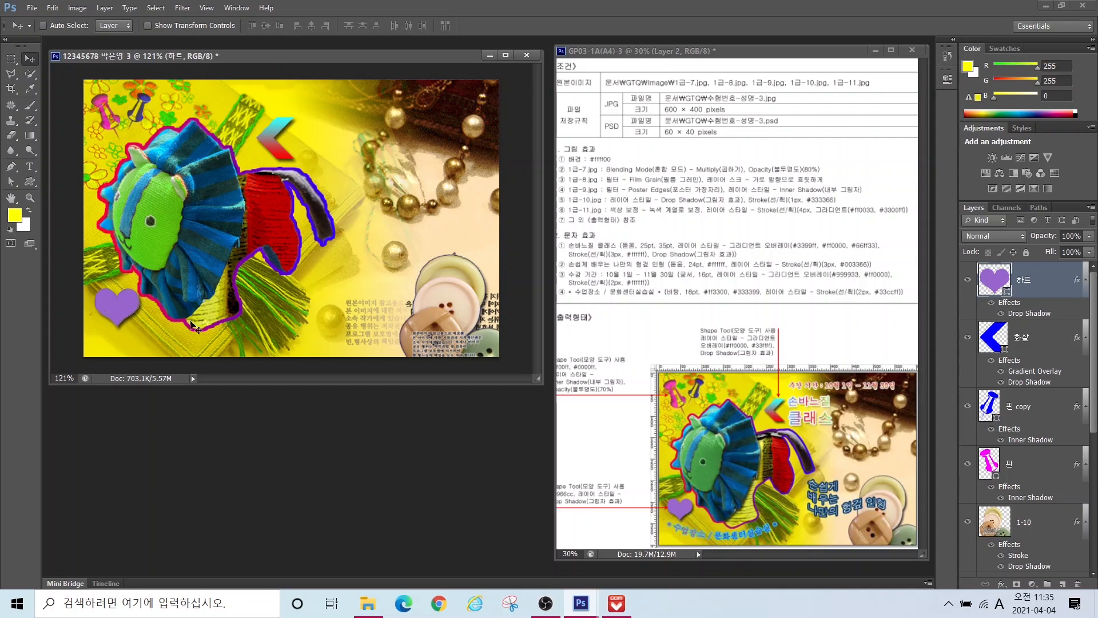
{"action": "key", "text": "Down"}
{"action": "key", "text": "Down"}
{"action": "key", "text": "Left"}
{"action": "key", "text": "Left"}
{"action": "key", "text": "Left"}
{"action": "key", "text": "Left"}
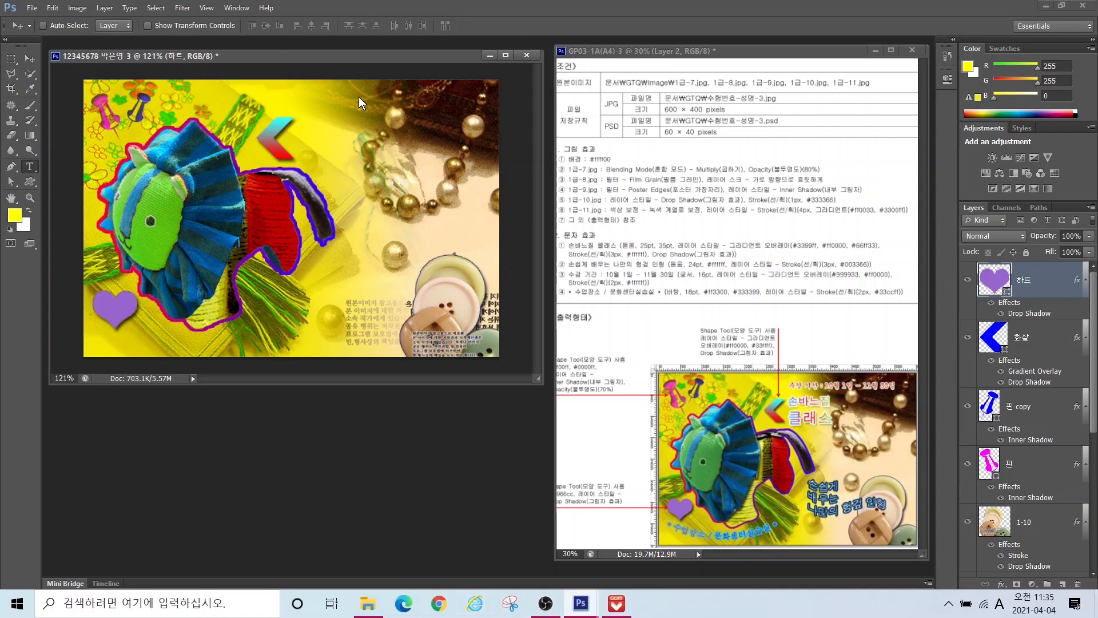
{"action": "key", "text": "t"}
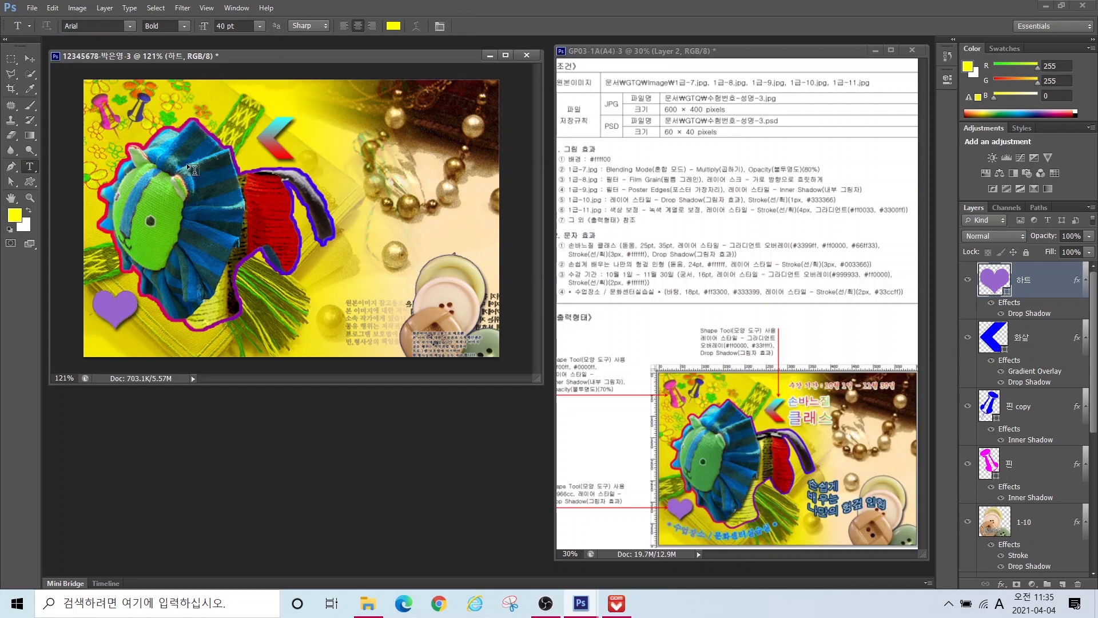
Step: Type the two-line title 손바느질 / 클래스 mid-poster
{"action": "left_click", "coordinate": [312, 264]}
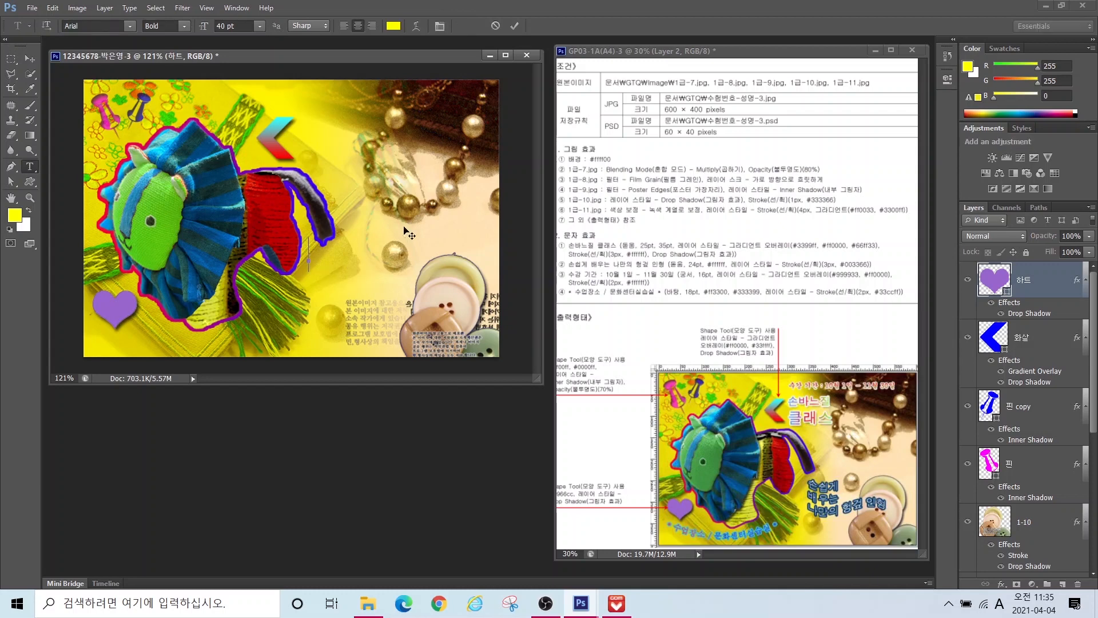
{"action": "key", "text": "Hangul"}
{"action": "type", "text": "손바느질"}
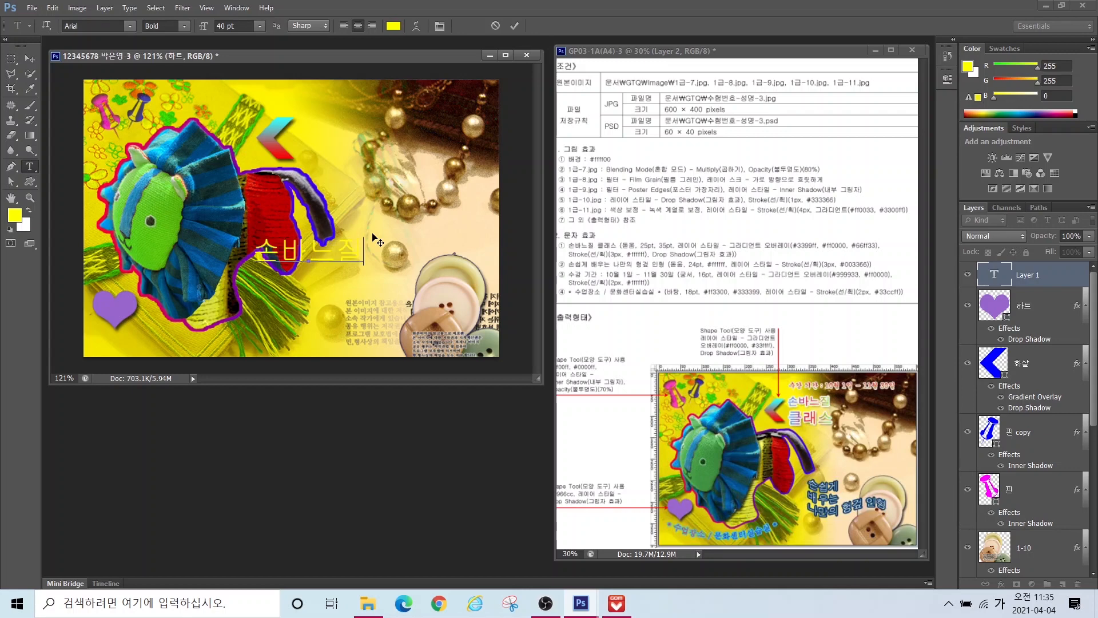
{"action": "key", "text": "Return"}
{"action": "type", "text": "클래스"}
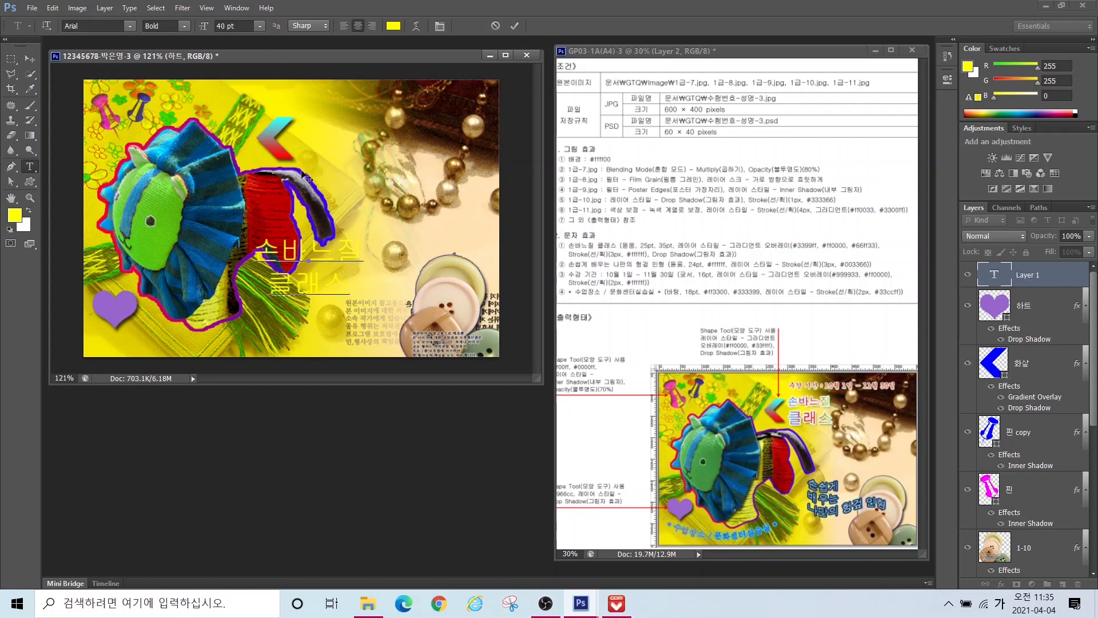
Step: Set the title font to 돋움 at 35 pt, with the first line at 25 pt
{"action": "left_click_drag", "start_coordinate": [281, 252], "coordinate": [350, 289]}
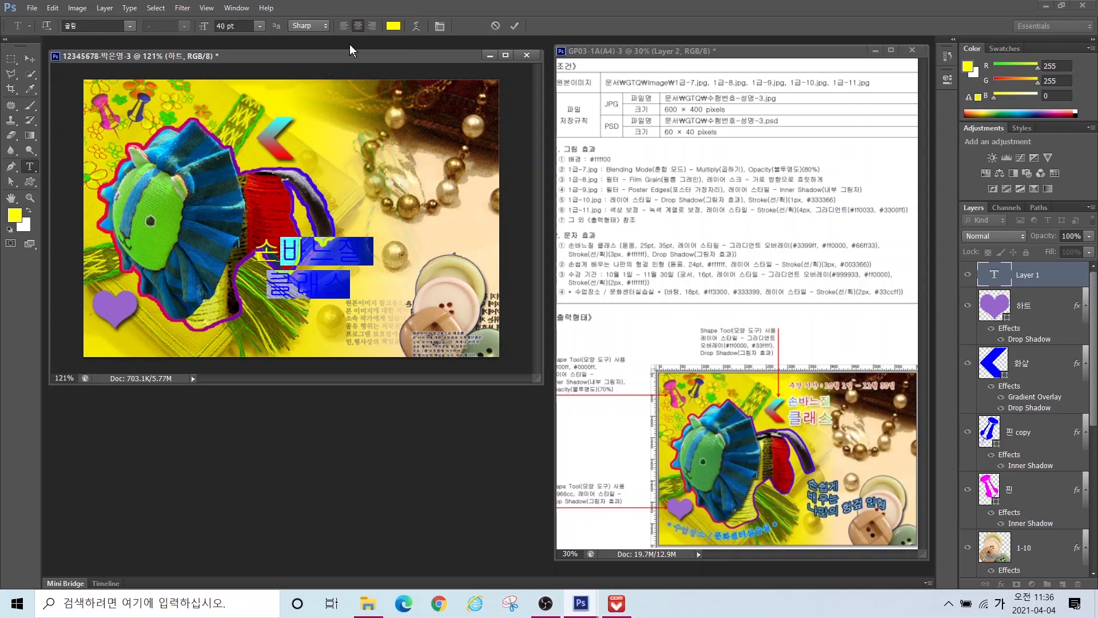
{"action": "left_click", "coordinate": [129, 27]}
{"action": "left_click", "coordinate": [104, 125]}
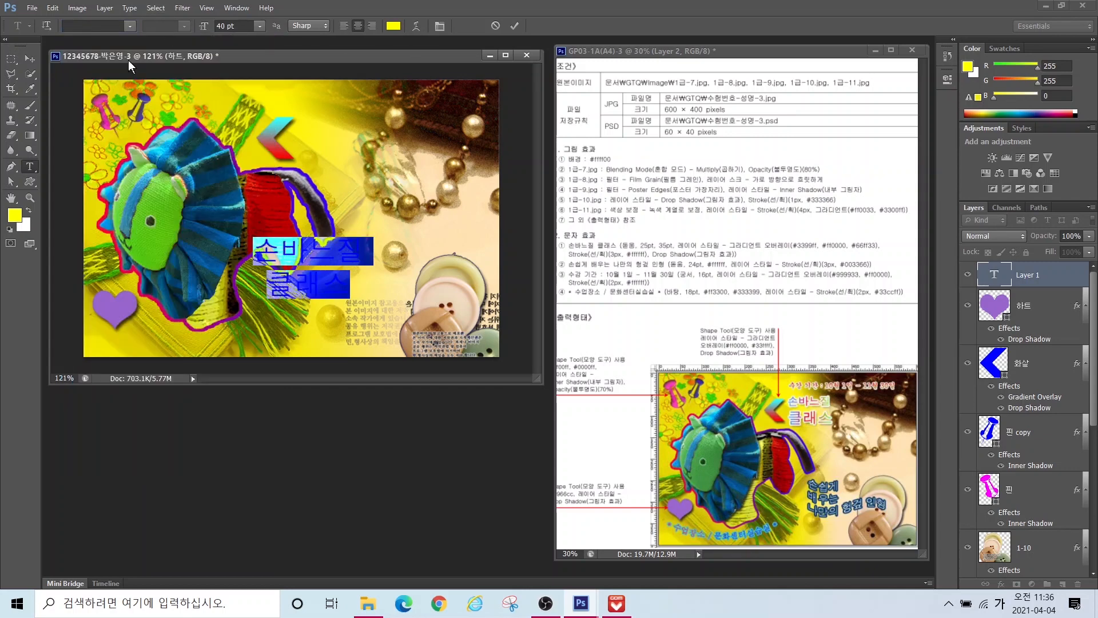
{"action": "left_click", "coordinate": [129, 27]}
{"action": "left_click", "coordinate": [129, 27]}
{"action": "key", "text": "Tab"}
{"action": "type", "text": "35"}
{"action": "key", "text": "Return"}
{"action": "left_click_drag", "start_coordinate": [261, 253], "coordinate": [390, 263]}
{"action": "type", "text": "25"}
{"action": "key", "text": "Return"}
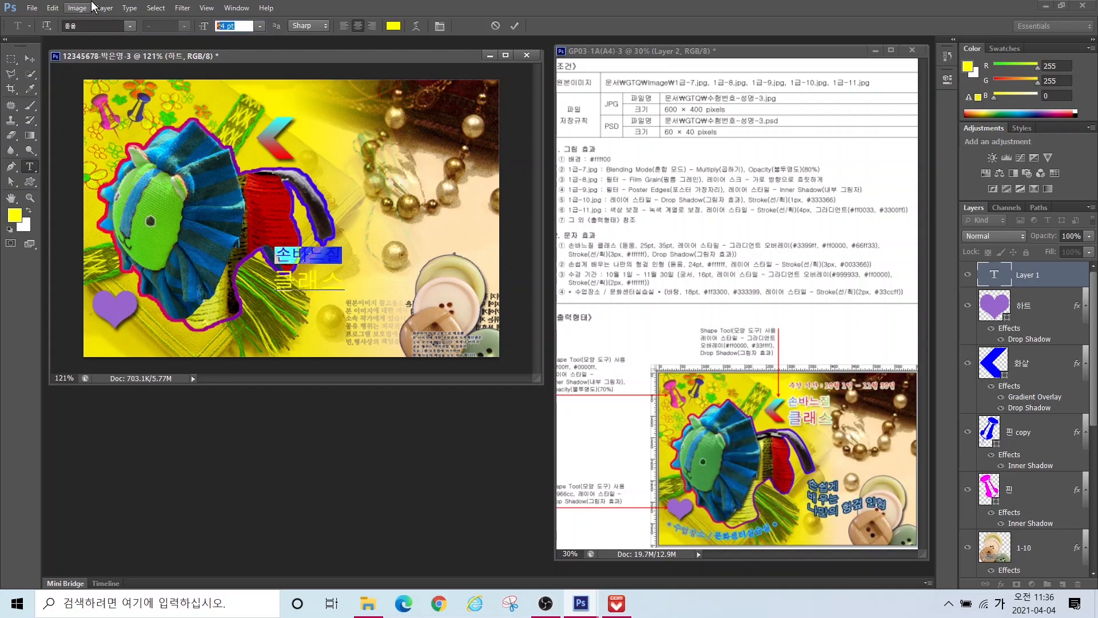
Step: Left-align both title lines and move the title up beside the arrow
{"action": "left_click", "coordinate": [321, 258]}
{"action": "key", "text": "ctrl+a"}
{"action": "left_click", "coordinate": [343, 27]}
{"action": "left_click", "coordinate": [30, 59]}
{"action": "left_click_drag", "start_coordinate": [339, 257], "coordinate": [338, 126]}
Step: Add a Gradient Overlay to the title and set its start stop to blue 3399ff
{"action": "left_click", "coordinate": [1000, 585]}
{"action": "left_click", "coordinate": [1017, 534]}
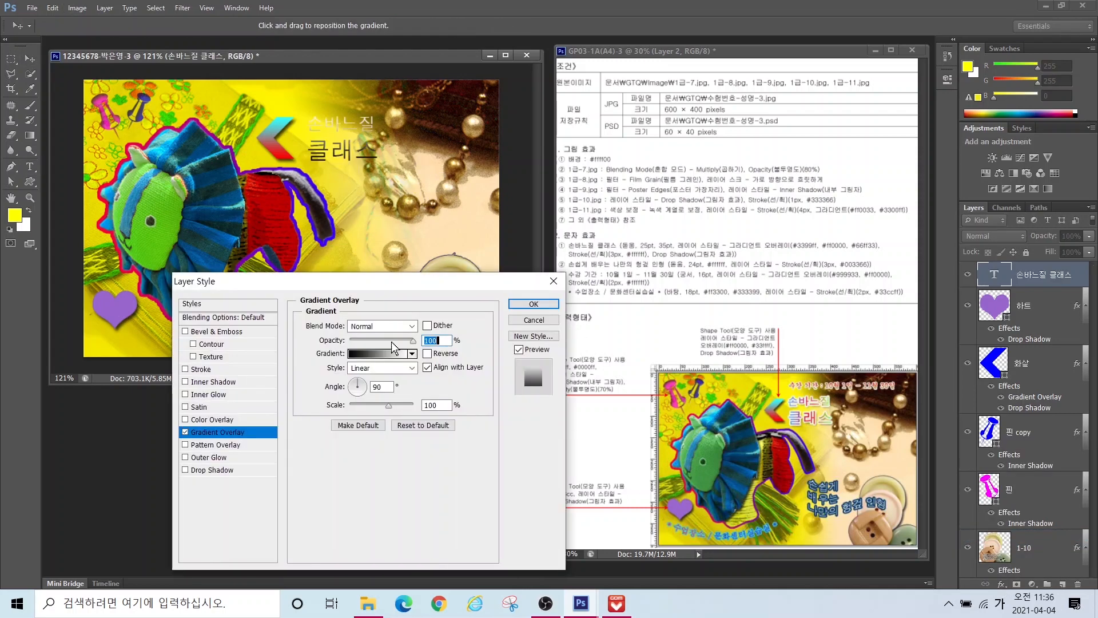
{"action": "left_click", "coordinate": [372, 354]}
{"action": "double_click", "coordinate": [342, 404]}
{"action": "double_click", "coordinate": [671, 325]}
{"action": "type", "text": "3399ff"}
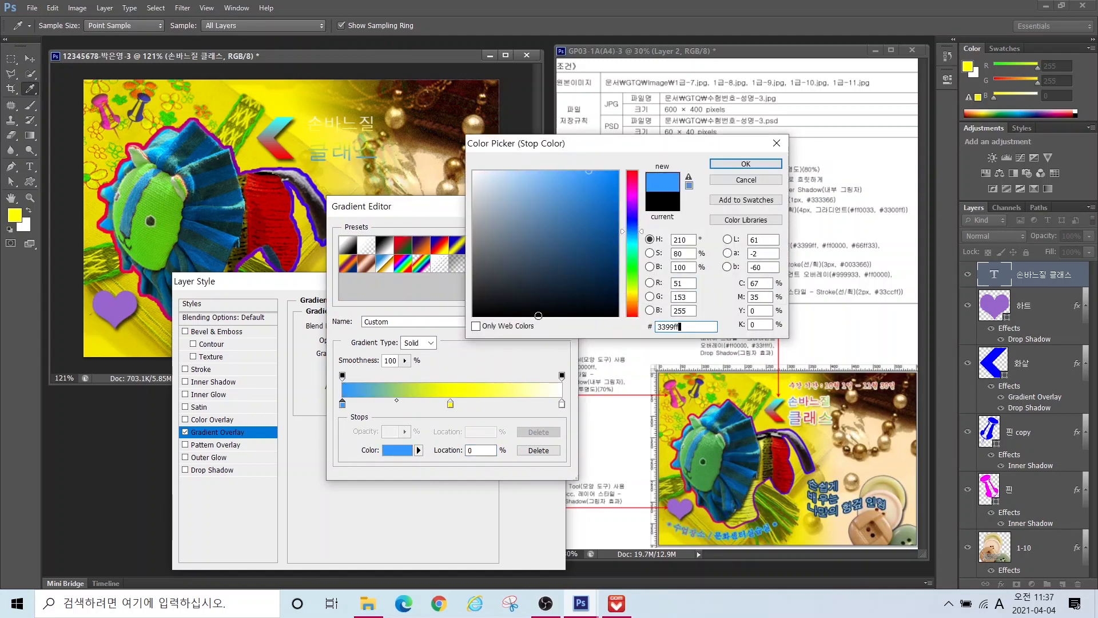
{"action": "key", "text": "Return"}
Step: Make the gradient's middle stop red ff0000 and its end green 66ff33, at angle 0
{"action": "double_click", "coordinate": [451, 404]}
{"action": "double_click", "coordinate": [673, 325]}
{"action": "type", "text": "ff0000"}
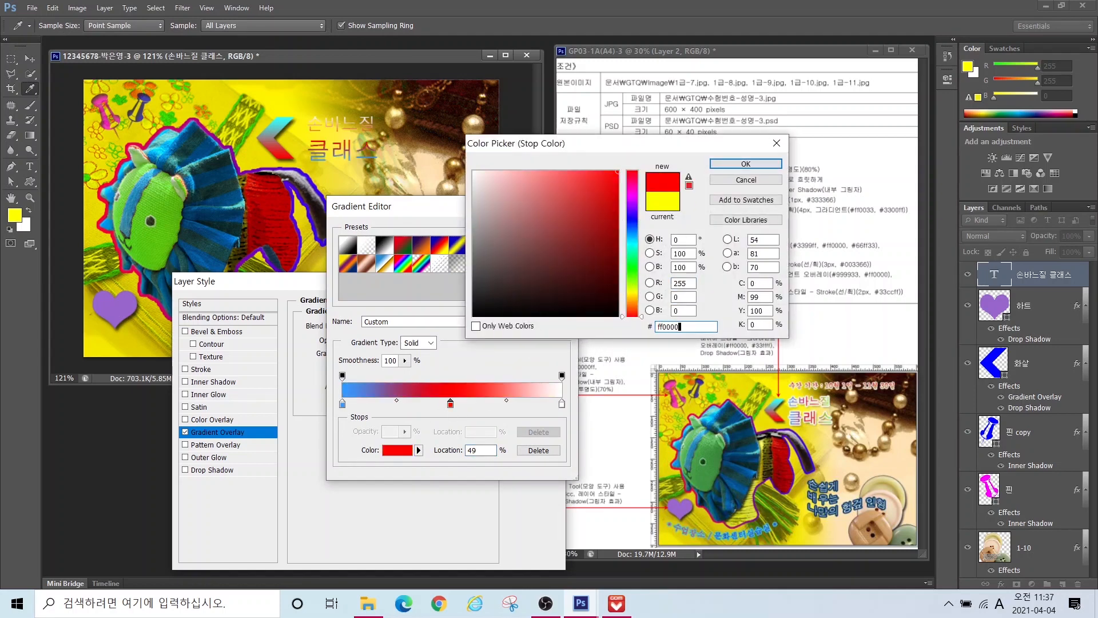
{"action": "key", "text": "Return"}
{"action": "double_click", "coordinate": [561, 404]}
{"action": "double_click", "coordinate": [682, 325]}
{"action": "type", "text": "66ff33"}
{"action": "key", "text": "Return"}
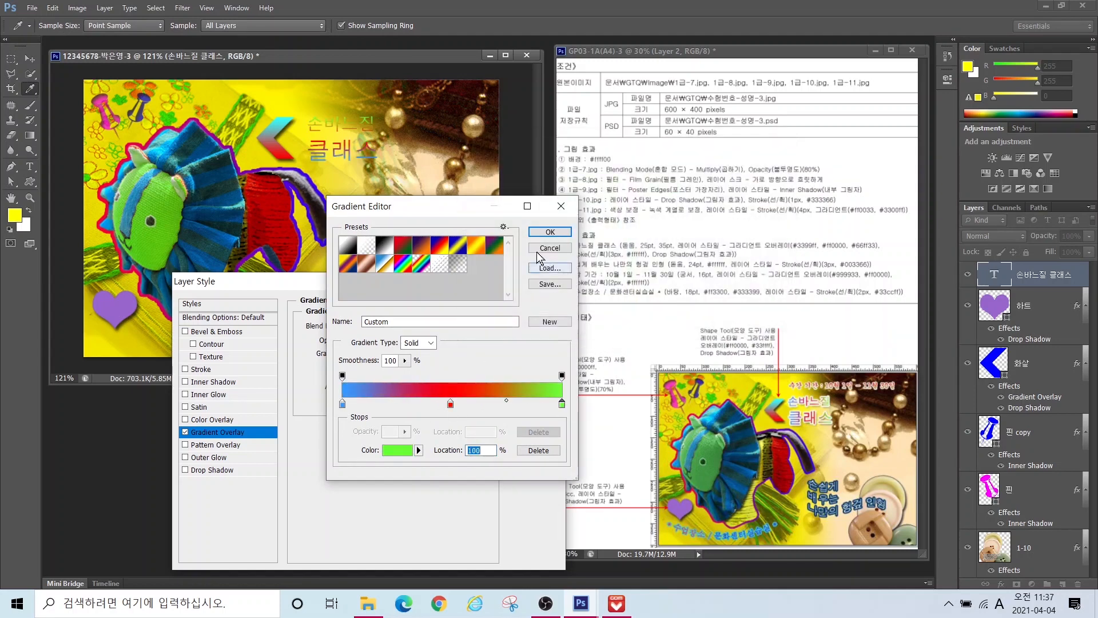
{"action": "key", "text": "Return"}
{"action": "left_click", "coordinate": [352, 386]}
{"action": "left_click_drag", "start_coordinate": [352, 386], "coordinate": [365, 387]}
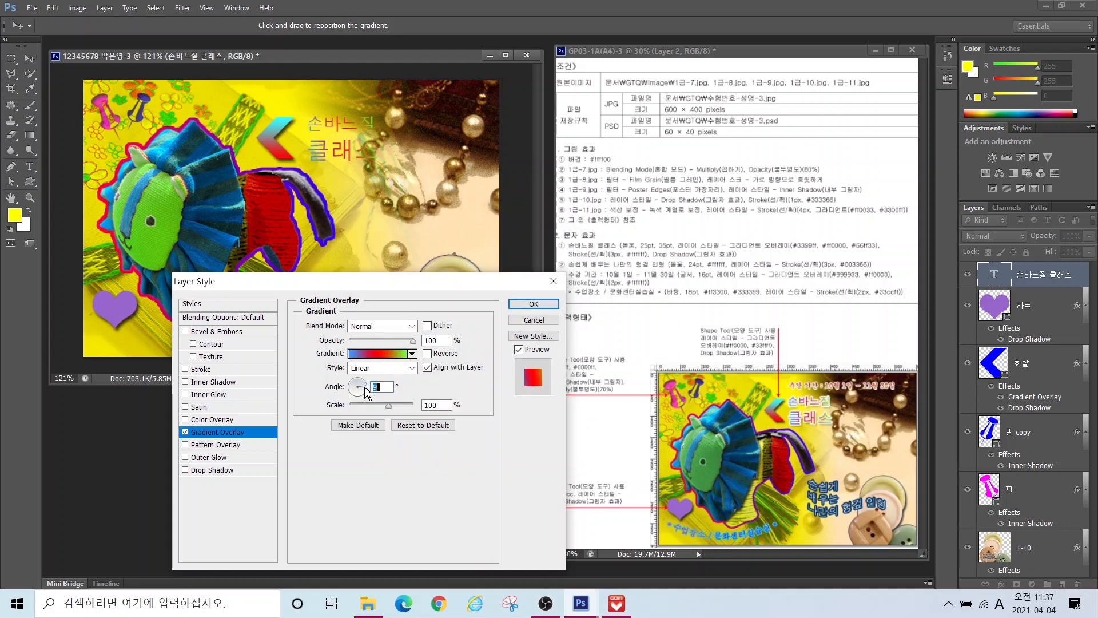
Step: Add a 3 px white Stroke and a Drop Shadow to the title, then apply the effects
{"action": "left_click", "coordinate": [200, 370]}
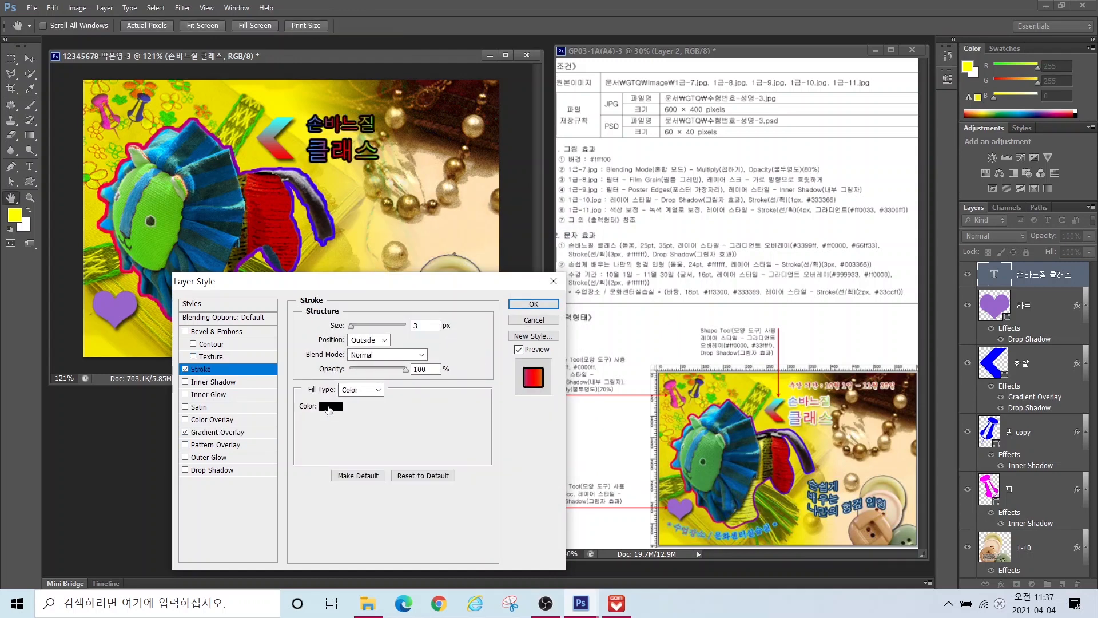
{"action": "left_click", "coordinate": [329, 409]}
{"action": "left_click", "coordinate": [470, 171]}
{"action": "left_click", "coordinate": [721, 164]}
{"action": "left_click", "coordinate": [212, 470]}
{"action": "left_click", "coordinate": [537, 305]}
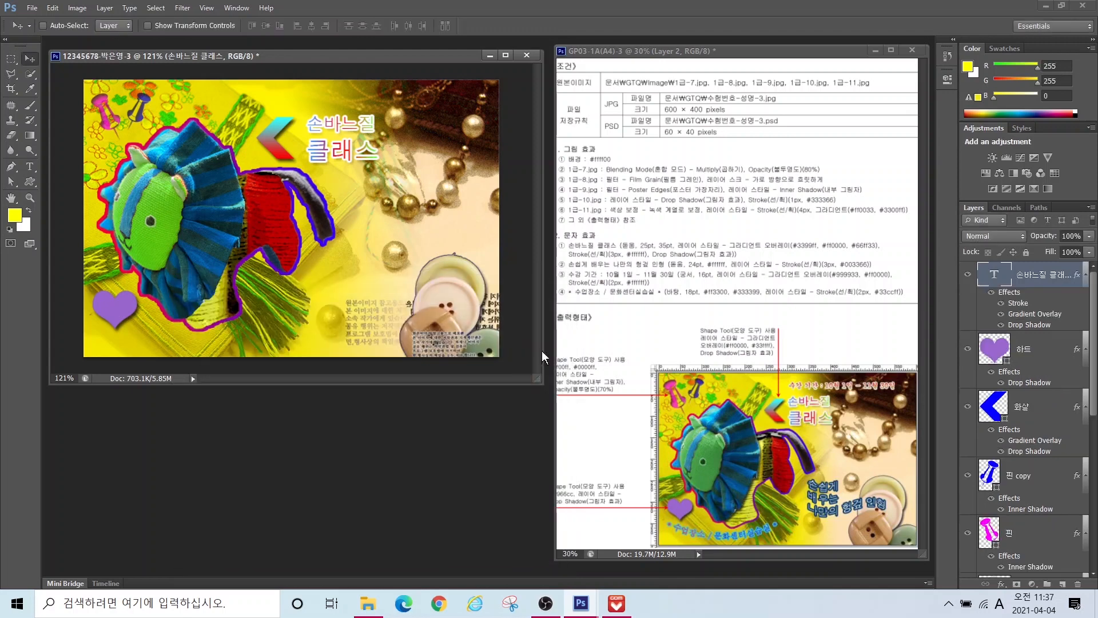
Step: Type the two-line Korean slogan 손쉽게 / 배우는 나만의 헝겊 인녕 on the poster
{"action": "key", "text": "t"}
{"action": "left_click", "coordinate": [335, 235]}
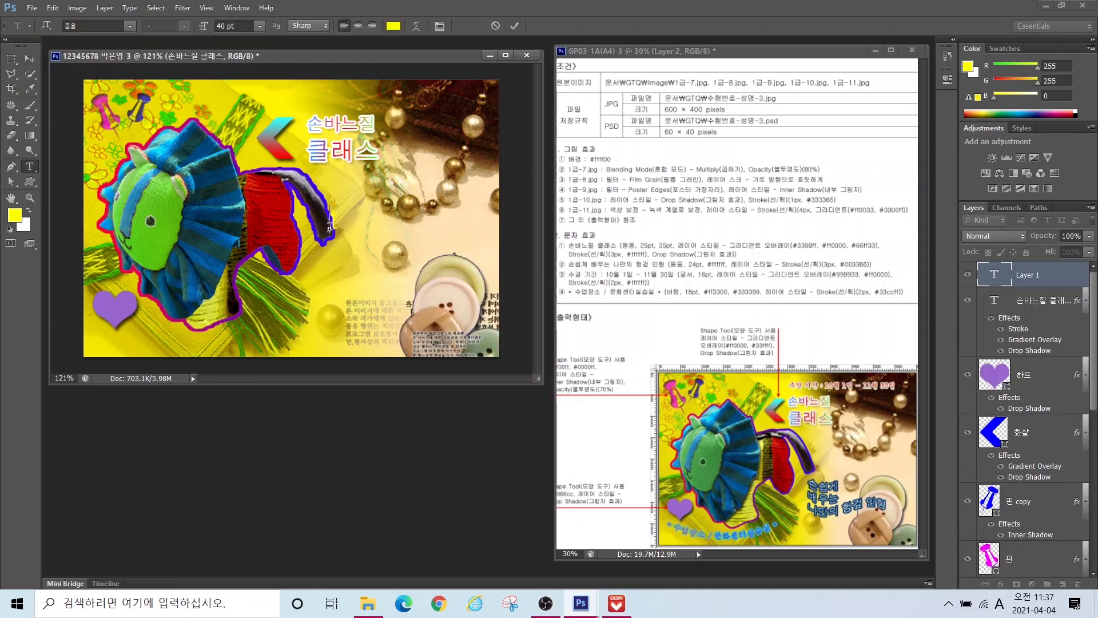
{"action": "key", "text": "Hangul"}
{"action": "type", "text": "손쉽게"}
{"action": "key", "text": "Return"}
{"action": "type", "text": "배우는"}
{"action": "key", "text": "Return"}
{"action": "type", "text": "나만의 헝겊 인"}
{"action": "type", "text": "녕"}
Step: Move the slogan down and left, shrink it to 24 pt and make it white
{"action": "left_click", "coordinate": [30, 59]}
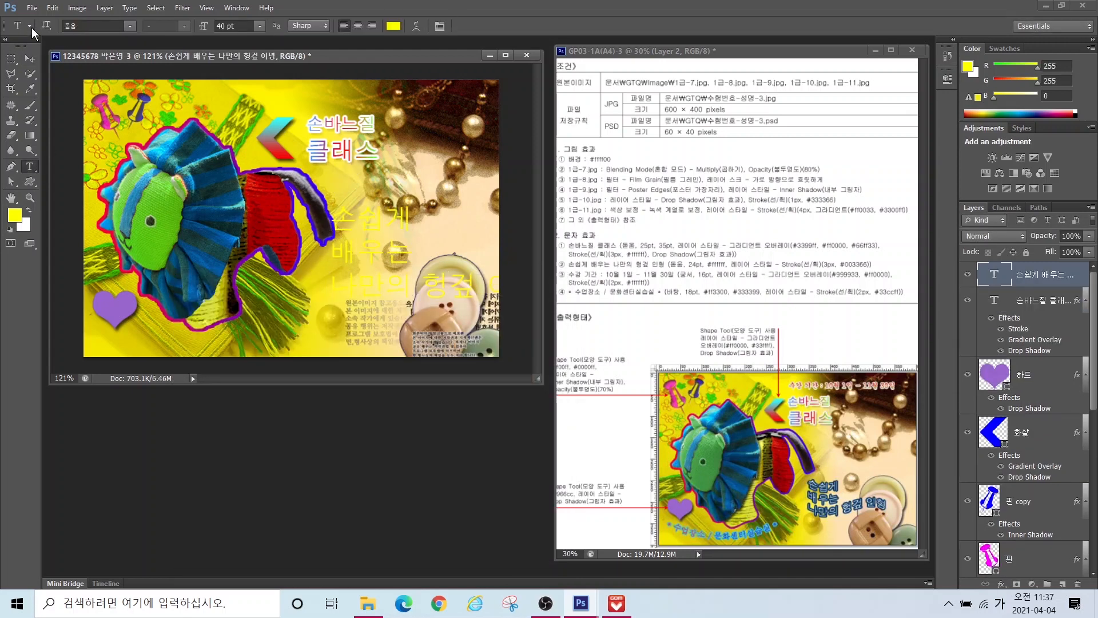
{"action": "left_click_drag", "start_coordinate": [356, 251], "coordinate": [342, 289]}
{"action": "left_click", "coordinate": [30, 167]}
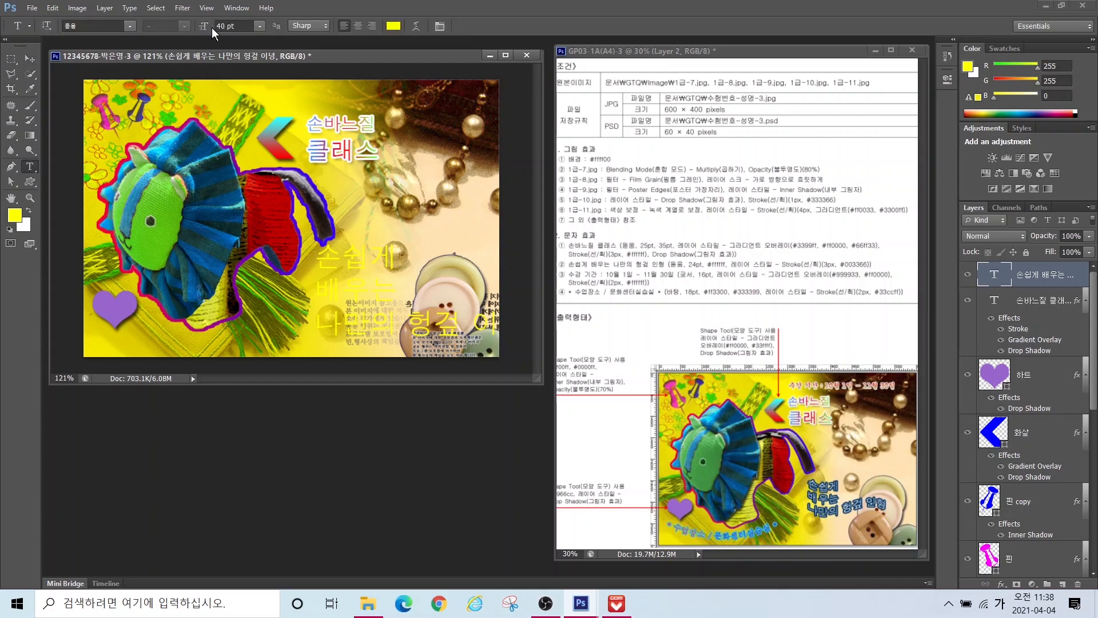
{"action": "left_click_drag", "start_coordinate": [205, 26], "coordinate": [149, 23]}
{"action": "left_click", "coordinate": [394, 26]}
{"action": "left_click_drag", "start_coordinate": [481, 386], "coordinate": [452, 156]}
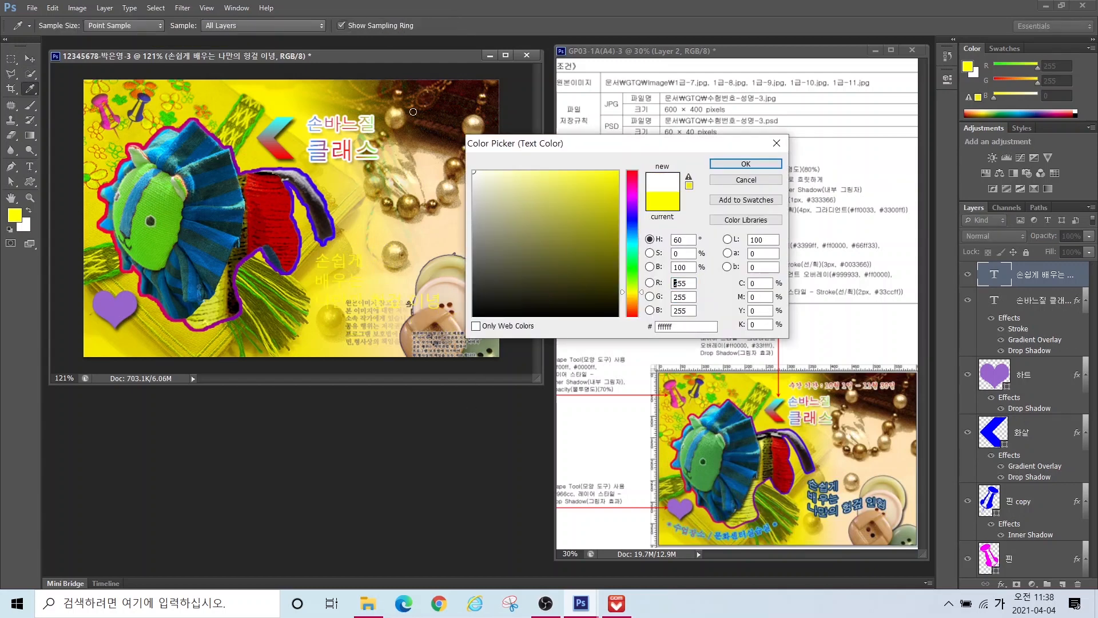
{"action": "left_click", "coordinate": [745, 164]}
Step: Correct the misspelled last word 인녕 to 인형
{"action": "left_click_drag", "start_coordinate": [411, 301], "coordinate": [453, 308]}
{"action": "type", "text": "인형"}
{"action": "key", "text": "ctrl+Return"}
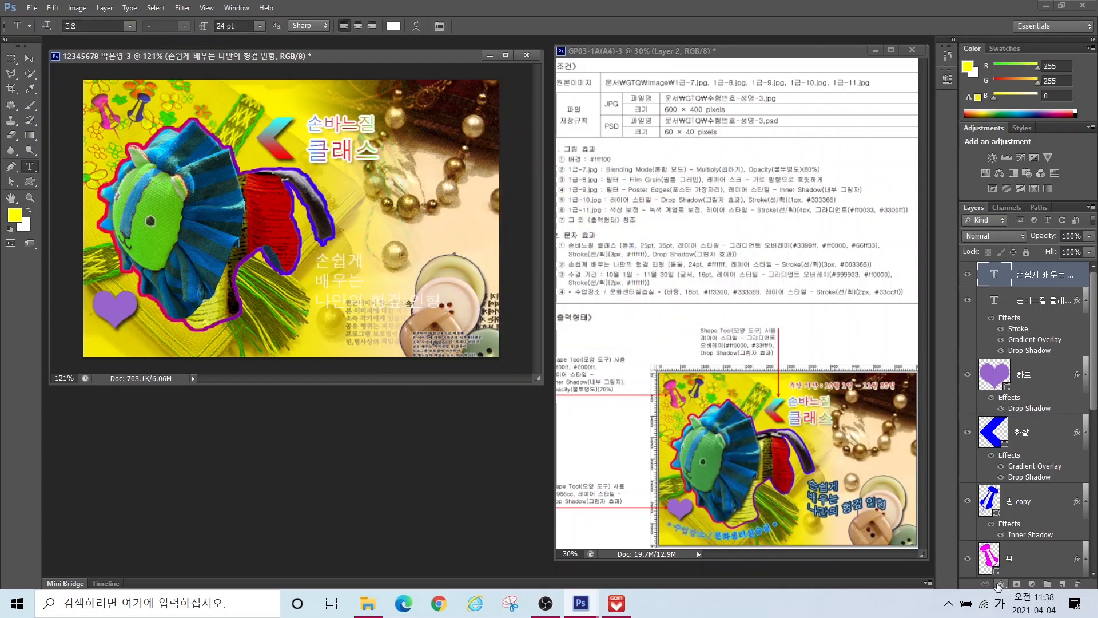
Step: Give the slogan a dark blue Stroke outline
{"action": "left_click", "coordinate": [1002, 584]}
{"action": "left_click", "coordinate": [995, 476]}
{"action": "left_click", "coordinate": [185, 382]}
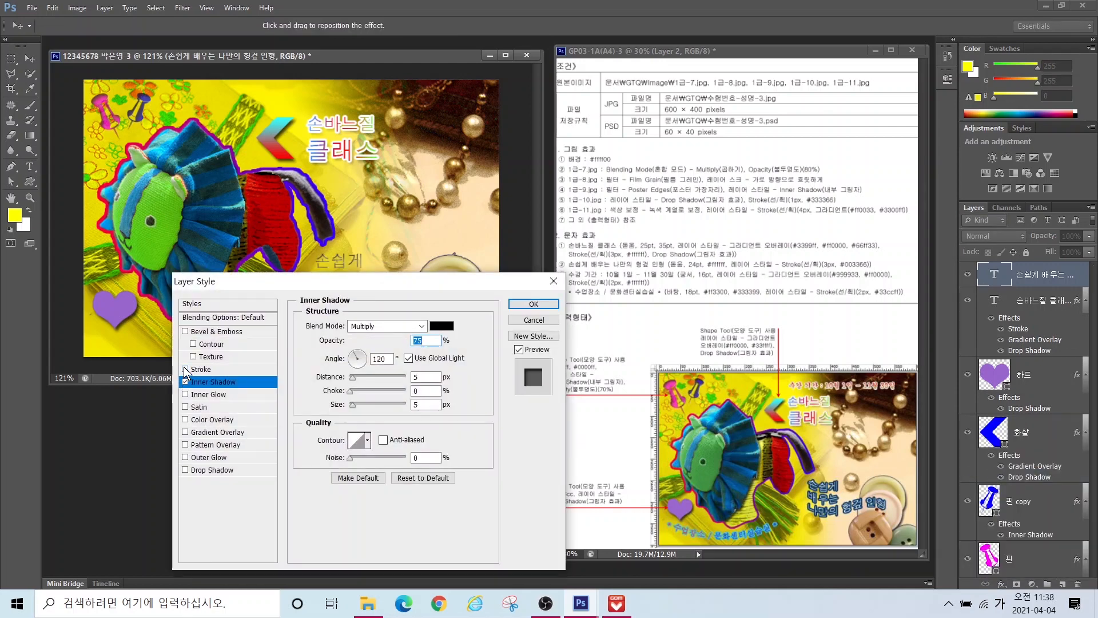
{"action": "left_click", "coordinate": [201, 369]}
{"action": "left_click", "coordinate": [331, 406]}
{"action": "key", "text": "Return"}
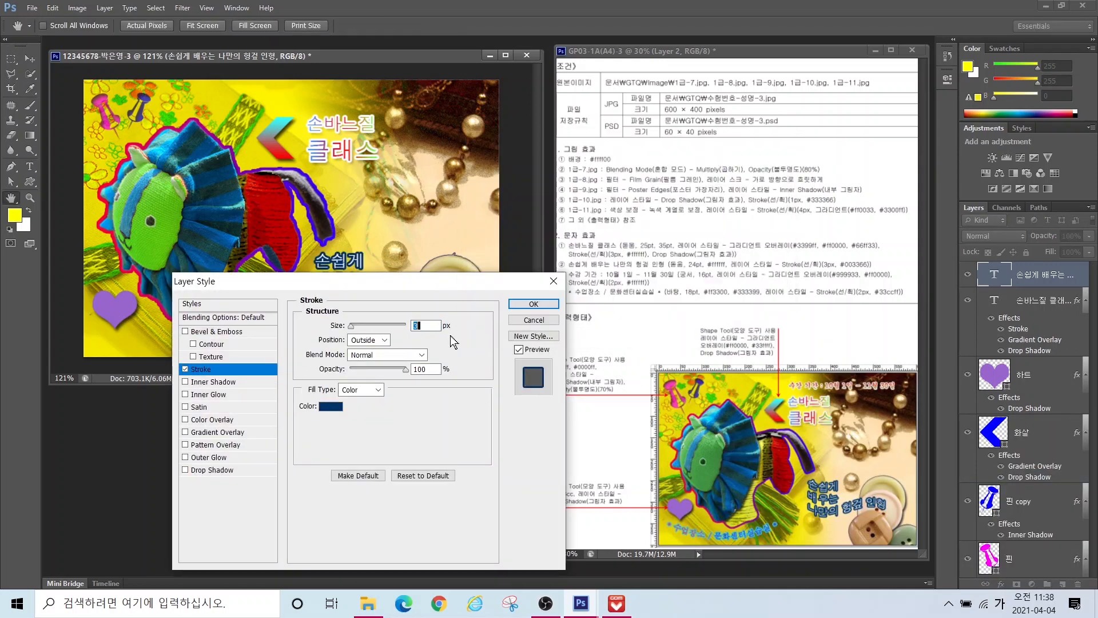
{"action": "key", "text": "Return"}
Step: Warp the slogan text with the Flag style
{"action": "left_click", "coordinate": [424, 27]}
{"action": "left_click", "coordinate": [515, 151]}
{"action": "left_click", "coordinate": [498, 285]}
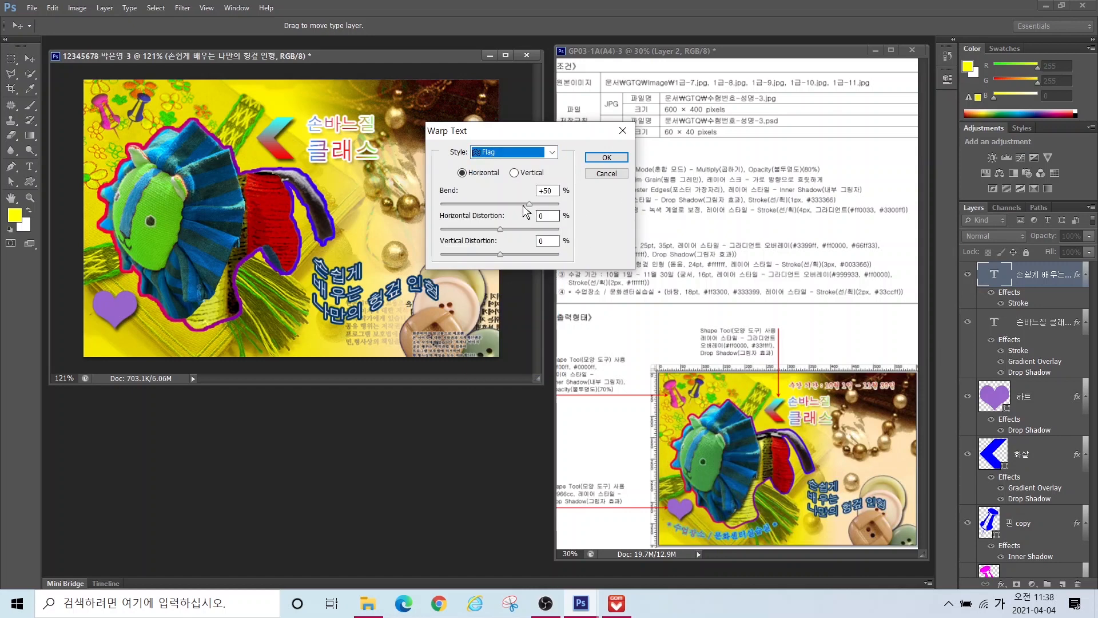
{"action": "key", "text": "Return"}
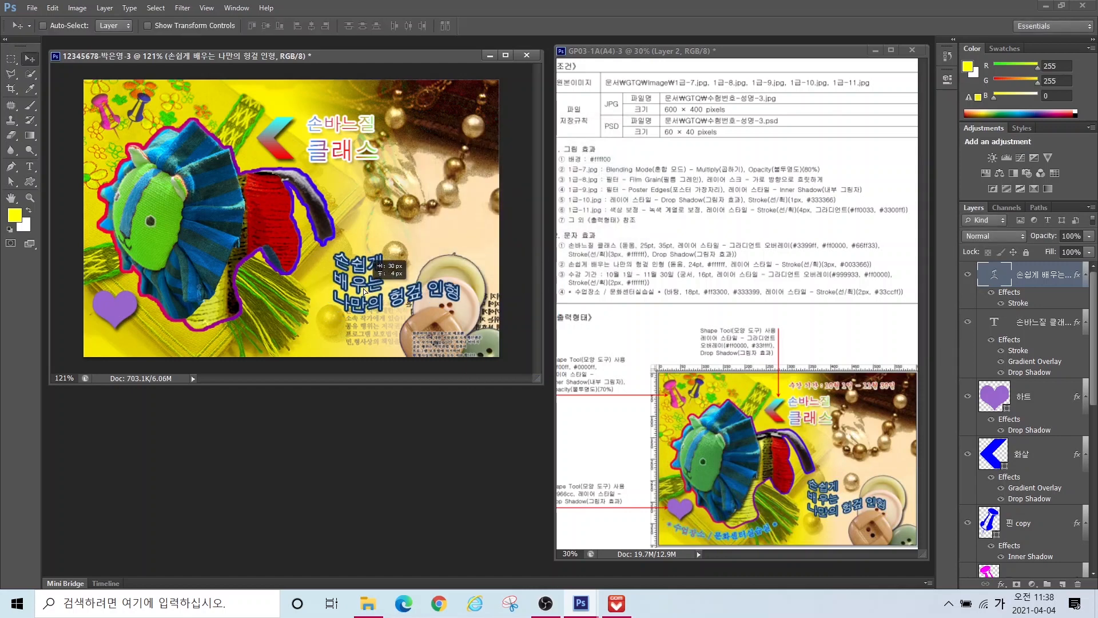
{"action": "left_click", "coordinate": [260, 222]}
Step: Type the date line 수강 기간 : 10월 1일 and give it a new font
{"action": "type", "text": "수강 기간"}
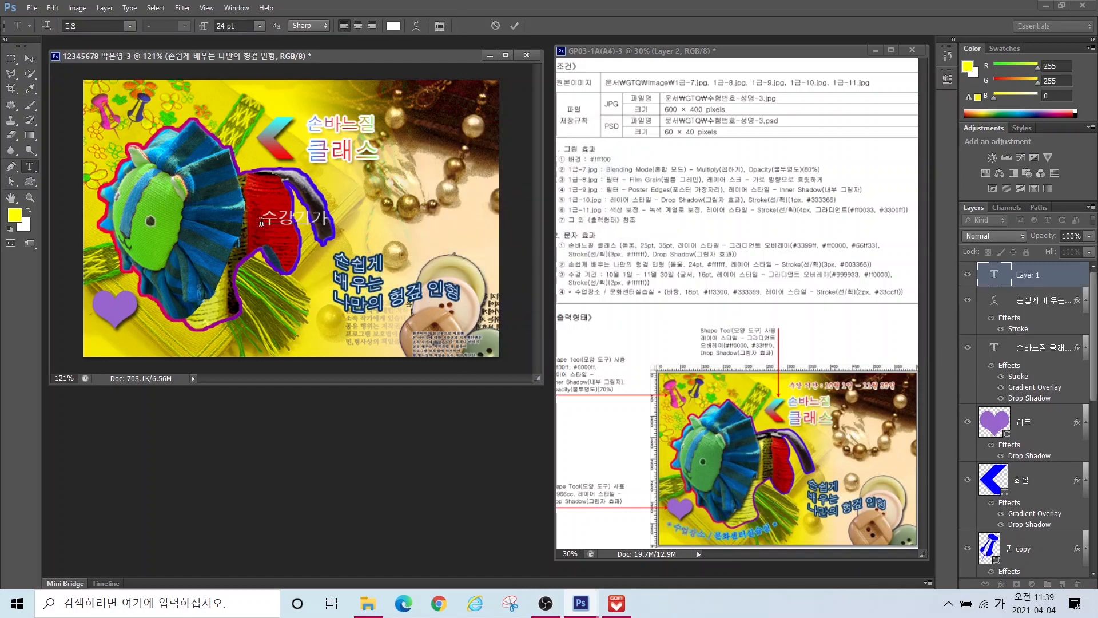
{"action": "type", "text": " : 10월 1일"}
{"action": "key", "text": "ctrl+Return"}
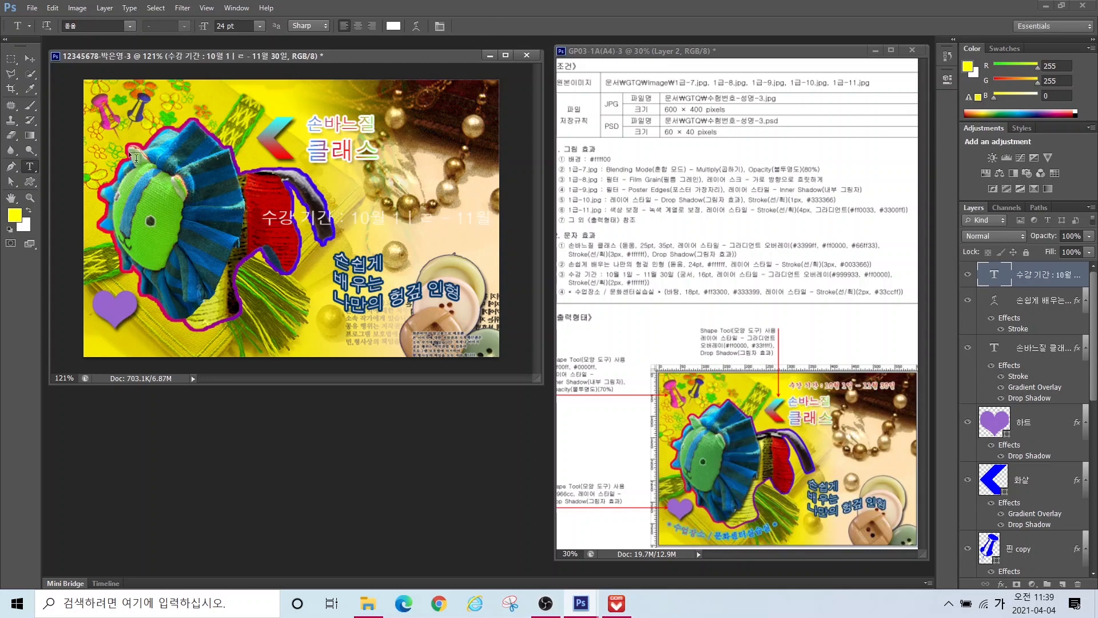
{"action": "left_click", "coordinate": [130, 26]}
{"action": "left_click", "coordinate": [122, 70]}
Step: Move the date line to the top of the poster and fix its mistyped characters
{"action": "key", "text": "v"}
{"action": "left_click_drag", "start_coordinate": [281, 219], "coordinate": [324, 98]}
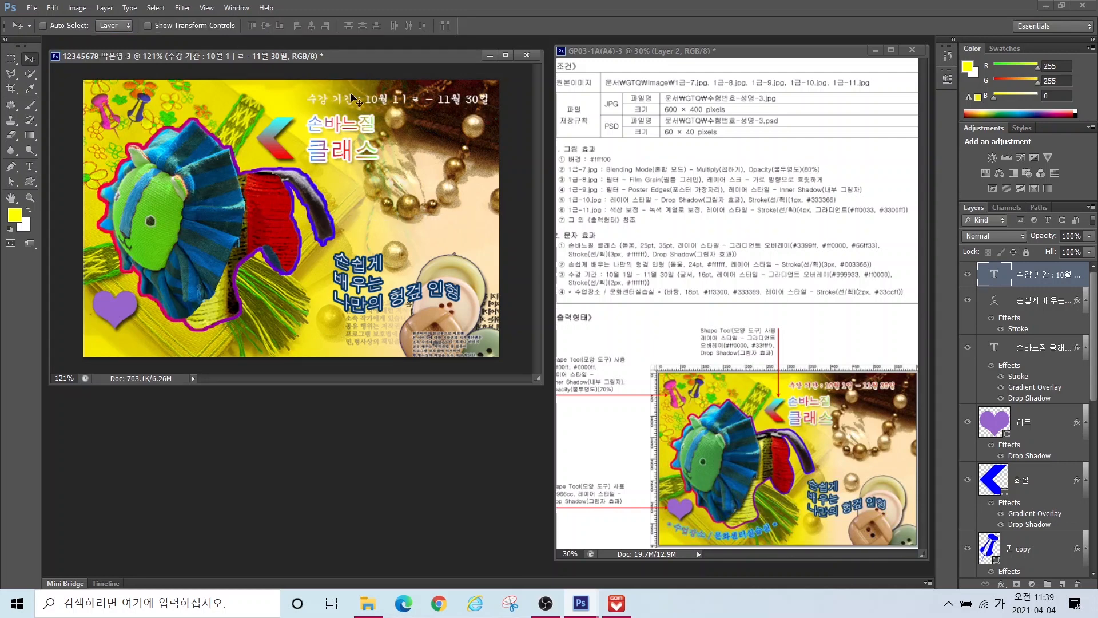
{"action": "key", "text": "t"}
{"action": "left_click", "coordinate": [440, 100]}
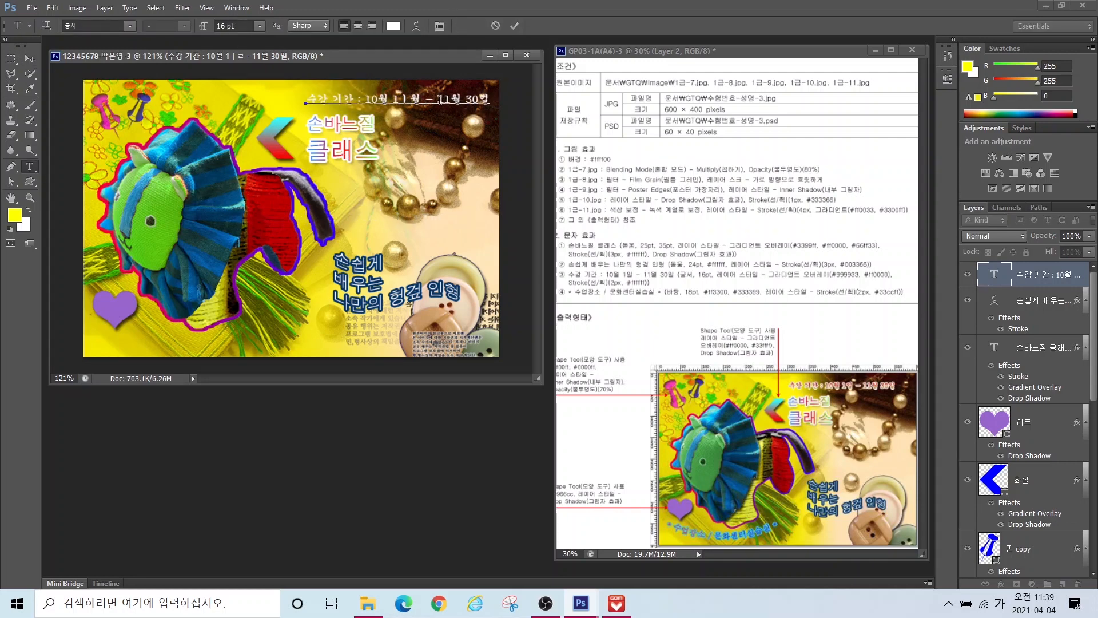
{"action": "key", "text": "Delete"}
{"action": "key", "text": "Delete"}
{"action": "type", "text": "일"}
{"action": "key", "text": "ctrl+Return"}
Step: Add a Gradient Overlay to the date running from olive 999933 to red ff0000
{"action": "left_click", "coordinate": [1002, 584]}
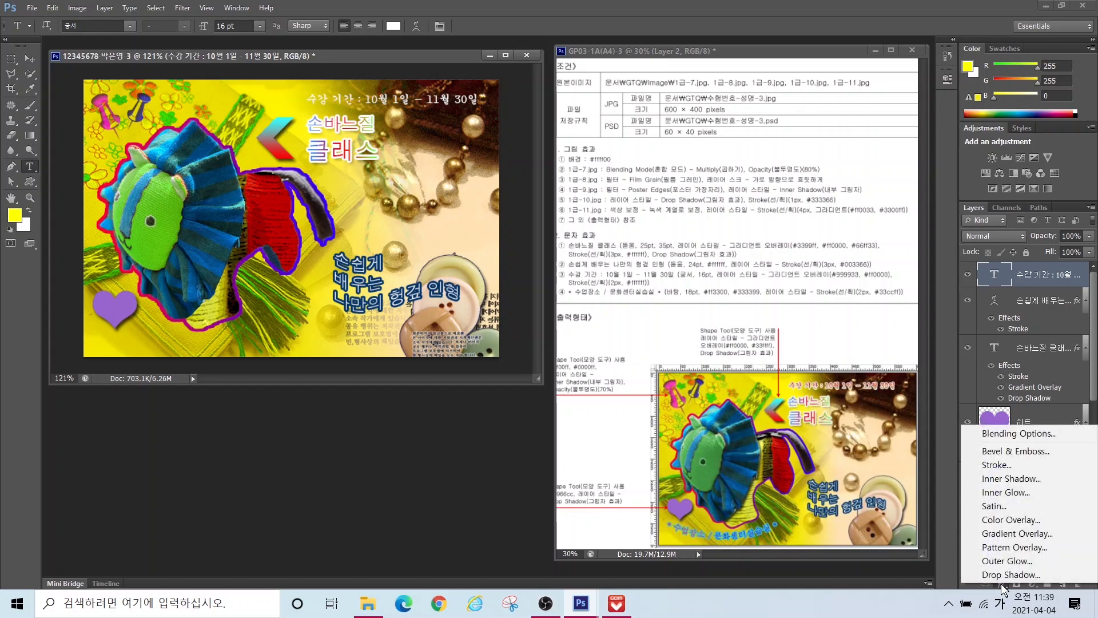
{"action": "left_click", "coordinate": [994, 534]}
{"action": "left_click", "coordinate": [373, 355]}
{"action": "double_click", "coordinate": [342, 404]}
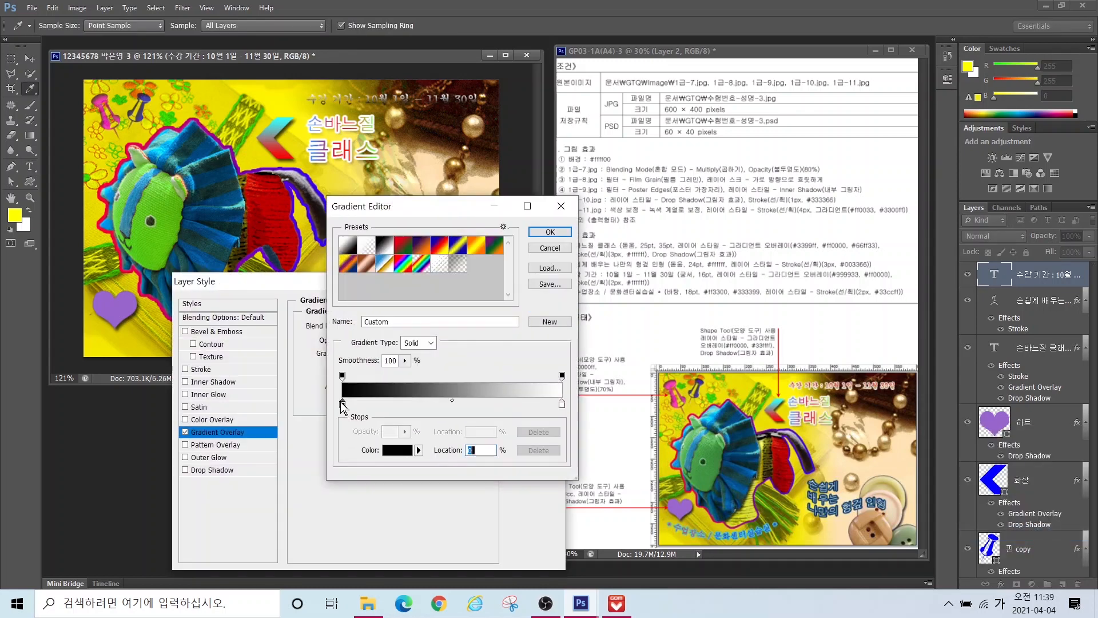
{"action": "type", "text": "999933"}
{"action": "key", "text": "Return"}
{"action": "double_click", "coordinate": [562, 404]}
{"action": "type", "text": "ff"}
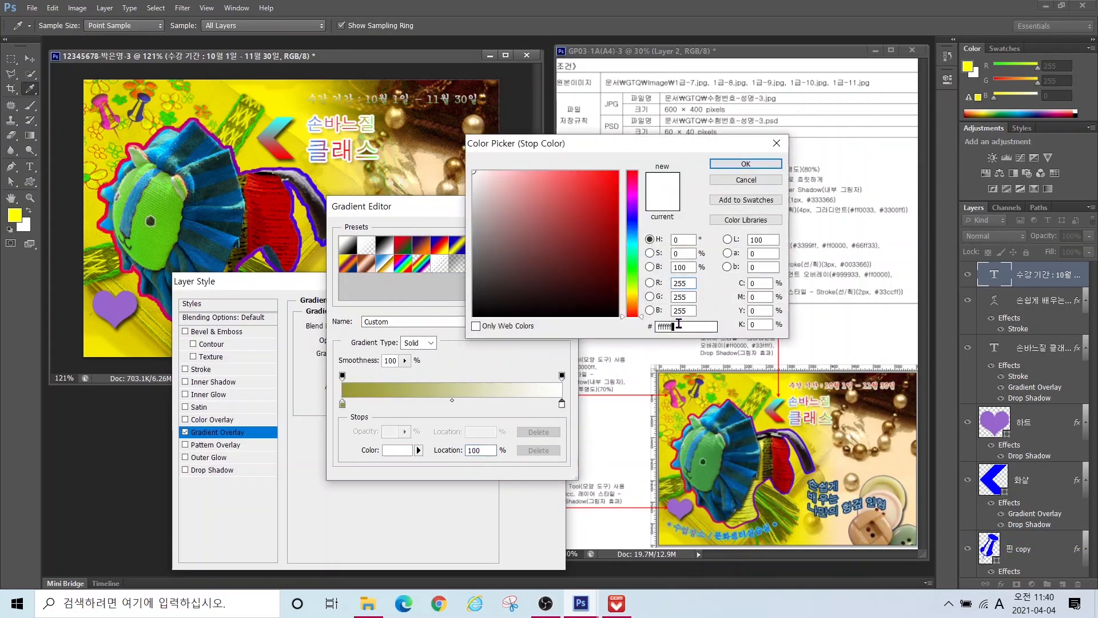
{"action": "type", "text": "0000"}
{"action": "key", "text": "Return"}
{"action": "key", "text": "Return"}
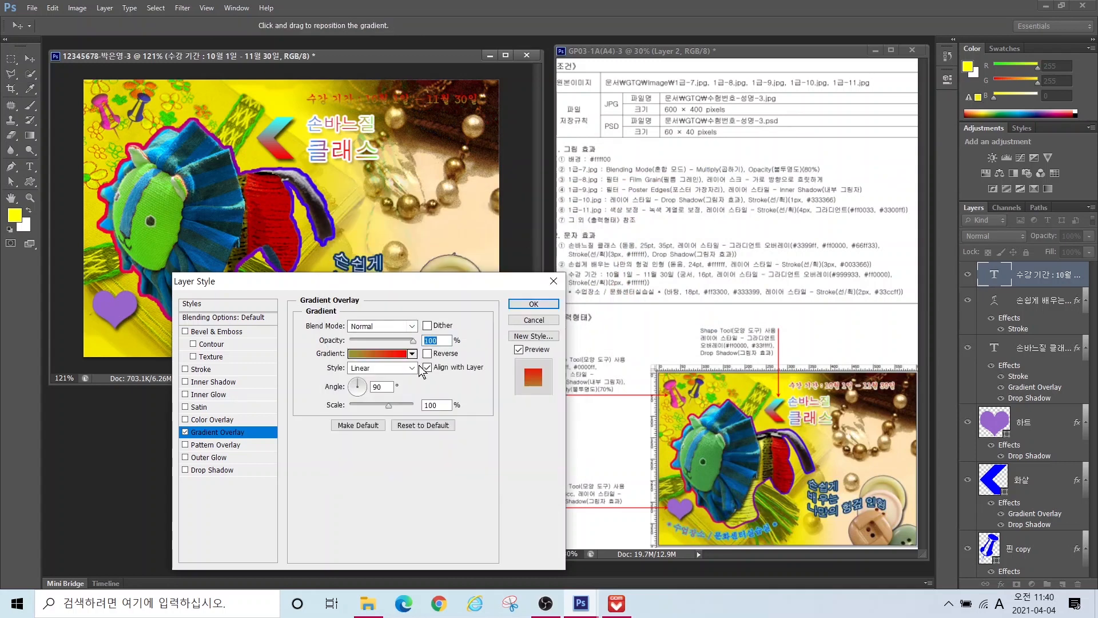
Step: Add a 2 px white Stroke to the date text
{"action": "left_click", "coordinate": [201, 369]}
{"action": "left_click", "coordinate": [337, 327]}
{"action": "type", "text": "2"}
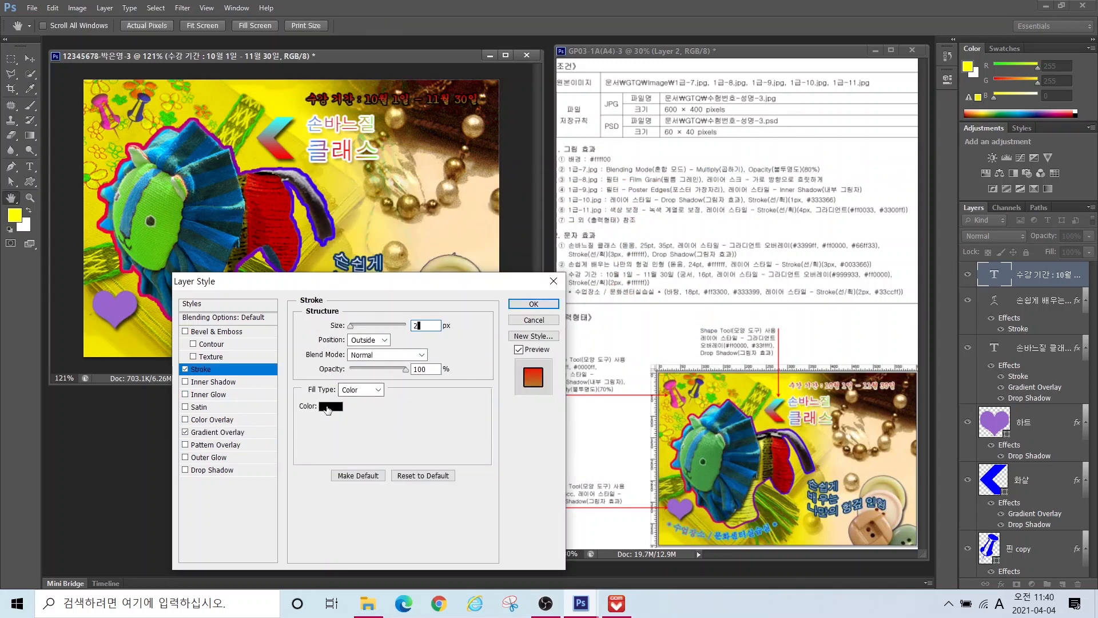
{"action": "left_click", "coordinate": [326, 406]}
{"action": "left_click_drag", "start_coordinate": [495, 192], "coordinate": [428, 131]}
{"action": "key", "text": "Return"}
{"action": "key", "text": "Return"}
{"action": "key", "text": "v"}
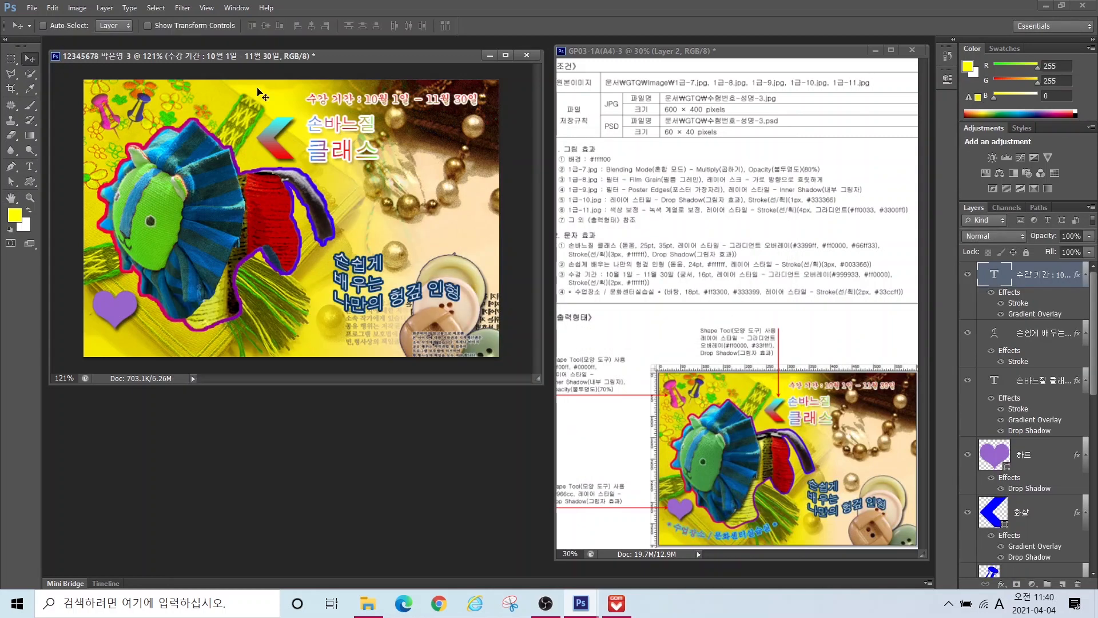
Step: Shift the date line slightly and nudge the 손바느질 클래스 title left
{"action": "left_click_drag", "start_coordinate": [340, 102], "coordinate": [317, 100]}
{"action": "left_click", "coordinate": [1026, 374]}
{"action": "key", "text": "shift+Left"}
{"action": "key", "text": "Left"}
{"action": "key", "text": "Left"}
{"action": "key", "text": "Left"}
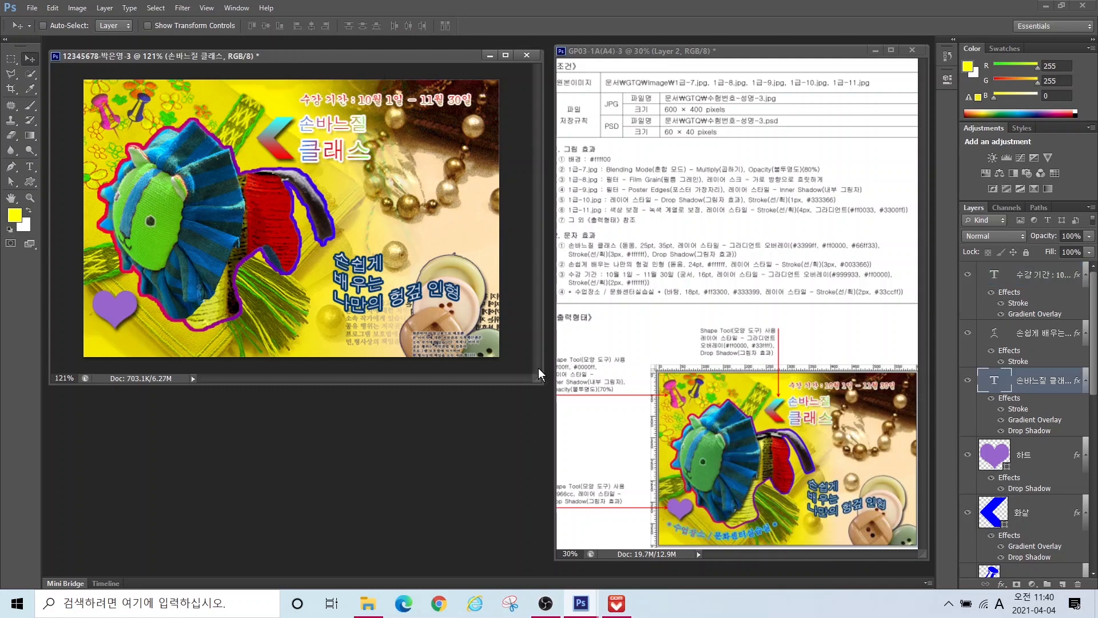
{"action": "key", "text": "t"}
{"action": "left_click", "coordinate": [262, 223]}
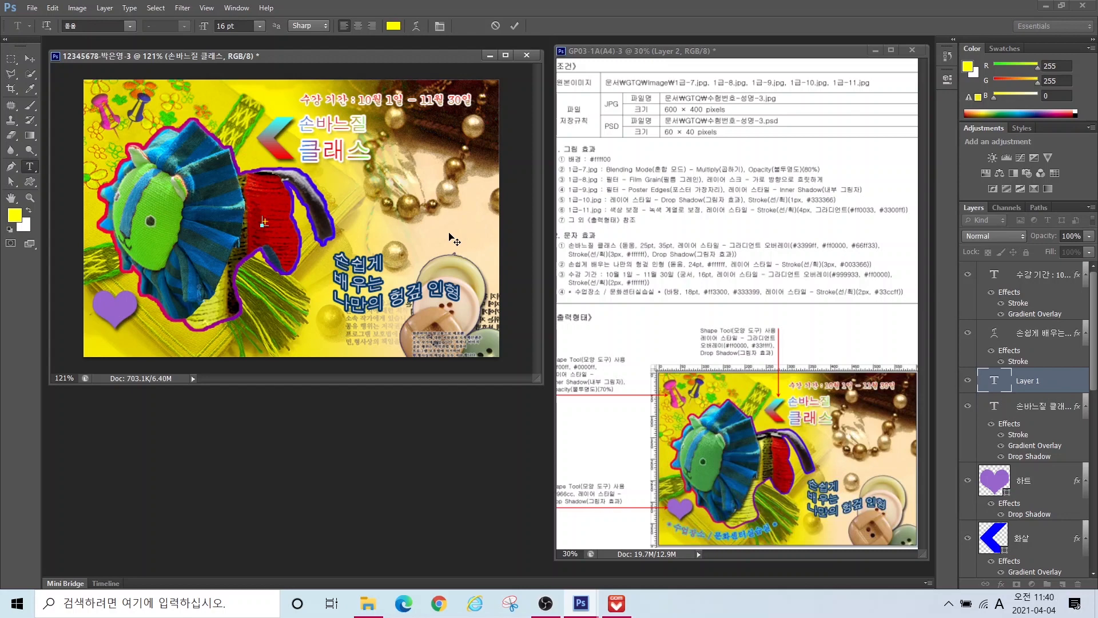
Step: Type the venue line ★ 수업장소 / 문화센터 in 바탕 at 18 pt
{"action": "type", "text": "★ 수업장소 / 문화센터실습실 *"}
{"action": "key", "text": "ctrl+Return"}
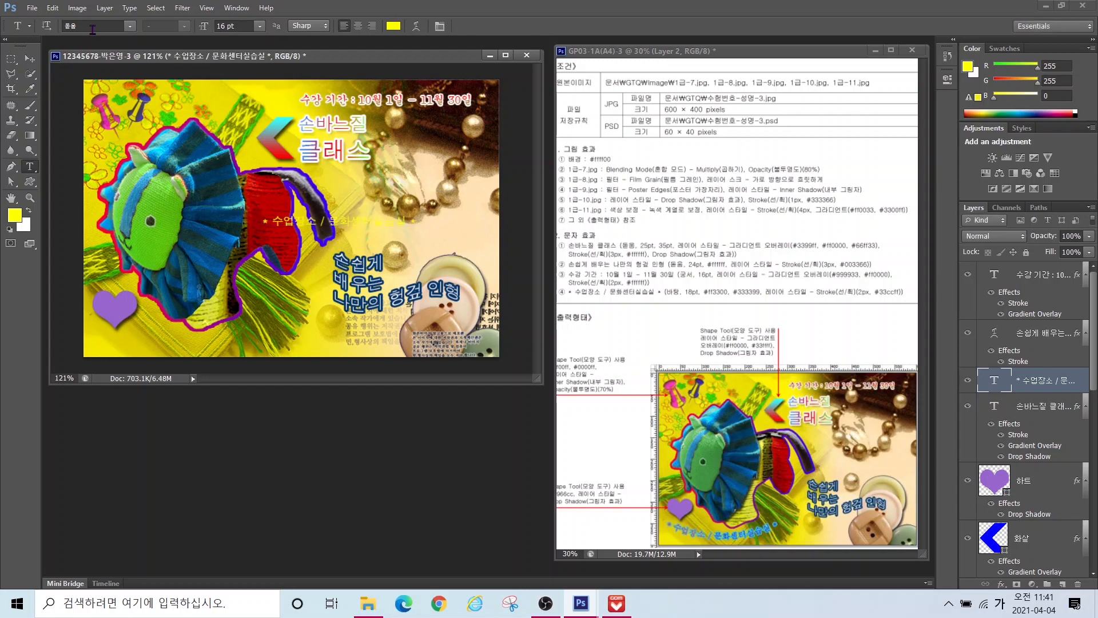
{"action": "left_click", "coordinate": [129, 26]}
{"action": "left_click", "coordinate": [108, 191]}
{"action": "left_click_drag", "start_coordinate": [217, 26], "coordinate": [332, 5]}
{"action": "type", "text": "18"}
{"action": "key", "text": "Return"}
Step: Move the venue line to the lower left and colour its parts ff3300 and 333399
{"action": "key", "text": "v"}
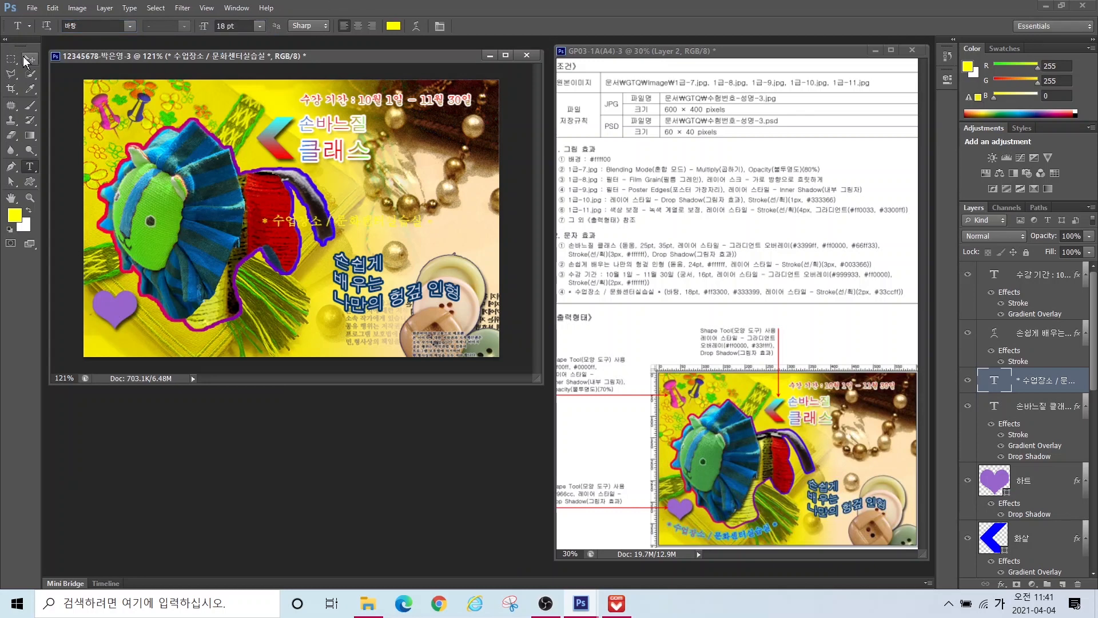
{"action": "left_click_drag", "start_coordinate": [286, 223], "coordinate": [432, 293]}
{"action": "left_click", "coordinate": [30, 166]}
{"action": "left_click", "coordinate": [393, 25]}
{"action": "key", "text": "Hangul"}
{"action": "type", "text": "ff3300"}
{"action": "key", "text": "Return"}
{"action": "left_click", "coordinate": [394, 26]}
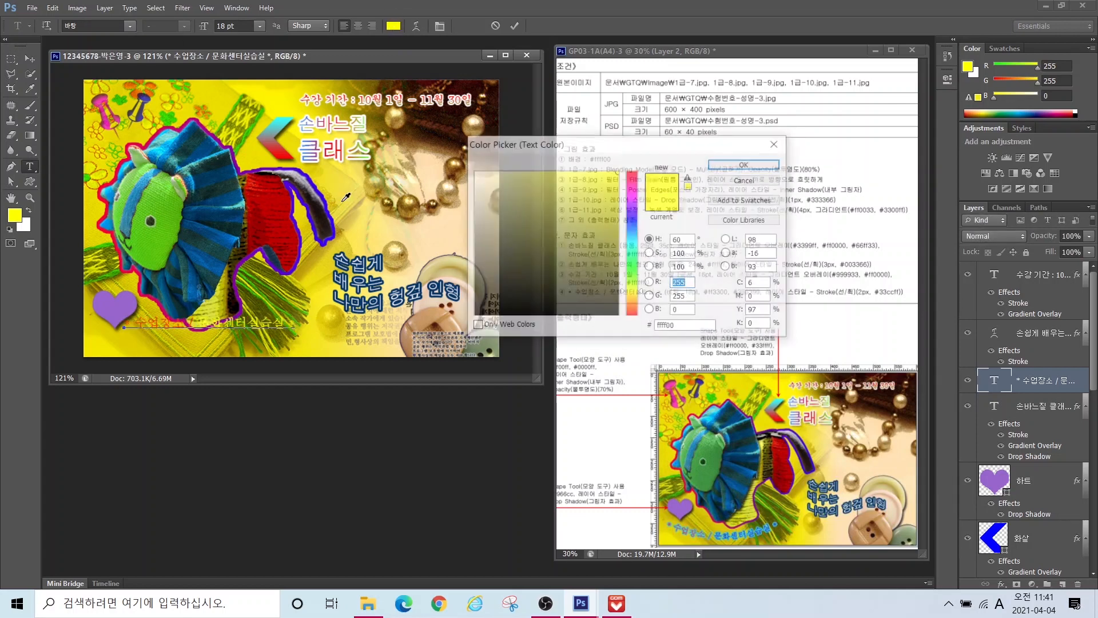
{"action": "type", "text": "333399"}
{"action": "key", "text": "Return"}
{"action": "left_click", "coordinate": [30, 58]}
Step: Add a light-blue 33ccff Stroke to the venue text
{"action": "left_click", "coordinate": [1001, 584]}
{"action": "left_click", "coordinate": [1001, 459]}
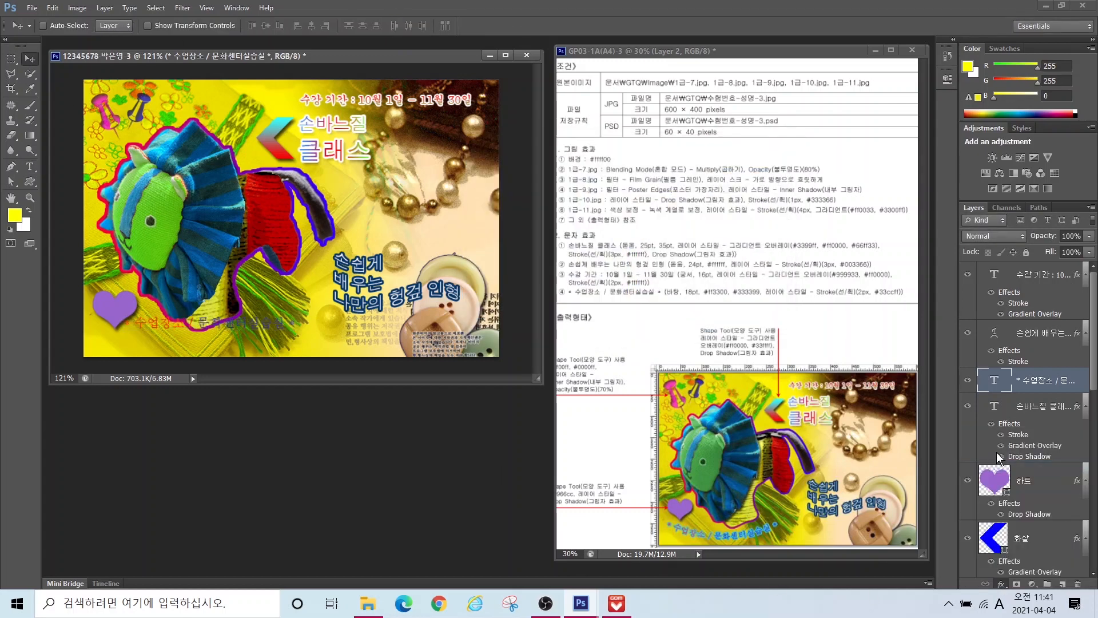
{"action": "left_click", "coordinate": [330, 407]}
{"action": "type", "text": "33ccff"}
{"action": "key", "text": "Return"}
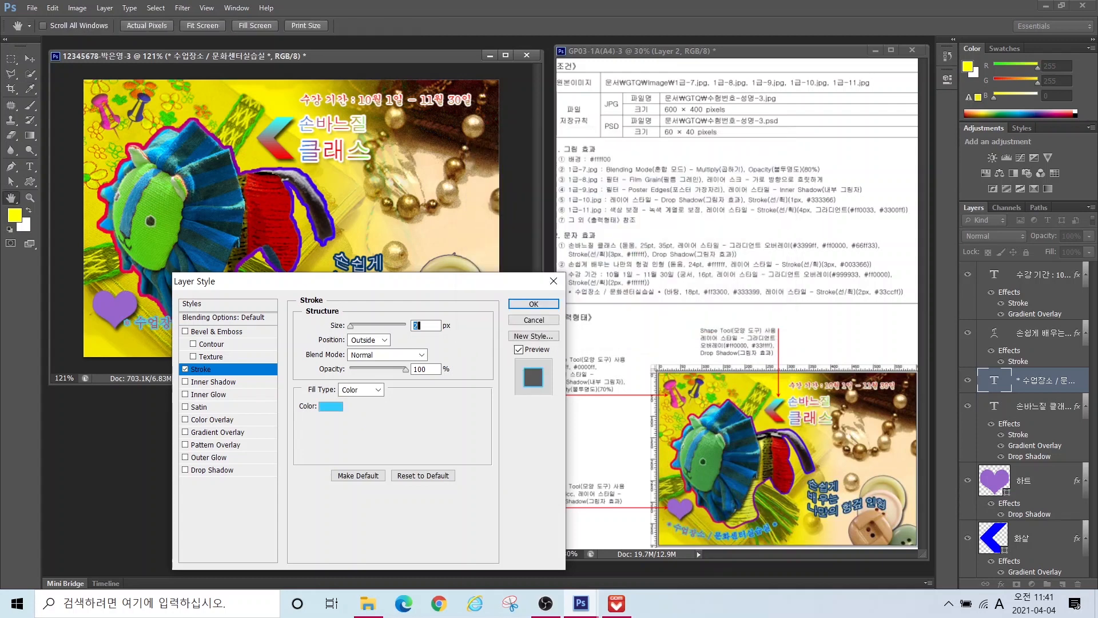
{"action": "key", "text": "Return"}
Step: Bend the venue text into a downward Arc warp
{"action": "key", "text": "t"}
{"action": "left_click", "coordinate": [416, 26]}
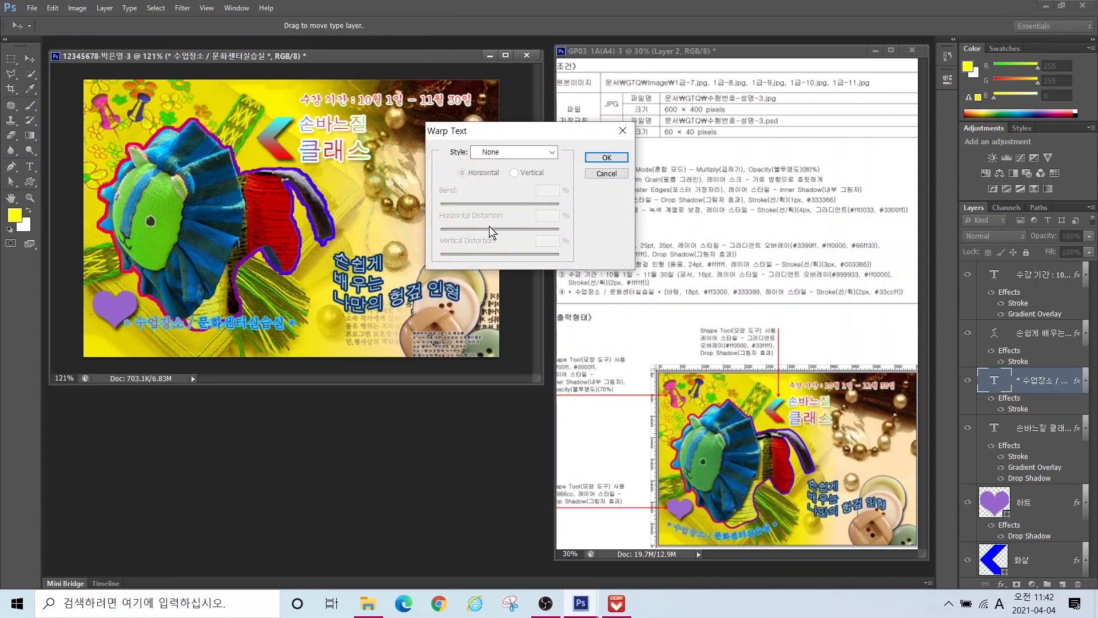
{"action": "left_click", "coordinate": [513, 151]}
{"action": "left_click", "coordinate": [503, 182]}
{"action": "left_click_drag", "start_coordinate": [529, 204], "coordinate": [479, 202]}
{"action": "key", "text": "Return"}
{"action": "key", "text": "v"}
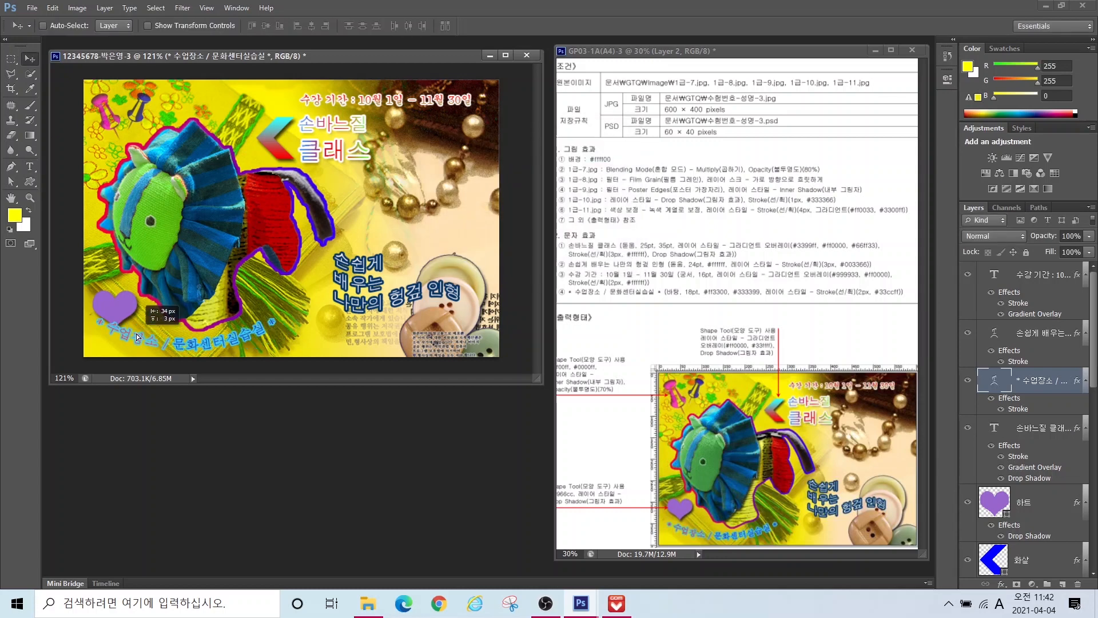
{"action": "key", "text": "t"}
{"action": "left_click", "coordinate": [416, 26]}
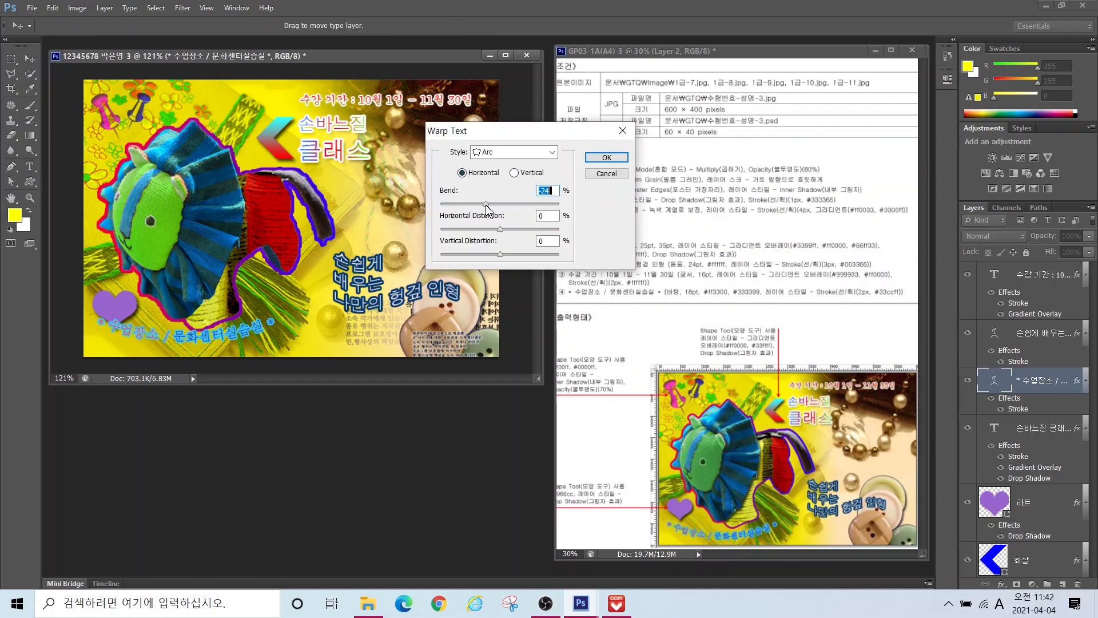
{"action": "key", "text": "Return"}
Step: Nudge the heart shape slightly right and up
{"action": "left_click", "coordinate": [30, 59]}
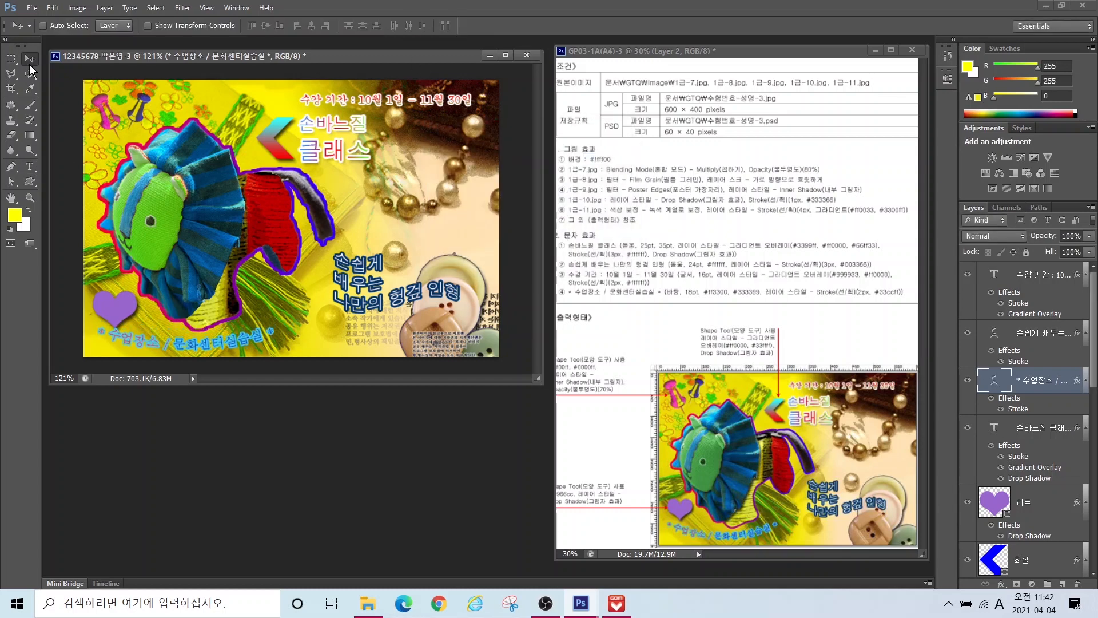
{"action": "left_click", "coordinate": [996, 508]}
{"action": "key", "text": "ctrl+t"}
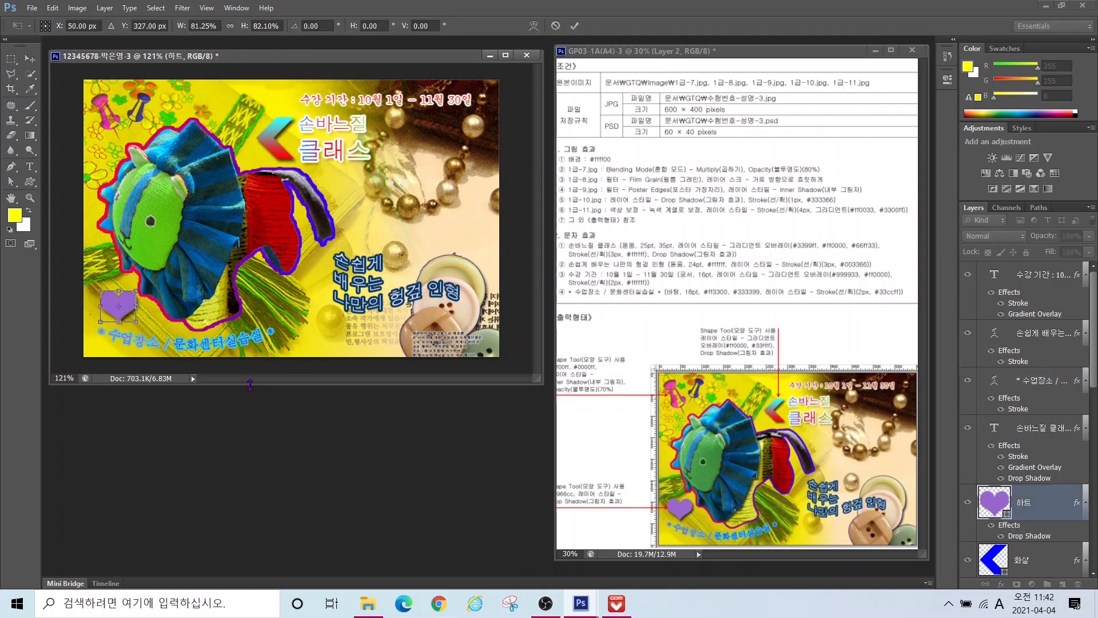
{"action": "key", "text": "Right"}
{"action": "key", "text": "Right"}
{"action": "key", "text": "Up"}
{"action": "key", "text": "Up"}
{"action": "key", "text": "Up"}
{"action": "key", "text": "Up"}
{"action": "key", "text": "Up"}
{"action": "key", "text": "Up"}
{"action": "key", "text": "Up"}
{"action": "key", "text": "Up"}
{"action": "key", "text": "Return"}
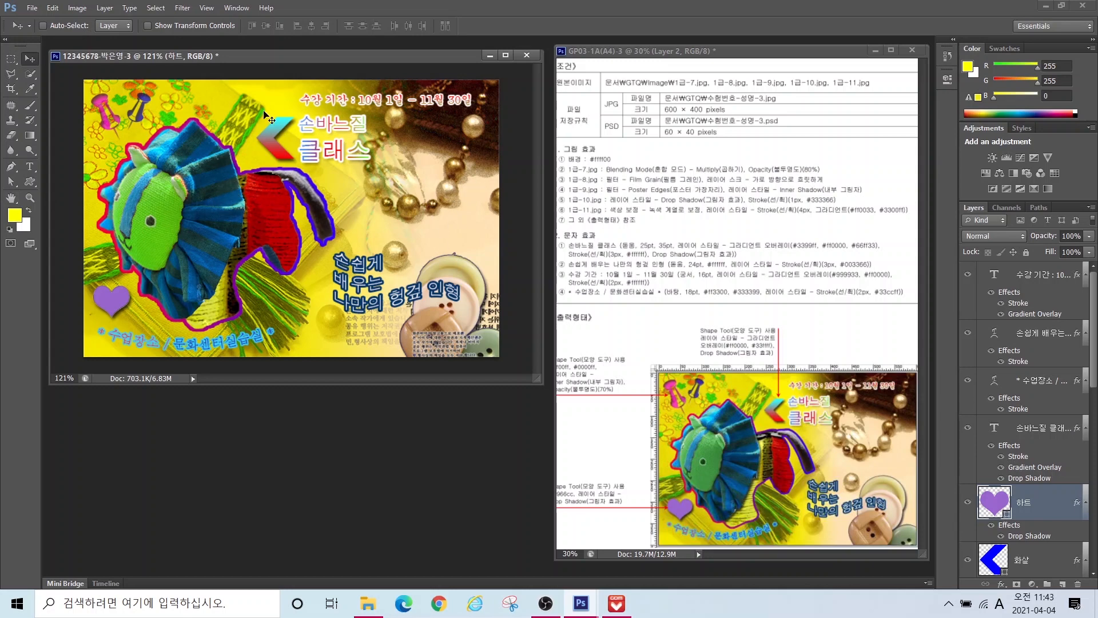
Step: Save a JPEG copy of the poster at quality 12 (Maximum) in the GTQ folder
{"action": "left_click", "coordinate": [207, 8]}
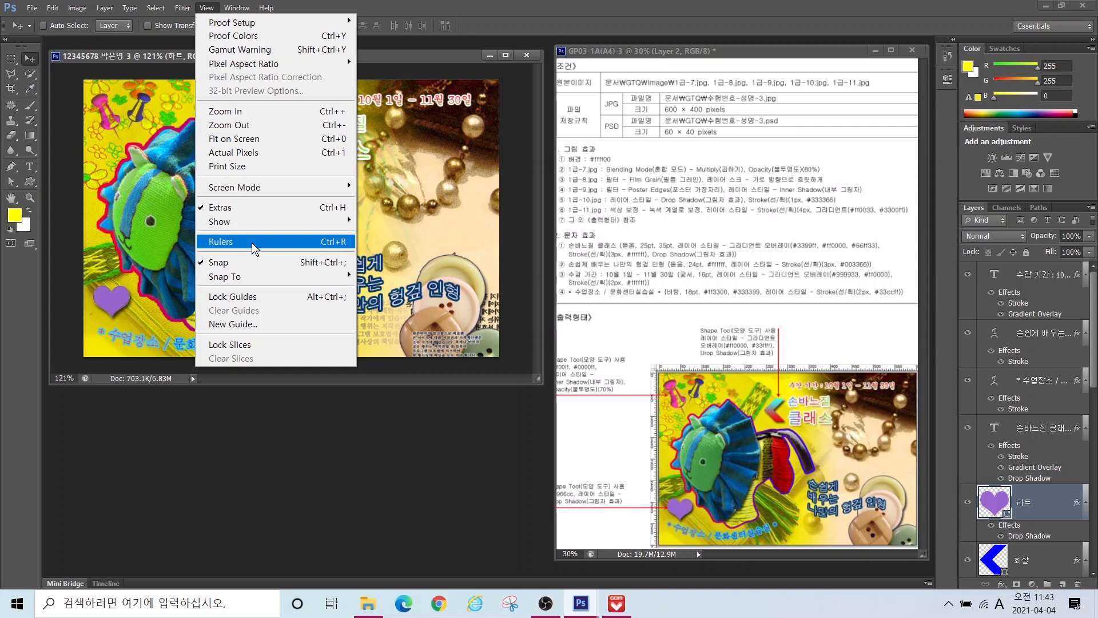
{"action": "left_click", "coordinate": [31, 9]}
{"action": "left_click", "coordinate": [31, 9]}
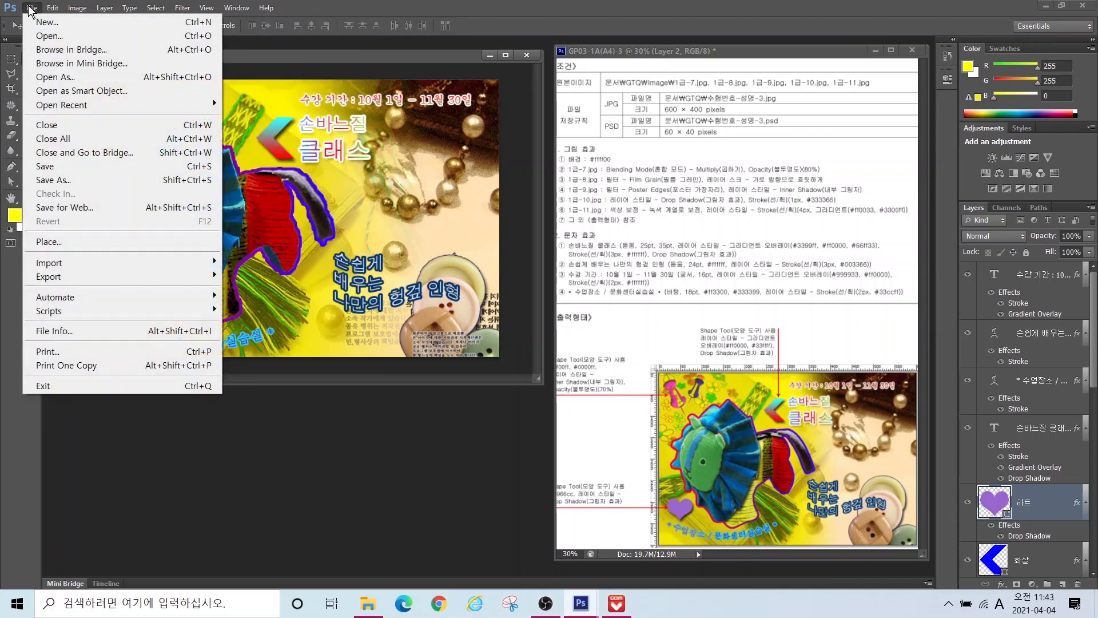
{"action": "left_click", "coordinate": [49, 166]}
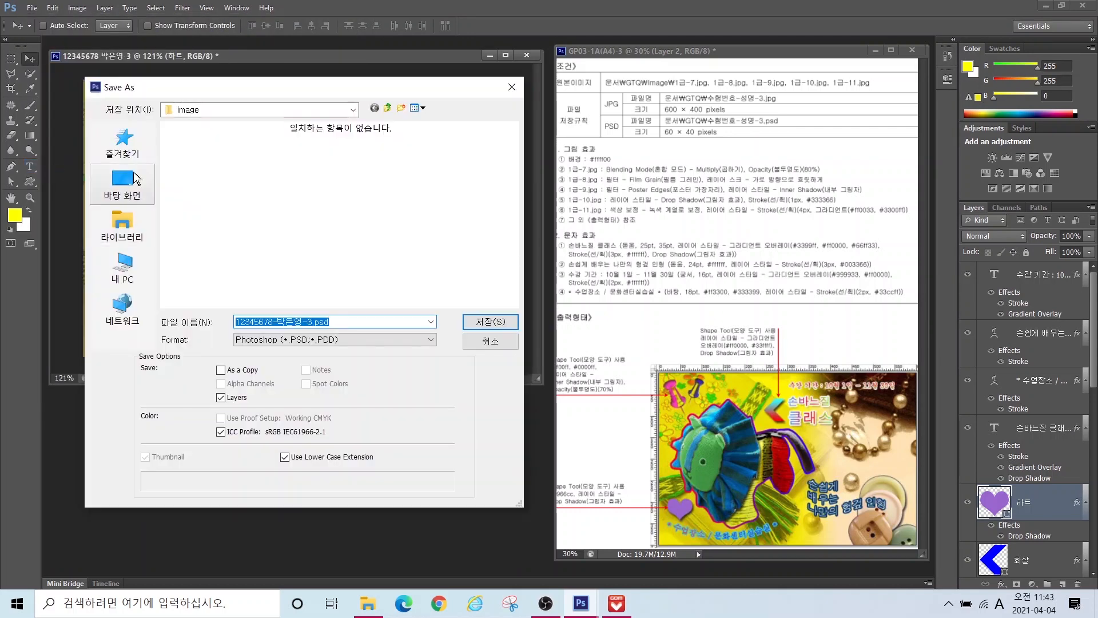
{"action": "left_click", "coordinate": [255, 340]}
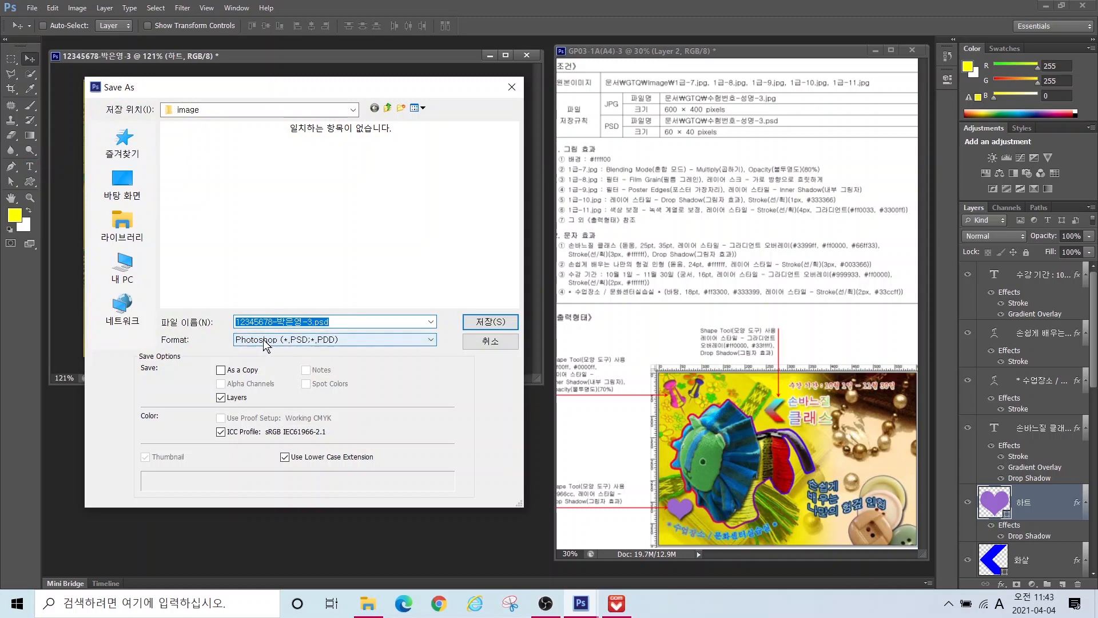
{"action": "left_click", "coordinate": [278, 421]}
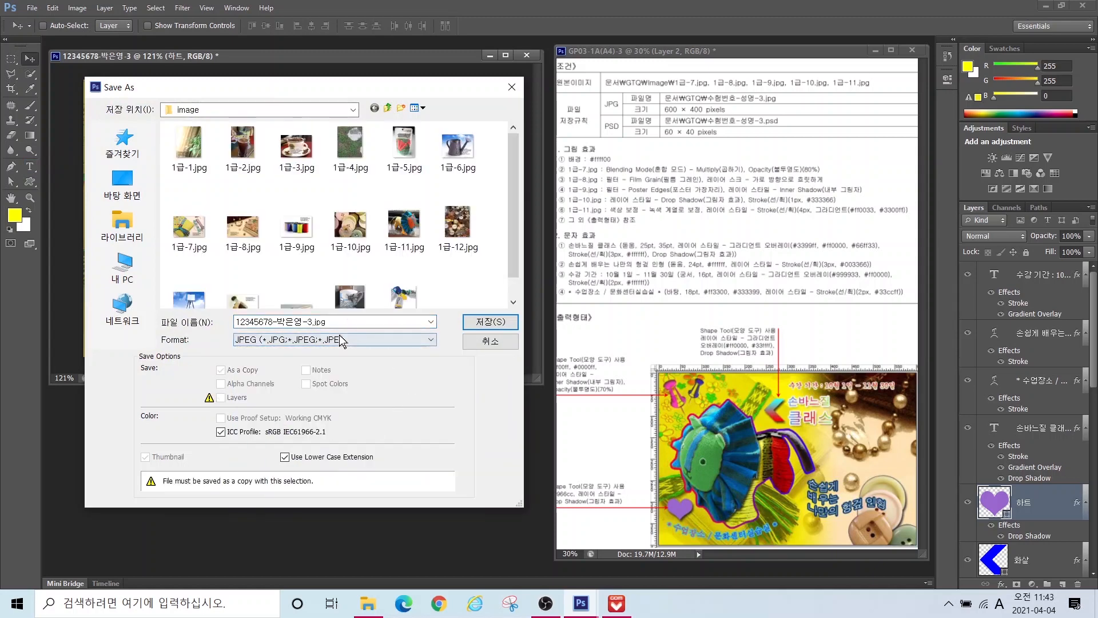
{"action": "left_click", "coordinate": [389, 109]}
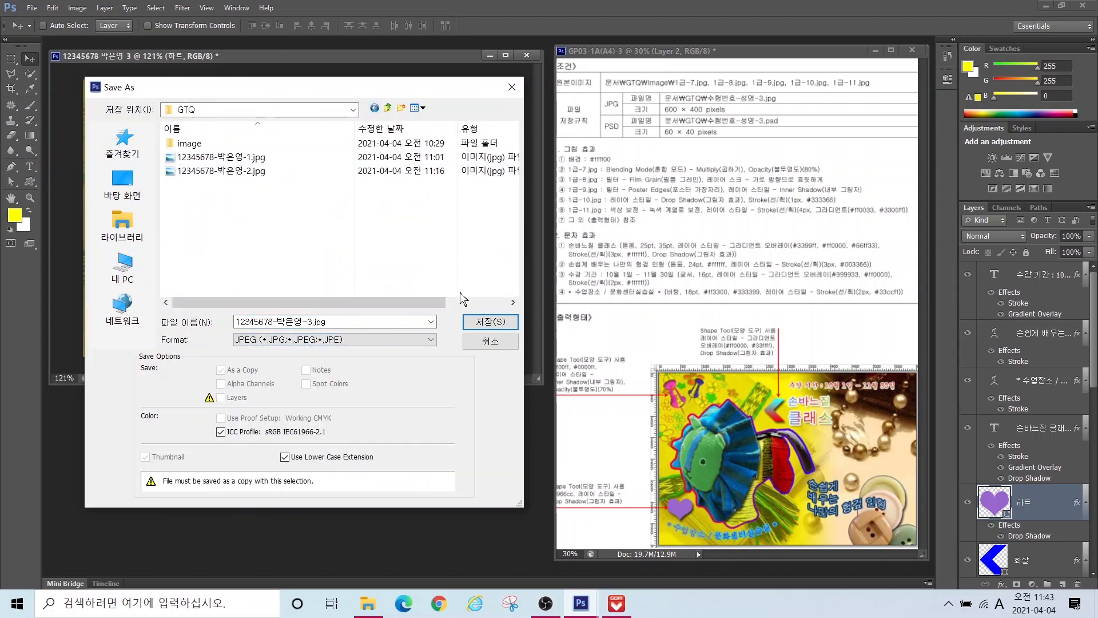
{"action": "left_click", "coordinate": [491, 321]}
{"action": "left_click", "coordinate": [564, 203]}
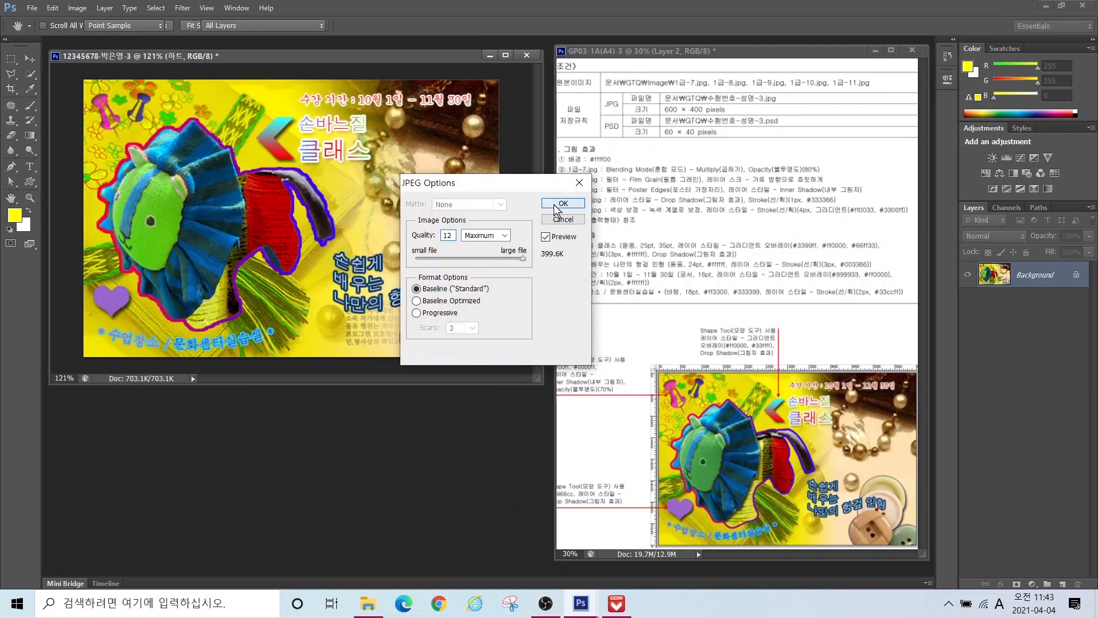
{"action": "left_click", "coordinate": [77, 8]}
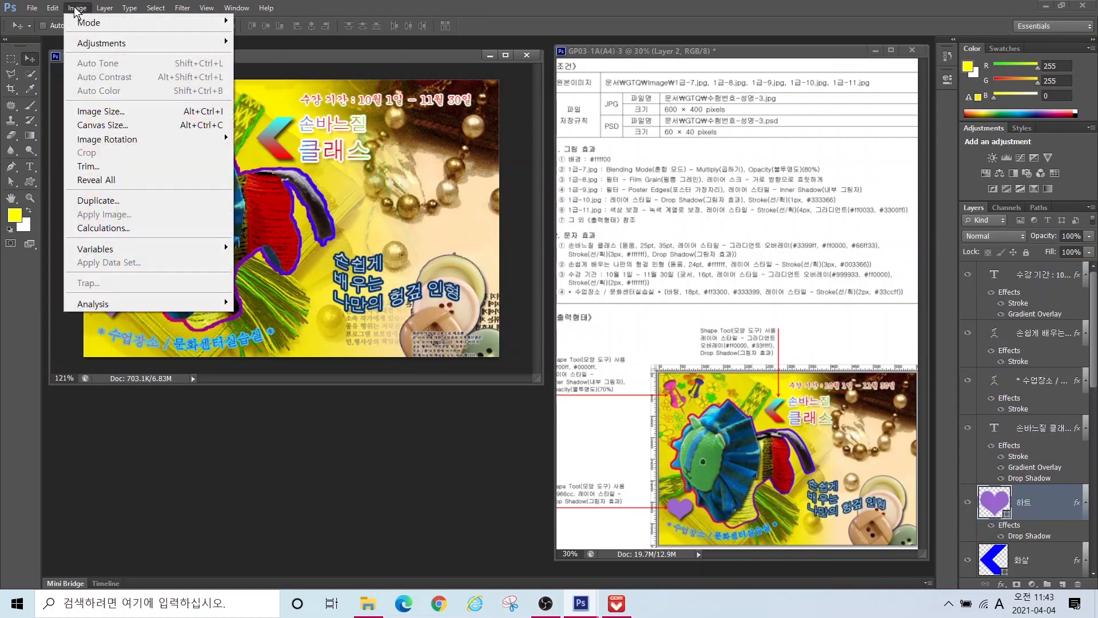
Step: Resize the poster image to 60×40 pixels
{"action": "left_click", "coordinate": [81, 111]}
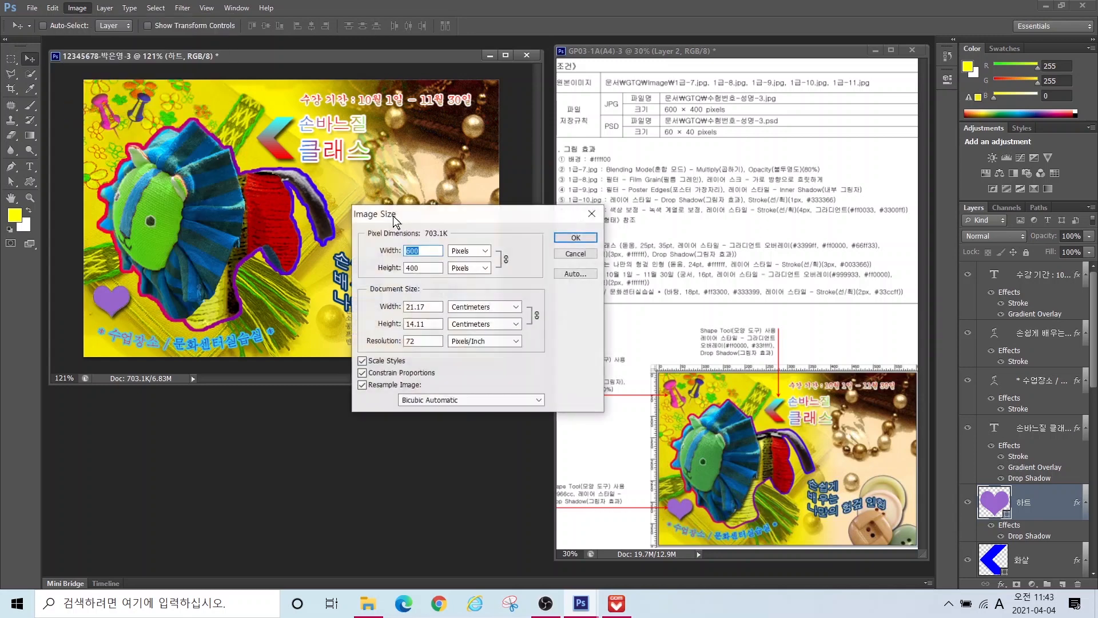
{"action": "type", "text": "60"}
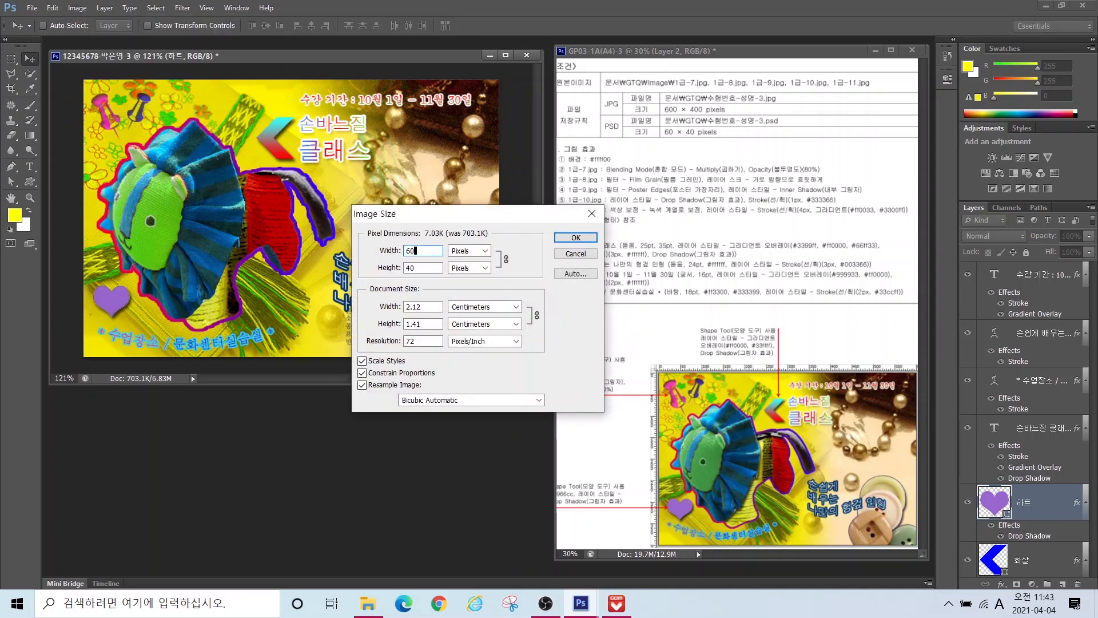
{"action": "left_click", "coordinate": [576, 238]}
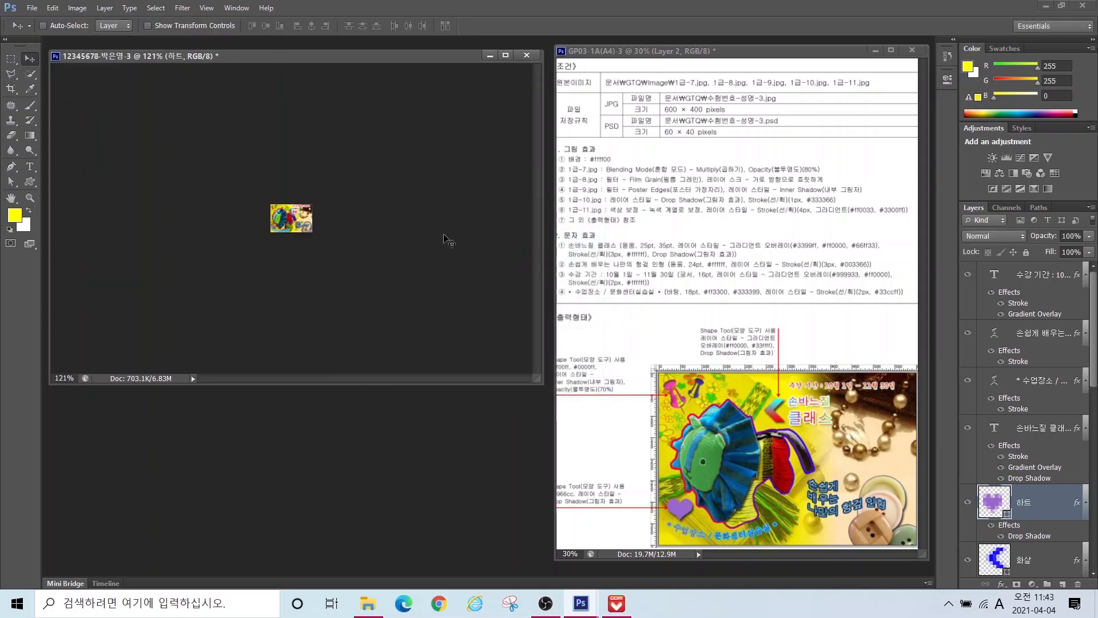
Step: Save the resized poster as a Photoshop PSD in the GTQ folder
{"action": "left_click", "coordinate": [32, 8]}
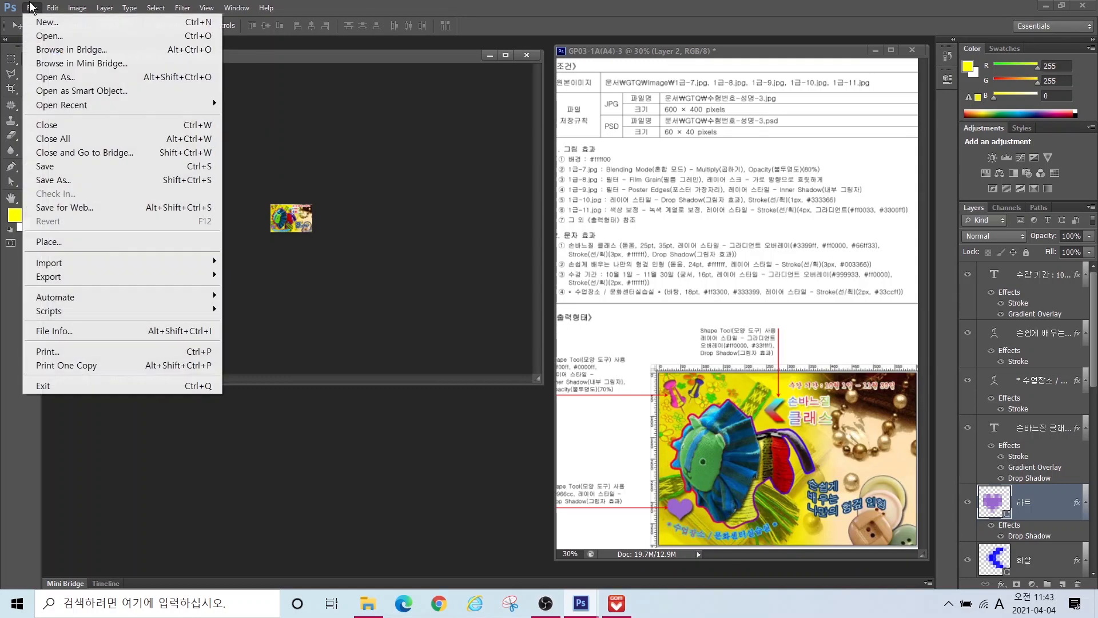
{"action": "left_click", "coordinate": [57, 179]}
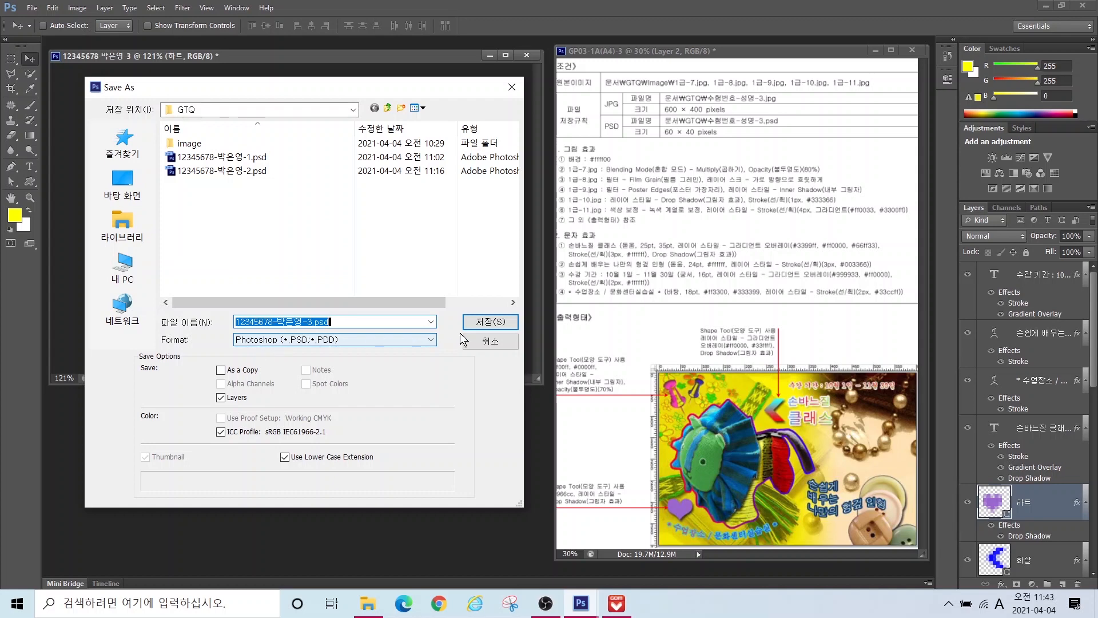
{"action": "left_click", "coordinate": [490, 322]}
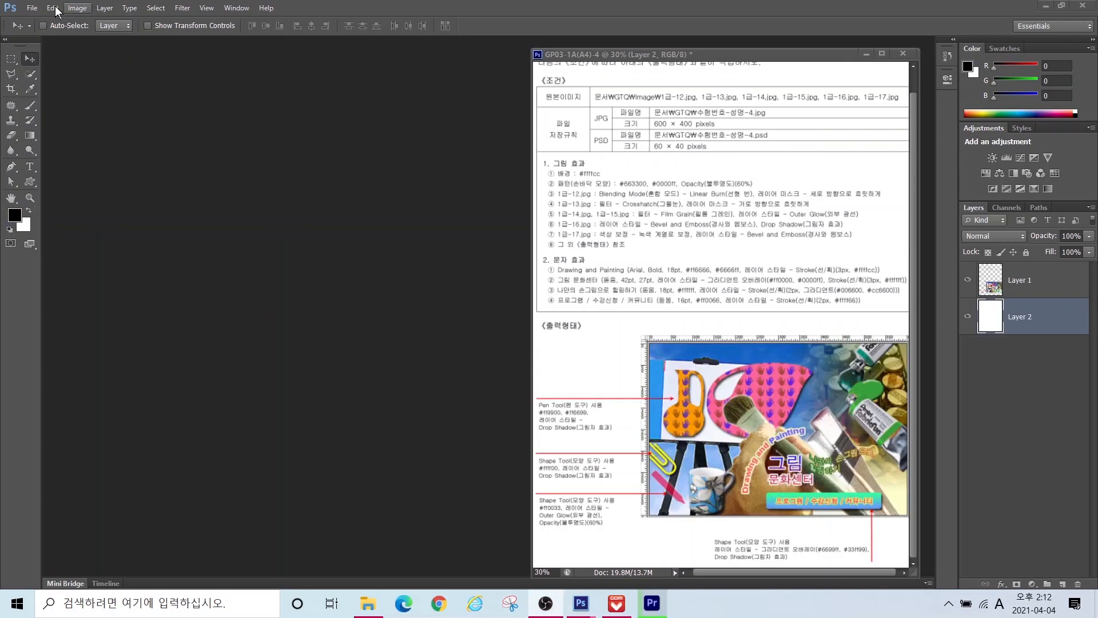
Step: Create a white 600×400 px, 72 ppi RGB document named with the candidate number and name
{"action": "left_click", "coordinate": [33, 7]}
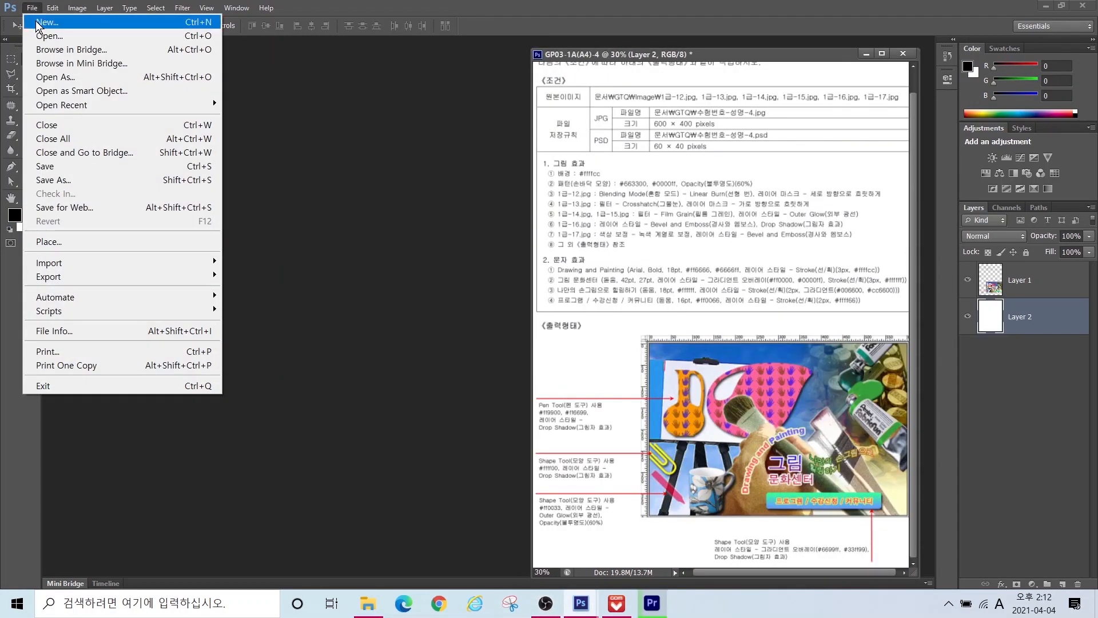
{"action": "left_click", "coordinate": [35, 20]}
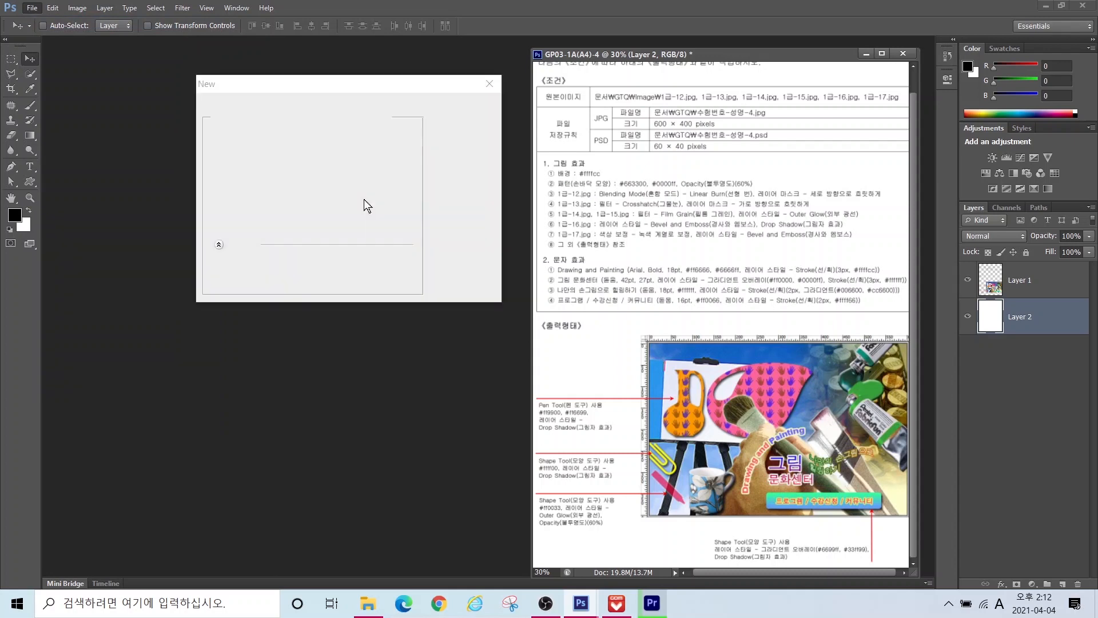
{"action": "type", "text": "12345678"}
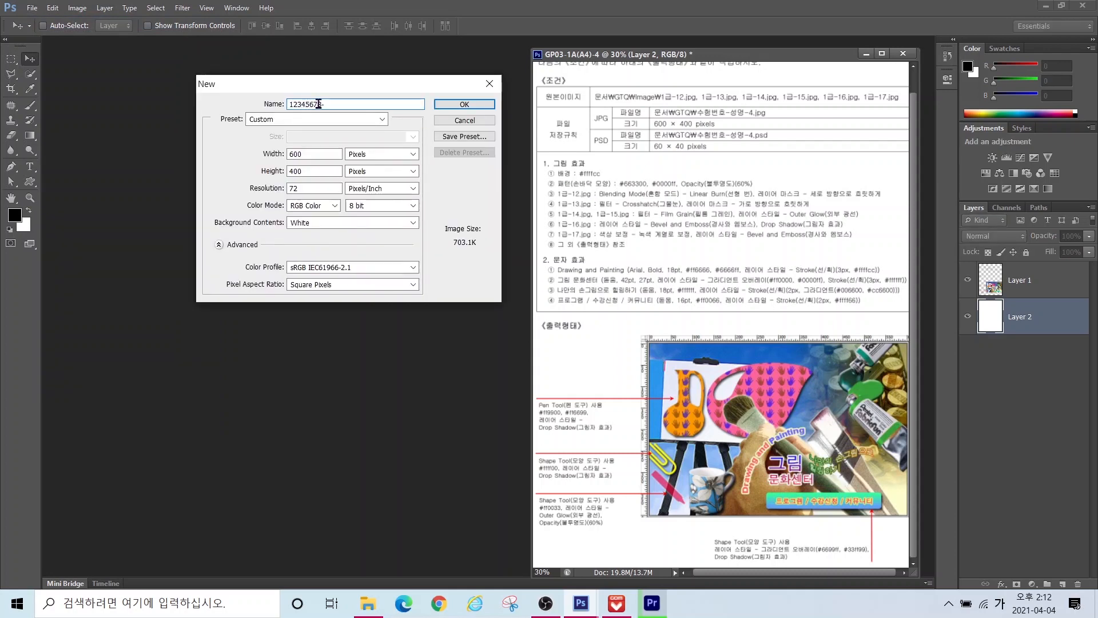
{"action": "type", "text": "-박ㅇ"}
{"action": "left_click", "coordinate": [458, 105]}
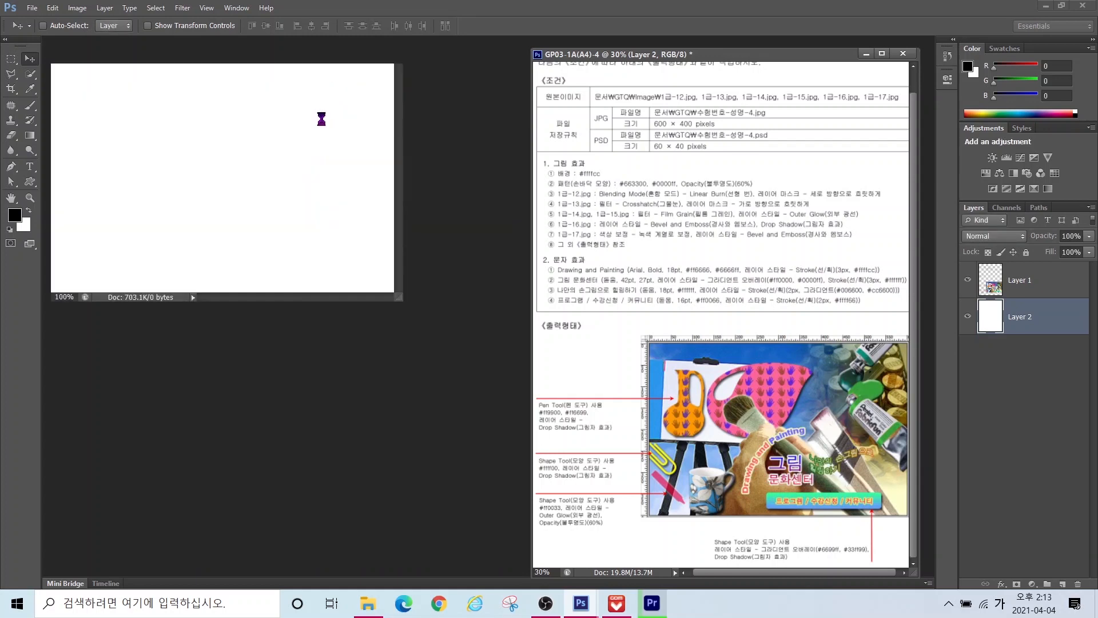
{"action": "left_click_drag", "start_coordinate": [402, 303], "coordinate": [538, 399]}
{"action": "scroll", "coordinate": [511, 250], "scroll_direction": "up", "scroll_amount": 3}
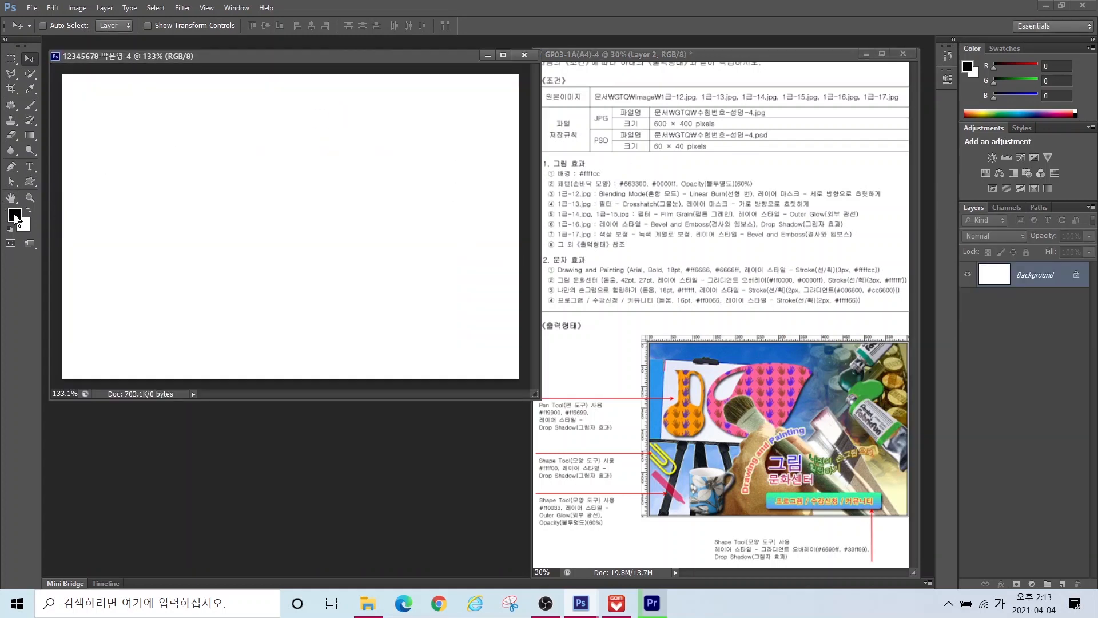
Step: Set the foreground colour to pale yellow #ffffcc
{"action": "left_click", "coordinate": [15, 216]}
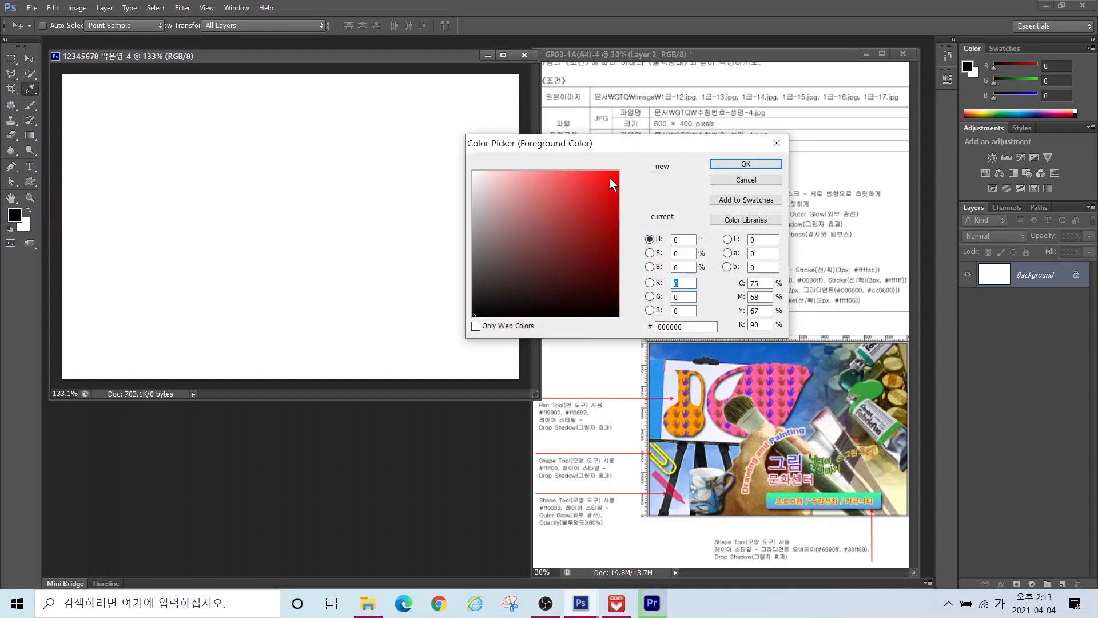
{"action": "left_click", "coordinate": [675, 325]}
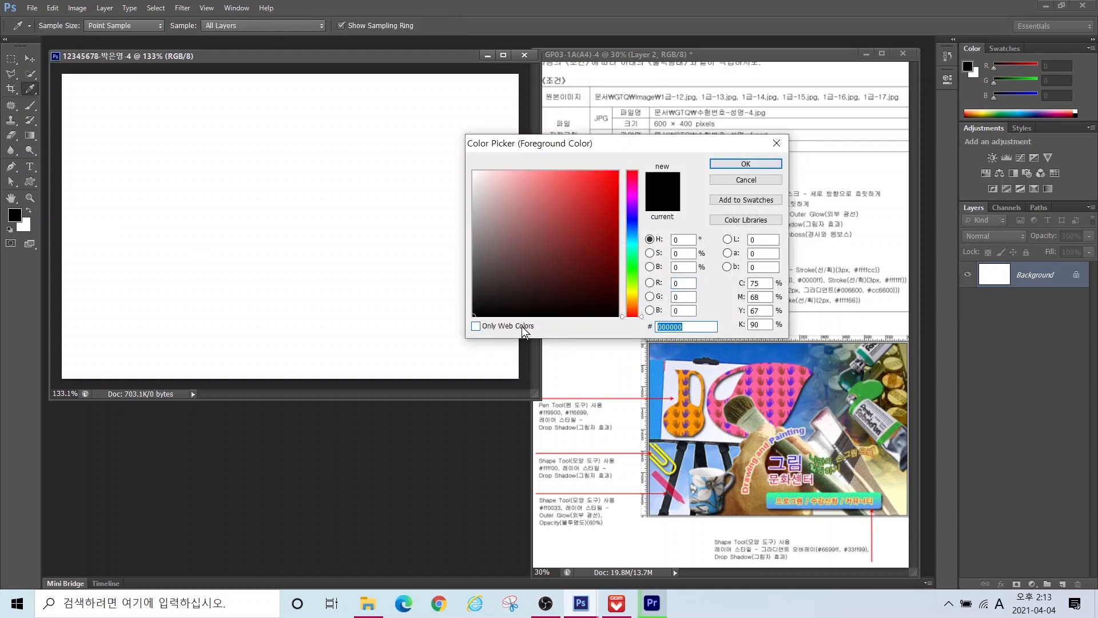
{"action": "type", "text": "ffffcc"}
{"action": "key", "text": "Return"}
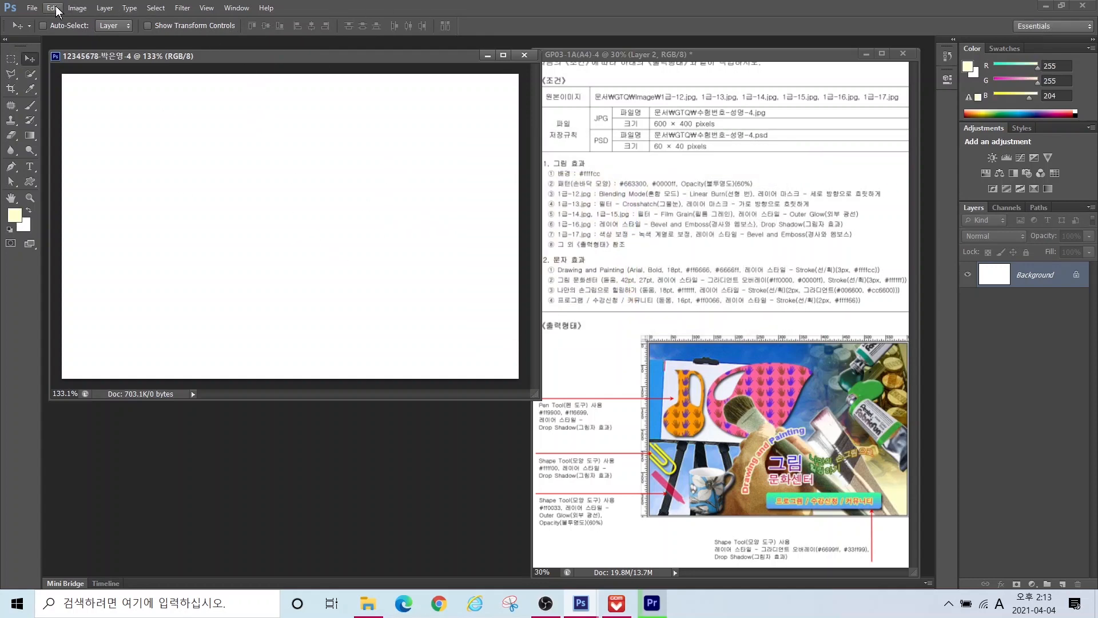
Step: Fill the canvas background with the #ffffcc foreground colour
{"action": "left_click", "coordinate": [53, 8]}
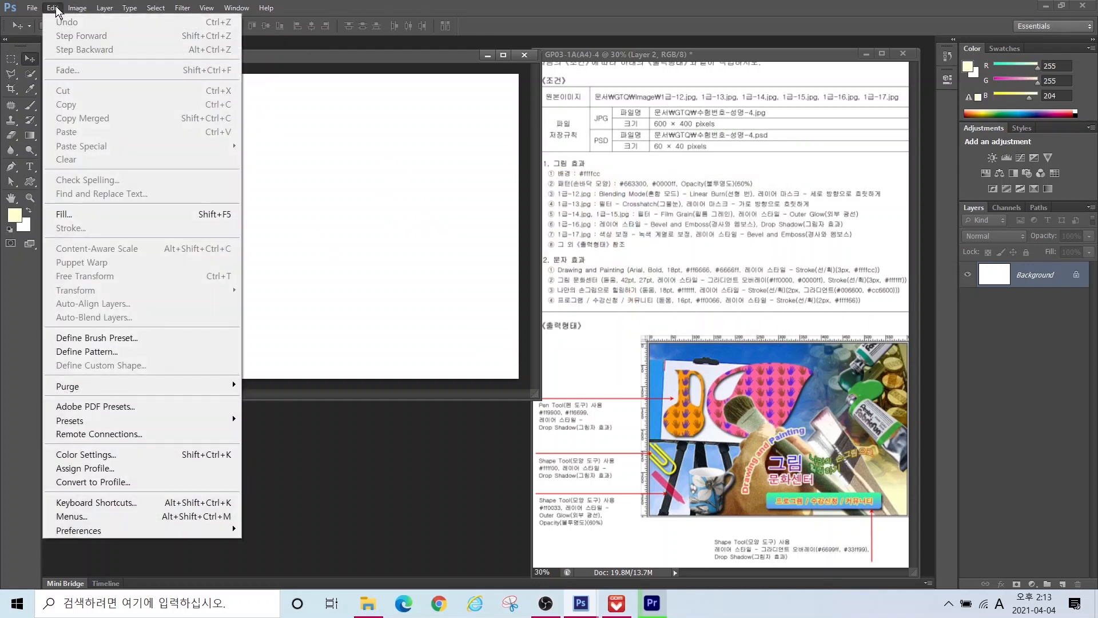
{"action": "left_click", "coordinate": [76, 219]}
{"action": "left_click", "coordinate": [288, 85]}
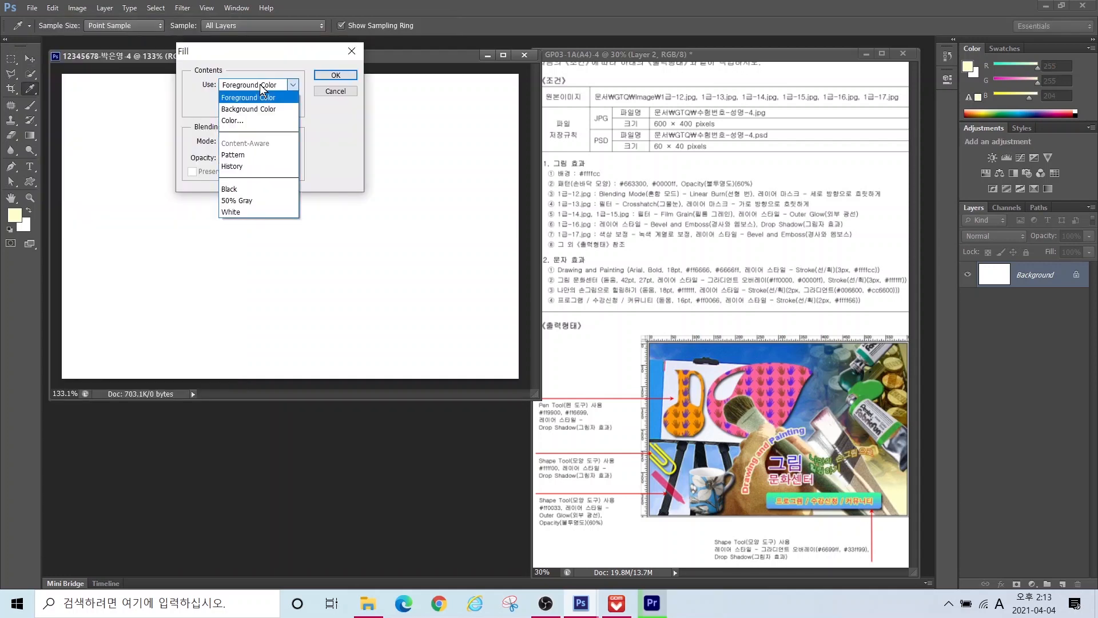
{"action": "left_click", "coordinate": [287, 85]}
{"action": "left_click", "coordinate": [336, 75]}
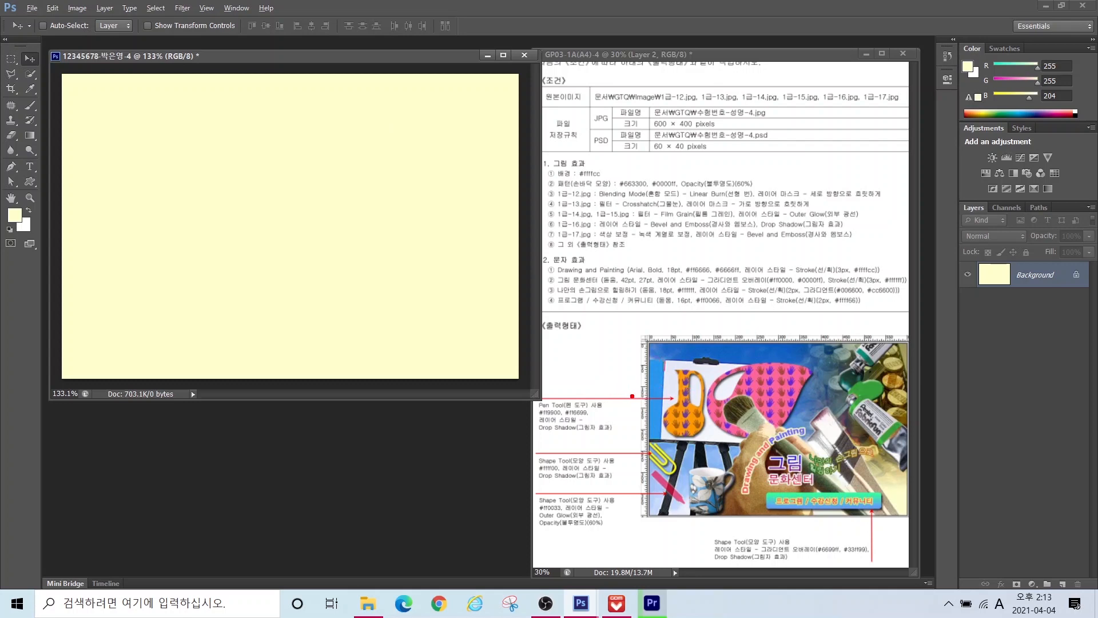
{"action": "left_click_drag", "start_coordinate": [625, 388], "coordinate": [846, 388]}
{"action": "left_click_drag", "start_coordinate": [627, 374], "coordinate": [908, 375]}
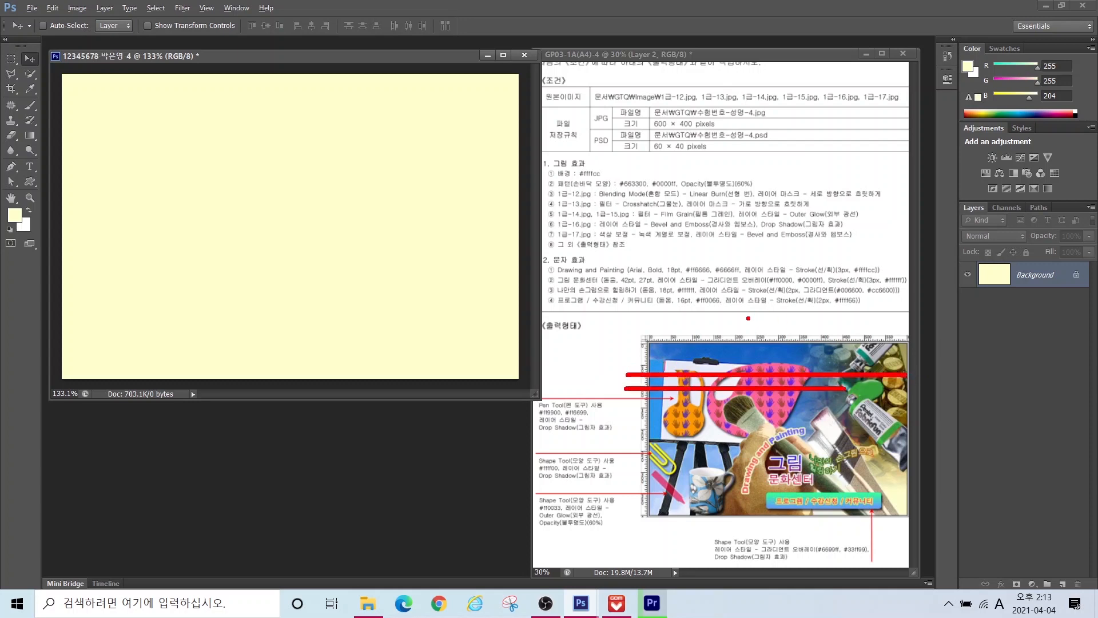
{"action": "left_click_drag", "start_coordinate": [753, 317], "coordinate": [754, 460]}
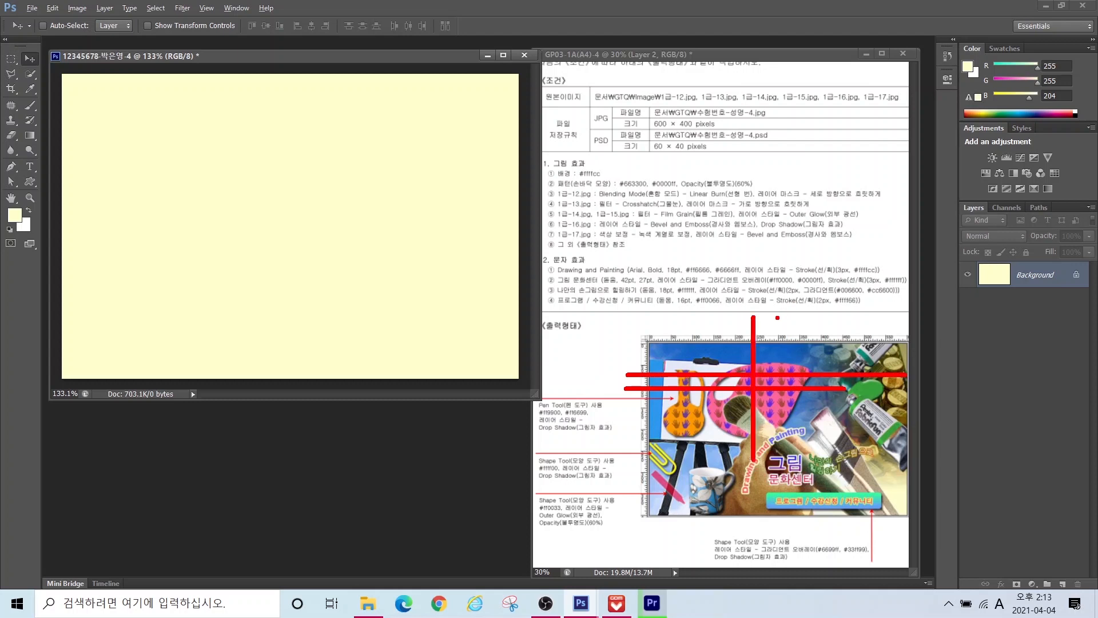
{"action": "left_click_drag", "start_coordinate": [777, 318], "coordinate": [778, 470]}
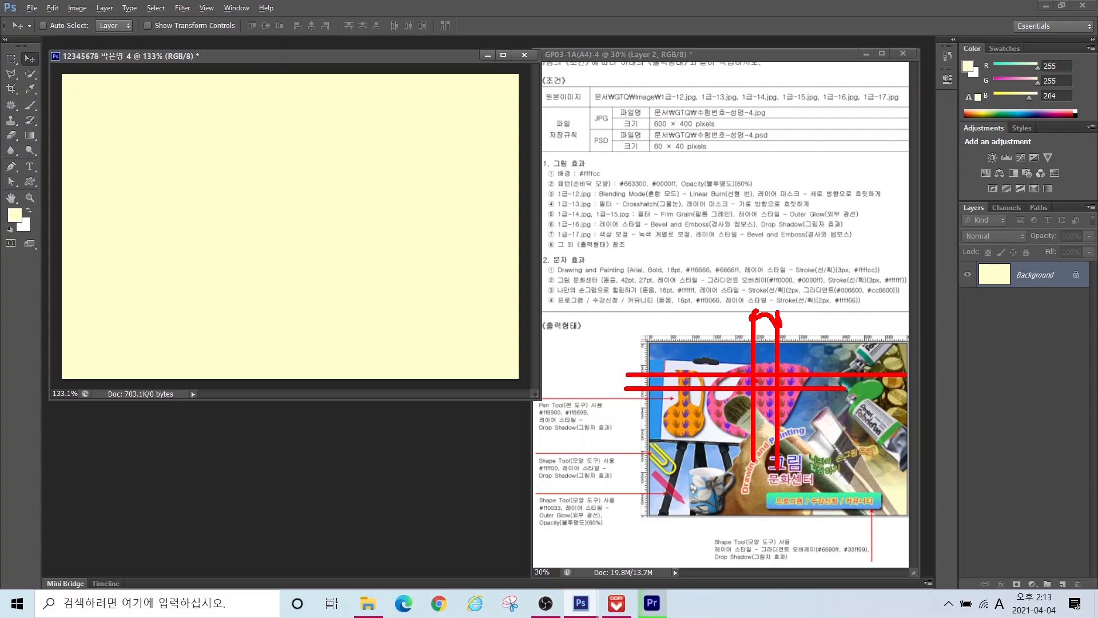
{"action": "key", "text": "Escape"}
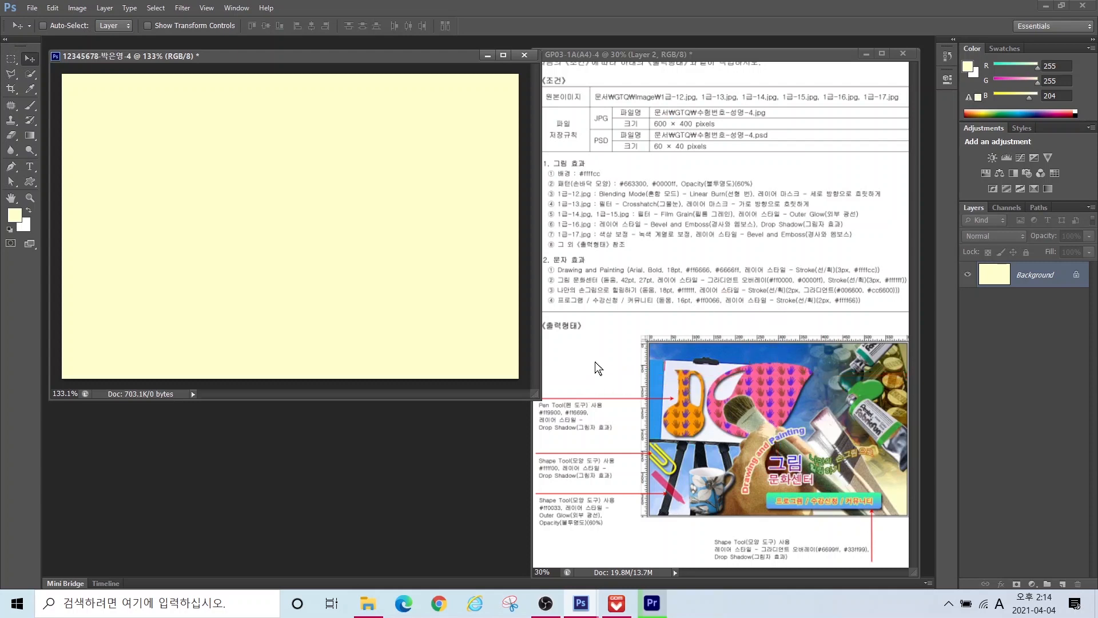
Step: Create a new white 50×30 pixel document and fit it to the screen
{"action": "left_click", "coordinate": [32, 8]}
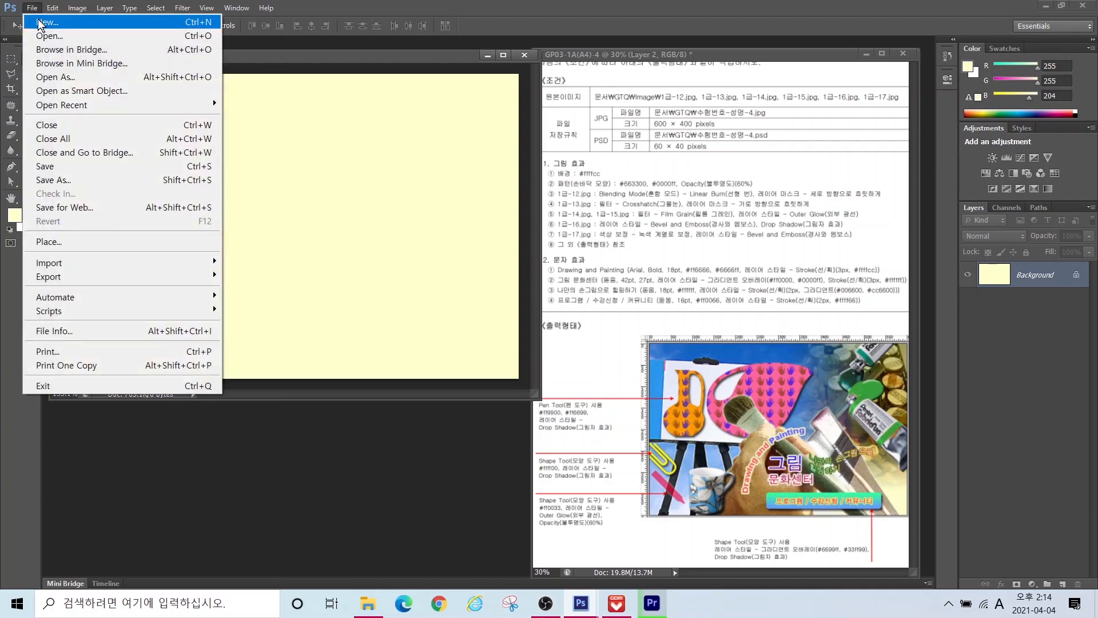
{"action": "left_click", "coordinate": [38, 18]}
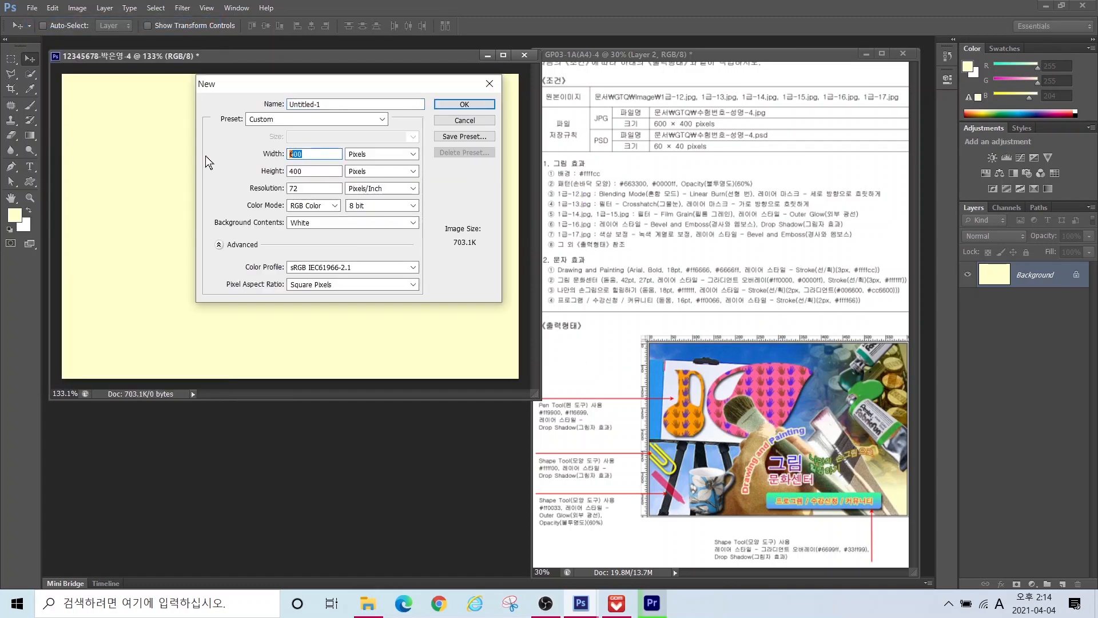
{"action": "type", "text": "50"}
{"action": "key", "text": "Tab"}
{"action": "type", "text": "30"}
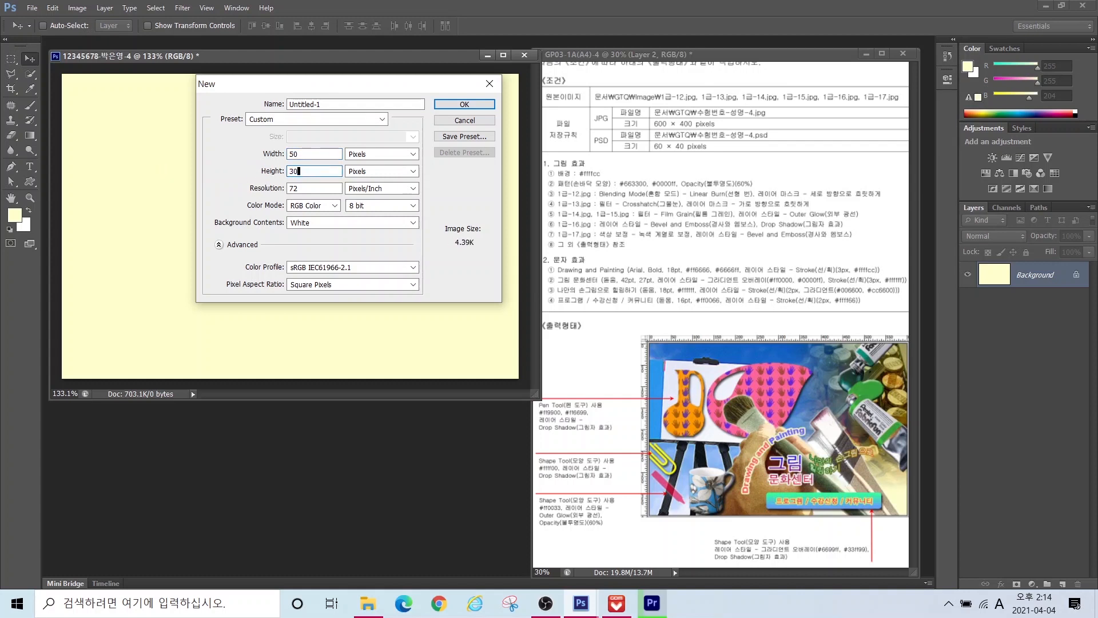
{"action": "left_click", "coordinate": [465, 106]}
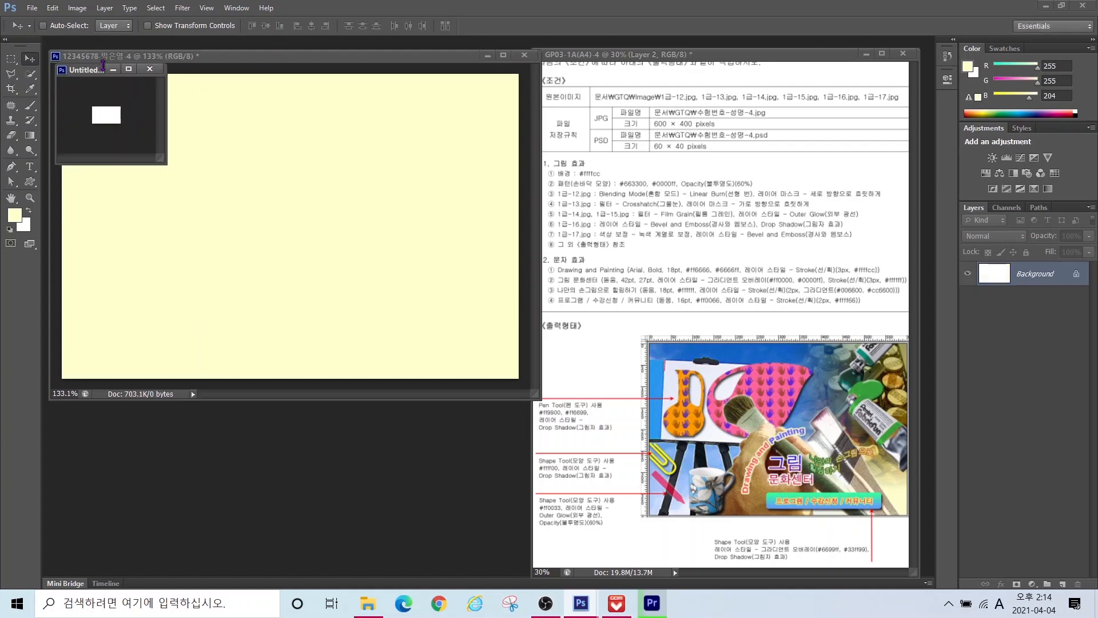
{"action": "double_click", "coordinate": [11, 198]}
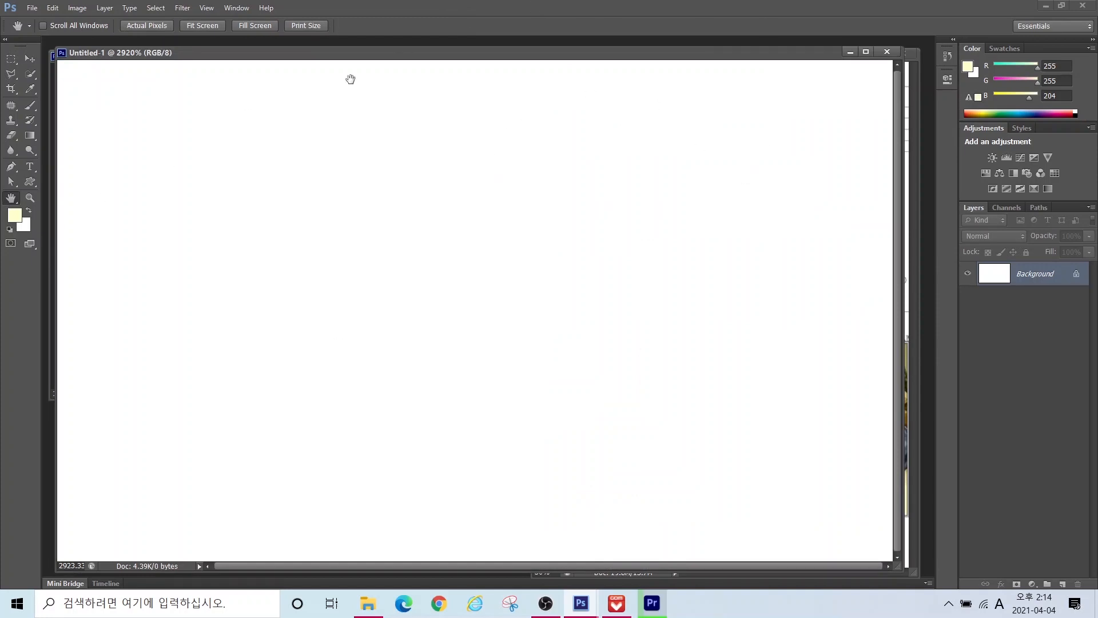
Step: Draw a large hand custom shape across the canvas
{"action": "left_click", "coordinate": [31, 182]}
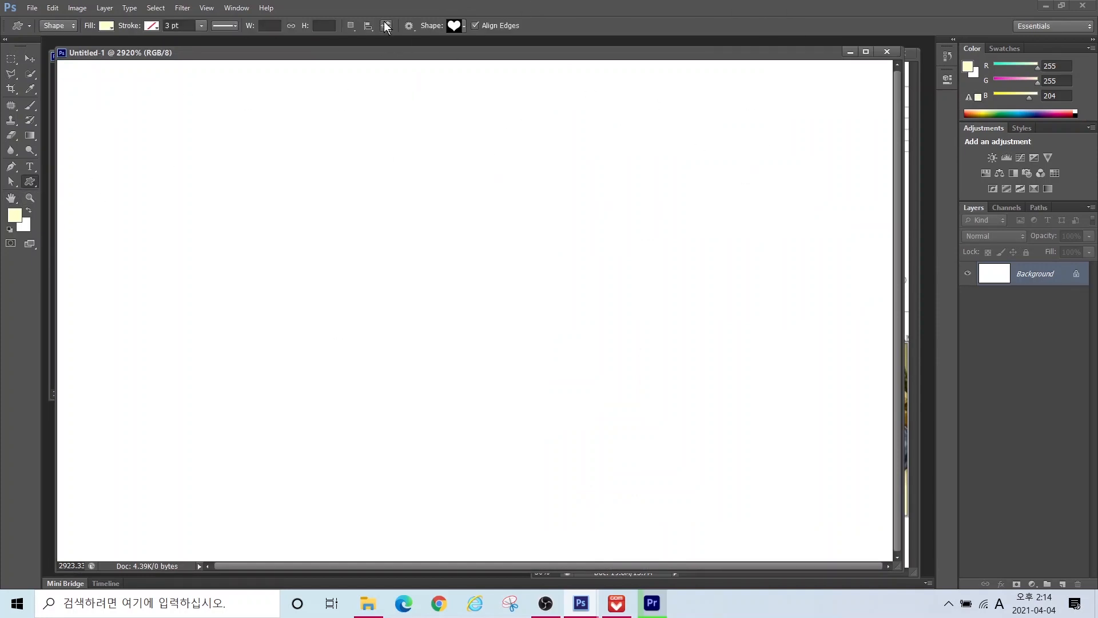
{"action": "left_click", "coordinate": [457, 26]}
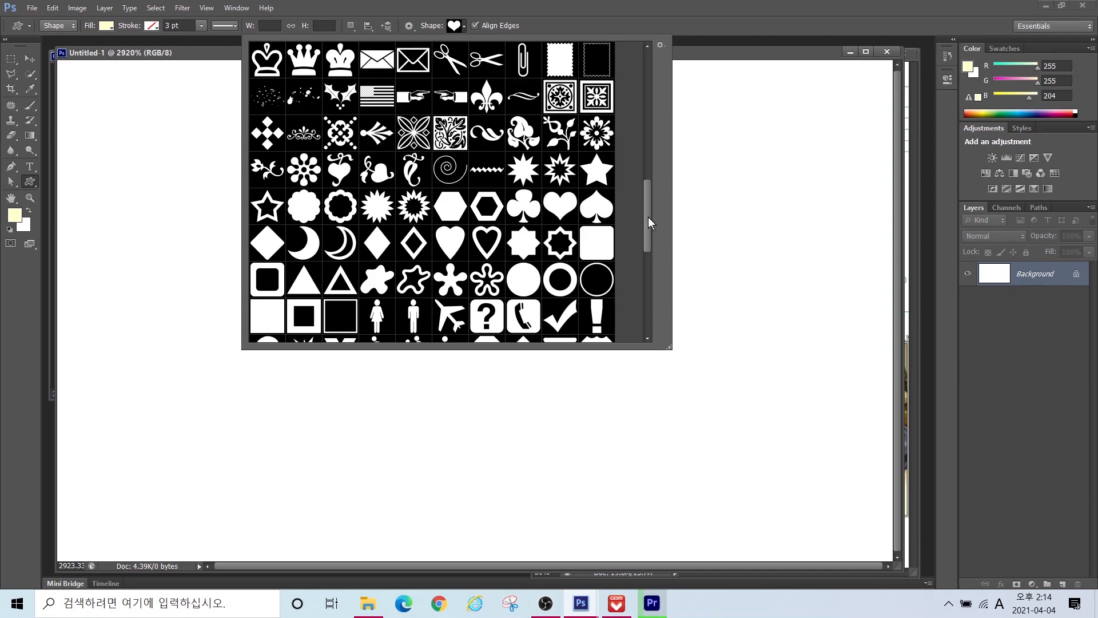
{"action": "left_click_drag", "start_coordinate": [647, 218], "coordinate": [640, 159]}
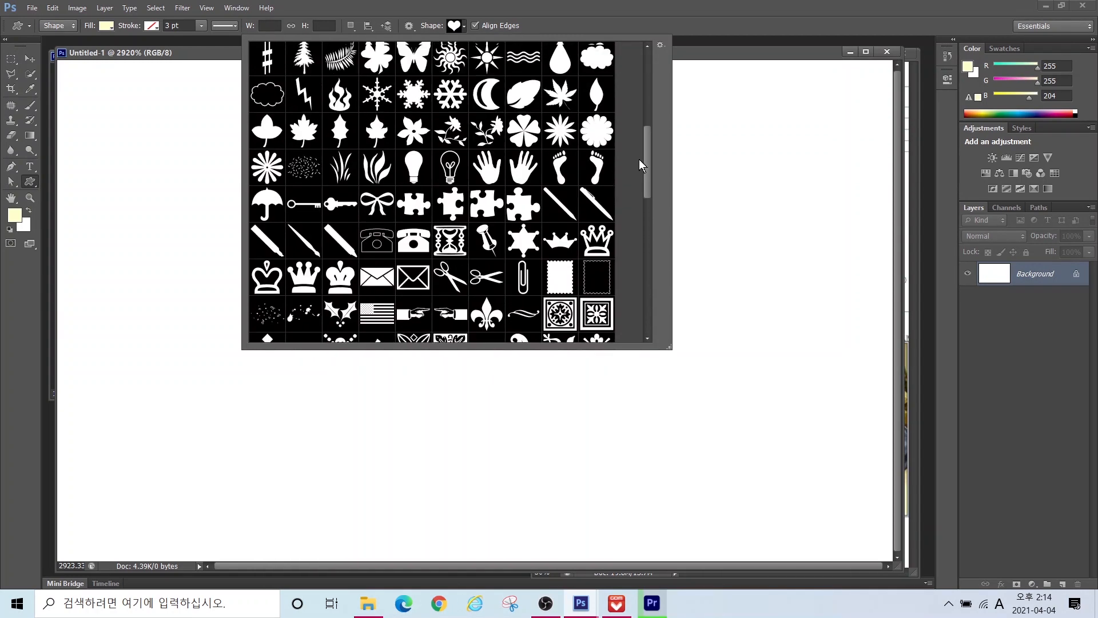
{"action": "double_click", "coordinate": [488, 167]}
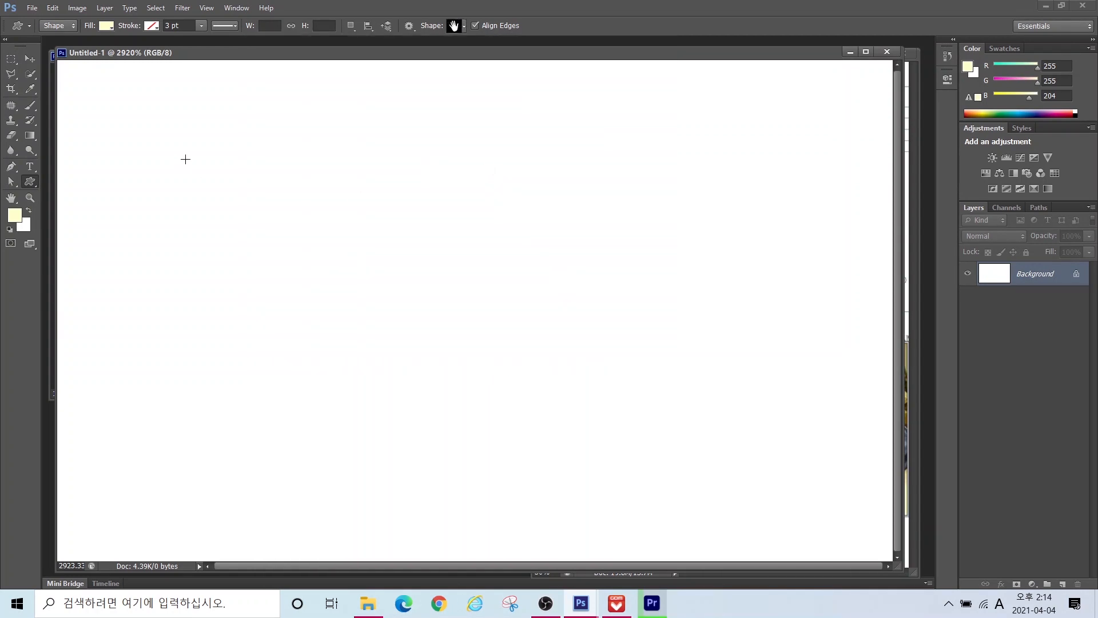
{"action": "left_click_drag", "start_coordinate": [77, 121], "coordinate": [488, 510]}
{"action": "key", "text": "v"}
{"action": "left_click_drag", "start_coordinate": [303, 372], "coordinate": [326, 363]}
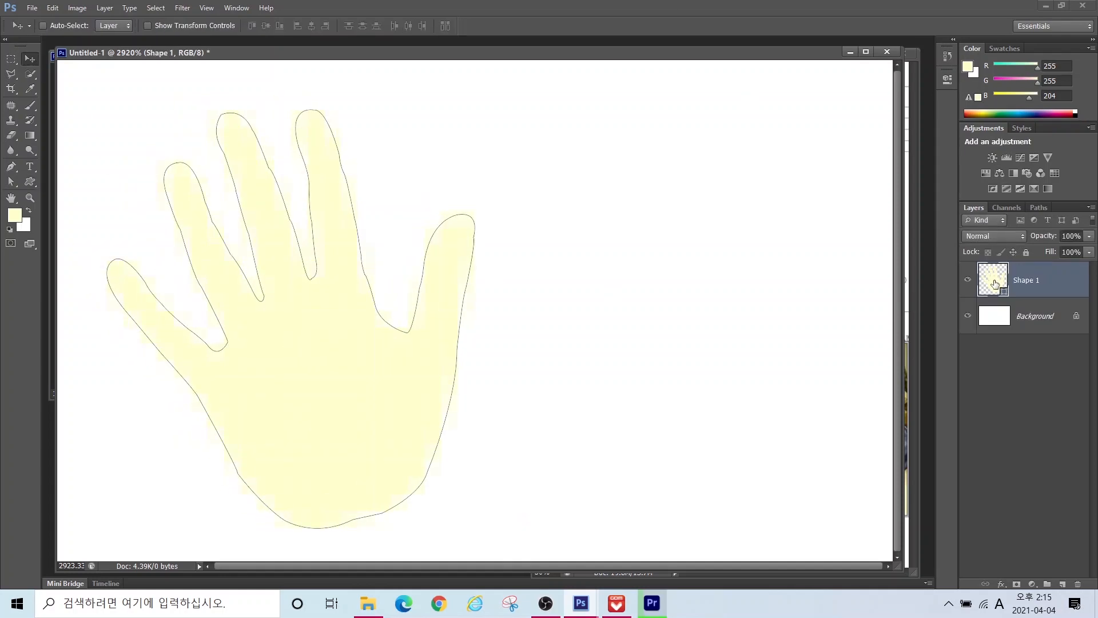
Step: Colour the hand brown #663300, then duplicate it and move the copy right
{"action": "mouse_move", "coordinate": [1008, 296]}
{"action": "left_mouse_down"}
{"action": "mouse_move", "coordinate": [991, 242]}
{"action": "mouse_move", "coordinate": [1025, 266]}
{"action": "mouse_move", "coordinate": [995, 312]}
{"action": "left_mouse_up"}
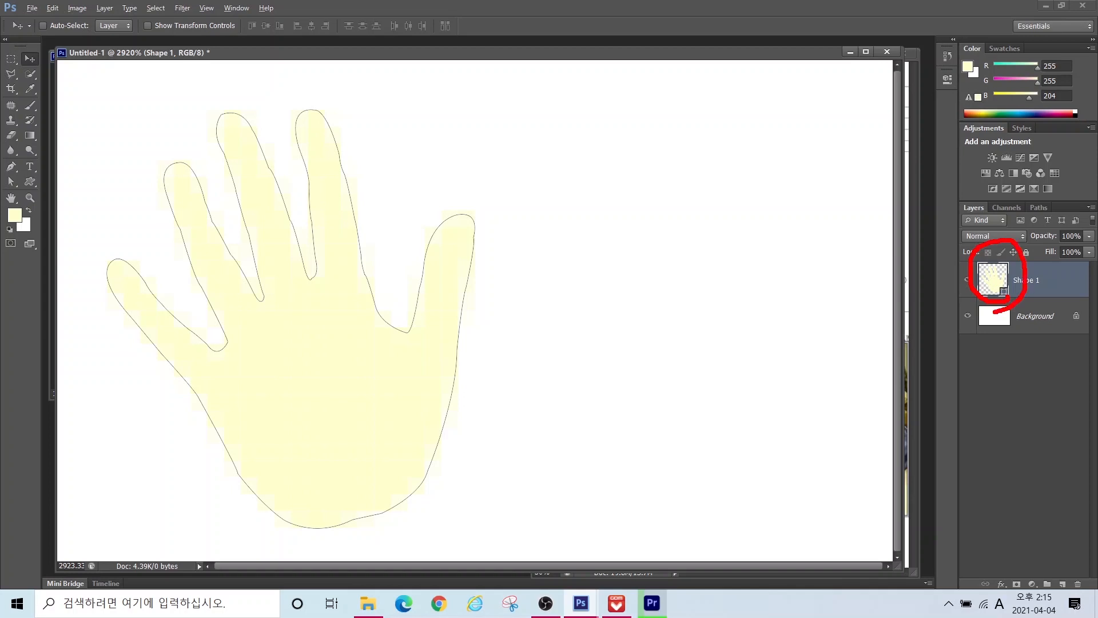
{"action": "double_click", "coordinate": [993, 277]}
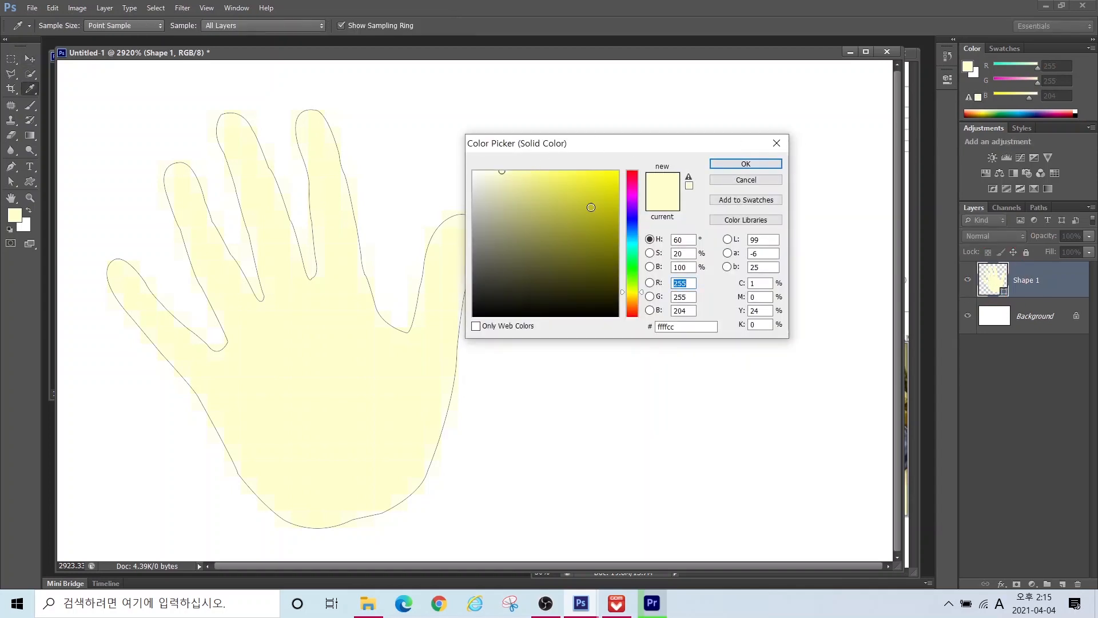
{"action": "left_click", "coordinate": [684, 326]}
{"action": "type", "text": "6666"}
{"action": "type", "text": "663300"}
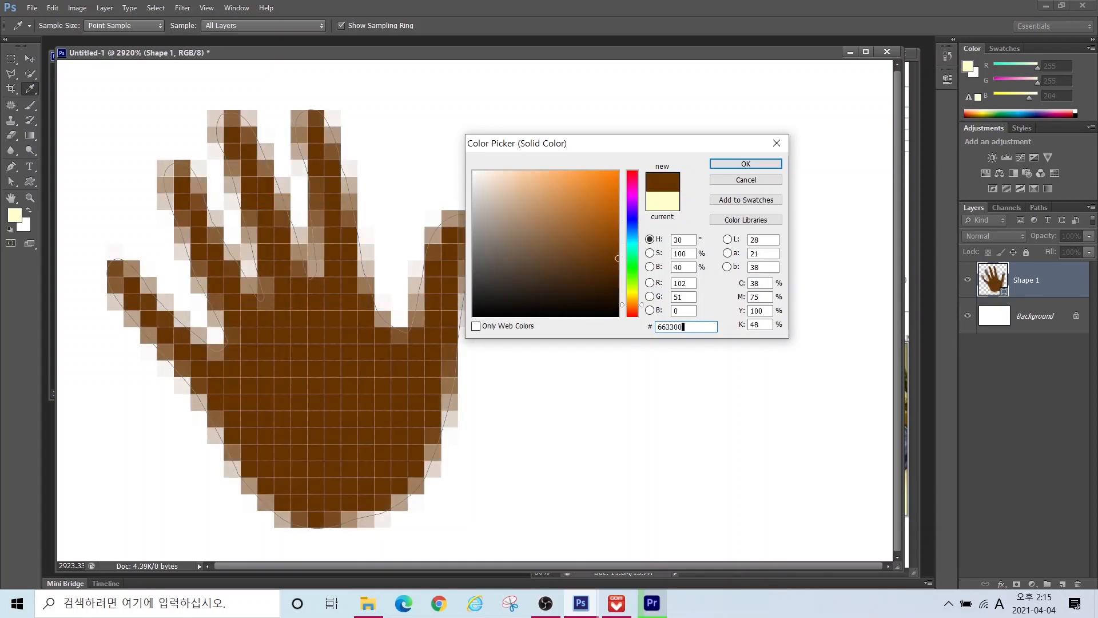
{"action": "key", "text": "Return"}
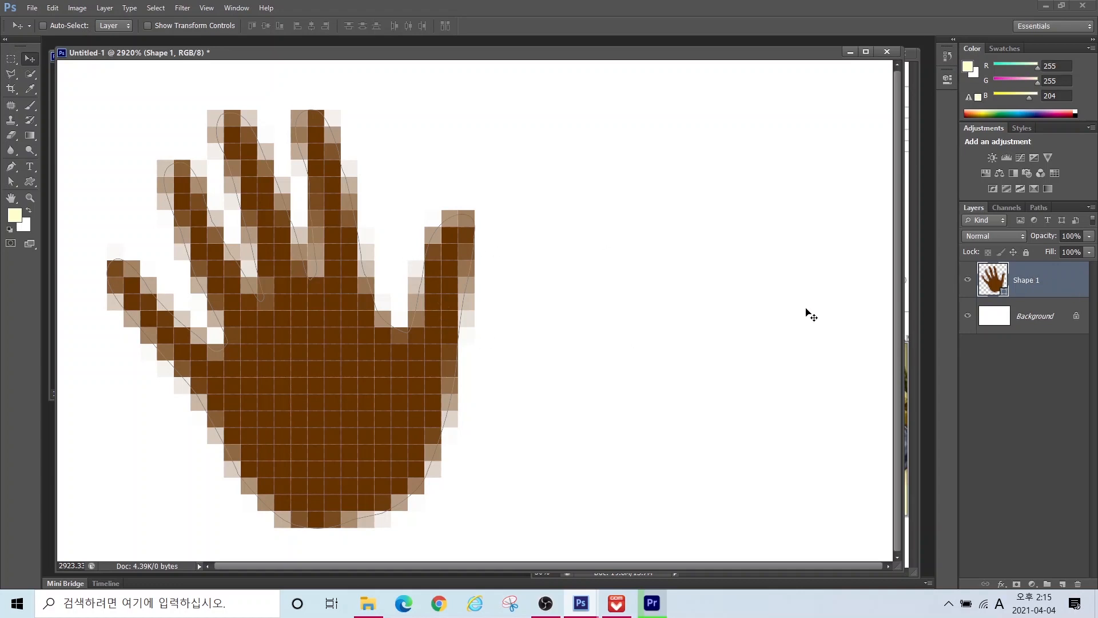
{"action": "key", "text": "ctrl+j"}
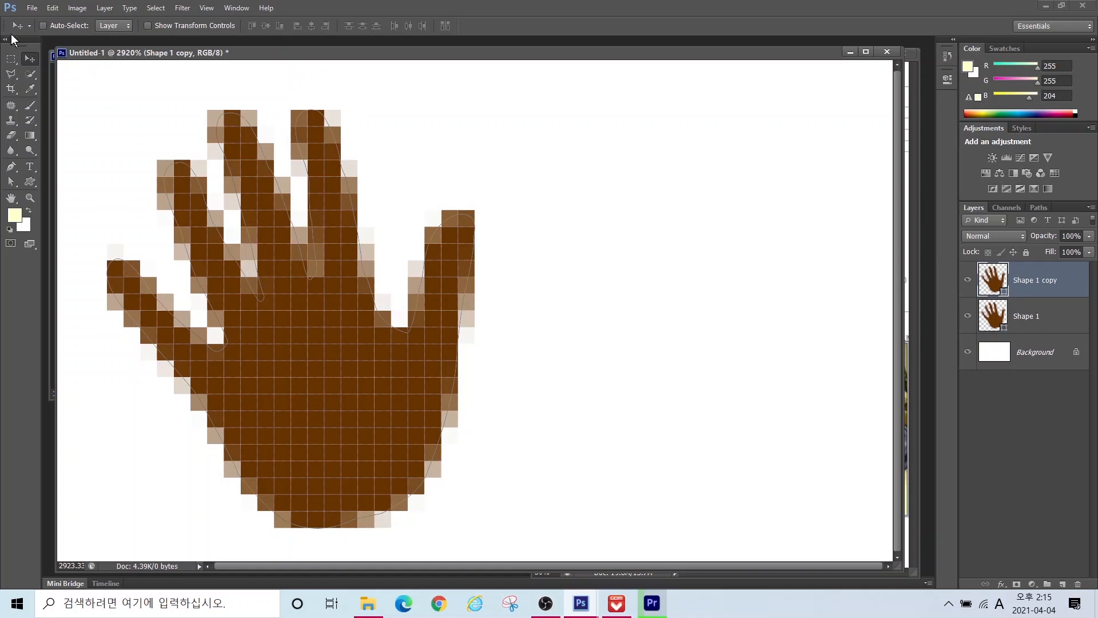
{"action": "left_click_drag", "start_coordinate": [290, 336], "coordinate": [620, 328]}
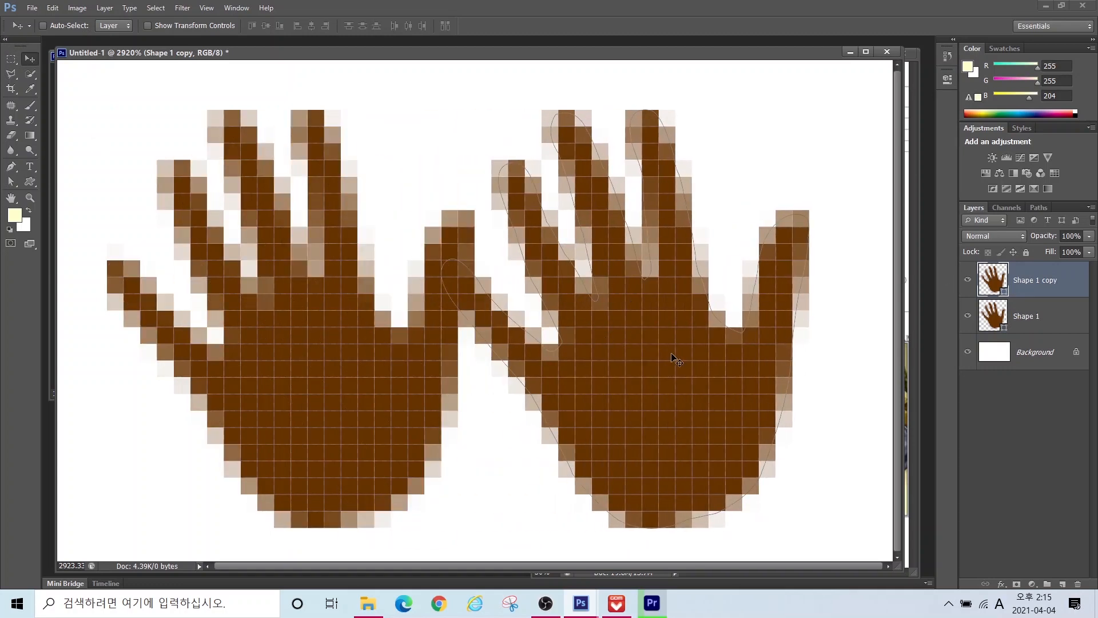
Step: Flip the duplicate hand horizontally and shift it further right
{"action": "key", "text": "ctrl+t"}
{"action": "right_click", "coordinate": [617, 370]}
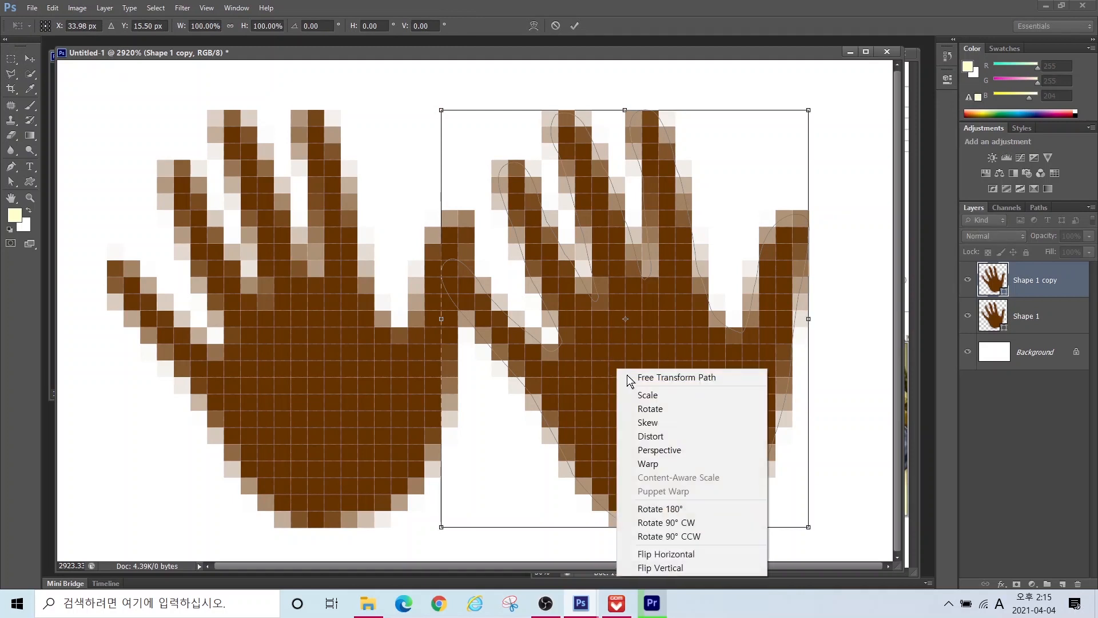
{"action": "left_click", "coordinate": [657, 555]}
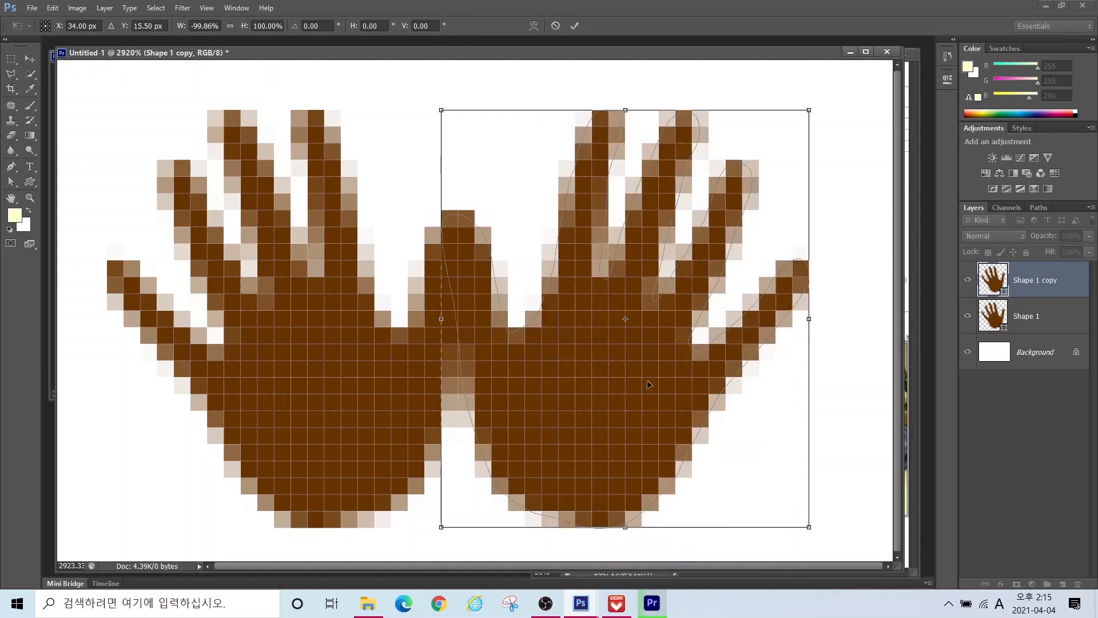
{"action": "left_click_drag", "start_coordinate": [648, 389], "coordinate": [711, 389]}
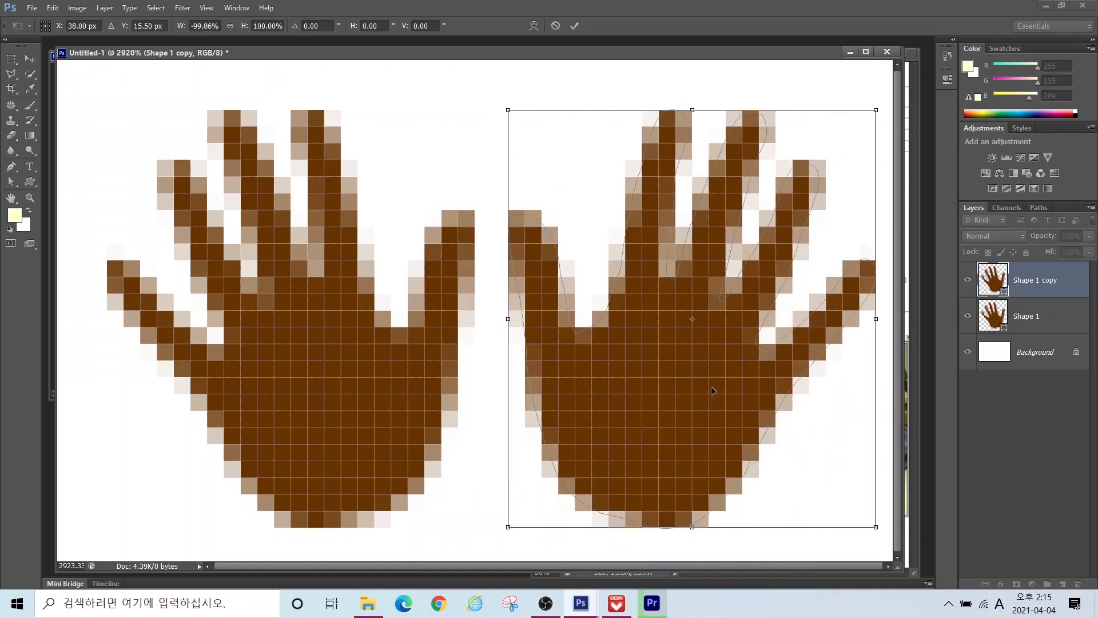
{"action": "key", "text": "Return"}
Step: Recolour the copied hand blue #0000ff
{"action": "double_click", "coordinate": [995, 280]}
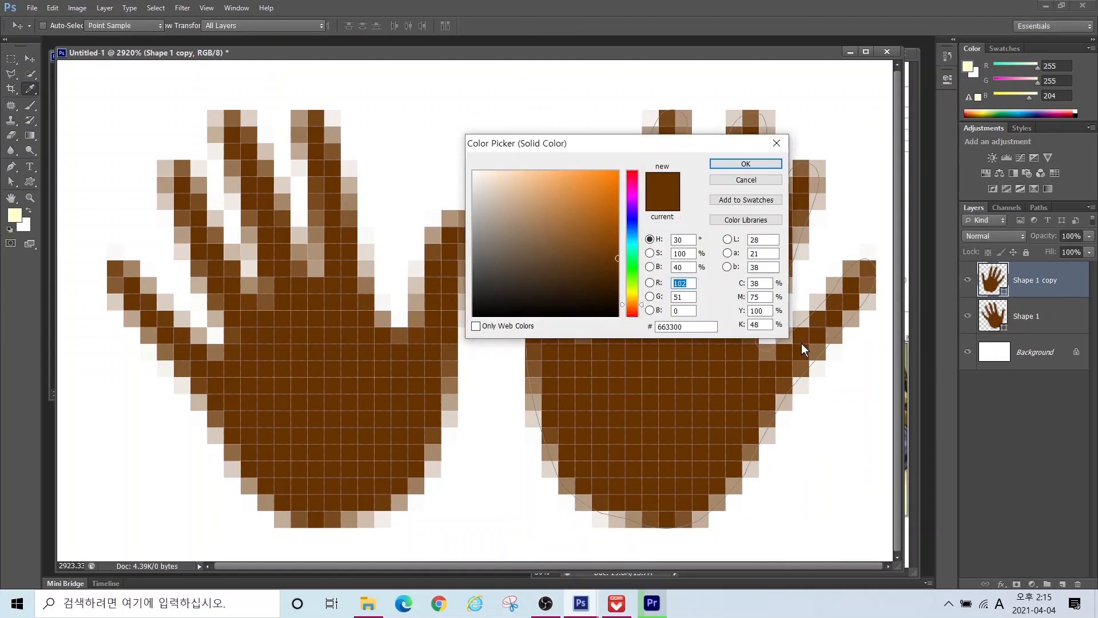
{"action": "type", "text": "0000ff"}
{"action": "key", "text": "Return"}
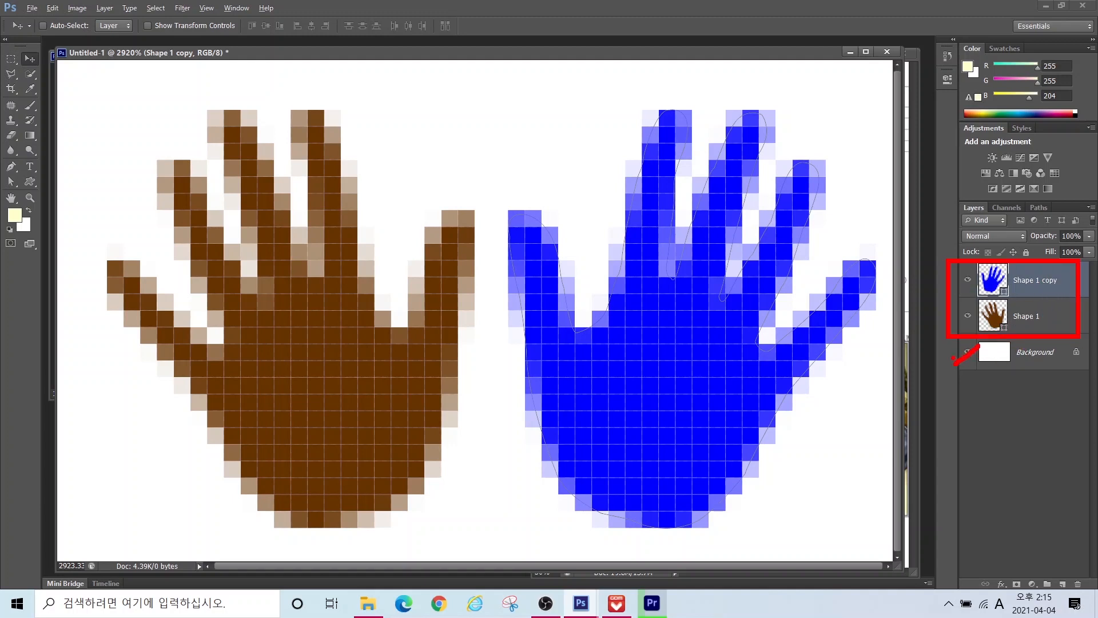
Step: Hide the Background and define the two hands as the pattern 손바닥, closing the document
{"action": "left_click", "coordinate": [968, 351]}
{"action": "left_click", "coordinate": [53, 9]}
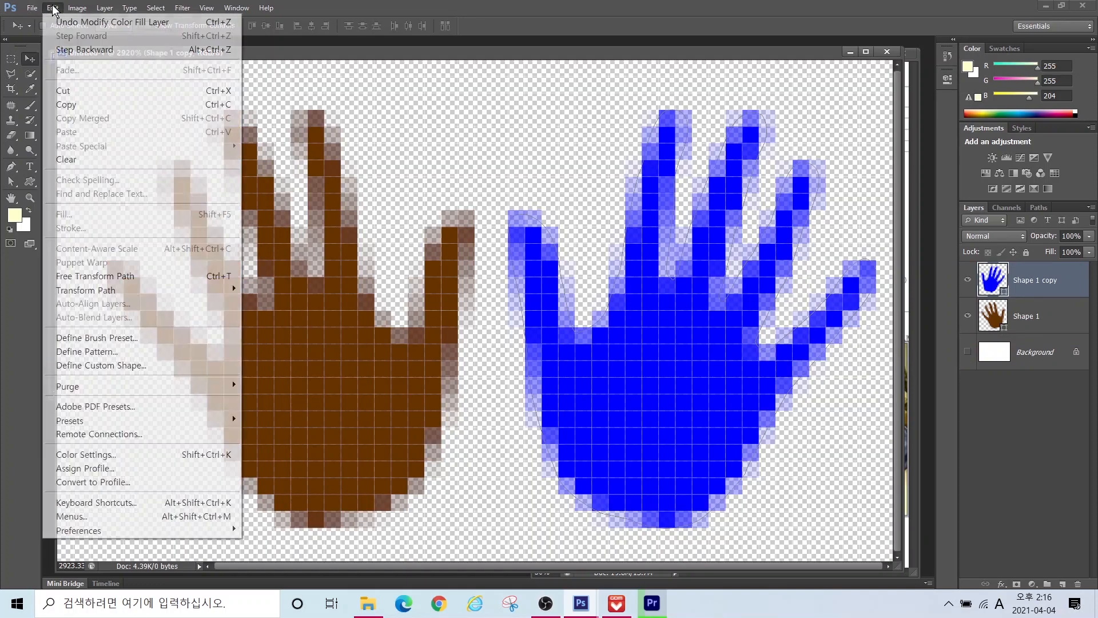
{"action": "left_click", "coordinate": [95, 352]}
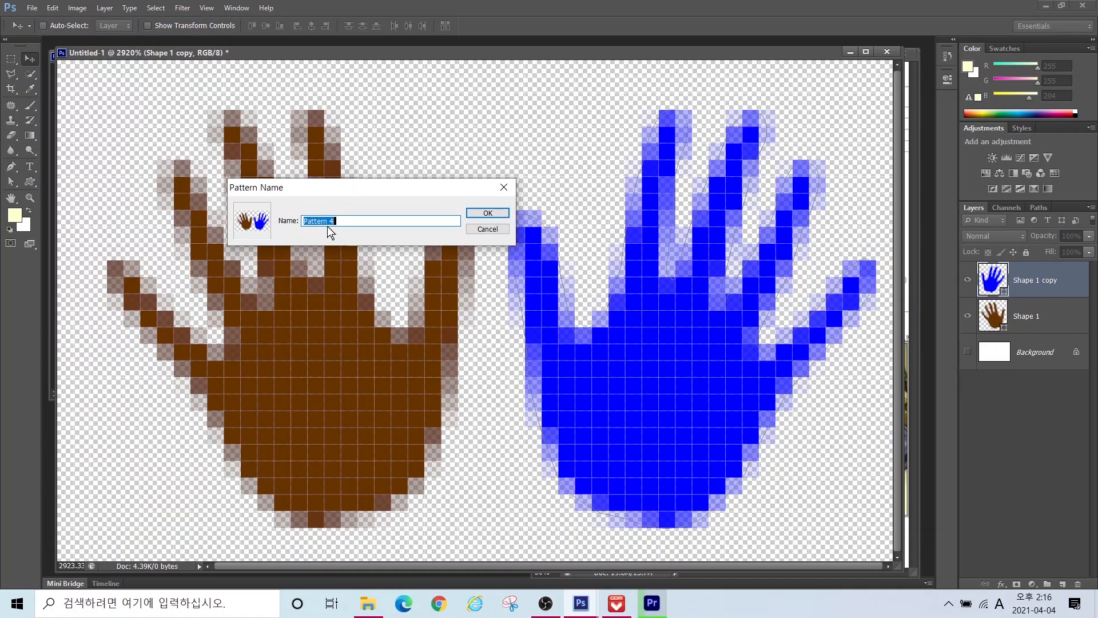
{"action": "type", "text": "th"}
{"action": "key", "text": "BackSpace"}
{"action": "key", "text": "Hangul"}
{"action": "type", "text": "ㅅ"}
{"action": "type", "text": "손바닥"}
{"action": "left_click", "coordinate": [488, 213]}
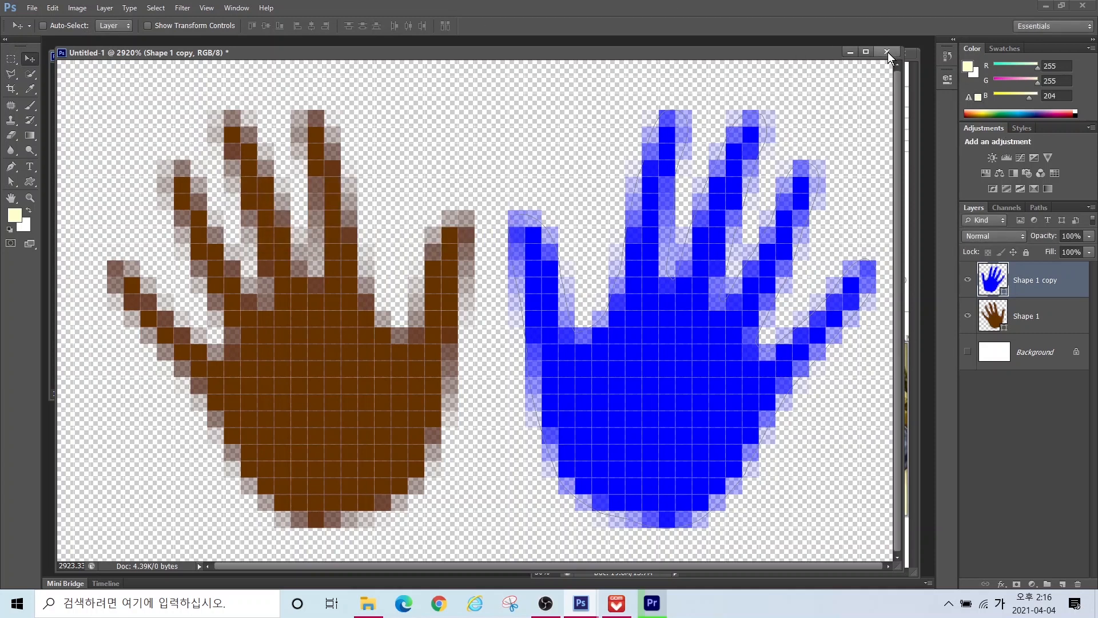
{"action": "key", "text": "ctrl+w"}
Step: Discard the hands document and open 1급-12.jpg from the GTQ image folder
{"action": "left_click", "coordinate": [551, 229]}
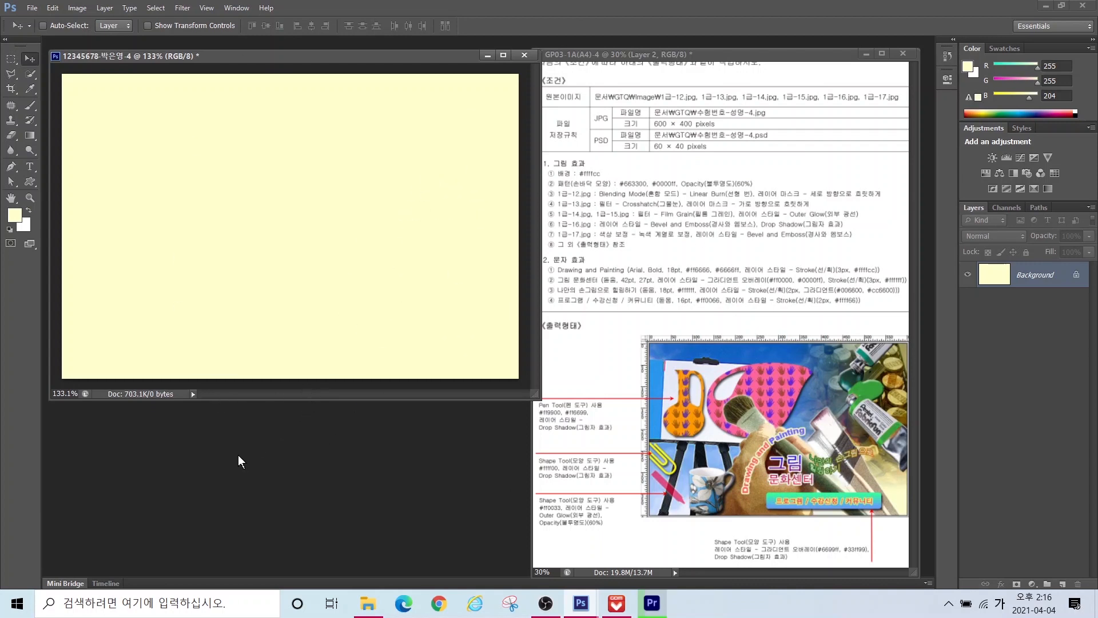
{"action": "double_click", "coordinate": [264, 452]}
{"action": "left_click", "coordinate": [518, 248]}
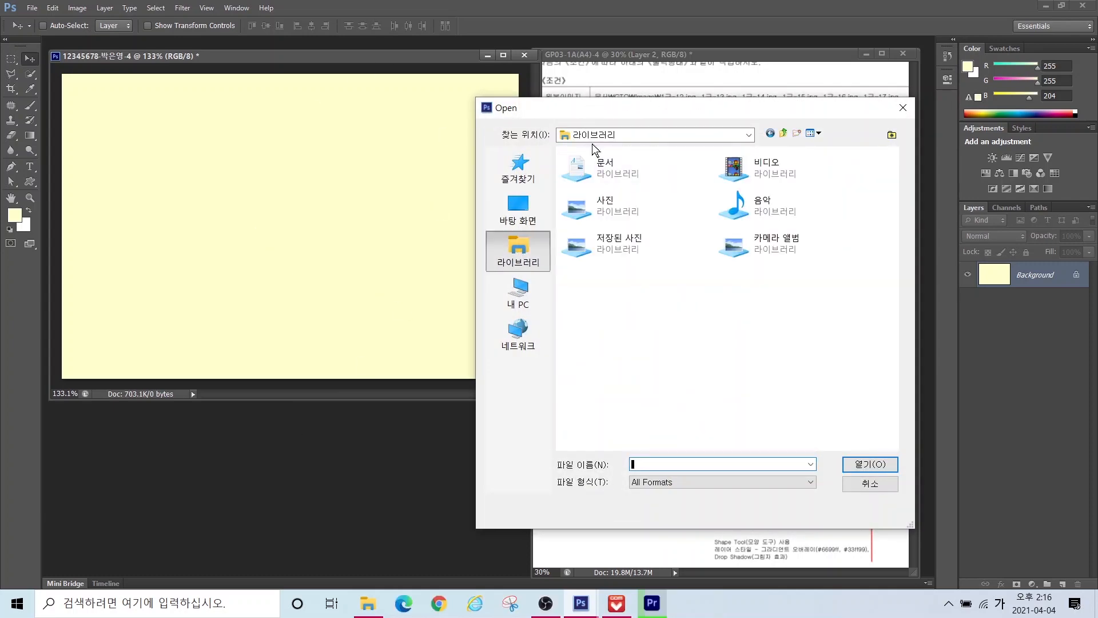
{"action": "double_click", "coordinate": [600, 157]}
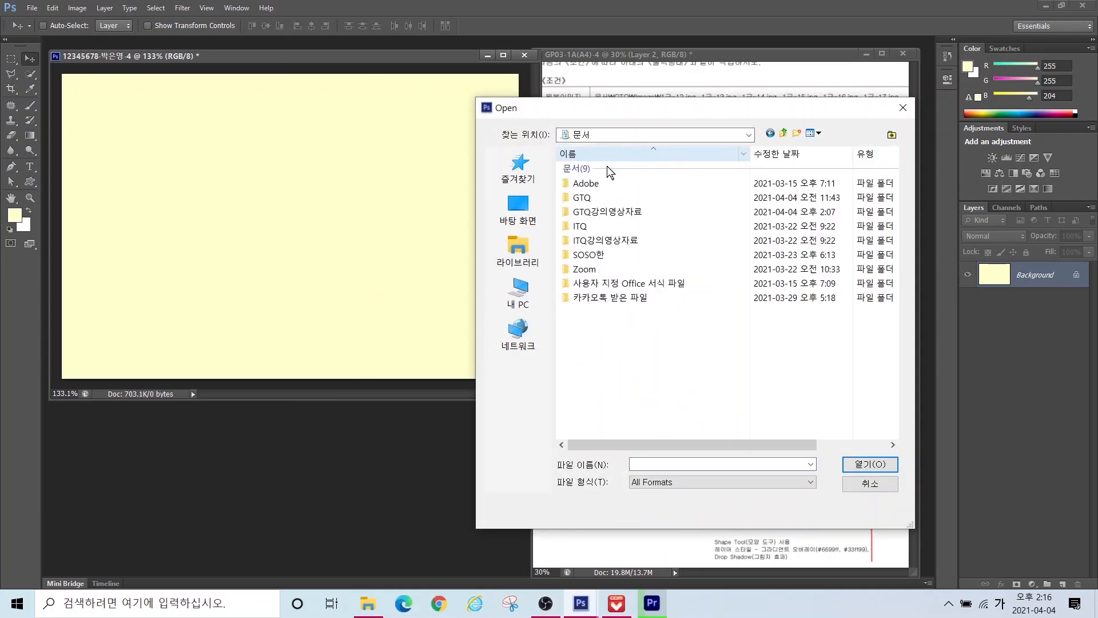
{"action": "double_click", "coordinate": [589, 197]}
{"action": "double_click", "coordinate": [587, 169]}
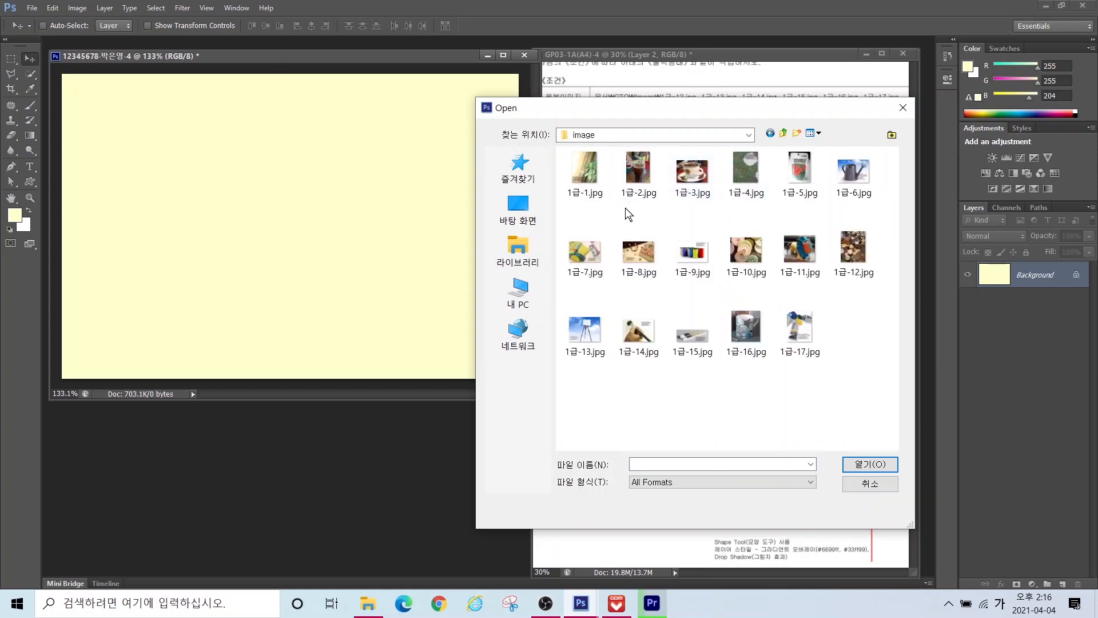
{"action": "left_click", "coordinate": [852, 255]}
{"action": "left_click", "coordinate": [858, 464]}
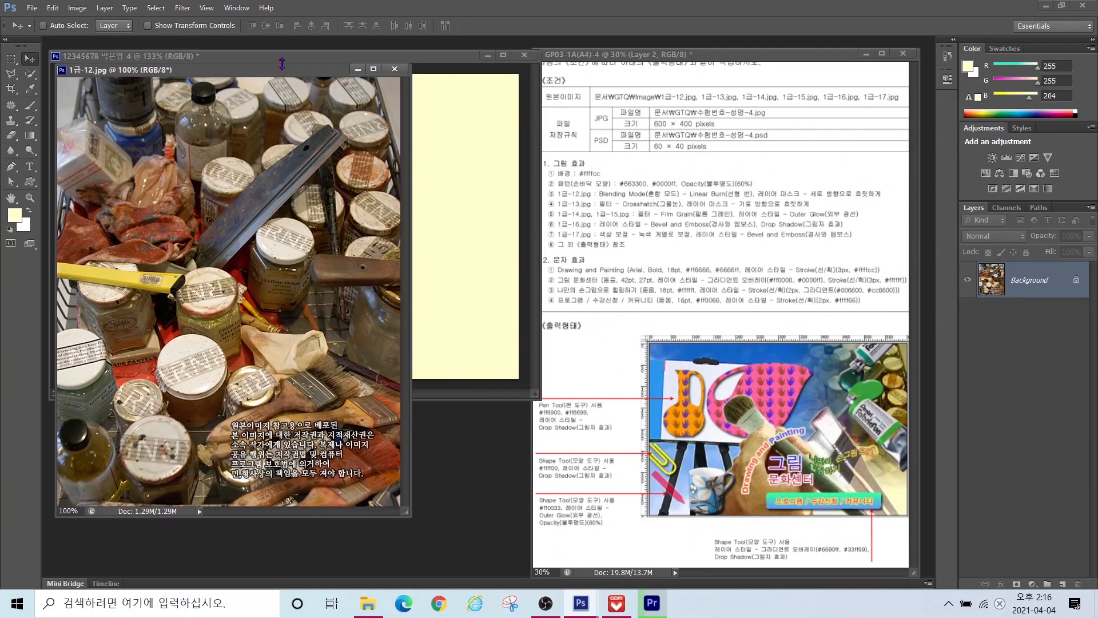
Step: Drag the paint-jars photo into the poster as a new layer and close the original
{"action": "left_click_drag", "start_coordinate": [263, 62], "coordinate": [420, 92]}
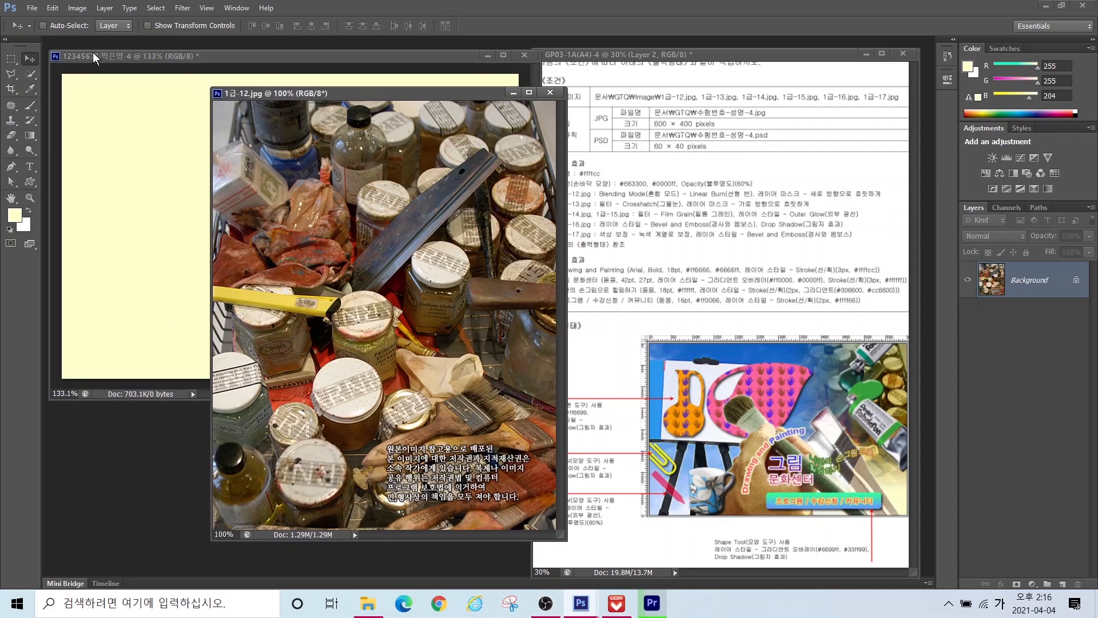
{"action": "left_click_drag", "start_coordinate": [378, 307], "coordinate": [311, 232]}
{"action": "left_click_drag", "start_coordinate": [250, 199], "coordinate": [394, 312]}
{"action": "left_click", "coordinate": [550, 92]}
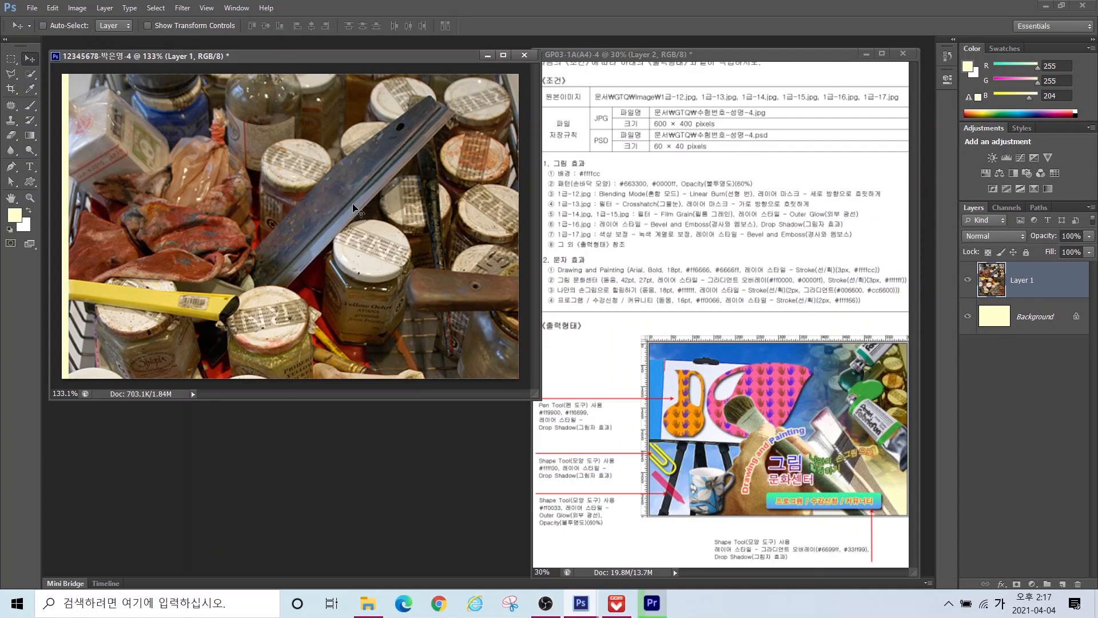
Step: Scale the jars photo to 50%, then enlarge to about 75% at the canvas's upper right
{"action": "key", "text": "ctrl+t"}
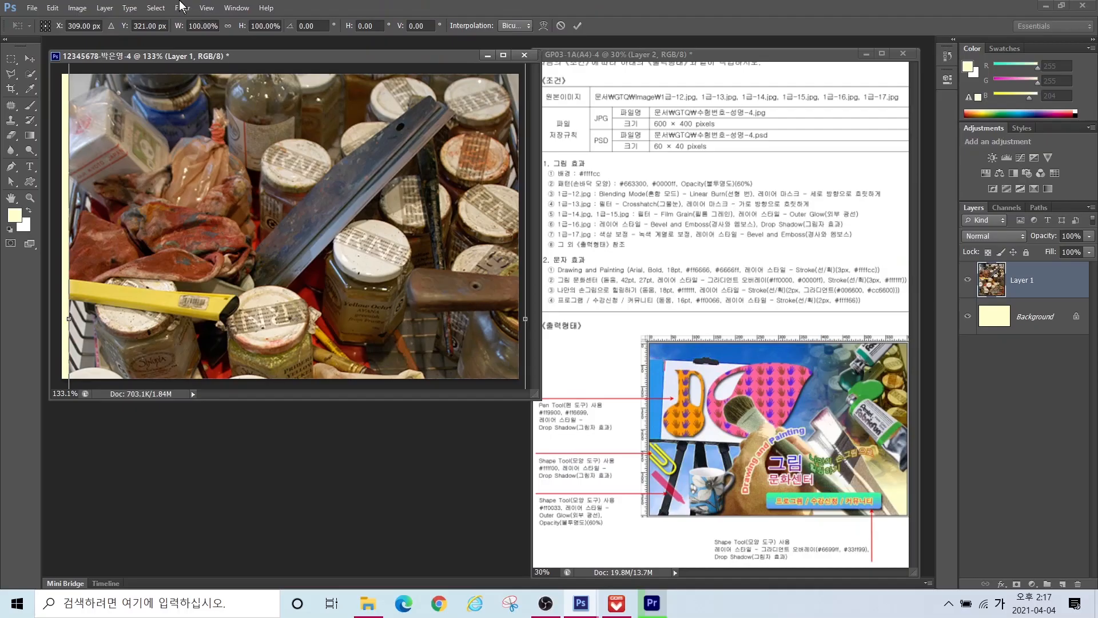
{"action": "double_click", "coordinate": [398, 52]}
{"action": "type", "text": "50"}
{"action": "key", "text": "Tab"}
{"action": "type", "text": "50"}
{"action": "key", "text": "Tab"}
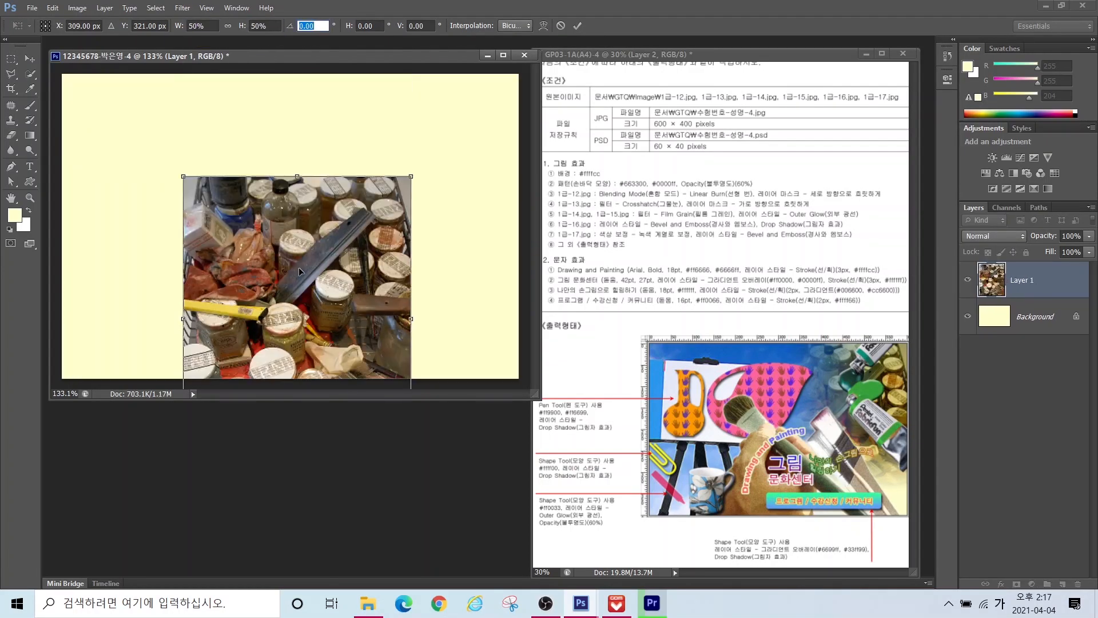
{"action": "left_click_drag", "start_coordinate": [303, 218], "coordinate": [395, 143]}
{"action": "left_click_drag", "start_coordinate": [443, 200], "coordinate": [469, 187]}
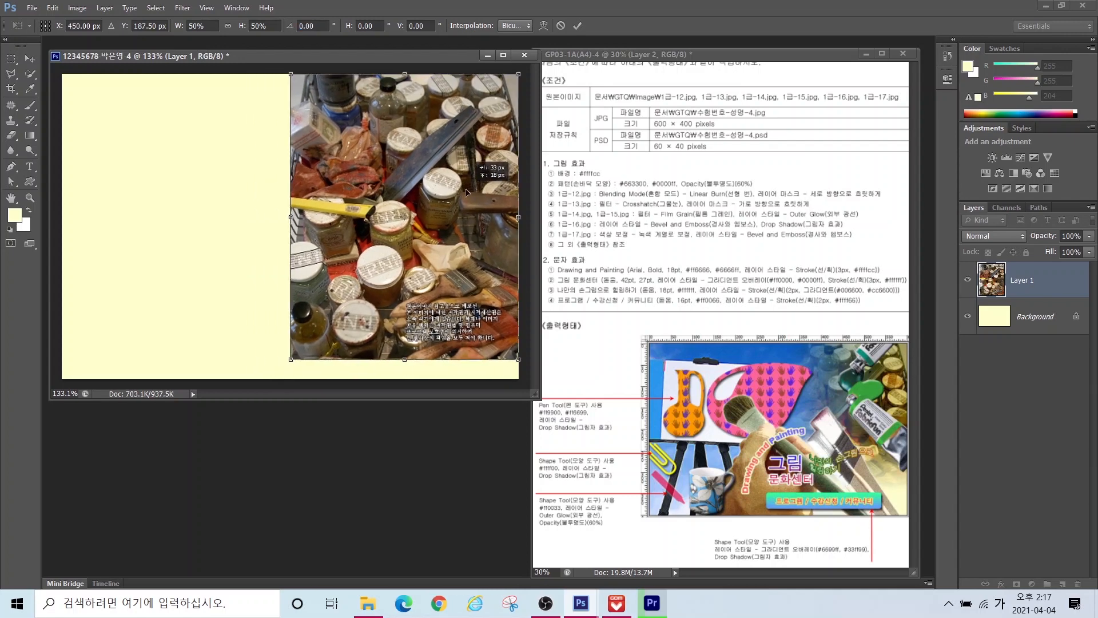
{"action": "left_click_drag", "start_coordinate": [288, 363], "coordinate": [209, 480]}
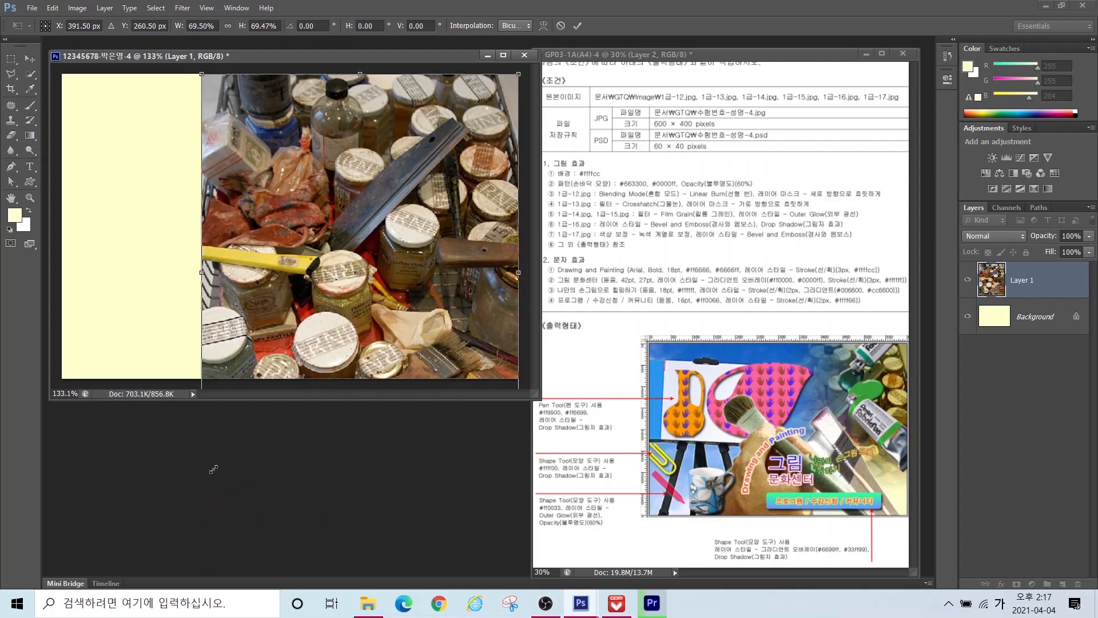
{"action": "mouse_move", "coordinate": [421, 286]}
{"action": "left_mouse_down"}
{"action": "mouse_move", "coordinate": [434, 264]}
{"action": "mouse_move", "coordinate": [429, 275]}
{"action": "left_mouse_up"}
{"action": "key", "text": "Return"}
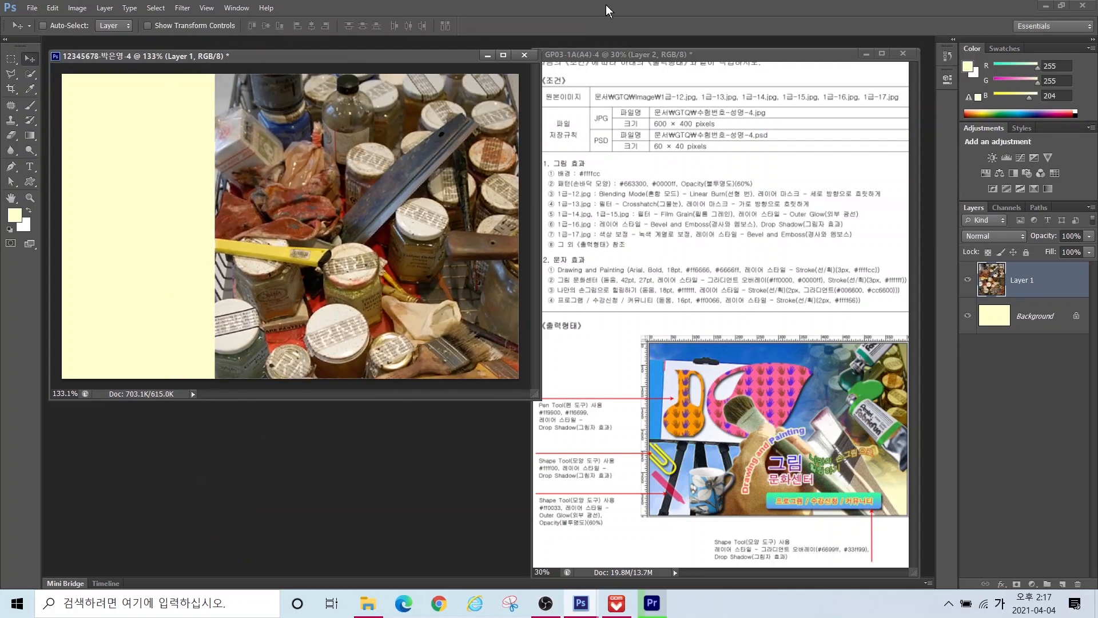
Step: Rename the photo layer from Layer 1 to 1-12
{"action": "double_click", "coordinate": [1018, 281]}
{"action": "type", "text": "1-12"}
{"action": "key", "text": "Return"}
{"action": "left_click_drag", "start_coordinate": [575, 187], "coordinate": [702, 200]}
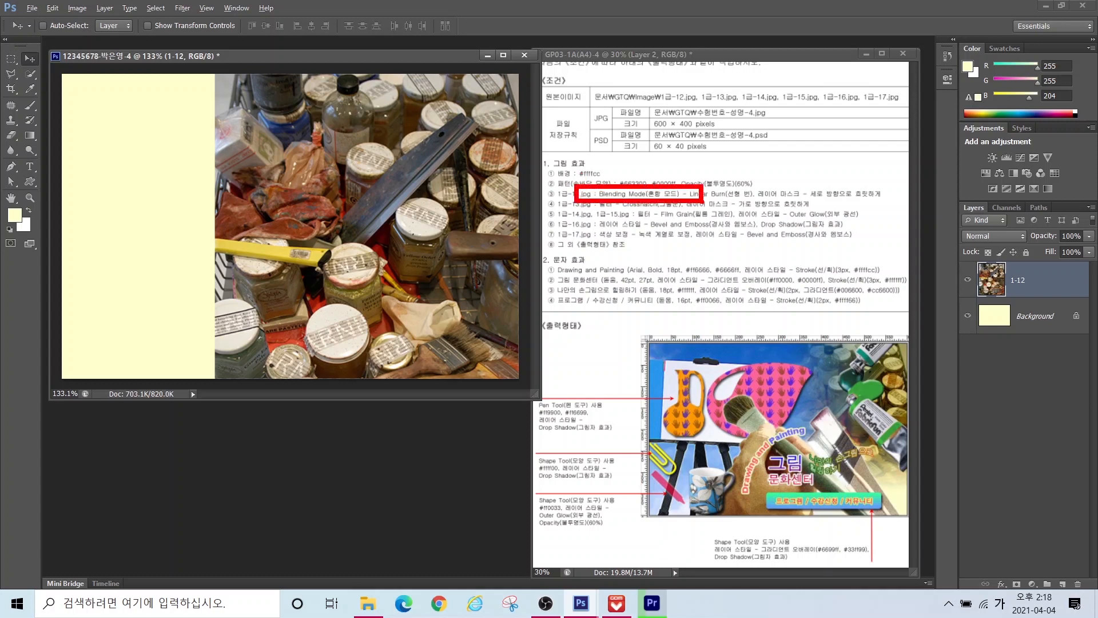
Step: Set the 1-12 jars layer's blend mode to Linear Burn so it darkens into the yellow background
{"action": "key", "text": "Escape"}
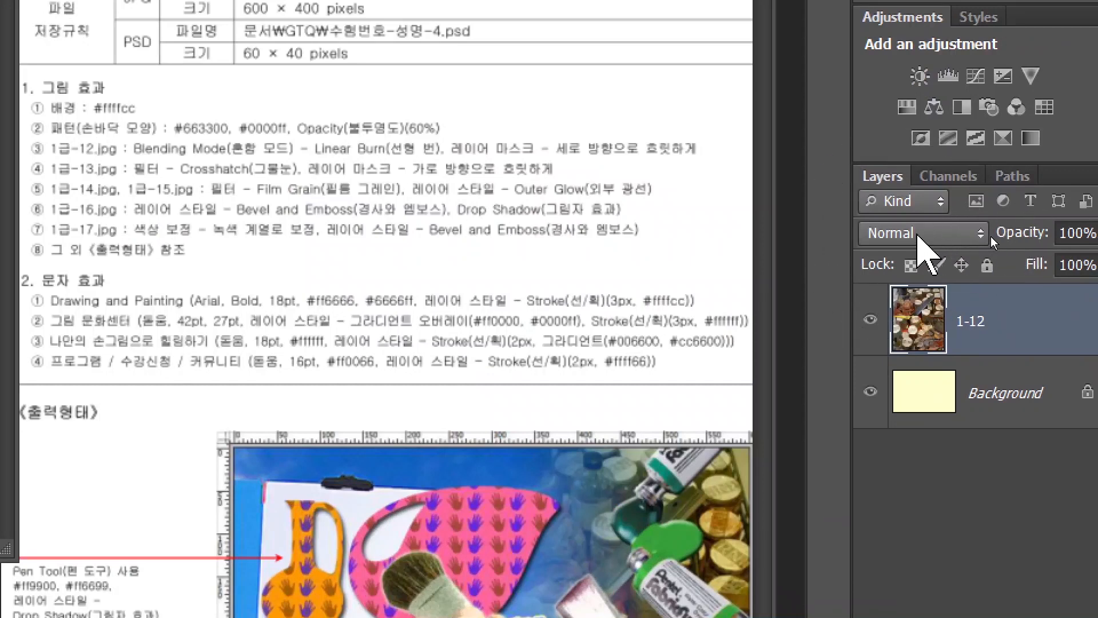
{"action": "left_click", "coordinate": [917, 233]}
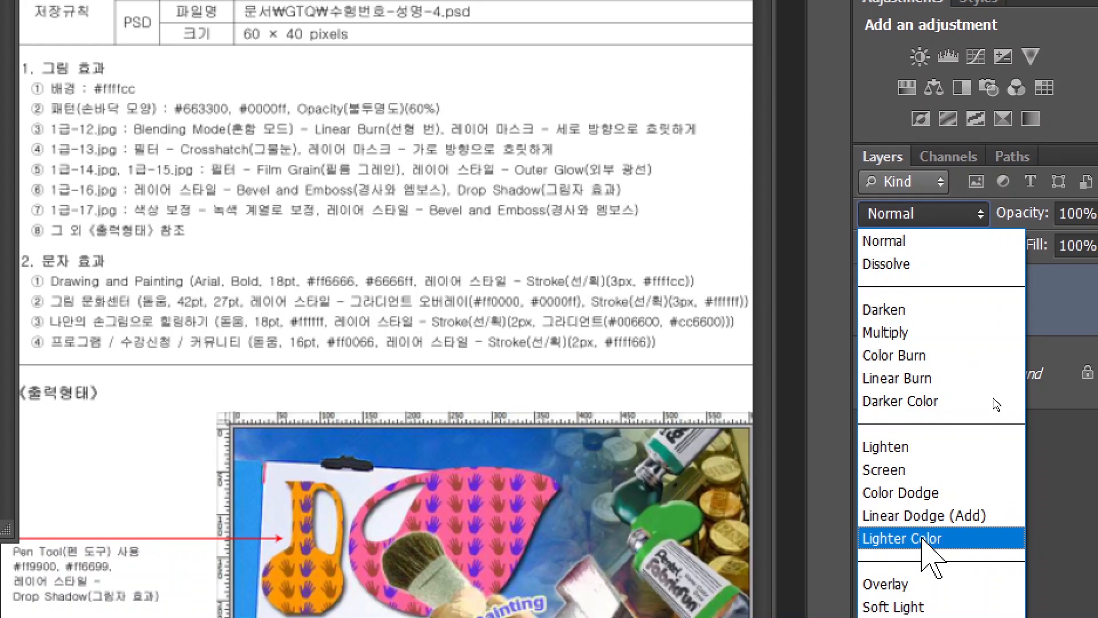
{"action": "left_click", "coordinate": [907, 378]}
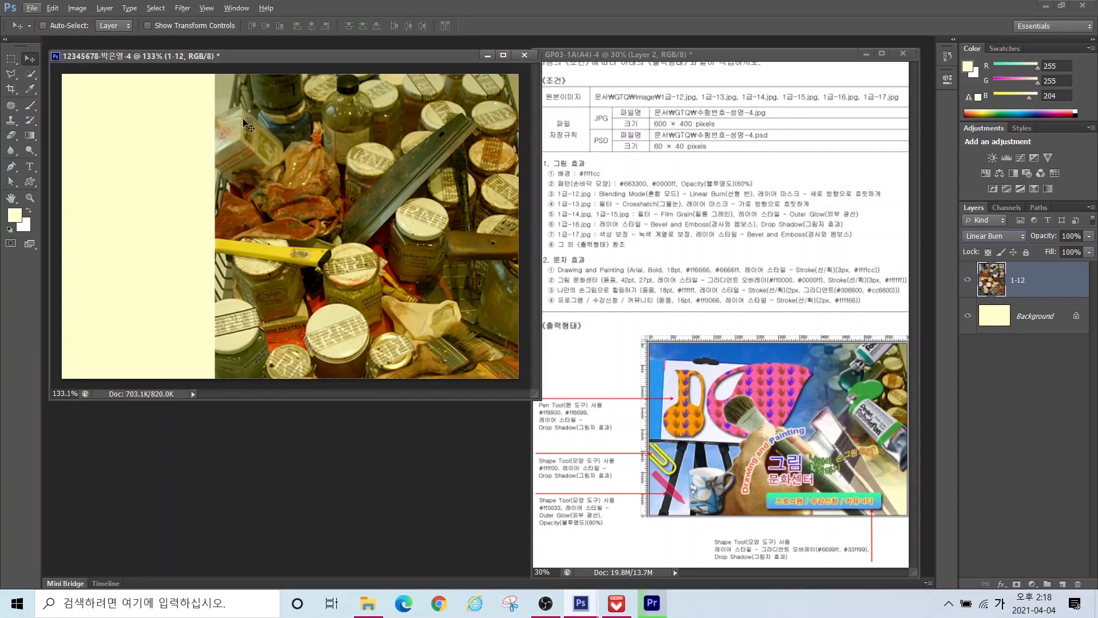
{"action": "key", "text": "alt"}
{"action": "mouse_move", "coordinate": [219, 93]}
{"action": "left_mouse_down"}
{"action": "mouse_move", "coordinate": [197, 173]}
{"action": "mouse_move", "coordinate": [212, 245]}
{"action": "mouse_move", "coordinate": [198, 312]}
{"action": "mouse_move", "coordinate": [218, 337]}
{"action": "left_mouse_up"}
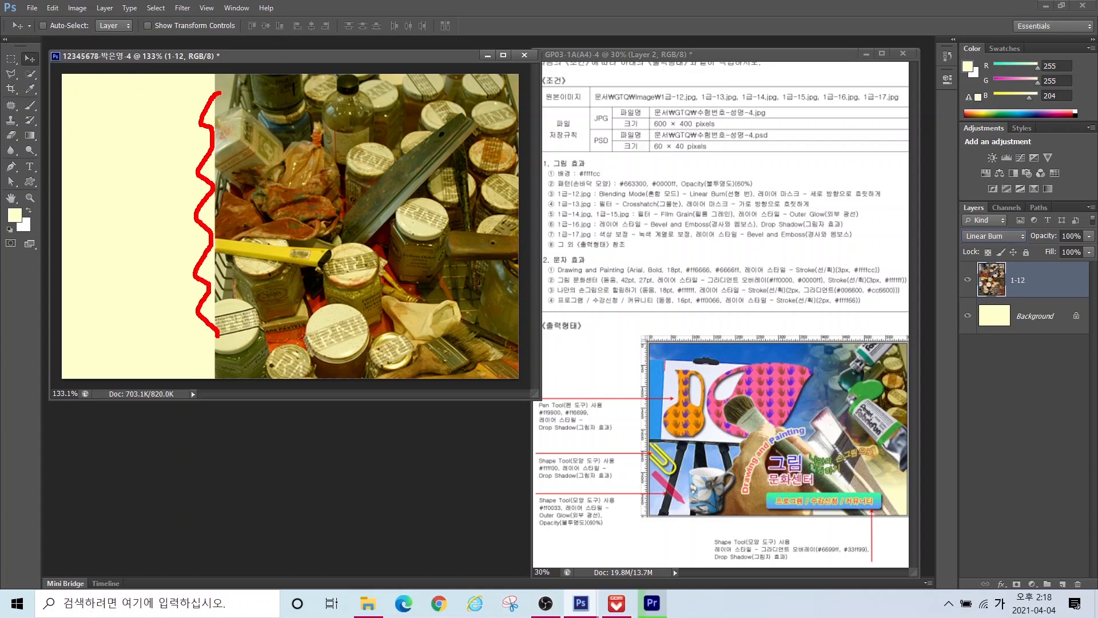
{"action": "key", "text": "ctrl+z"}
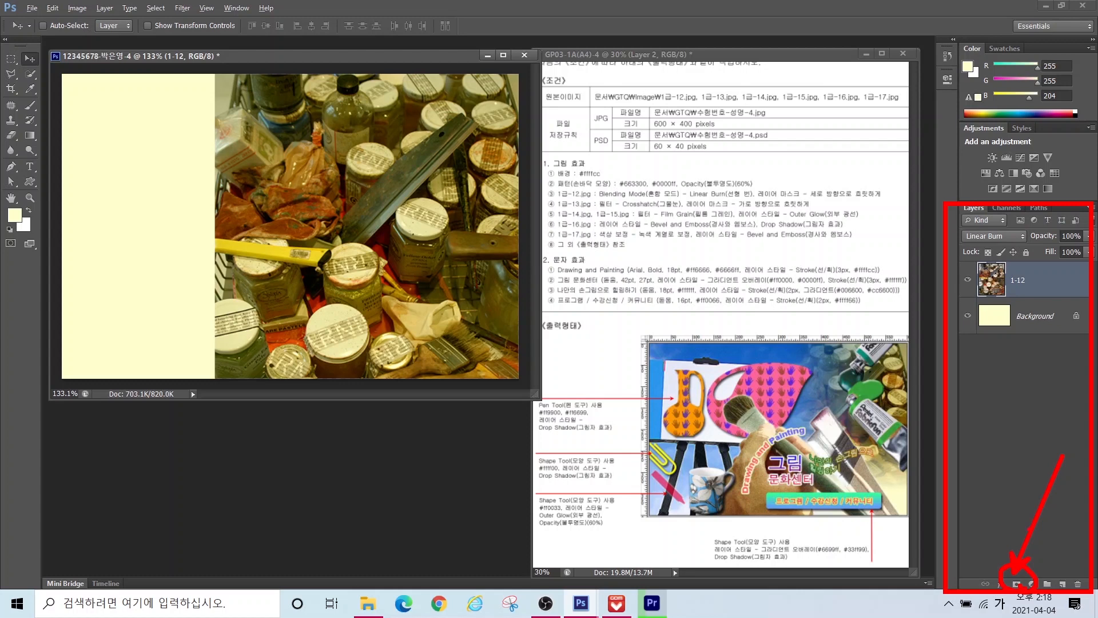
Step: Add a layer mask to 1-12 and draw a top-to-bottom gradient so the jars fade out downward
{"action": "left_click", "coordinate": [1017, 582]}
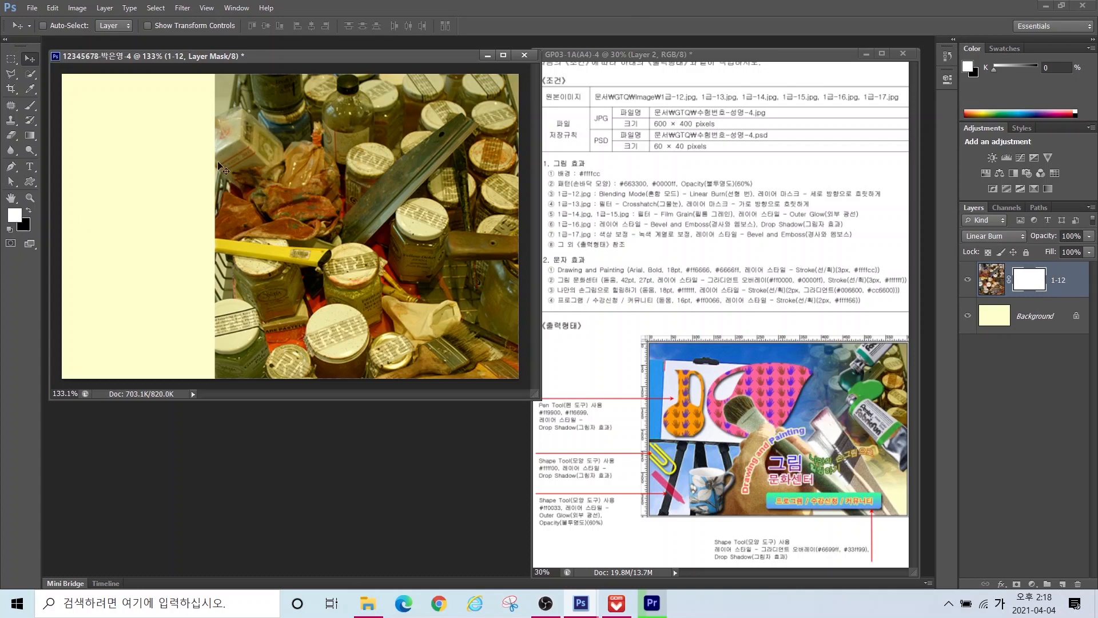
{"action": "left_click", "coordinate": [27, 140]}
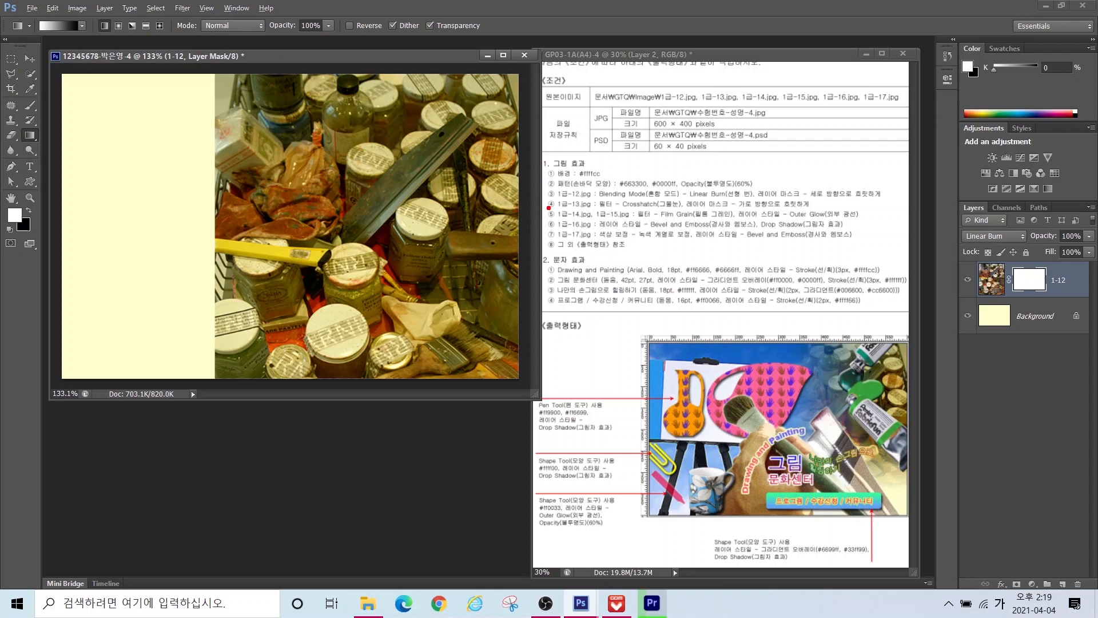
{"action": "mouse_move", "coordinate": [518, 206]}
{"action": "left_mouse_down"}
{"action": "mouse_move", "coordinate": [465, 207]}
{"action": "mouse_move", "coordinate": [404, 98]}
{"action": "mouse_move", "coordinate": [517, 172]}
{"action": "mouse_move", "coordinate": [479, 199]}
{"action": "left_mouse_up"}
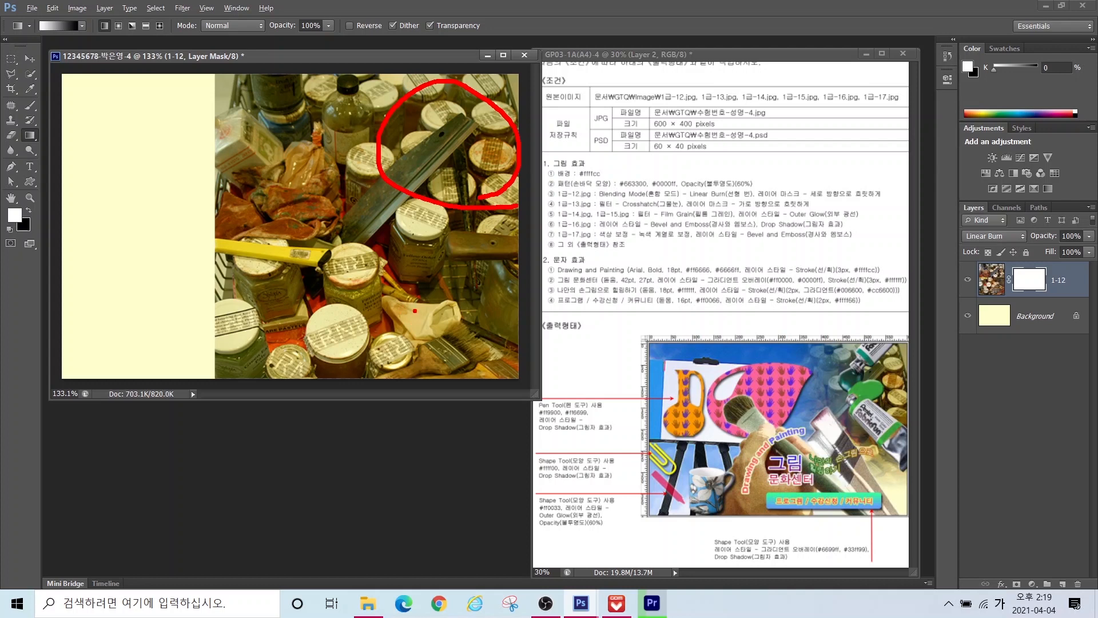
{"action": "mouse_move", "coordinate": [432, 275]}
{"action": "left_mouse_down"}
{"action": "mouse_move", "coordinate": [385, 347]}
{"action": "mouse_move", "coordinate": [423, 301]}
{"action": "left_mouse_up"}
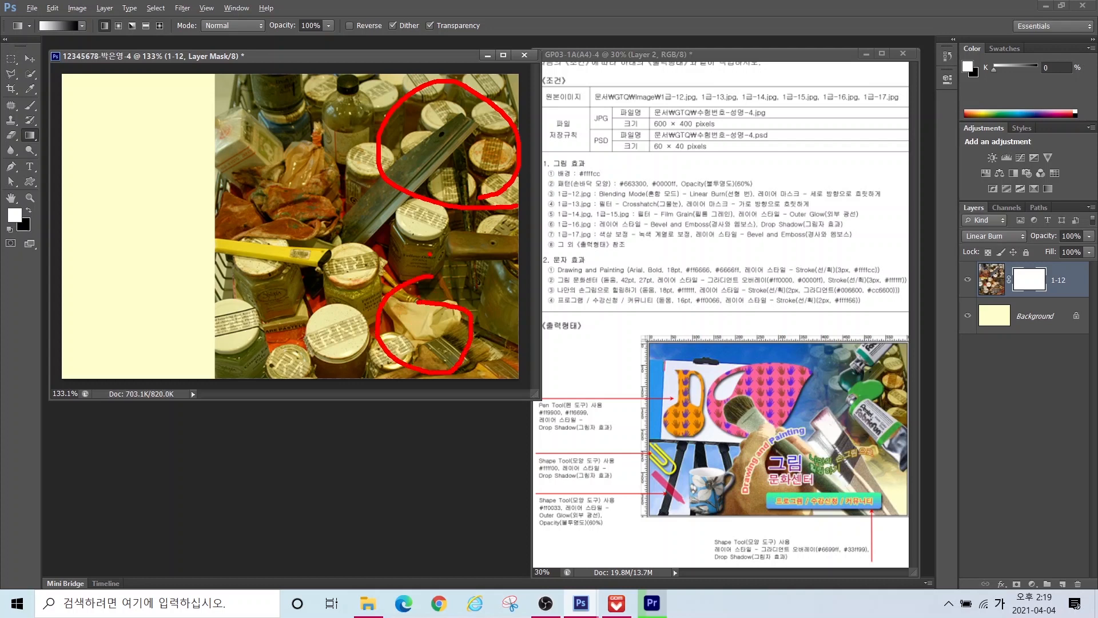
{"action": "left_click_drag", "start_coordinate": [790, 178], "coordinate": [886, 204]}
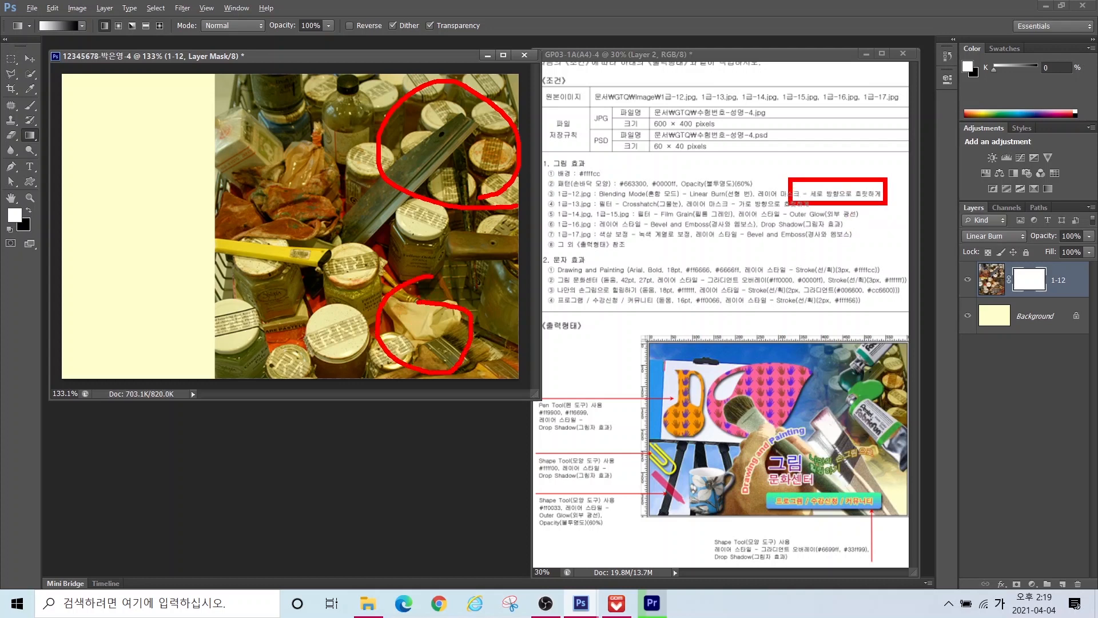
{"action": "key", "text": "Escape"}
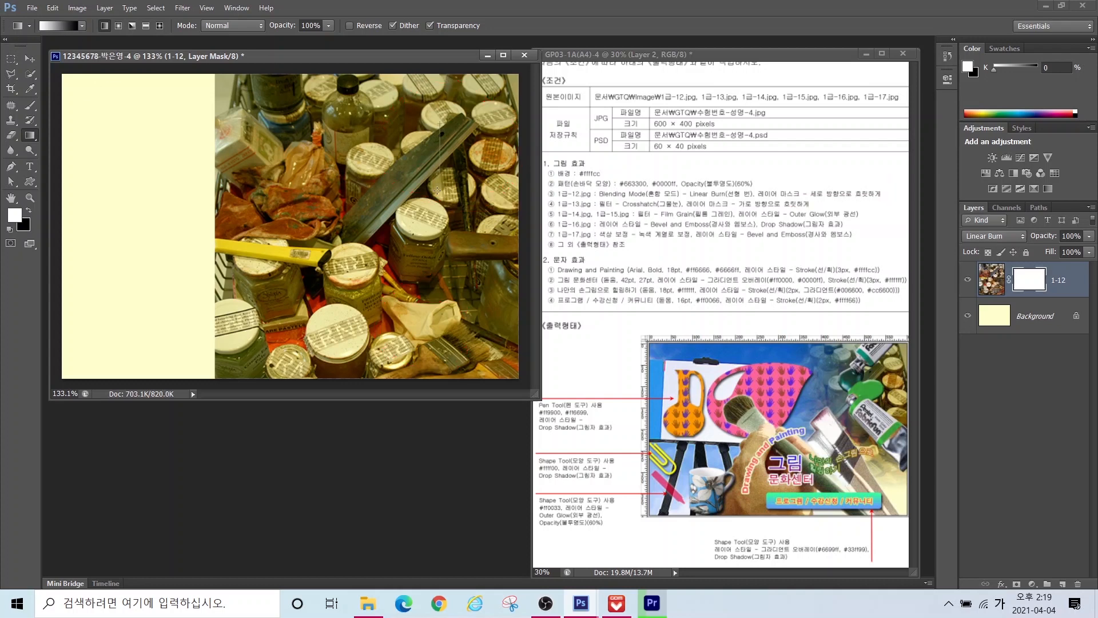
{"action": "left_click_drag", "start_coordinate": [437, 191], "coordinate": [438, 301]}
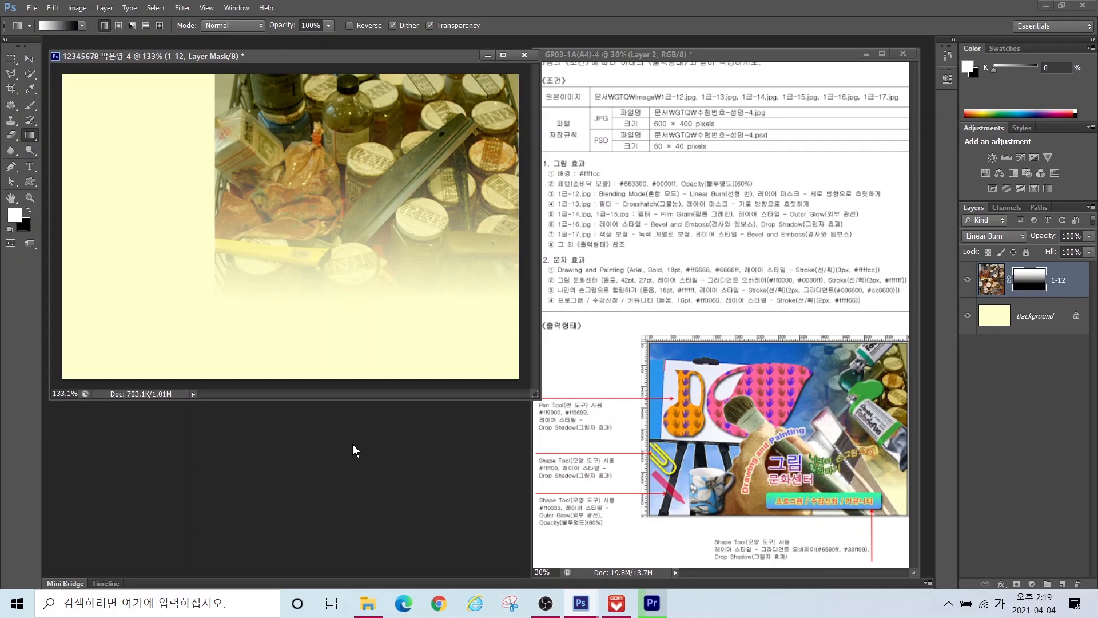
Step: Open 1급-13.jpg and resize the easel image to 600 by 480 pixels
{"action": "key", "text": "ctrl+o"}
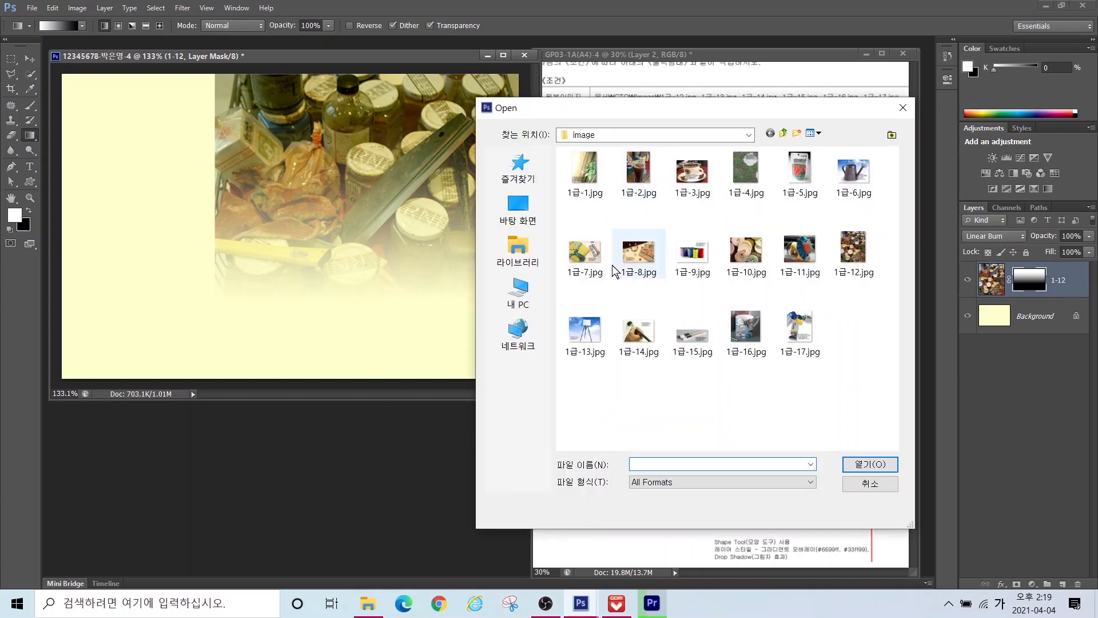
{"action": "double_click", "coordinate": [585, 331]}
{"action": "left_click_drag", "start_coordinate": [351, 65], "coordinate": [439, 104]}
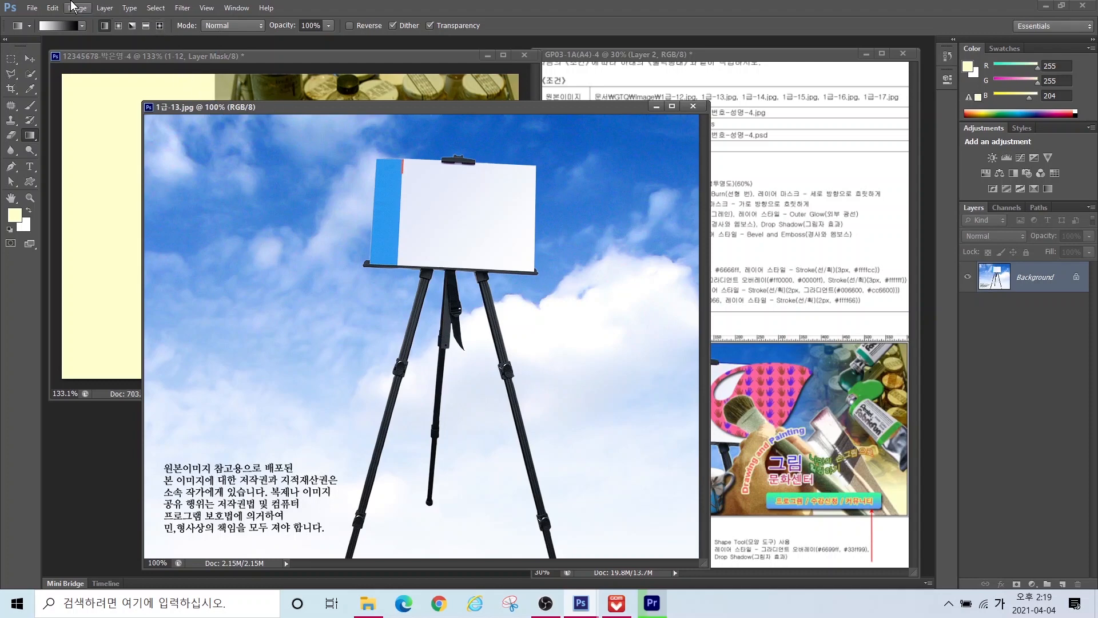
{"action": "left_click", "coordinate": [77, 8]}
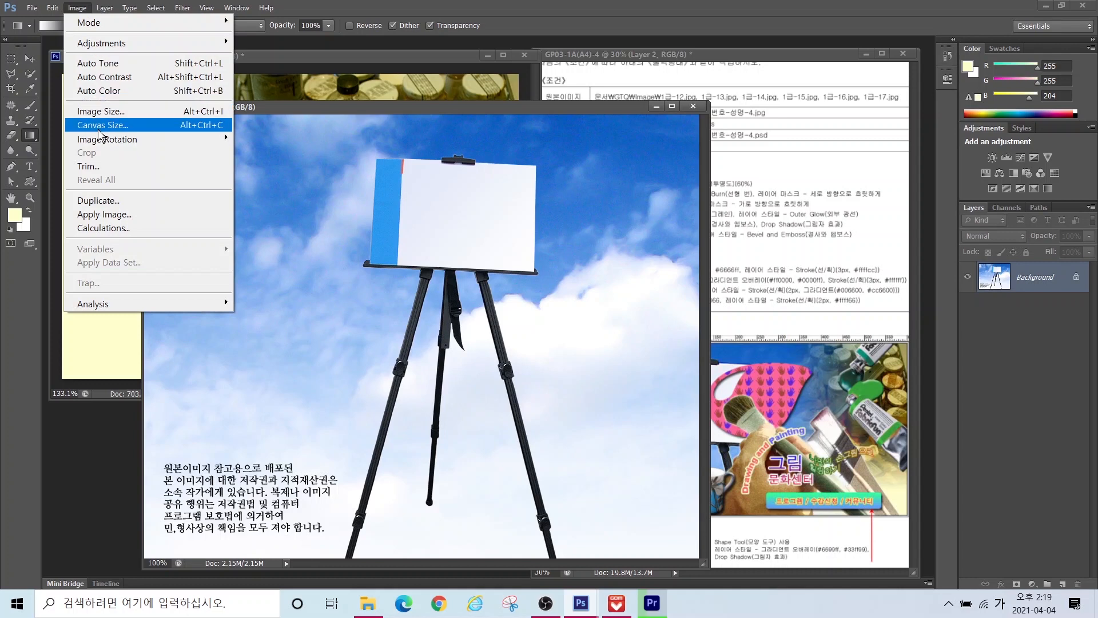
{"action": "left_click", "coordinate": [100, 111]}
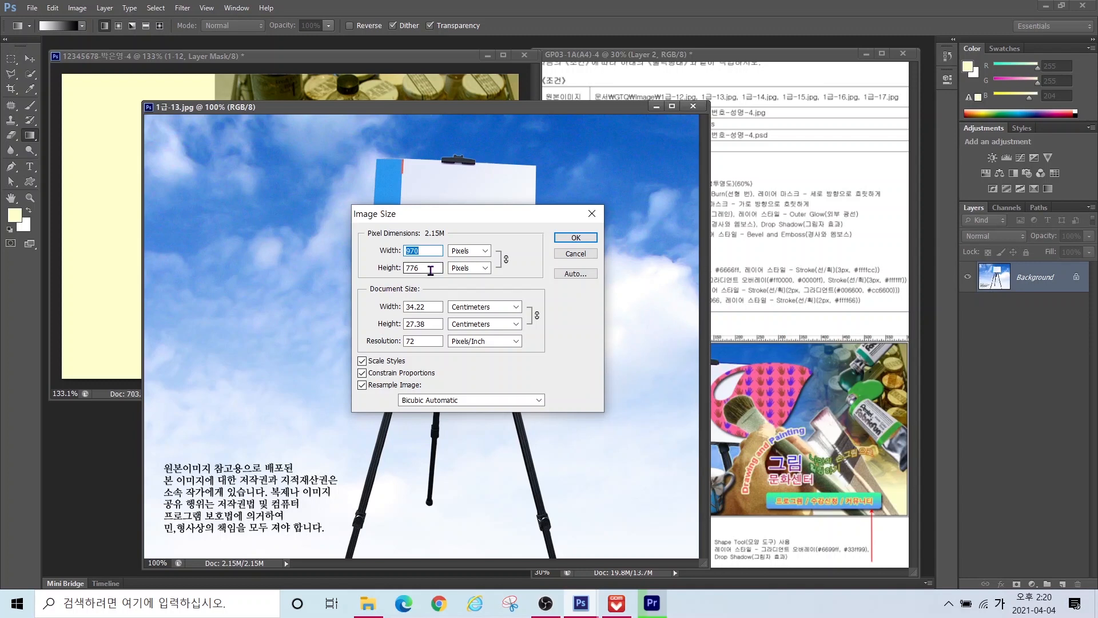
{"action": "type", "text": "600"}
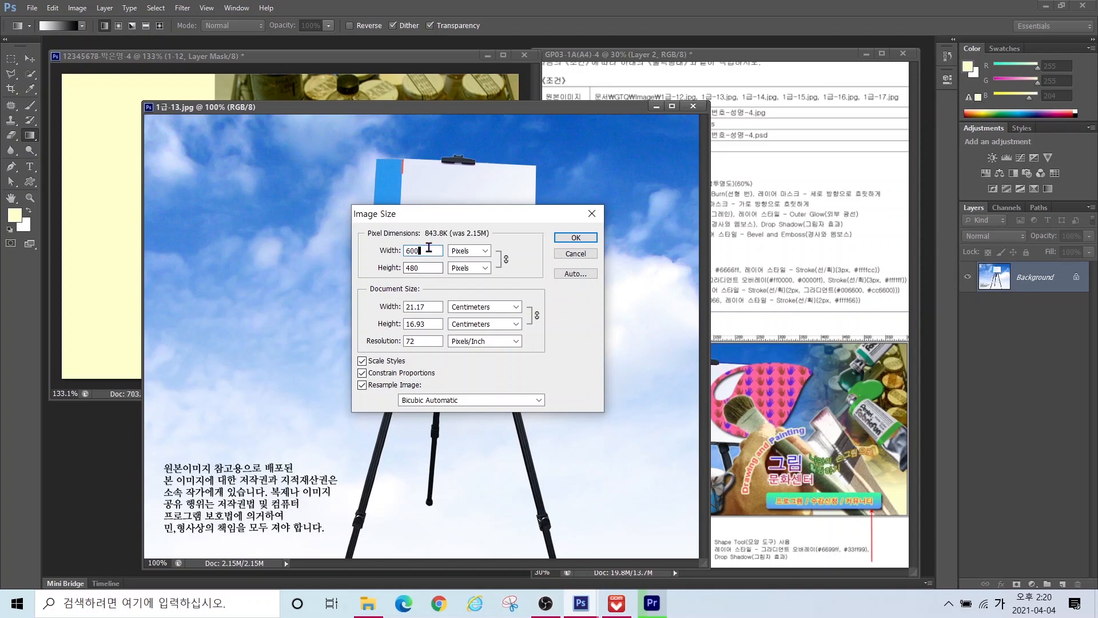
{"action": "left_click", "coordinate": [575, 238]}
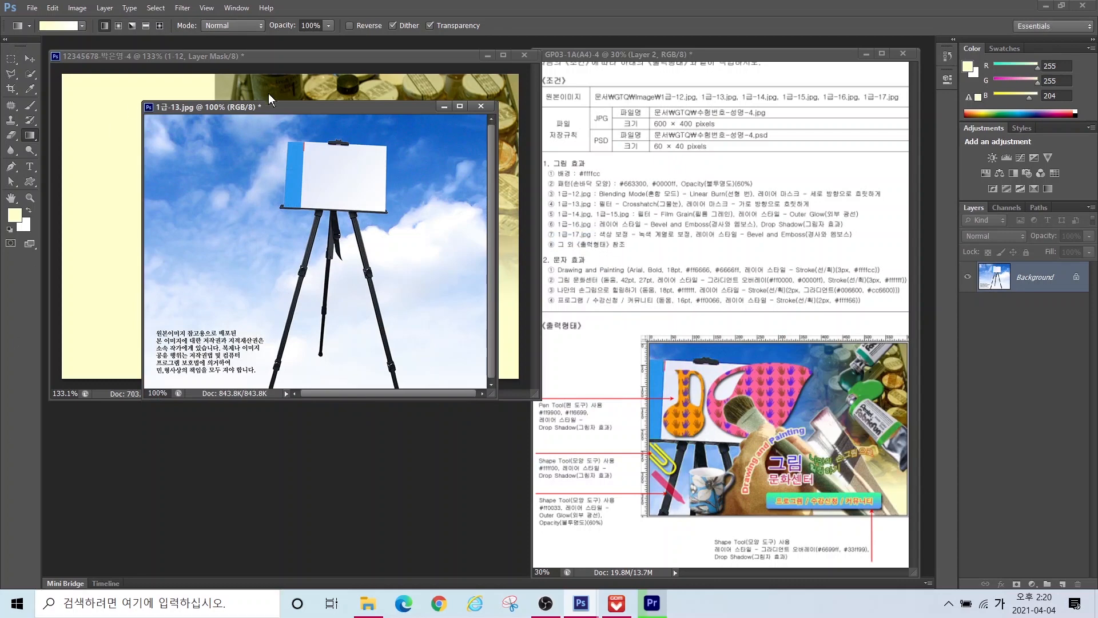
Step: Drag the easel image into the poster, close the source without saving, and name the layer 1-13
{"action": "left_click_drag", "start_coordinate": [281, 112], "coordinate": [277, 201]}
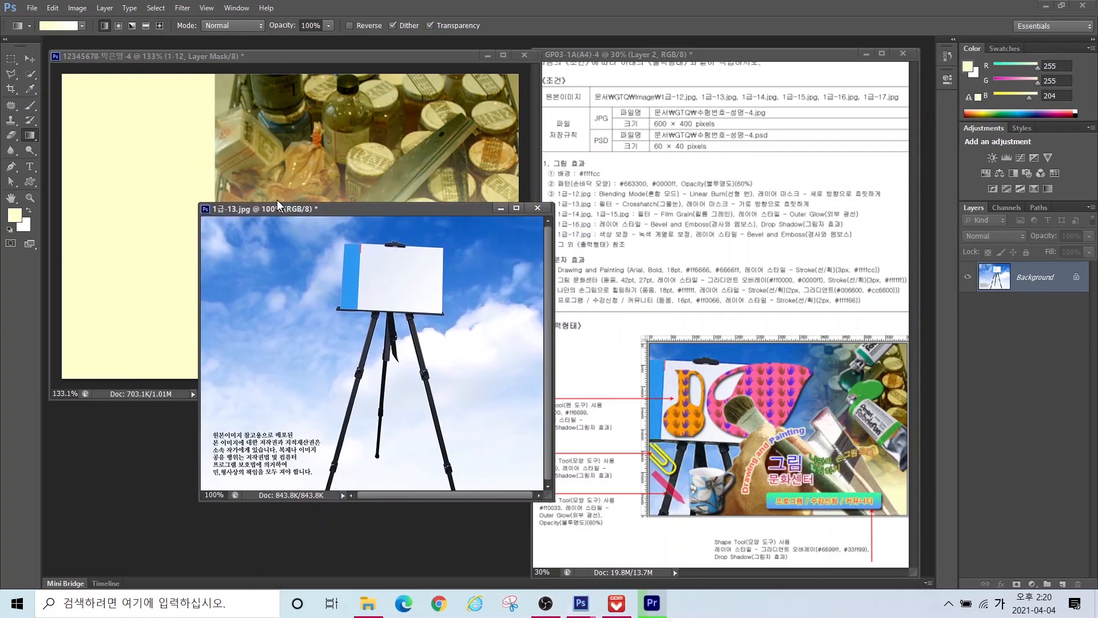
{"action": "left_click", "coordinate": [29, 59]}
{"action": "left_click_drag", "start_coordinate": [341, 317], "coordinate": [146, 188]}
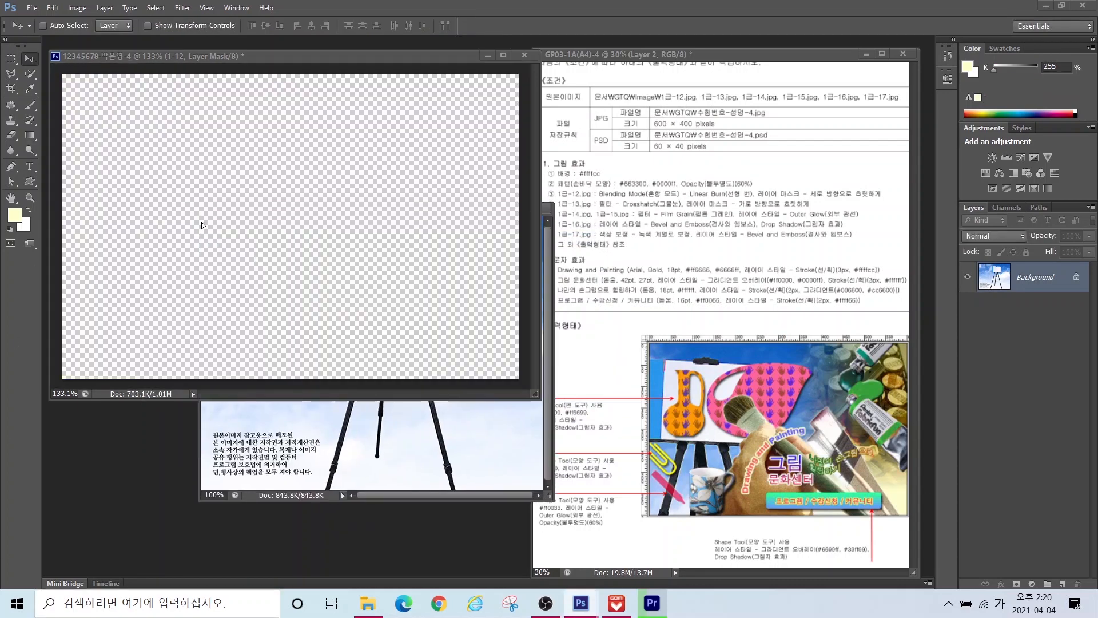
{"action": "left_click_drag", "start_coordinate": [204, 215], "coordinate": [243, 217]}
{"action": "left_click", "coordinate": [471, 425]}
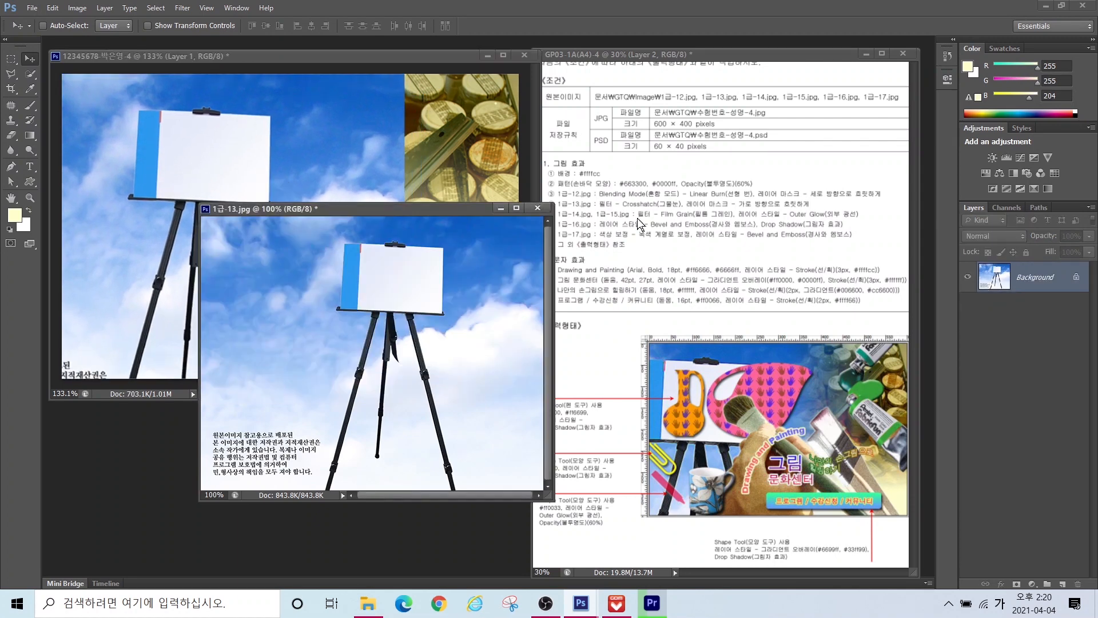
{"action": "key", "text": "ctrl+w"}
{"action": "key", "text": "n"}
{"action": "double_click", "coordinate": [1028, 278]}
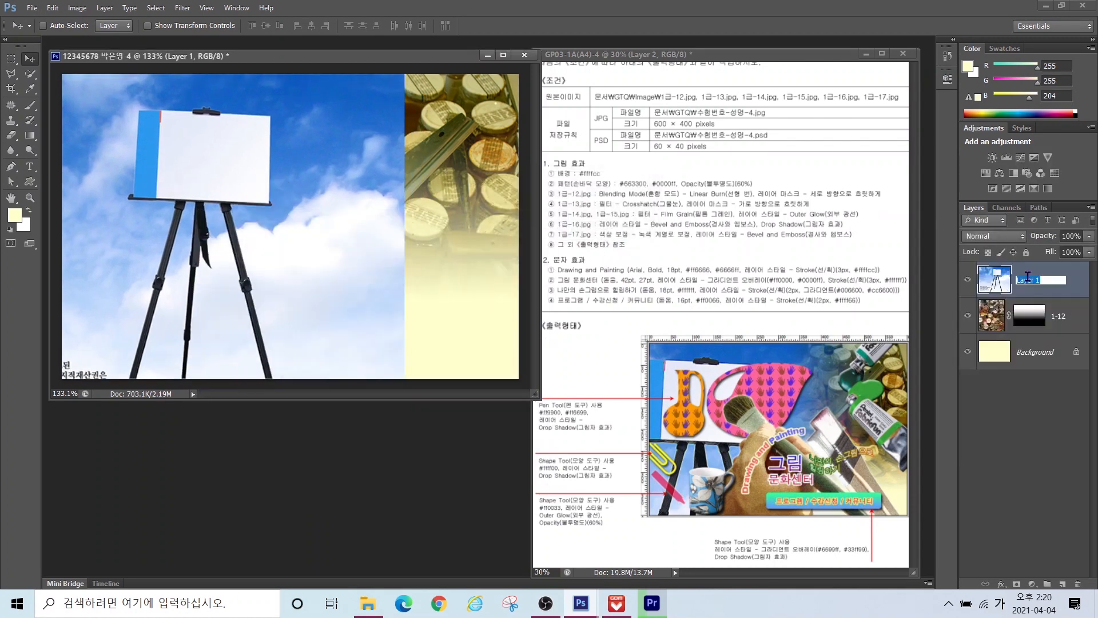
{"action": "type", "text": "1-13"}
{"action": "key", "text": "Return"}
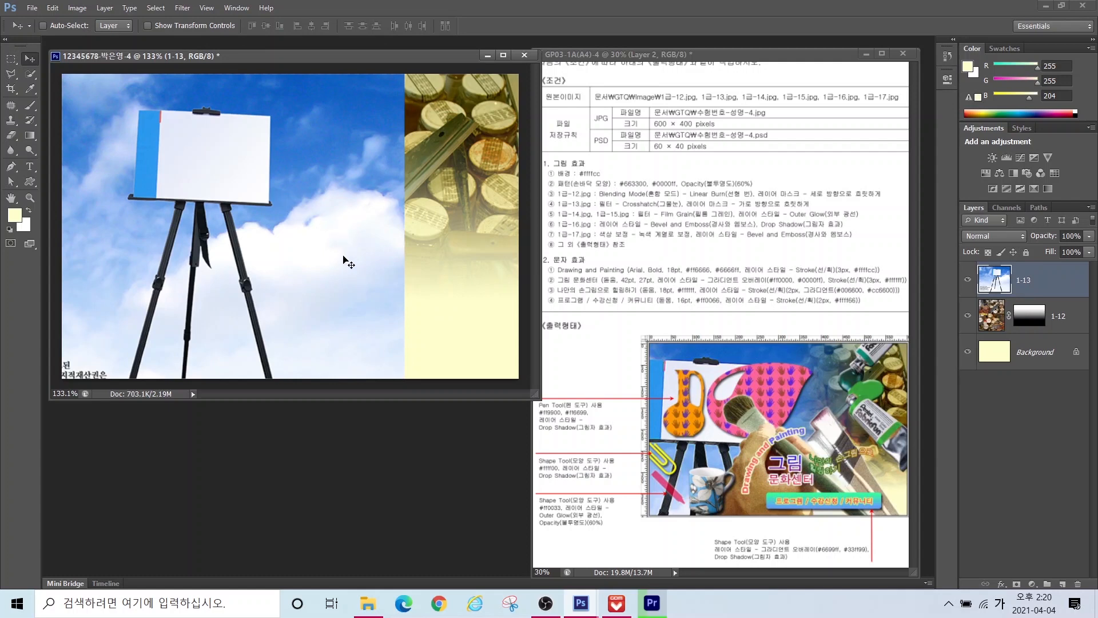
Step: Scale layer 1-13 to about 148% and move it against the poster's left edge
{"action": "key", "text": "ctrl+t"}
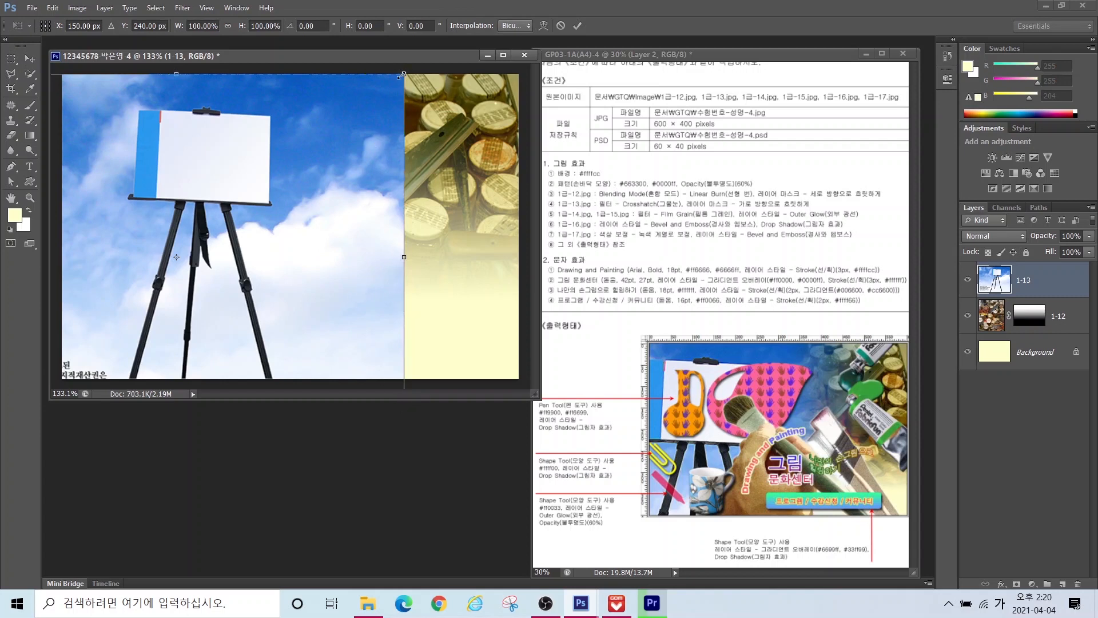
{"action": "left_click_drag", "start_coordinate": [402, 75], "coordinate": [502, 11]}
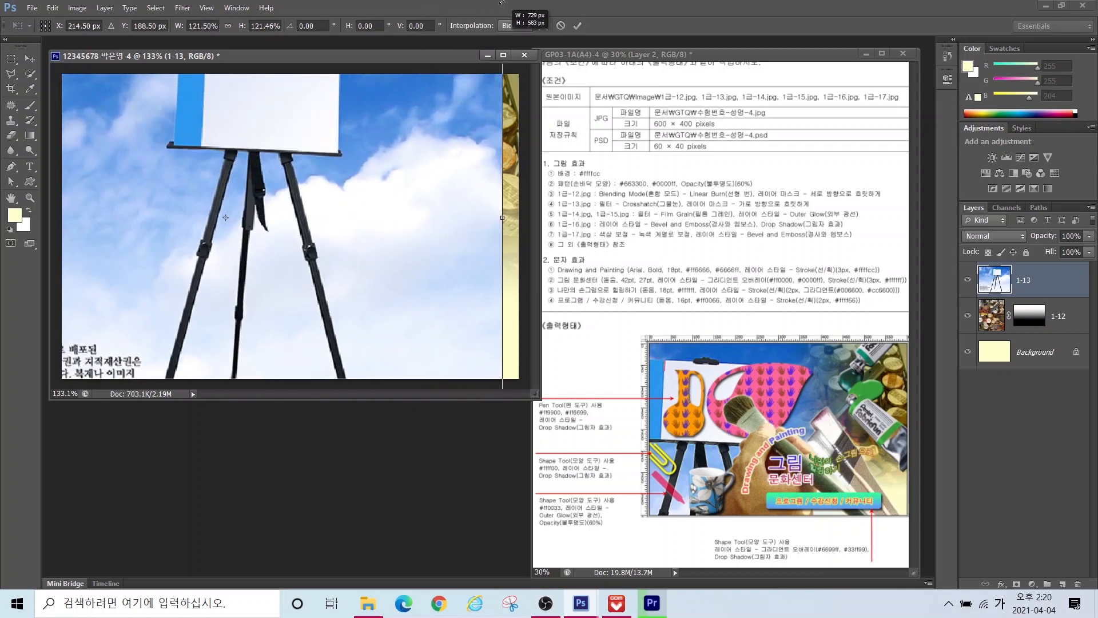
{"action": "left_click_drag", "start_coordinate": [334, 111], "coordinate": [225, 177]}
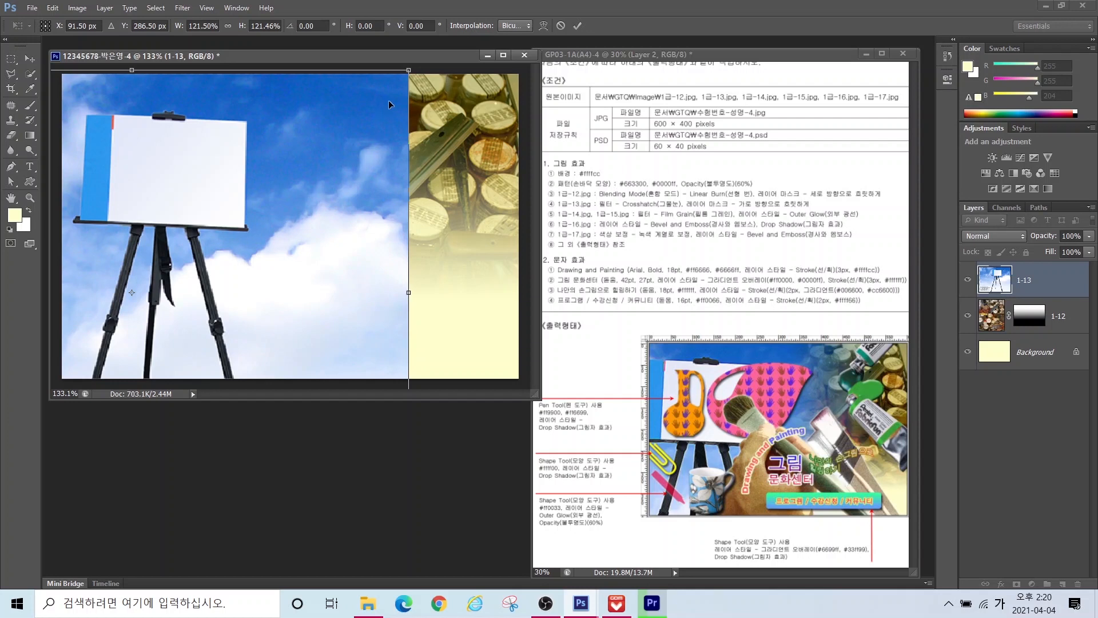
{"action": "left_click_drag", "start_coordinate": [410, 73], "coordinate": [474, 18]}
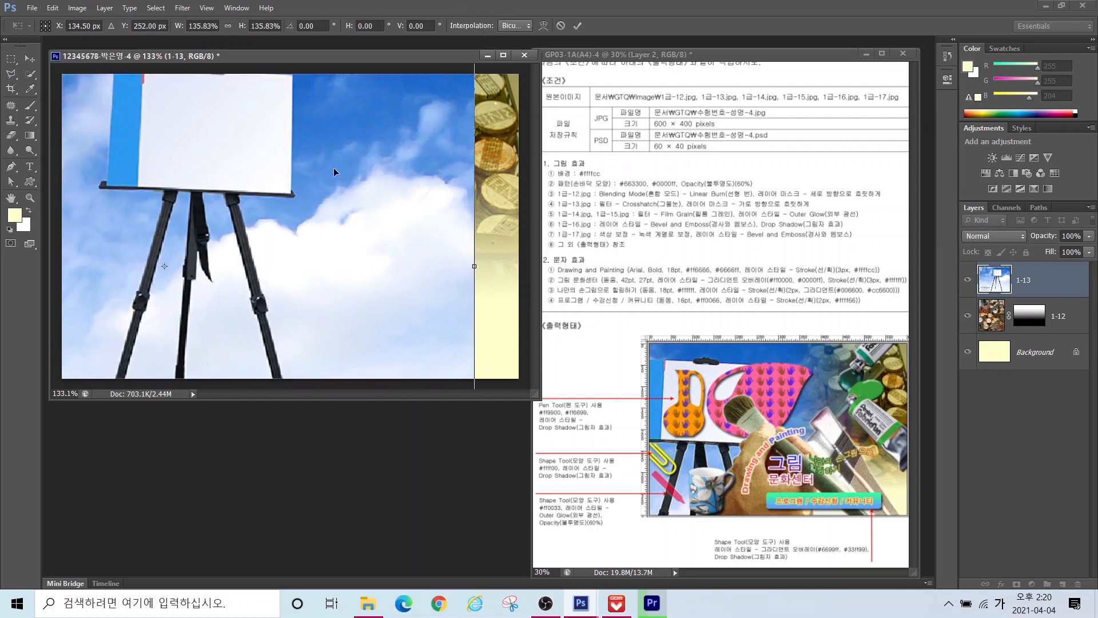
{"action": "left_click_drag", "start_coordinate": [334, 167], "coordinate": [329, 196]}
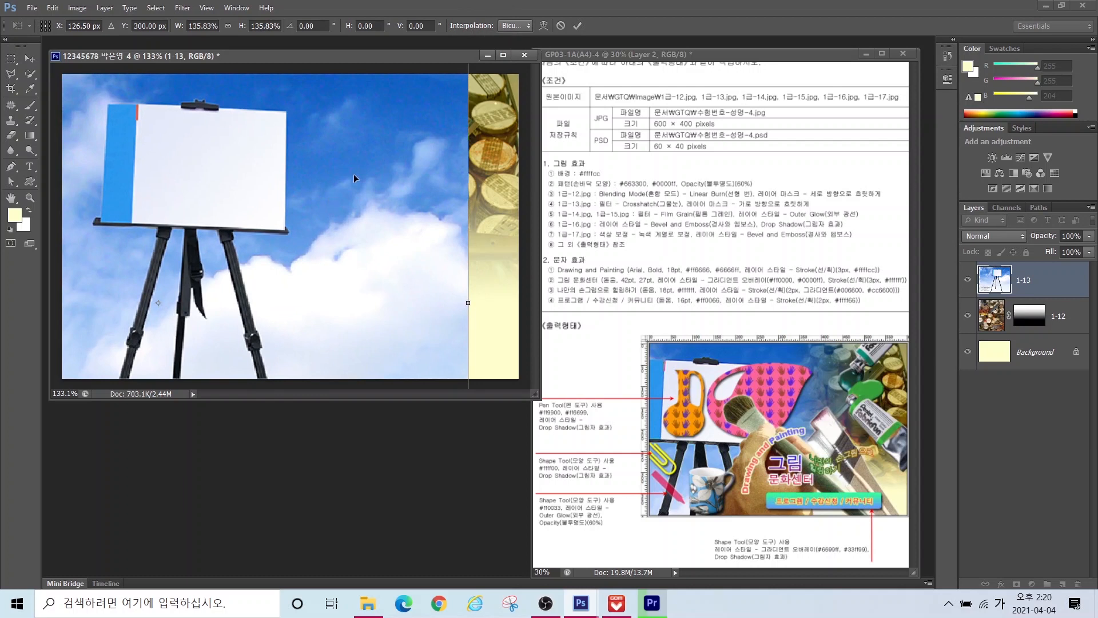
{"action": "left_click_drag", "start_coordinate": [397, 150], "coordinate": [379, 171]}
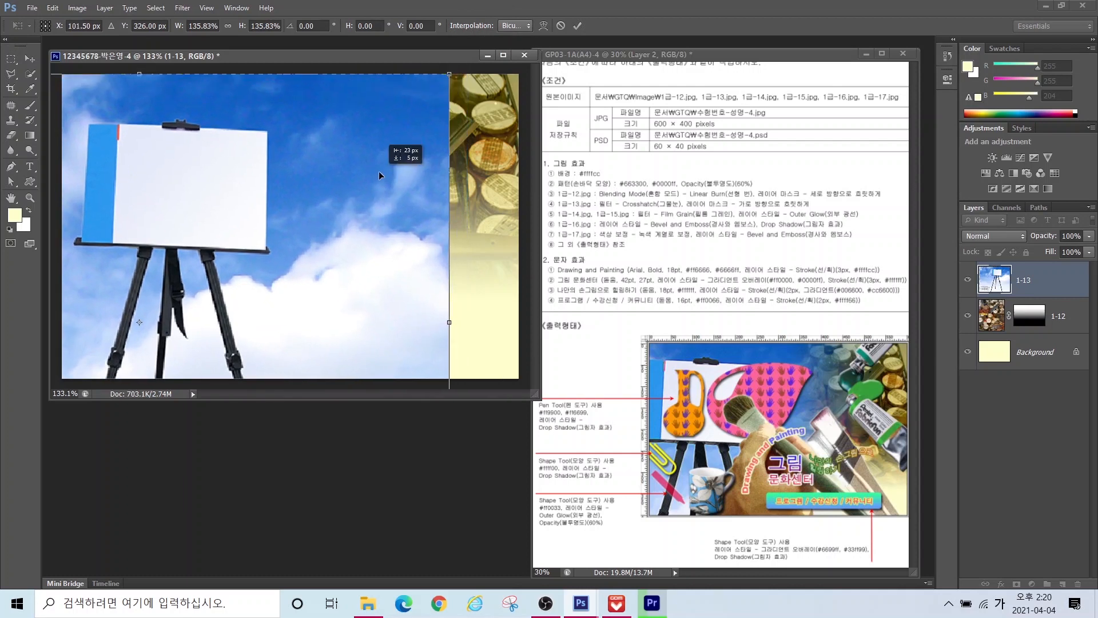
{"action": "left_click_drag", "start_coordinate": [449, 74], "coordinate": [483, 47]}
{"action": "left_click_drag", "start_coordinate": [336, 112], "coordinate": [319, 140]}
{"action": "left_click_drag", "start_coordinate": [466, 75], "coordinate": [491, 53]}
{"action": "left_click_drag", "start_coordinate": [241, 164], "coordinate": [203, 166]}
Step: Commit the easel's resize and add a layer mask to layer 1-13
{"action": "key", "text": "Return"}
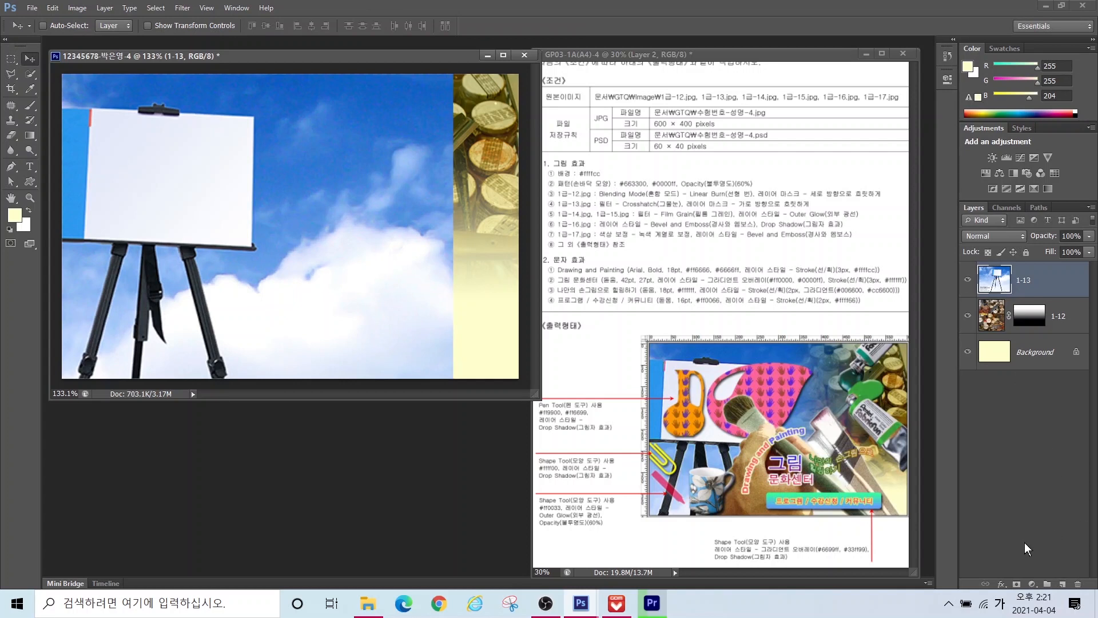
{"action": "left_click", "coordinate": [1017, 585]}
{"action": "left_click", "coordinate": [1018, 584]}
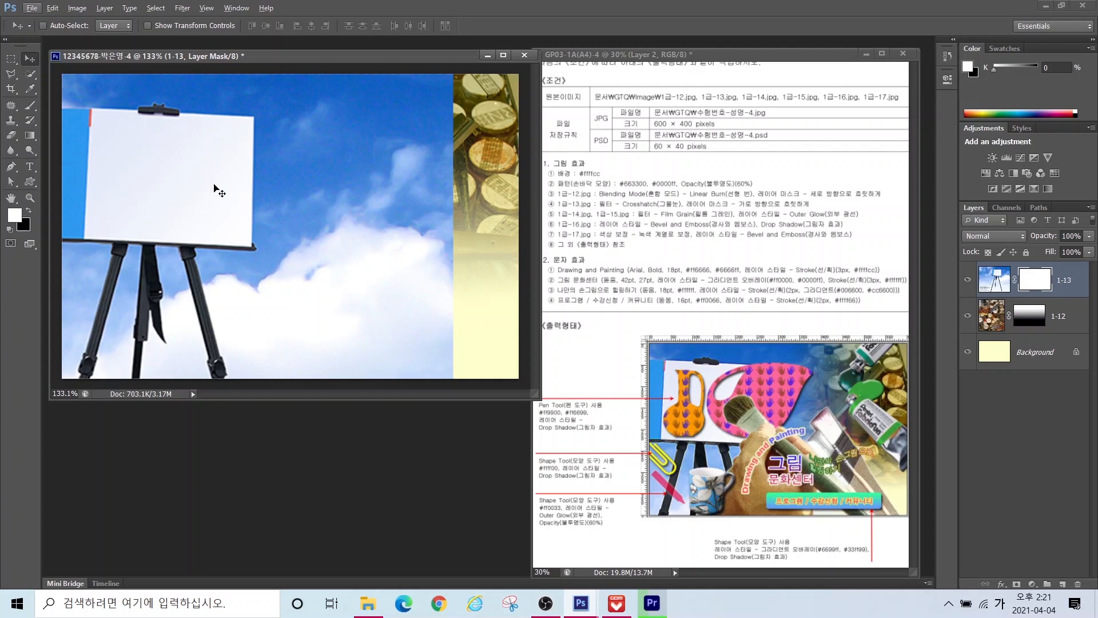
{"action": "mouse_move", "coordinate": [226, 313]}
{"action": "left_mouse_down"}
{"action": "mouse_move", "coordinate": [129, 308]}
{"action": "mouse_move", "coordinate": [155, 129]}
{"action": "mouse_move", "coordinate": [247, 196]}
{"action": "mouse_move", "coordinate": [196, 309]}
{"action": "left_mouse_up"}
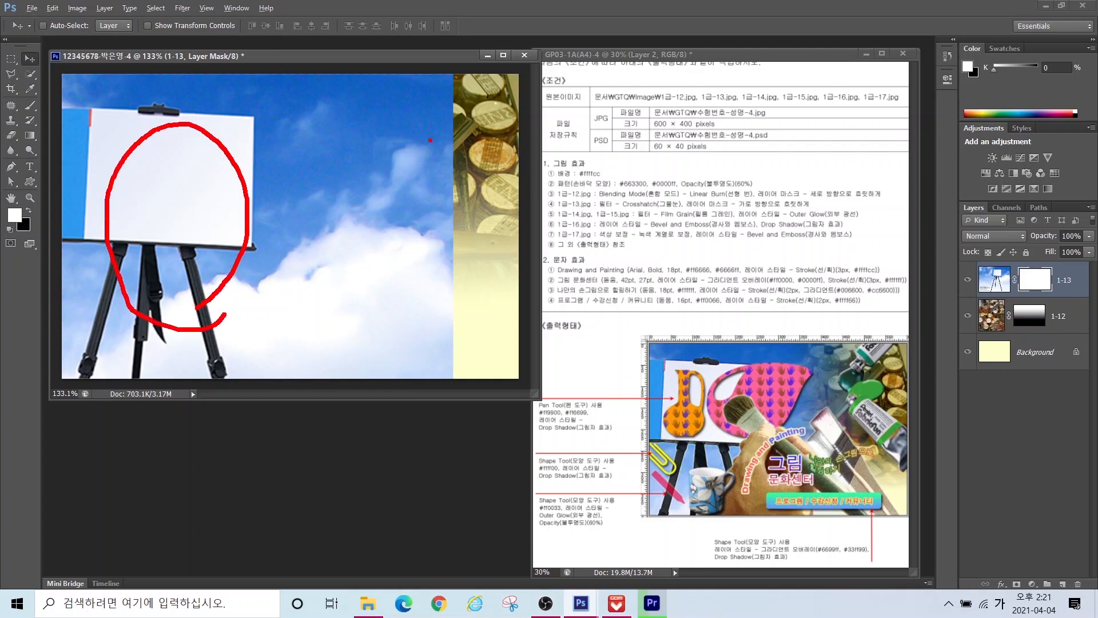
{"action": "mouse_move", "coordinate": [463, 116]}
{"action": "left_mouse_down"}
{"action": "mouse_move", "coordinate": [429, 167]}
{"action": "mouse_move", "coordinate": [418, 258]}
{"action": "mouse_move", "coordinate": [428, 321]}
{"action": "mouse_move", "coordinate": [453, 339]}
{"action": "left_mouse_up"}
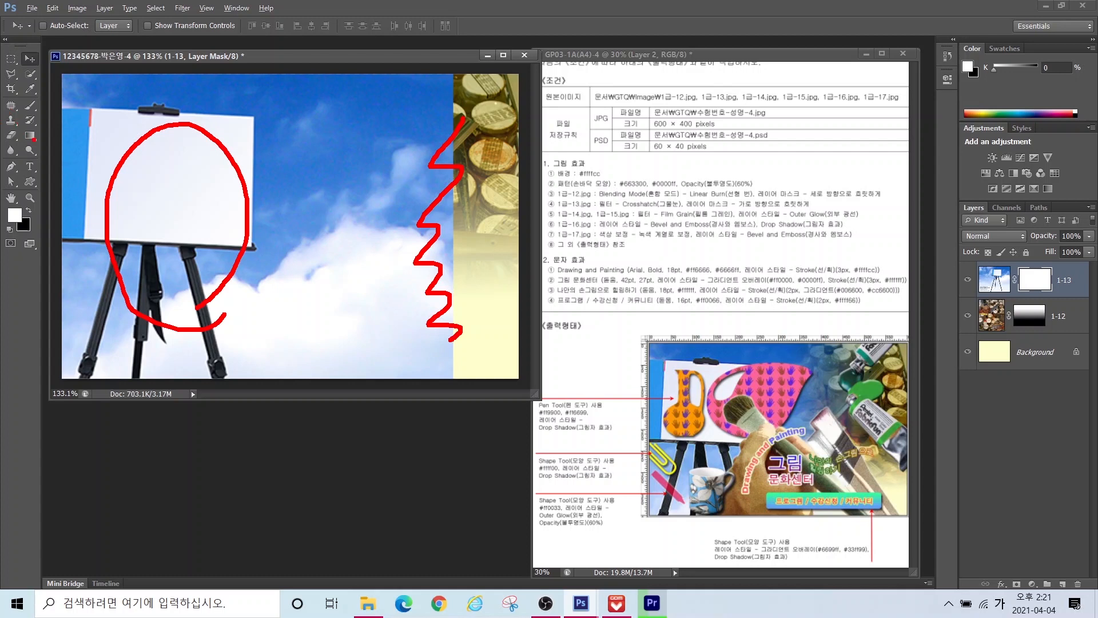
{"action": "mouse_move", "coordinate": [48, 153]}
{"action": "left_mouse_down"}
{"action": "mouse_move", "coordinate": [33, 131]}
{"action": "mouse_move", "coordinate": [52, 129]}
{"action": "mouse_move", "coordinate": [51, 159]}
{"action": "left_mouse_up"}
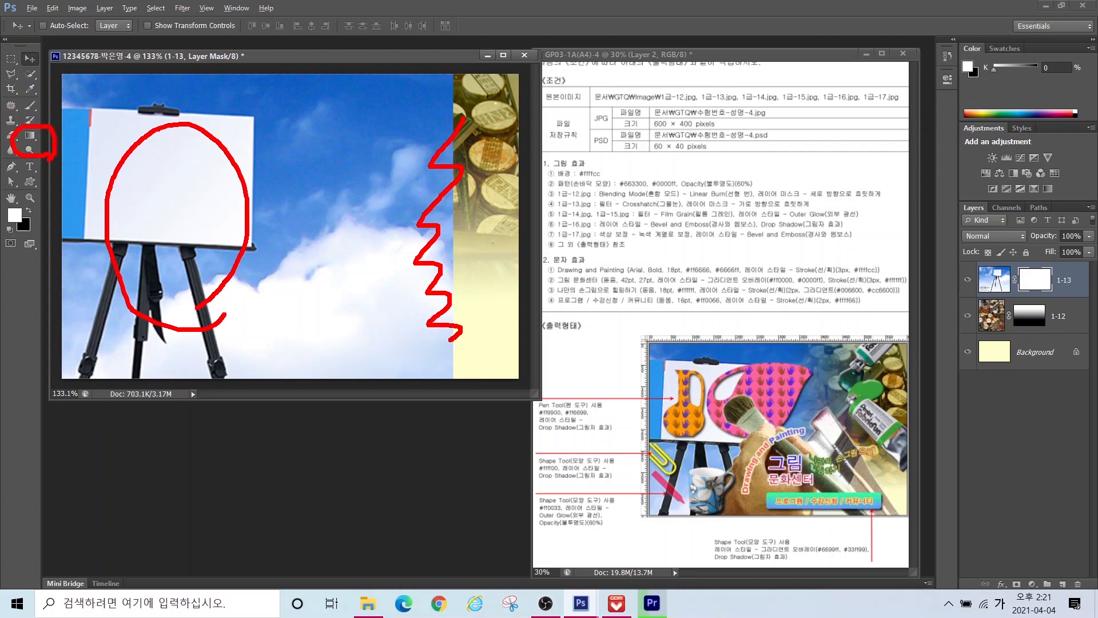
Step: Draw a Foreground-to-Background gradient left to right on the mask so the easel fades rightward
{"action": "key", "text": "Escape"}
{"action": "left_click", "coordinate": [30, 135]}
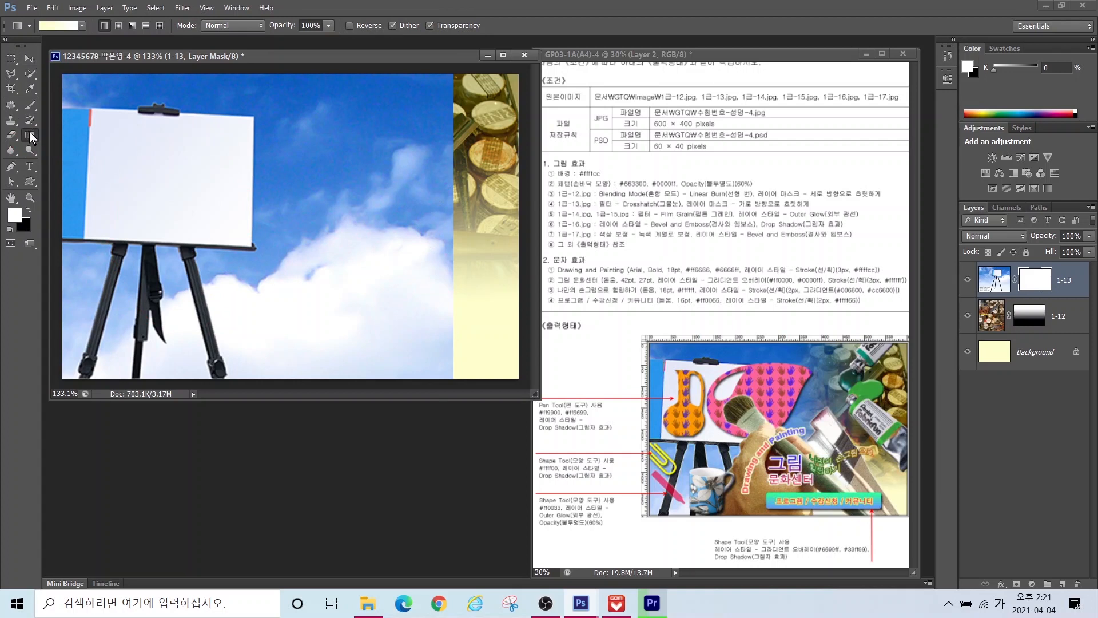
{"action": "left_click", "coordinate": [57, 26]}
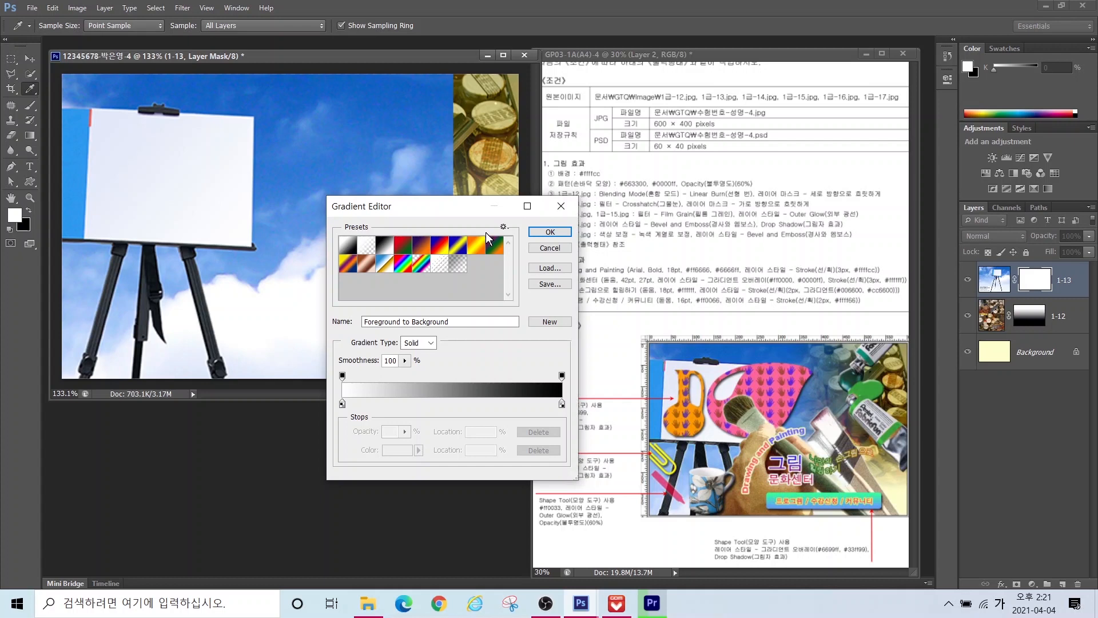
{"action": "left_click", "coordinate": [538, 232]}
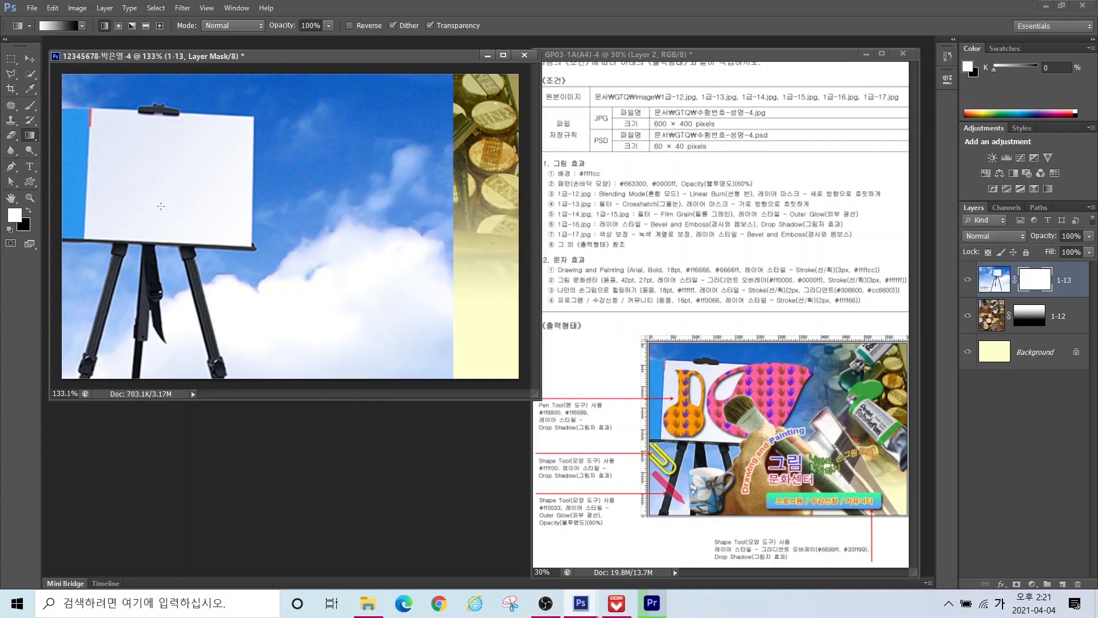
{"action": "left_click_drag", "start_coordinate": [159, 206], "coordinate": [412, 208]}
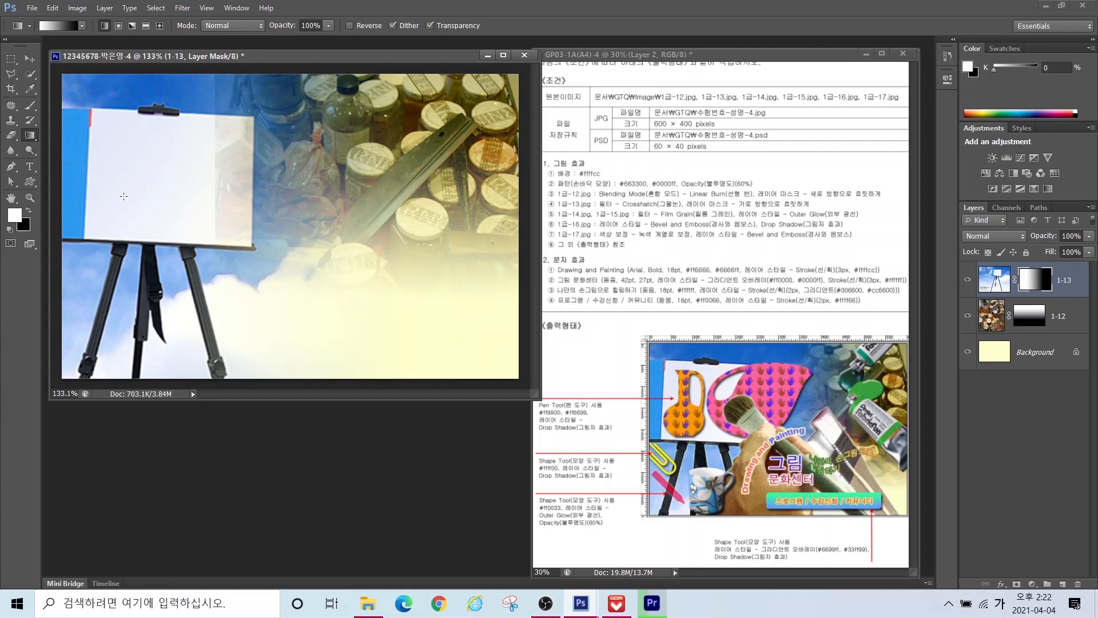
{"action": "left_click_drag", "start_coordinate": [155, 193], "coordinate": [369, 185]}
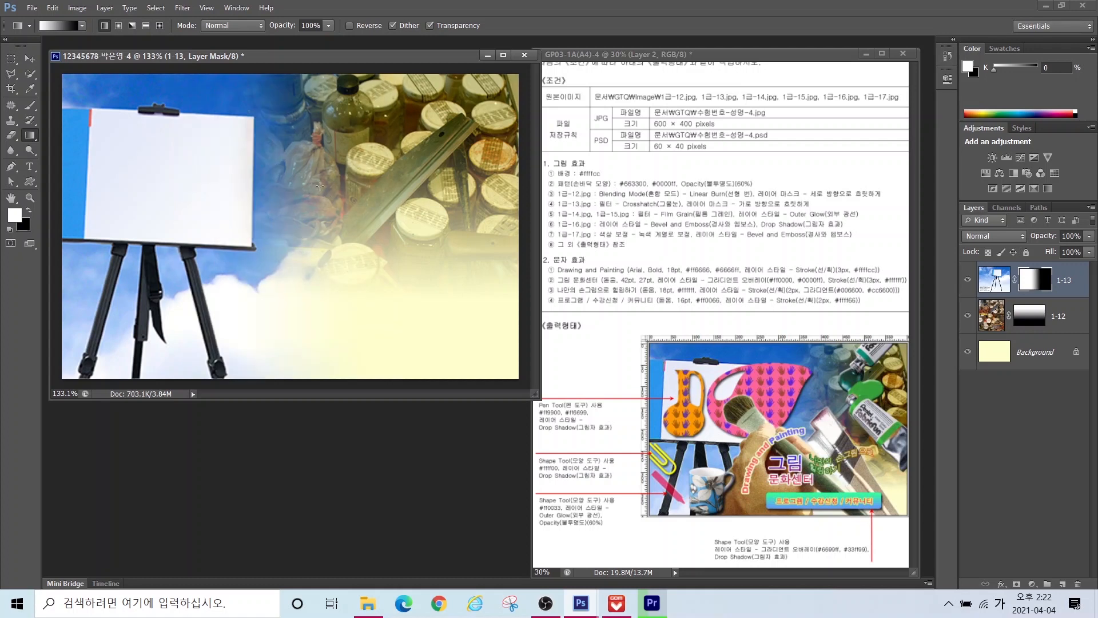
{"action": "left_click_drag", "start_coordinate": [306, 164], "coordinate": [403, 171]}
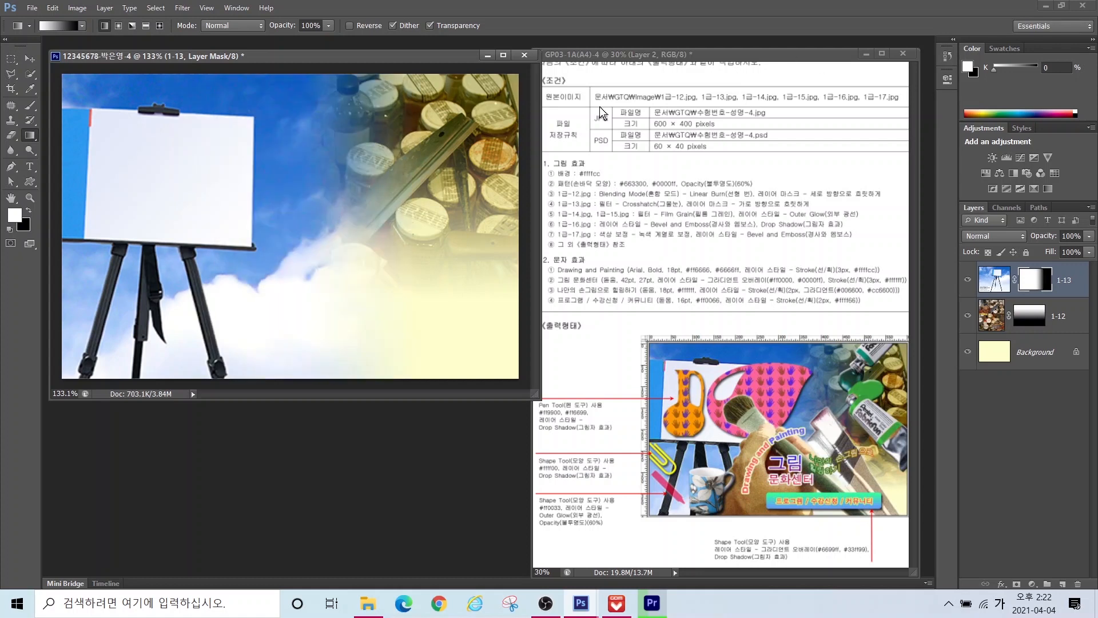
{"action": "key", "text": "ctrl+2"}
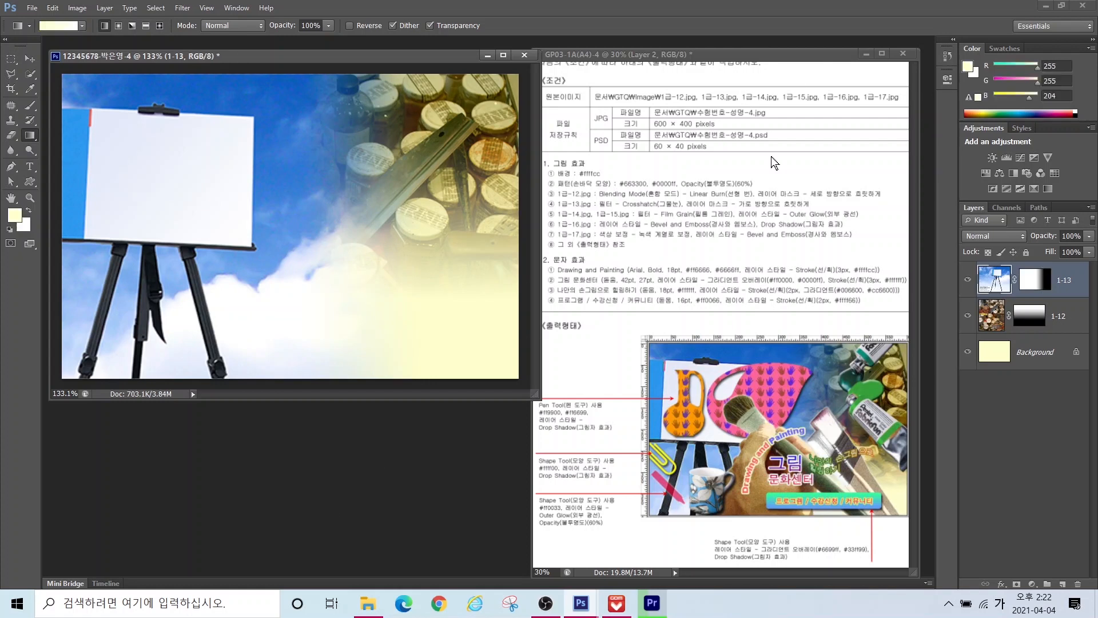
Step: Apply the Crosshatch filter to layer 1-13's image (stroke length 9, sharpness 6, strength 1)
{"action": "left_click", "coordinate": [992, 283]}
{"action": "left_click", "coordinate": [182, 8]}
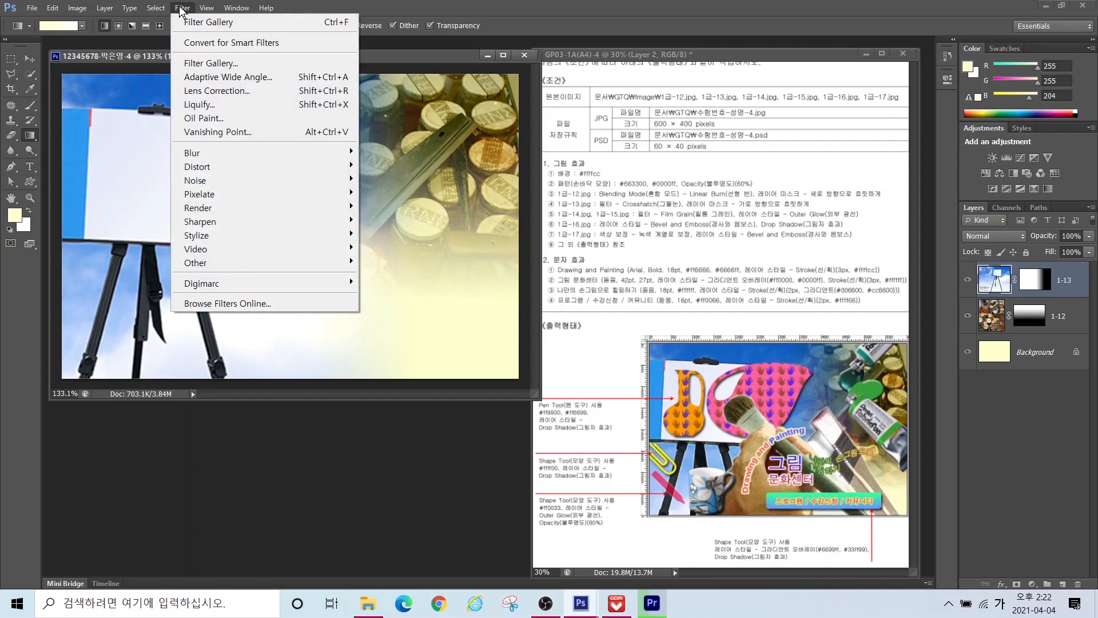
{"action": "left_click", "coordinate": [182, 8]}
{"action": "left_click", "coordinate": [182, 8]}
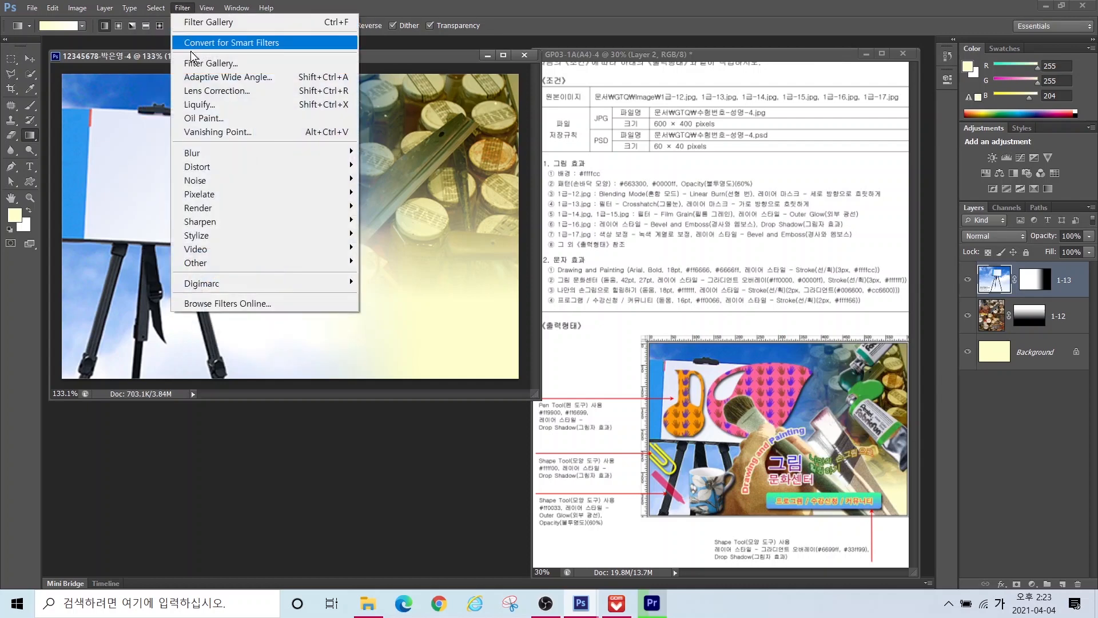
{"action": "left_click", "coordinate": [195, 63]}
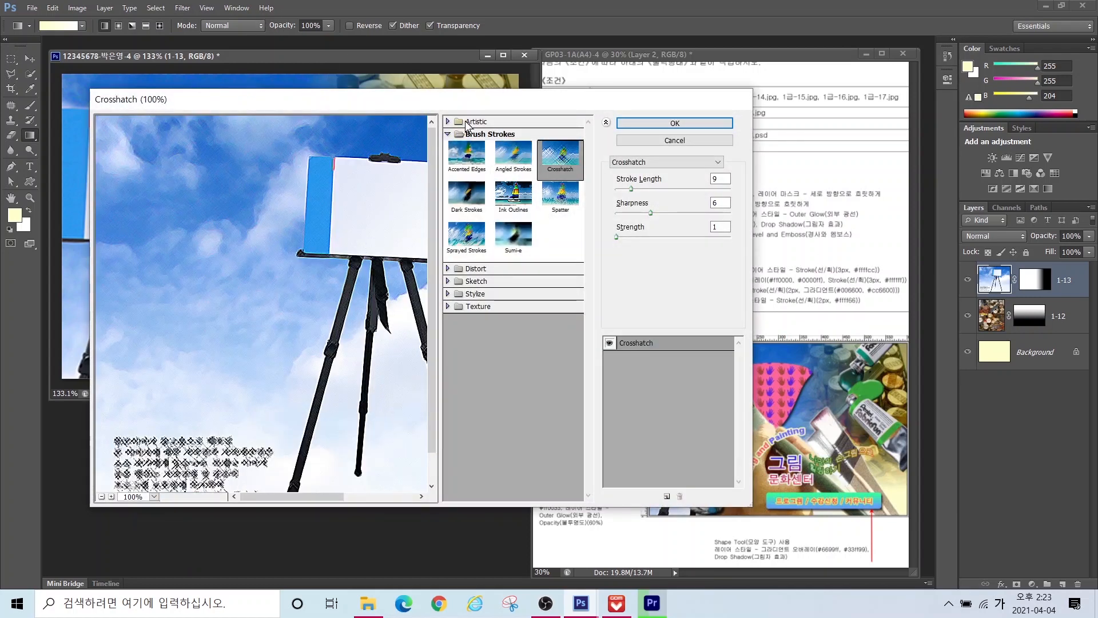
{"action": "key", "text": "ctrl"}
{"action": "key", "text": "ctrl"}
{"action": "key", "text": "ctrl"}
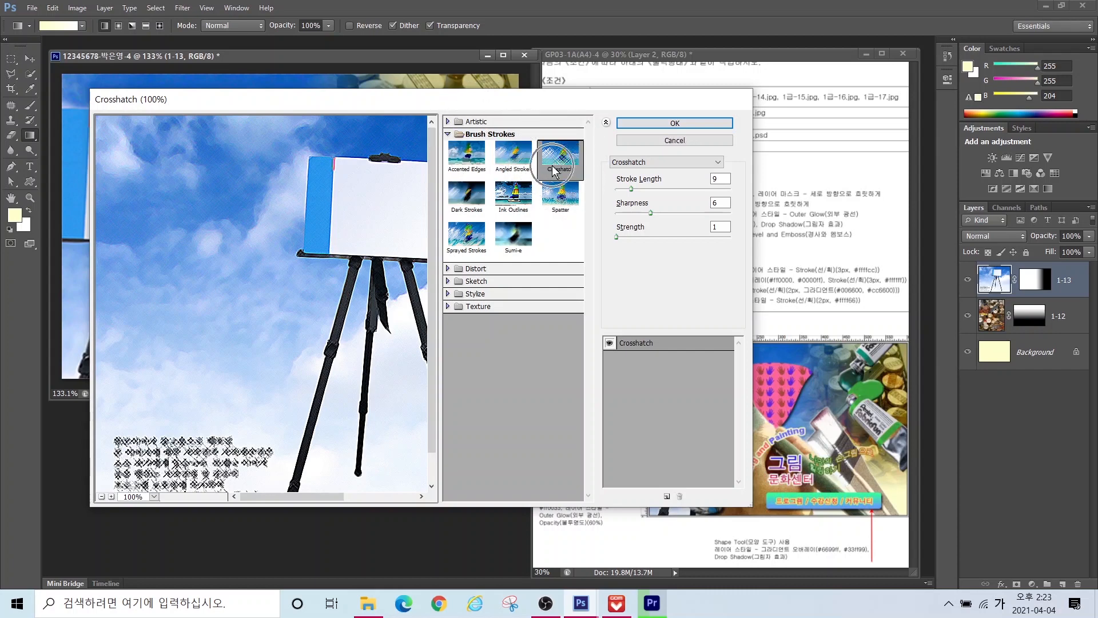
{"action": "left_click", "coordinate": [642, 125]}
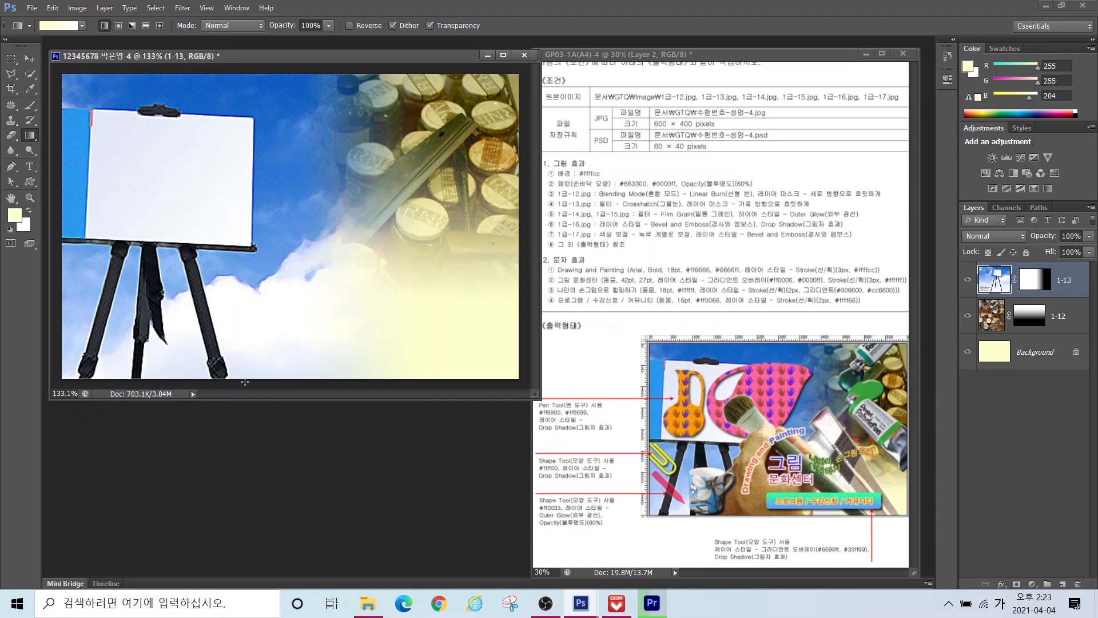
Step: Open 1급-14.jpg, quick-select the hand and brush, and drag them into the poster
{"action": "key", "text": "ctrl+o"}
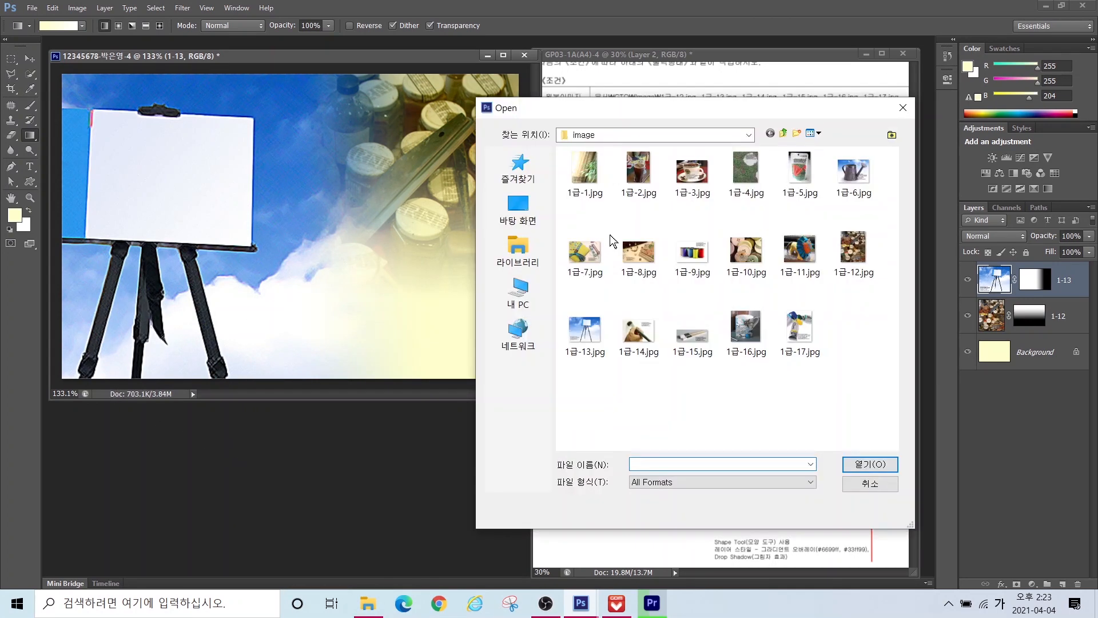
{"action": "left_click", "coordinate": [636, 327]}
{"action": "left_click", "coordinate": [868, 463]}
{"action": "left_click_drag", "start_coordinate": [237, 70], "coordinate": [394, 138]}
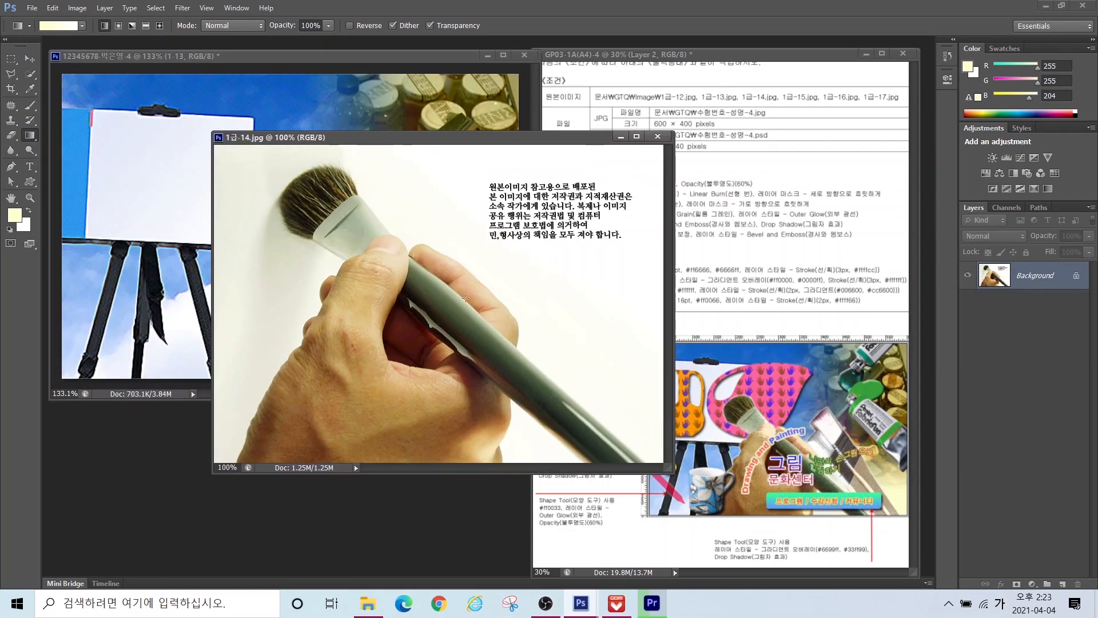
{"action": "left_click", "coordinate": [29, 74]}
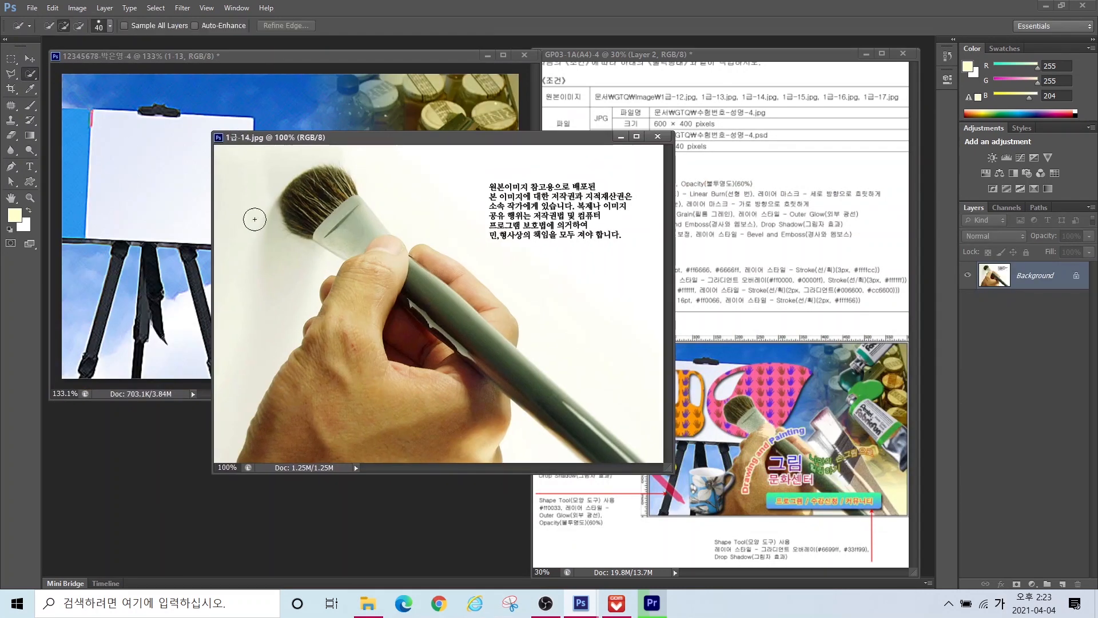
{"action": "mouse_move", "coordinate": [321, 209]}
{"action": "left_mouse_down"}
{"action": "mouse_move", "coordinate": [386, 268]}
{"action": "mouse_move", "coordinate": [347, 237]}
{"action": "mouse_move", "coordinate": [331, 186]}
{"action": "mouse_move", "coordinate": [340, 190]}
{"action": "mouse_move", "coordinate": [306, 458]}
{"action": "left_mouse_up"}
{"action": "mouse_move", "coordinate": [426, 289]}
{"action": "left_mouse_down"}
{"action": "mouse_move", "coordinate": [572, 446]}
{"action": "mouse_move", "coordinate": [594, 448]}
{"action": "mouse_move", "coordinate": [536, 368]}
{"action": "left_mouse_up"}
{"action": "left_click", "coordinate": [30, 58]}
{"action": "left_click_drag", "start_coordinate": [361, 303], "coordinate": [178, 256]}
{"action": "left_click_drag", "start_coordinate": [272, 292], "coordinate": [228, 172]}
Step: Shrink the hand and brush to about 71% over the easel and name the layer 1-14
{"action": "key", "text": "ctrl+t"}
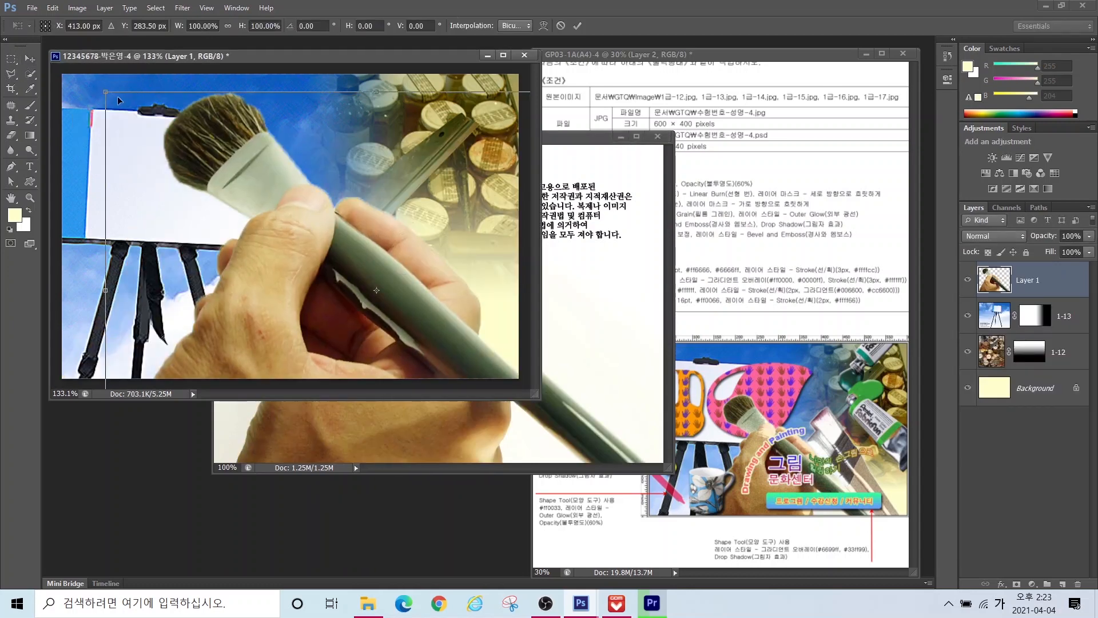
{"action": "left_click_drag", "start_coordinate": [106, 92], "coordinate": [218, 174]}
{"action": "left_click_drag", "start_coordinate": [332, 252], "coordinate": [255, 229]}
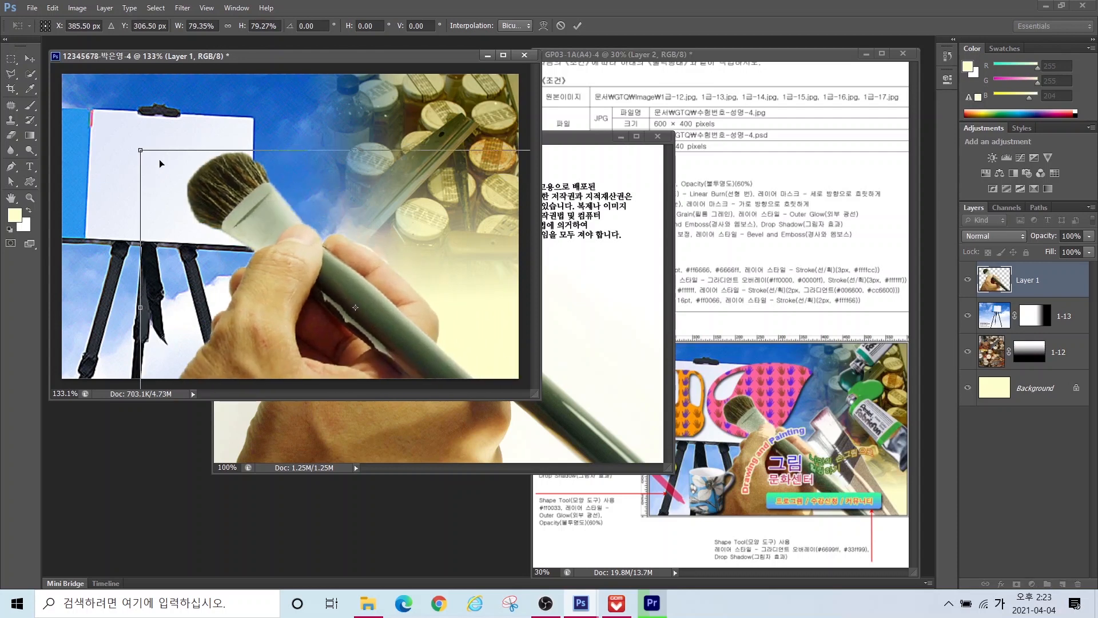
{"action": "left_click_drag", "start_coordinate": [141, 151], "coordinate": [187, 184]}
{"action": "left_click_drag", "start_coordinate": [312, 269], "coordinate": [264, 238]}
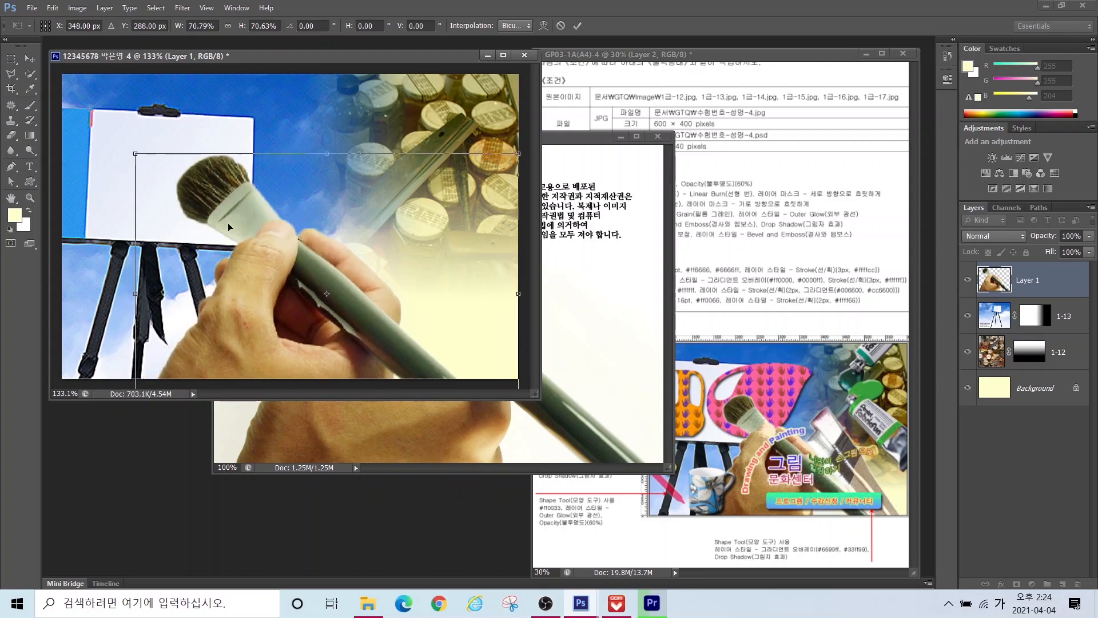
{"action": "key", "text": "Return"}
{"action": "double_click", "coordinate": [1028, 280]}
{"action": "type", "text": "1-14"}
{"action": "key", "text": "Return"}
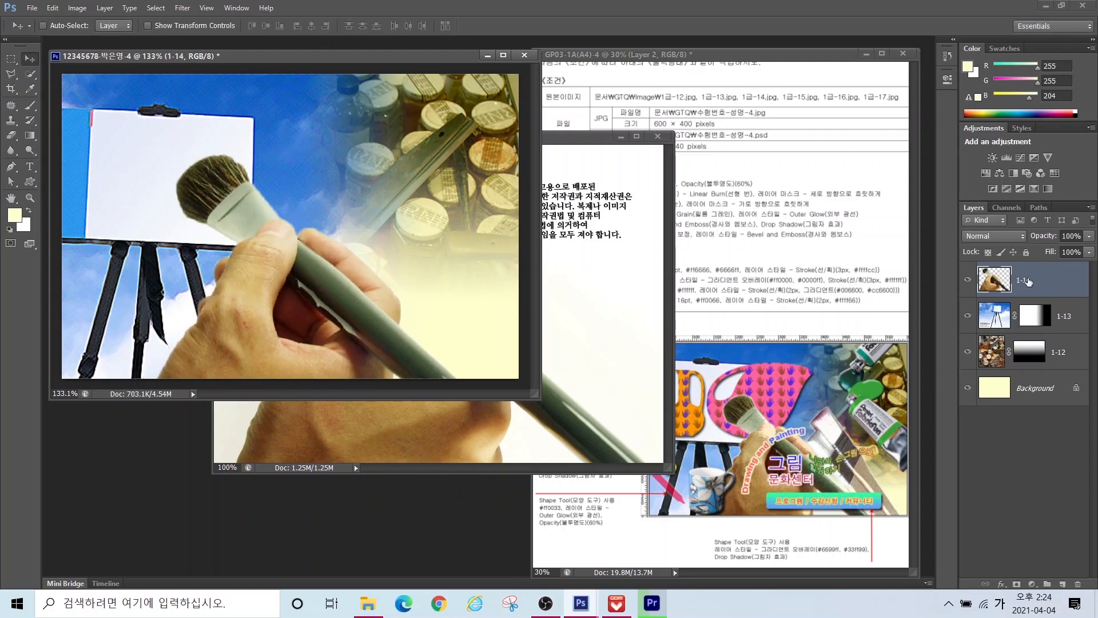
Step: Close 1급-14.jpg, give layer 1-14 Film Grain (grain 4, highlight 0, intensity 10), and select 1급-15.jpg
{"action": "left_click", "coordinate": [655, 136]}
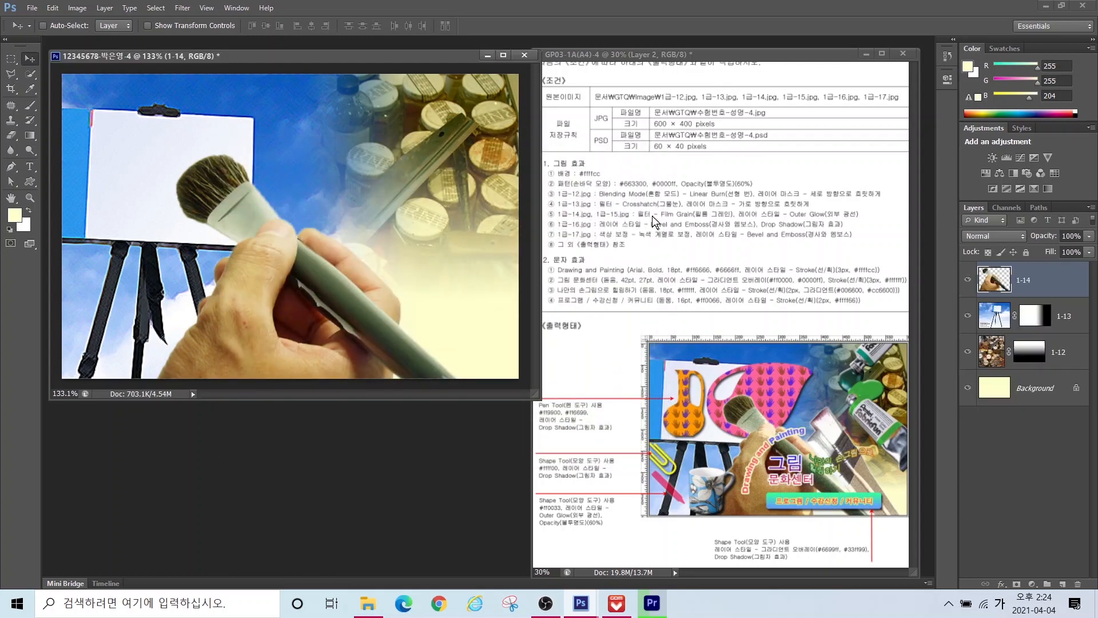
{"action": "left_click", "coordinate": [183, 8]}
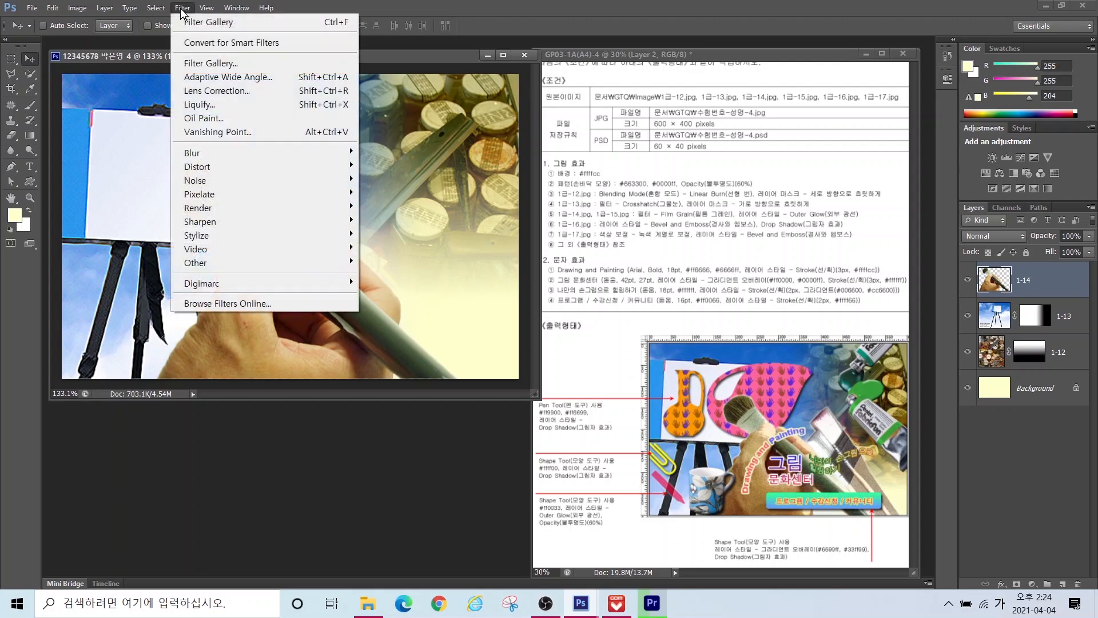
{"action": "left_click", "coordinate": [201, 63]}
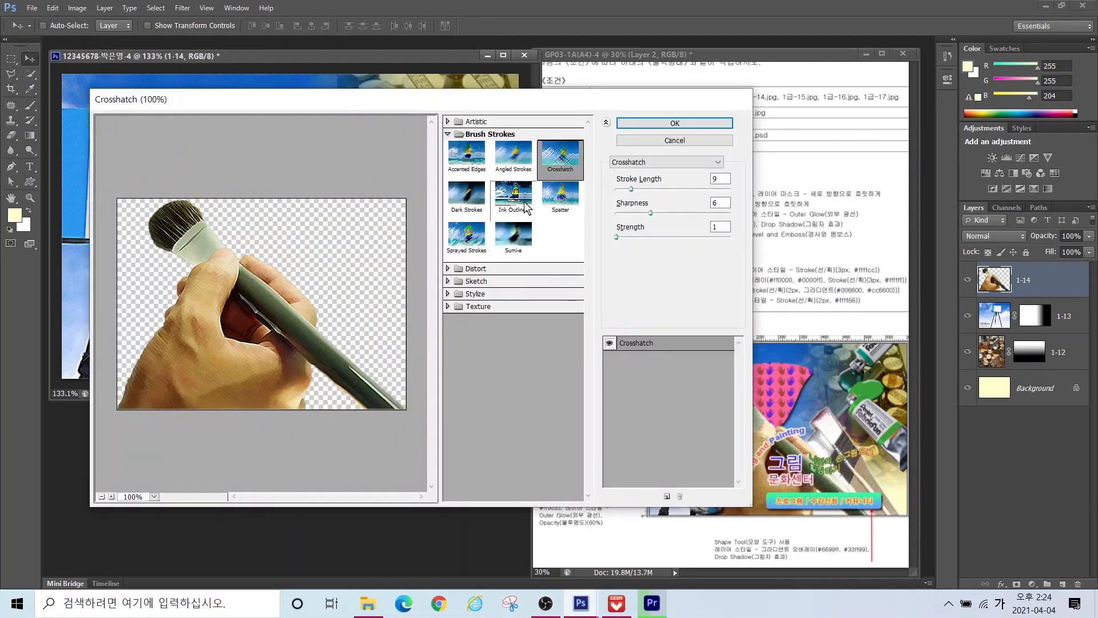
{"action": "left_click", "coordinate": [455, 122]}
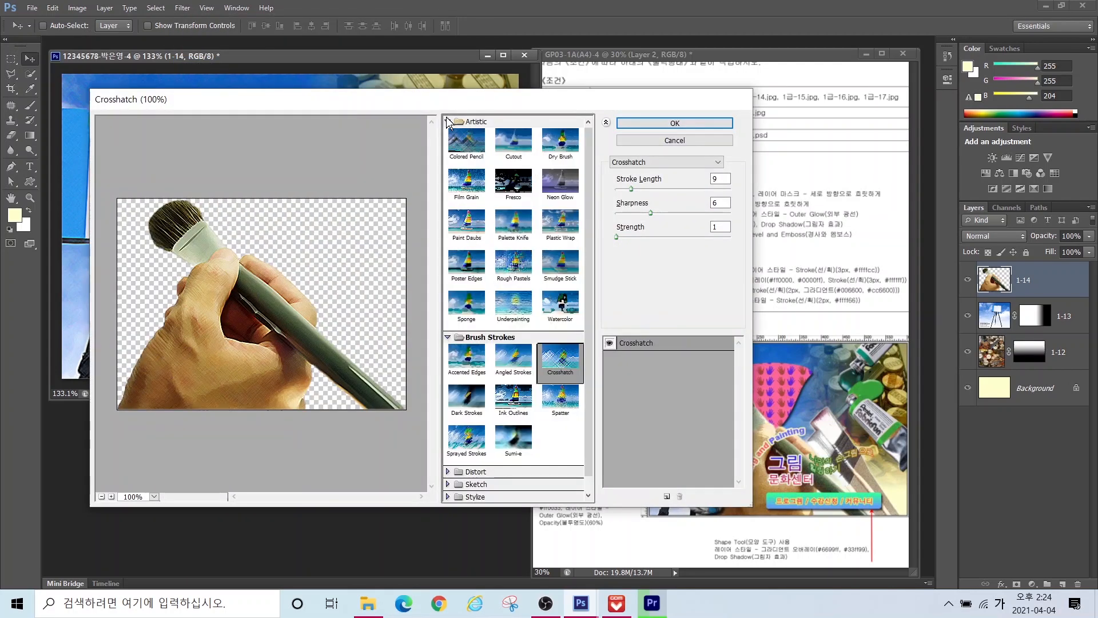
{"action": "left_click", "coordinate": [461, 179]}
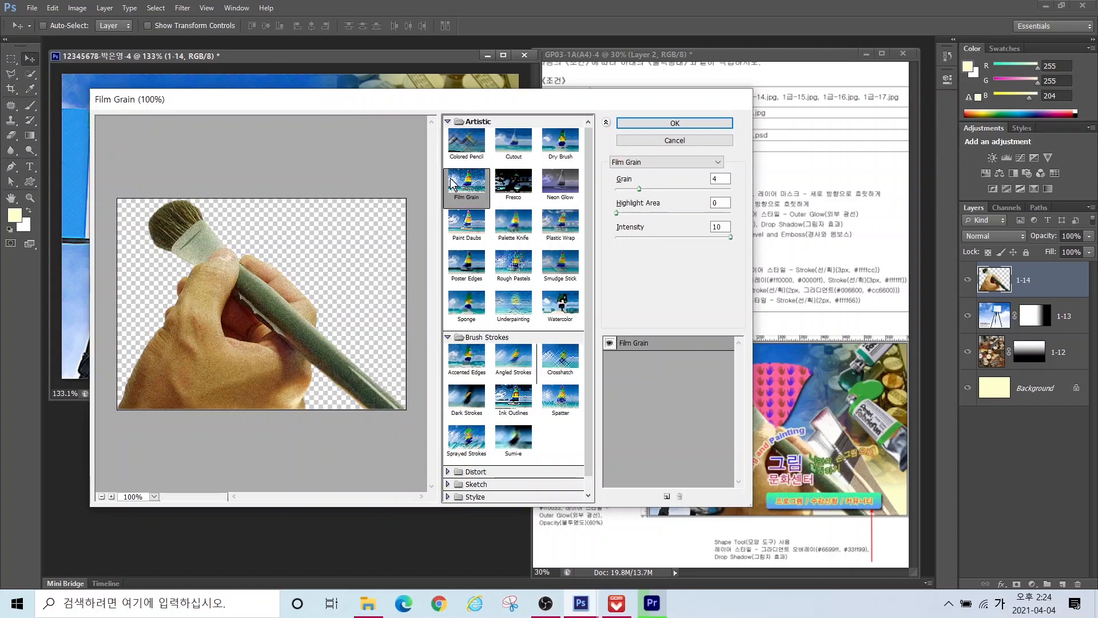
{"action": "left_click", "coordinate": [690, 123]}
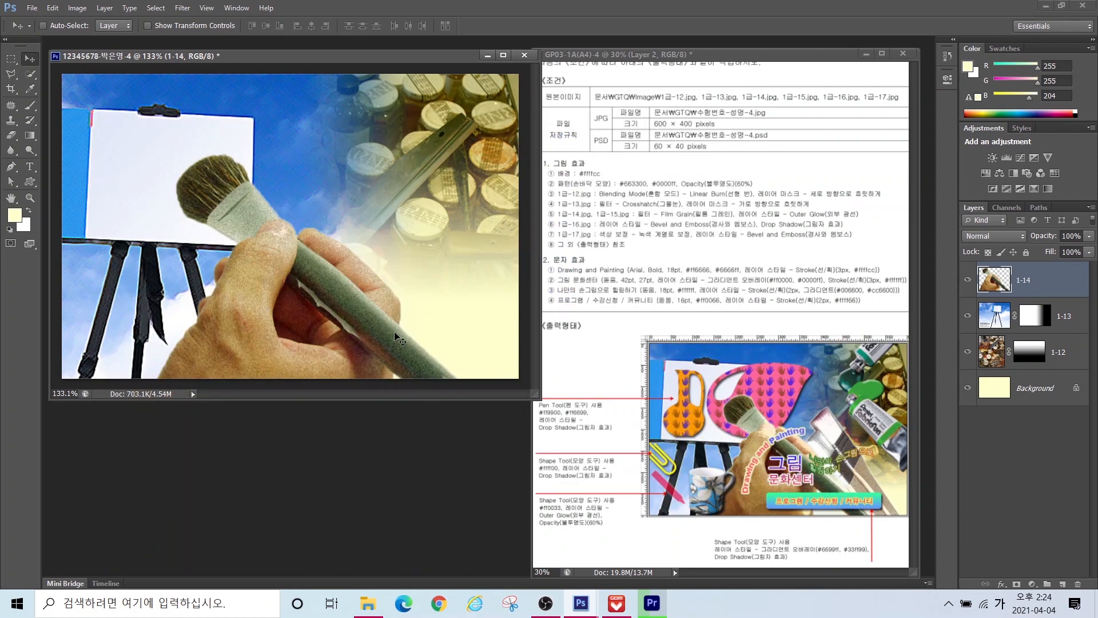
{"action": "key", "text": "ctrl+o"}
{"action": "left_click", "coordinate": [692, 338]}
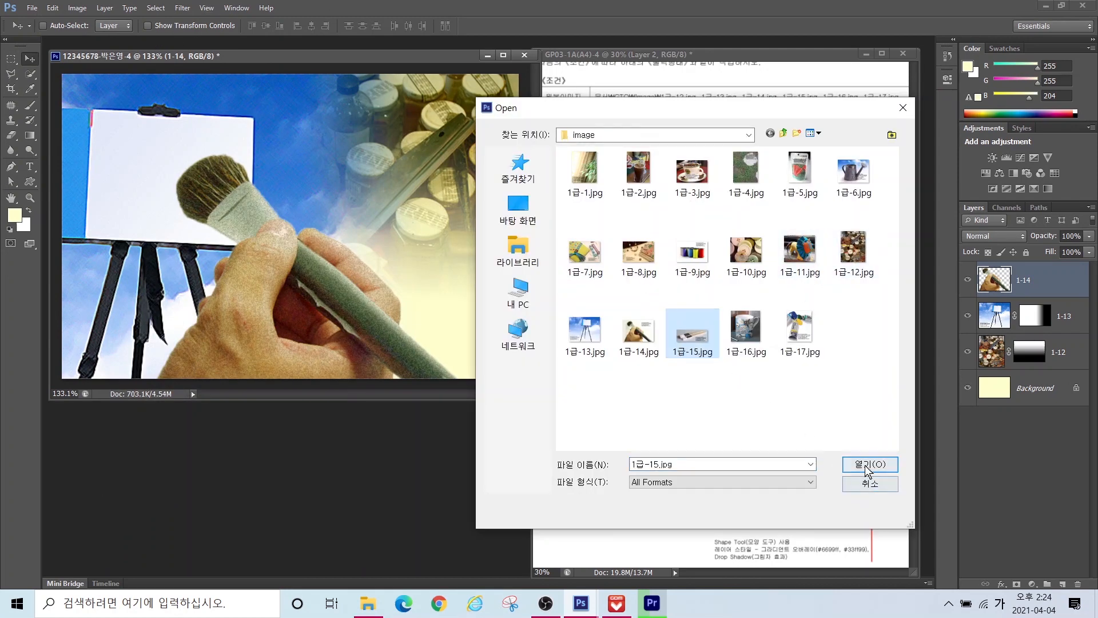
Step: Open 1급-15.jpg, select the brushes, drag them into the poster, and close the source
{"action": "left_click", "coordinate": [868, 467]}
{"action": "left_click_drag", "start_coordinate": [225, 68], "coordinate": [339, 290]}
{"action": "key", "text": "w"}
{"action": "mouse_move", "coordinate": [407, 375]}
{"action": "left_mouse_down"}
{"action": "mouse_move", "coordinate": [535, 335]}
{"action": "mouse_move", "coordinate": [478, 328]}
{"action": "mouse_move", "coordinate": [246, 383]}
{"action": "mouse_move", "coordinate": [269, 410]}
{"action": "mouse_move", "coordinate": [240, 380]}
{"action": "left_mouse_up"}
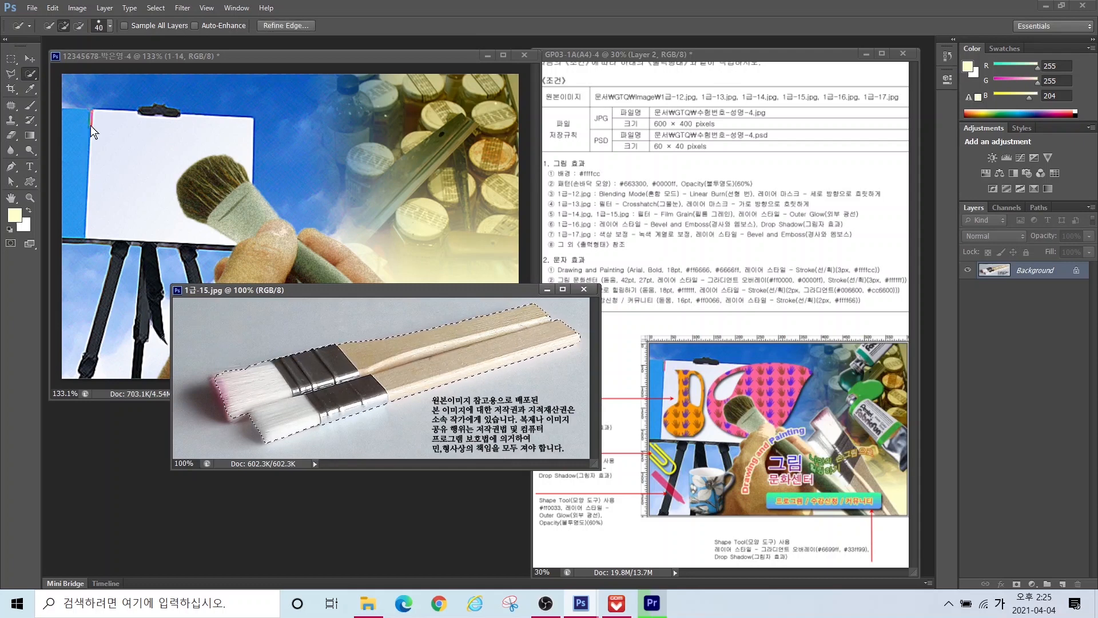
{"action": "key", "text": "v"}
{"action": "left_click_drag", "start_coordinate": [366, 371], "coordinate": [315, 263]}
{"action": "left_click", "coordinate": [584, 289]}
Step: Scale the brushes to about 66%, rotate them about 68° beside the hand, and name the layer 1-15
{"action": "key", "text": "ctrl+t"}
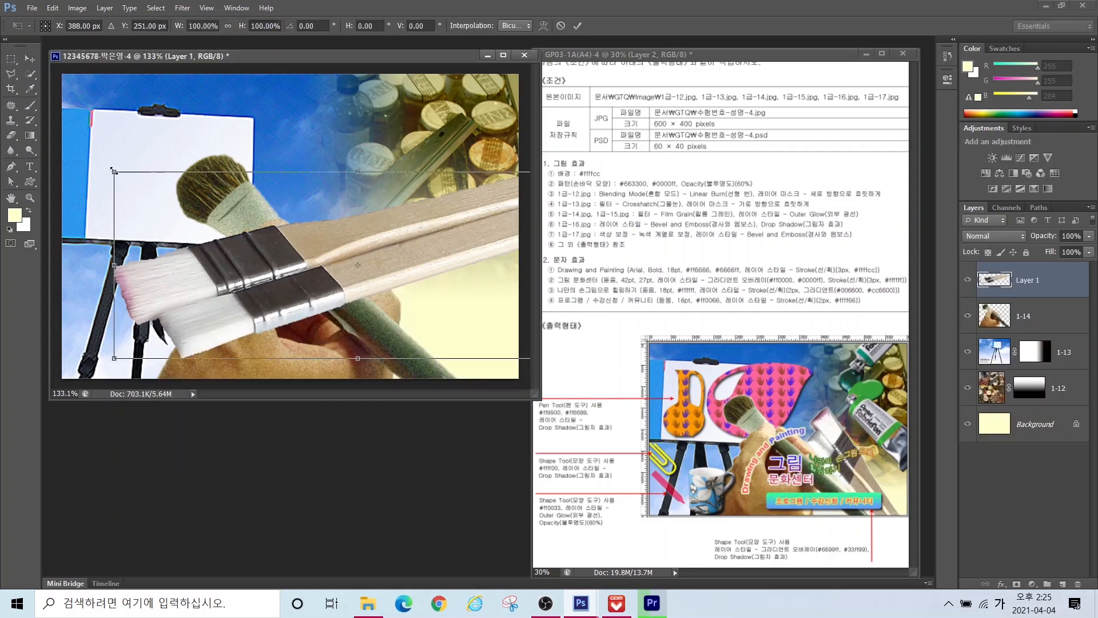
{"action": "mouse_move", "coordinate": [114, 171]}
{"action": "left_mouse_down"}
{"action": "mouse_move", "coordinate": [315, 249]}
{"action": "mouse_move", "coordinate": [454, 141]}
{"action": "left_mouse_up"}
{"action": "mouse_move", "coordinate": [434, 228]}
{"action": "left_mouse_down"}
{"action": "mouse_move", "coordinate": [375, 228]}
{"action": "mouse_move", "coordinate": [388, 202]}
{"action": "left_mouse_up"}
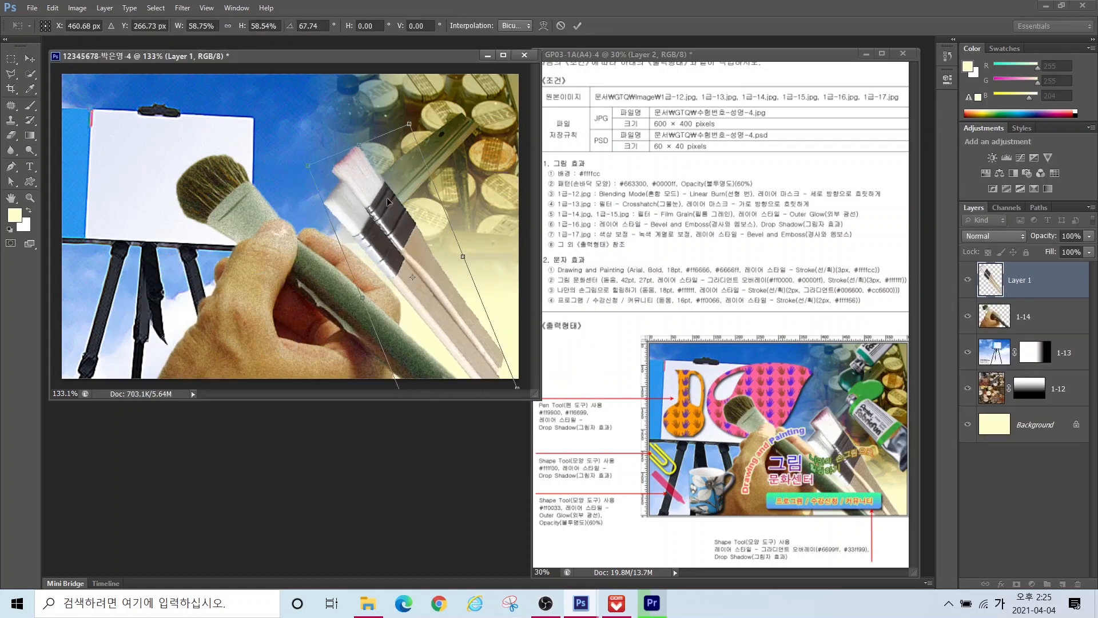
{"action": "left_click_drag", "start_coordinate": [390, 252], "coordinate": [390, 281]}
{"action": "left_click_drag", "start_coordinate": [309, 195], "coordinate": [282, 166]}
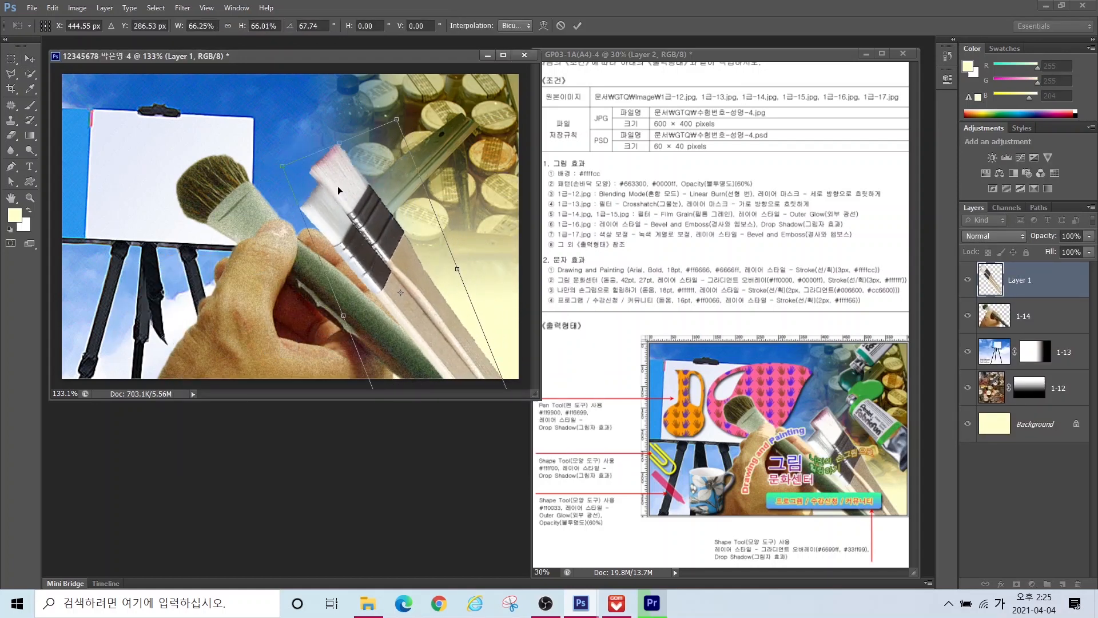
{"action": "left_click_drag", "start_coordinate": [338, 186], "coordinate": [352, 223]}
{"action": "key", "text": "Return"}
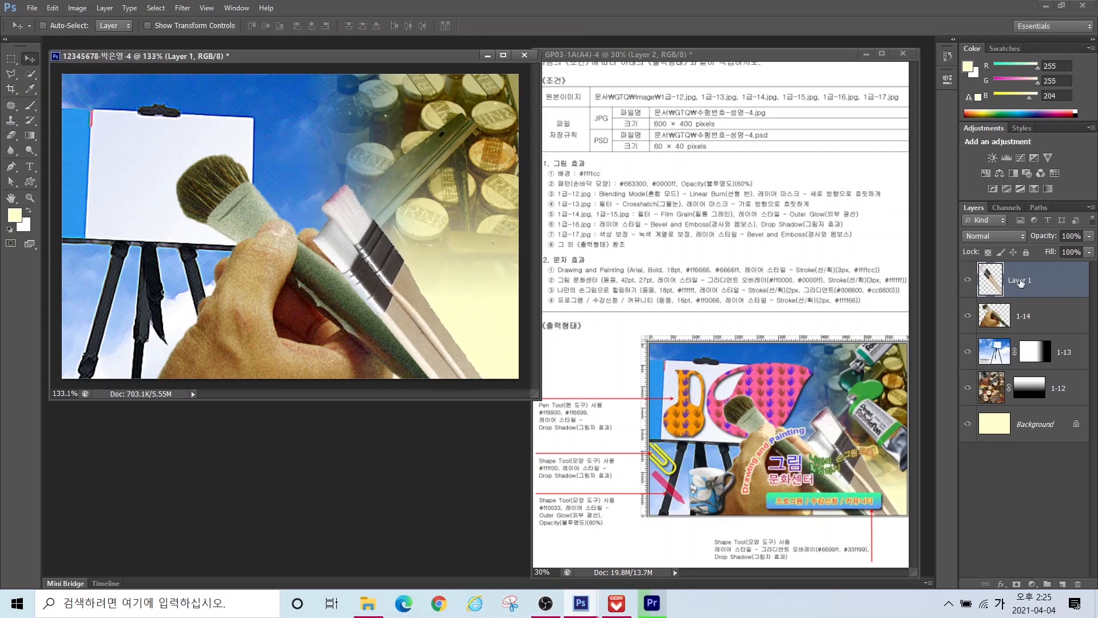
{"action": "double_click", "coordinate": [1020, 280]}
{"action": "type", "text": "1-15"}
{"action": "key", "text": "Return"}
{"action": "left_click", "coordinate": [184, 8]}
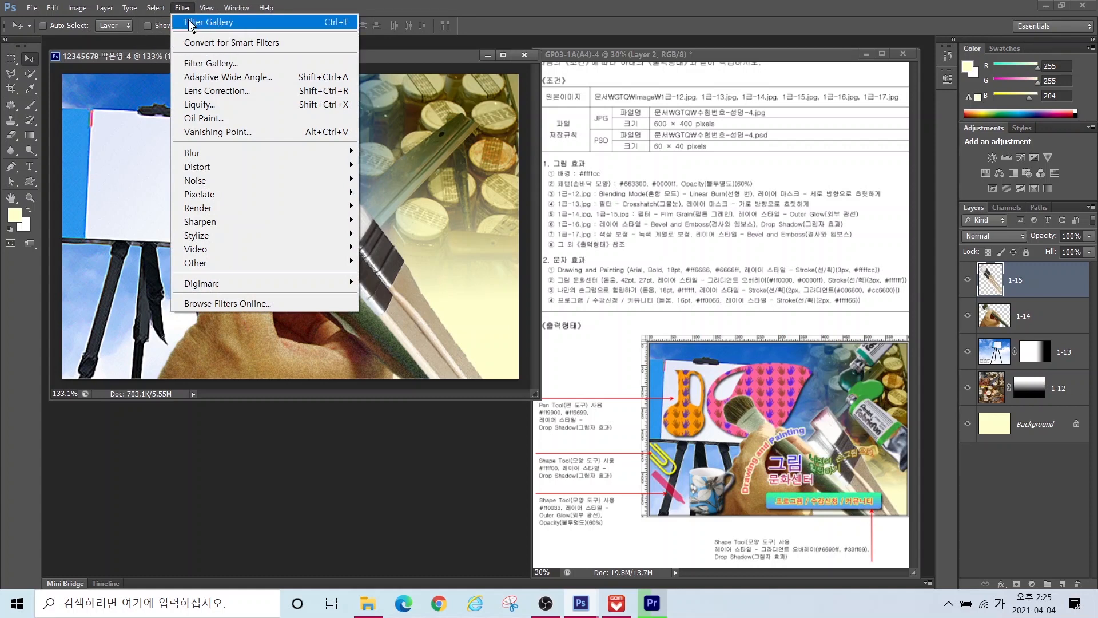
Step: Reapply the grain filter to the brushes and give layer 1-15 an Outer Glow
{"action": "left_click", "coordinate": [190, 23]}
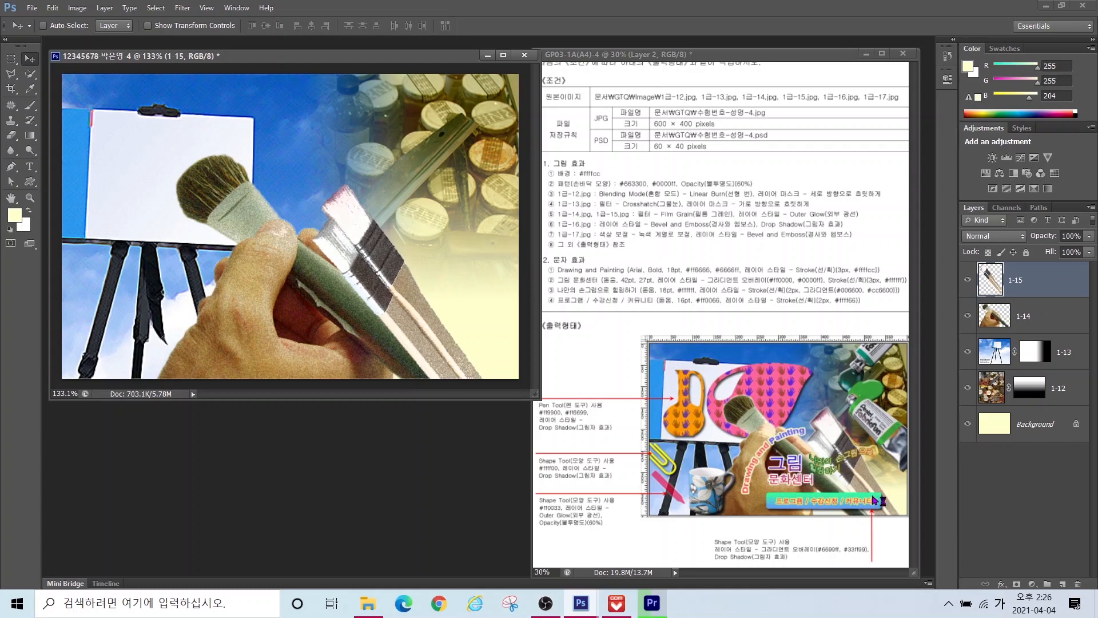
{"action": "left_click", "coordinate": [1001, 584]}
{"action": "left_click", "coordinate": [1007, 558]}
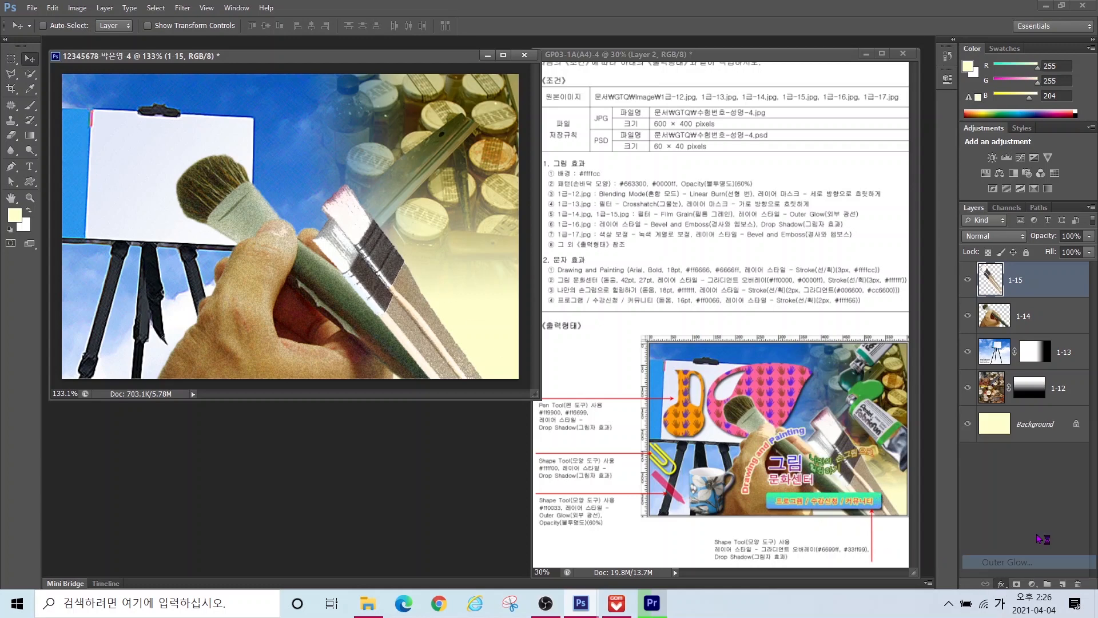
{"action": "key", "text": "Return"}
Step: Add an Outer Glow to layer 1-14 as well, then bring up the Open dialog
{"action": "left_click", "coordinate": [1028, 338]}
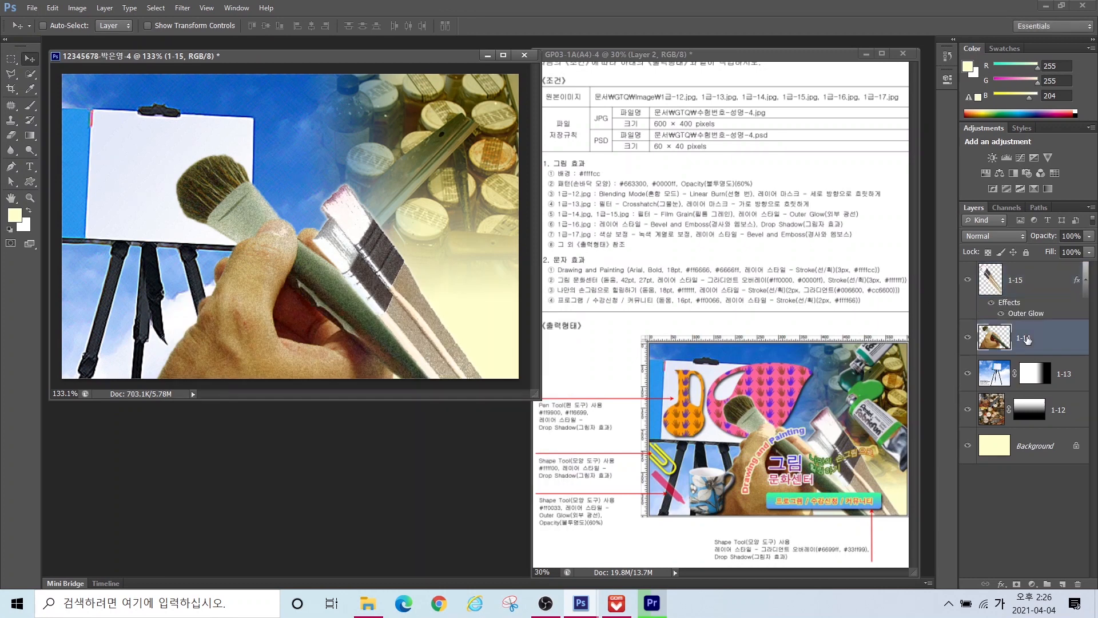
{"action": "left_click", "coordinate": [1001, 584]}
{"action": "left_click", "coordinate": [993, 562]}
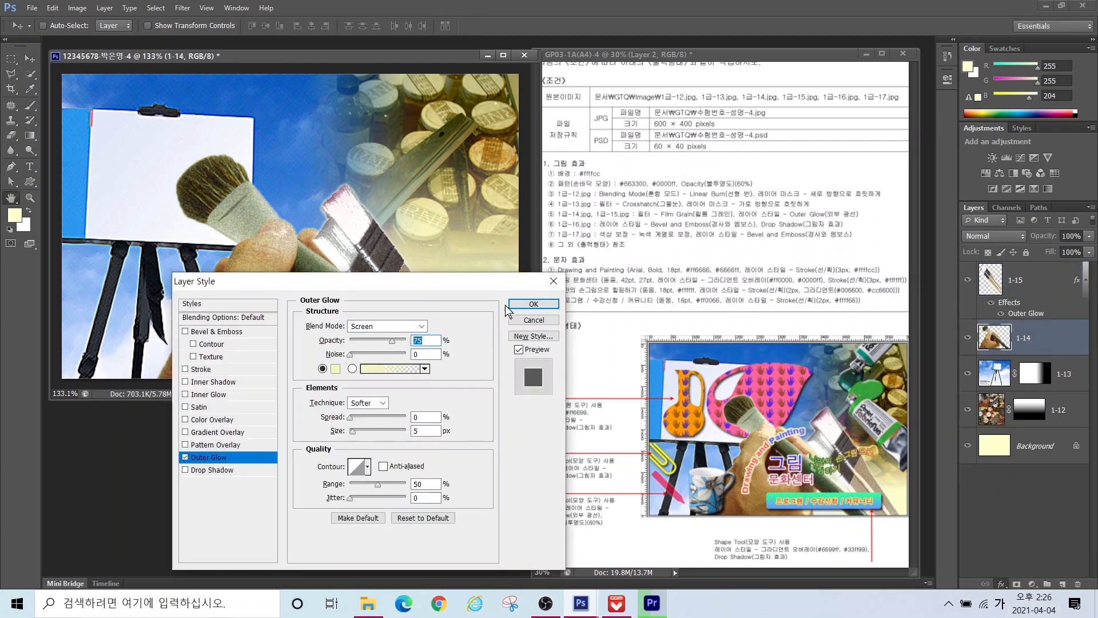
{"action": "key", "text": "Return"}
{"action": "key", "text": "ctrl+o"}
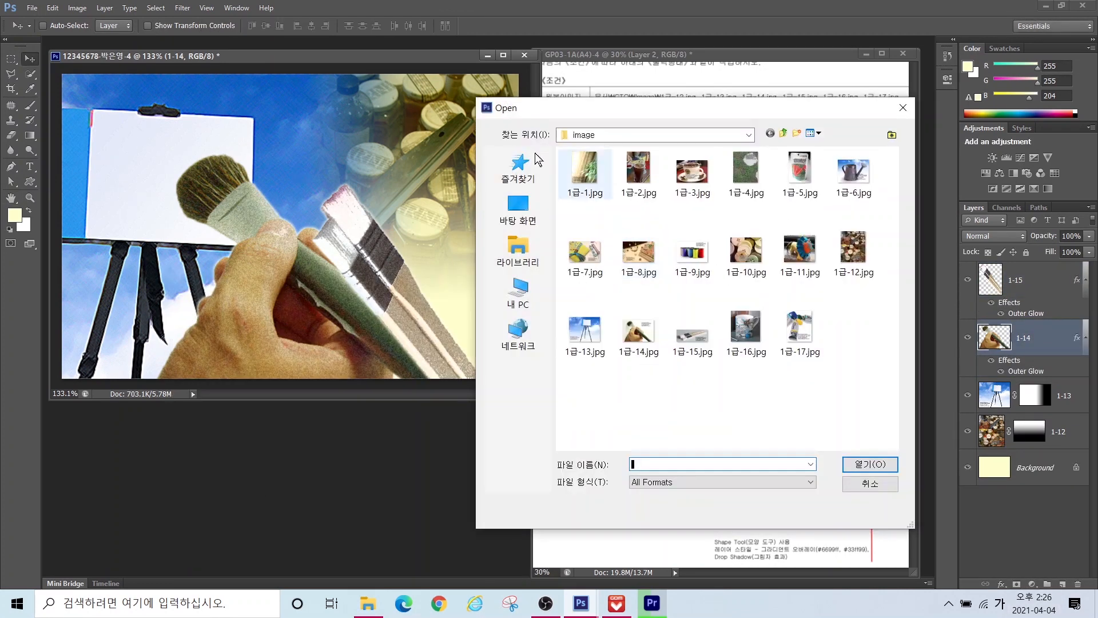
Step: Open 1급-16.jpg and quick-select the body of the mug
{"action": "left_click", "coordinate": [747, 334]}
{"action": "left_click", "coordinate": [871, 464]}
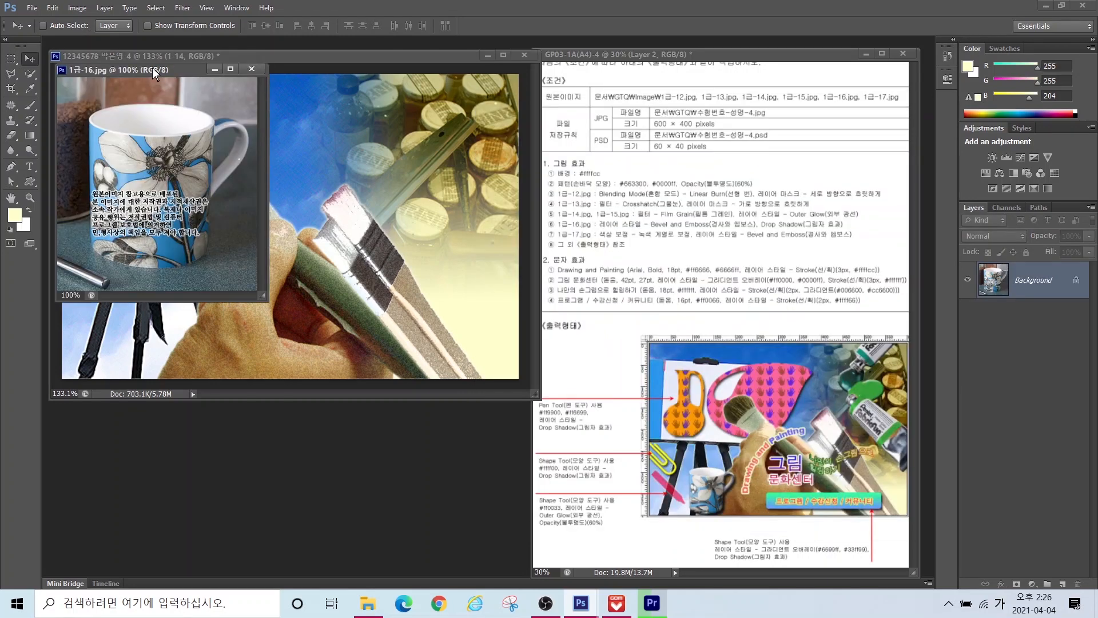
{"action": "left_click_drag", "start_coordinate": [152, 69], "coordinate": [432, 232]}
{"action": "key", "text": "w"}
{"action": "mouse_move", "coordinate": [428, 361]}
{"action": "left_mouse_down"}
{"action": "mouse_move", "coordinate": [419, 326]}
{"action": "mouse_move", "coordinate": [468, 340]}
{"action": "left_mouse_up"}
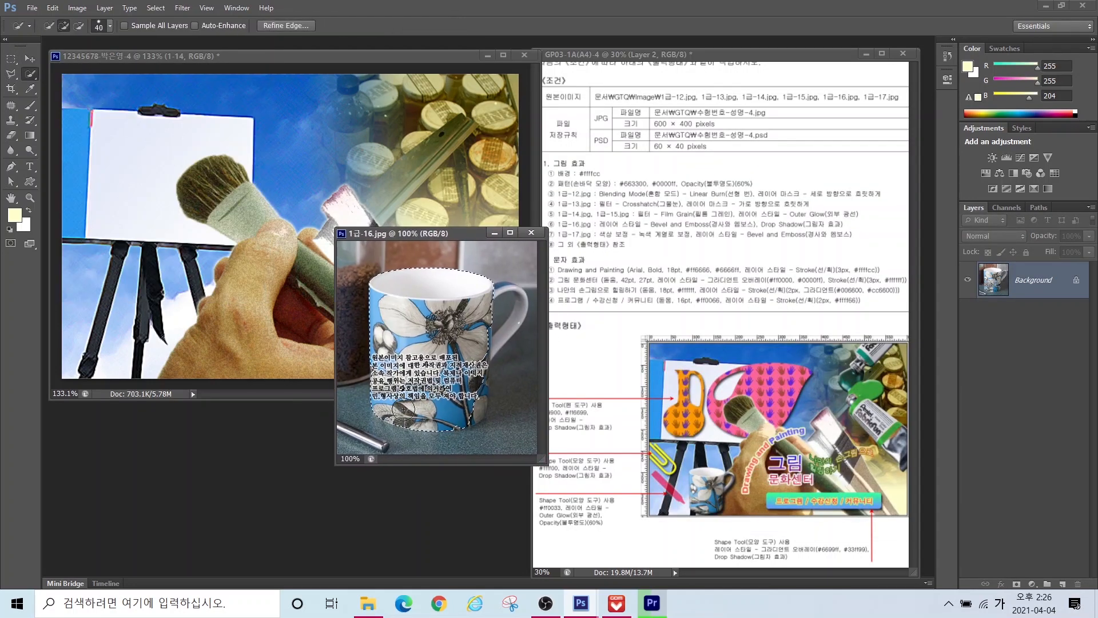
Step: Add the mug handle's outline to the selection with the Polygonal Lasso
{"action": "left_click", "coordinate": [11, 75]}
{"action": "left_click", "coordinate": [494, 282], "text": "shift"}
{"action": "left_click", "coordinate": [509, 282]}
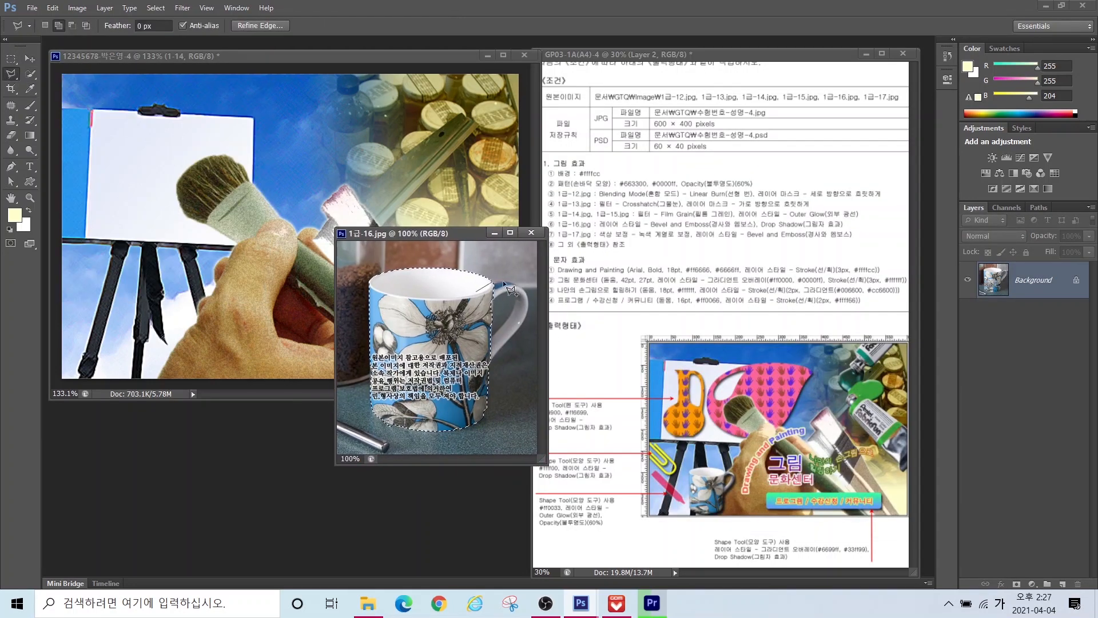
{"action": "left_click", "coordinate": [523, 290]}
{"action": "left_click", "coordinate": [528, 309]}
{"action": "left_click", "coordinate": [519, 338]}
{"action": "left_click", "coordinate": [492, 363]}
{"action": "double_click", "coordinate": [484, 320]}
Step: Trace the handle's inner hole and subtract it from the selection
{"action": "left_click", "coordinate": [493, 336], "text": "alt"}
{"action": "left_click", "coordinate": [504, 324]}
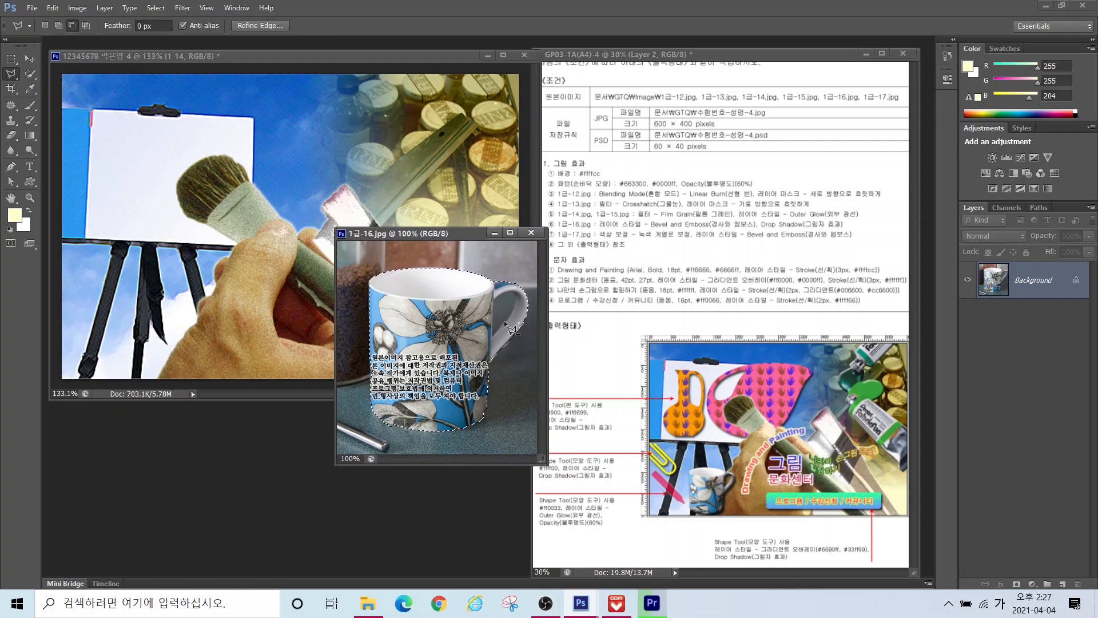
{"action": "left_click", "coordinate": [513, 307]}
{"action": "left_click", "coordinate": [513, 296]}
{"action": "left_click", "coordinate": [505, 292]}
{"action": "left_click", "coordinate": [494, 299]}
{"action": "left_click", "coordinate": [493, 336]}
{"action": "double_click", "coordinate": [493, 314]}
Step: Move the cut-out mug into the poster and shrink it into the lower-left corner
{"action": "left_click", "coordinate": [30, 59]}
{"action": "left_click_drag", "start_coordinate": [430, 338], "coordinate": [127, 278]}
{"action": "key", "text": "ctrl+t"}
{"action": "left_click_drag", "start_coordinate": [257, 183], "coordinate": [127, 317]}
{"action": "mouse_move", "coordinate": [102, 347]}
{"action": "left_mouse_down"}
{"action": "mouse_move", "coordinate": [230, 286]}
{"action": "mouse_move", "coordinate": [183, 325]}
{"action": "mouse_move", "coordinate": [222, 282]}
{"action": "left_mouse_up"}
{"action": "key", "text": "Return"}
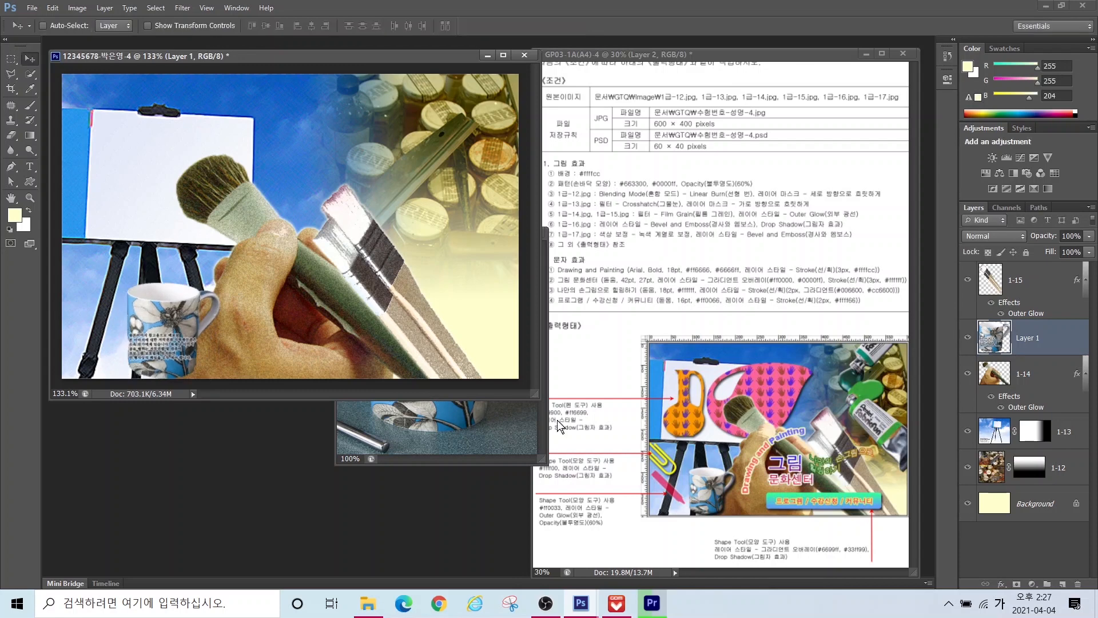
Step: Close the mug source, place its layer above the brushes, and rename it 1-16
{"action": "left_click", "coordinate": [533, 424]}
{"action": "left_click", "coordinate": [532, 233]}
{"action": "left_click_drag", "start_coordinate": [1025, 281], "coordinate": [1025, 354]}
{"action": "double_click", "coordinate": [1025, 281]}
{"action": "type", "text": "1-16"}
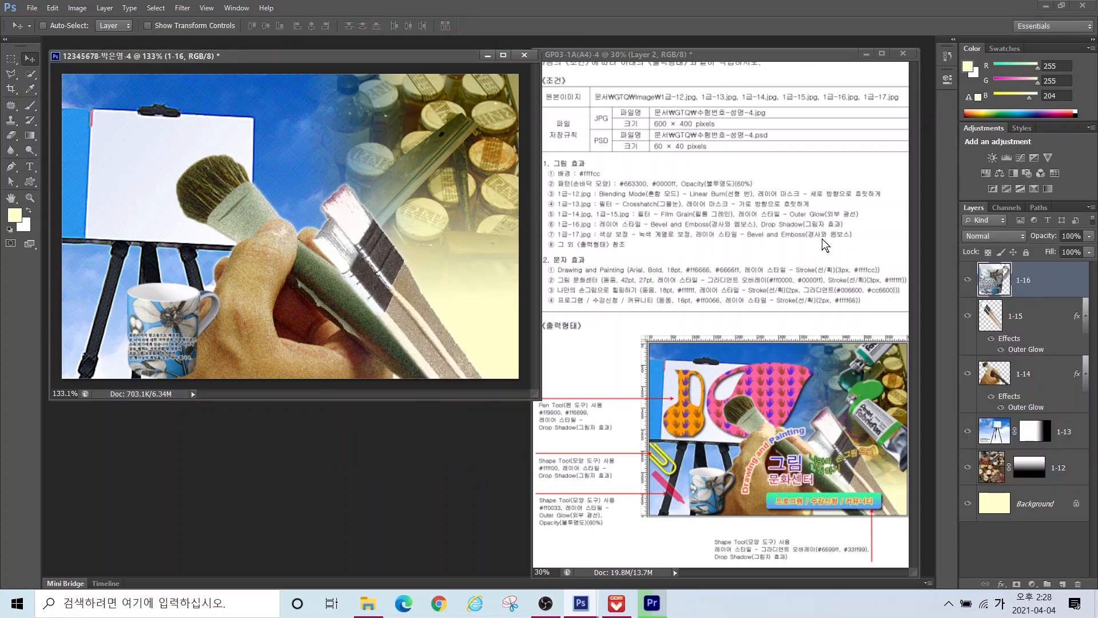
Step: Give layer 1-16 a Drop Shadow and Bevel & Emboss
{"action": "left_click", "coordinate": [1002, 584]}
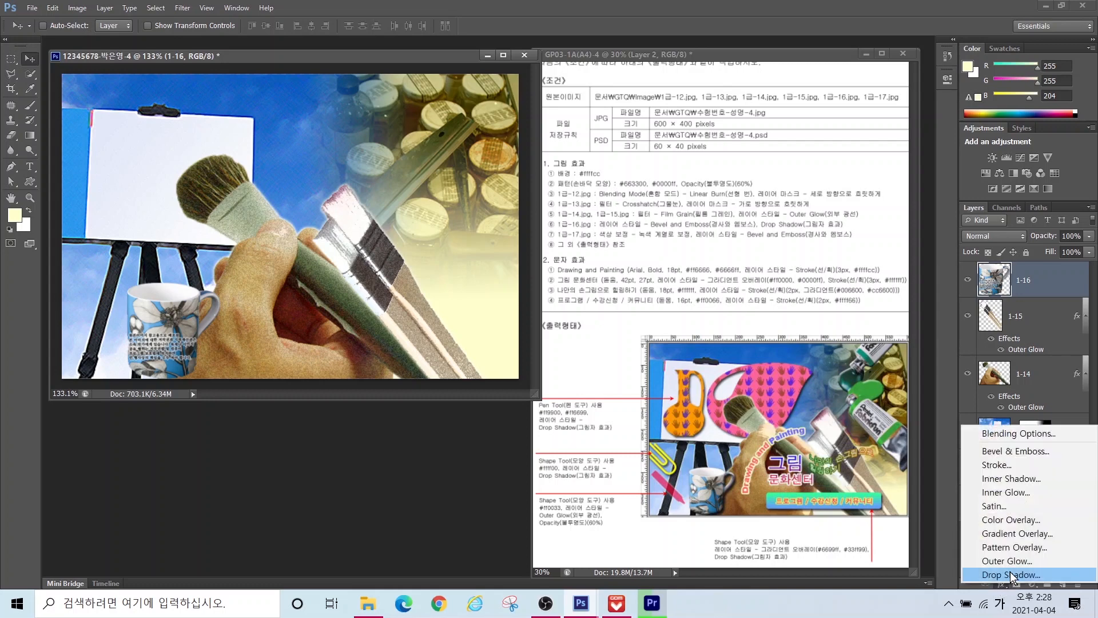
{"action": "left_click", "coordinate": [1008, 574]}
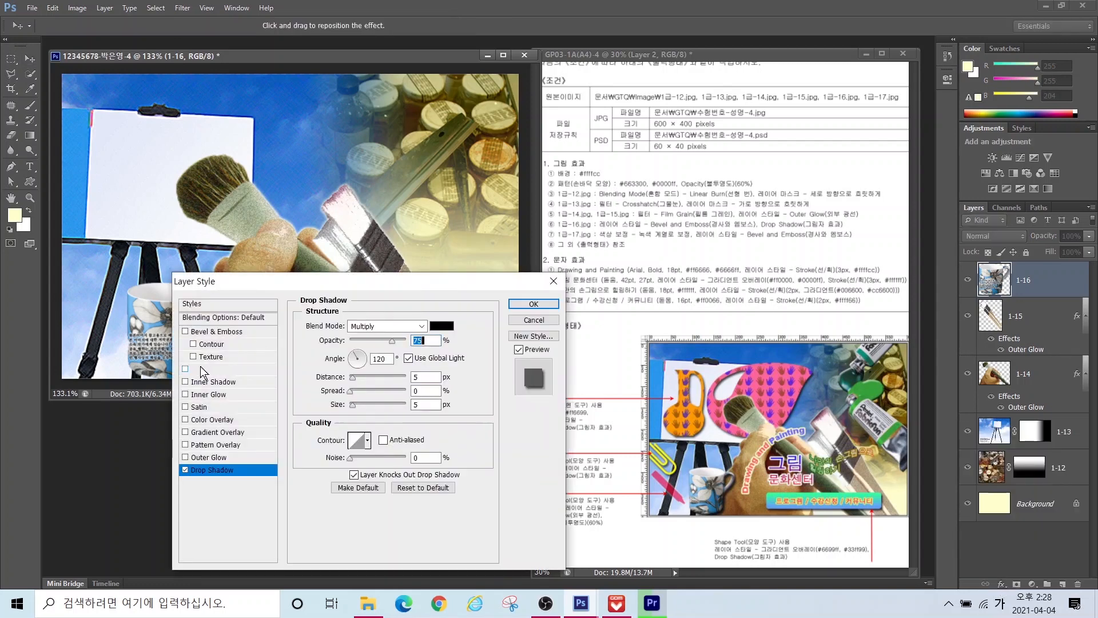
{"action": "left_click", "coordinate": [217, 331]}
{"action": "left_click", "coordinate": [533, 304]}
{"action": "key", "text": "ctrl+o"}
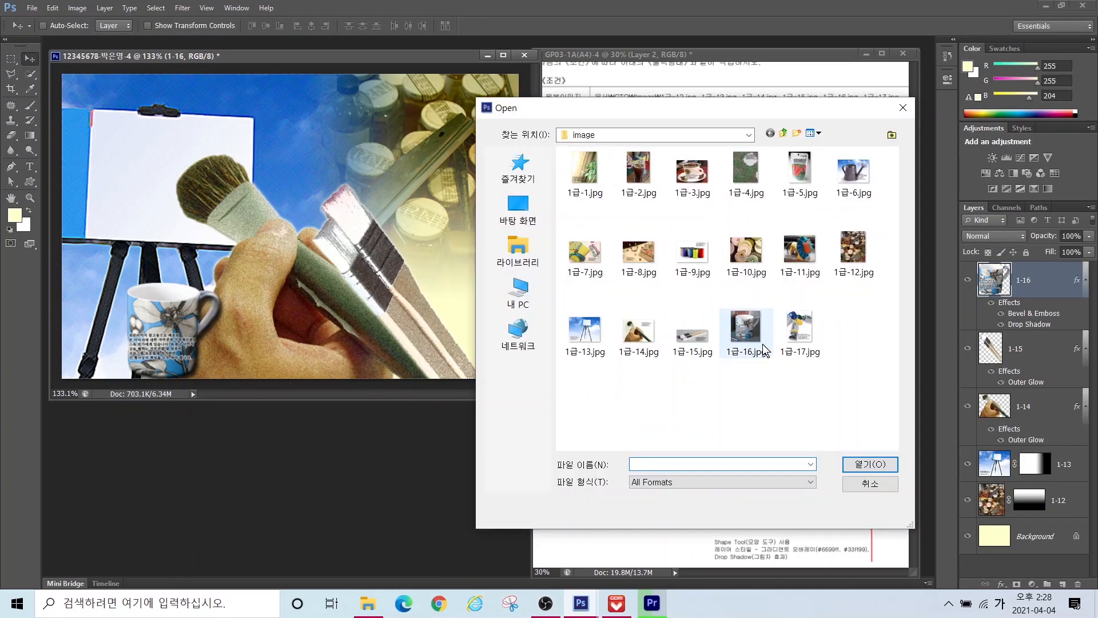
Step: Open 1급-17.jpg and quick-select the yellow and green paint tubes
{"action": "left_click", "coordinate": [797, 330]}
{"action": "left_click", "coordinate": [867, 465]}
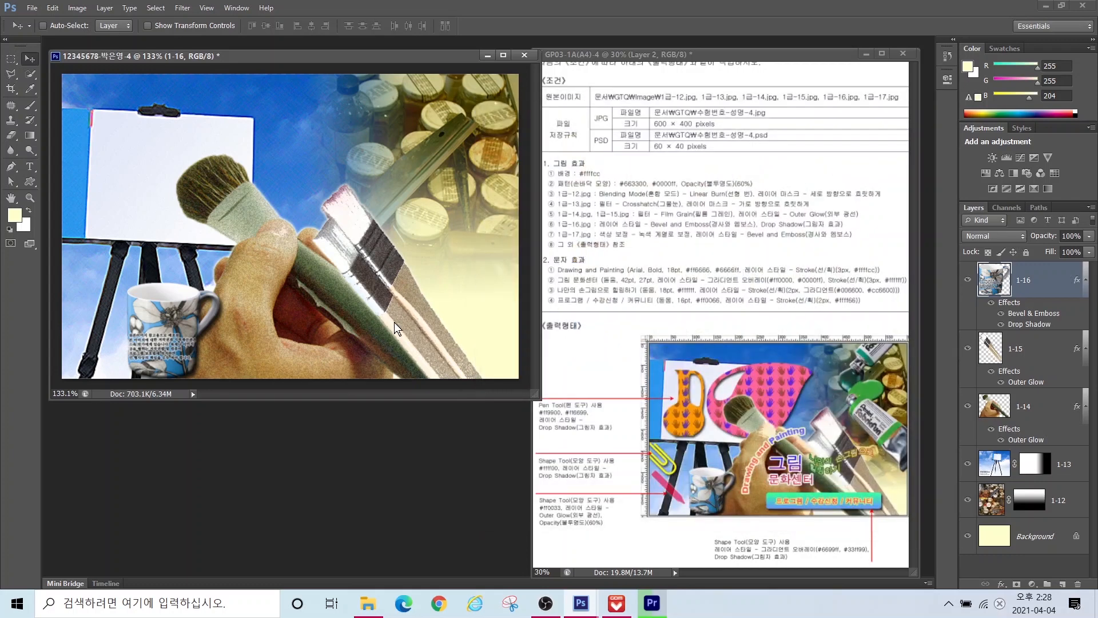
{"action": "left_click_drag", "start_coordinate": [146, 73], "coordinate": [411, 186]}
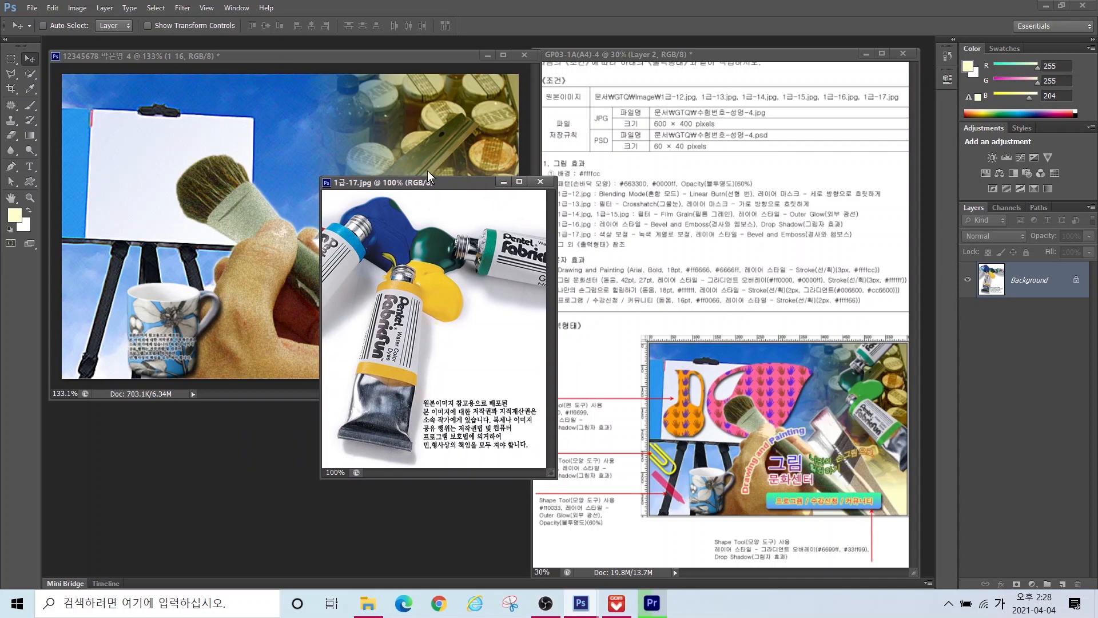
{"action": "key", "text": "w"}
{"action": "mouse_move", "coordinate": [422, 274]}
{"action": "left_mouse_down"}
{"action": "mouse_move", "coordinate": [390, 419]}
{"action": "mouse_move", "coordinate": [411, 283]}
{"action": "mouse_move", "coordinate": [413, 301]}
{"action": "mouse_move", "coordinate": [383, 295]}
{"action": "mouse_move", "coordinate": [364, 407]}
{"action": "mouse_move", "coordinate": [368, 388]}
{"action": "mouse_move", "coordinate": [430, 374]}
{"action": "mouse_move", "coordinate": [429, 326]}
{"action": "left_mouse_up"}
{"action": "key", "text": "bracketleft"}
{"action": "key", "text": "bracketleft"}
{"action": "key", "text": "bracketleft"}
{"action": "key", "text": "bracketleft"}
{"action": "key", "text": "bracketleft"}
{"action": "left_click", "coordinate": [64, 26]}
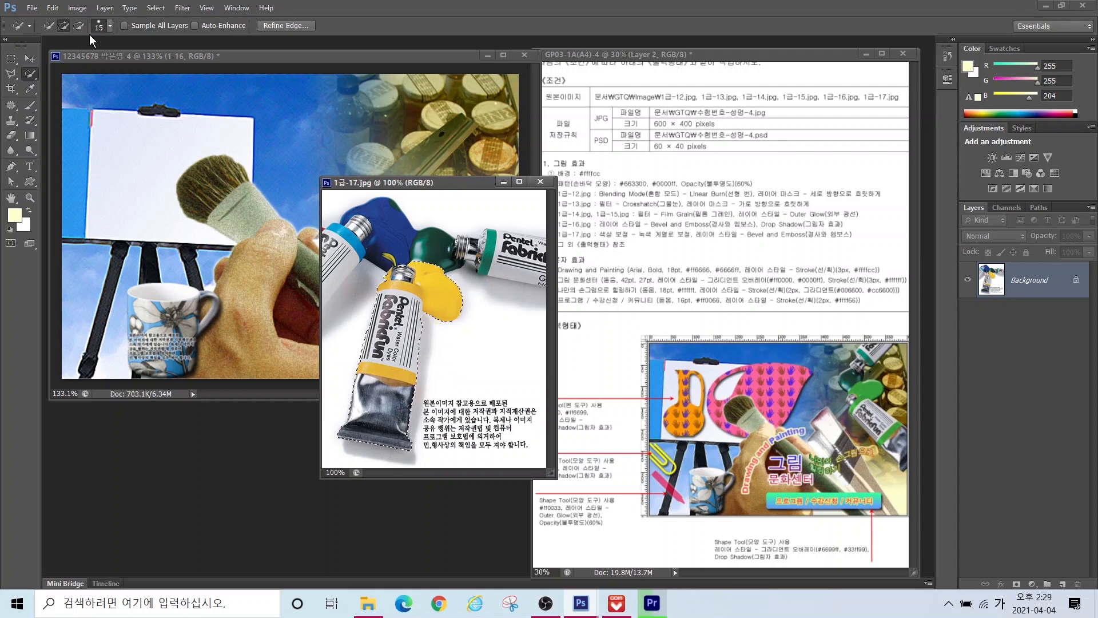
{"action": "mouse_move", "coordinate": [437, 247]}
{"action": "left_mouse_down"}
{"action": "mouse_move", "coordinate": [540, 259]}
{"action": "mouse_move", "coordinate": [497, 238]}
{"action": "left_mouse_up"}
Step: Drag the selected paint tubes into the poster
{"action": "left_click", "coordinate": [11, 72]}
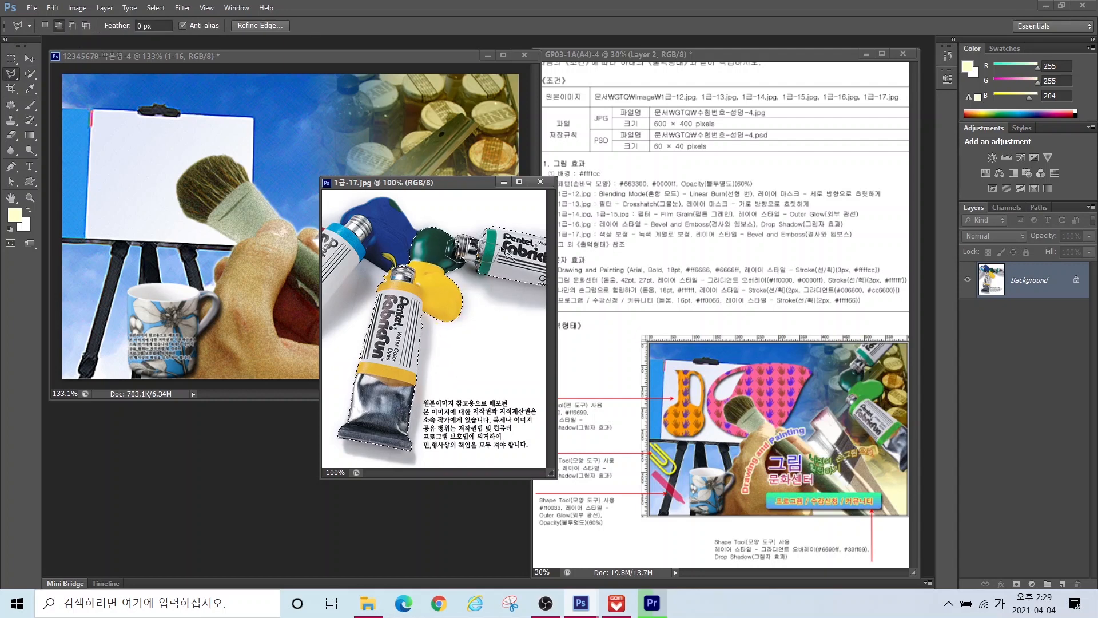
{"action": "left_click", "coordinate": [13, 59]}
{"action": "key", "text": "v"}
{"action": "key", "text": "m"}
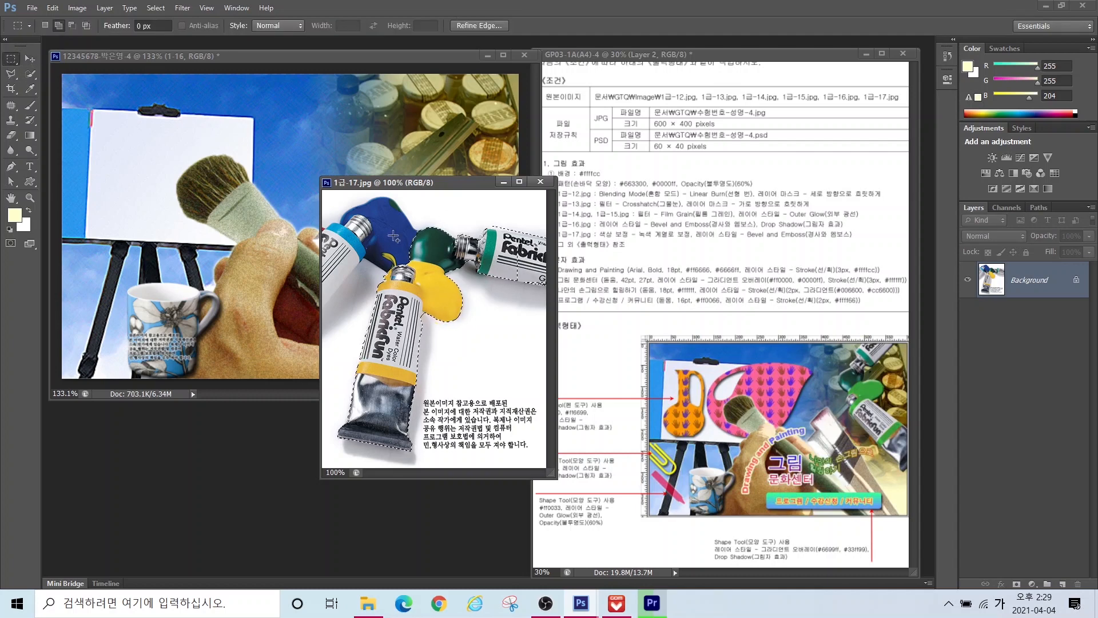
{"action": "left_click", "coordinate": [29, 58]}
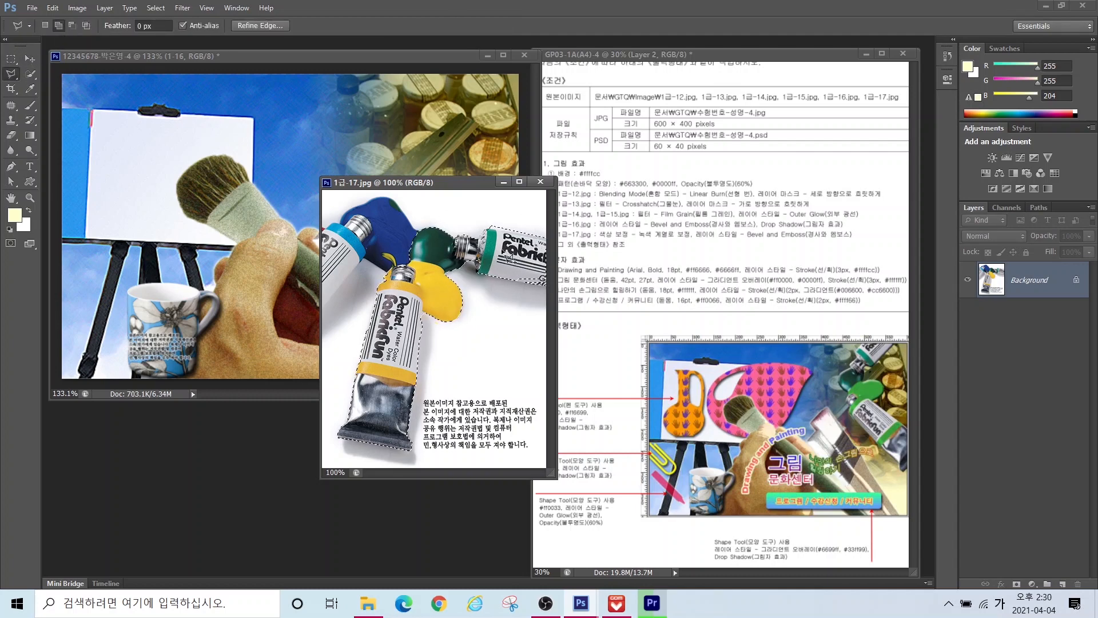
{"action": "left_click_drag", "start_coordinate": [397, 301], "coordinate": [270, 274]}
{"action": "left_click_drag", "start_coordinate": [270, 275], "coordinate": [343, 267]}
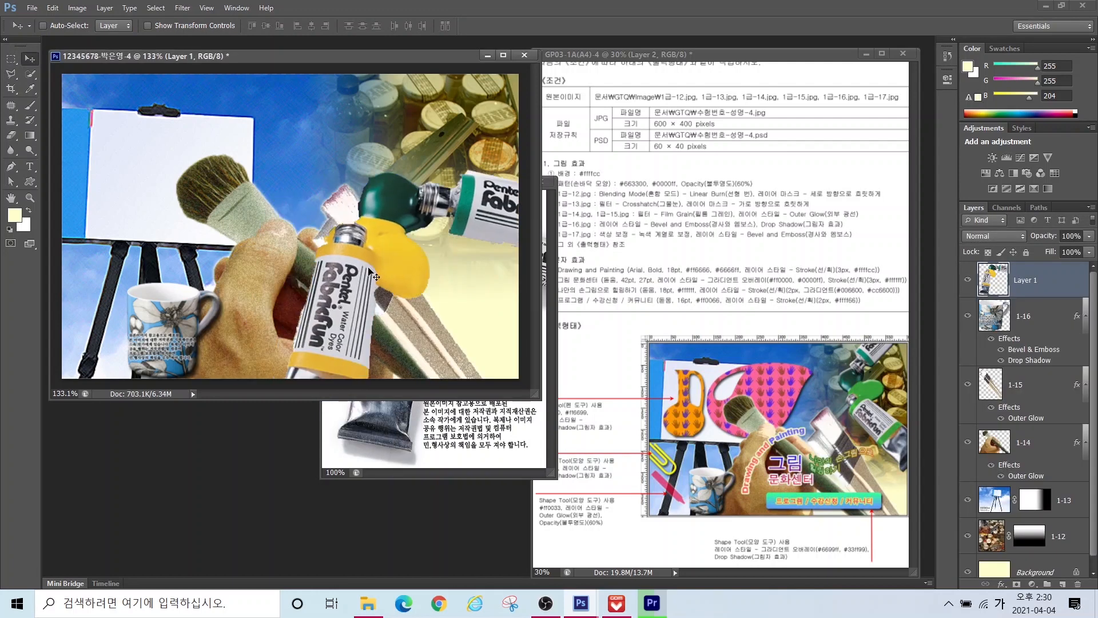
Step: Scale the tubes to about 75%, rotate them about -58°, and place them upper right
{"action": "key", "text": "ctrl+t"}
{"action": "left_click_drag", "start_coordinate": [263, 170], "coordinate": [314, 395]}
{"action": "left_click_drag", "start_coordinate": [383, 326], "coordinate": [404, 128]}
{"action": "left_click_drag", "start_coordinate": [342, 199], "coordinate": [312, 209]}
{"action": "left_click_drag", "start_coordinate": [427, 216], "coordinate": [449, 226]}
{"action": "left_click_drag", "start_coordinate": [525, 342], "coordinate": [513, 346]}
{"action": "key", "text": "Return"}
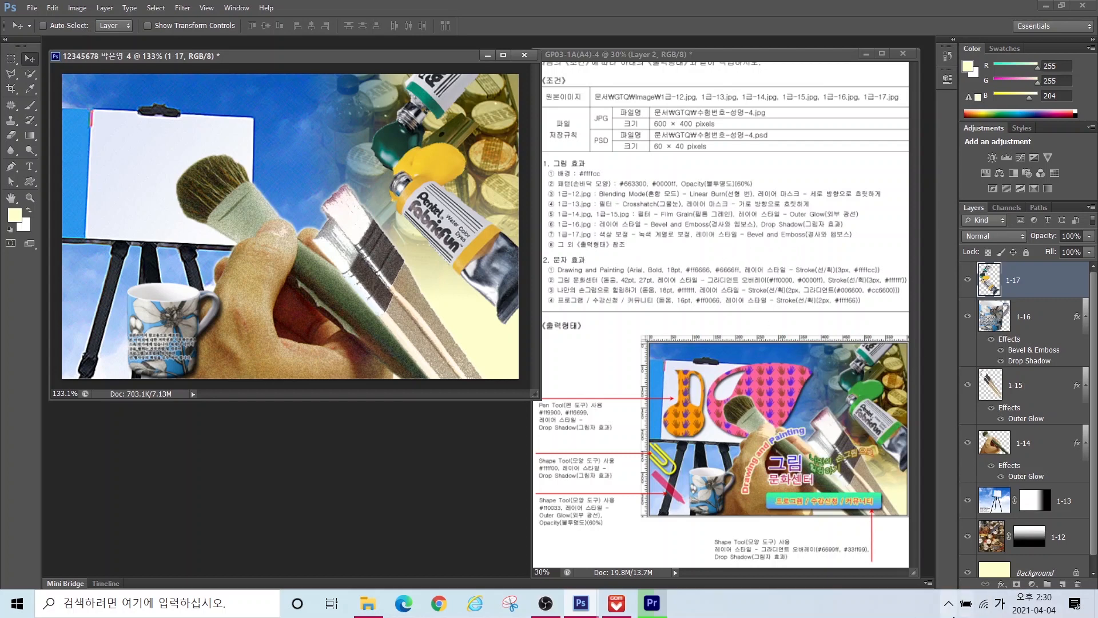
Step: Apply Bevel & Emboss to the tubes, then quick-select the yellow paint blob
{"action": "left_click", "coordinate": [1001, 584]}
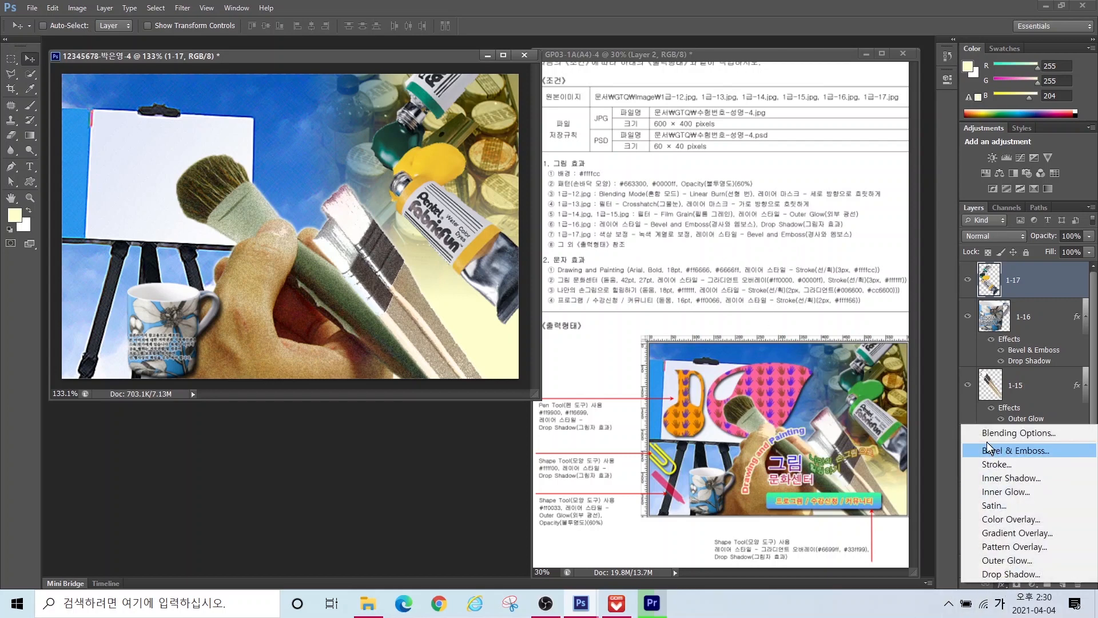
{"action": "left_click", "coordinate": [1008, 451]}
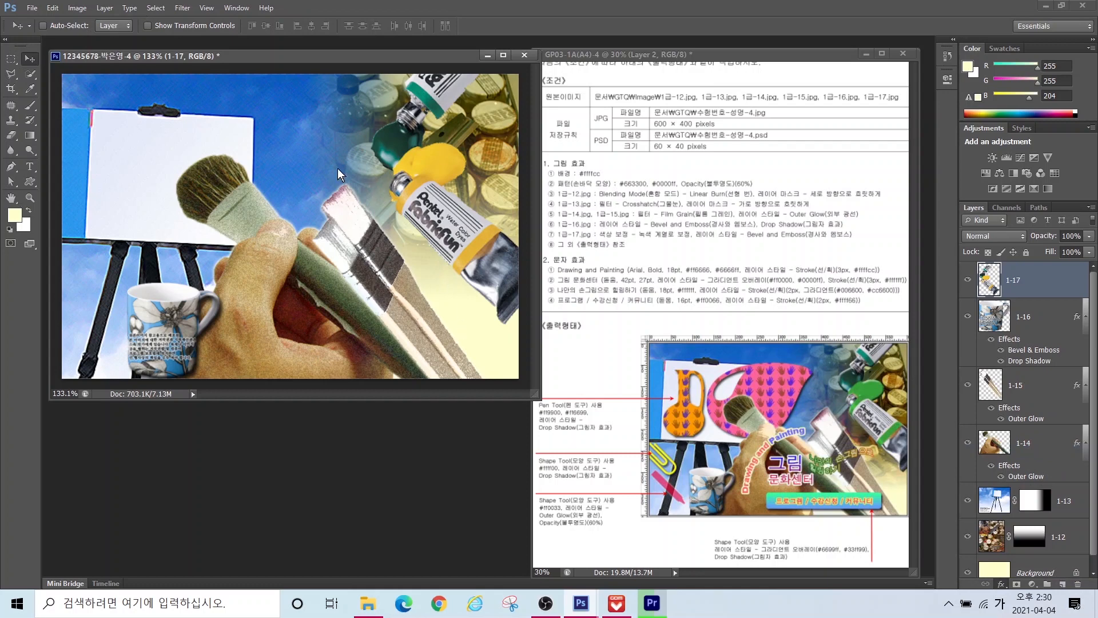
{"action": "left_click", "coordinate": [532, 303]}
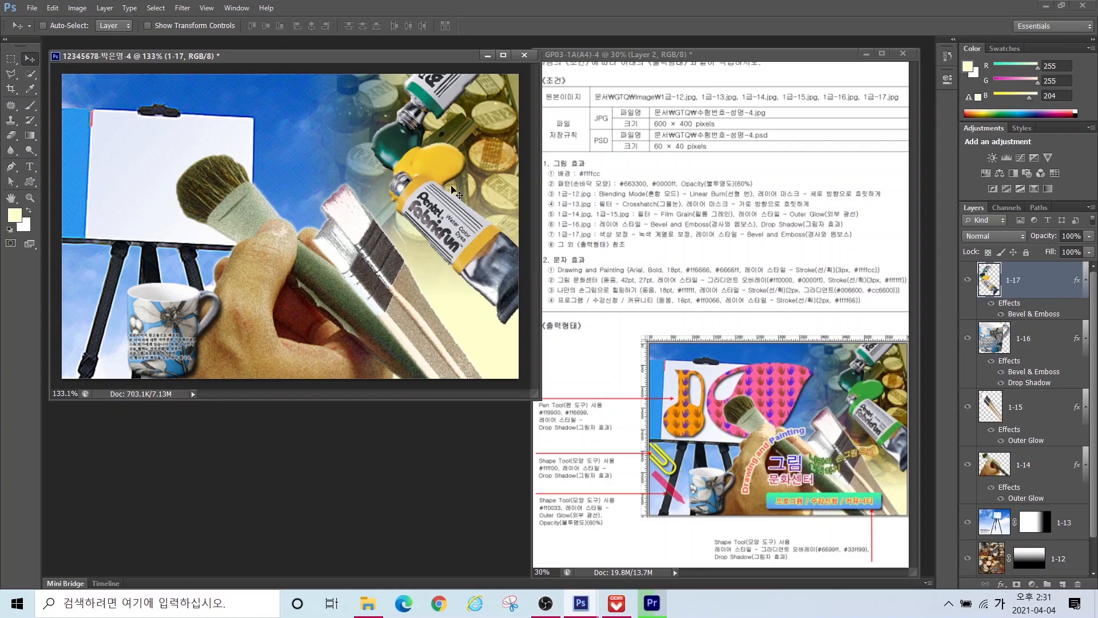
{"action": "left_click", "coordinate": [29, 74]}
{"action": "mouse_move", "coordinate": [411, 177]}
{"action": "left_mouse_down"}
{"action": "mouse_move", "coordinate": [440, 161]}
{"action": "mouse_move", "coordinate": [401, 203]}
{"action": "mouse_move", "coordinate": [480, 240]}
{"action": "left_mouse_up"}
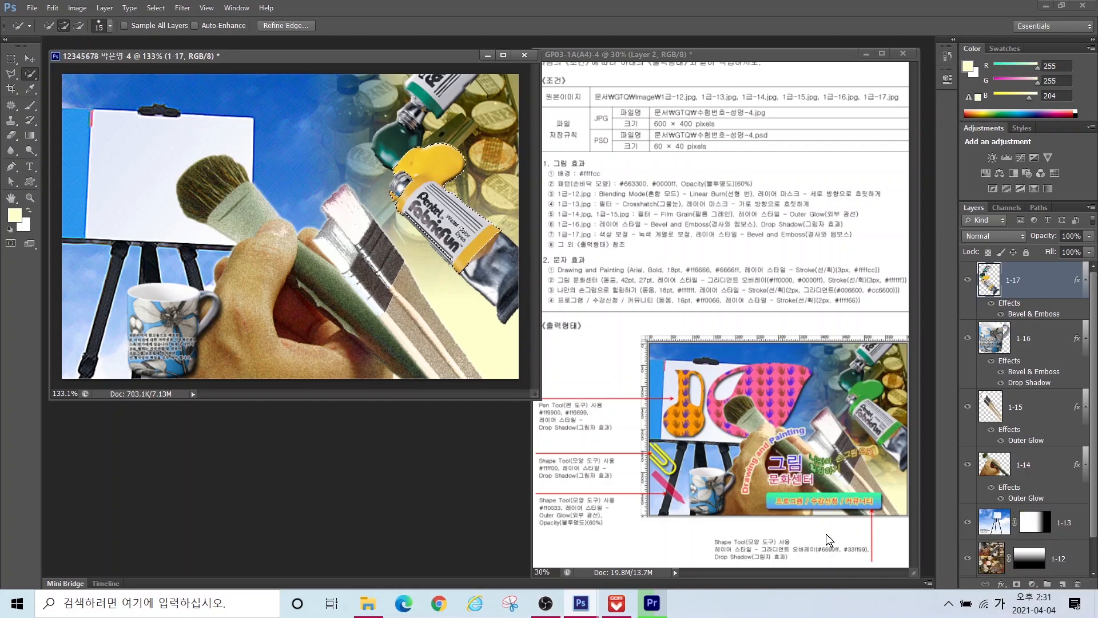
Step: Add a Hue/Saturation adjustment, shifting hue, saturation and lightness so the yellow tube turns green
{"action": "left_click", "coordinate": [1033, 590]}
{"action": "left_click", "coordinate": [1033, 583]}
{"action": "left_click", "coordinate": [1031, 583]}
{"action": "left_click", "coordinate": [1010, 433]}
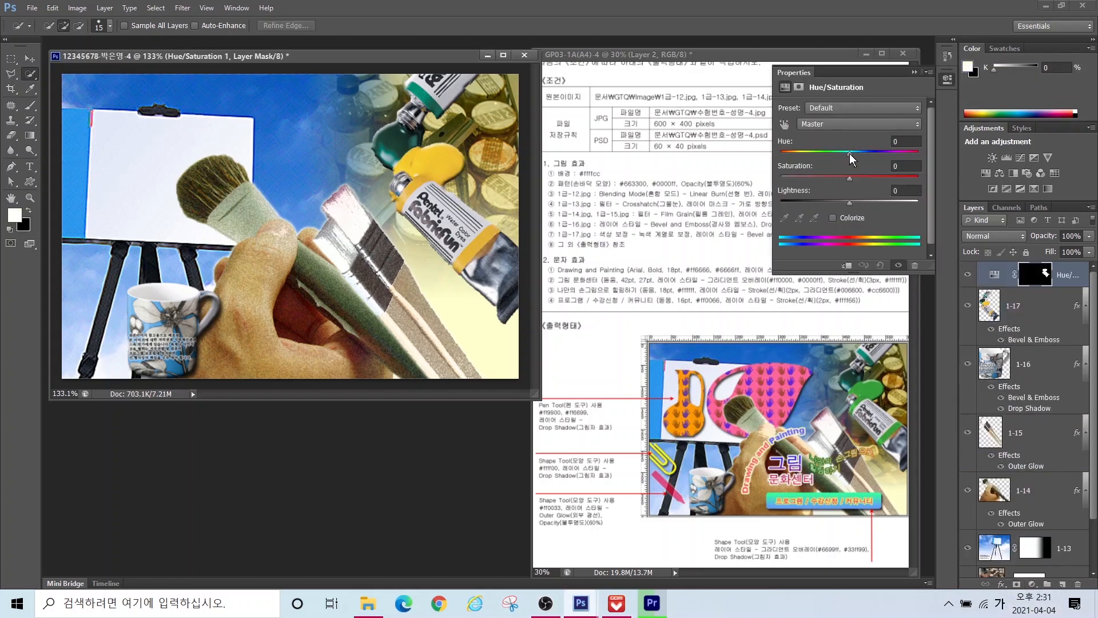
{"action": "left_click_drag", "start_coordinate": [850, 154], "coordinate": [845, 178]}
{"action": "left_click_drag", "start_coordinate": [885, 153], "coordinate": [890, 156]}
{"action": "left_click_drag", "start_coordinate": [849, 203], "coordinate": [838, 204]}
{"action": "left_click", "coordinate": [947, 78]}
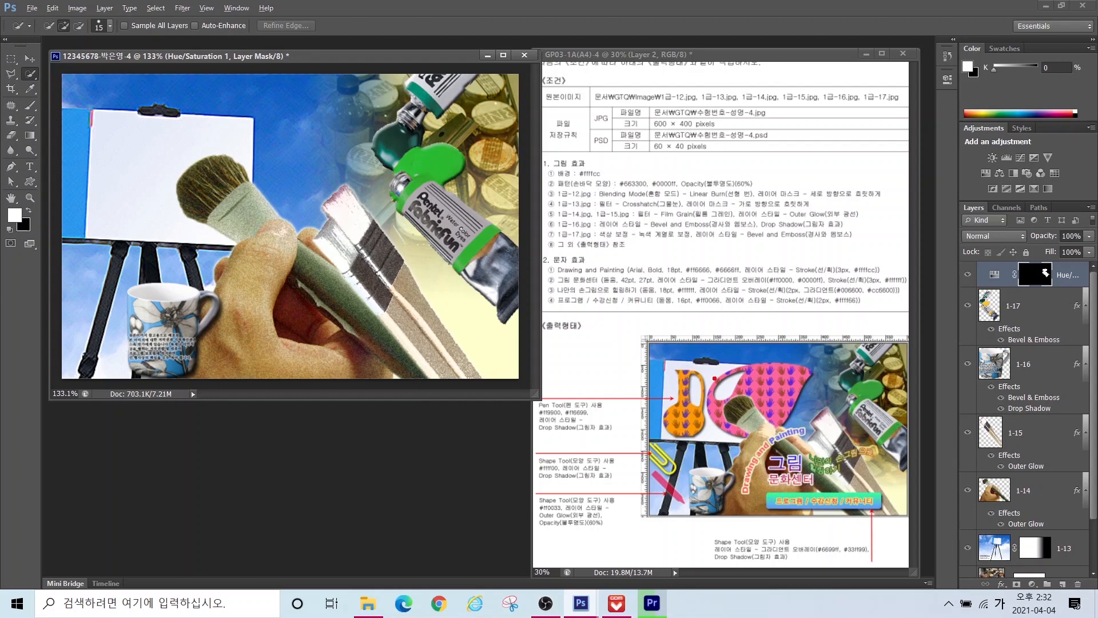
Step: Mark the orange jug and pink shape in the reference, then hide all layers except Background
{"action": "mouse_move", "coordinate": [707, 447]}
{"action": "left_mouse_down"}
{"action": "mouse_move", "coordinate": [711, 363]}
{"action": "mouse_move", "coordinate": [725, 434]}
{"action": "mouse_move", "coordinate": [703, 454]}
{"action": "mouse_move", "coordinate": [711, 358]}
{"action": "mouse_move", "coordinate": [825, 349]}
{"action": "mouse_move", "coordinate": [818, 423]}
{"action": "mouse_move", "coordinate": [741, 458]}
{"action": "left_mouse_up"}
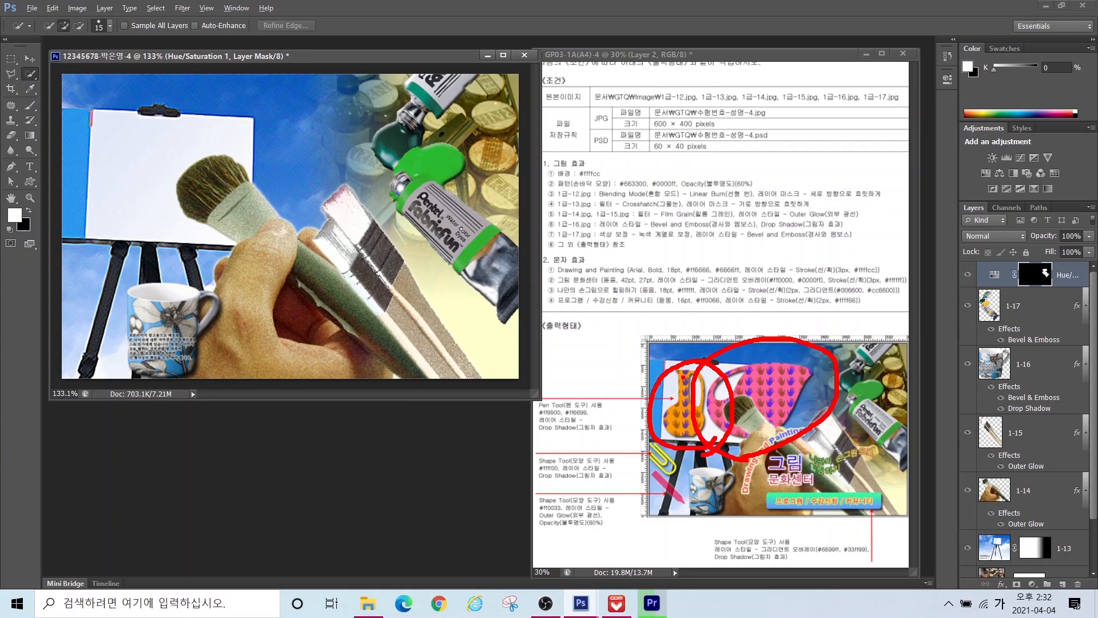
{"action": "left_click_drag", "start_coordinate": [684, 377], "coordinate": [614, 329]}
{"action": "left_click_drag", "start_coordinate": [778, 375], "coordinate": [846, 321]}
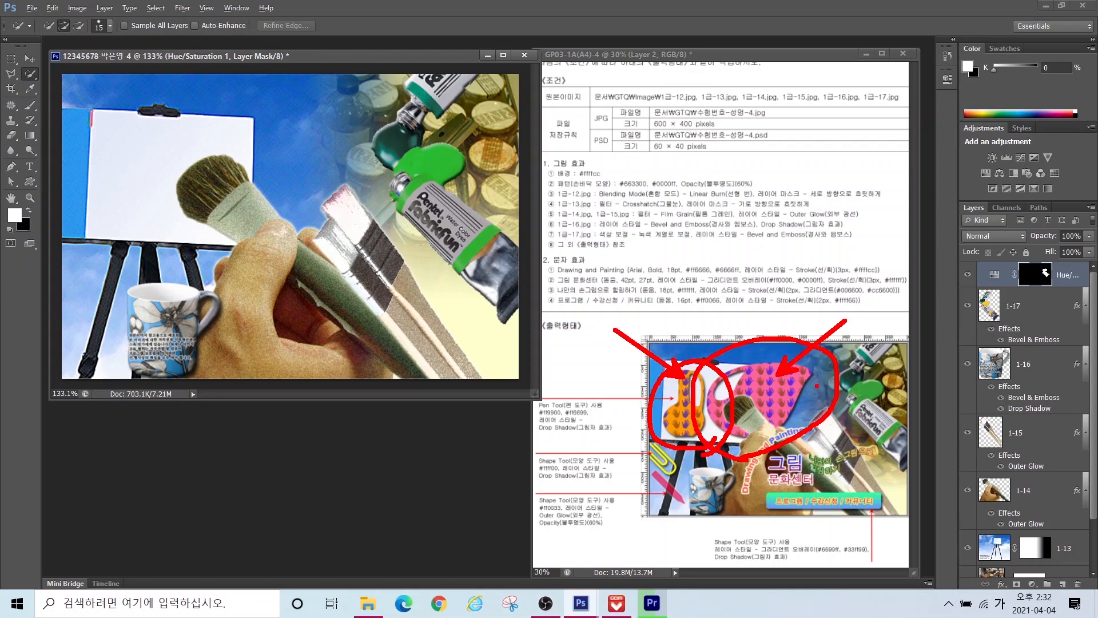
{"action": "key", "text": "Escape"}
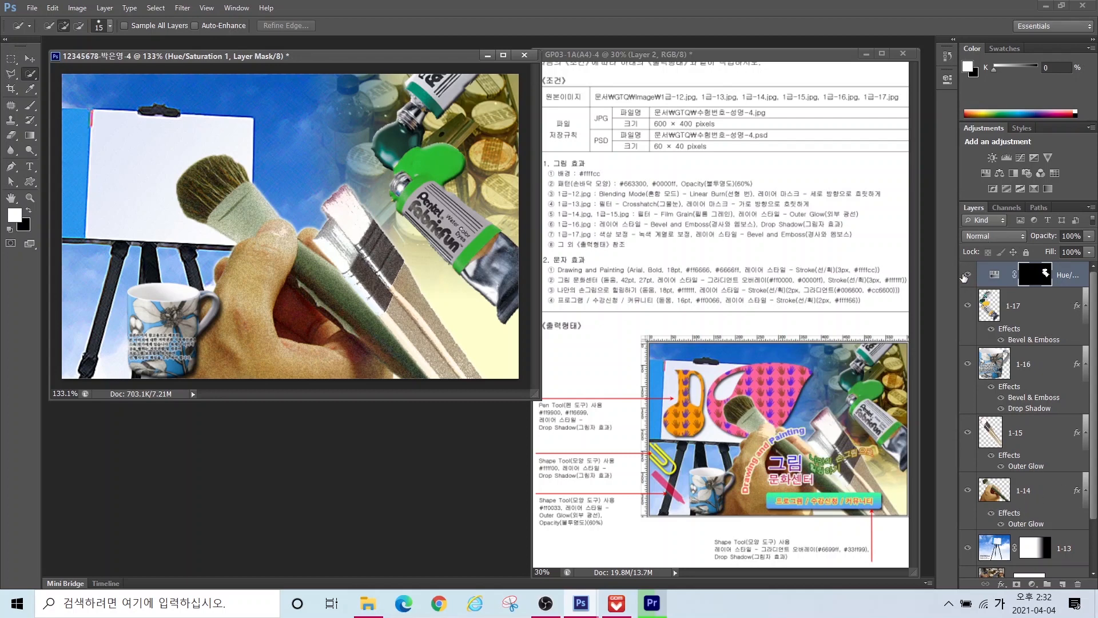
{"action": "key", "text": "ctrl"}
{"action": "key", "text": "ctrl"}
{"action": "left_click_drag", "start_coordinate": [966, 544], "coordinate": [968, 563]}
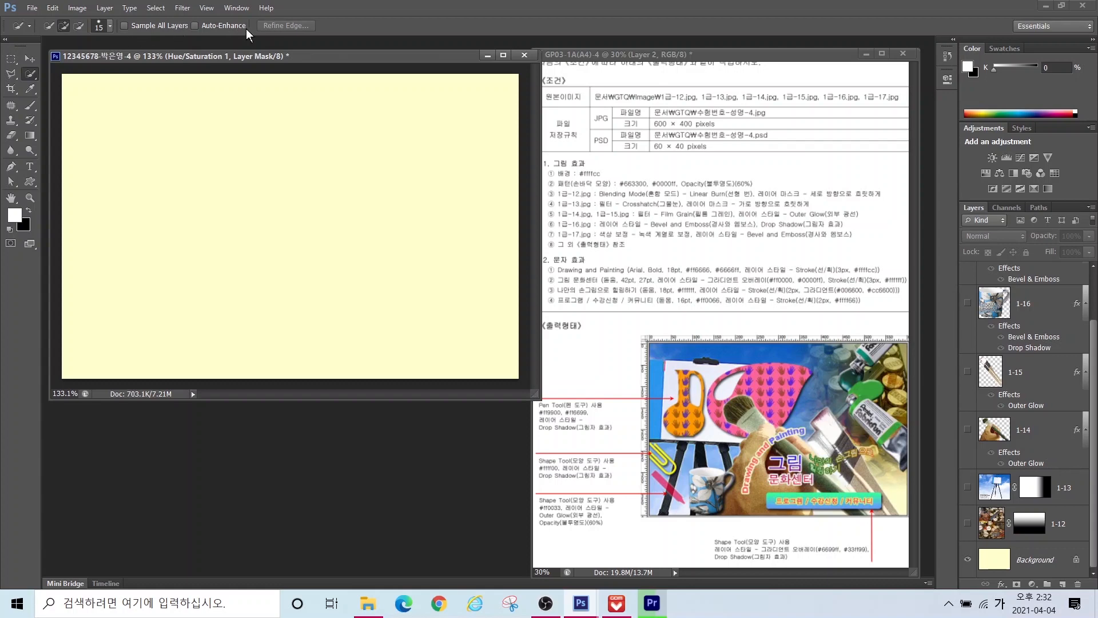
Step: Show rulers around the canvas
{"action": "left_click", "coordinate": [207, 8]}
{"action": "left_click", "coordinate": [222, 239]}
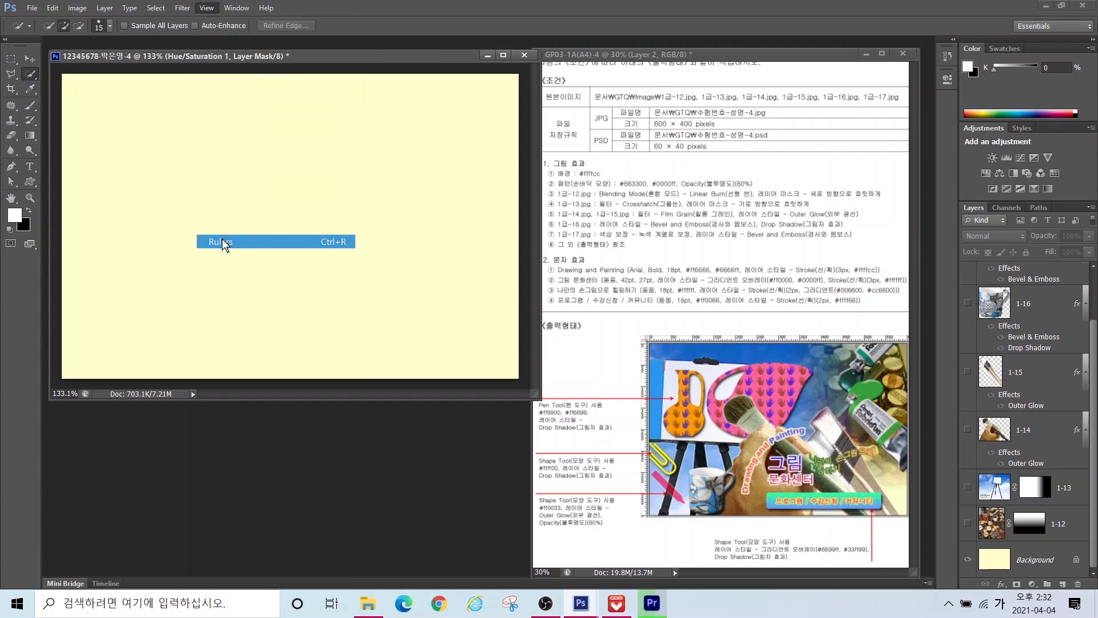
{"action": "left_click", "coordinate": [120, 76]}
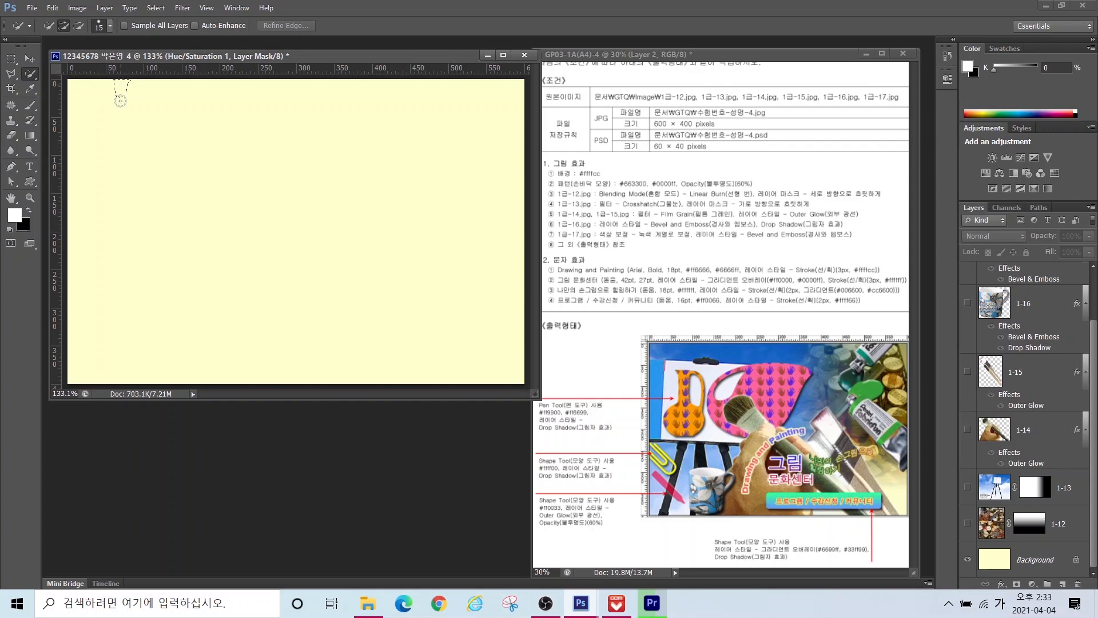
{"action": "key", "text": "ctrl"}
Step: Place horizontal guides at about 51 px and 200 px and a vertical guide near the left edge
{"action": "left_click_drag", "start_coordinate": [113, 67], "coordinate": [111, 118]}
{"action": "left_click_drag", "start_coordinate": [109, 122], "coordinate": [110, 120]}
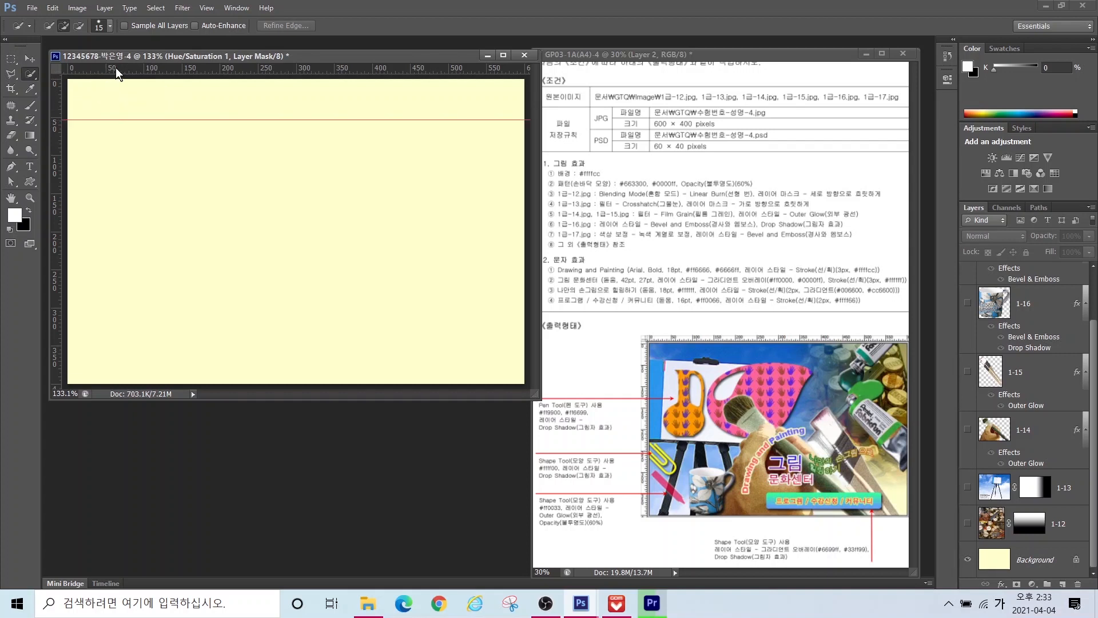
{"action": "left_click_drag", "start_coordinate": [115, 68], "coordinate": [109, 241]}
{"action": "left_click_drag", "start_coordinate": [56, 140], "coordinate": [176, 148]}
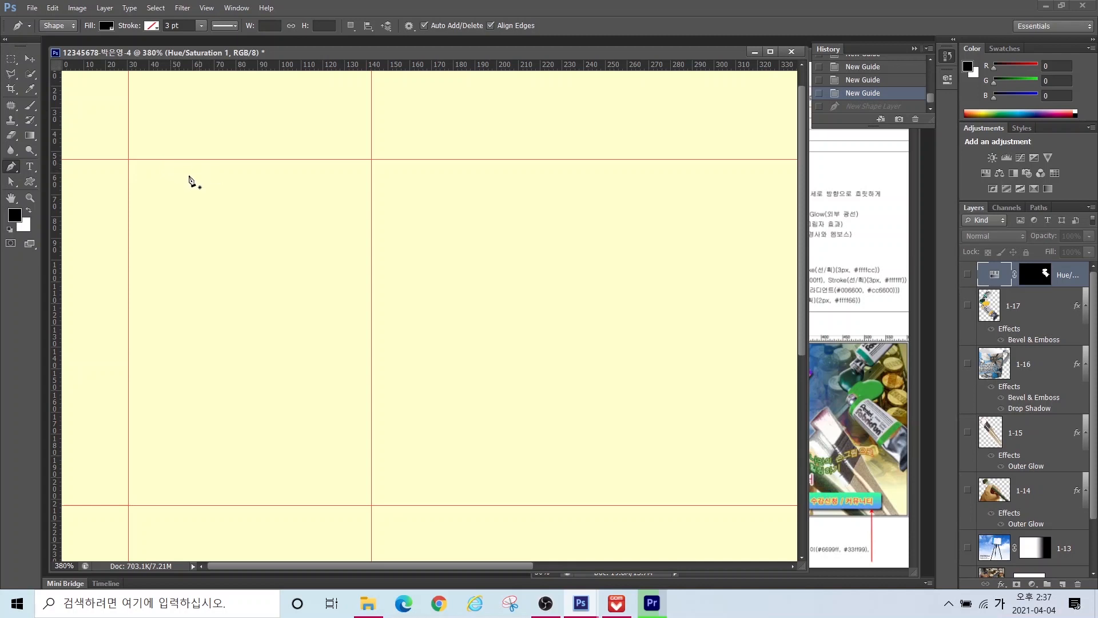
{"action": "left_click", "coordinate": [175, 178]}
{"action": "left_click", "coordinate": [252, 149]}
{"action": "left_click", "coordinate": [285, 199]}
{"action": "left_click", "coordinate": [356, 160]}
{"action": "left_click", "coordinate": [414, 240]}
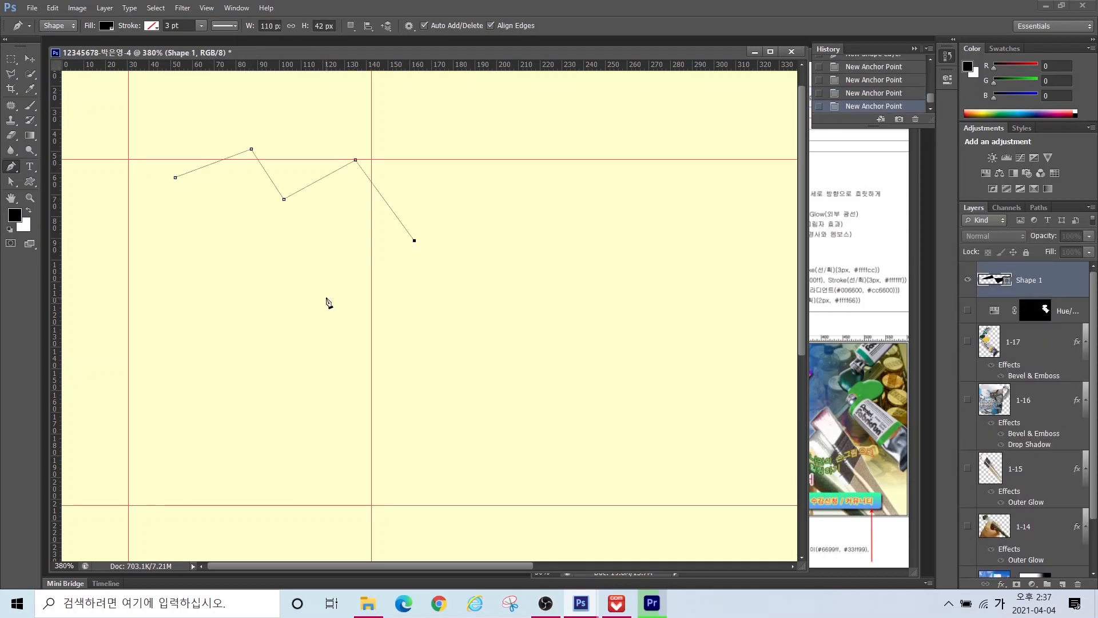
{"action": "left_click", "coordinate": [327, 297]}
{"action": "left_click", "coordinate": [192, 232]}
{"action": "left_click", "coordinate": [175, 315]}
{"action": "left_click", "coordinate": [107, 230]}
{"action": "left_click", "coordinate": [151, 168]}
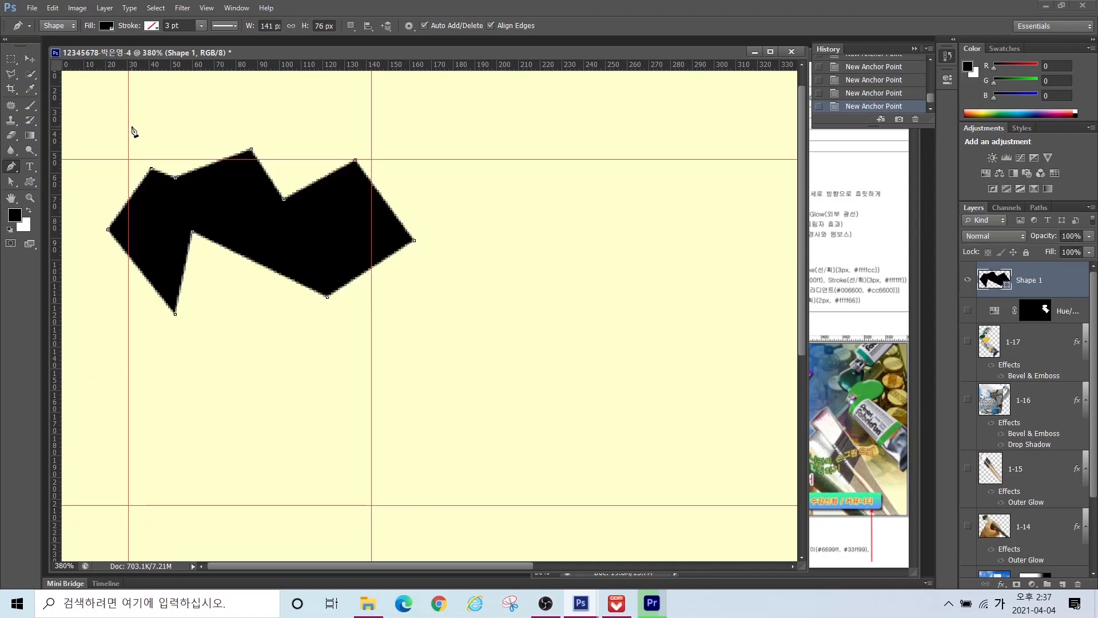
{"action": "left_click_drag", "start_coordinate": [164, 109], "coordinate": [228, 106]}
{"action": "left_click_drag", "start_coordinate": [293, 130], "coordinate": [317, 106]}
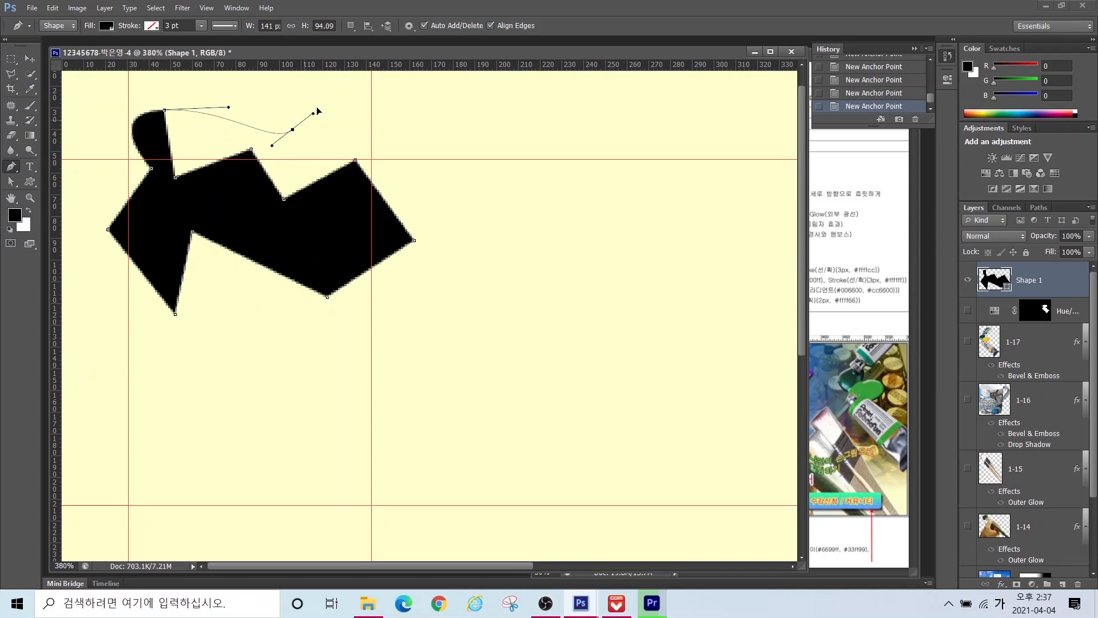
{"action": "left_click_drag", "start_coordinate": [445, 131], "coordinate": [454, 170]}
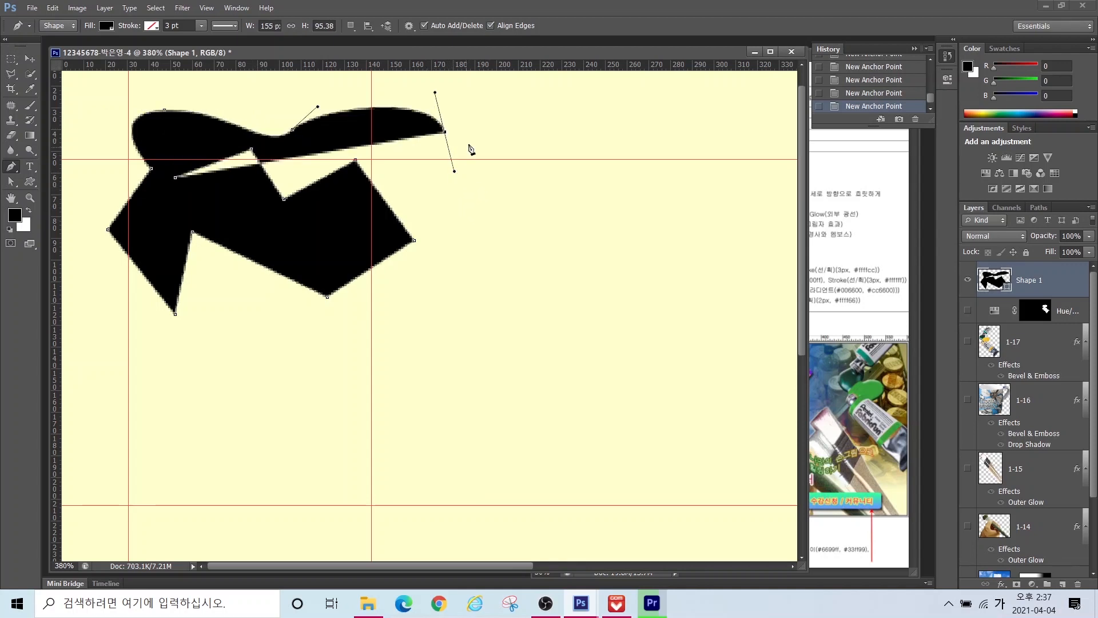
{"action": "mouse_move", "coordinate": [462, 129]}
{"action": "left_mouse_down"}
{"action": "mouse_move", "coordinate": [526, 89]}
{"action": "mouse_move", "coordinate": [508, 107]}
{"action": "left_mouse_up"}
{"action": "left_click_drag", "start_coordinate": [408, 155], "coordinate": [426, 216]}
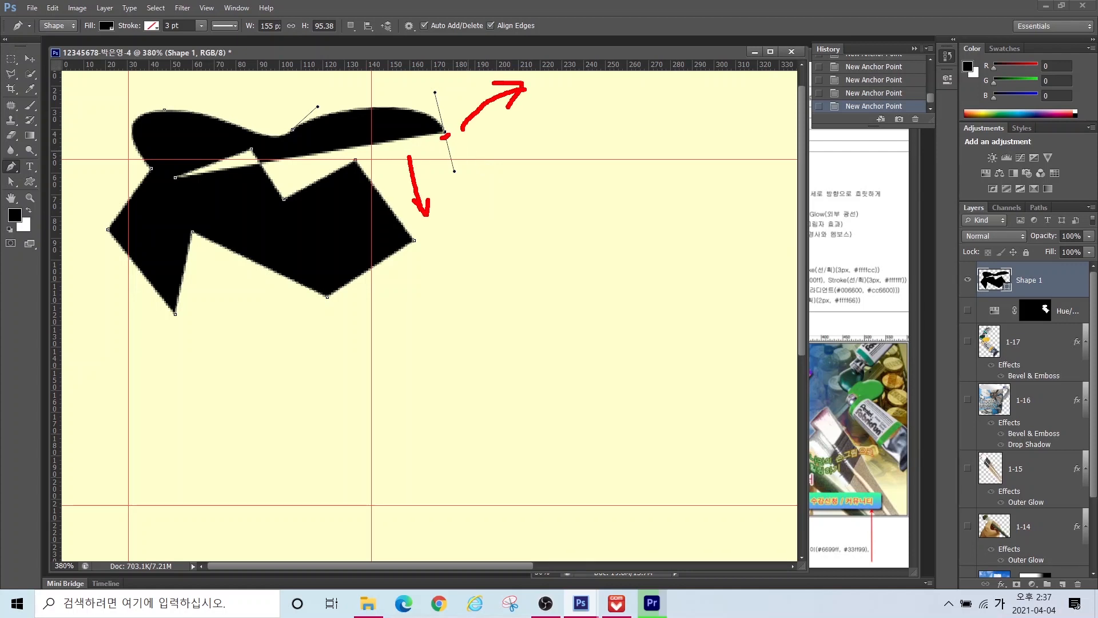
{"action": "left_click_drag", "start_coordinate": [446, 136], "coordinate": [444, 128]}
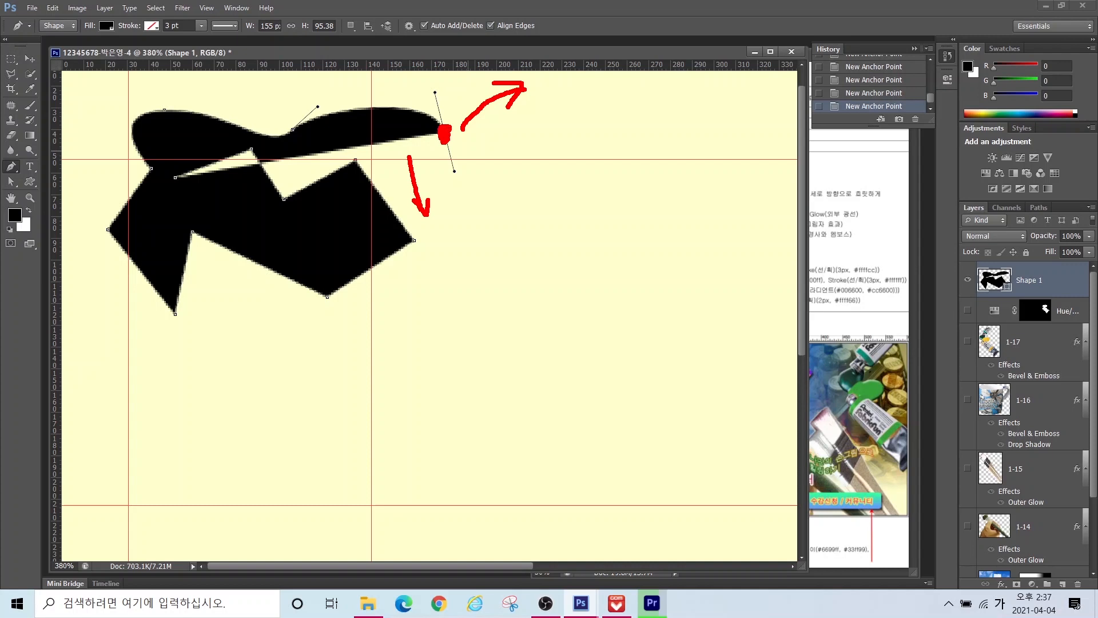
{"action": "key", "text": "Escape"}
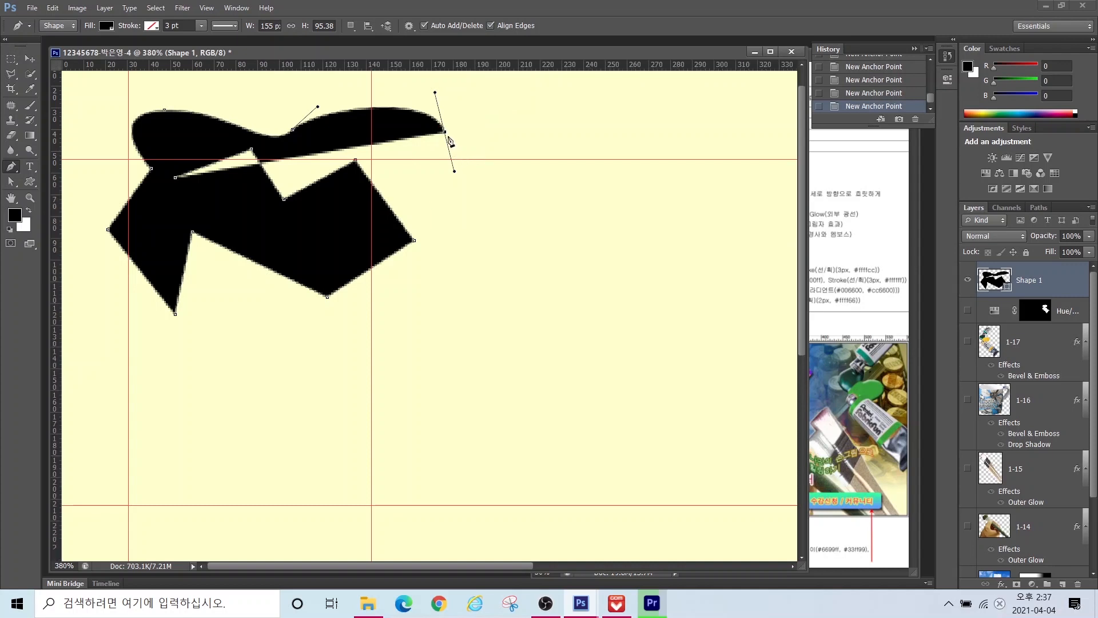
{"action": "left_click", "coordinate": [446, 133], "text": "alt"}
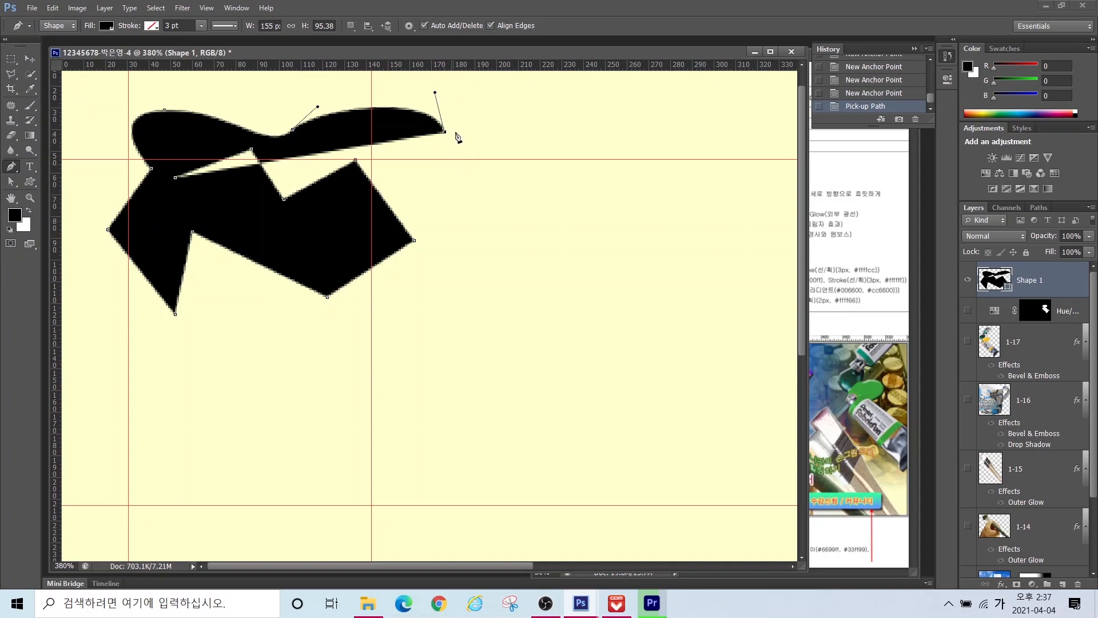
{"action": "left_click_drag", "start_coordinate": [499, 103], "coordinate": [523, 103]}
{"action": "left_click_drag", "start_coordinate": [559, 159], "coordinate": [546, 183]}
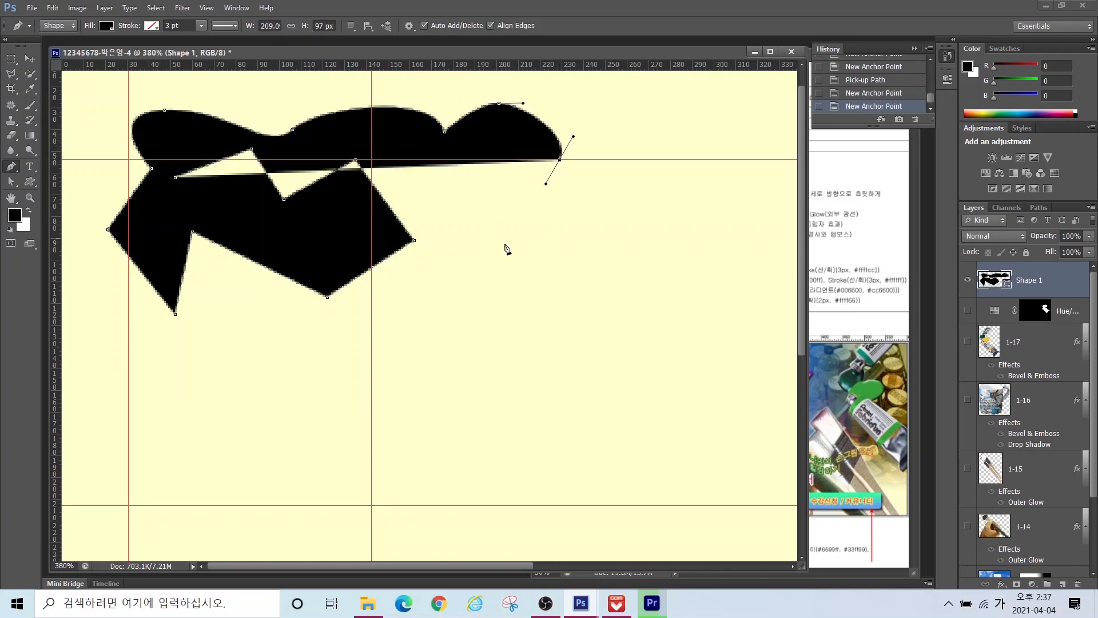
{"action": "left_click_drag", "start_coordinate": [508, 255], "coordinate": [531, 293]}
{"action": "left_click_drag", "start_coordinate": [489, 342], "coordinate": [435, 350]}
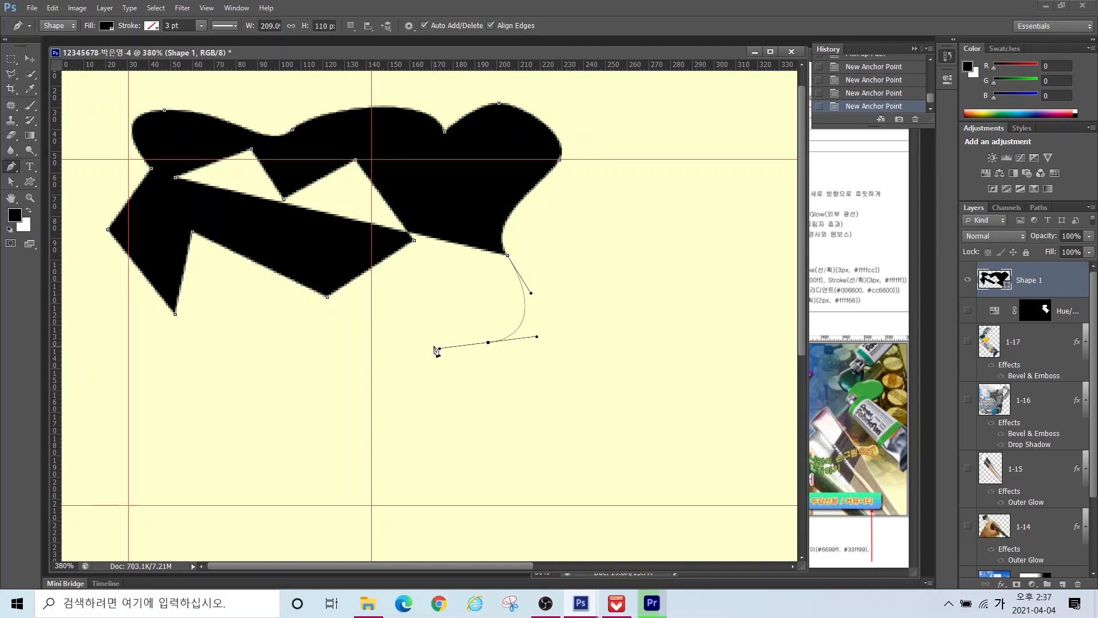
{"action": "key", "text": "Escape"}
{"action": "left_click", "coordinate": [1067, 312]}
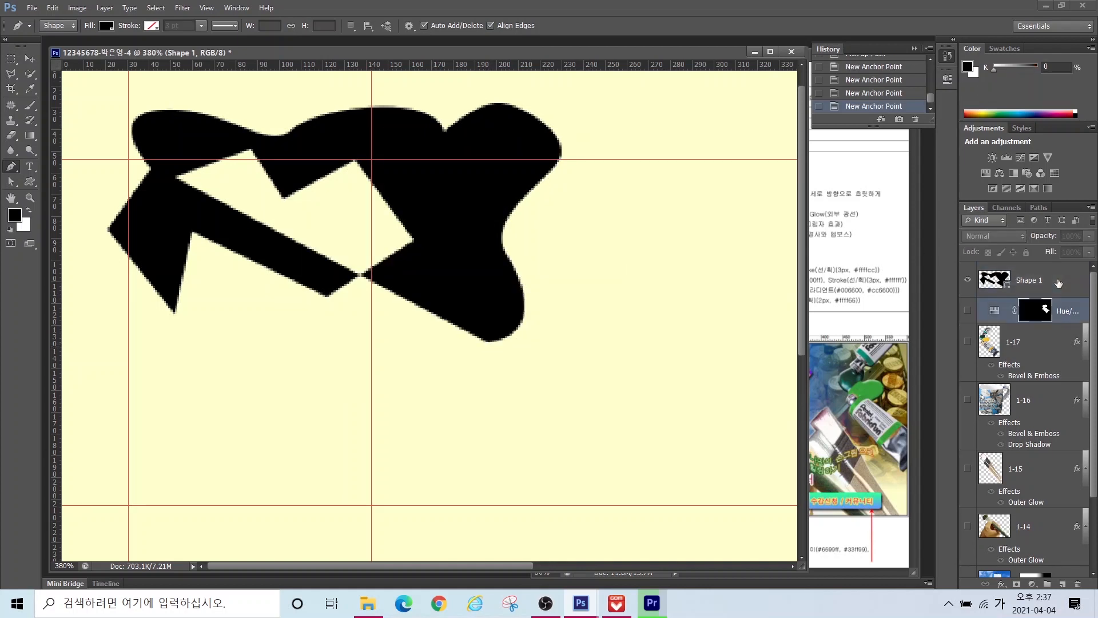
{"action": "scroll", "coordinate": [1059, 281], "scroll_direction": "down", "scroll_amount": 1}
{"action": "key", "text": "Delete"}
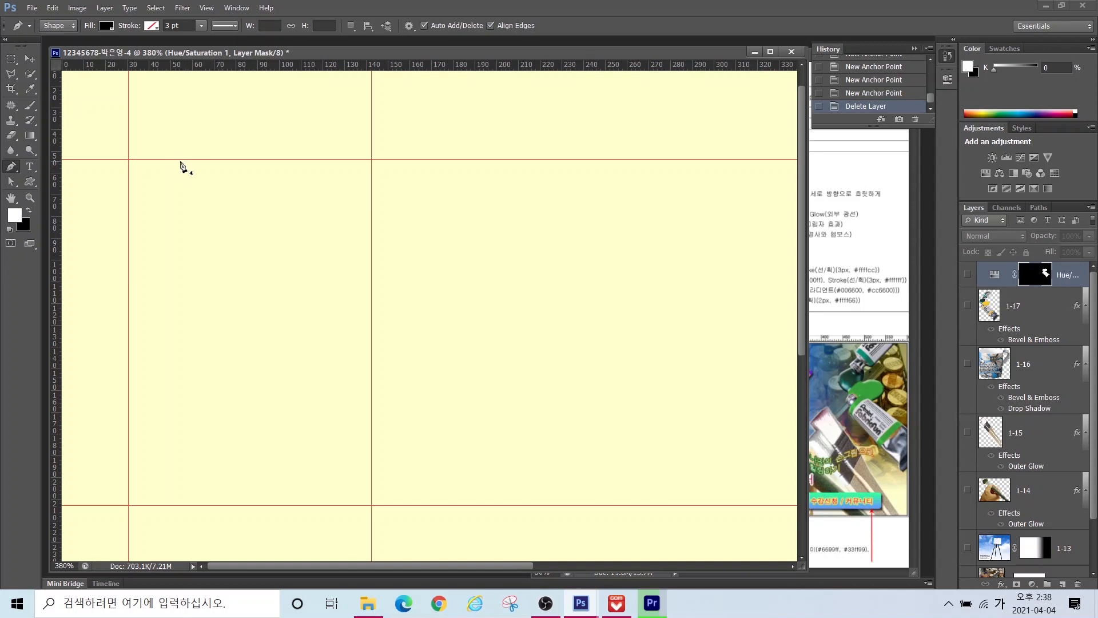
Step: Pen the jug's flat top, curved neck and bulging right side down to its belly
{"action": "left_click", "coordinate": [177, 160]}
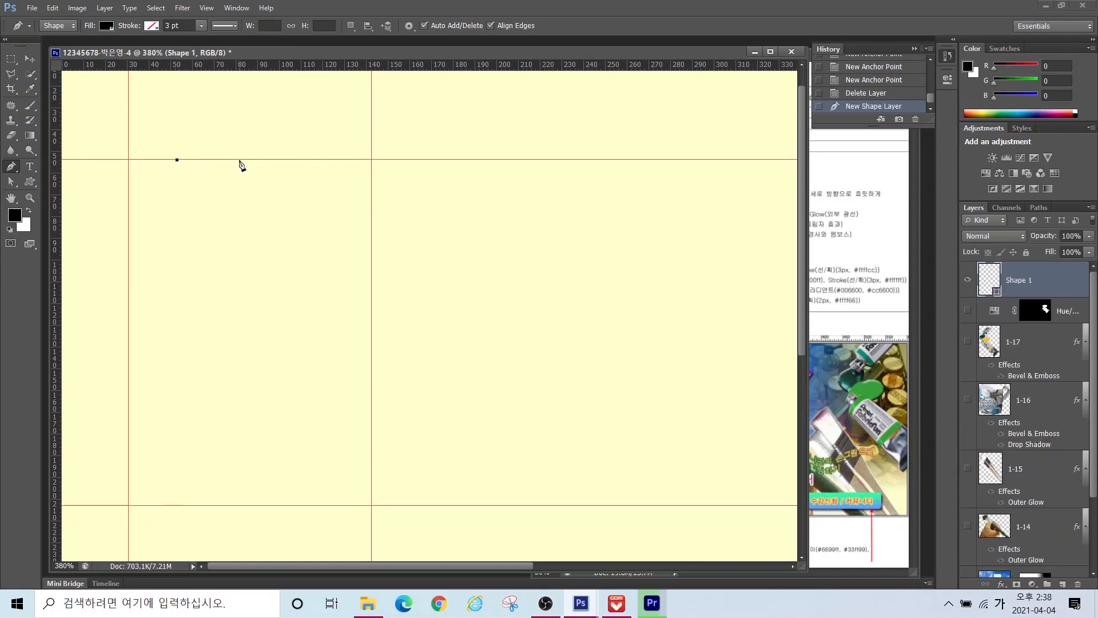
{"action": "left_click", "coordinate": [264, 160]}
{"action": "left_click", "coordinate": [263, 170]}
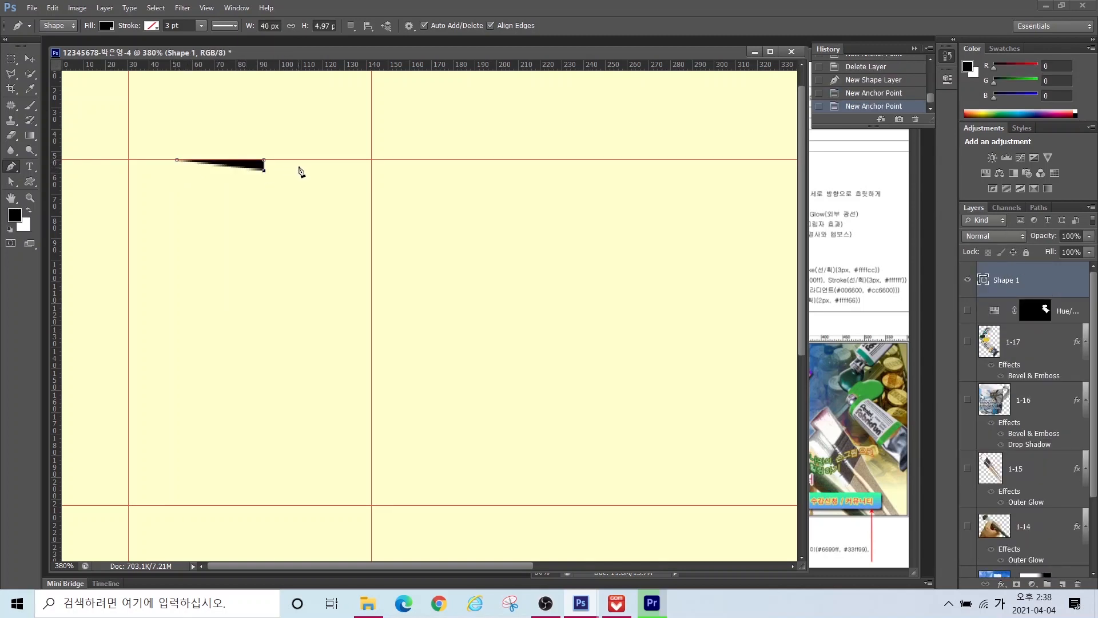
{"action": "left_click_drag", "start_coordinate": [307, 170], "coordinate": [318, 190]}
{"action": "left_click_drag", "start_coordinate": [320, 363], "coordinate": [294, 443]}
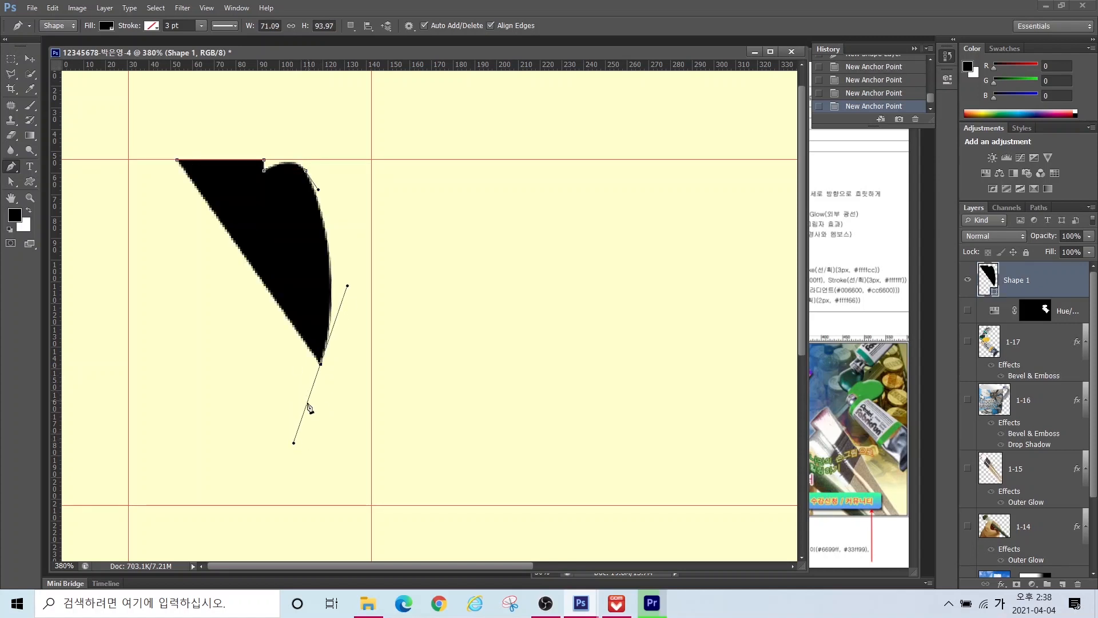
{"action": "left_click", "coordinate": [320, 365]}
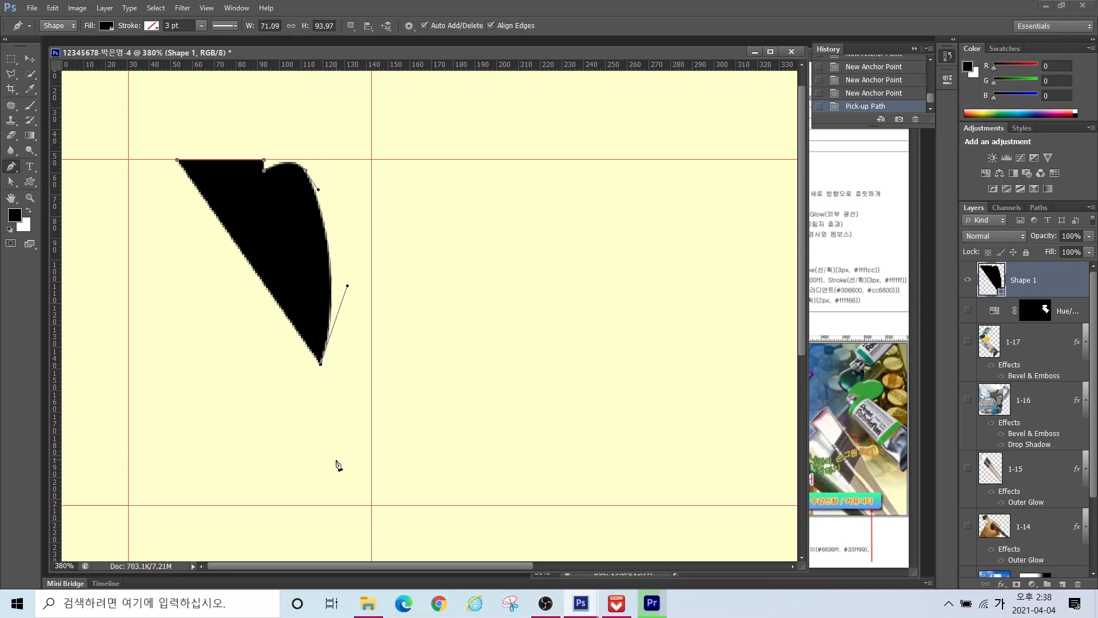
{"action": "left_click_drag", "start_coordinate": [338, 455], "coordinate": [325, 496]}
Step: Draw the flat base and rounded left body, then curve the neck edge back to close the outline
{"action": "left_click", "coordinate": [305, 506]}
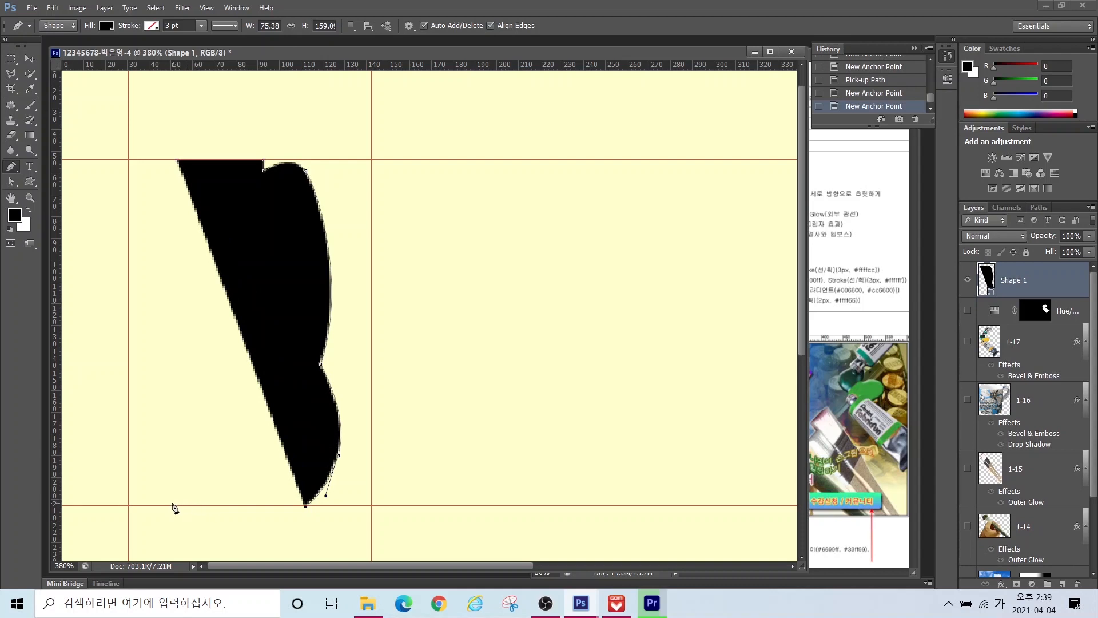
{"action": "left_click", "coordinate": [173, 505]}
{"action": "left_click_drag", "start_coordinate": [133, 427], "coordinate": [130, 387]}
{"action": "left_click_drag", "start_coordinate": [192, 358], "coordinate": [202, 354]}
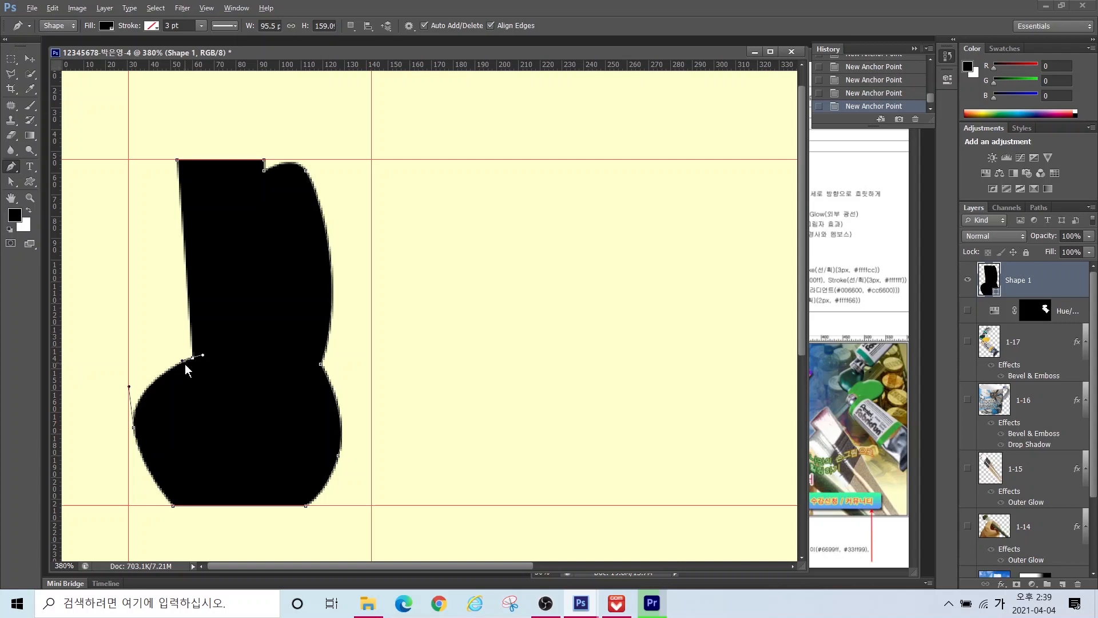
{"action": "left_click_drag", "start_coordinate": [192, 332], "coordinate": [250, 311]}
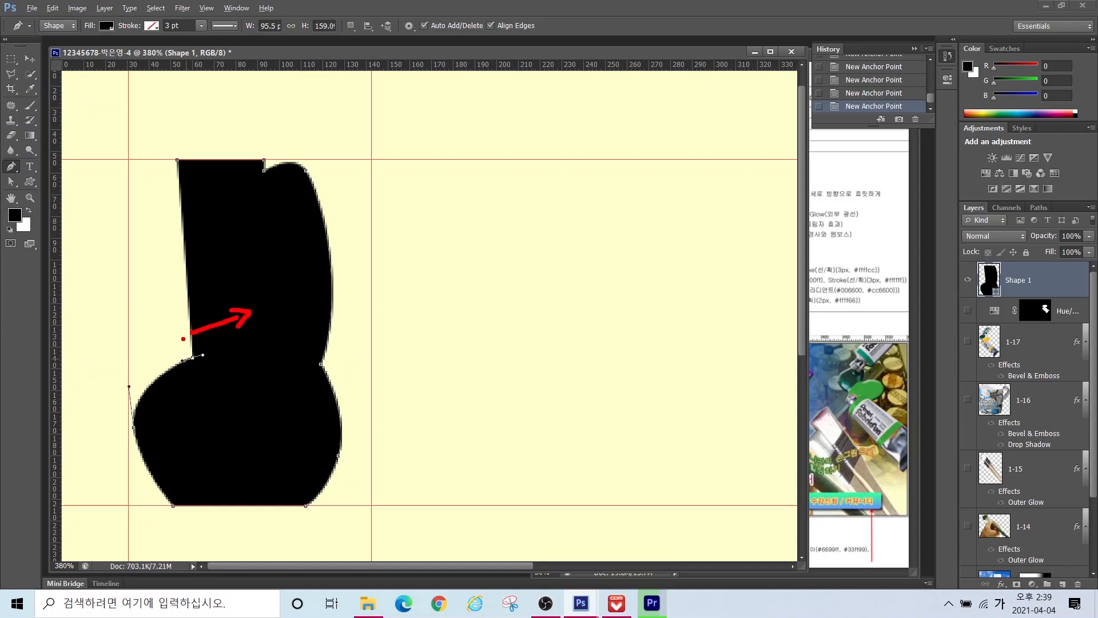
{"action": "left_click_drag", "start_coordinate": [183, 339], "coordinate": [187, 289]}
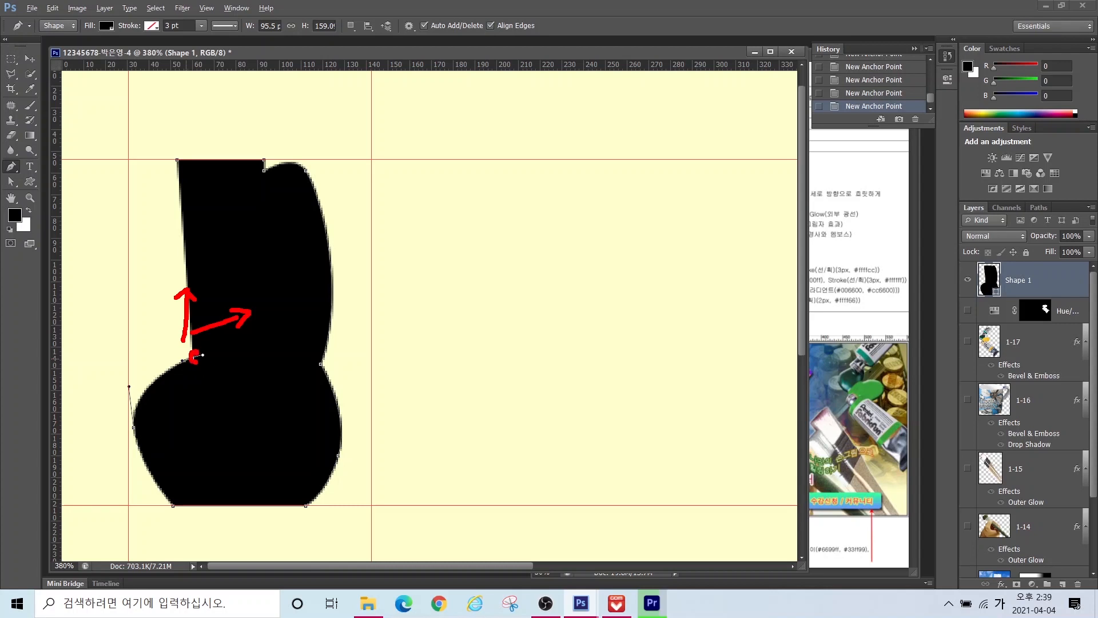
{"action": "left_click", "coordinate": [192, 358]}
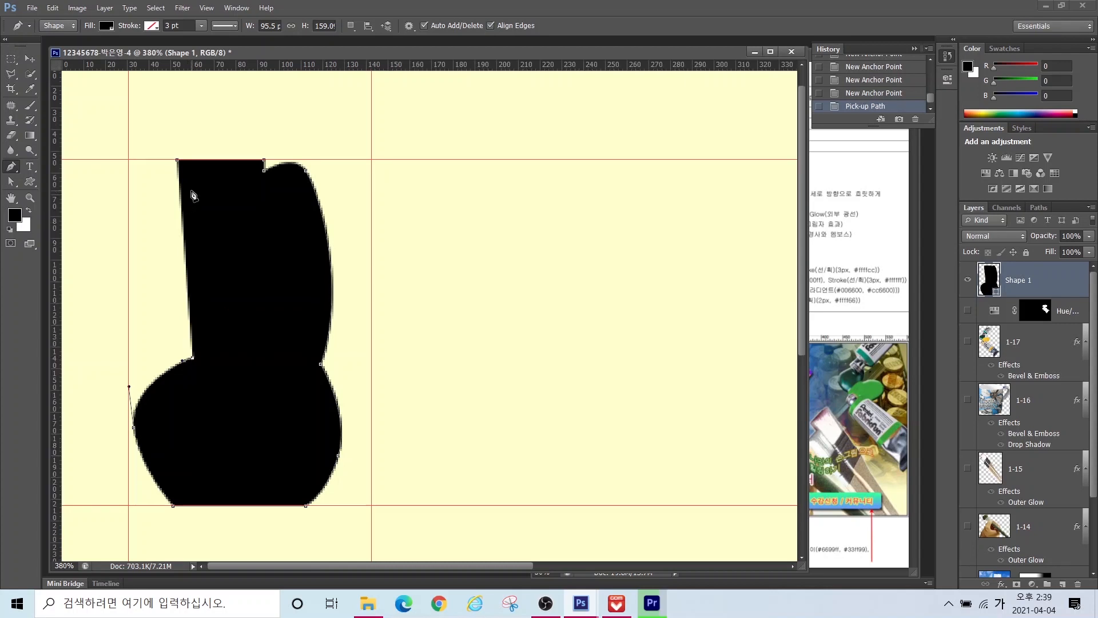
{"action": "left_click", "coordinate": [193, 191]}
{"action": "left_click_drag", "start_coordinate": [178, 161], "coordinate": [168, 155]}
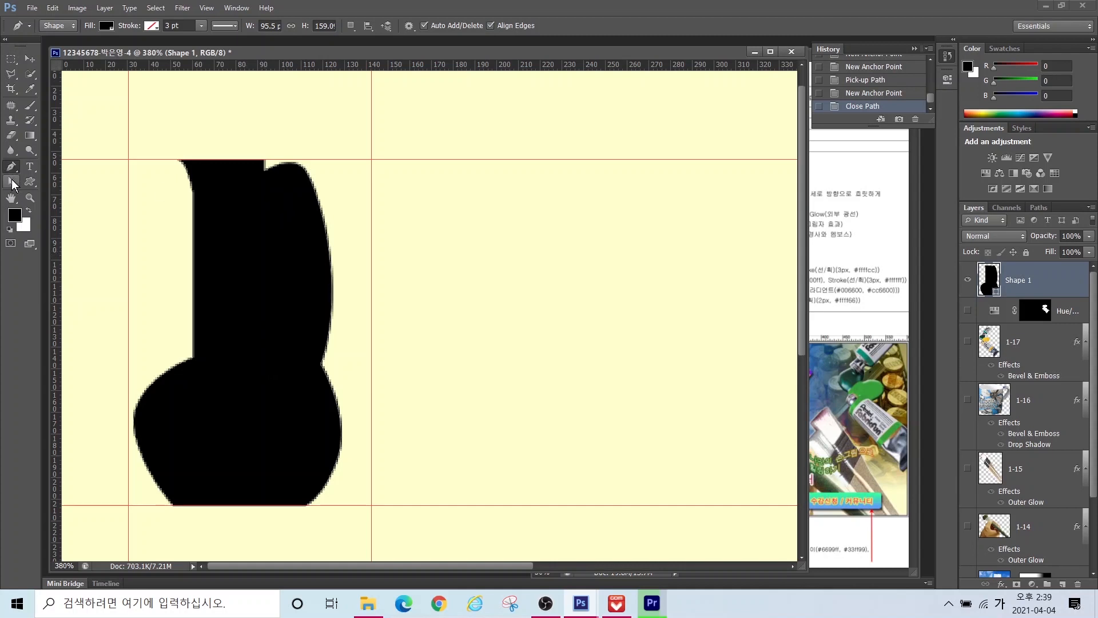
{"action": "left_click", "coordinate": [11, 183]}
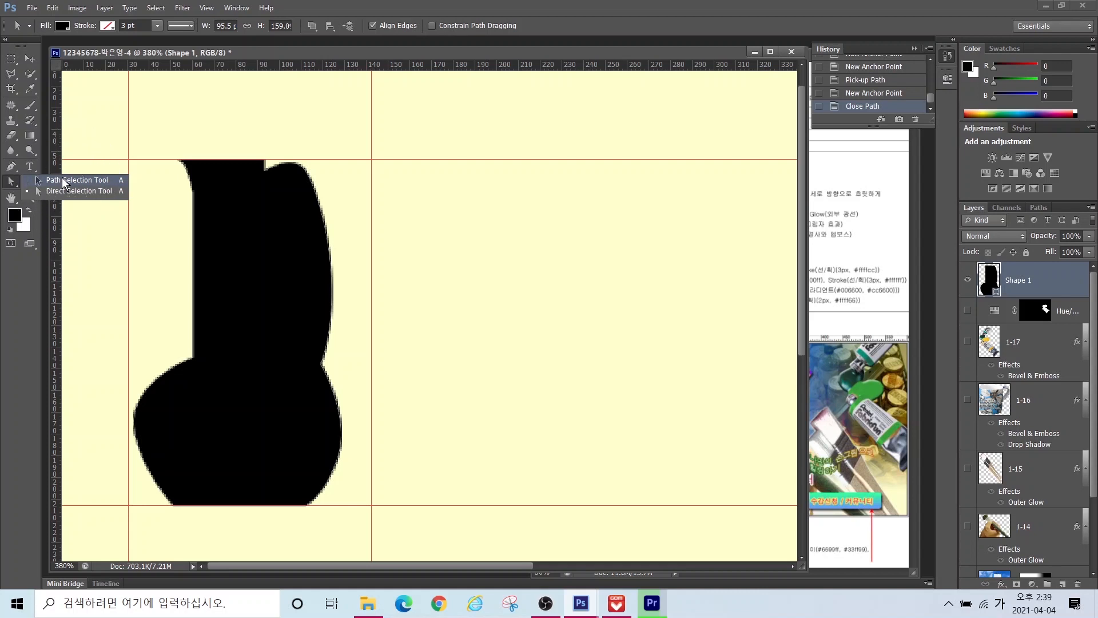
Step: Shift the whole jug outline slightly to the right
{"action": "left_click", "coordinate": [63, 181]}
{"action": "mouse_move", "coordinate": [255, 251]}
{"action": "left_mouse_down"}
{"action": "mouse_move", "coordinate": [314, 253]}
{"action": "mouse_move", "coordinate": [238, 255]}
{"action": "mouse_move", "coordinate": [260, 255]}
{"action": "left_mouse_up"}
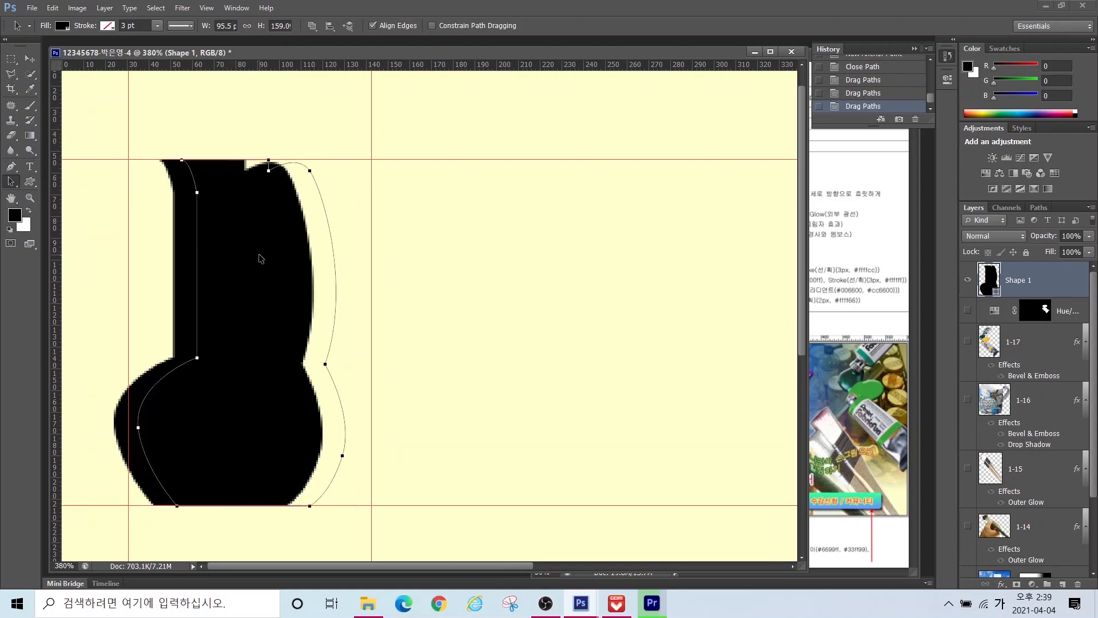
{"action": "left_click", "coordinate": [11, 182]}
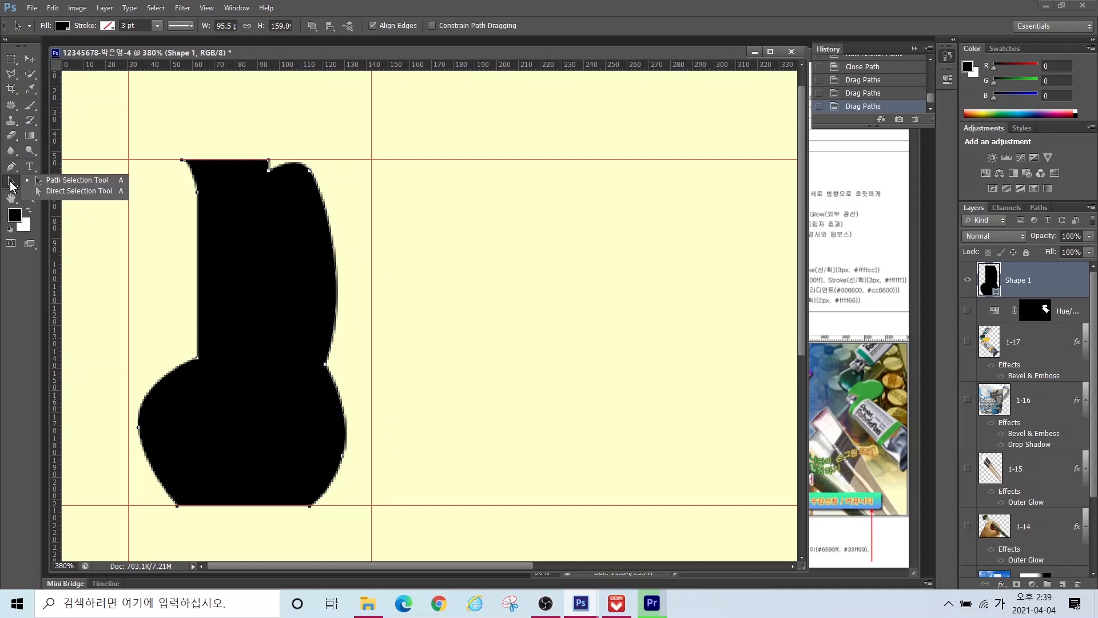
{"action": "left_click", "coordinate": [72, 194]}
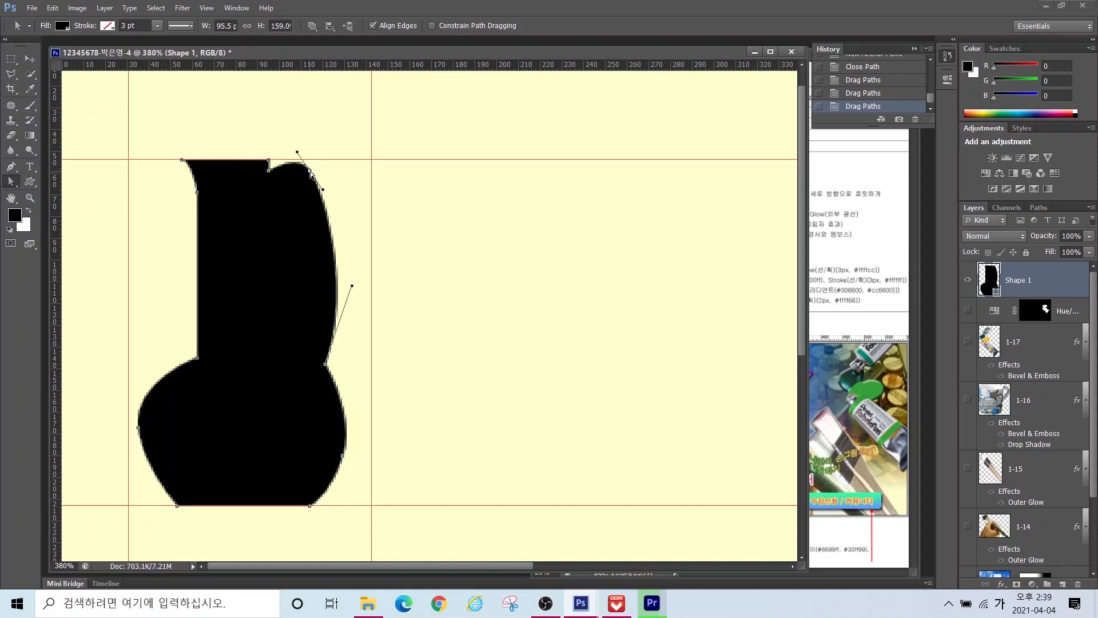
Step: Drag anchors and handles to widen the upper-right bulge and reshape the right waist and lower-left curve
{"action": "left_click_drag", "start_coordinate": [310, 172], "coordinate": [356, 209]}
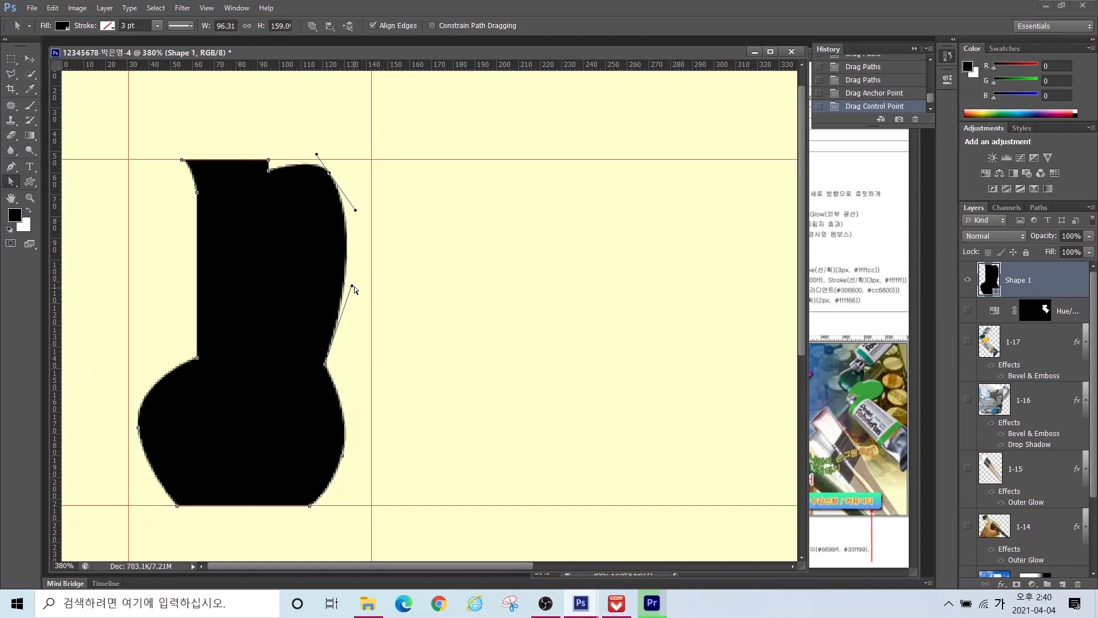
{"action": "left_click_drag", "start_coordinate": [353, 287], "coordinate": [355, 316]}
{"action": "left_click_drag", "start_coordinate": [325, 364], "coordinate": [323, 366]}
{"action": "left_click_drag", "start_coordinate": [355, 316], "coordinate": [356, 320]}
{"action": "left_click", "coordinate": [137, 427]}
{"action": "left_click_drag", "start_coordinate": [143, 467], "coordinate": [136, 487]}
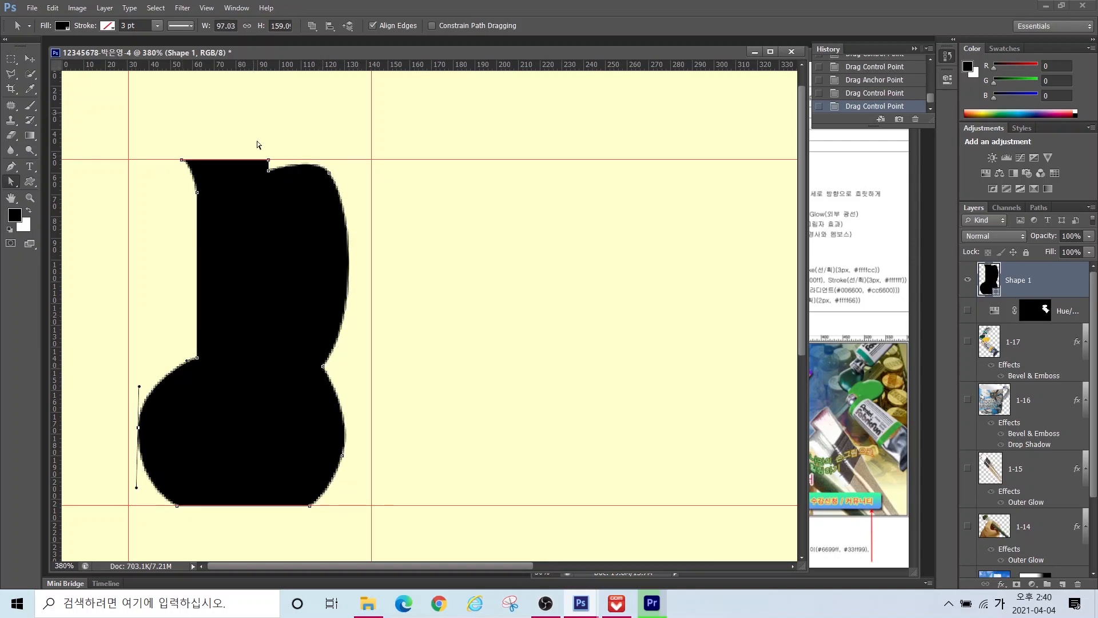
{"action": "left_click", "coordinate": [329, 175]}
Step: Reselect the Shape 1 layer and return to the Pen tool
{"action": "left_click", "coordinate": [1064, 309]}
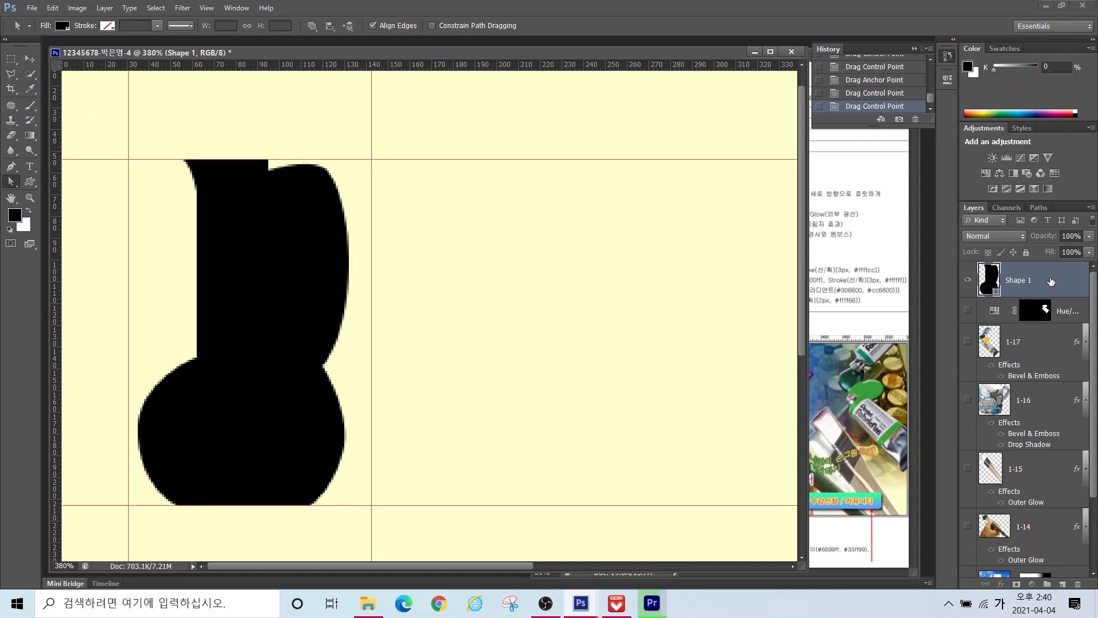
{"action": "left_click", "coordinate": [1048, 283]}
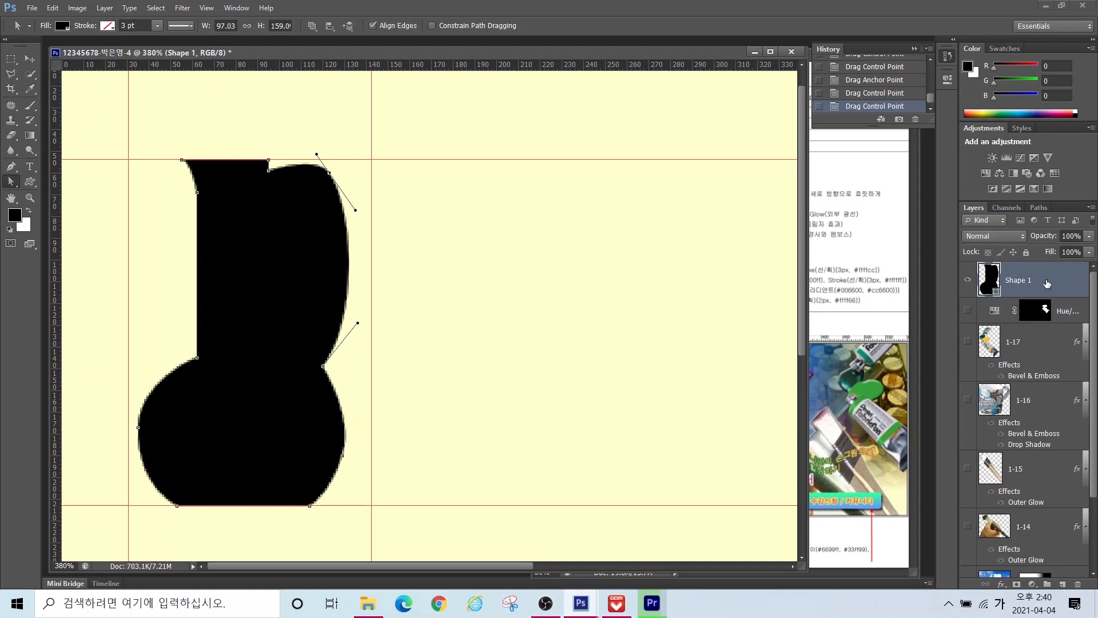
{"action": "left_click", "coordinate": [11, 167]}
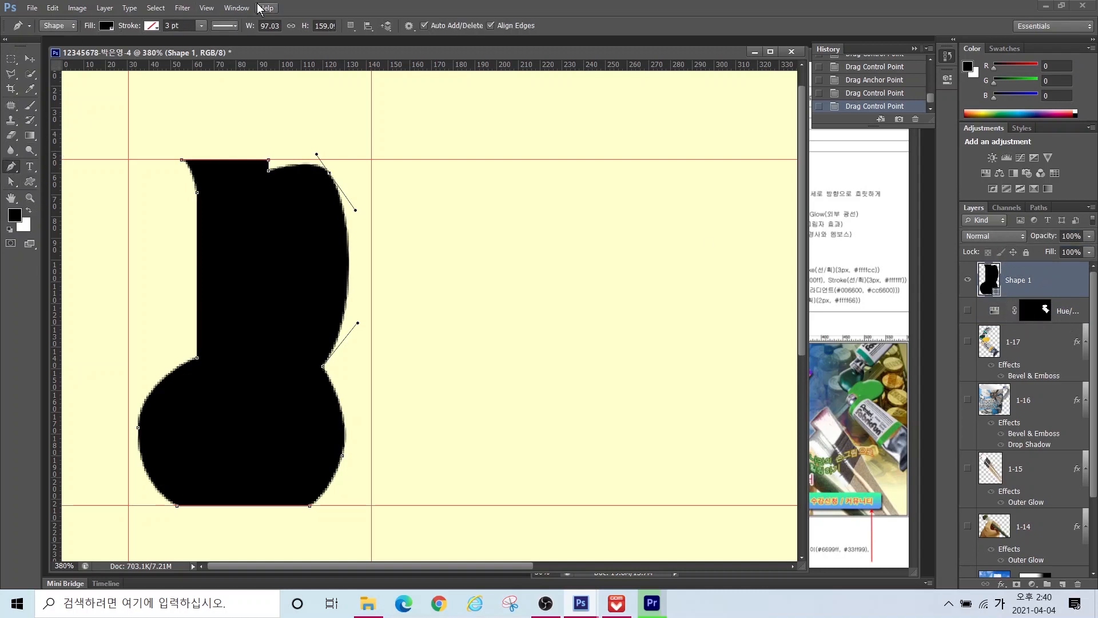
Step: Try Subtract Front Shape, undo it, and reselect the Shape 1 layer
{"action": "left_click", "coordinate": [351, 26]}
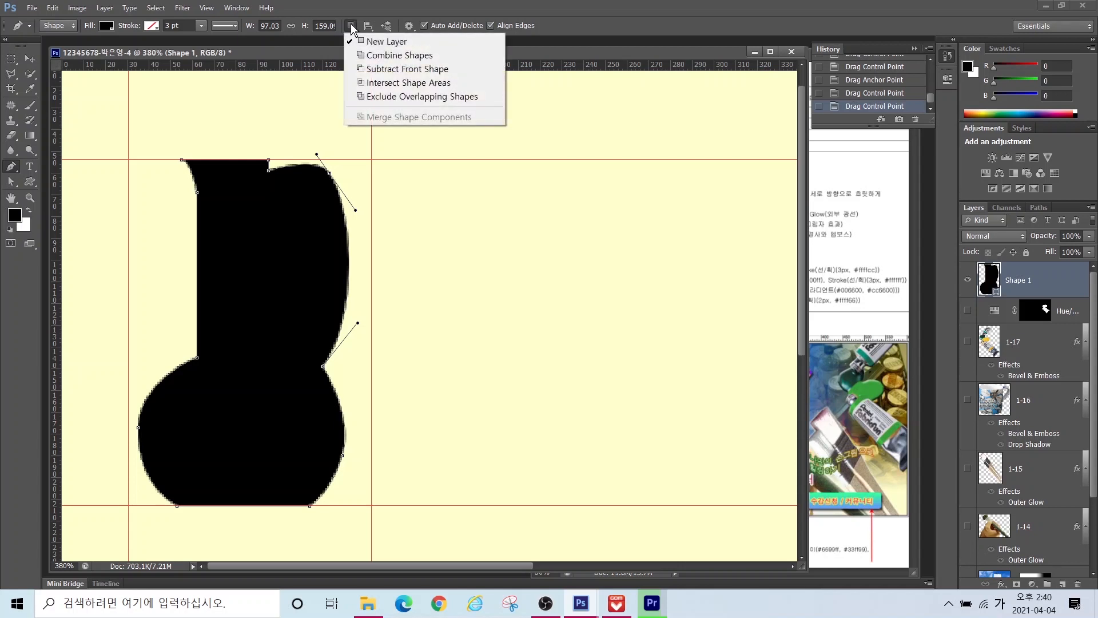
{"action": "left_click", "coordinate": [379, 74]}
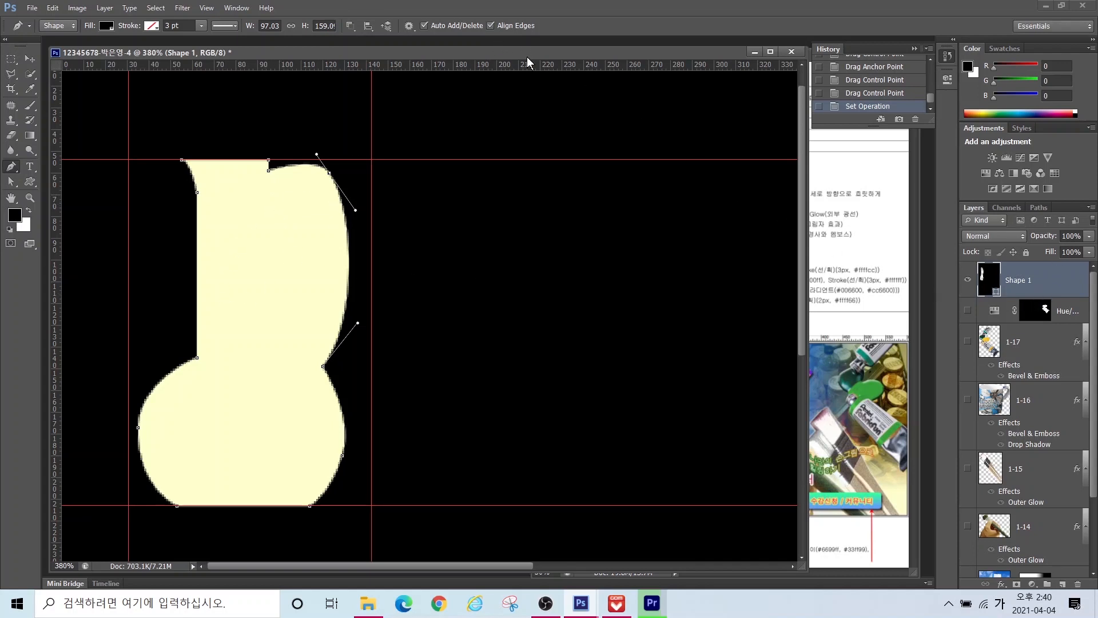
{"action": "key", "text": "ctrl+z"}
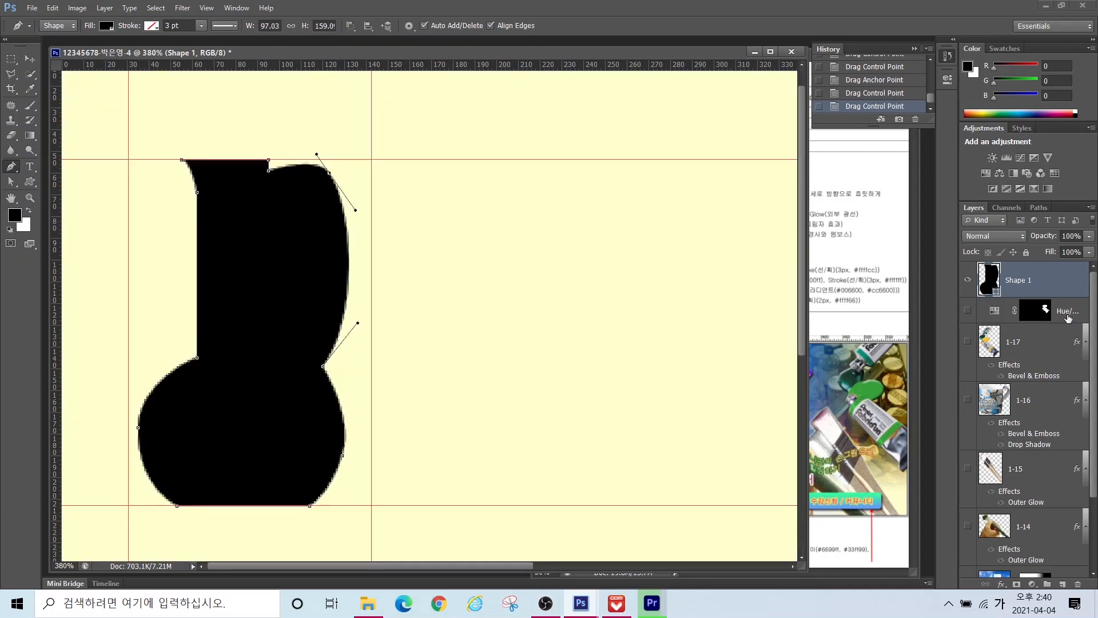
{"action": "left_click", "coordinate": [1067, 315]}
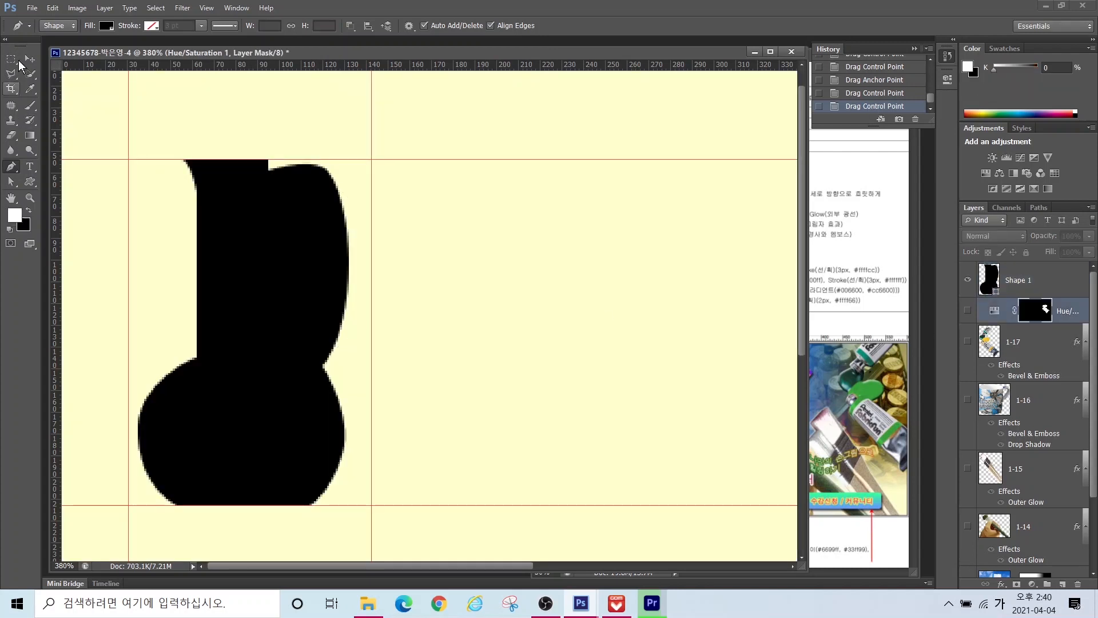
{"action": "left_click", "coordinate": [28, 59]}
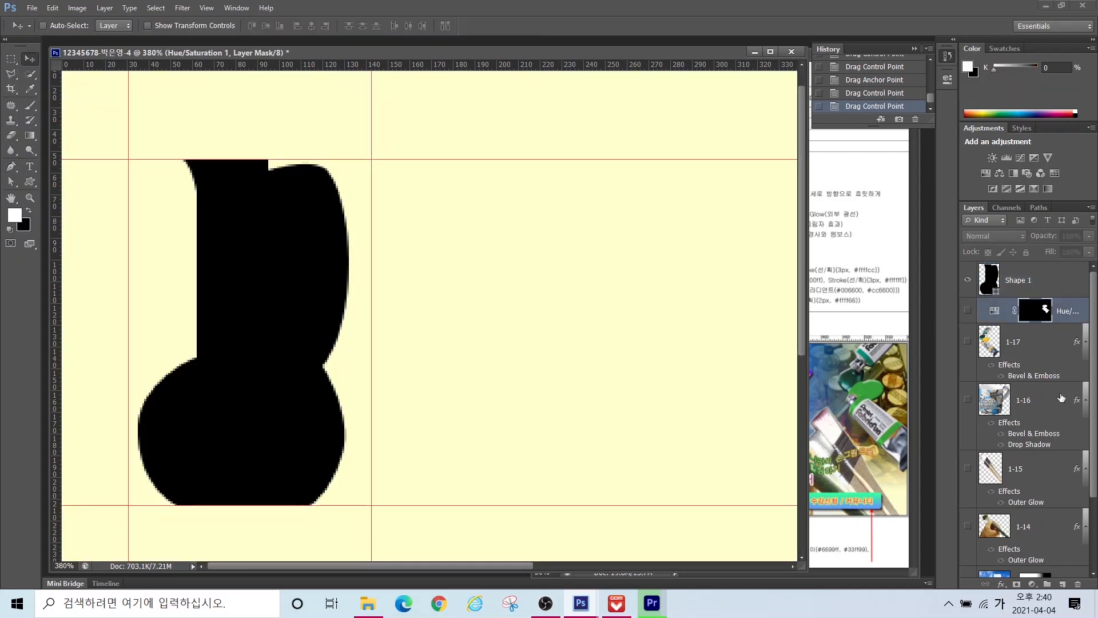
{"action": "left_click", "coordinate": [1059, 400]}
{"action": "left_click", "coordinate": [1061, 284]}
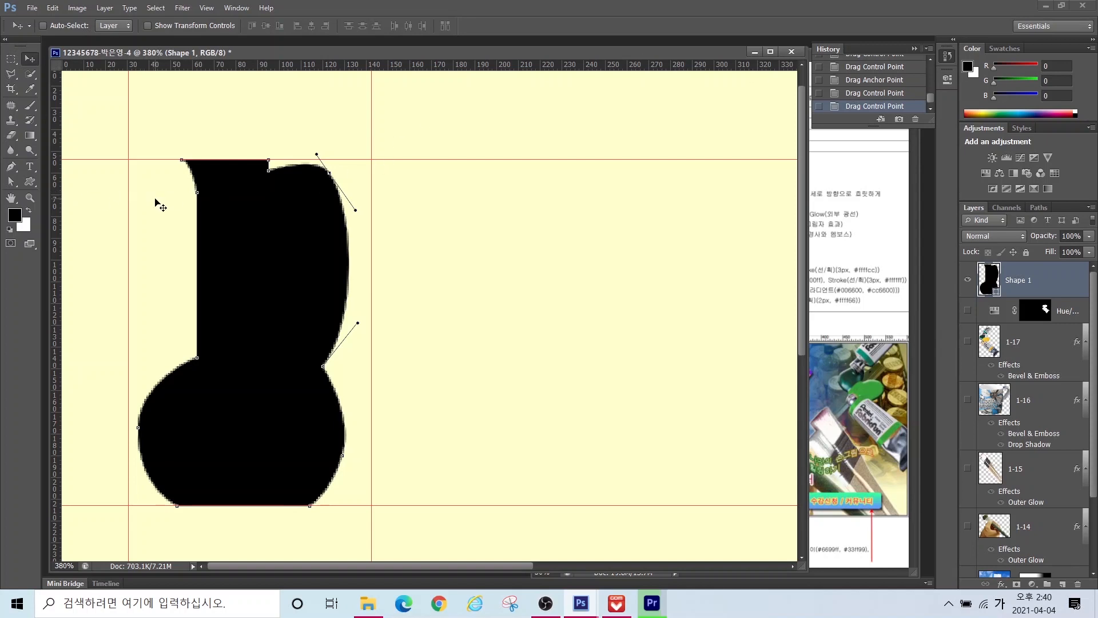
Step: Set the Pen tool's path operation to Subtract Front Shape on Shape 1
{"action": "left_click", "coordinate": [9, 182]}
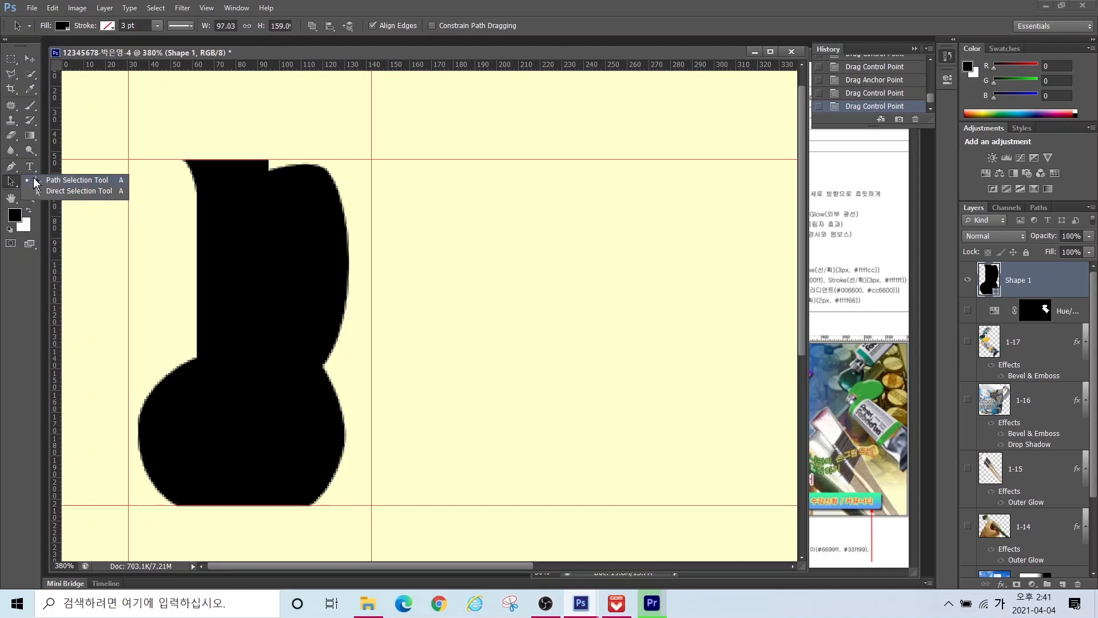
{"action": "left_click", "coordinate": [104, 228]}
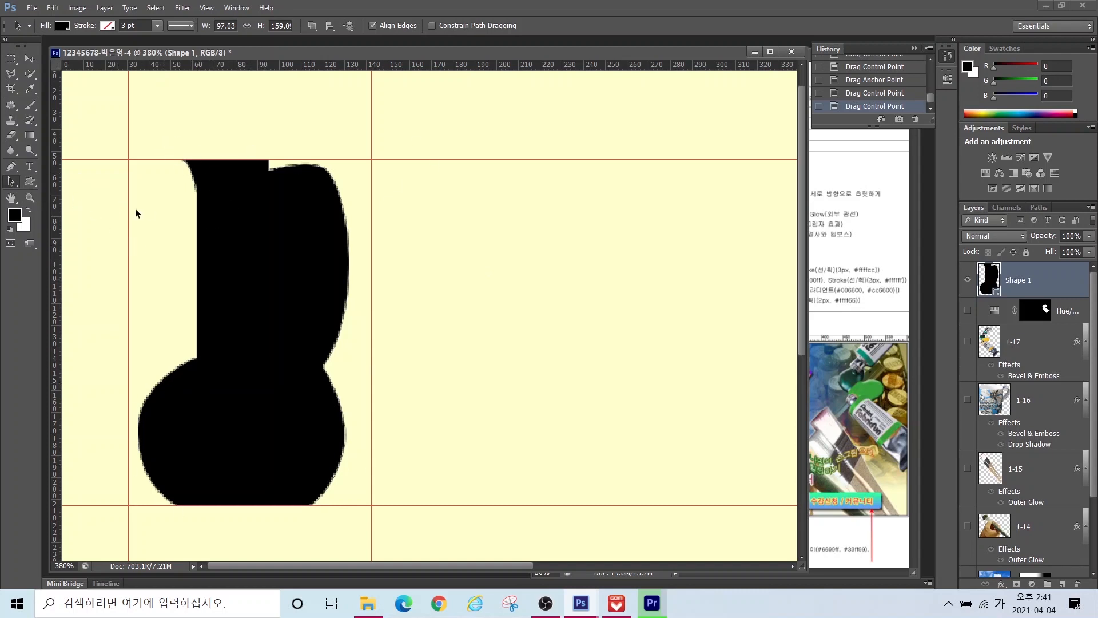
{"action": "left_click", "coordinate": [10, 166]}
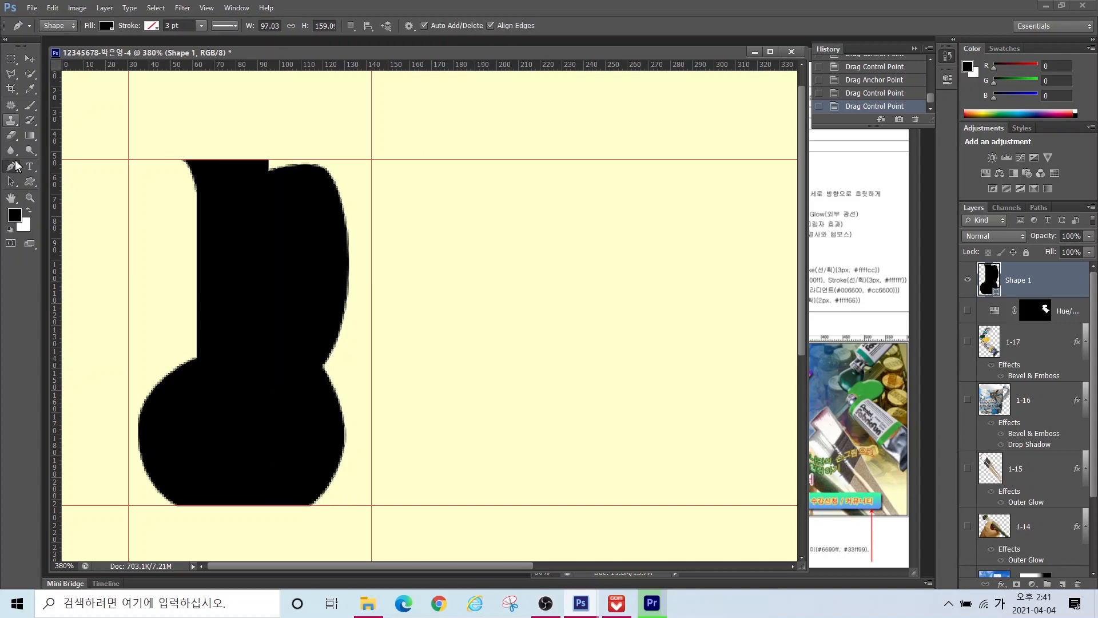
{"action": "left_click", "coordinate": [352, 27]}
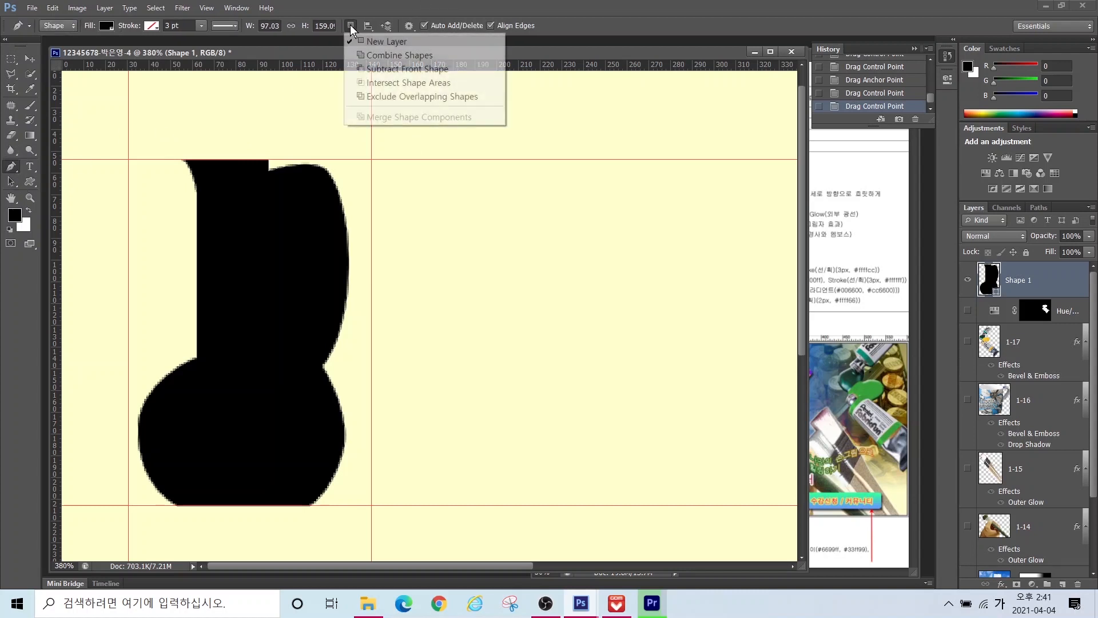
{"action": "left_click", "coordinate": [375, 70]}
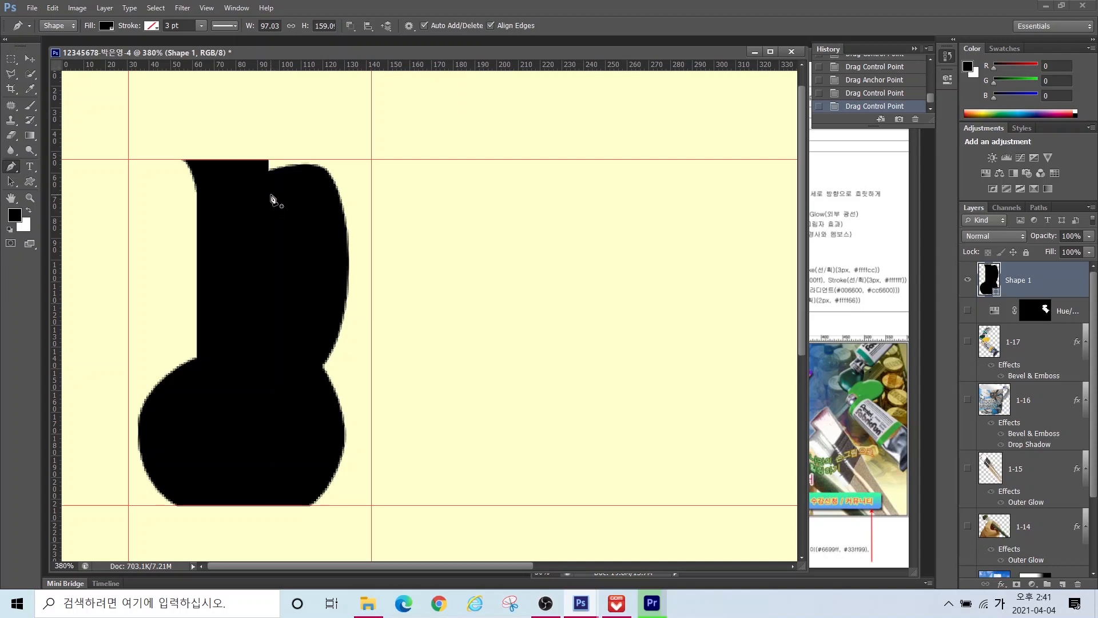
Step: Draw a closed curved cut-out inside the jug's upper-right lobe, leaving a thin handle
{"action": "left_click", "coordinate": [271, 197]}
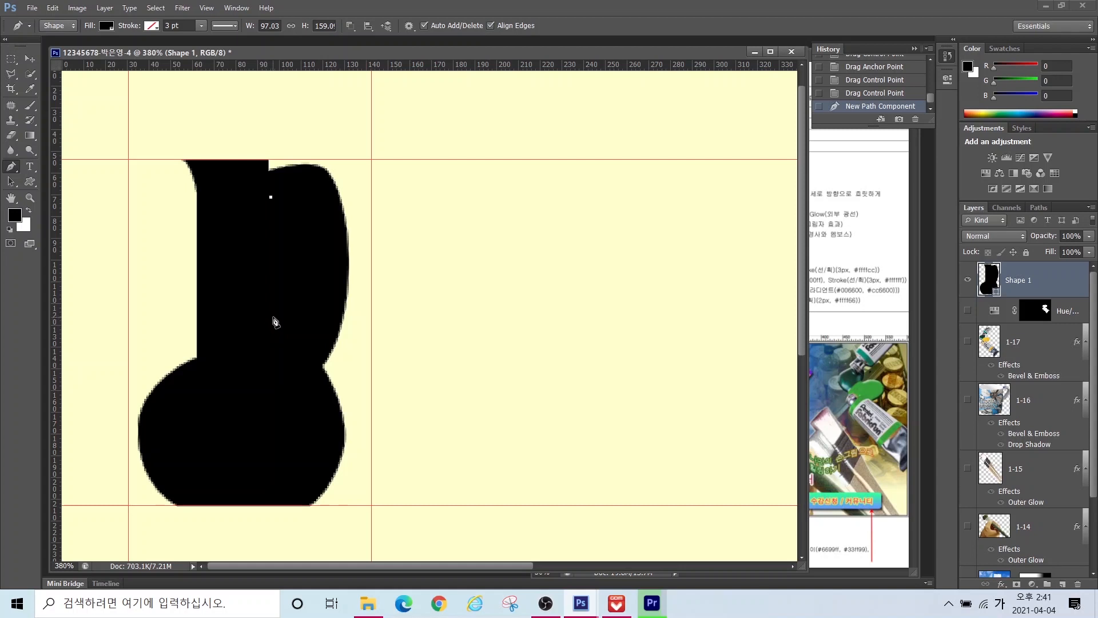
{"action": "left_click", "coordinate": [271, 317]}
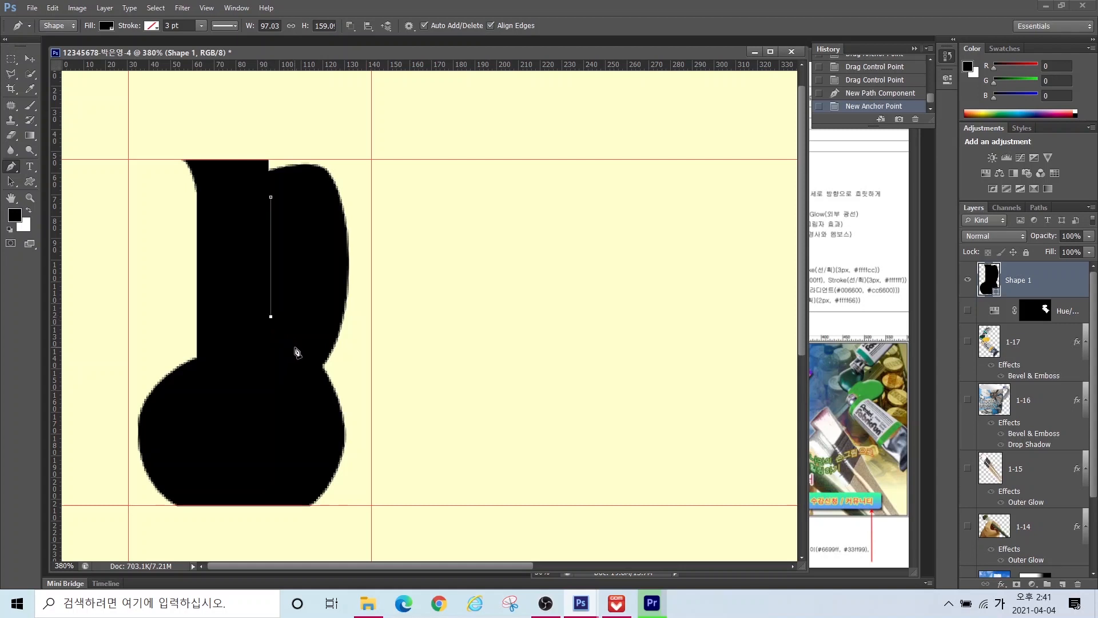
{"action": "left_click_drag", "start_coordinate": [295, 347], "coordinate": [310, 358]}
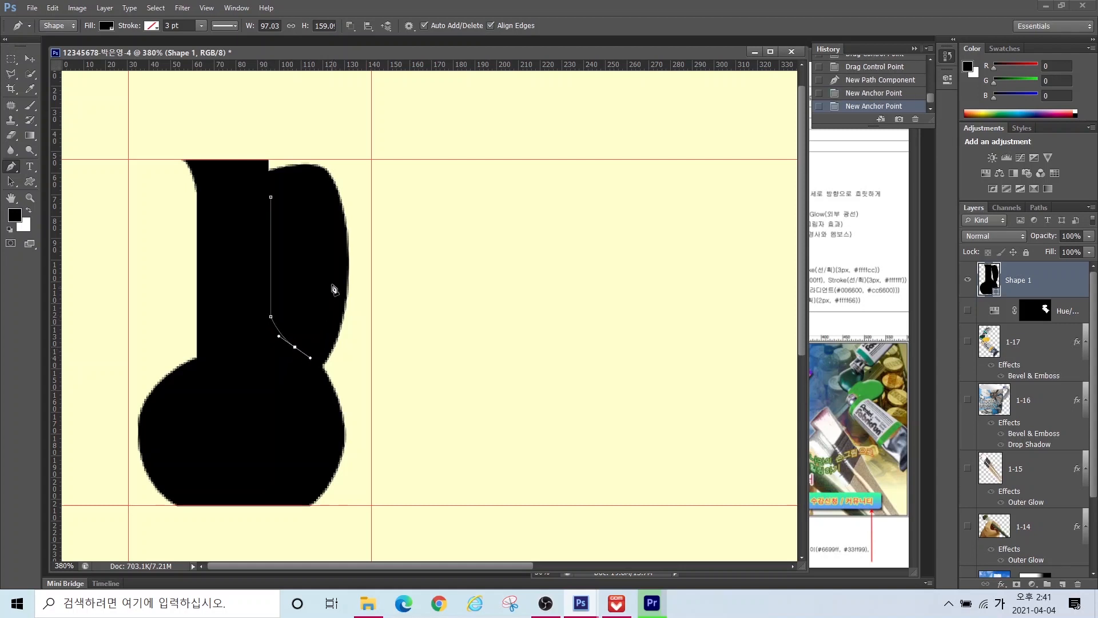
{"action": "left_click_drag", "start_coordinate": [334, 274], "coordinate": [332, 249]}
{"action": "left_click_drag", "start_coordinate": [314, 184], "coordinate": [297, 176]}
{"action": "left_click", "coordinate": [271, 197]}
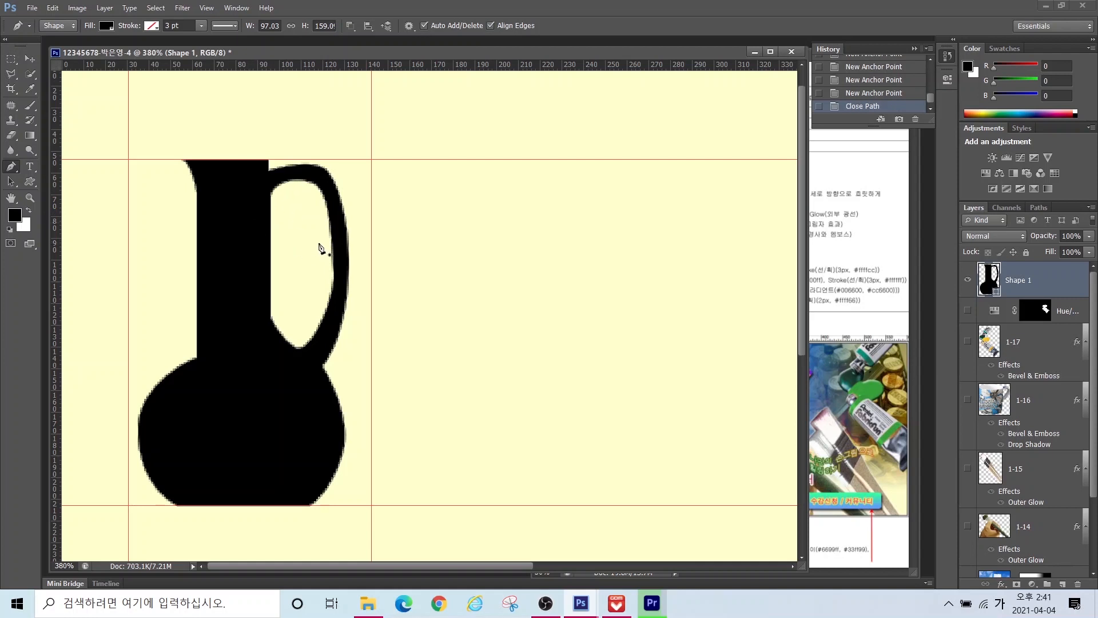
Step: Select the cut-out path and smooth its right and lower curves
{"action": "left_click", "coordinate": [10, 182]}
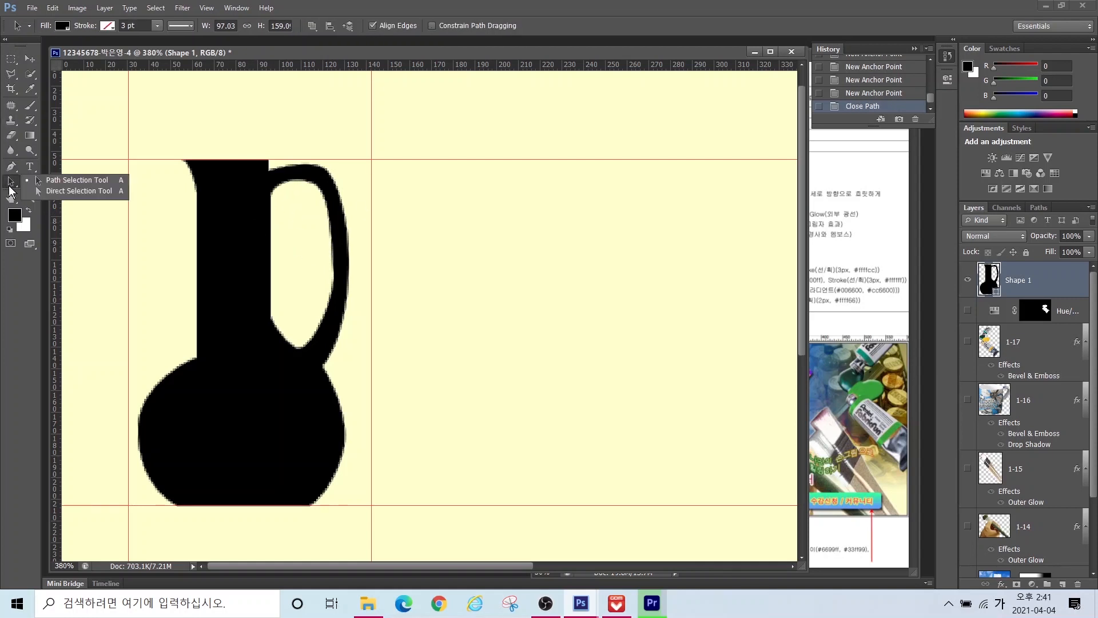
{"action": "left_click", "coordinate": [54, 180]}
{"action": "left_click", "coordinate": [334, 276]}
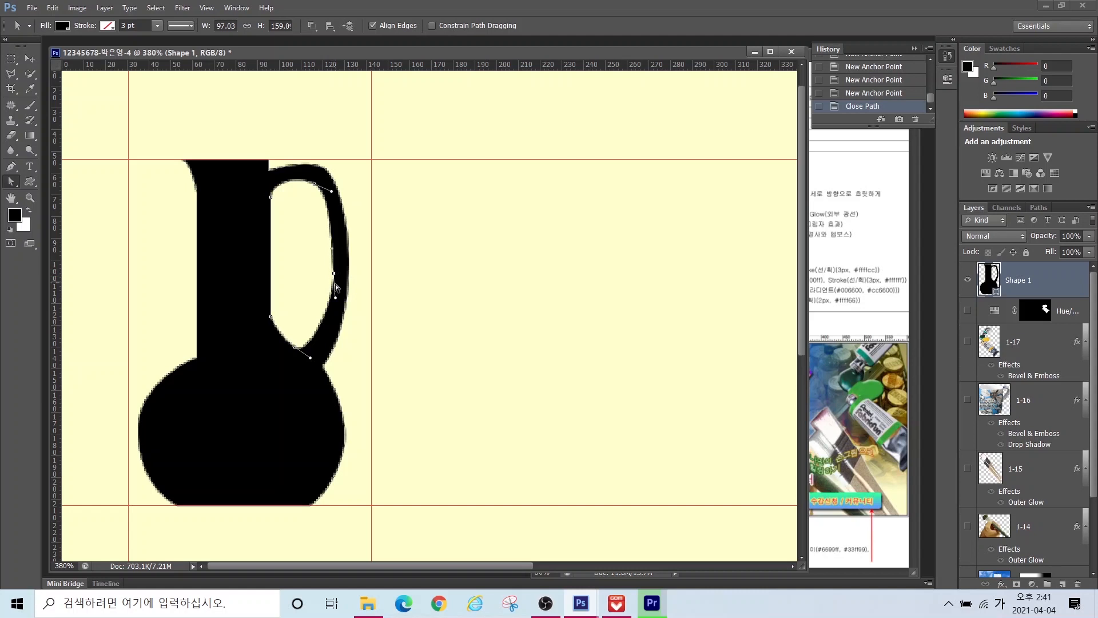
{"action": "left_click_drag", "start_coordinate": [336, 301], "coordinate": [331, 309]}
{"action": "left_click_drag", "start_coordinate": [310, 360], "coordinate": [312, 364]}
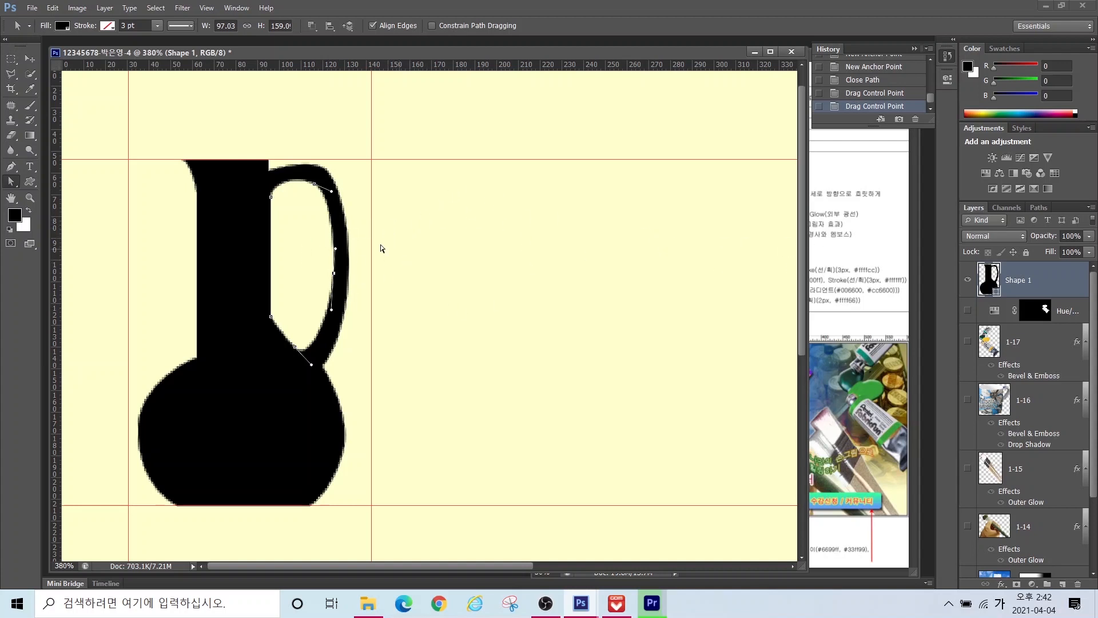
Step: Switch to whole-path selection and deselect the jug handle's path
{"action": "left_click", "coordinate": [29, 58]}
{"action": "left_click", "coordinate": [11, 181]}
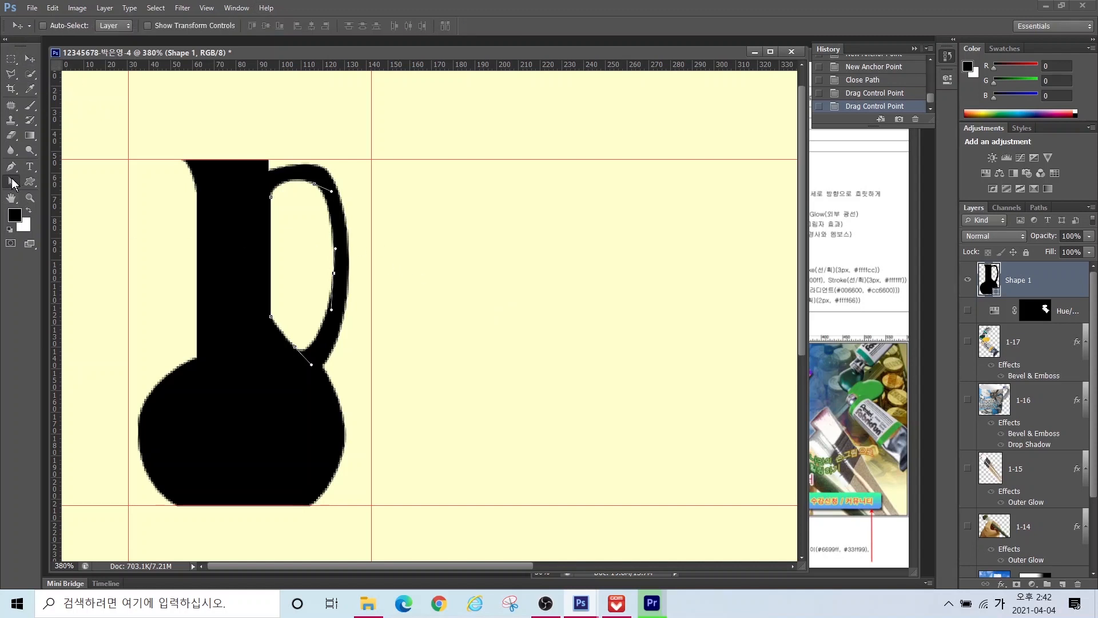
{"action": "left_click", "coordinate": [168, 222]}
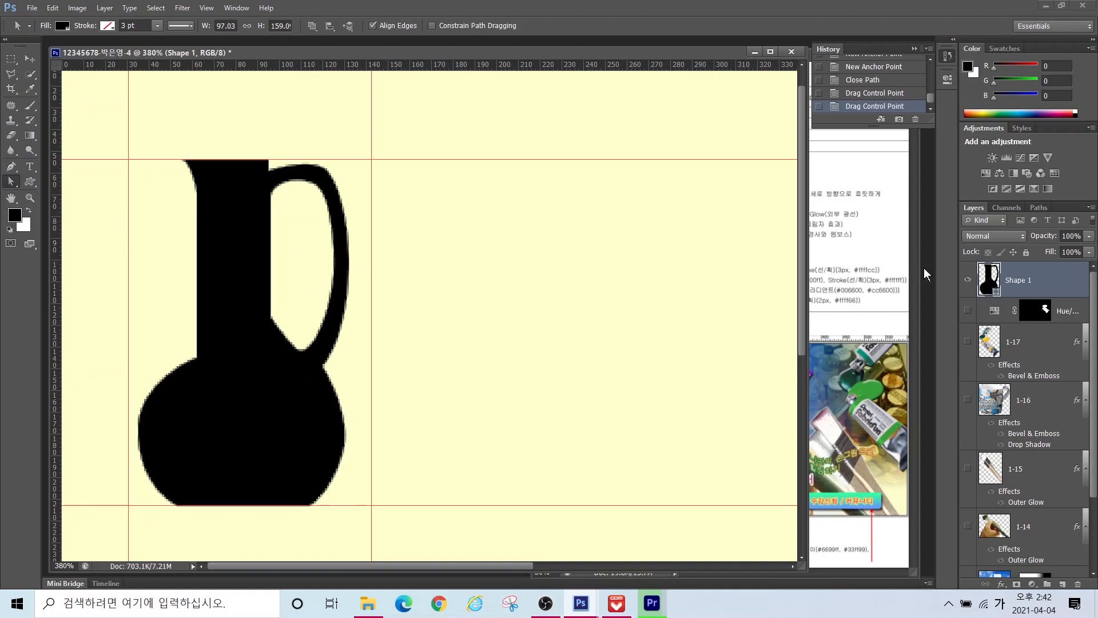
Step: Change the jug shape's fill colour from black to orange ff9900
{"action": "left_click", "coordinate": [994, 279]}
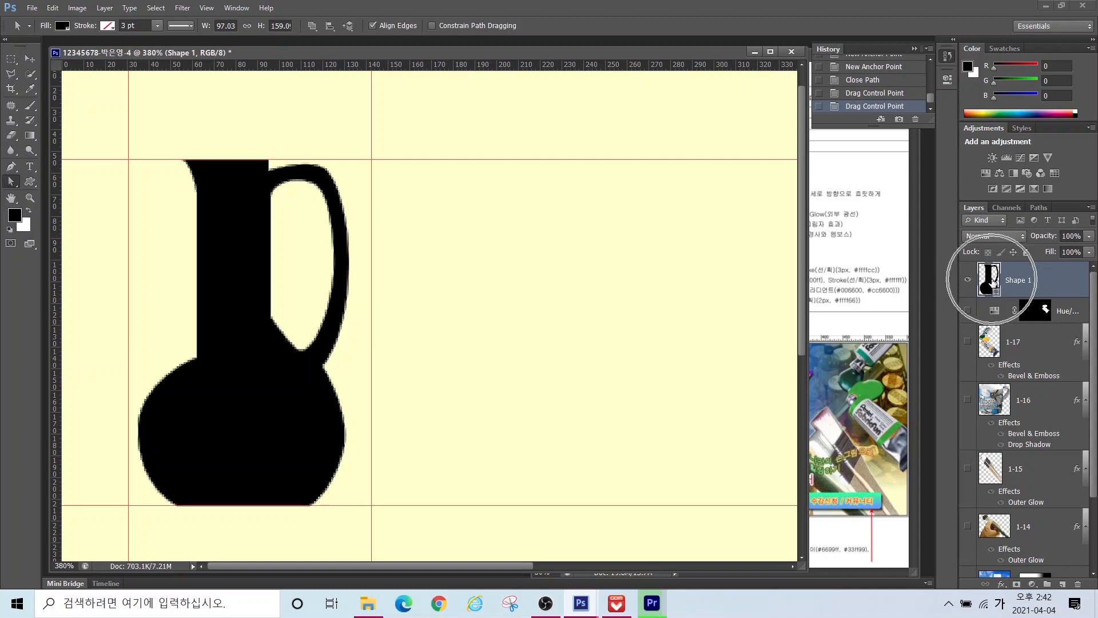
{"action": "double_click", "coordinate": [994, 279]}
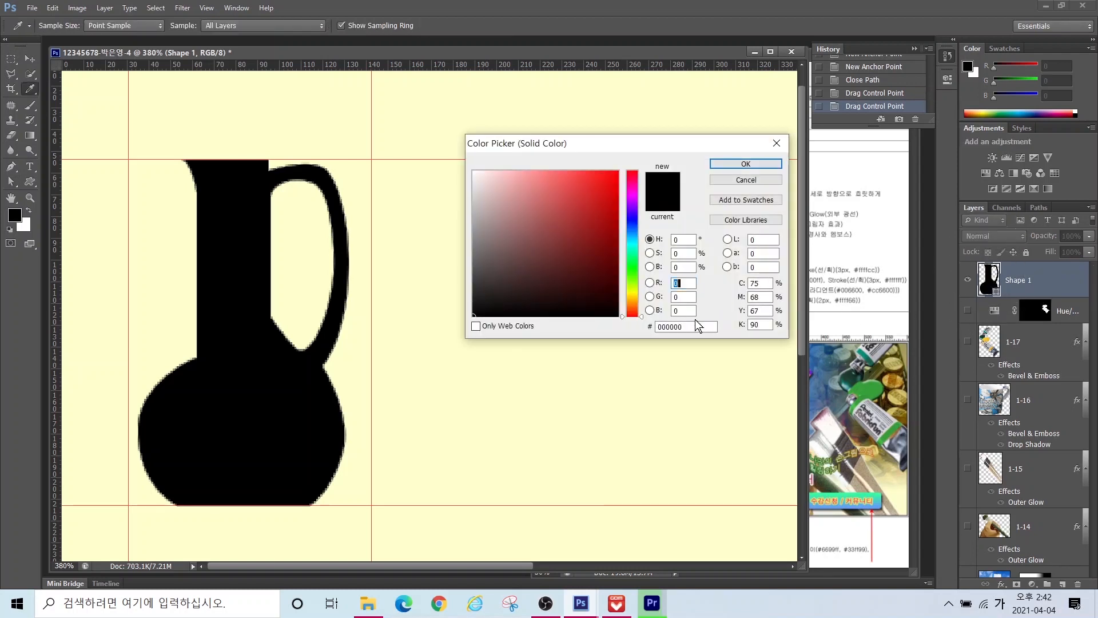
{"action": "key", "text": "Hangul"}
{"action": "type", "text": "990"}
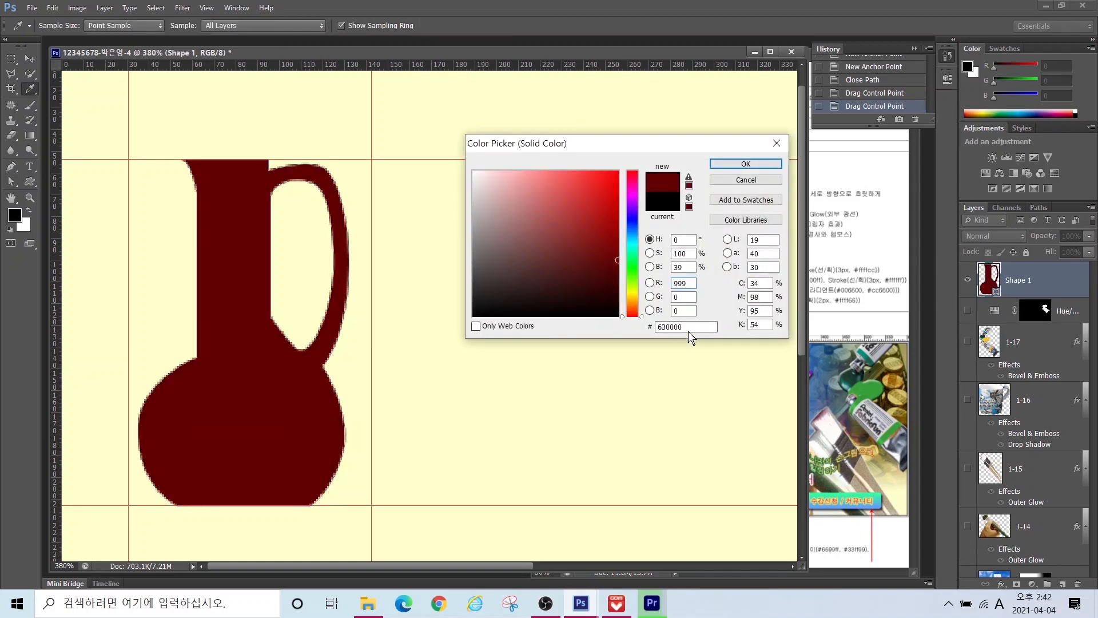
{"action": "left_click", "coordinate": [689, 327]}
{"action": "key", "text": "Return"}
{"action": "double_click", "coordinate": [689, 326]}
{"action": "type", "text": "ff9900"}
{"action": "key", "text": "Return"}
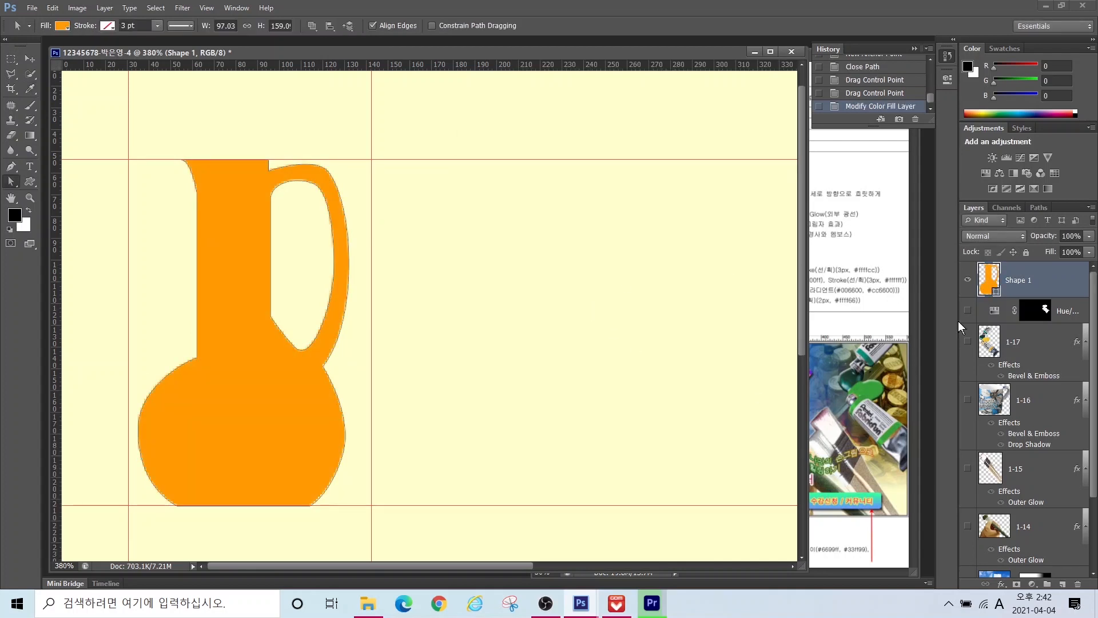
Step: Check the reference sheet, then set the Pen tool to New Layer and fit the canvas
{"action": "left_click", "coordinate": [861, 317]}
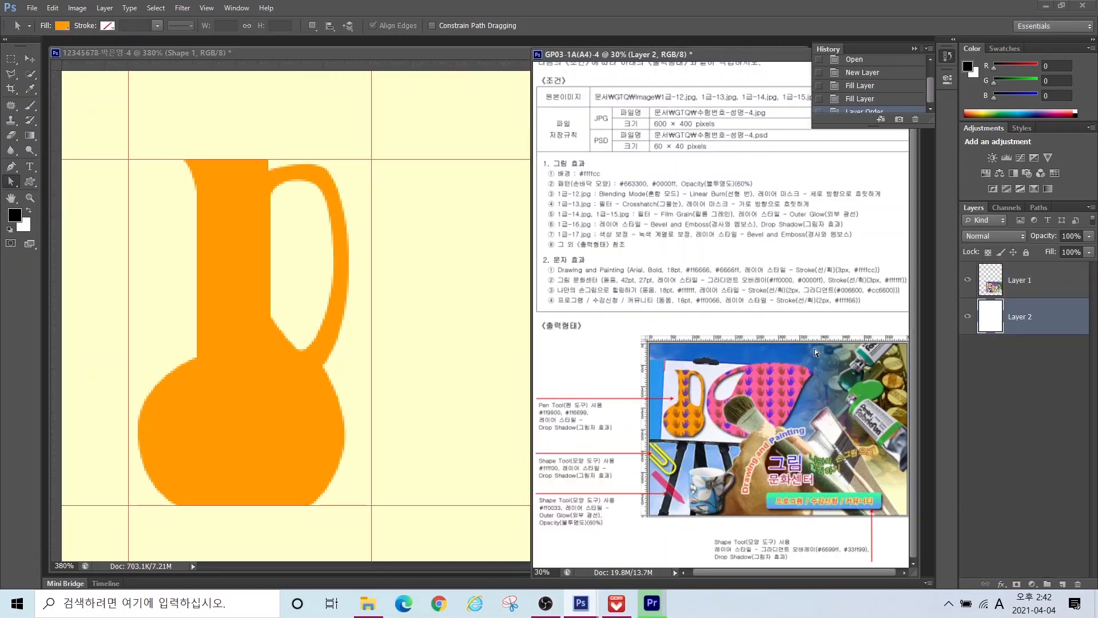
{"action": "left_click", "coordinate": [469, 276]}
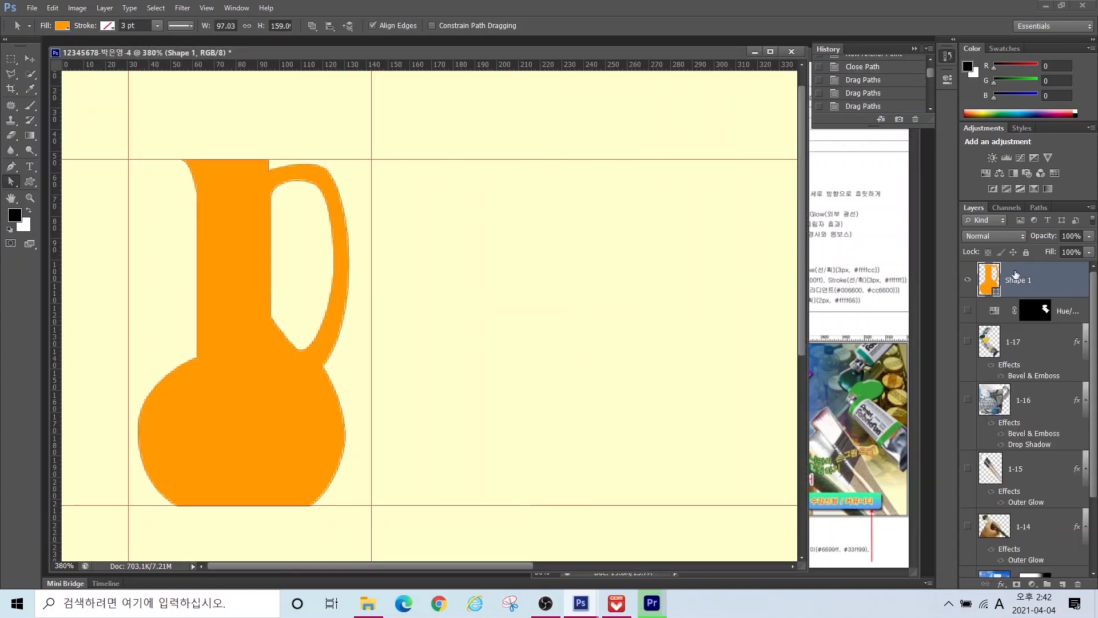
{"action": "left_click", "coordinate": [11, 166]}
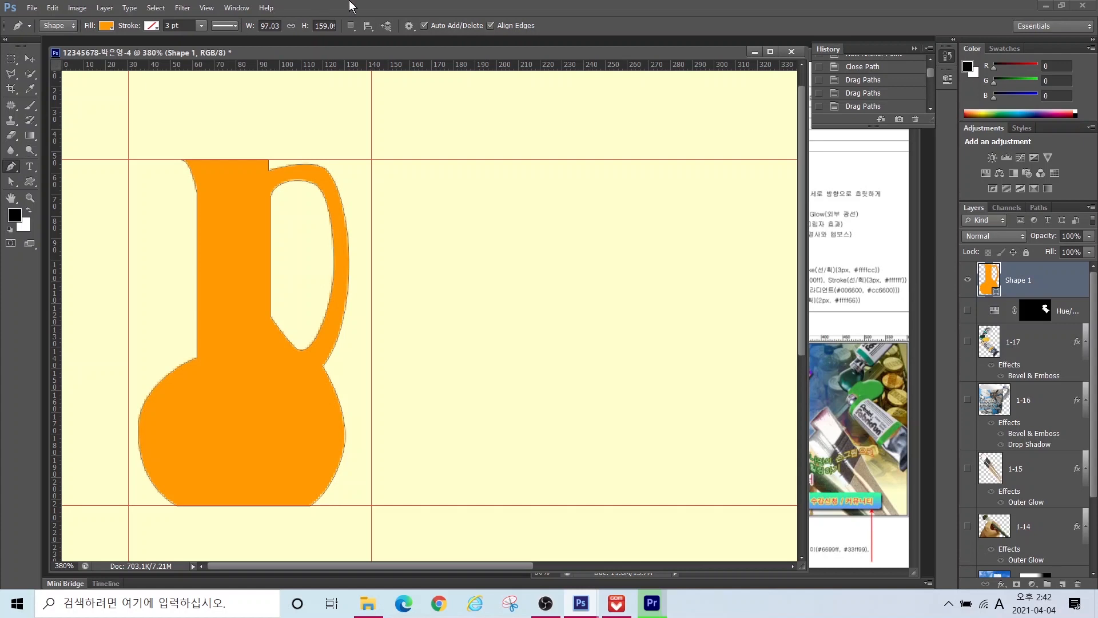
{"action": "left_click", "coordinate": [351, 26]}
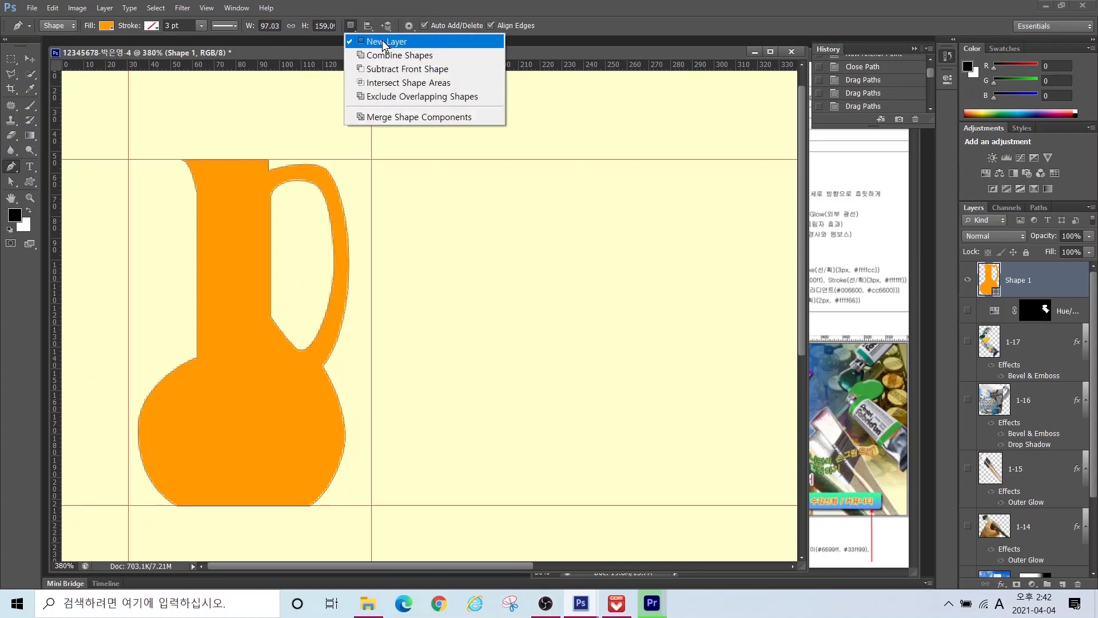
{"action": "left_click", "coordinate": [382, 42]}
{"action": "double_click", "coordinate": [10, 199]}
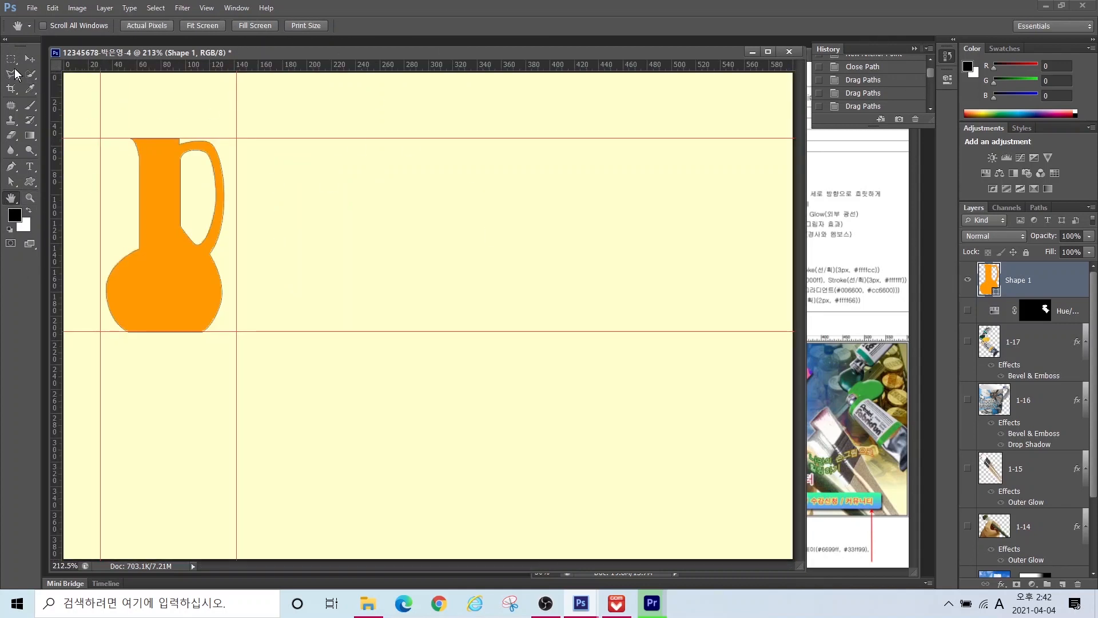
Step: Add a vertical guide near 360 px right of the jug and nudge the top horizontal guide up
{"action": "left_click", "coordinate": [29, 59]}
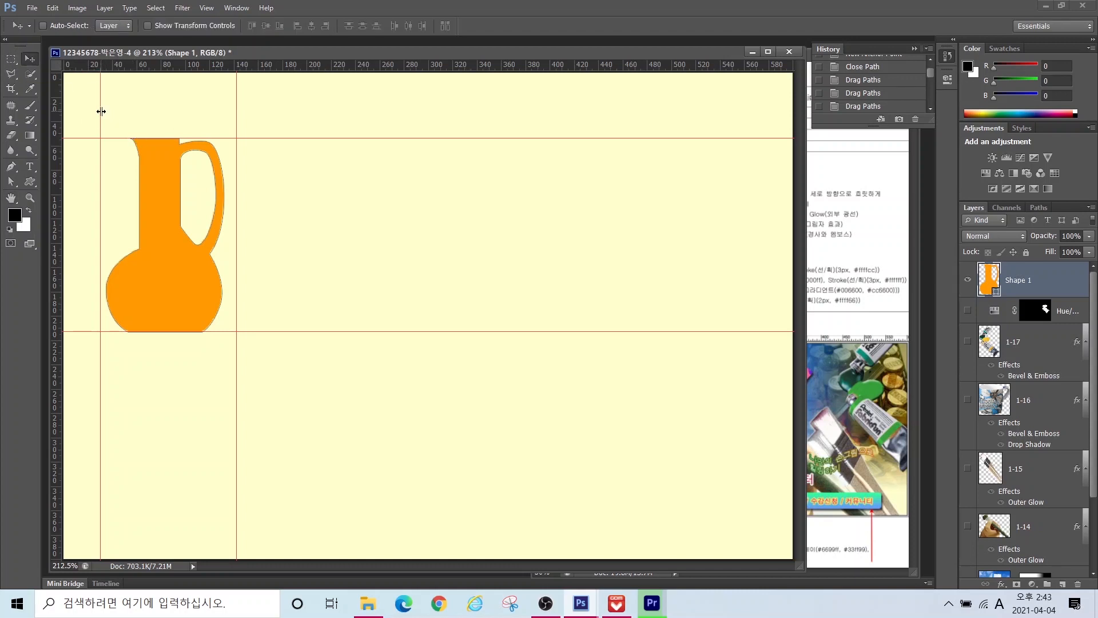
{"action": "left_click_drag", "start_coordinate": [102, 112], "coordinate": [518, 147]}
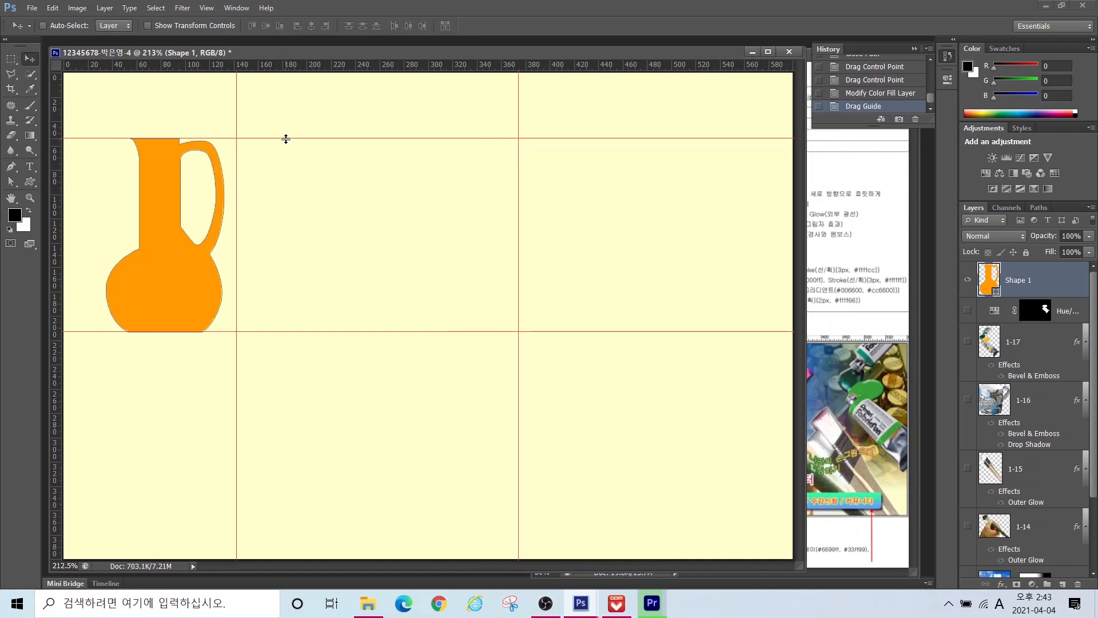
{"action": "left_click_drag", "start_coordinate": [288, 138], "coordinate": [287, 127]}
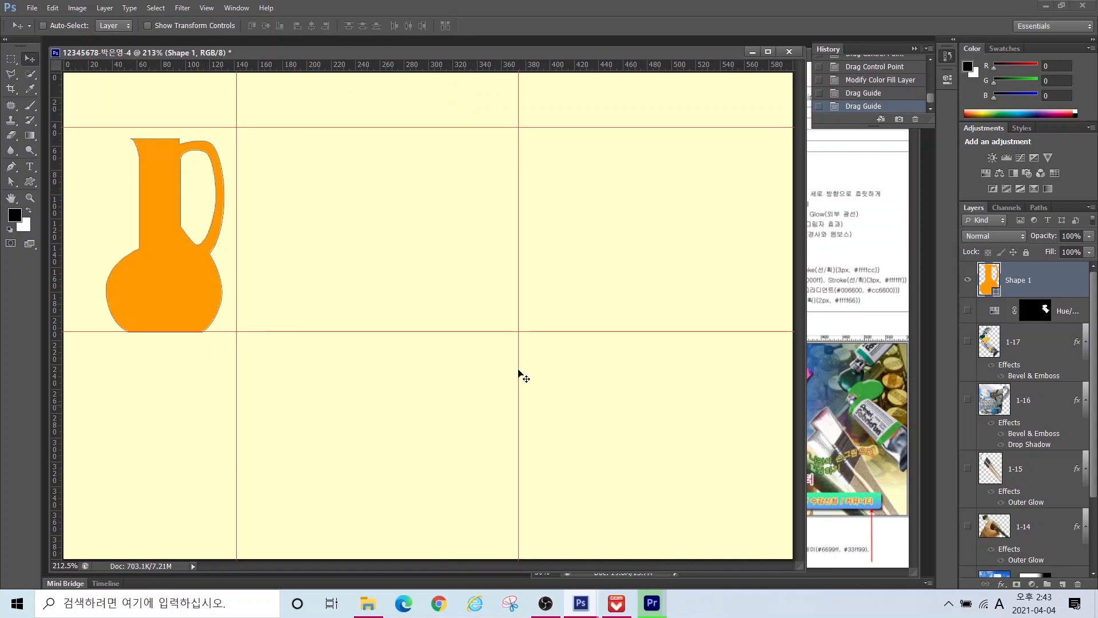
{"action": "left_click", "coordinate": [11, 167]}
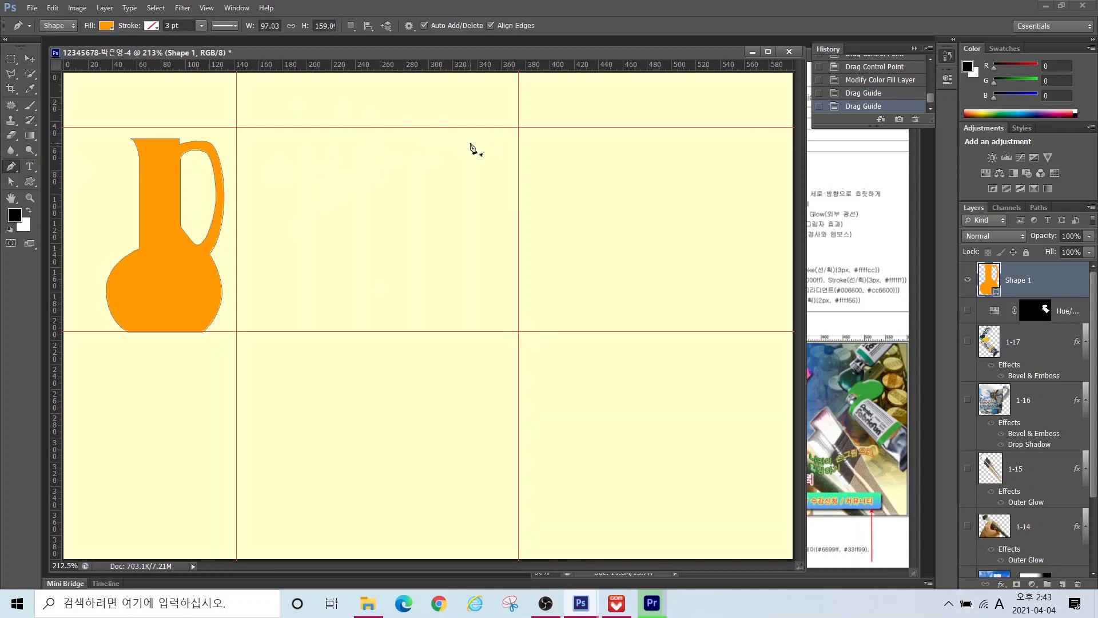
Step: Draw a closed curved shape with a rounded body and a spout at its upper right
{"action": "left_click", "coordinate": [500, 144]}
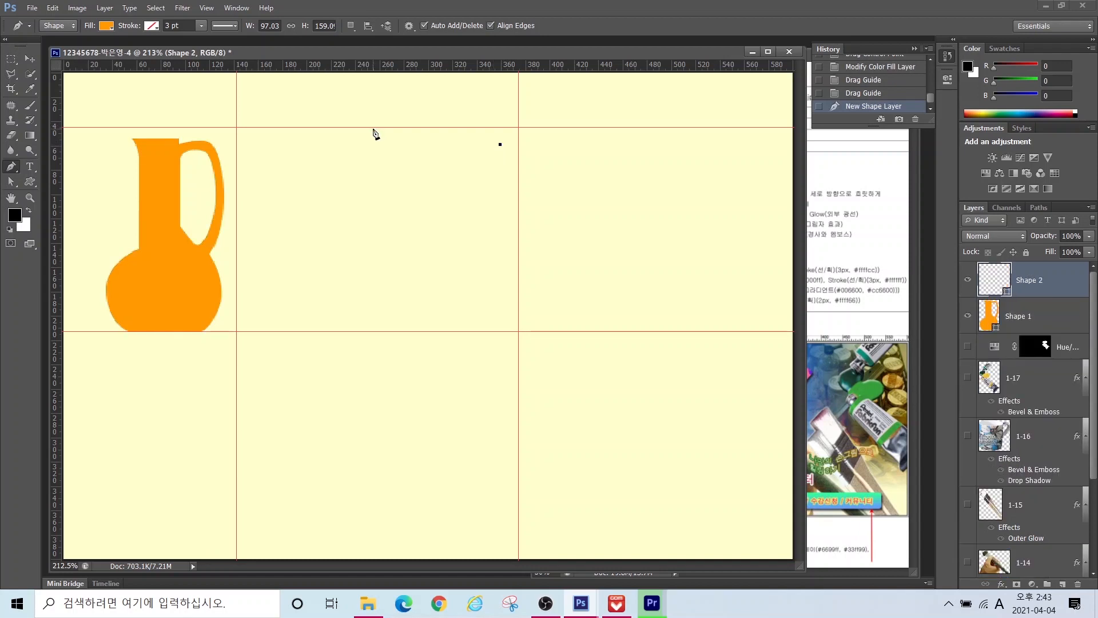
{"action": "left_click_drag", "start_coordinate": [374, 127], "coordinate": [313, 128]}
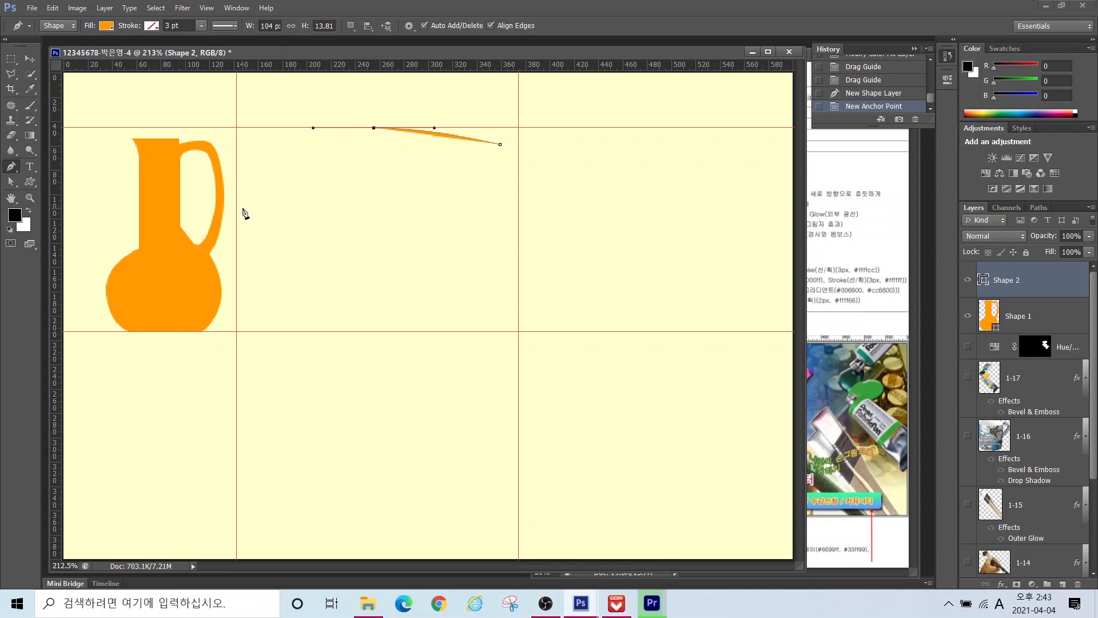
{"action": "left_click_drag", "start_coordinate": [236, 210], "coordinate": [237, 246]}
{"action": "left_click_drag", "start_coordinate": [335, 325], "coordinate": [425, 325]}
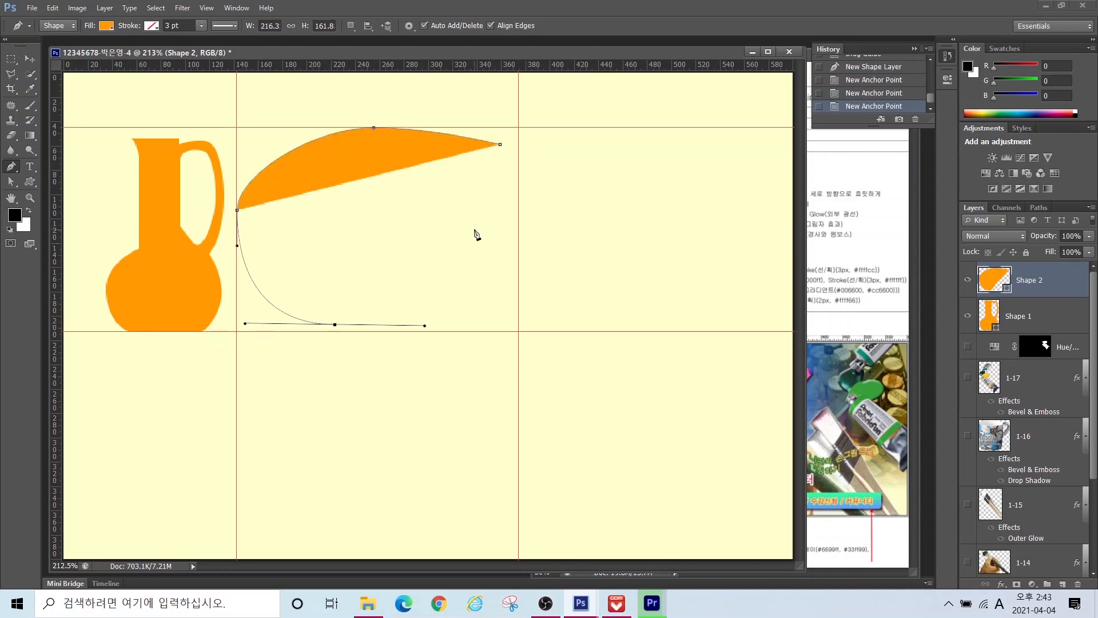
{"action": "left_click_drag", "start_coordinate": [482, 222], "coordinate": [484, 145]}
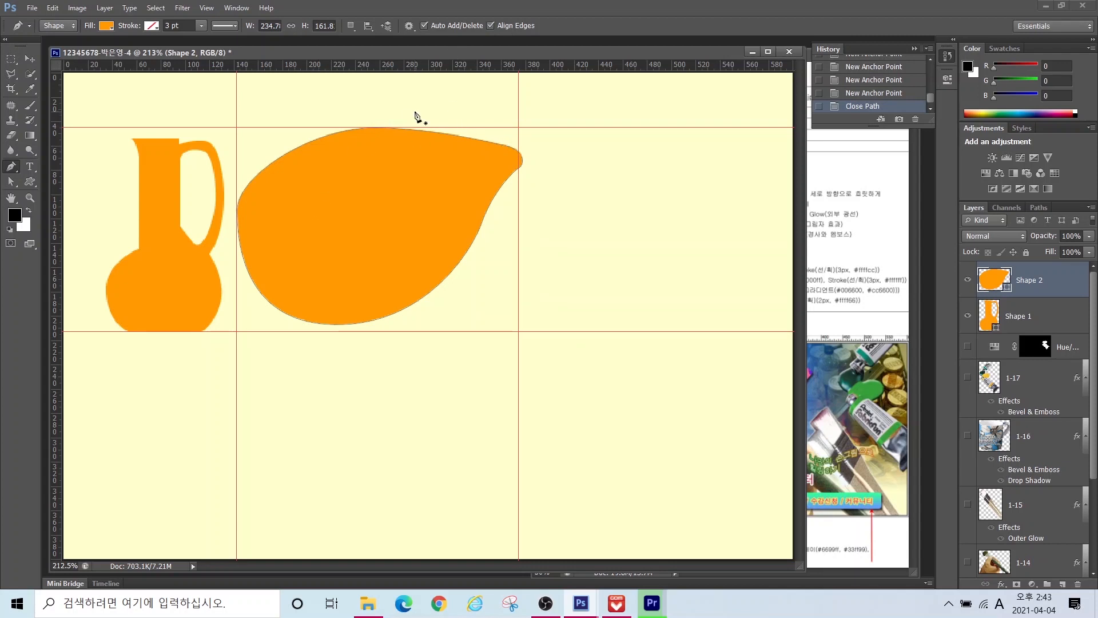
Step: Refine the new shape's top, right-side and spout anchors with Direct Selection
{"action": "left_click", "coordinate": [12, 182]}
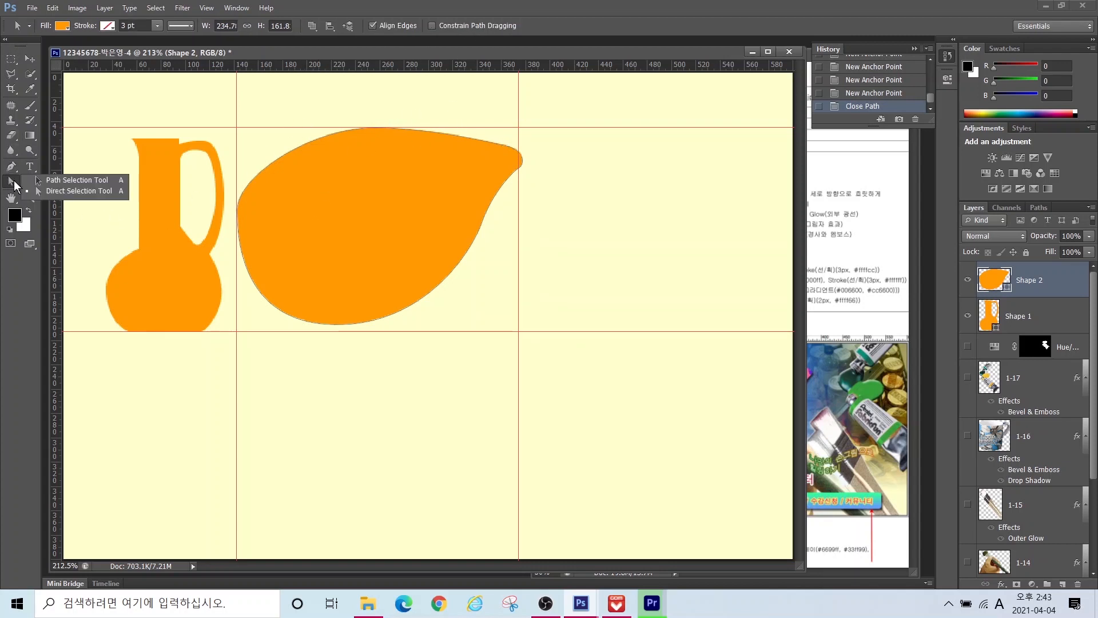
{"action": "left_click", "coordinate": [69, 191]}
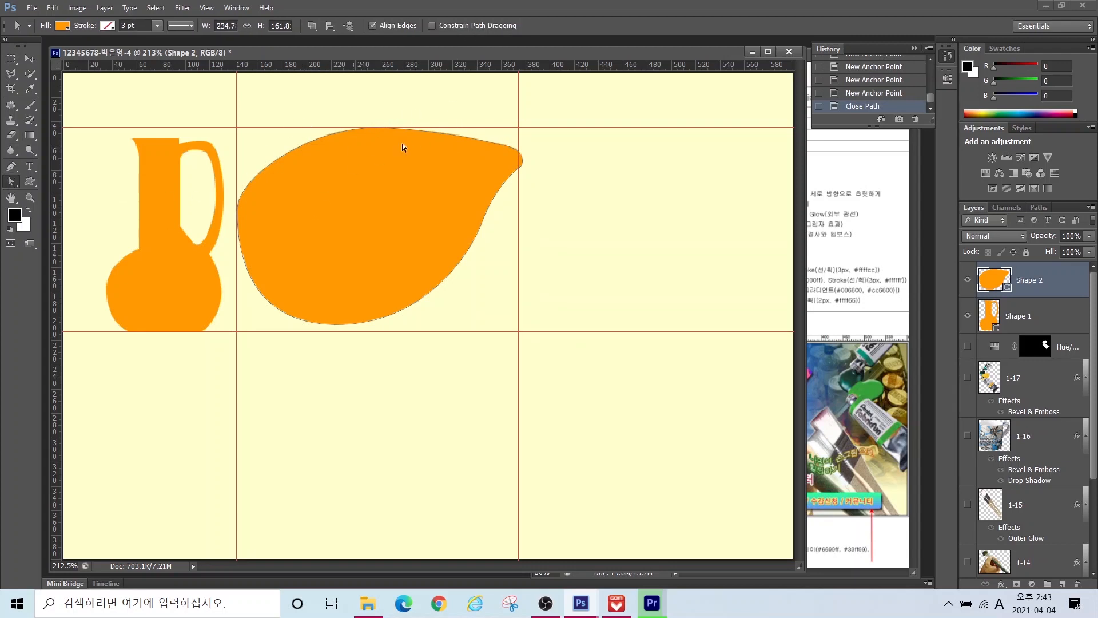
{"action": "left_click", "coordinate": [374, 127]}
{"action": "left_click_drag", "start_coordinate": [371, 128], "coordinate": [275, 127]}
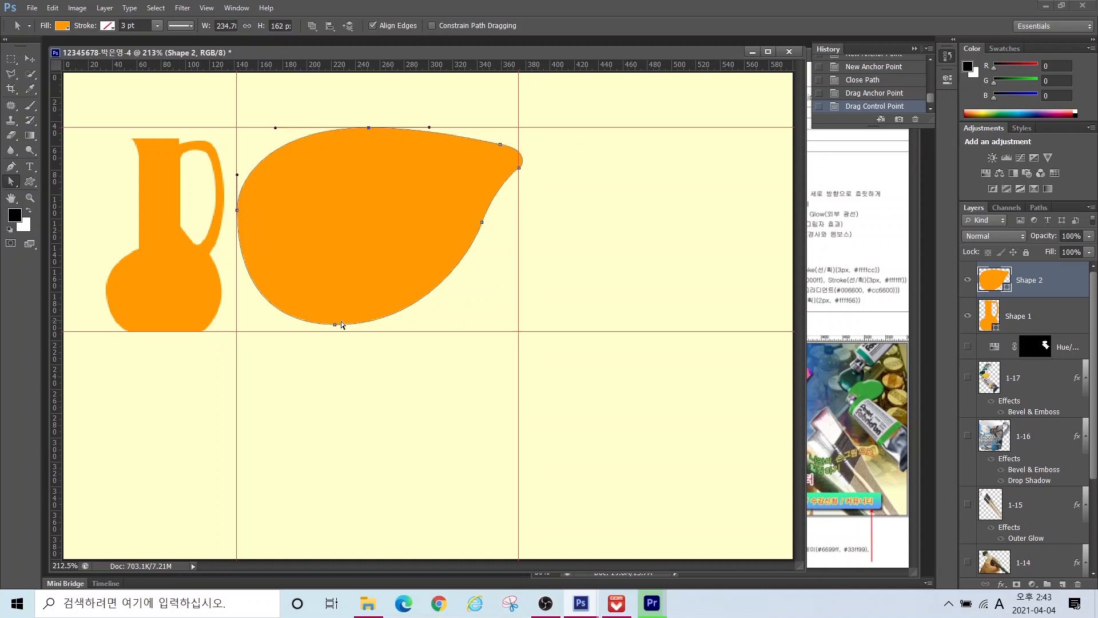
{"action": "left_click_drag", "start_coordinate": [482, 222], "coordinate": [479, 222]}
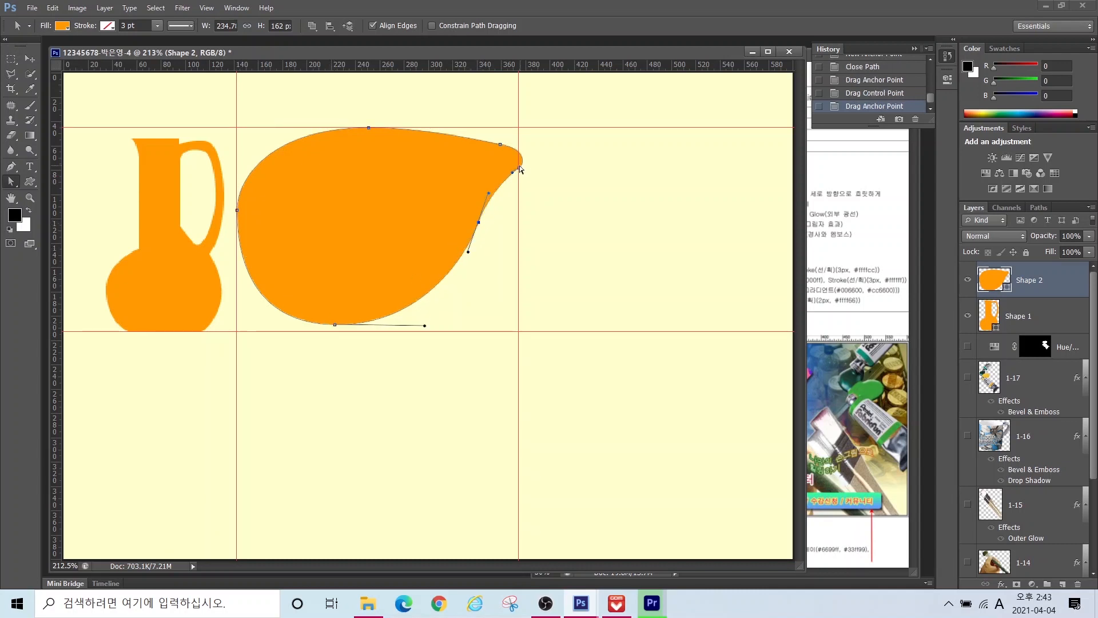
{"action": "left_click_drag", "start_coordinate": [520, 168], "coordinate": [513, 170]}
{"action": "left_click", "coordinate": [12, 182]}
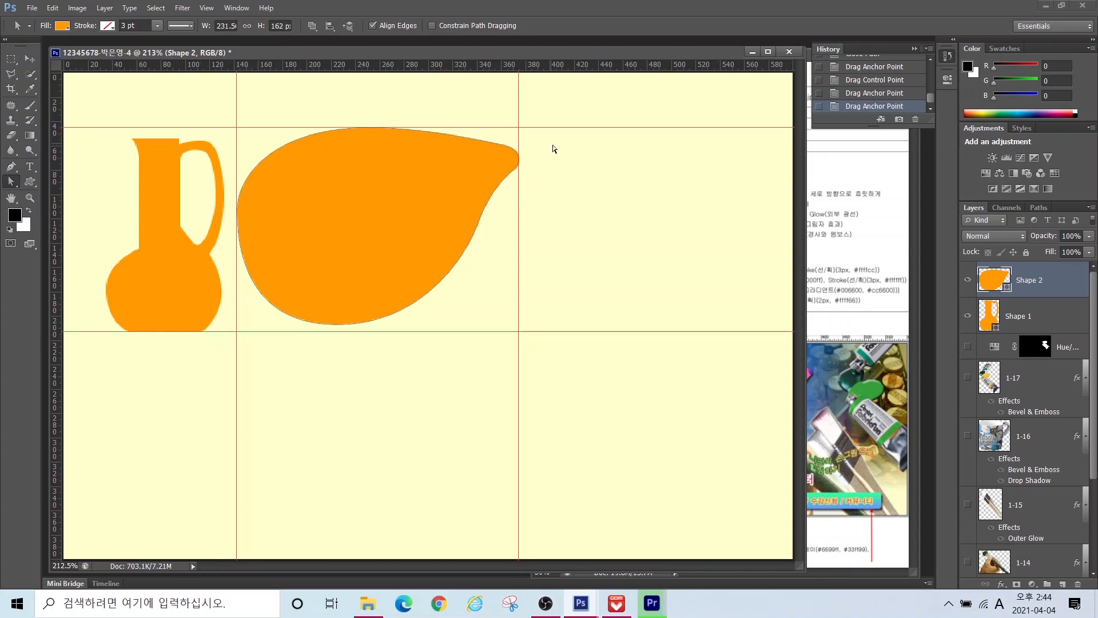
{"action": "left_click", "coordinate": [506, 174]}
Step: Set the Pen to Subtract Front Shape and draw a curved handle hole in the body
{"action": "left_click", "coordinate": [12, 168]}
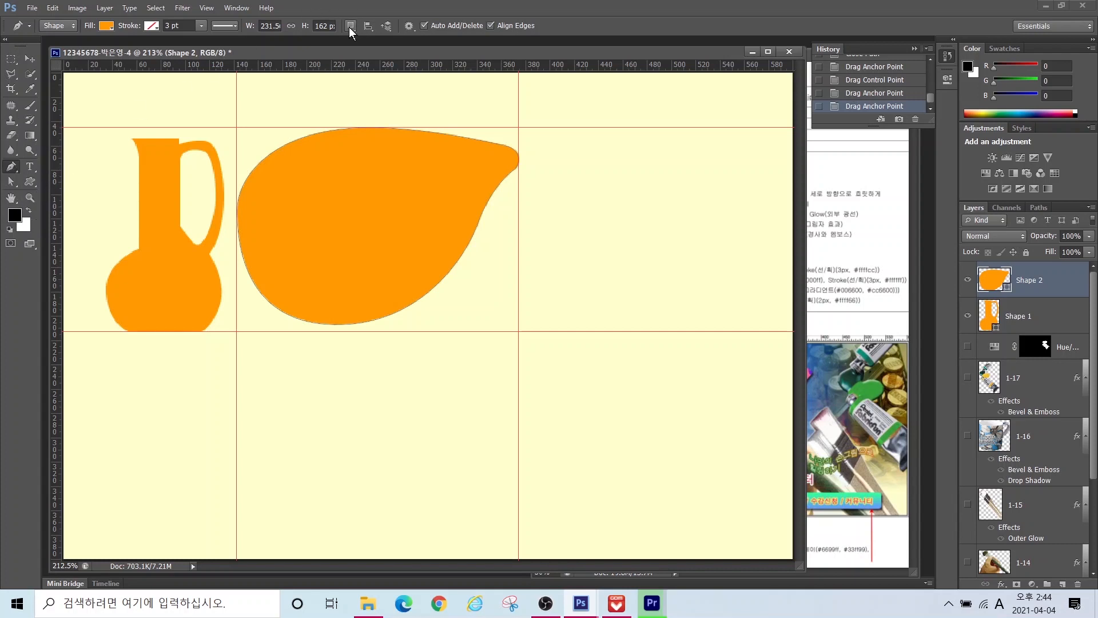
{"action": "left_click", "coordinate": [350, 26]}
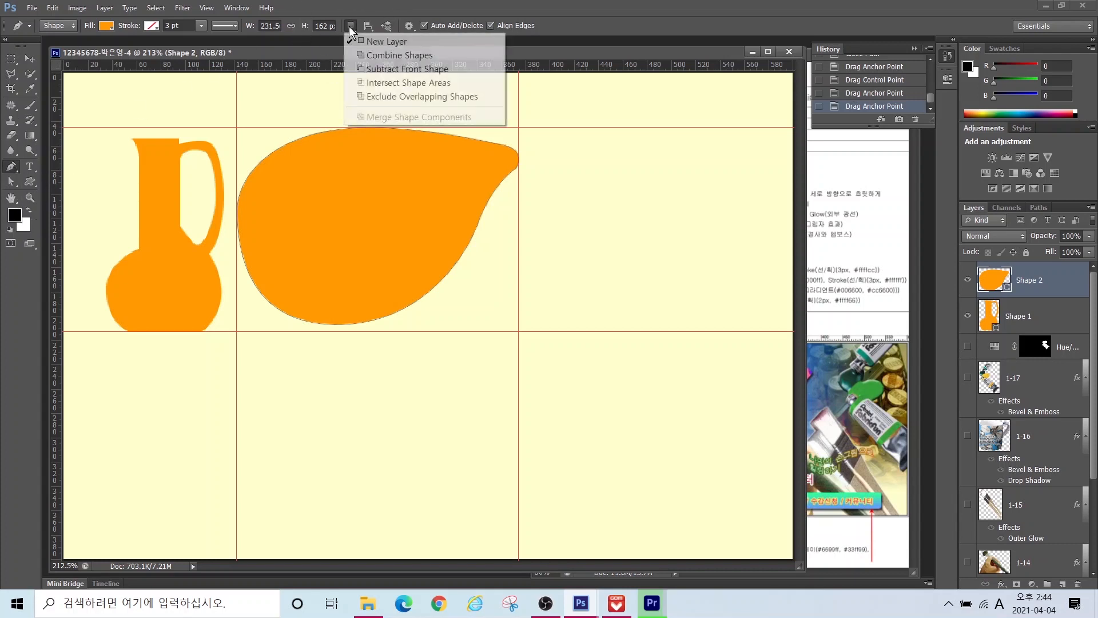
{"action": "left_click", "coordinate": [376, 69]}
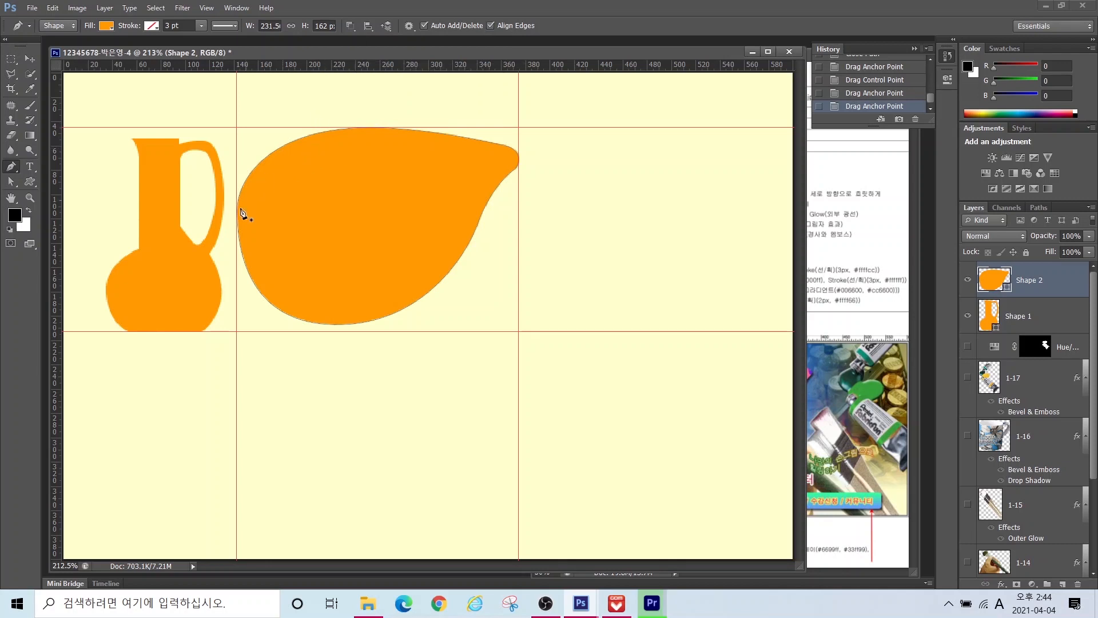
{"action": "left_click", "coordinate": [336, 143]}
{"action": "left_click_drag", "start_coordinate": [251, 200], "coordinate": [313, 186]}
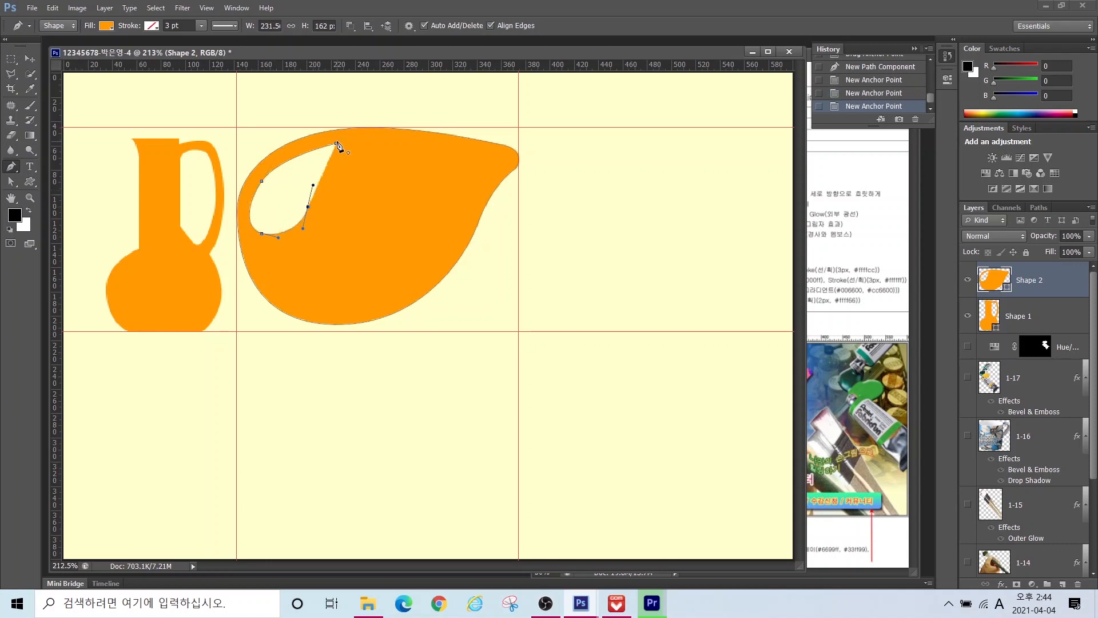
{"action": "left_click_drag", "start_coordinate": [336, 143], "coordinate": [348, 134]}
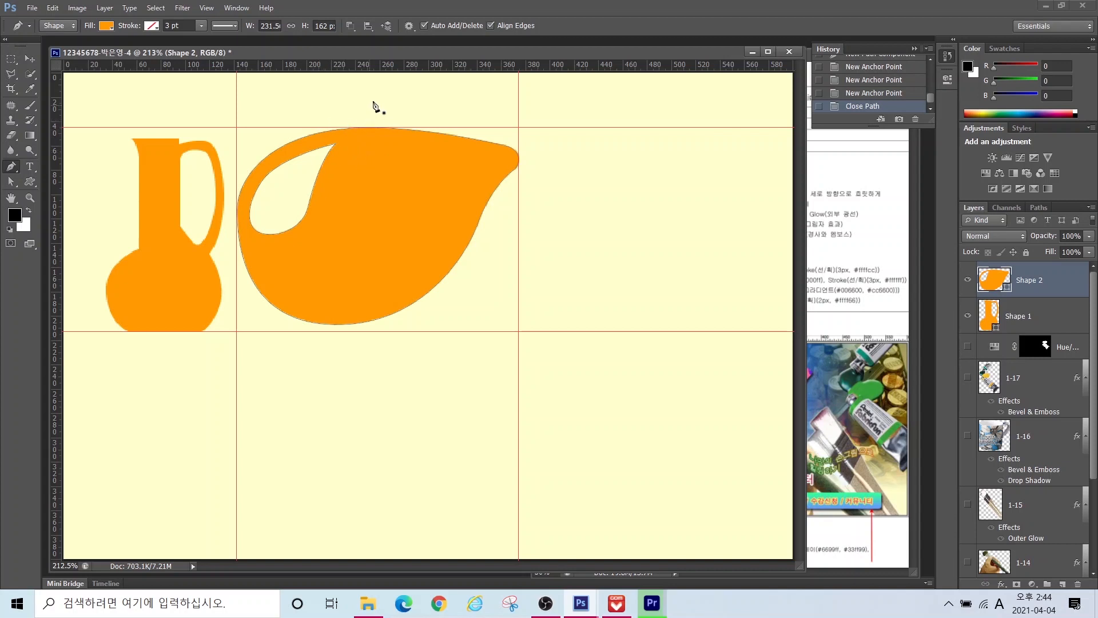
Step: Adjust the hole's top point and lower-right curve, then deselect the path
{"action": "left_click", "coordinate": [11, 182]}
{"action": "left_click", "coordinate": [336, 143]}
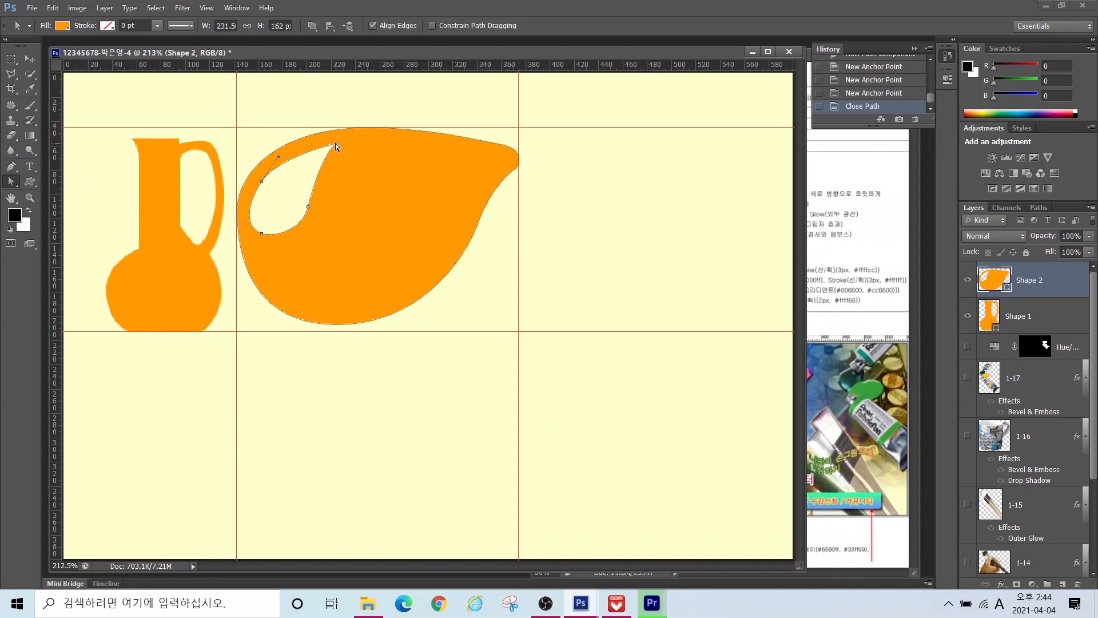
{"action": "left_click_drag", "start_coordinate": [335, 143], "coordinate": [336, 136]}
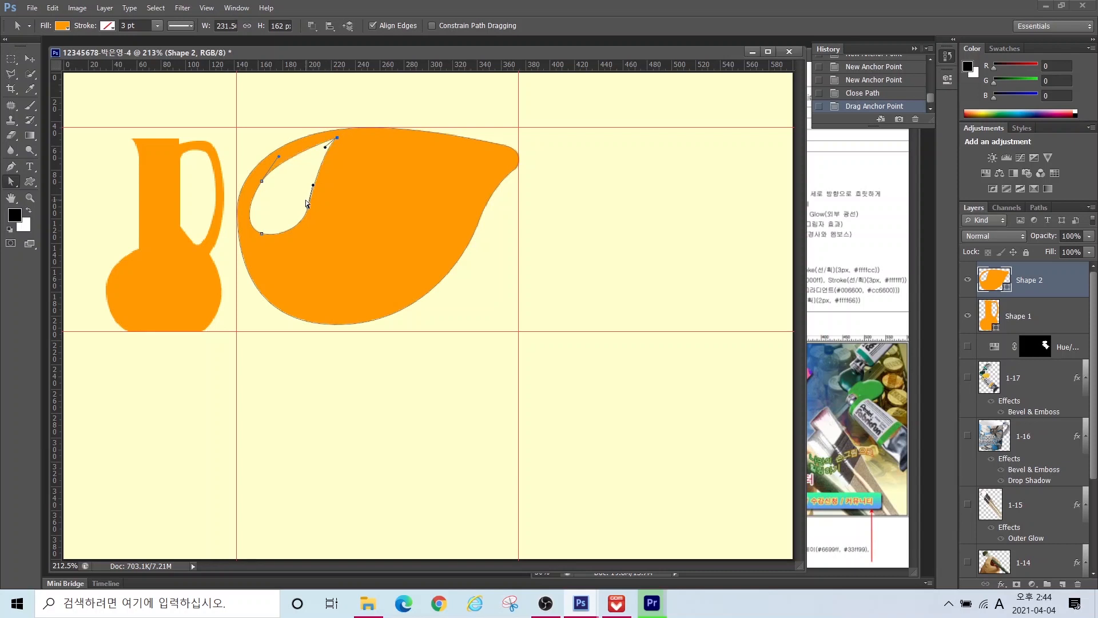
{"action": "mouse_move", "coordinate": [311, 183]}
{"action": "left_mouse_down"}
{"action": "mouse_move", "coordinate": [319, 150]}
{"action": "mouse_move", "coordinate": [328, 181]}
{"action": "left_mouse_up"}
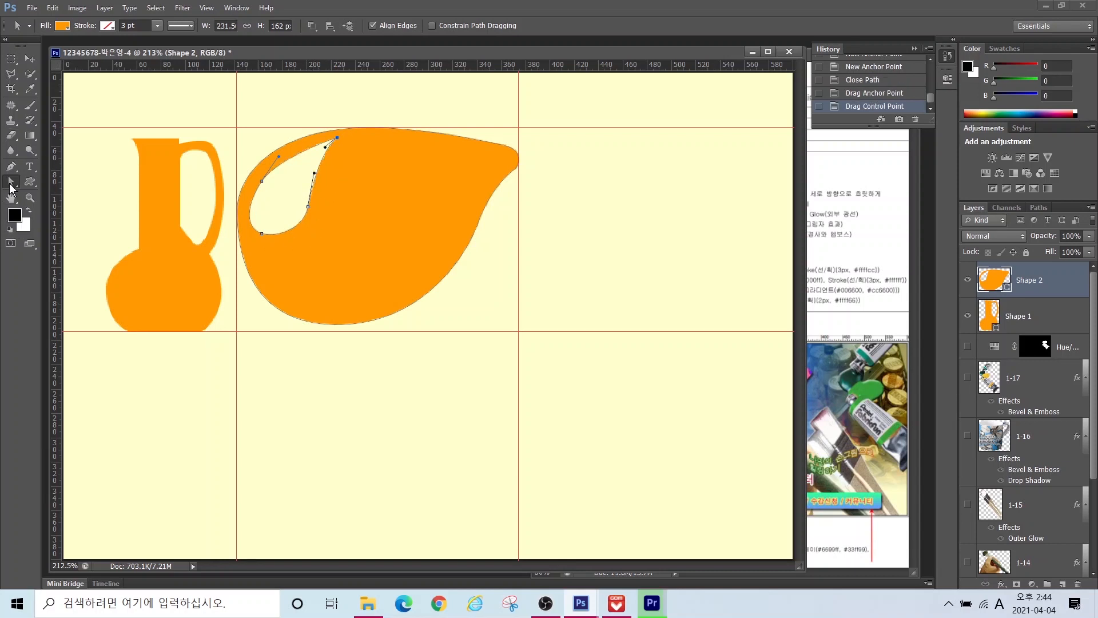
{"action": "left_click", "coordinate": [269, 141]}
Step: Recolour the pitcher shape's fill to pink ff6699
{"action": "double_click", "coordinate": [1000, 283]}
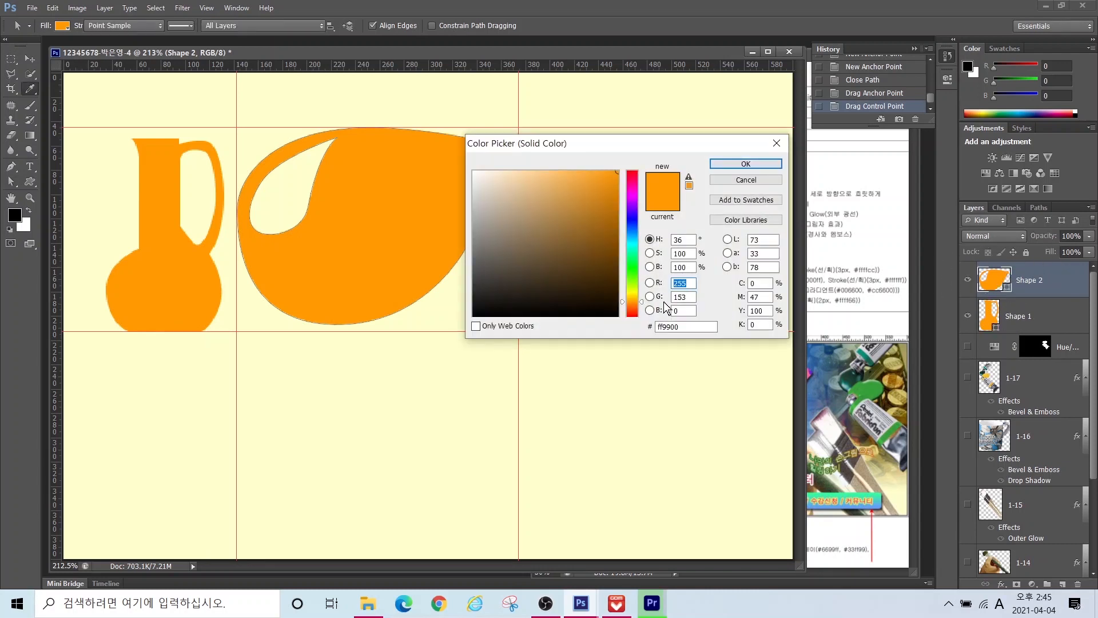
{"action": "left_click", "coordinate": [681, 327]}
{"action": "left_click_drag", "start_coordinate": [681, 327], "coordinate": [603, 329]}
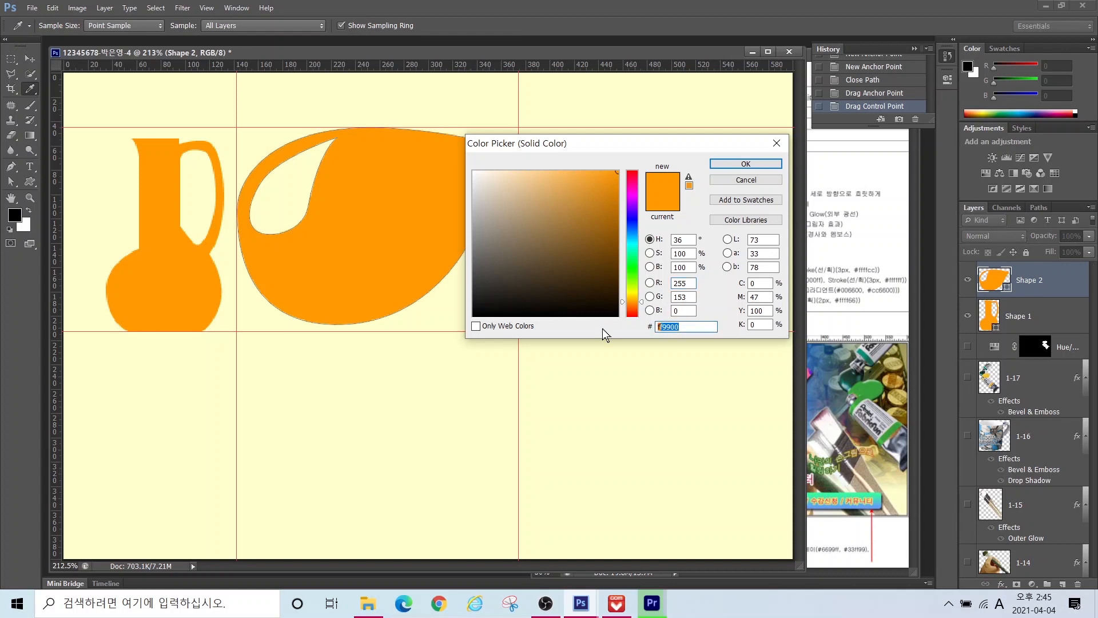
{"action": "type", "text": "0000ff"}
{"action": "key", "text": "BackSpace"}
{"action": "key", "text": "BackSpace"}
{"action": "key", "text": "BackSpace"}
{"action": "key", "text": "BackSpace"}
{"action": "key", "text": "BackSpace"}
{"action": "key", "text": "BackSpace"}
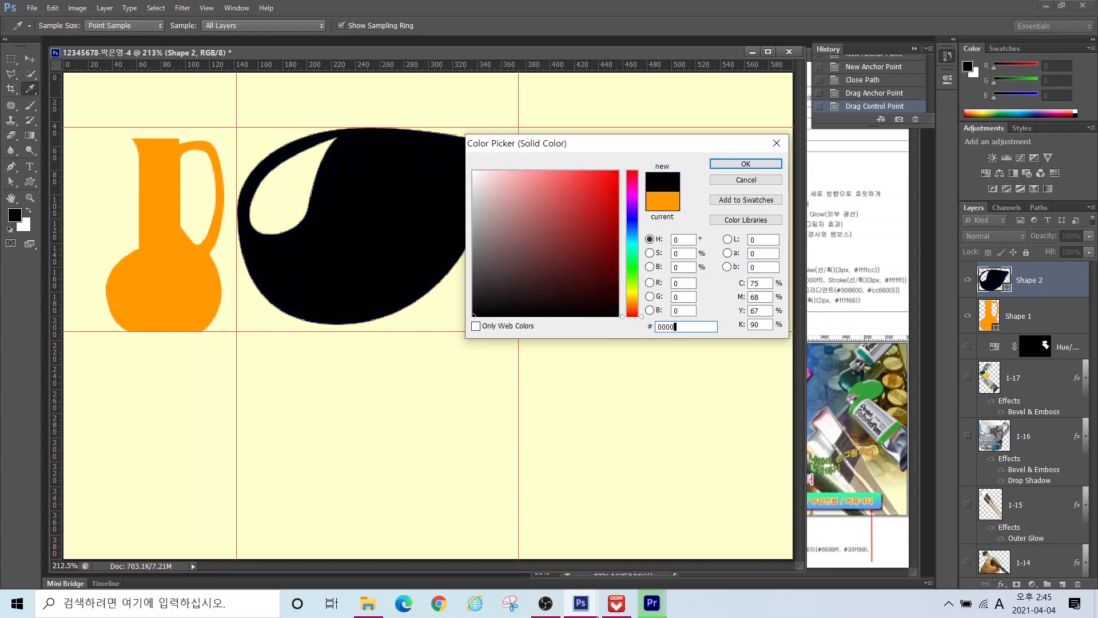
{"action": "type", "text": "ff6699"}
{"action": "key", "text": "Return"}
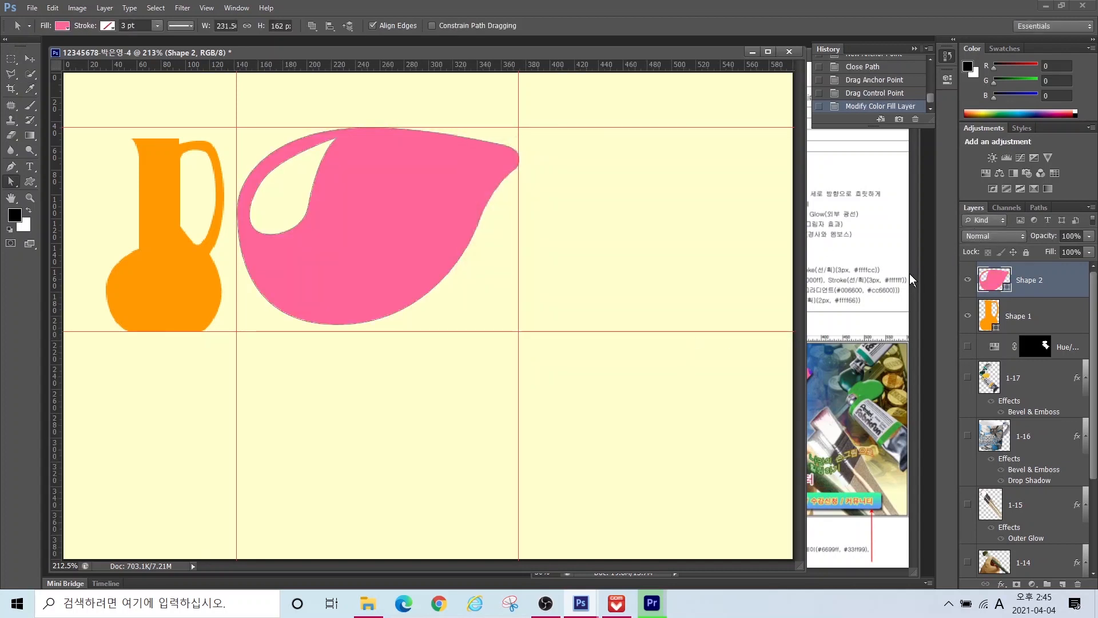
Step: After checking the reference sheet, give the pitcher a default drop shadow
{"action": "left_click", "coordinate": [871, 203]}
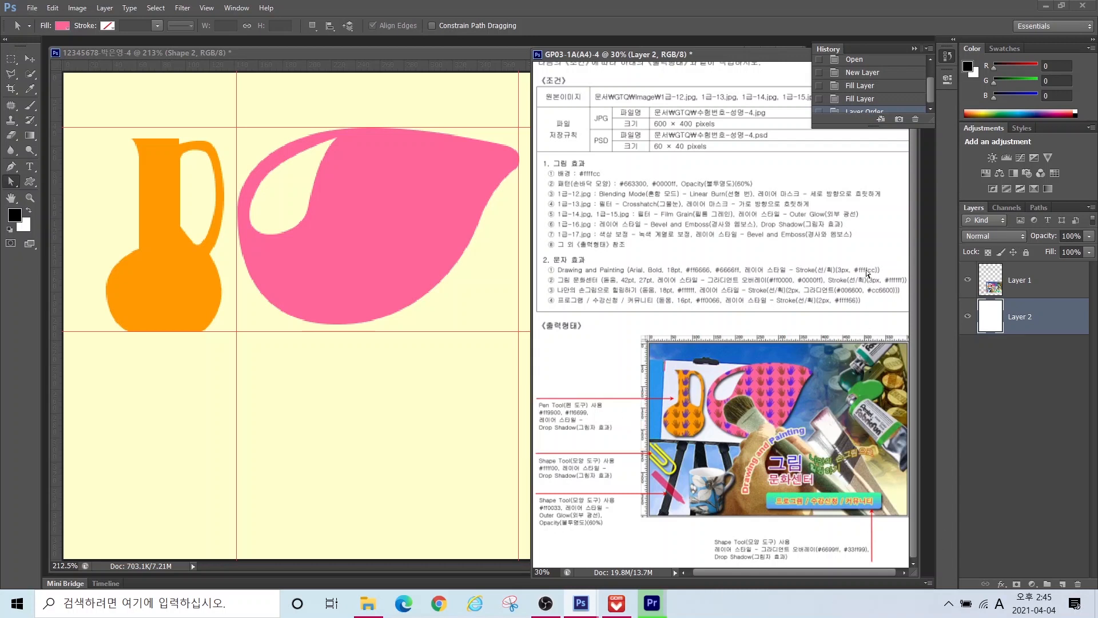
{"action": "left_click", "coordinate": [492, 239]}
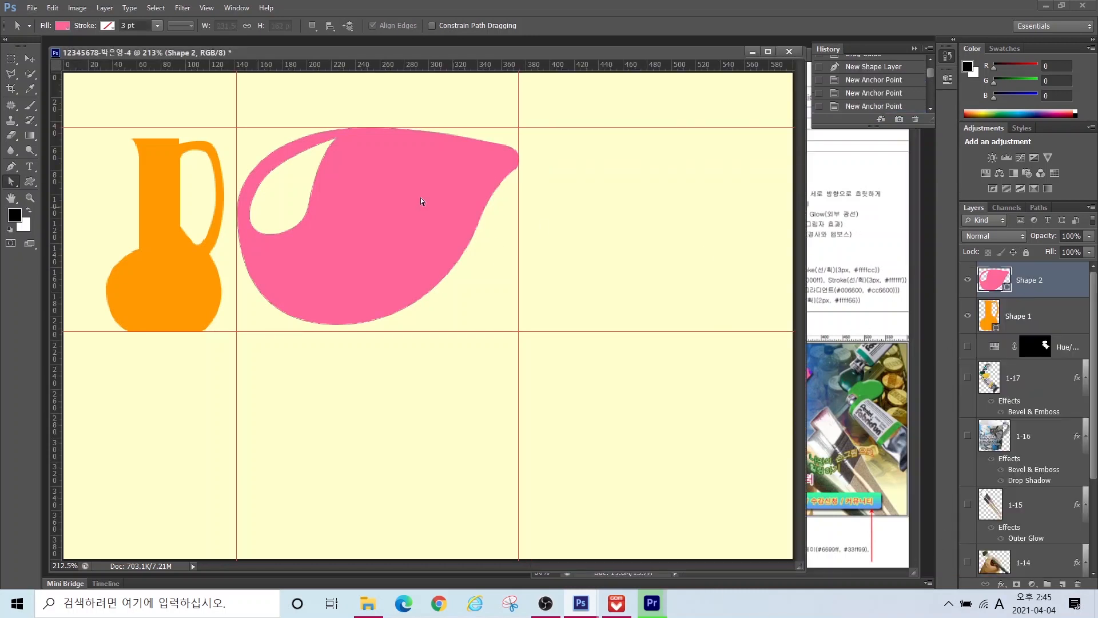
{"action": "left_click", "coordinate": [998, 584]}
{"action": "left_click", "coordinate": [1002, 572]}
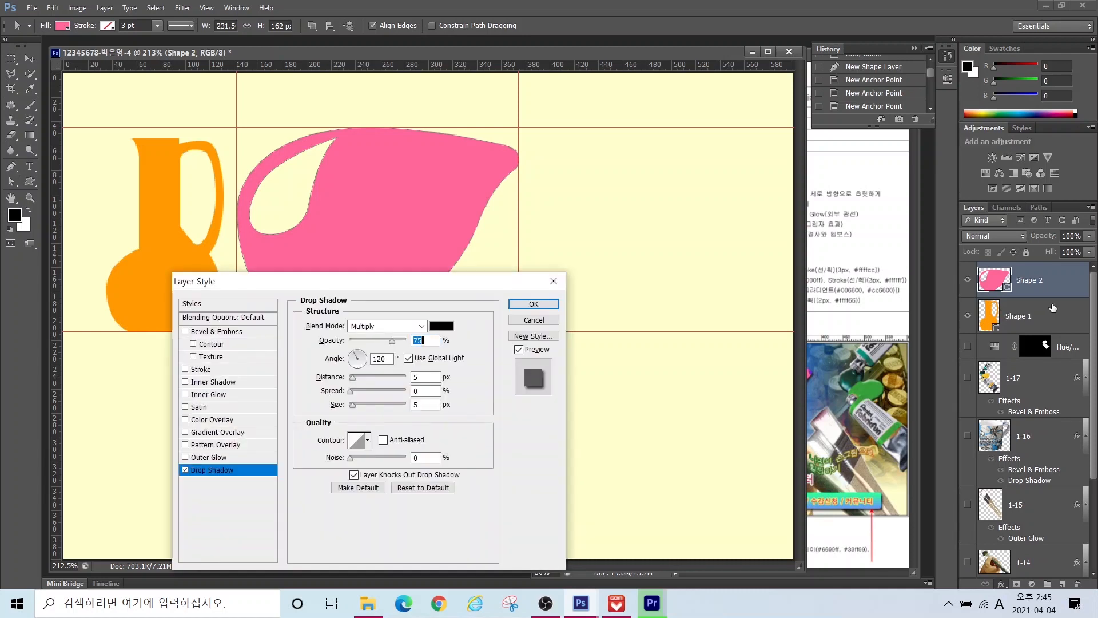
{"action": "key", "text": "Return"}
{"action": "left_click", "coordinate": [1024, 314]}
{"action": "left_click", "coordinate": [1000, 582]}
{"action": "left_click", "coordinate": [710, 322]}
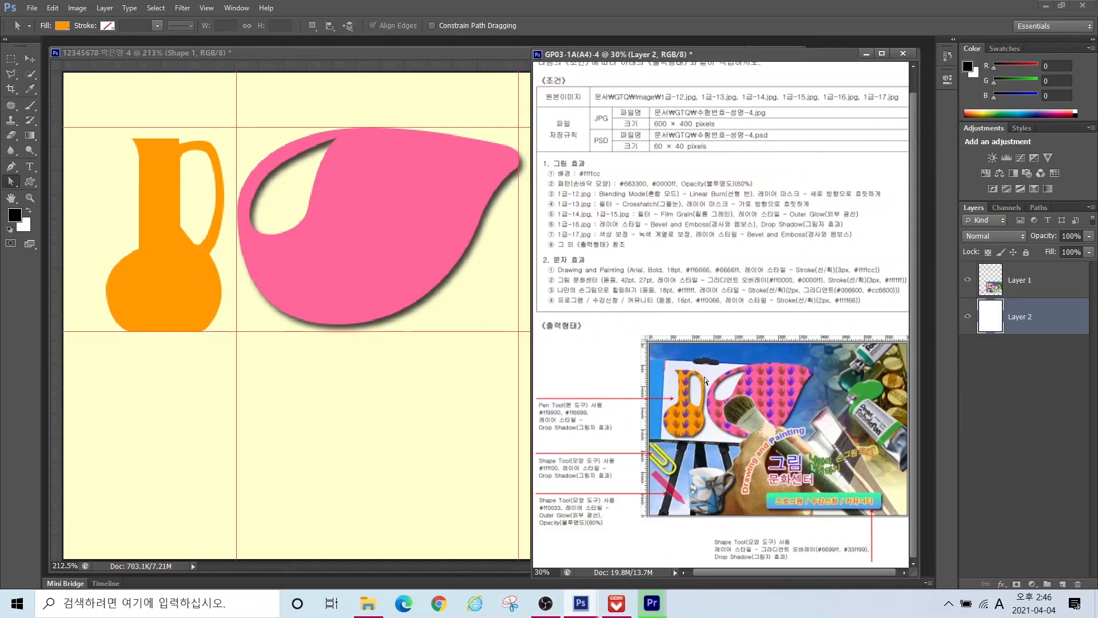
{"action": "mouse_move", "coordinate": [700, 426]}
{"action": "left_mouse_down"}
{"action": "mouse_move", "coordinate": [659, 413]}
{"action": "mouse_move", "coordinate": [689, 378]}
{"action": "left_mouse_up"}
{"action": "mouse_move", "coordinate": [790, 411]}
{"action": "left_mouse_down"}
{"action": "mouse_move", "coordinate": [751, 396]}
{"action": "mouse_move", "coordinate": [793, 383]}
{"action": "left_mouse_up"}
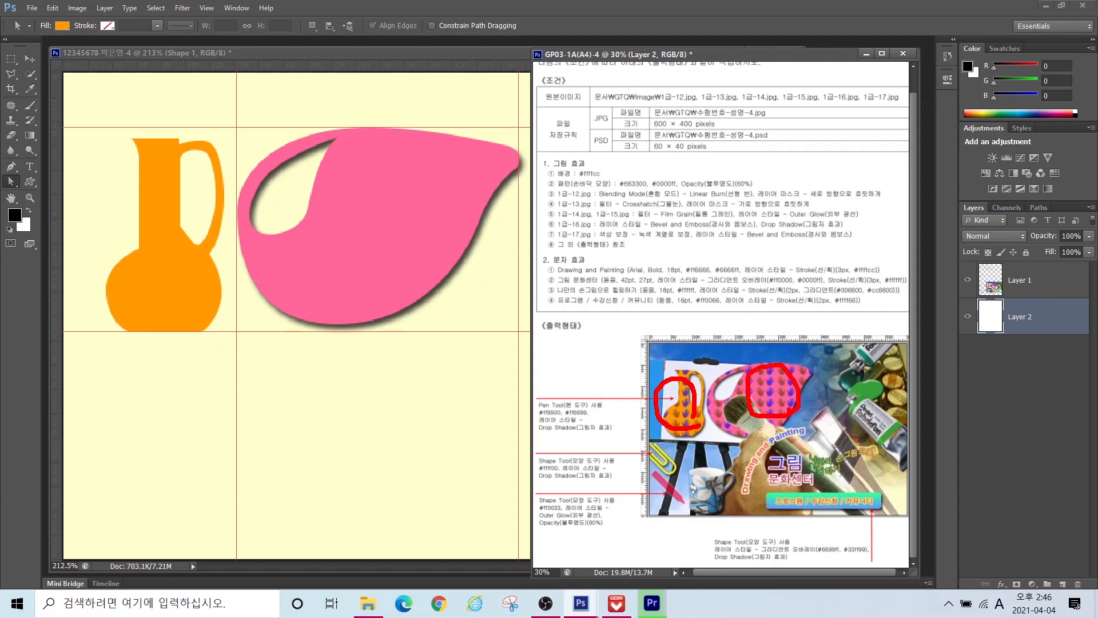
{"action": "key", "text": "Escape"}
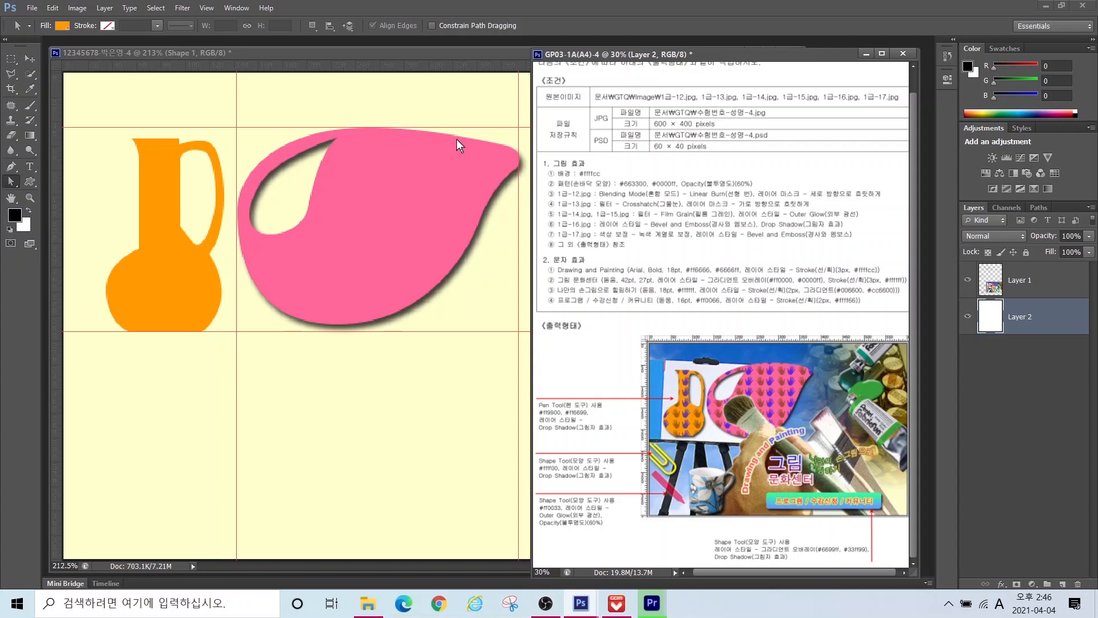
{"action": "left_click", "coordinate": [351, 57]}
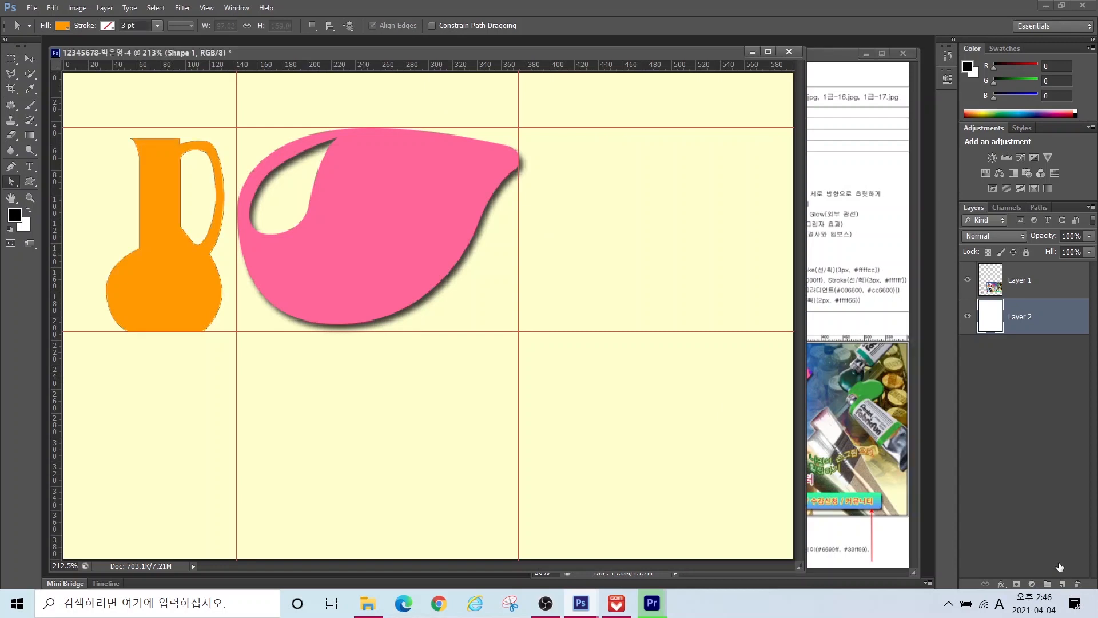
Step: Create an empty layer 패턴 above Shape 2 and load Shape 1 plus Shape 2 outlines as a selection
{"action": "left_click", "coordinate": [1057, 283]}
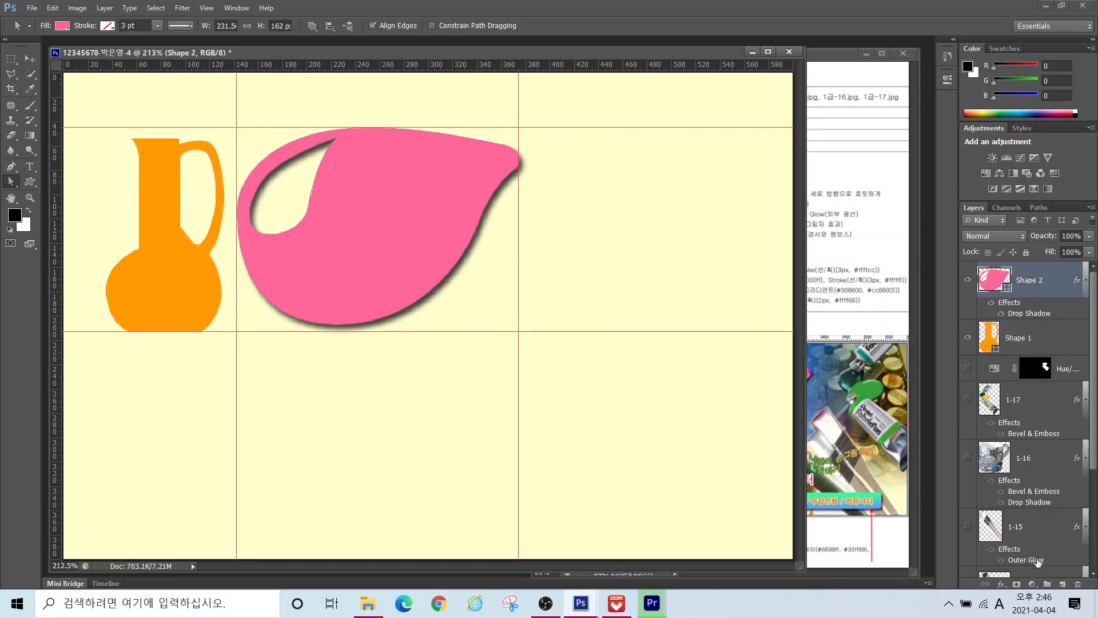
{"action": "left_click", "coordinate": [1063, 584]}
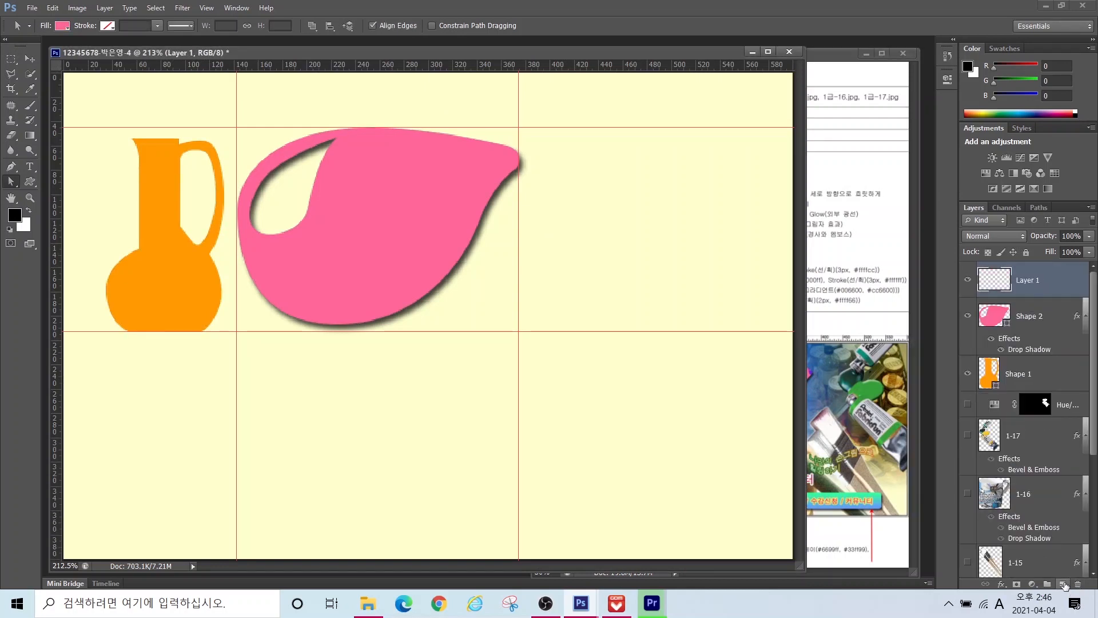
{"action": "double_click", "coordinate": [1027, 279]}
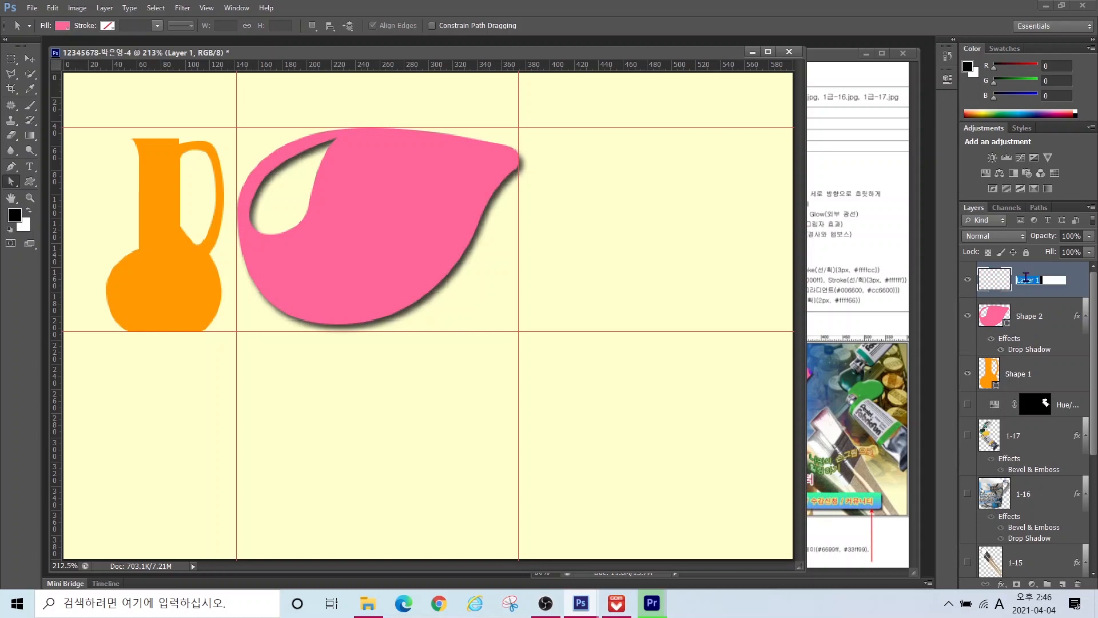
{"action": "type", "text": "패턴"}
{"action": "key", "text": "Return"}
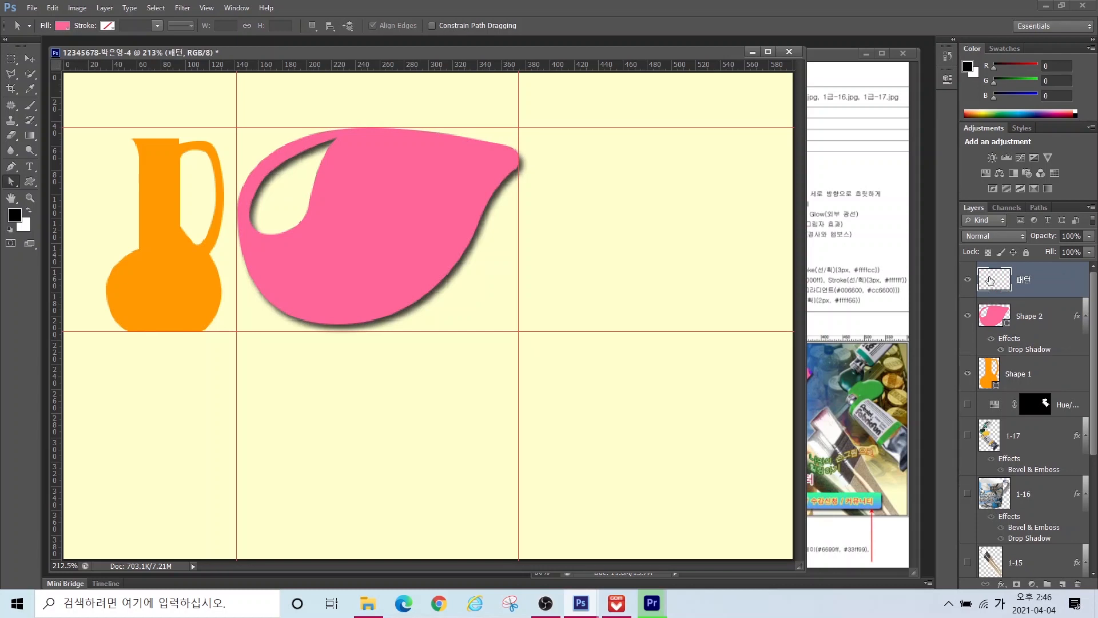
{"action": "left_click", "coordinate": [992, 373], "text": "ctrl"}
{"action": "left_click", "coordinate": [989, 313], "text": "ctrl+shift"}
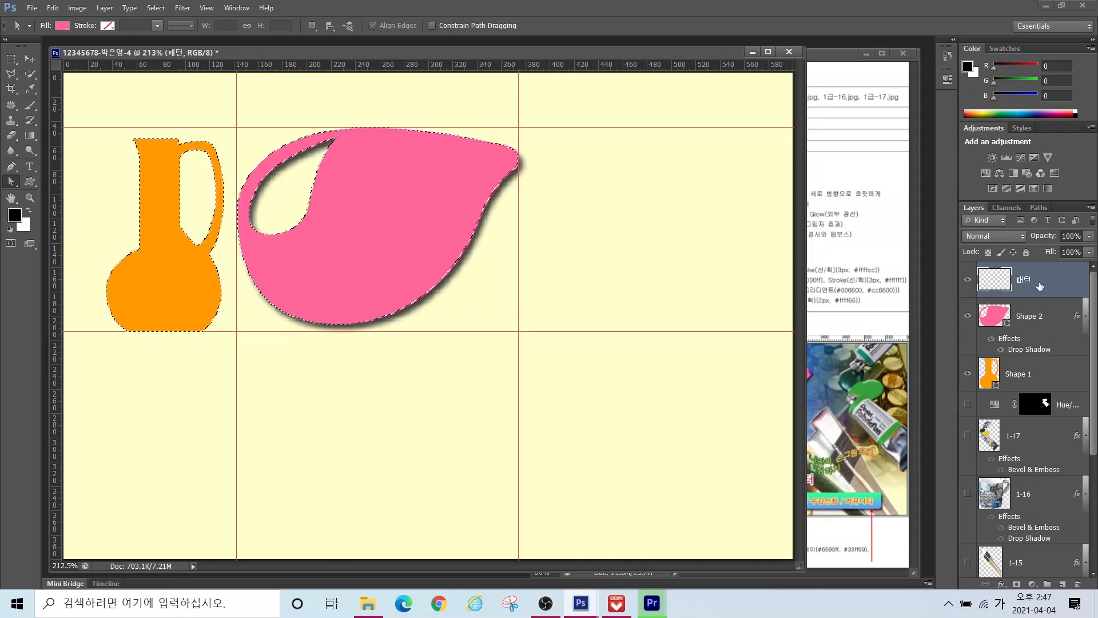
Step: Fill the selection on the 패턴 layer with the hands custom pattern
{"action": "left_click", "coordinate": [51, 9]}
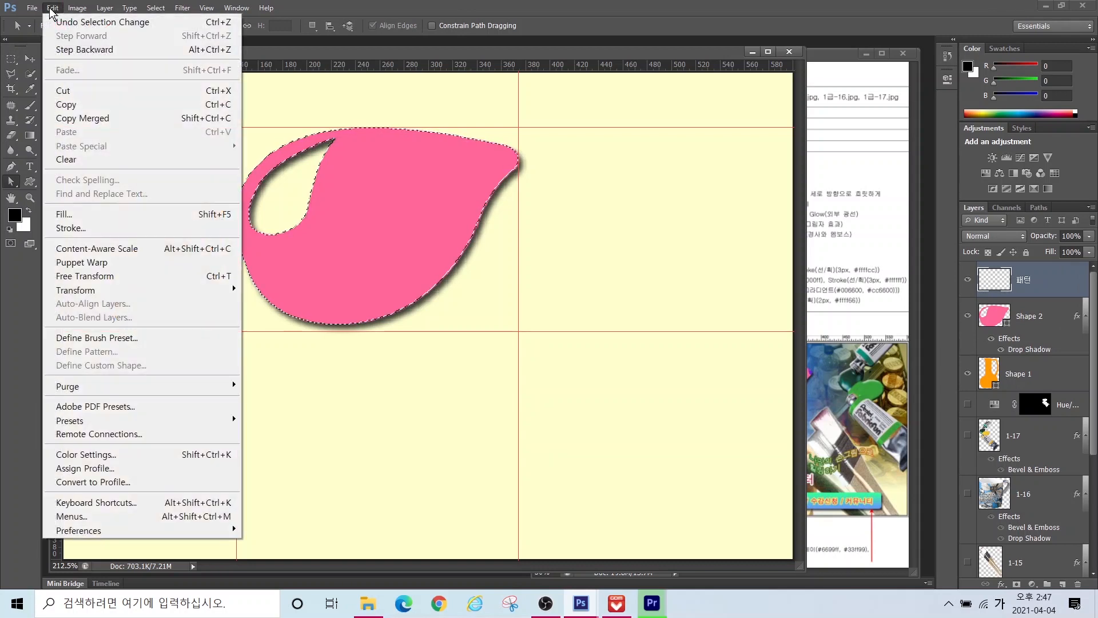
{"action": "left_click", "coordinate": [67, 219]}
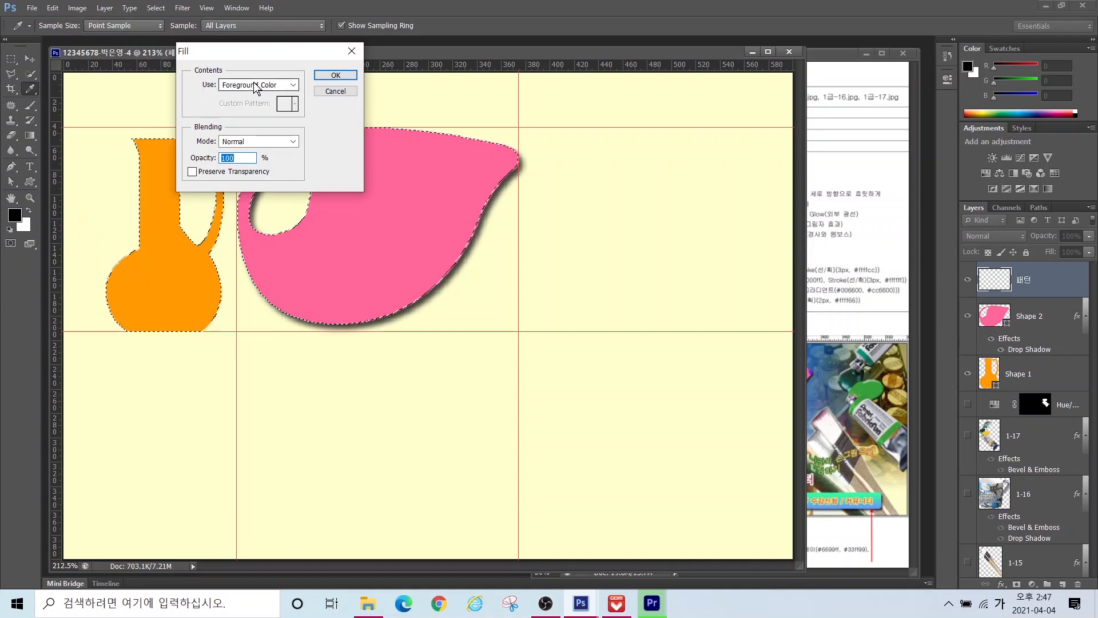
{"action": "left_click", "coordinate": [255, 85]}
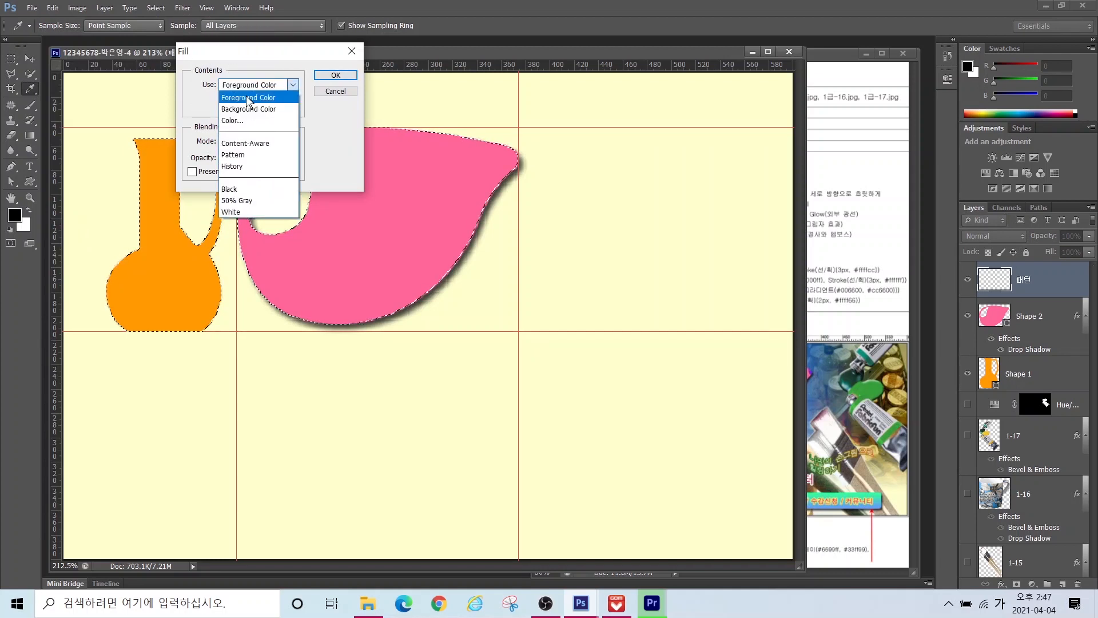
{"action": "left_click", "coordinate": [242, 158]}
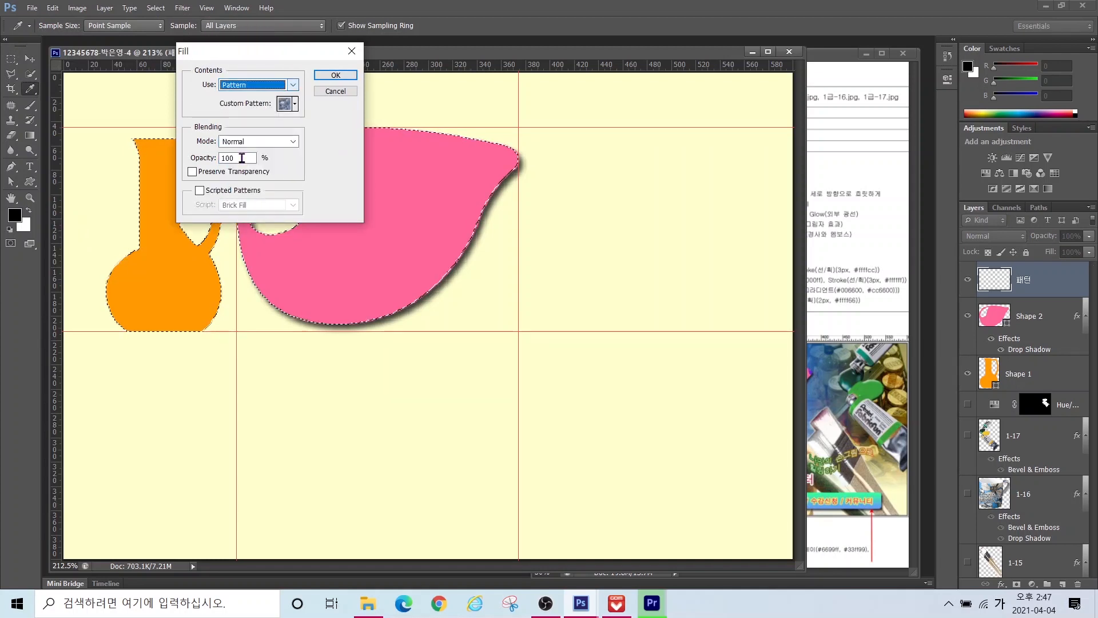
{"action": "left_click", "coordinate": [294, 104]}
{"action": "left_click", "coordinate": [267, 147]}
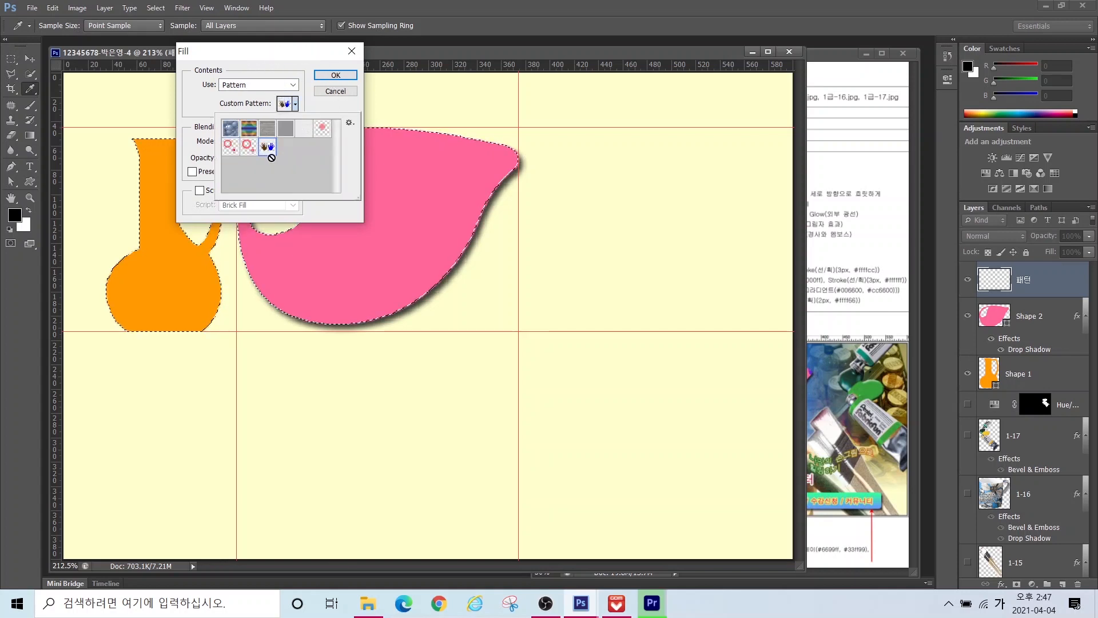
{"action": "left_click", "coordinate": [335, 79]}
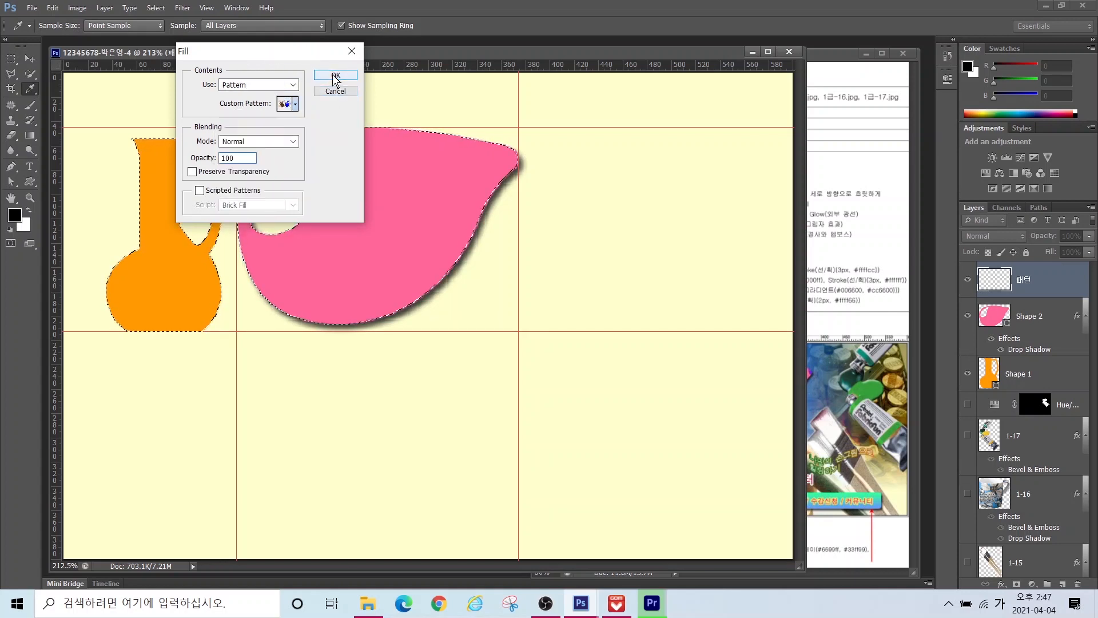
{"action": "left_click", "coordinate": [335, 75]}
{"action": "key", "text": "a"}
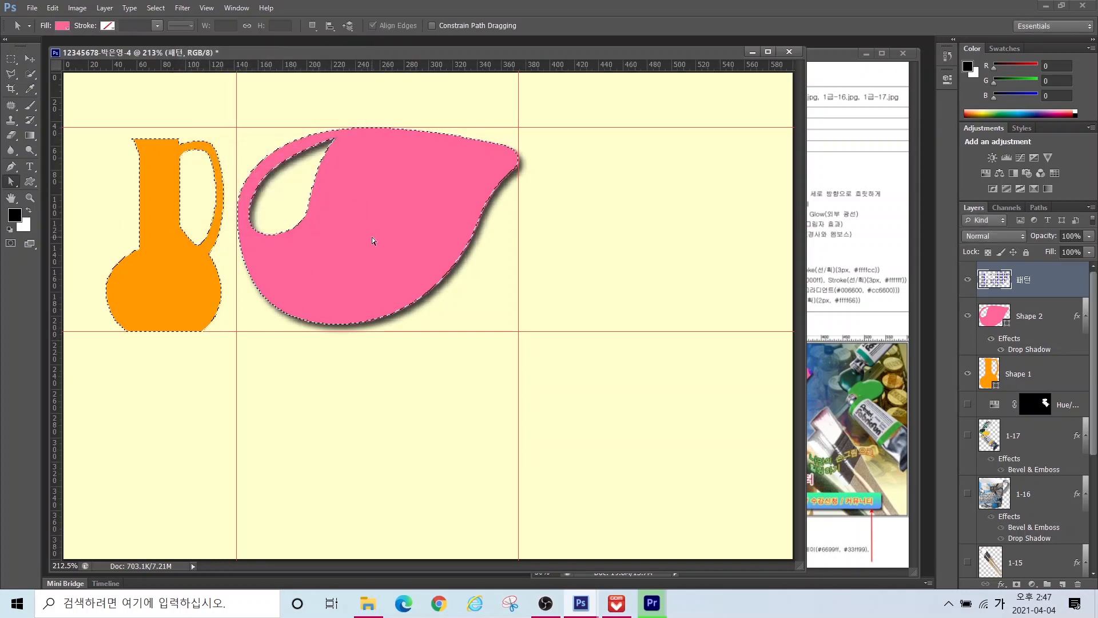
Step: Bring the GP03 reference sheet forward and look it over
{"action": "key", "text": "ctrl+Tab"}
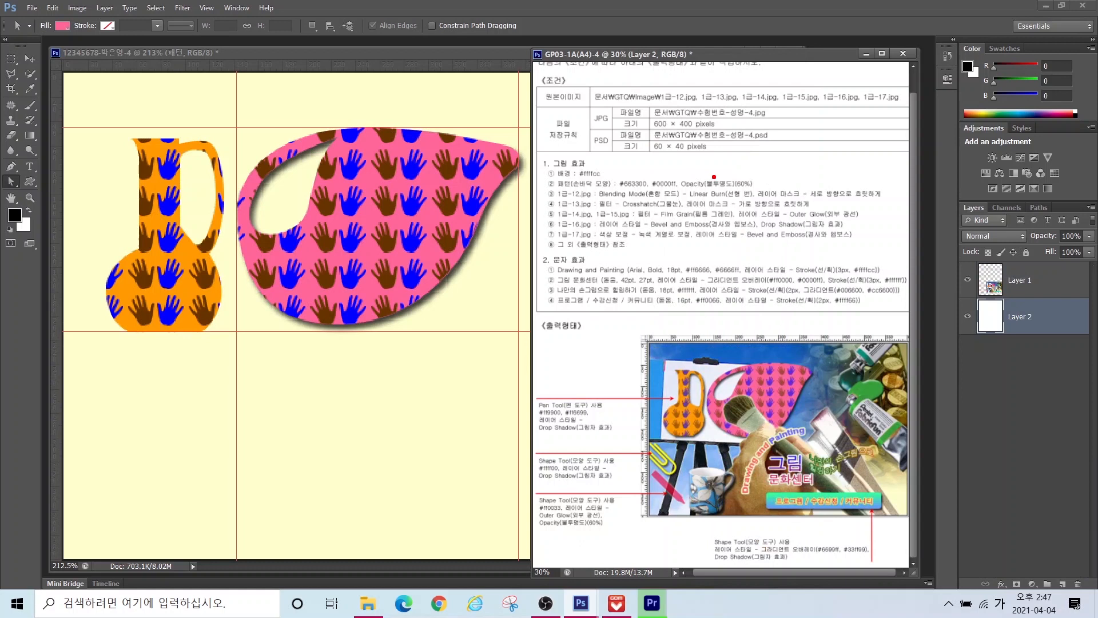
{"action": "left_click_drag", "start_coordinate": [714, 177], "coordinate": [808, 107]}
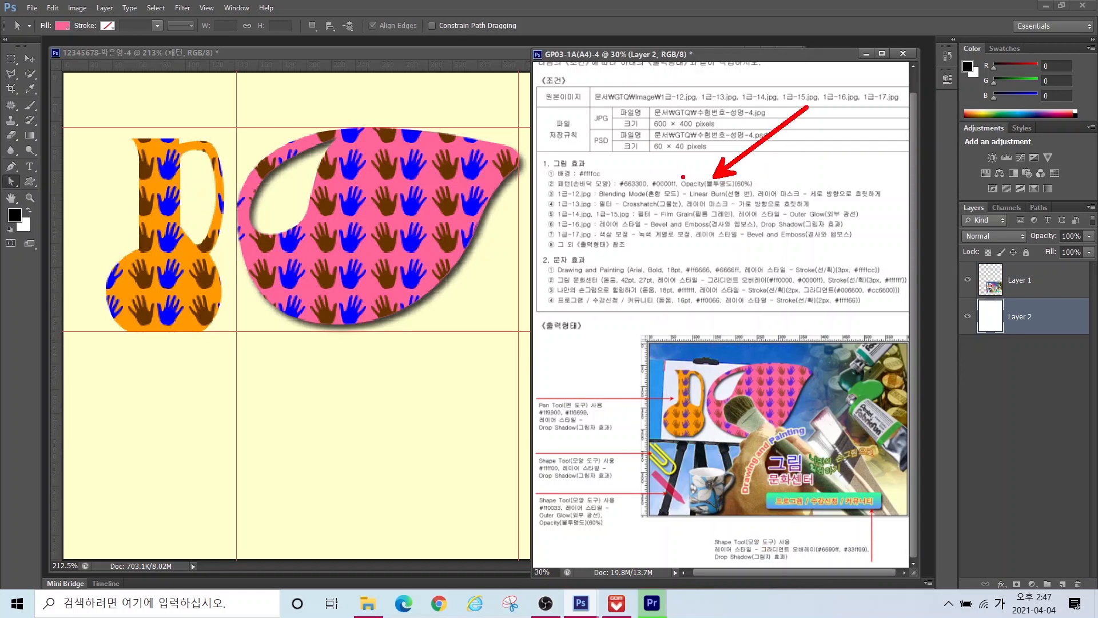
{"action": "left_click_drag", "start_coordinate": [683, 177], "coordinate": [784, 192]}
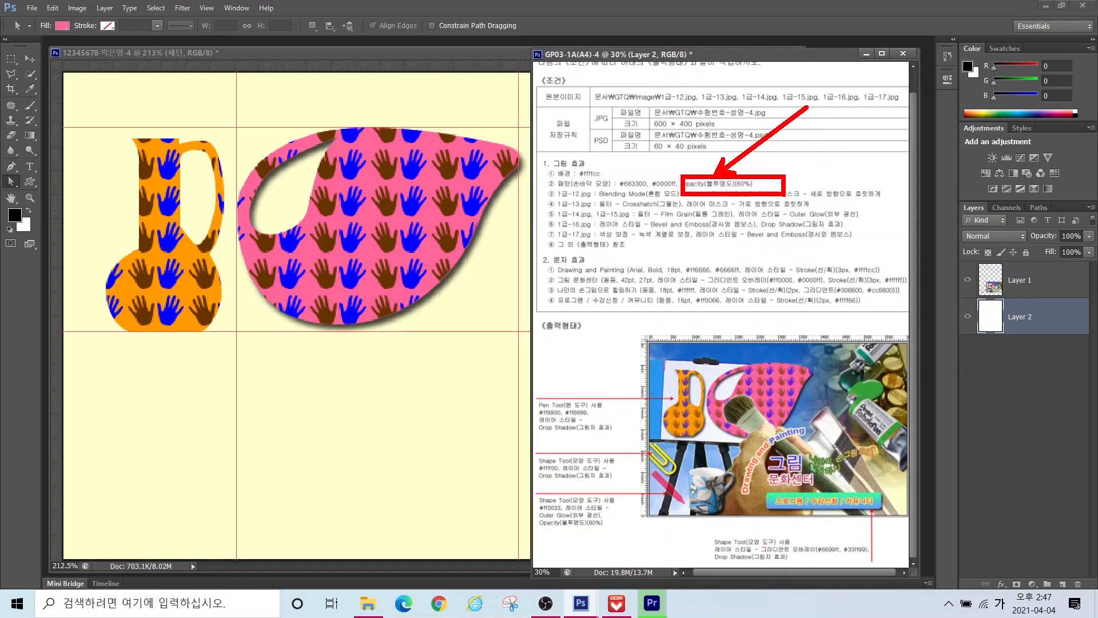
{"action": "key", "text": "Escape"}
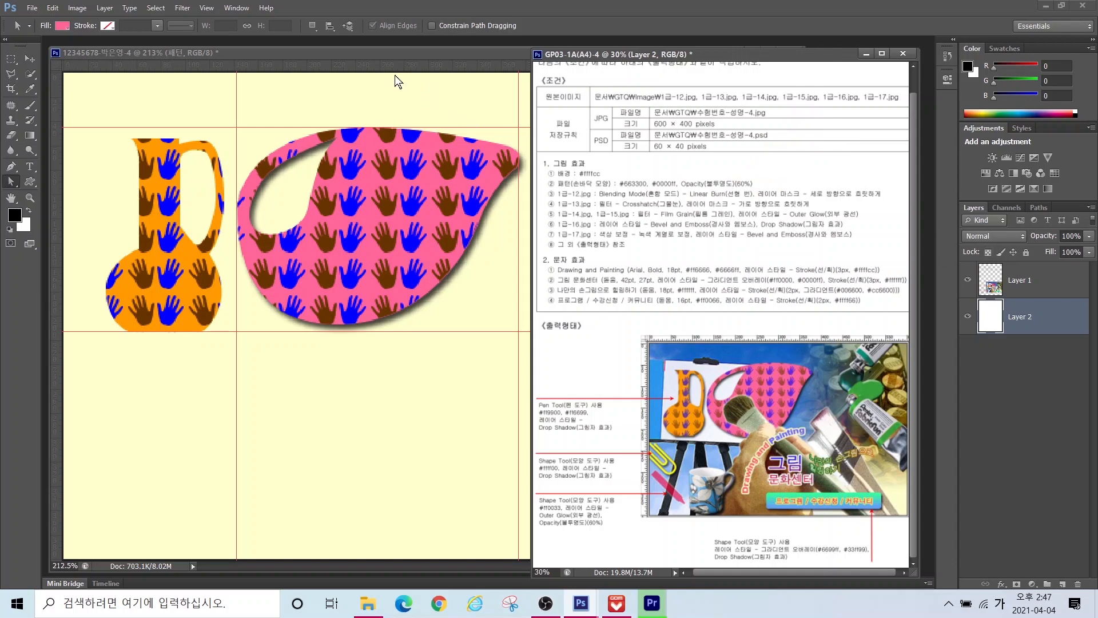
Step: Set the 패턴 layer's opacity to 60%
{"action": "left_click", "coordinate": [355, 56]}
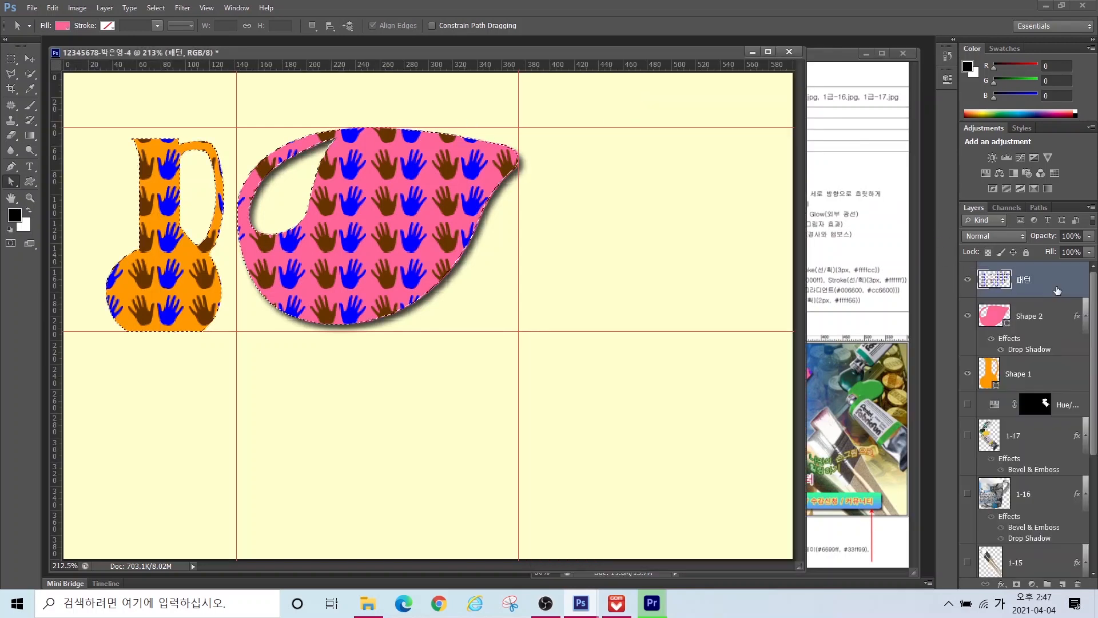
{"action": "double_click", "coordinate": [1074, 236]}
{"action": "type", "text": "60"}
{"action": "key", "text": "Return"}
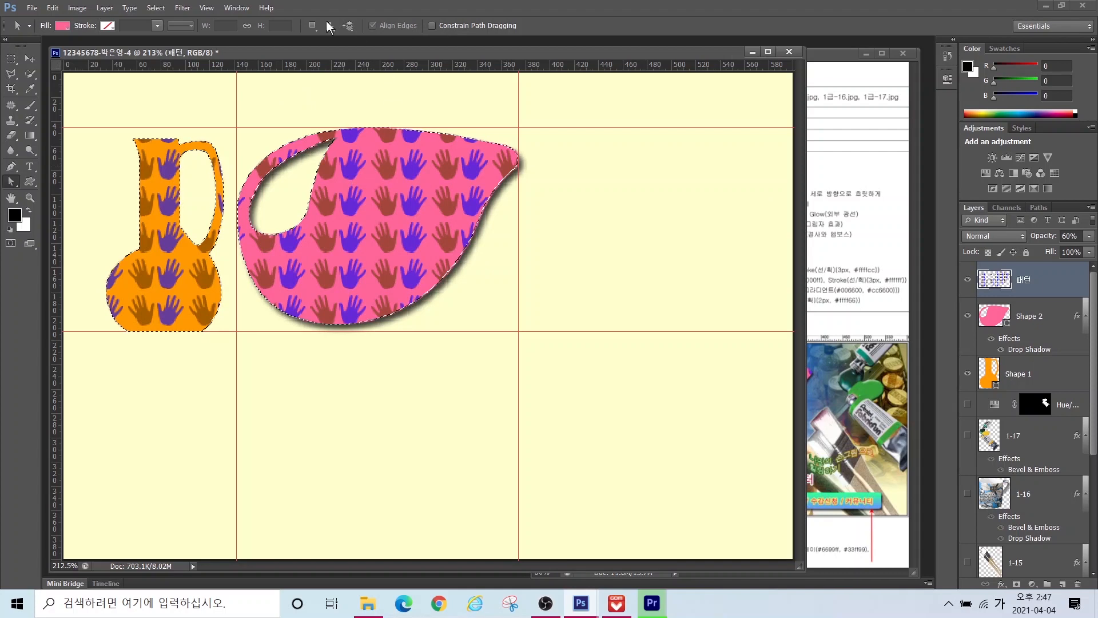
Step: Deselect everything and turn the hidden layers below back on
{"action": "left_click", "coordinate": [155, 8]}
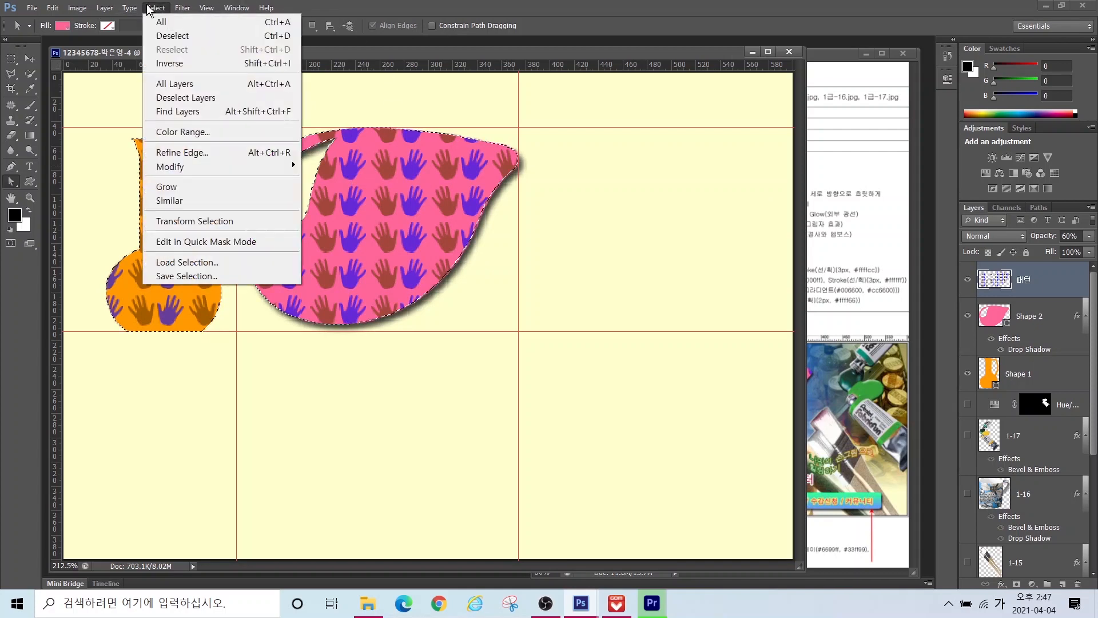
{"action": "left_click", "coordinate": [168, 63]}
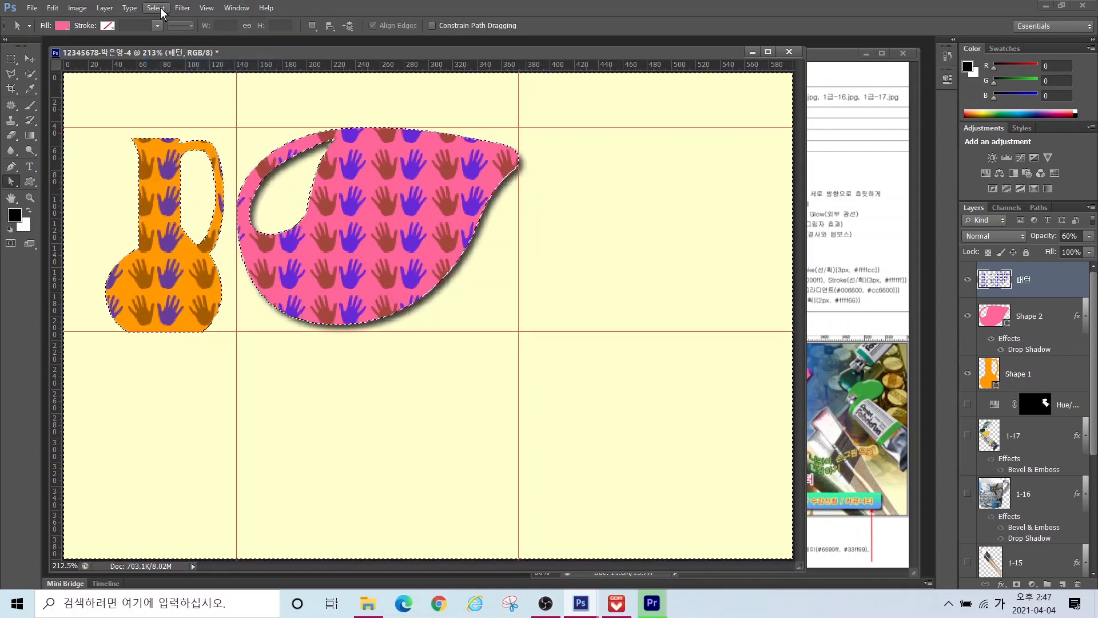
{"action": "left_click", "coordinate": [158, 8]}
{"action": "left_click", "coordinate": [172, 36]}
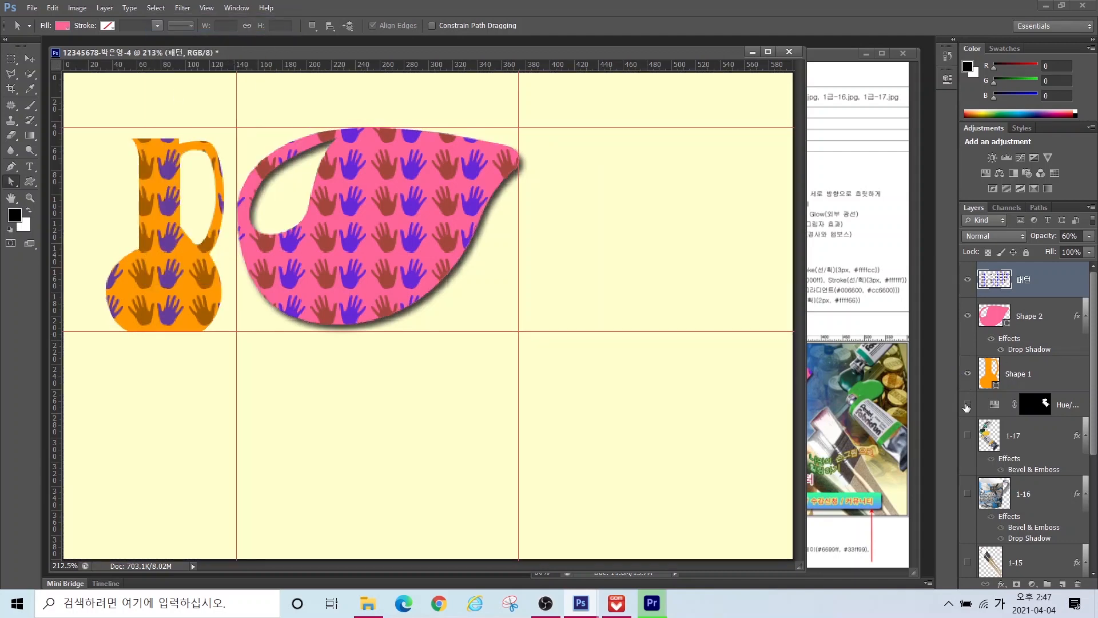
{"action": "mouse_move", "coordinate": [967, 555]}
{"action": "left_mouse_down"}
{"action": "mouse_move", "coordinate": [967, 573]}
{"action": "mouse_move", "coordinate": [968, 564]}
{"action": "left_mouse_up"}
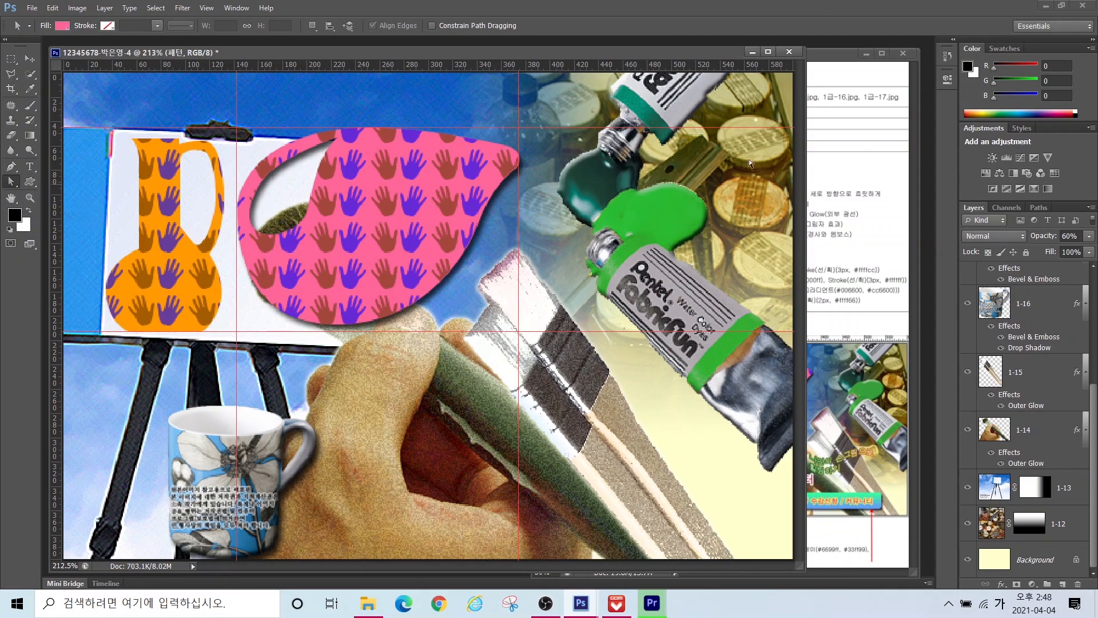
Step: Pick the paperclip custom shape and draw it at the canvas's left side
{"action": "left_click", "coordinate": [29, 183]}
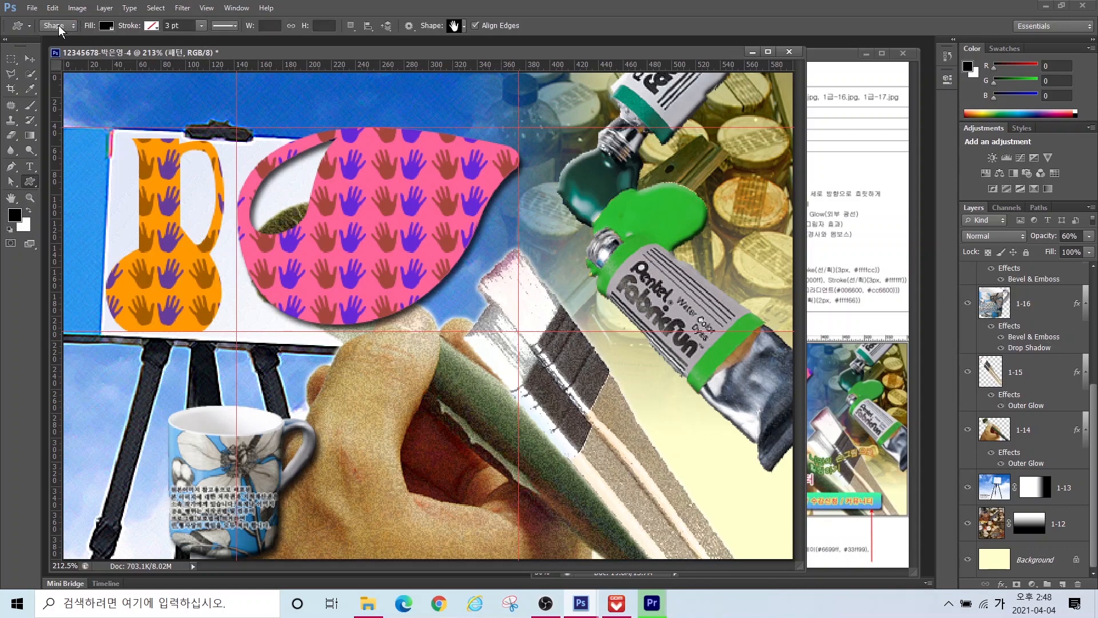
{"action": "left_click", "coordinate": [454, 26]}
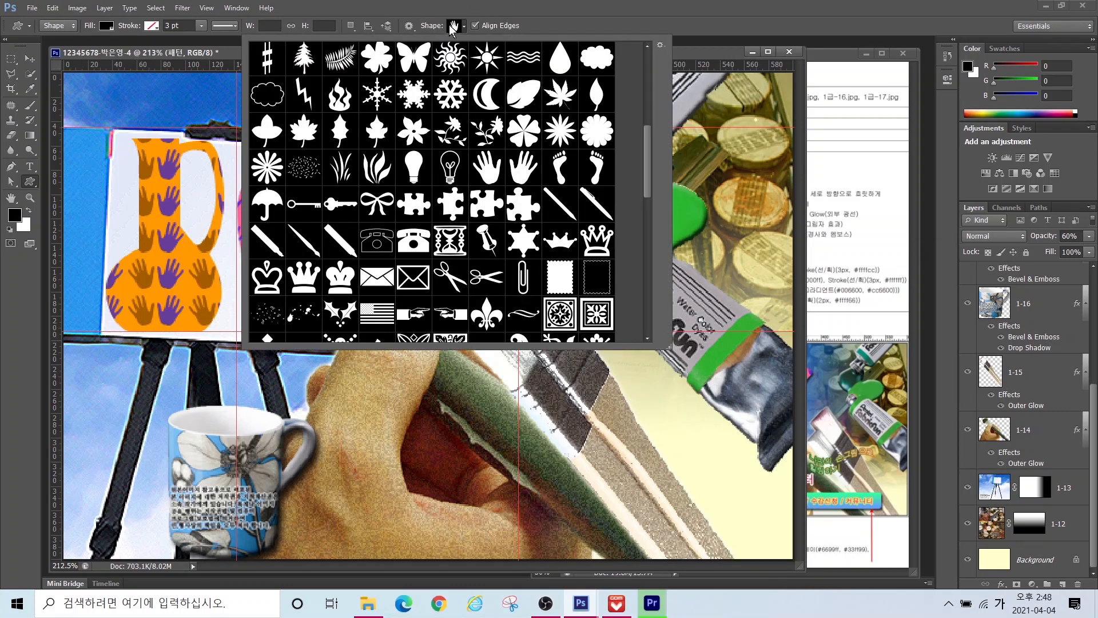
{"action": "scroll", "coordinate": [490, 95], "scroll_direction": "down", "scroll_amount": 10}
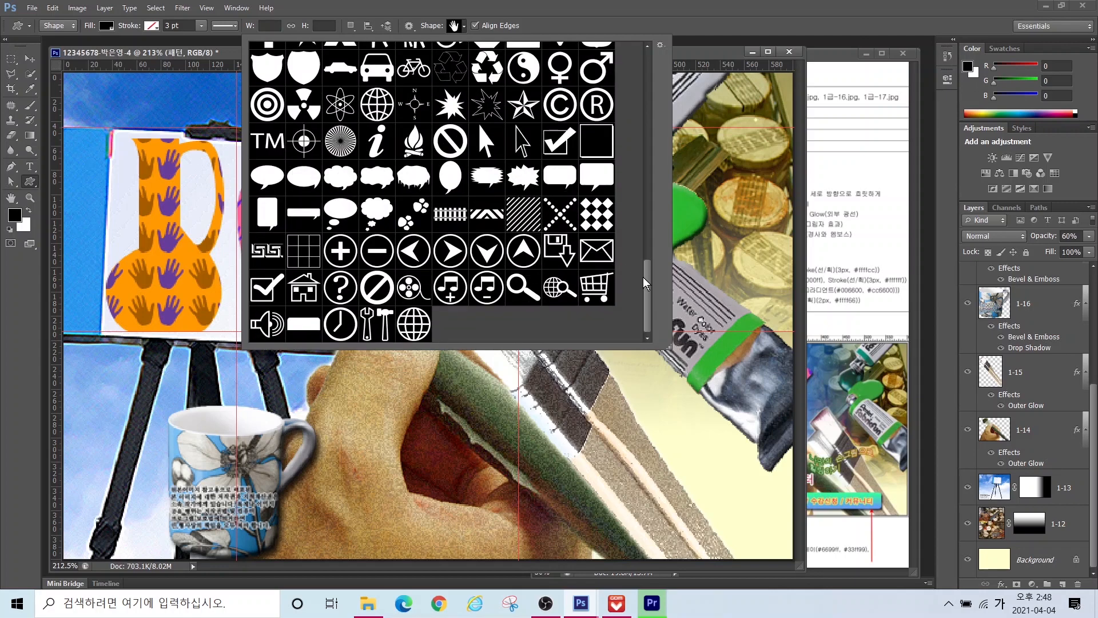
{"action": "left_click_drag", "start_coordinate": [644, 283], "coordinate": [646, 163]}
{"action": "double_click", "coordinate": [523, 214]}
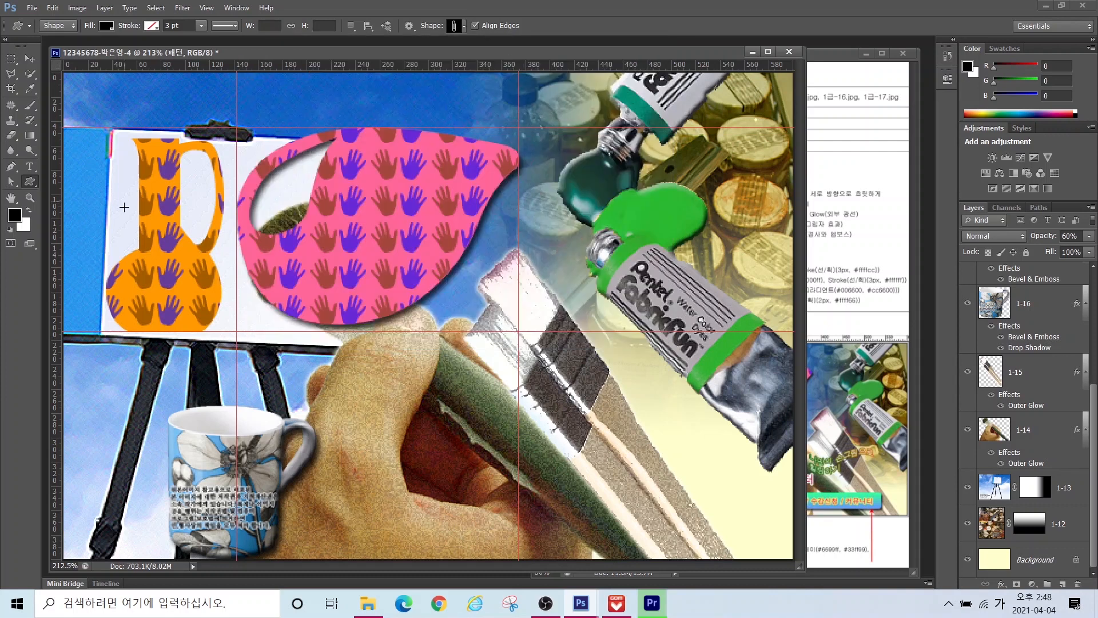
{"action": "left_click_drag", "start_coordinate": [88, 309], "coordinate": [128, 445]}
{"action": "double_click", "coordinate": [1021, 279]}
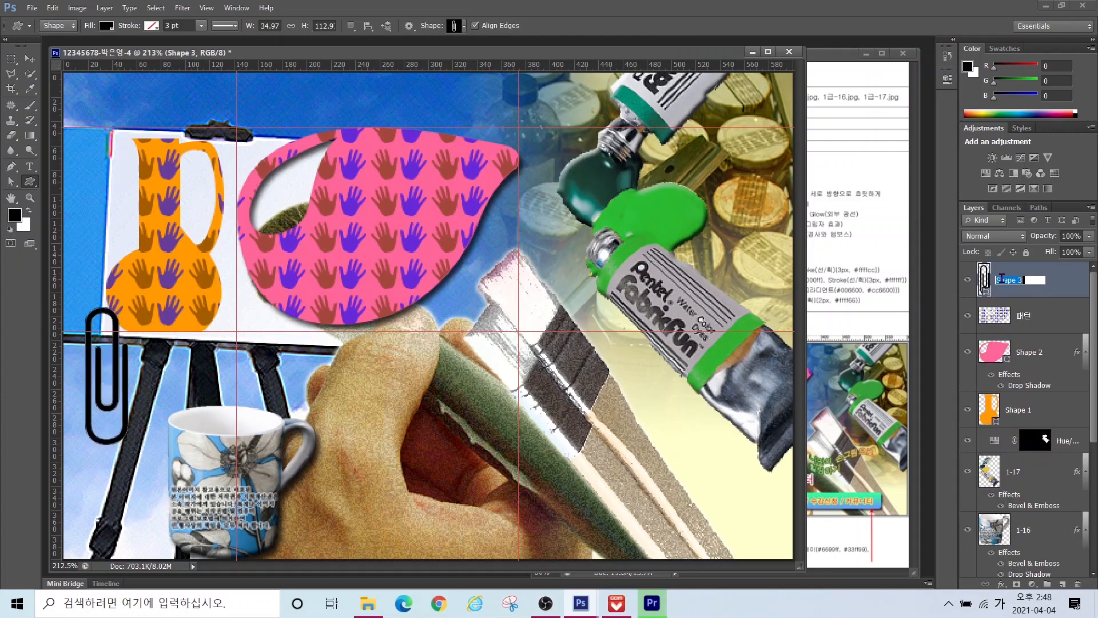
Step: Name the paperclip layer 클립 and fill it yellow ffff00
{"action": "type", "text": "클립"}
{"action": "key", "text": "Return"}
{"action": "double_click", "coordinate": [985, 279]}
{"action": "type", "text": "ffff00"}
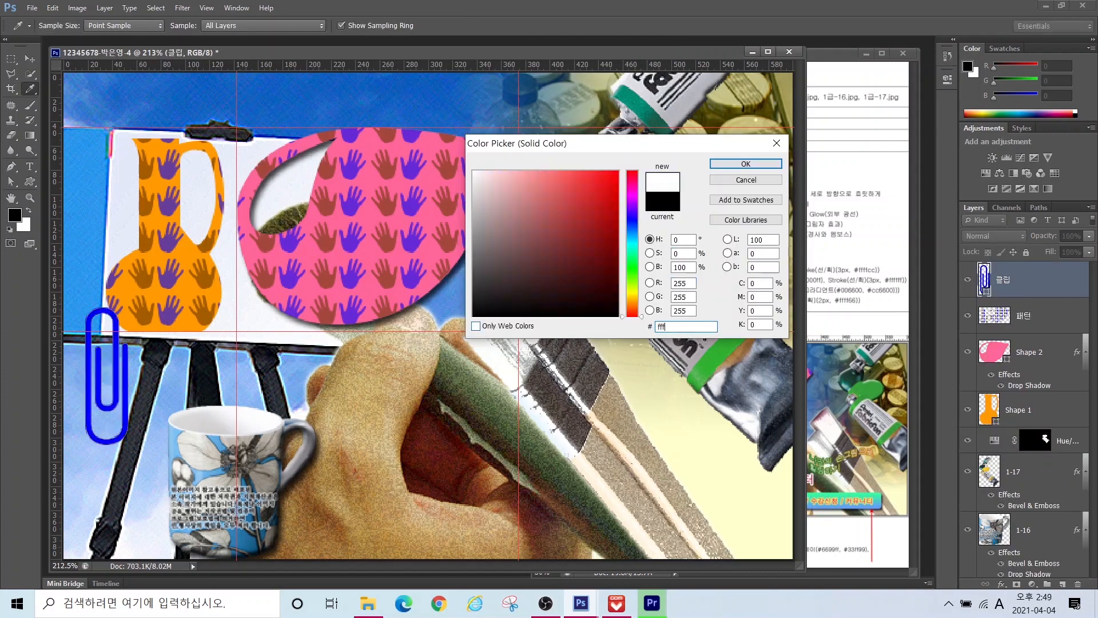
{"action": "key", "text": "Return"}
Step: Tilt the paperclip diagonally and move it against the left edge
{"action": "key", "text": "ctrl+t"}
{"action": "left_click_drag", "start_coordinate": [141, 457], "coordinate": [179, 401]}
{"action": "left_click_drag", "start_coordinate": [112, 401], "coordinate": [87, 401]}
{"action": "key", "text": "Return"}
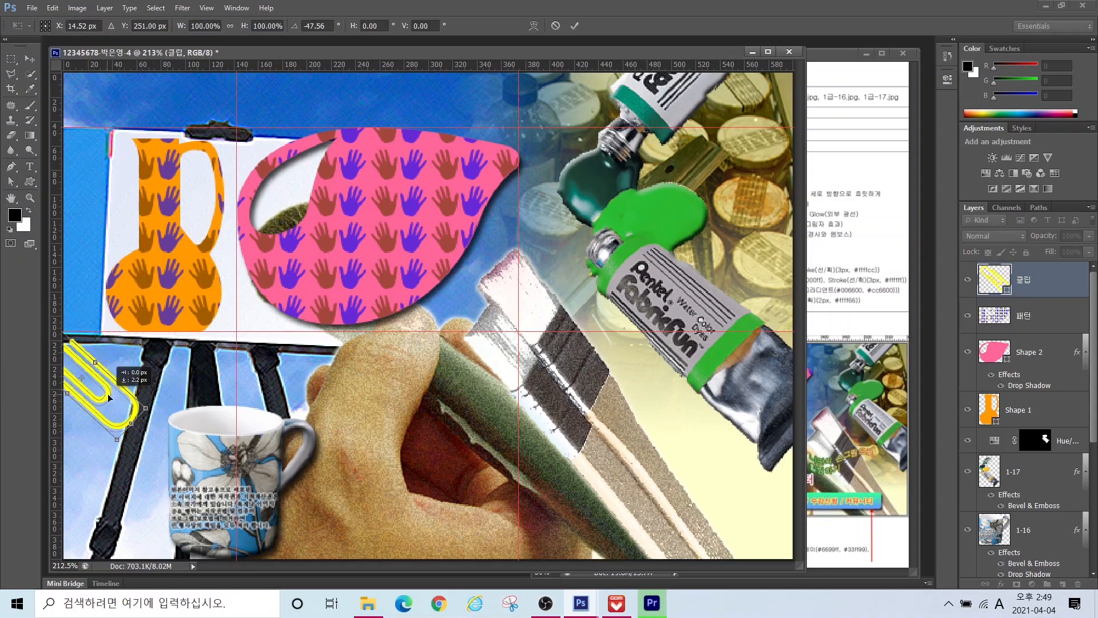
Step: Give the paperclip a default drop shadow
{"action": "left_click", "coordinate": [1001, 584]}
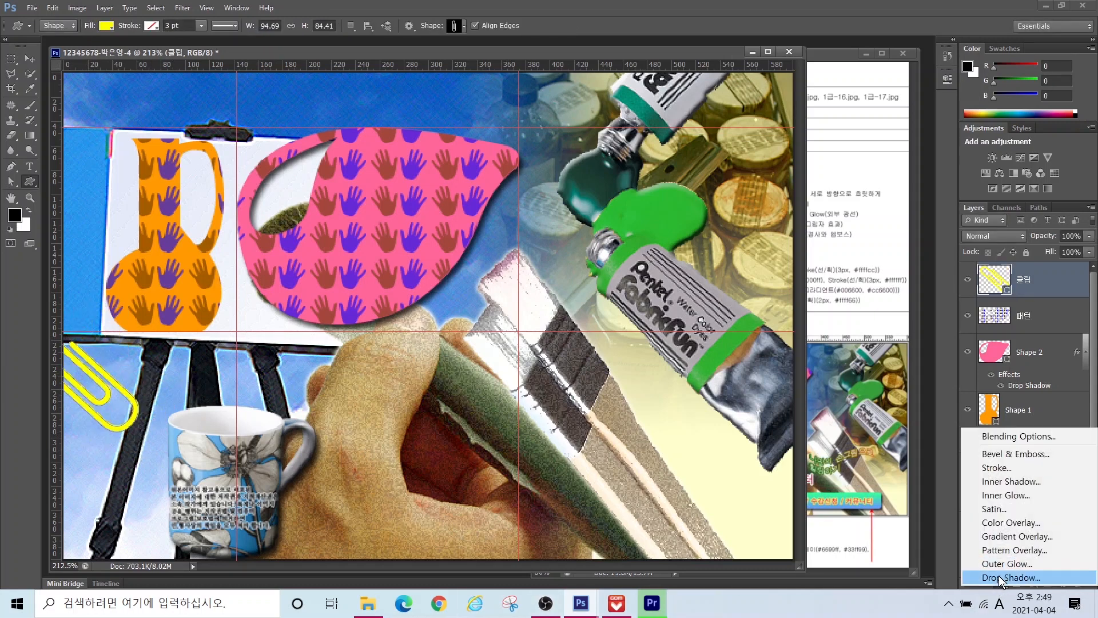
{"action": "left_click", "coordinate": [1000, 578]}
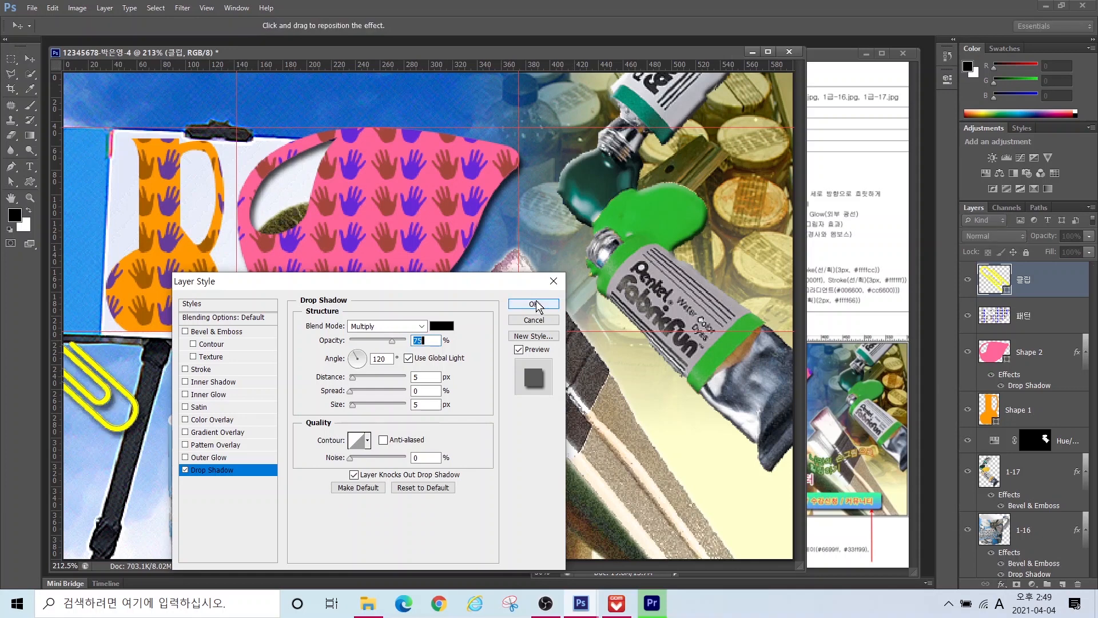
{"action": "key", "text": "Return"}
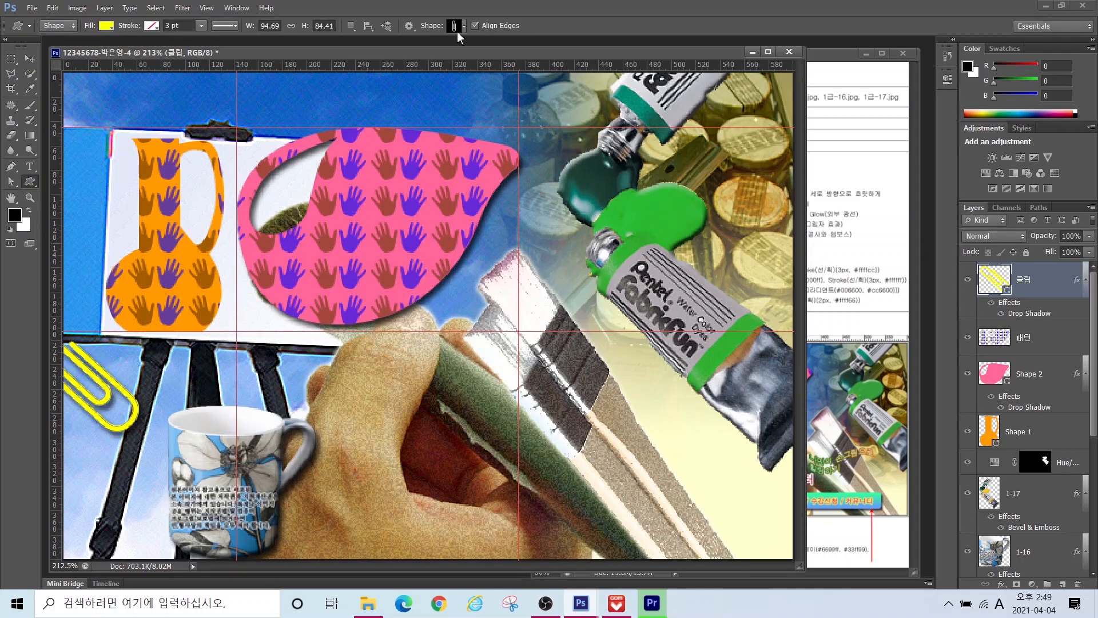
Step: Draw a crayon custom shape over the mug area and name its layer 크래용
{"action": "left_click", "coordinate": [457, 26]}
{"action": "left_click", "coordinate": [341, 178]}
{"action": "left_click_drag", "start_coordinate": [202, 377], "coordinate": [322, 498]}
{"action": "double_click", "coordinate": [1028, 280]}
{"action": "type", "text": "z"}
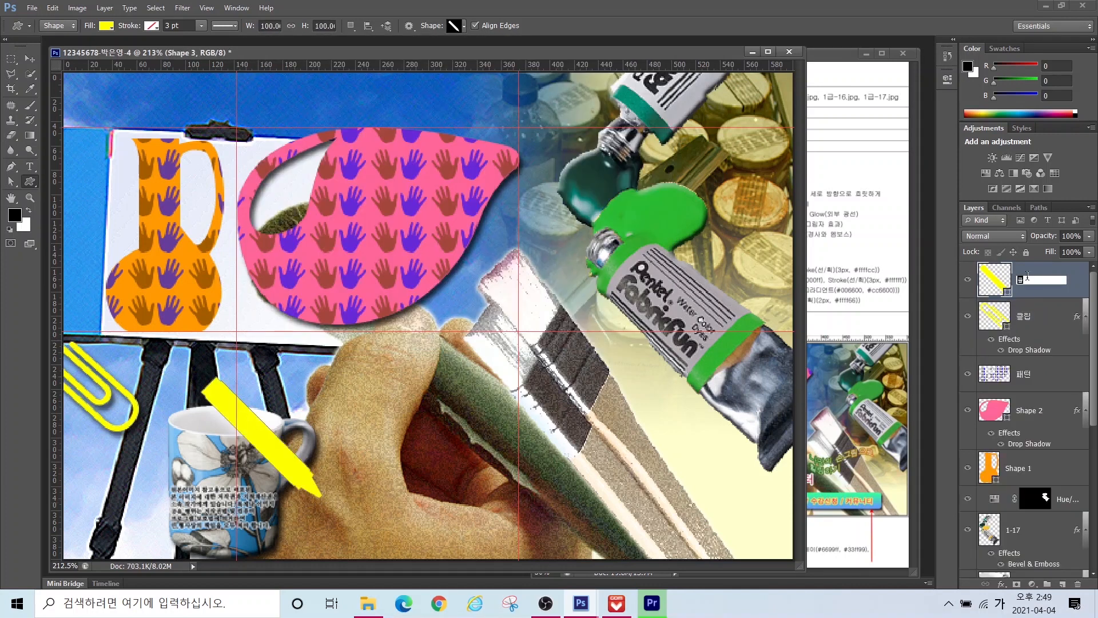
{"action": "type", "text": "래용"}
{"action": "key", "text": "Return"}
Step: Colour the crayon red (ff0033) and give it an outer glow
{"action": "double_click", "coordinate": [994, 278]}
{"action": "type", "text": "ff0033"}
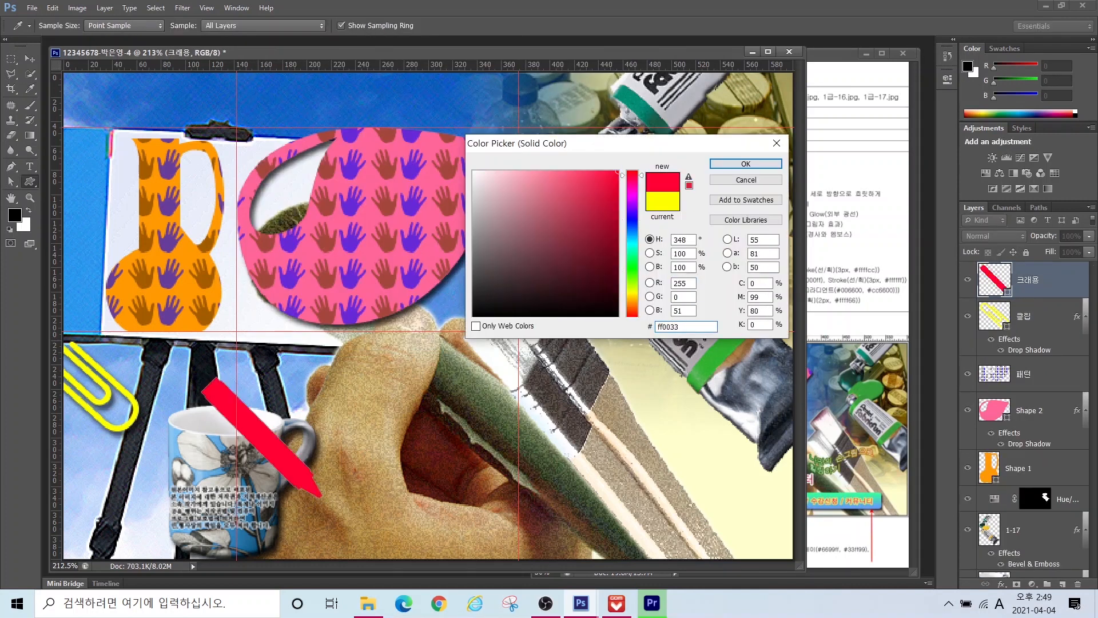
{"action": "key", "text": "Return"}
{"action": "left_click", "coordinate": [1000, 584]}
{"action": "left_click", "coordinate": [993, 565]}
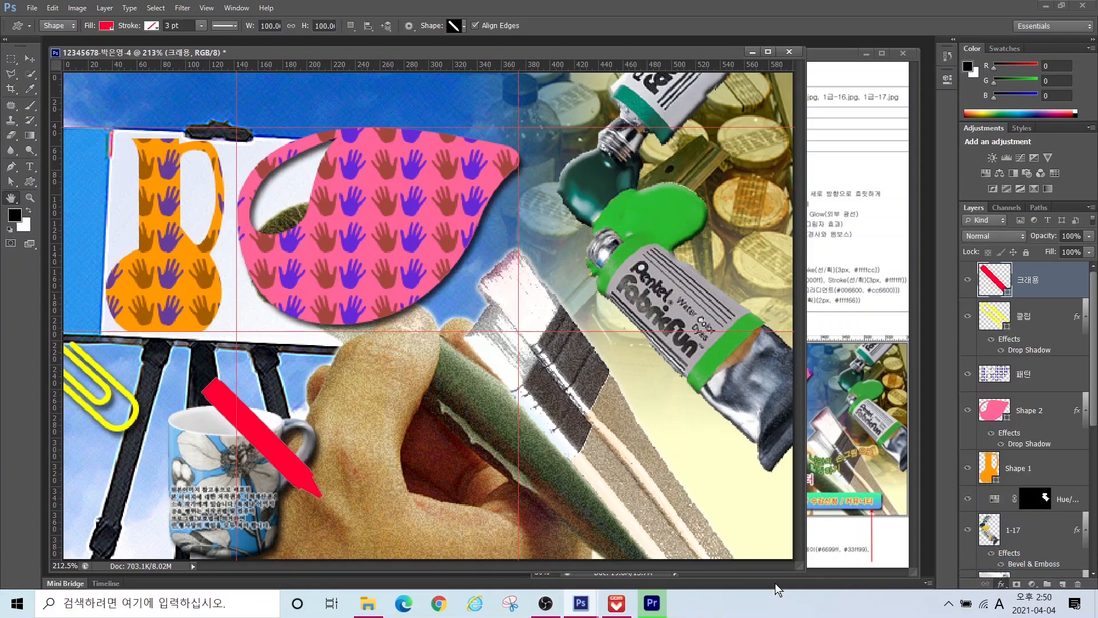
{"action": "left_click", "coordinate": [534, 304]}
Step: Set the crayon layer to 60% opacity, then shrink it and move it to the lower left
{"action": "double_click", "coordinate": [1070, 236]}
{"action": "type", "text": "60"}
{"action": "key", "text": "Return"}
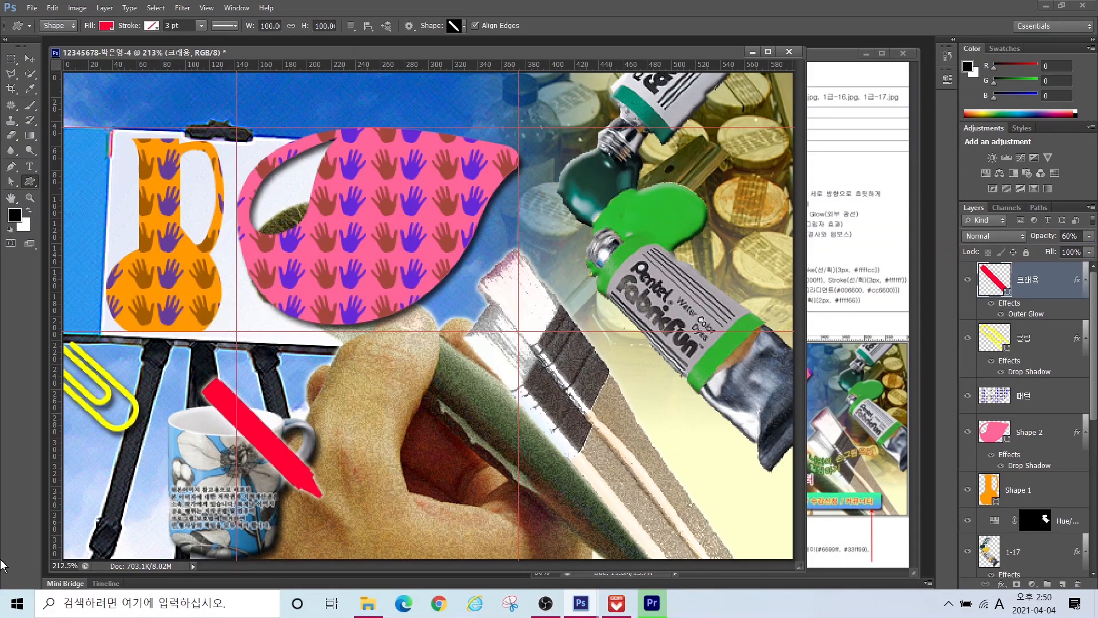
{"action": "key", "text": "ctrl+t"}
{"action": "left_click_drag", "start_coordinate": [308, 397], "coordinate": [100, 462]}
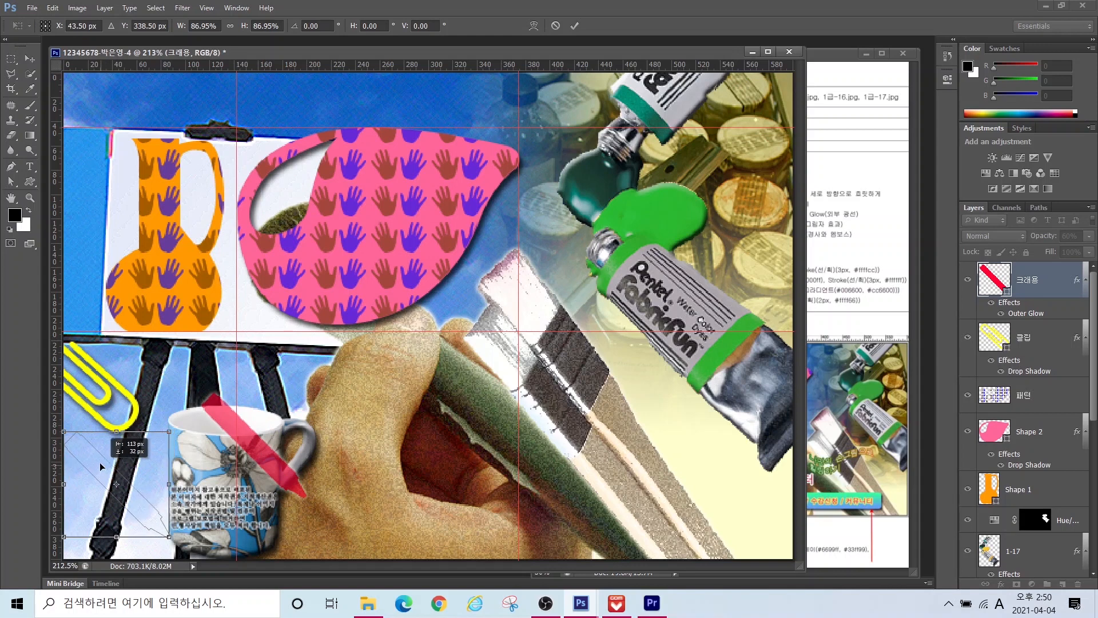
{"action": "key", "text": "Return"}
{"action": "key", "text": "u"}
{"action": "right_click", "coordinate": [30, 181]}
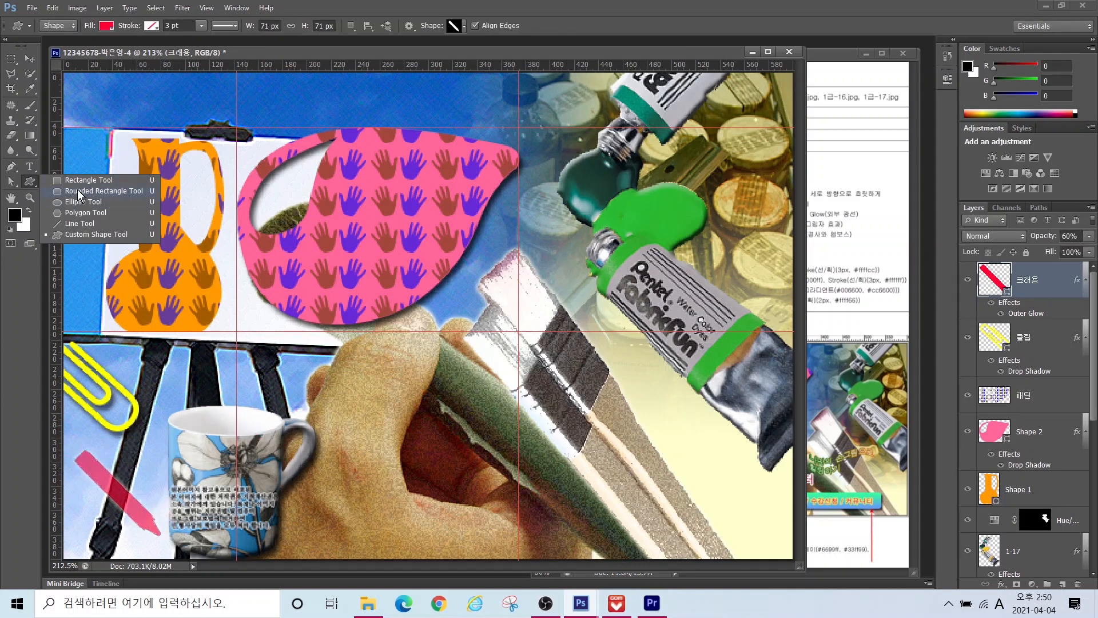
Step: Draw a rounded bar along the bottom with a 5 px corner radius
{"action": "left_click", "coordinate": [78, 190]}
{"action": "left_click_drag", "start_coordinate": [450, 474], "coordinate": [767, 532]}
{"action": "key", "text": "ctrl+z"}
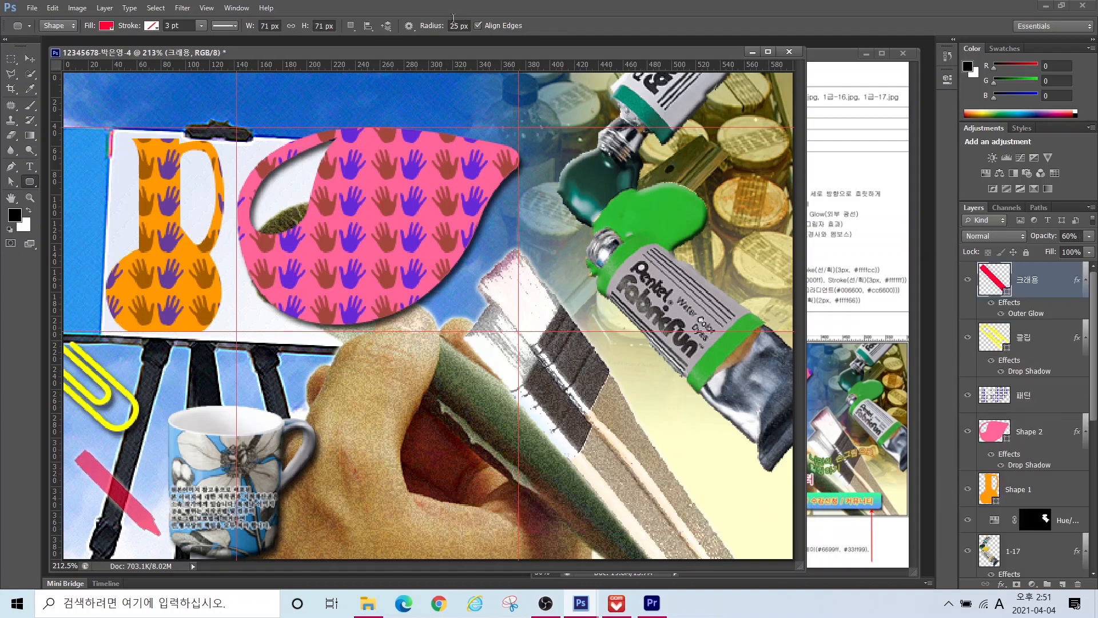
{"action": "double_click", "coordinate": [454, 26]}
{"action": "type", "text": "5"}
{"action": "left_click_drag", "start_coordinate": [437, 490], "coordinate": [741, 539]}
Step: Give the bar a gradient overlay from 6699ff to 33ff99
{"action": "left_click", "coordinate": [1002, 584]}
{"action": "left_click", "coordinate": [1030, 539]}
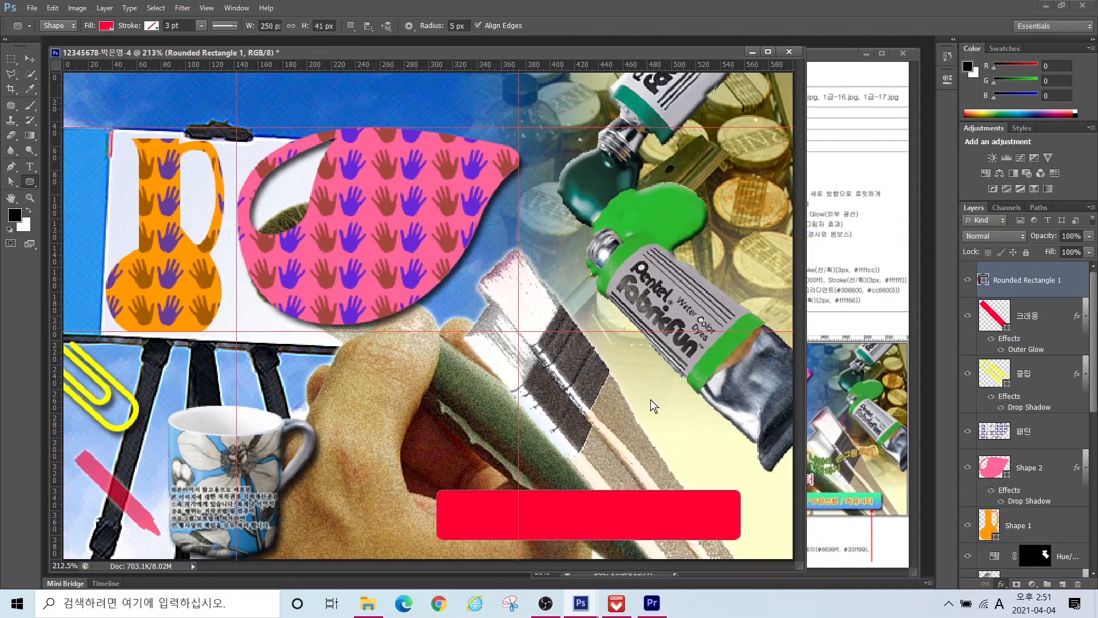
{"action": "left_click", "coordinate": [369, 353]}
{"action": "double_click", "coordinate": [342, 403]}
{"action": "left_click_drag", "start_coordinate": [692, 327], "coordinate": [621, 329]}
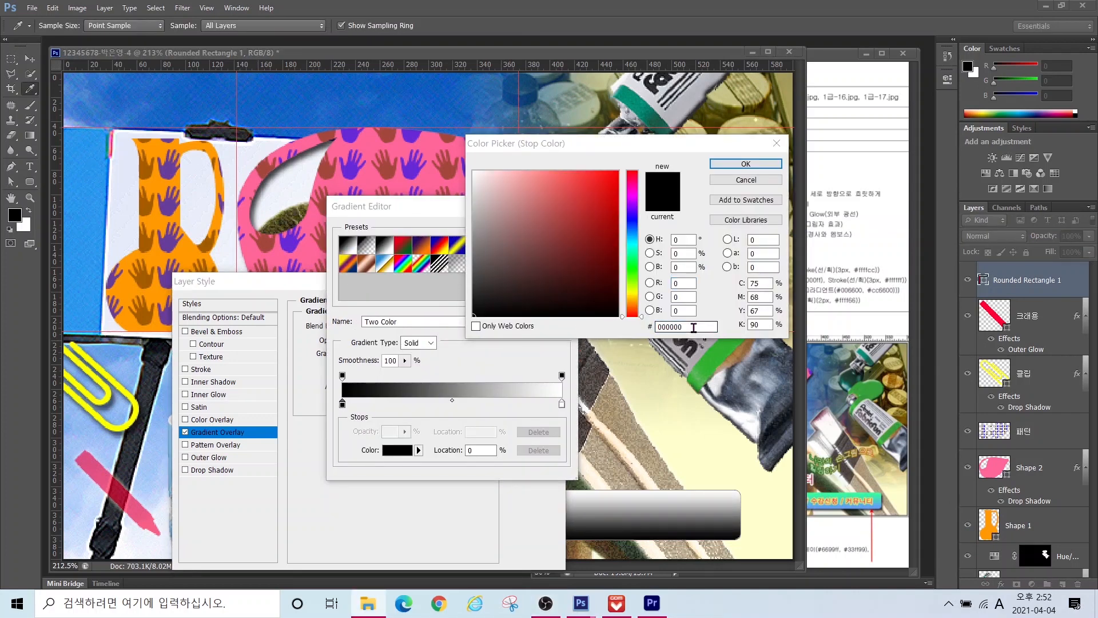
{"action": "type", "text": "6699ff"}
{"action": "double_click", "coordinate": [563, 405]}
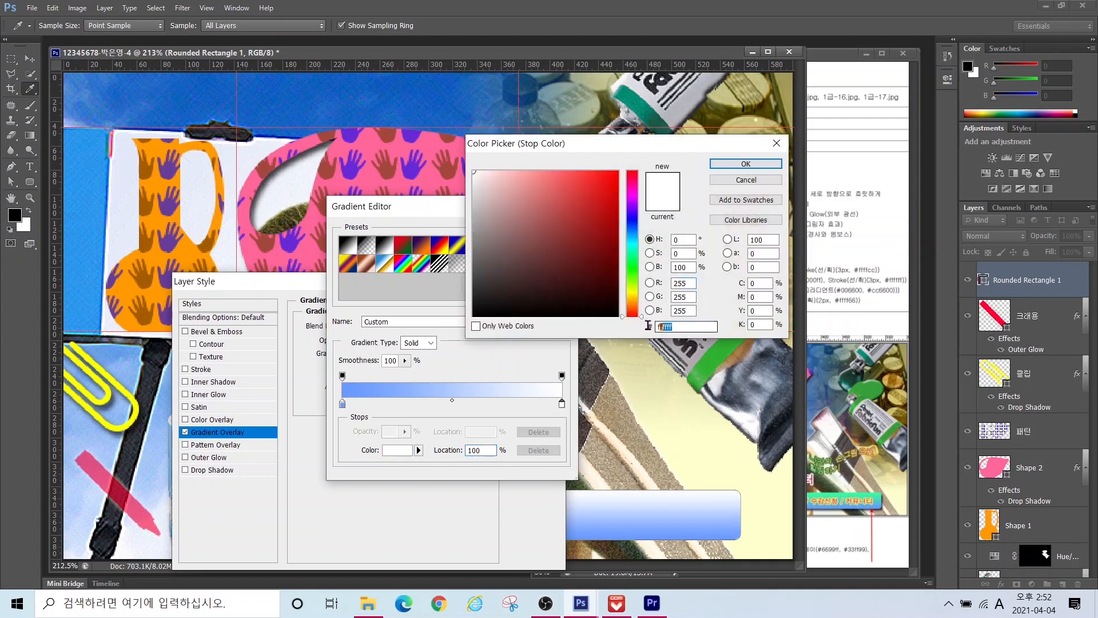
{"action": "type", "text": "33ff99"}
{"action": "key", "text": "Return"}
{"action": "left_click", "coordinate": [539, 232]}
Step: Add a drop shadow to the bar and move it about 65 px left
{"action": "left_click_drag", "start_coordinate": [354, 285], "coordinate": [272, 306]}
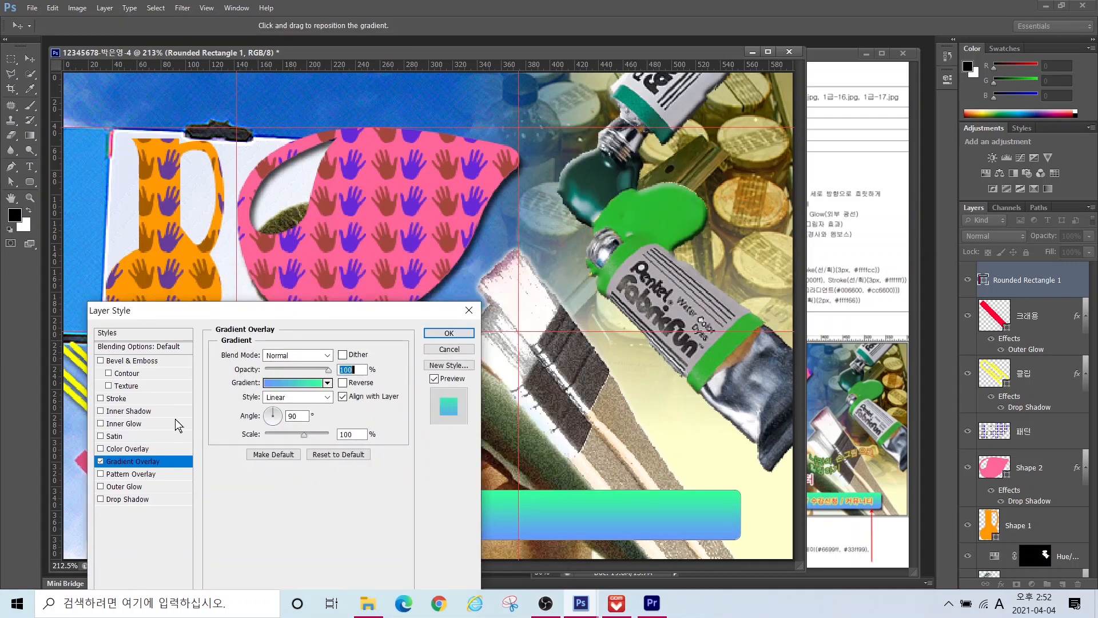
{"action": "left_click", "coordinate": [137, 491]}
{"action": "left_click", "coordinate": [453, 325]}
{"action": "left_click_drag", "start_coordinate": [644, 516], "coordinate": [607, 520]}
{"action": "key", "text": "t"}
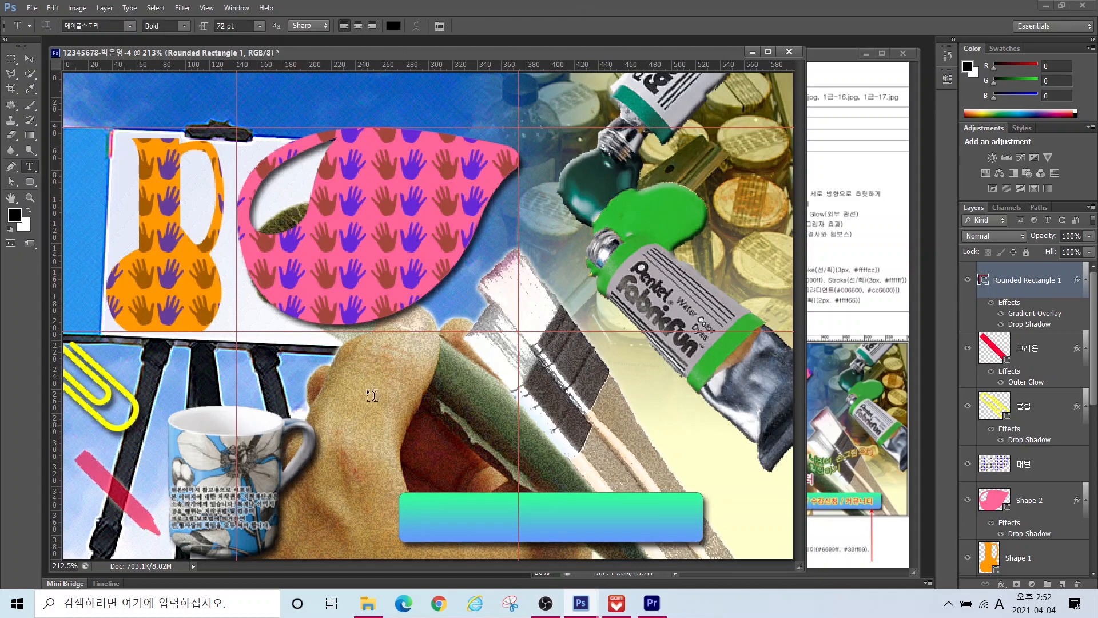
Step: Type 'Drawing and Painting' in Arial at 18 pt
{"action": "left_click", "coordinate": [350, 396]}
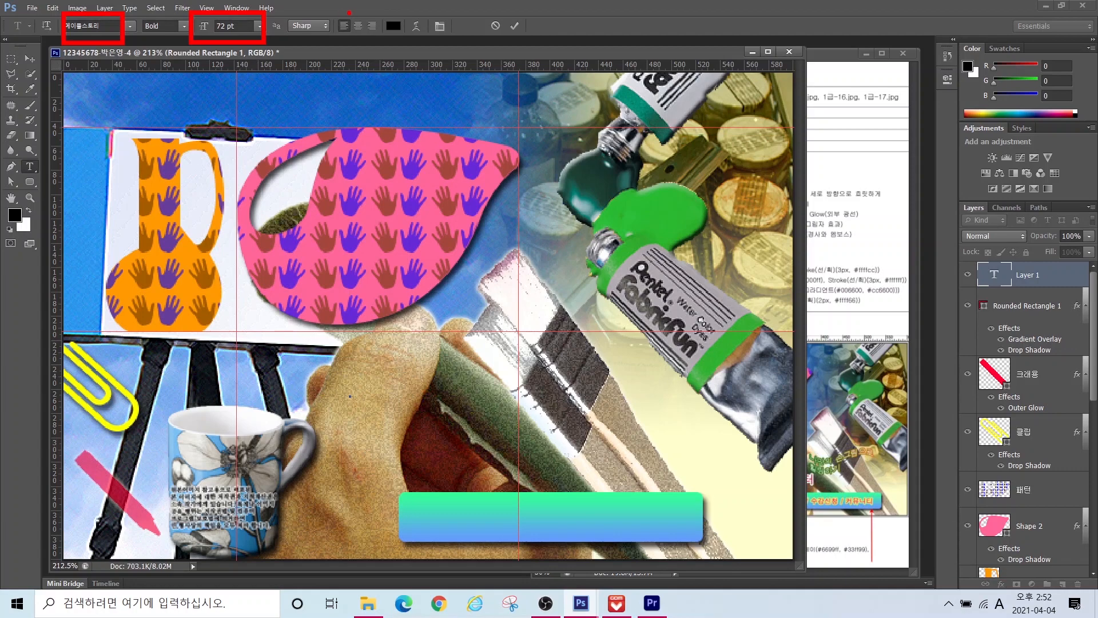
{"action": "left_click_drag", "start_coordinate": [369, 12], "coordinate": [410, 49]}
{"action": "key", "text": "Escape"}
{"action": "left_click", "coordinate": [131, 25]}
{"action": "left_click_drag", "start_coordinate": [270, 146], "coordinate": [270, 188]}
{"action": "left_click", "coordinate": [129, 352]}
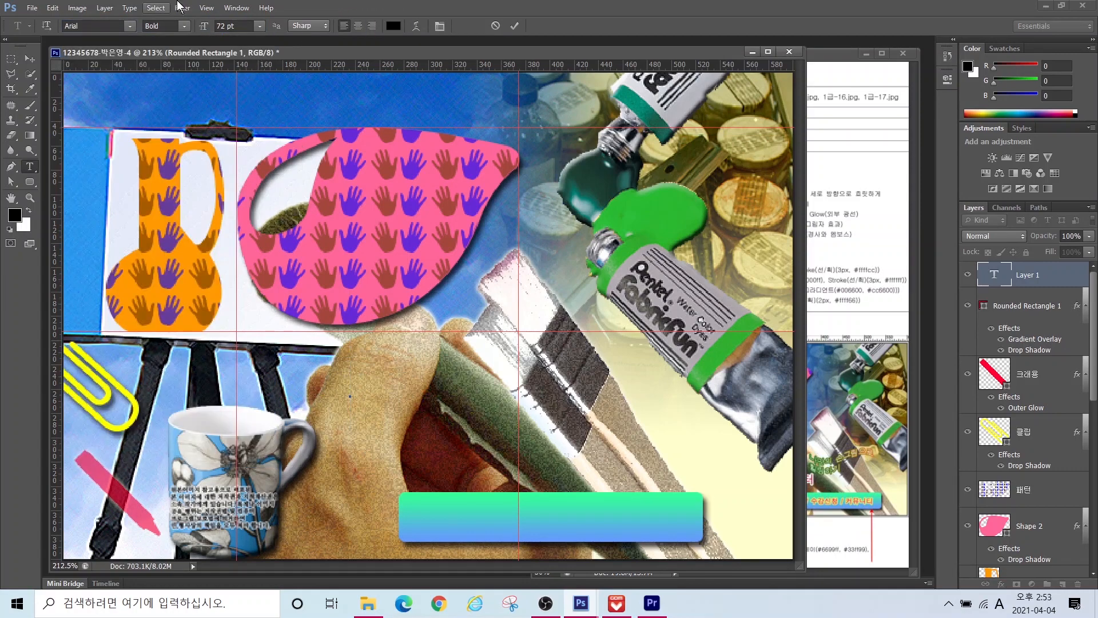
{"action": "left_click_drag", "start_coordinate": [233, 26], "coordinate": [121, 39]}
{"action": "type", "text": "18"}
{"action": "key", "text": "Return"}
{"action": "type", "text": "Drawing and Painting"}
{"action": "key", "text": "ctrl+Return"}
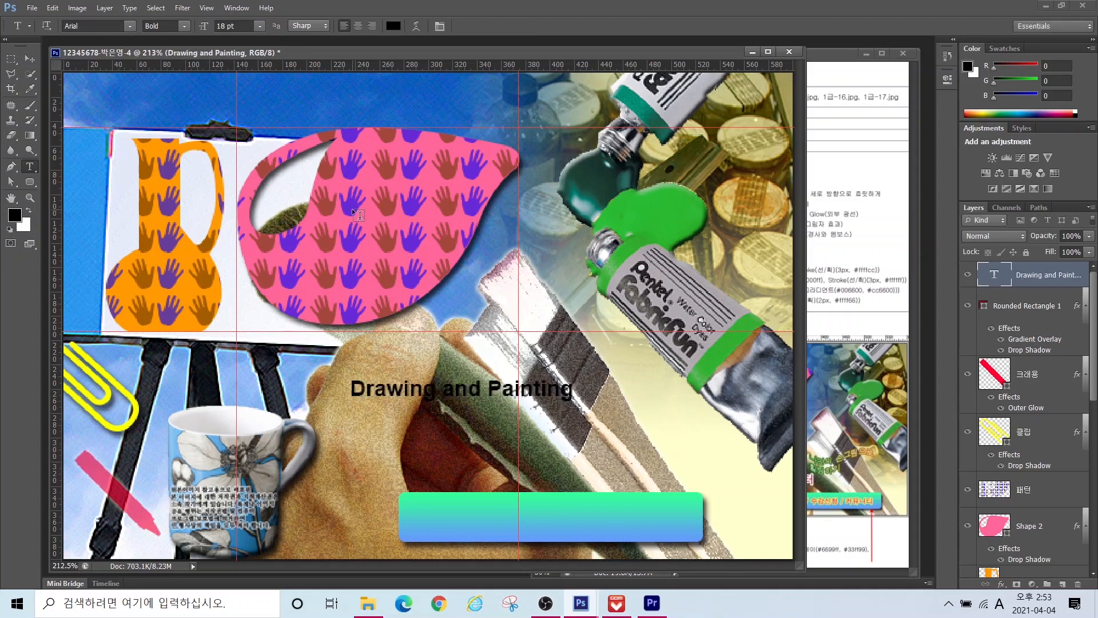
Step: Colour 'Drawing and' pinkish red (ff6666) and 'Painting' blue (6666ff)
{"action": "left_click_drag", "start_coordinate": [351, 389], "coordinate": [482, 389]}
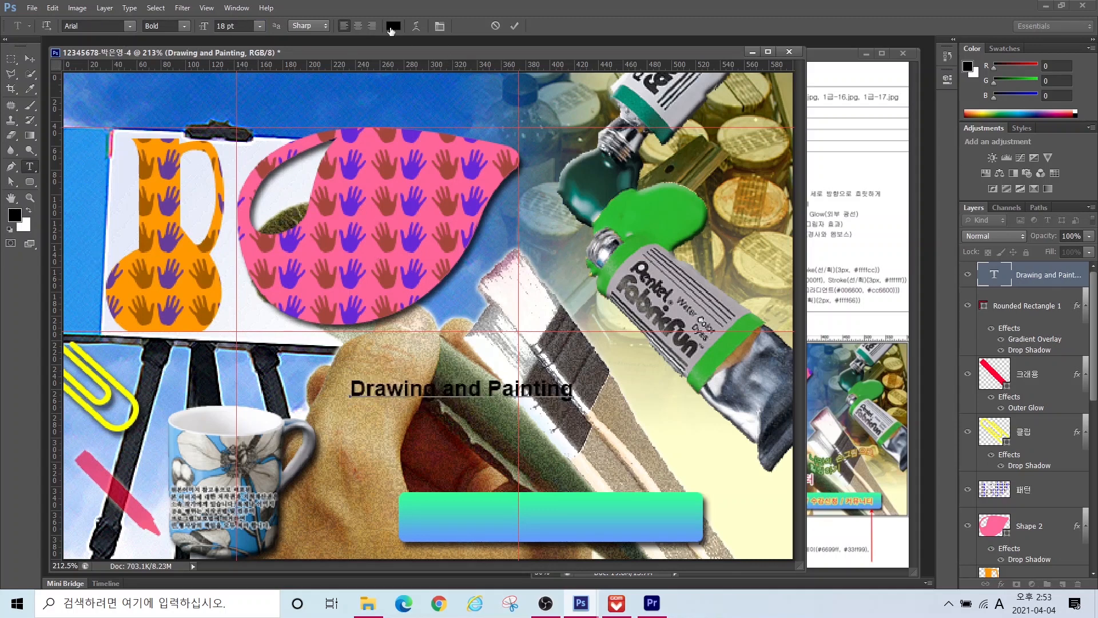
{"action": "left_click", "coordinate": [393, 26]}
{"action": "type", "text": "ff6600"}
{"action": "key", "text": "BackSpace"}
{"action": "key", "text": "BackSpace"}
{"action": "type", "text": "ff"}
{"action": "key", "text": "BackSpace"}
{"action": "key", "text": "BackSpace"}
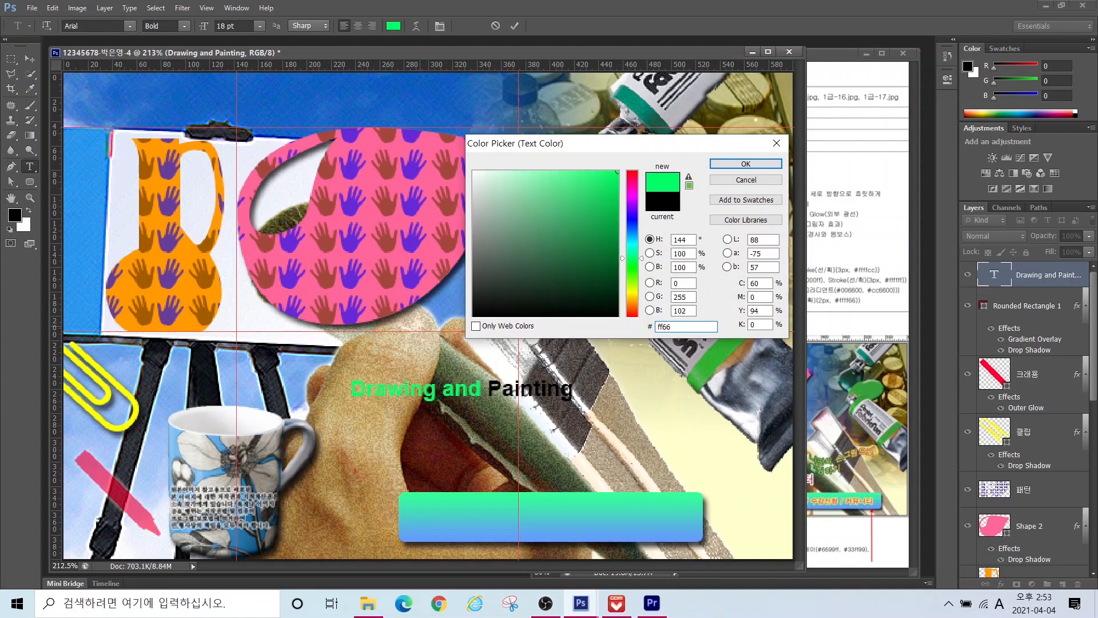
{"action": "type", "text": "66"}
{"action": "key", "text": "Return"}
{"action": "left_click_drag", "start_coordinate": [488, 389], "coordinate": [610, 385]}
{"action": "left_click", "coordinate": [394, 26]}
{"action": "type", "text": "6666ff"}
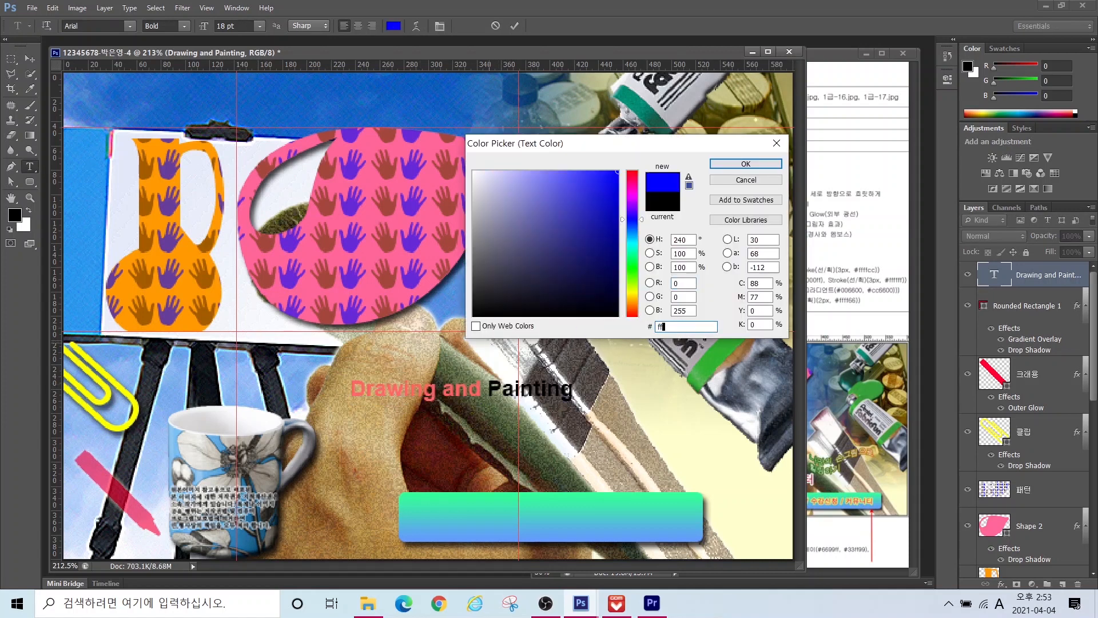
{"action": "key", "text": "Return"}
{"action": "left_click", "coordinate": [30, 60]}
Step: Add a cream (ffffcc) stroke around the title
{"action": "left_click", "coordinate": [1002, 584]}
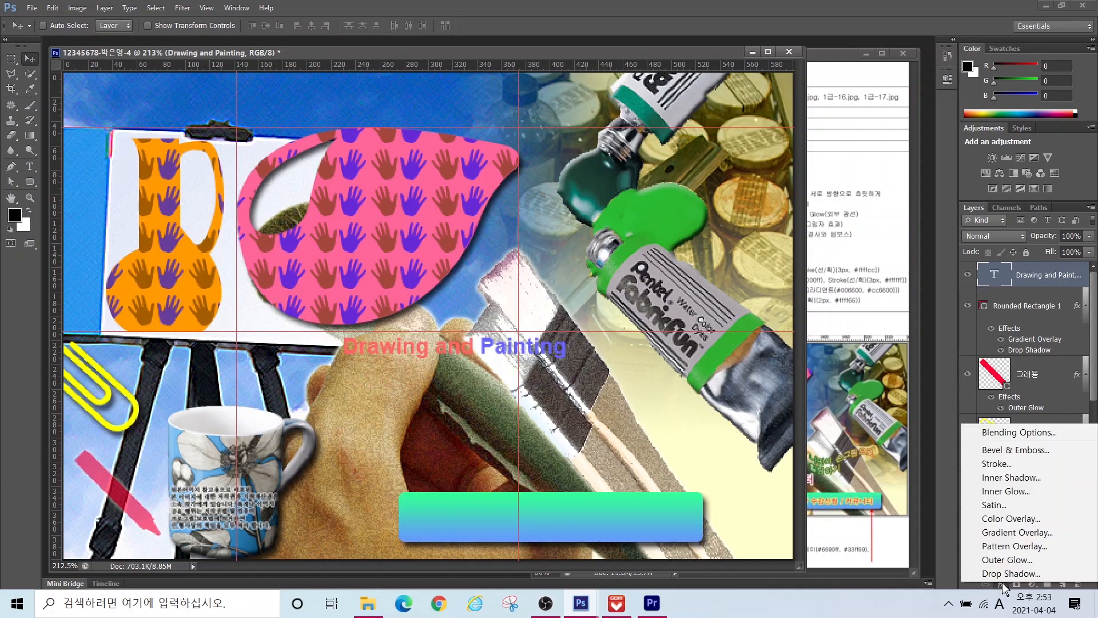
{"action": "left_click", "coordinate": [984, 478]}
{"action": "left_click", "coordinate": [246, 435]}
{"action": "type", "text": "ffffcc"}
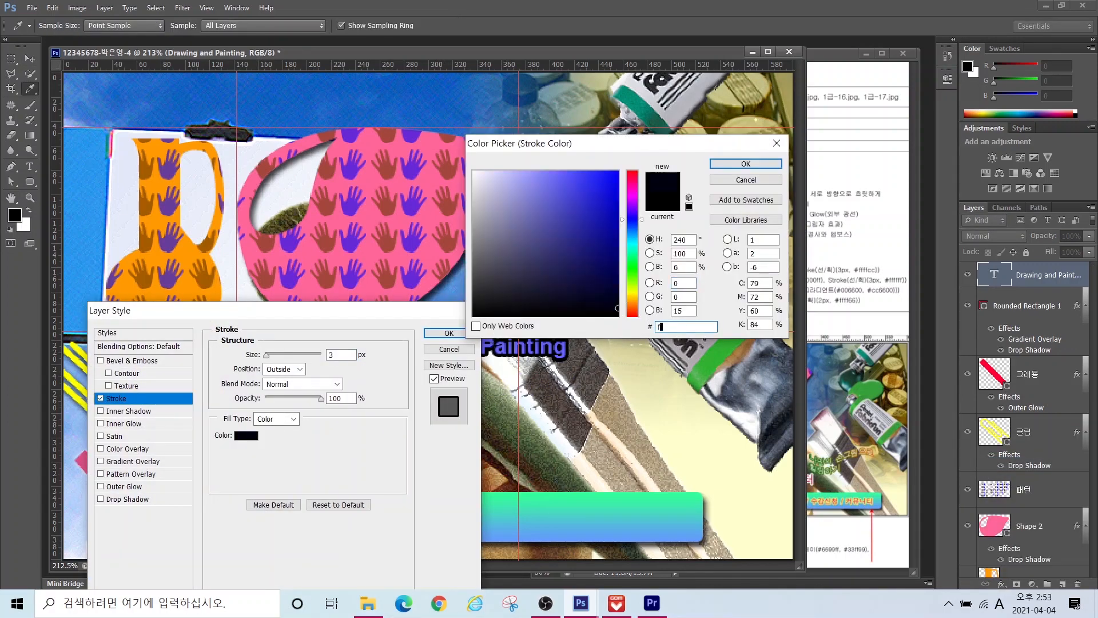
{"action": "key", "text": "Return"}
{"action": "key", "text": "Return"}
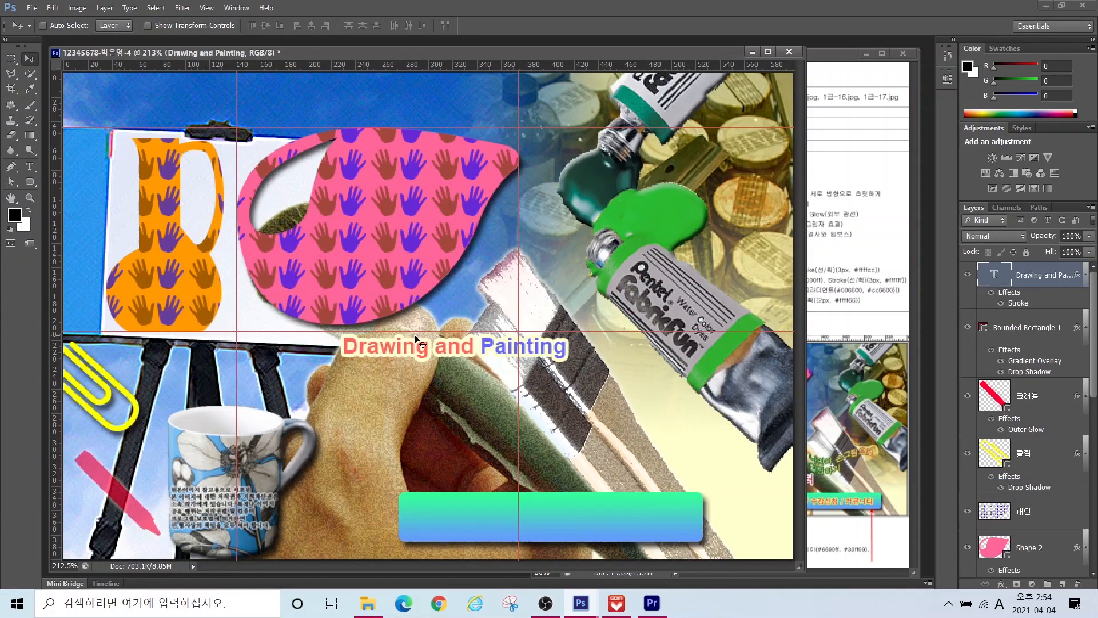
{"action": "left_click", "coordinate": [850, 396]}
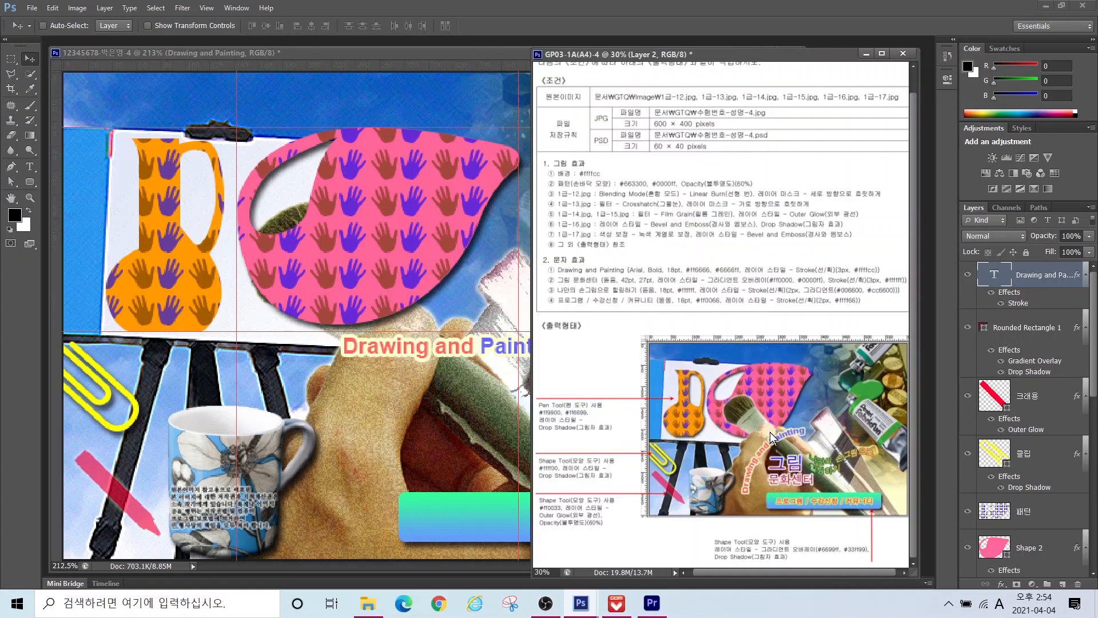
{"action": "left_click", "coordinate": [31, 166]}
Step: Warp the title text with the Arc style
{"action": "left_click", "coordinate": [211, 54]}
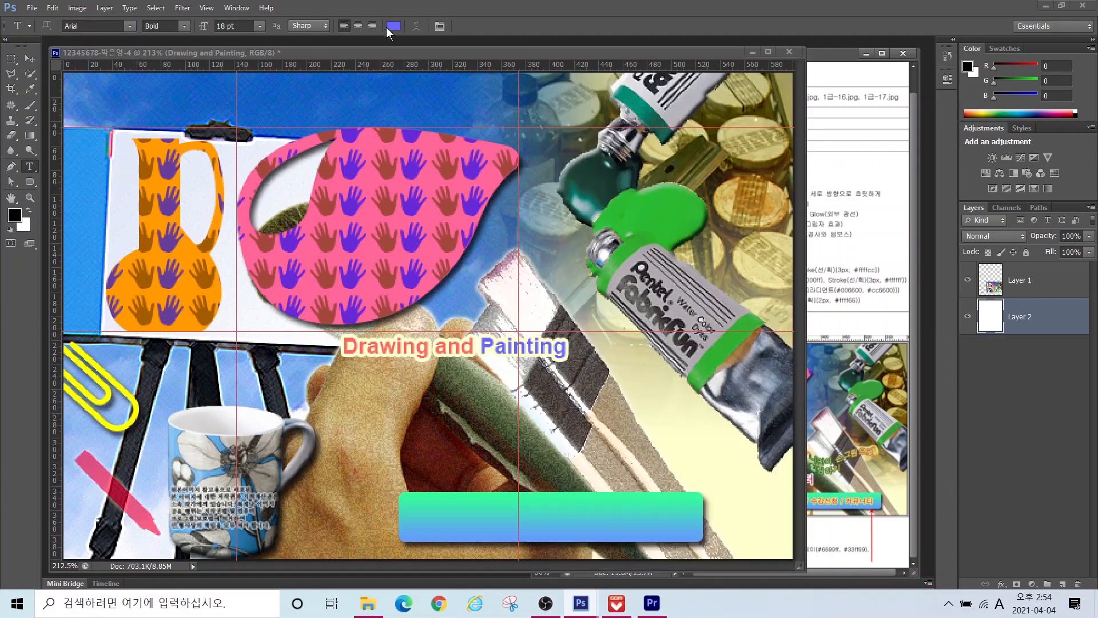
{"action": "left_click", "coordinate": [416, 26]}
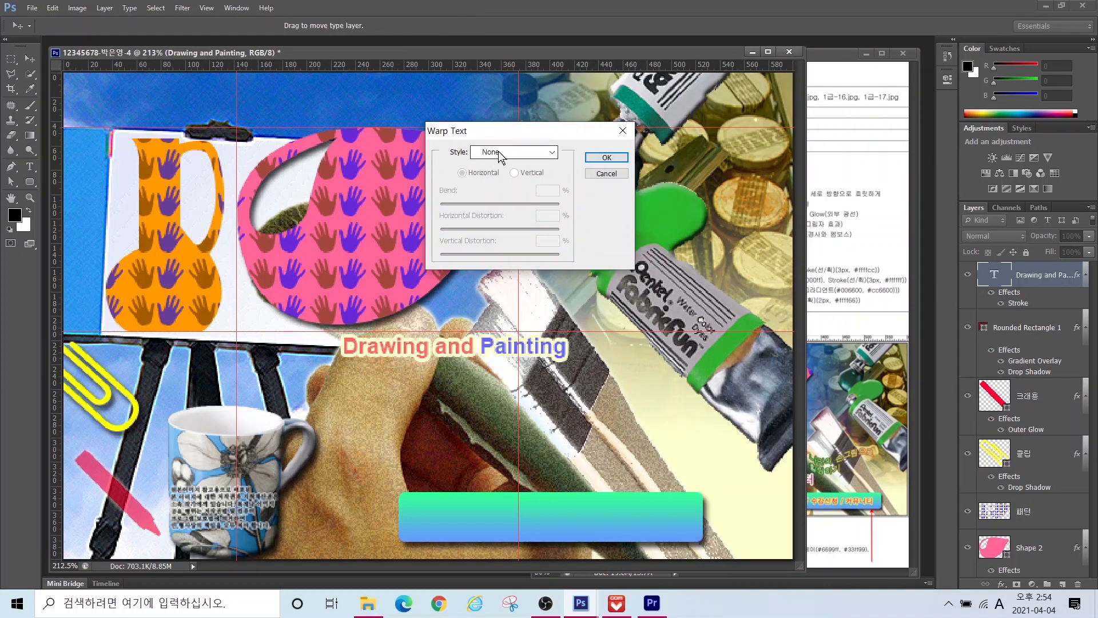
{"action": "left_click", "coordinate": [500, 154]}
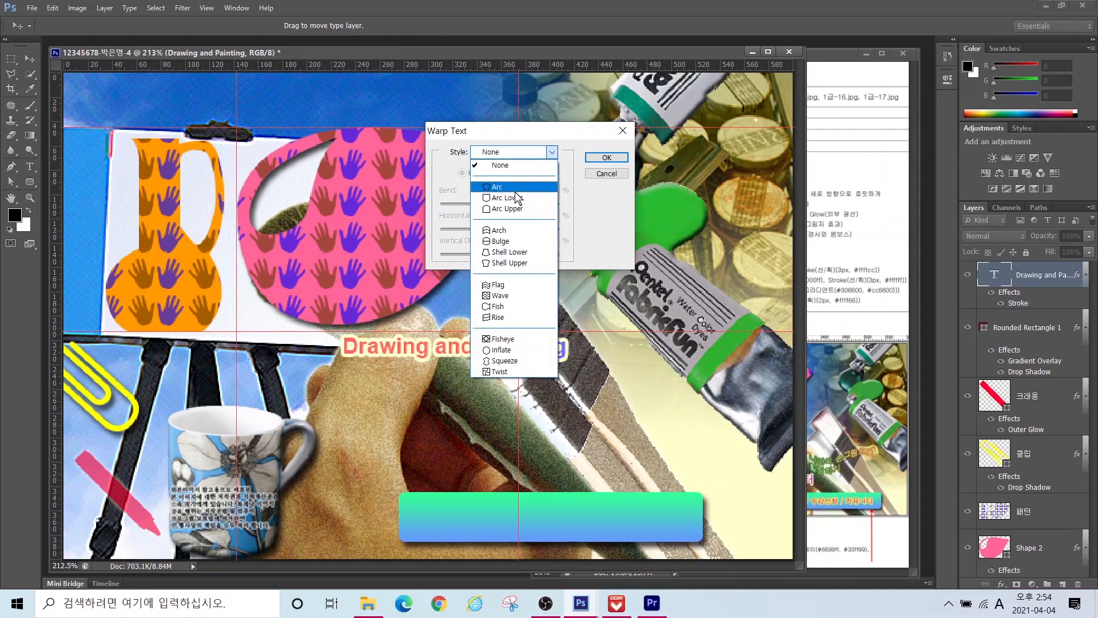
{"action": "left_click", "coordinate": [515, 191]}
{"action": "left_click", "coordinate": [606, 157]}
Step: Rotate the arched title about -48° and move it down beside the hand
{"action": "key", "text": "ctrl+t"}
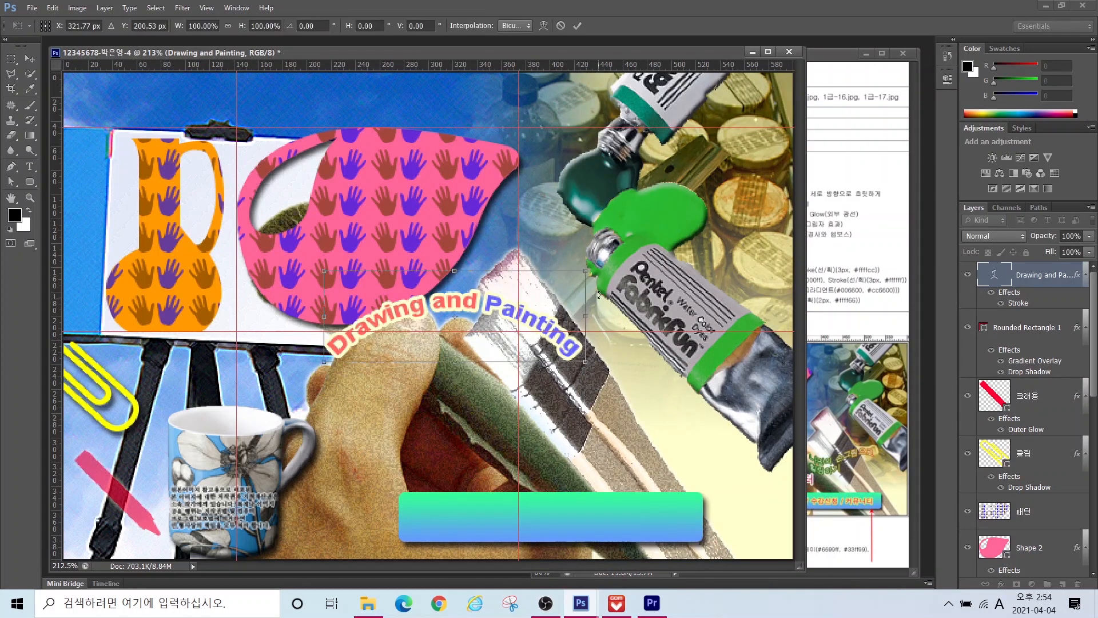
{"action": "left_click_drag", "start_coordinate": [531, 291], "coordinate": [487, 243]}
{"action": "left_click_drag", "start_coordinate": [425, 326], "coordinate": [380, 385]}
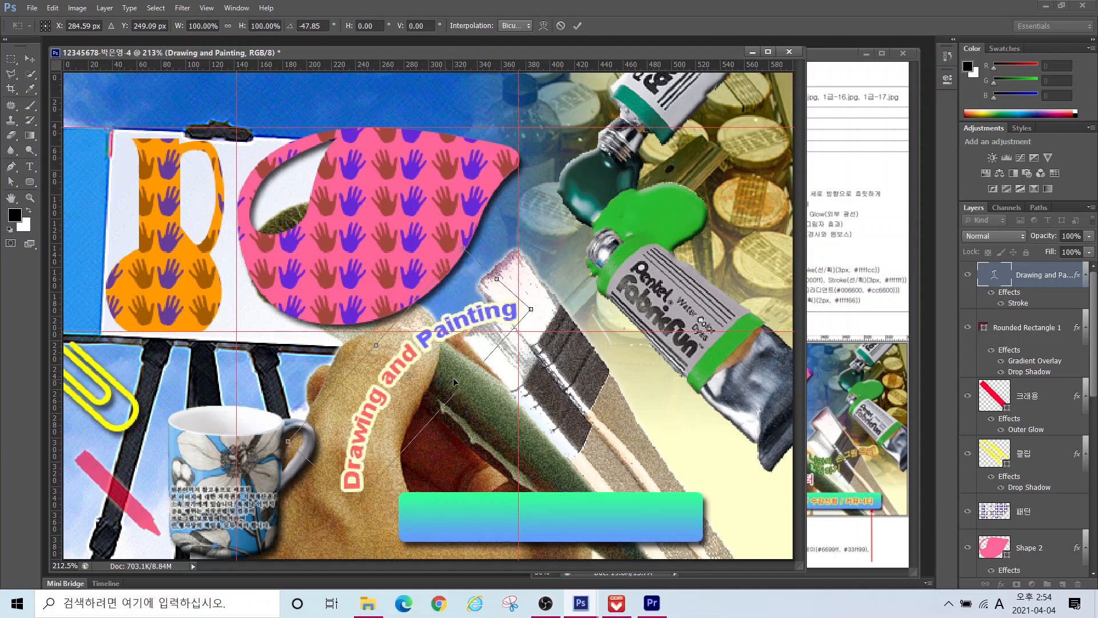
{"action": "key", "text": "Return"}
{"action": "left_click", "coordinate": [1001, 584]}
{"action": "left_click", "coordinate": [1000, 574]}
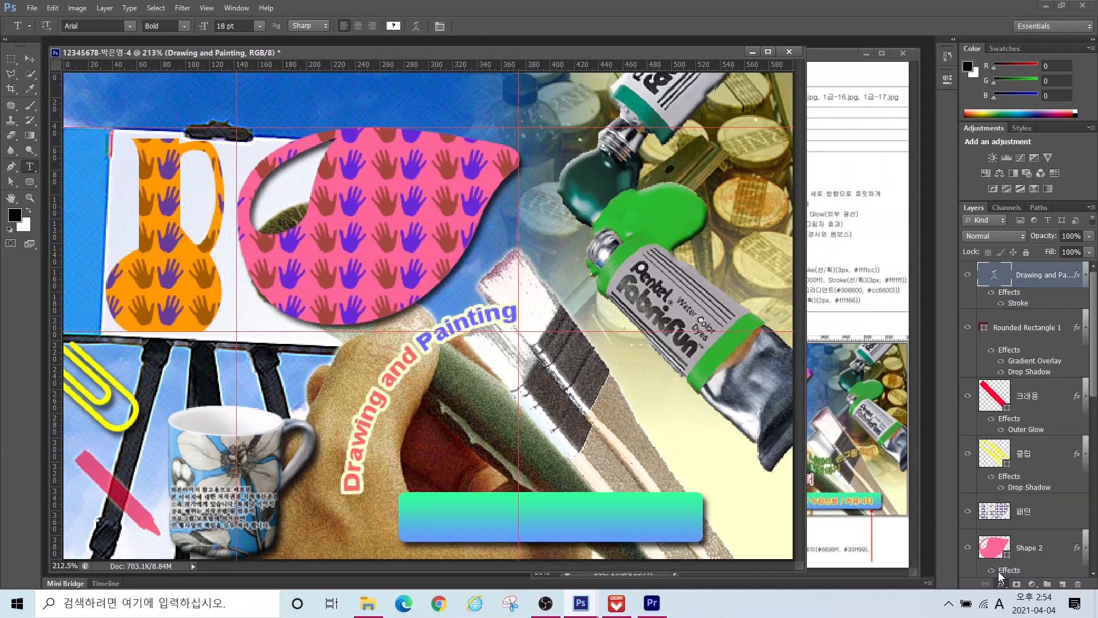
Step: Type 그림 문화센터 on the canvas in the 돋움 font at 42 pt
{"action": "key", "text": "Escape"}
{"action": "left_click", "coordinate": [487, 276]}
{"action": "key", "text": "Hangul"}
{"action": "type", "text": "그림 문화센터"}
{"action": "left_click", "coordinate": [130, 26]}
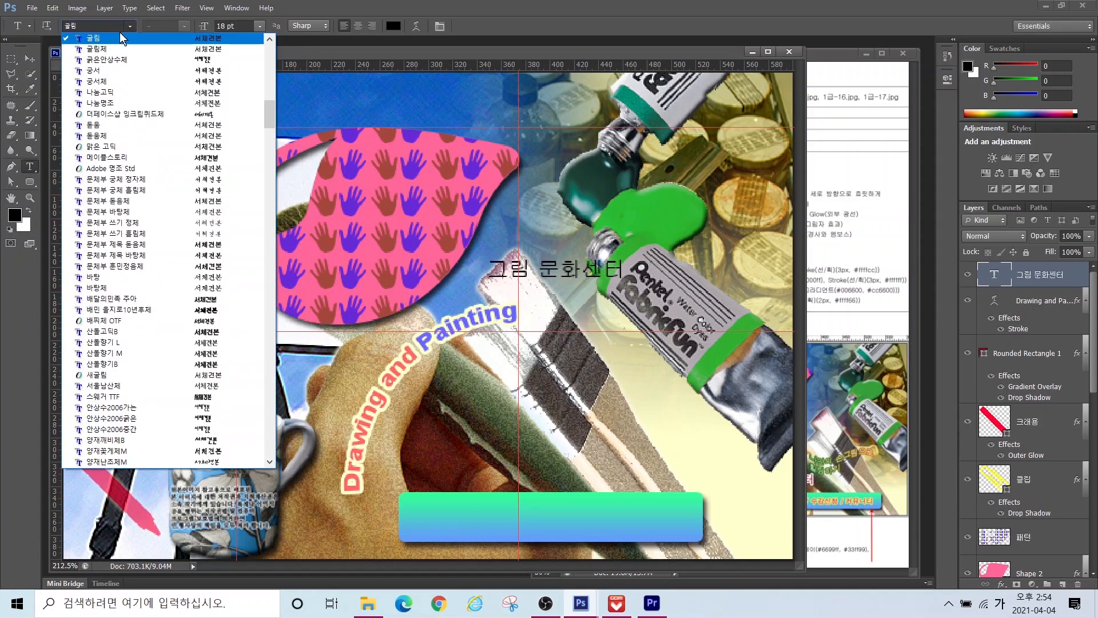
{"action": "left_click", "coordinate": [106, 130]}
{"action": "left_click_drag", "start_coordinate": [243, 26], "coordinate": [82, 15]}
{"action": "type", "text": "42"}
{"action": "key", "text": "Return"}
Step: Put 문화센터 on a second line at 27 pt and move the title below the arched text
{"action": "left_click", "coordinate": [585, 261]}
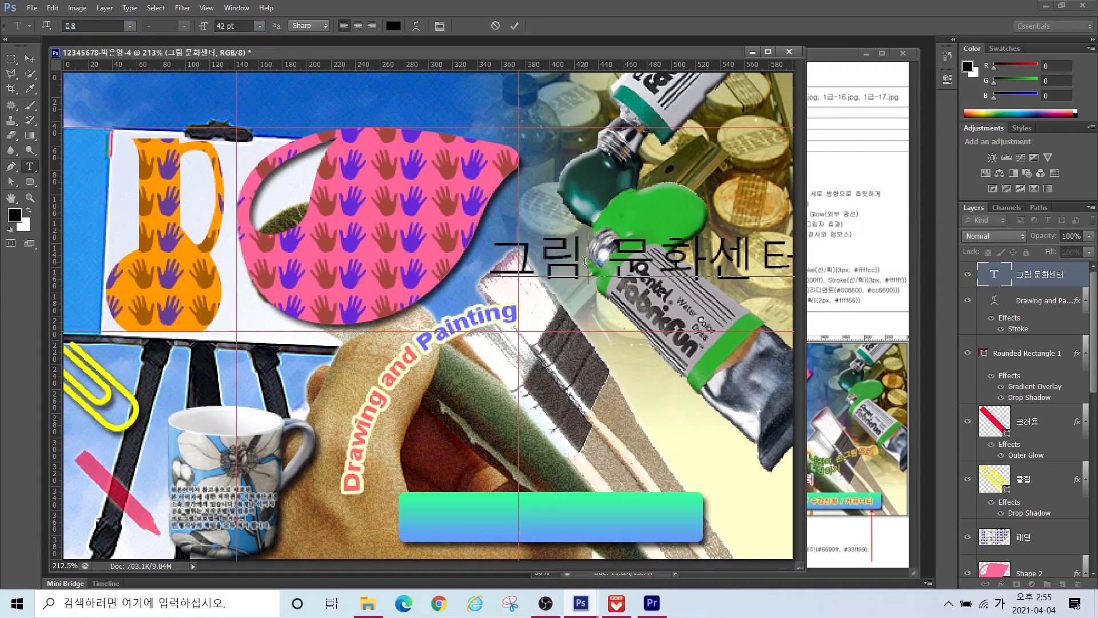
{"action": "key", "text": "Return"}
{"action": "key", "text": "Delete"}
{"action": "left_click_drag", "start_coordinate": [496, 315], "coordinate": [690, 319]}
{"action": "left_click_drag", "start_coordinate": [242, 27], "coordinate": [27, 17]}
{"action": "type", "text": "27"}
{"action": "key", "text": "Return"}
{"action": "left_click", "coordinate": [29, 58]}
{"action": "left_click_drag", "start_coordinate": [563, 271], "coordinate": [486, 415]}
Step: Apply a red-to-blue gradient overlay (ff0000 to 0000ff) to 그림 문화센터
{"action": "left_click", "coordinate": [1001, 584]}
{"action": "left_click", "coordinate": [1005, 530]}
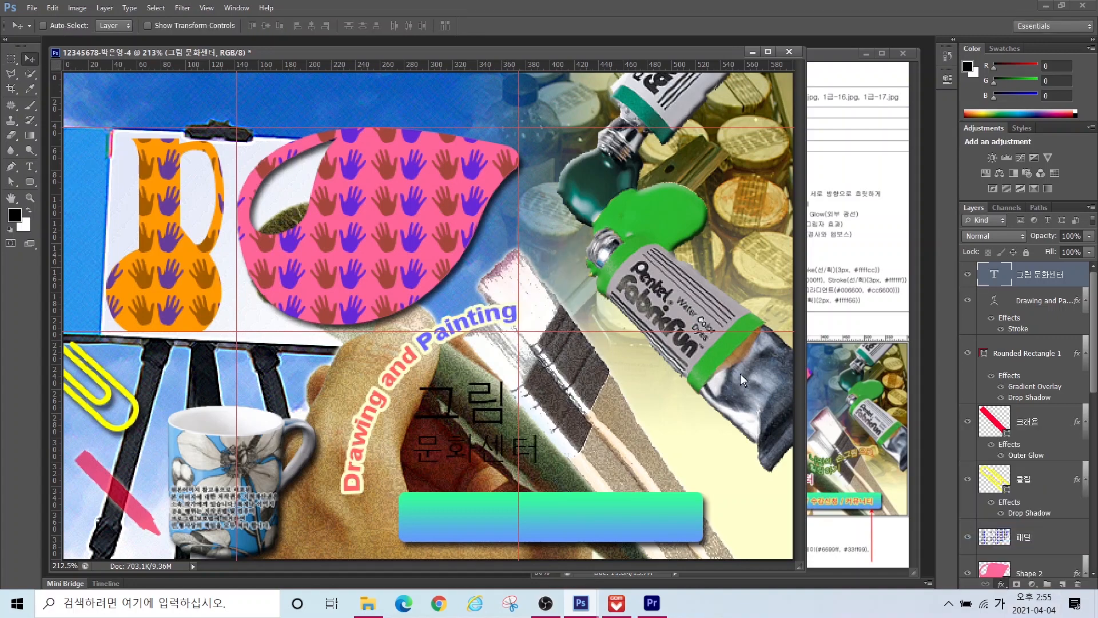
{"action": "left_click", "coordinate": [289, 381]}
{"action": "double_click", "coordinate": [342, 404]}
{"action": "type", "text": "ff000"}
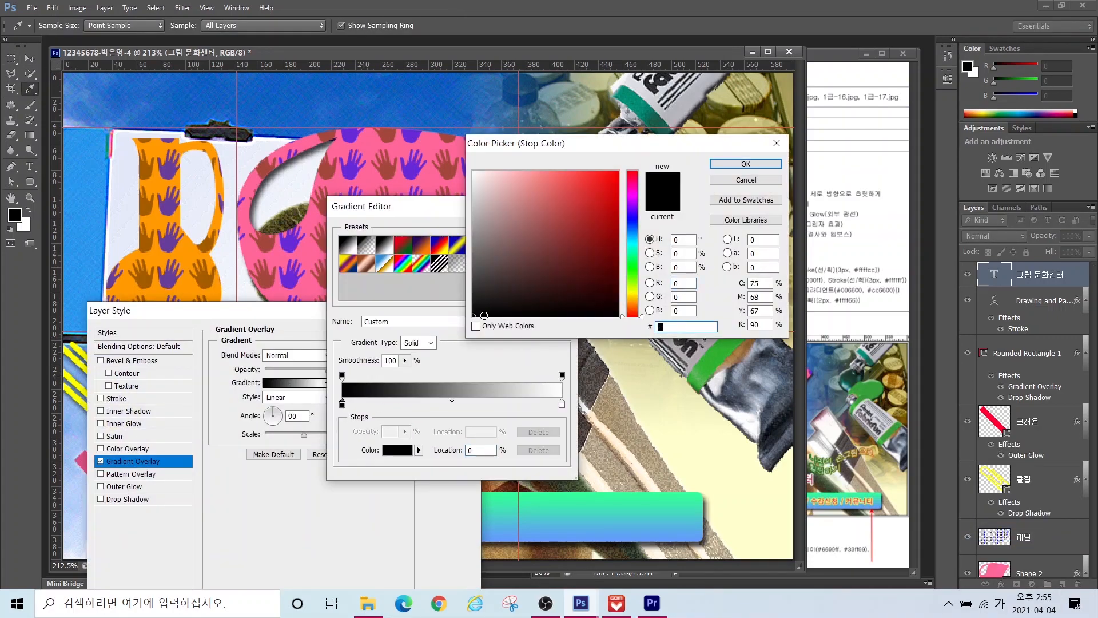
{"action": "type", "text": "0"}
{"action": "key", "text": "Return"}
{"action": "double_click", "coordinate": [562, 403]}
{"action": "type", "text": "0000ff"}
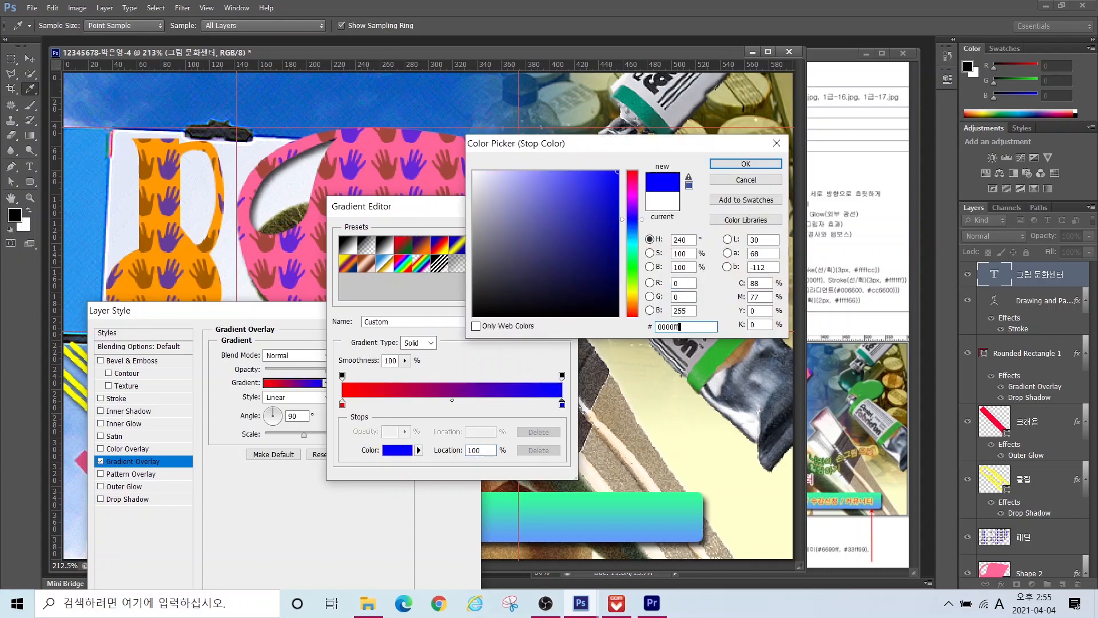
{"action": "key", "text": "Return"}
{"action": "left_click", "coordinate": [548, 231]}
{"action": "left_click_drag", "start_coordinate": [257, 306], "coordinate": [227, 275]}
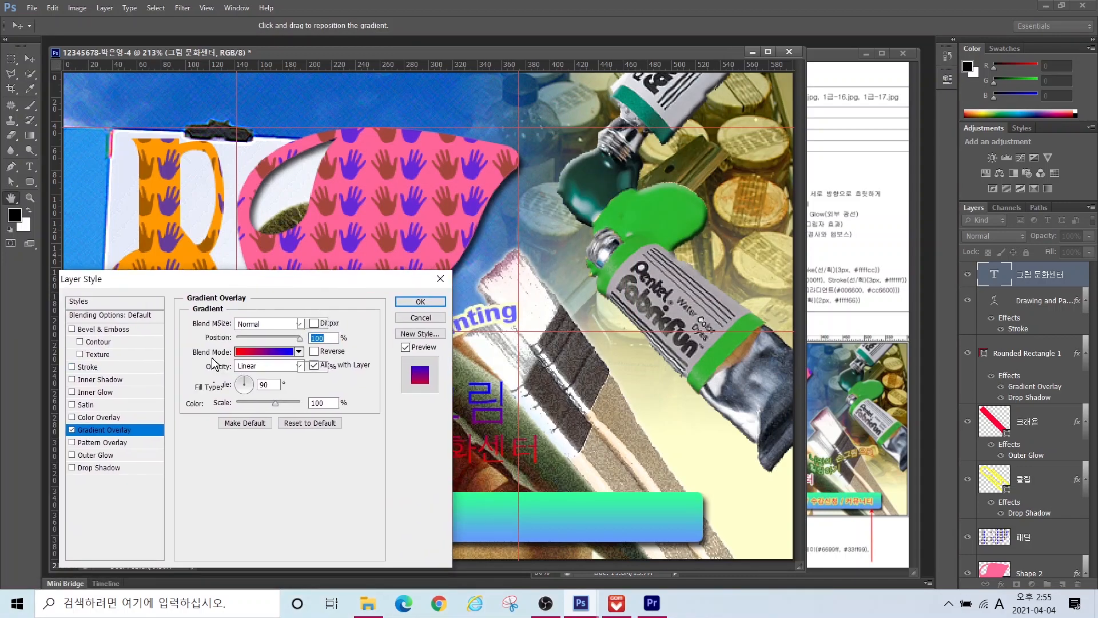
Step: Add a white (ffffff) stroke outline to the Korean title
{"action": "left_click", "coordinate": [88, 367]}
{"action": "left_click", "coordinate": [309, 322]}
{"action": "left_click", "coordinate": [217, 404]}
{"action": "type", "text": "ffffff"}
{"action": "key", "text": "Return"}
{"action": "left_click", "coordinate": [421, 302]}
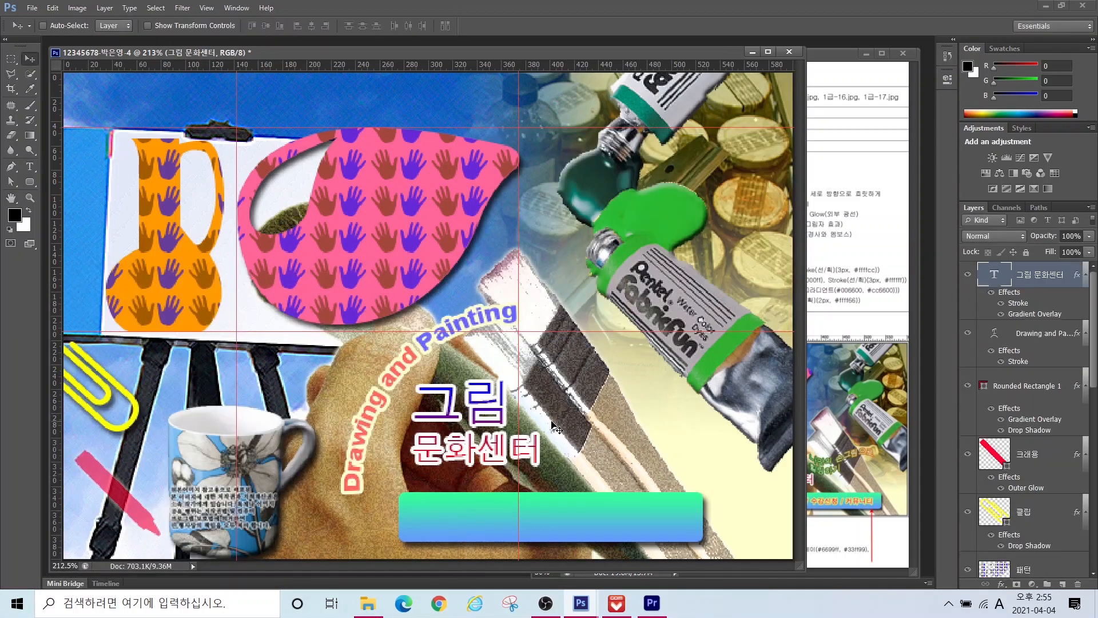
Step: Start a new Korean text caption above the brush
{"action": "left_click", "coordinate": [33, 168]}
{"action": "left_click", "coordinate": [468, 279]}
{"action": "type", "text": "sk"}
{"action": "key", "text": "BackSpace"}
{"action": "key", "text": "BackSpace"}
{"action": "key", "text": "Hangul"}
Step: Type the two-line caption '나만의 손그림으로' / '힐링하기' and commit it
{"action": "type", "text": "나만의 손그림으"}
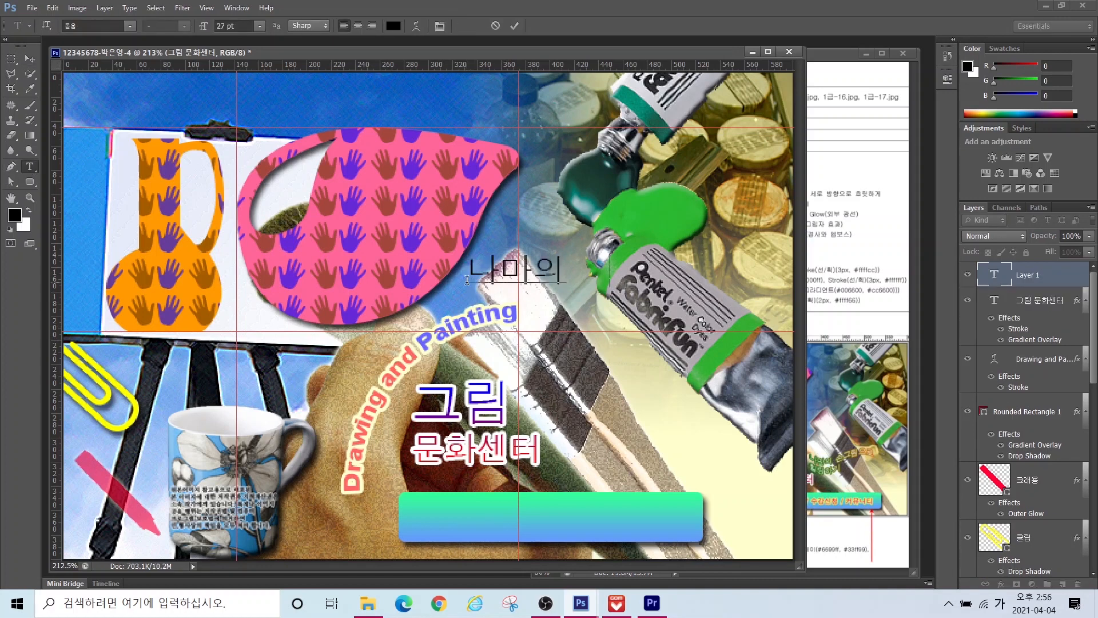
{"action": "type", "text": "로"}
{"action": "key", "text": "Return"}
{"action": "type", "text": "힐링하기"}
{"action": "key", "text": "ctrl+Return"}
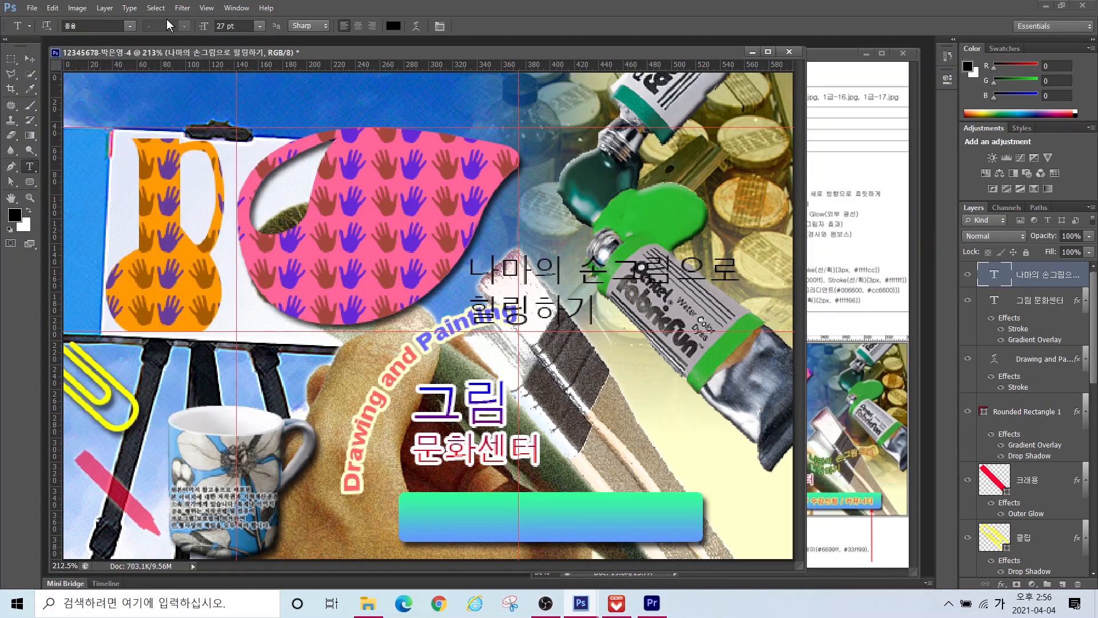
Step: Make the caption white and move it beside 그림
{"action": "left_click", "coordinate": [393, 26]}
{"action": "left_click", "coordinate": [484, 166]}
{"action": "left_click", "coordinate": [738, 171]}
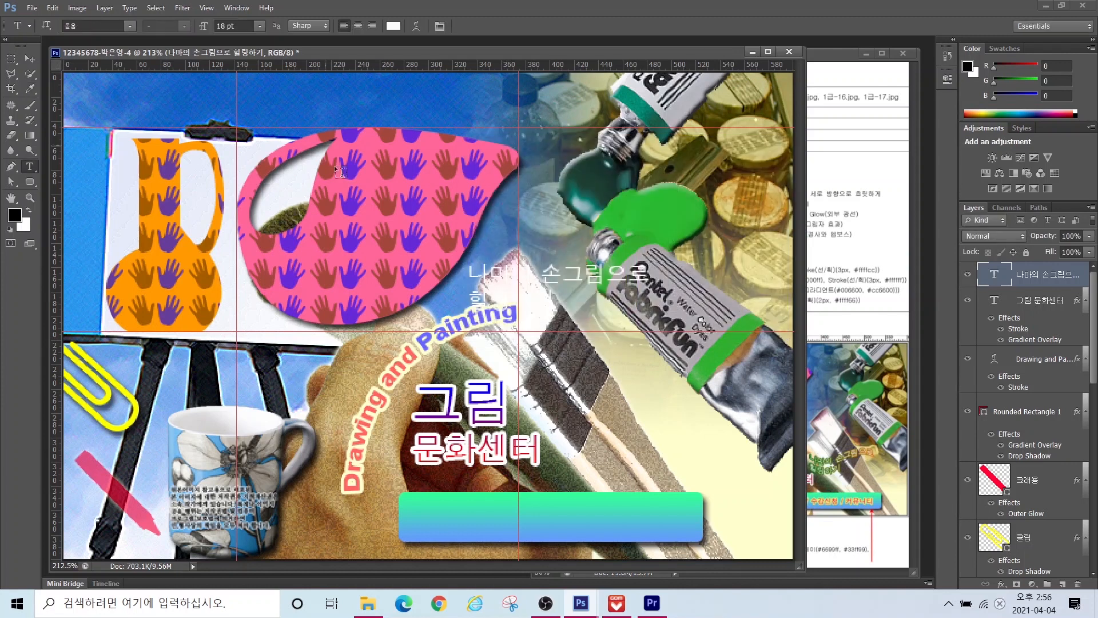
{"action": "key", "text": "v"}
{"action": "mouse_move", "coordinate": [589, 268]}
{"action": "left_mouse_down"}
{"action": "mouse_move", "coordinate": [643, 372]}
{"action": "mouse_move", "coordinate": [638, 365]}
{"action": "left_mouse_up"}
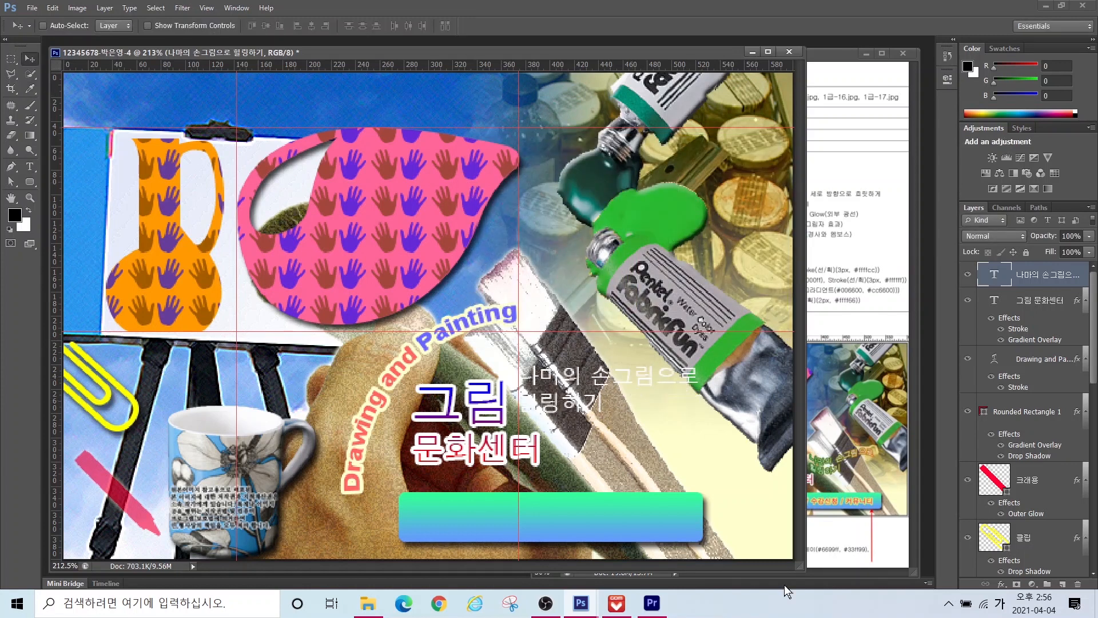
Step: Add a 2 px Stroke effect to the caption with Gradient fill type
{"action": "left_click", "coordinate": [1001, 584]}
{"action": "left_click", "coordinate": [996, 465]}
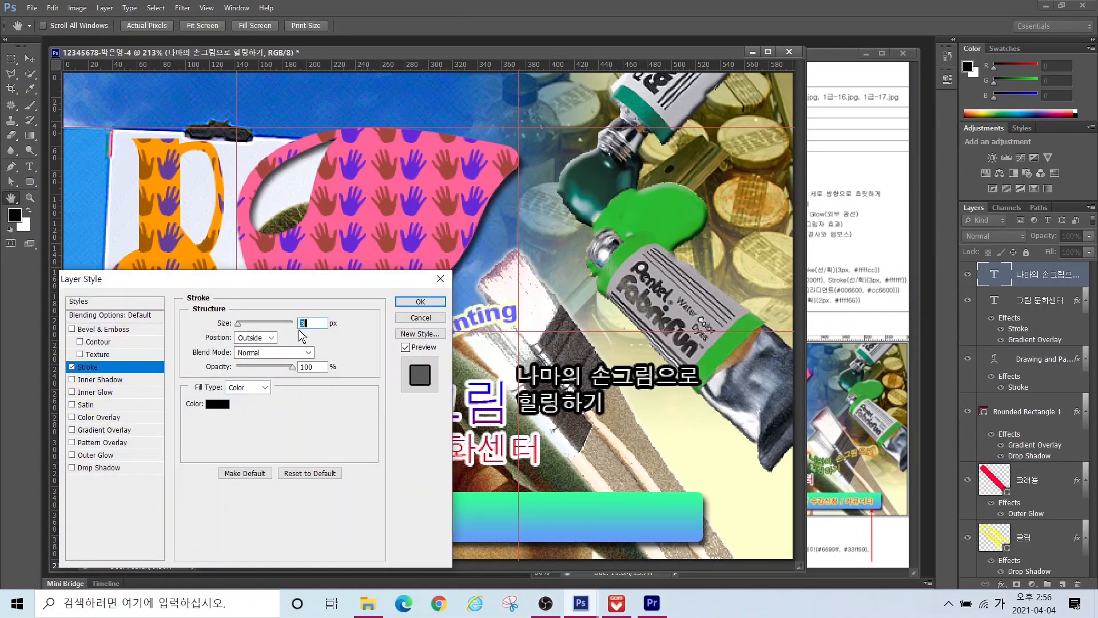
{"action": "type", "text": "2"}
{"action": "left_click", "coordinate": [241, 412]}
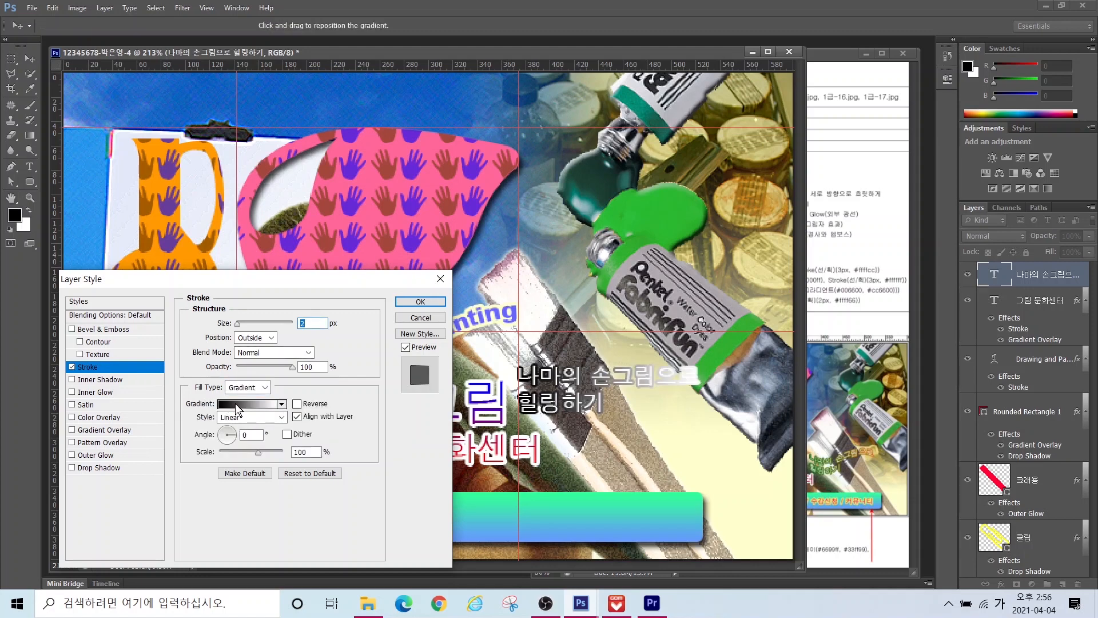
{"action": "left_click", "coordinate": [235, 403]}
Step: Set the stroke gradient from 006600 green to cc6600 orange and apply it
{"action": "left_click", "coordinate": [342, 405]}
{"action": "left_click_drag", "start_coordinate": [686, 327], "coordinate": [539, 312]}
{"action": "type", "text": "006600"}
{"action": "key", "text": "Return"}
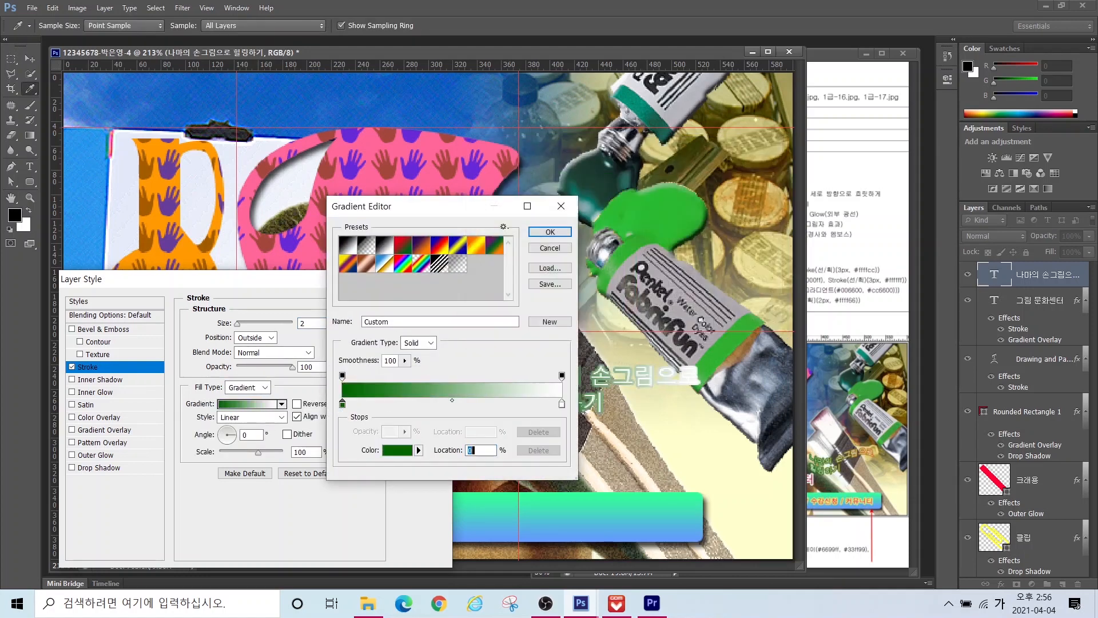
{"action": "double_click", "coordinate": [561, 404]}
{"action": "left_click_drag", "start_coordinate": [687, 327], "coordinate": [537, 324]}
{"action": "type", "text": "cc6600"}
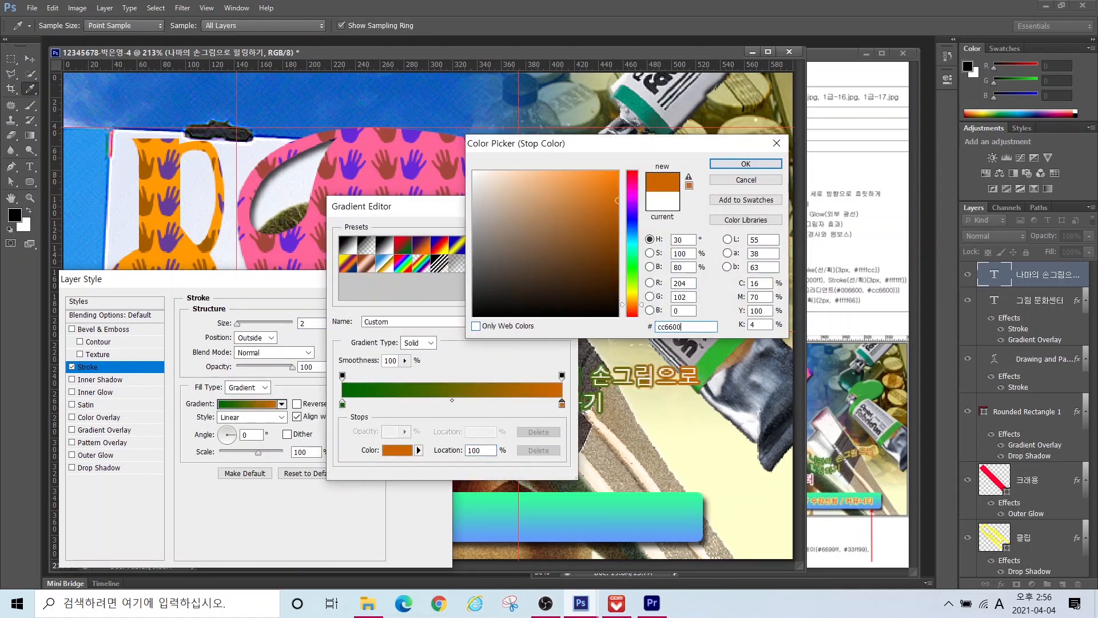
{"action": "key", "text": "Return"}
{"action": "left_click", "coordinate": [549, 235]}
{"action": "left_click_drag", "start_coordinate": [326, 286], "coordinate": [291, 415]}
{"action": "left_click", "coordinate": [385, 430]}
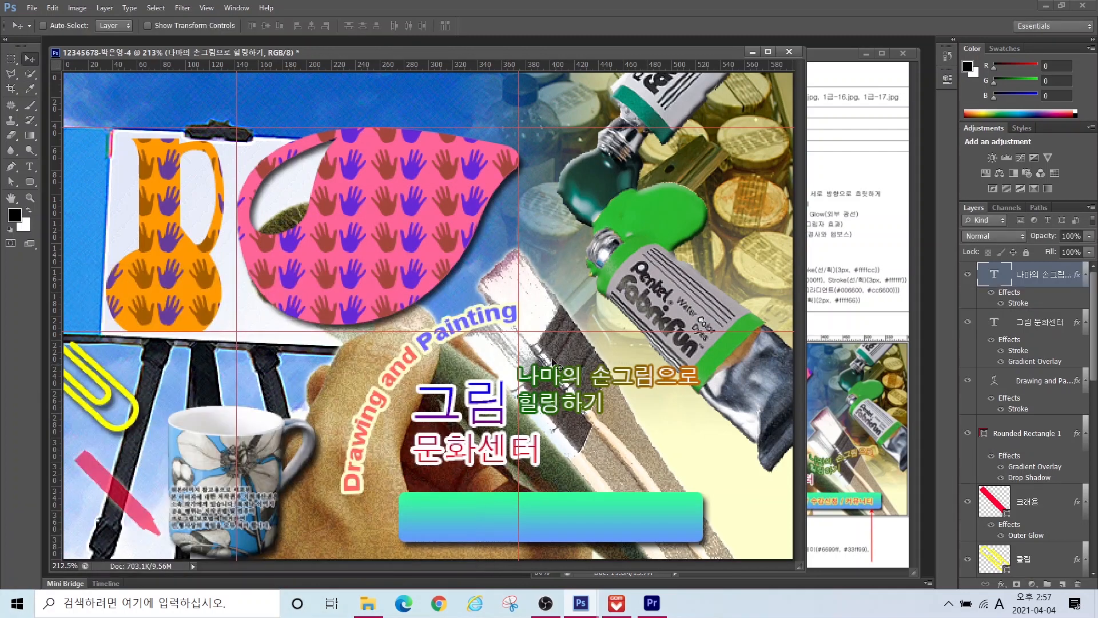
{"action": "key", "text": "t"}
{"action": "left_click", "coordinate": [417, 26]}
Step: Warp the caption with a slightly reduced Flag style and nudge it up and right
{"action": "left_click", "coordinate": [503, 152]}
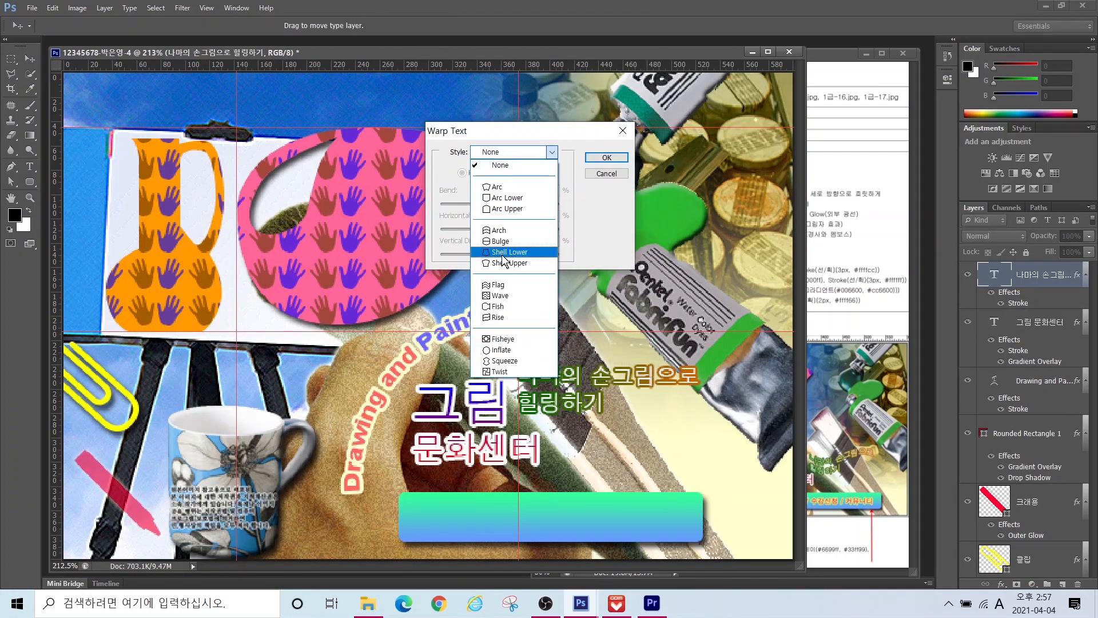
{"action": "left_click", "coordinate": [563, 265]}
{"action": "left_click_drag", "start_coordinate": [530, 205], "coordinate": [520, 204]}
{"action": "left_click", "coordinate": [608, 158]}
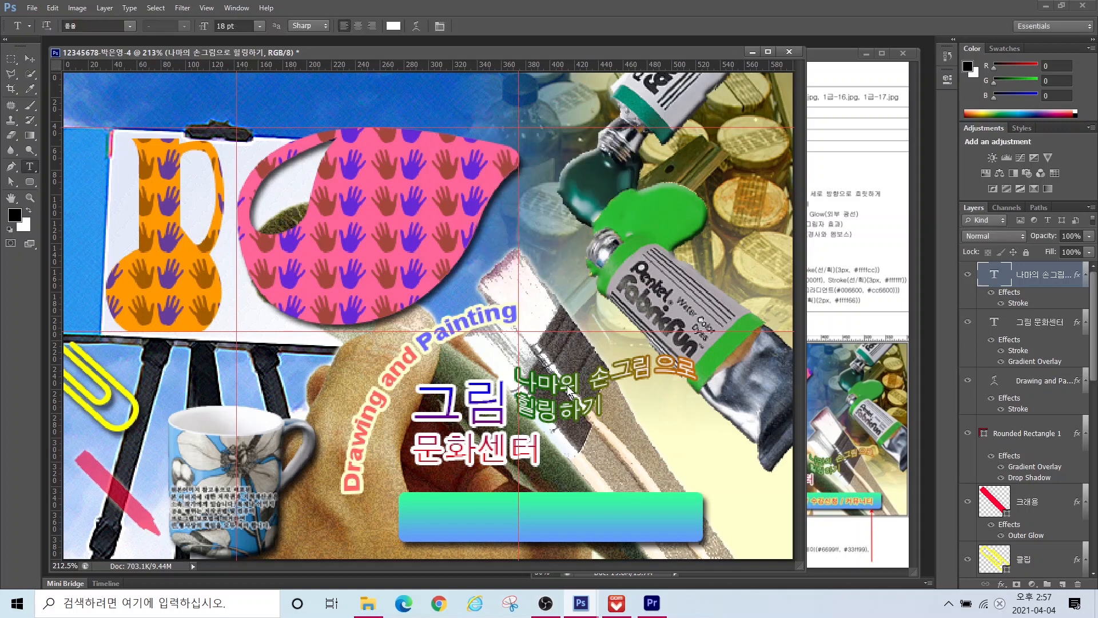
{"action": "key", "text": "v"}
{"action": "left_click_drag", "start_coordinate": [561, 379], "coordinate": [567, 369]}
Step: Retype the second syllable as 만 so the title reads 나만의 손그림으로
{"action": "key", "text": "t"}
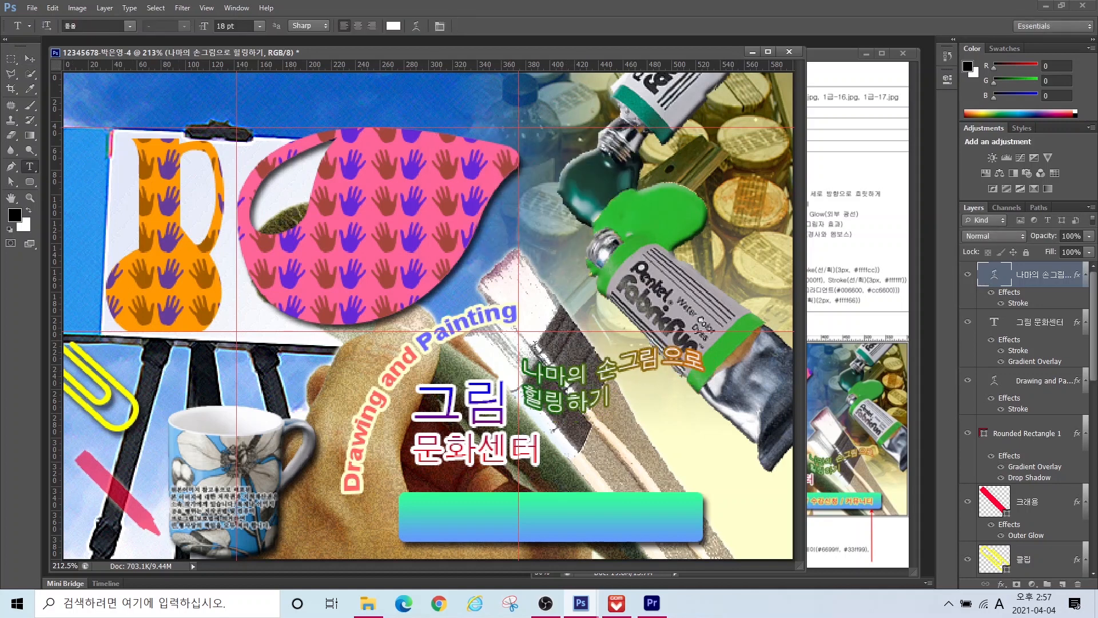
{"action": "left_click", "coordinate": [551, 370]}
{"action": "type", "text": "aks"}
{"action": "key", "text": "BackSpace"}
{"action": "key", "text": "BackSpace"}
{"action": "key", "text": "BackSpace"}
{"action": "key", "text": "Hangul"}
{"action": "type", "text": "만"}
{"action": "key", "text": "Delete"}
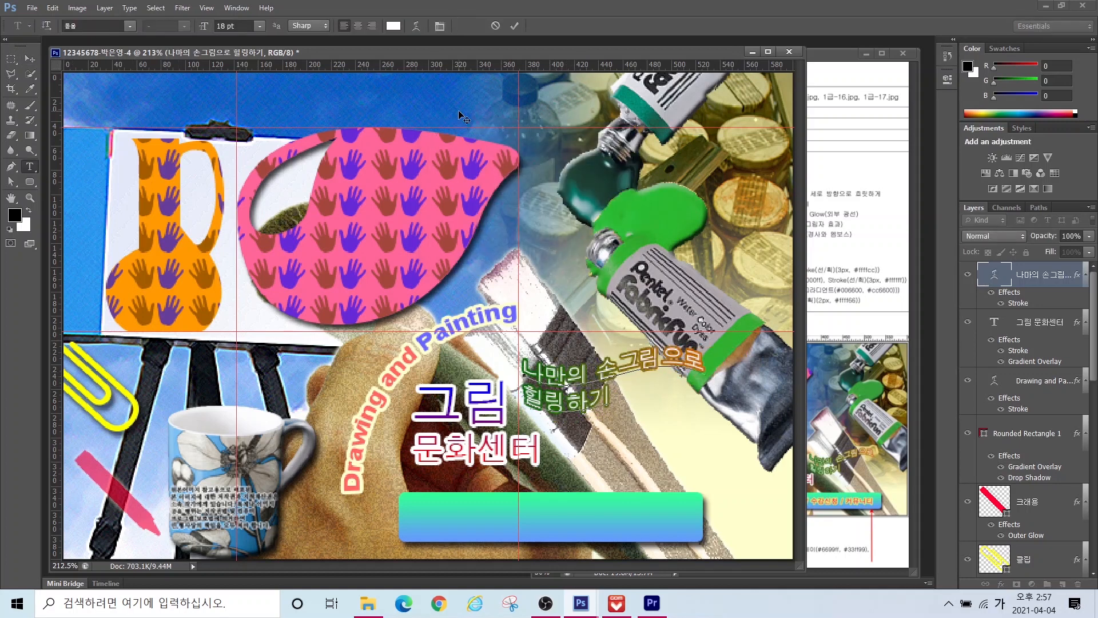
{"action": "left_click", "coordinate": [515, 26]}
{"action": "left_click", "coordinate": [376, 229]}
Step: Type '프로그램 / 수강신청 / 커뮤니티' at 16 pt in pink #ff0066
{"action": "type", "text": "프로그램 / 수강신청 / 커뮤니티"}
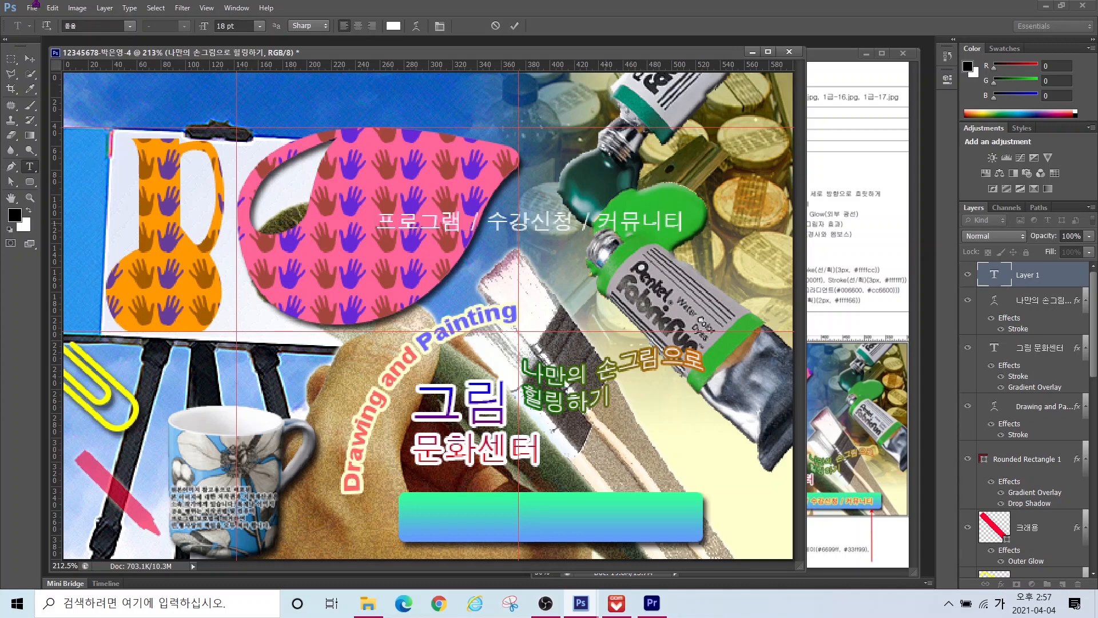
{"action": "key", "text": "ctrl+Return"}
{"action": "left_click_drag", "start_coordinate": [243, 27], "coordinate": [213, 27]}
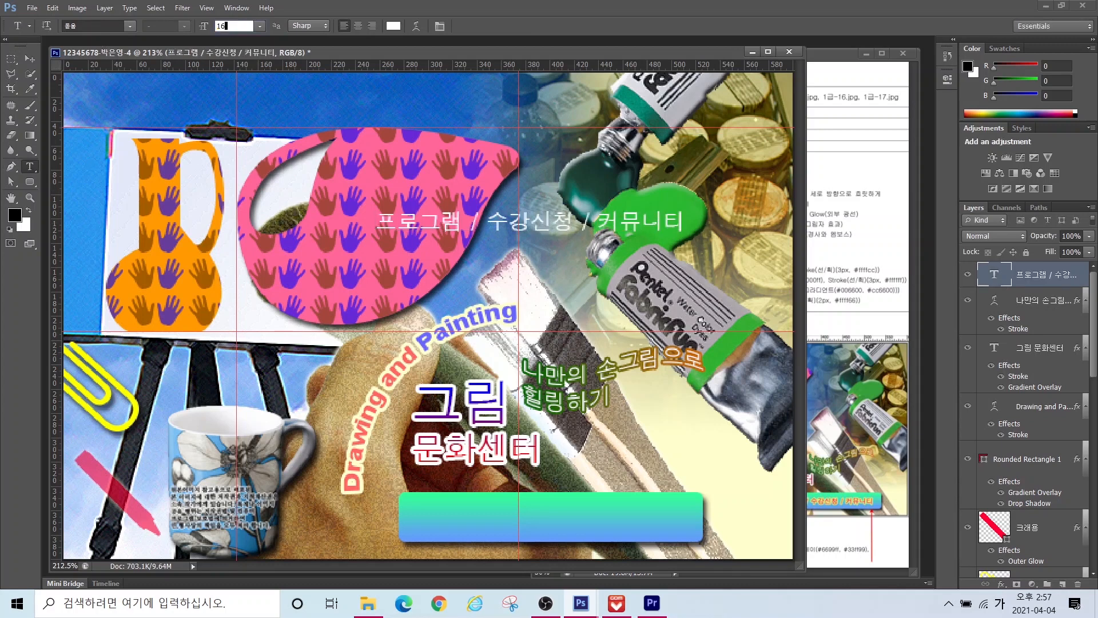
{"action": "type", "text": "16"}
{"action": "key", "text": "Return"}
{"action": "left_click", "coordinate": [394, 26]}
{"action": "left_click_drag", "start_coordinate": [690, 327], "coordinate": [610, 327]}
{"action": "type", "text": "ff0066"}
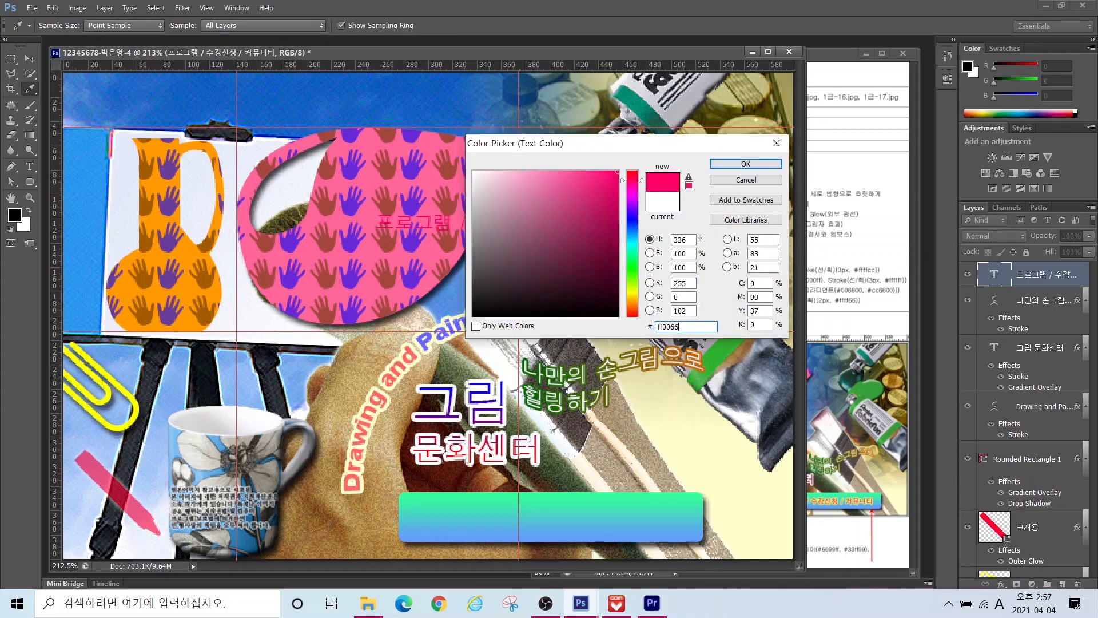
{"action": "key", "text": "Return"}
Step: Give the menu text a 2 px #ffff66 yellow stroke and move it onto the button bar
{"action": "left_click", "coordinate": [1001, 584]}
{"action": "left_click", "coordinate": [1015, 471]}
{"action": "type", "text": "2"}
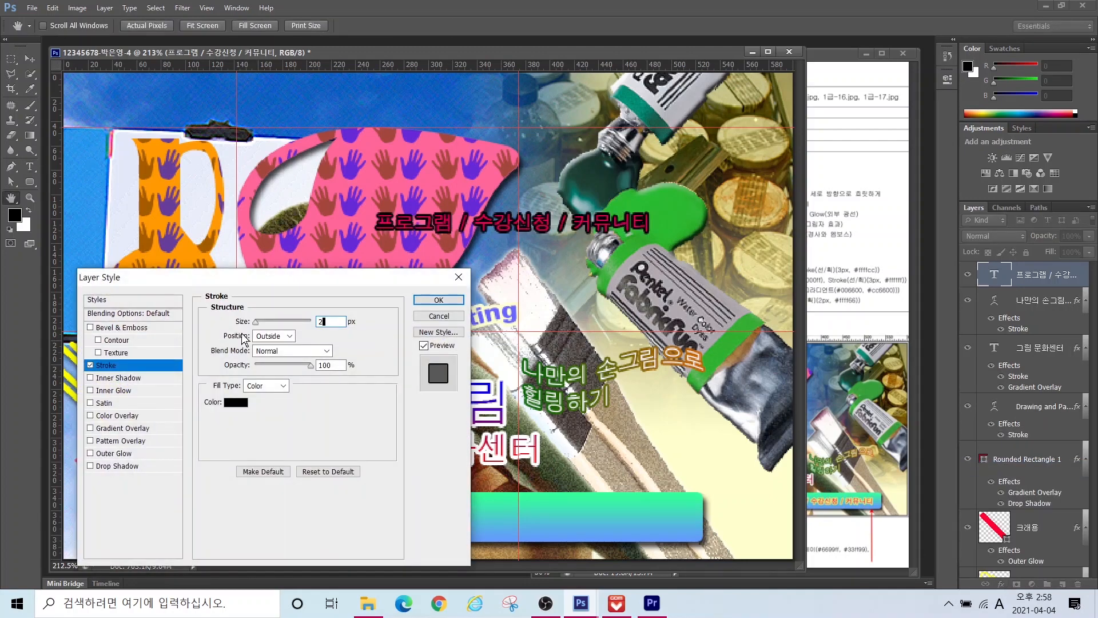
{"action": "left_click", "coordinate": [230, 401]}
{"action": "left_click_drag", "start_coordinate": [689, 328], "coordinate": [629, 327]}
{"action": "type", "text": "ffff66"}
{"action": "key", "text": "Return"}
{"action": "left_click", "coordinate": [439, 300]}
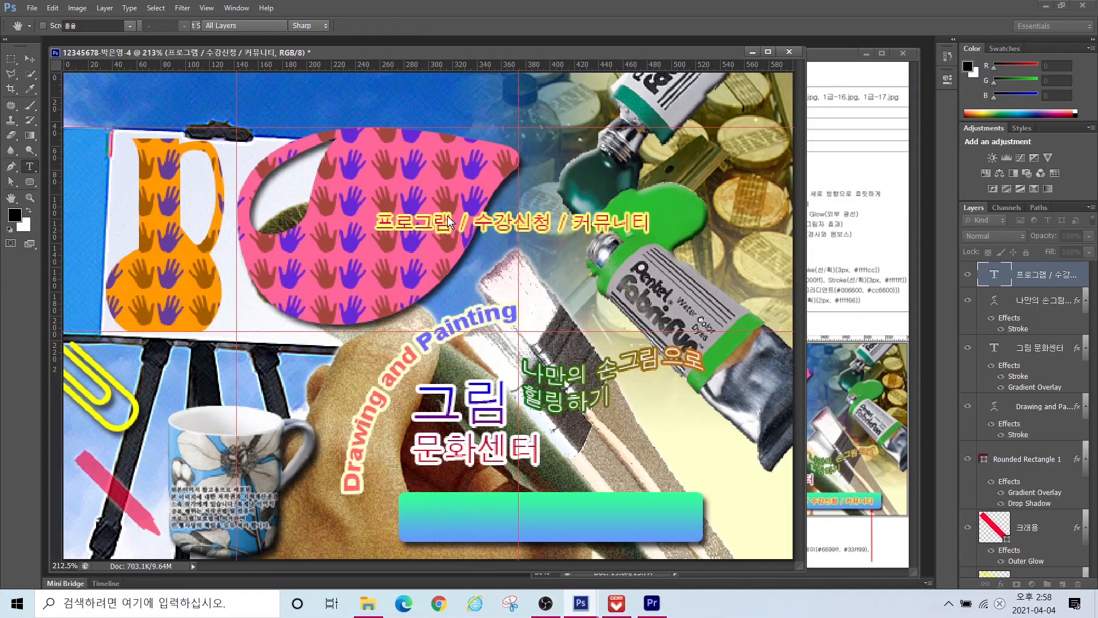
{"action": "key", "text": "v"}
{"action": "mouse_move", "coordinate": [496, 226]}
{"action": "left_mouse_down"}
{"action": "mouse_move", "coordinate": [538, 484]}
{"action": "mouse_move", "coordinate": [532, 520]}
{"action": "left_mouse_up"}
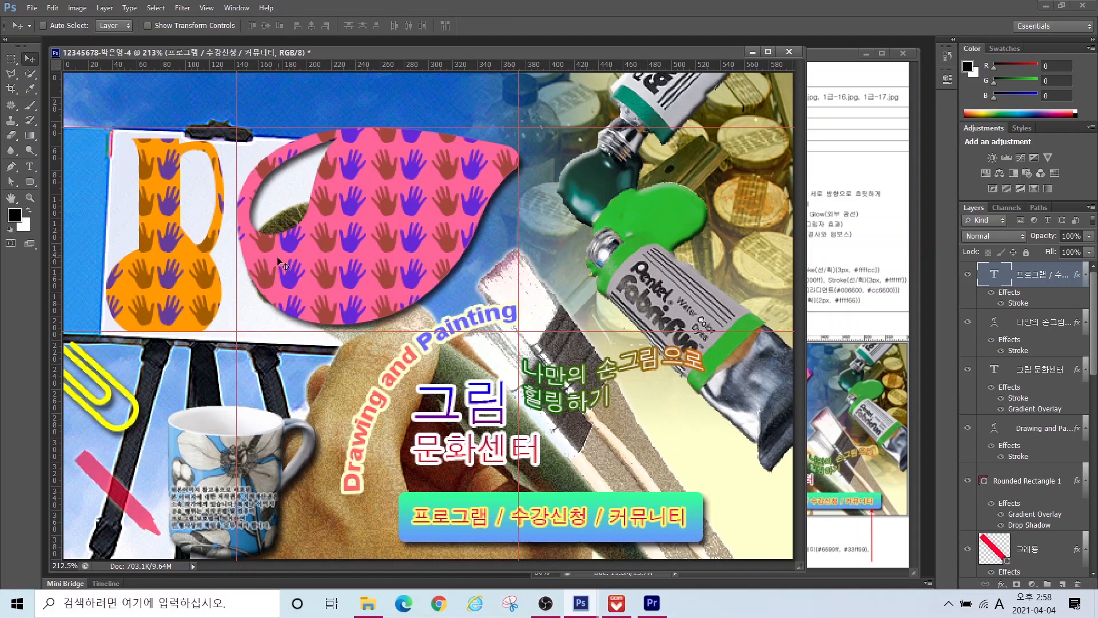
Step: Check the reference sheet, undo an accidental Layer 2 move, and return to the poster
{"action": "left_click", "coordinate": [868, 328]}
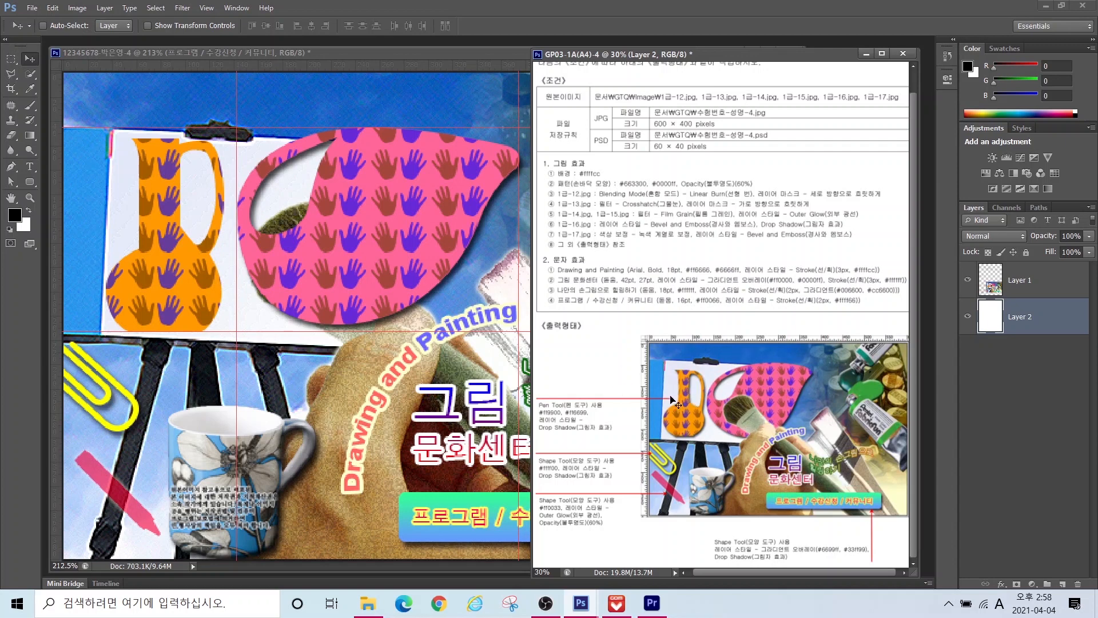
{"action": "left_click_drag", "start_coordinate": [771, 414], "coordinate": [676, 420]}
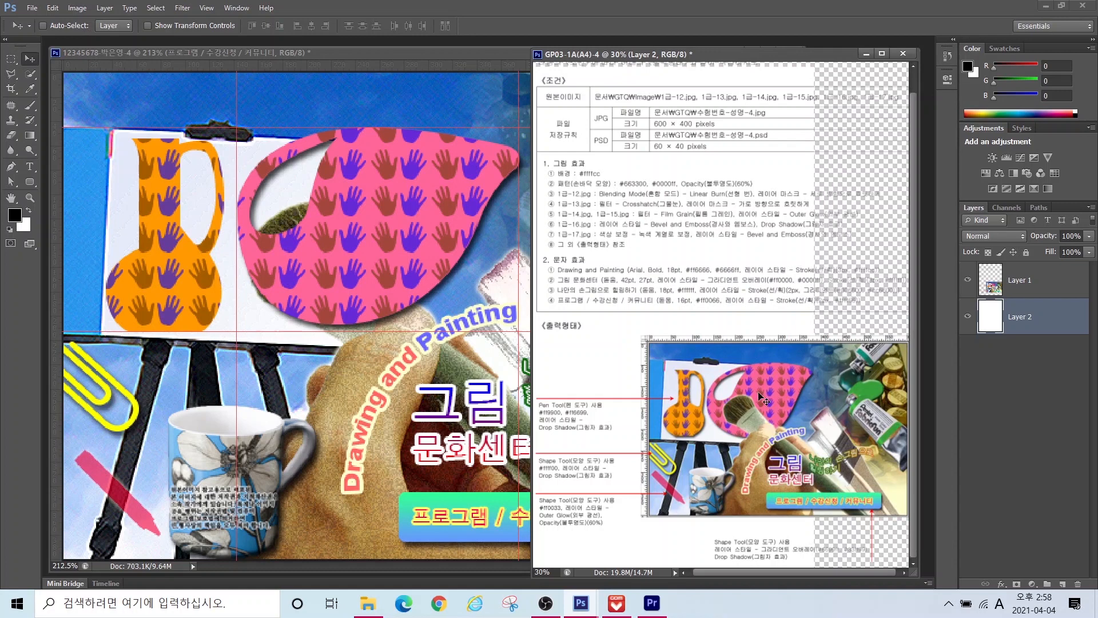
{"action": "key", "text": "ctrl+z"}
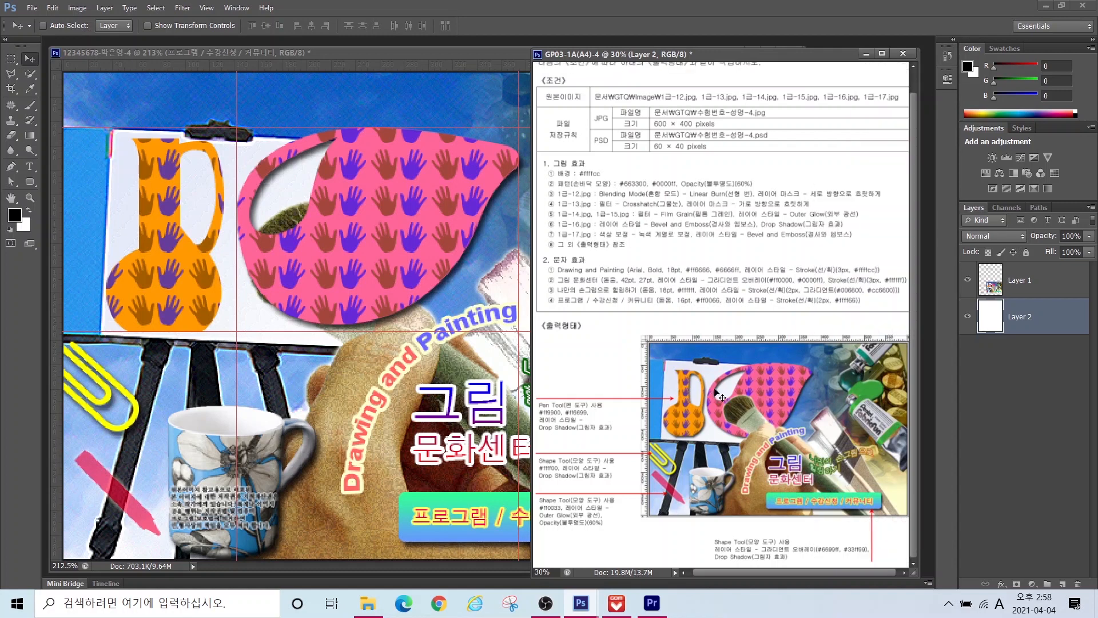
{"action": "left_click", "coordinate": [389, 56]}
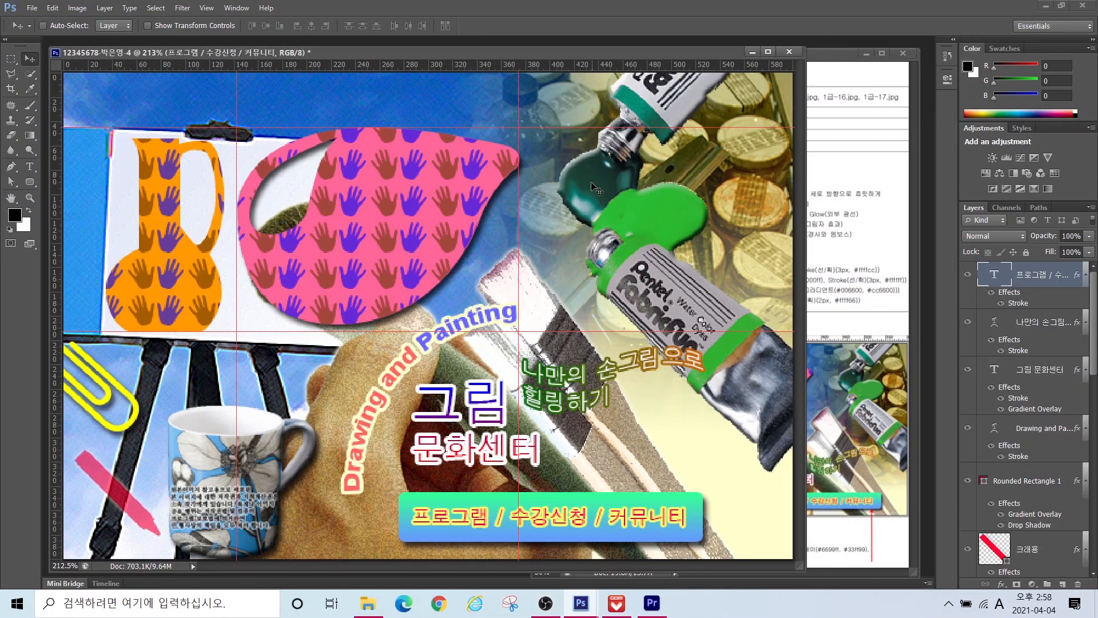
Step: Move the 패턴, Shape 2 and Shape 1 layers below 1-14
{"action": "scroll", "coordinate": [1090, 358], "scroll_direction": "down", "scroll_amount": 5}
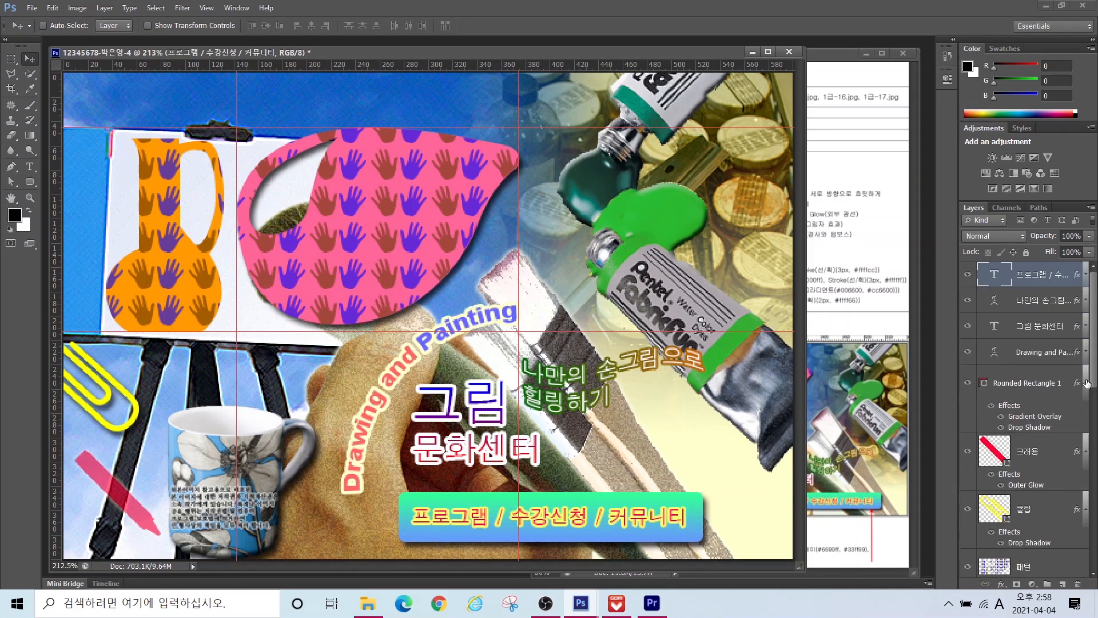
{"action": "scroll", "coordinate": [1087, 519], "scroll_direction": "down", "scroll_amount": 2}
{"action": "left_click", "coordinate": [1030, 361]}
{"action": "left_click", "coordinate": [1047, 434], "text": "shift"}
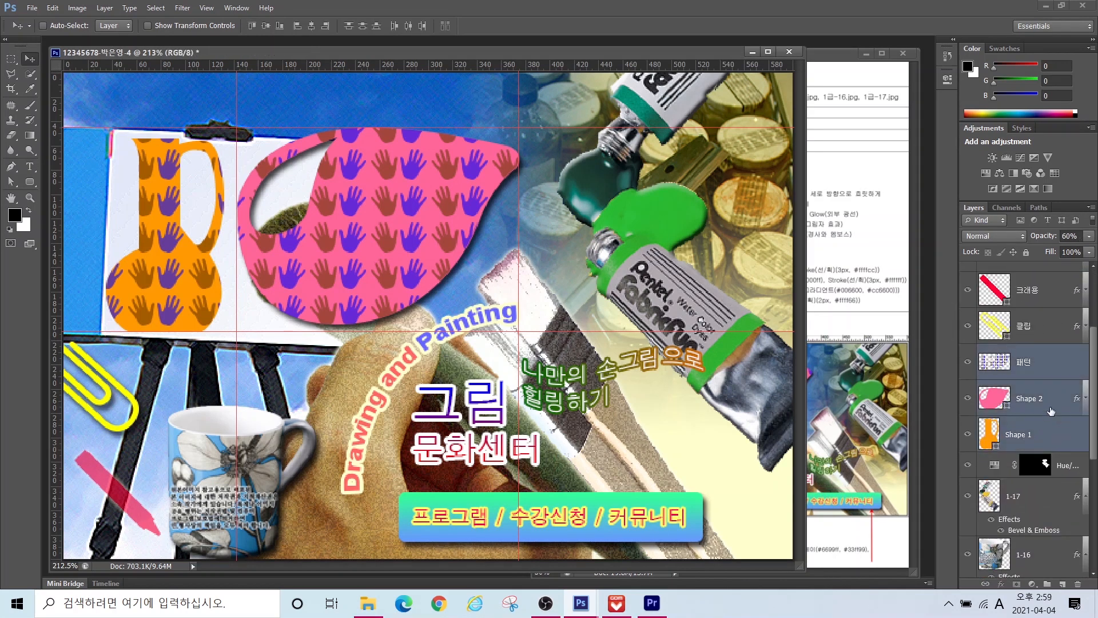
{"action": "mouse_move", "coordinate": [1032, 445]}
{"action": "left_mouse_down"}
{"action": "mouse_move", "coordinate": [1030, 550]}
{"action": "mouse_move", "coordinate": [1024, 472]}
{"action": "left_mouse_up"}
Step: Add a drop shadow to Shape 1 and reposition the paintbrush image 1-15
{"action": "left_click", "coordinate": [1024, 452]}
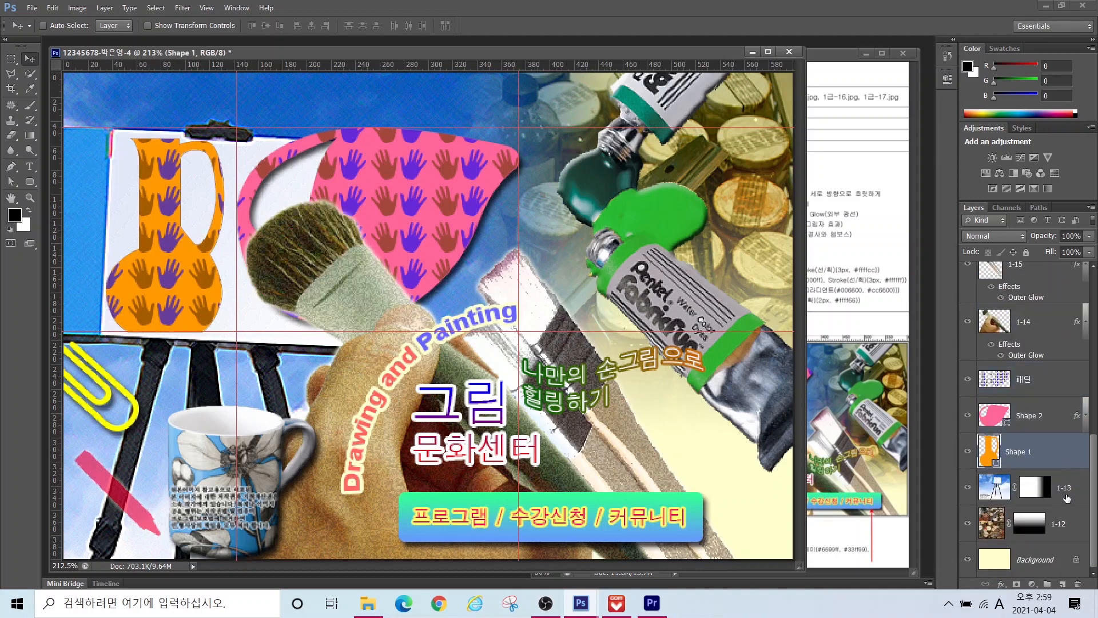
{"action": "left_click", "coordinate": [1001, 584]}
{"action": "left_click", "coordinate": [1010, 583]}
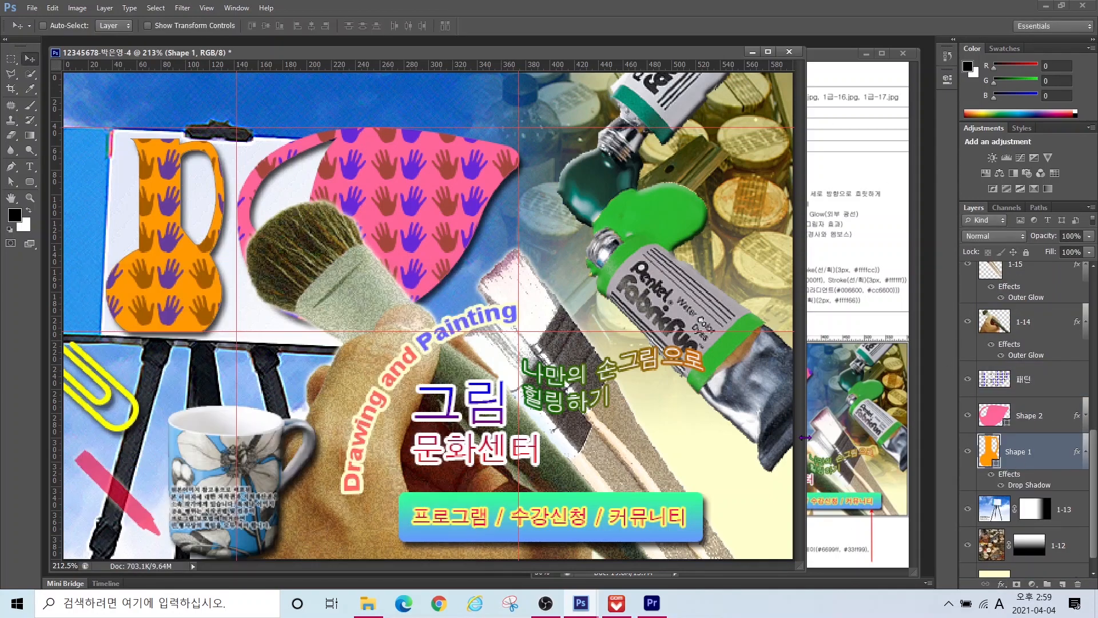
{"action": "left_click", "coordinate": [1017, 269]}
{"action": "left_click_drag", "start_coordinate": [627, 430], "coordinate": [652, 428]}
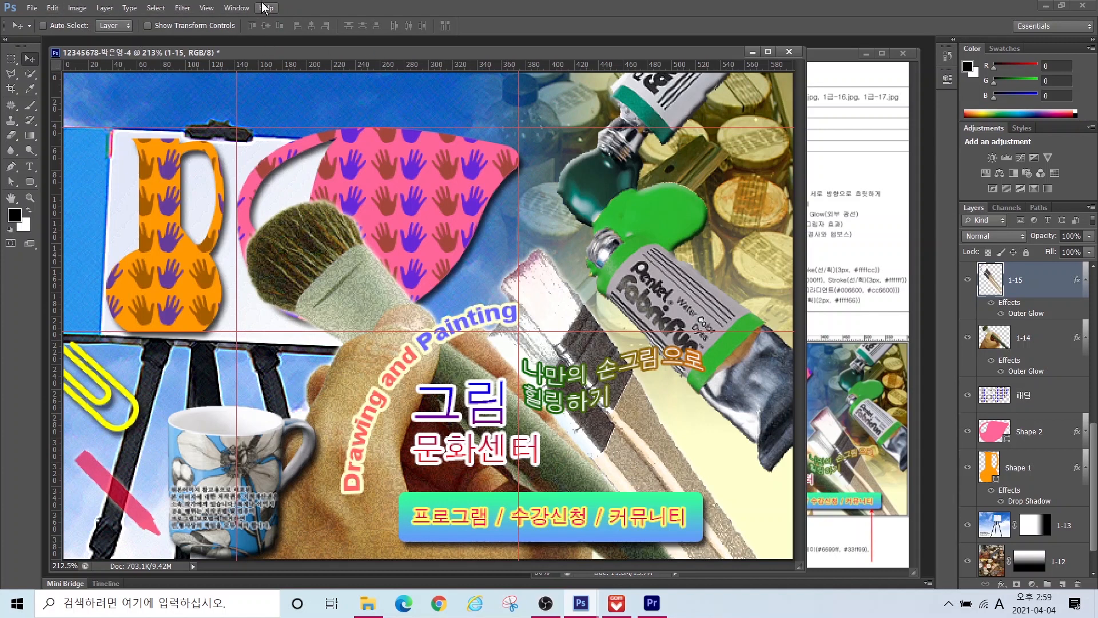
Step: Hide the rulers and clear all guides from the View menu
{"action": "left_click", "coordinate": [205, 8]}
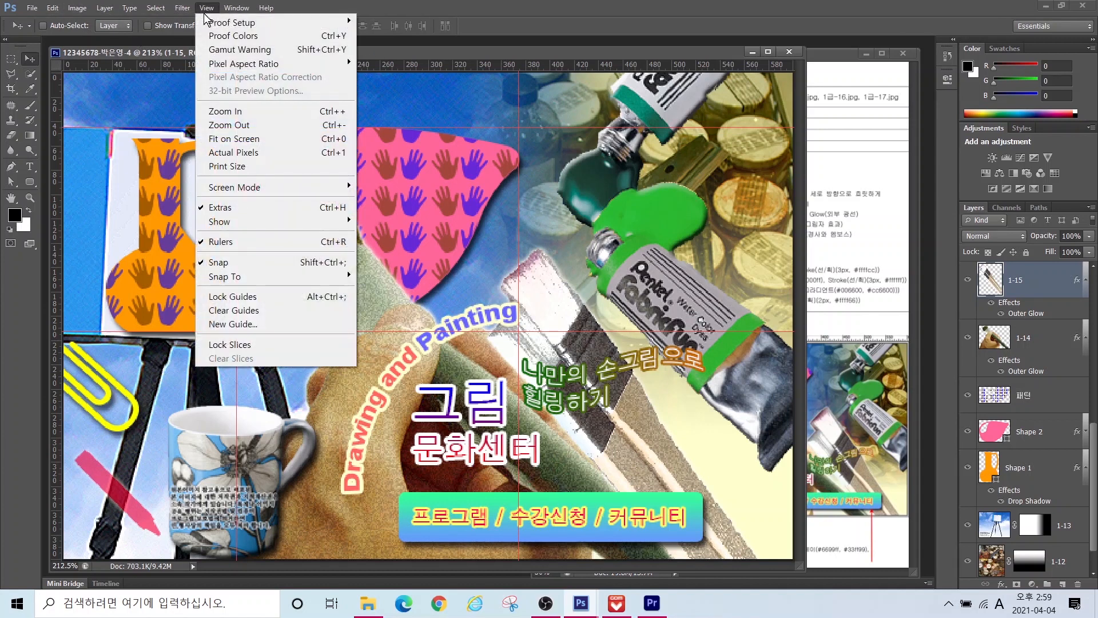
{"action": "left_click", "coordinate": [243, 241]}
{"action": "left_click", "coordinate": [207, 8]}
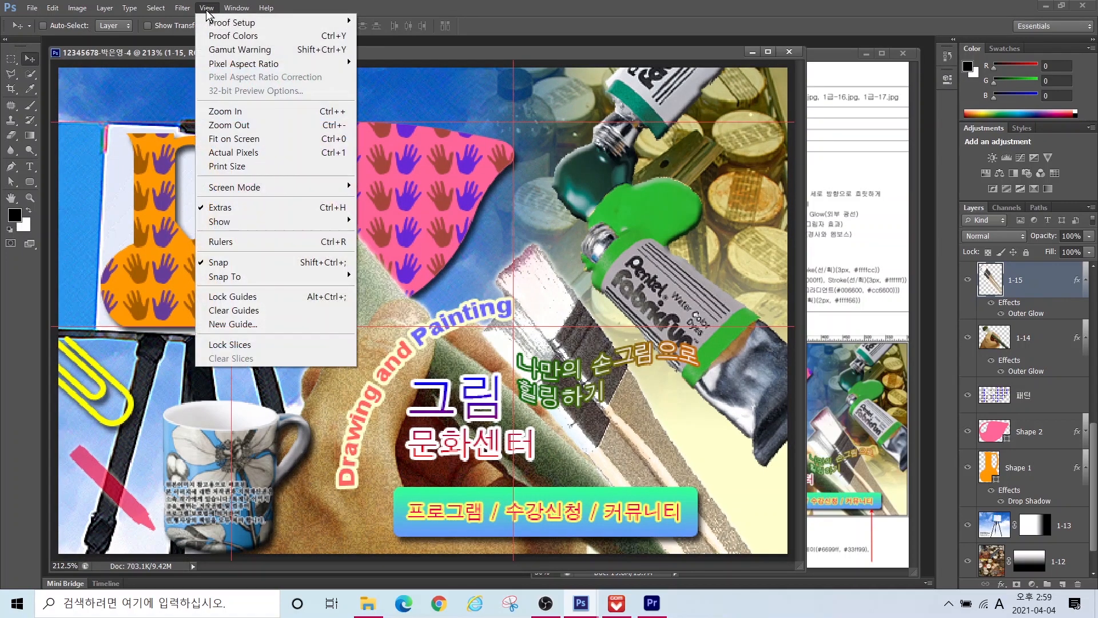
{"action": "left_click", "coordinate": [222, 311]}
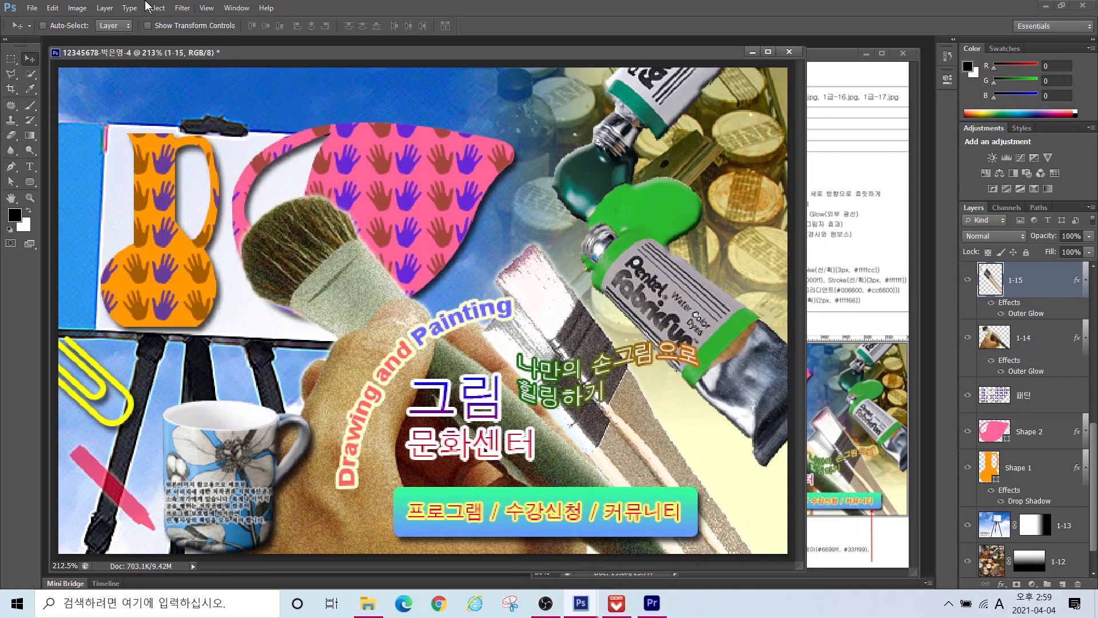
{"action": "left_click", "coordinate": [32, 8]}
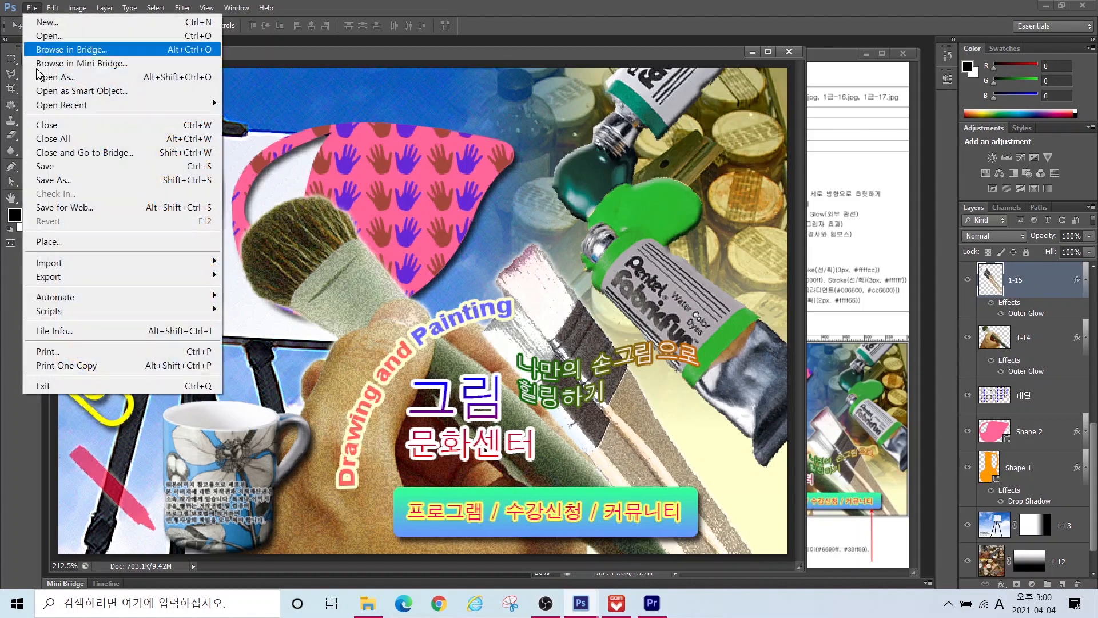
Step: Save the poster as a JPEG in the parent folder with default quality
{"action": "left_click", "coordinate": [53, 179]}
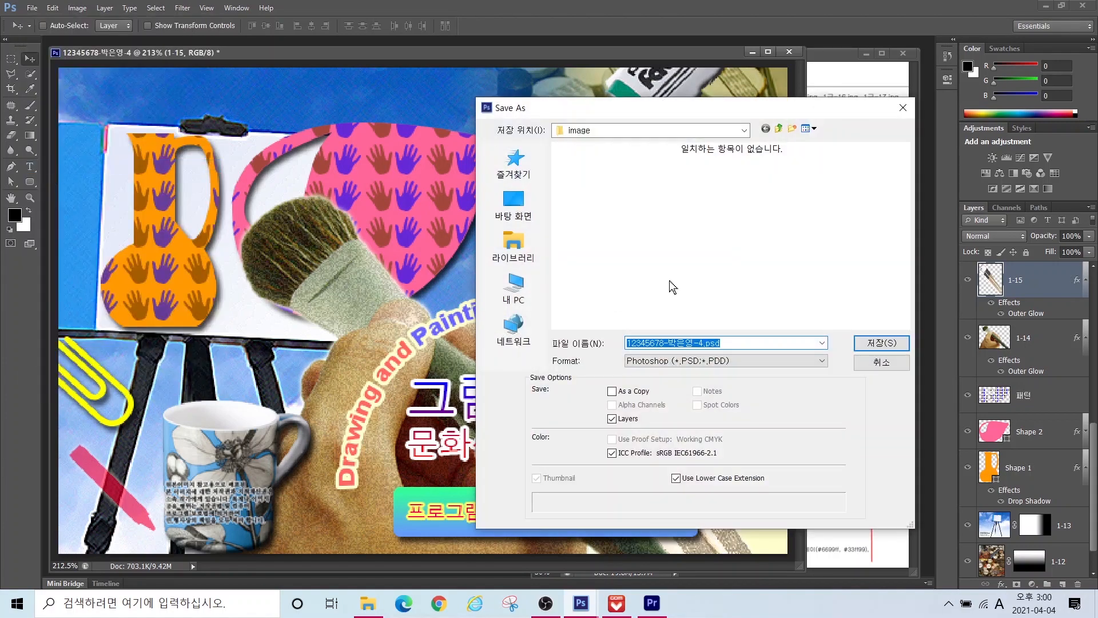
{"action": "left_click", "coordinate": [677, 359]}
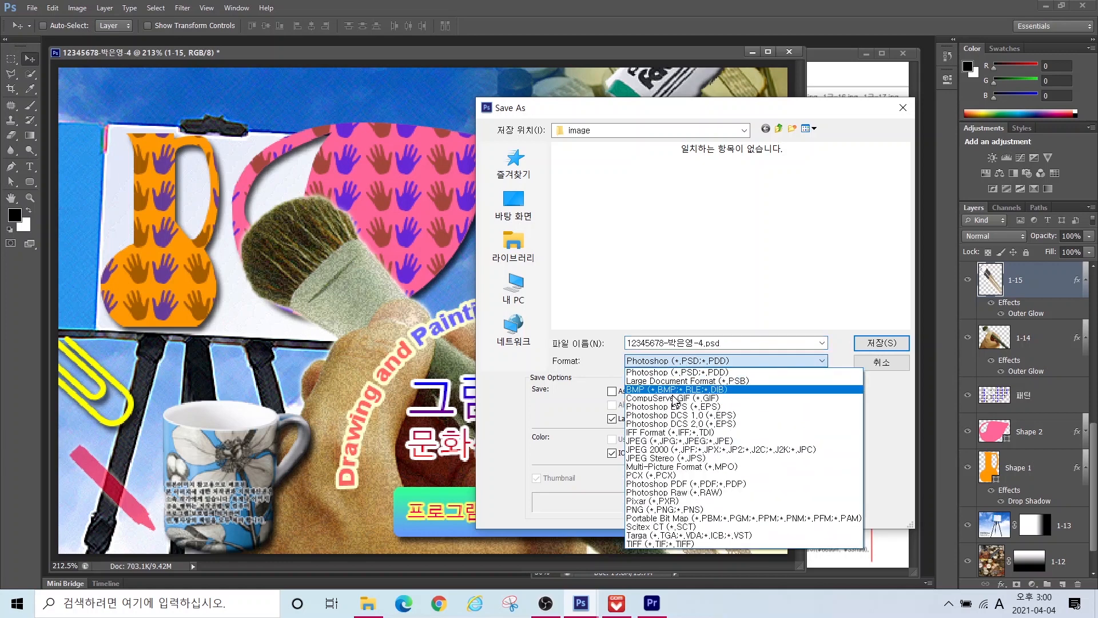
{"action": "left_click", "coordinate": [668, 441]}
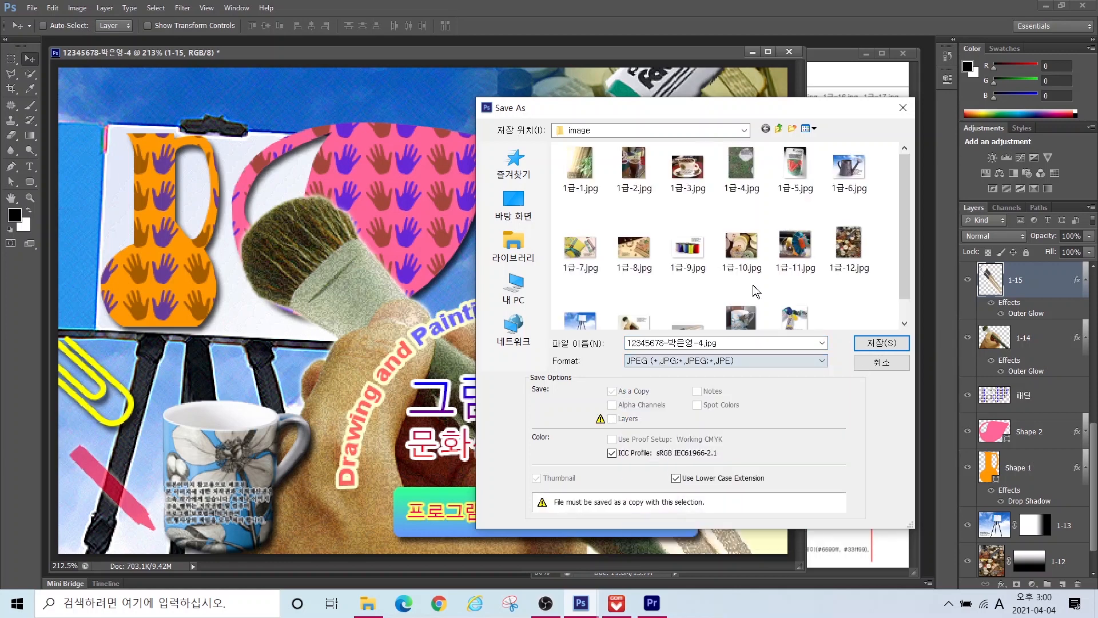
{"action": "left_click", "coordinate": [780, 131]}
{"action": "left_click", "coordinate": [882, 343]}
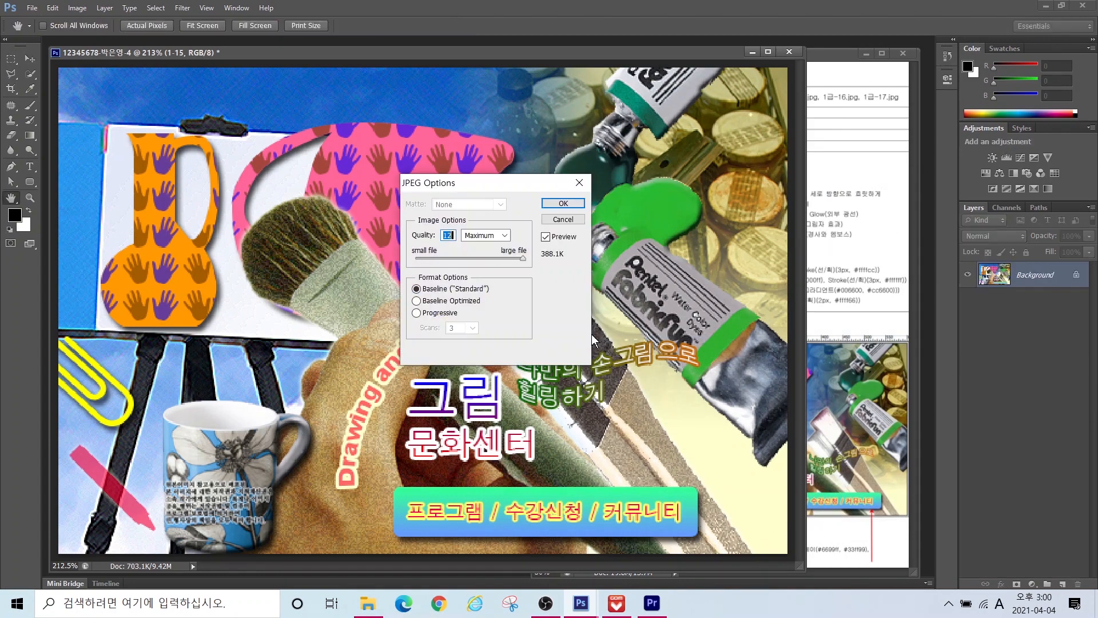
{"action": "left_click", "coordinate": [564, 203]}
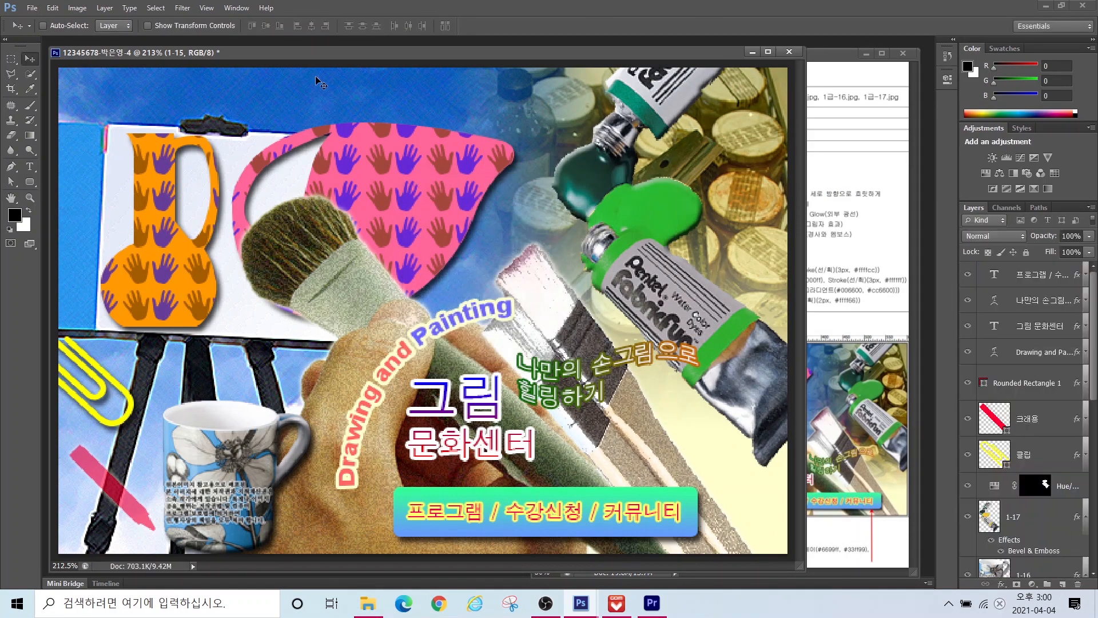
Step: Resize the image to 60 pixels wide
{"action": "left_click", "coordinate": [78, 8]}
{"action": "left_click", "coordinate": [108, 111]}
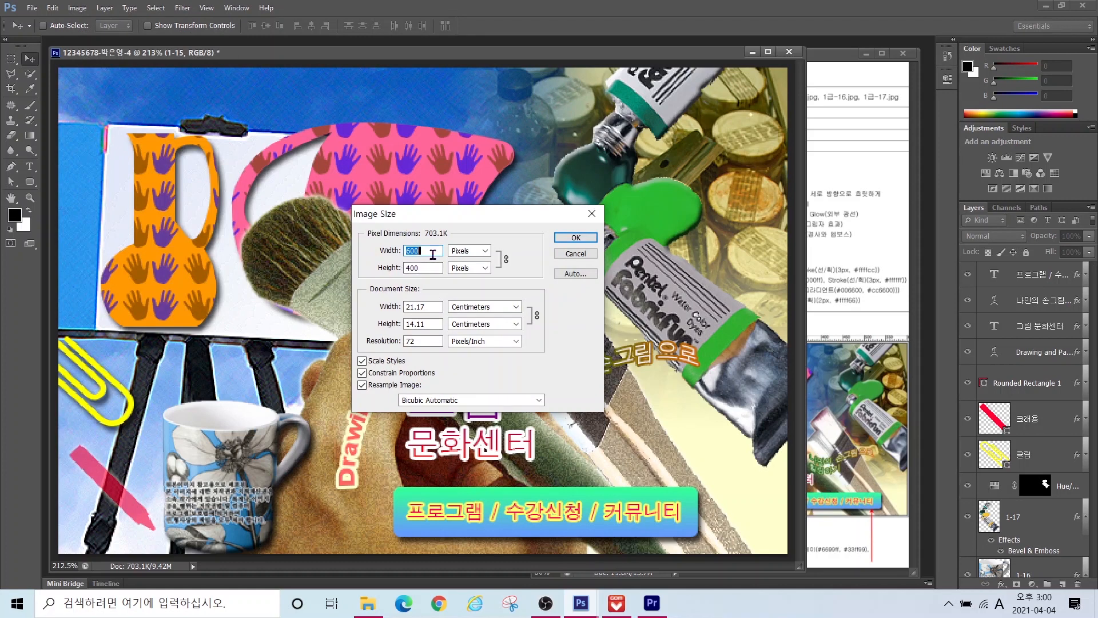
{"action": "type", "text": "60"}
{"action": "key", "text": "Return"}
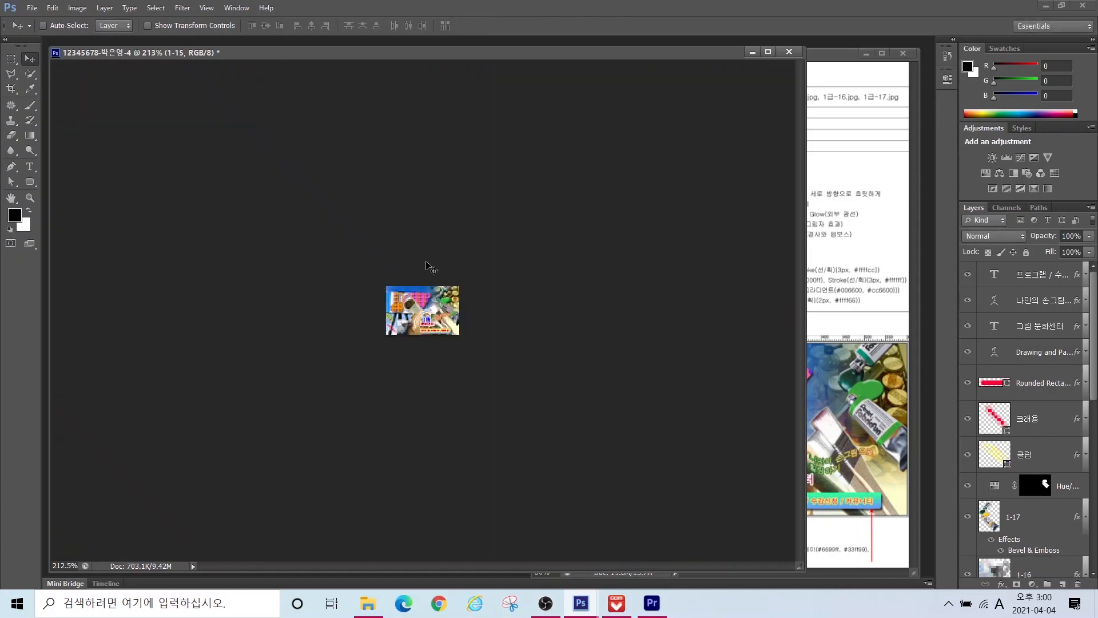
Step: Save the resized poster as a PSD file
{"action": "left_click", "coordinate": [32, 8]}
{"action": "left_click", "coordinate": [69, 177]}
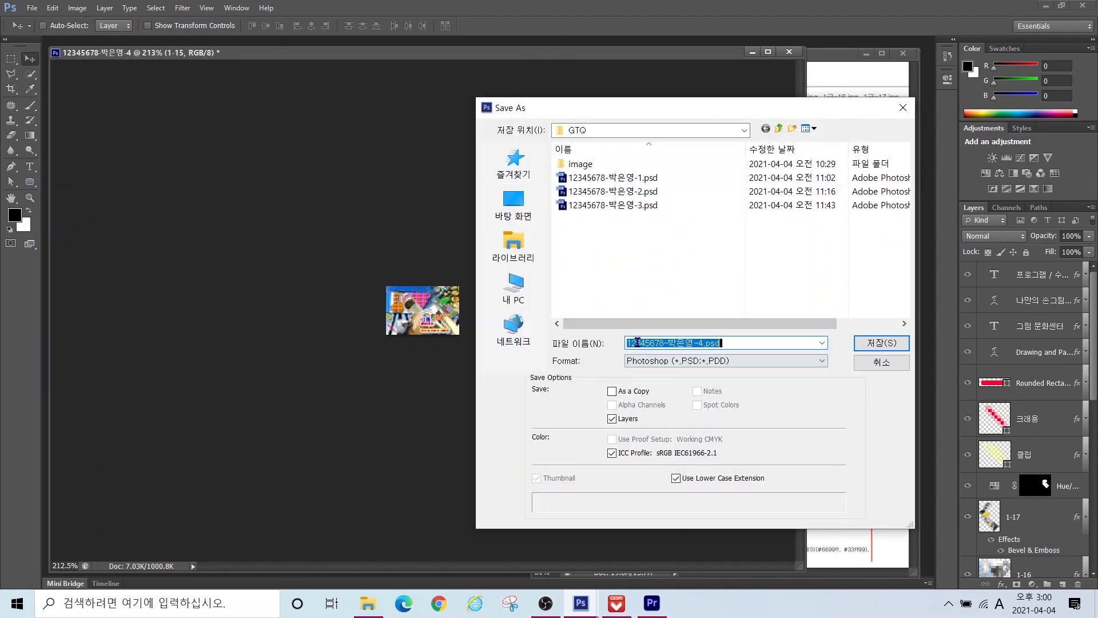
{"action": "left_click", "coordinate": [881, 342]}
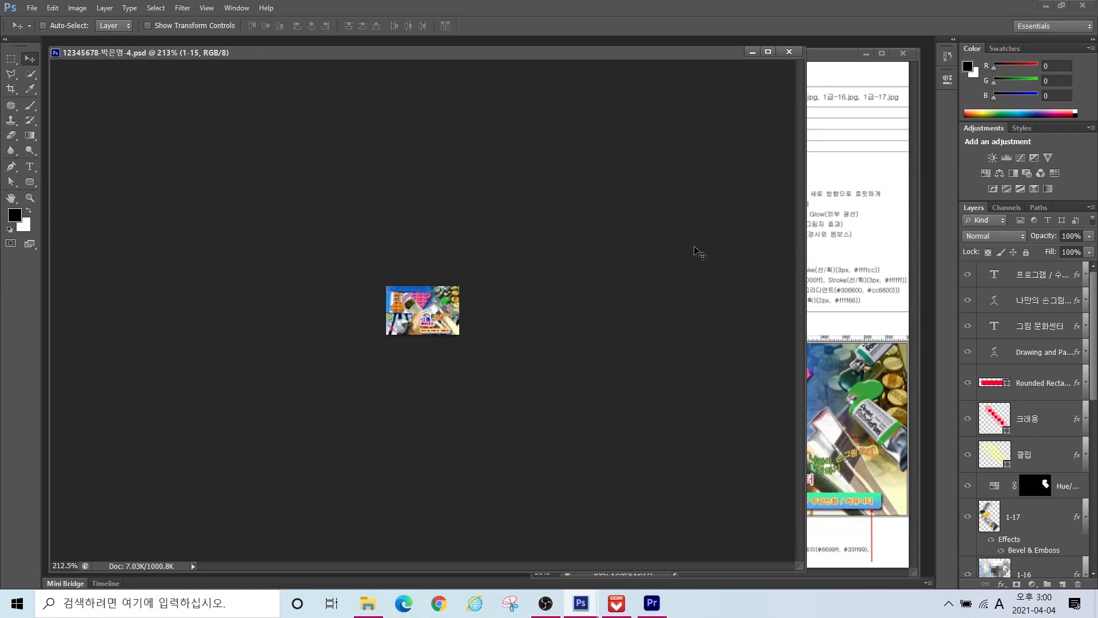